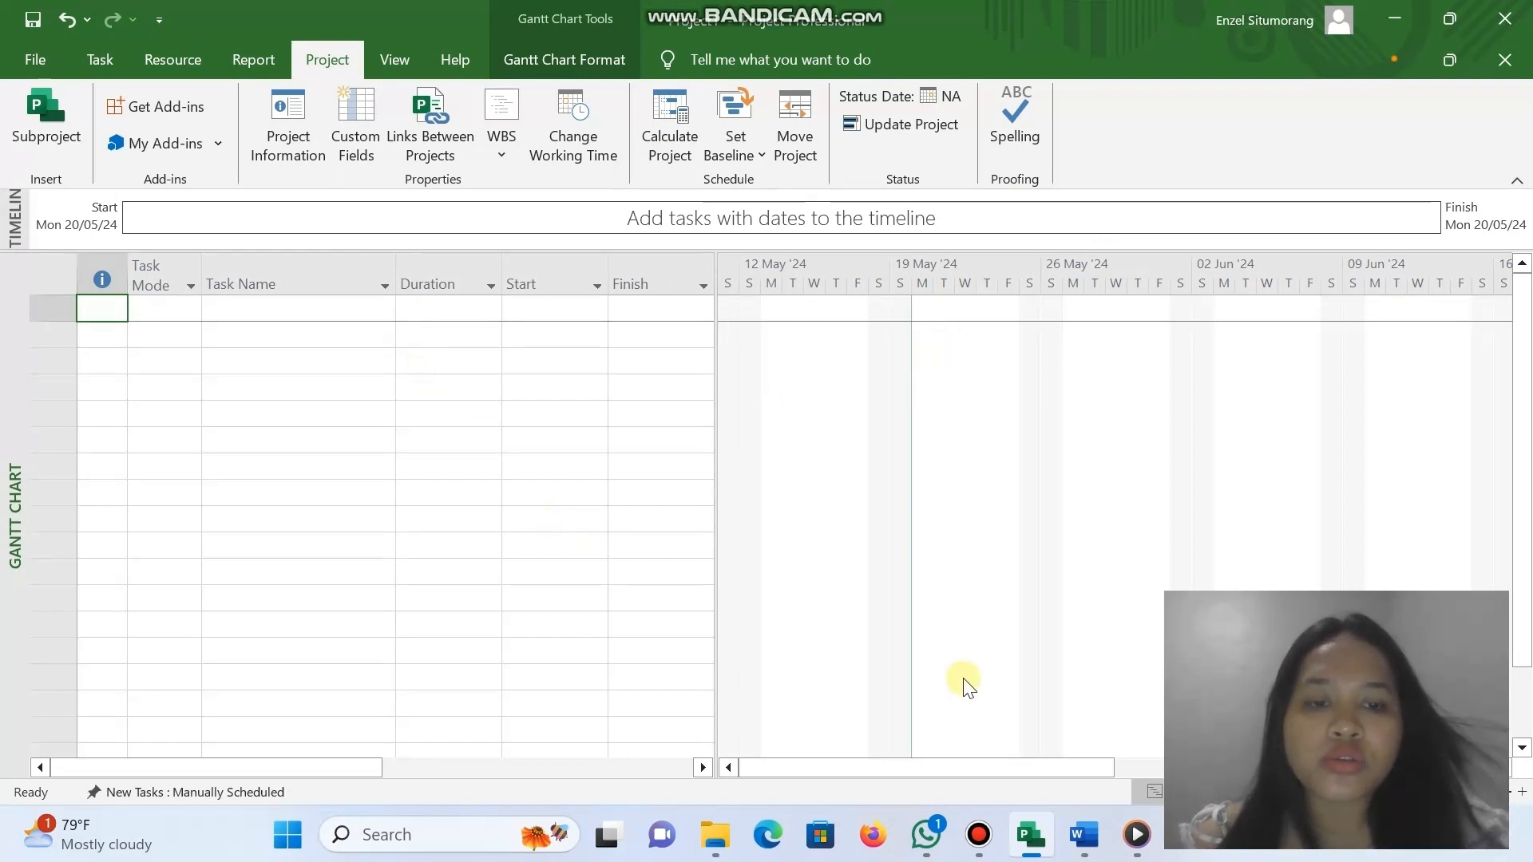
Switch to the project charter in Word and check the project's start and end dates.
mouse_move(1083, 855)
left_click(1084, 711)
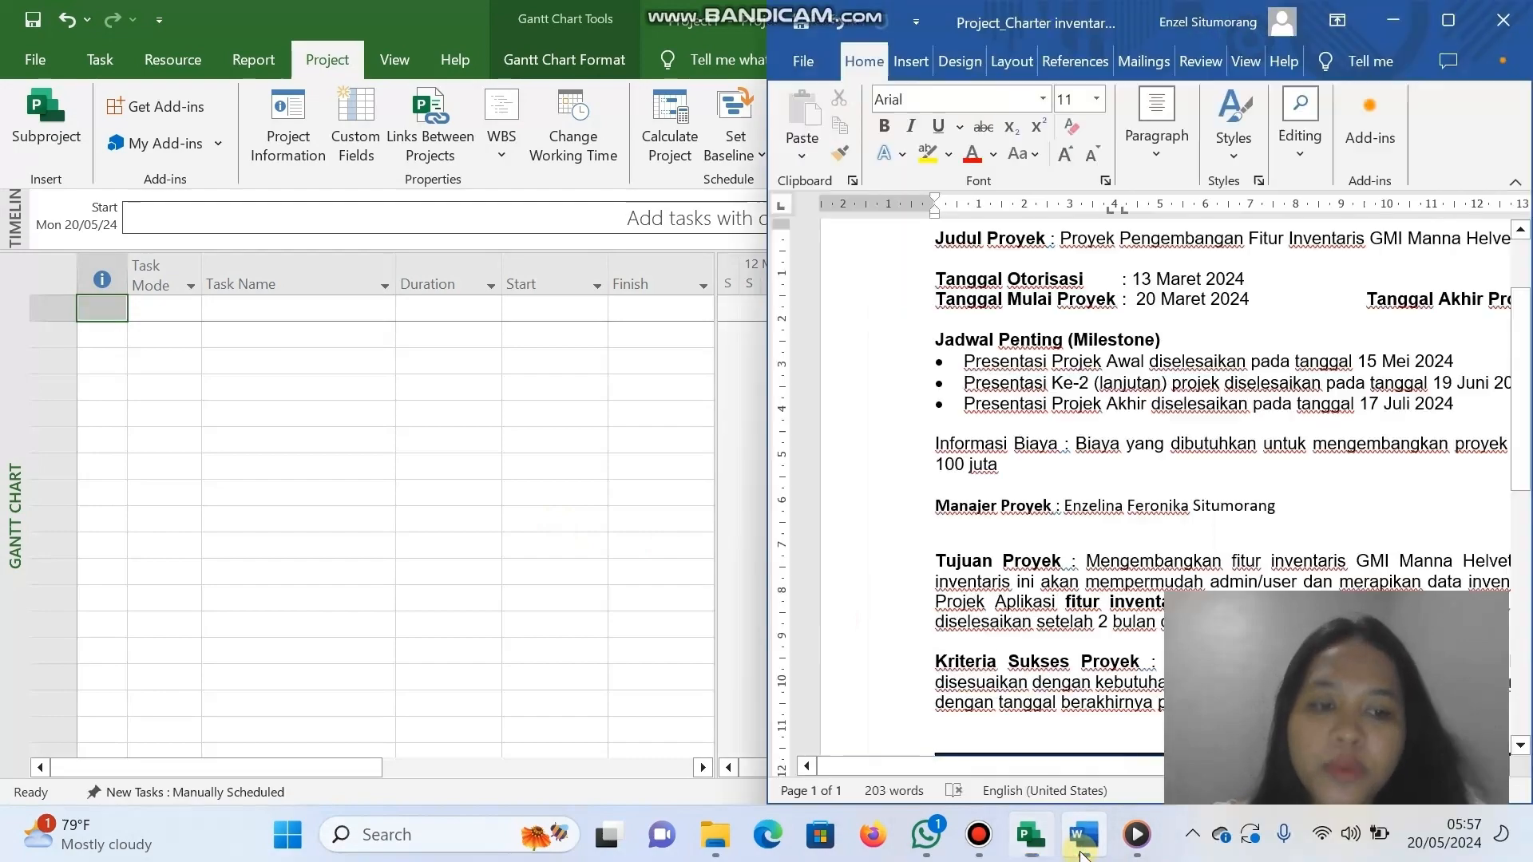
left_click(1461, 16)
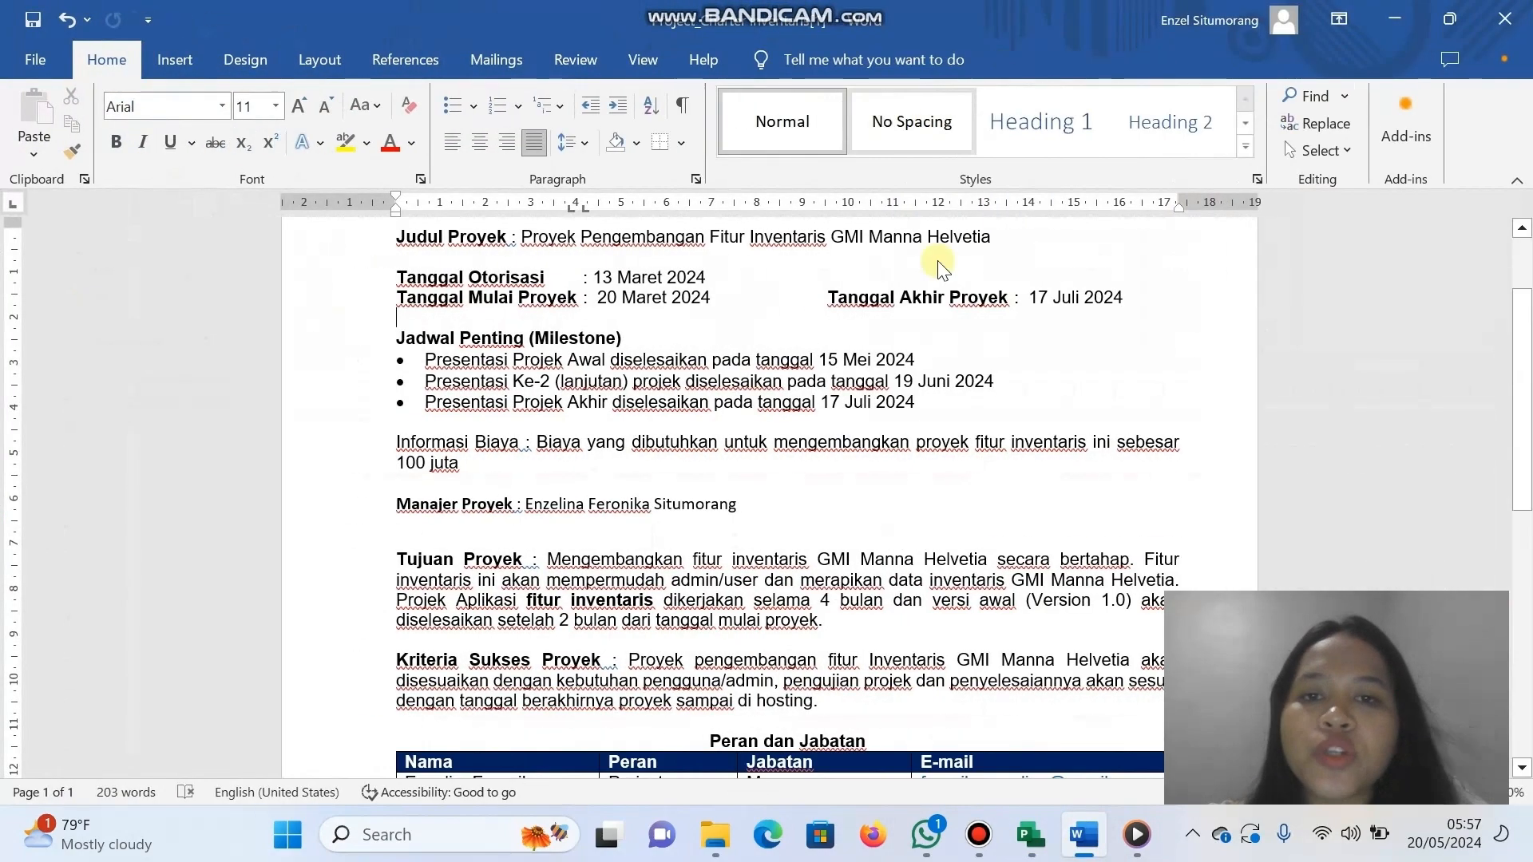
scroll(684, 403, "up", 2)
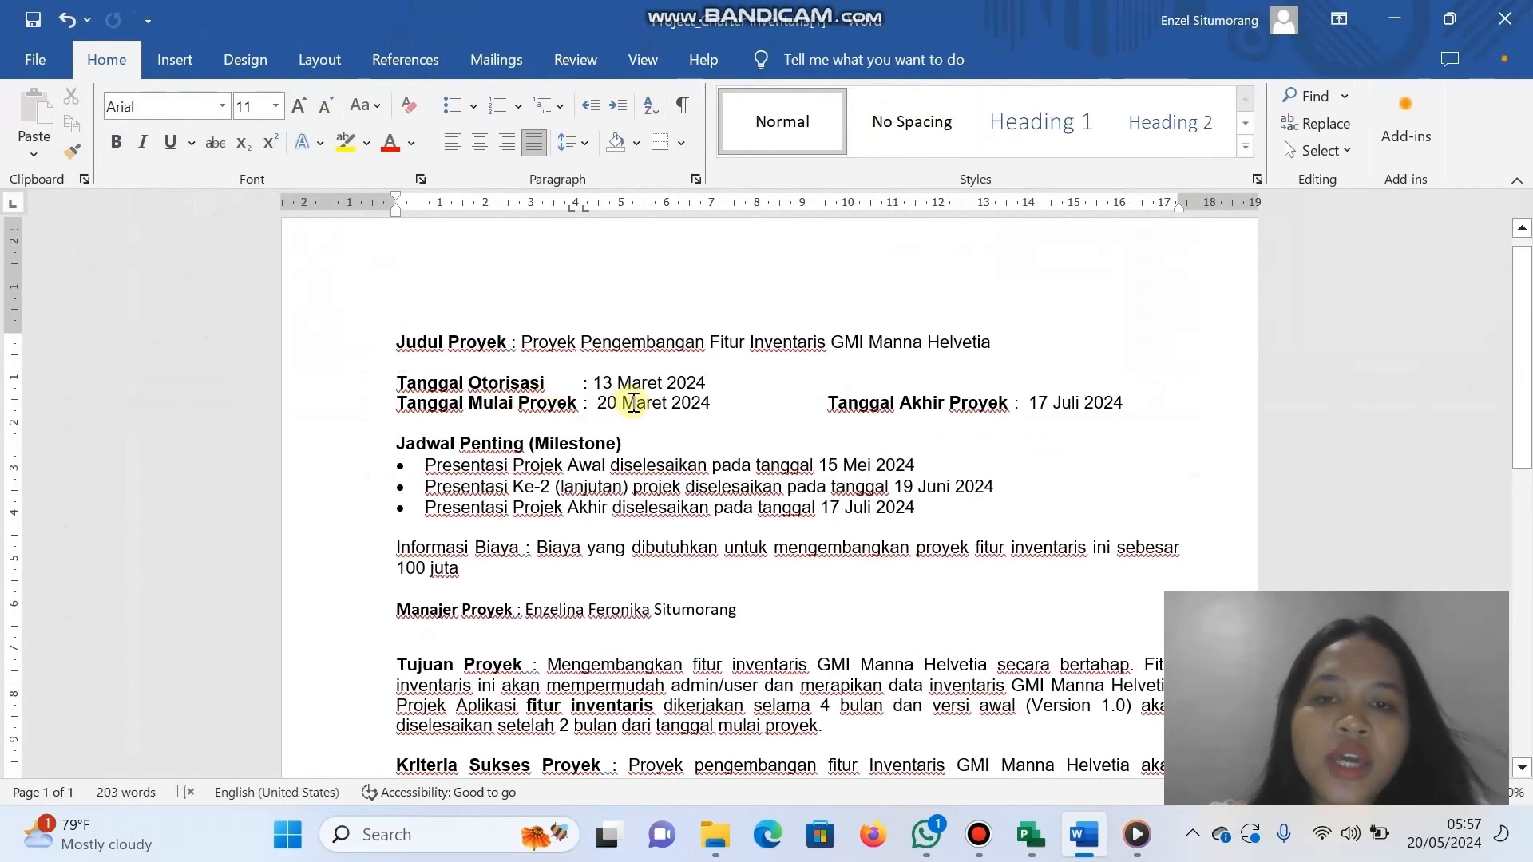
left_click_drag(602, 404, 716, 403)
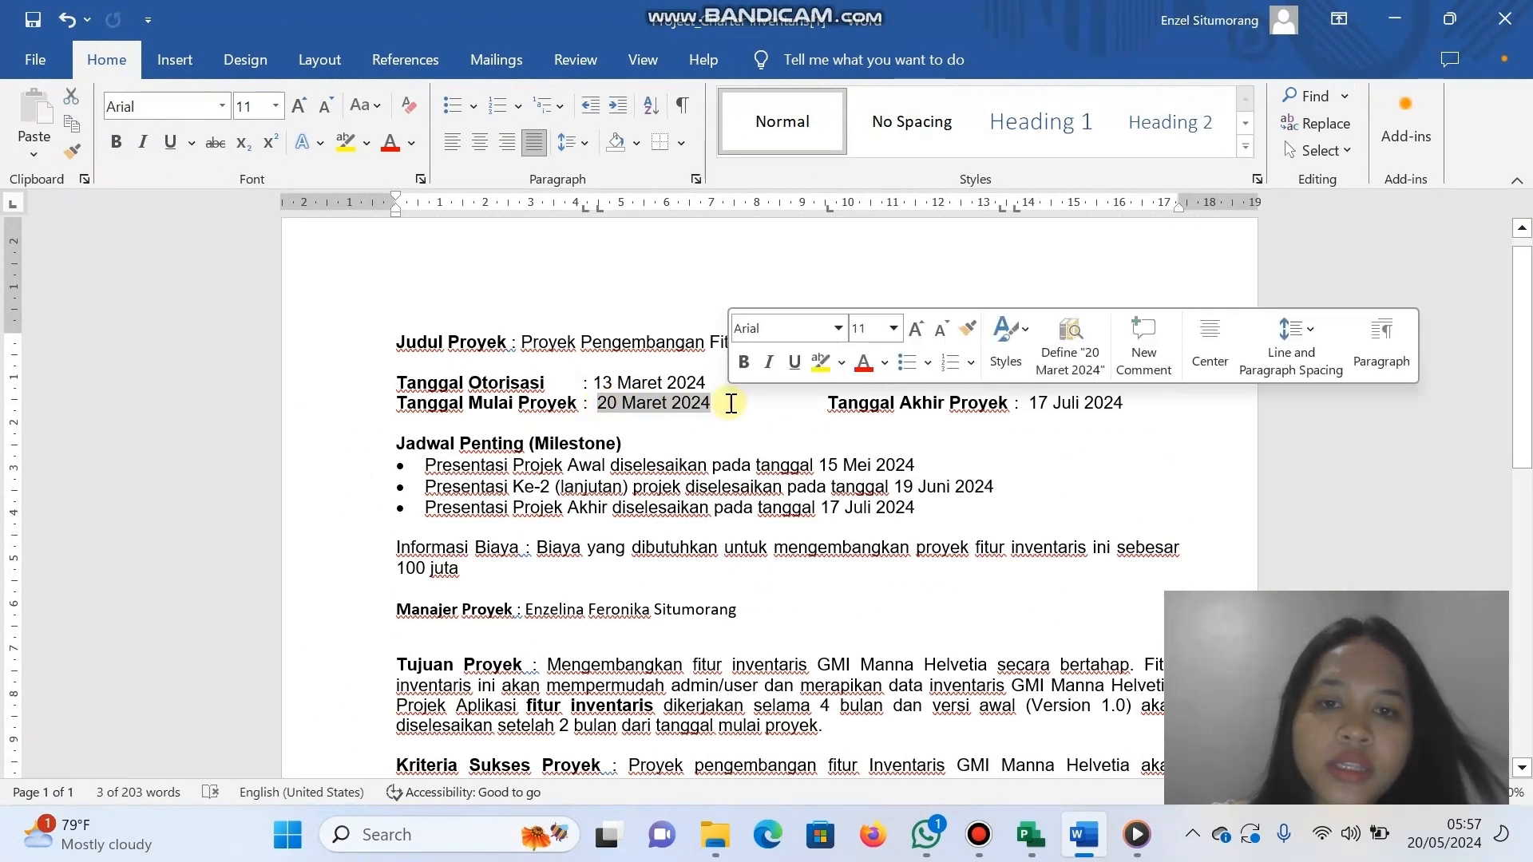
left_click_drag(1032, 403, 1170, 408)
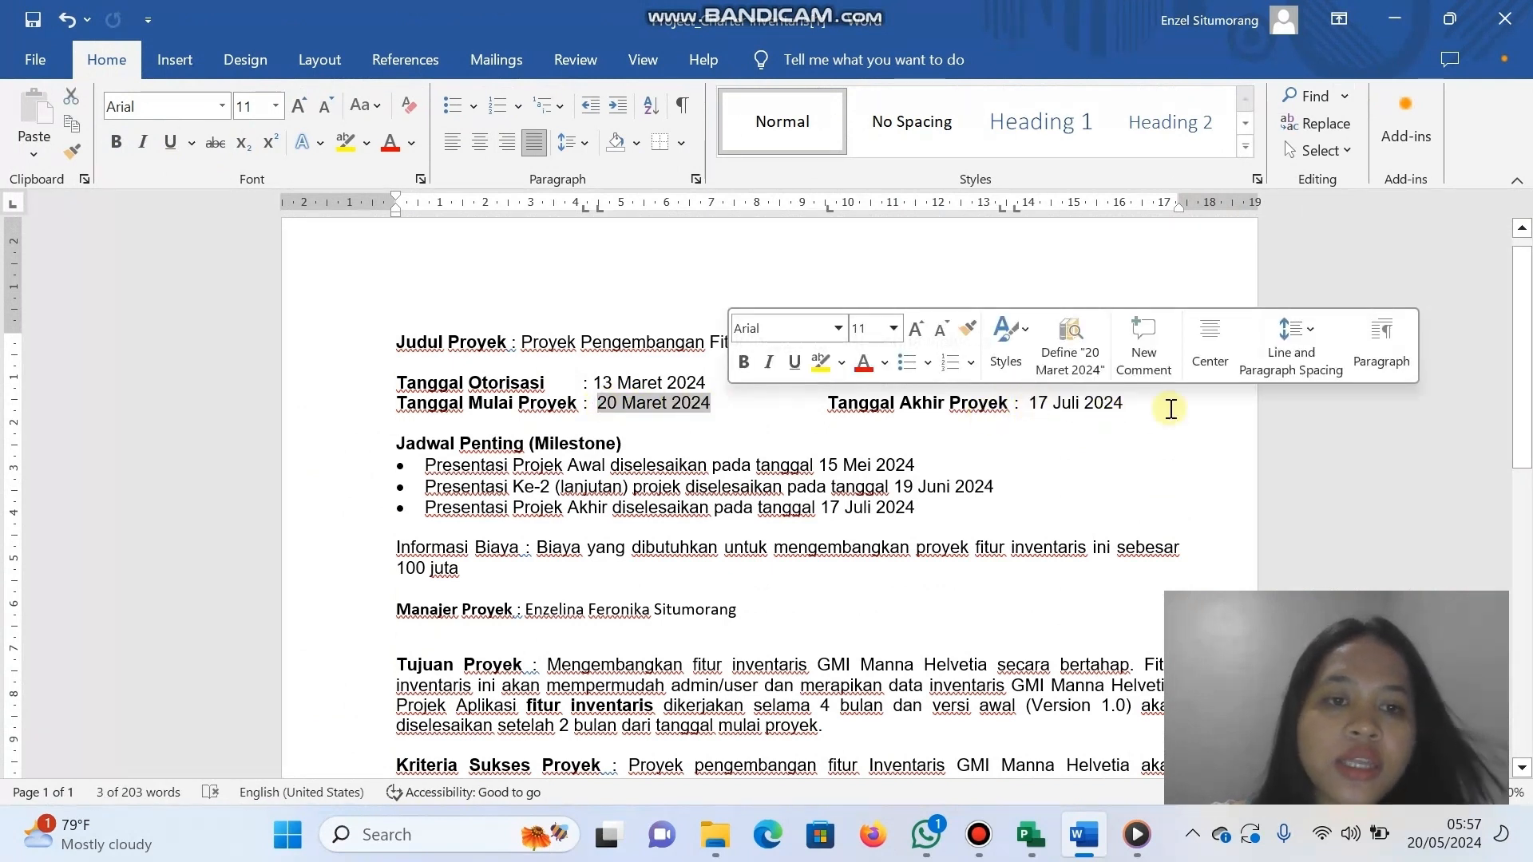
Switch back to Project and create a base calendar named KalenderProject as a copy of the Standard calendar.
left_click(1025, 835)
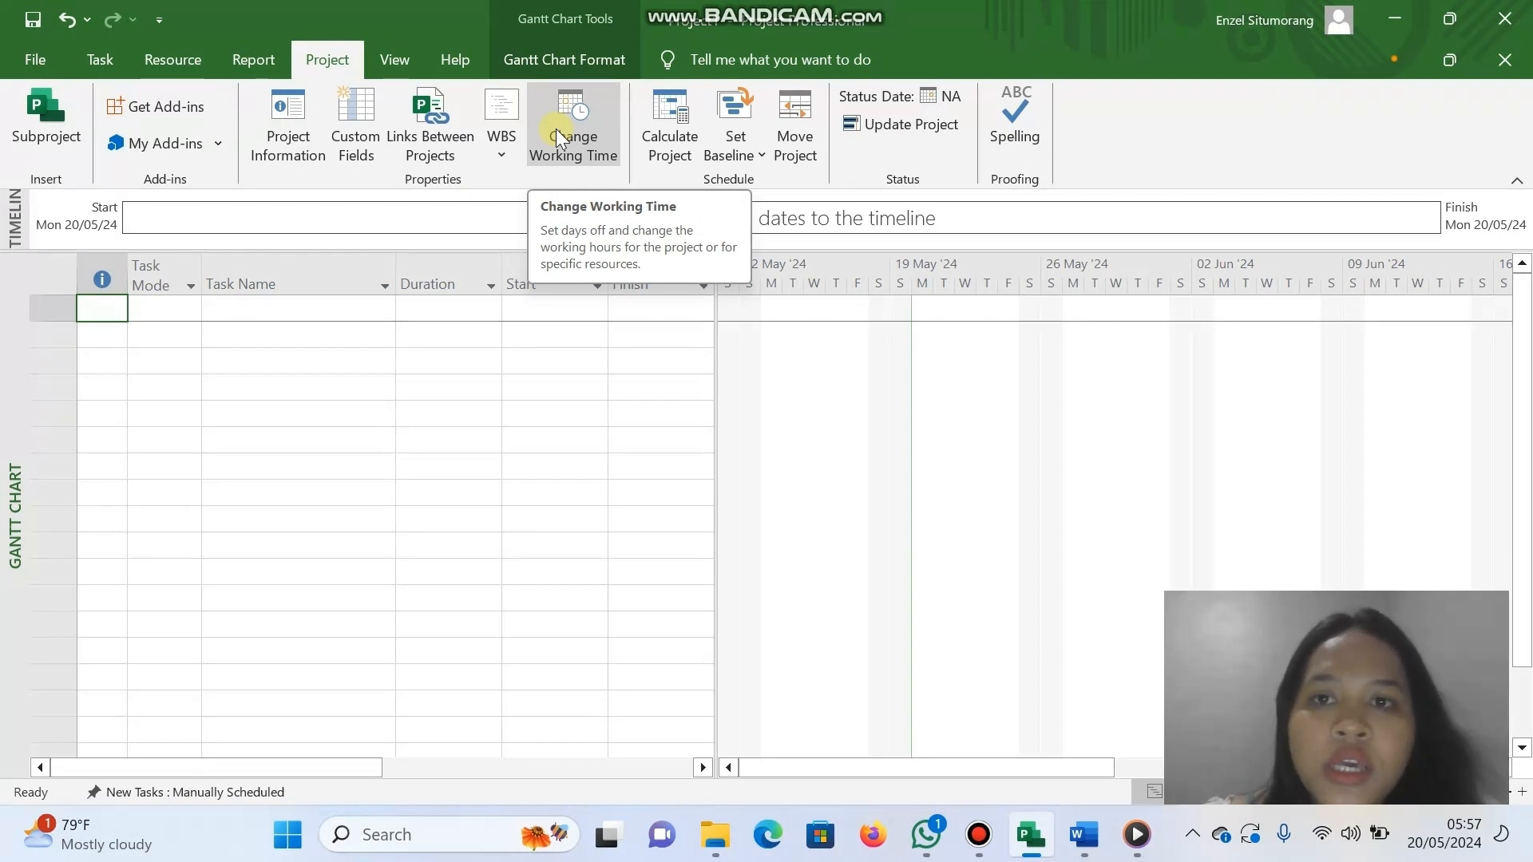
left_click(582, 122)
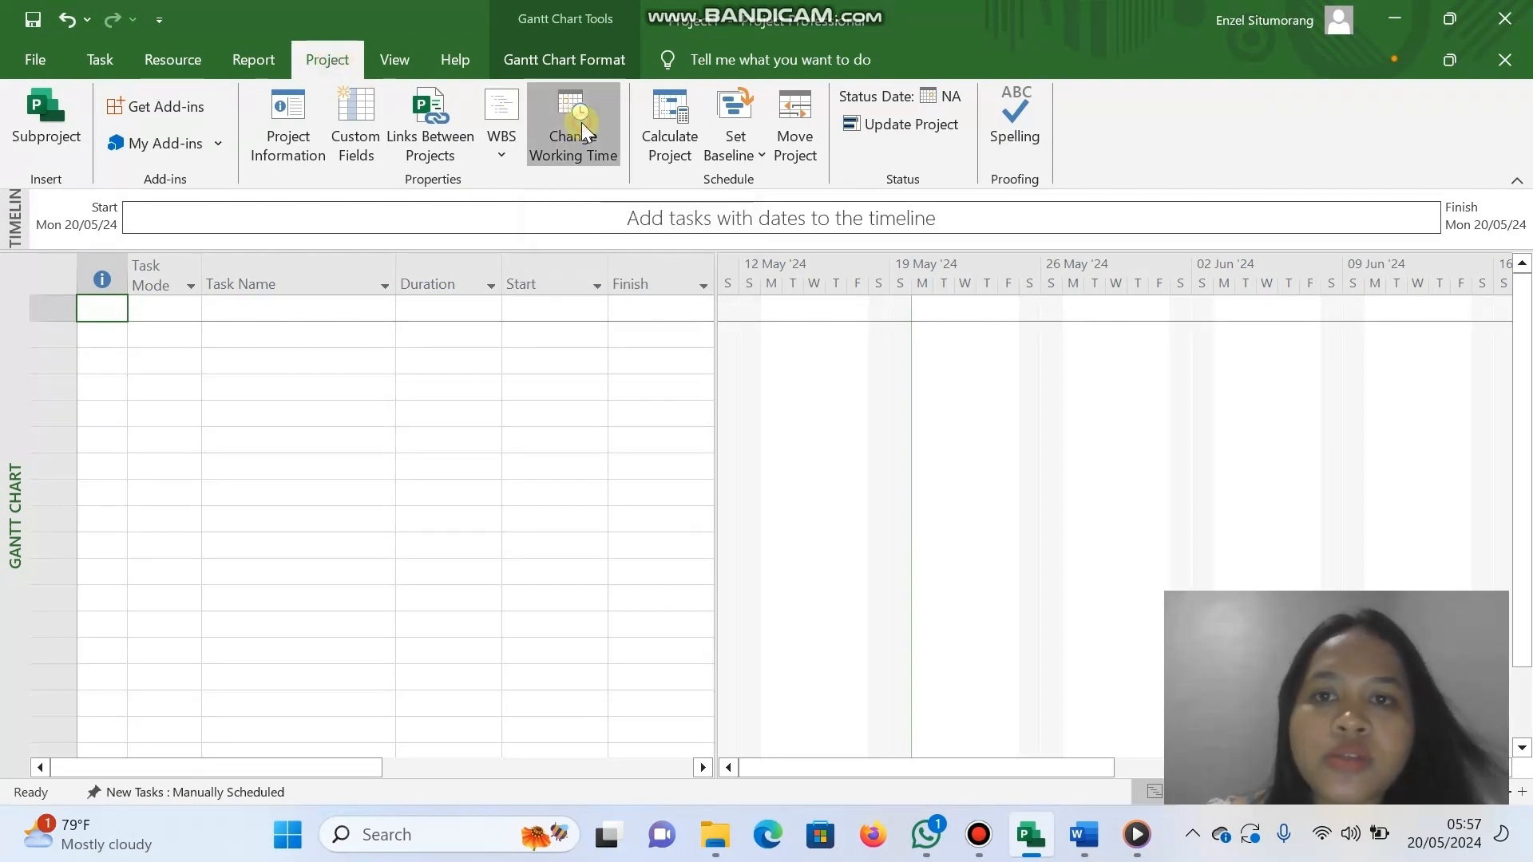
left_click(1023, 74)
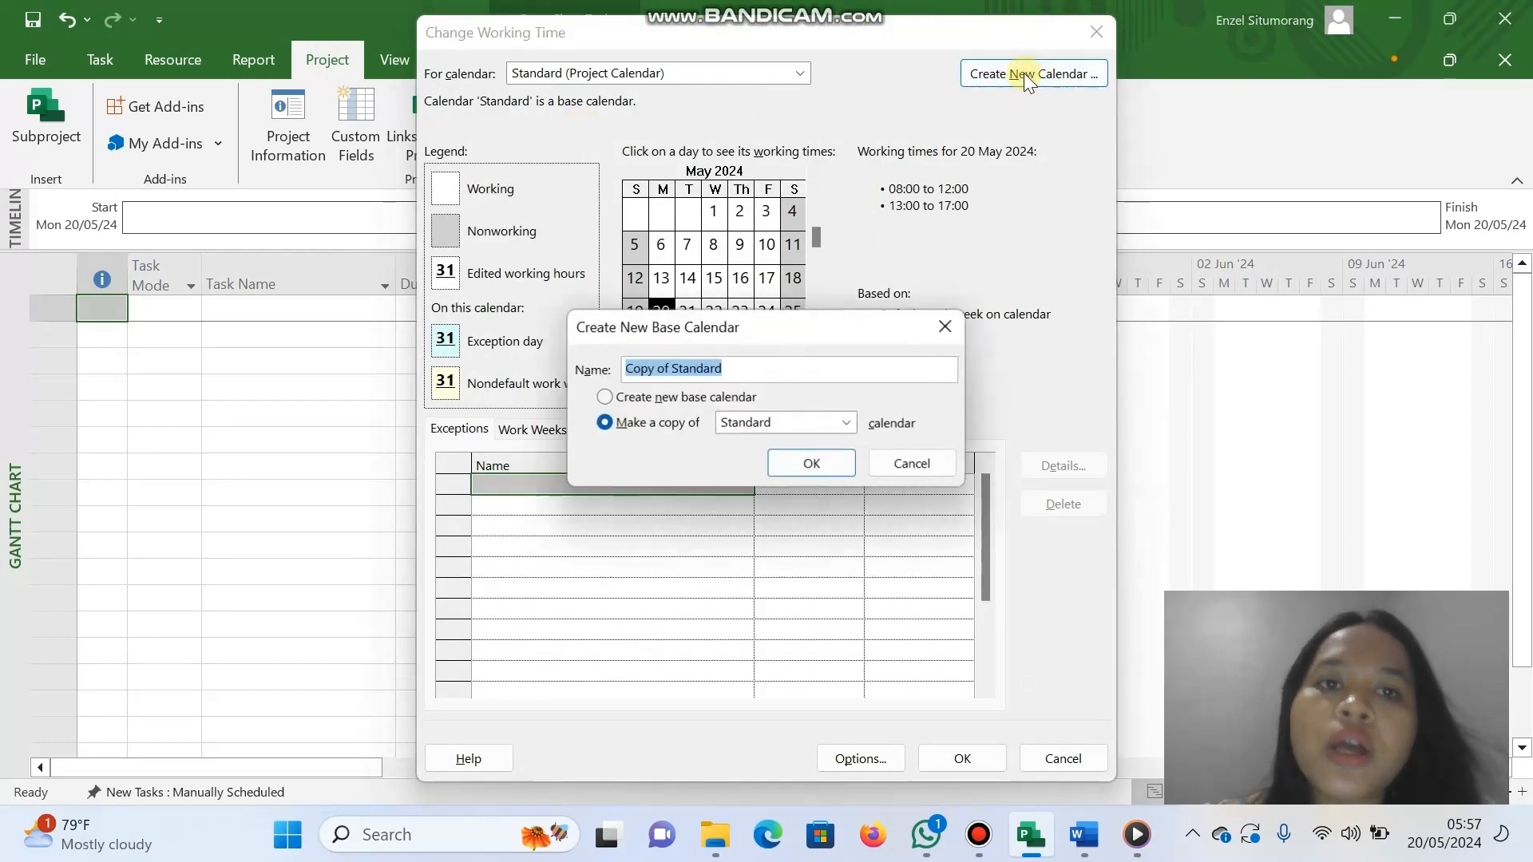
type("KalenderProject")
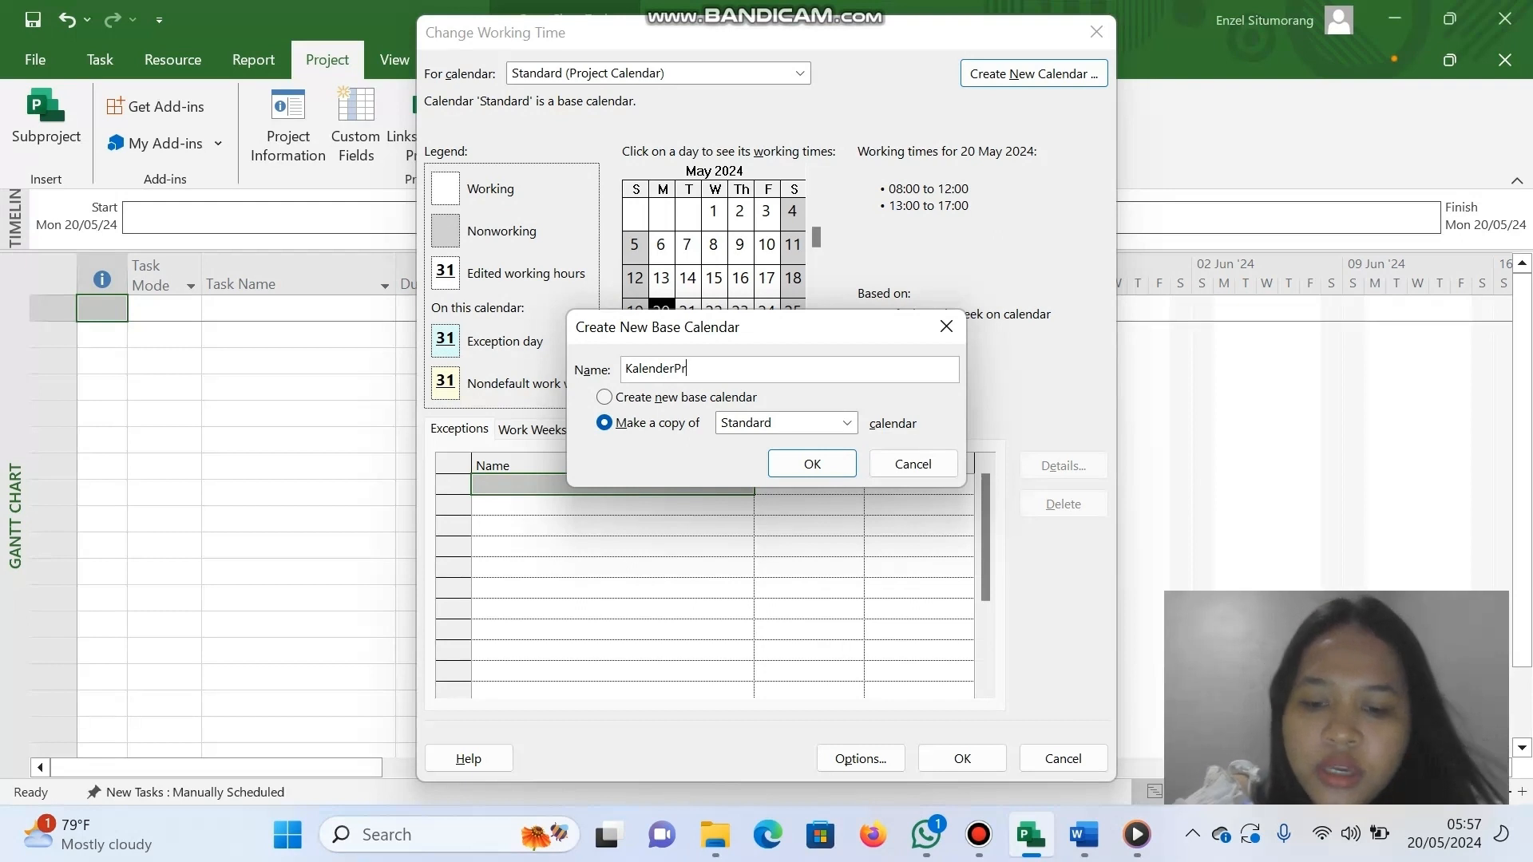
left_click(827, 463)
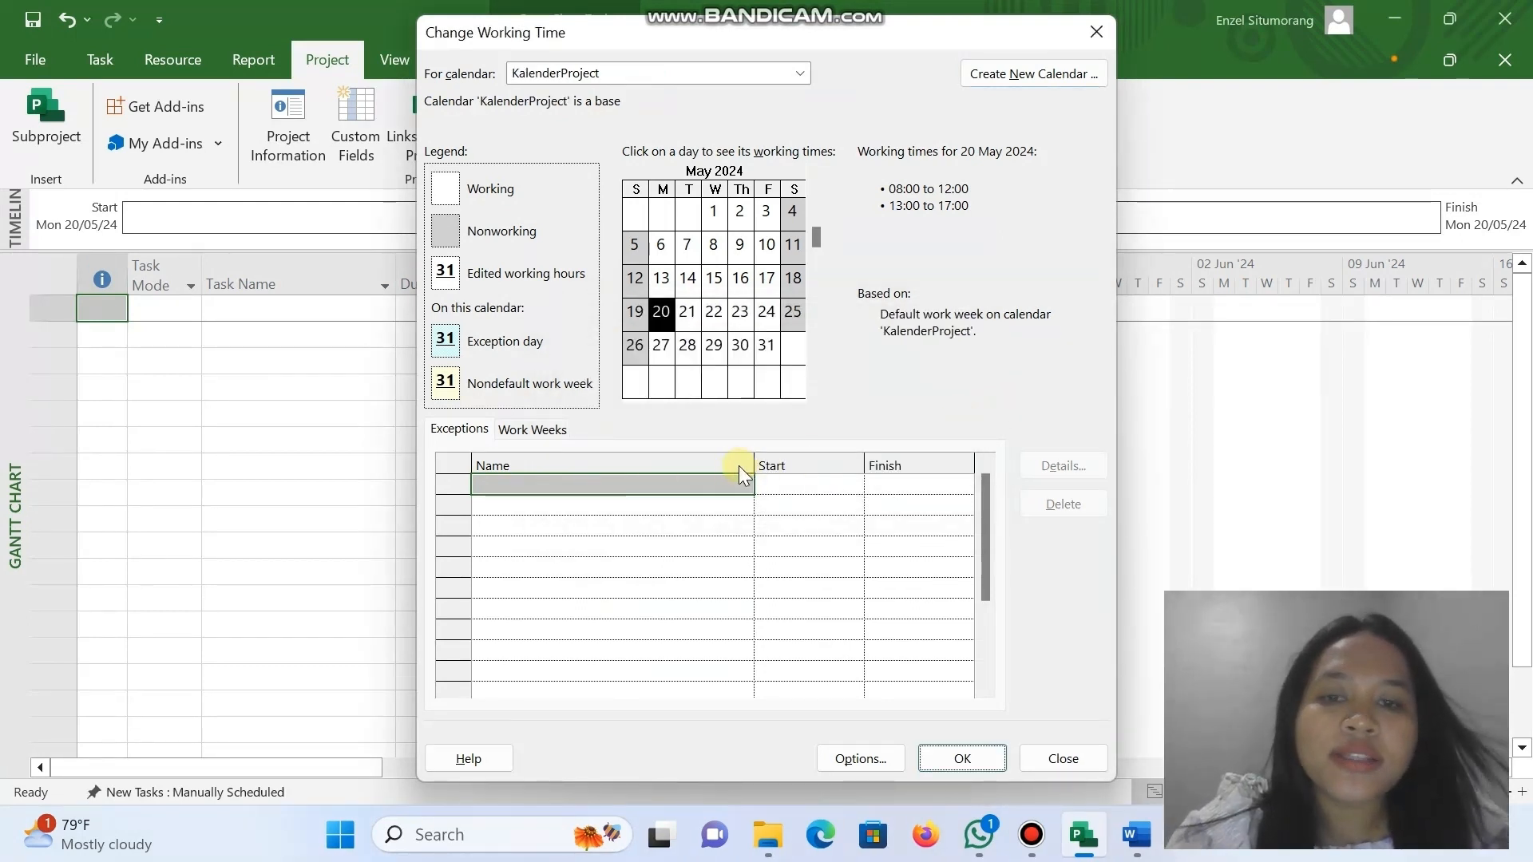
Add a calendar exception named Hari Suci Nyepi with the start date 11/03/2024.
left_click(692, 484)
type("Har")
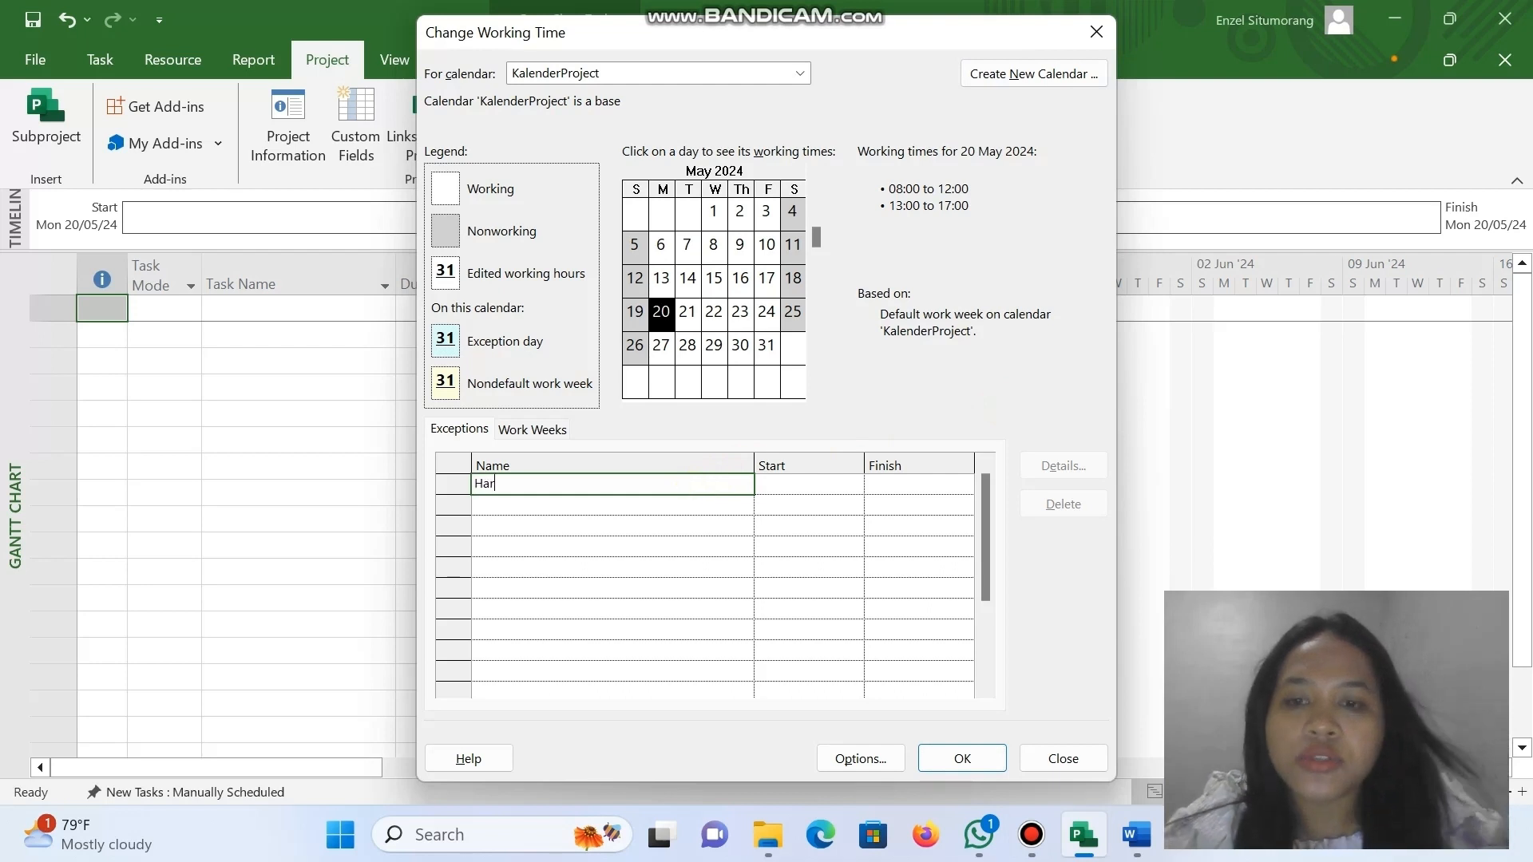
type("i S")
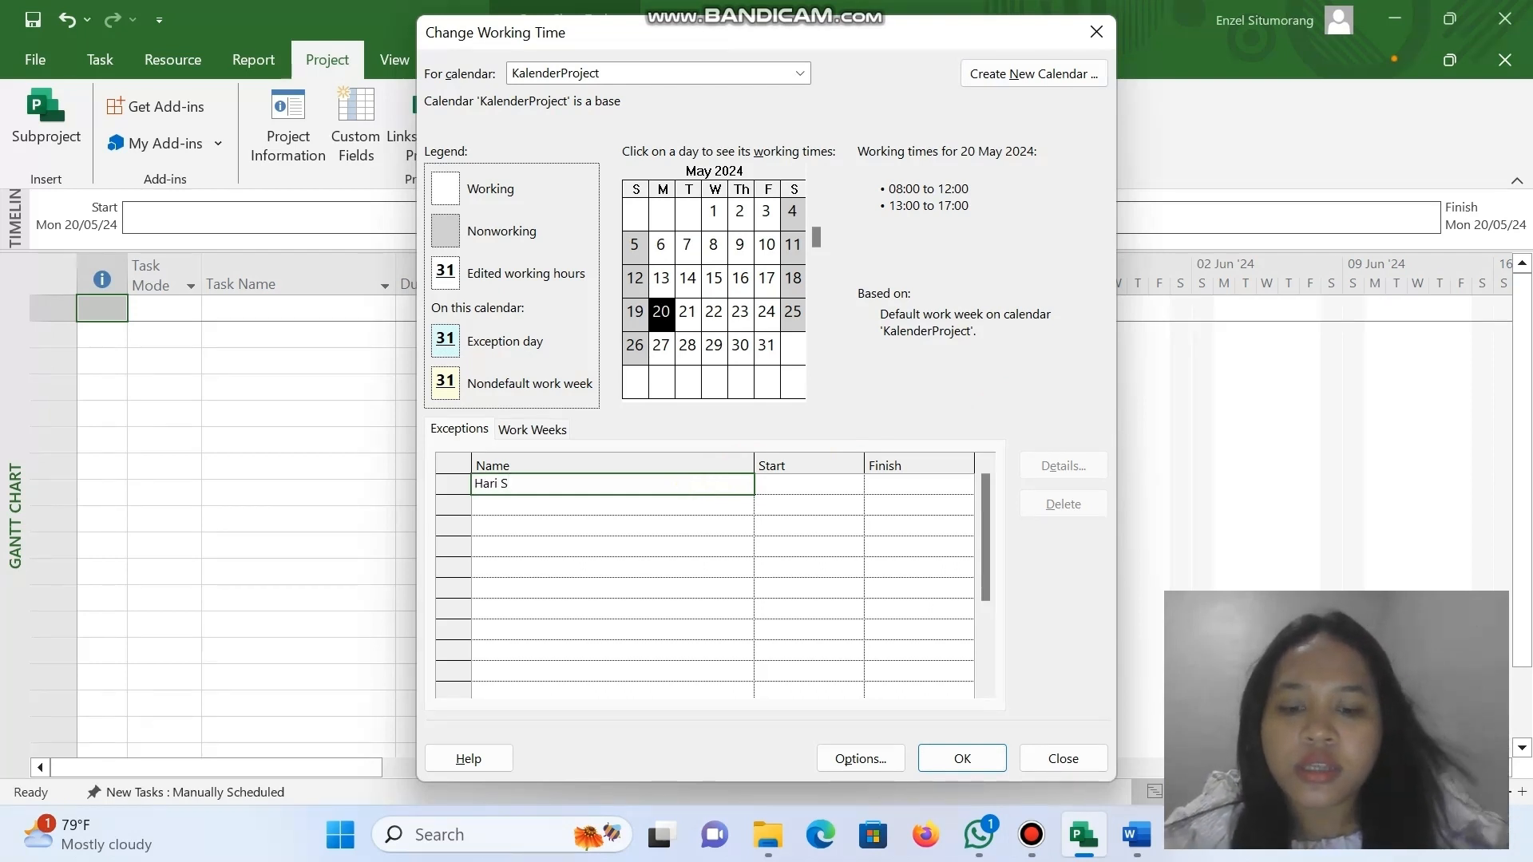
type("uci Nyepi")
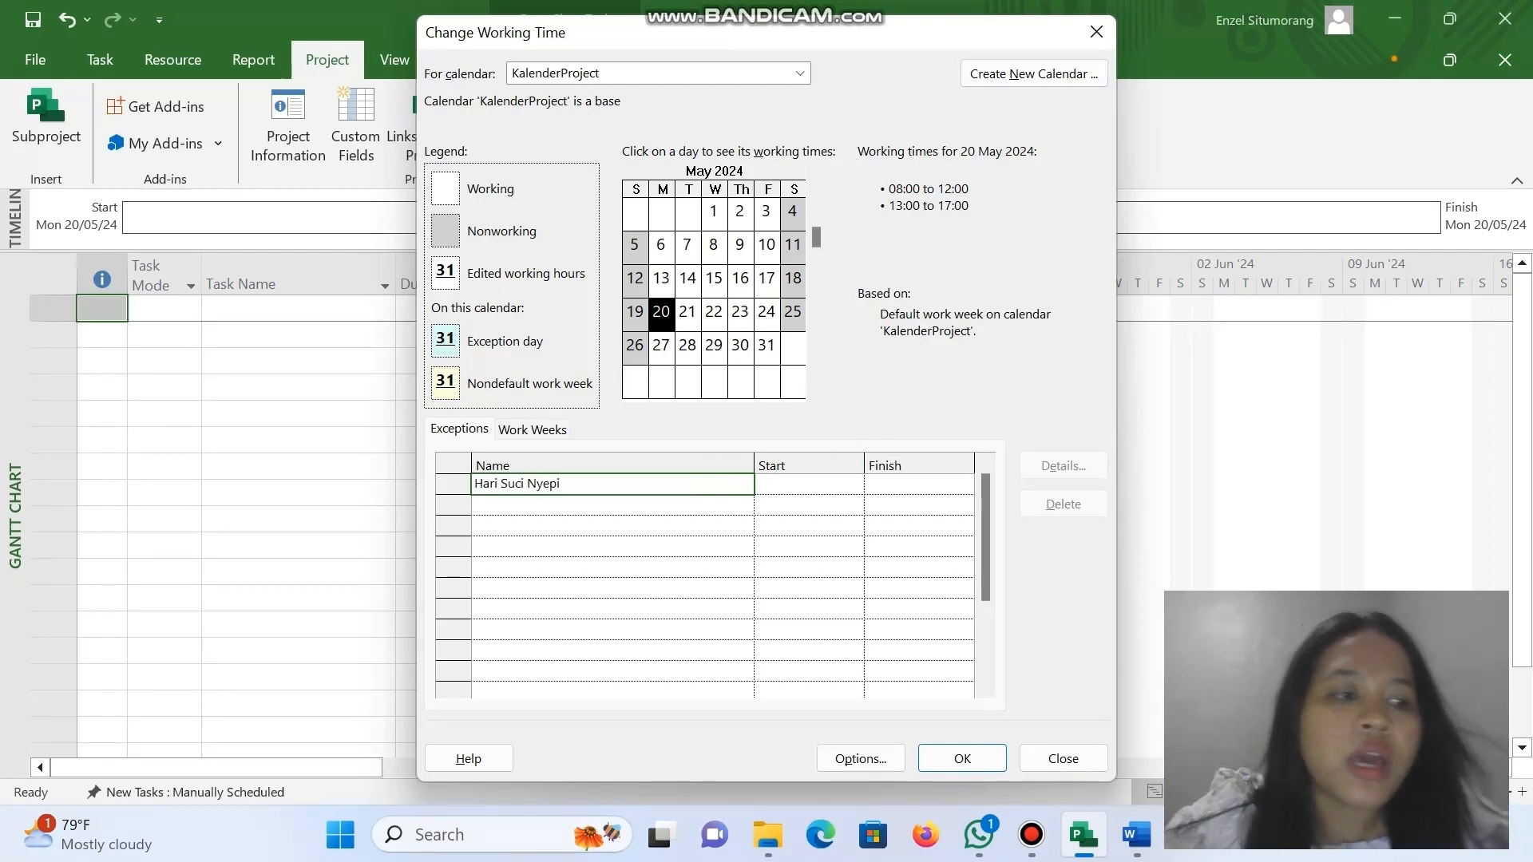
left_click(798, 489)
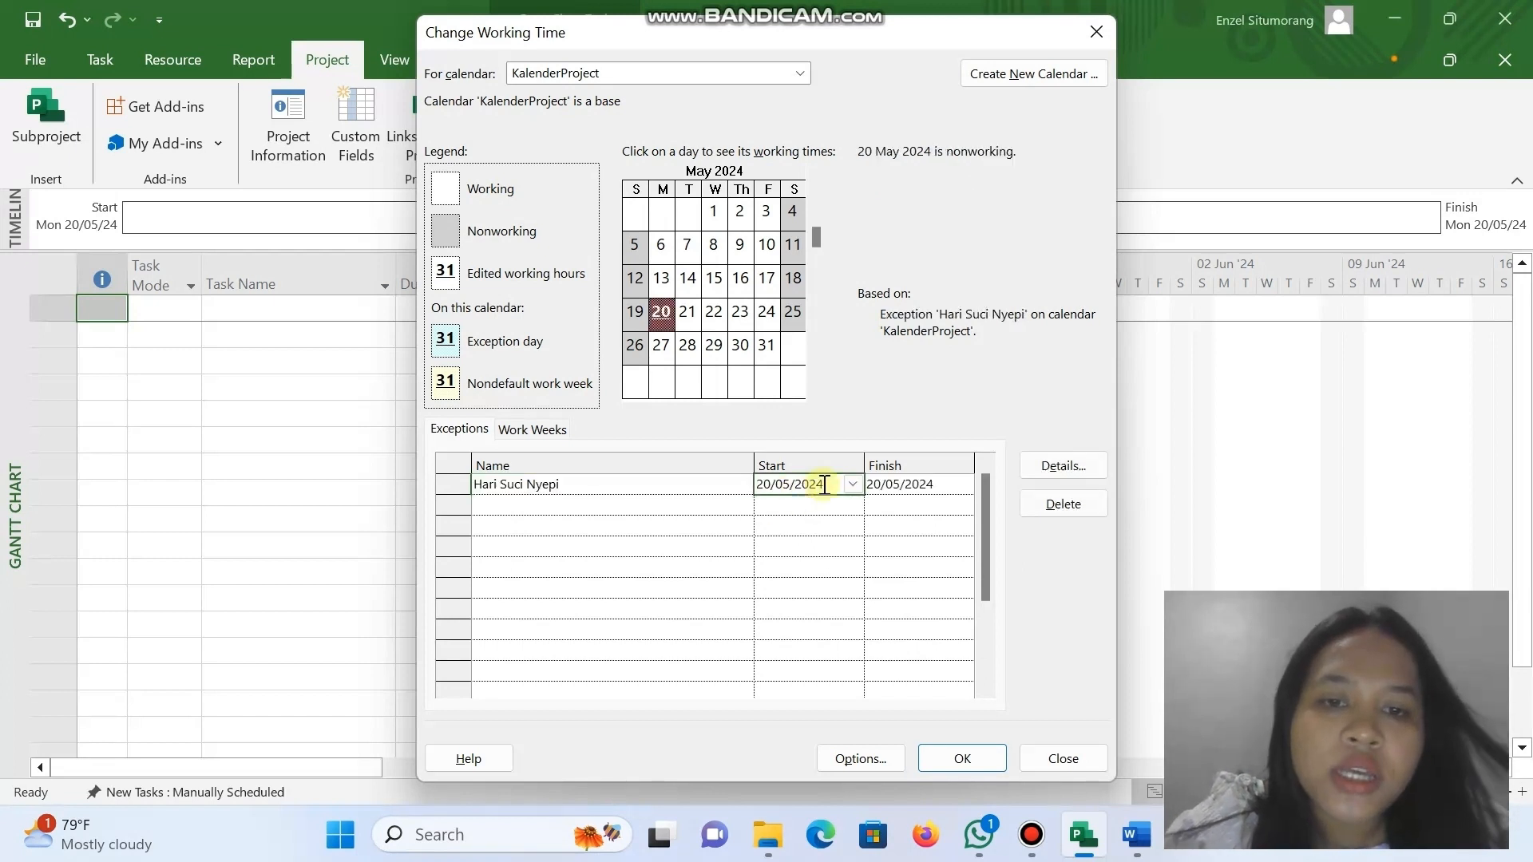
left_click(852, 485)
left_click(667, 509)
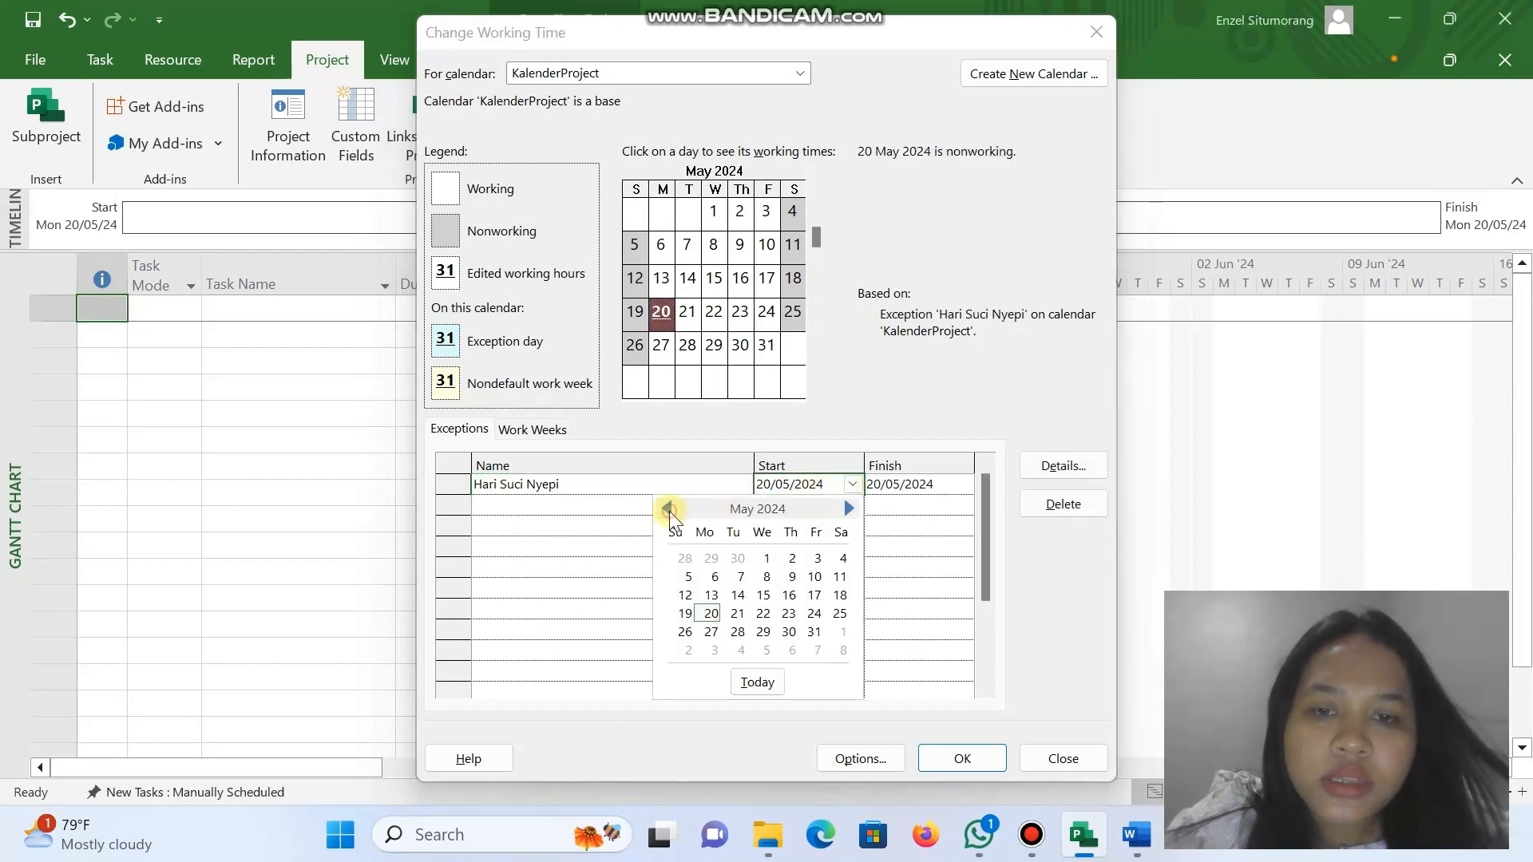
left_click(668, 510)
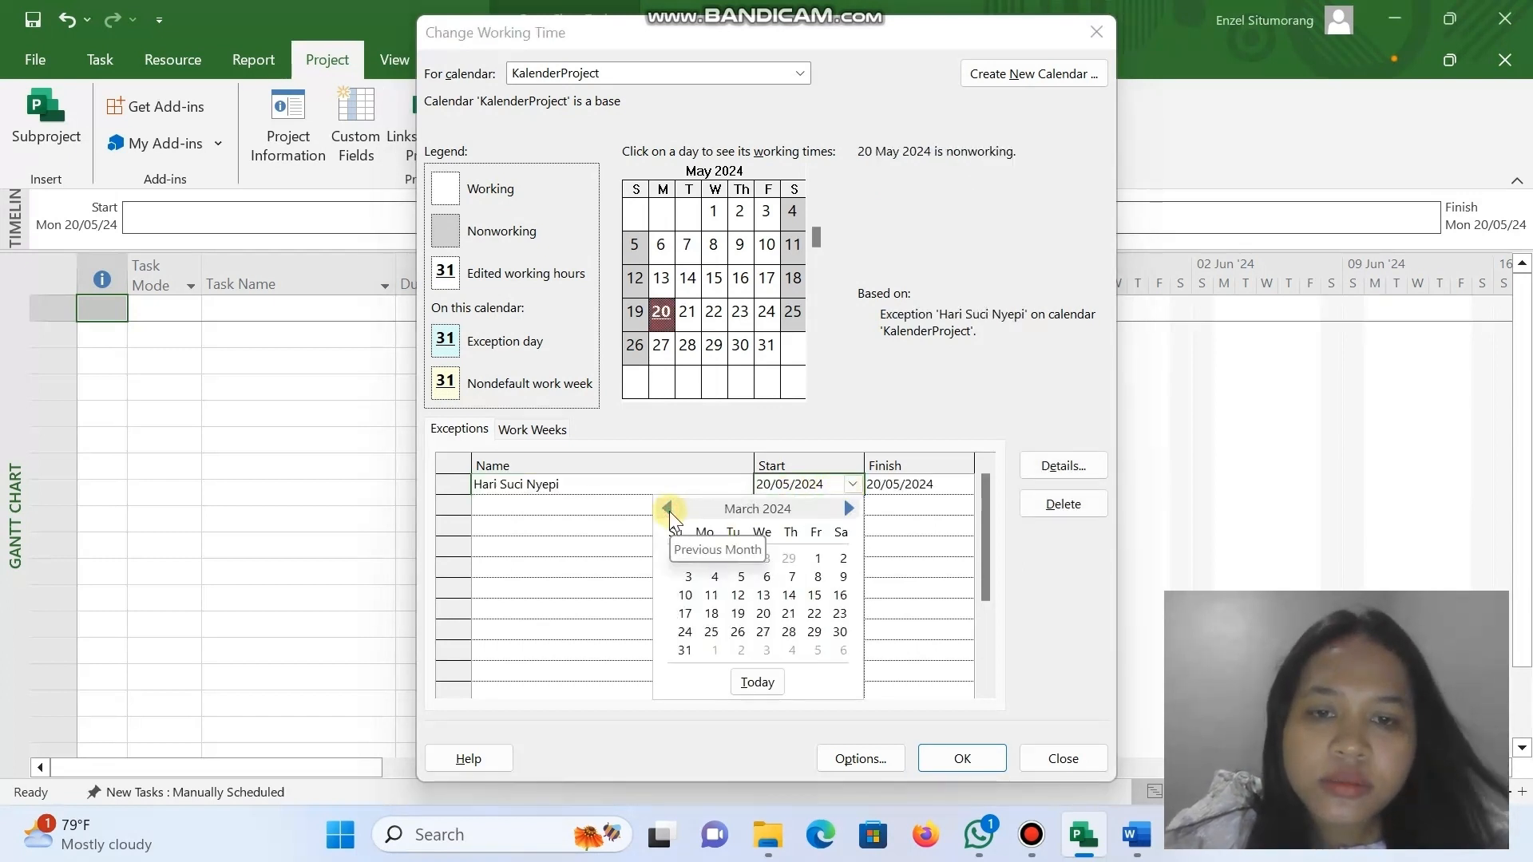
left_click(706, 592)
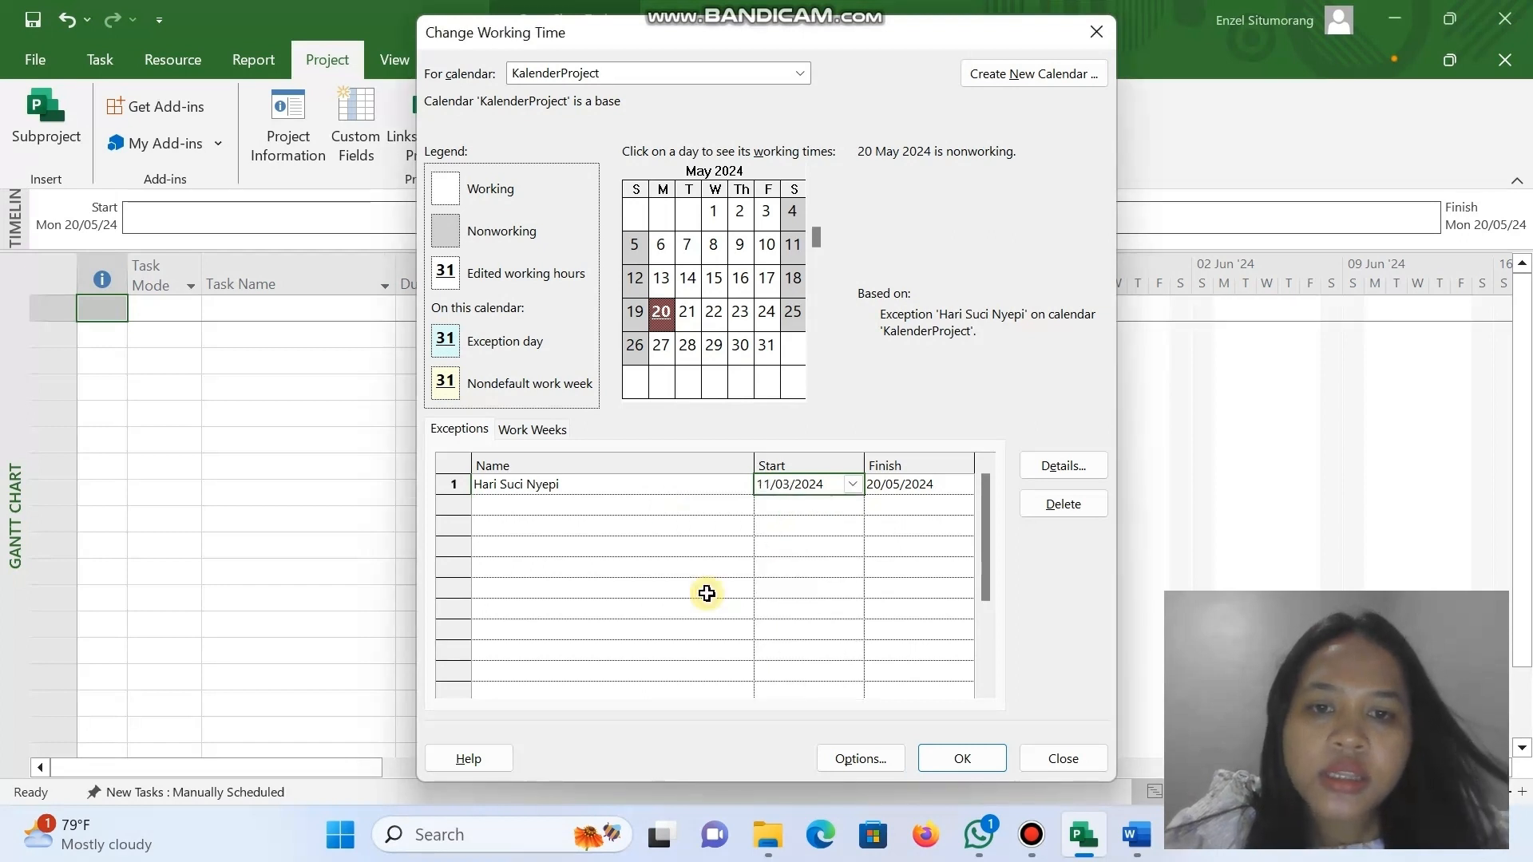
Set the finish date of the Hari Suci Nyepi exception to 12/05/2024.
left_click(933, 484)
left_click(965, 484)
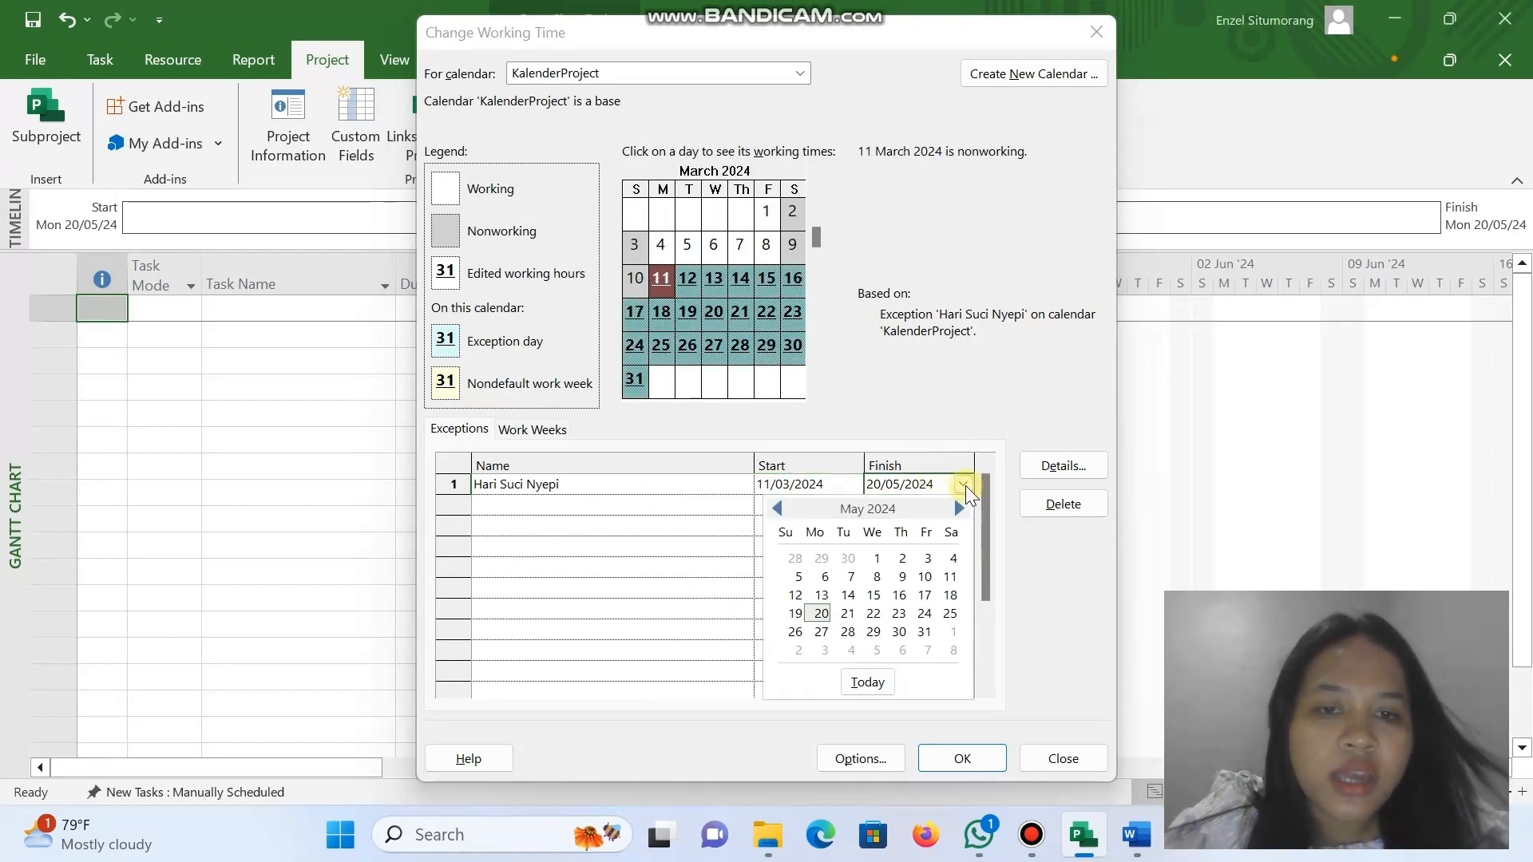
left_click(800, 588)
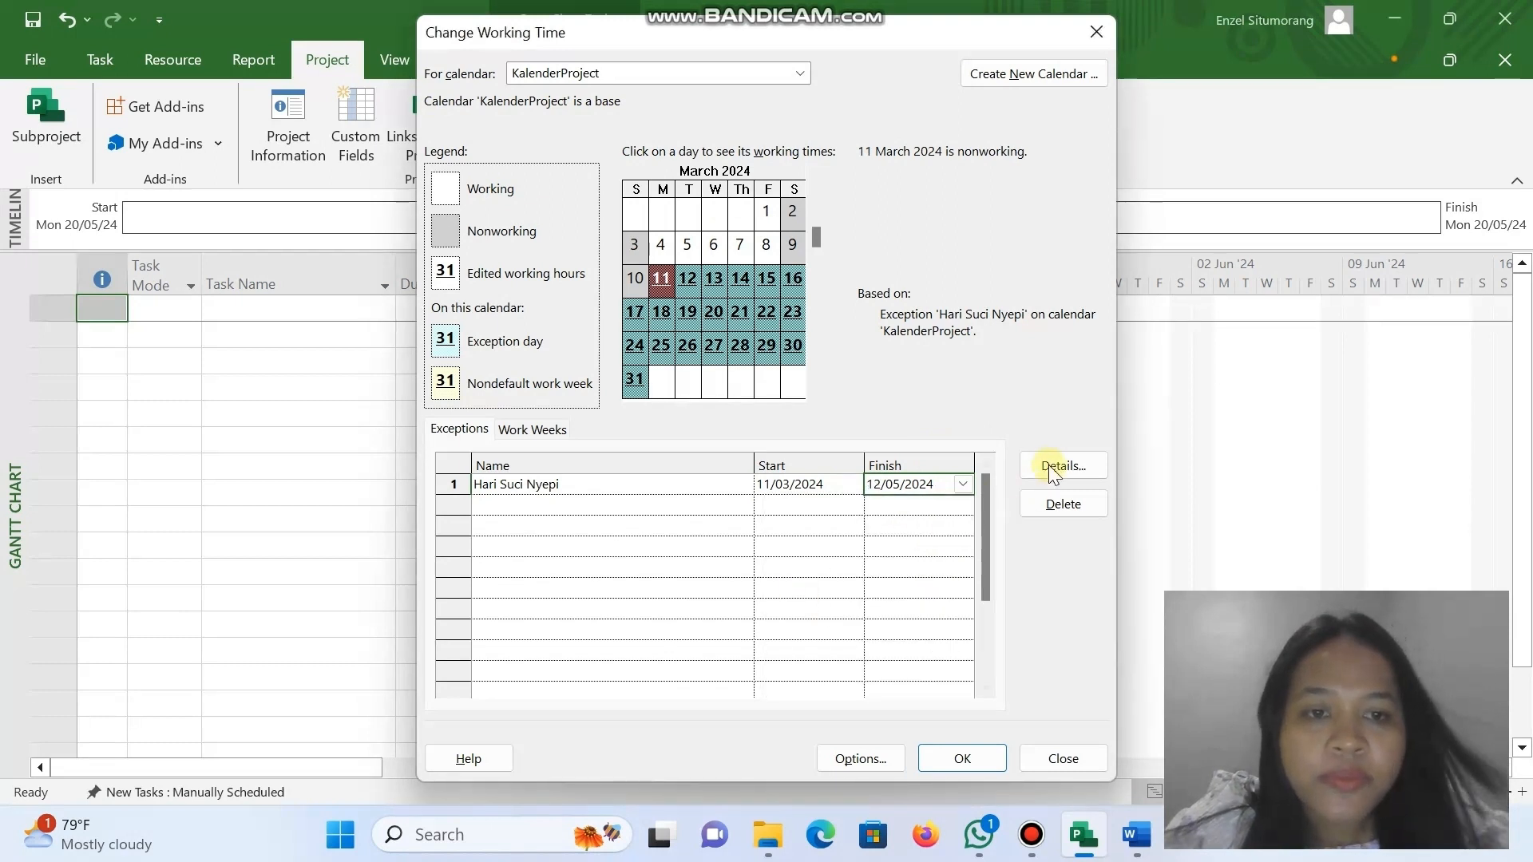
Enter Wafat as the name of the second calendar exception.
left_click(489, 508)
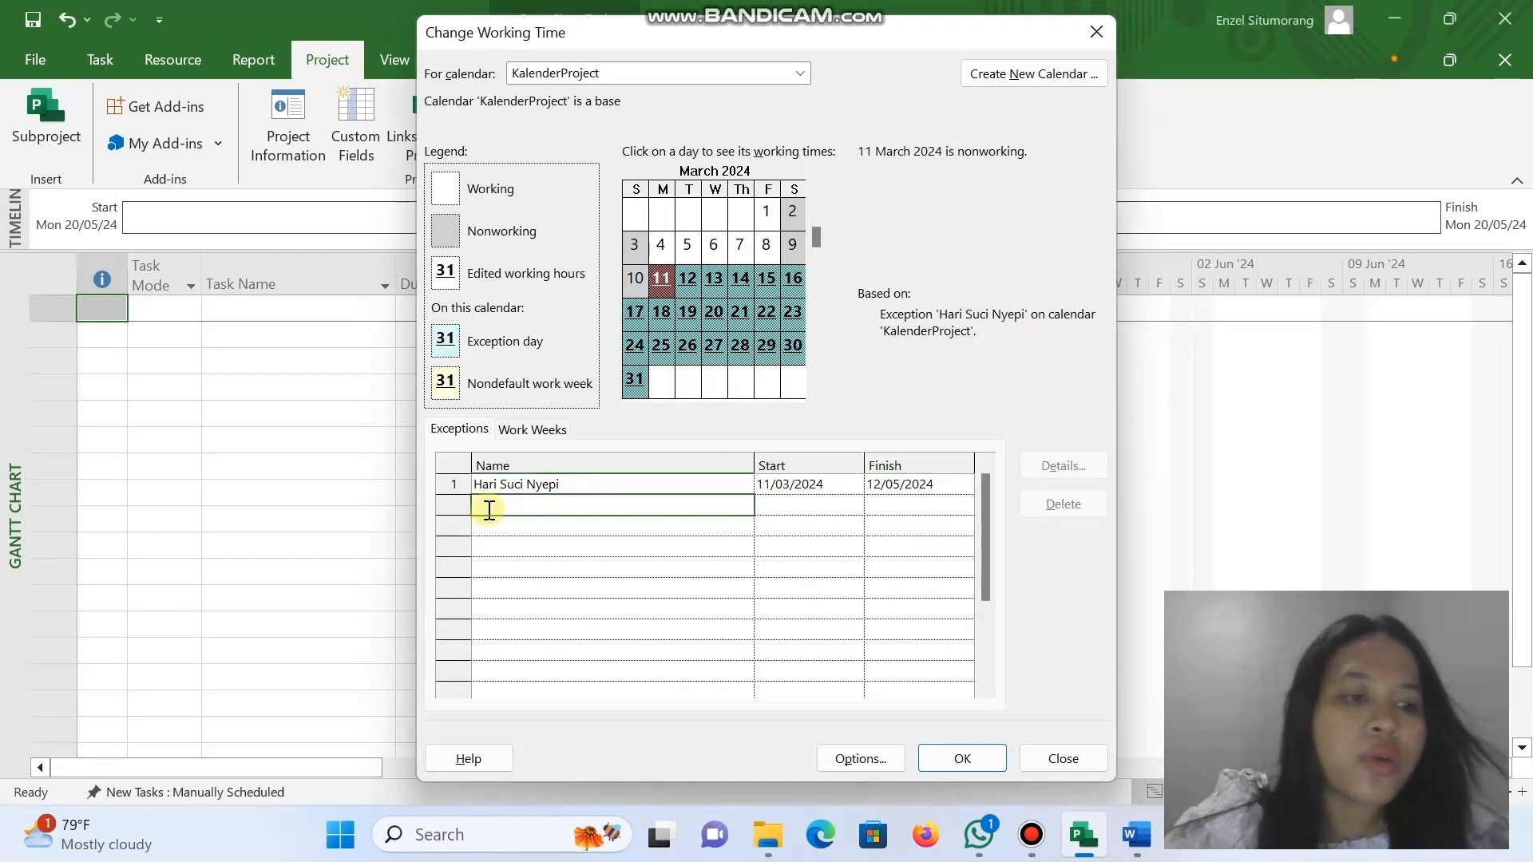
type("Wafat")
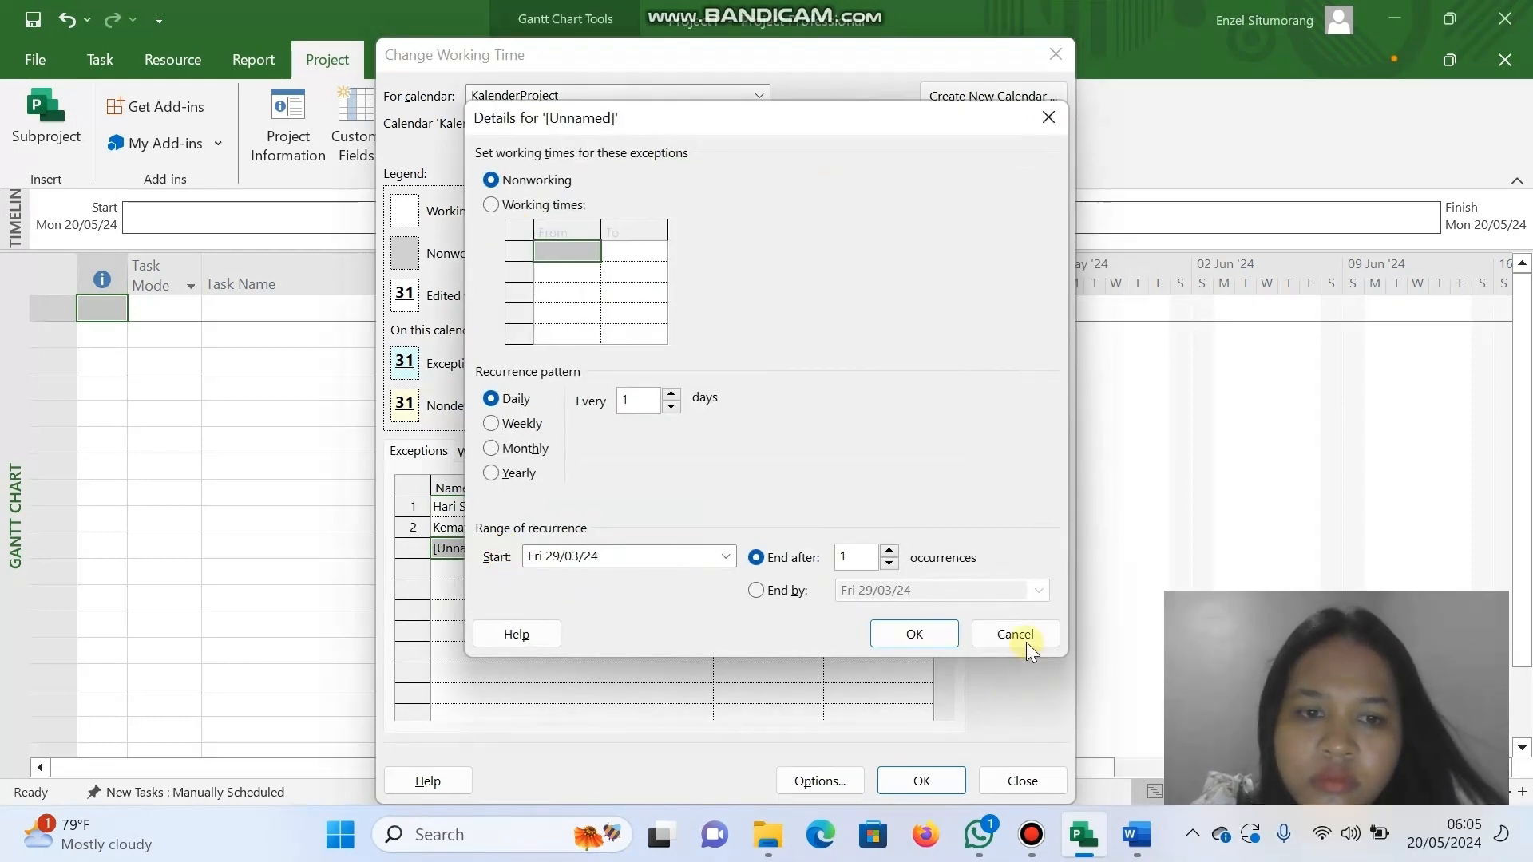
Discard the unnamed third exception and add one named Hari Paskah on 31/03/2024 in its place.
left_click(1027, 642)
left_click(1022, 526)
type("Hari Pask")
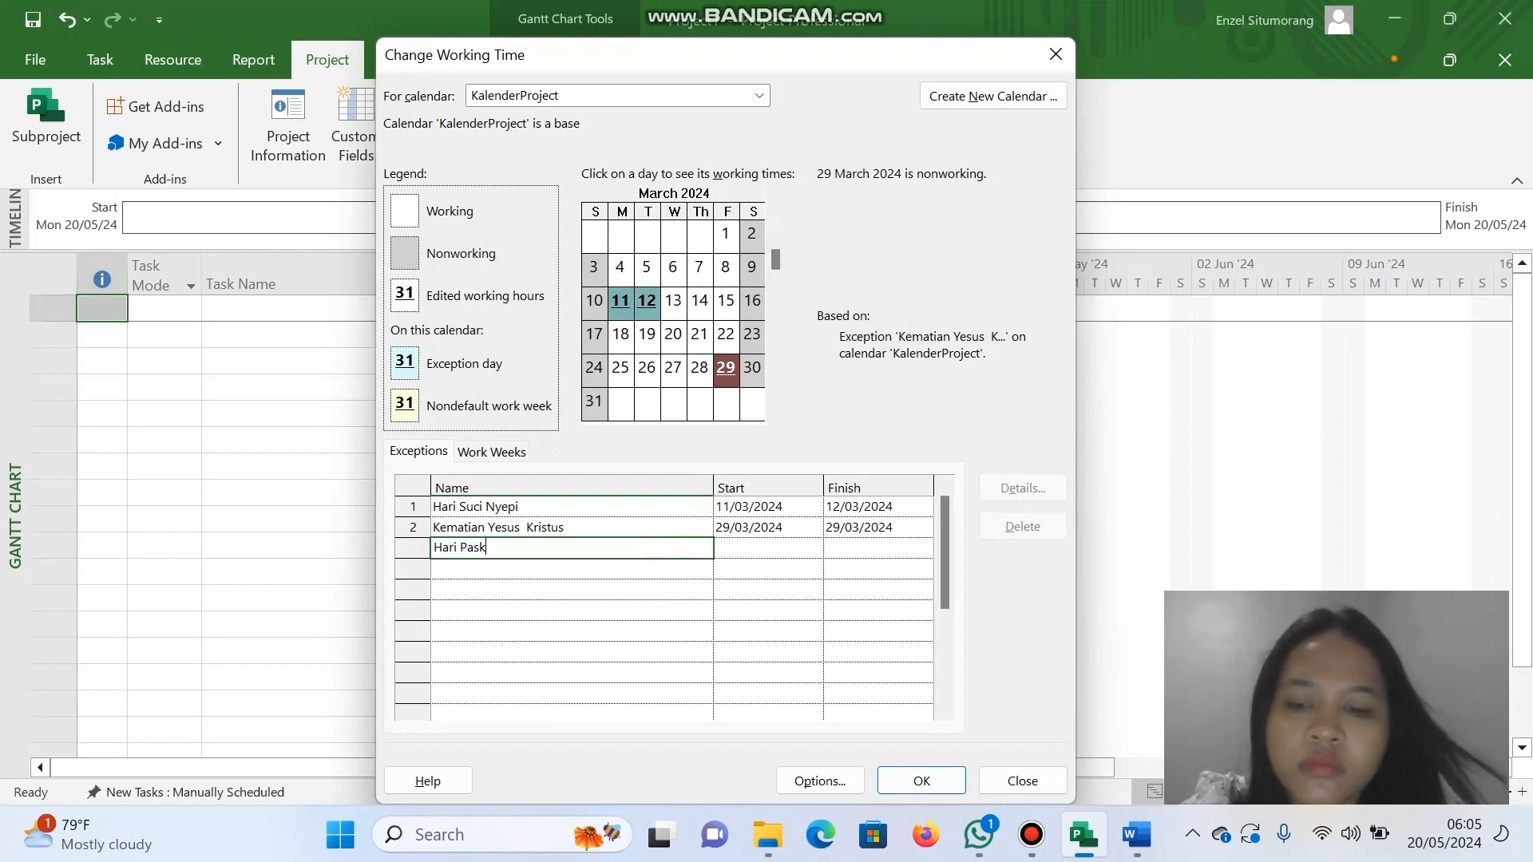
type("ah")
left_click(767, 548)
left_click(812, 548)
left_click(642, 716)
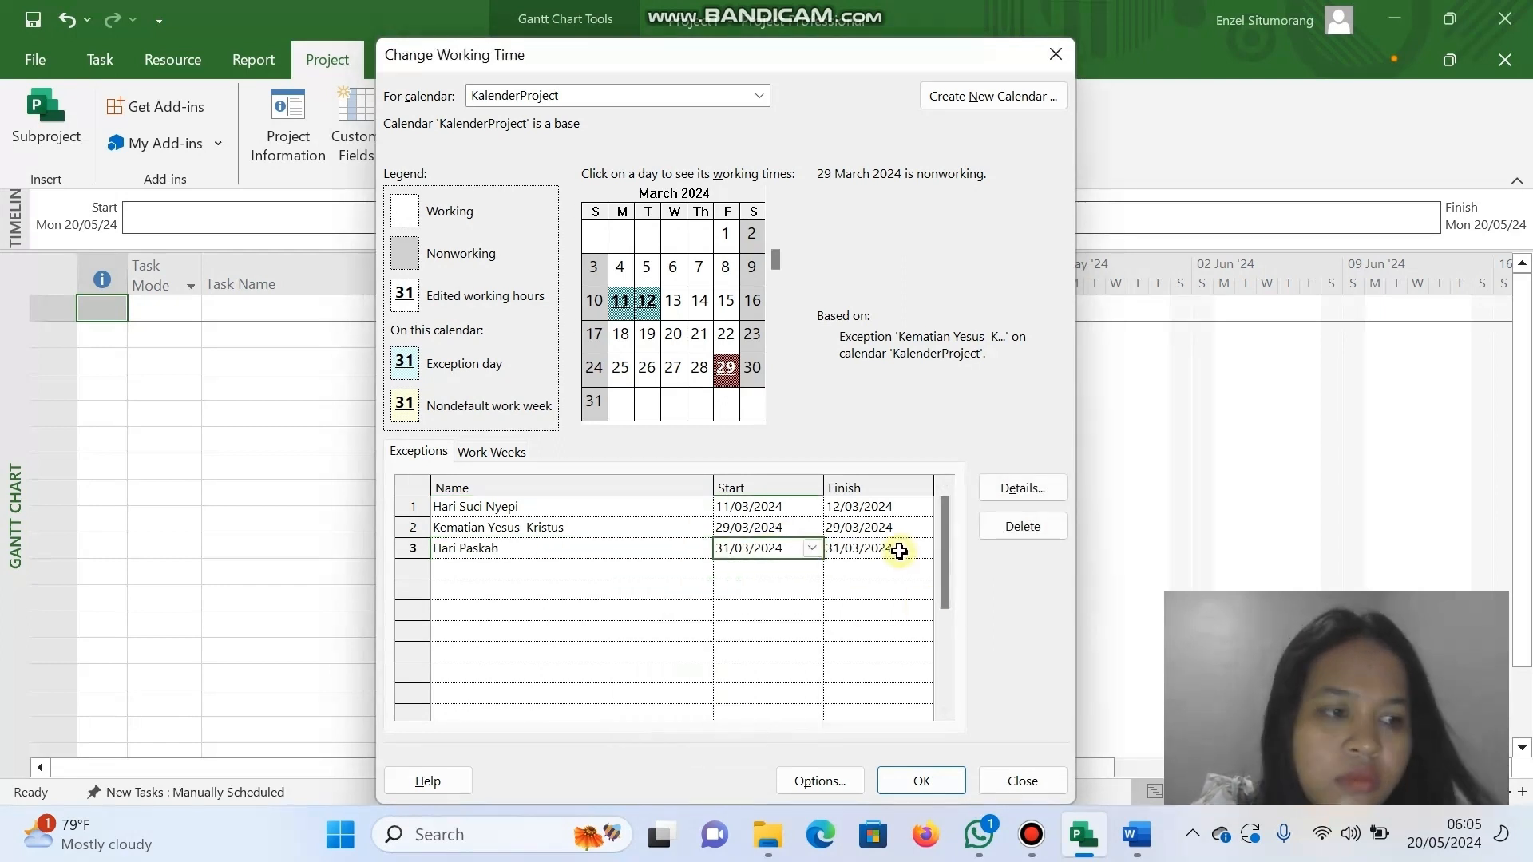
Add a calendar exception named Hari Raya Idul Fitri with the start date 08/04/2024.
left_click(445, 571)
type("Hari Ra")
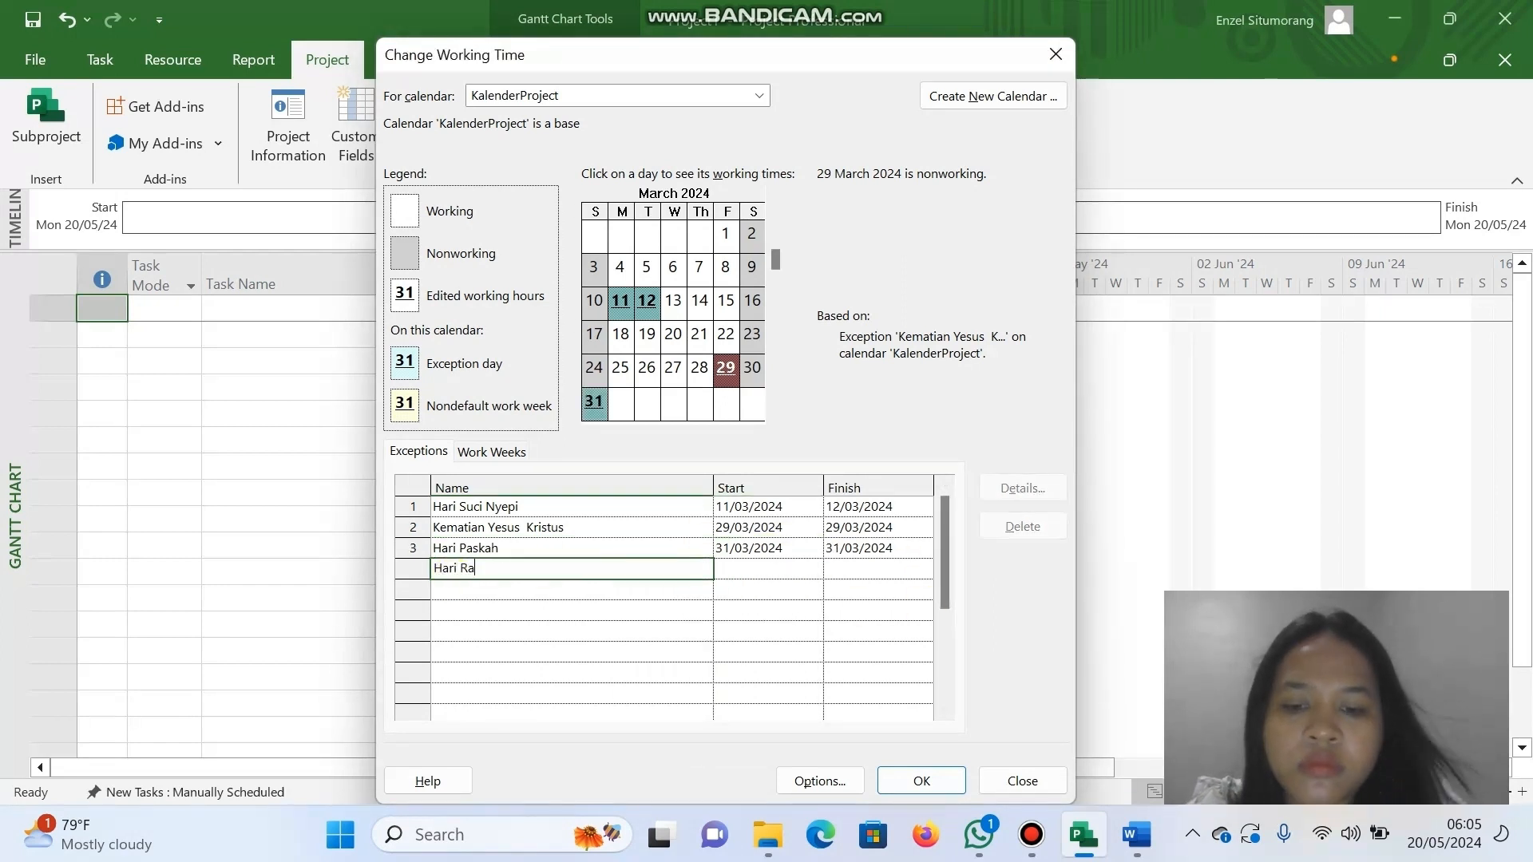
type("ya Idul Fitri")
left_click(763, 569)
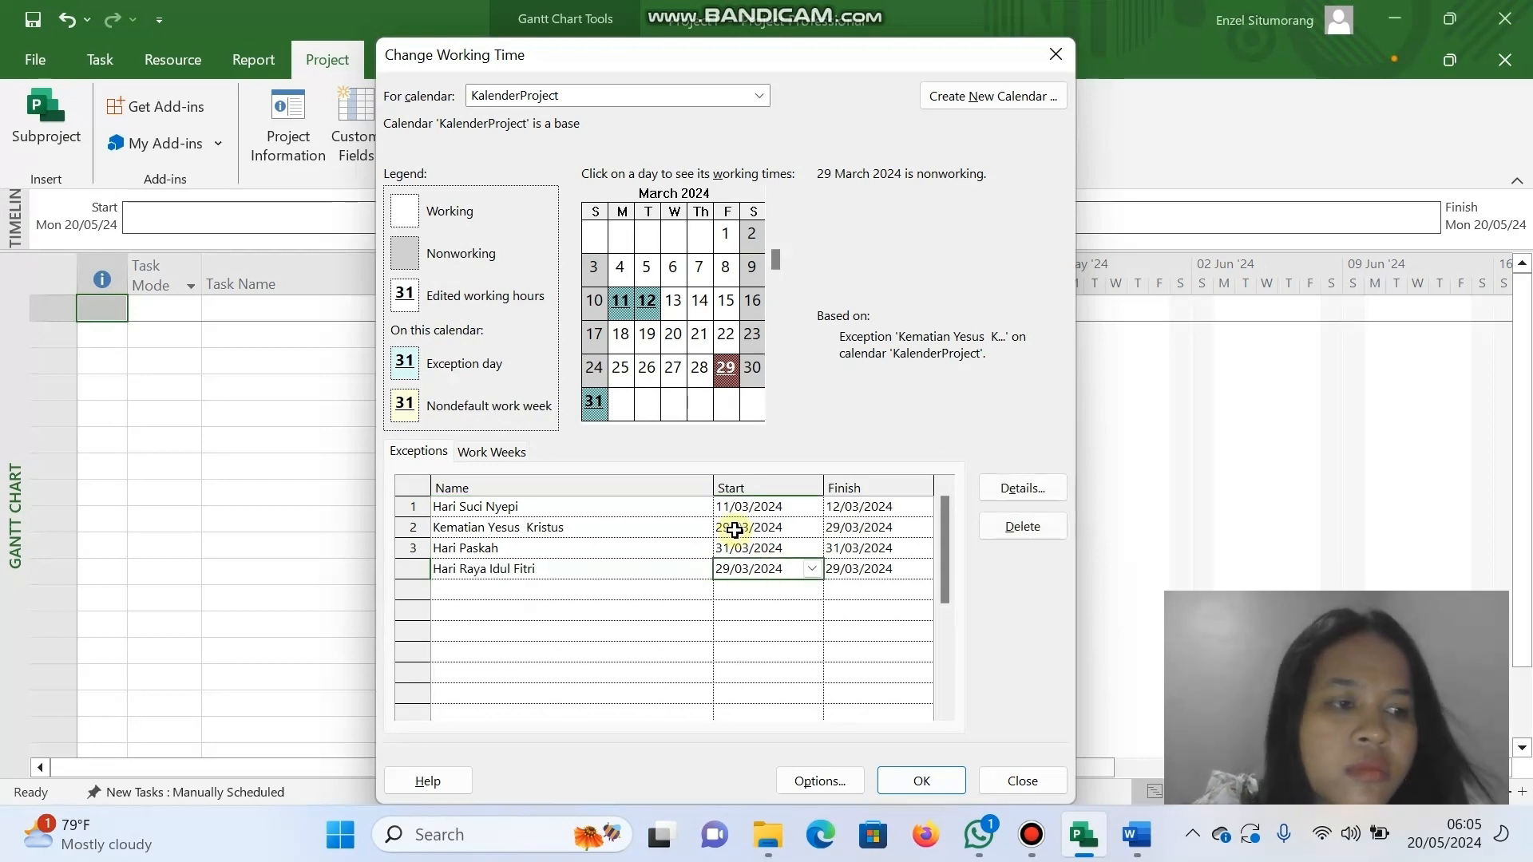
left_click(812, 569)
left_click(799, 594)
left_click(963, 570)
left_click(812, 569)
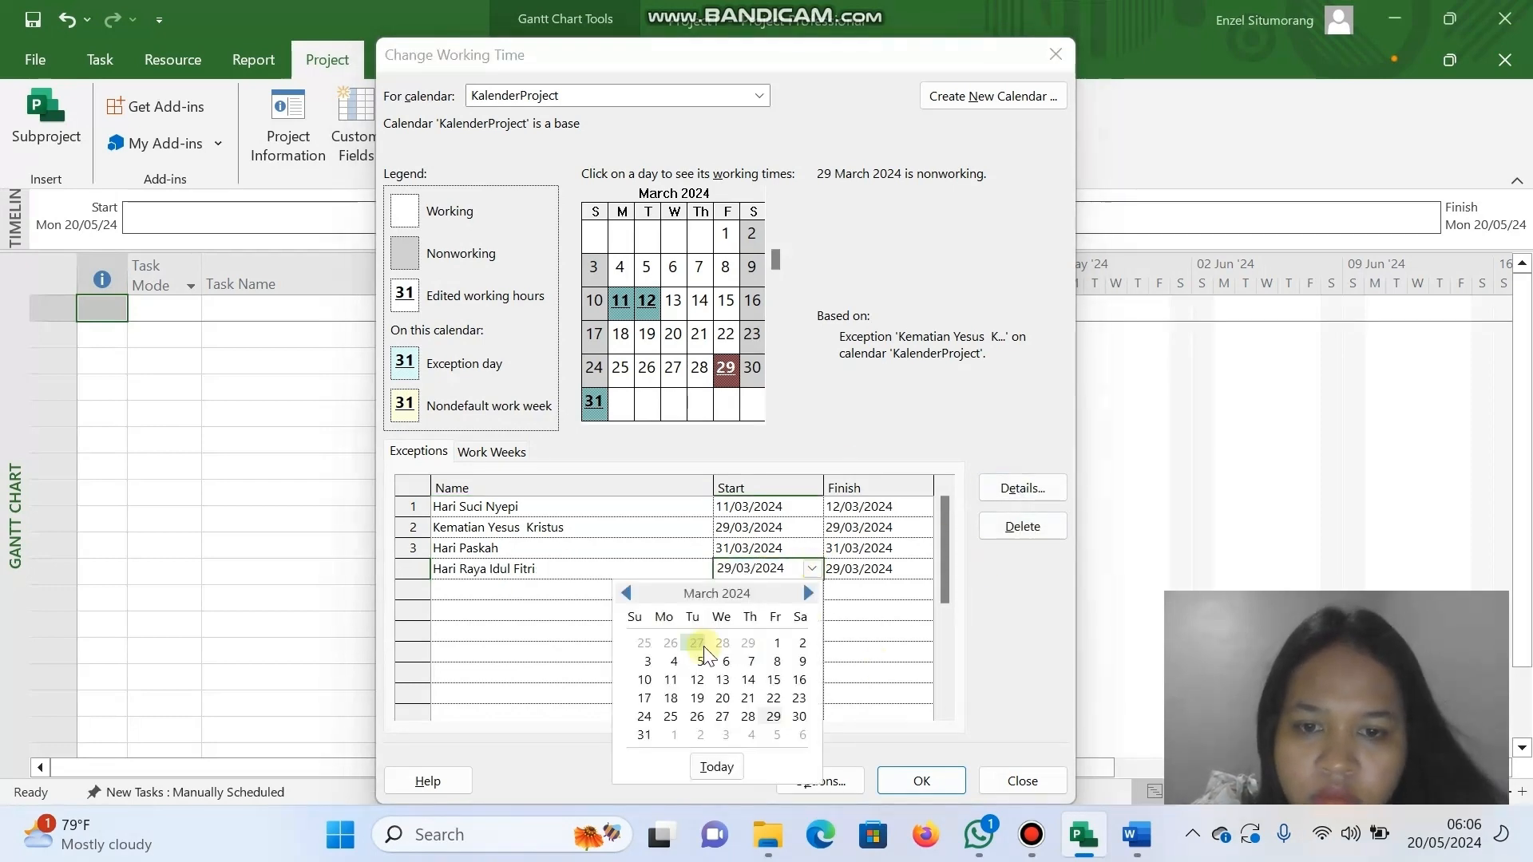
left_click(808, 593)
left_click(671, 661)
Set the Hari Raya Idul Fitri exception to end after 8 daily occurrences.
left_click(1023, 488)
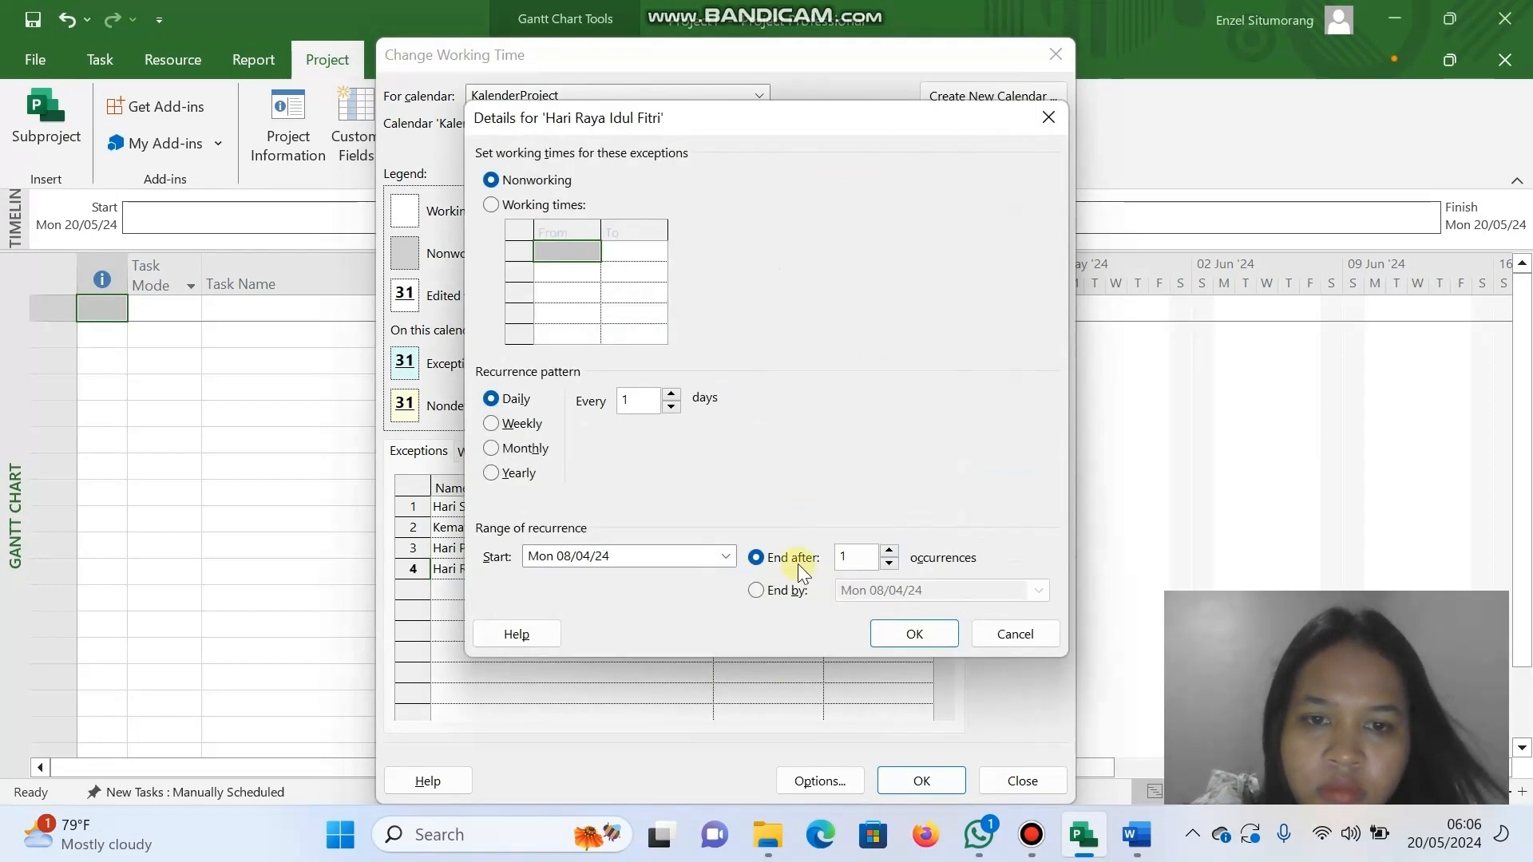
left_click(888, 551)
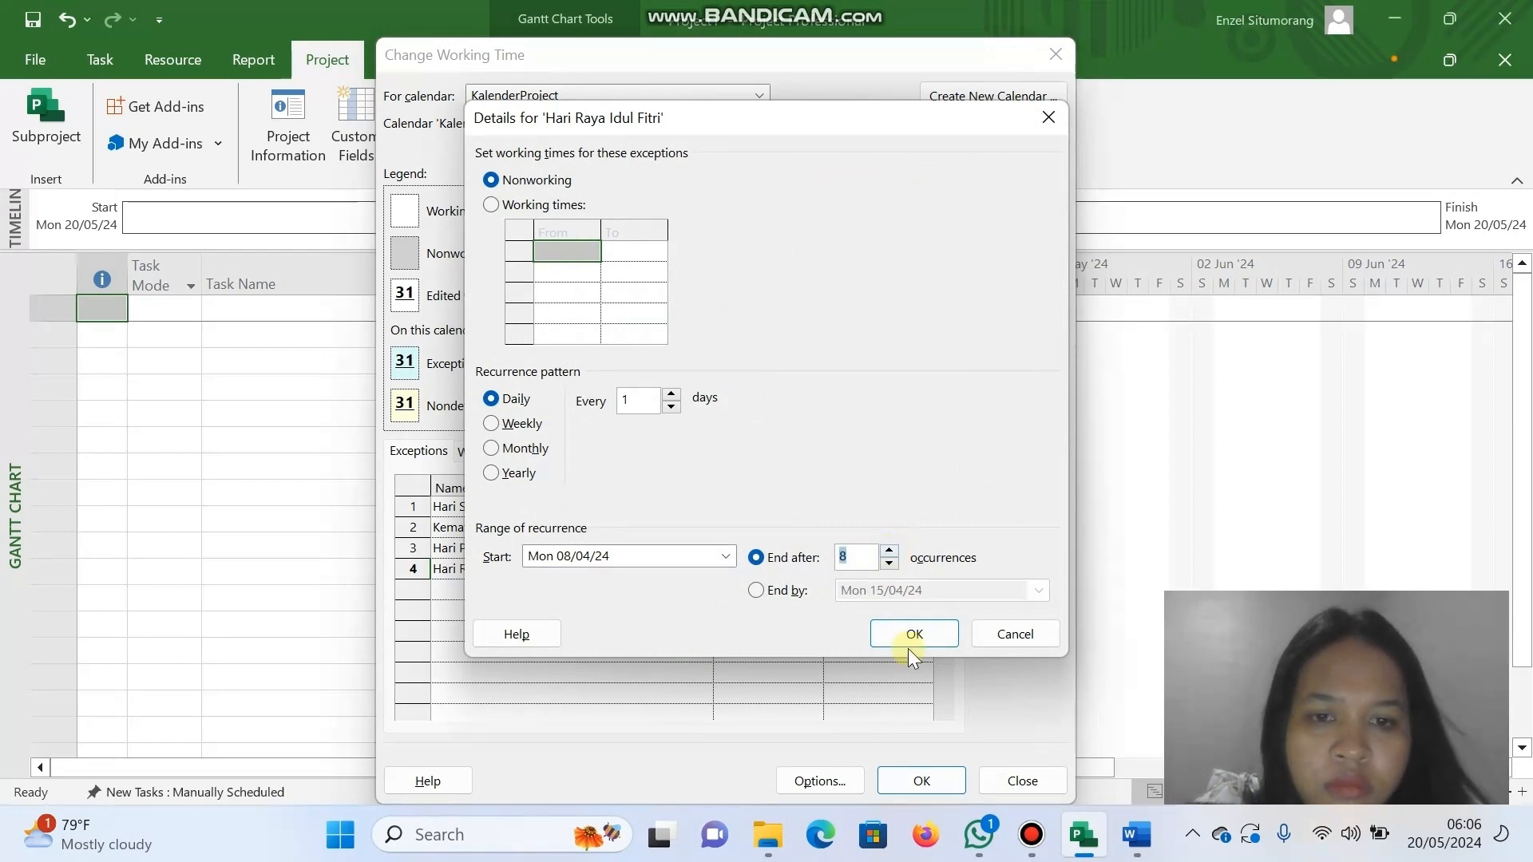
left_click(915, 633)
Add a calendar exception named Hari Buruh on 01/05/2024.
left_click(599, 591)
type("Hari Buruh")
left_click(780, 592)
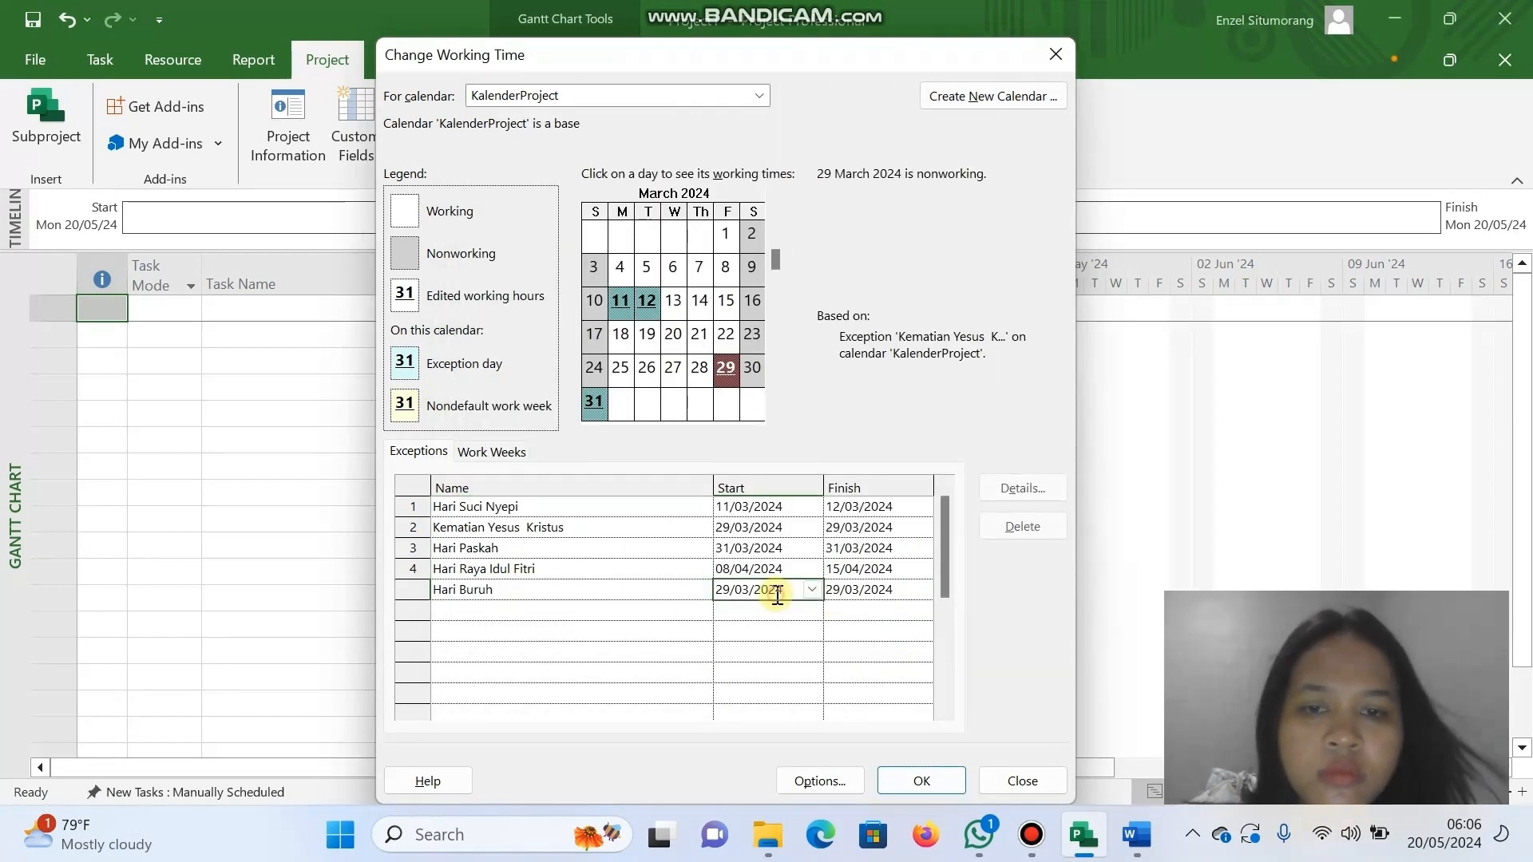
left_click(812, 590)
left_click(700, 611)
left_click(699, 610)
left_click(612, 660)
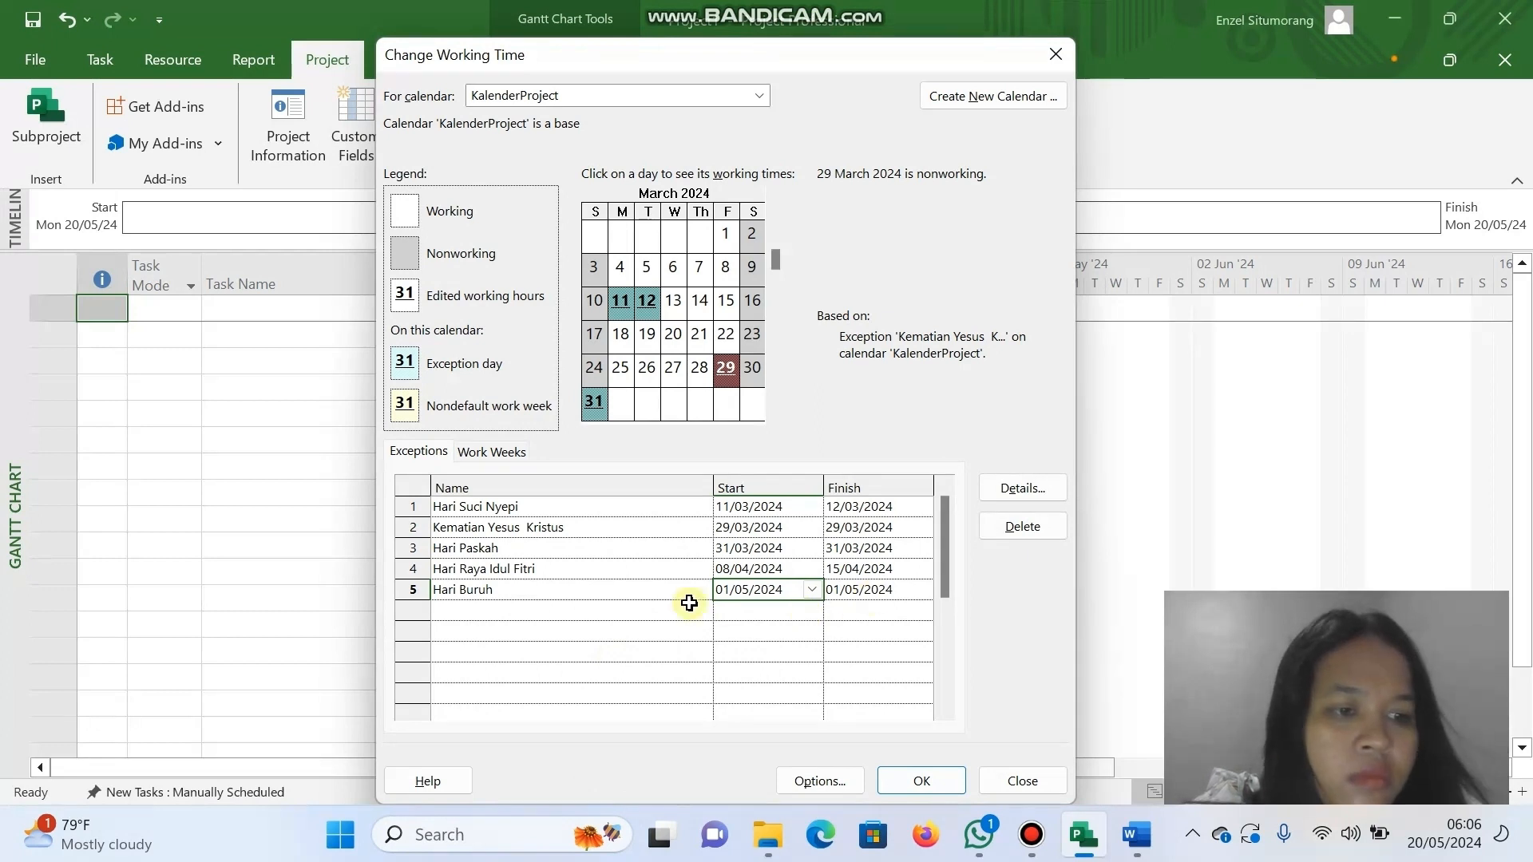
Add a calendar exception named Kenaikan Yesus Kristus from 09/05/2024 to 10/05/2024.
left_click(511, 610)
type("Kenaikan Yesus Kristus")
left_click(750, 610)
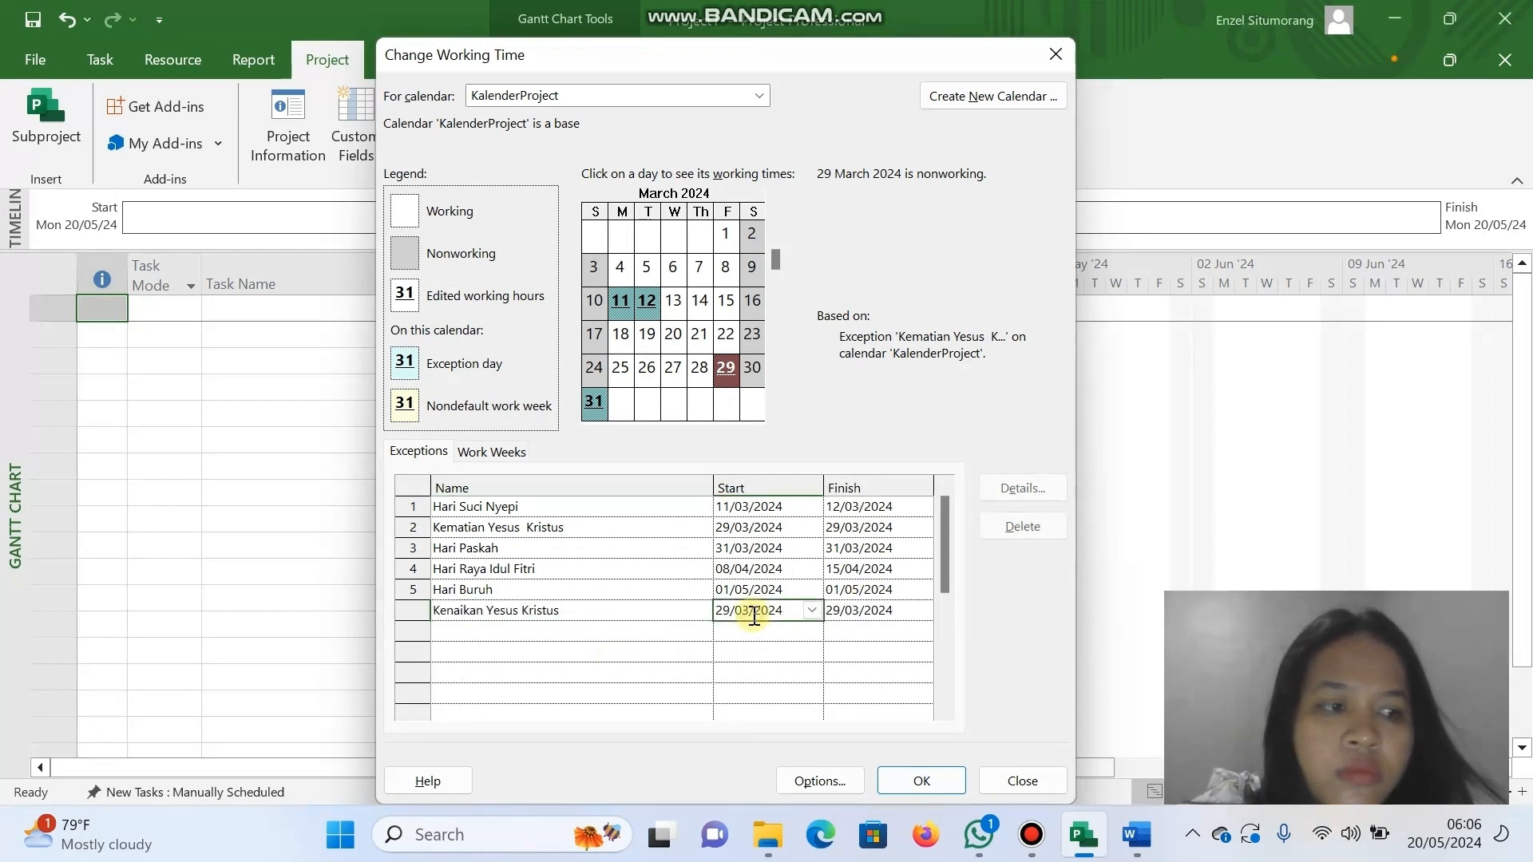
left_click(813, 610)
left_click(878, 612)
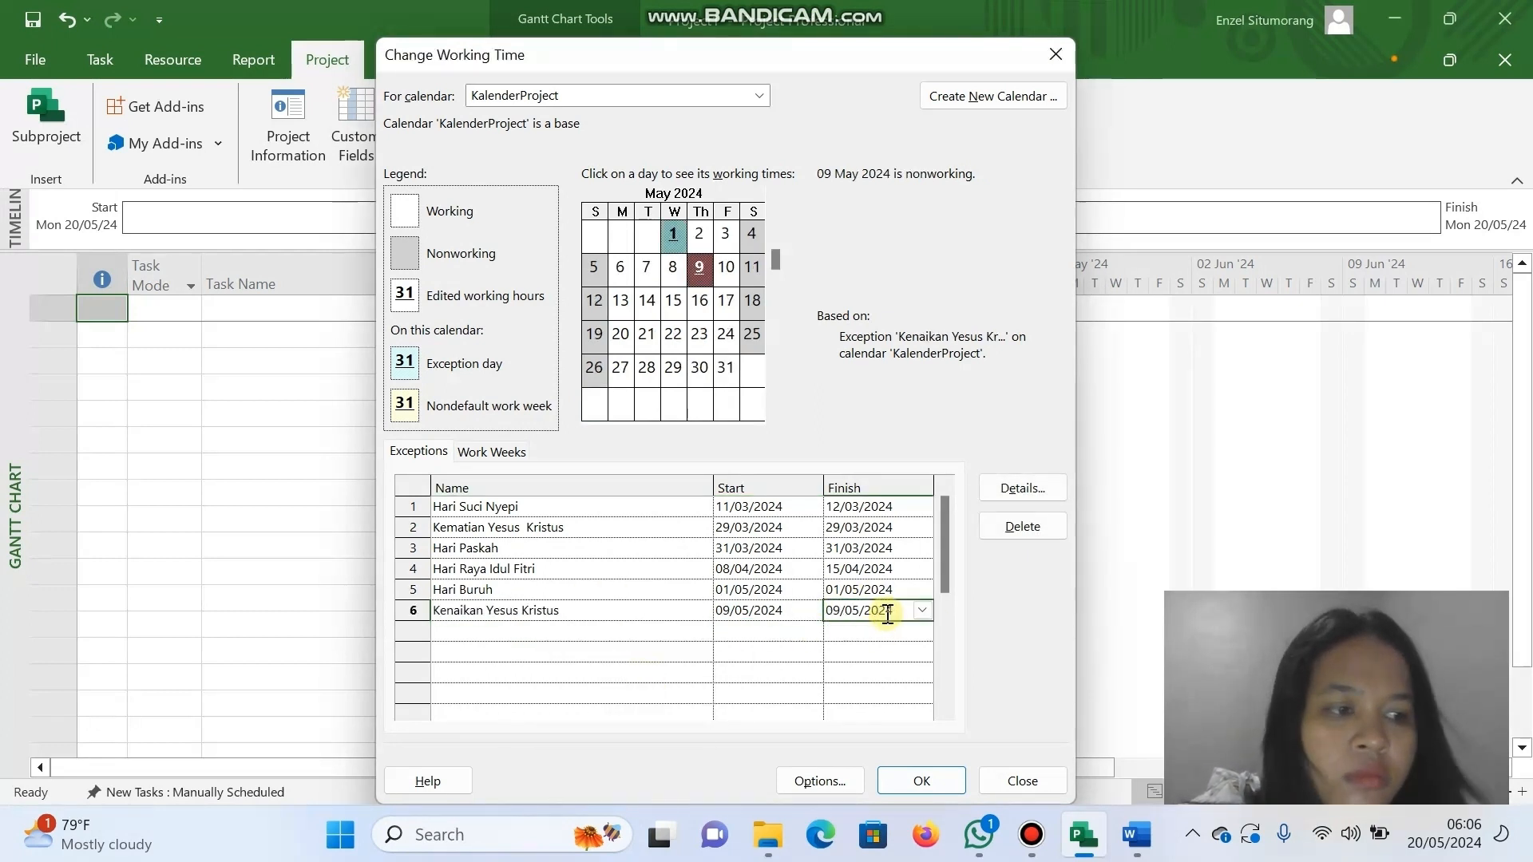
left_click(922, 610)
left_click(776, 677)
Add a calendar exception named Hari Raya Waisak from 23/05/2024 to 24/05/2024, recurring daily.
left_click(602, 629)
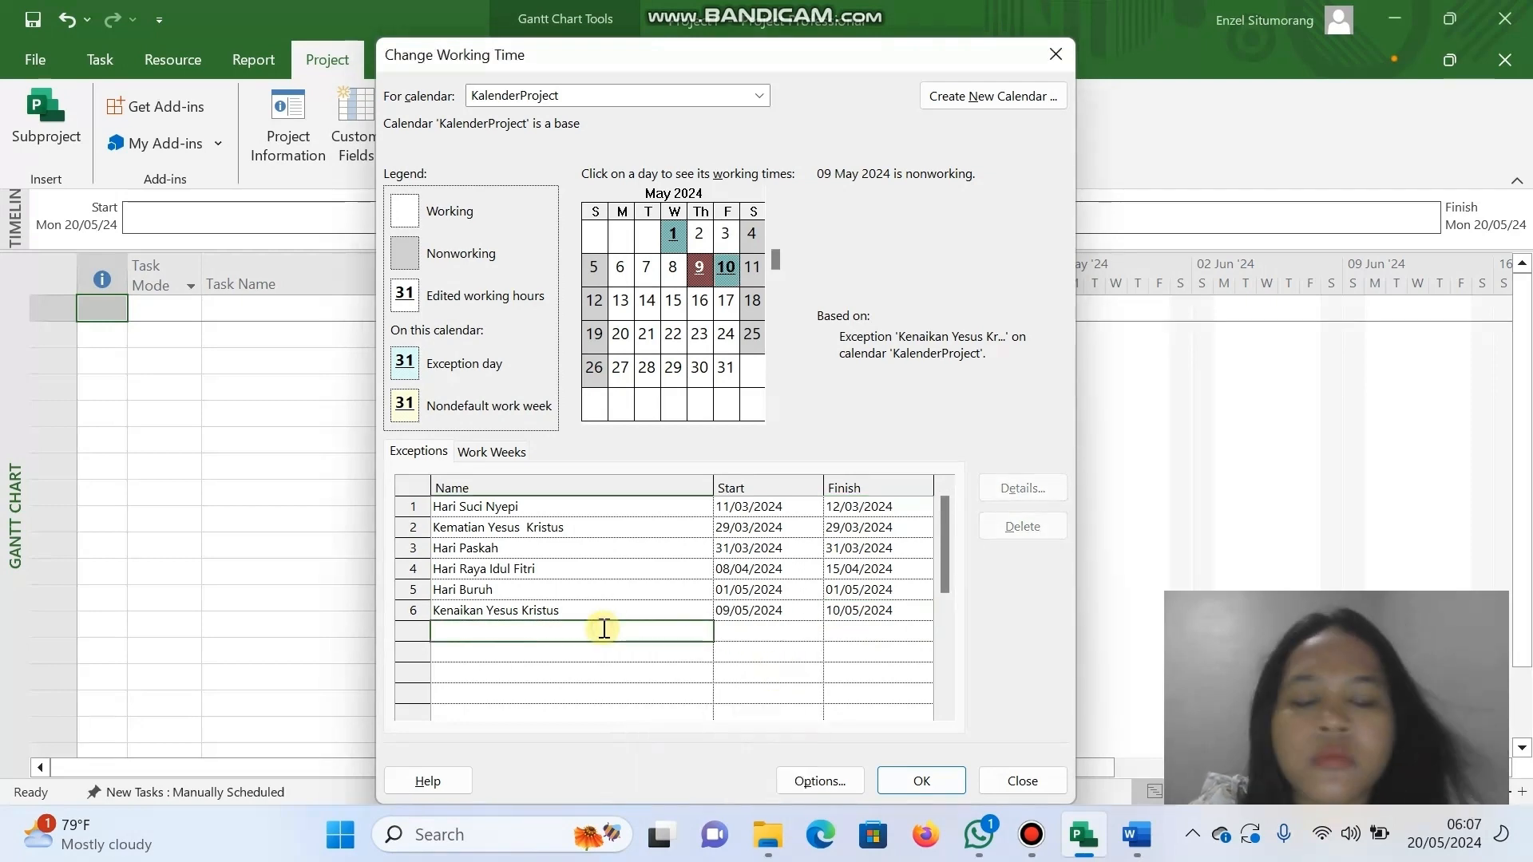
type("Hari Raya Waisak")
left_click(767, 631)
left_click(812, 631)
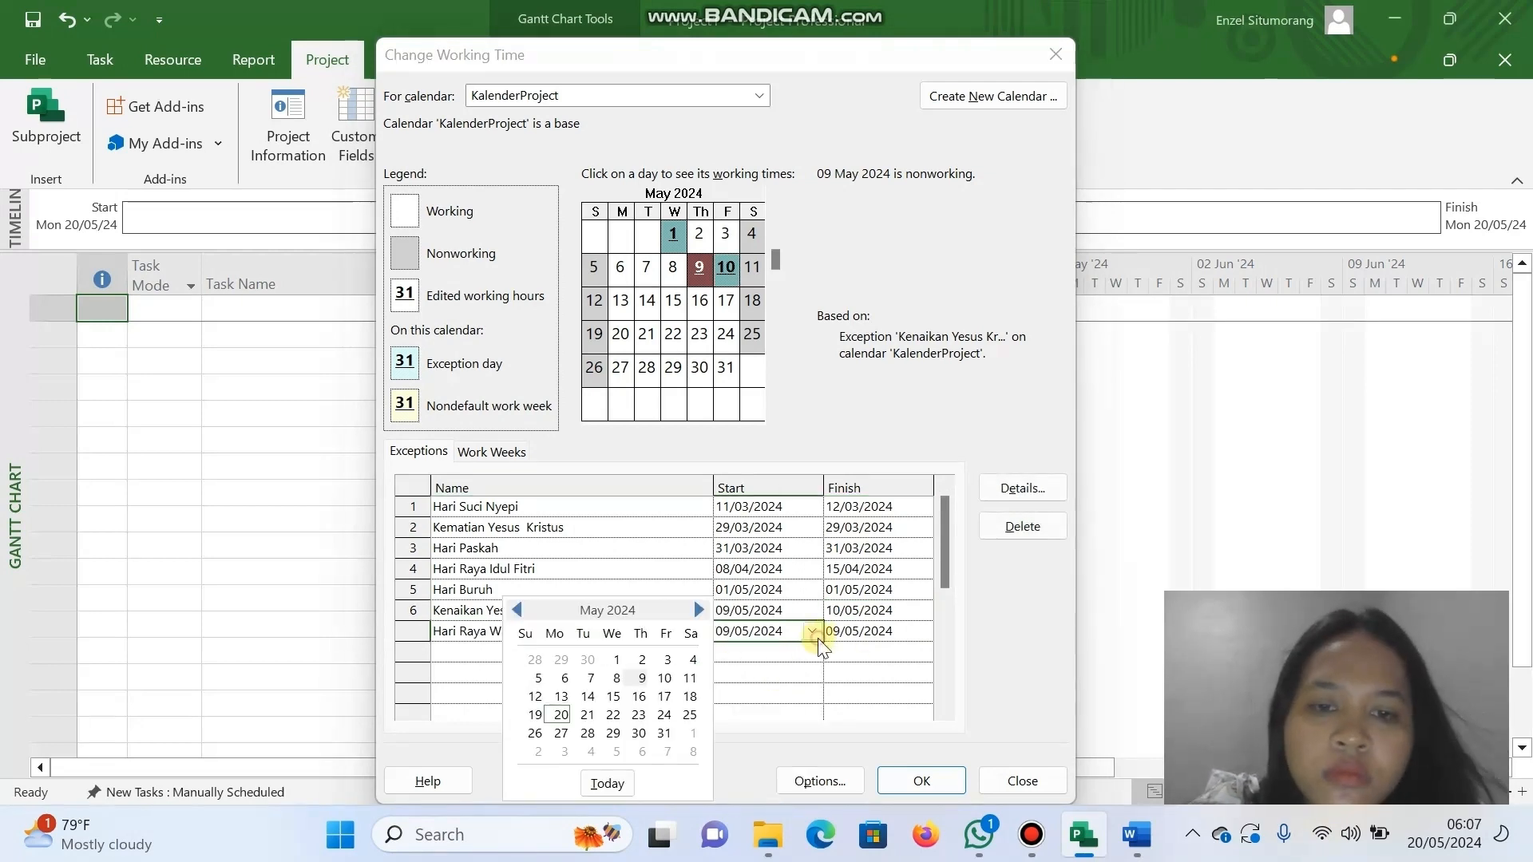
left_click(639, 711)
left_click(866, 631)
double_click(841, 631)
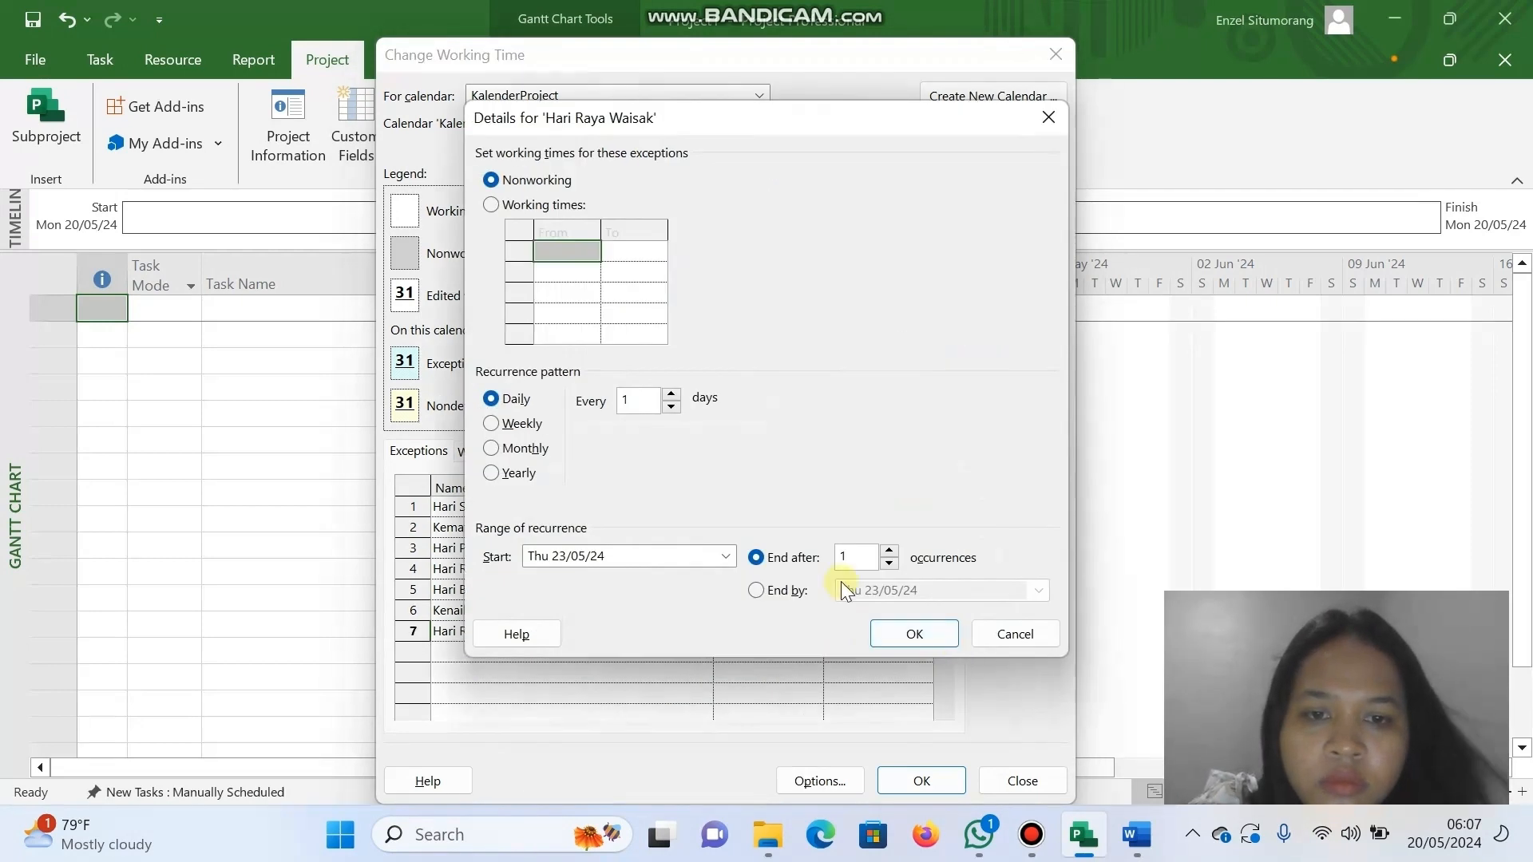
left_click(890, 549)
left_click(913, 629)
Add a calendar exception named Idul Adha from 17/06/2024 to 18/06/2024.
left_click(493, 657)
type("Idul Adha")
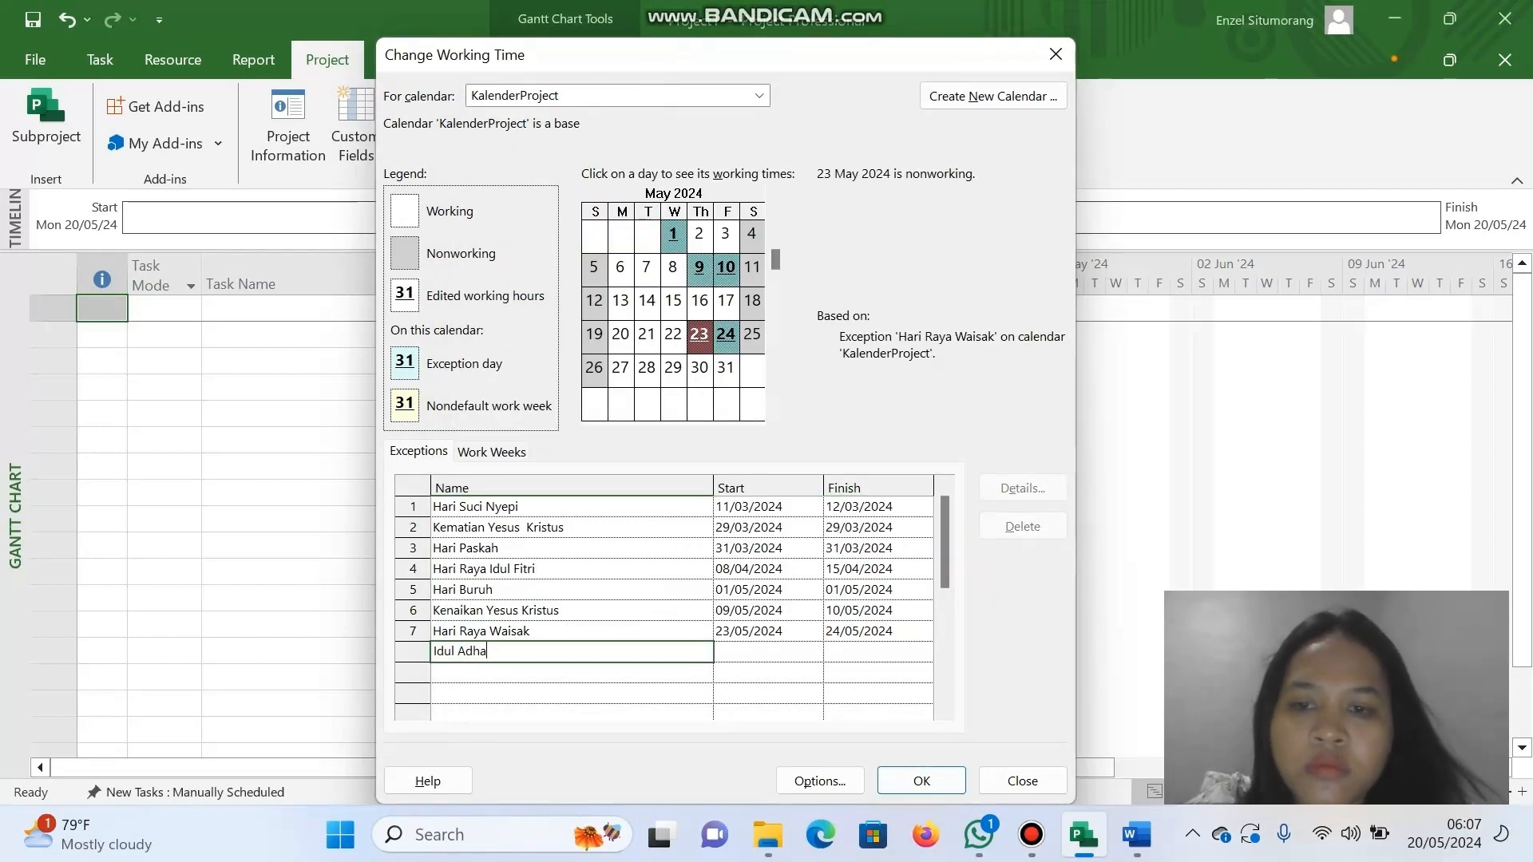
left_click(767, 651)
left_click(812, 652)
left_click(699, 609)
left_click(562, 715)
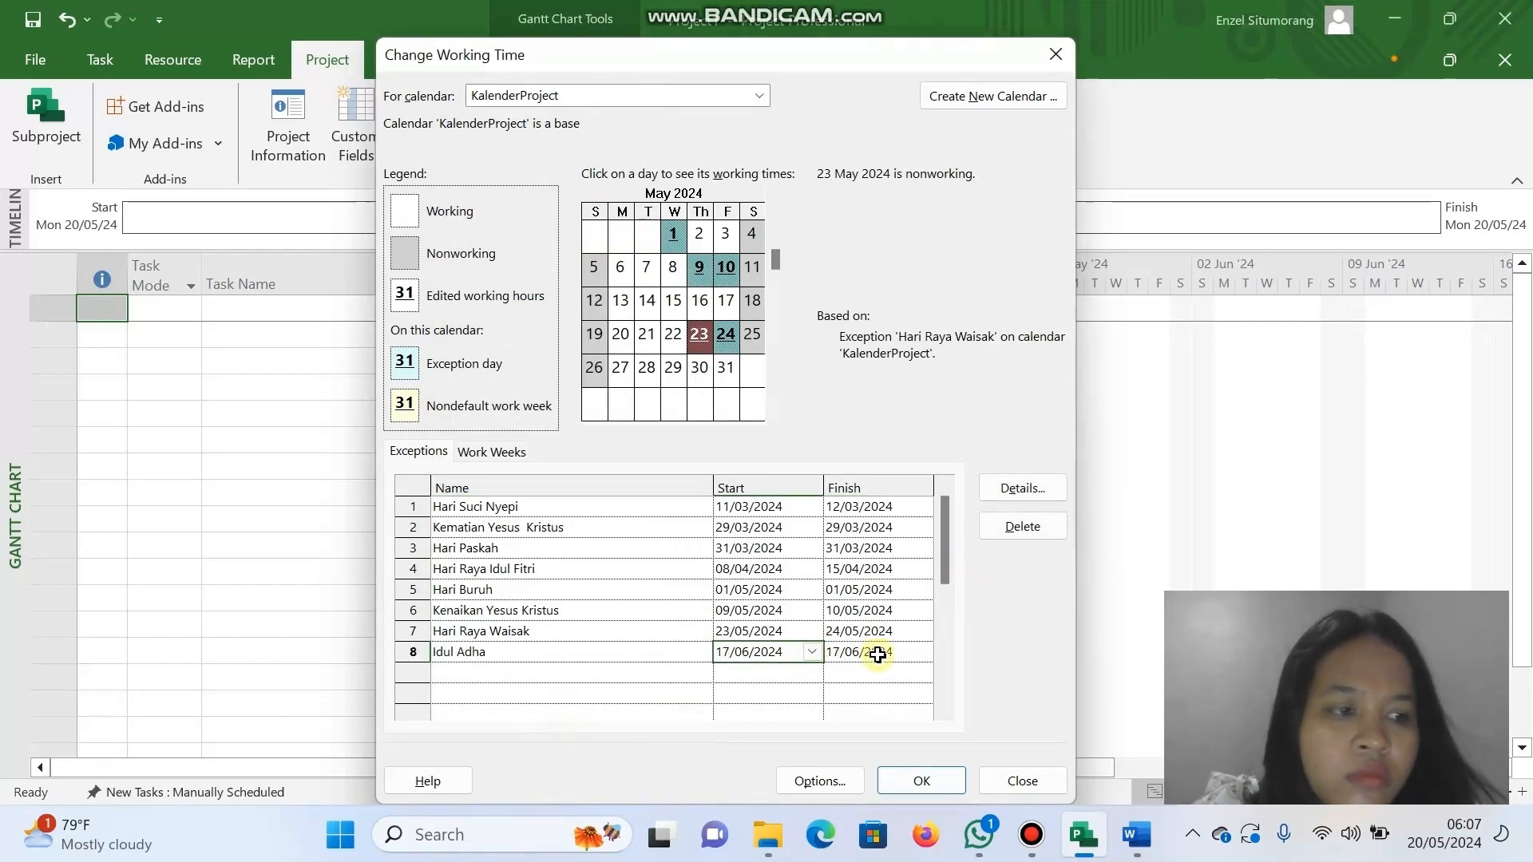
left_click(922, 652)
left_click(701, 715)
Add a calendar exception named Tahun Baru Hijriah on 07/07/2024 and save the working time changes.
left_click(548, 672)
type("Tah")
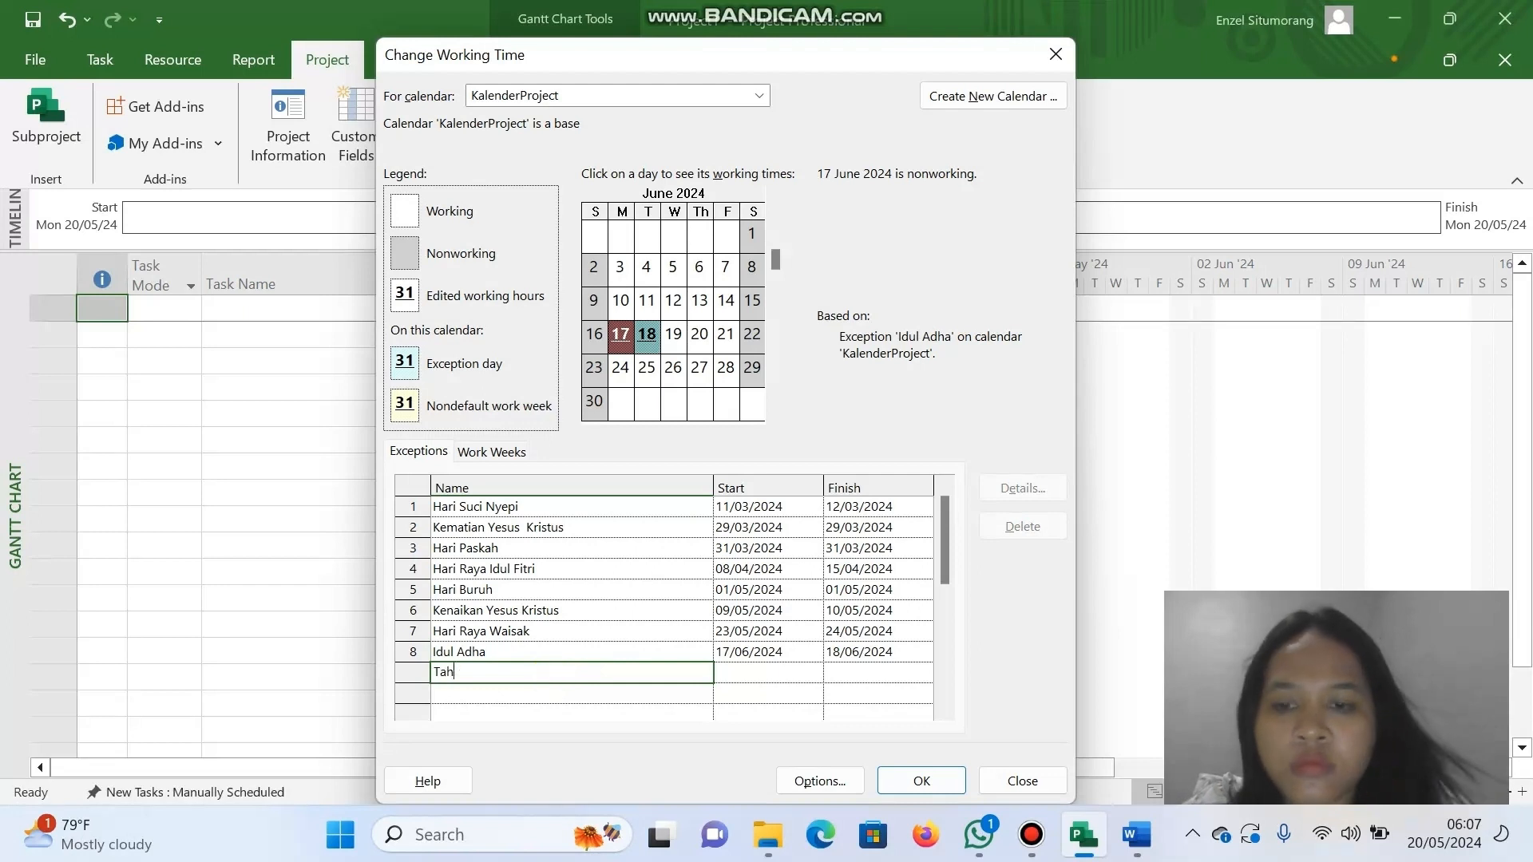
type("un Baru Hijriah")
left_click(780, 675)
left_click(812, 672)
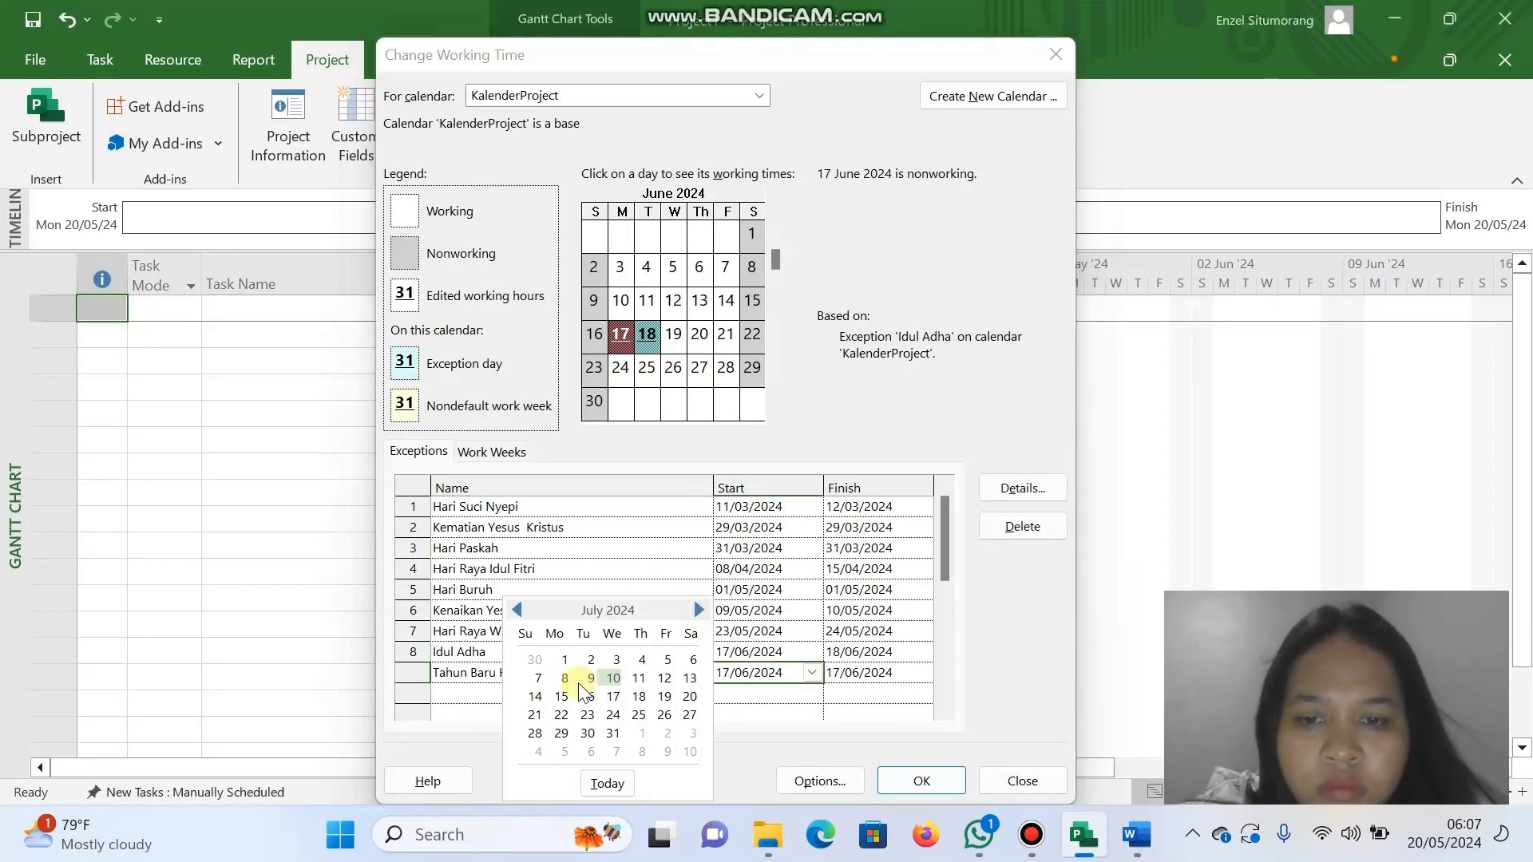
left_click(586, 678)
left_click(870, 675)
left_click(923, 674)
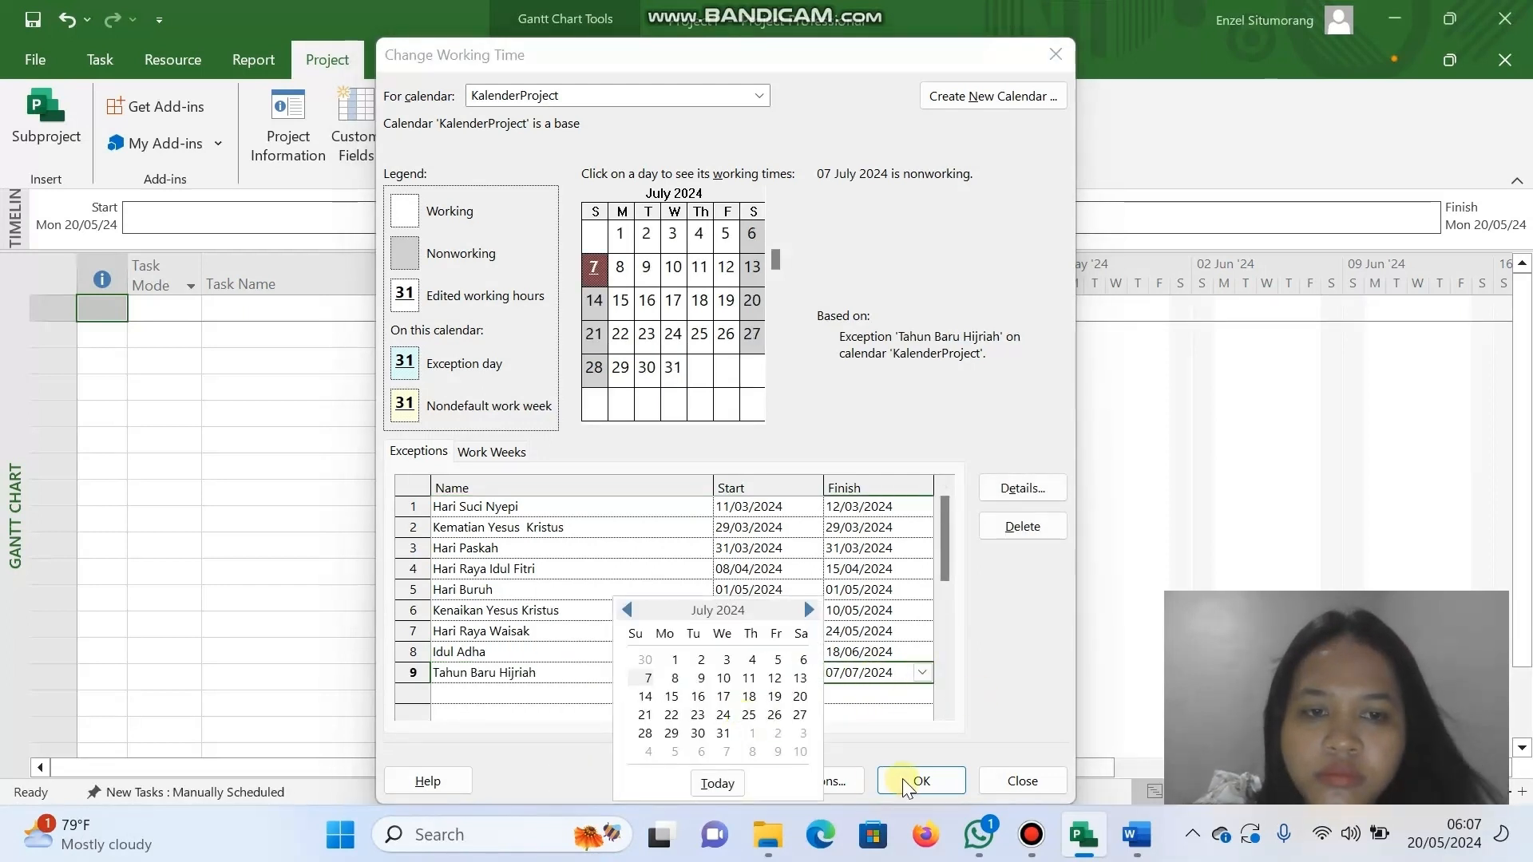
left_click(1012, 688)
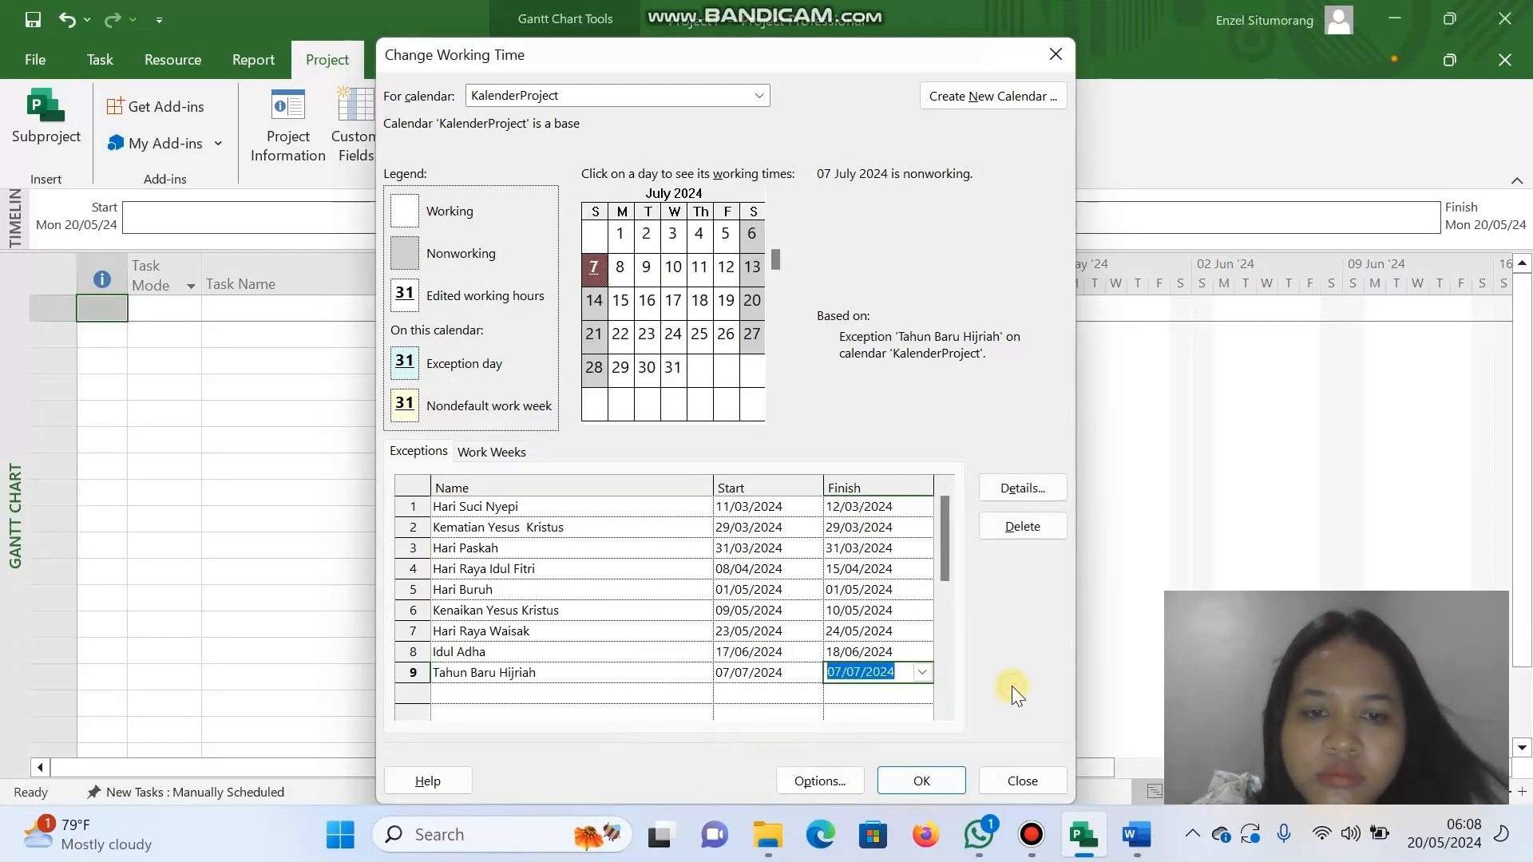
left_click(924, 783)
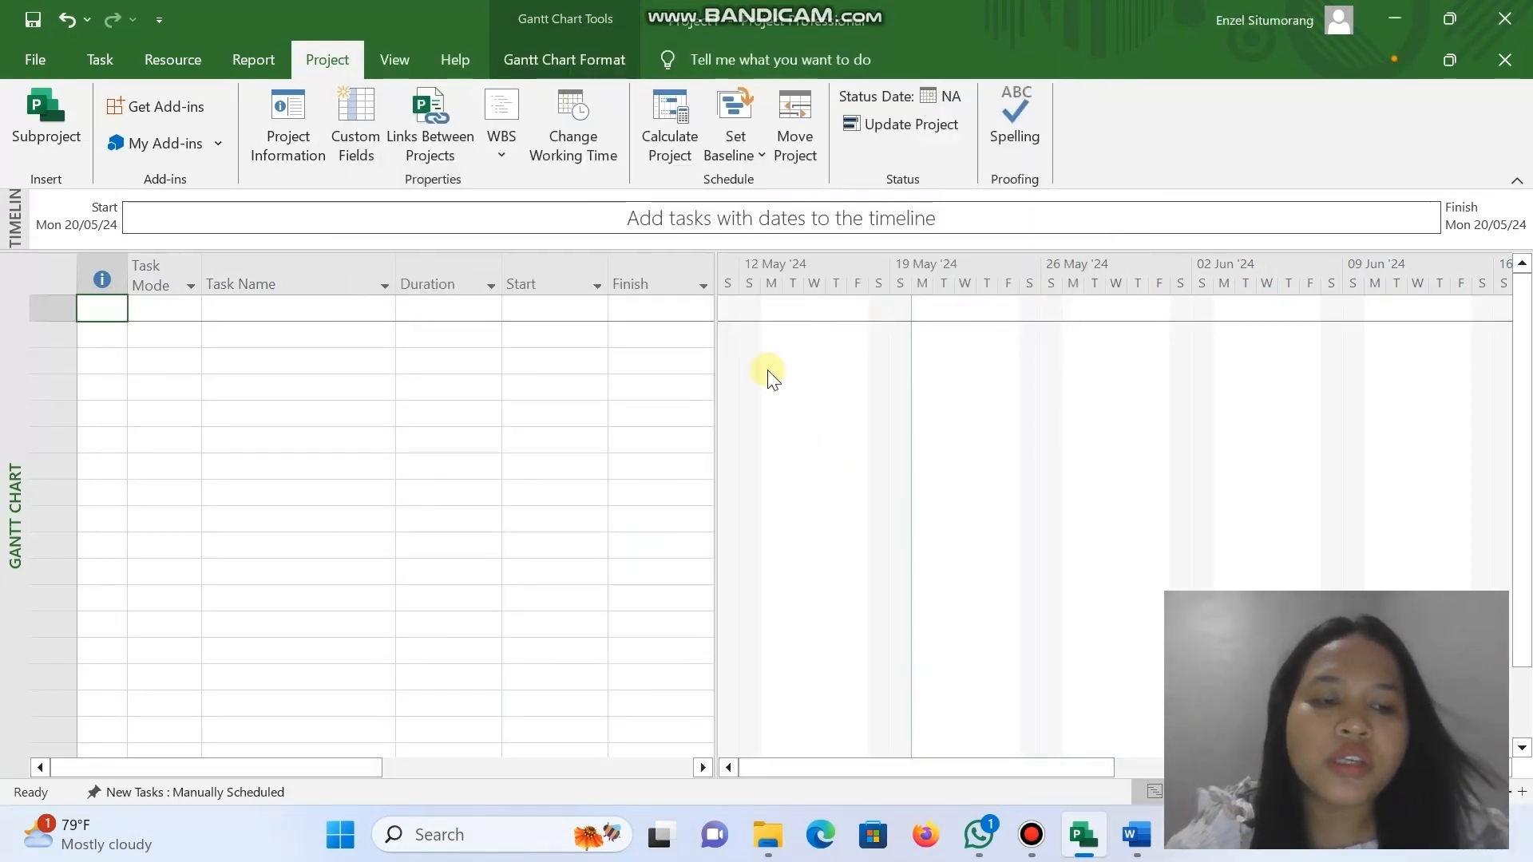
Look up the start date in the Word project charter and set the project's start date to Wed 20/03/2024 in the project information.
left_click(284, 105)
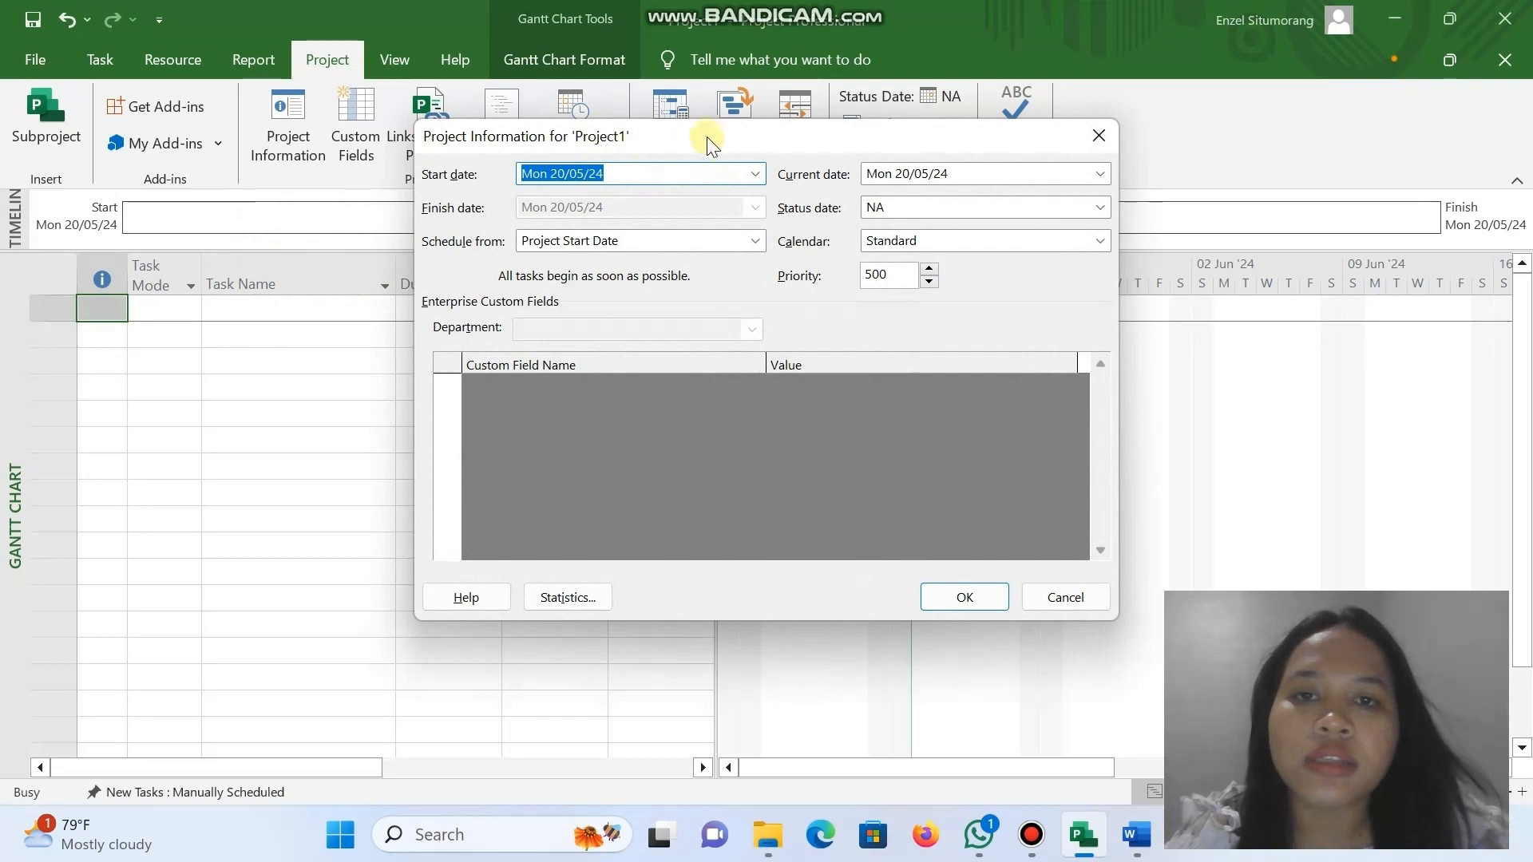
left_click_drag(707, 136, 452, 117)
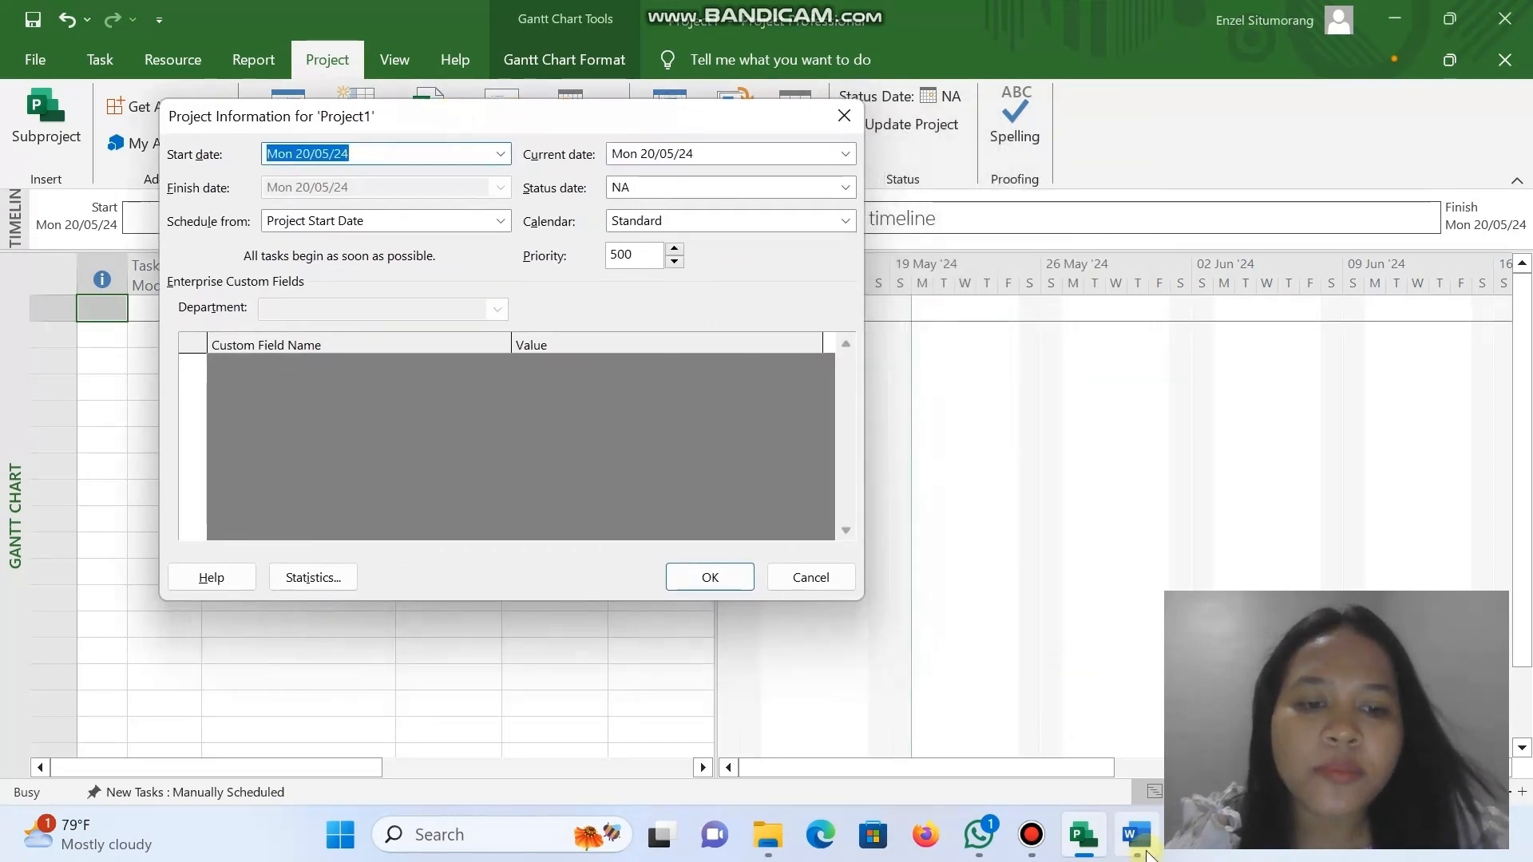
mouse_move(1144, 852)
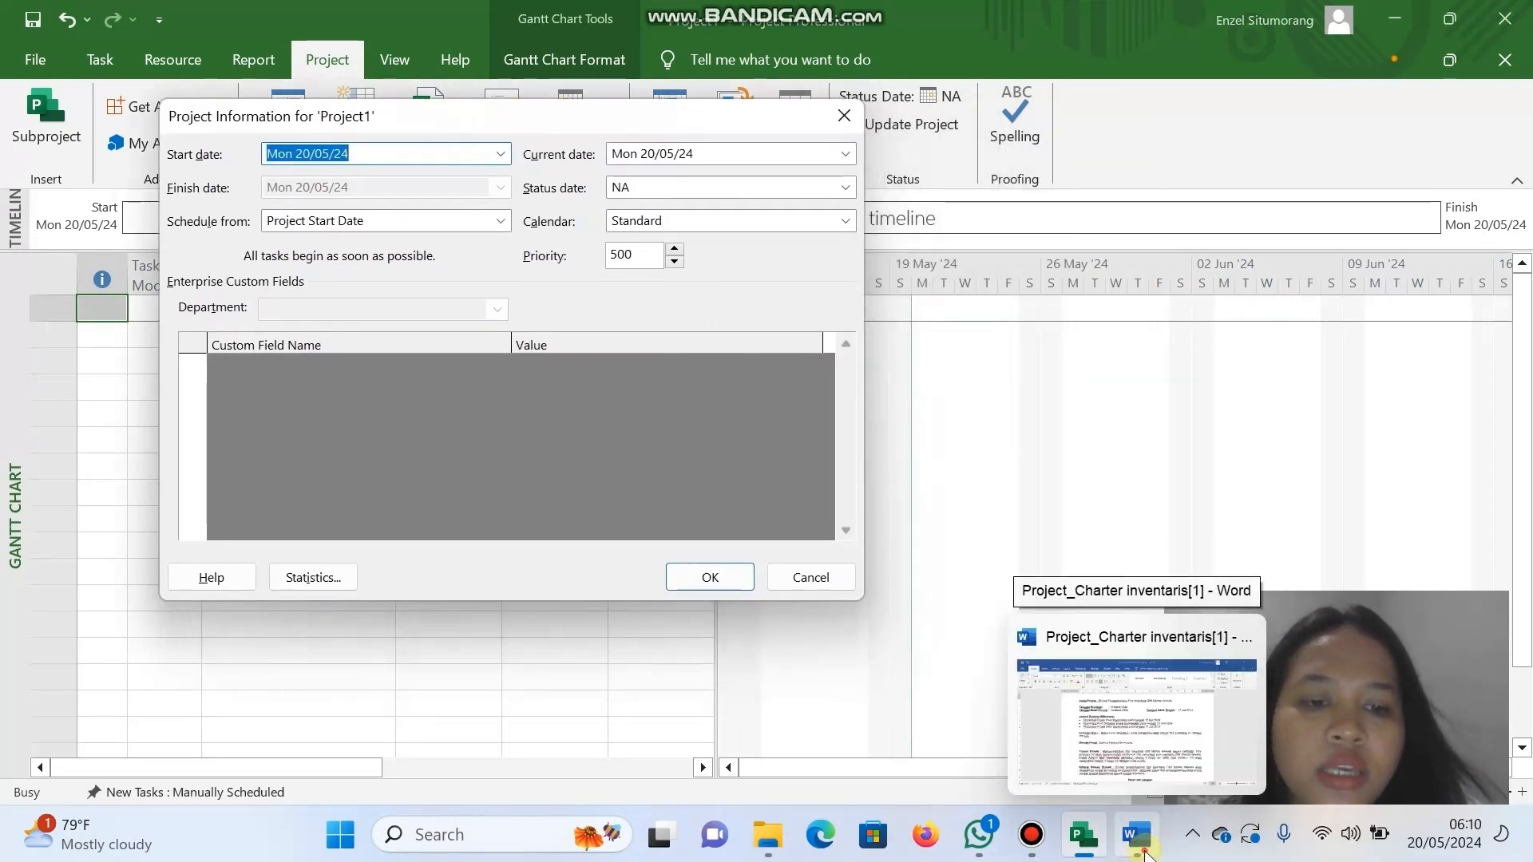
left_click(1143, 851)
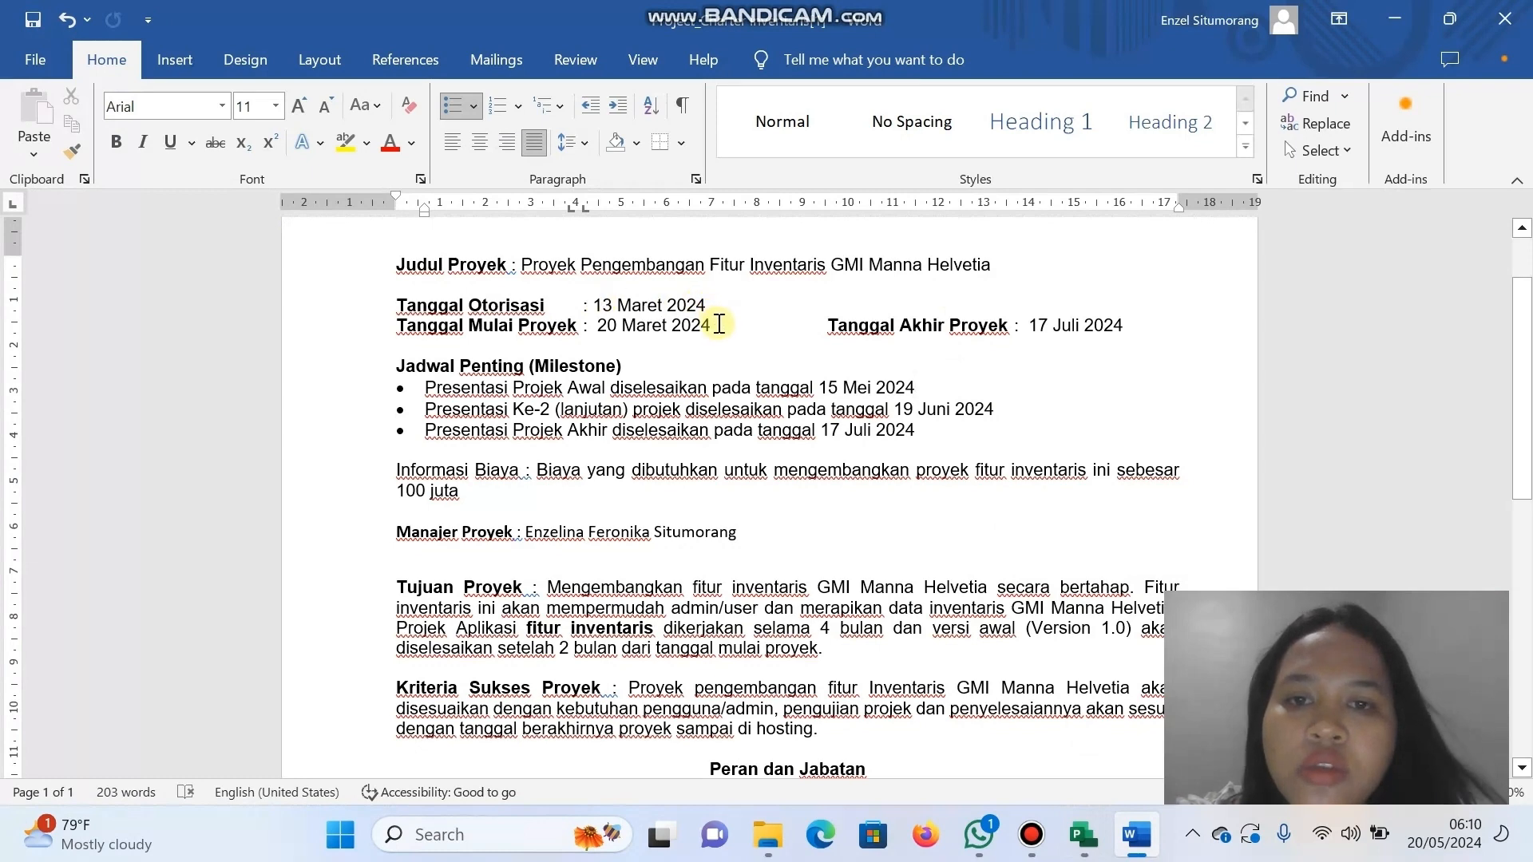
left_click_drag(718, 324, 596, 325)
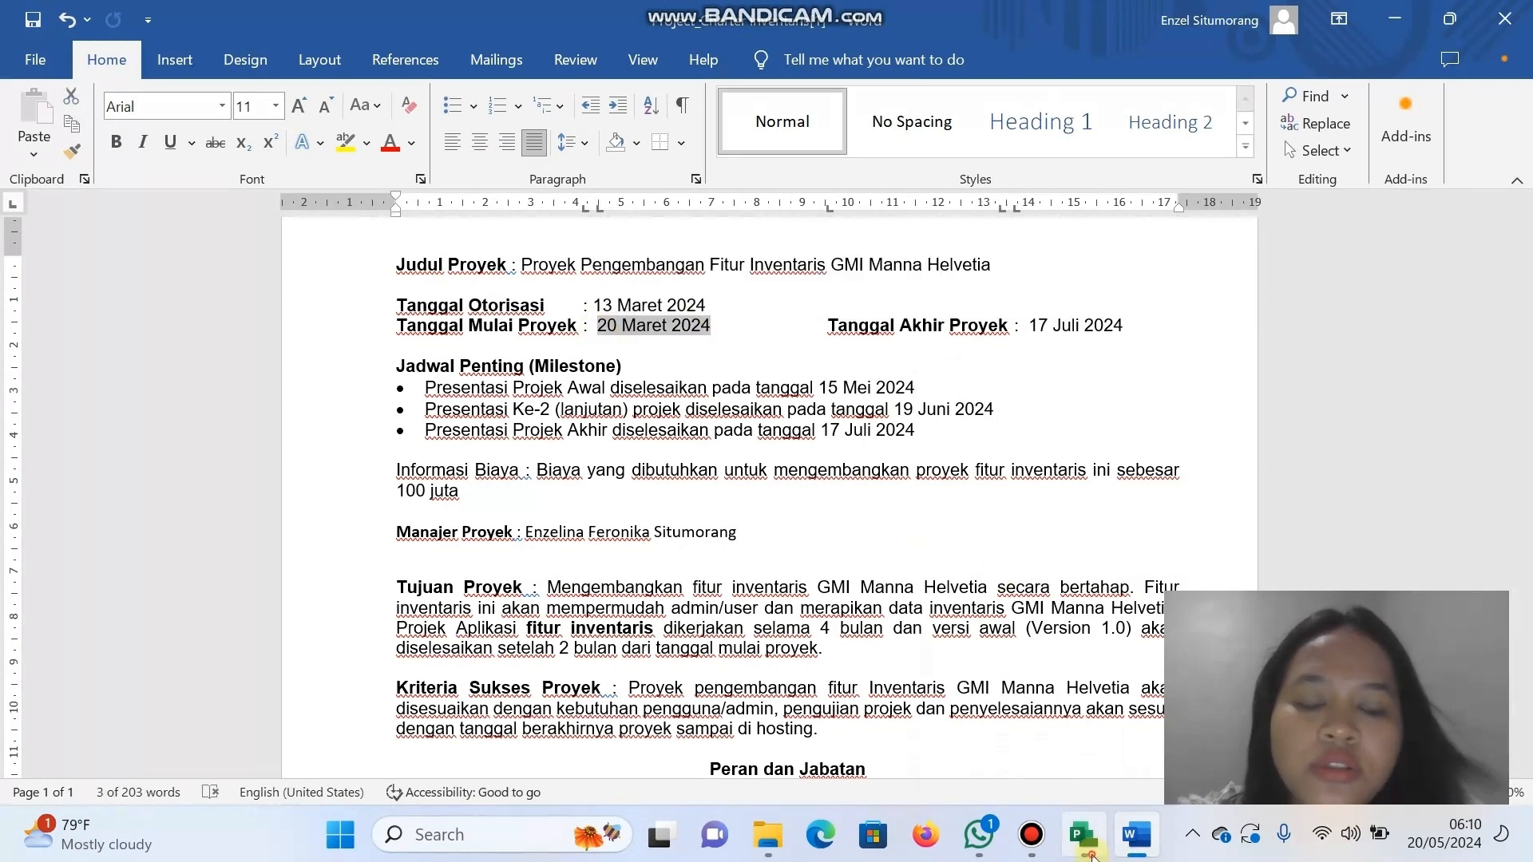
left_click(1088, 846)
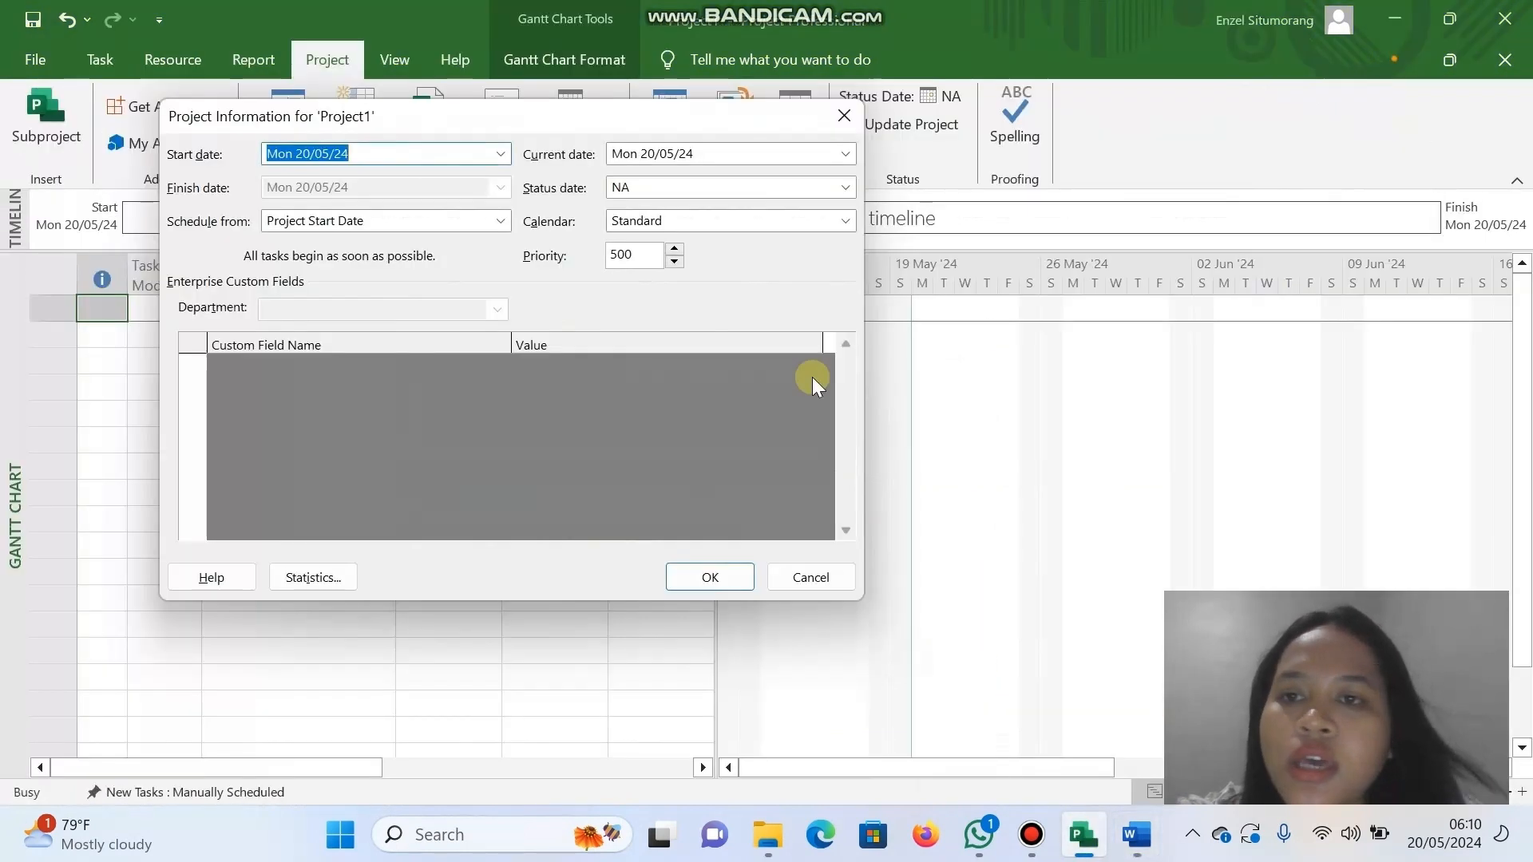
left_click(497, 155)
left_click(315, 180)
left_click(315, 180)
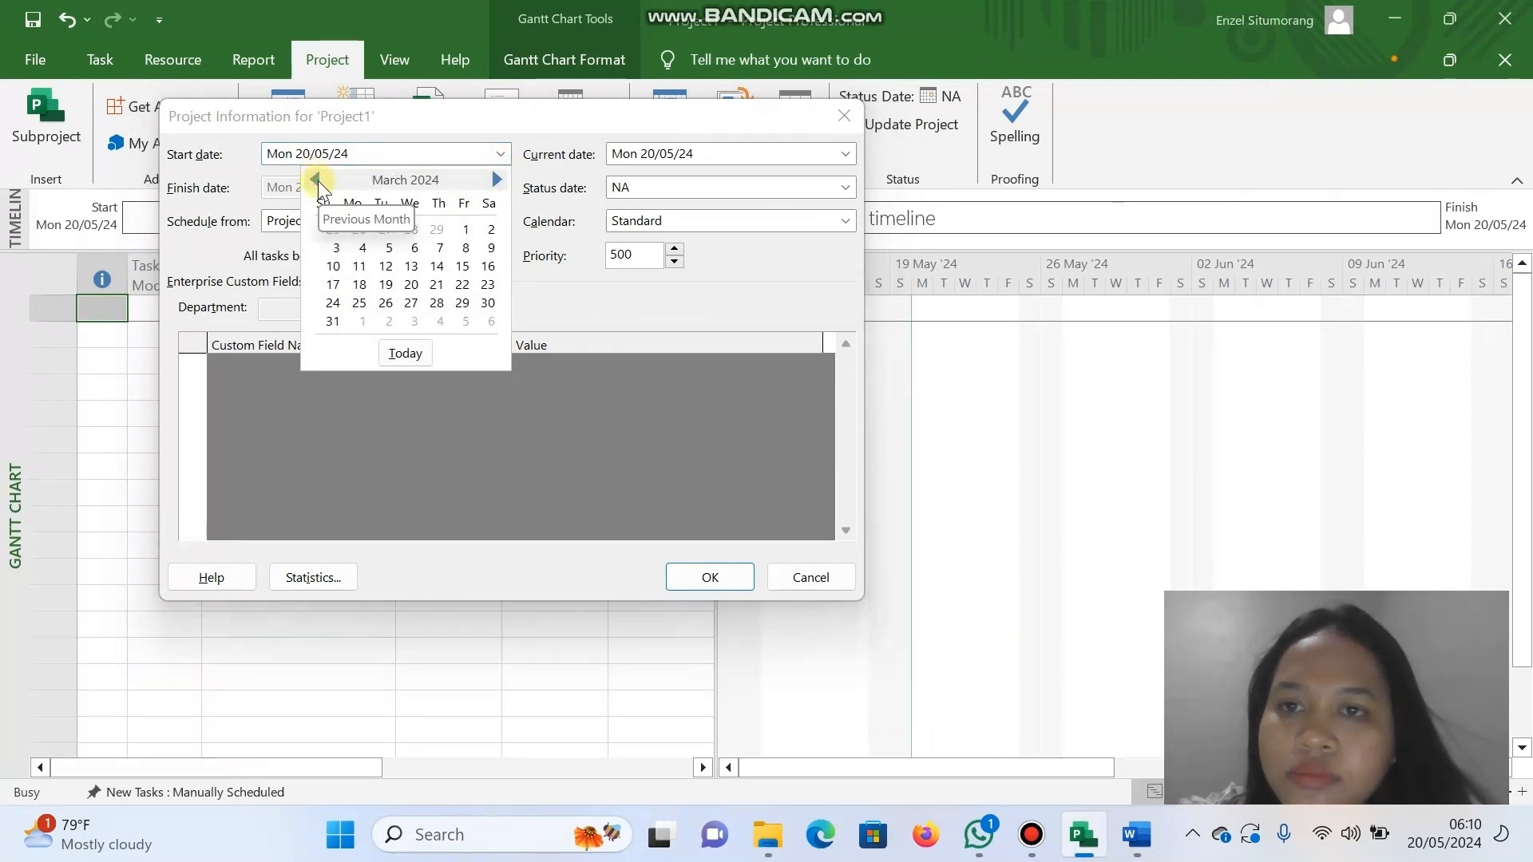
left_click(417, 287)
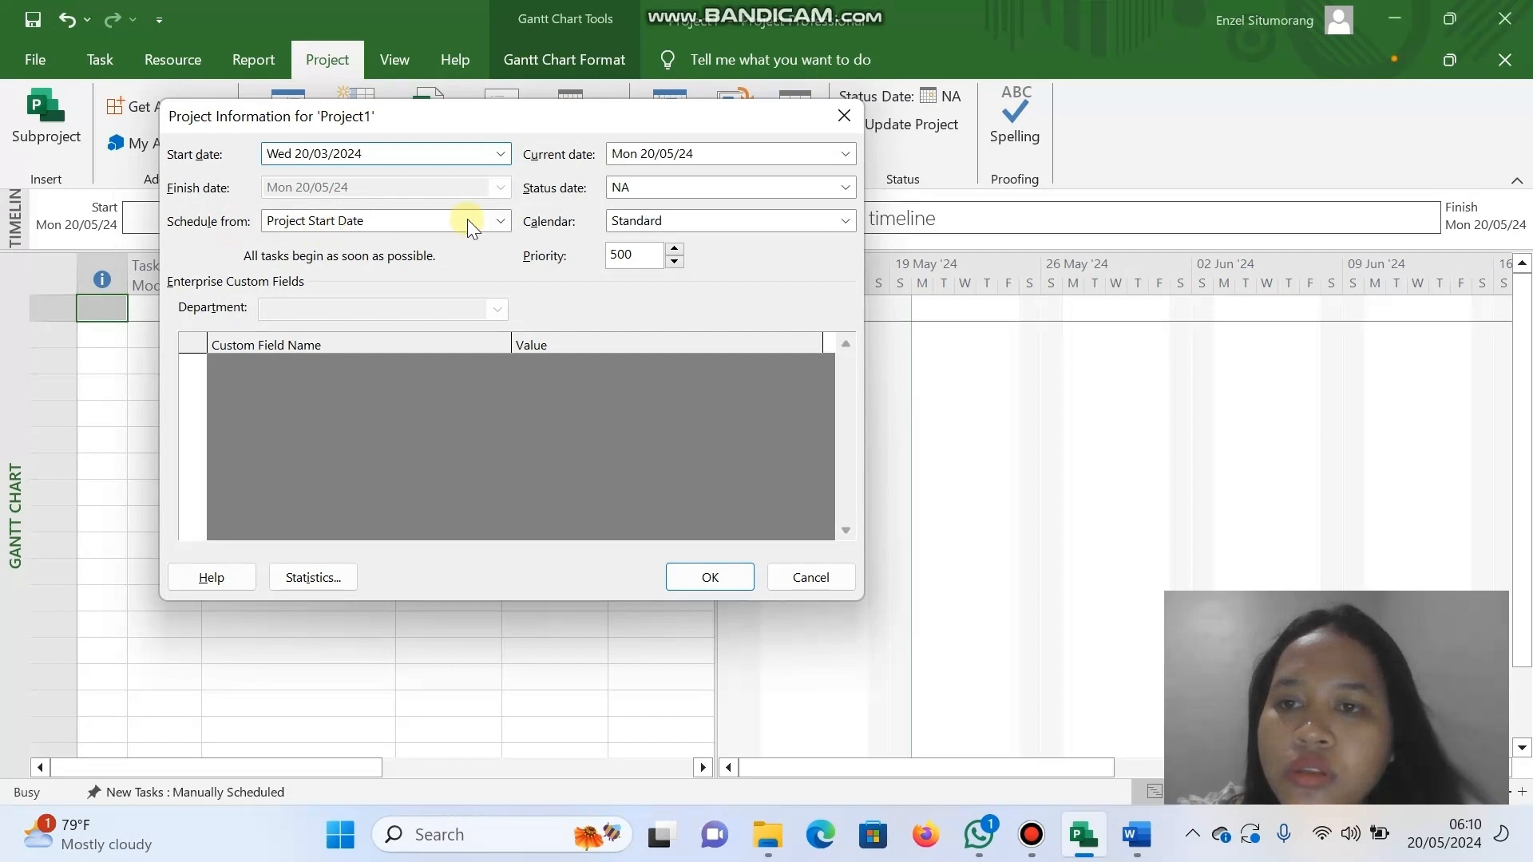
Assign KalenderProject as the project's calendar and apply the project information.
left_click(690, 221)
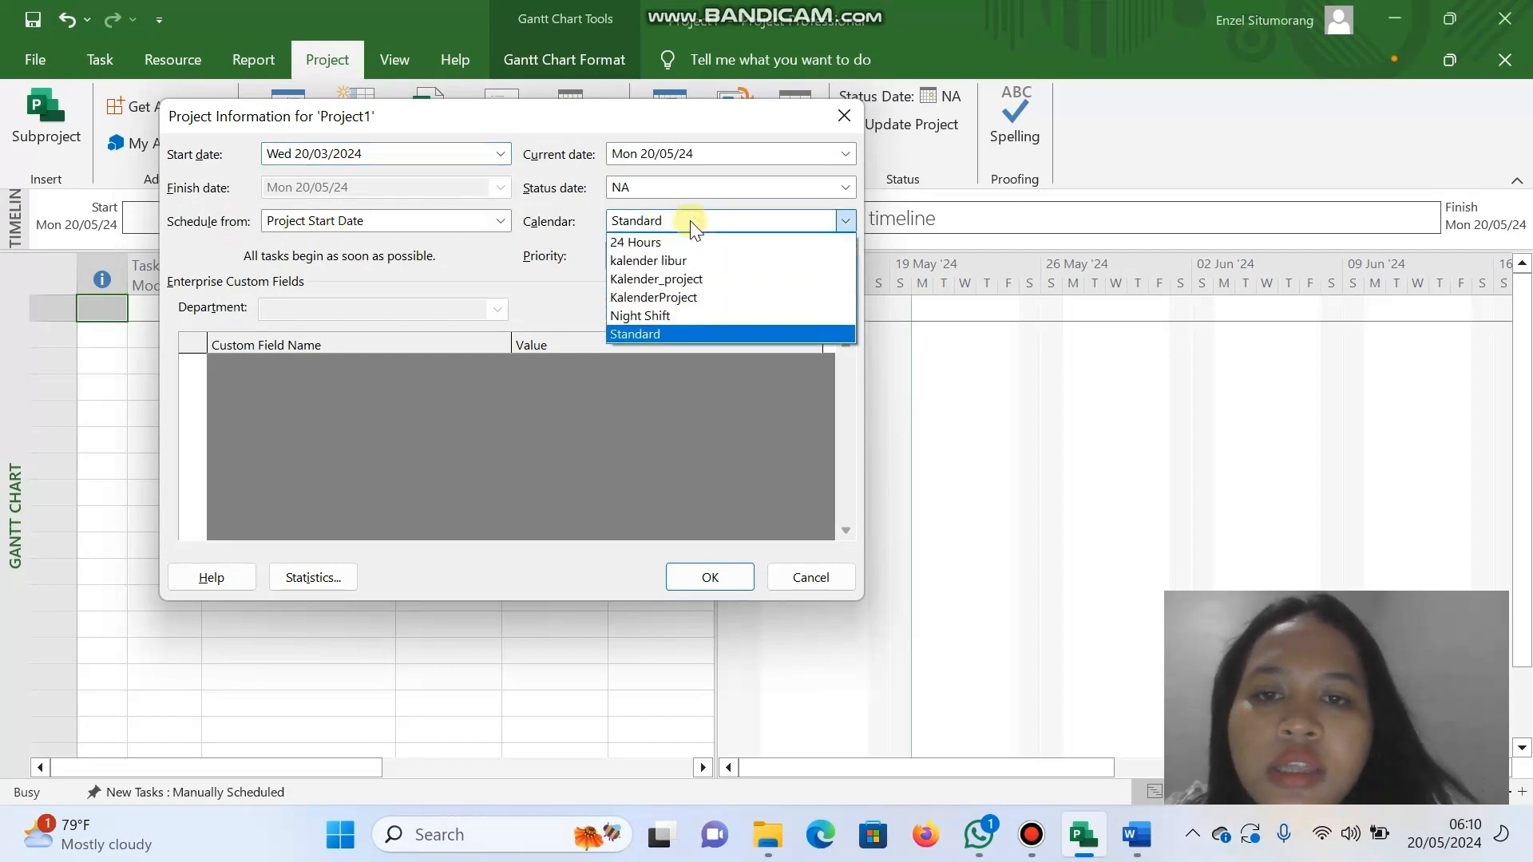
left_click(687, 297)
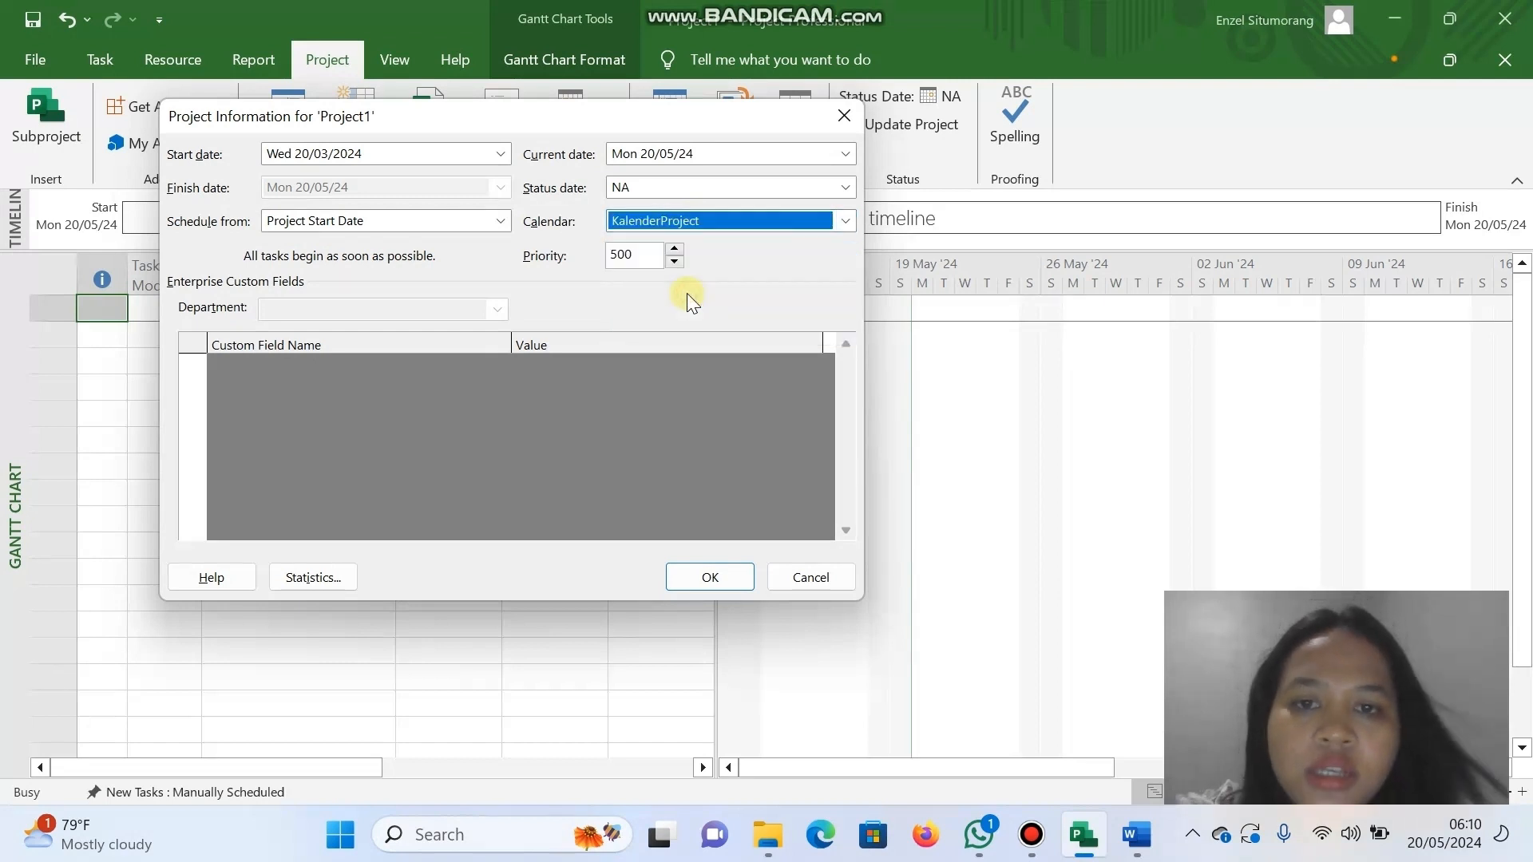
left_click(722, 577)
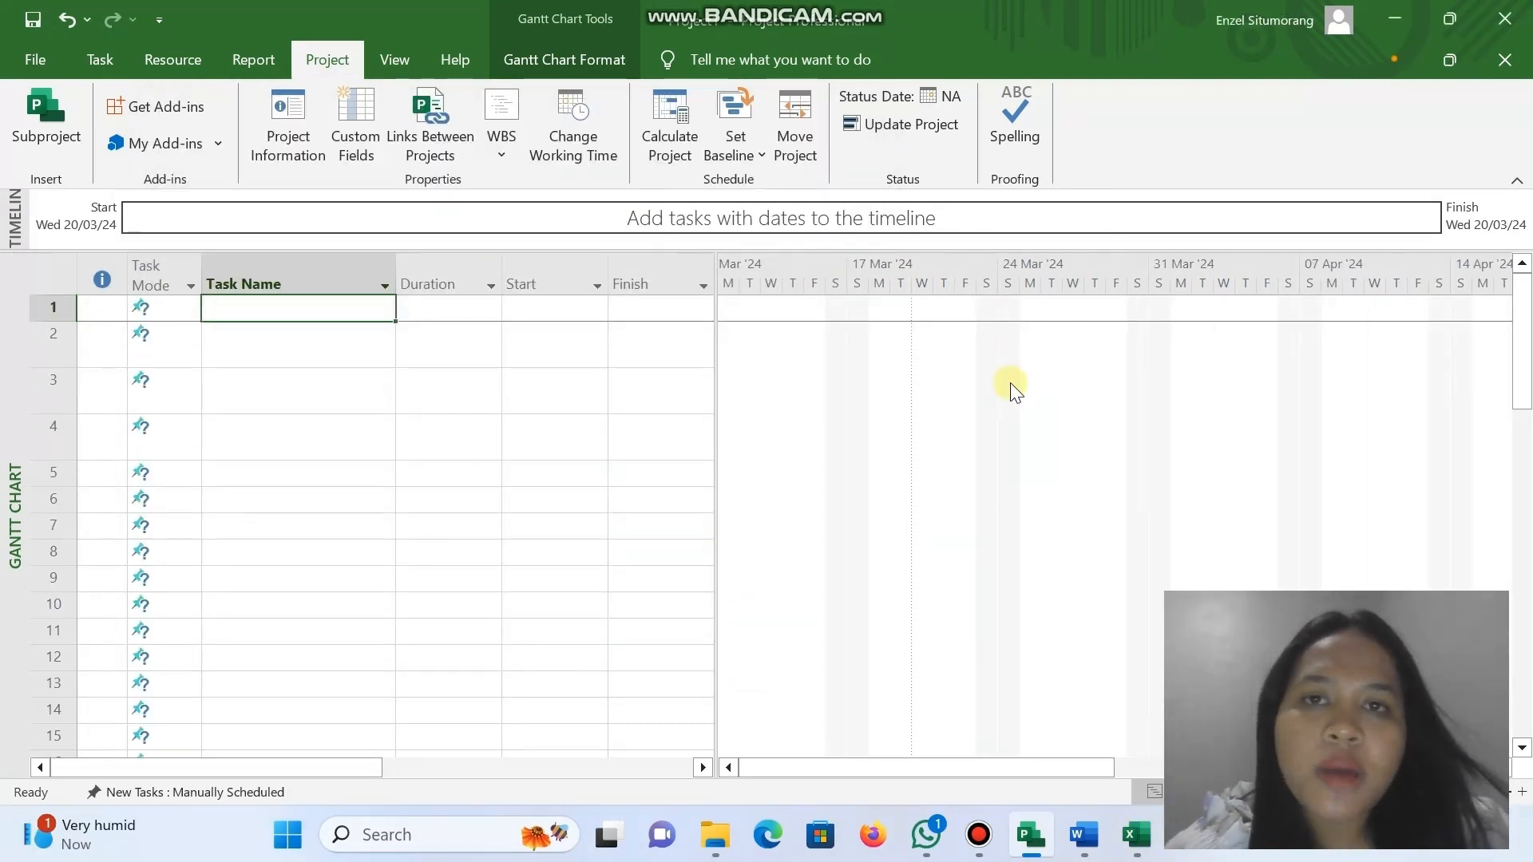
Consult the WBS worksheet in Excel and enter Inisialisasi as the name of task 1 in Project.
left_click(365, 307)
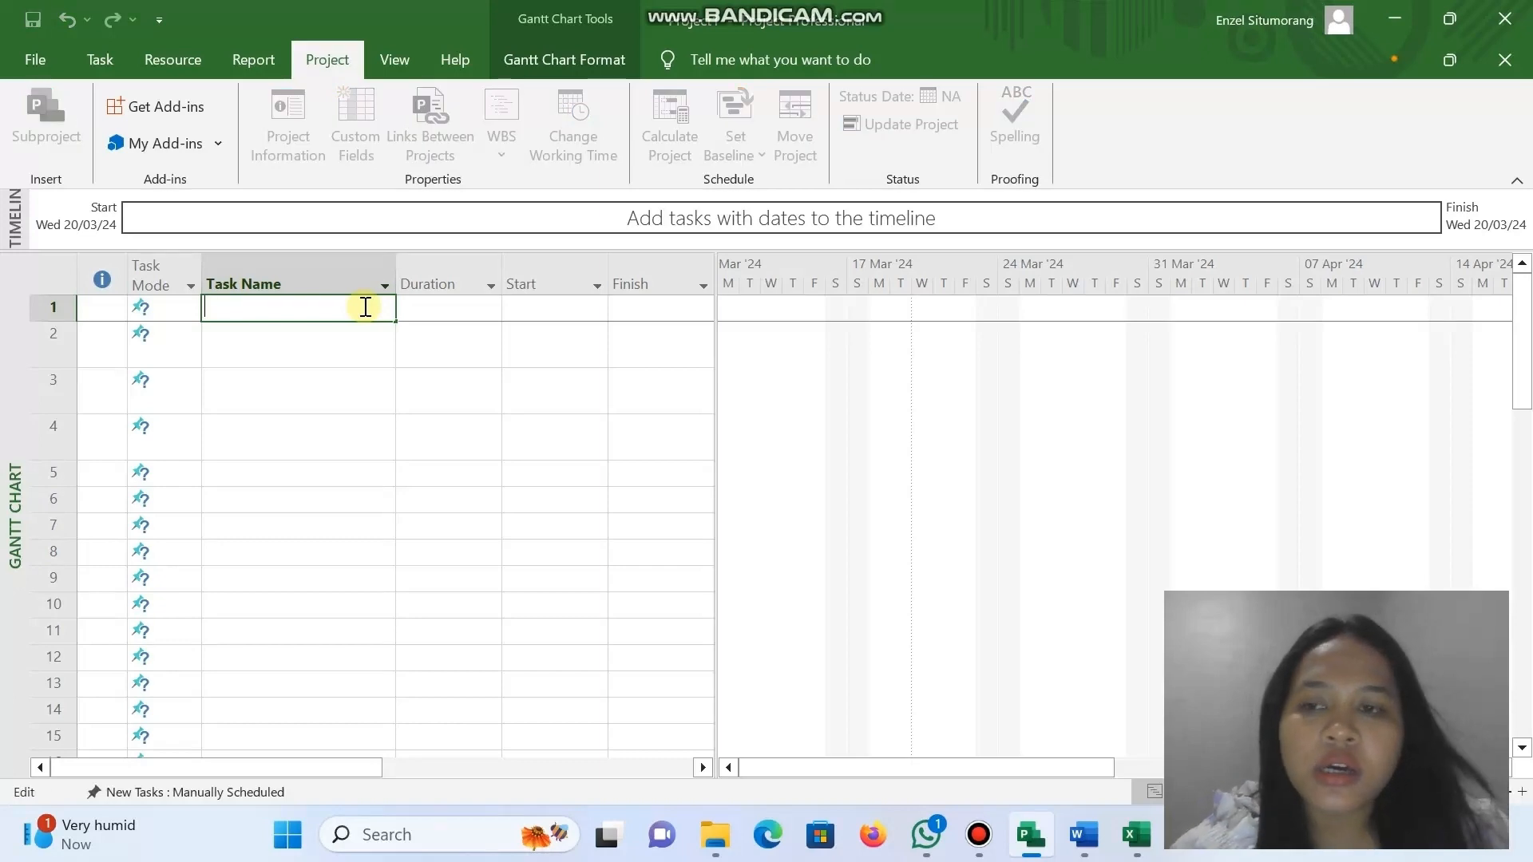
left_click(1131, 838)
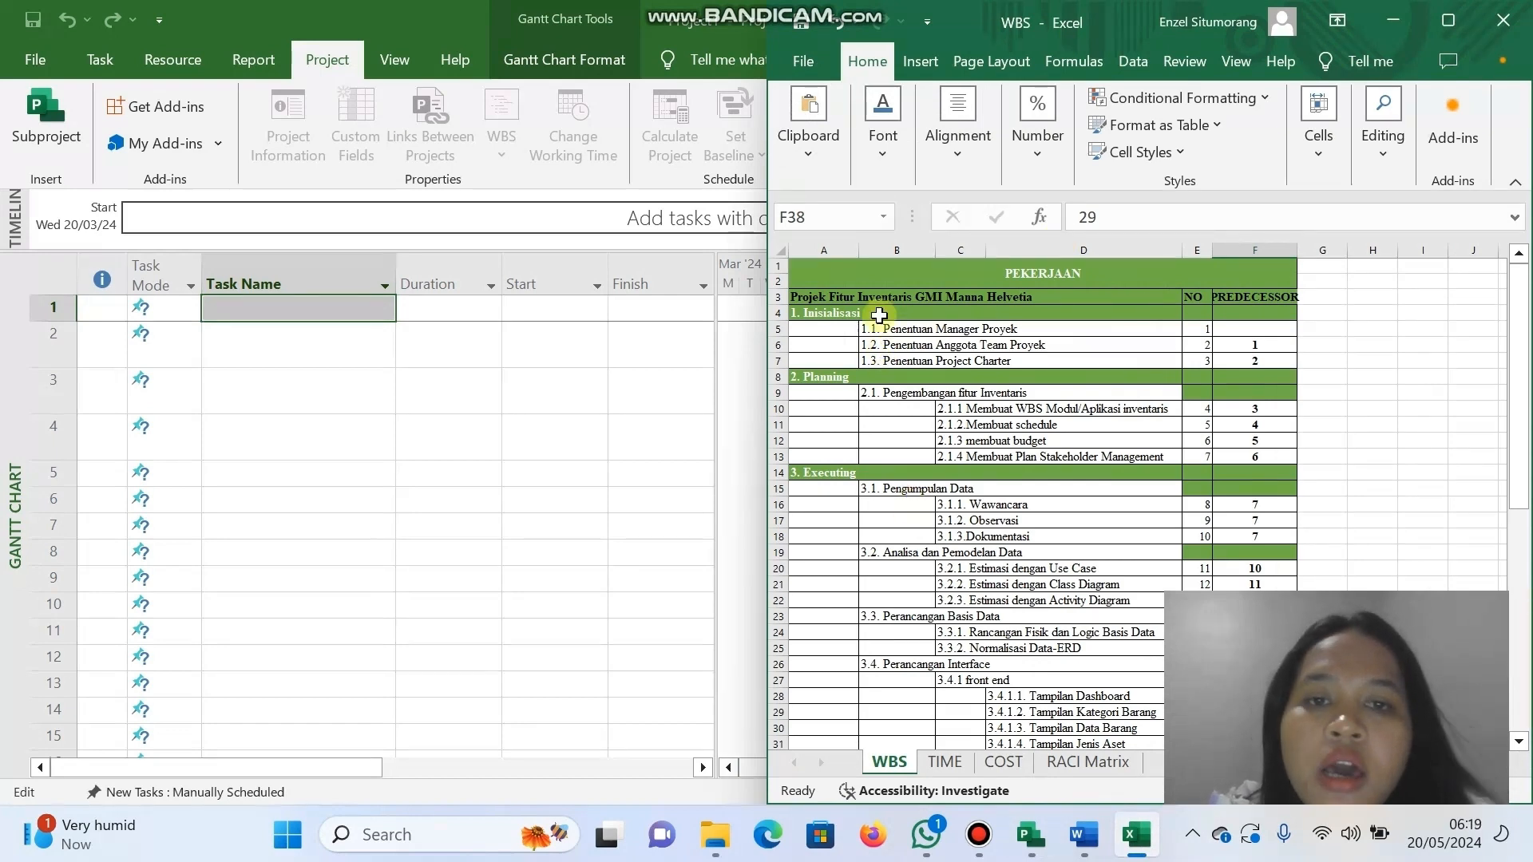
scroll(991, 361, "down", 1)
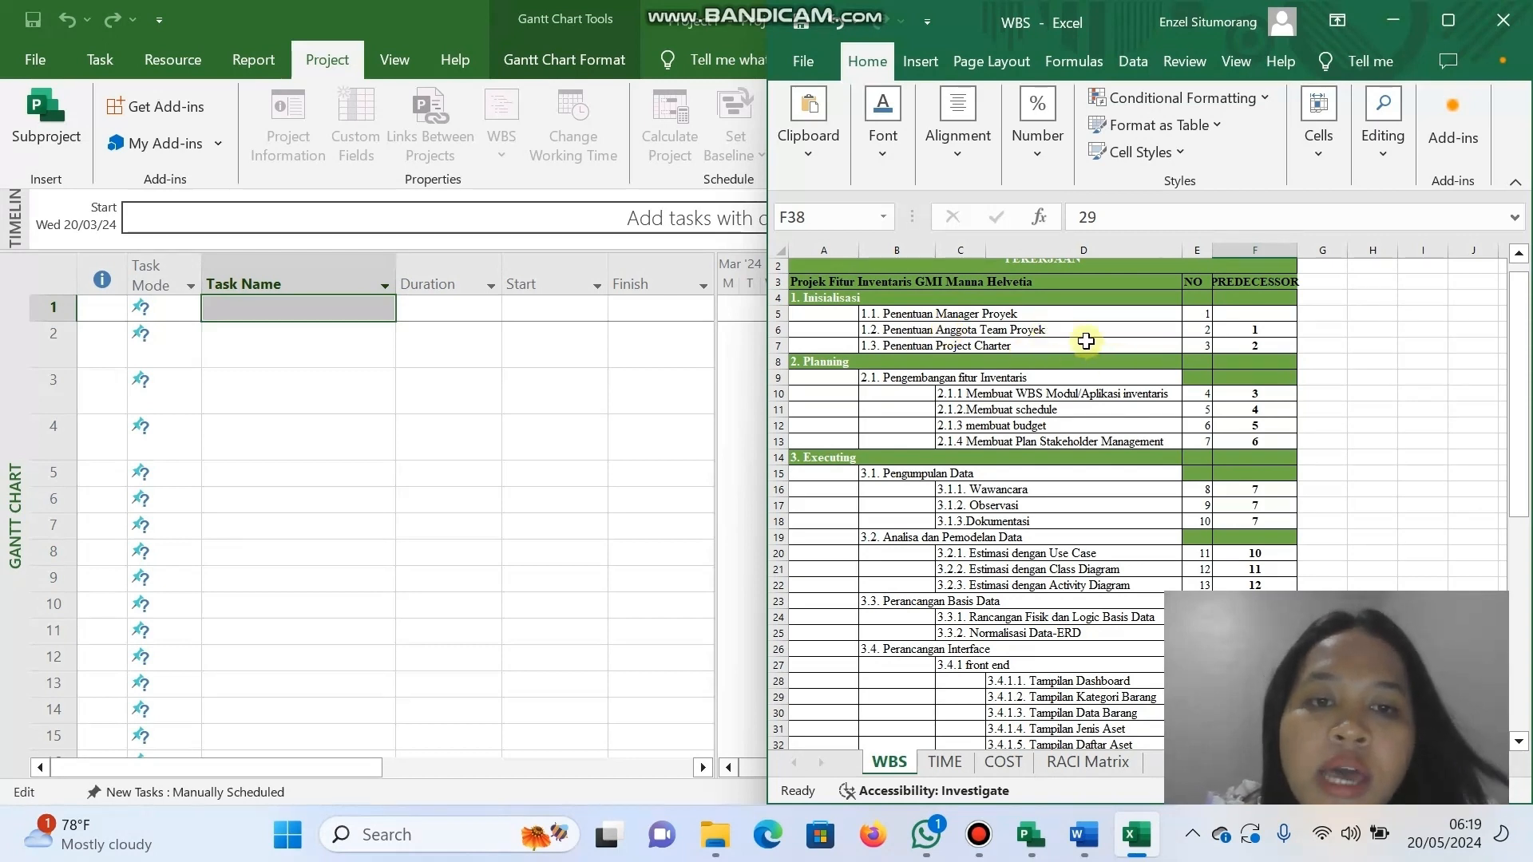
left_click(286, 305)
type("Inisia")
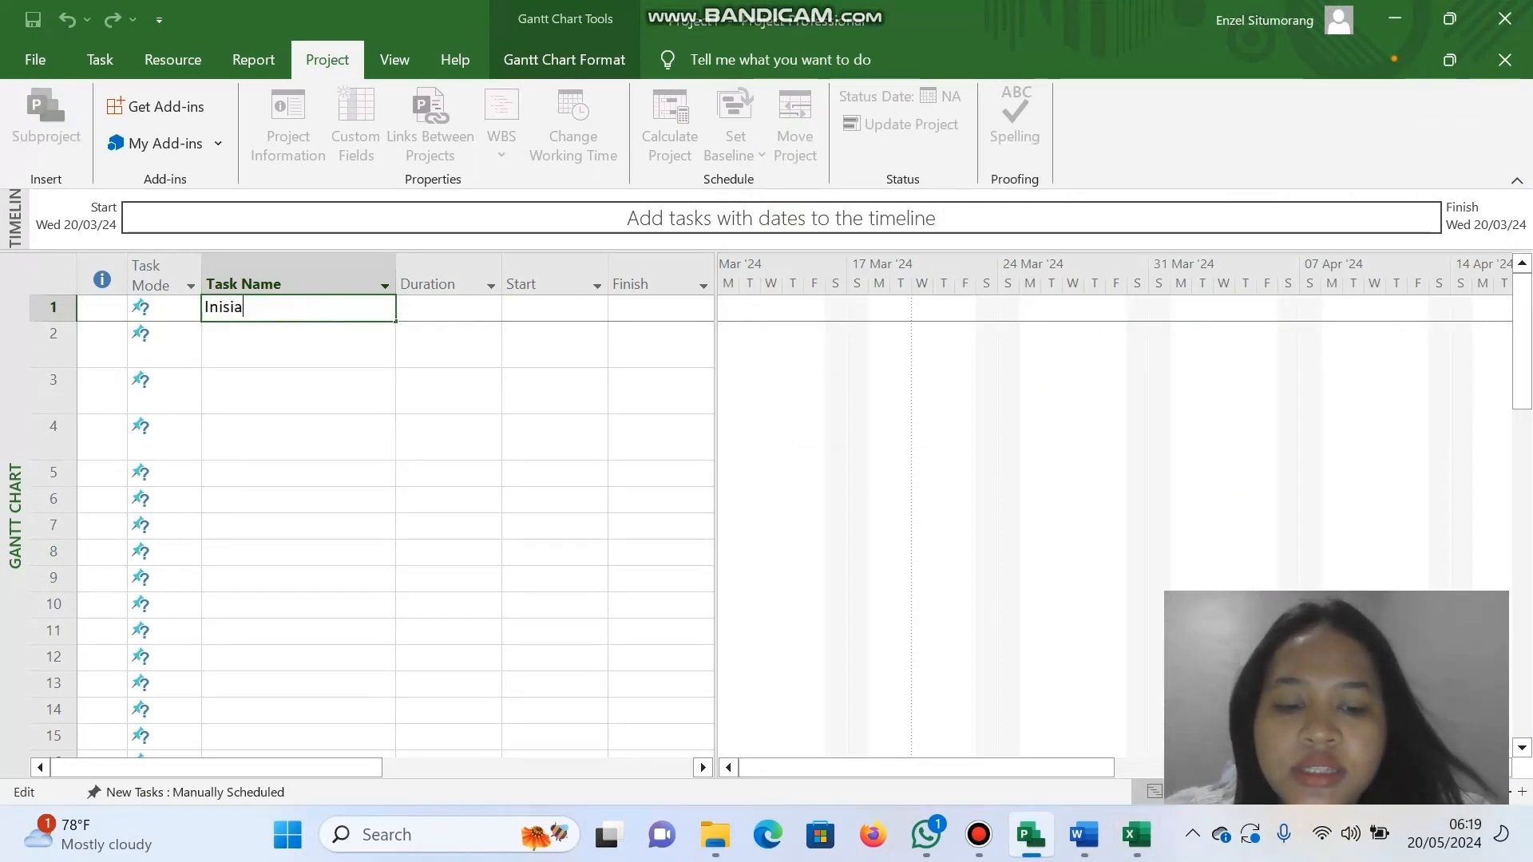
type("lisasi")
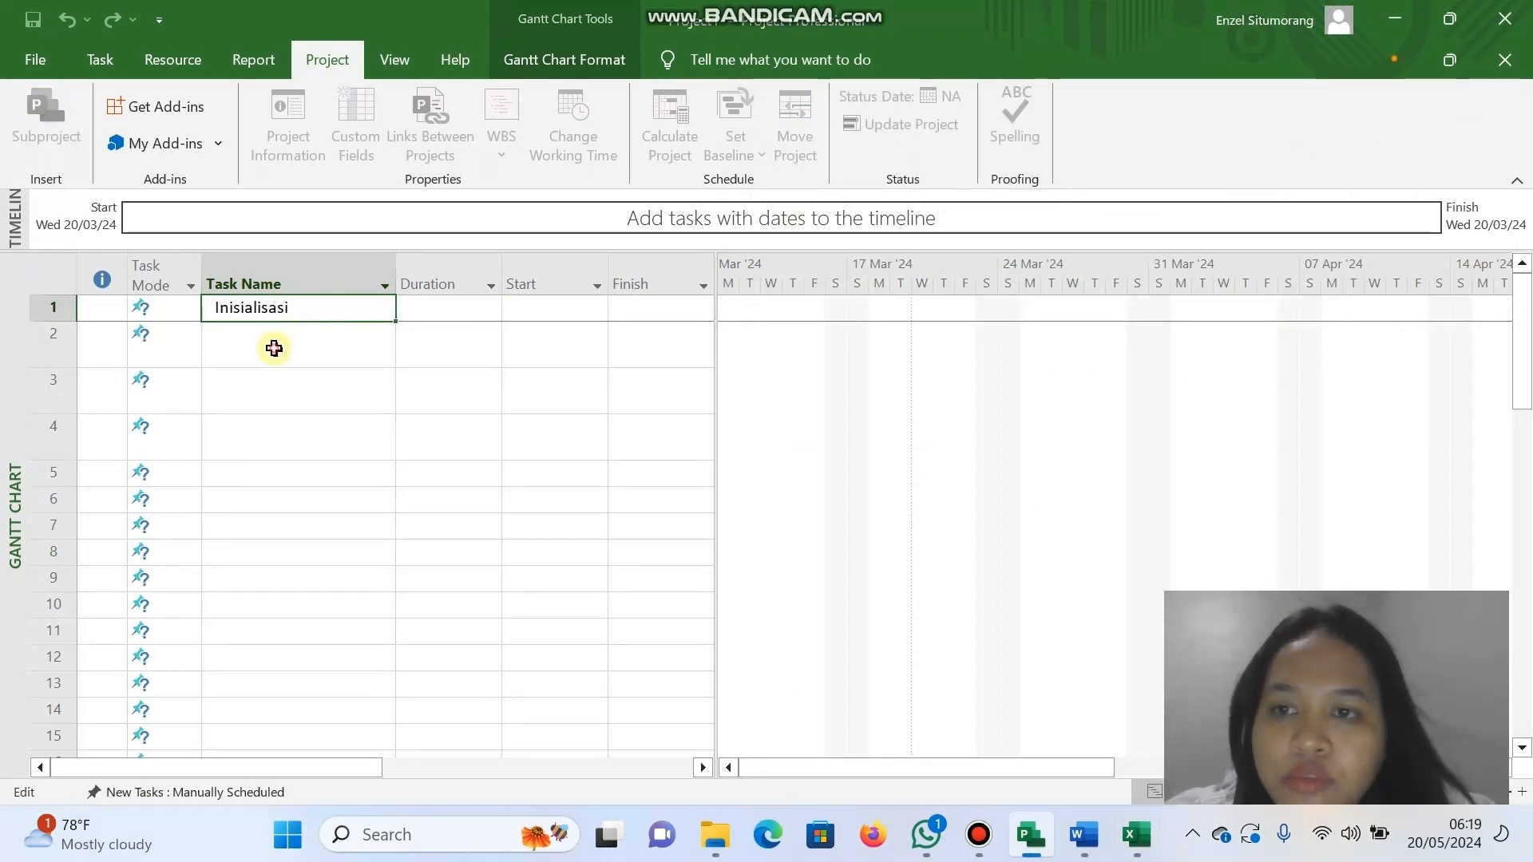
Enter Penentuan Manager Proyek as the name of task 2.
left_click(274, 346)
type("Penentuan")
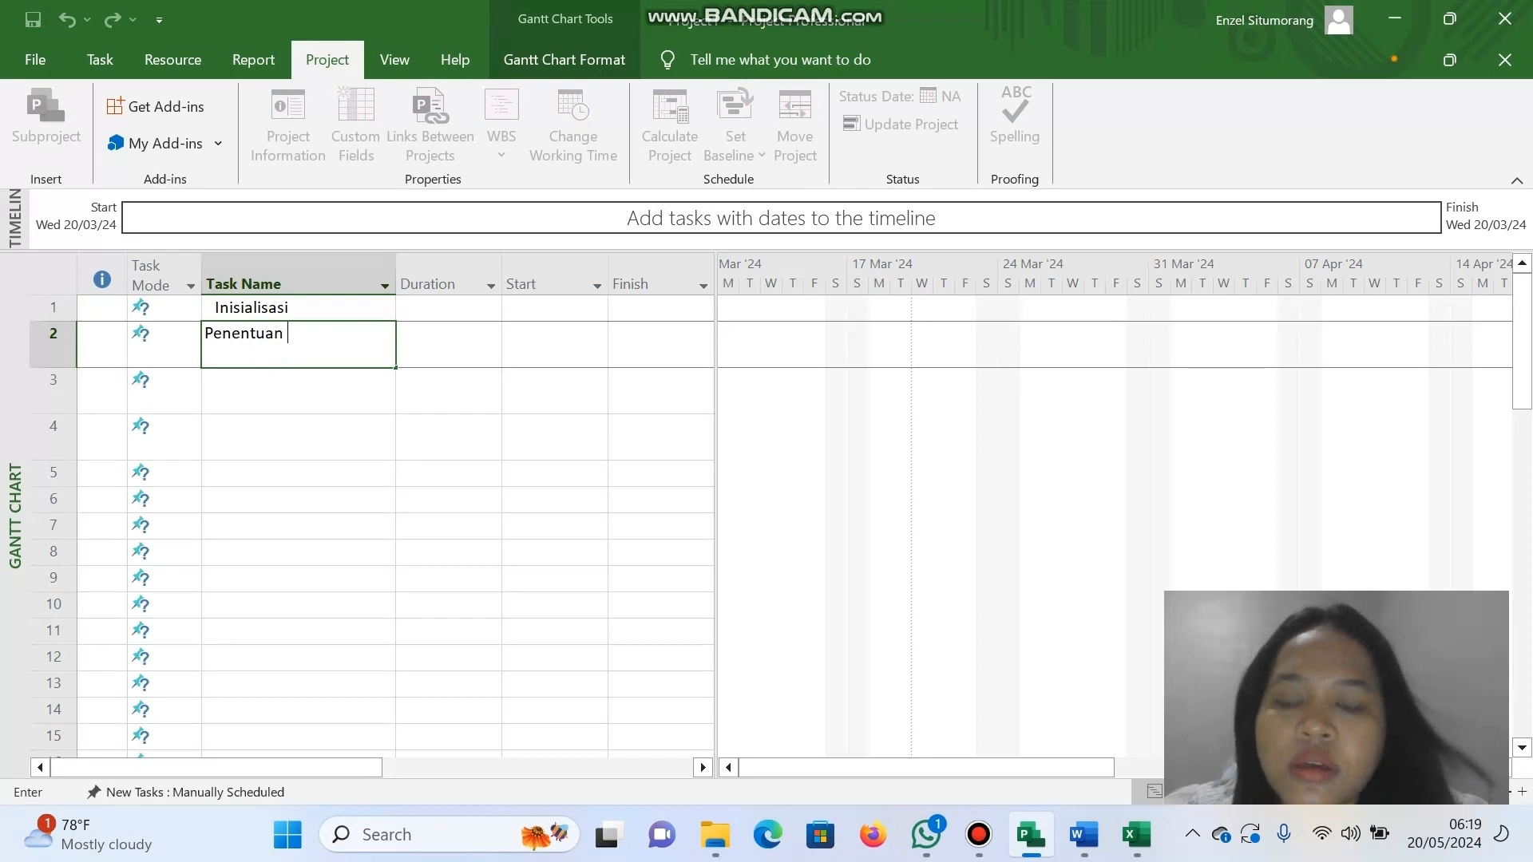
type(" Proje")
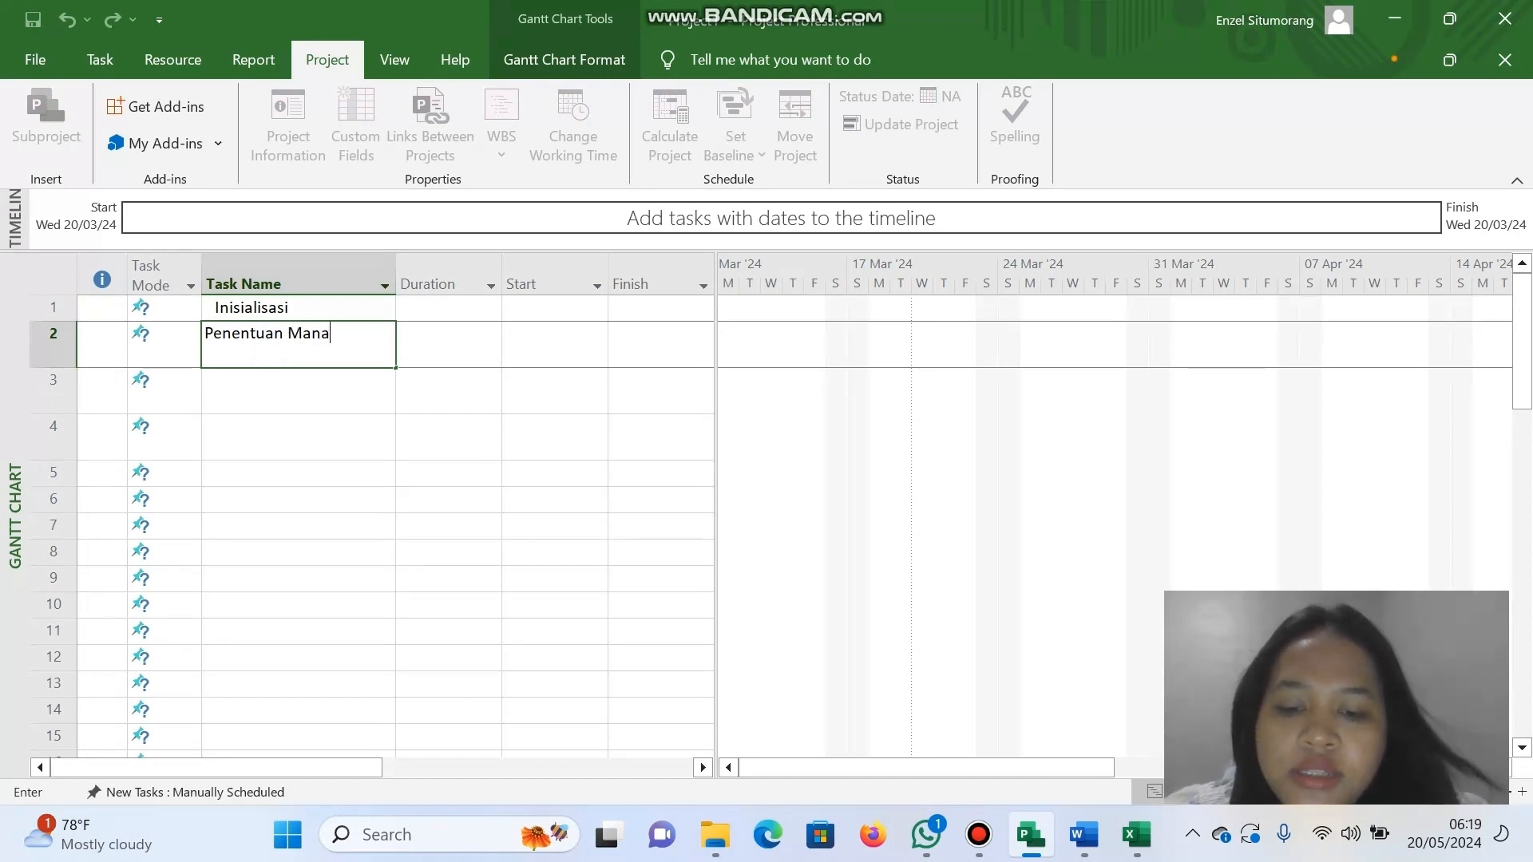
type("P")
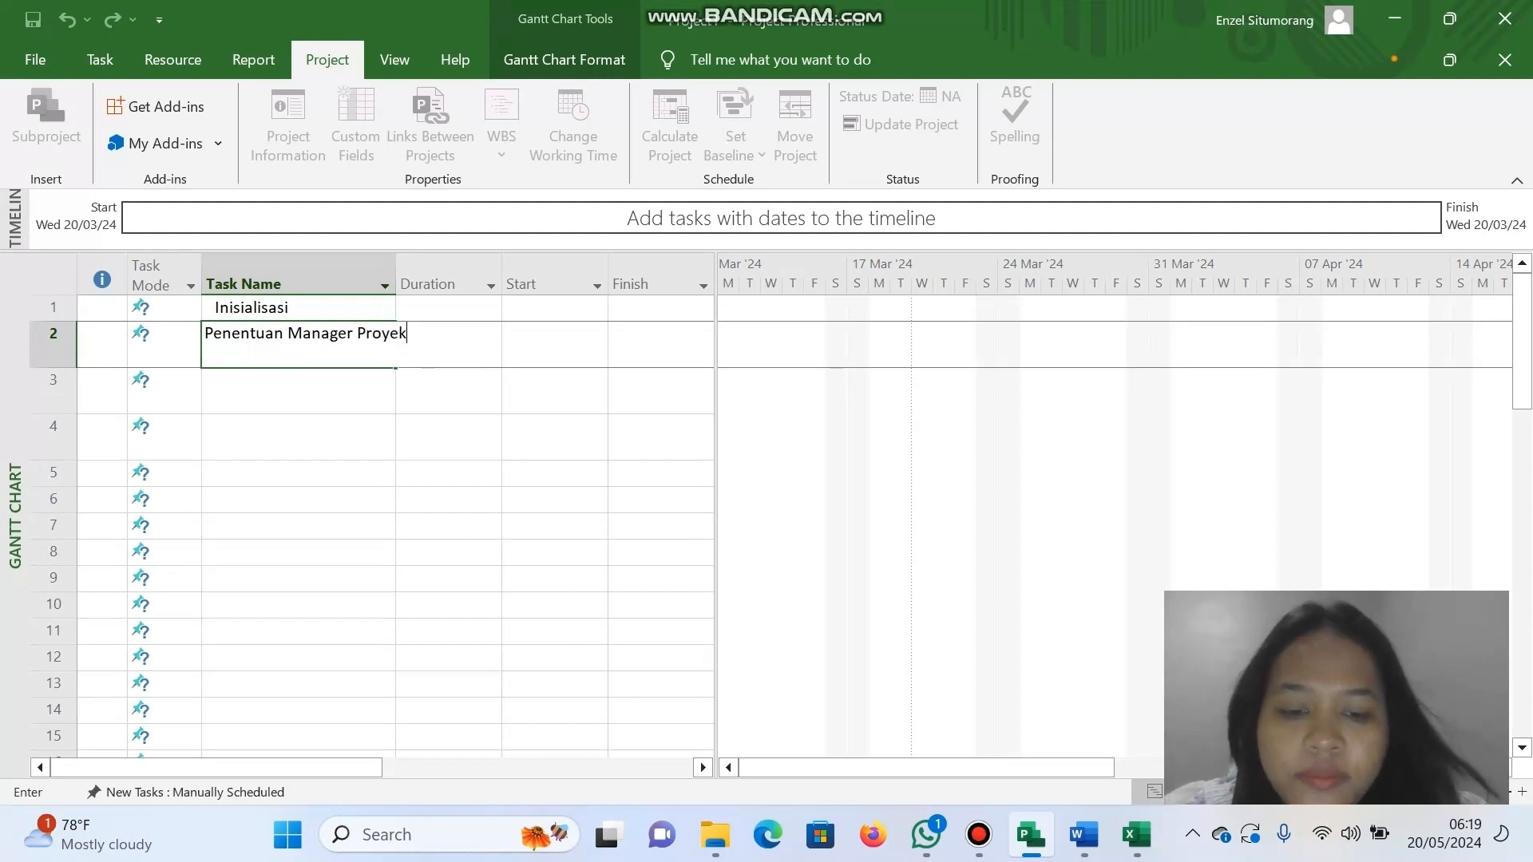
type("royek")
Enter Penentuan Anggota Proyek as the name of task 3.
left_click(239, 399)
type("P")
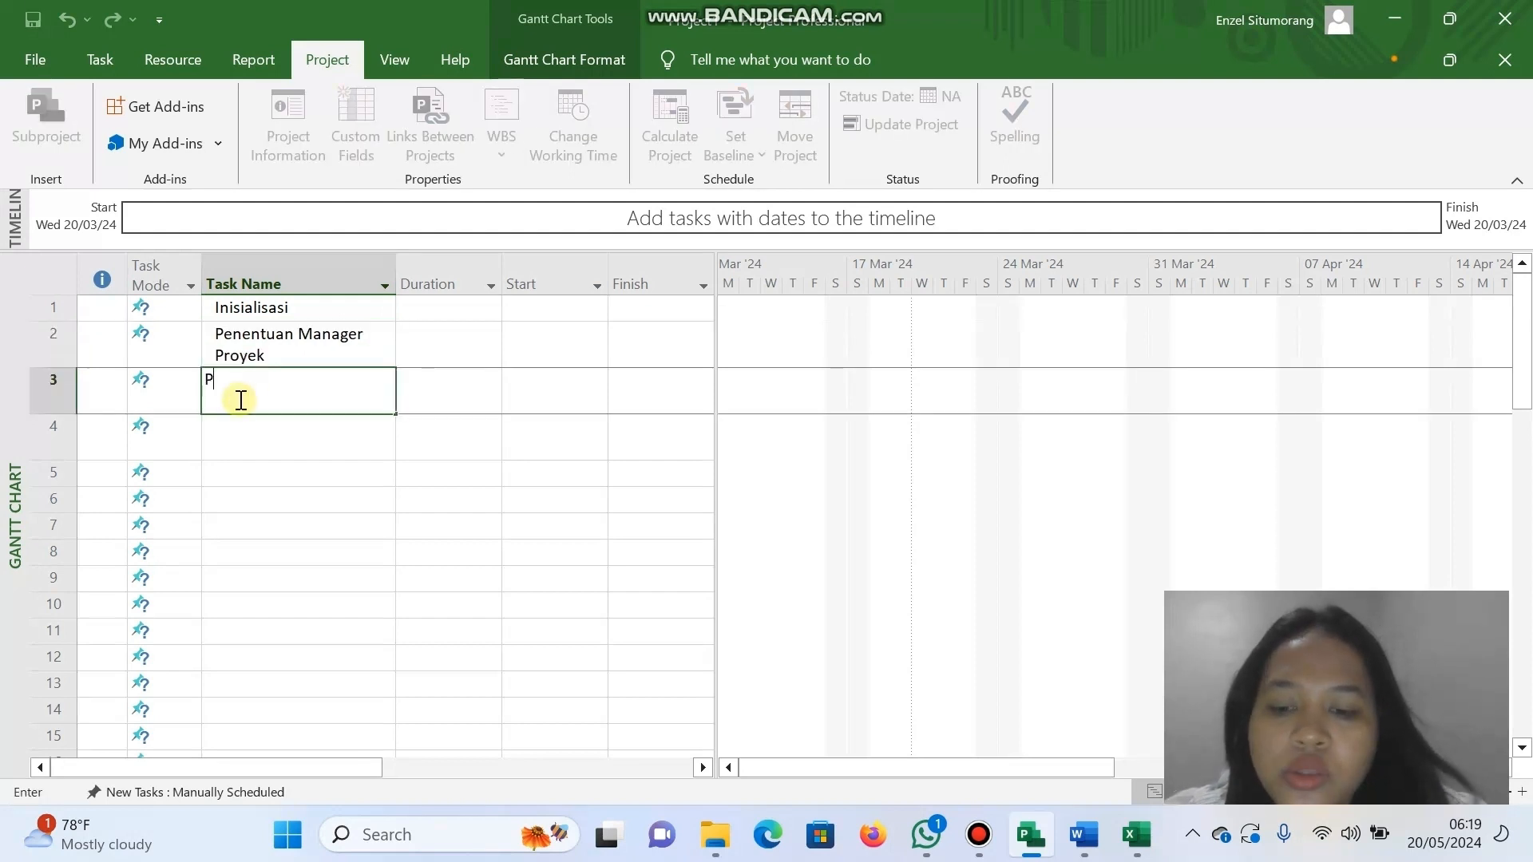
type("enentuan A")
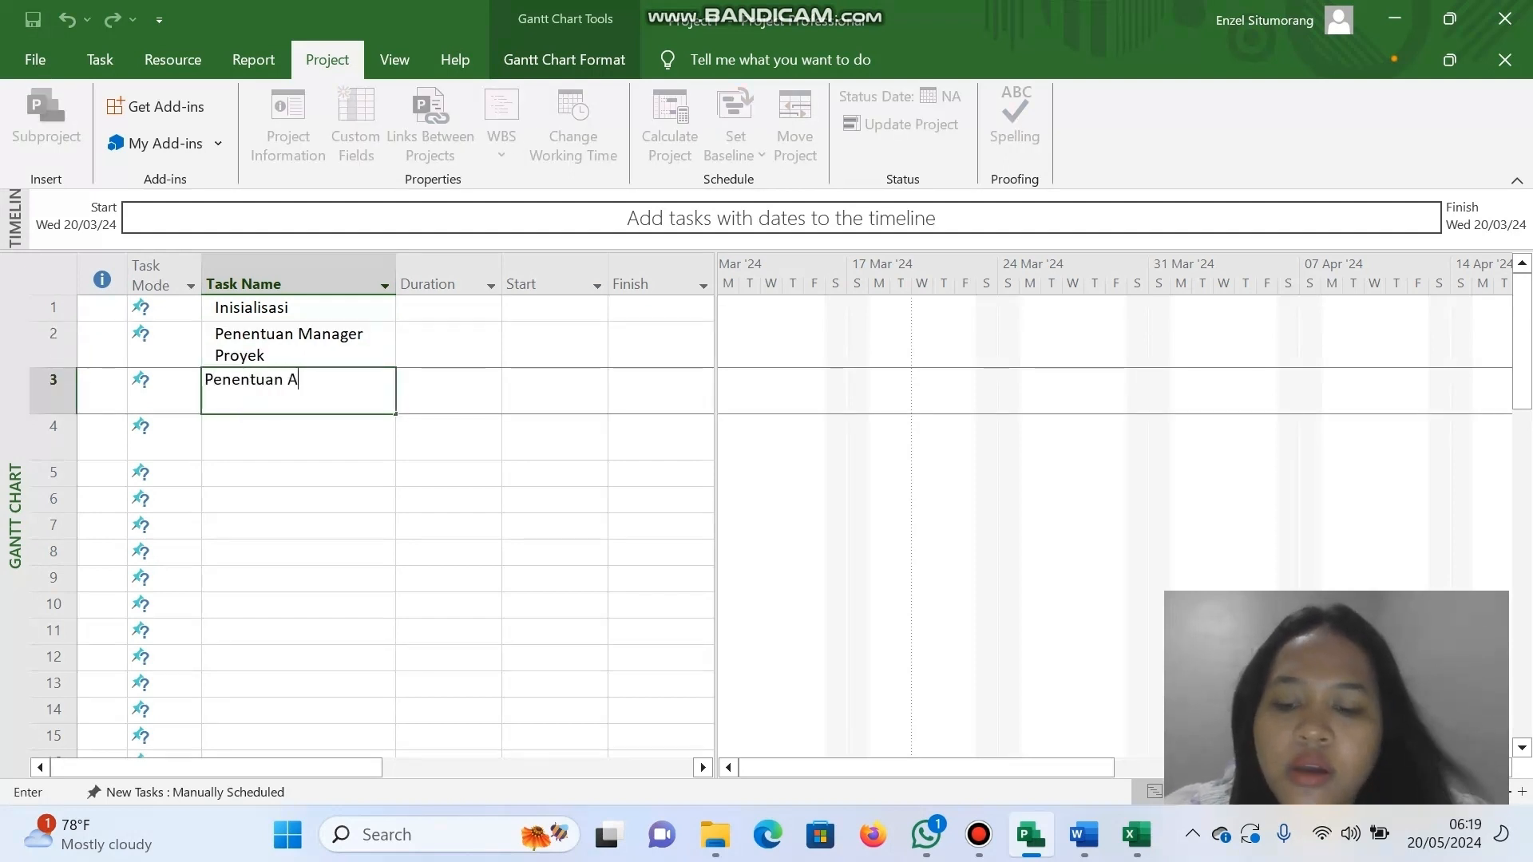
type("nng")
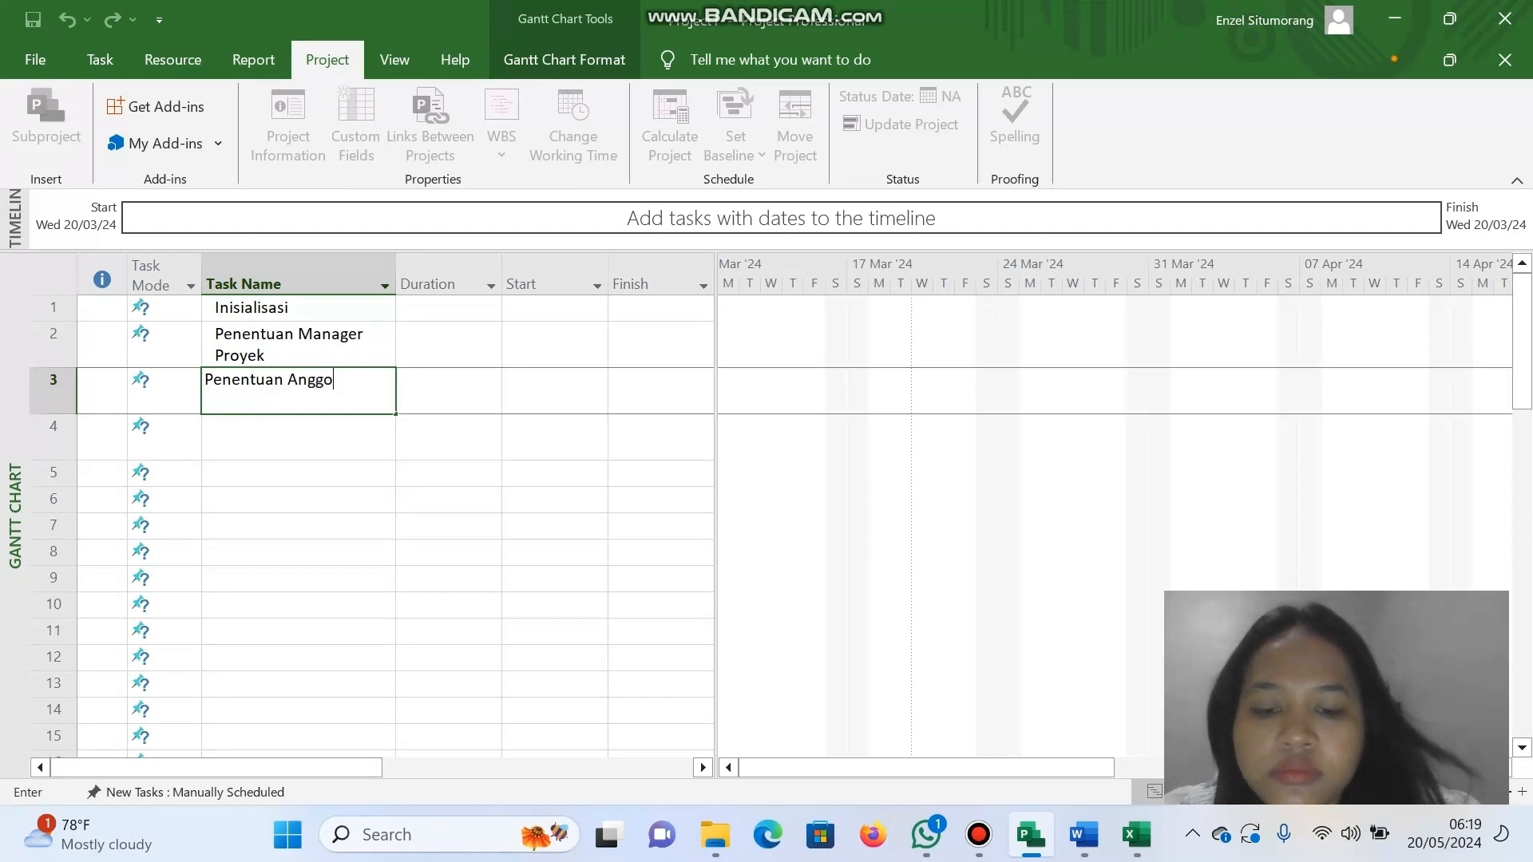
type("ota Proyek")
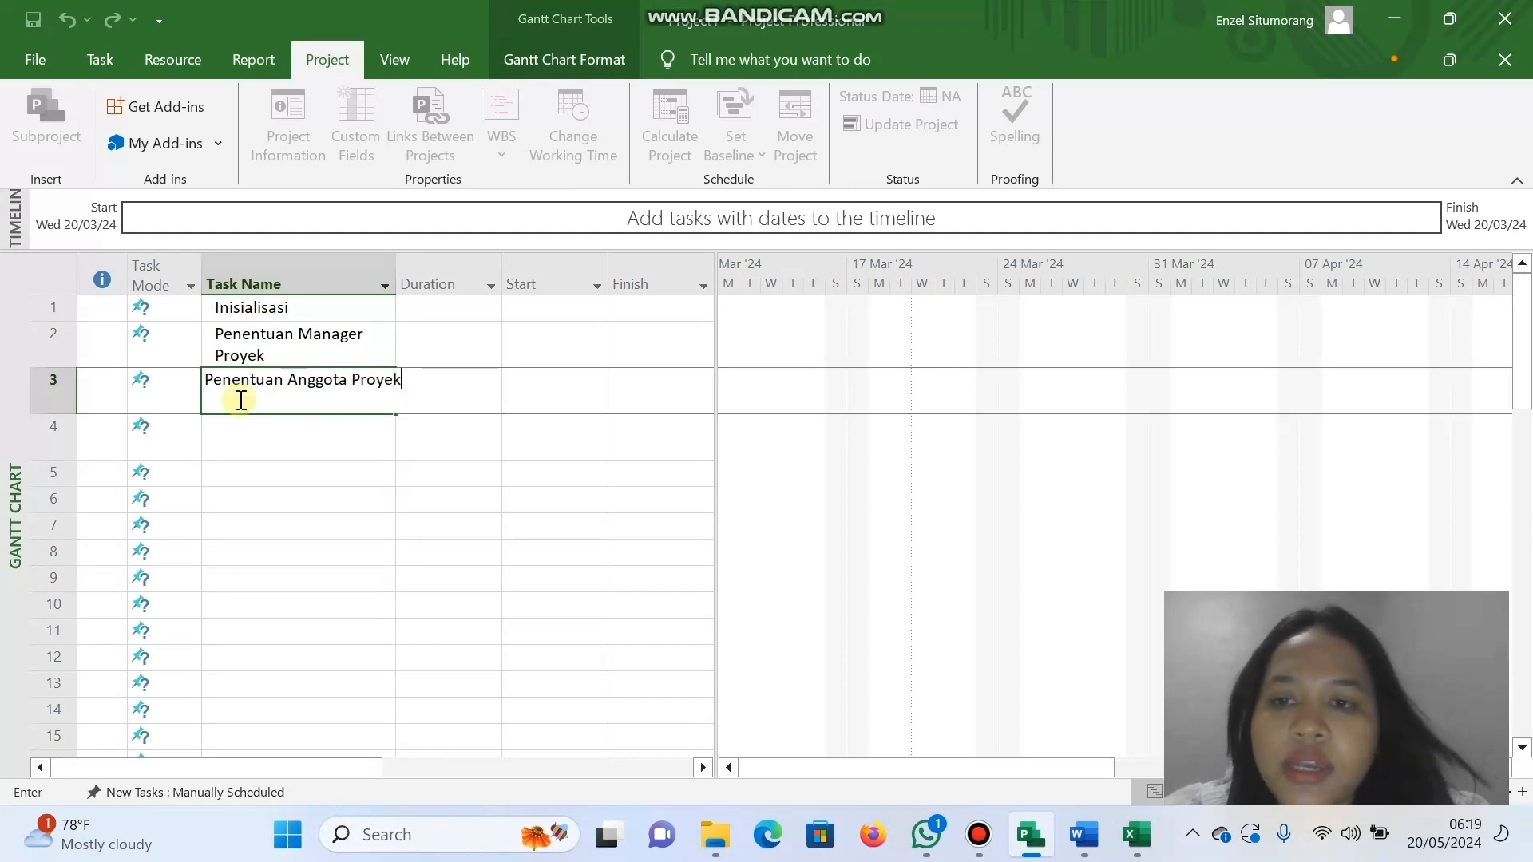
Enter Penentuan Project Charter as the name of task 4.
left_click(249, 438)
type("P")
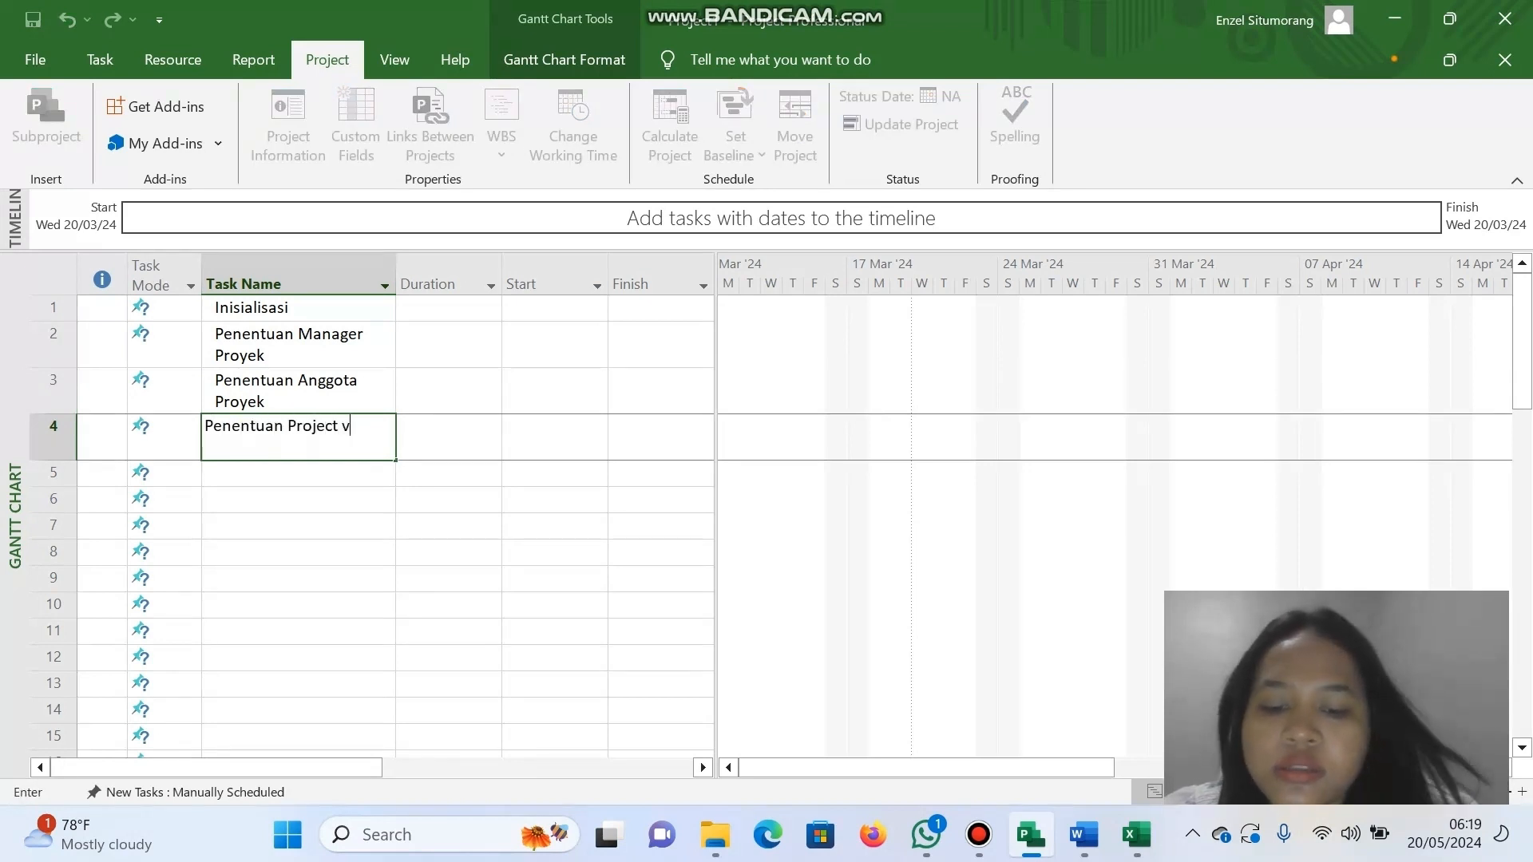
type("enentuan Project Charter")
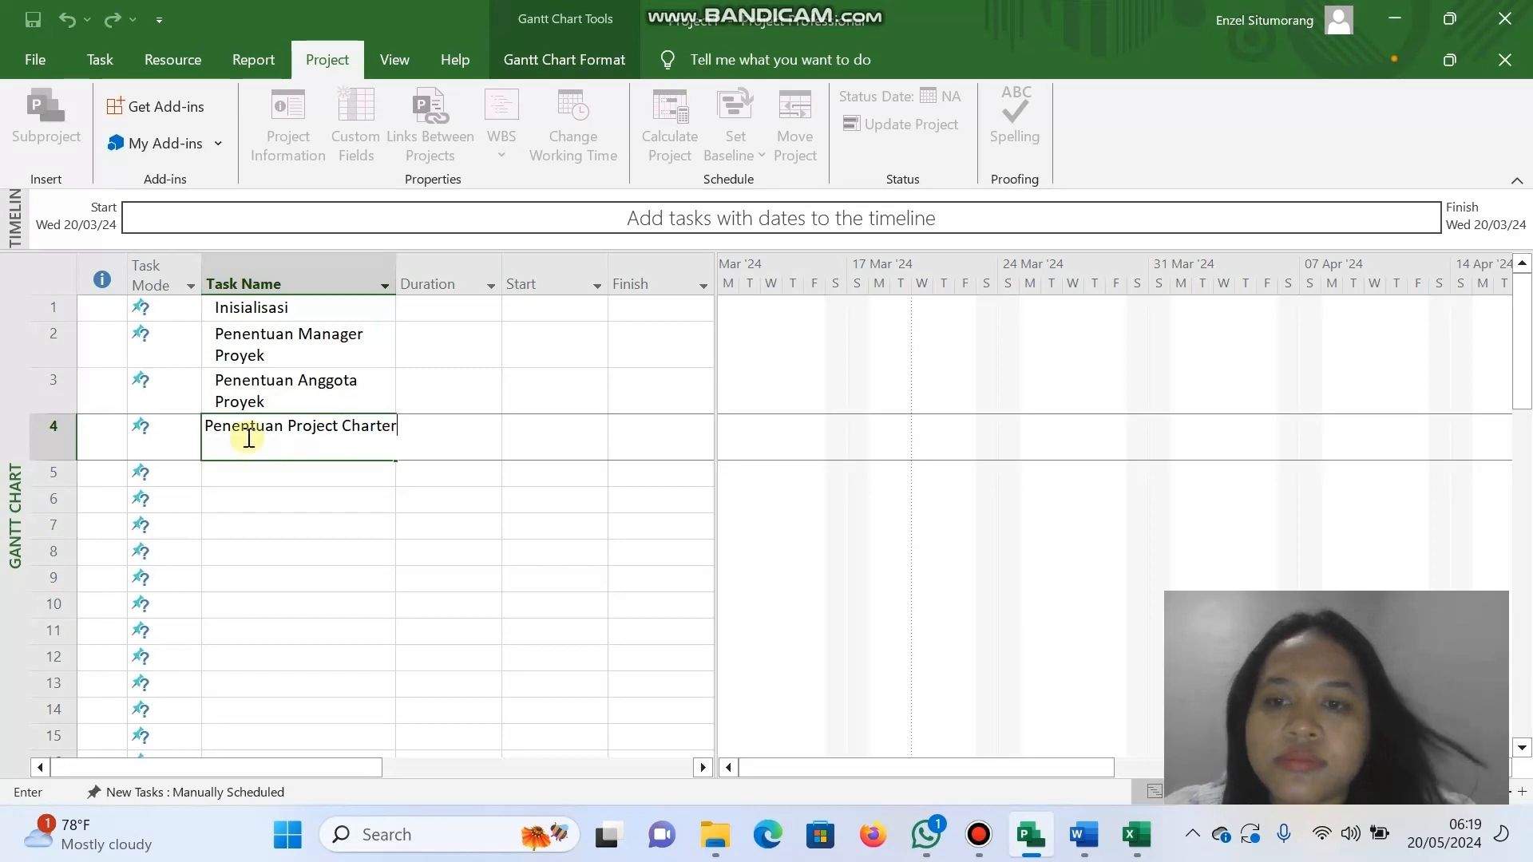
Switch to WhatsApp for the task list and fill in the remaining task names down to Close project or phase.
left_click(267, 475)
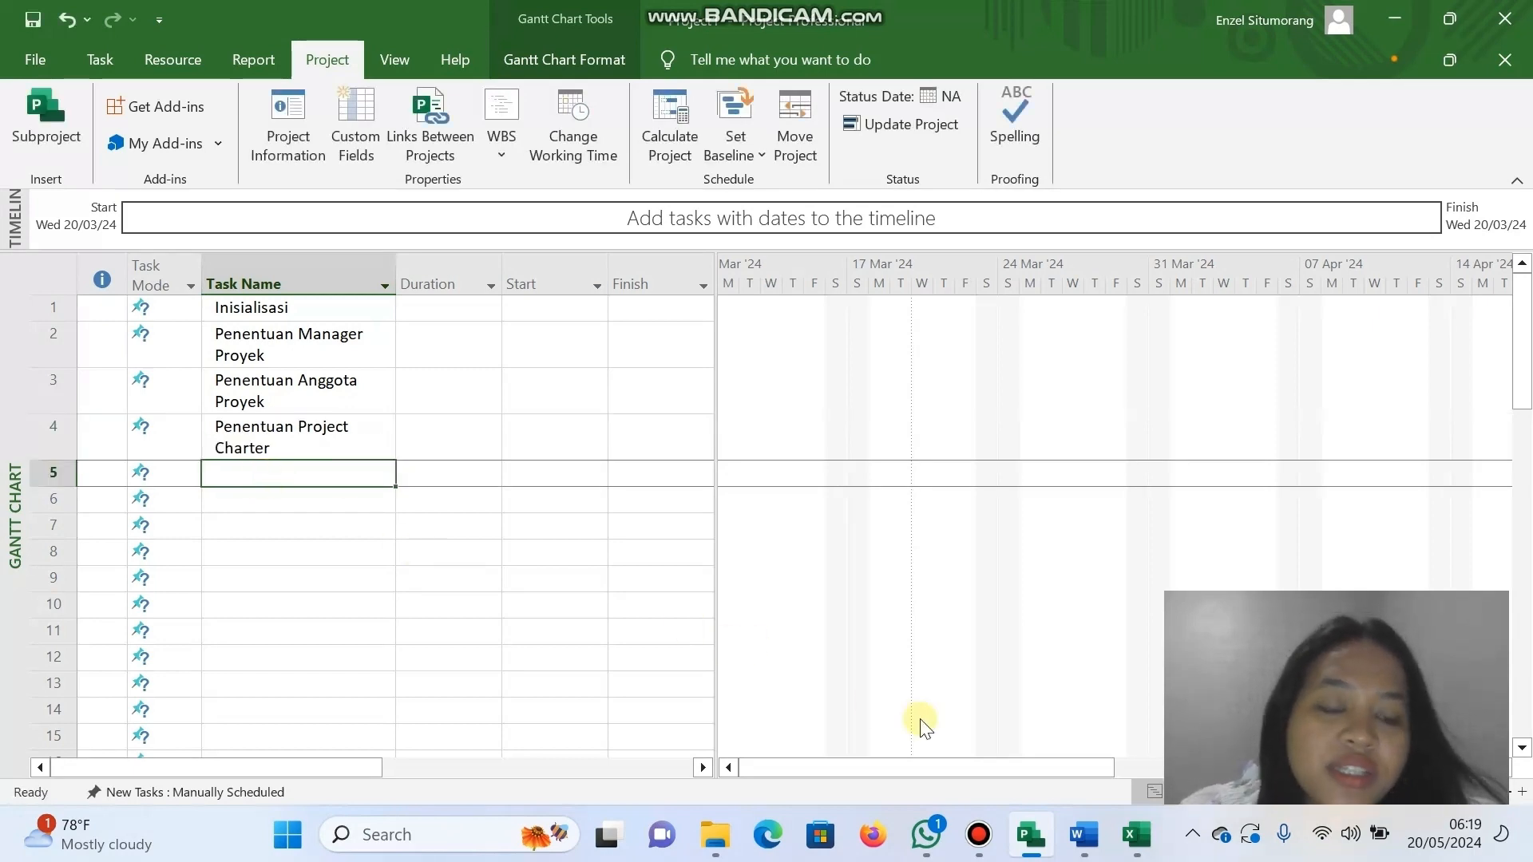
left_click(924, 837)
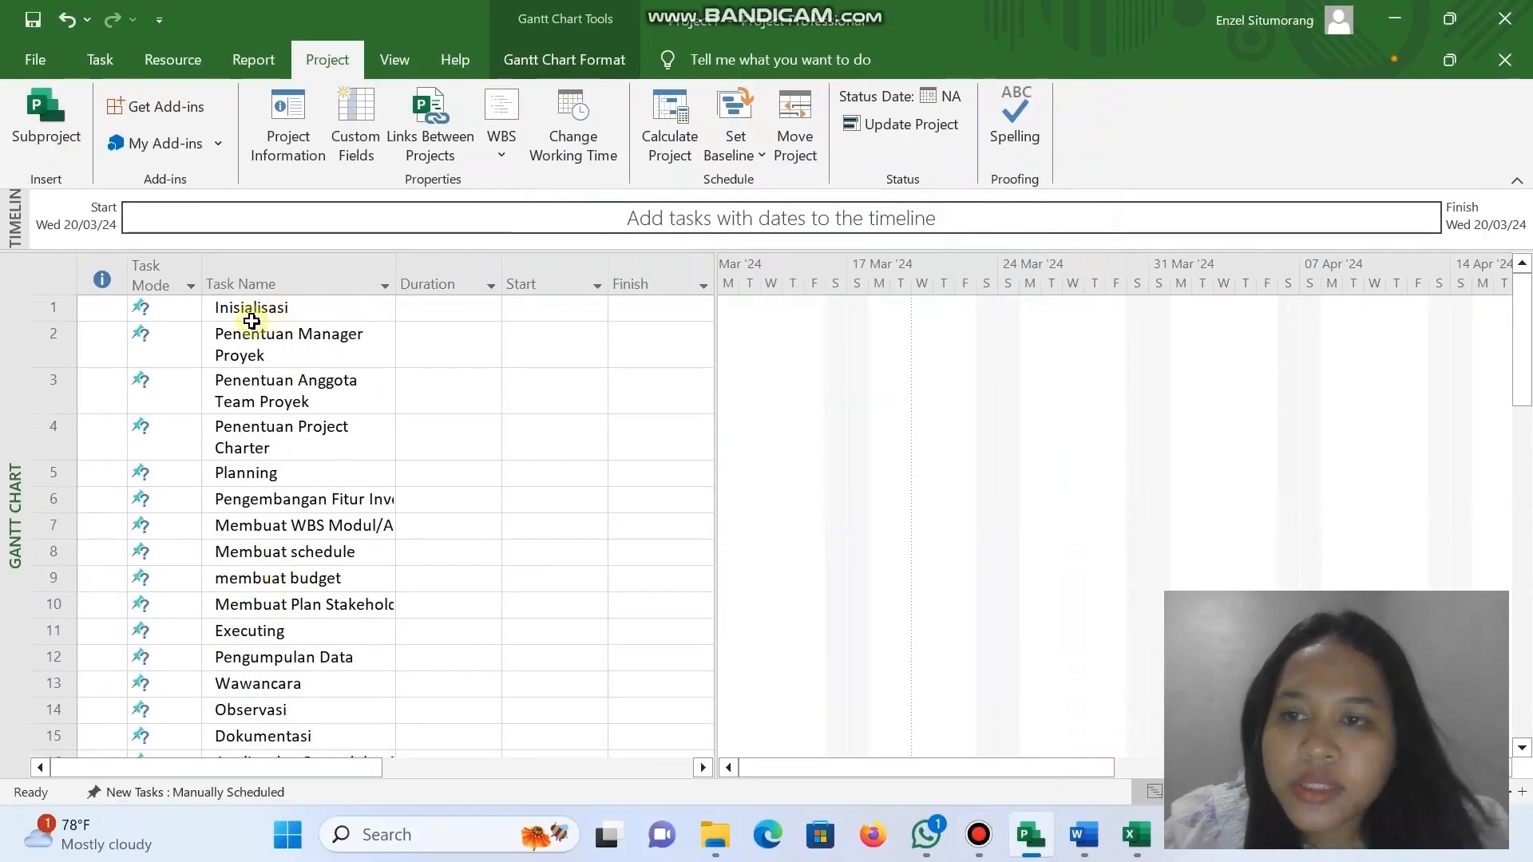
scroll(203, 743, "down", 15)
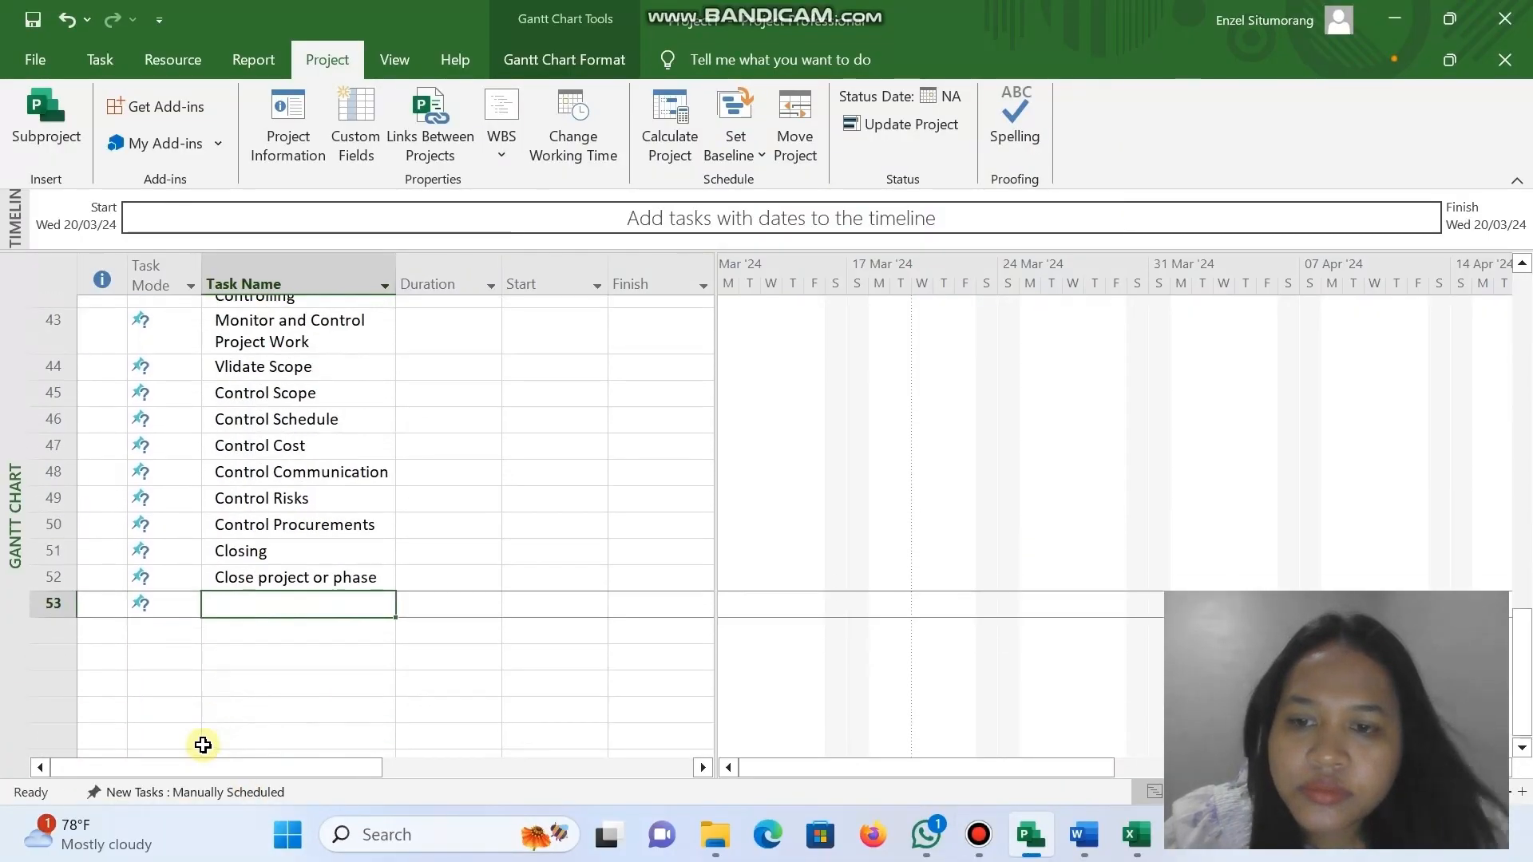
scroll(203, 743, "up", 15)
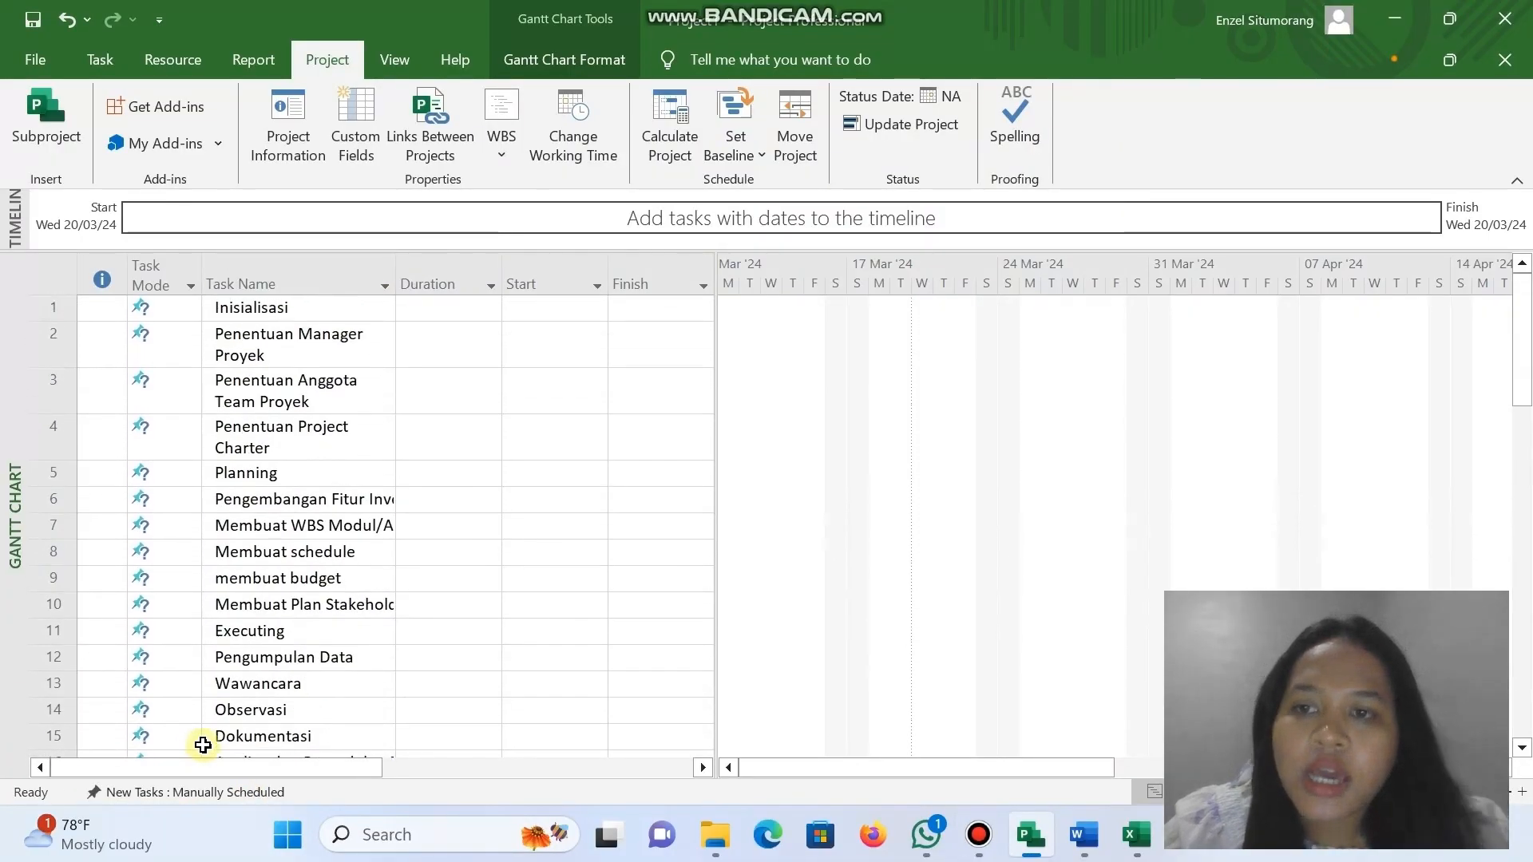
Arrange Project and the Excel WBS worksheet side by side on the screen.
left_click(1140, 846)
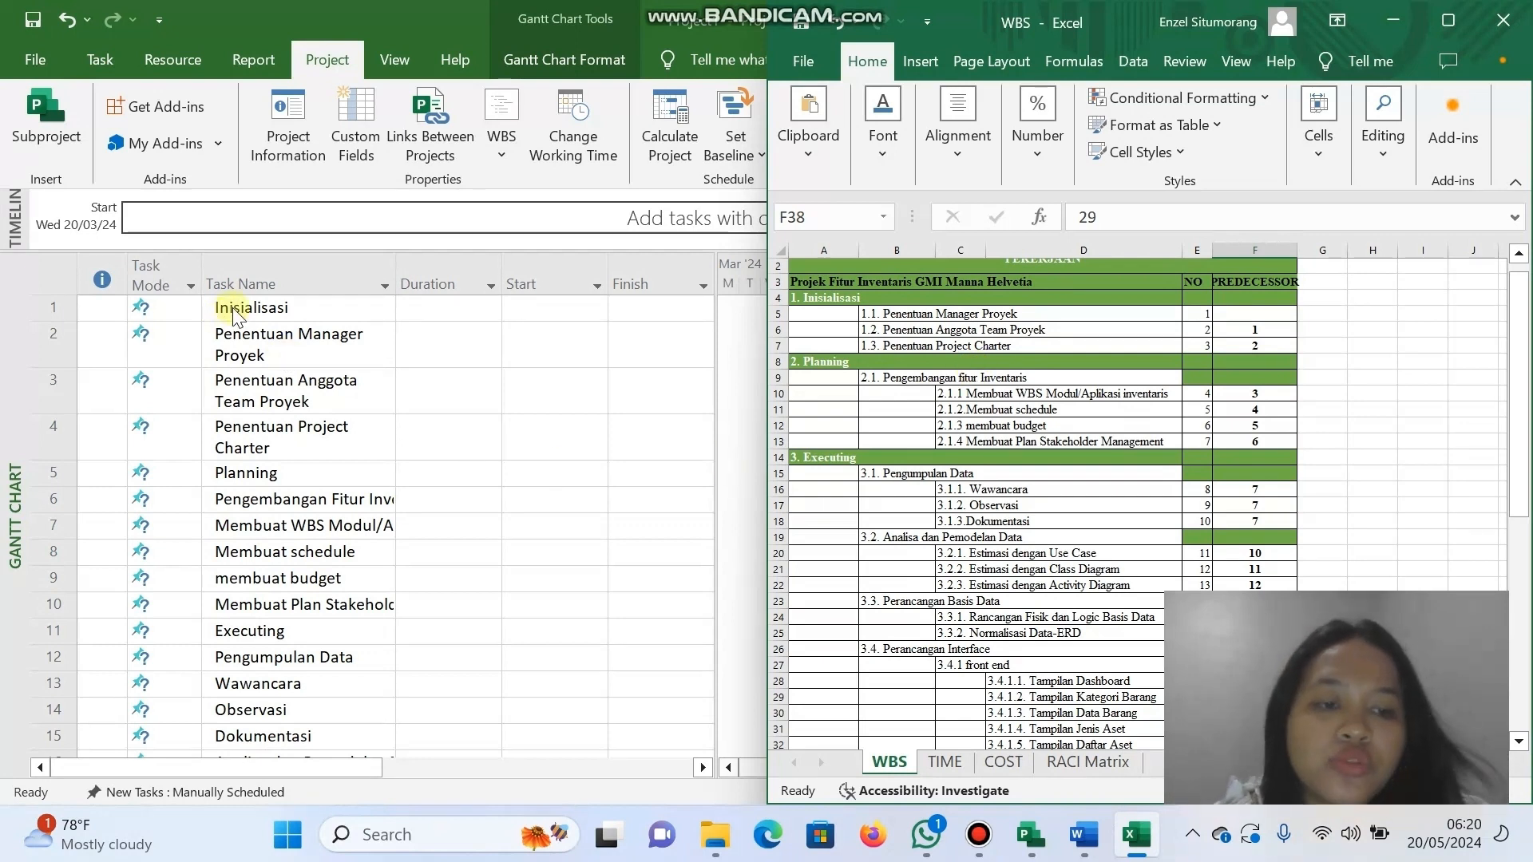
left_click(256, 340)
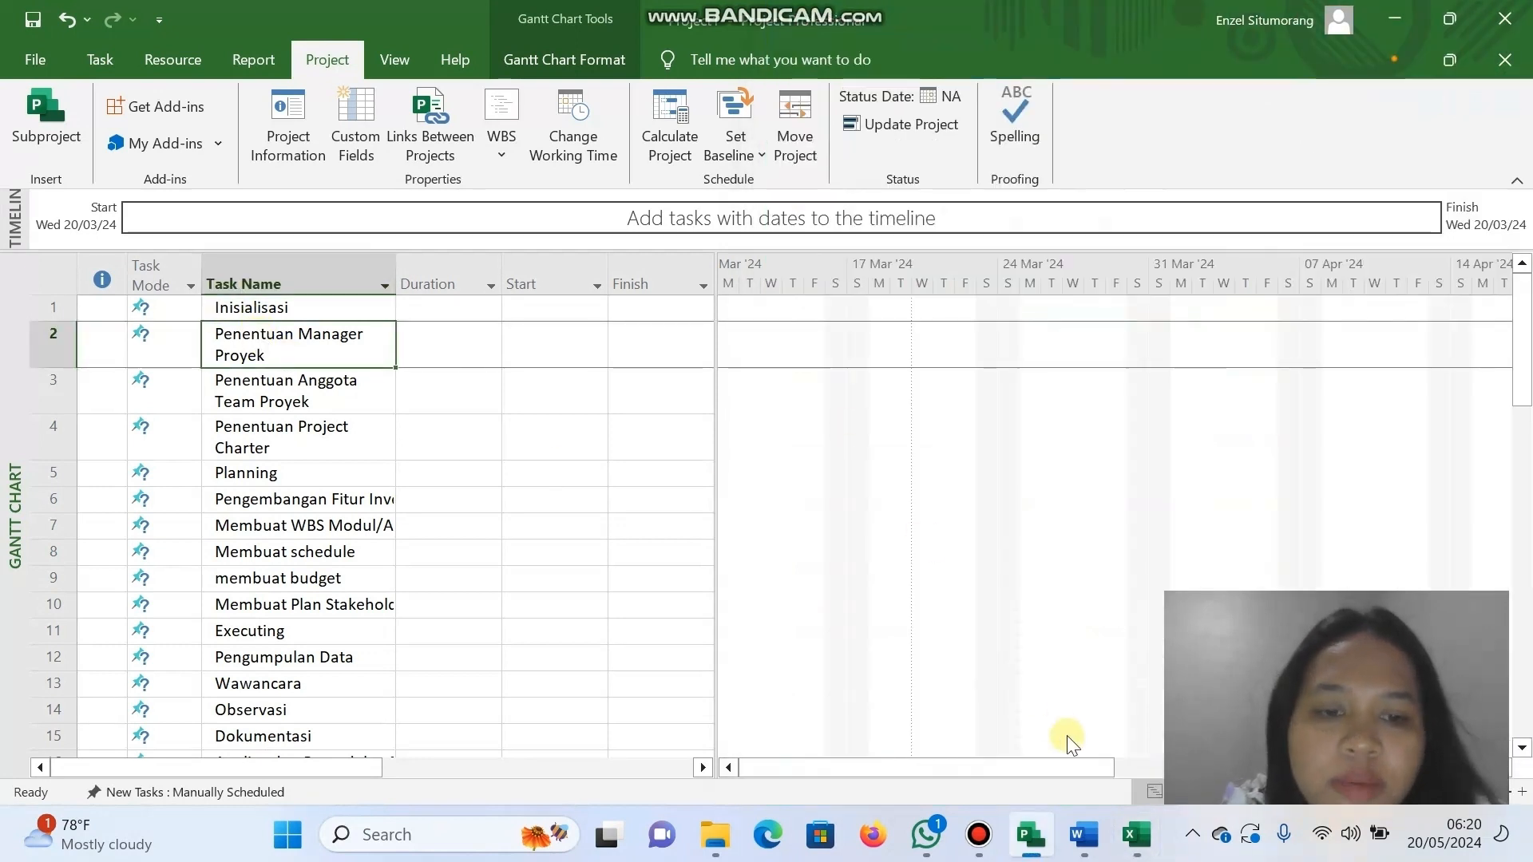
left_click(1146, 743)
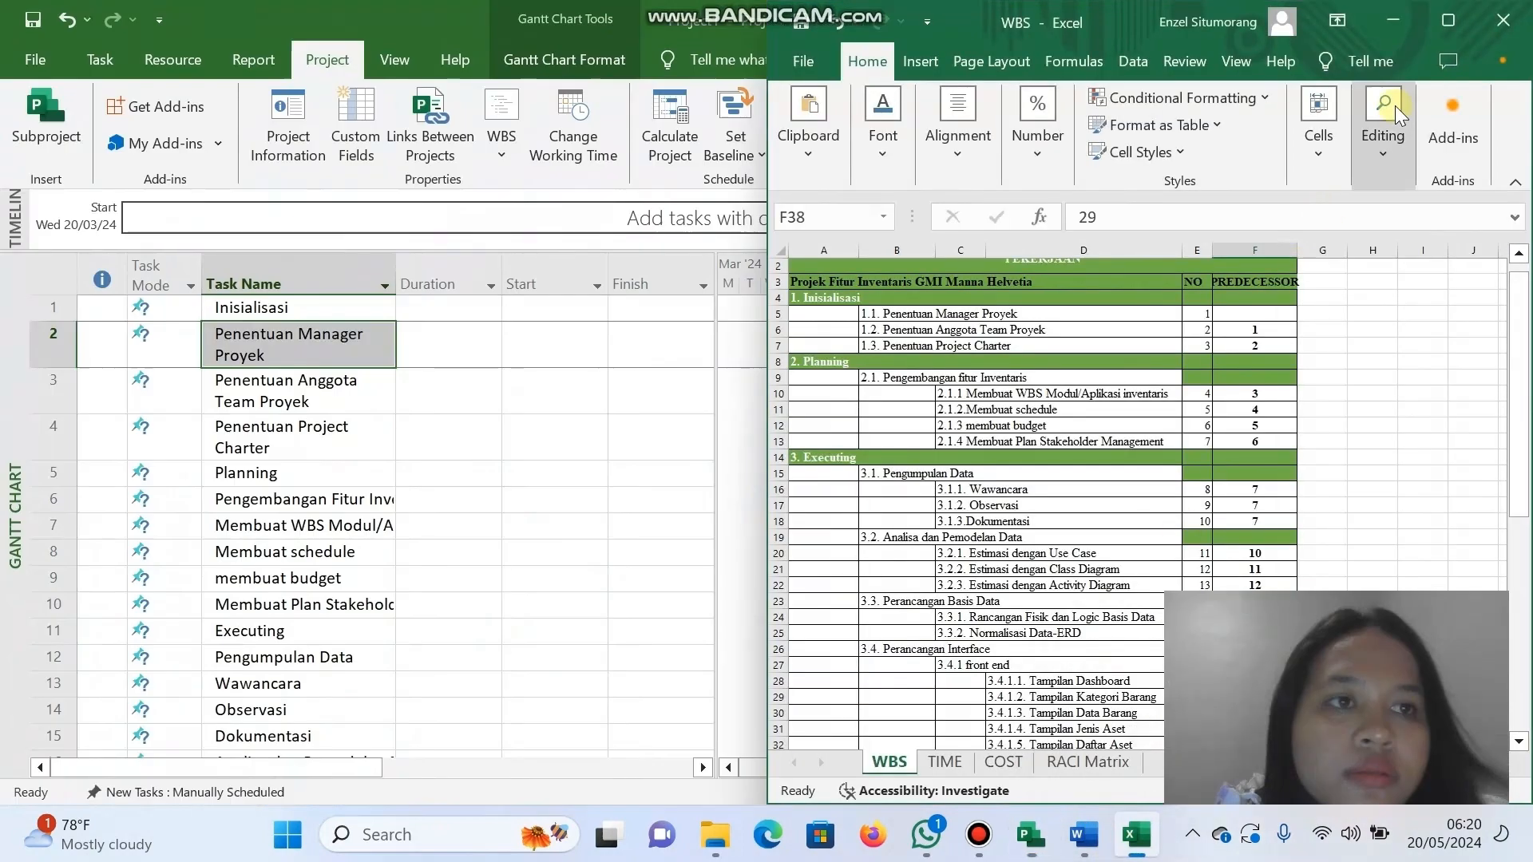
mouse_move(1444, 14)
left_click(1346, 86)
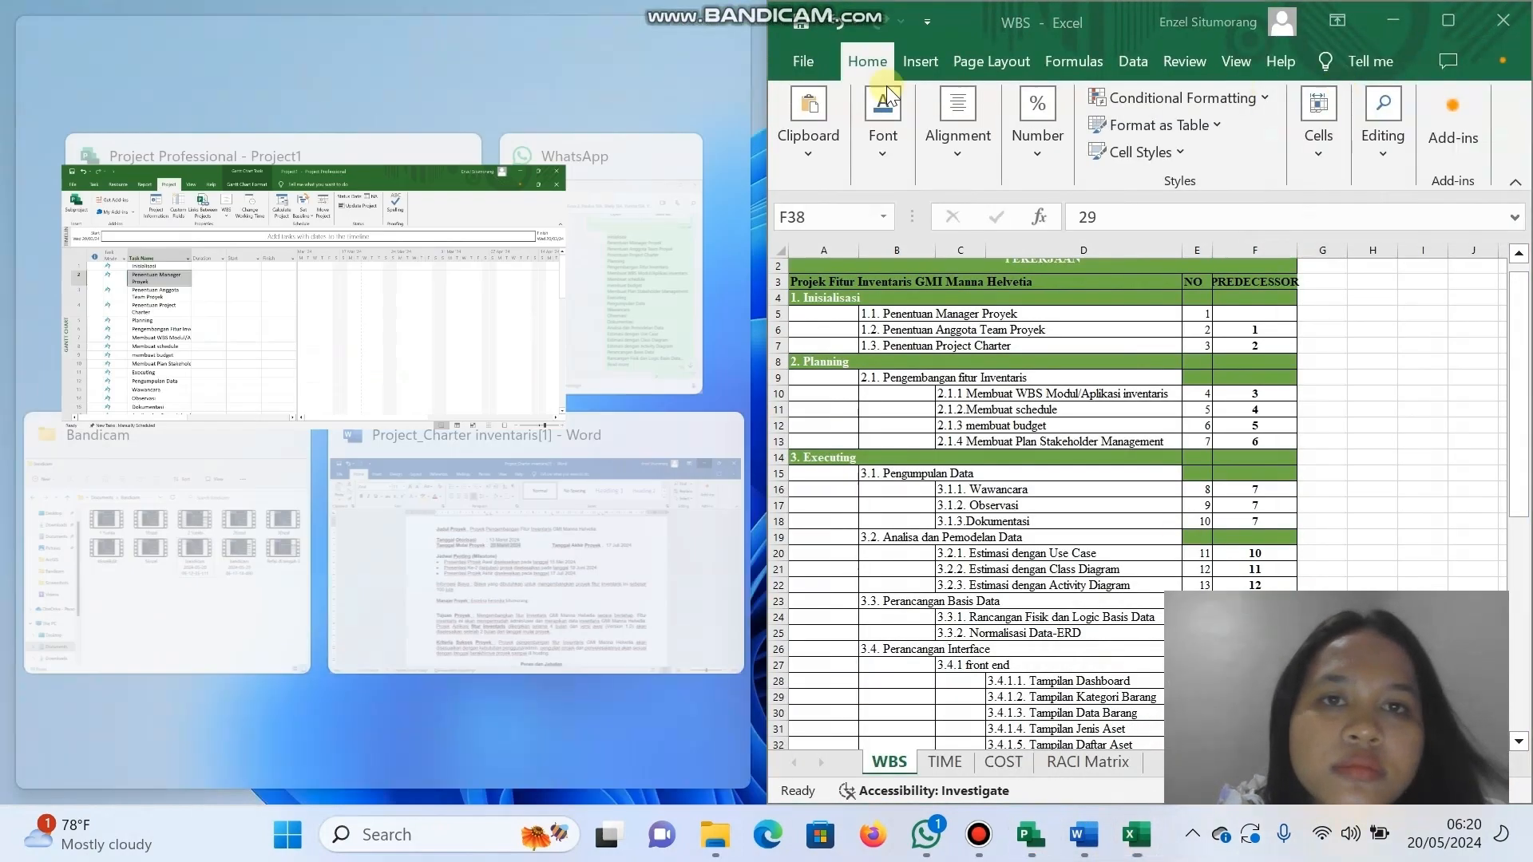
left_click(376, 263)
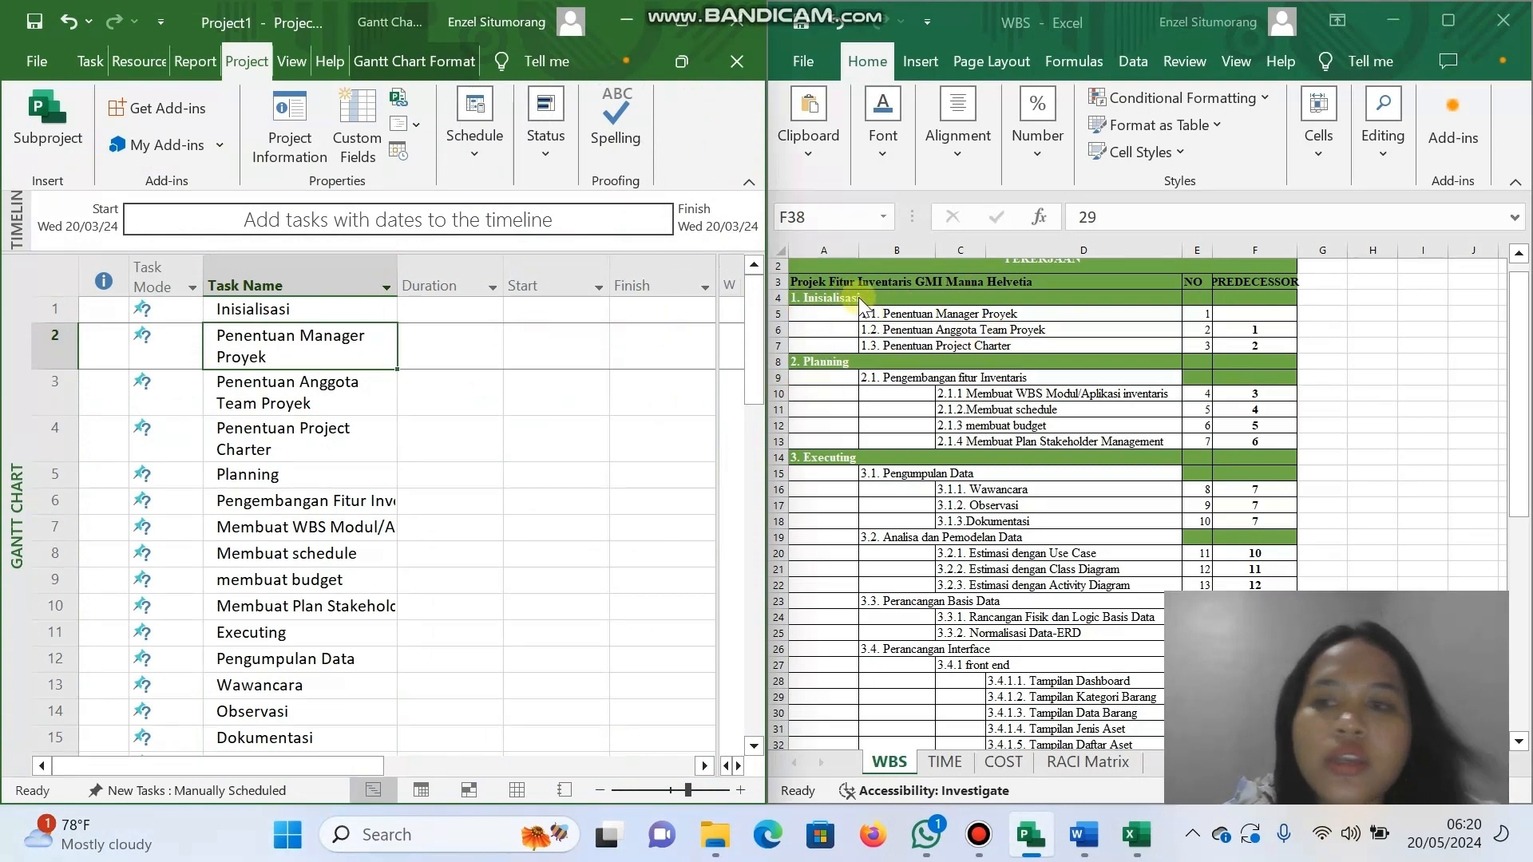
left_click(274, 331)
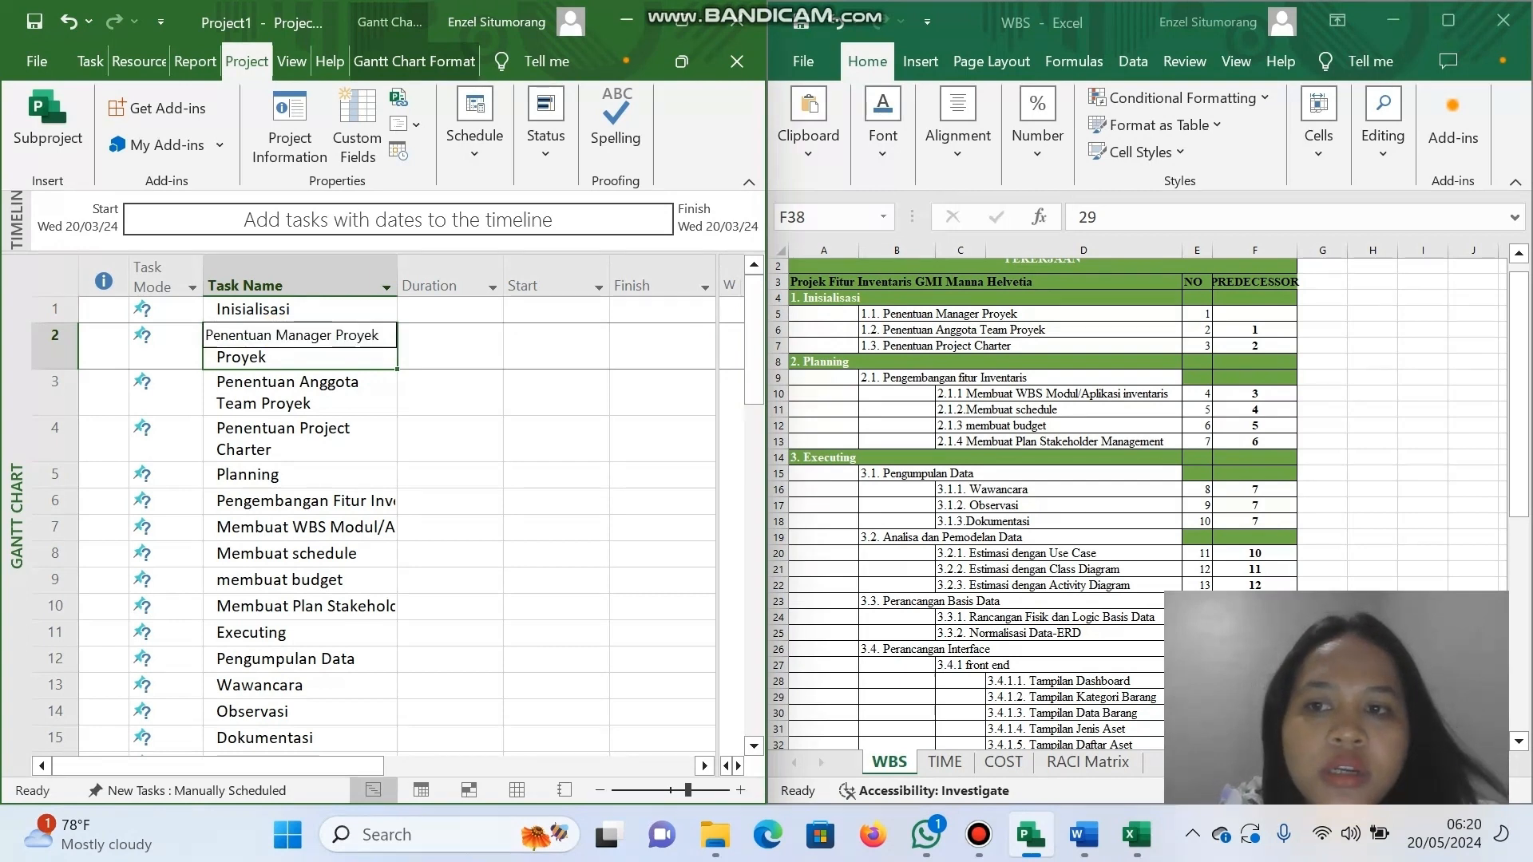
key("Escape")
left_click(316, 457)
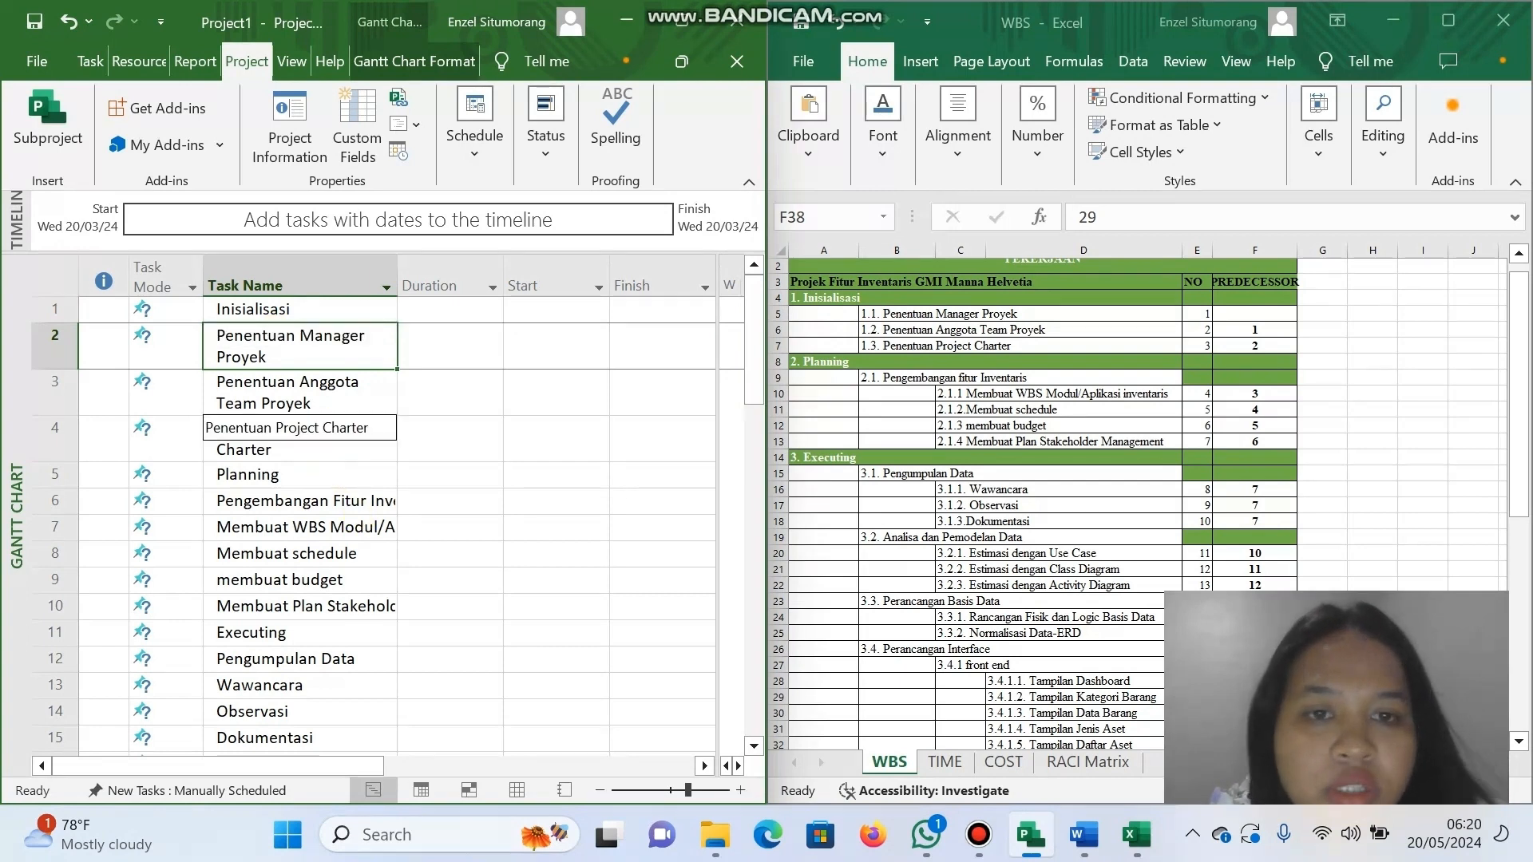
left_click(351, 511)
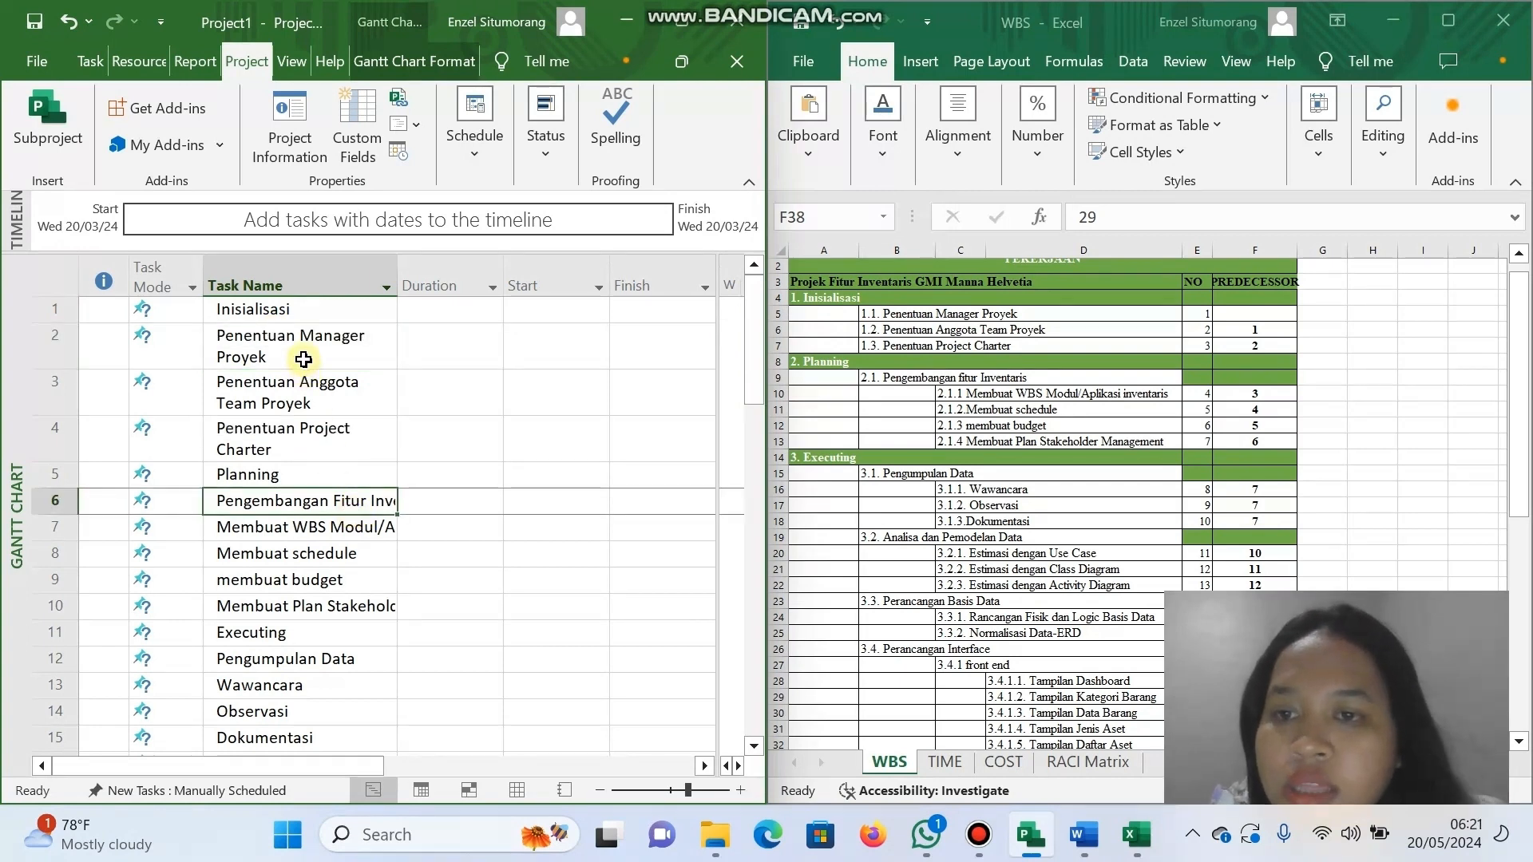
Indent Penentuan Manager Proyek, Penentuan Anggota Team Proyek and Penentuan Project Charter as subtasks of Inisialisasi.
left_click_drag(304, 360, 308, 435)
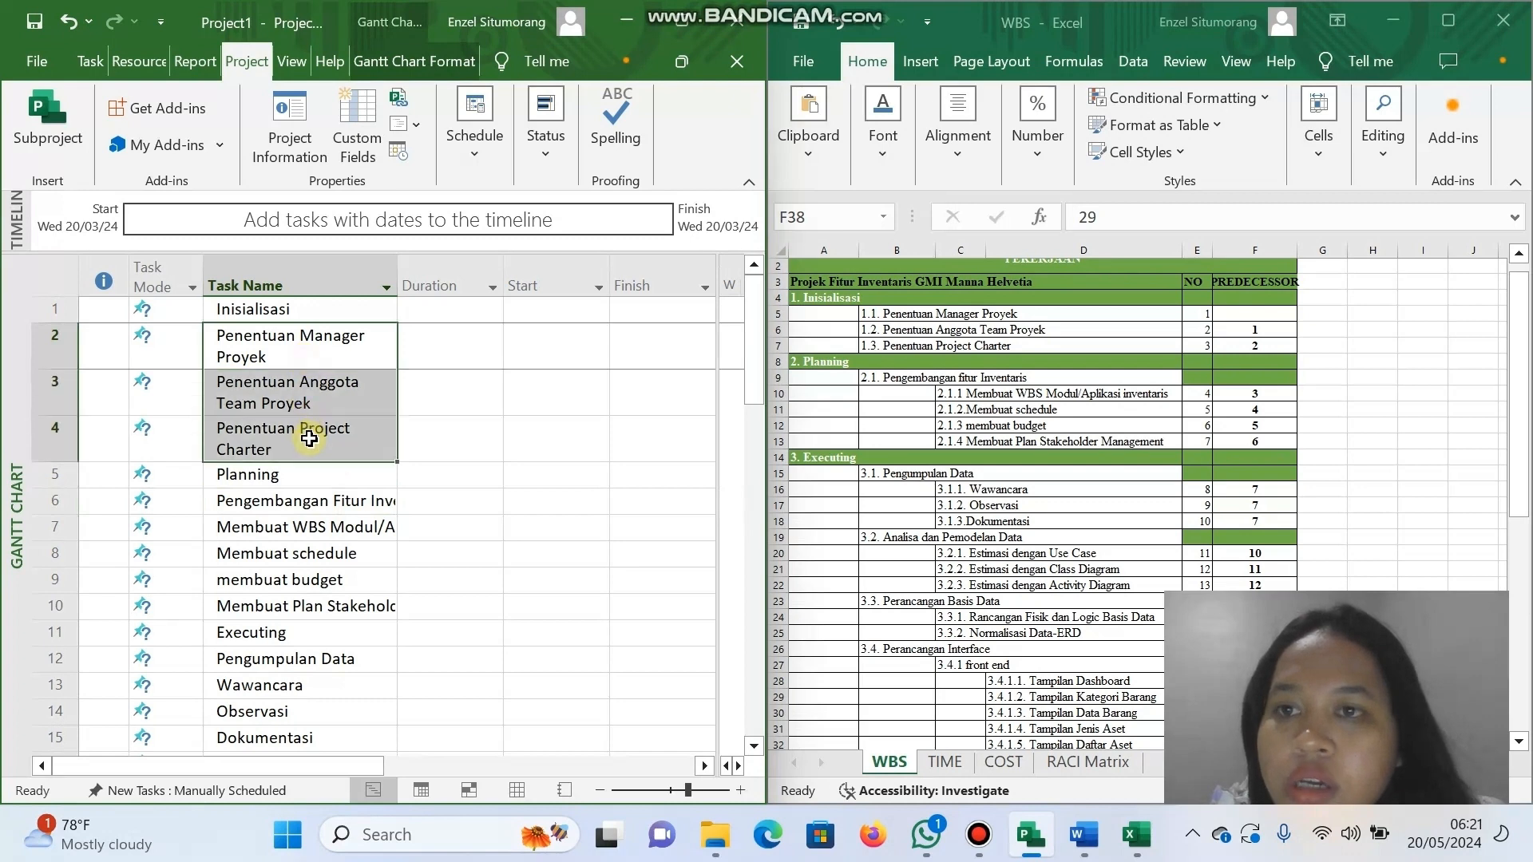
left_click(83, 54)
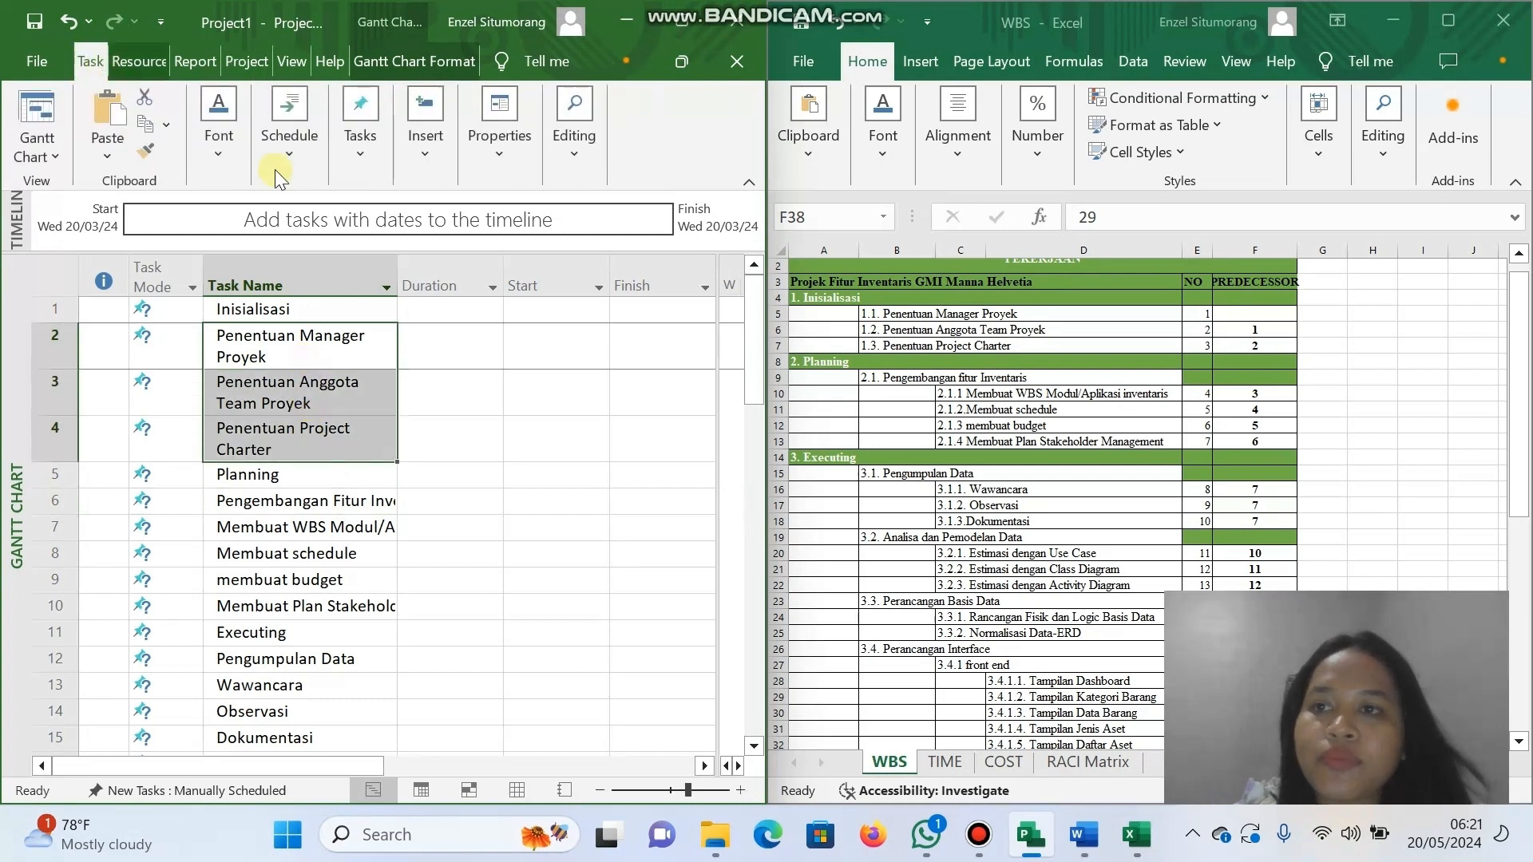
left_click(295, 165)
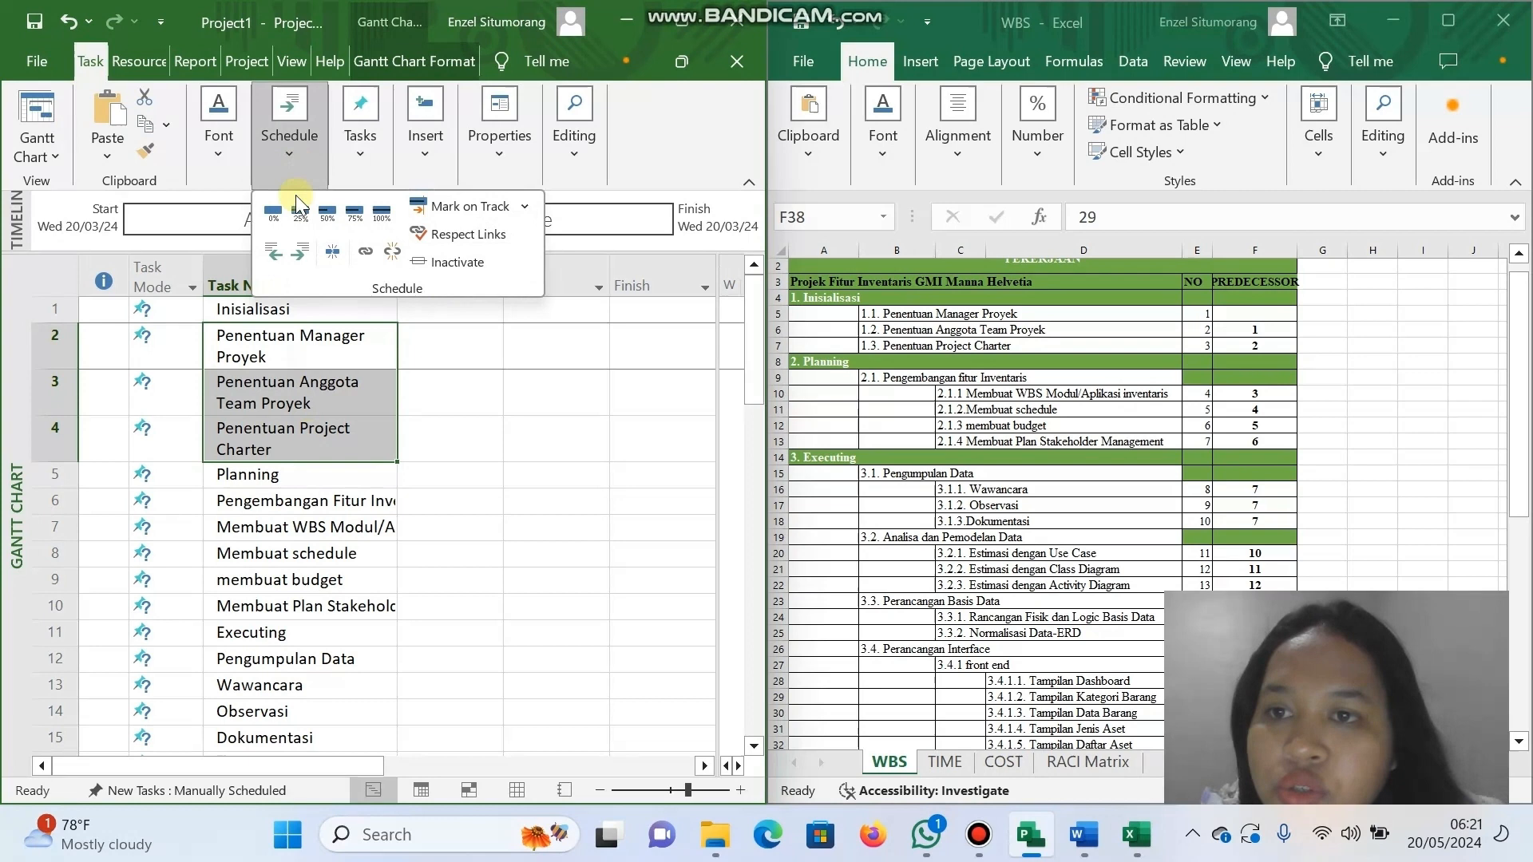
left_click(300, 254)
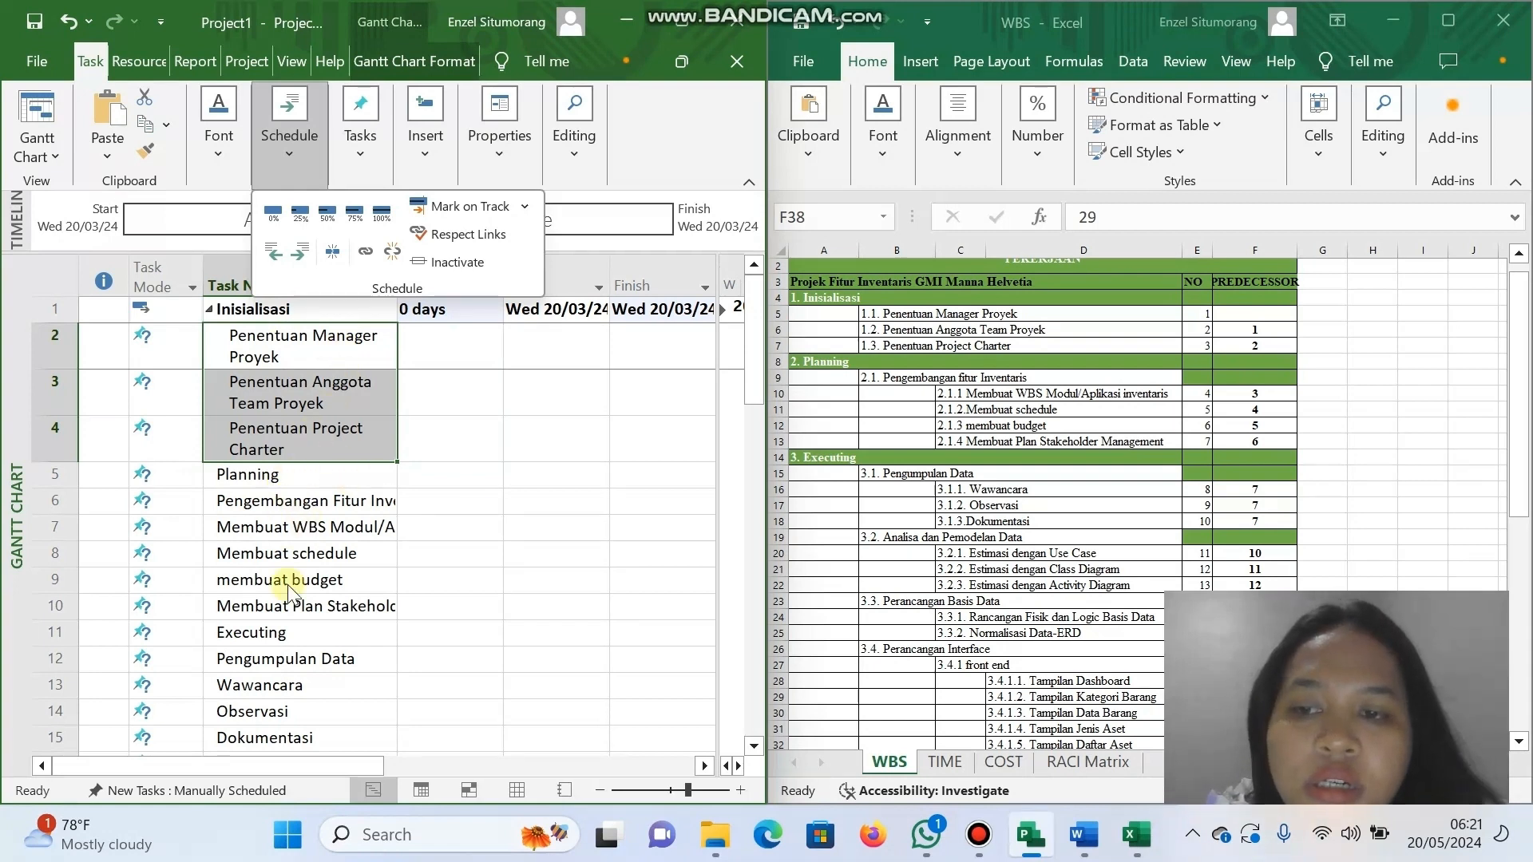
Compare the remaining tasks with the WBS worksheet and review the outline levels of the whole task list.
scroll(292, 559, "down", 9)
scroll(287, 585, "down", 3)
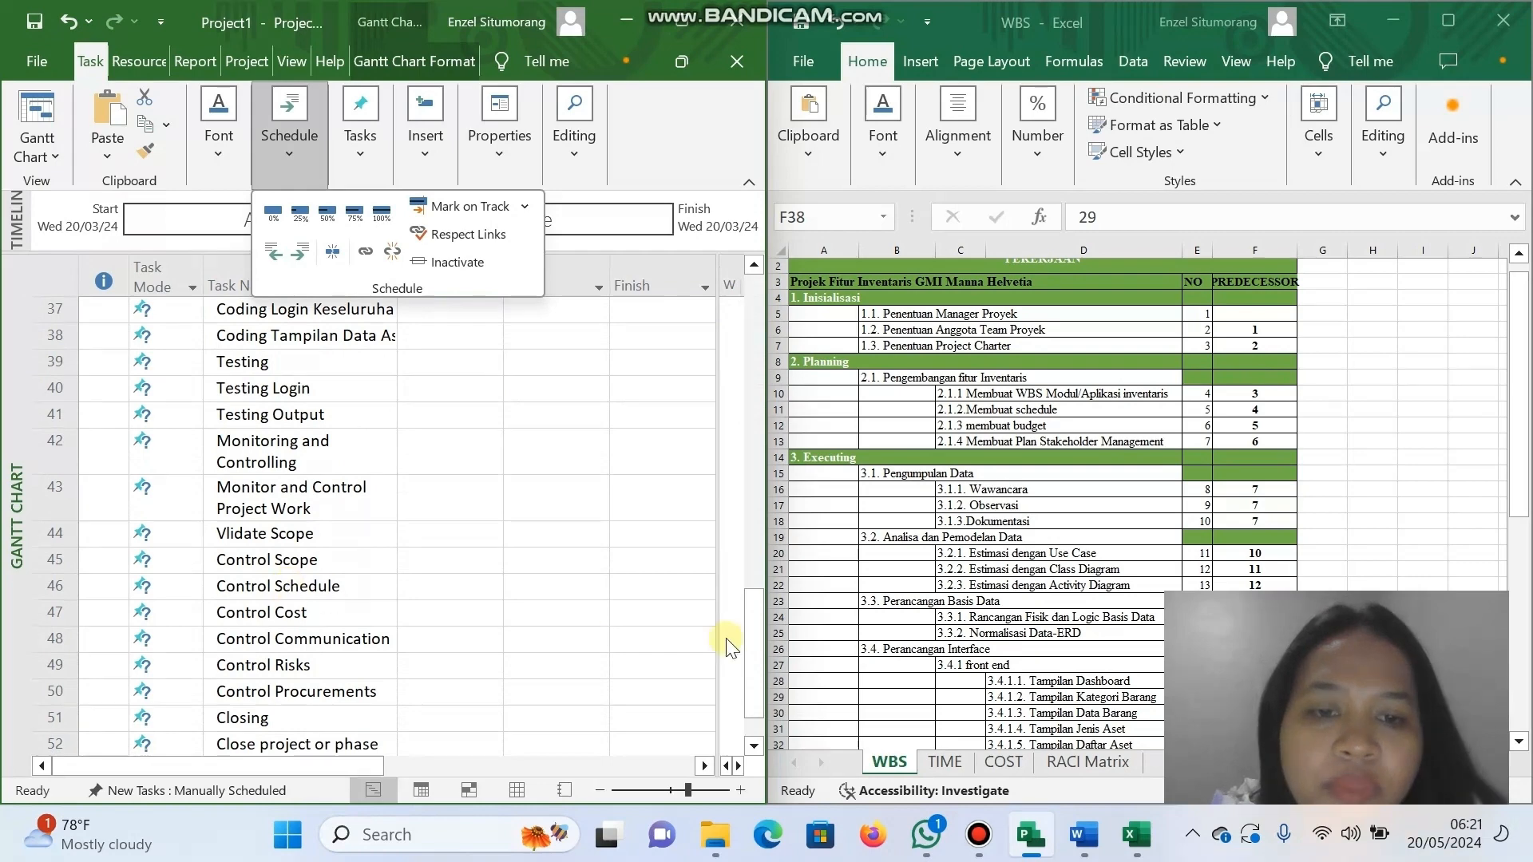
scroll(1036, 603, "down", 5)
scroll(1036, 603, "up", 5)
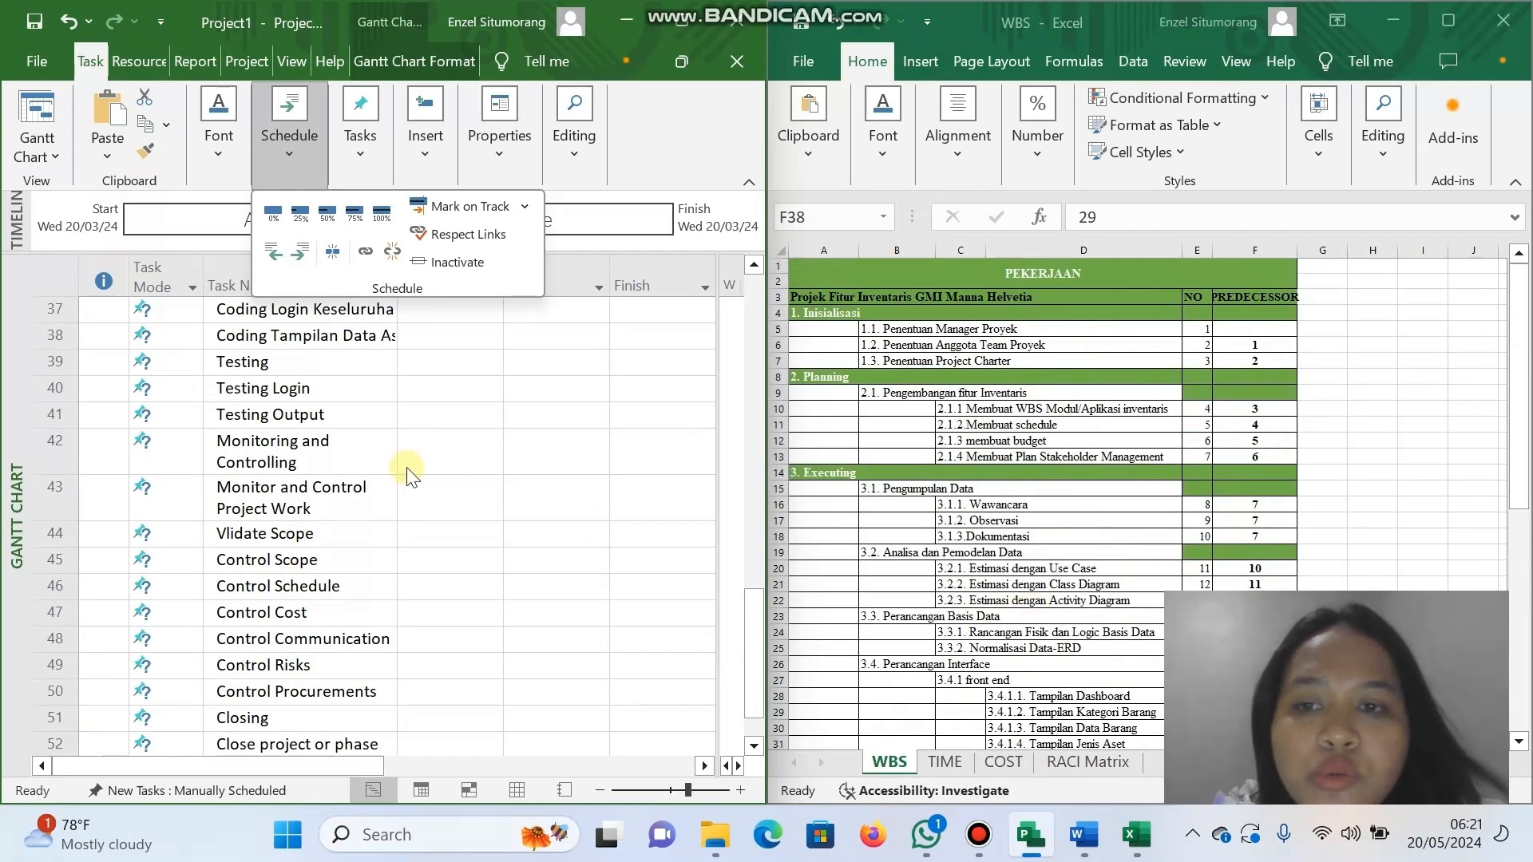
scroll(405, 479, "up", 9)
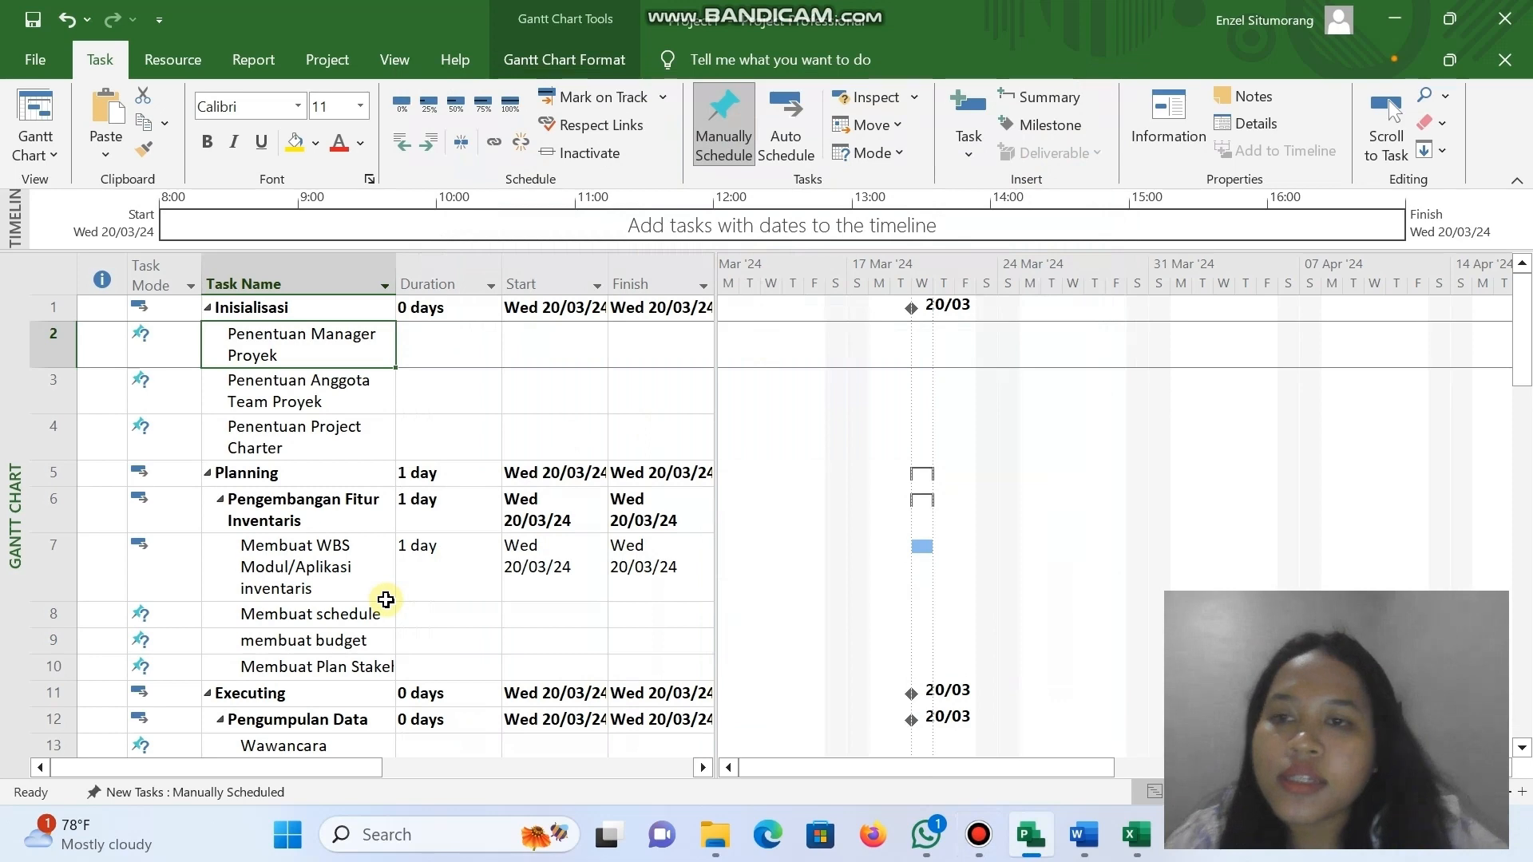
scroll(386, 600, "down", 15)
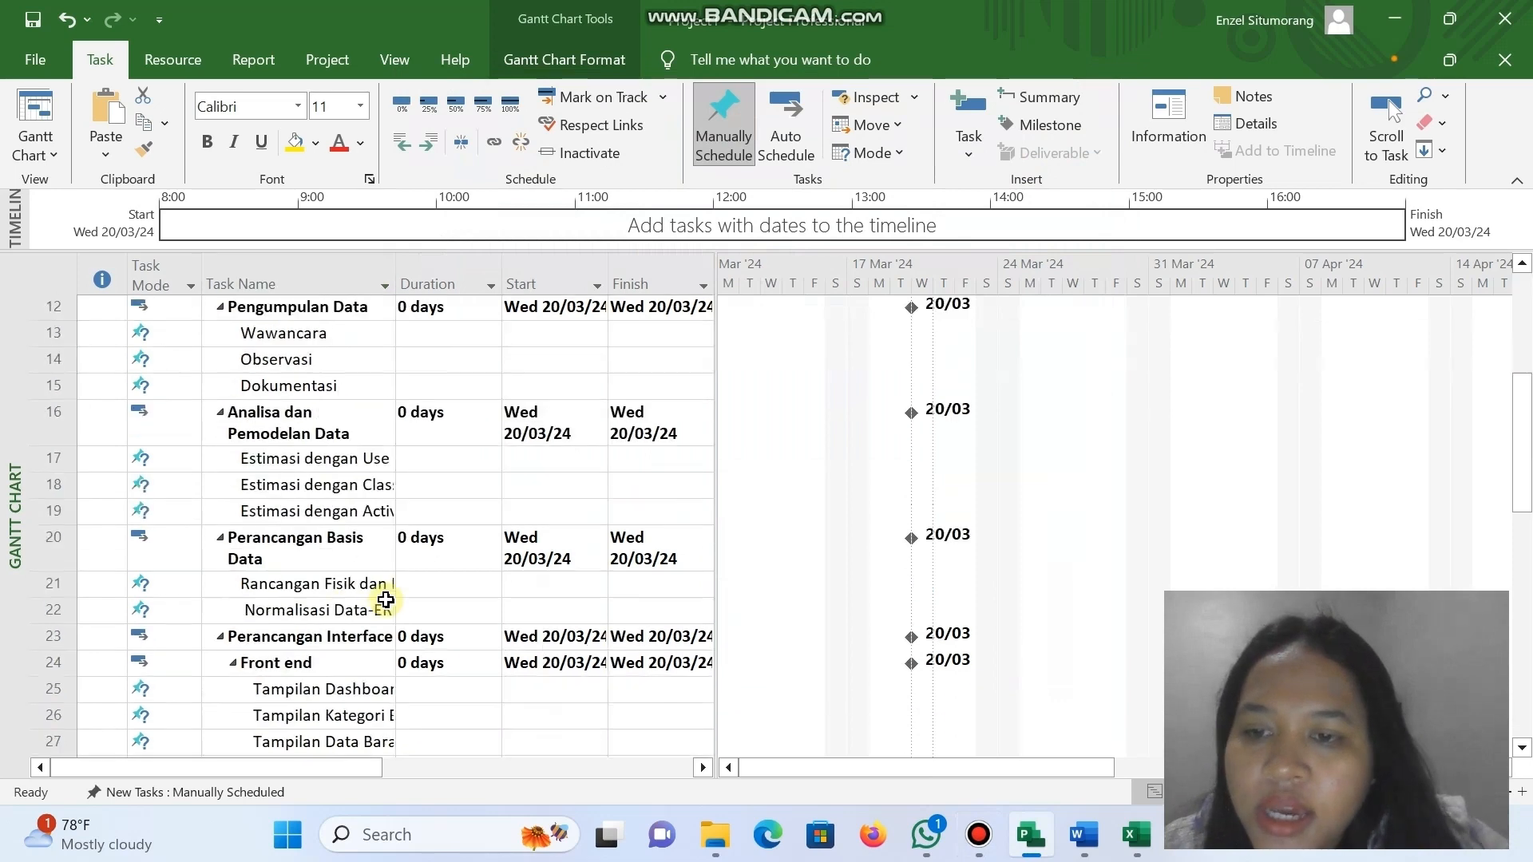
scroll(386, 600, "up", 15)
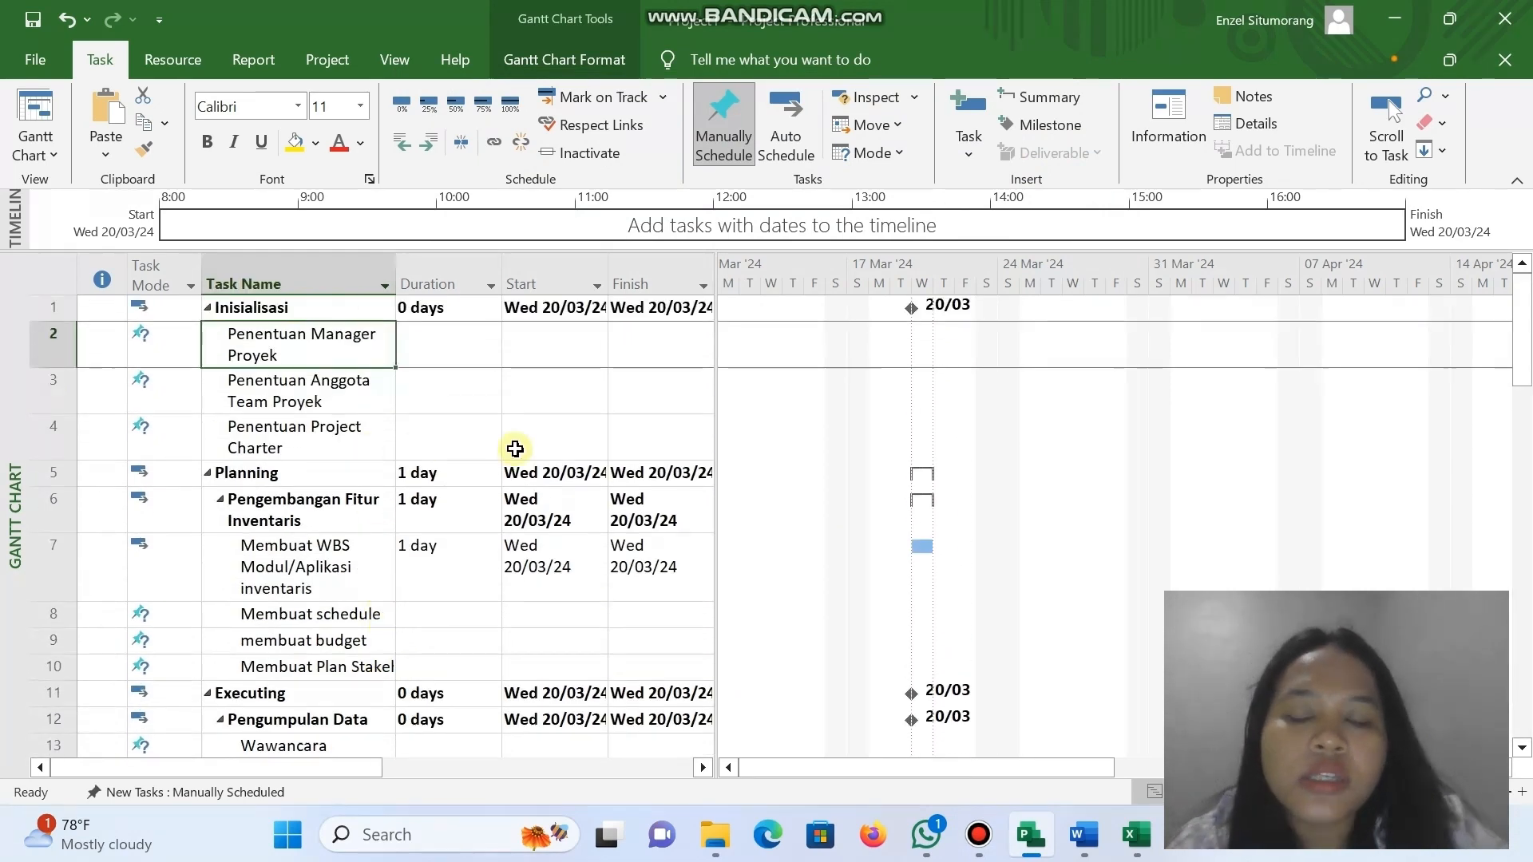
Consult the TIME worksheet in Excel and set the durations of tasks 2 and 3 to 1 day and task 4 to 4 days.
left_click(426, 338)
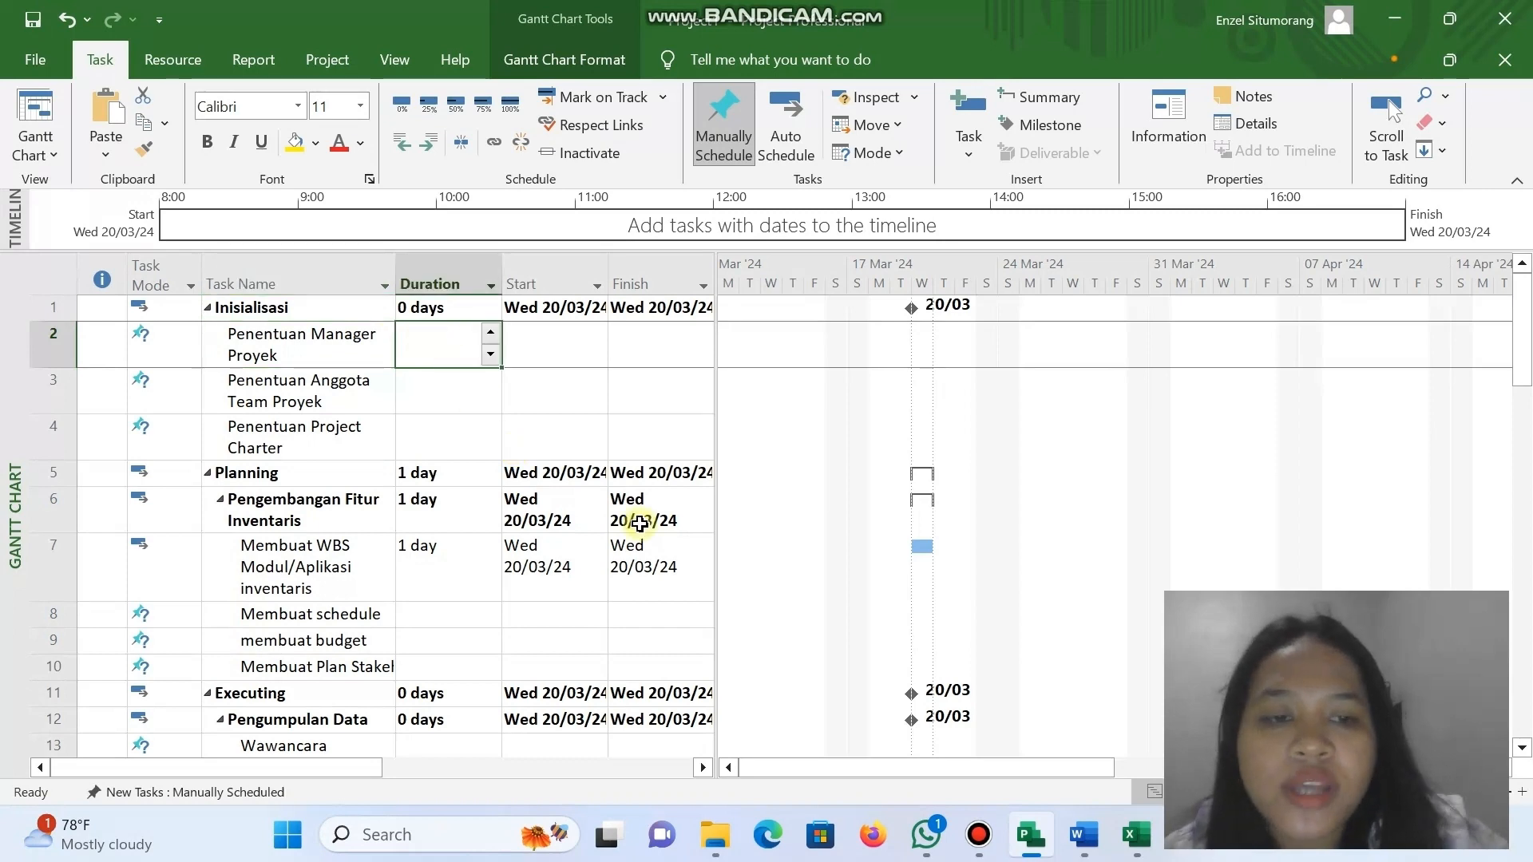
left_click(1137, 834)
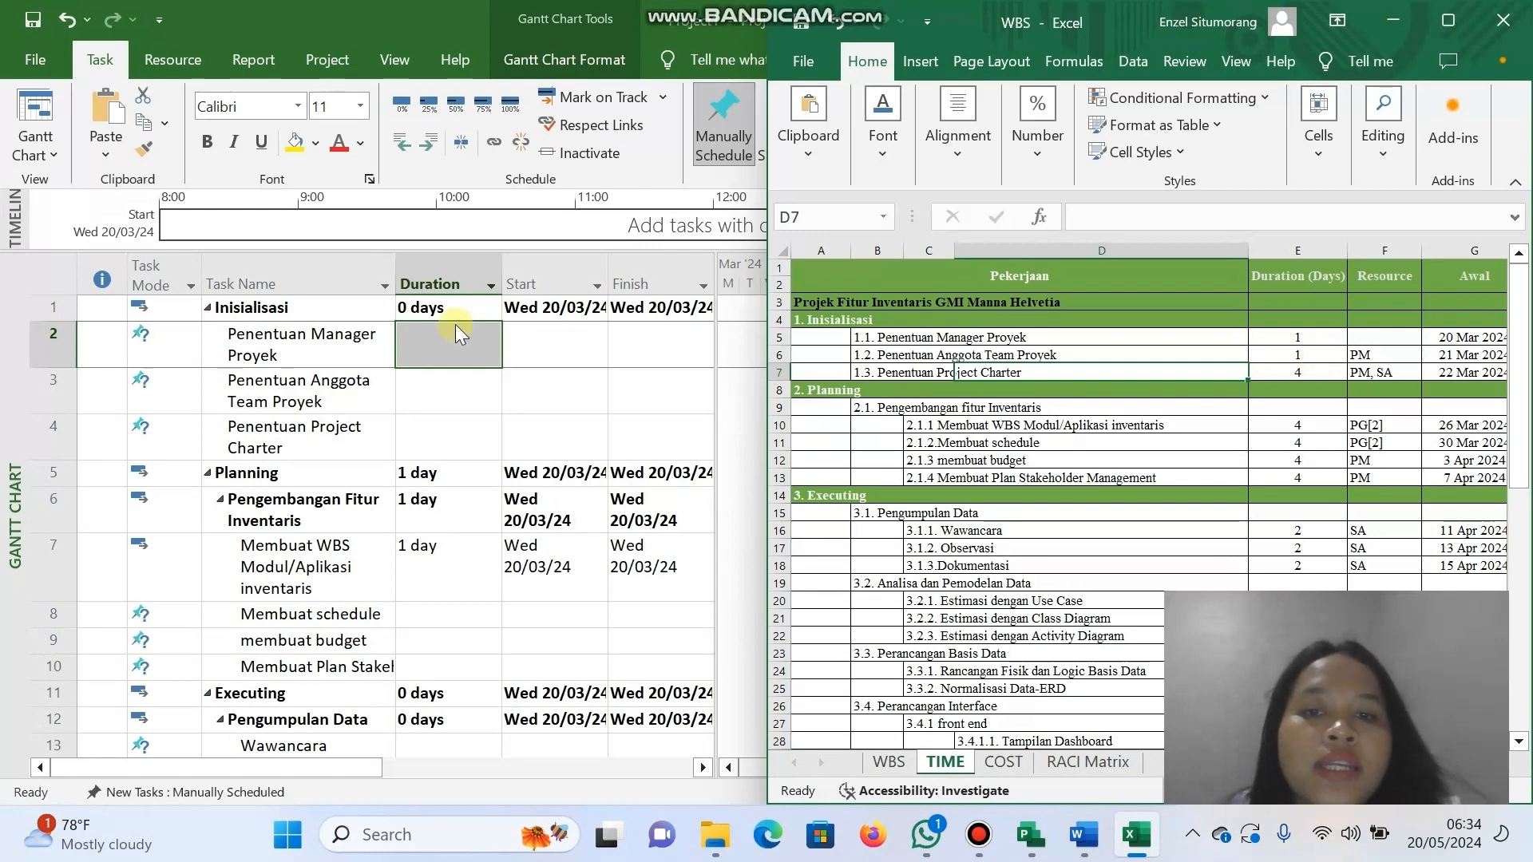
left_click(429, 337)
type("1")
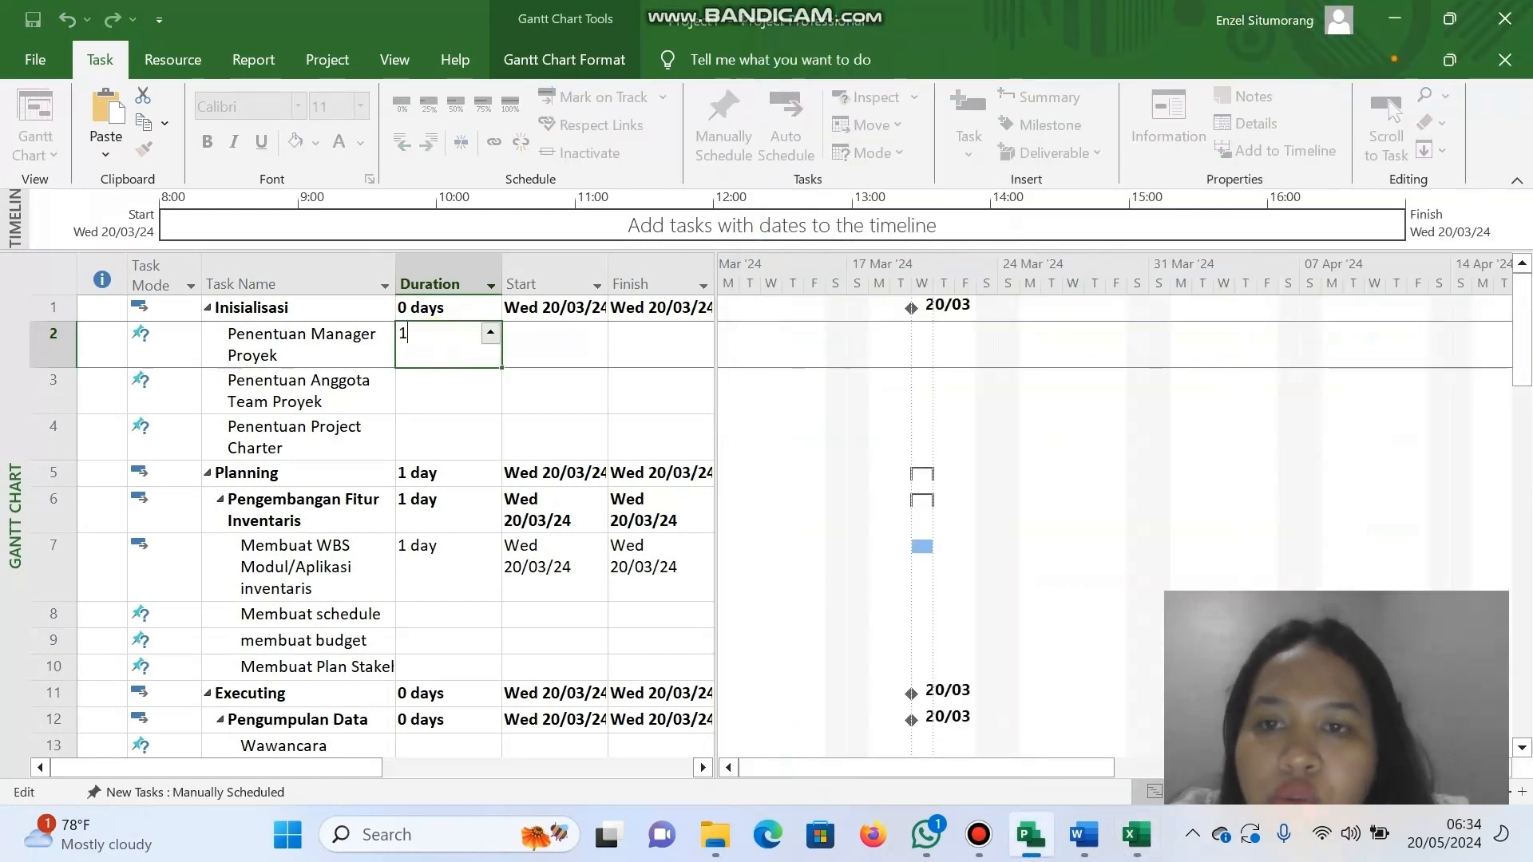
left_click(432, 391)
type("1")
left_click(413, 447)
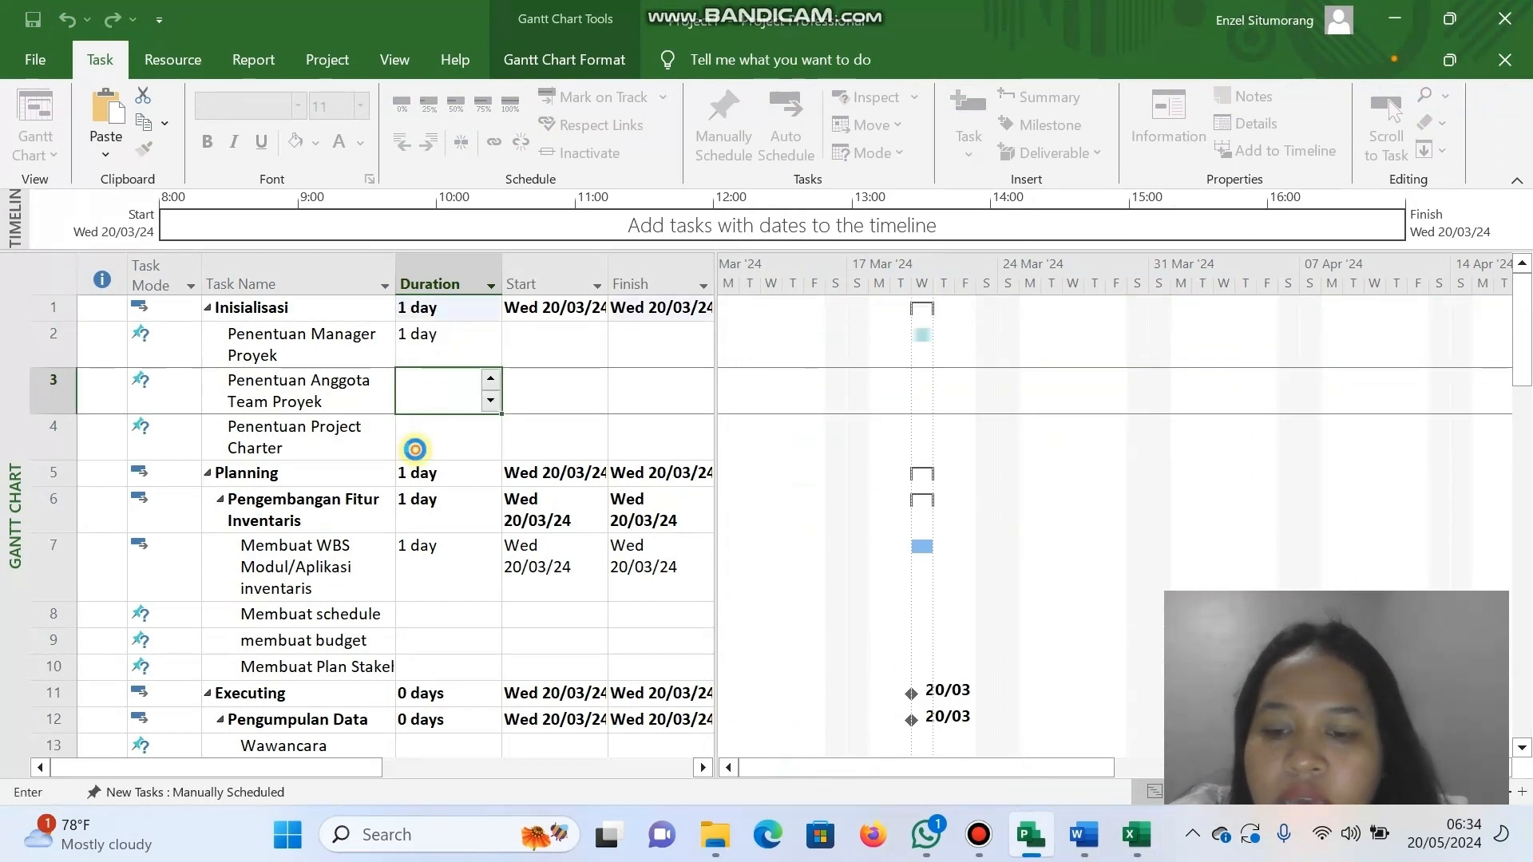
type("4")
Set the durations of Membuat WBS Modul/Aplikasi inventaris and Membuat schedule to 4 days each.
left_click(452, 569)
type("4")
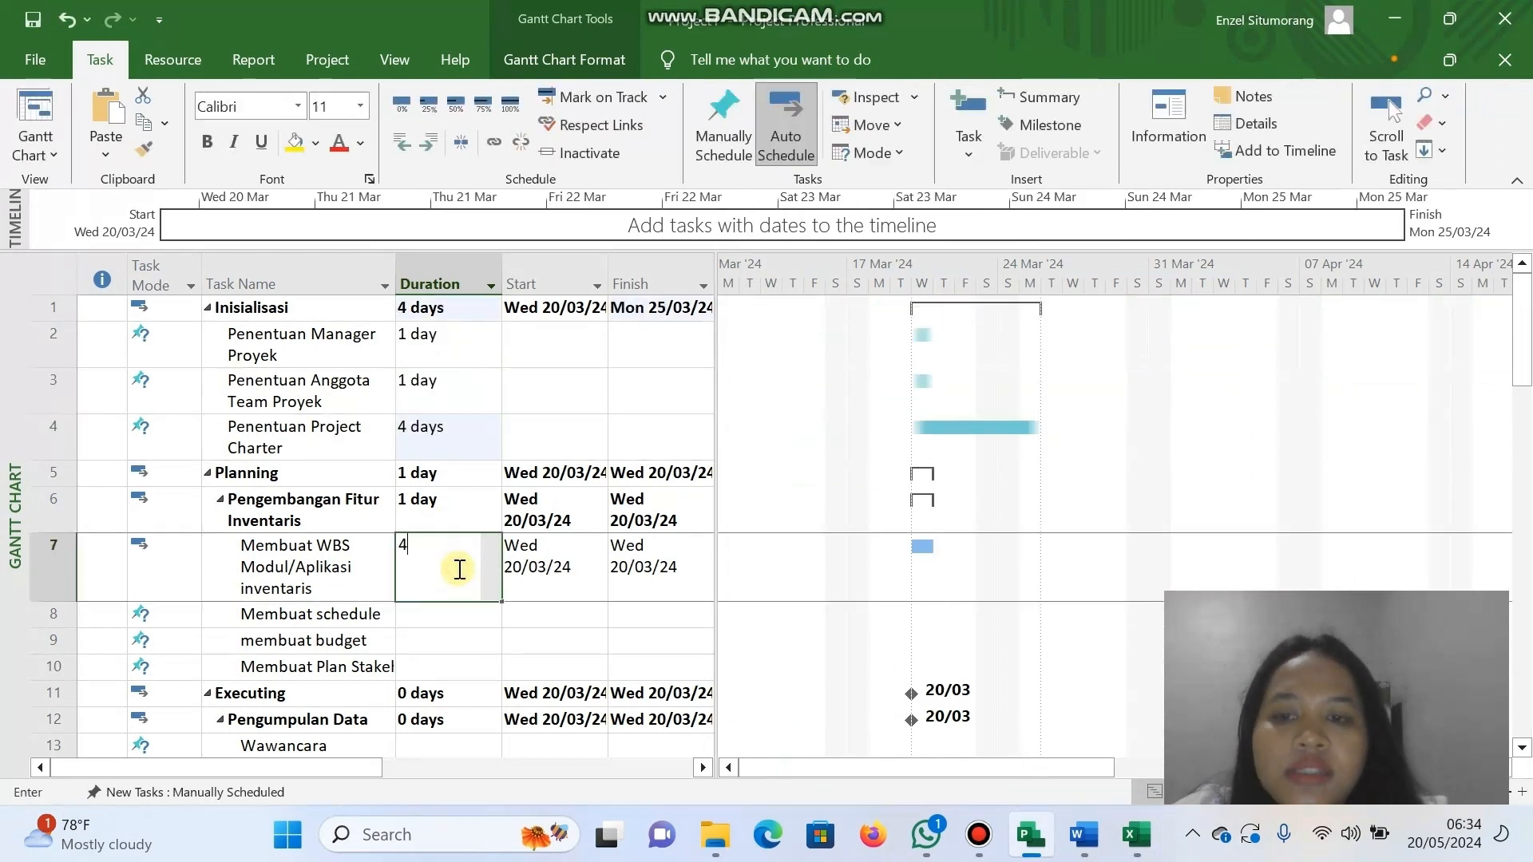
left_click(443, 617)
type("4 days")
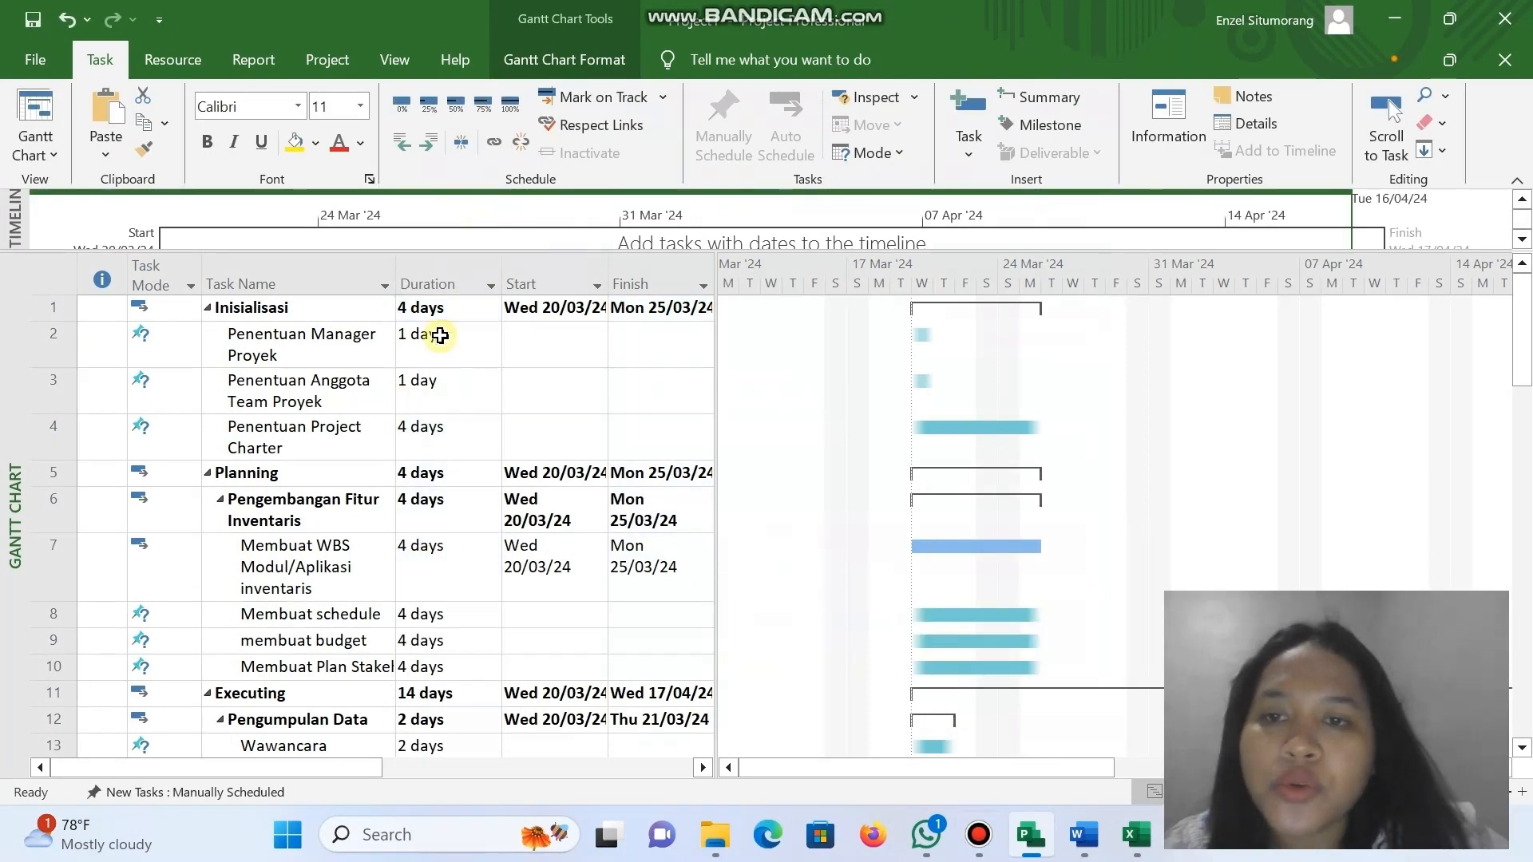
Review the durations of all tasks and select the Predecessors column.
scroll(441, 336, "down", 15)
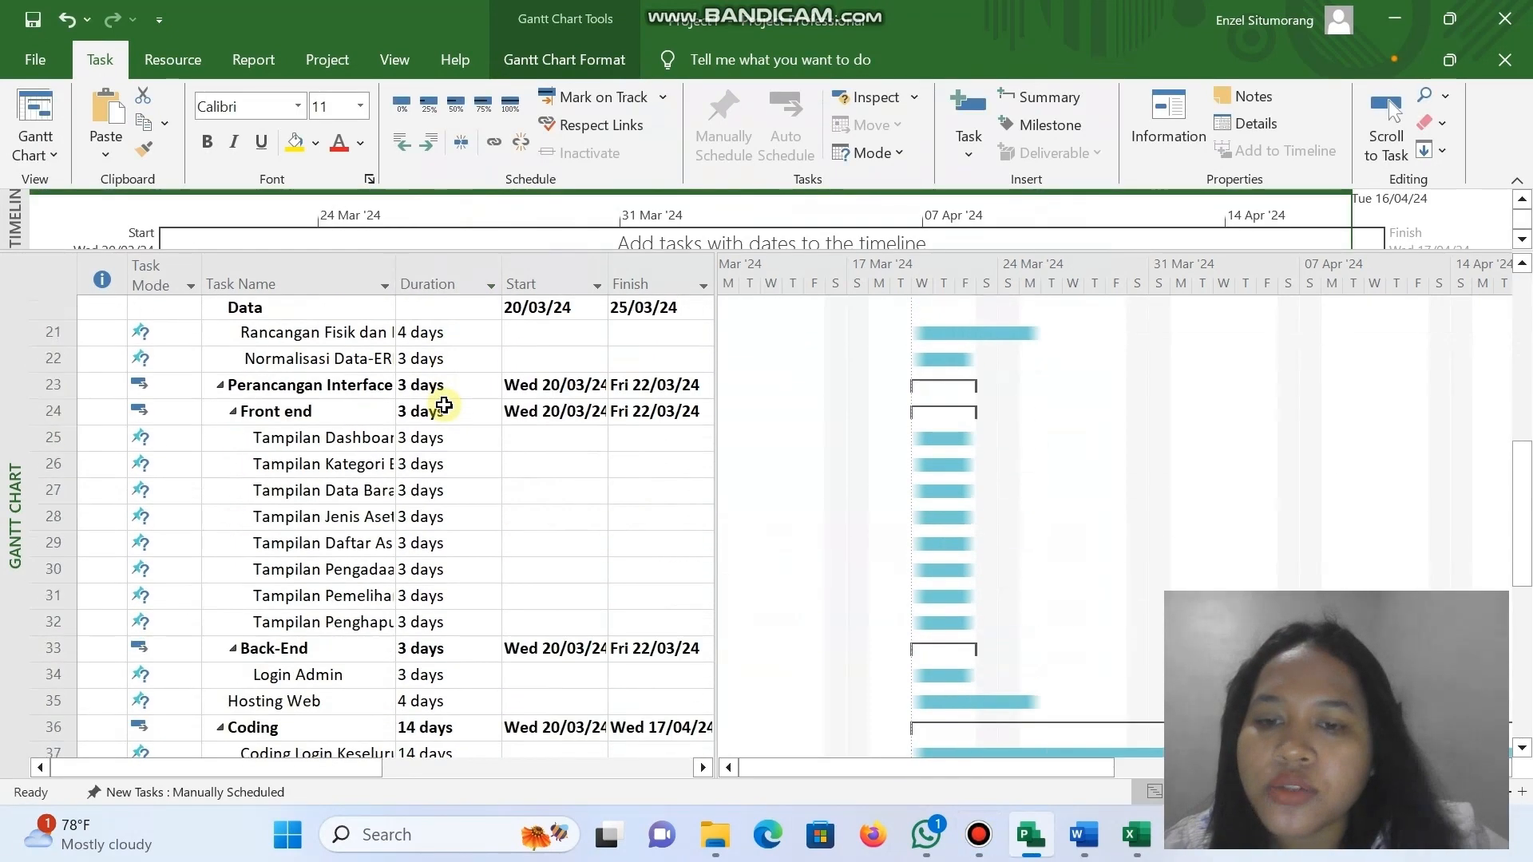
left_click(445, 281)
scroll(441, 407, "up", 12)
scroll(444, 408, "up", 5)
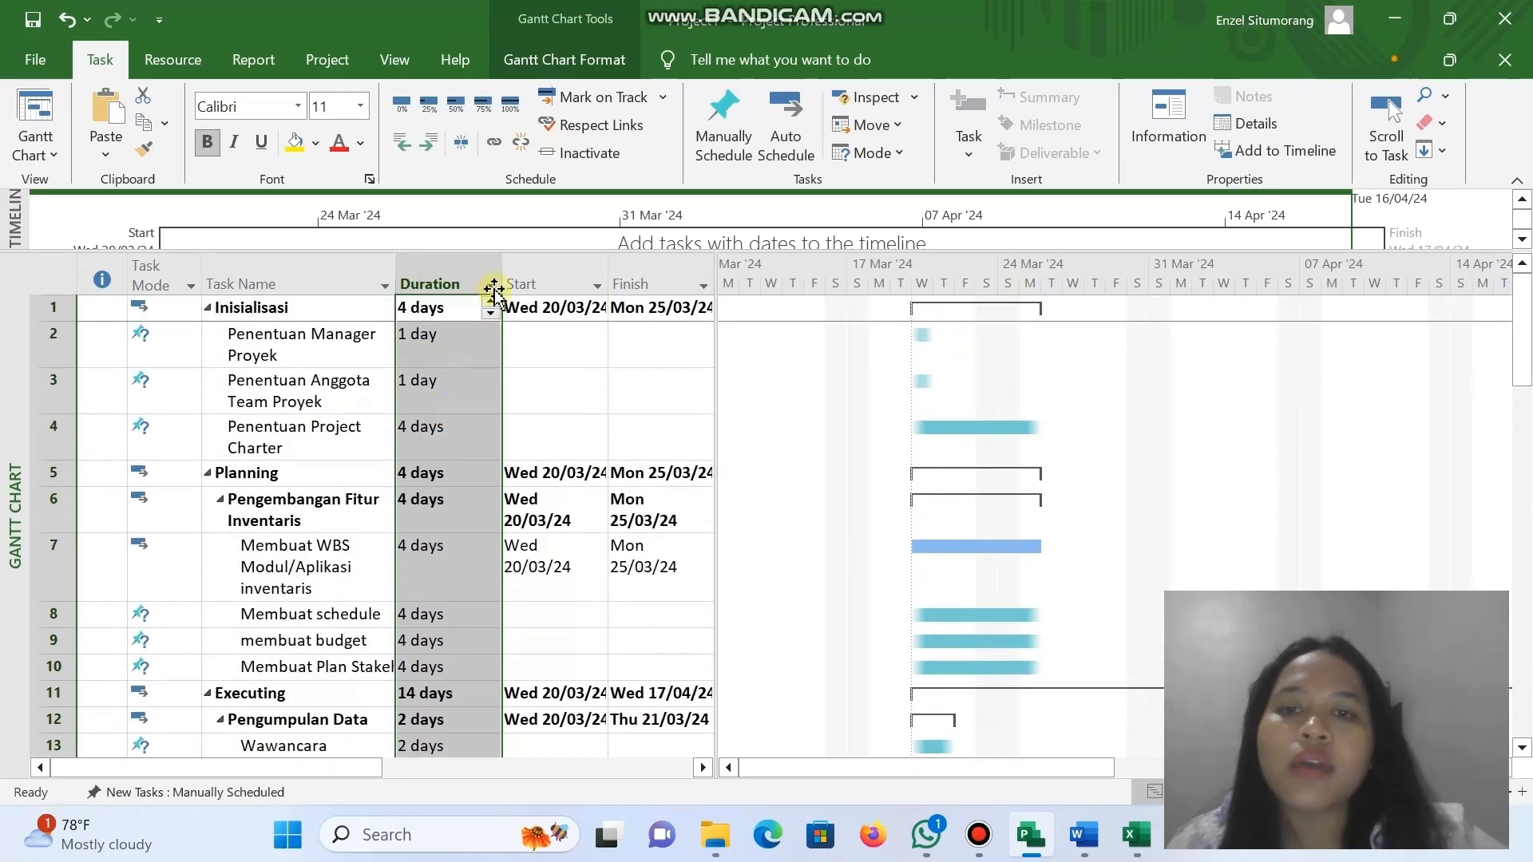
scroll(605, 370, "right", 5)
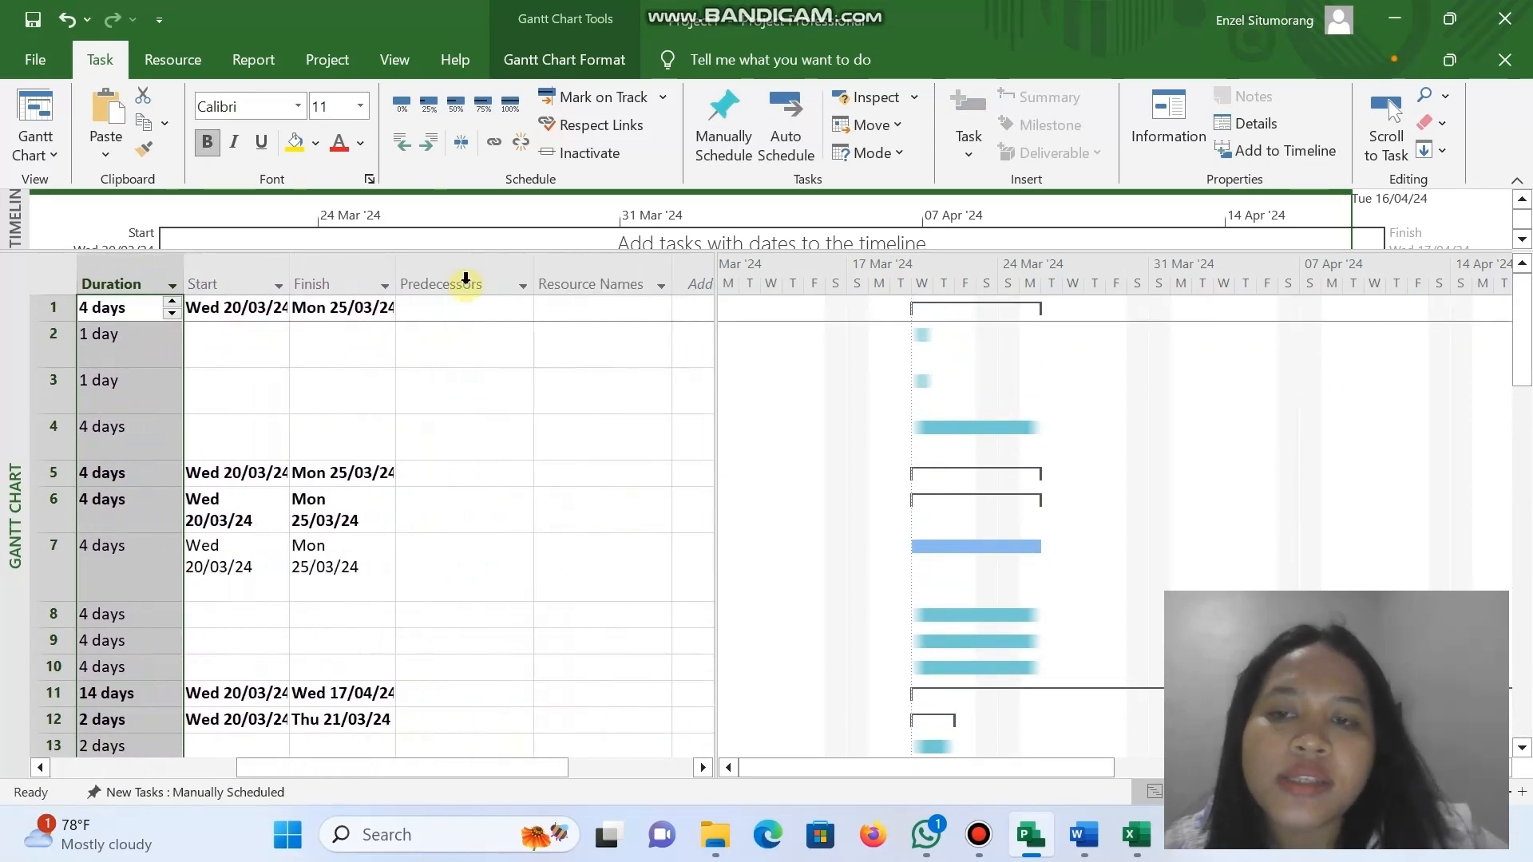
left_click(465, 281)
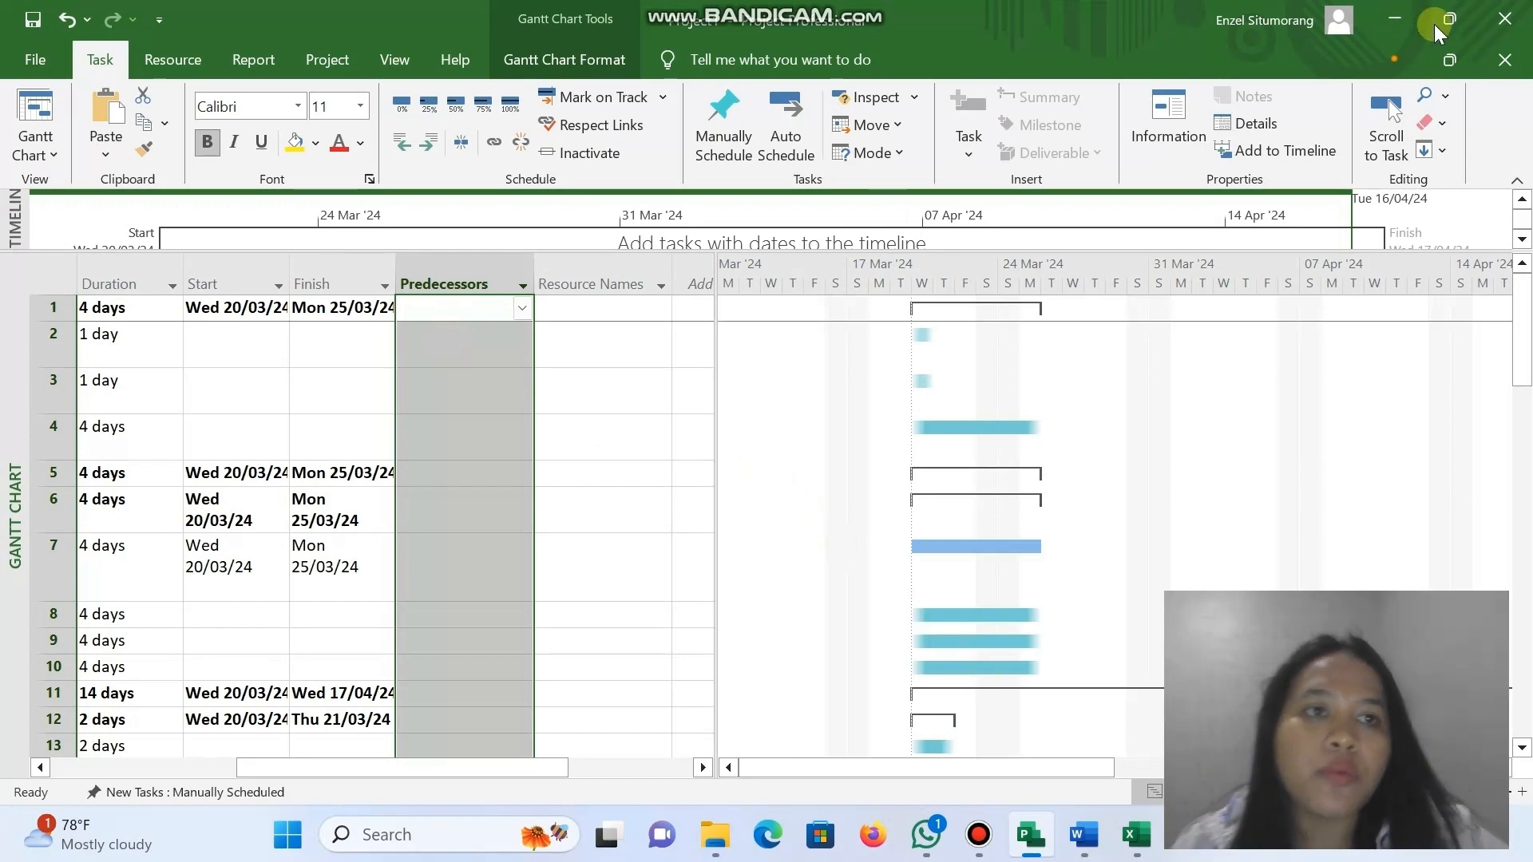
Place Project beside Excel again, check the Awal and Akhir dates in the TIME worksheet, and return to the task names.
mouse_move(1435, 24)
left_click(1297, 73)
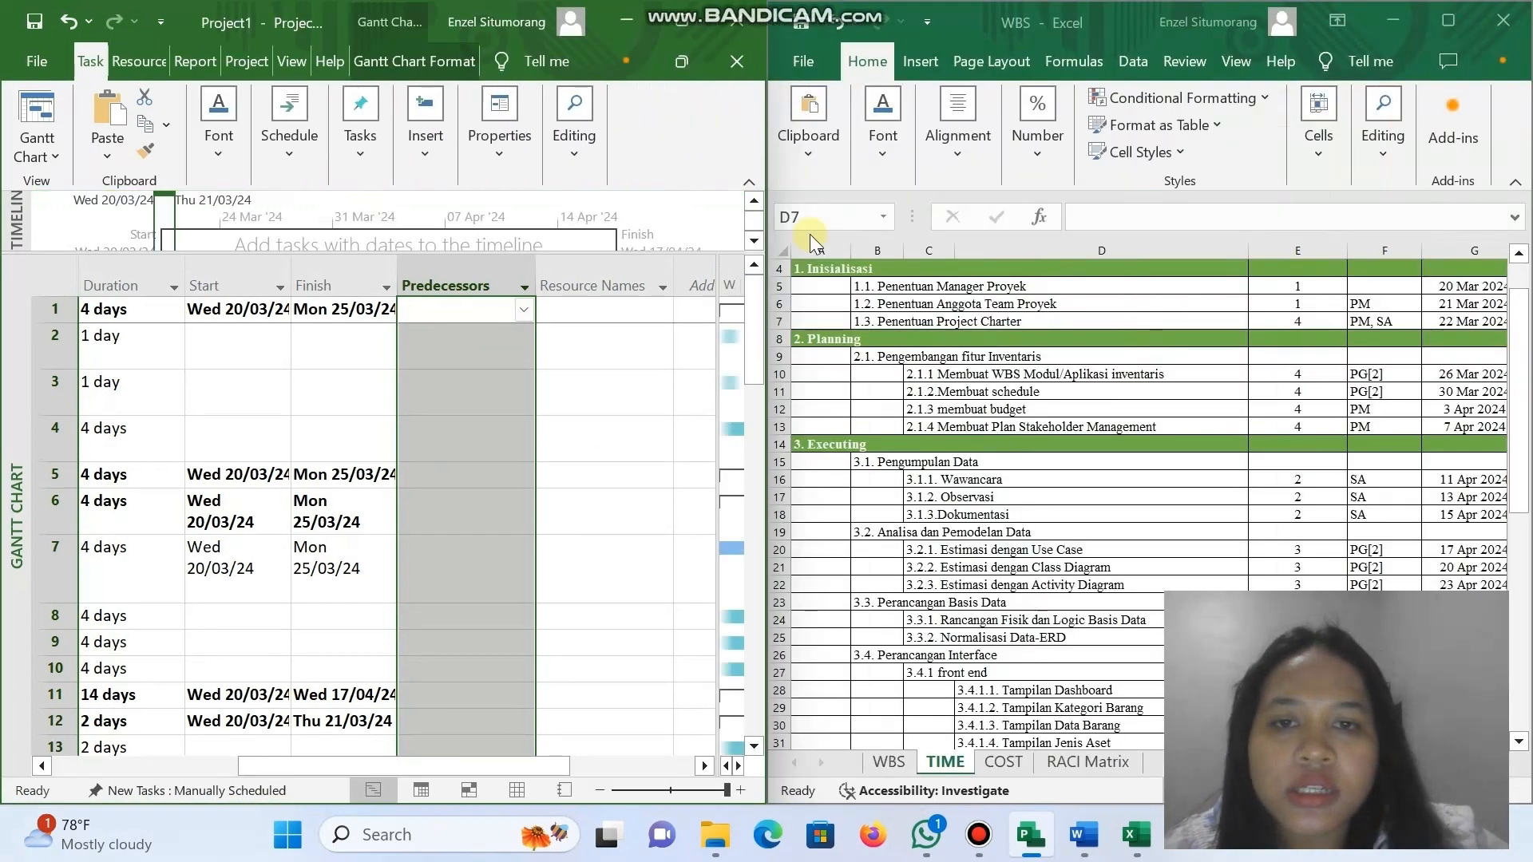
scroll(1118, 479, "up", 1)
scroll(915, 731, "right", 3)
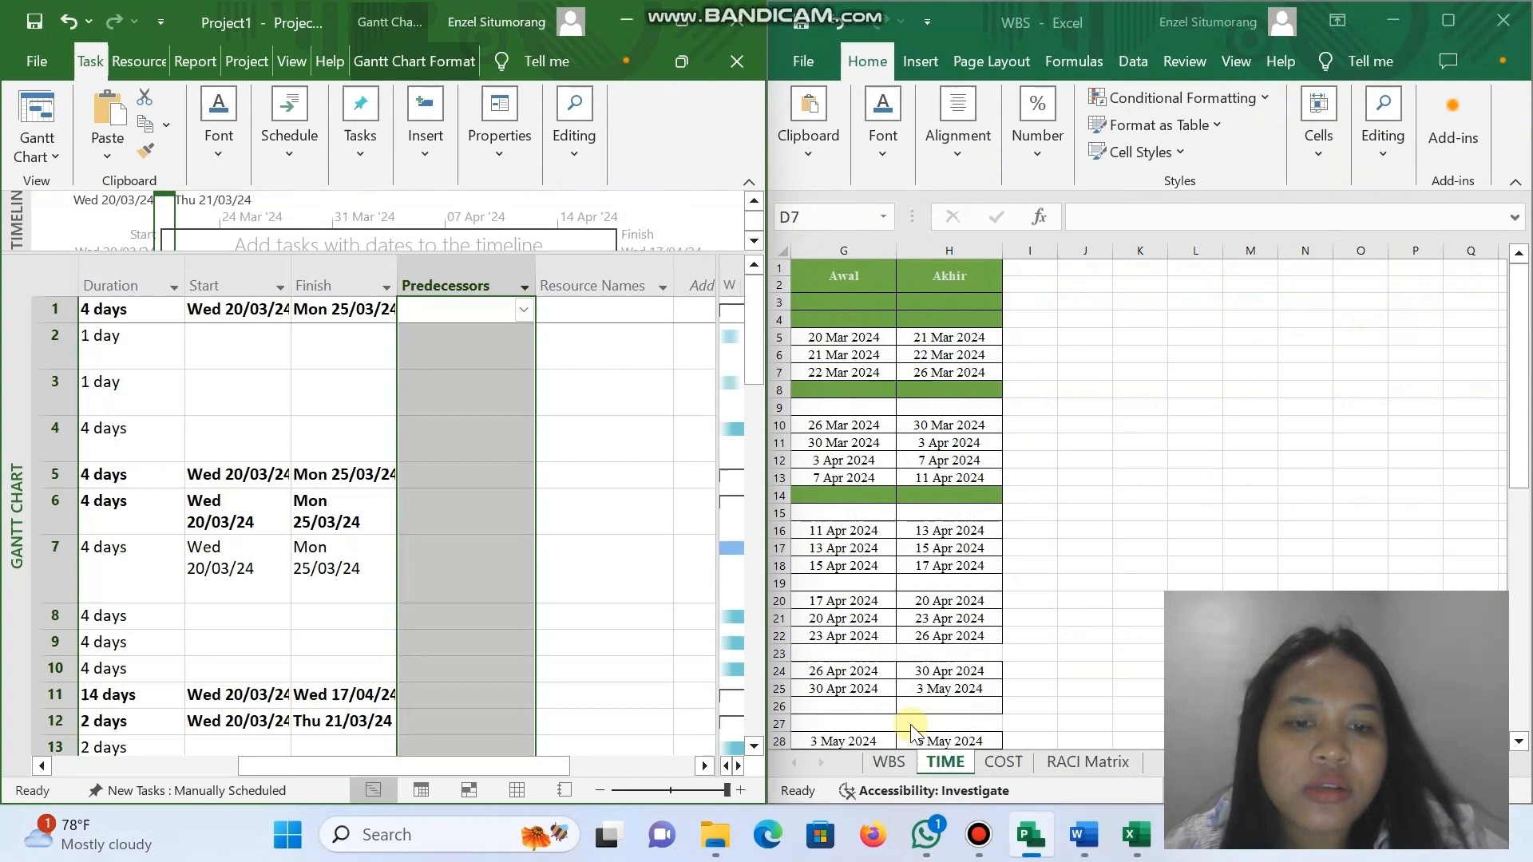
left_click(878, 784)
scroll(1014, 511, "left", 3)
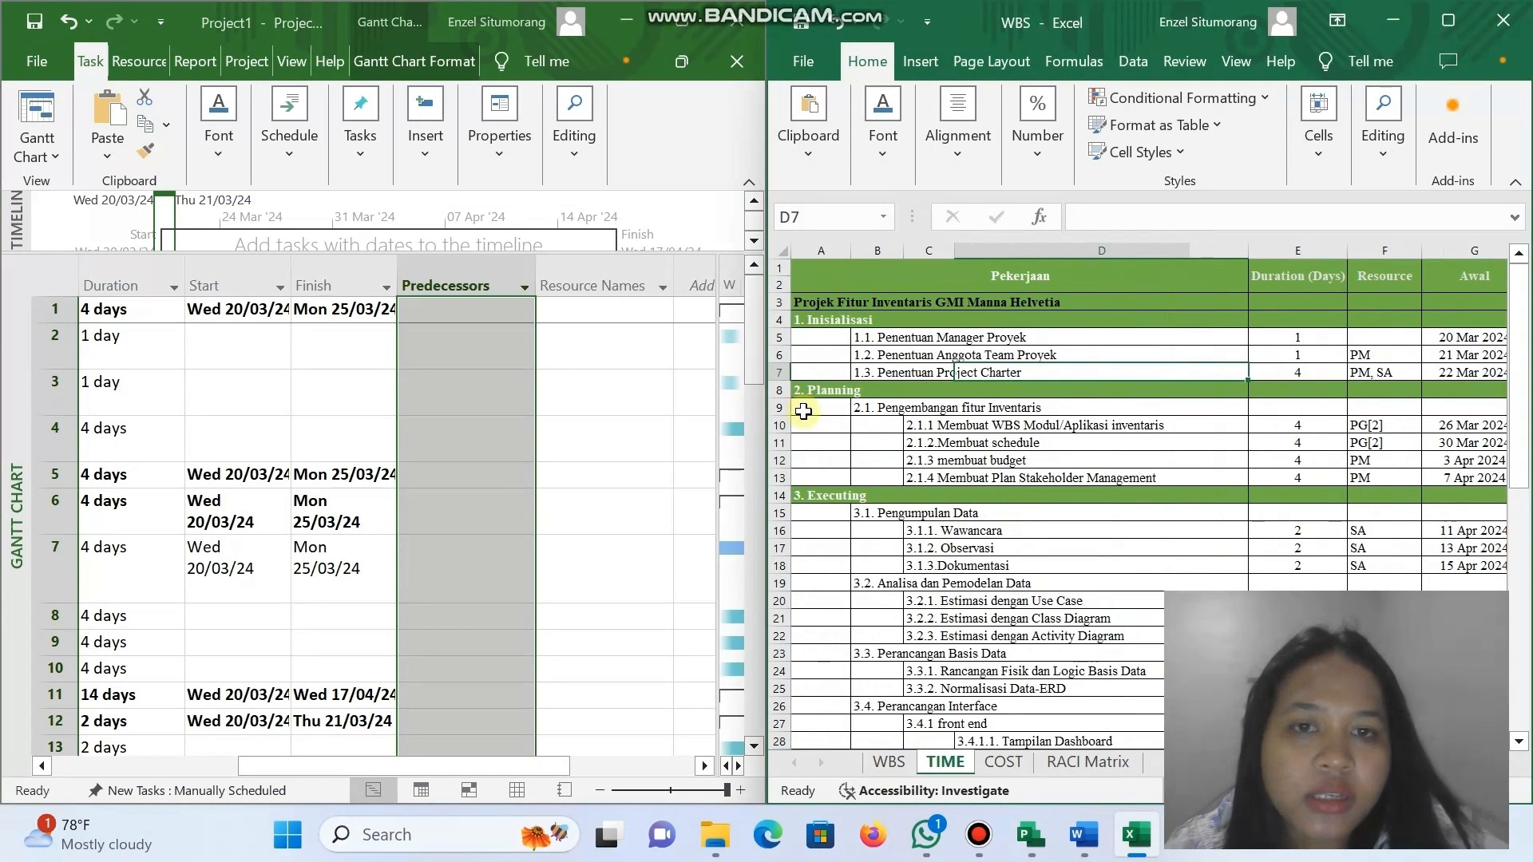
scroll(309, 479, "left", 3)
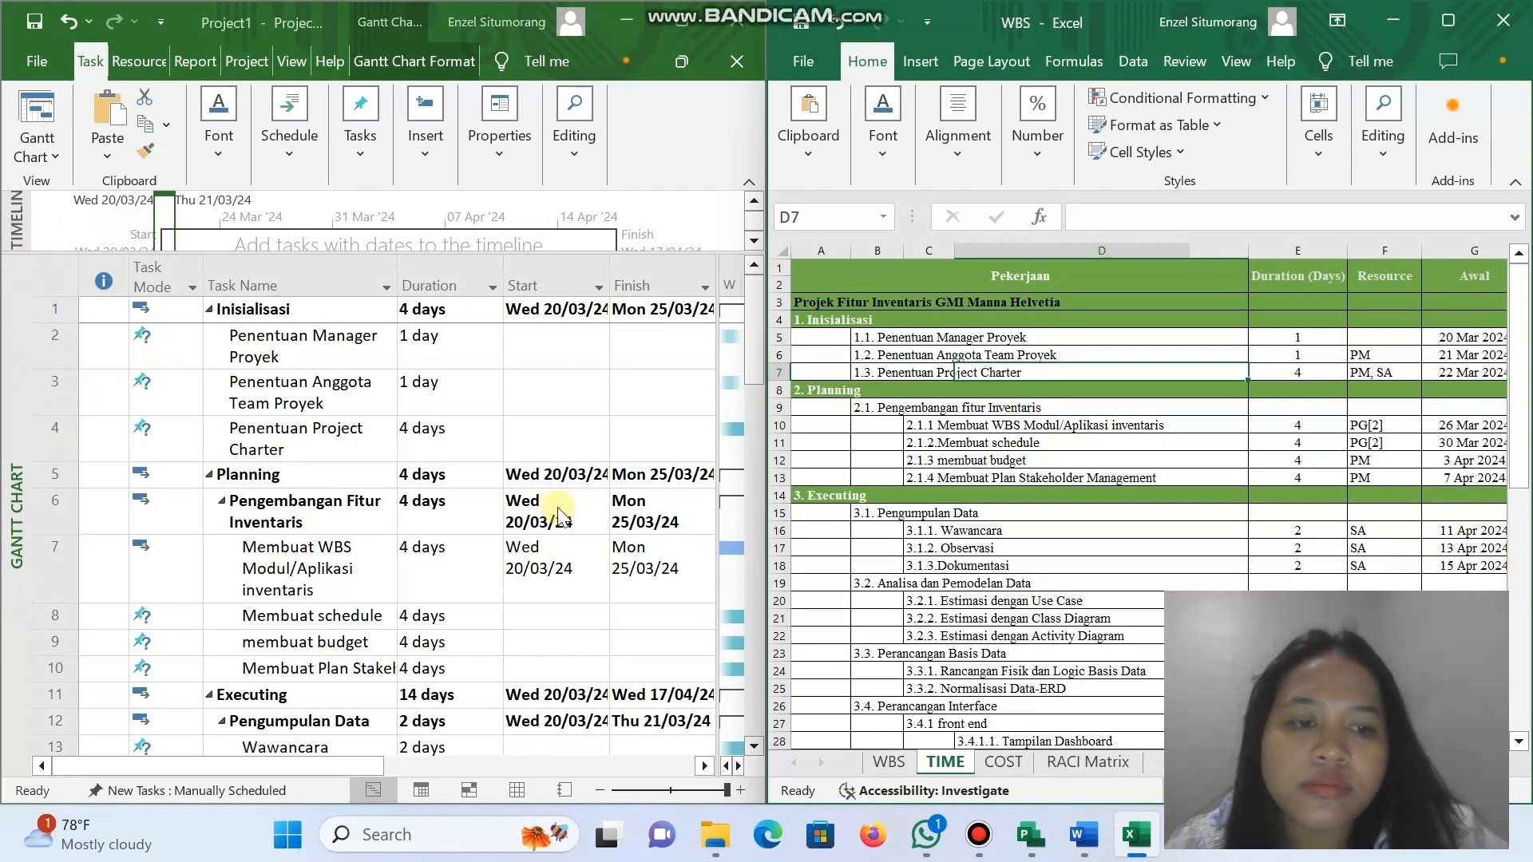
Set task 2 as the predecessor of Penentuan Anggota Team Proyek.
scroll(599, 385, "right", 5)
scroll(599, 385, "left", 3)
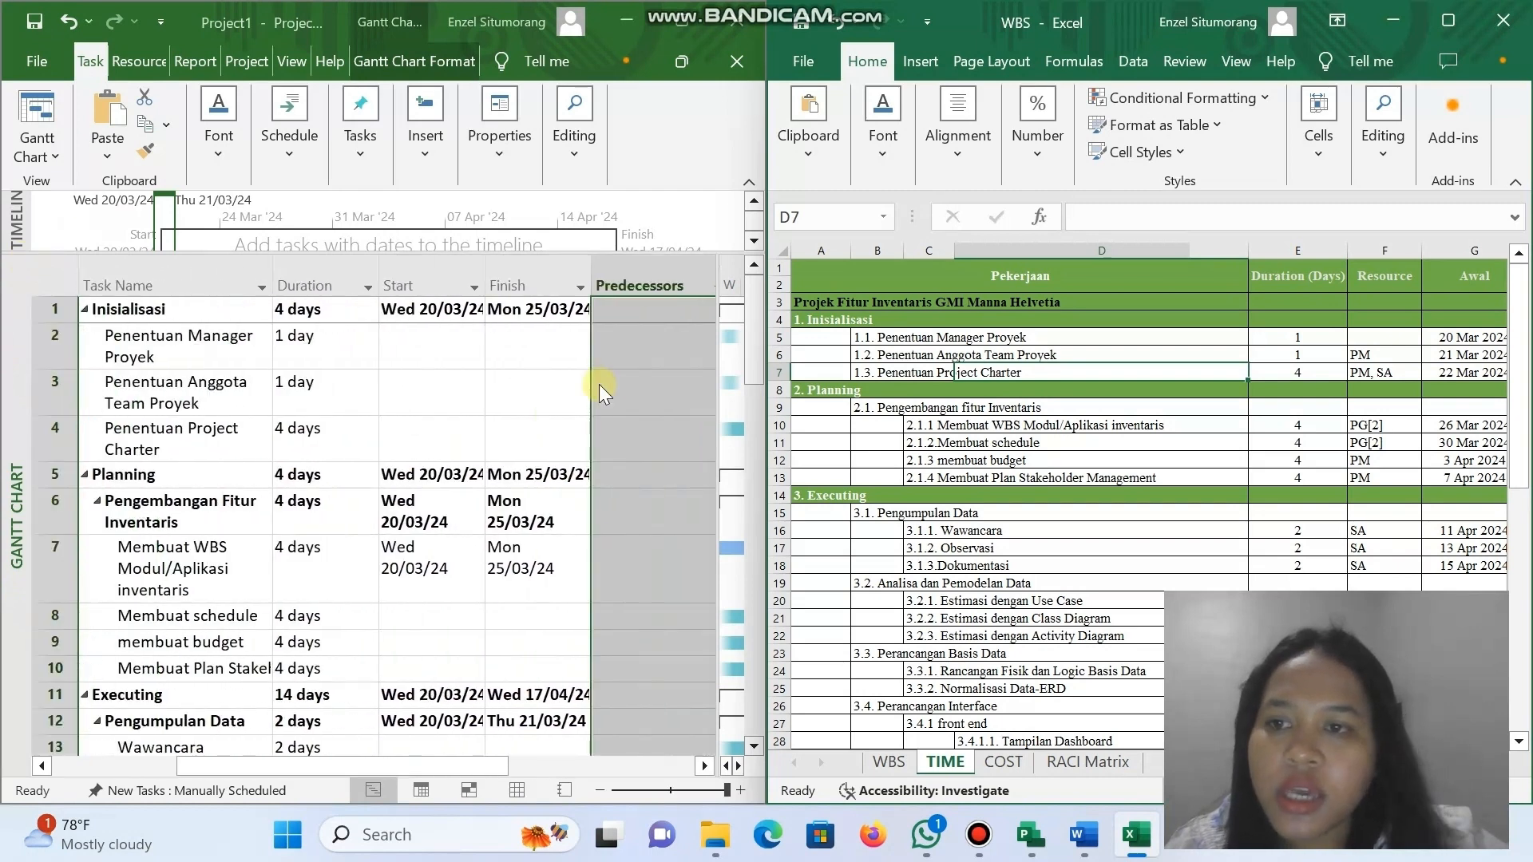
left_click(653, 385)
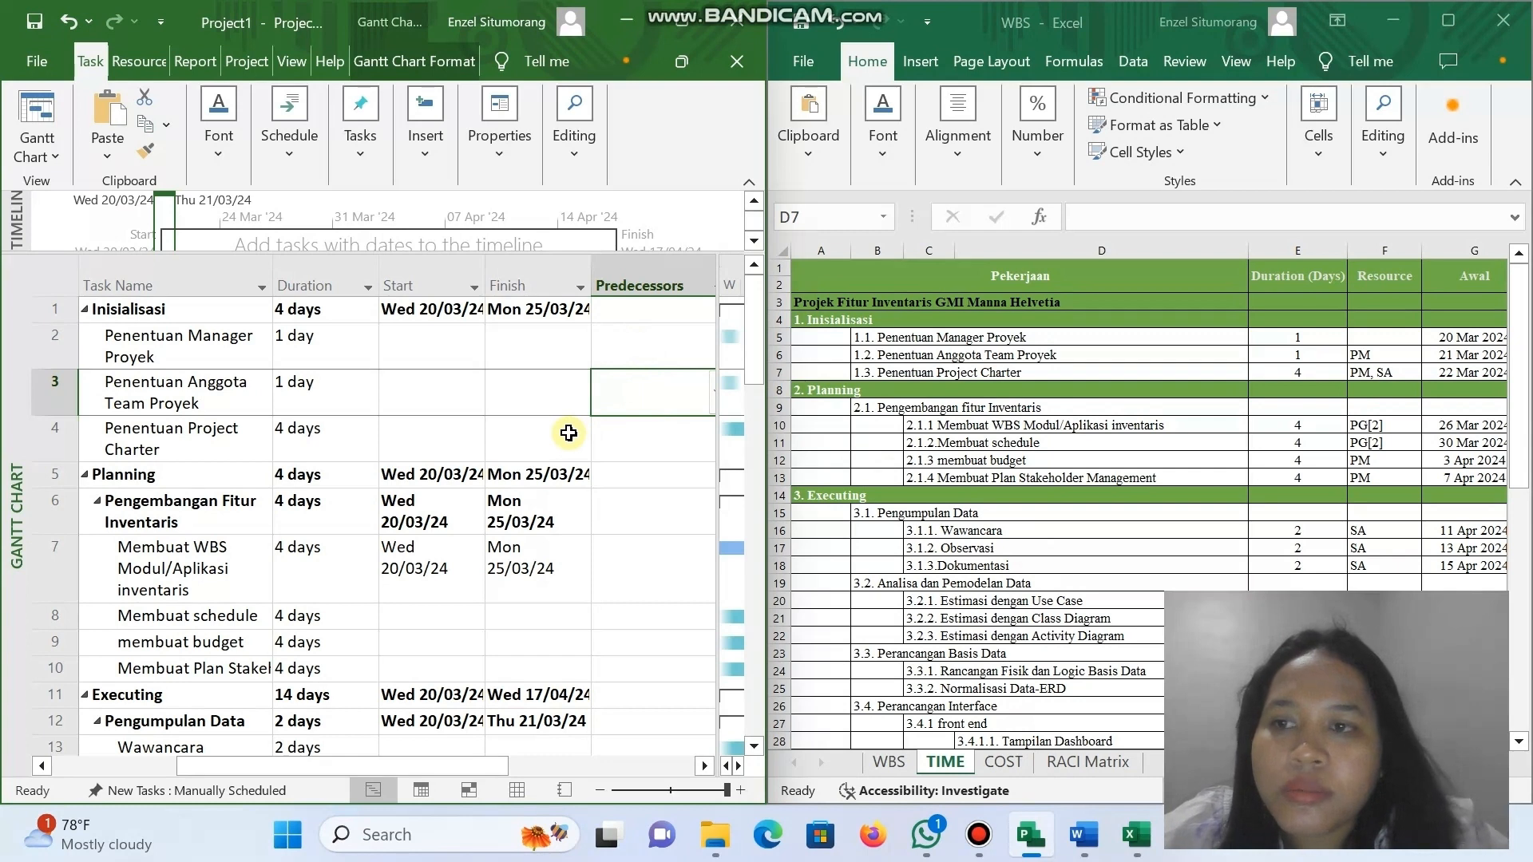
type("2")
scroll(355, 425, "left", 3)
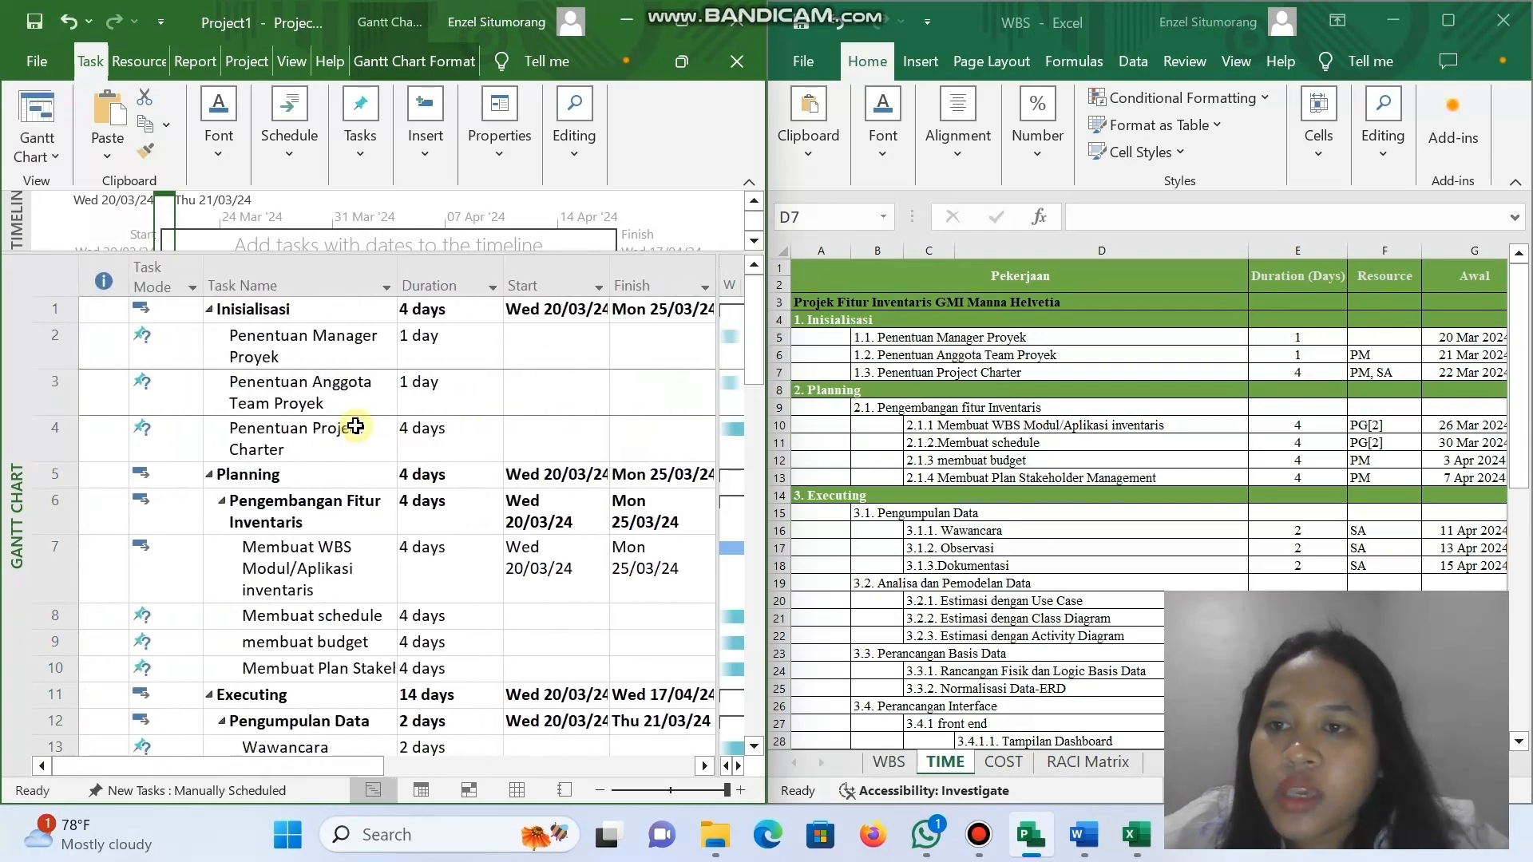
scroll(495, 435, "right", 3)
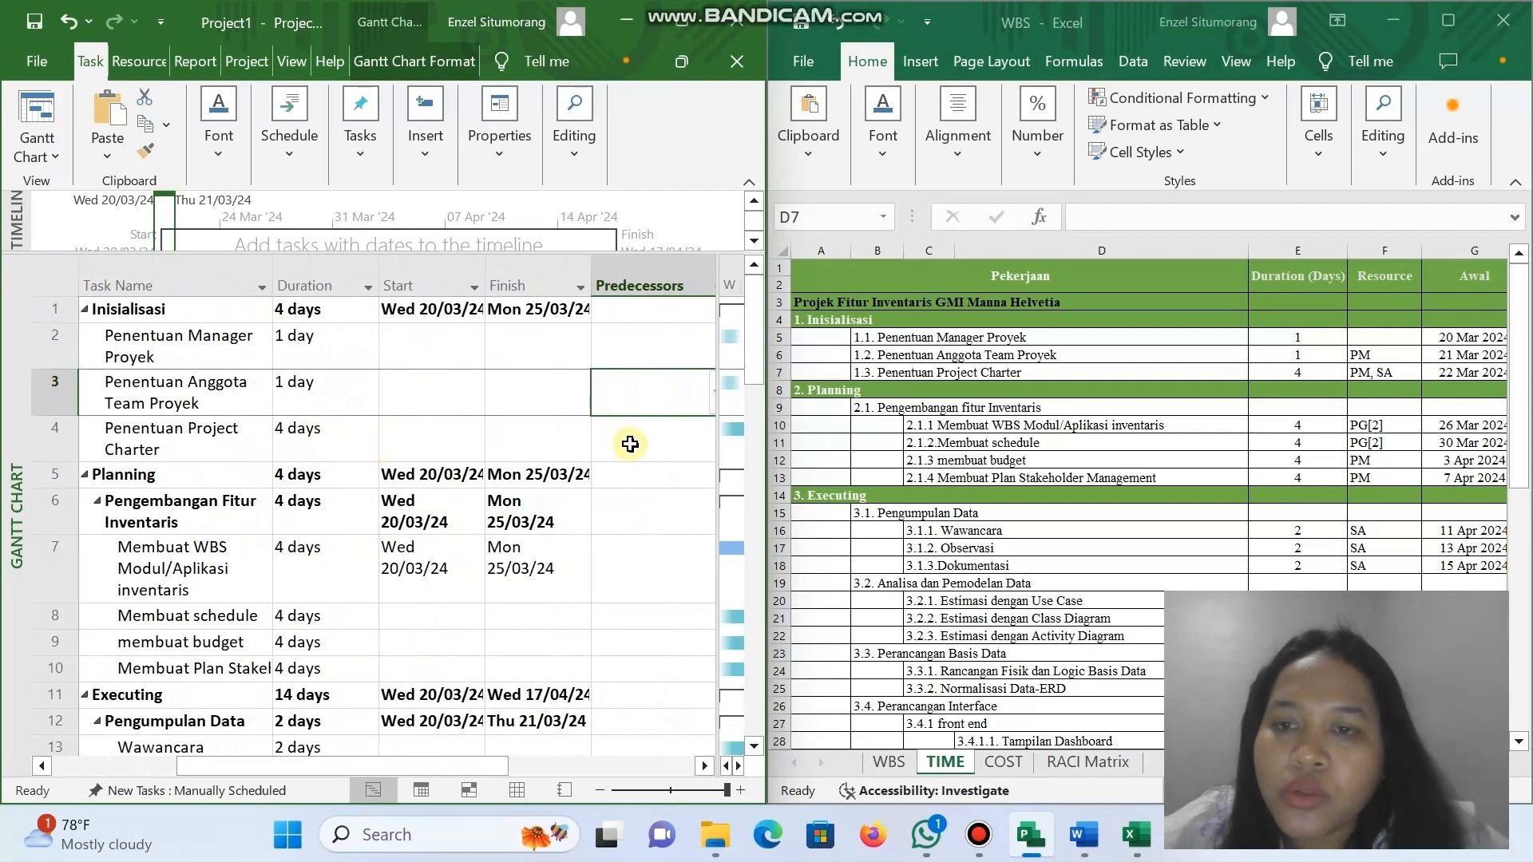
type("2")
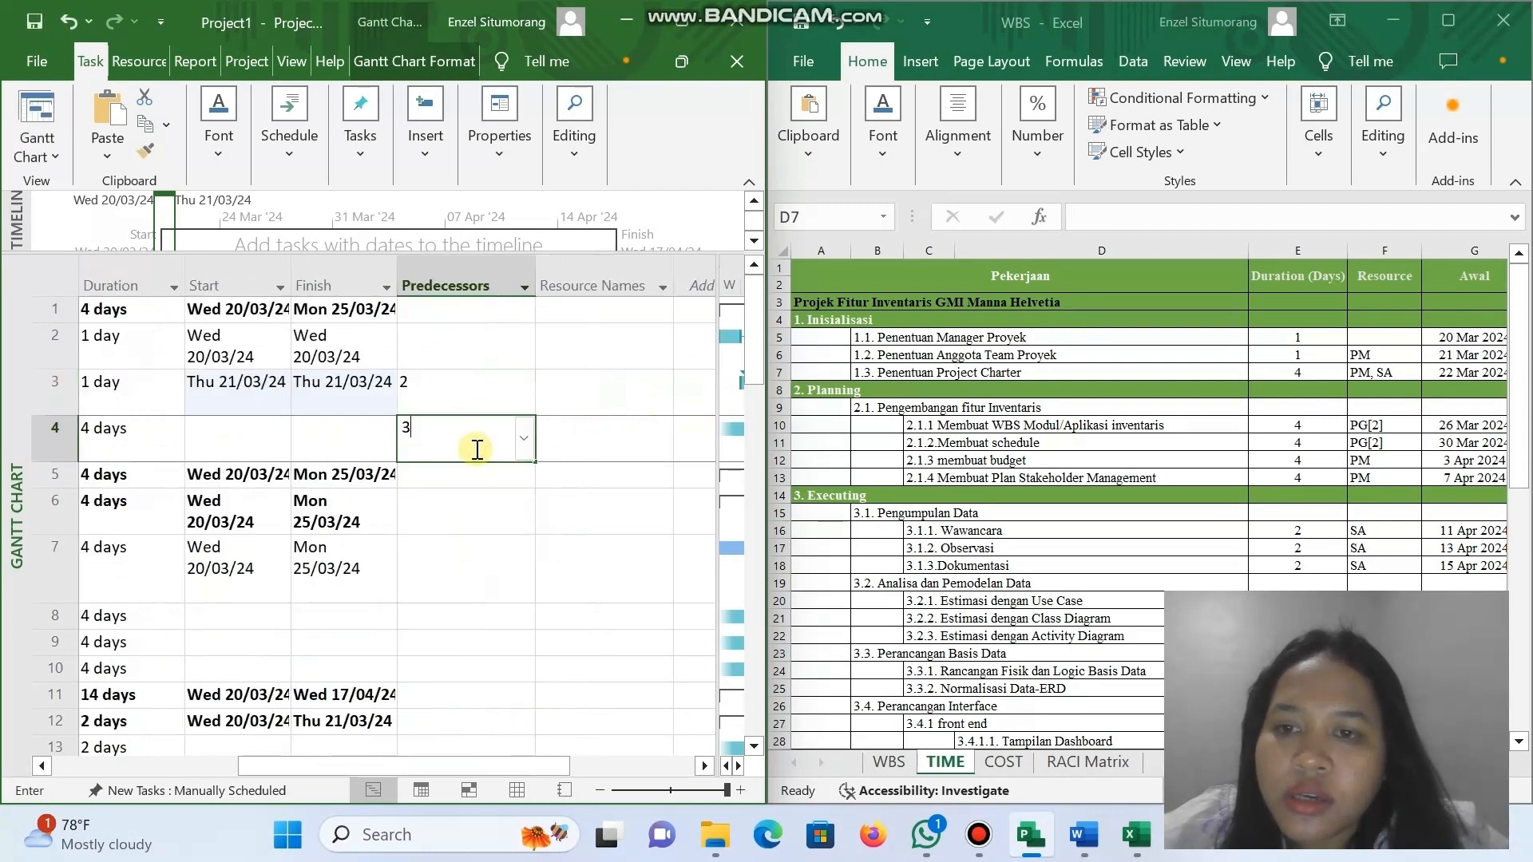
Maximize the Project window and enter task 3 as the predecessor of Penentuan Project Charter.
key("Escape")
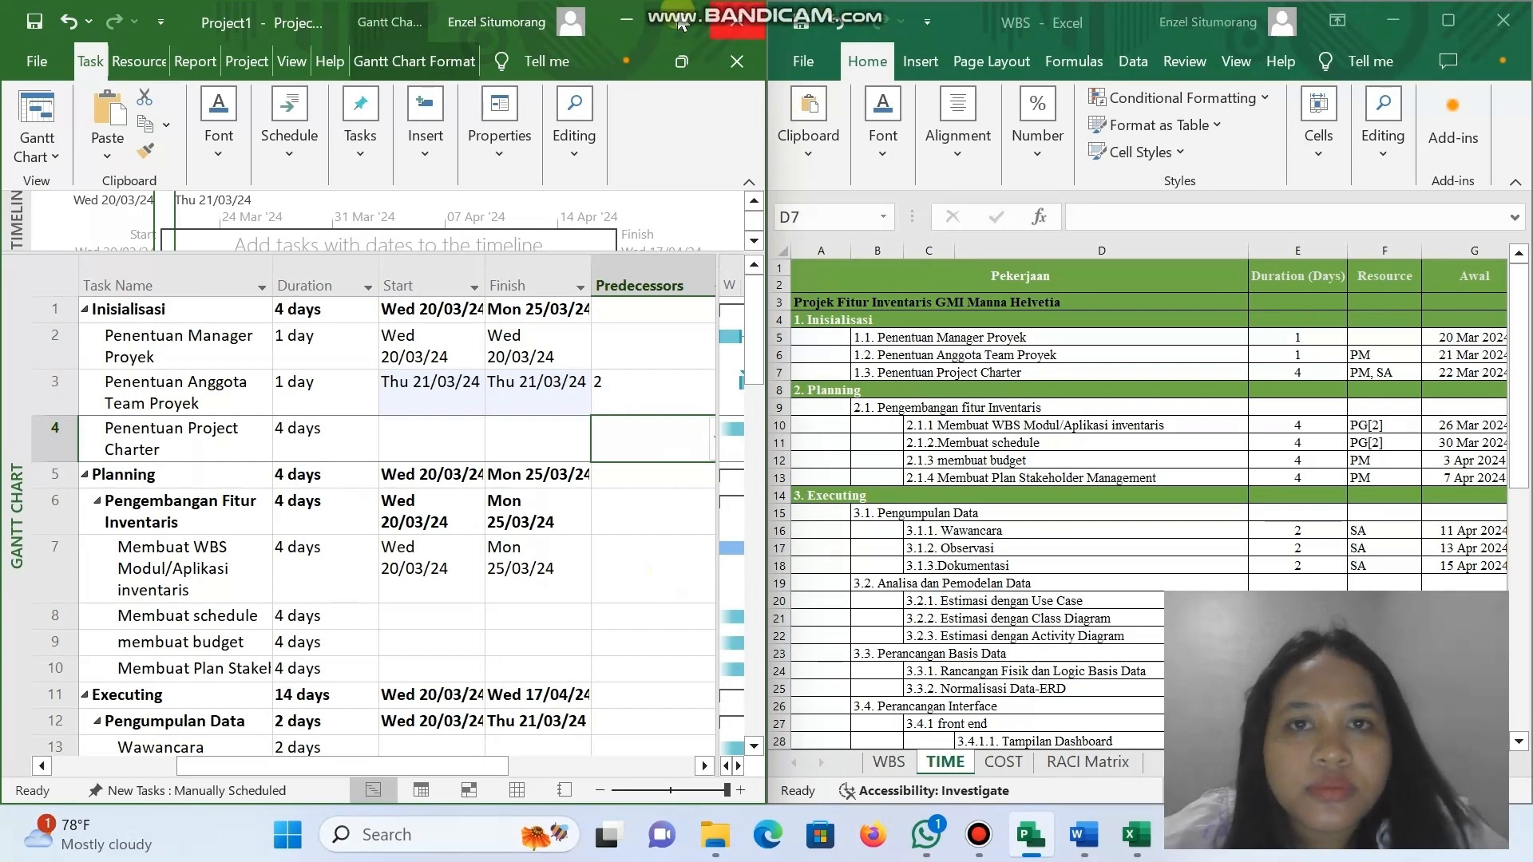
left_click(682, 22)
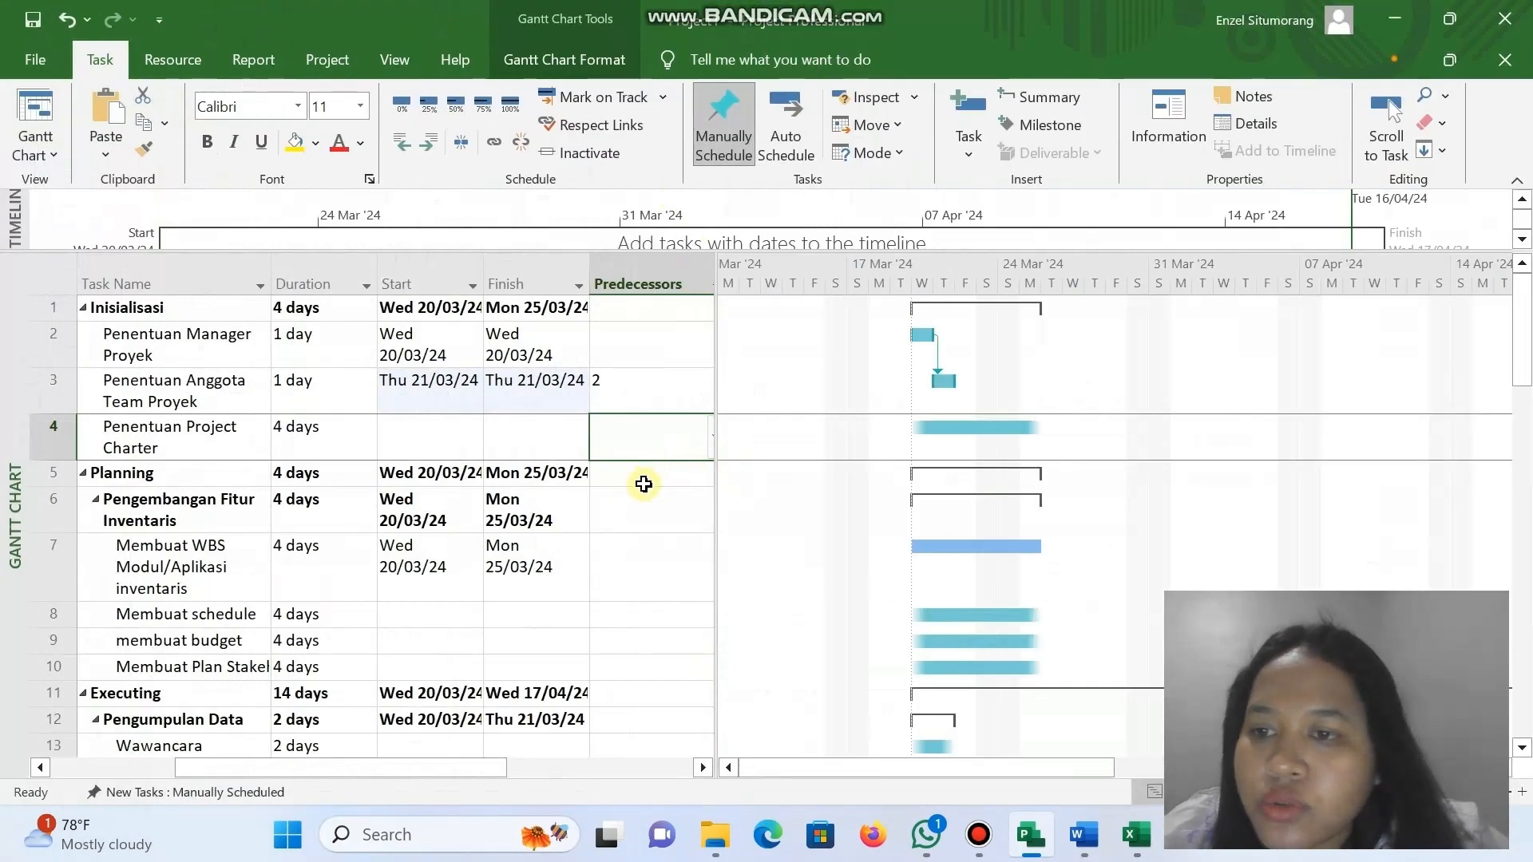
left_click(630, 572)
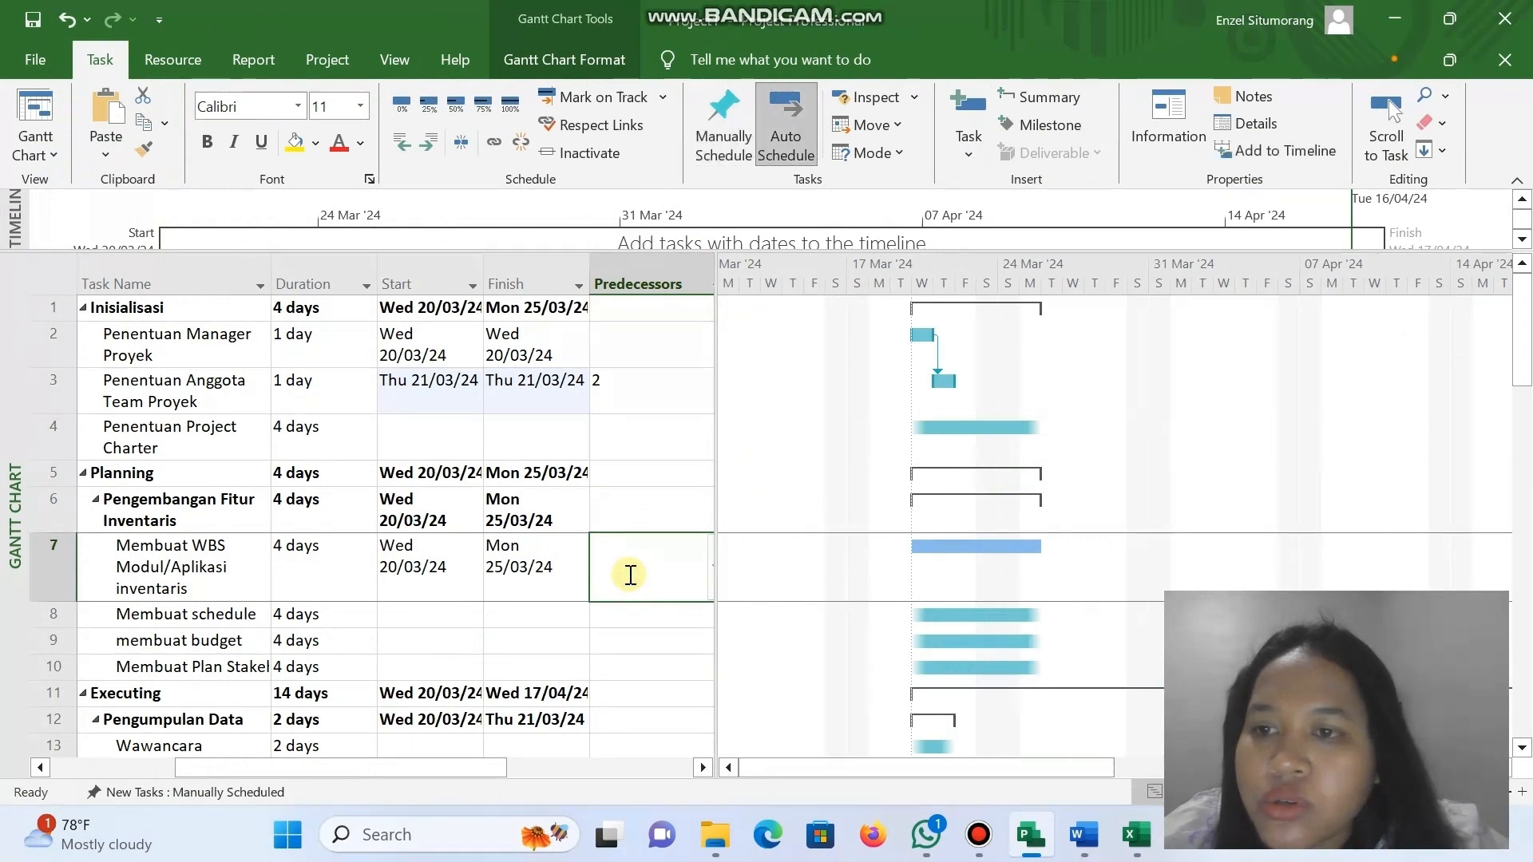
left_click(633, 444)
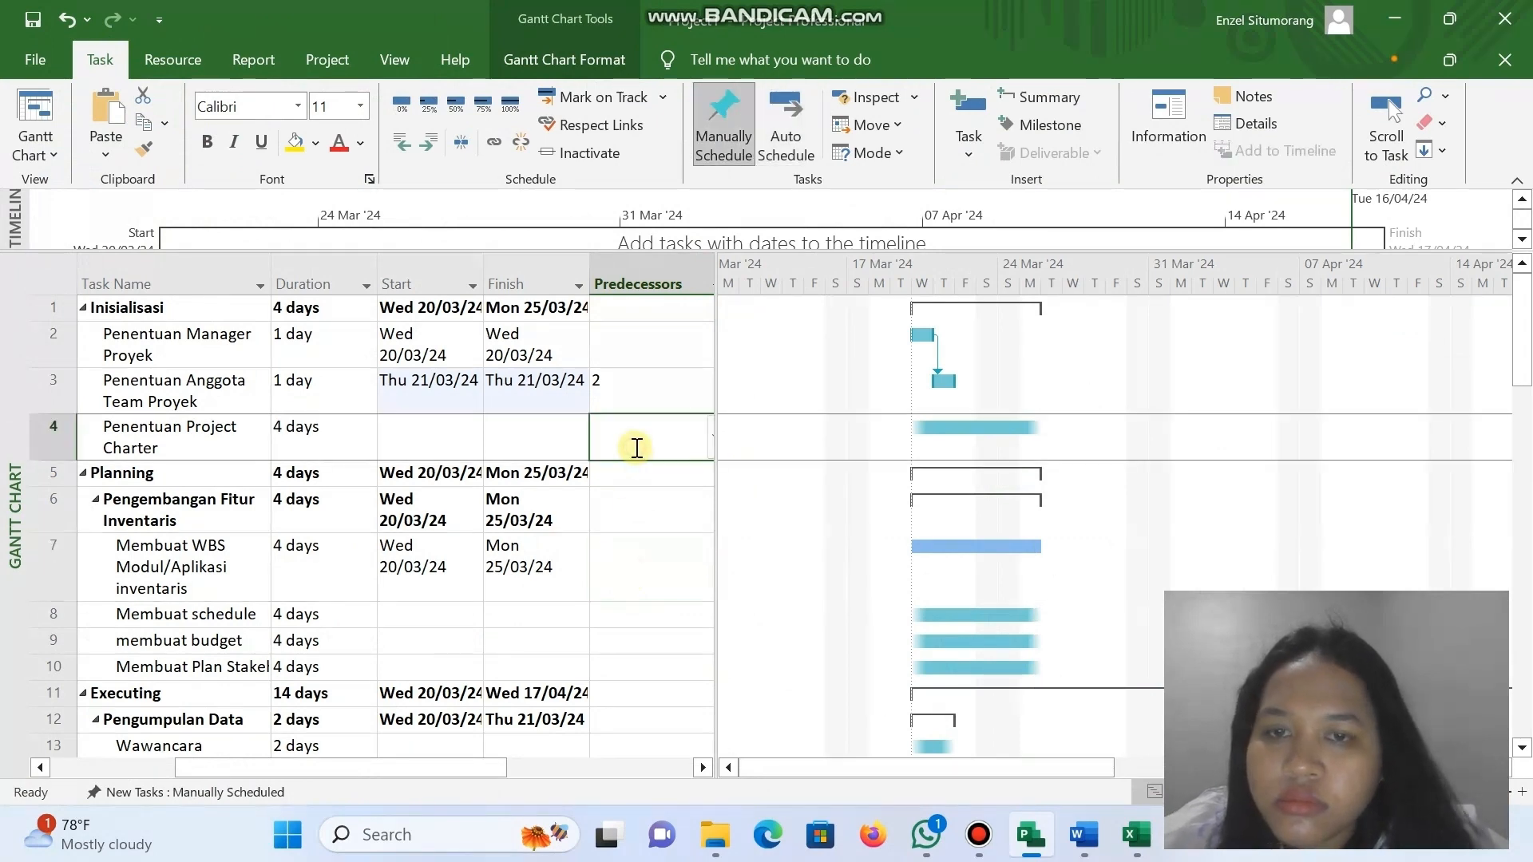
left_click(637, 448)
type("3")
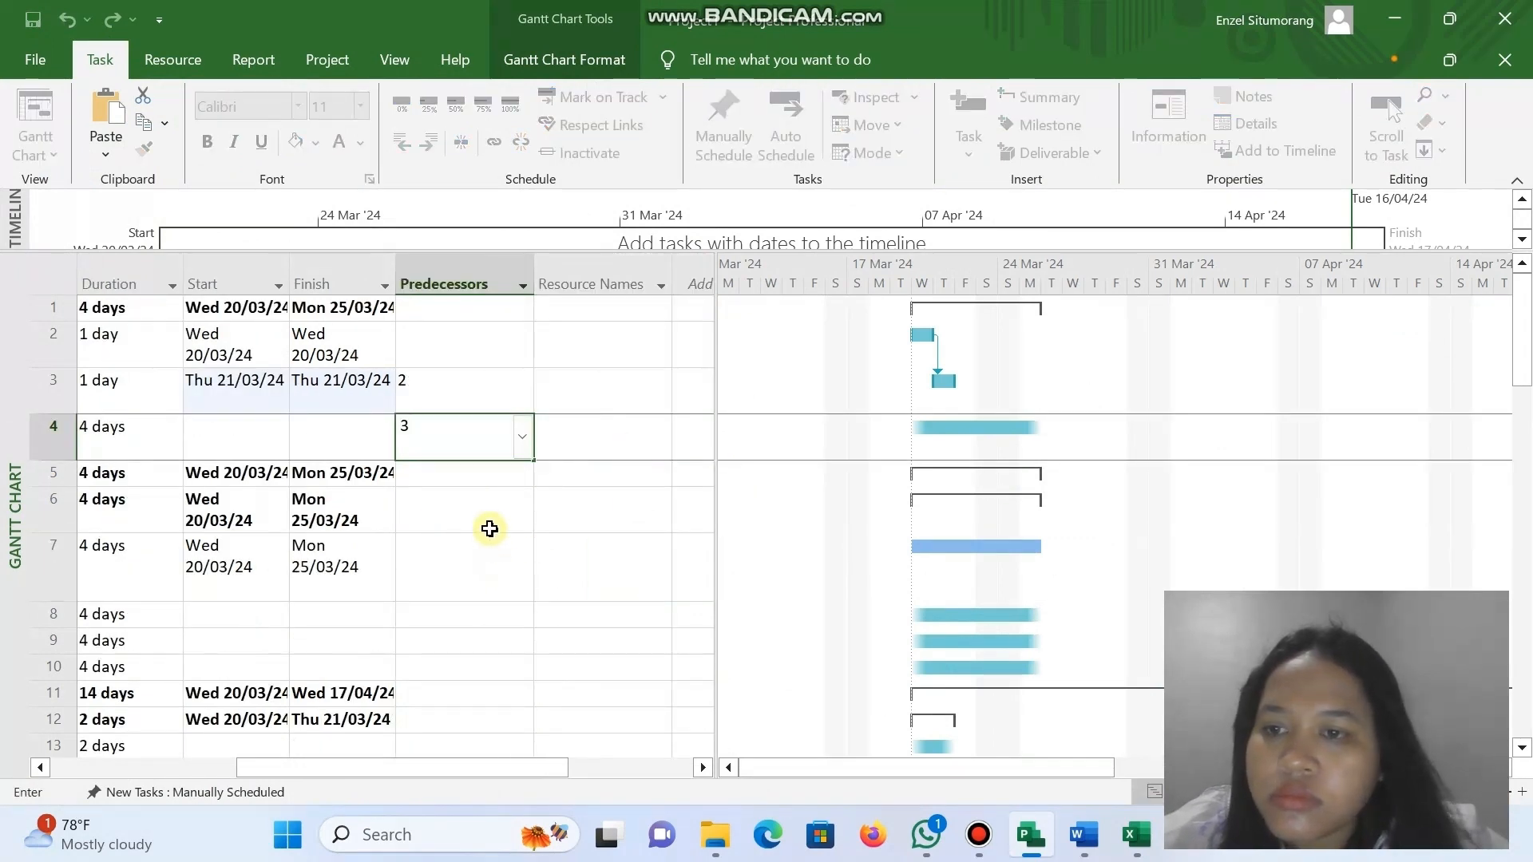
Set task 4 as the predecessor of Membuat WBS Modul/Aplikasi inventaris.
left_click(473, 562)
type("4")
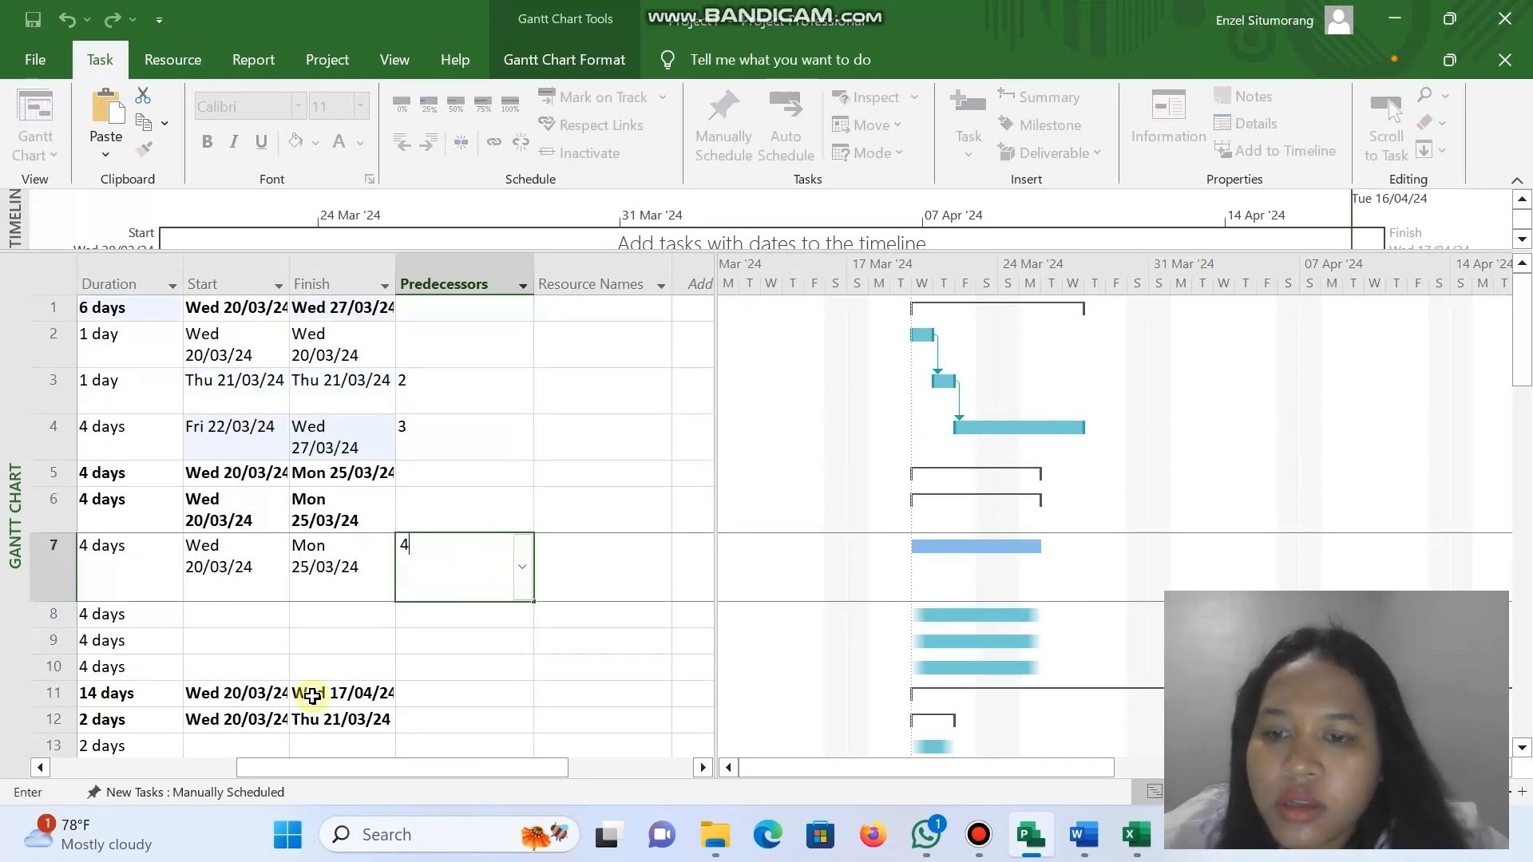
mouse_move(339, 769)
left_mouse_down()
mouse_move(254, 760)
mouse_move(313, 757)
left_mouse_up()
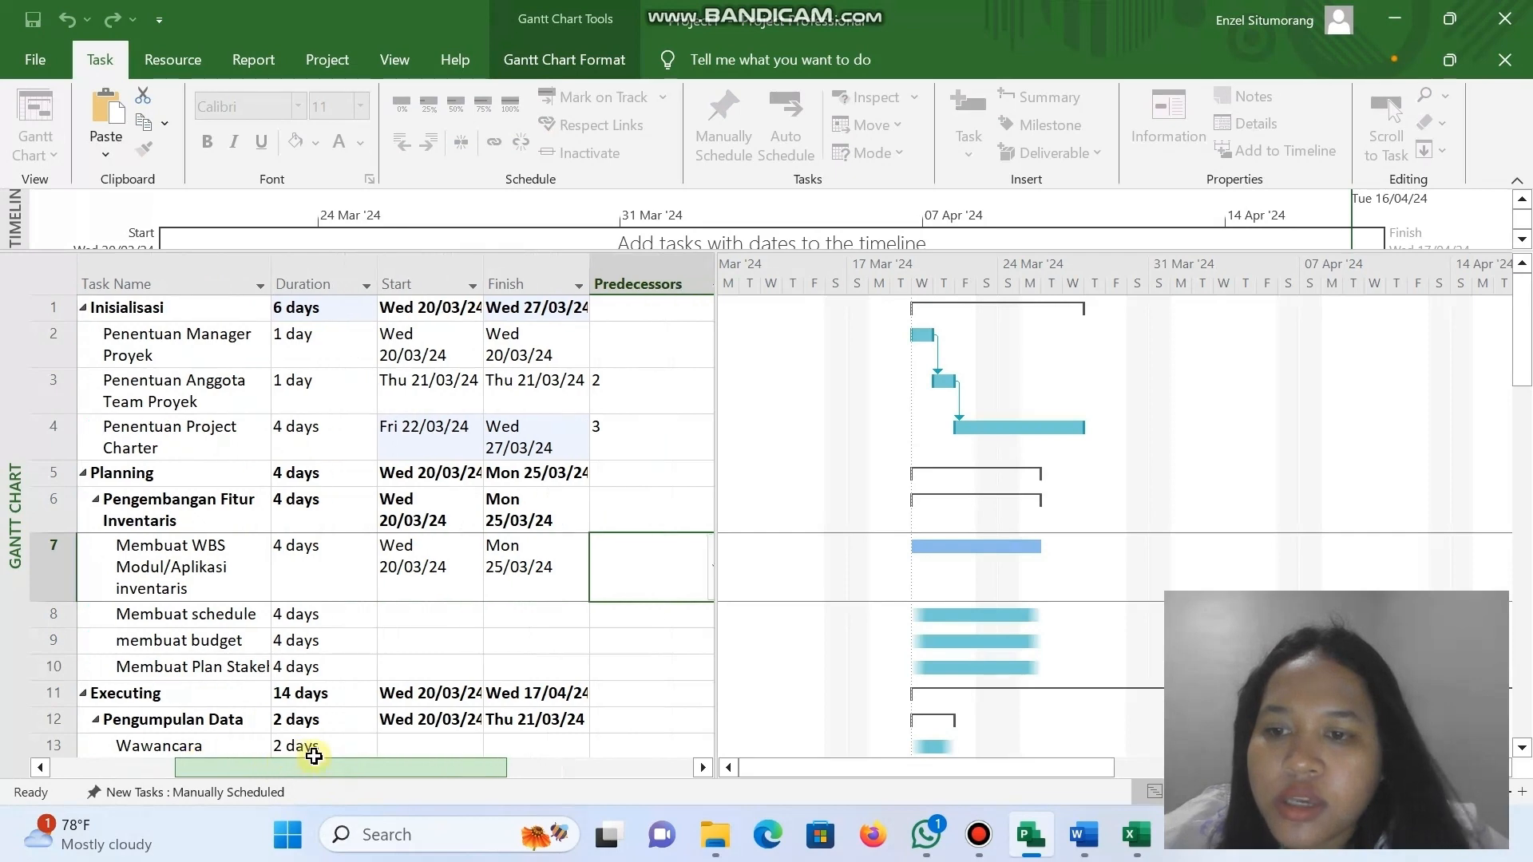
left_click(643, 613)
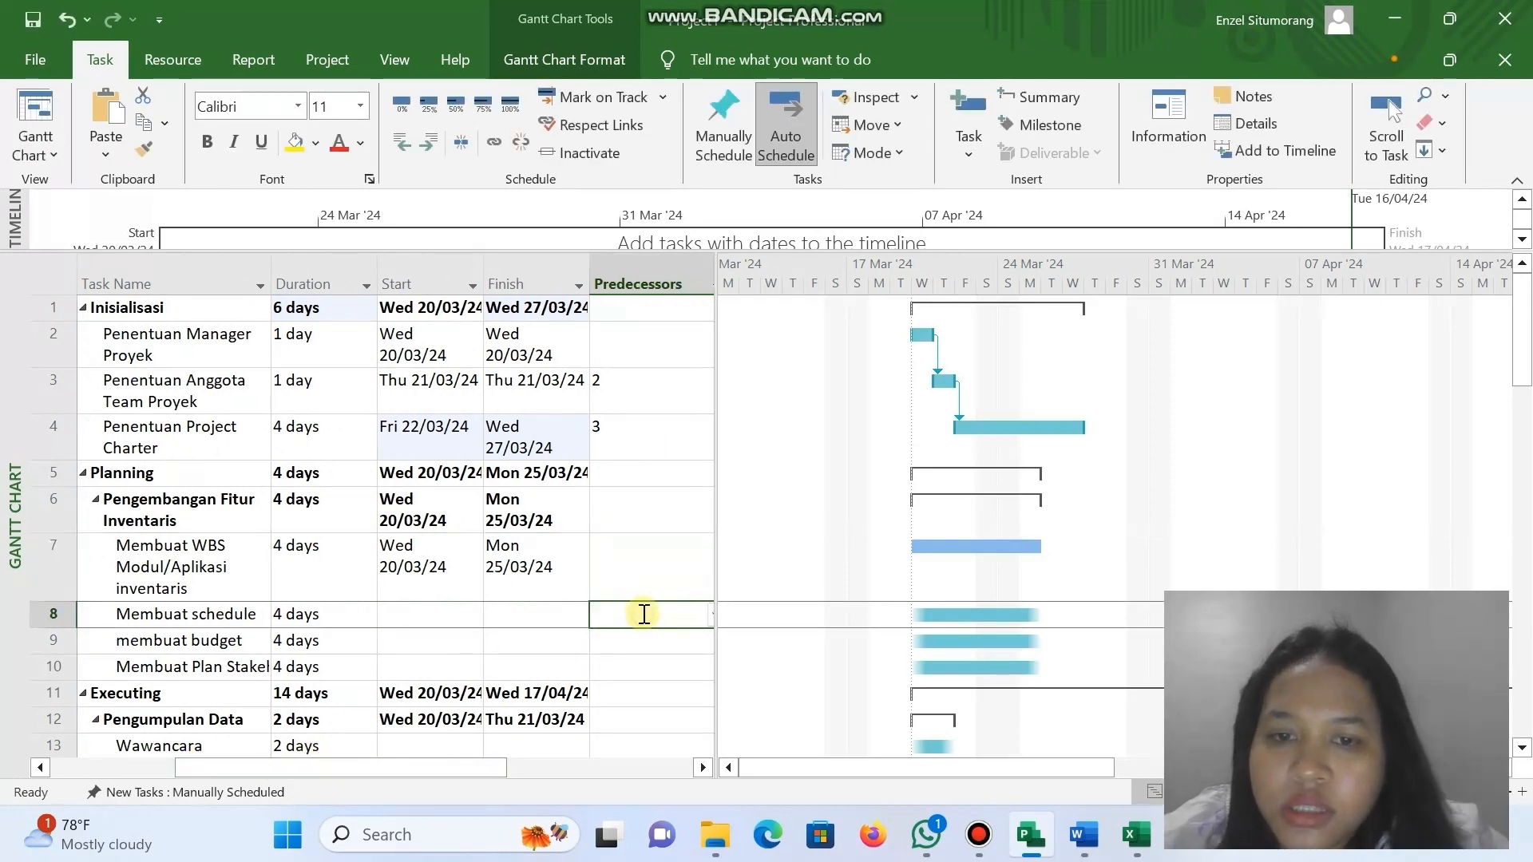
left_click(641, 583)
type("4")
key("Return")
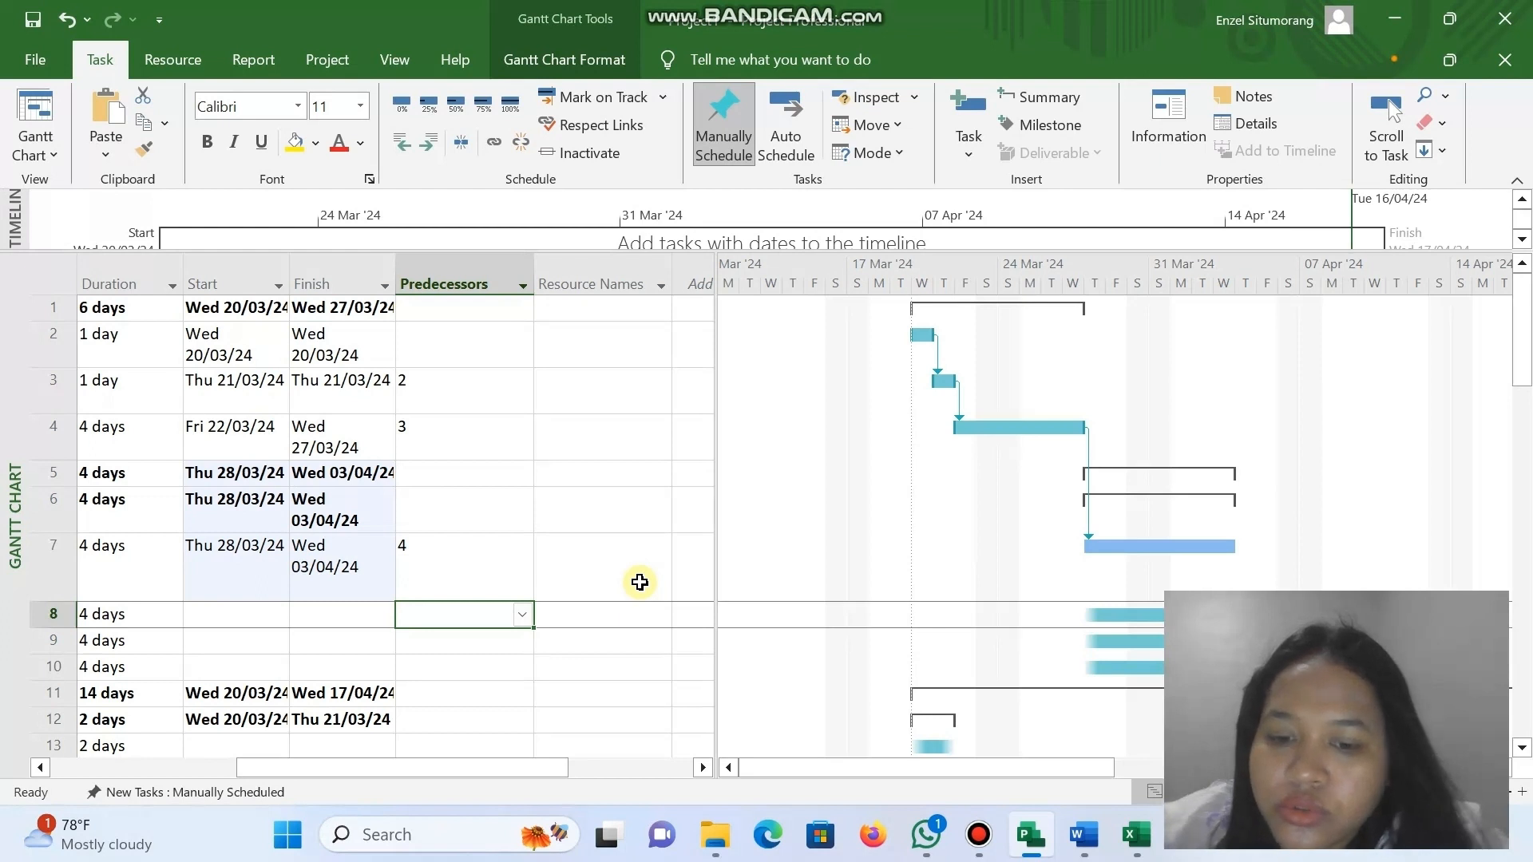
Set the predecessors of Membuat schedule, membuat budget and Membuat Plan Stakeholder Management to 7, 8 and 9 respectively.
type("7")
key("Return")
type("8")
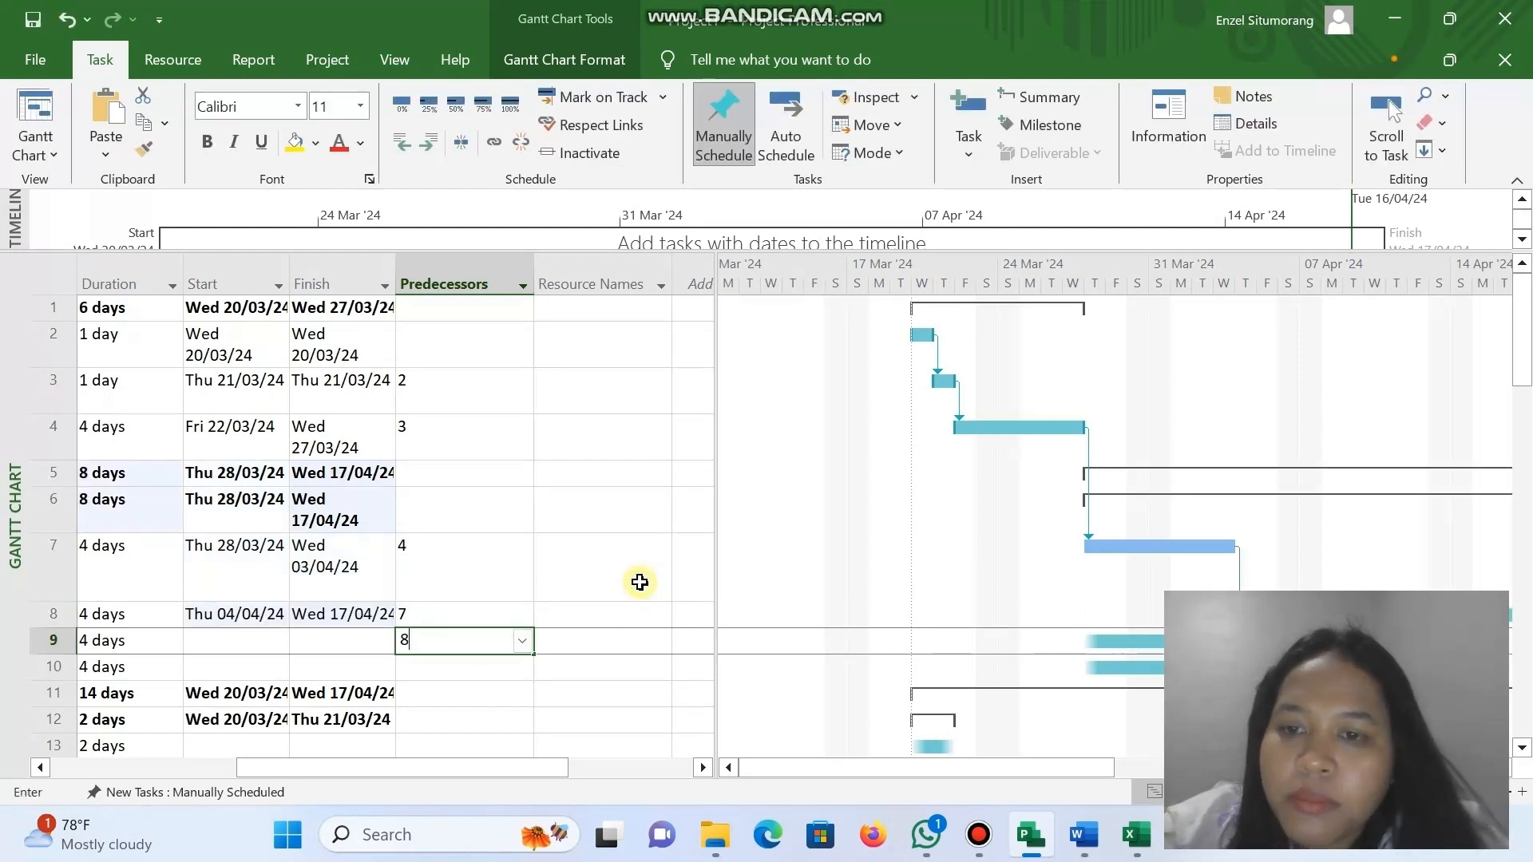
key("Return")
type("9")
key("Return")
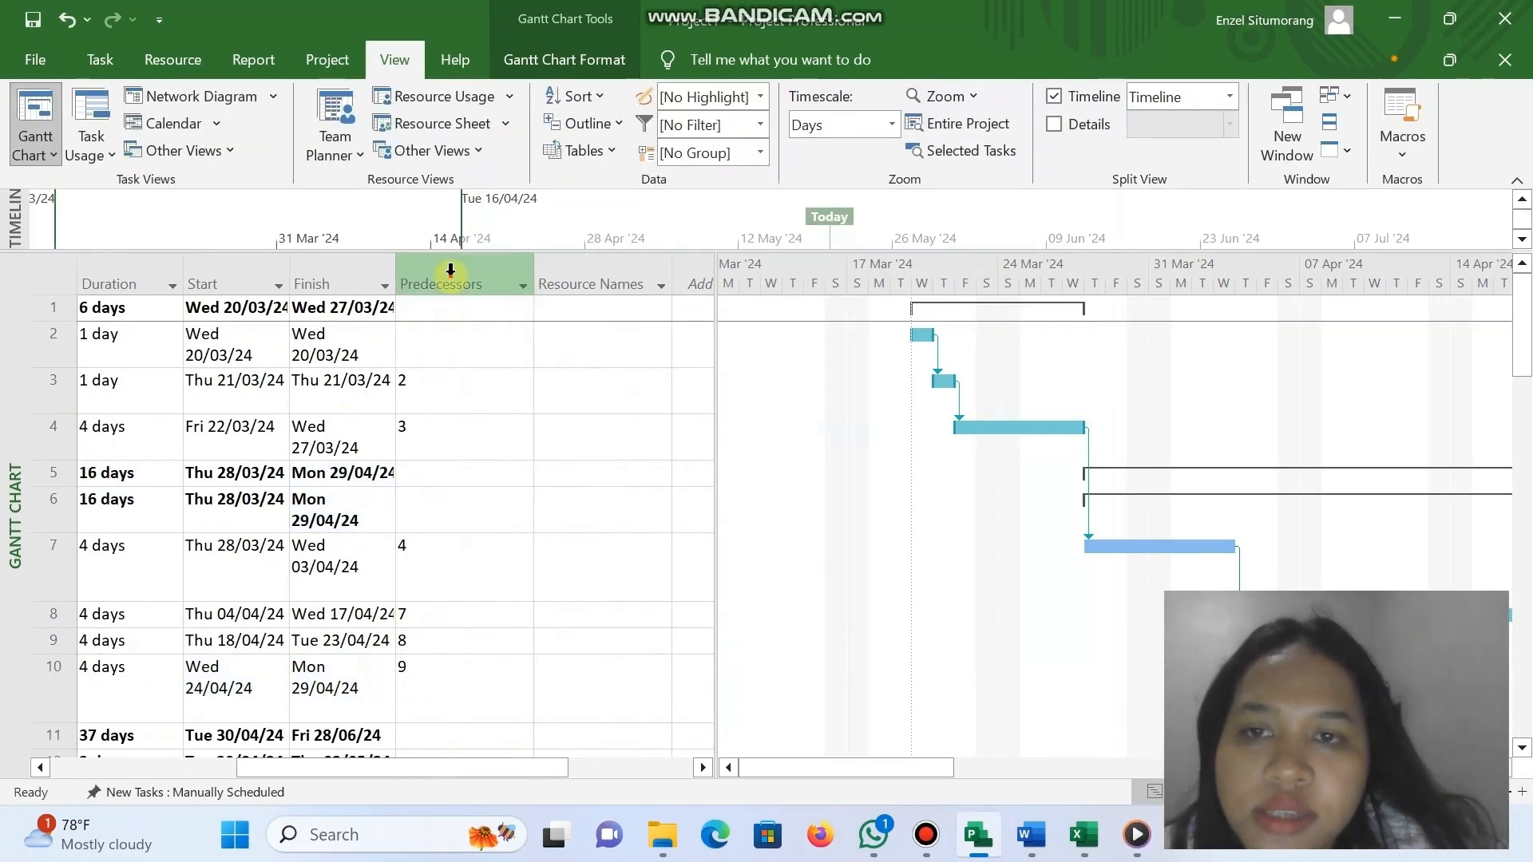
Review the predecessors of all tasks and compare the linked Gantt bars with the task names and dates.
left_click(449, 272)
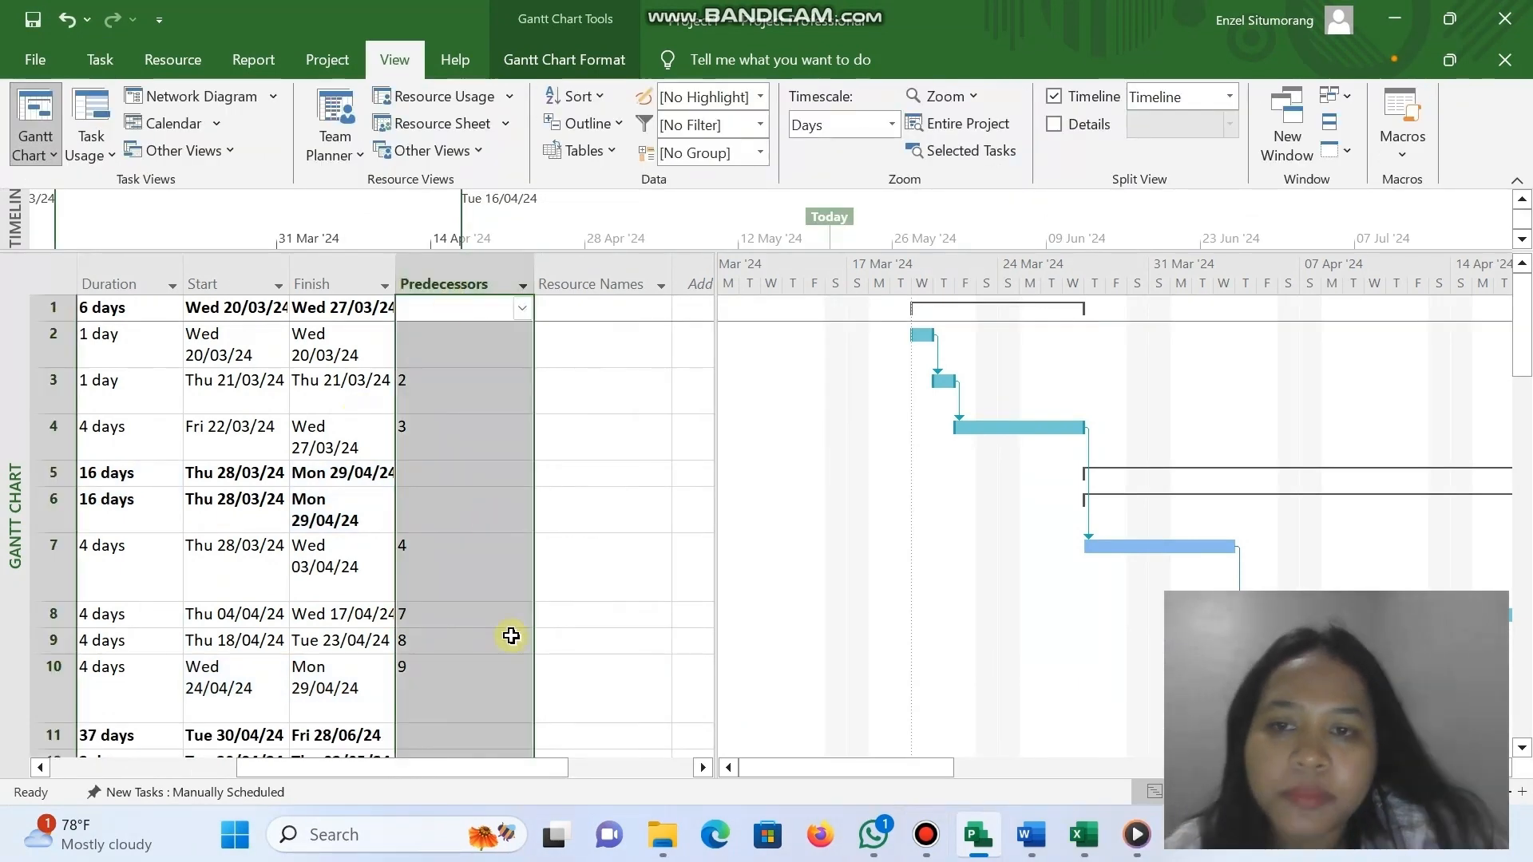
scroll(511, 637, "down", 8)
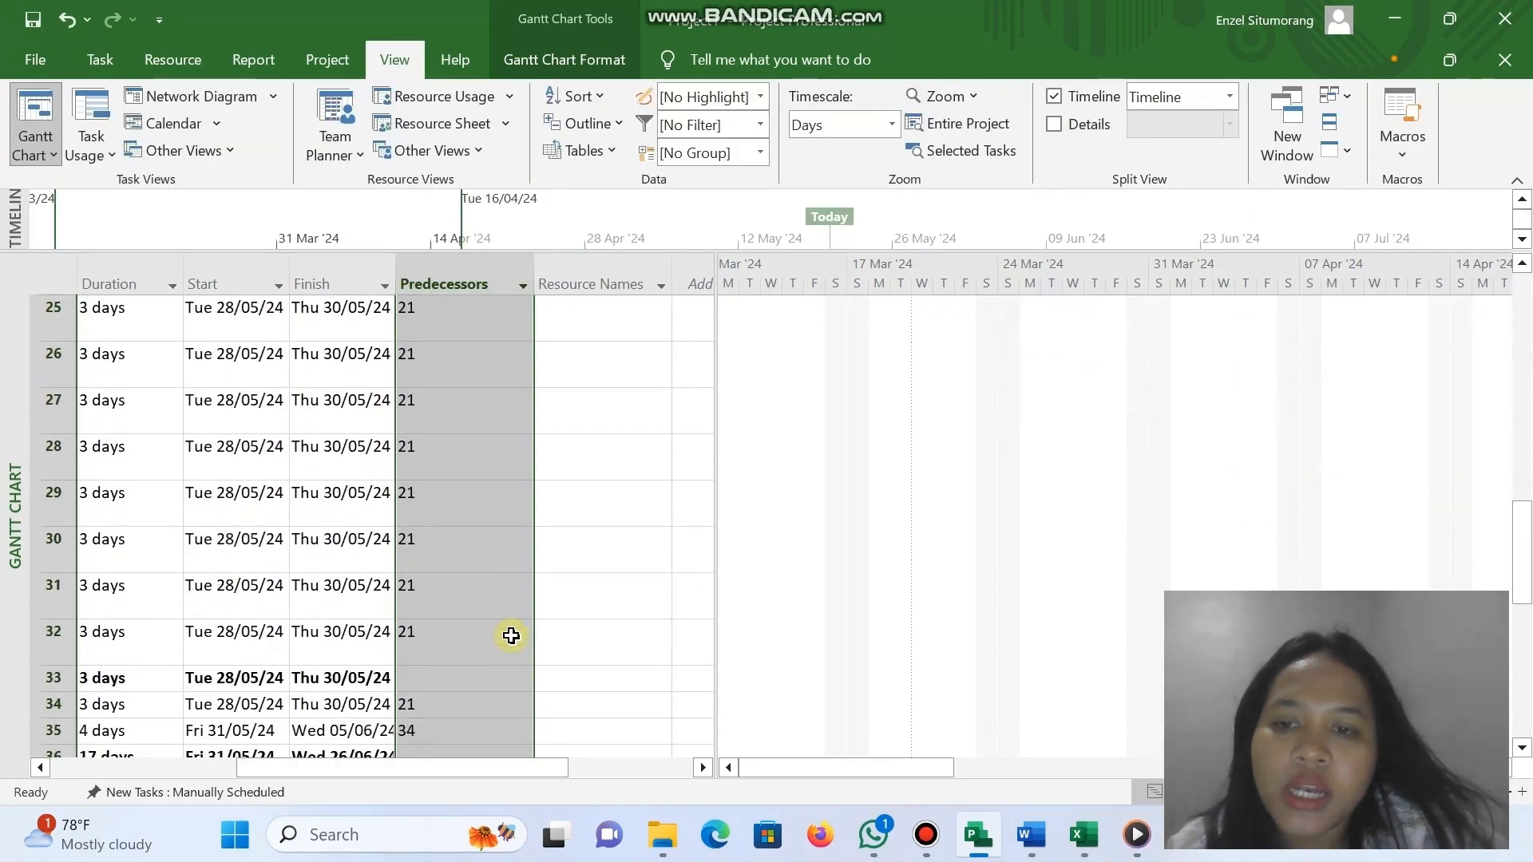
scroll(511, 637, "up", 10)
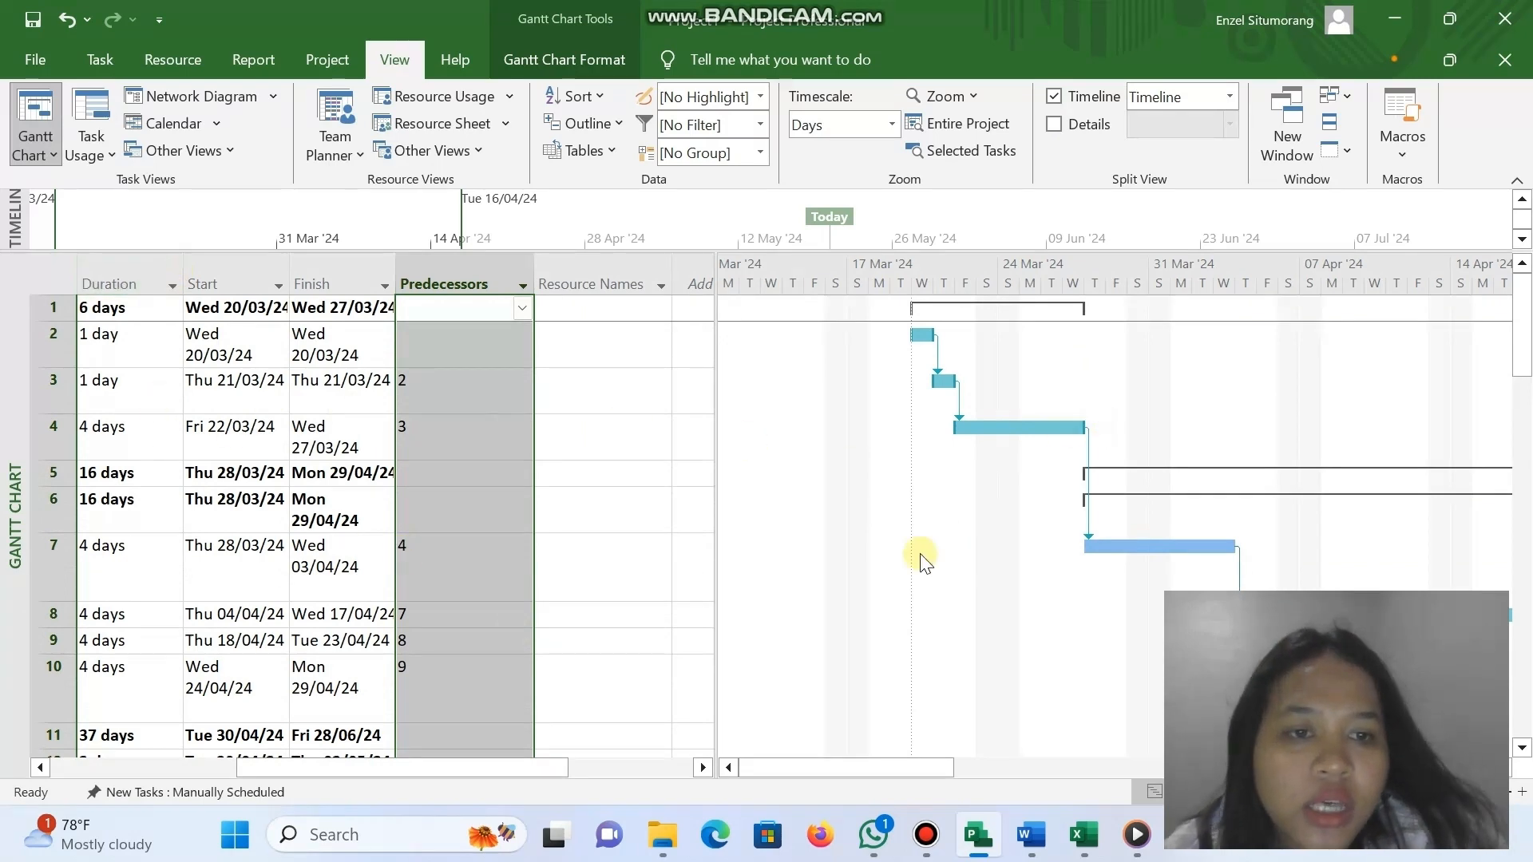
scroll(918, 556, "down", 2)
scroll(1261, 477, "right", 3)
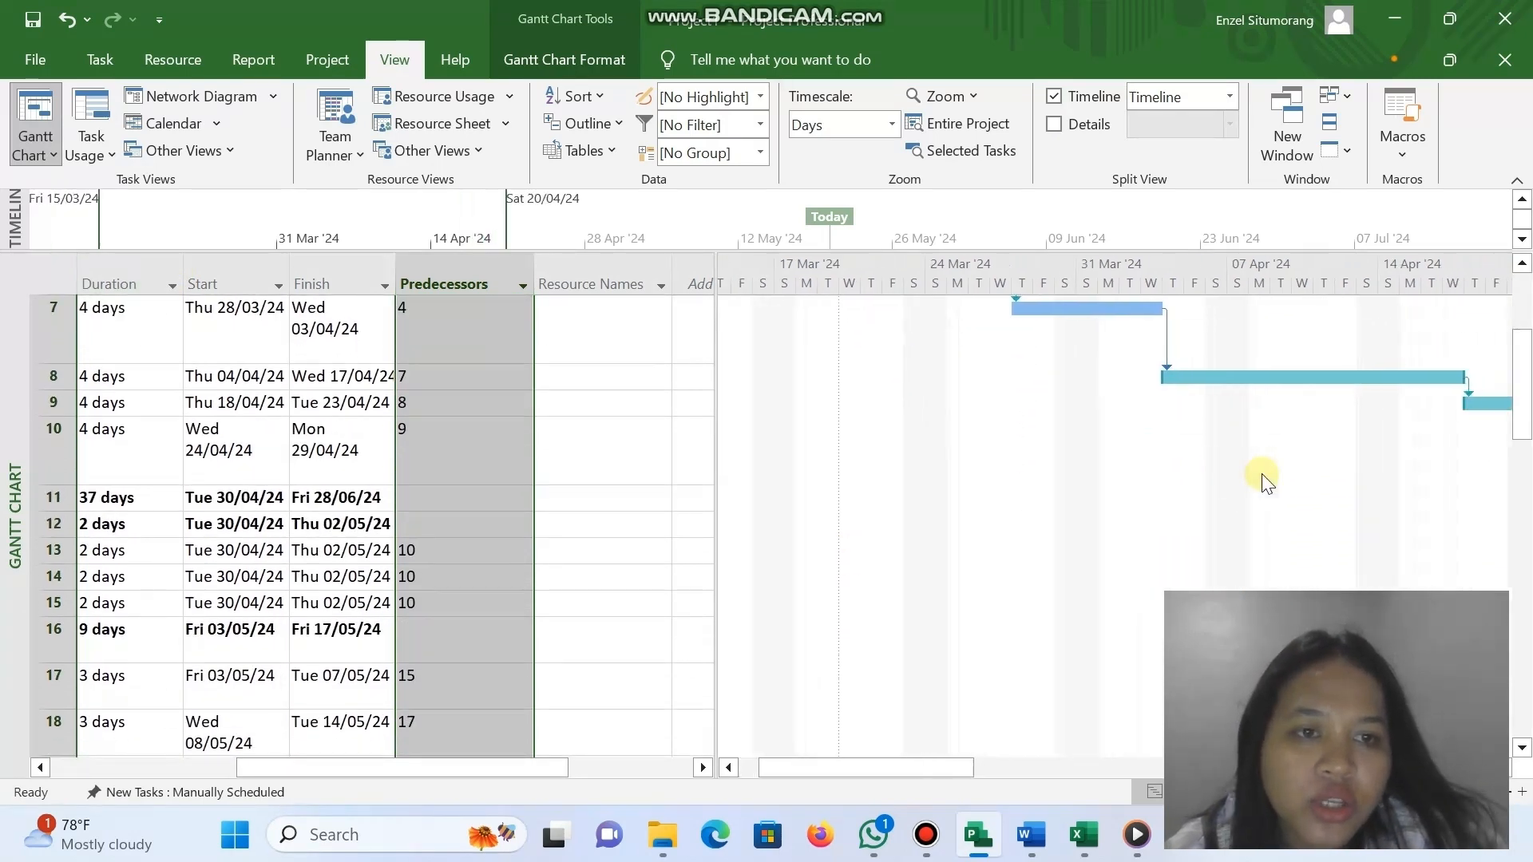
scroll(1262, 477, "right", 1)
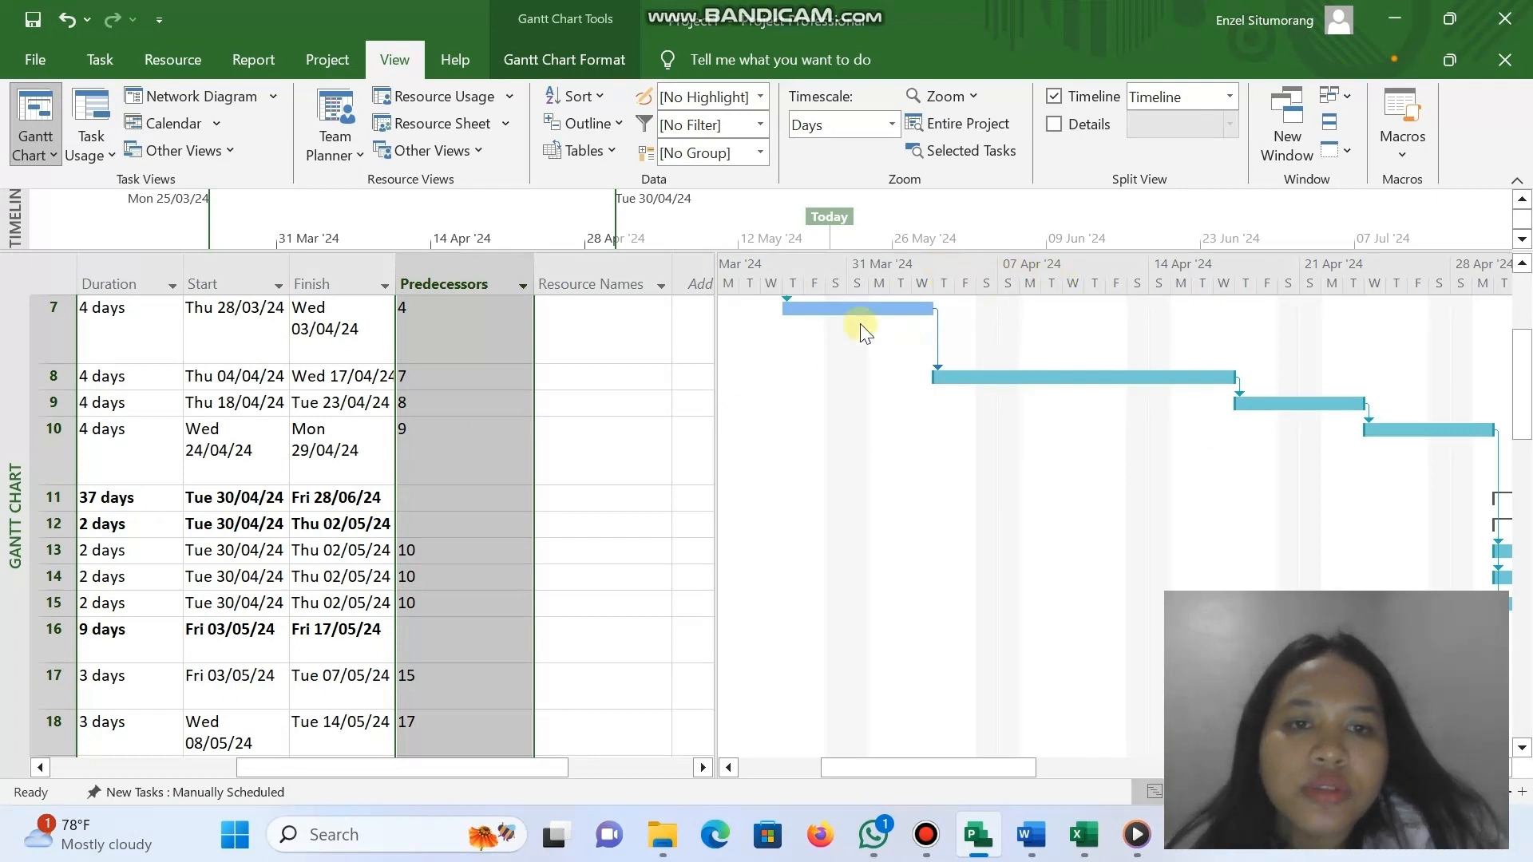
scroll(415, 361, "left", 4)
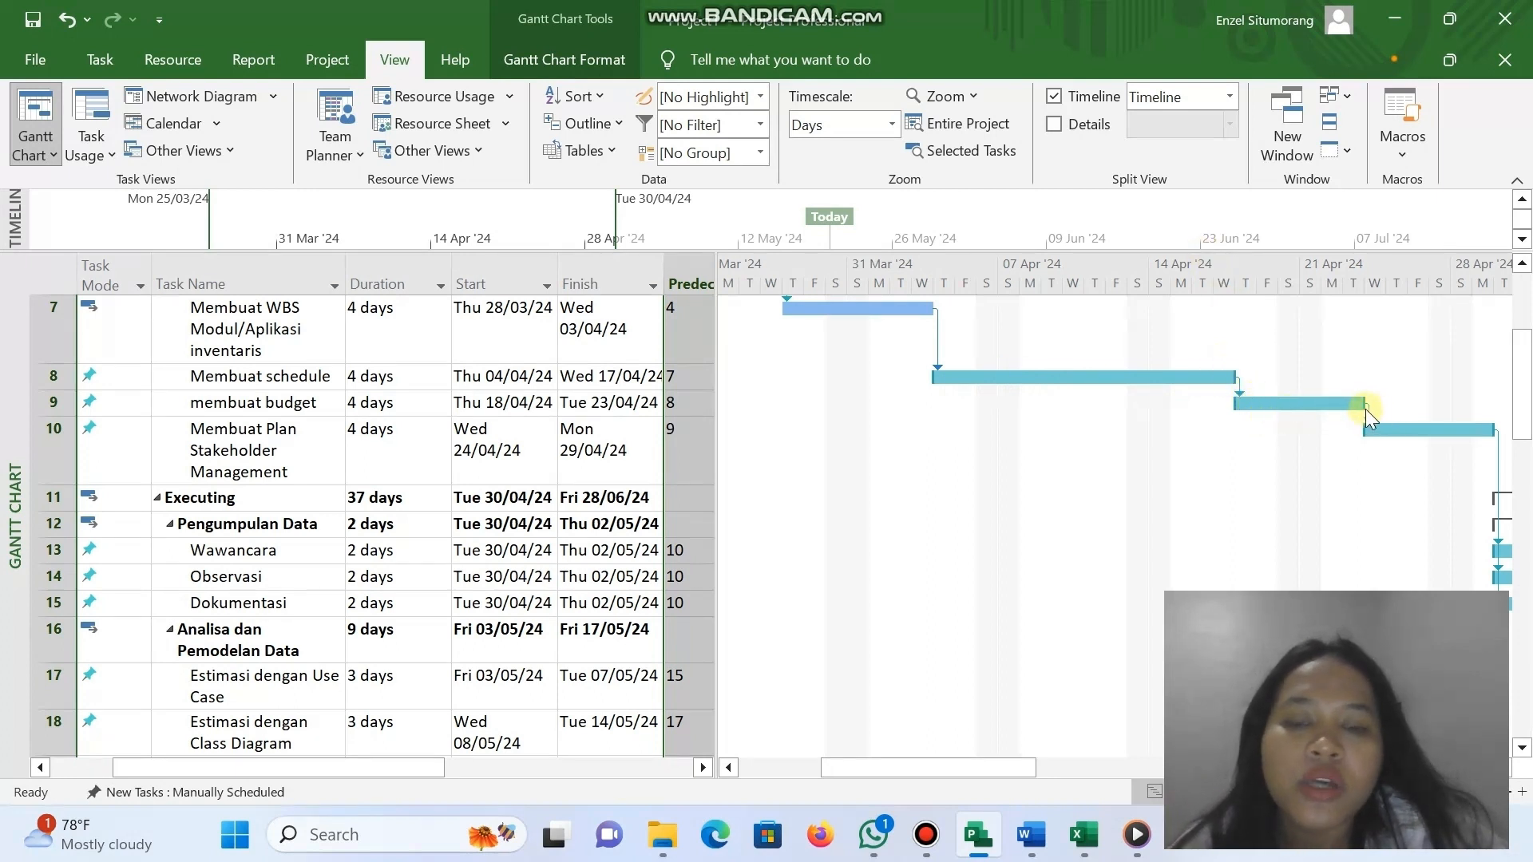
scroll(1324, 400, "right", 3)
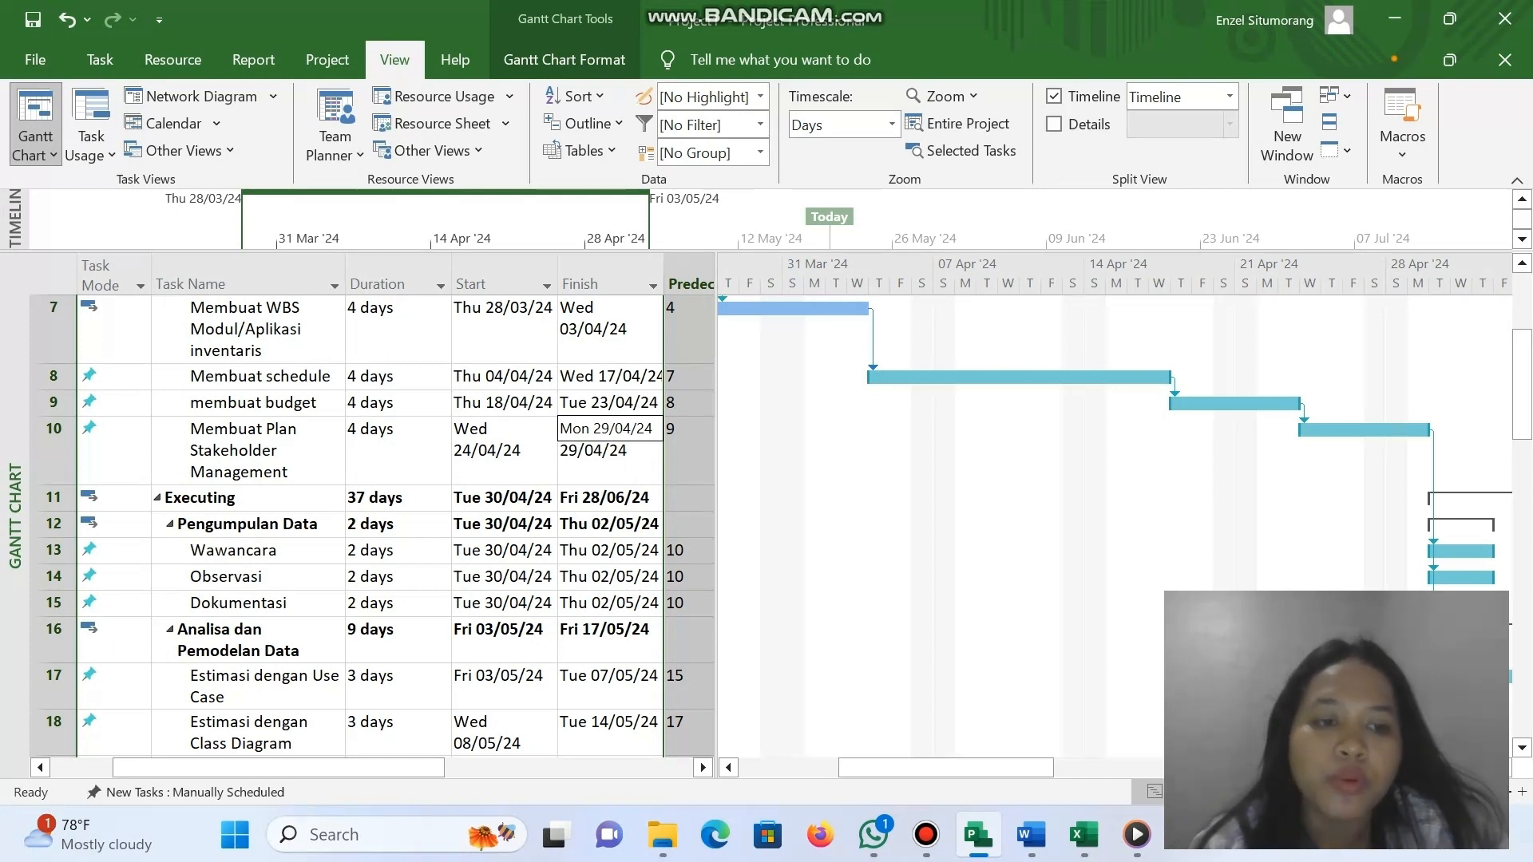
key("Return")
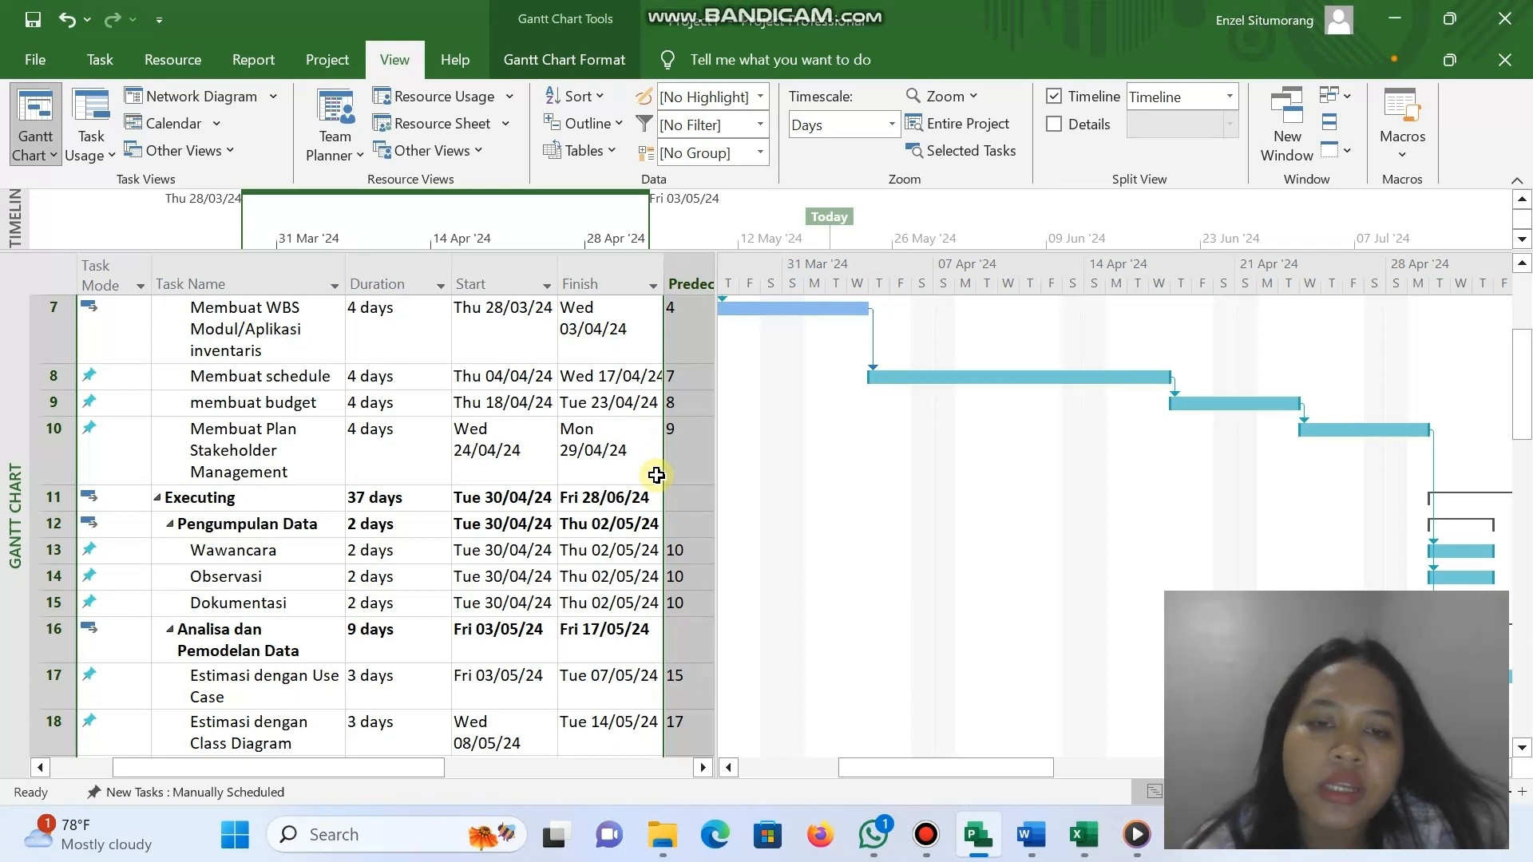
Consult the Resources table in Excel's COST worksheet, and switch Project to the Resource Sheet view.
left_click(1102, 836)
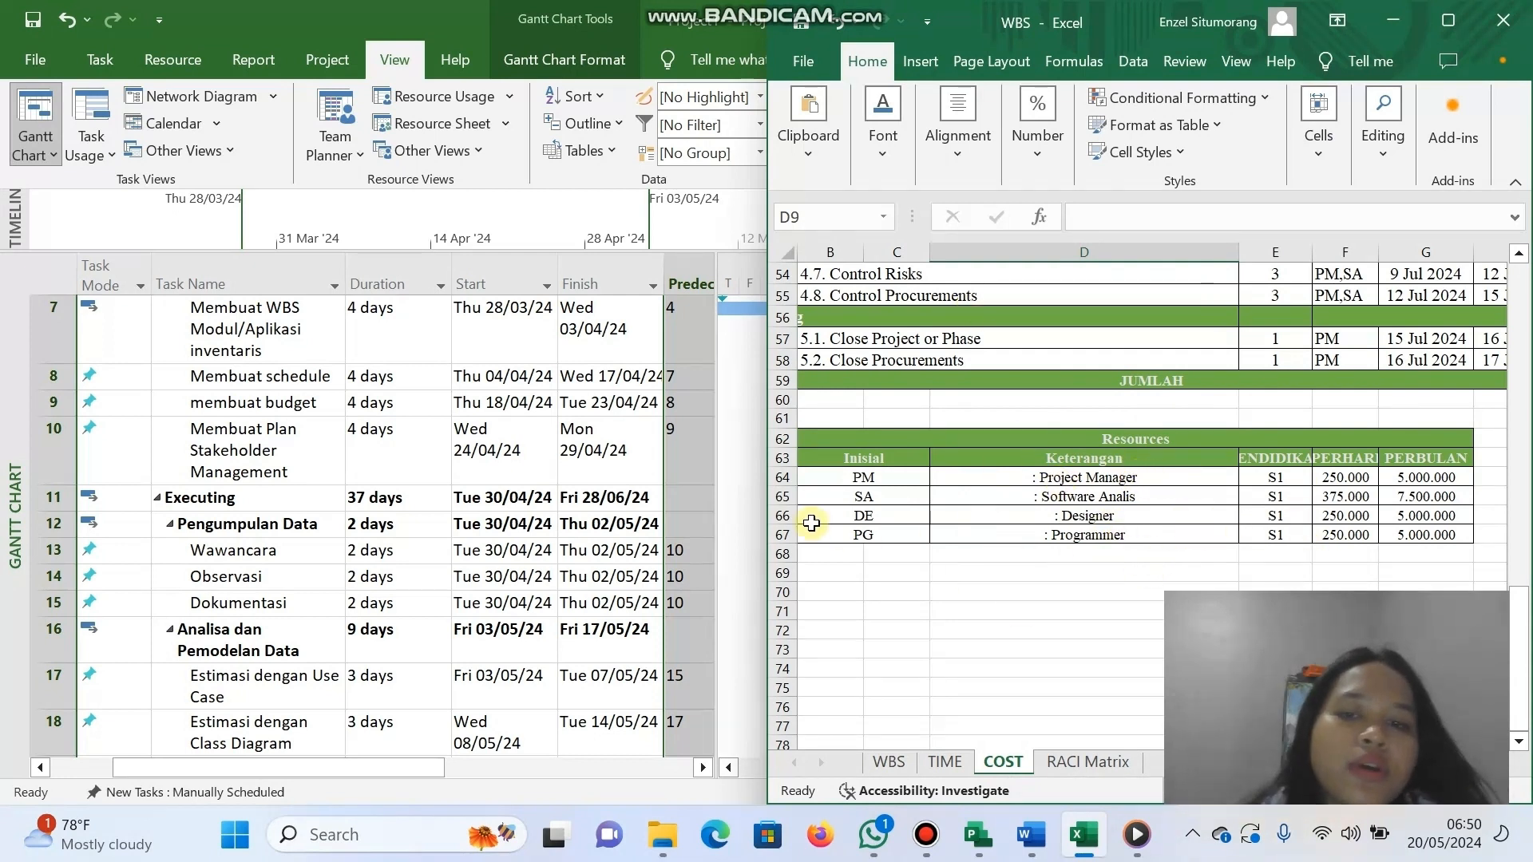
left_click(390, 72)
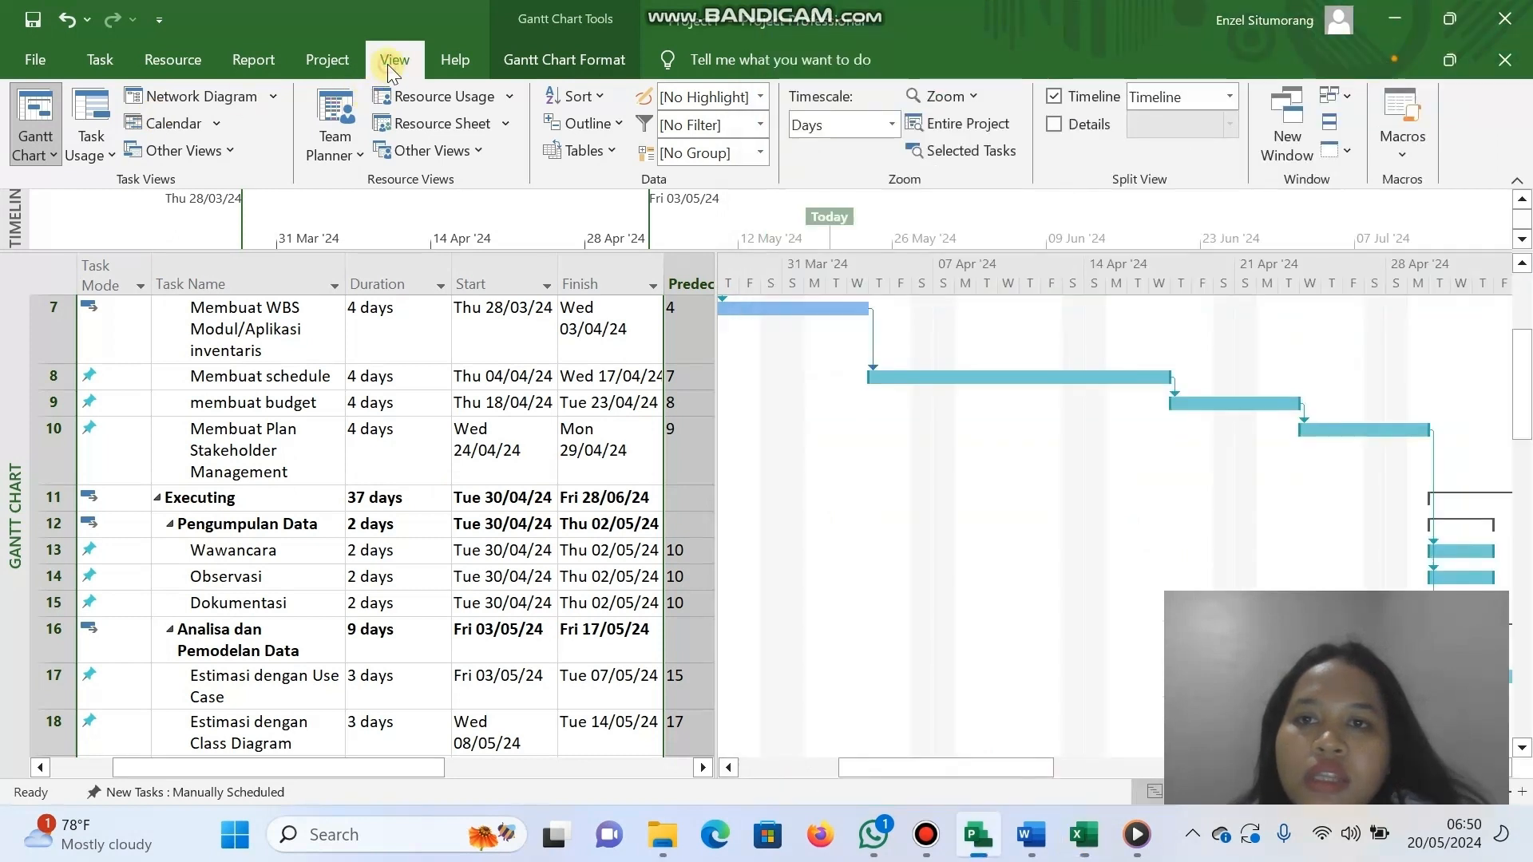
left_click(466, 132)
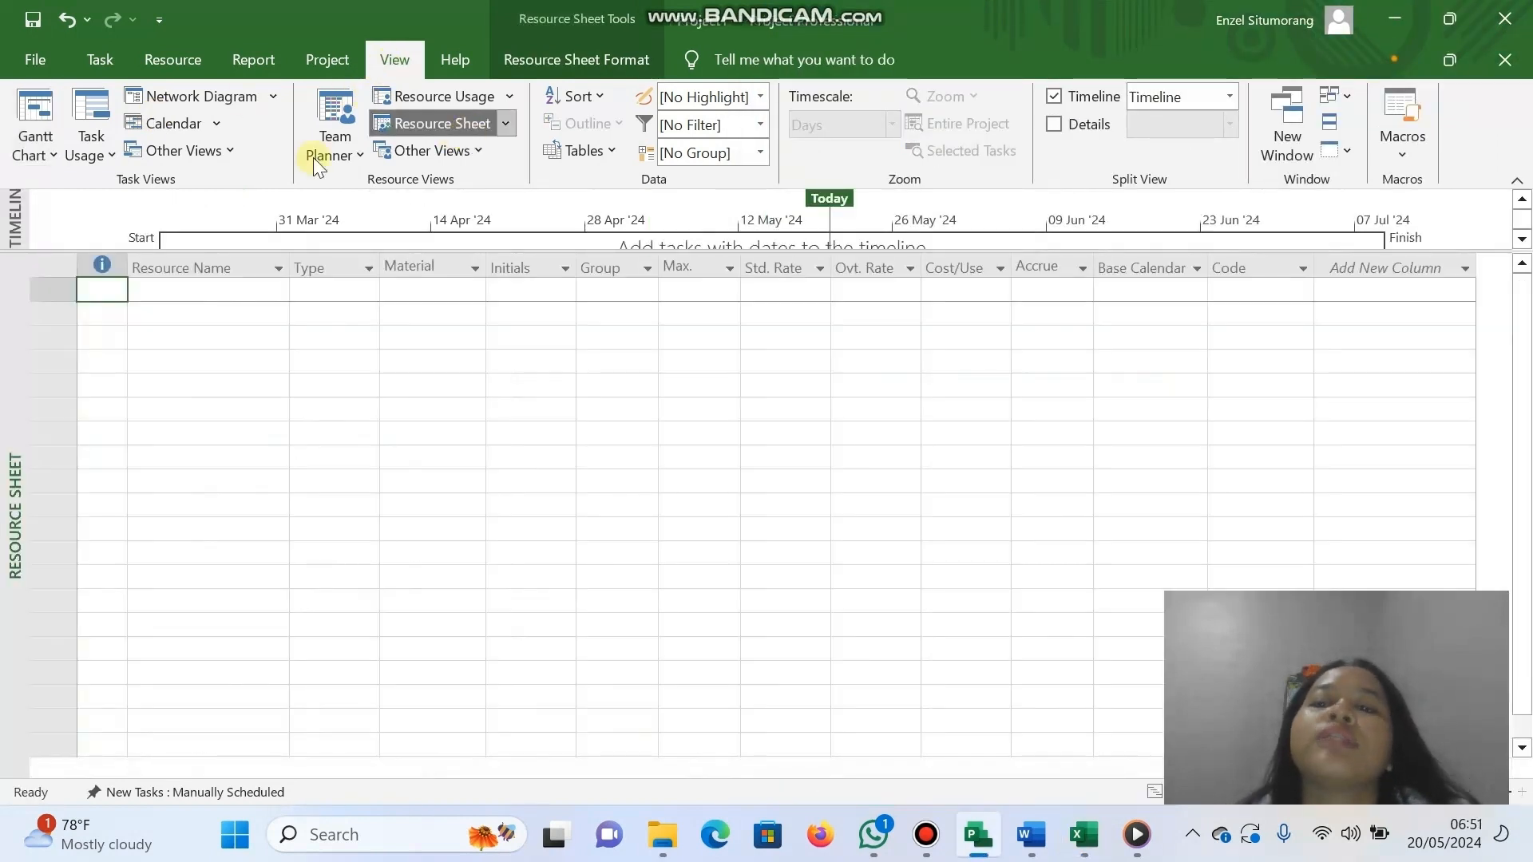
Add a resource named Manager Proyek in the first row of the resource sheet.
left_click(172, 301)
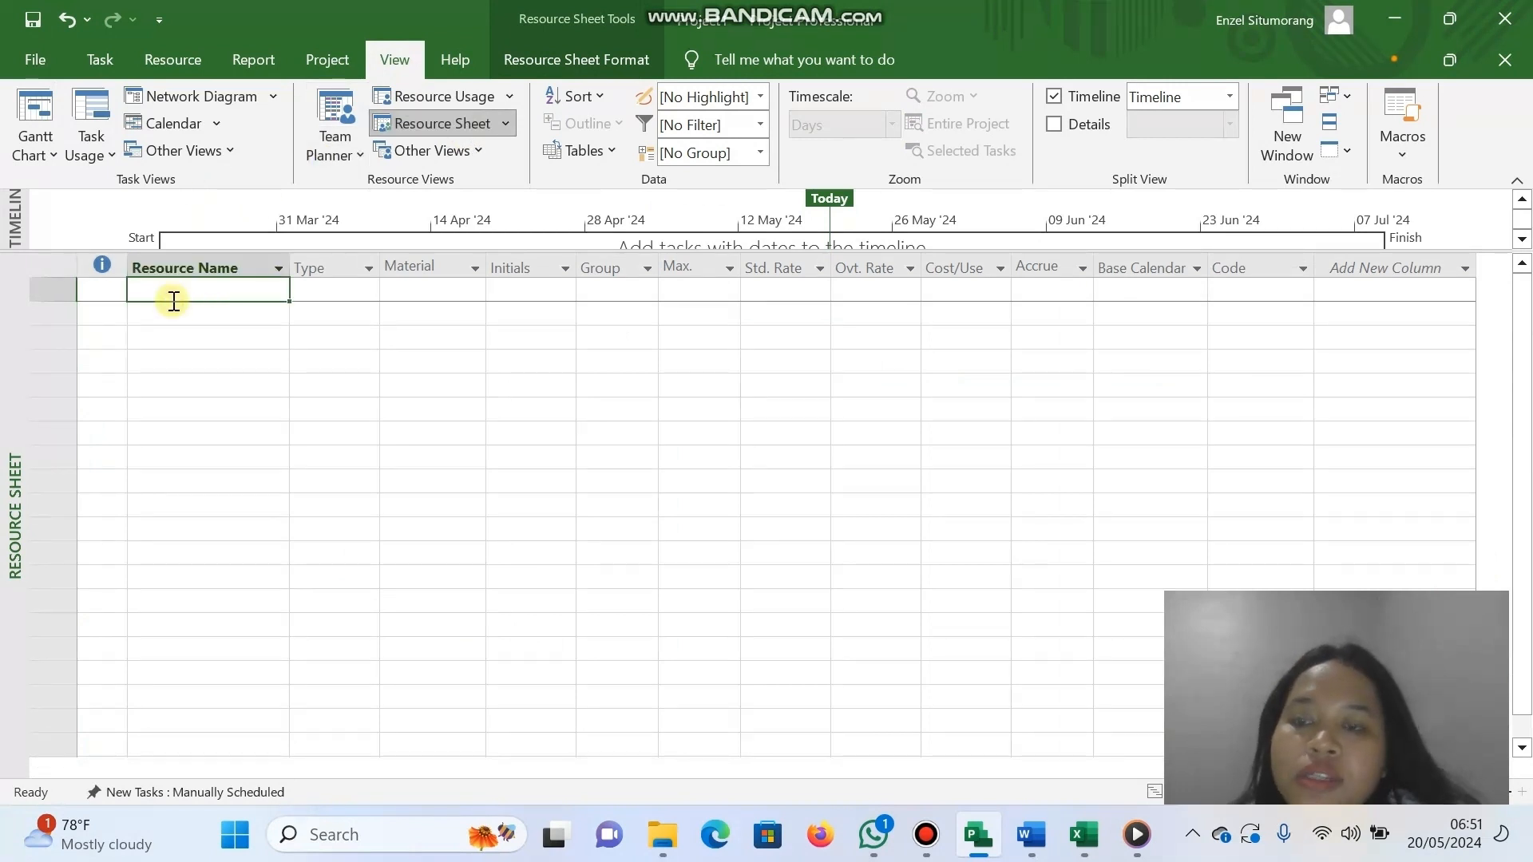
type("Manager Proyek")
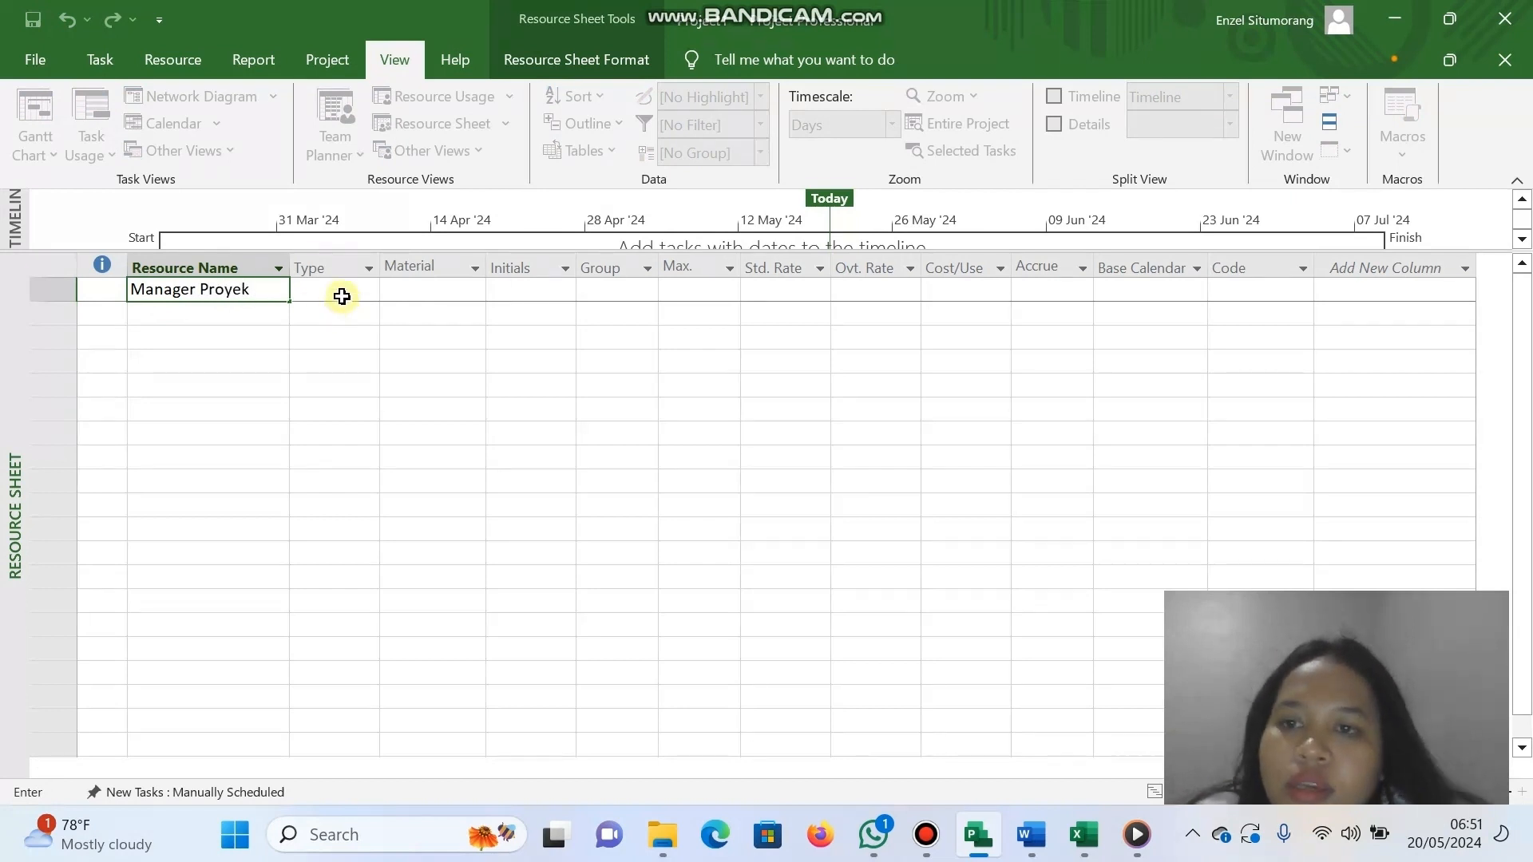
left_click(342, 296)
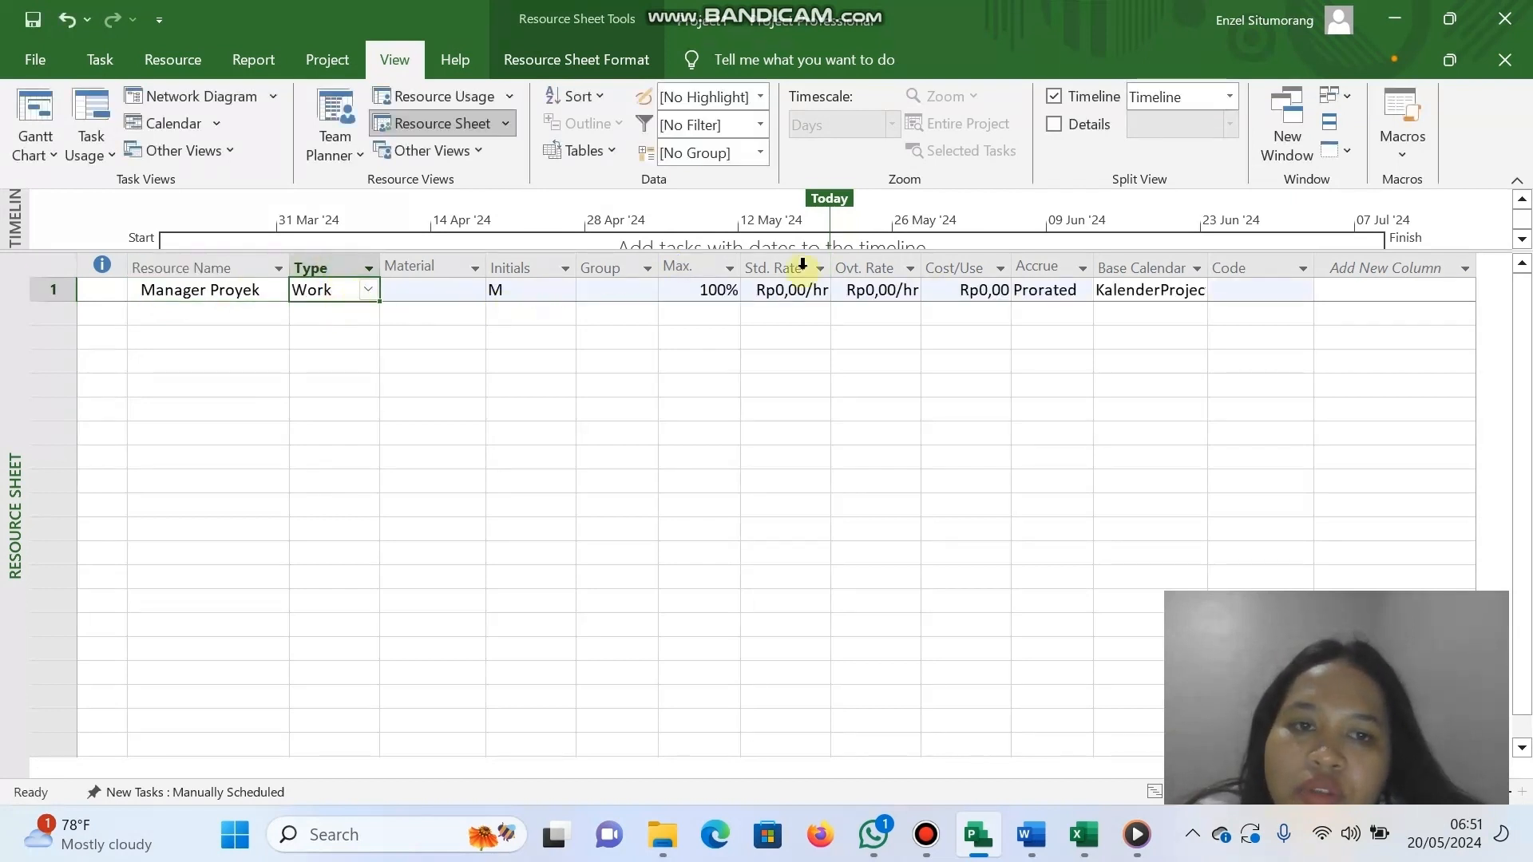
left_click(524, 293)
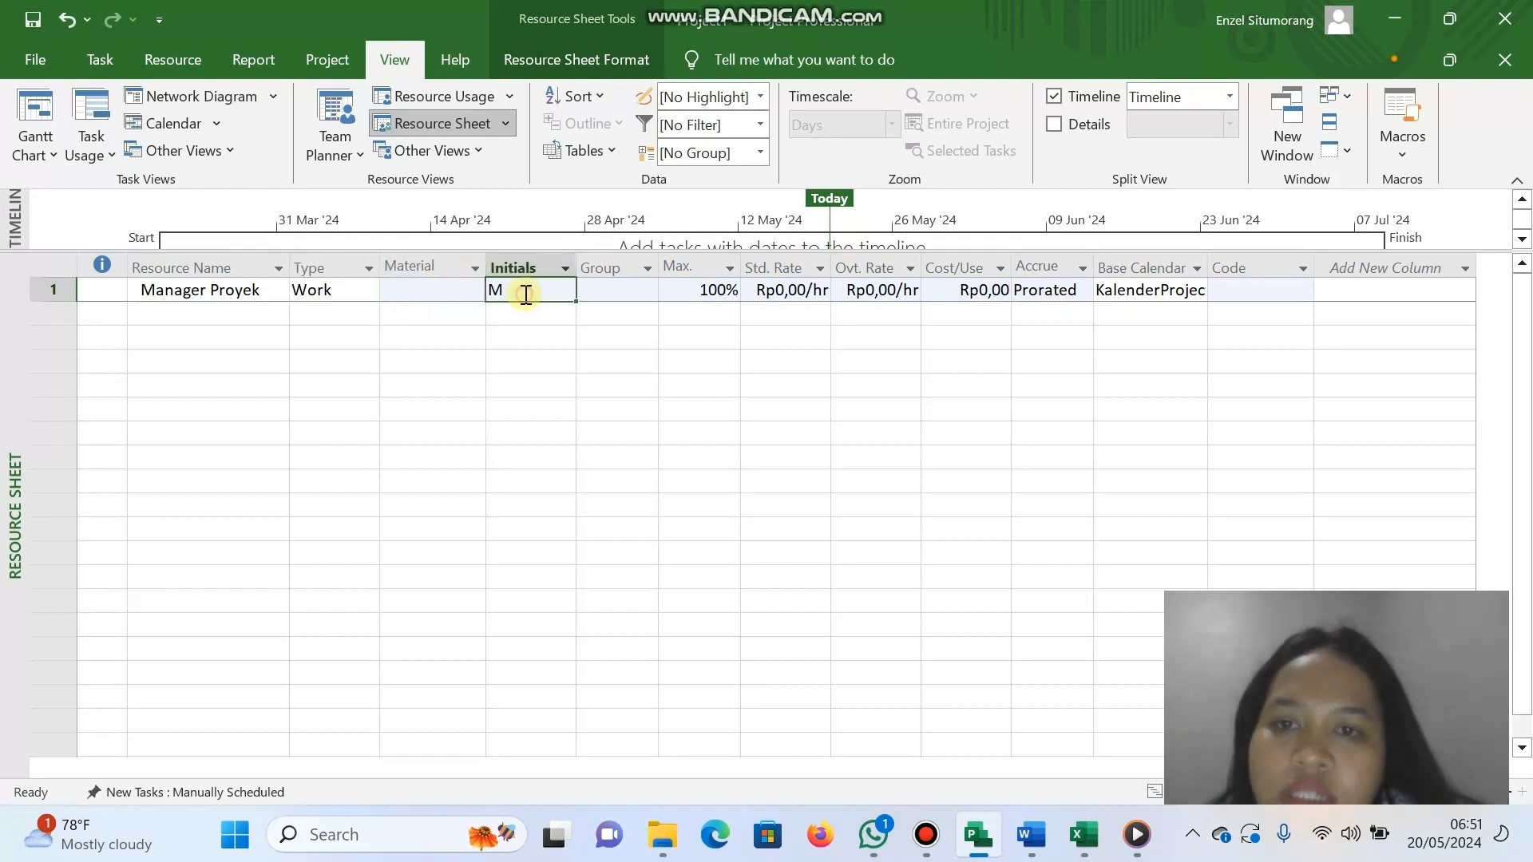
Name the resource in the first row of the resource sheet Projek Manager.
left_click(265, 290)
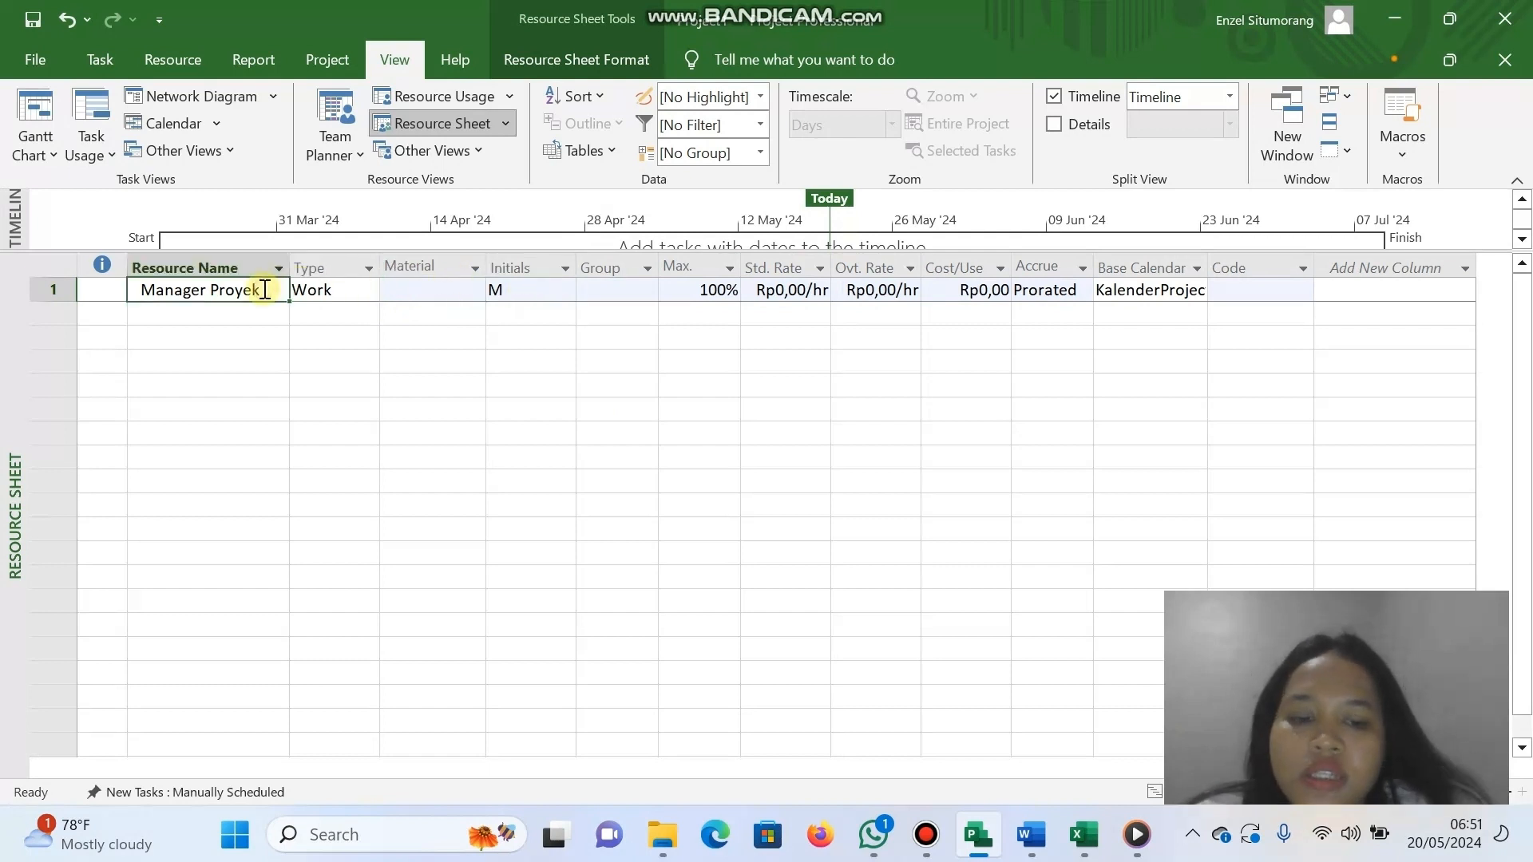
type("p")
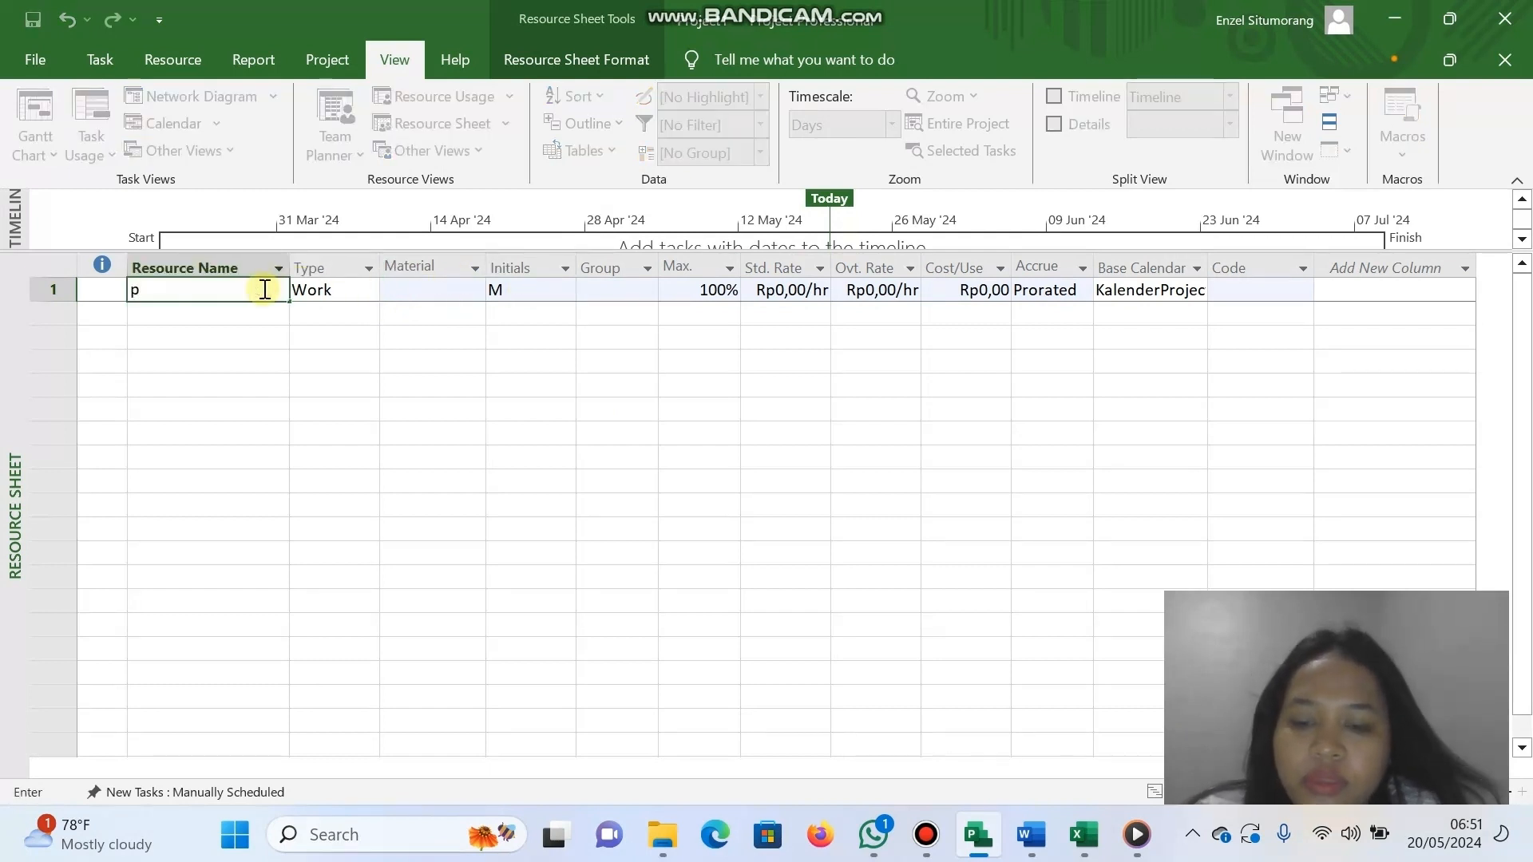
key("BackSpace")
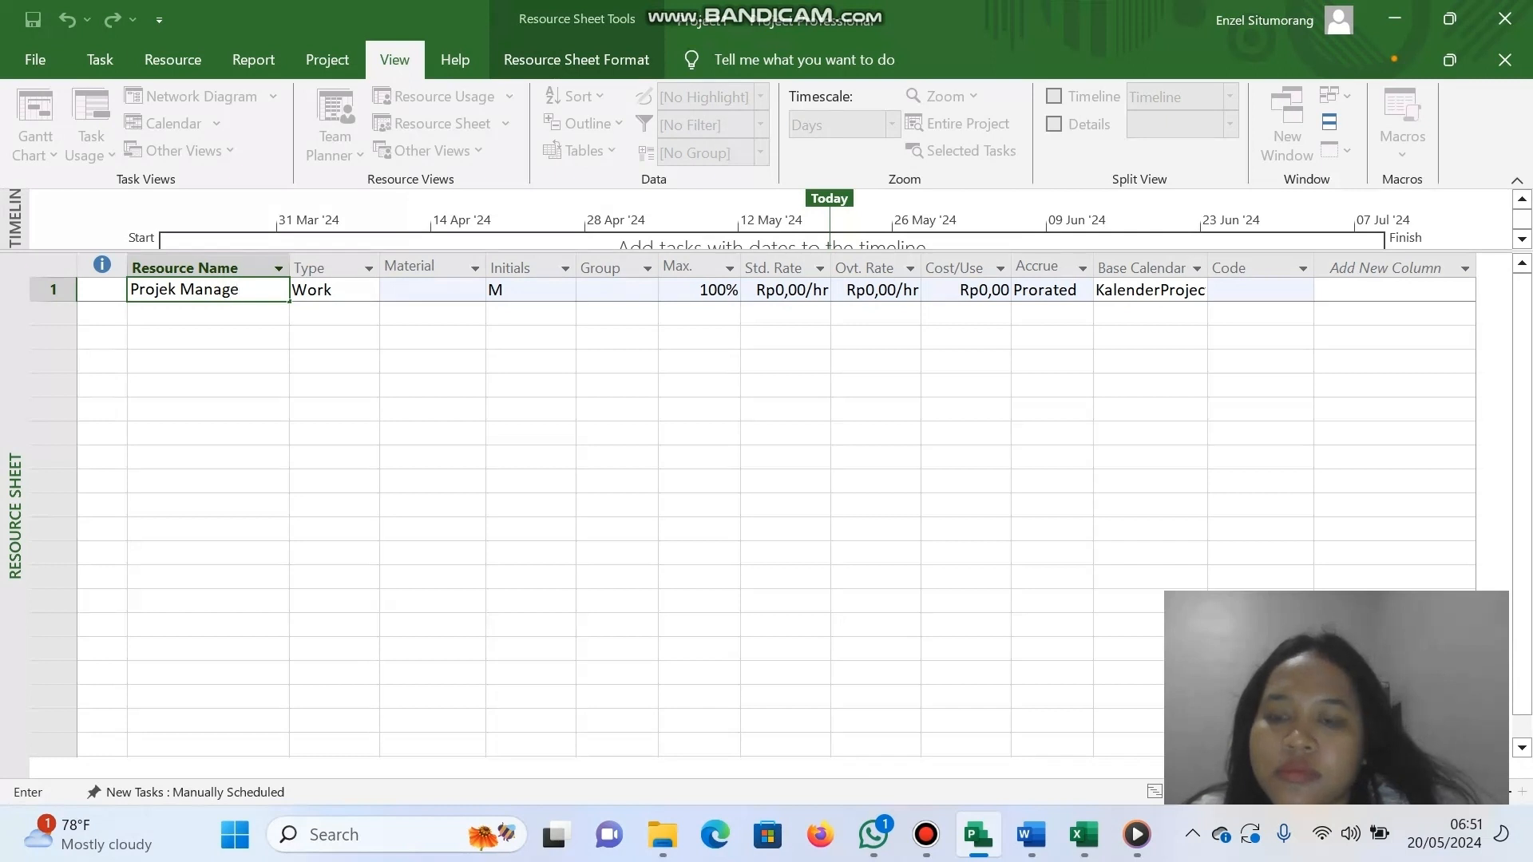
left_click(478, 306)
left_click(506, 307)
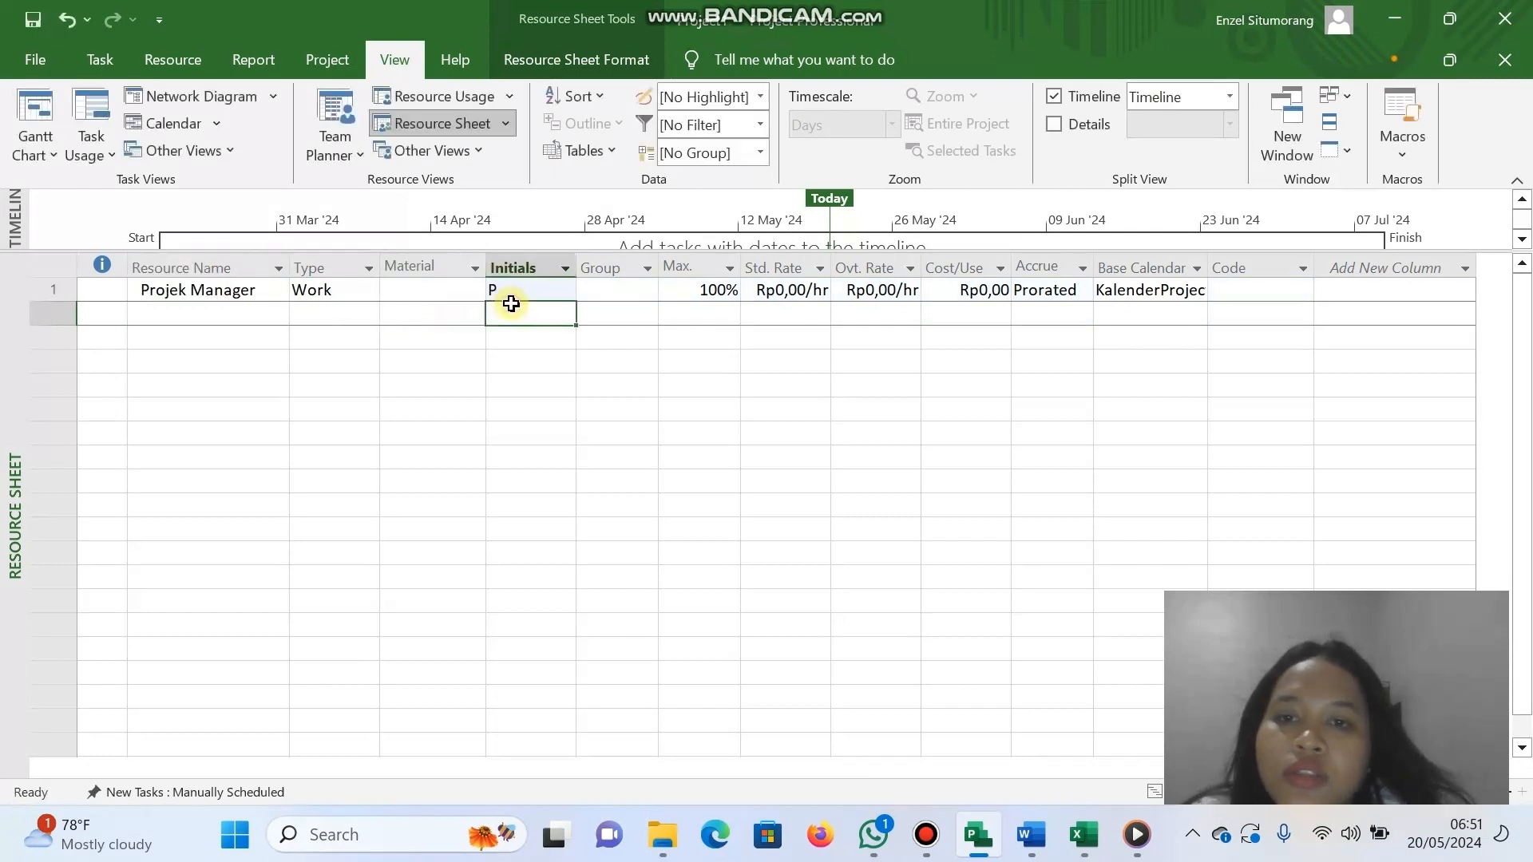
Set the initials of the Projek Manager resource to PM.
left_click(511, 290)
type("Pm")
key("BackSpace")
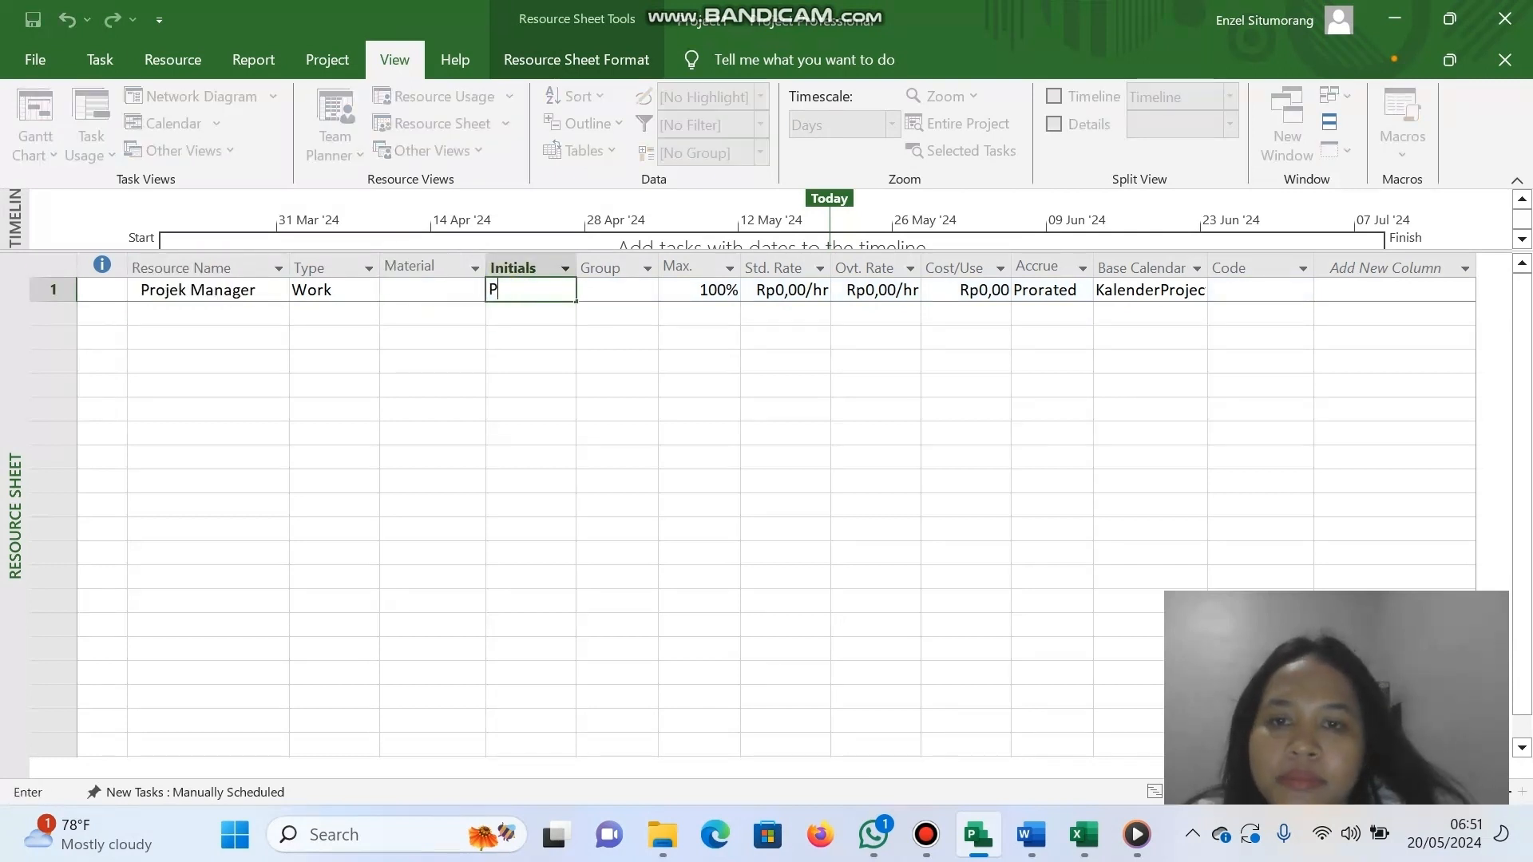
left_click(647, 366)
Consult the daily rates in Excel's COST worksheet and set Projek Manager's standard rate in Project to 250.000/day.
left_click(763, 290)
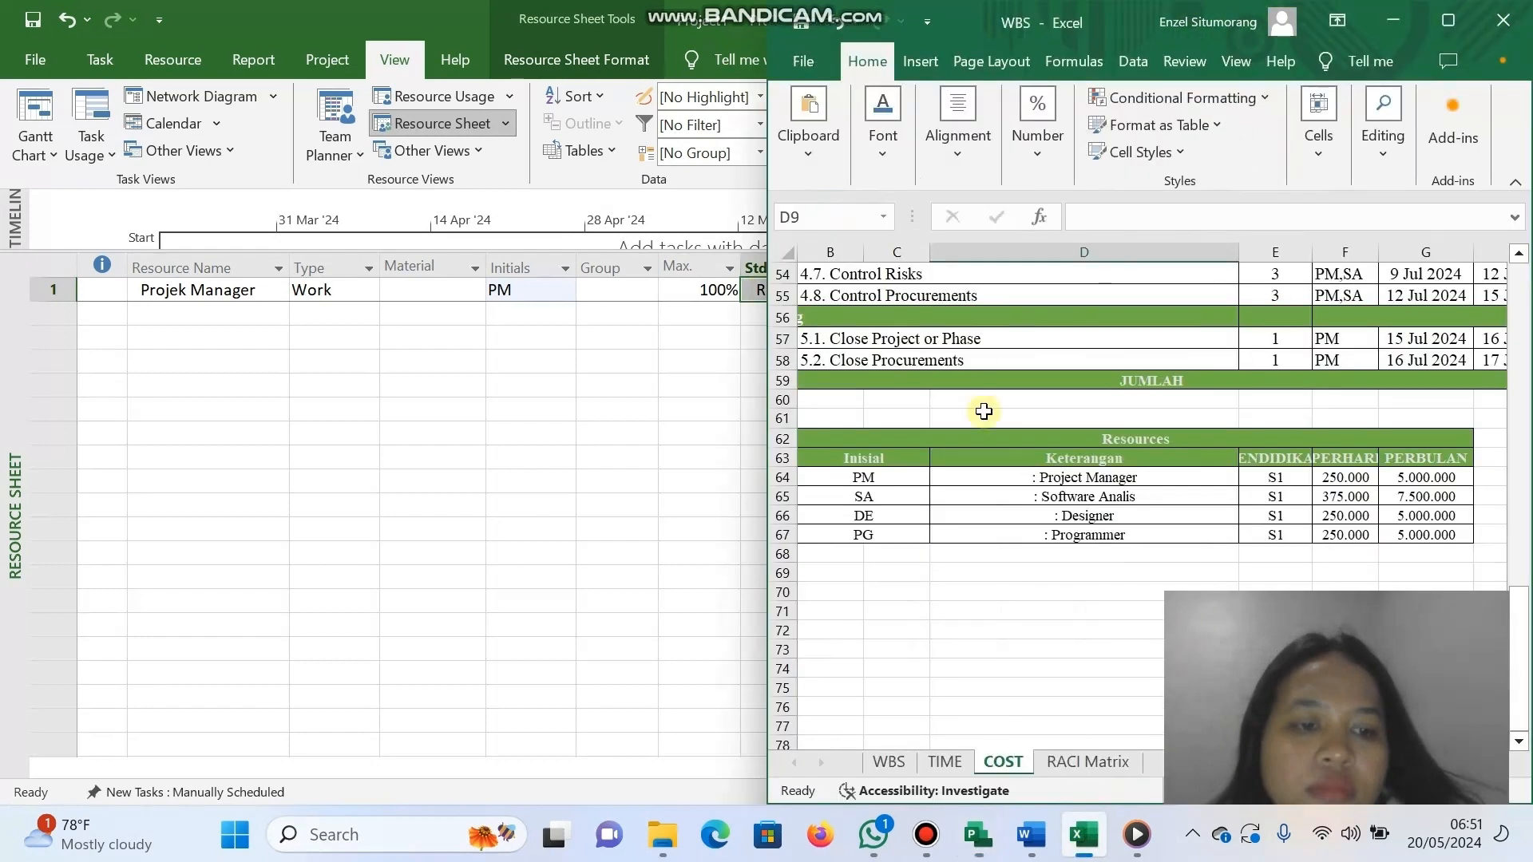
left_click(1084, 834)
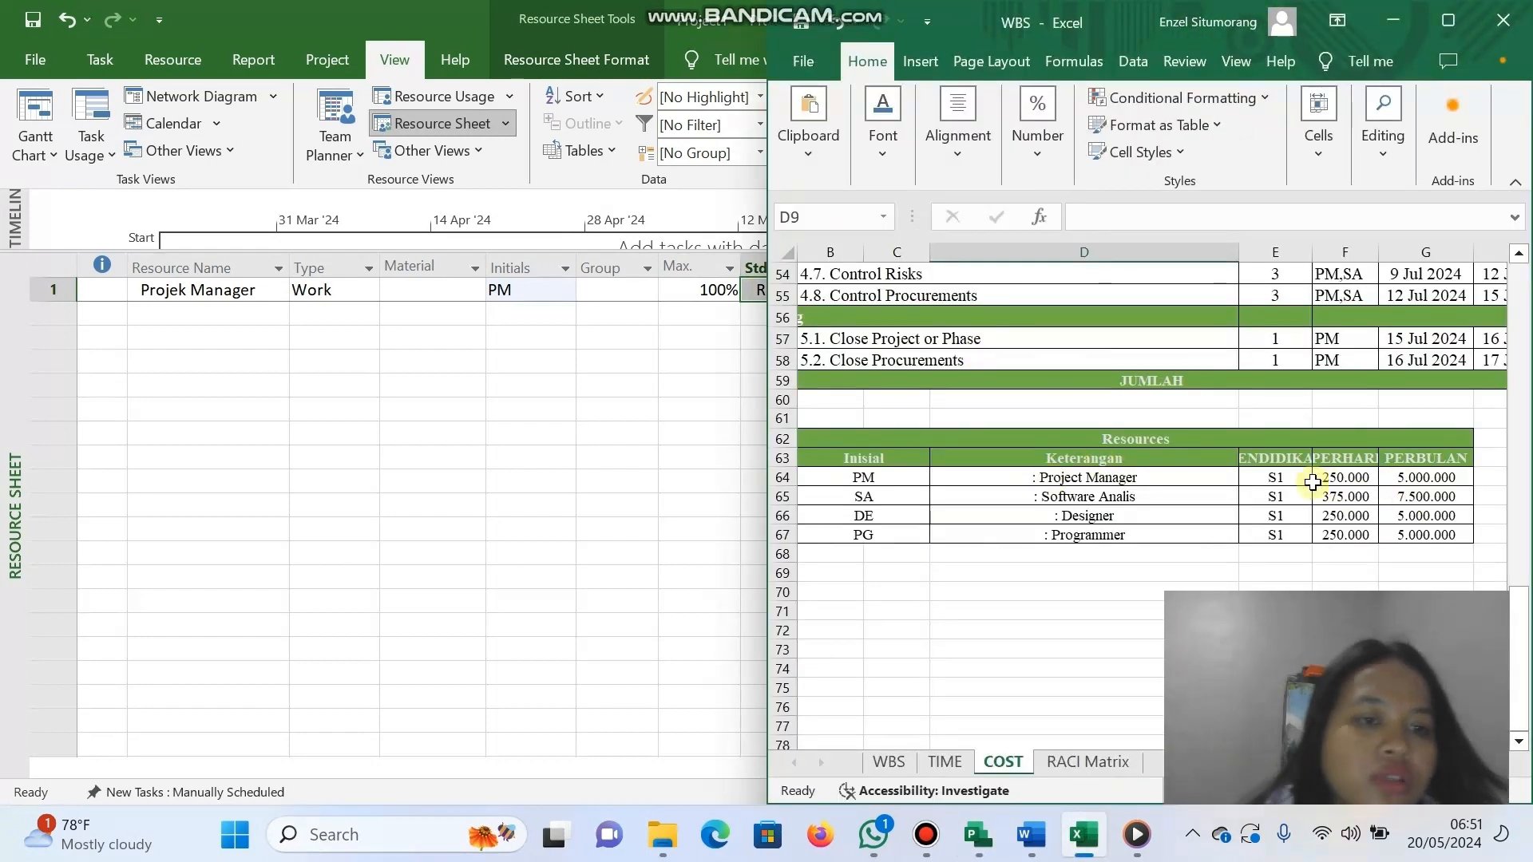
left_click(675, 459)
left_click(780, 290)
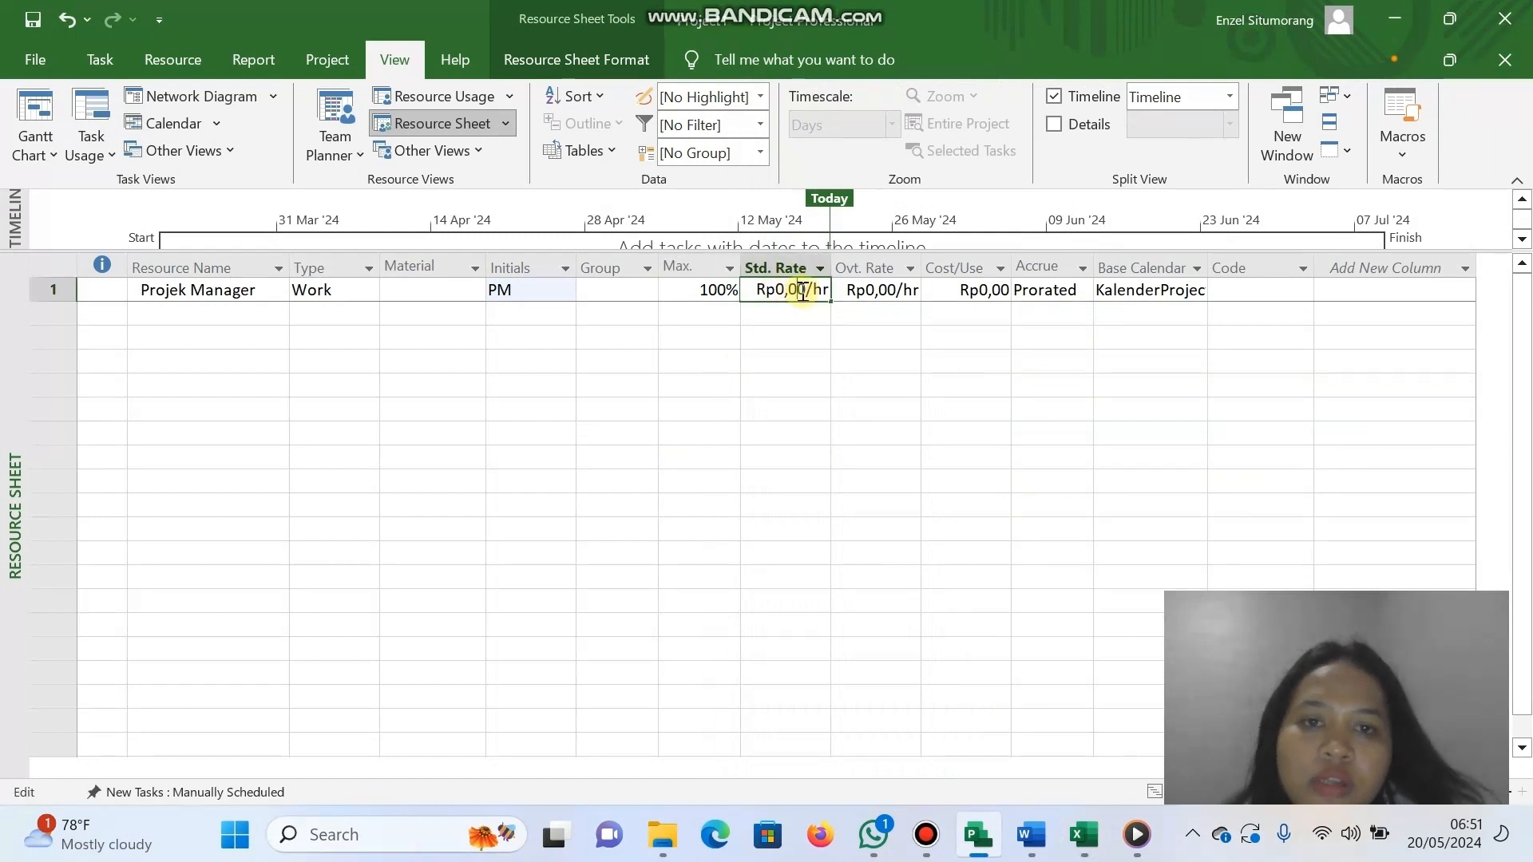
left_click(802, 290)
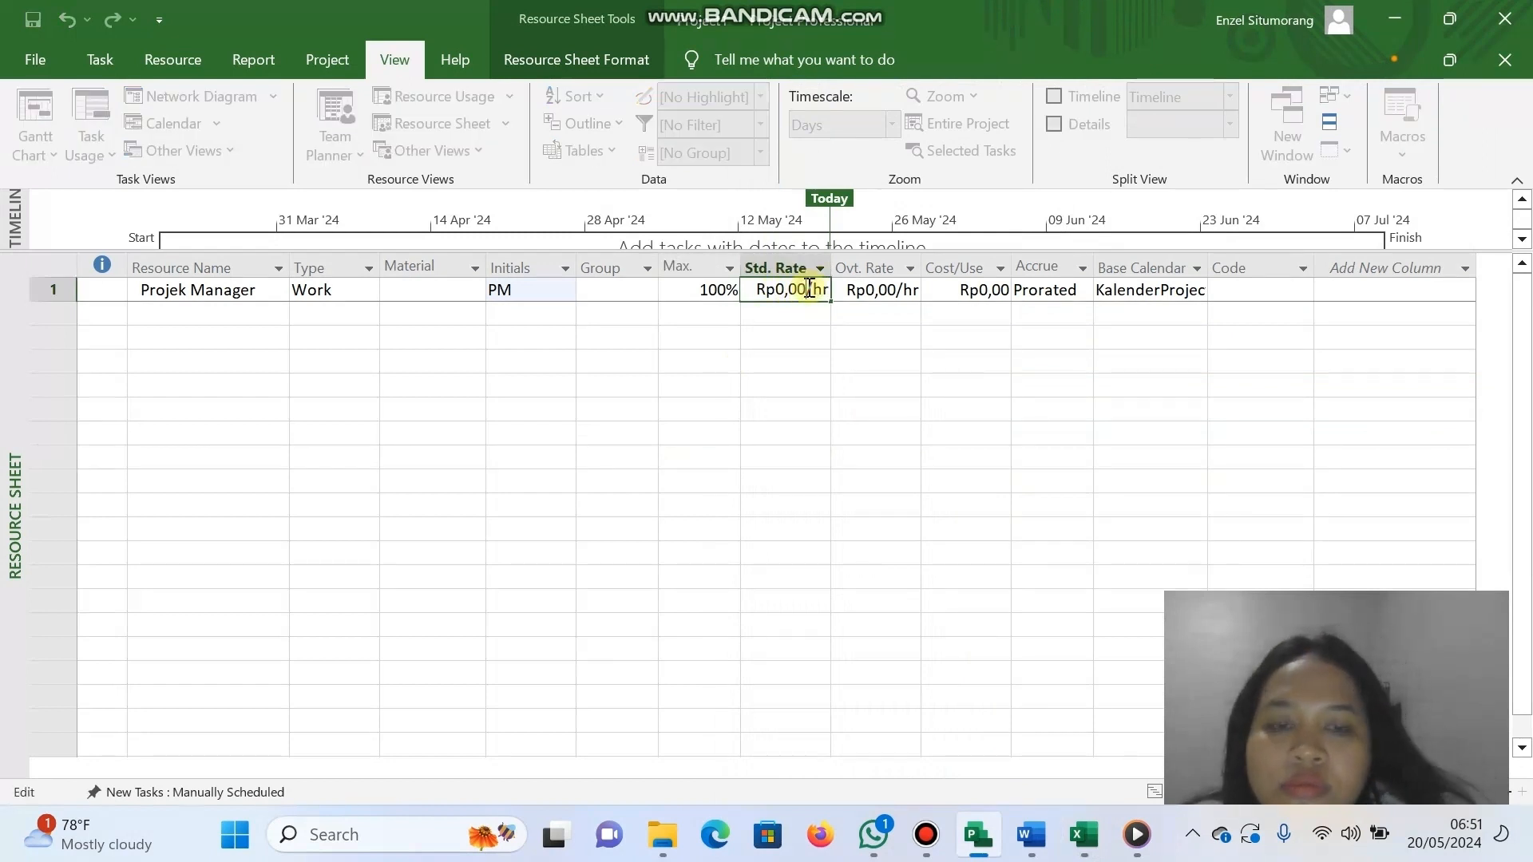
left_click(812, 327)
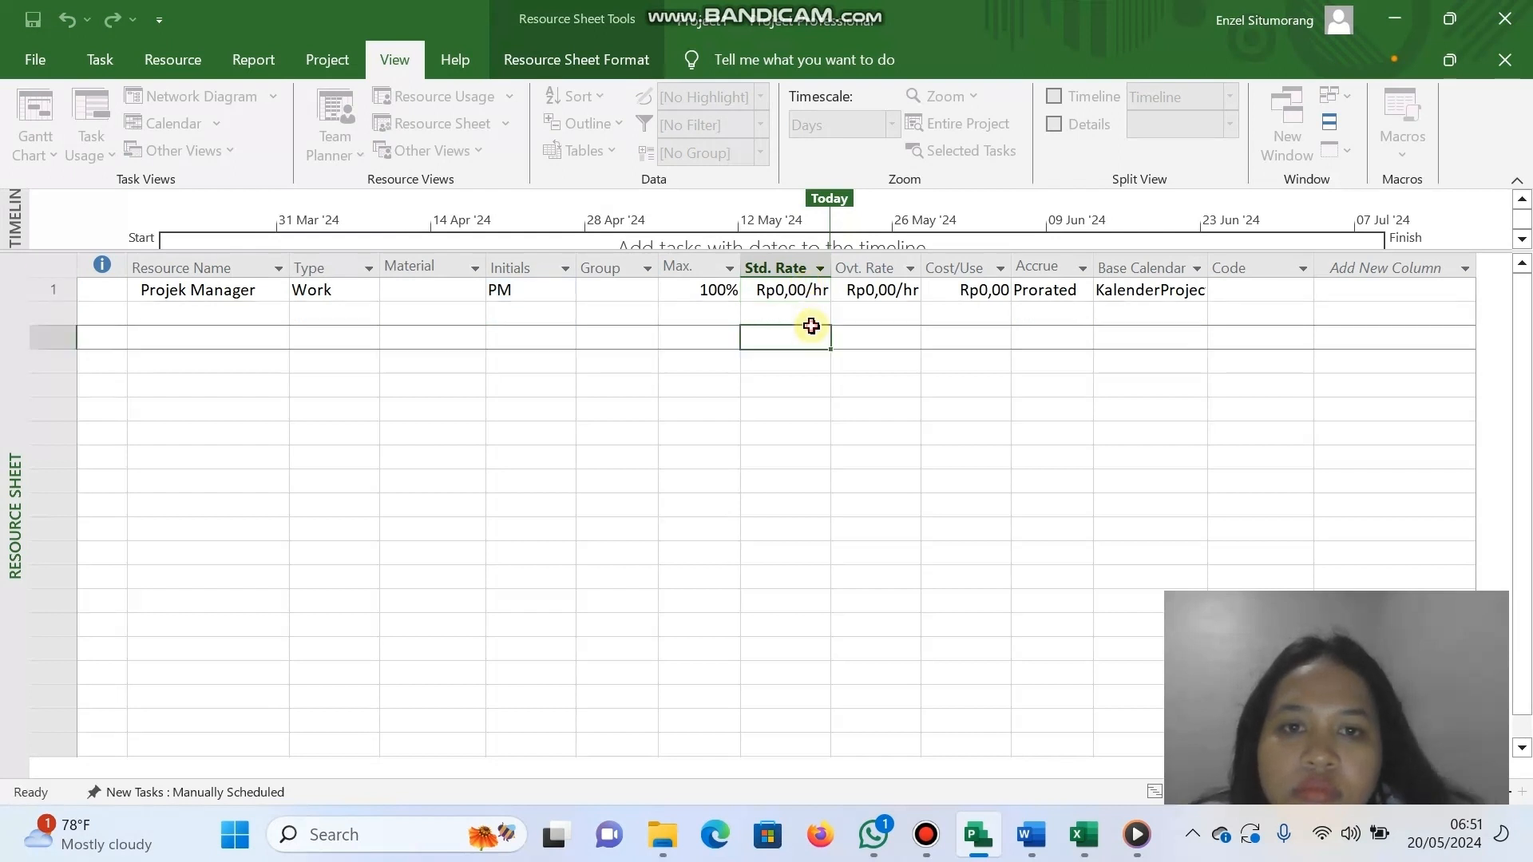
left_click(798, 288)
type("250.000/")
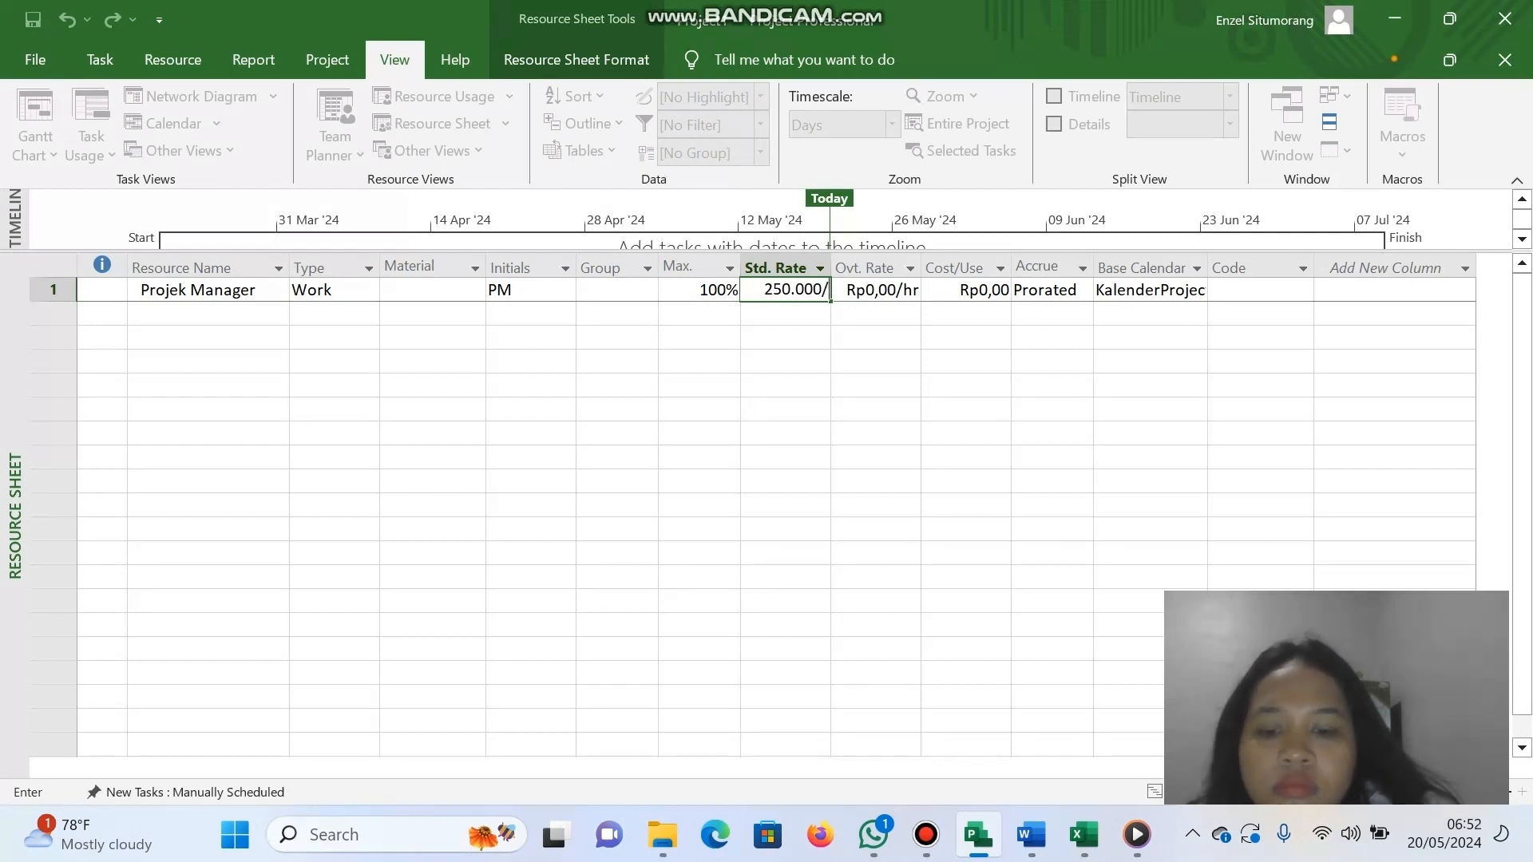
type("day")
key("Return")
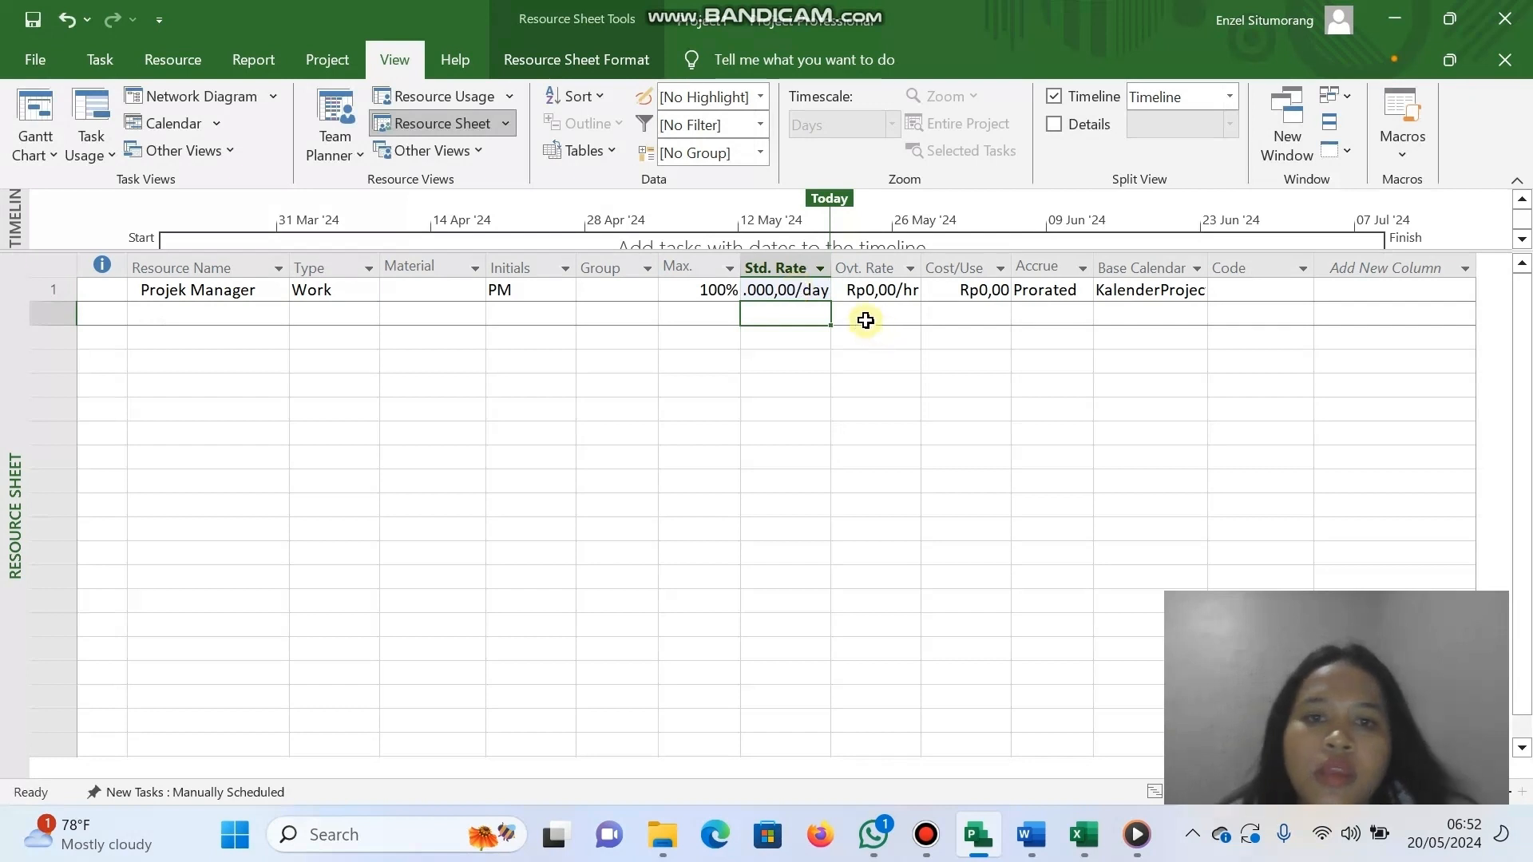
Fit the Std. Rate column to its contents and widen the Ovt. Rate column to a similar width.
left_click(830, 258)
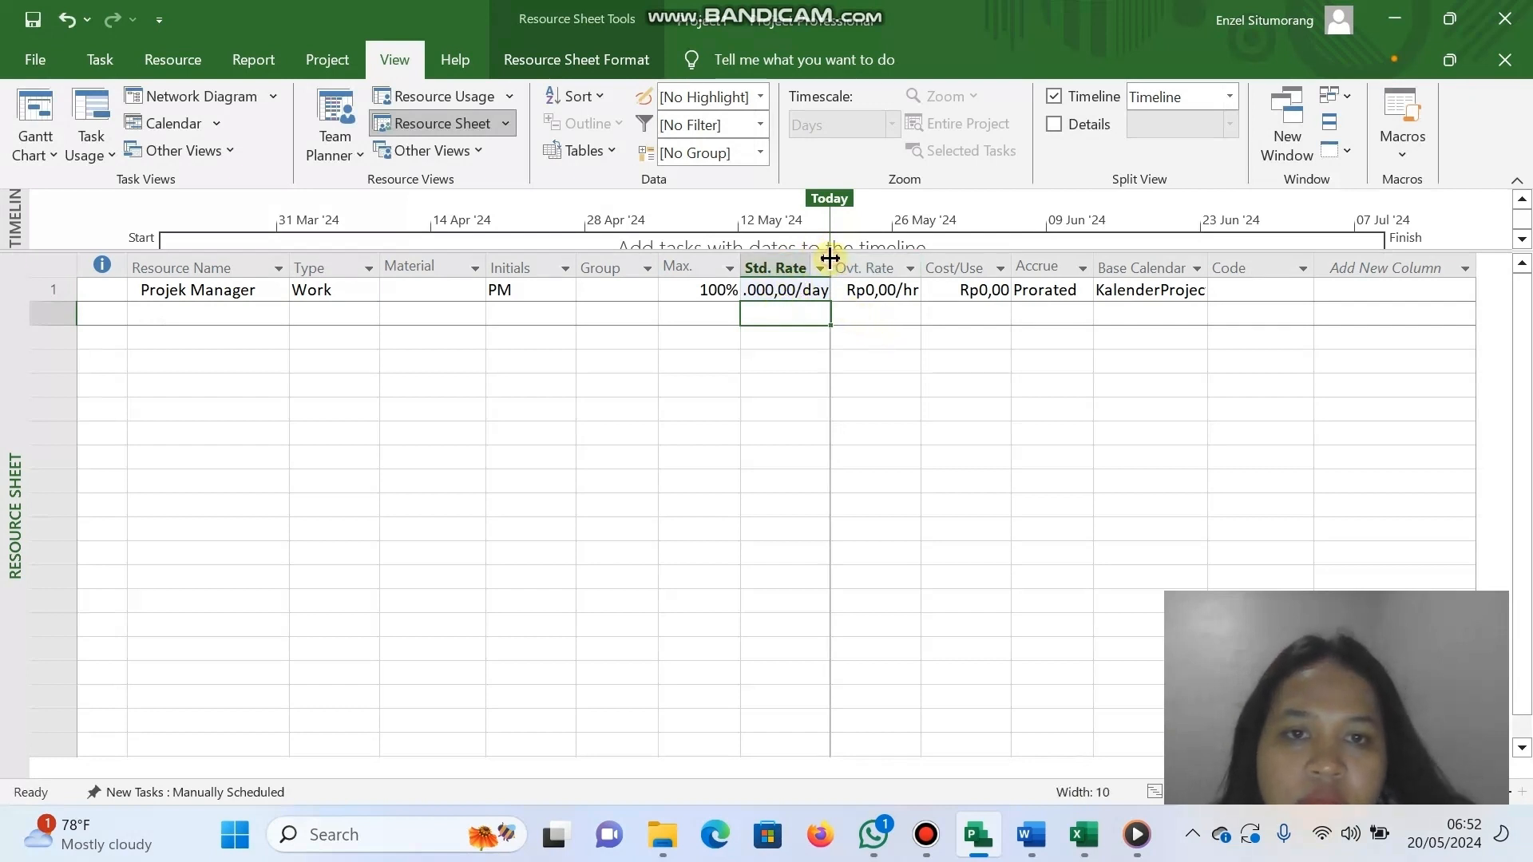
left_click_drag(831, 257, 838, 255)
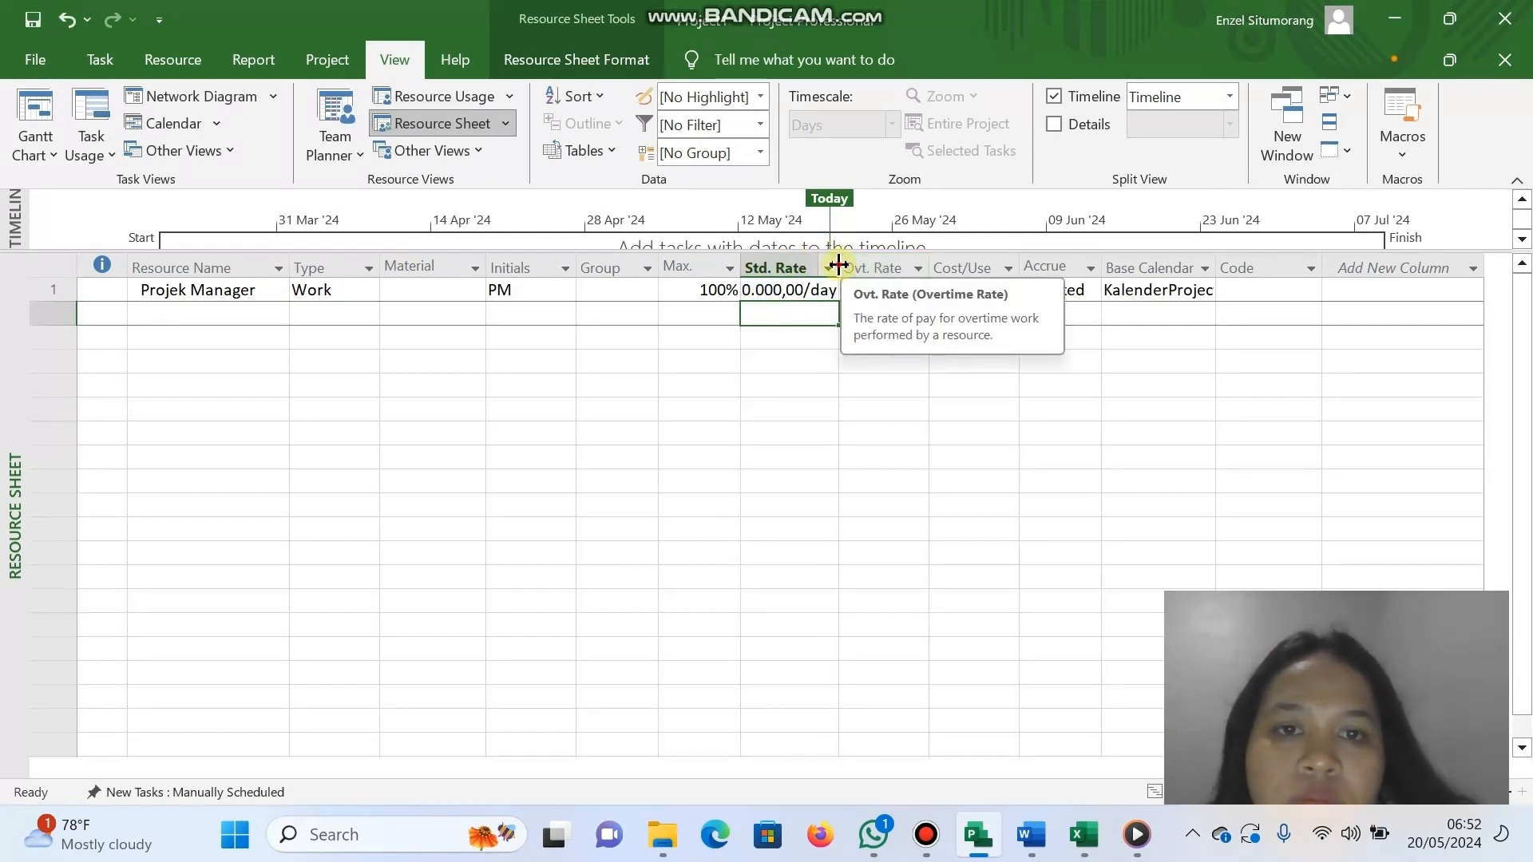
double_click(838, 264)
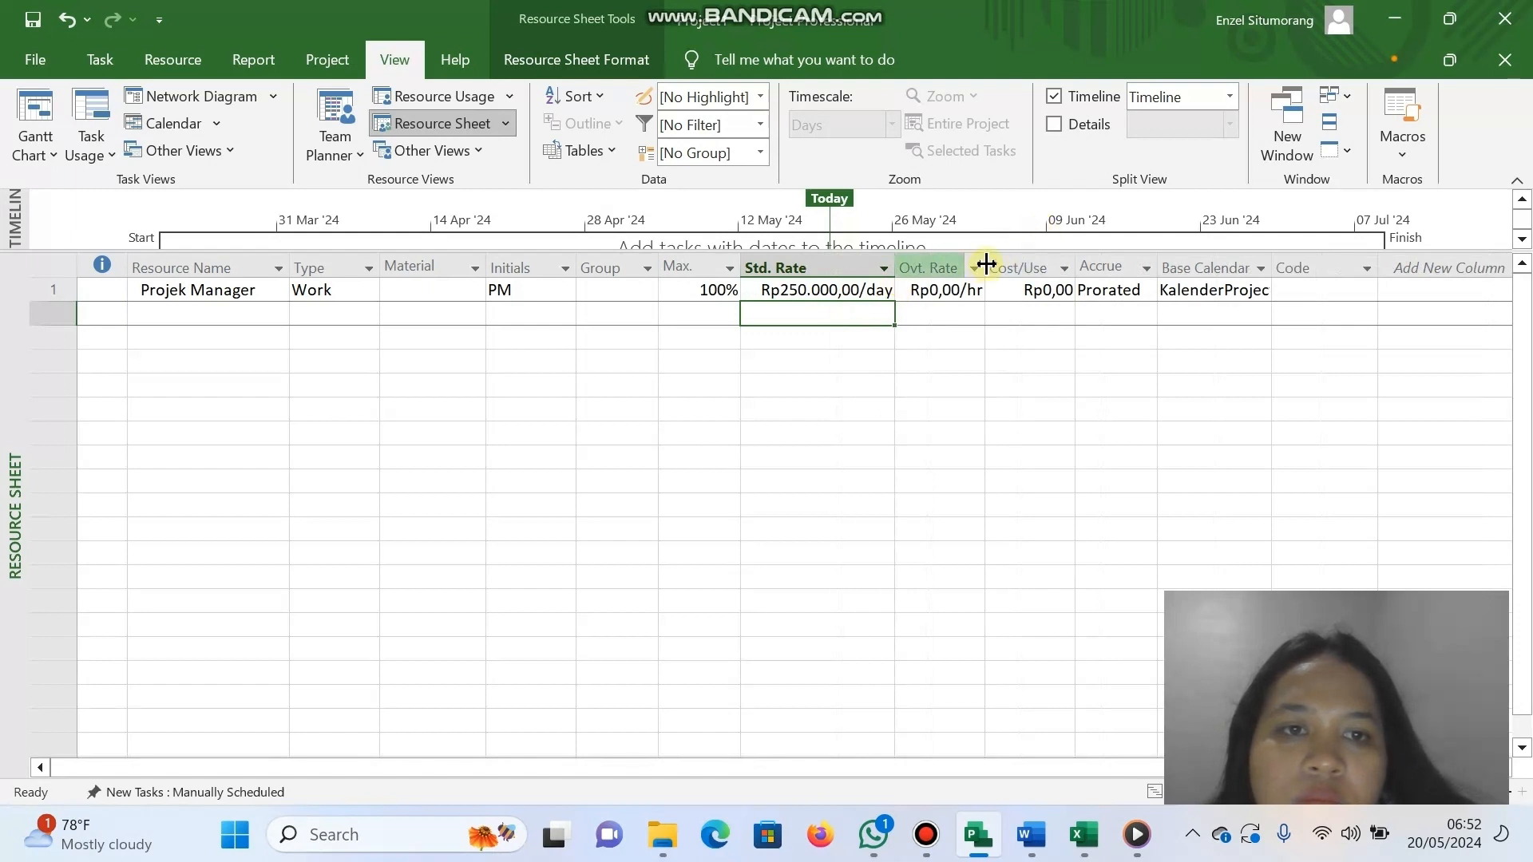
left_click_drag(988, 257, 1050, 262)
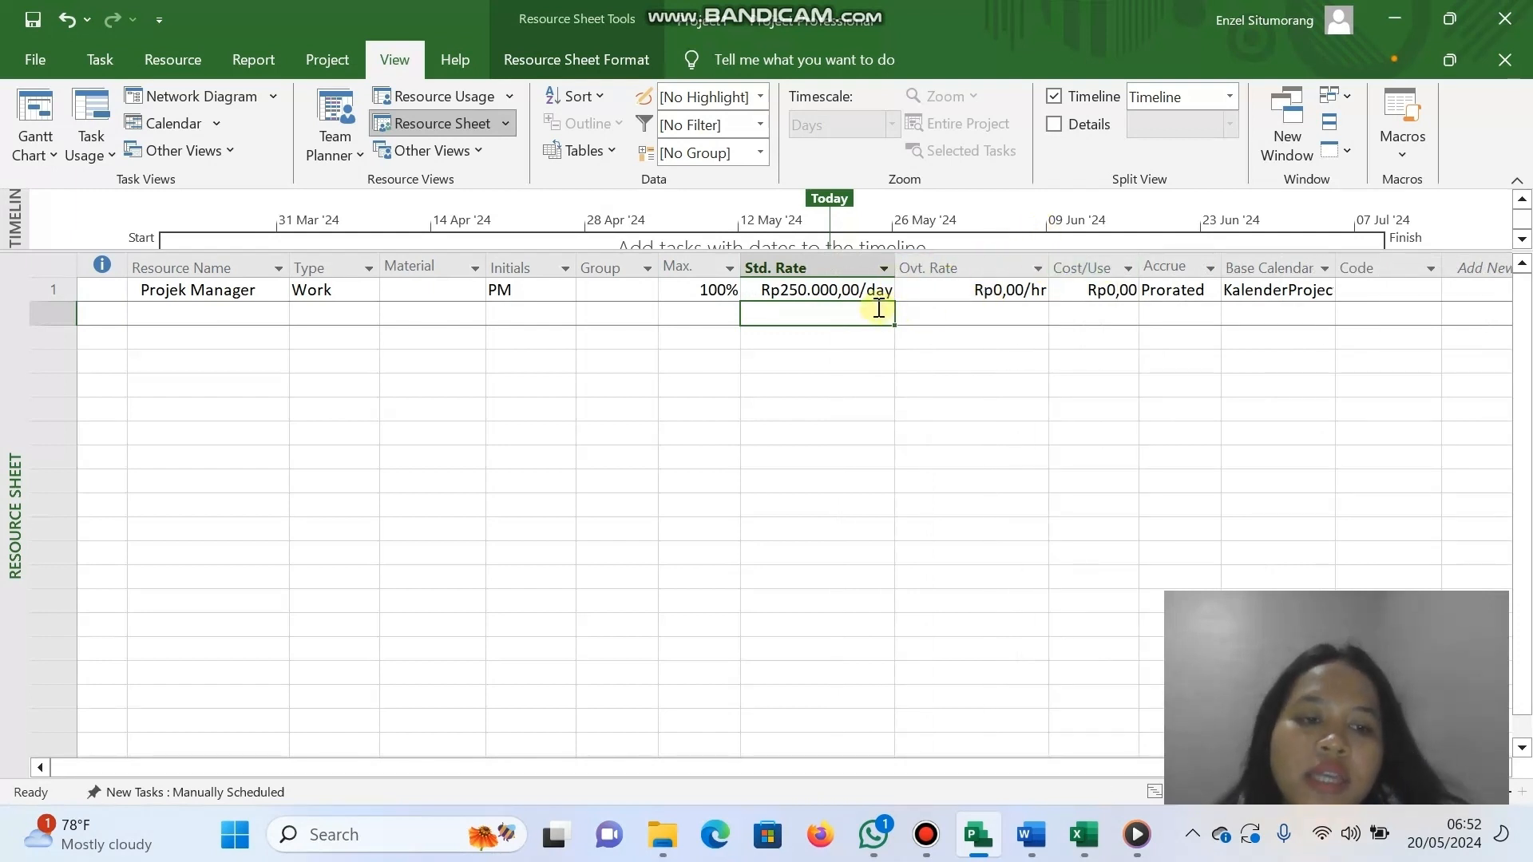
Copy Projek Manager's standard rate of Rp250.000,00/day into the overtime rate.
left_click(797, 290)
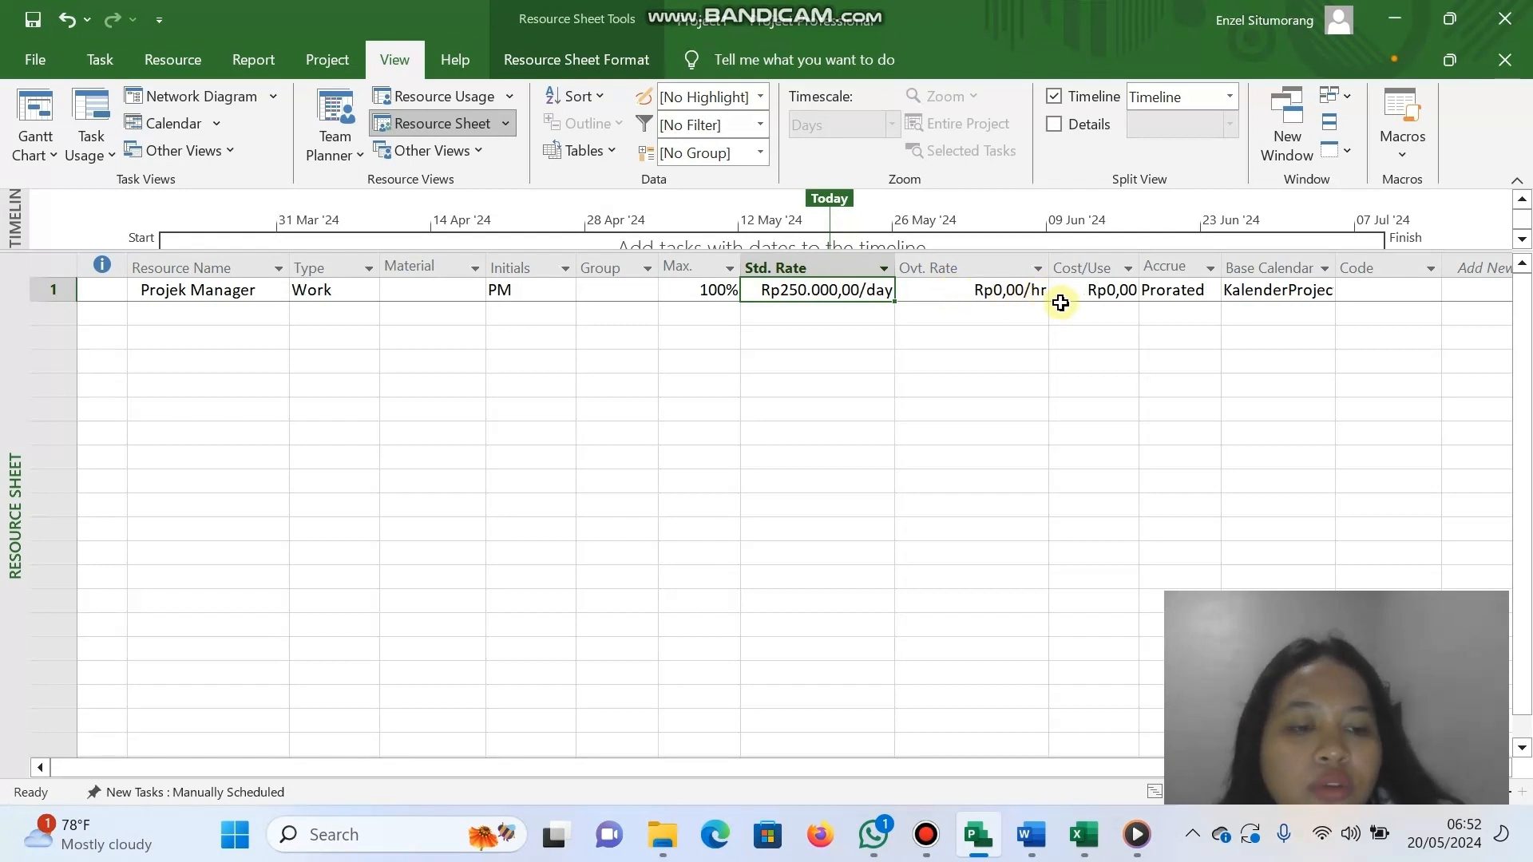
left_click(1022, 293)
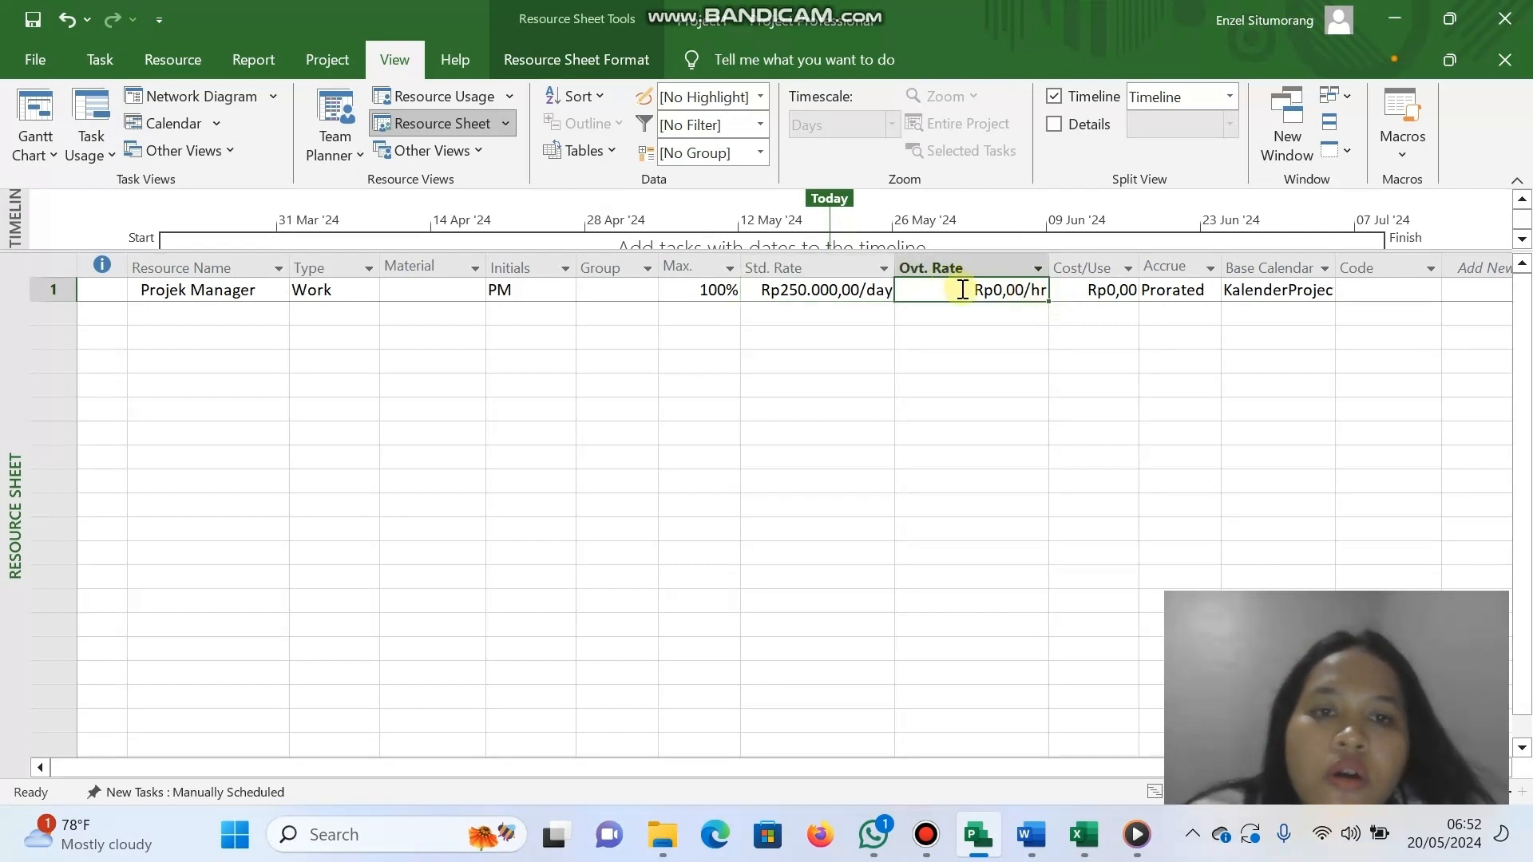
left_click(852, 291)
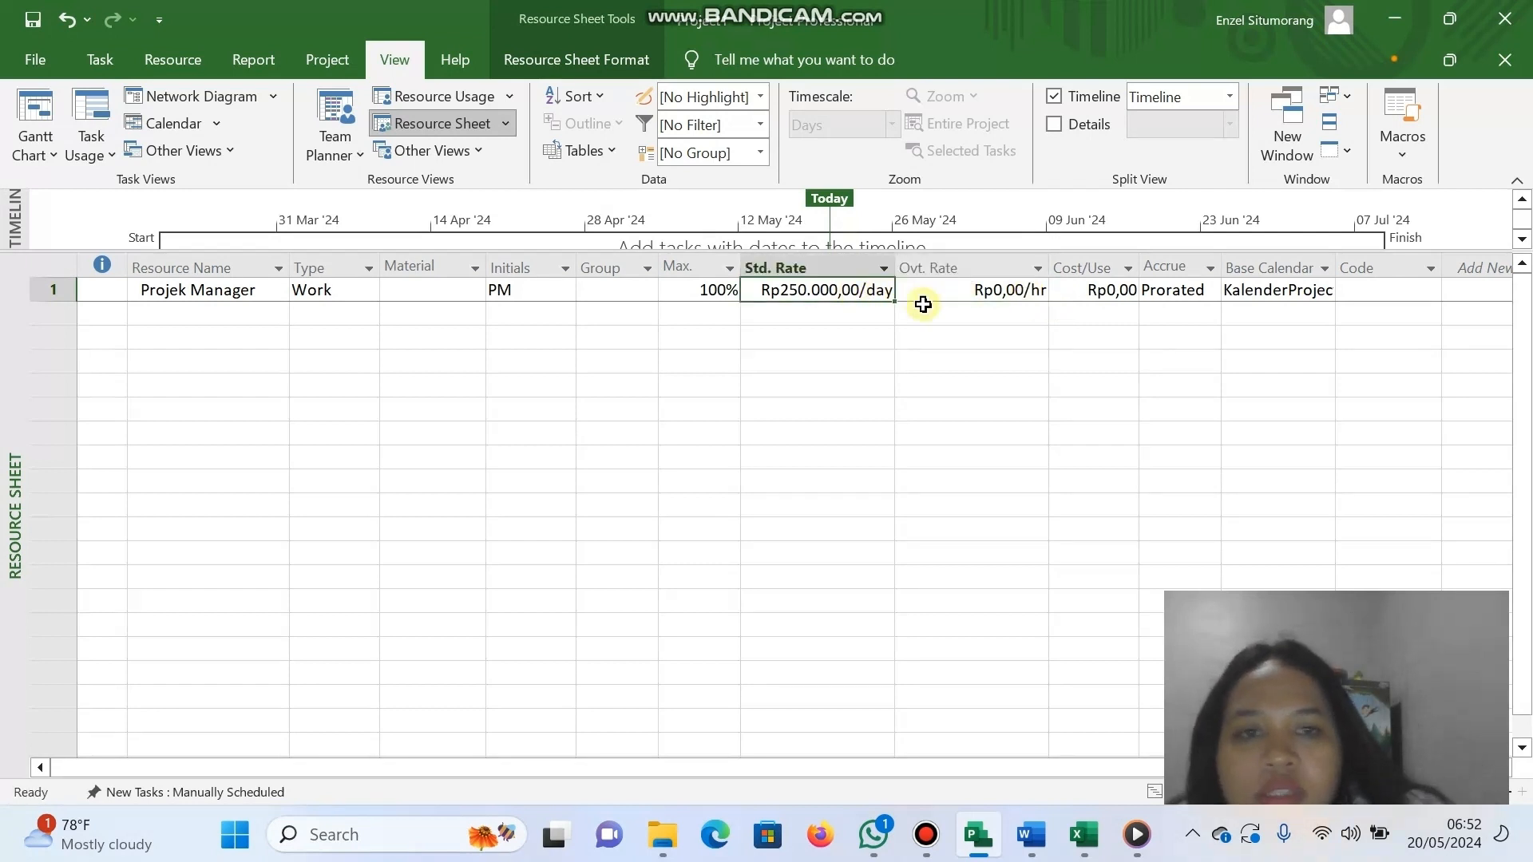
left_click(952, 292)
type("Rp250.000,00/day")
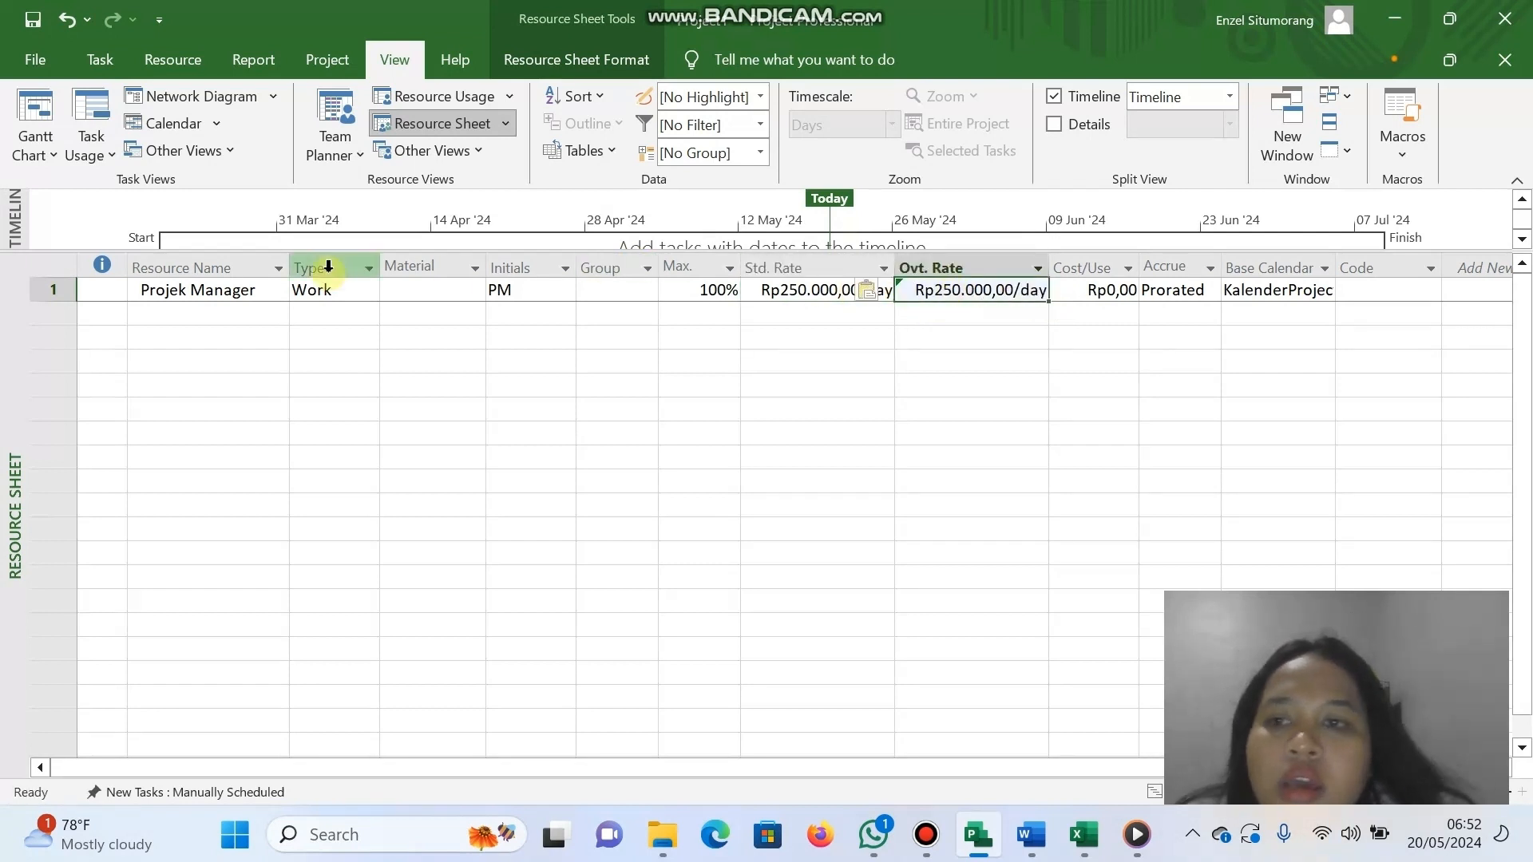
Add a second resource named System Analist with the initials SA.
left_click(199, 318)
type("S")
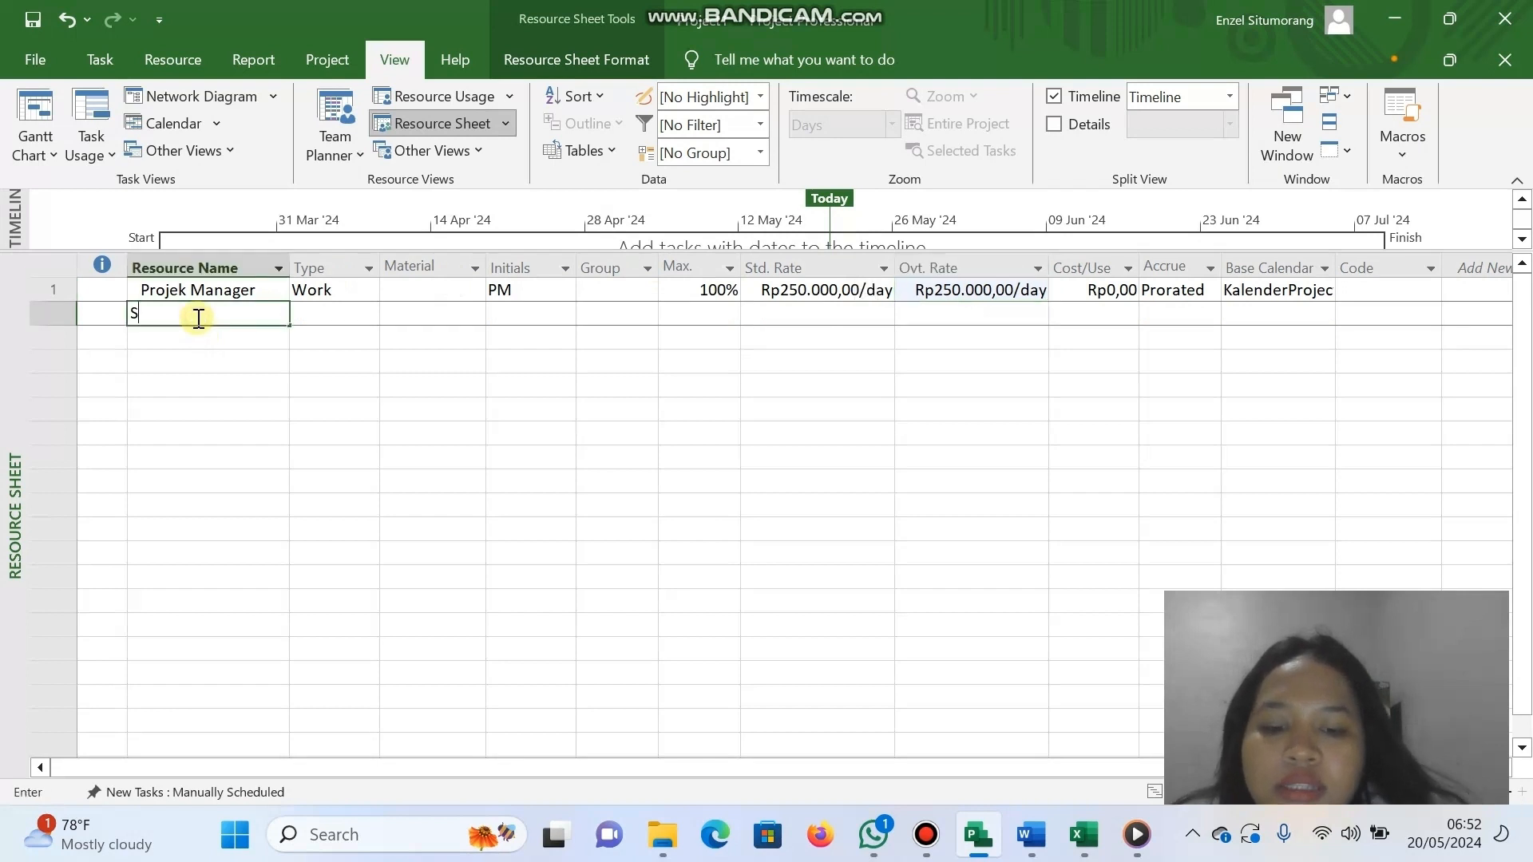
type("ystem Anali")
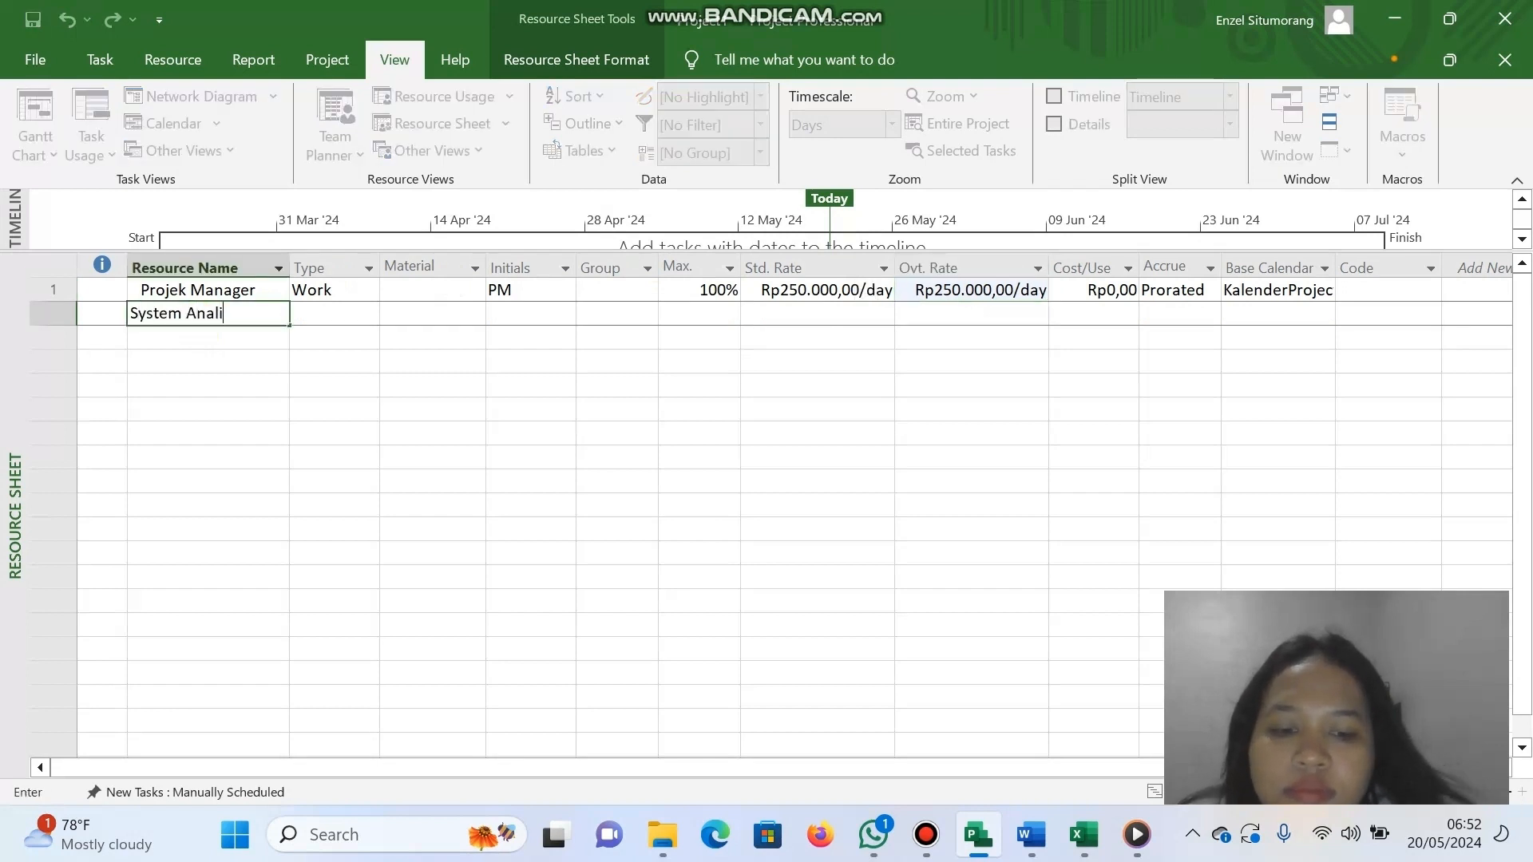
type("st")
left_click(329, 314)
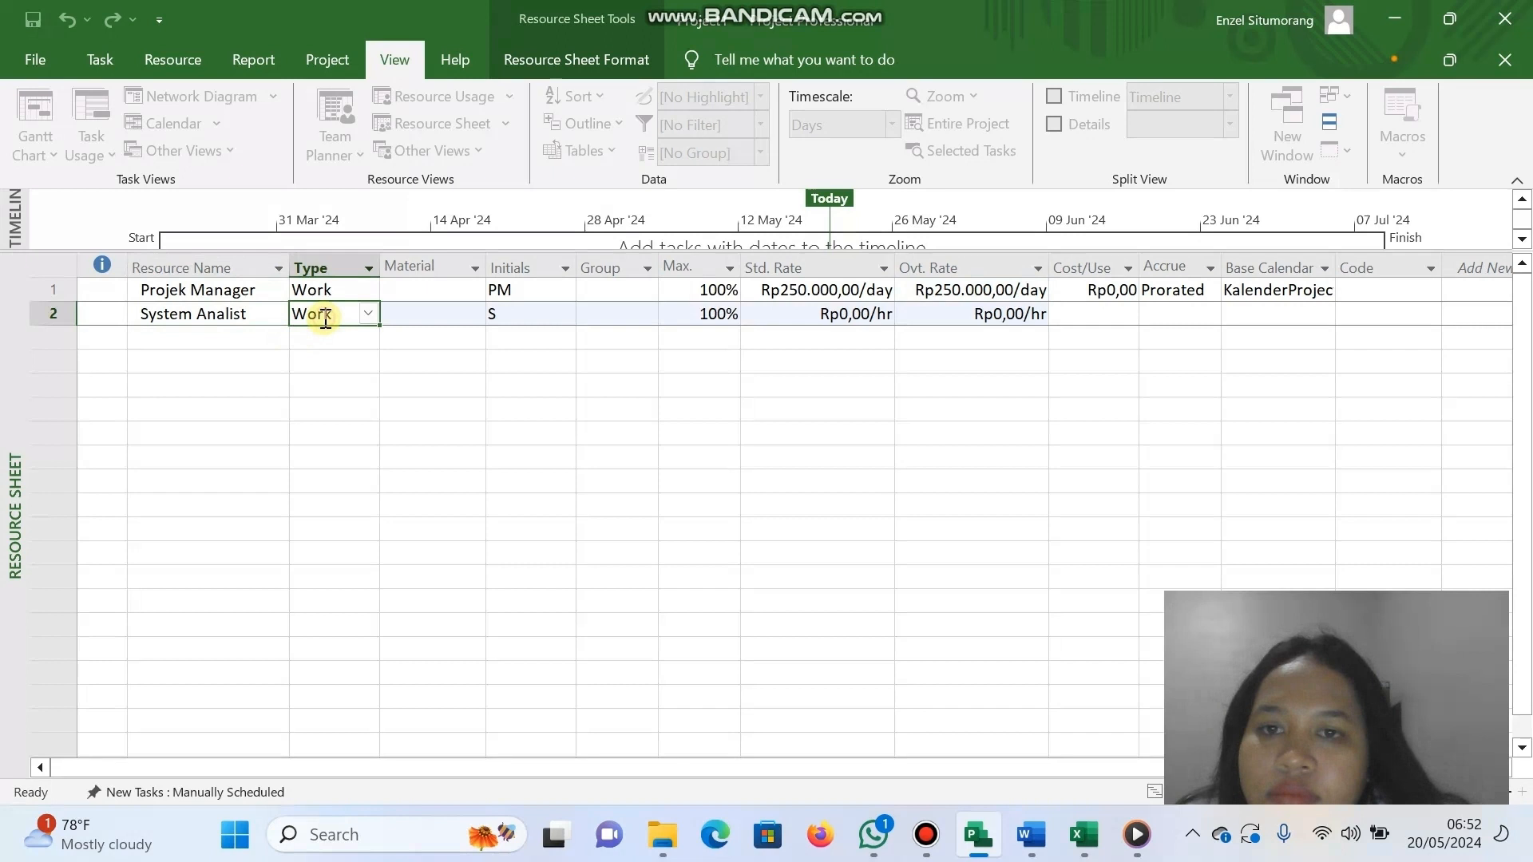
left_click(529, 317)
type("SSA")
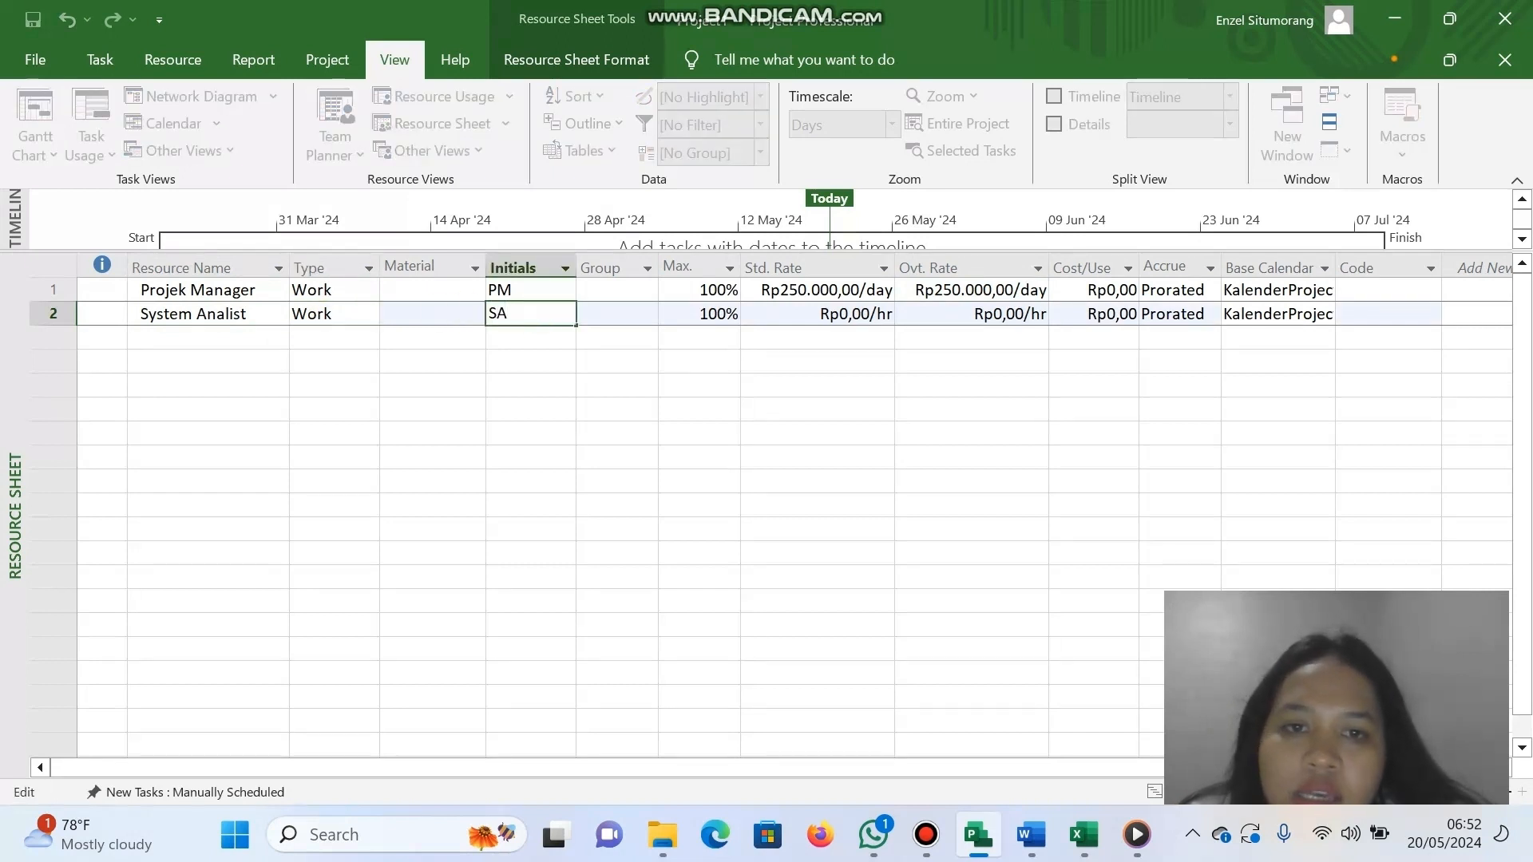
Consult the Resources table in Excel and set System Analist's standard and overtime rates in Project to Rp375.000,00/day.
left_click(820, 314)
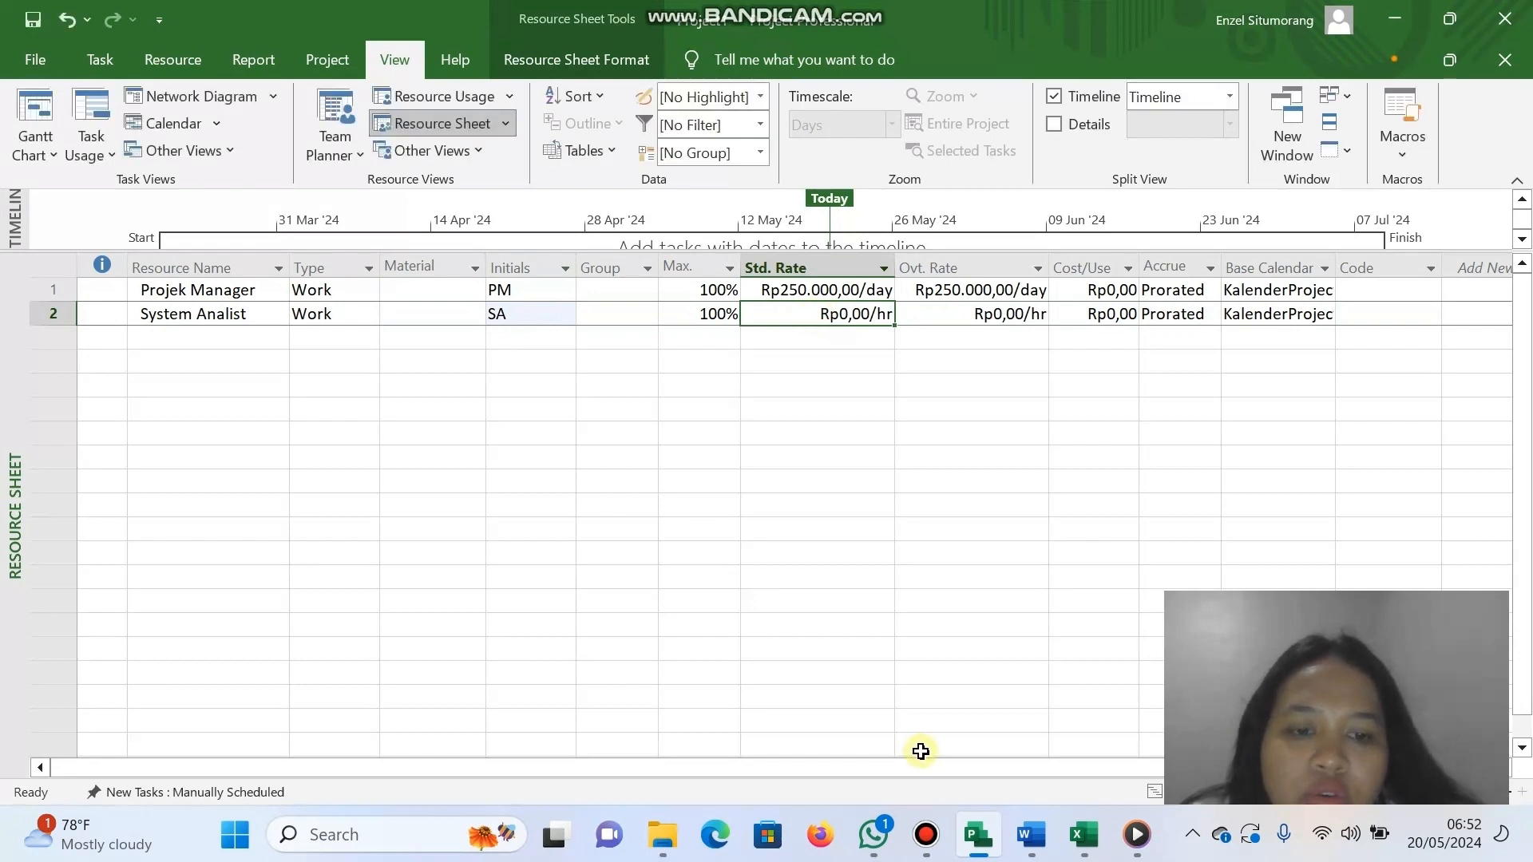
left_click(1076, 845)
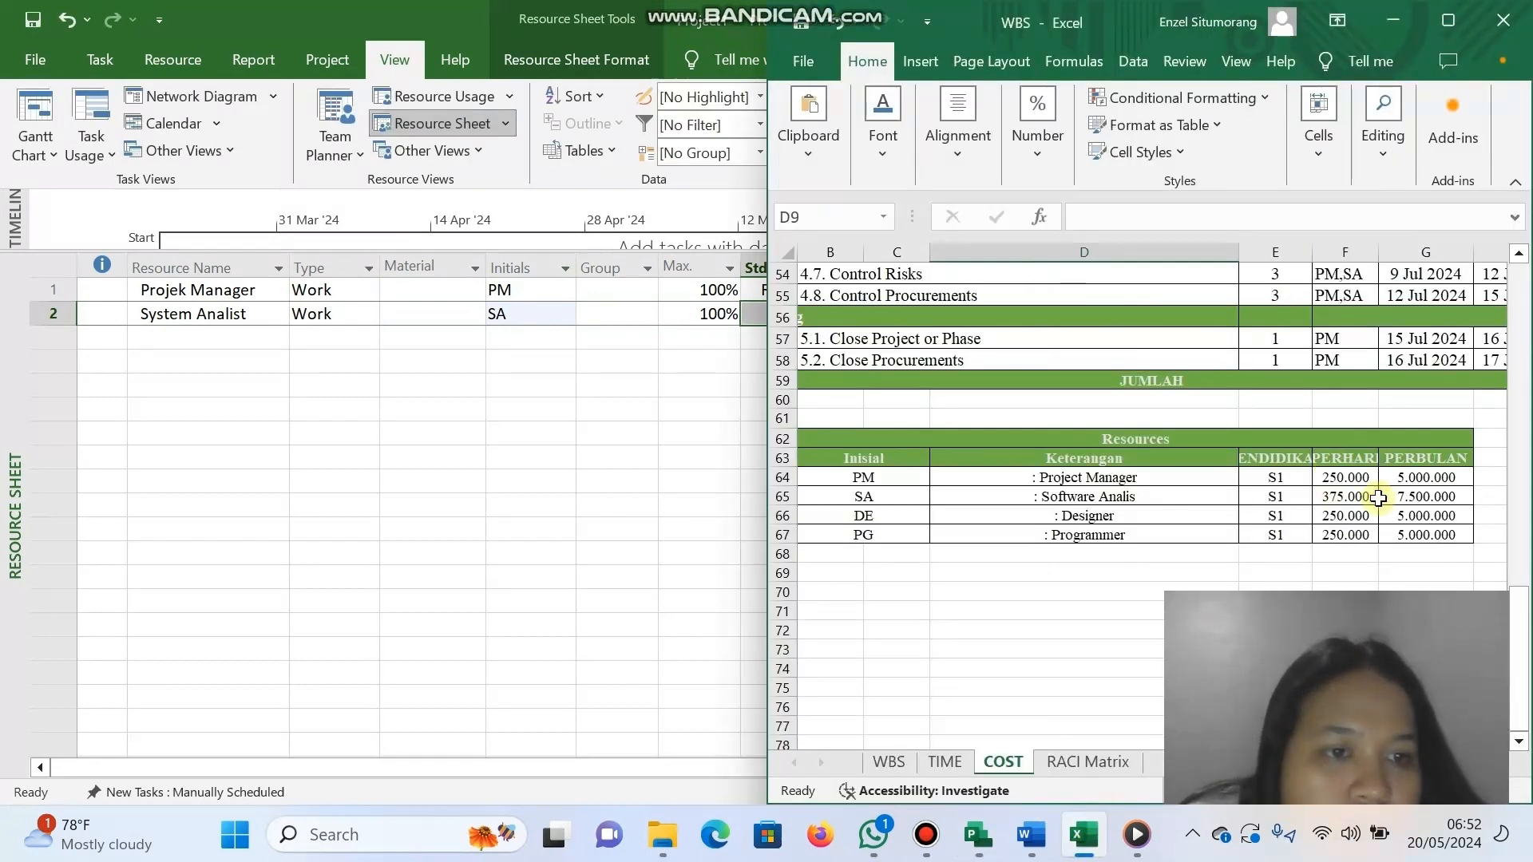
left_click(651, 481)
left_click(834, 316)
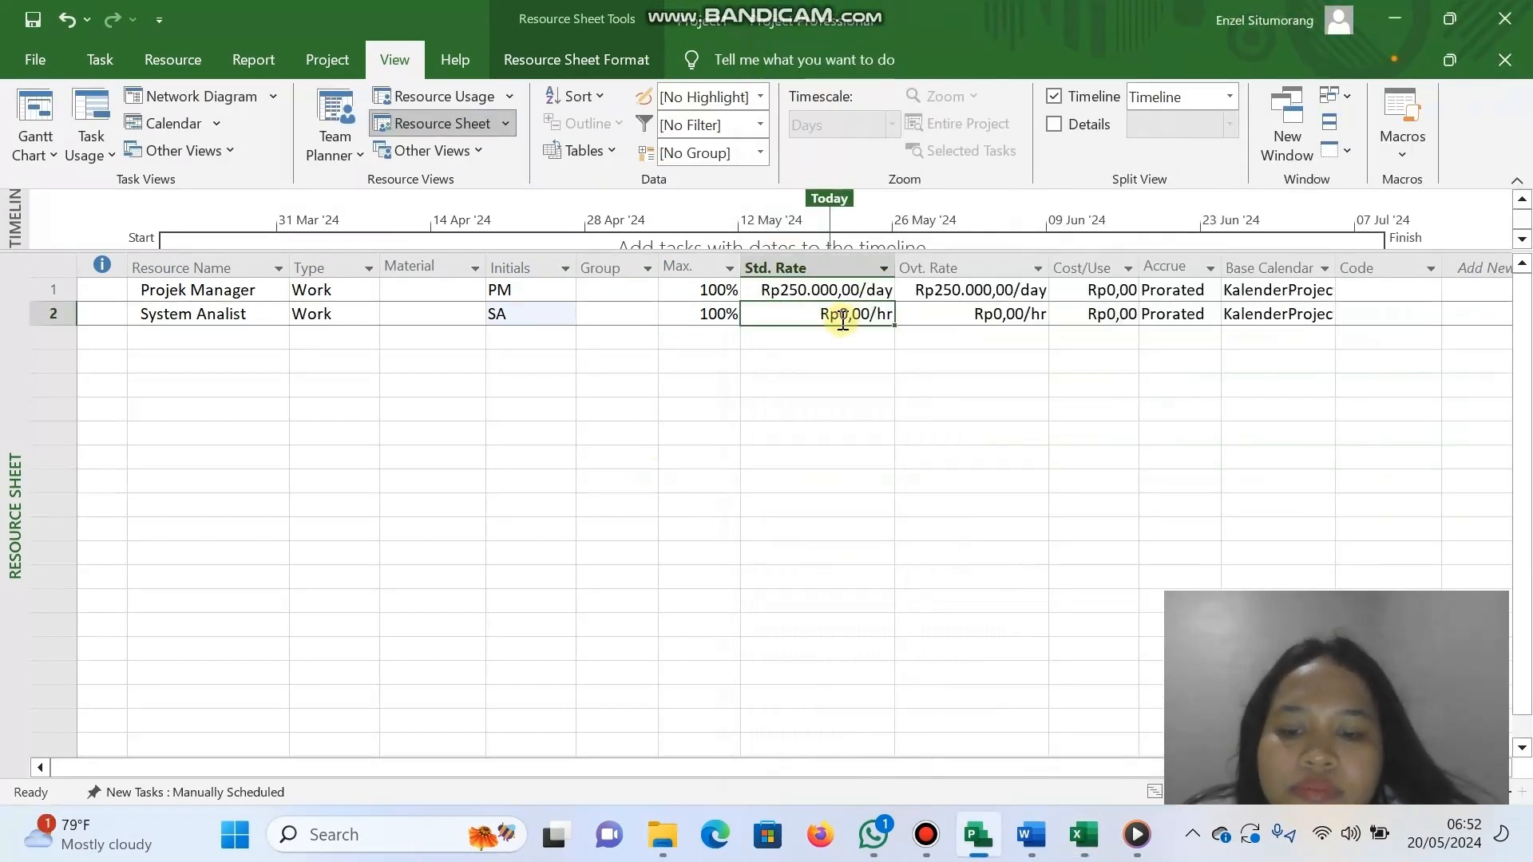
type("375")
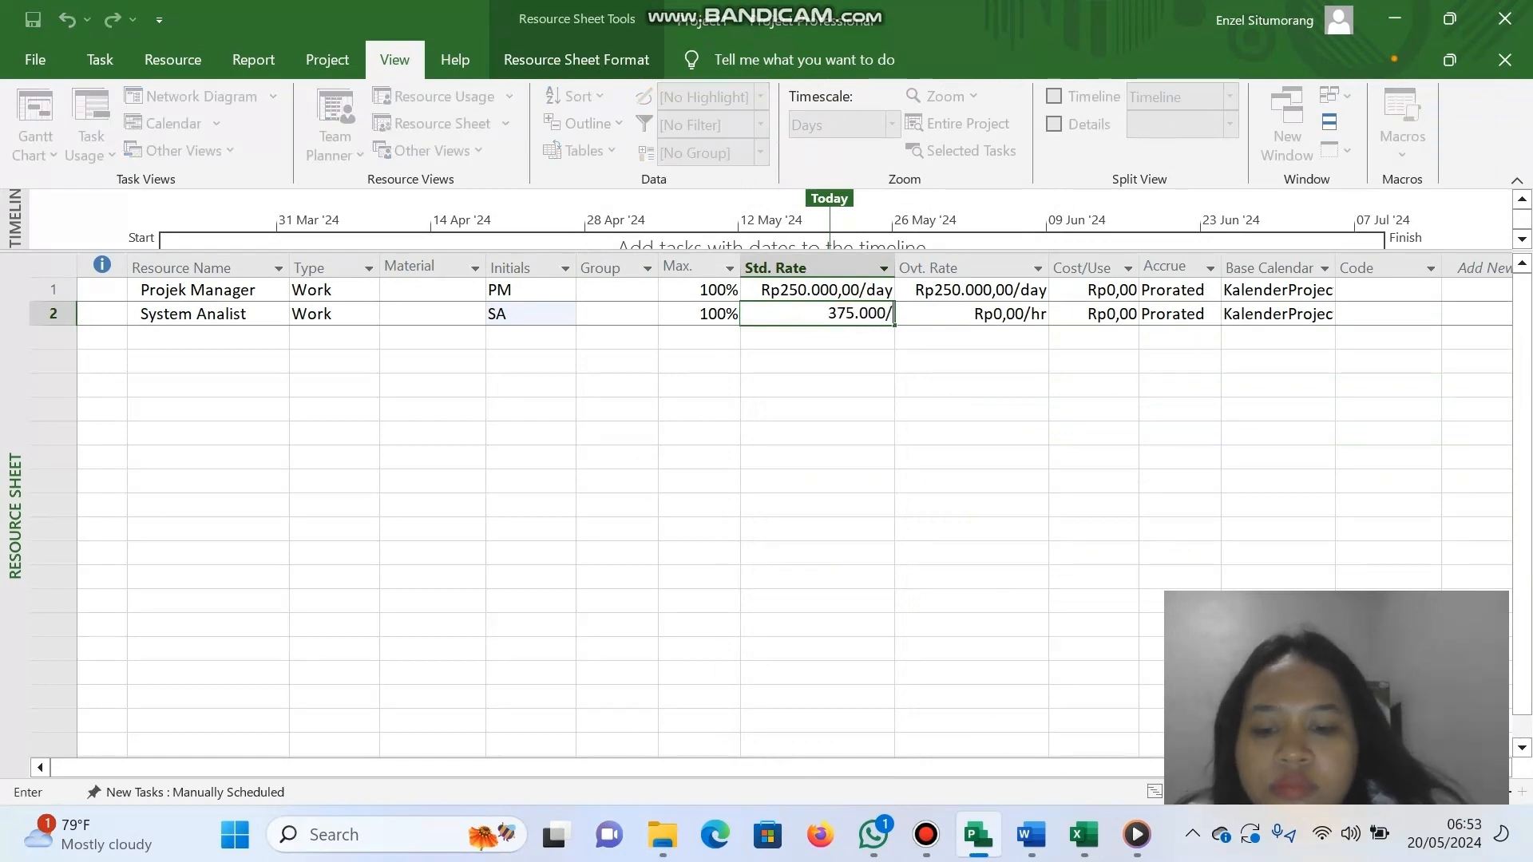
type(".000,00/day")
key("Return")
left_click(980, 315)
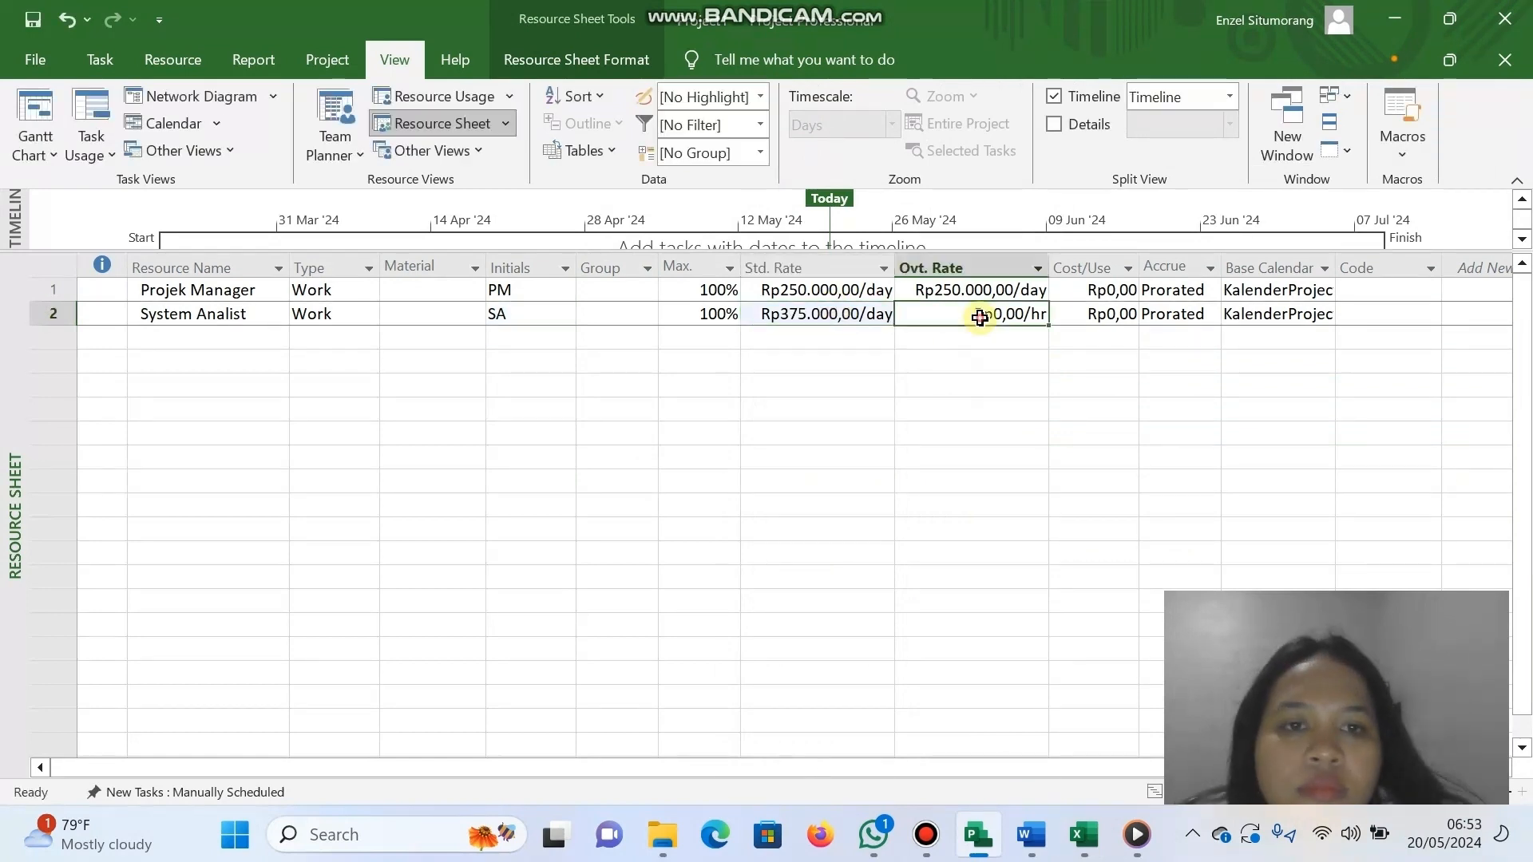
type("Rp375.000,00/day")
Add a third resource named Designer with the initials DE.
left_click(260, 337)
type("De")
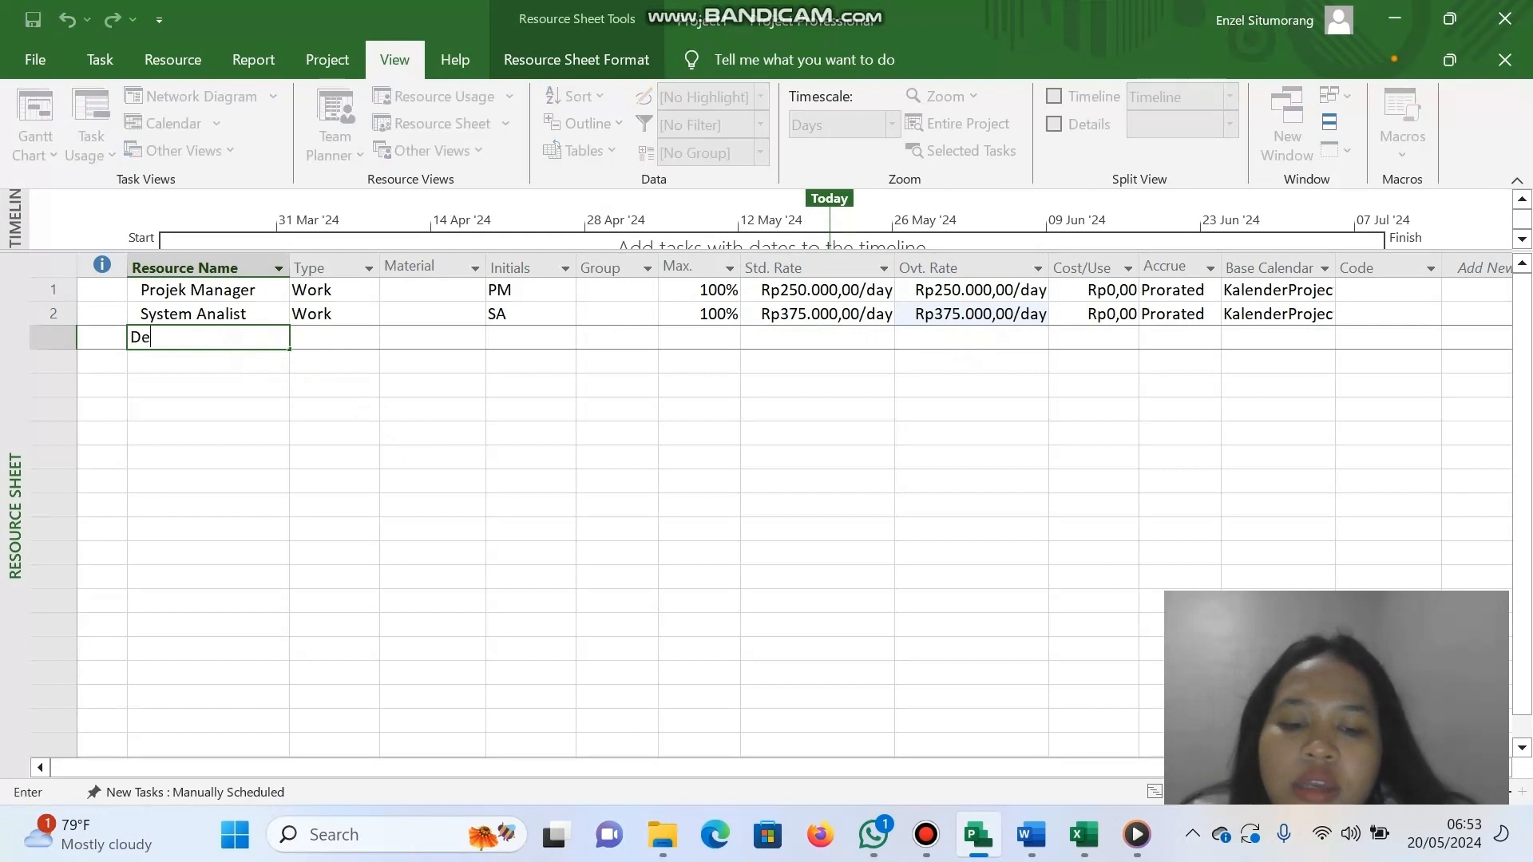
type("signer")
left_click(346, 337)
left_click(505, 337)
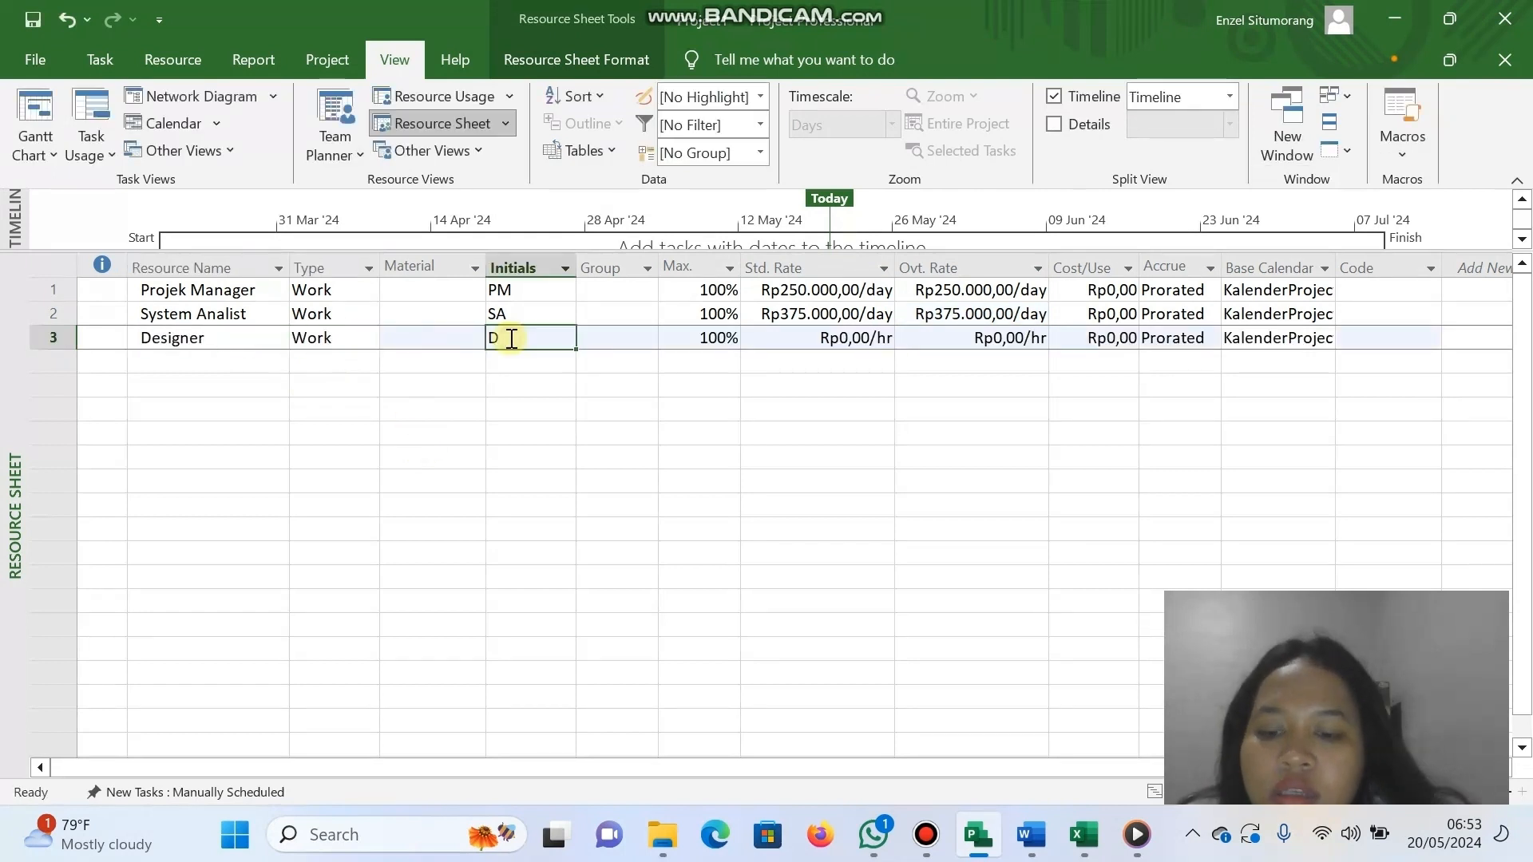
type("DE")
Set Designer's standard rate to 250.000,00/day and copy it into the overtime rate.
left_click(811, 336)
type("250.")
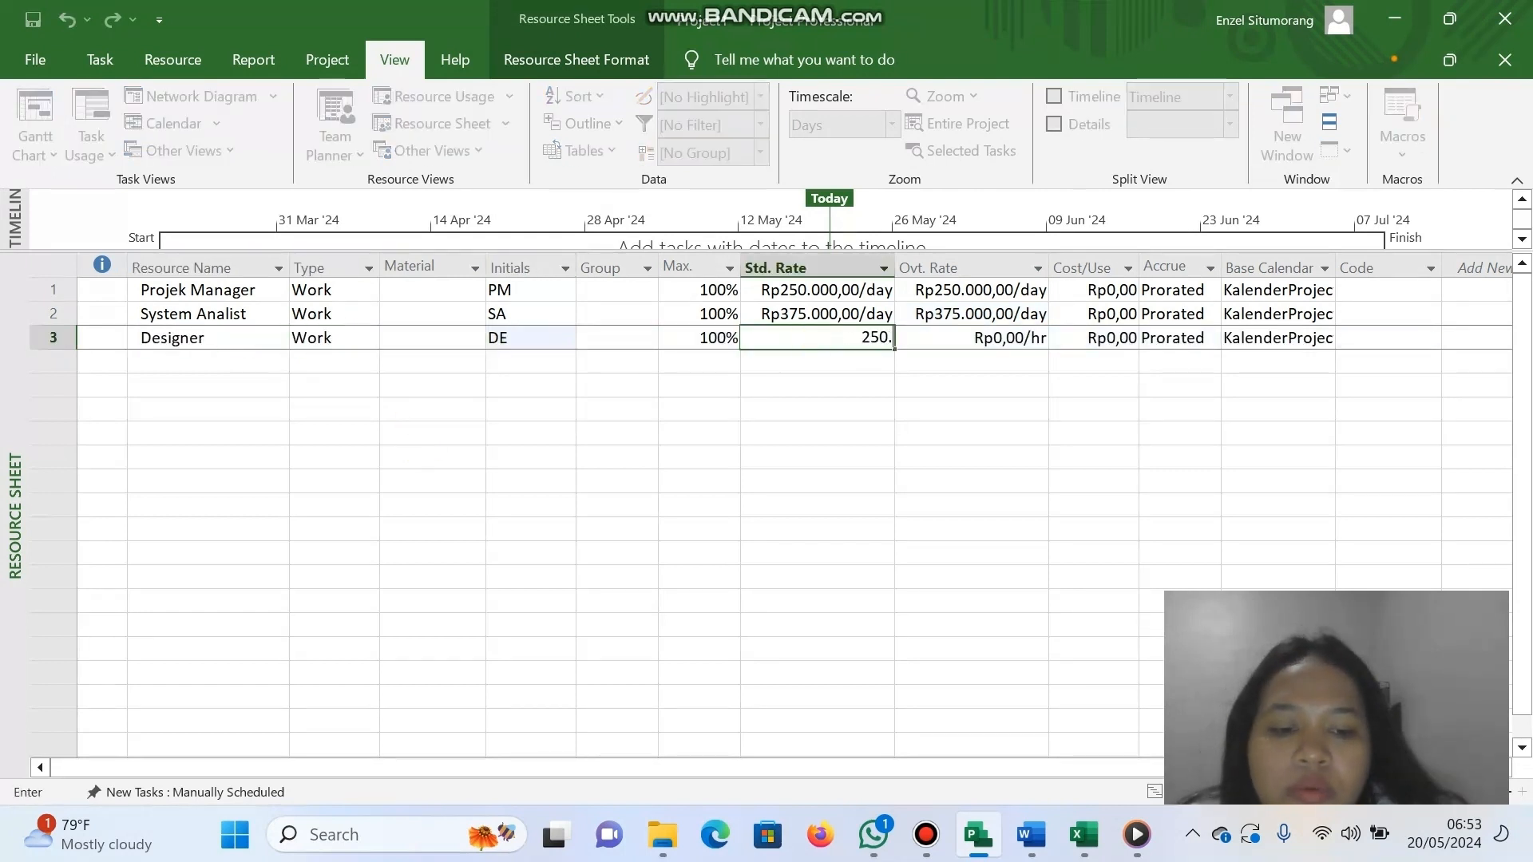
type("000,00/day")
left_click(975, 334)
left_click(855, 335)
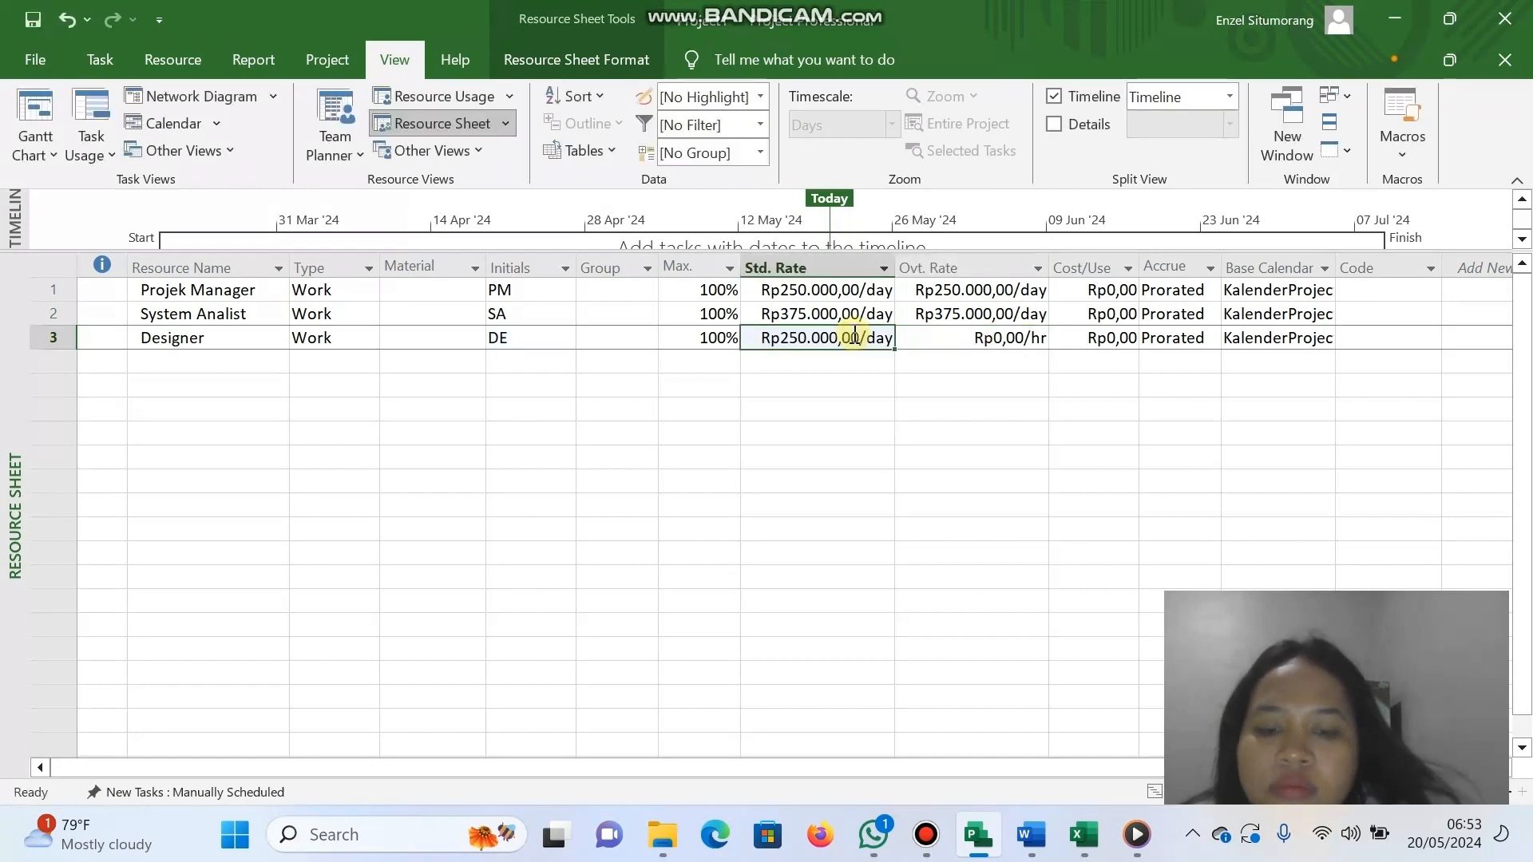
left_click(938, 342)
type("Rp250.000,00/day")
Check the remaining resource in the Excel worksheet and add a fourth resource named Programmer in Project.
left_click(214, 364)
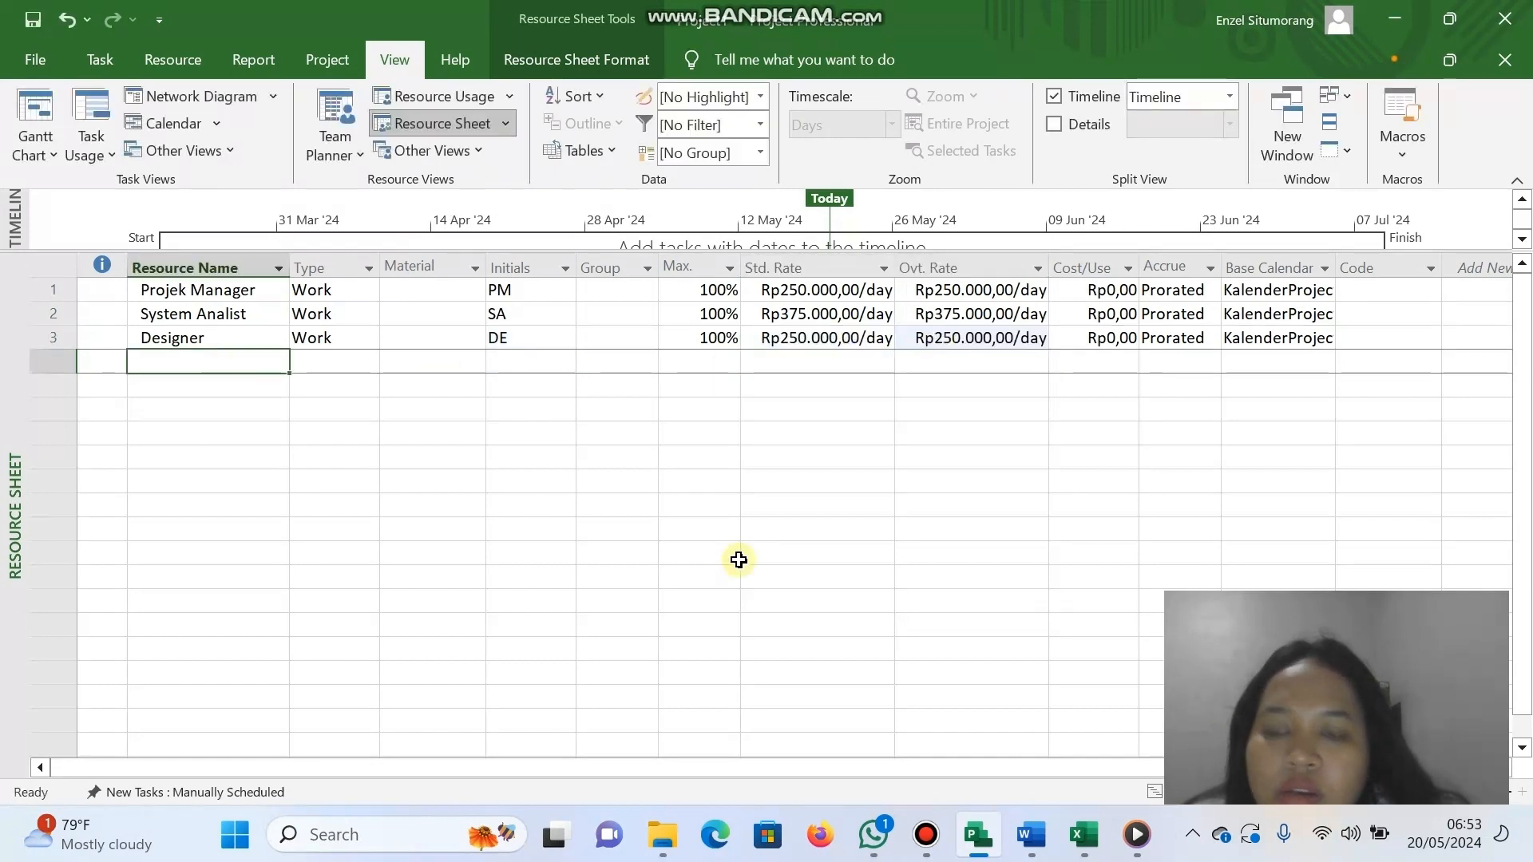
left_click(1083, 835)
left_click(308, 423)
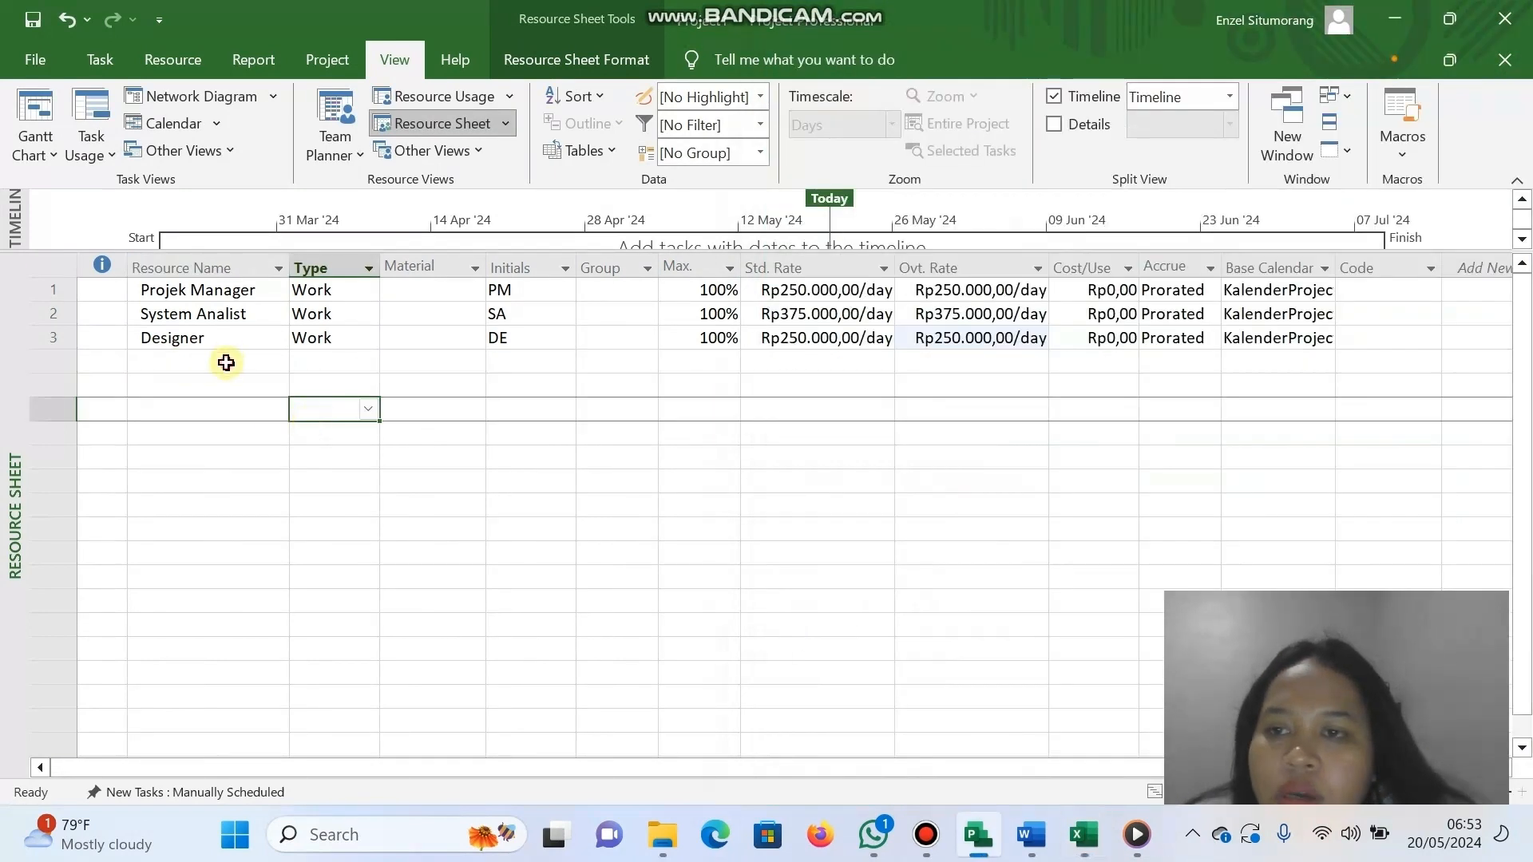
left_click(227, 363)
type("Programmer")
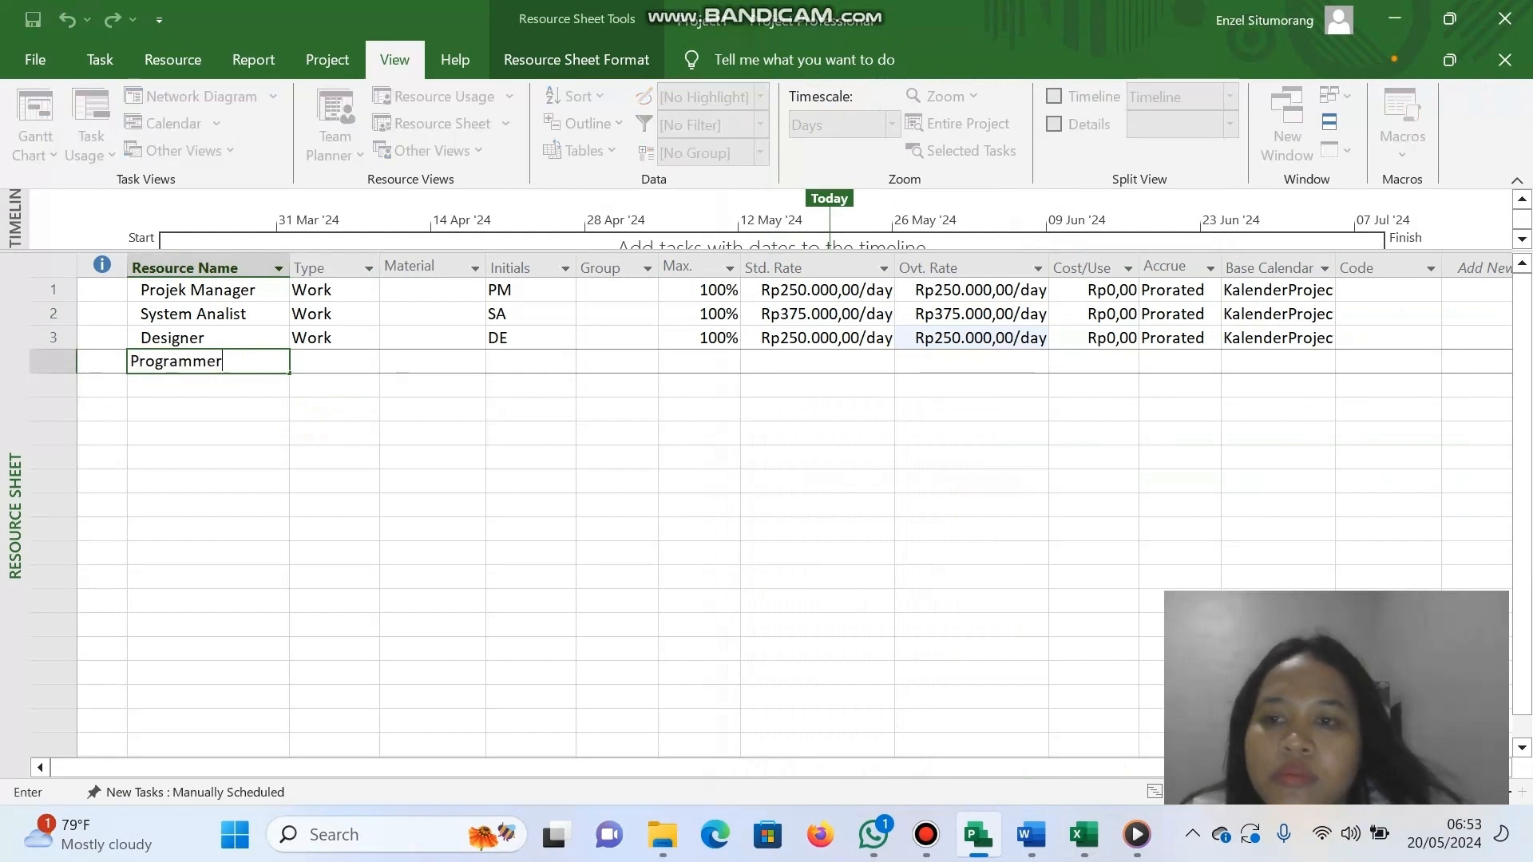
left_click(331, 361)
Set Programmer's standard rate to 250.000,00/day and copy it into the overtime rate.
left_click(821, 361)
type("250")
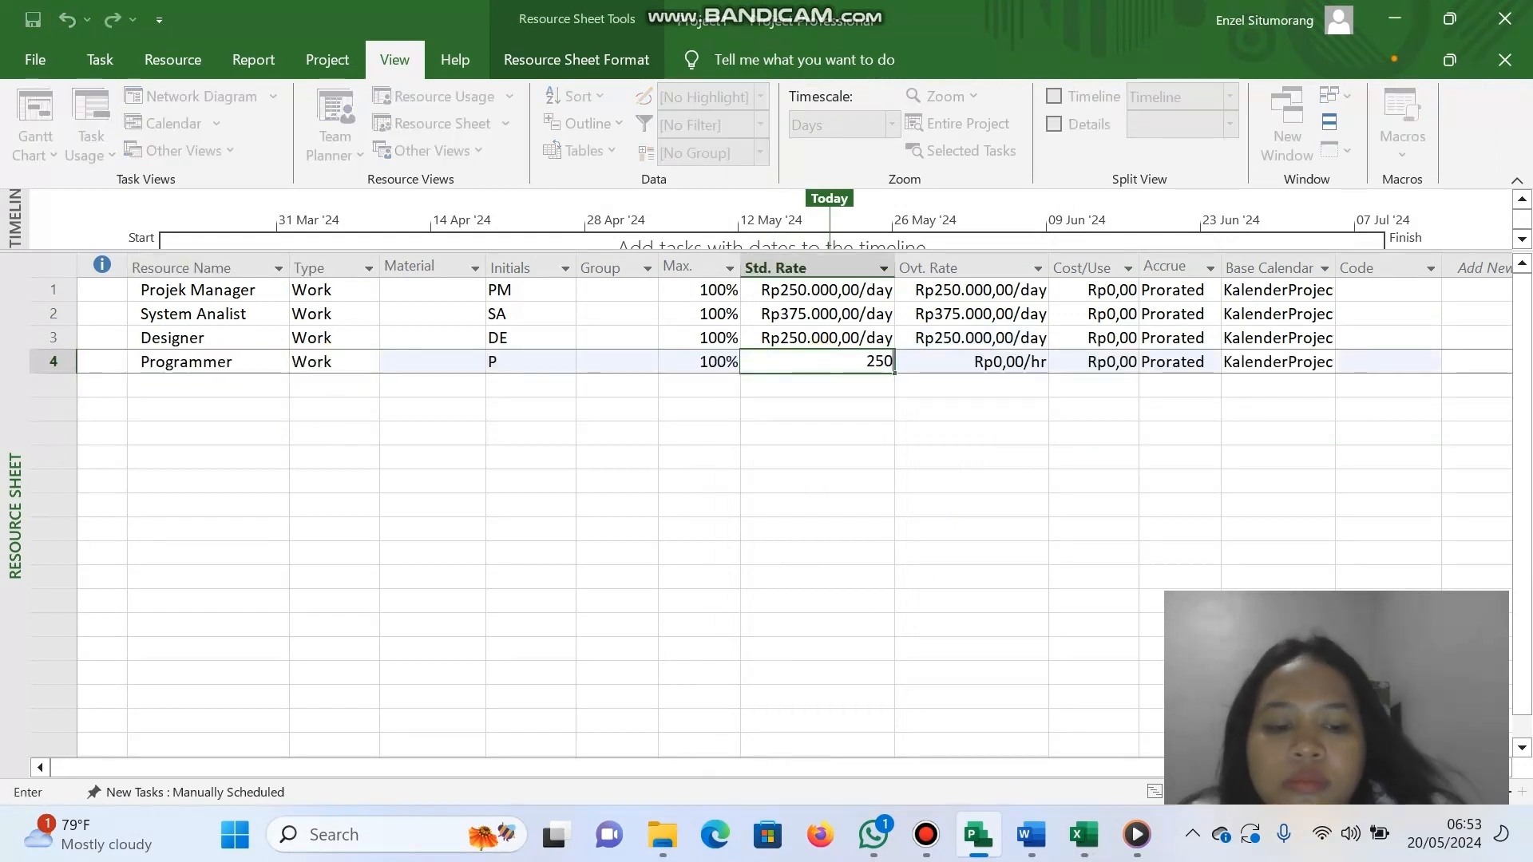
type(".000,00/day")
left_click(962, 361)
left_click(849, 362)
key("ctrl+c")
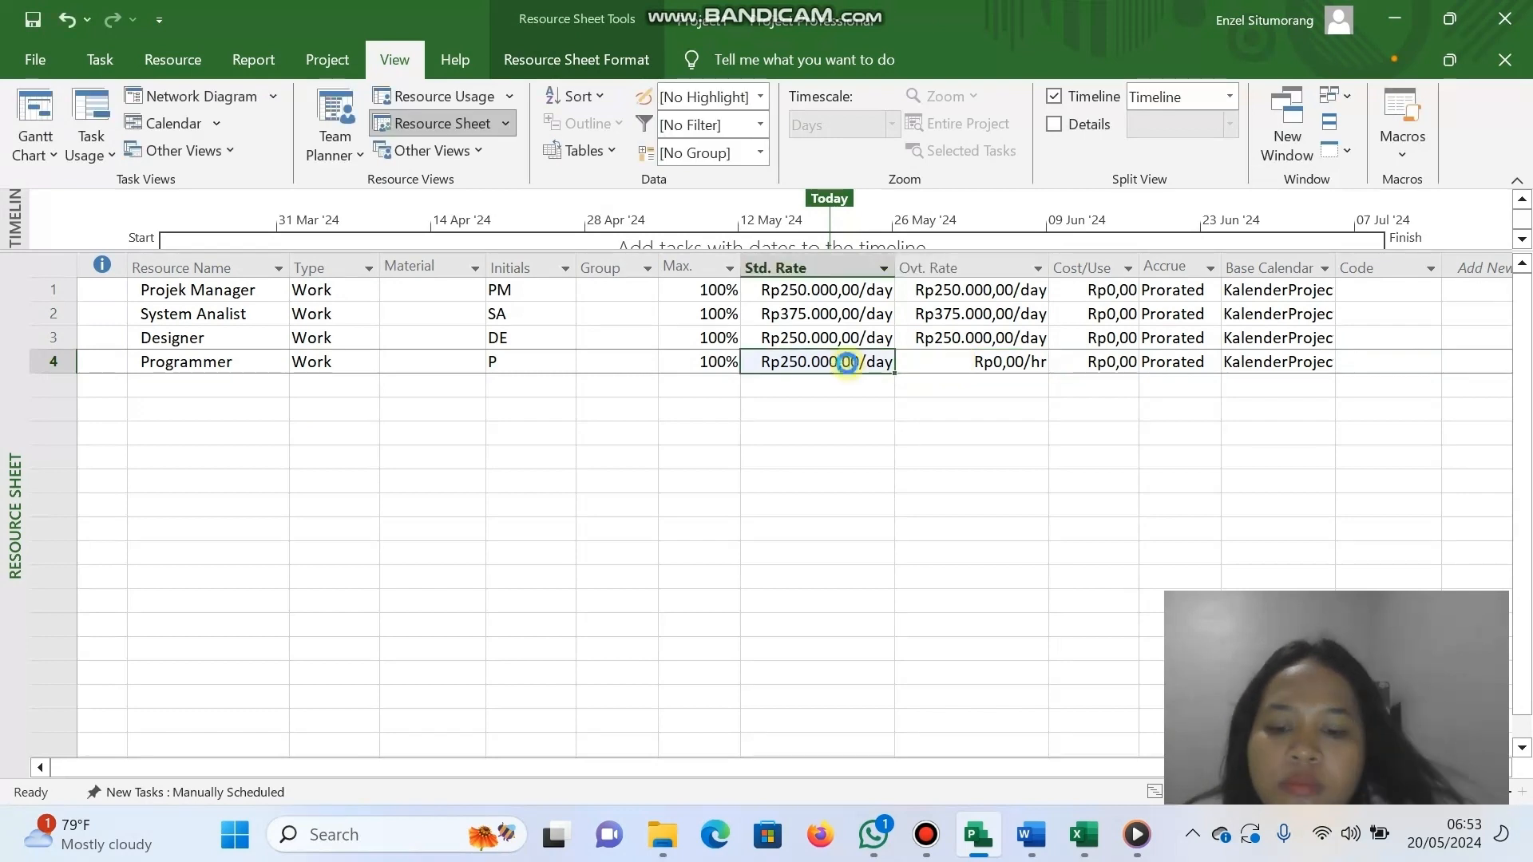
left_click(963, 362)
key("ctrl+v")
scroll(1038, 460, "right", 1)
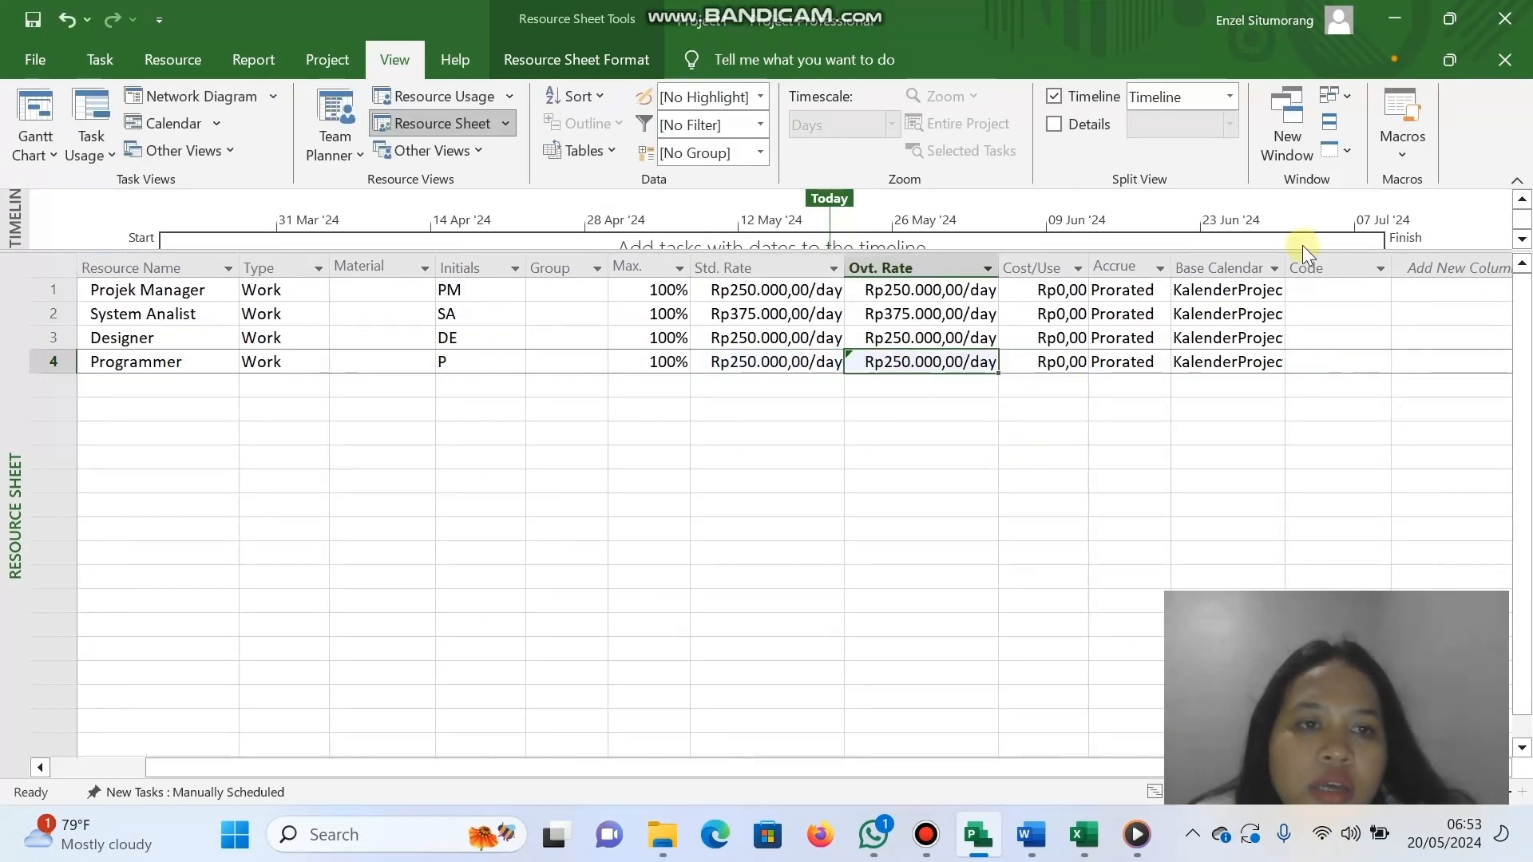
Widen the Base Calendar column to show the full calendar name and switch to the Gantt Chart view.
left_click_drag(1283, 258, 1317, 257)
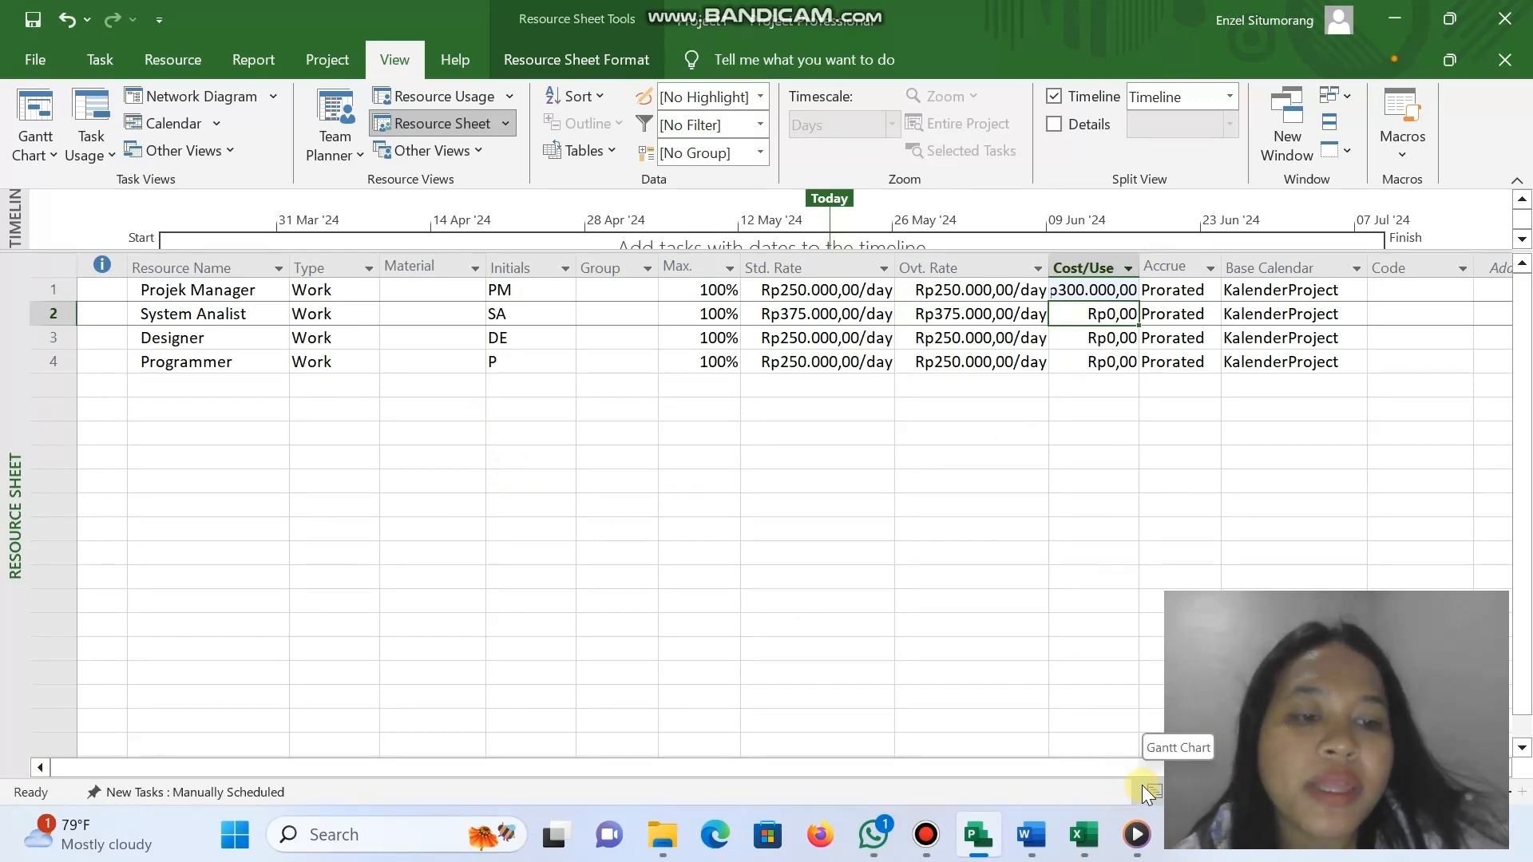
left_click(1153, 793)
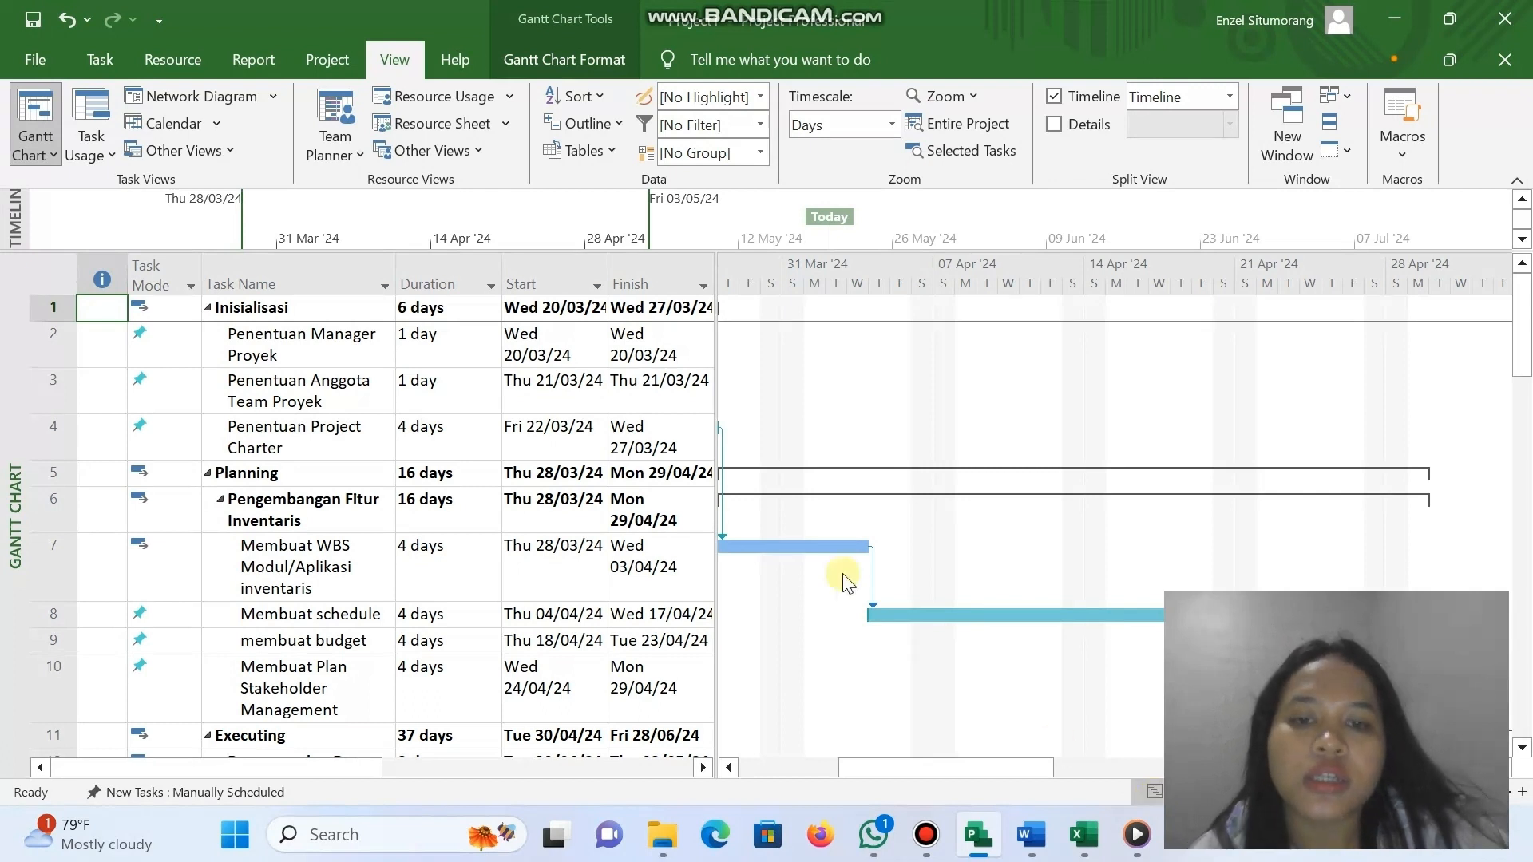
scroll(393, 345, "right", 5)
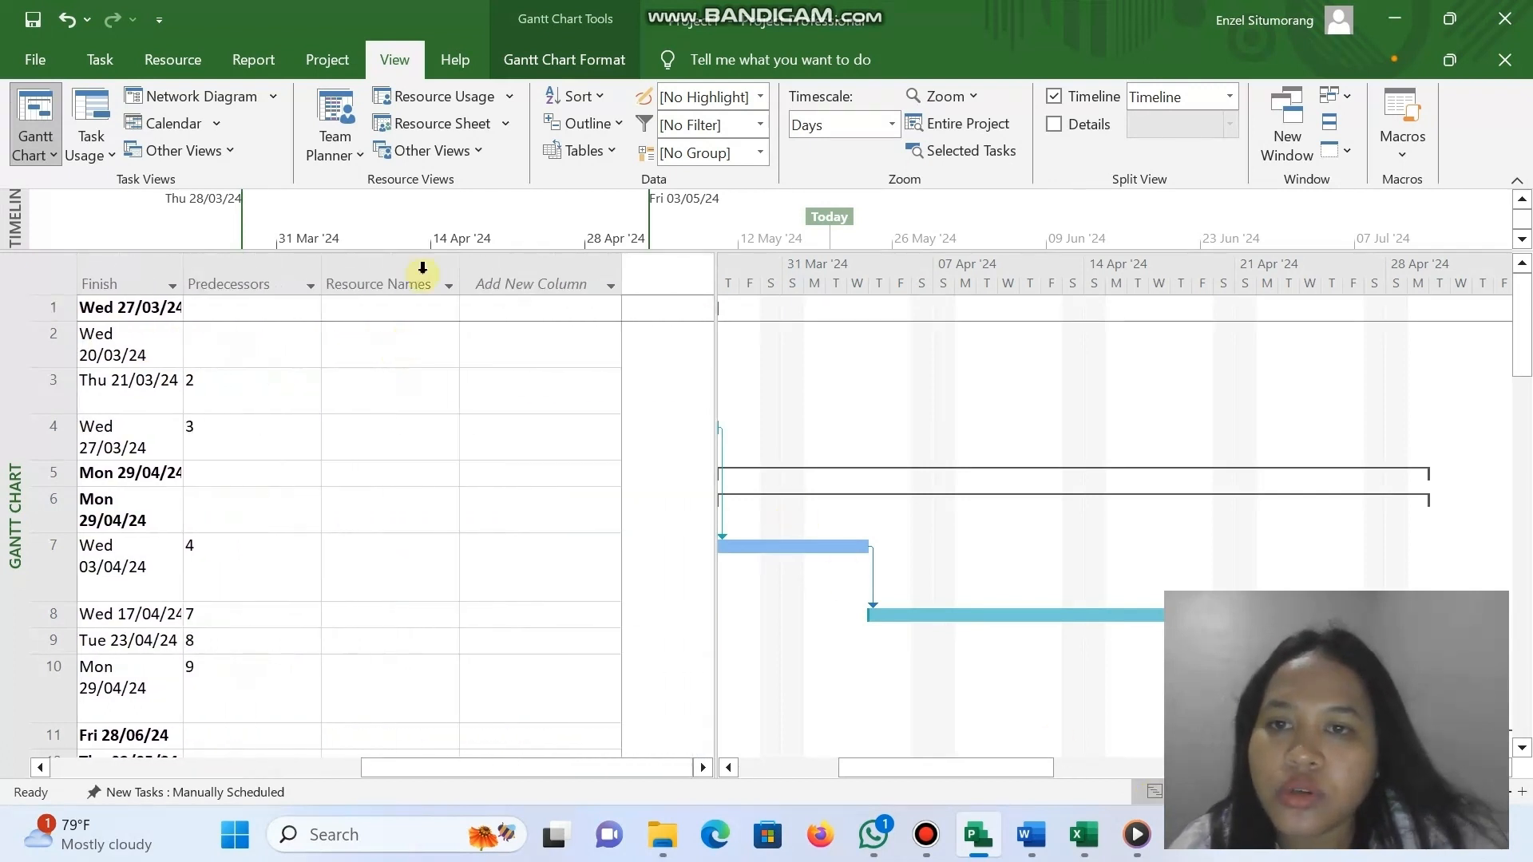
Examine the resource choices for Penentuan Manager Proyek and look over the task list.
left_click(425, 278)
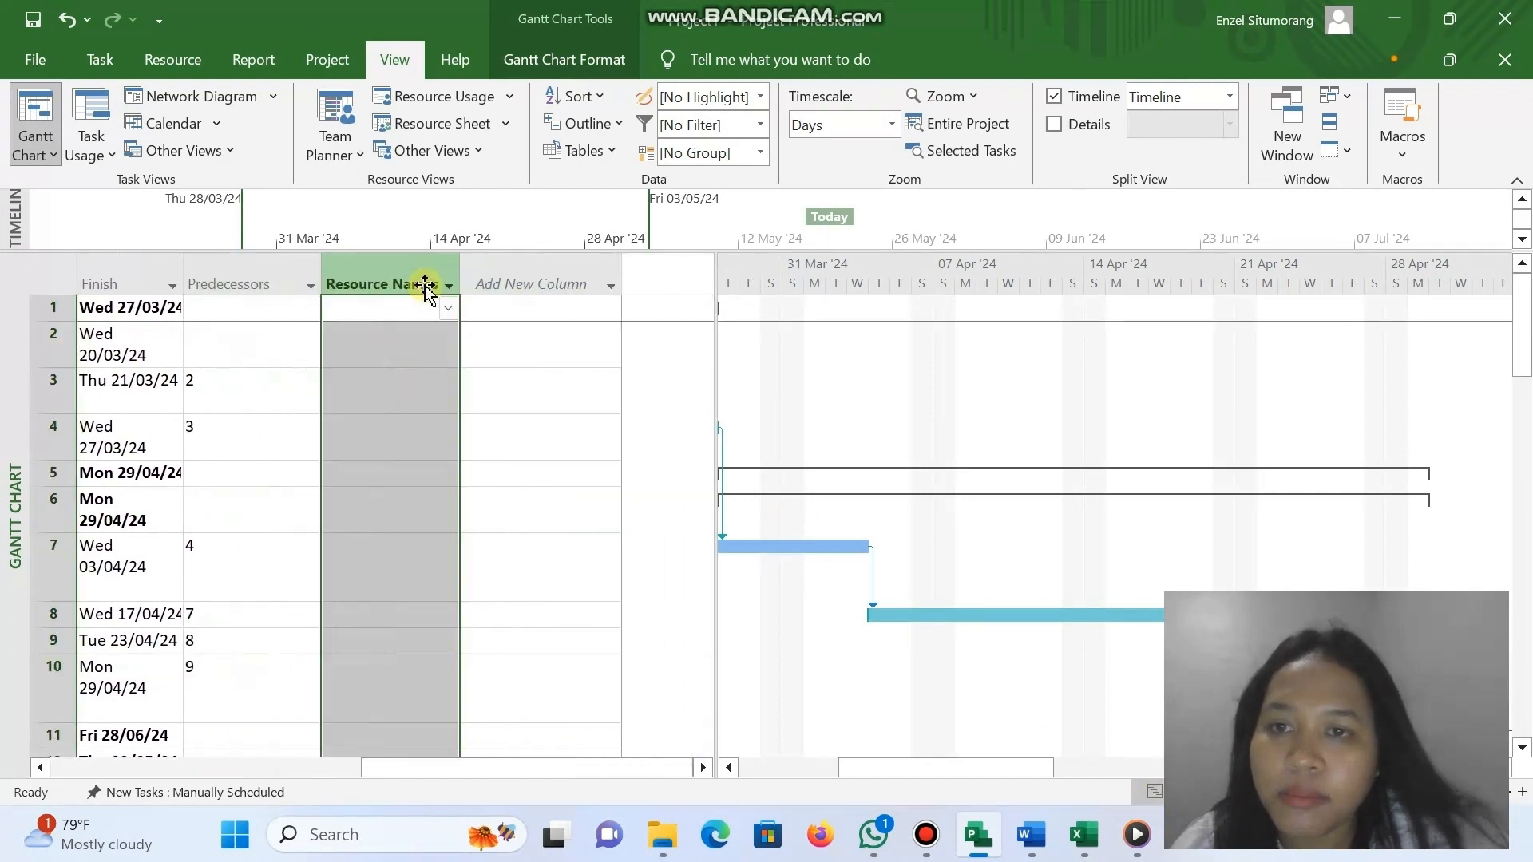
left_click(363, 346)
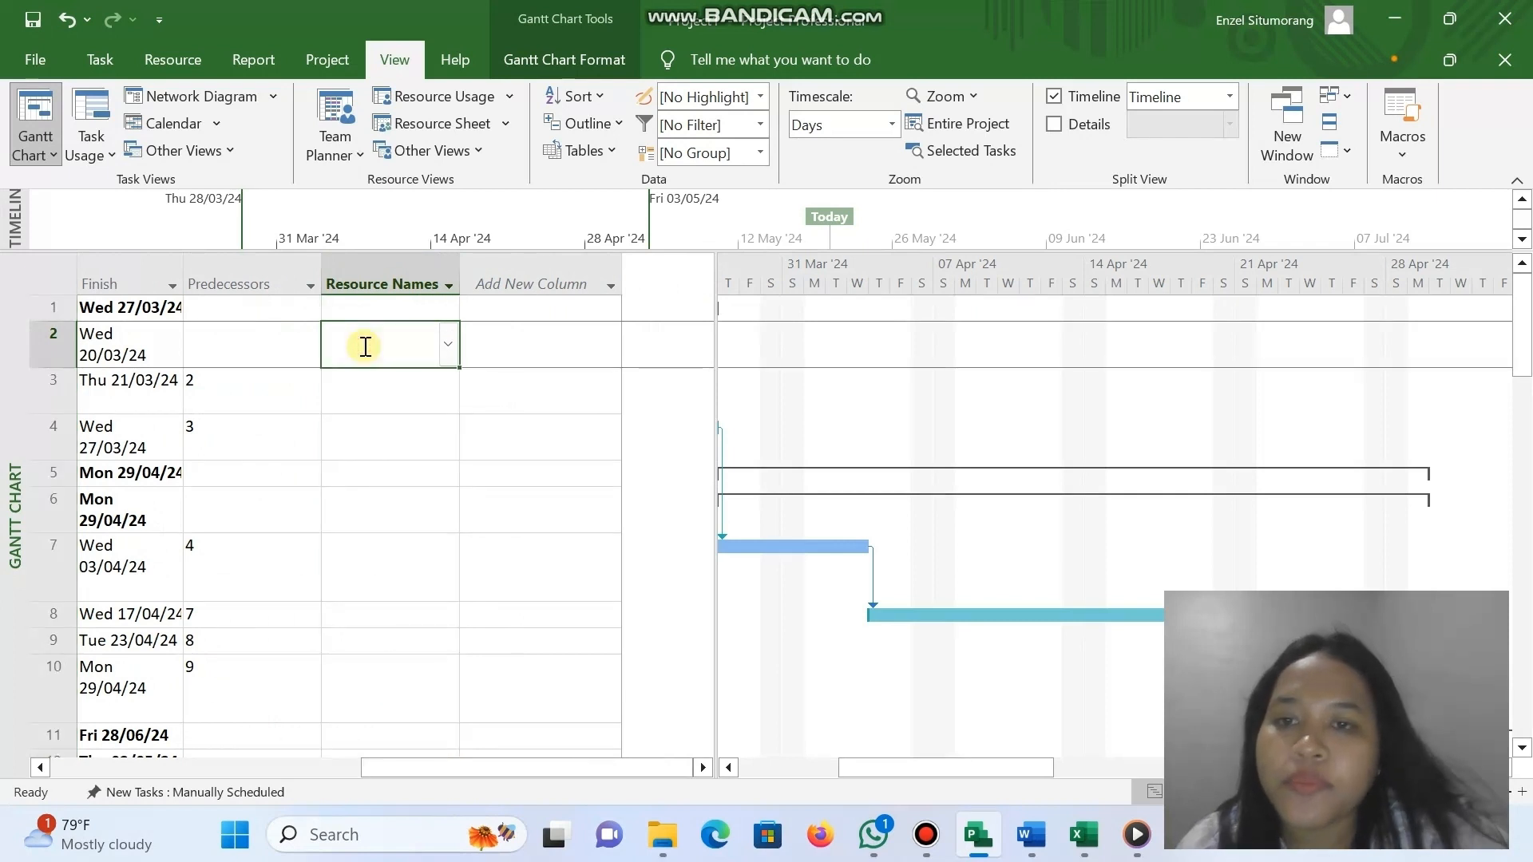
left_click(450, 342)
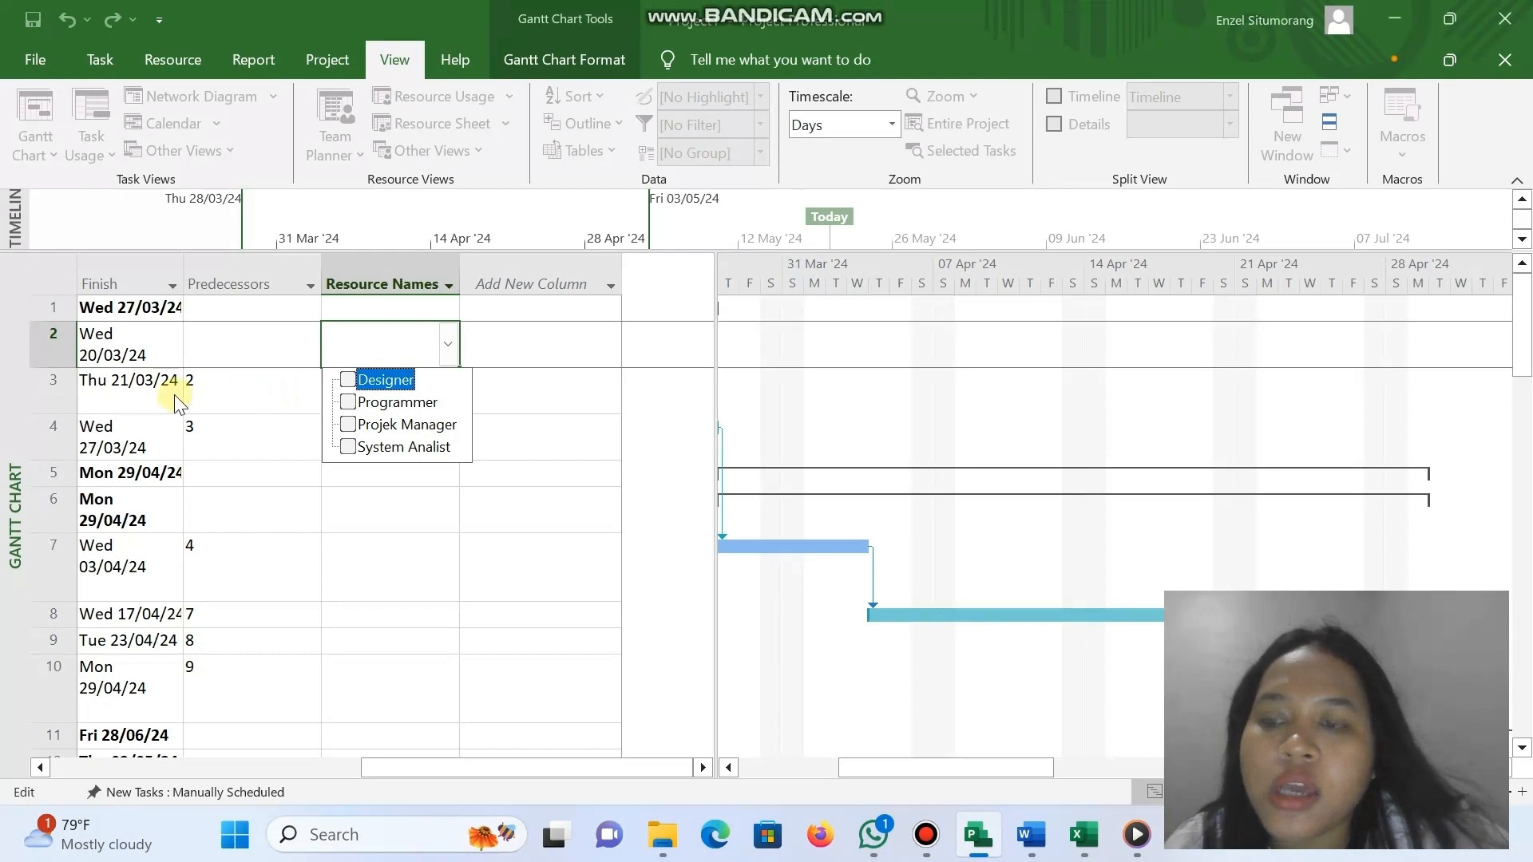
scroll(191, 418, "left", 4)
scroll(191, 418, "left", 2)
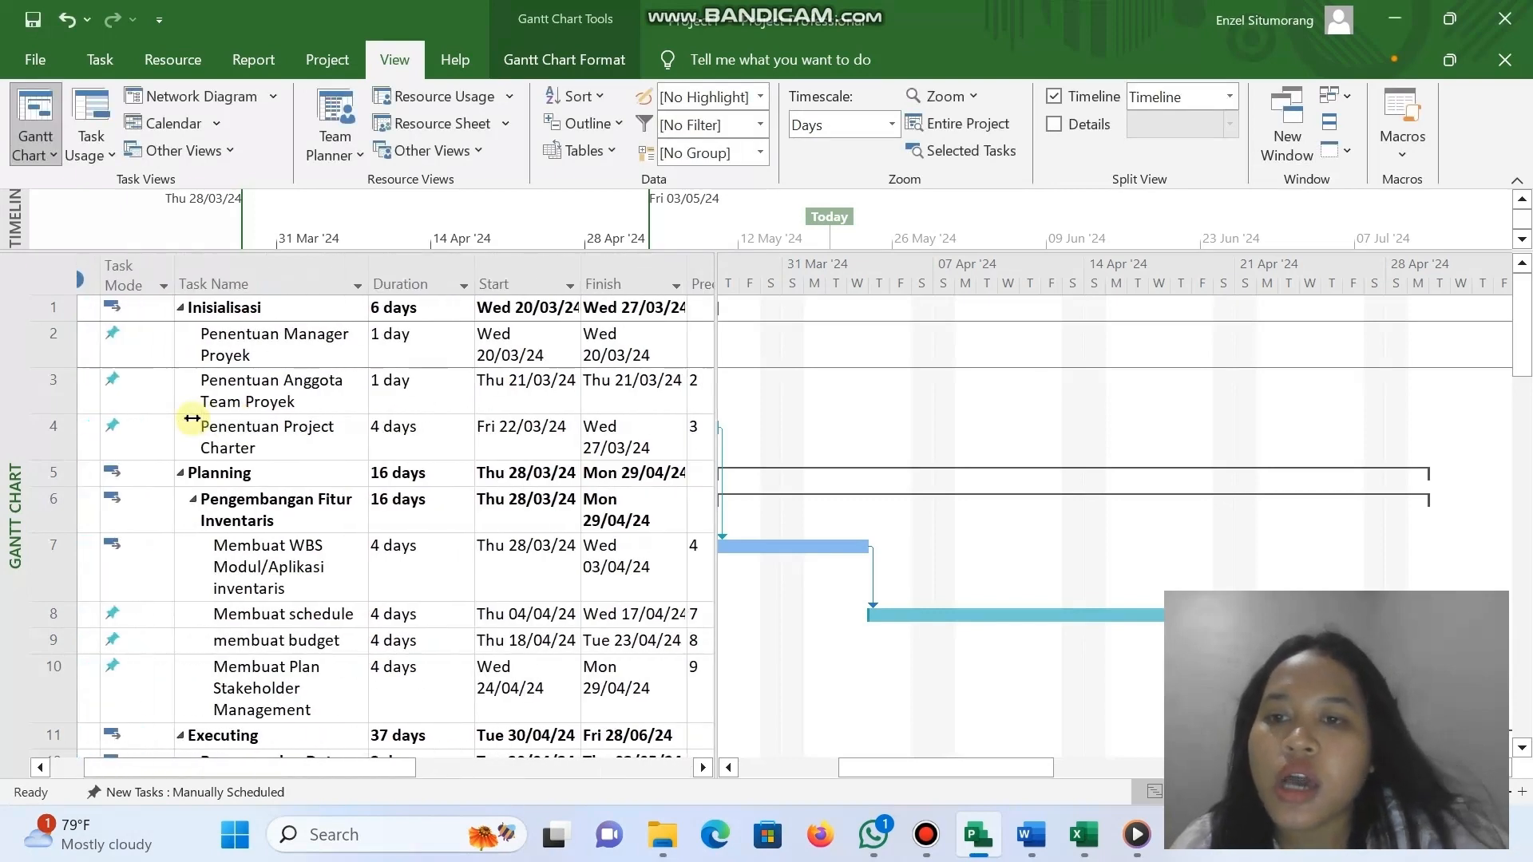
scroll(192, 418, "right", 6)
scroll(496, 394, "left", 6)
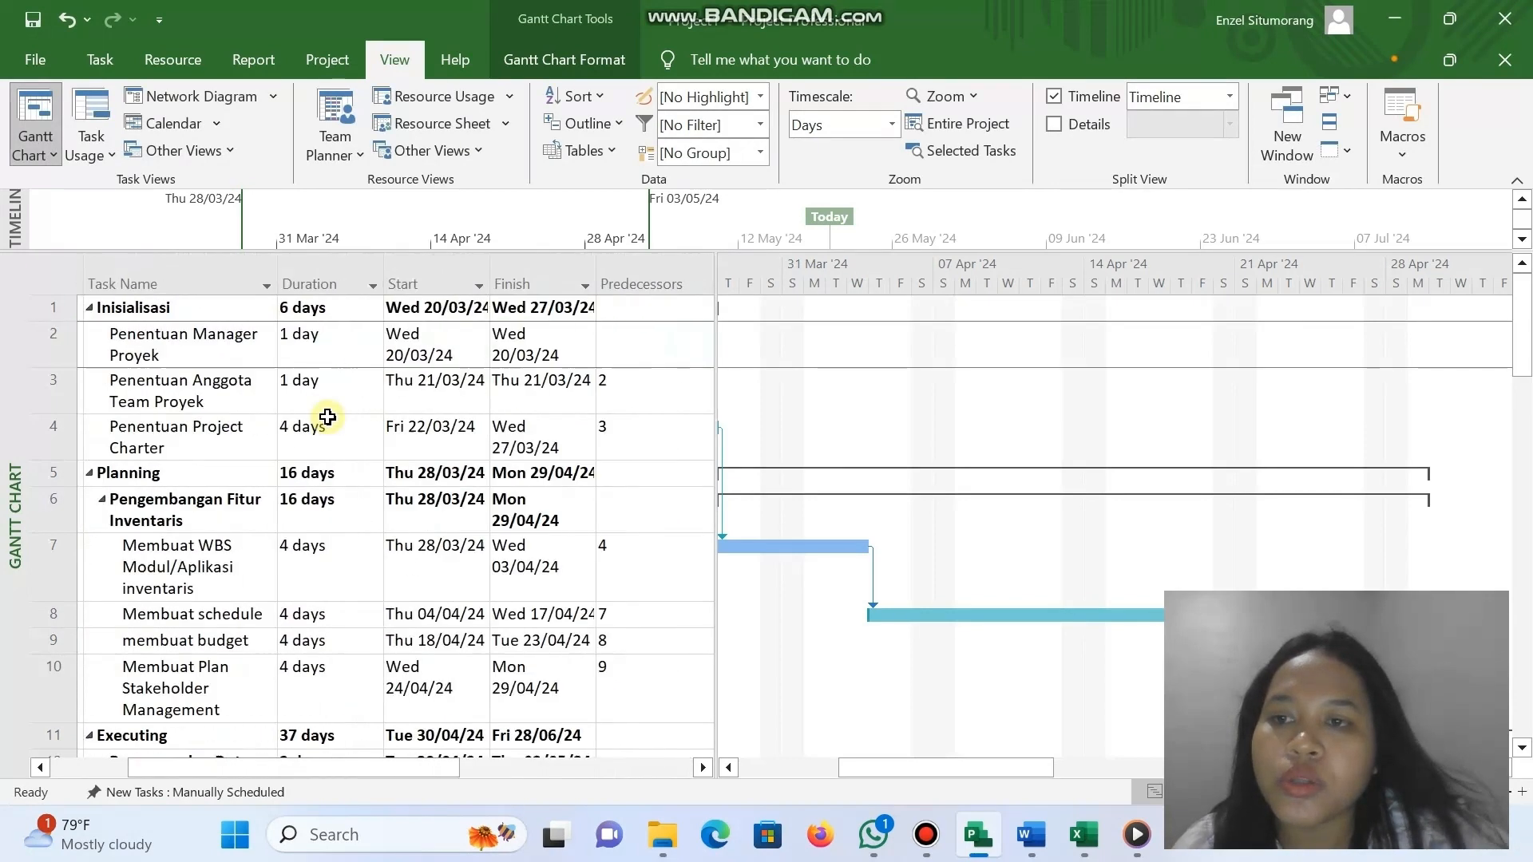
Check the COST worksheet in Excel and assign Projek Manager to Penentuan Anggota Team Proyek in Project.
left_click(1084, 835)
scroll(1099, 489, "up", 18)
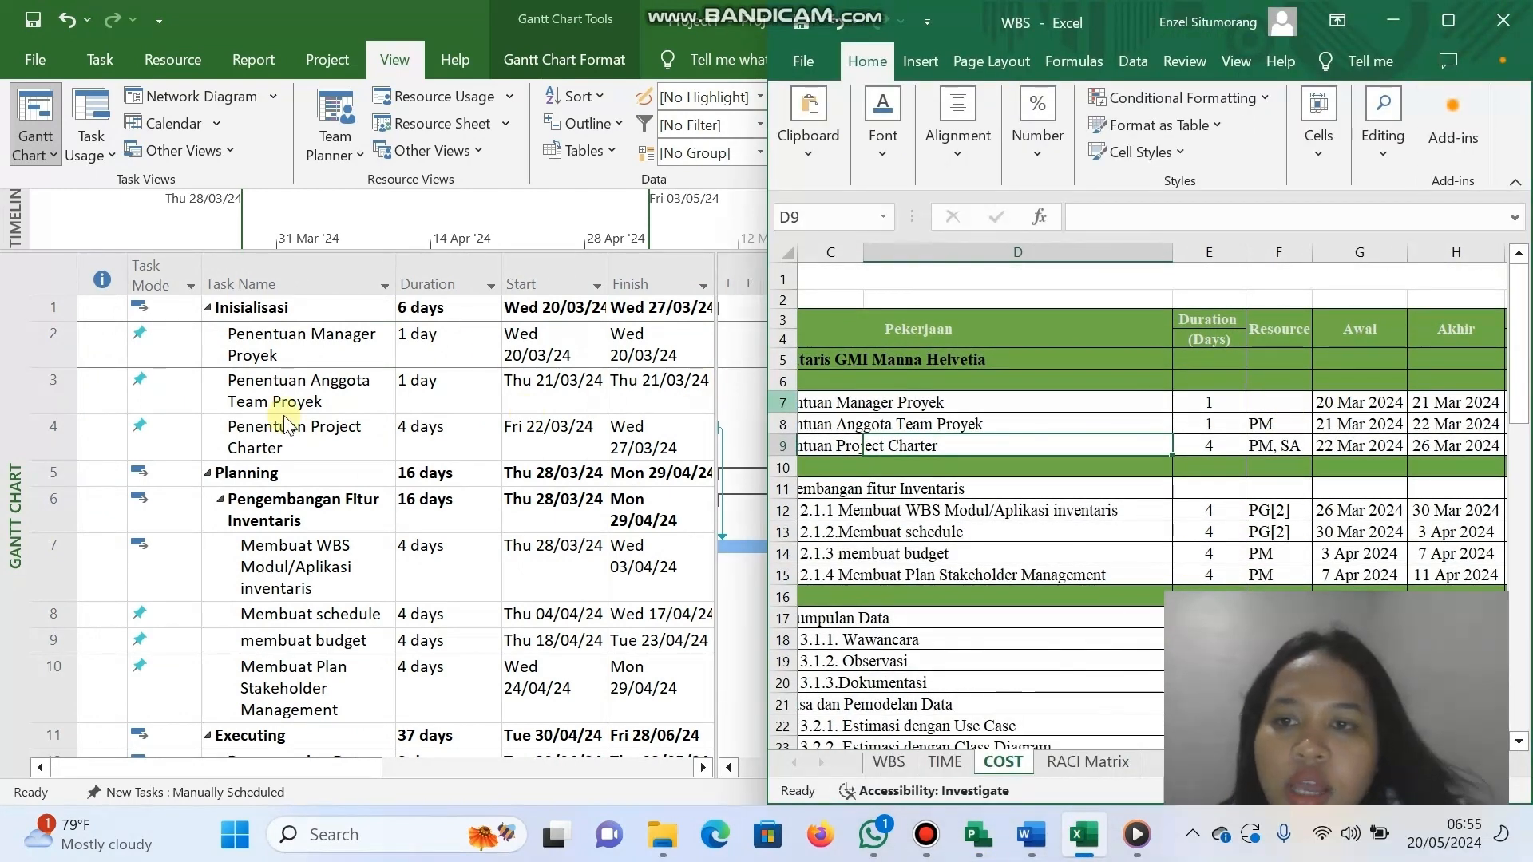
scroll(472, 408, "right", 6)
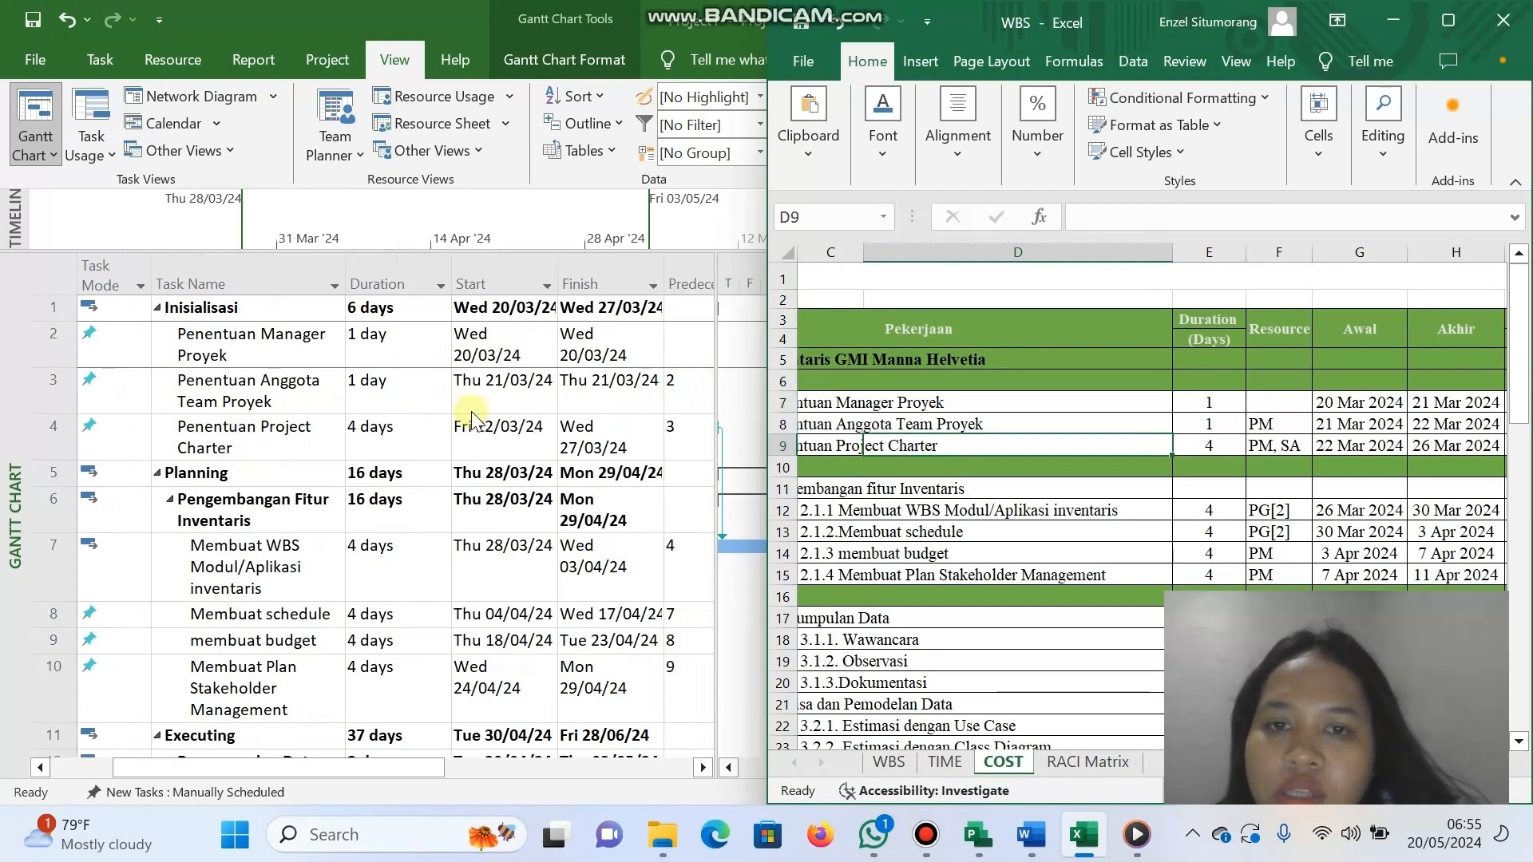
left_click(471, 400)
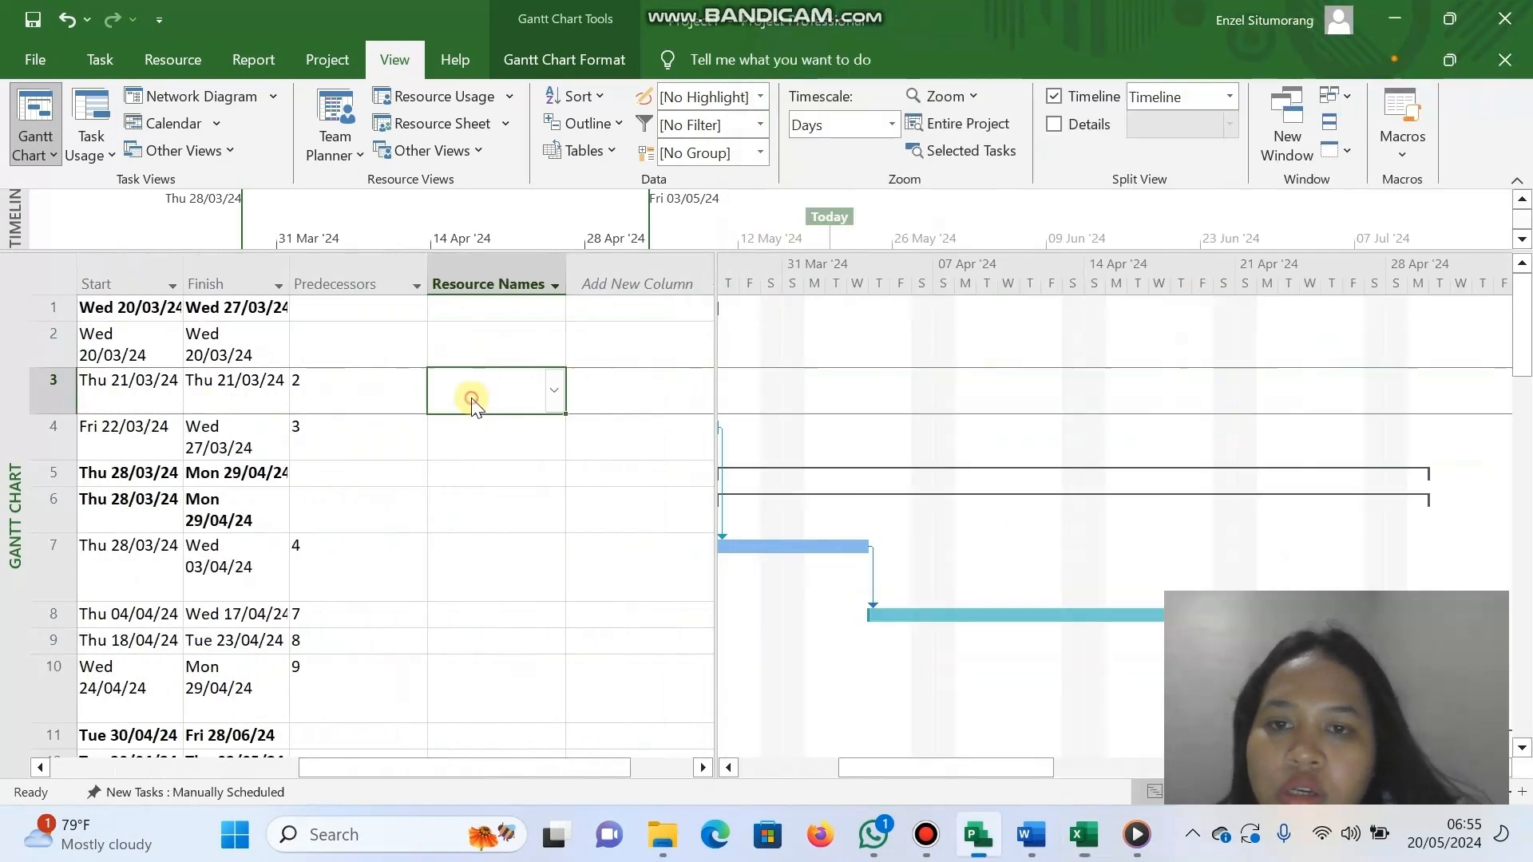
left_click(551, 391)
left_click(454, 471)
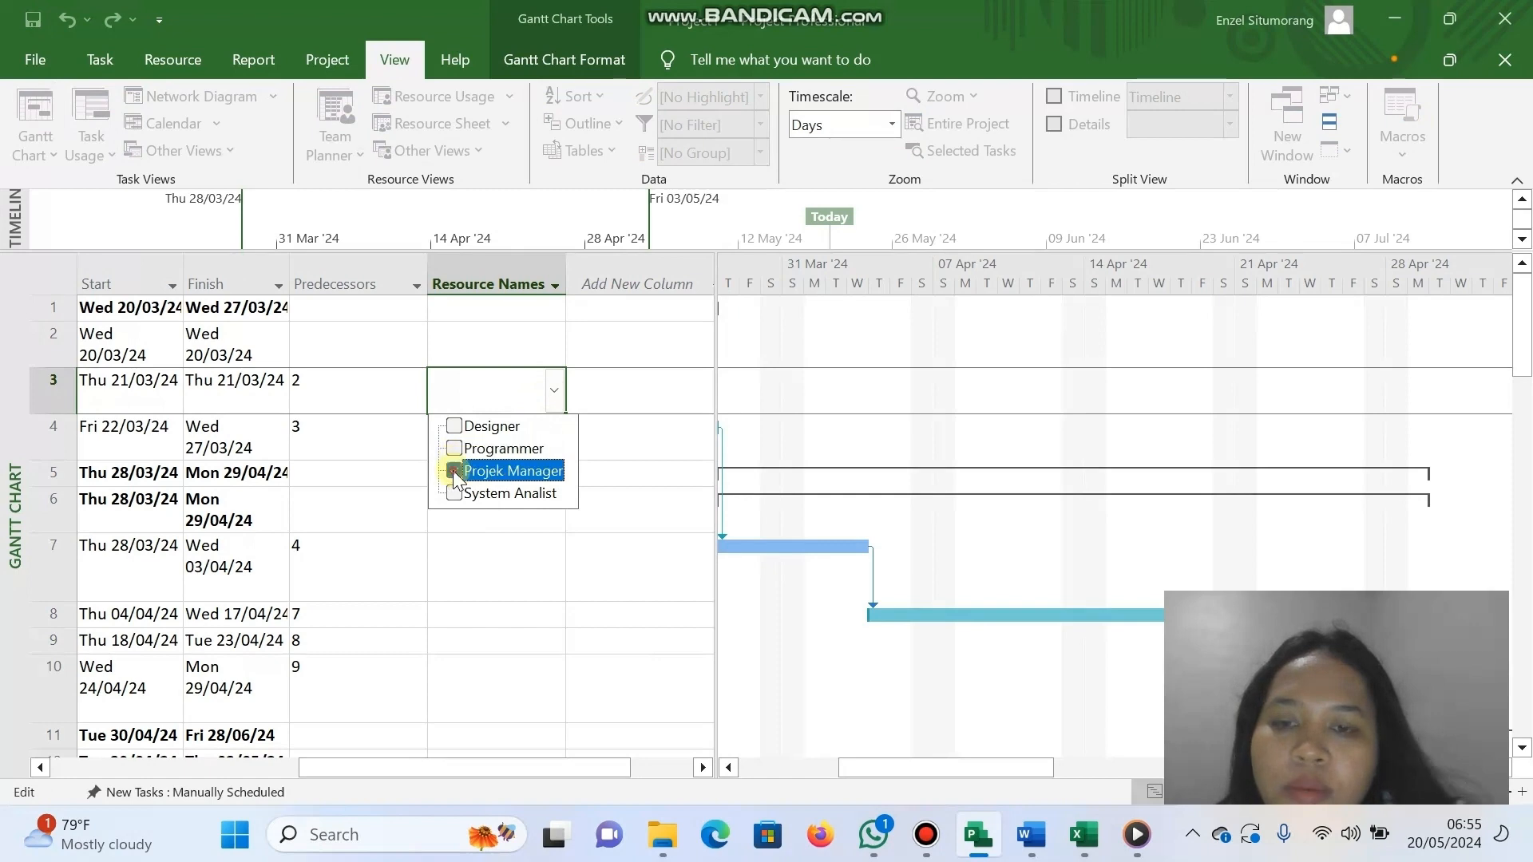
key("Return")
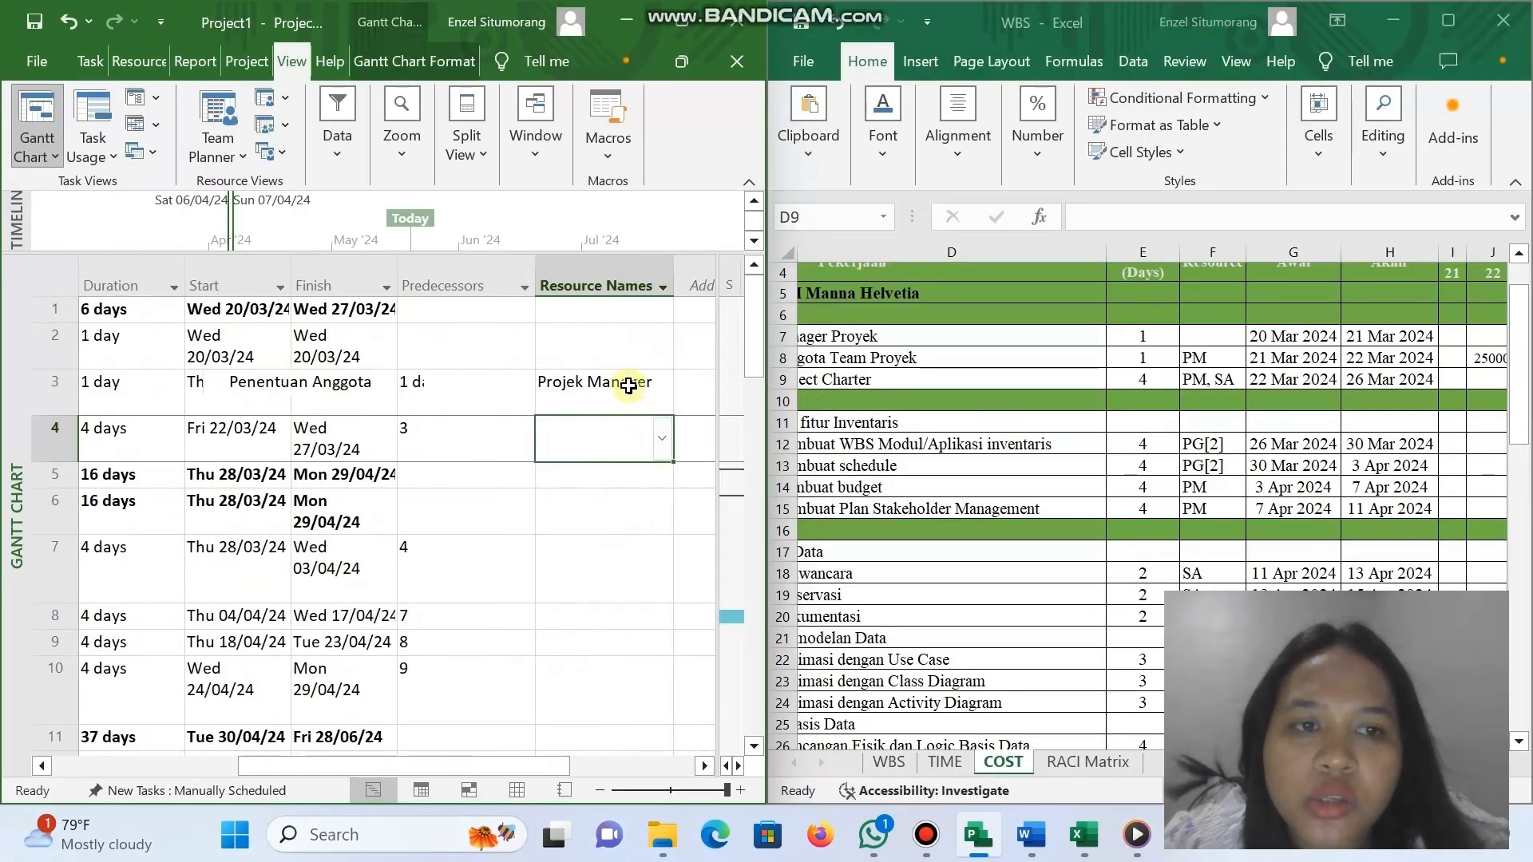
Assign Projek Manager to the Penentuan Project Charter task.
left_click(662, 438)
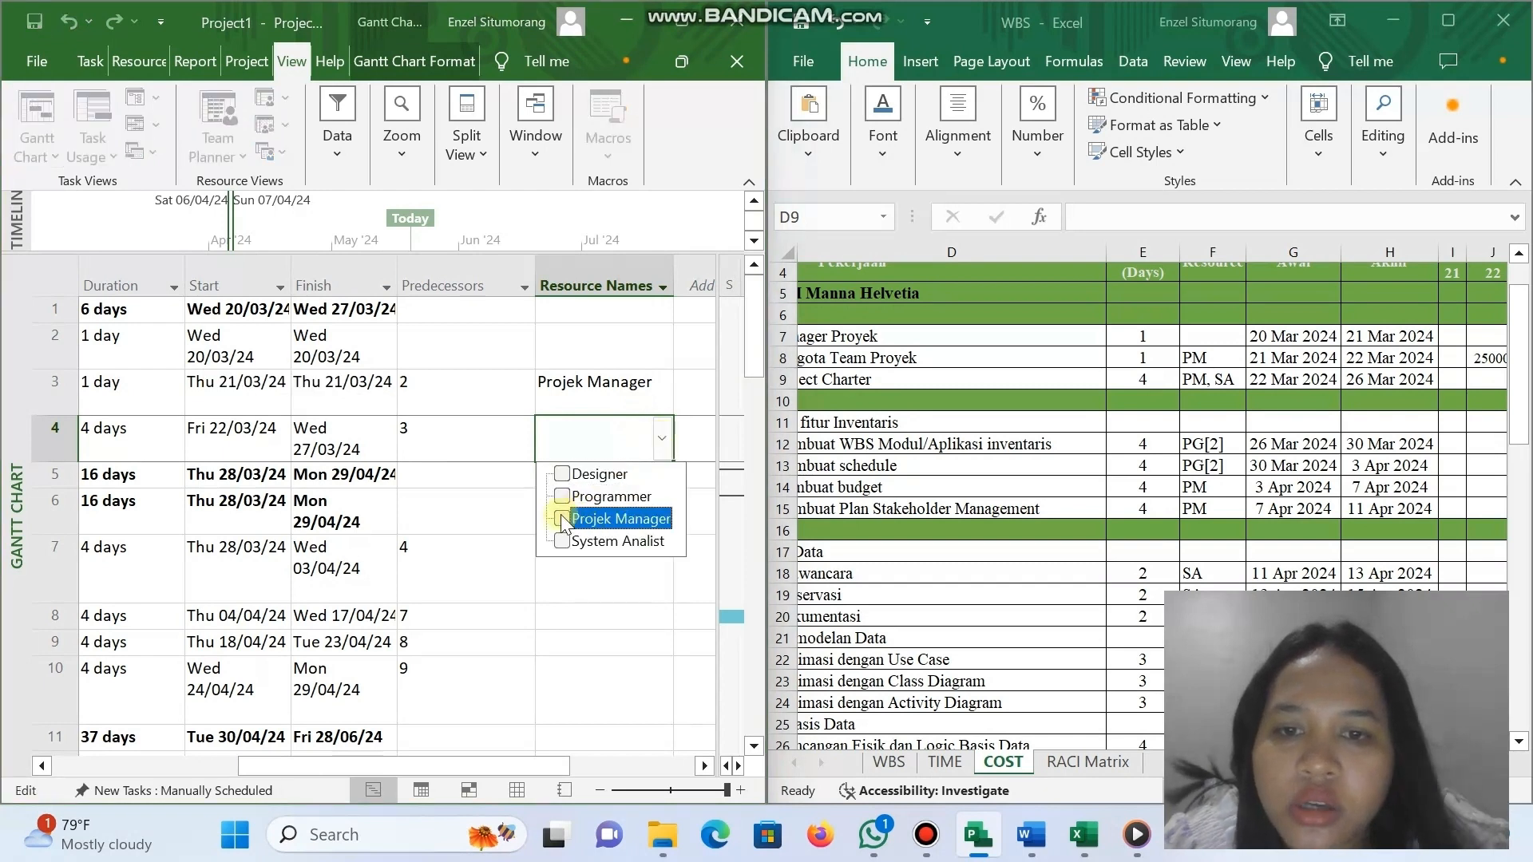
left_click(588, 442)
left_click(591, 442)
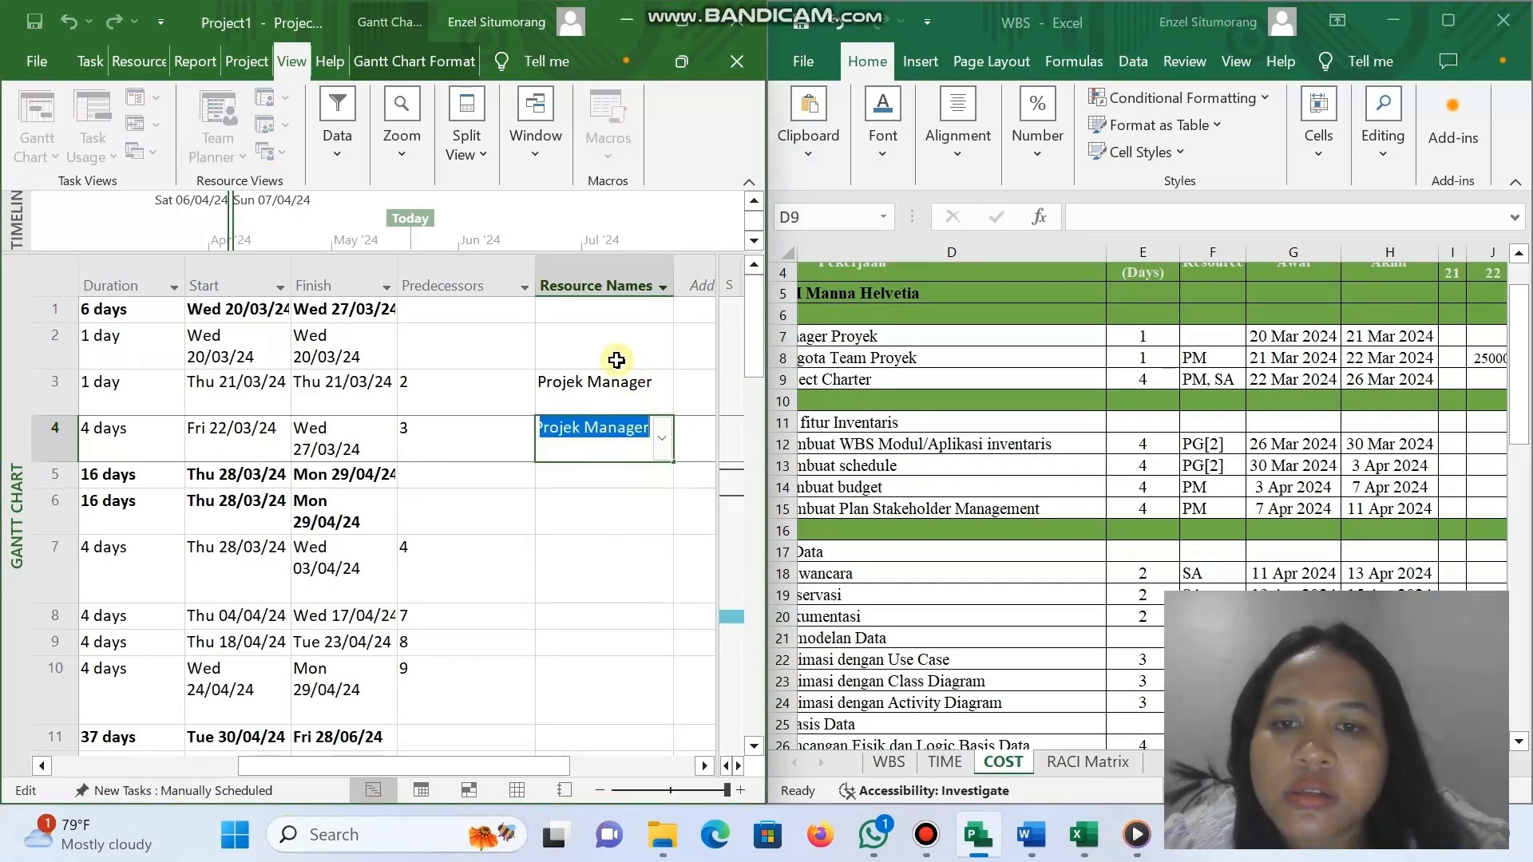
left_click(631, 529)
Add System Analist as a second resource in the task information of Penentuan Project Charter.
double_click(599, 433)
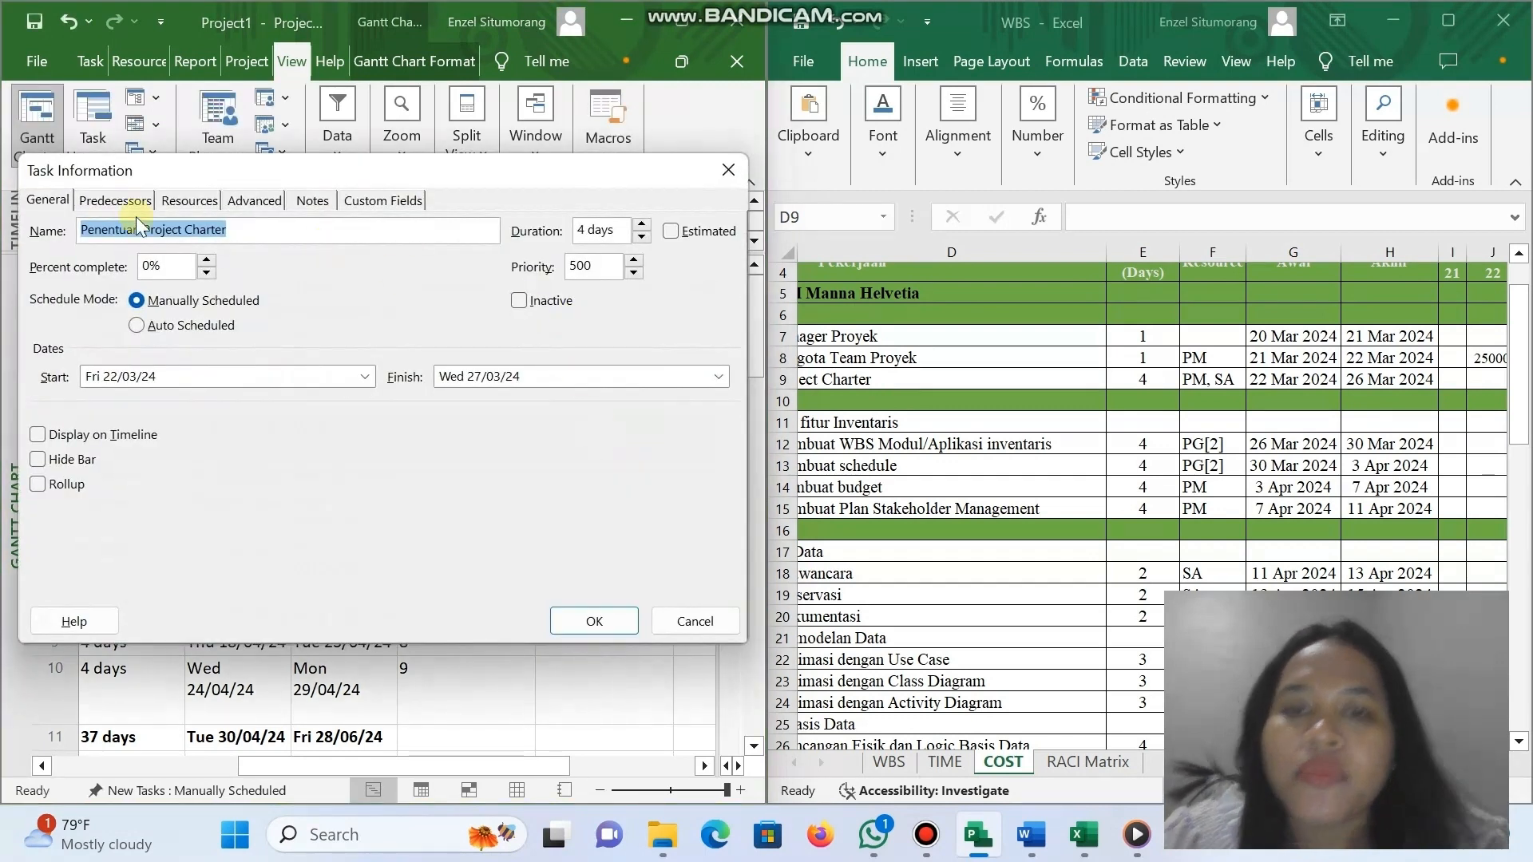
left_click(185, 200)
left_click(158, 303)
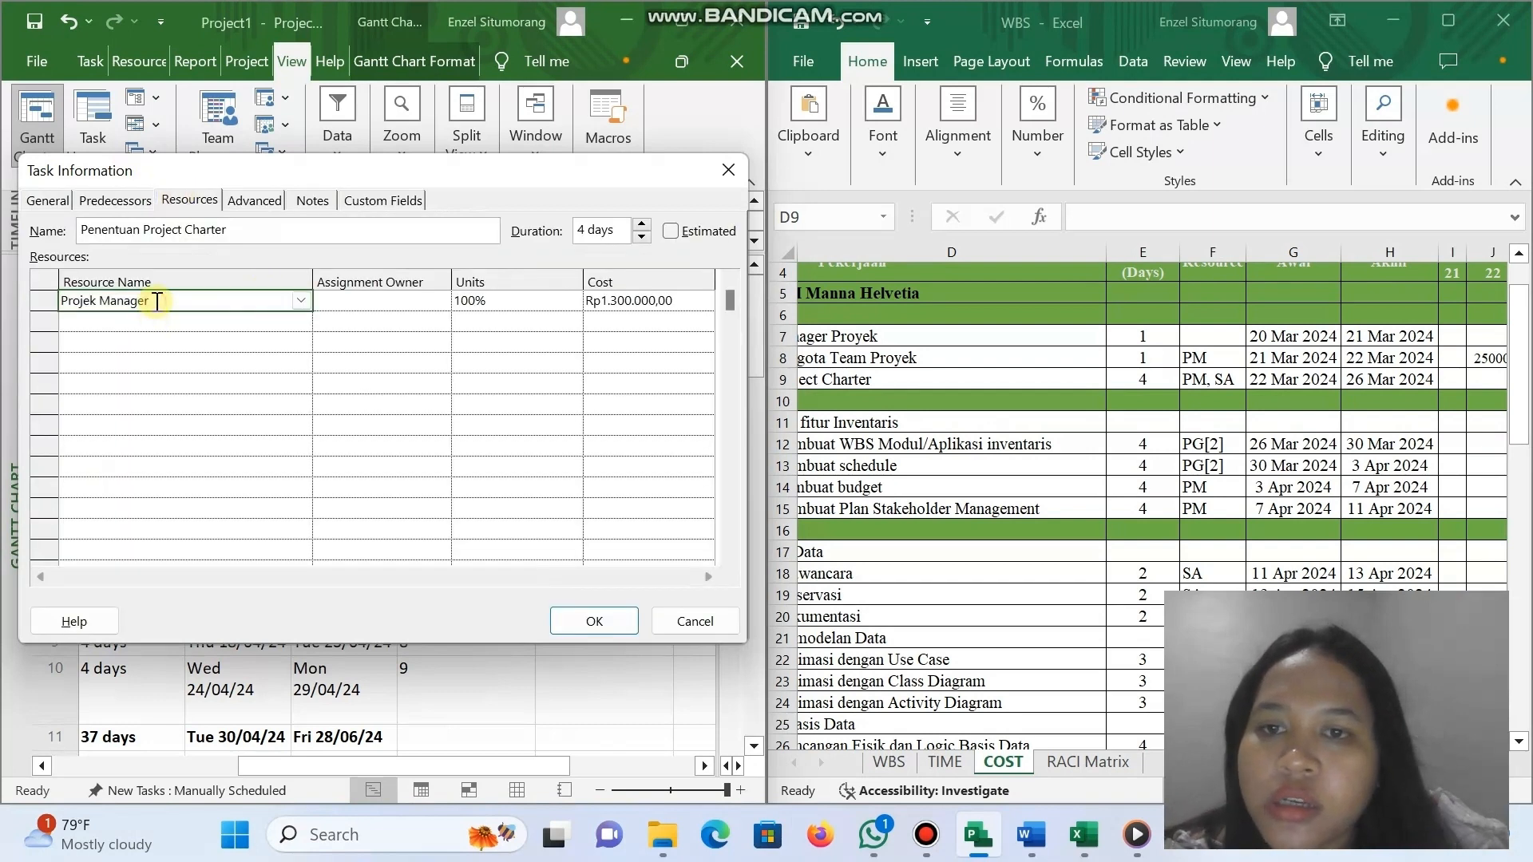
left_click(172, 329)
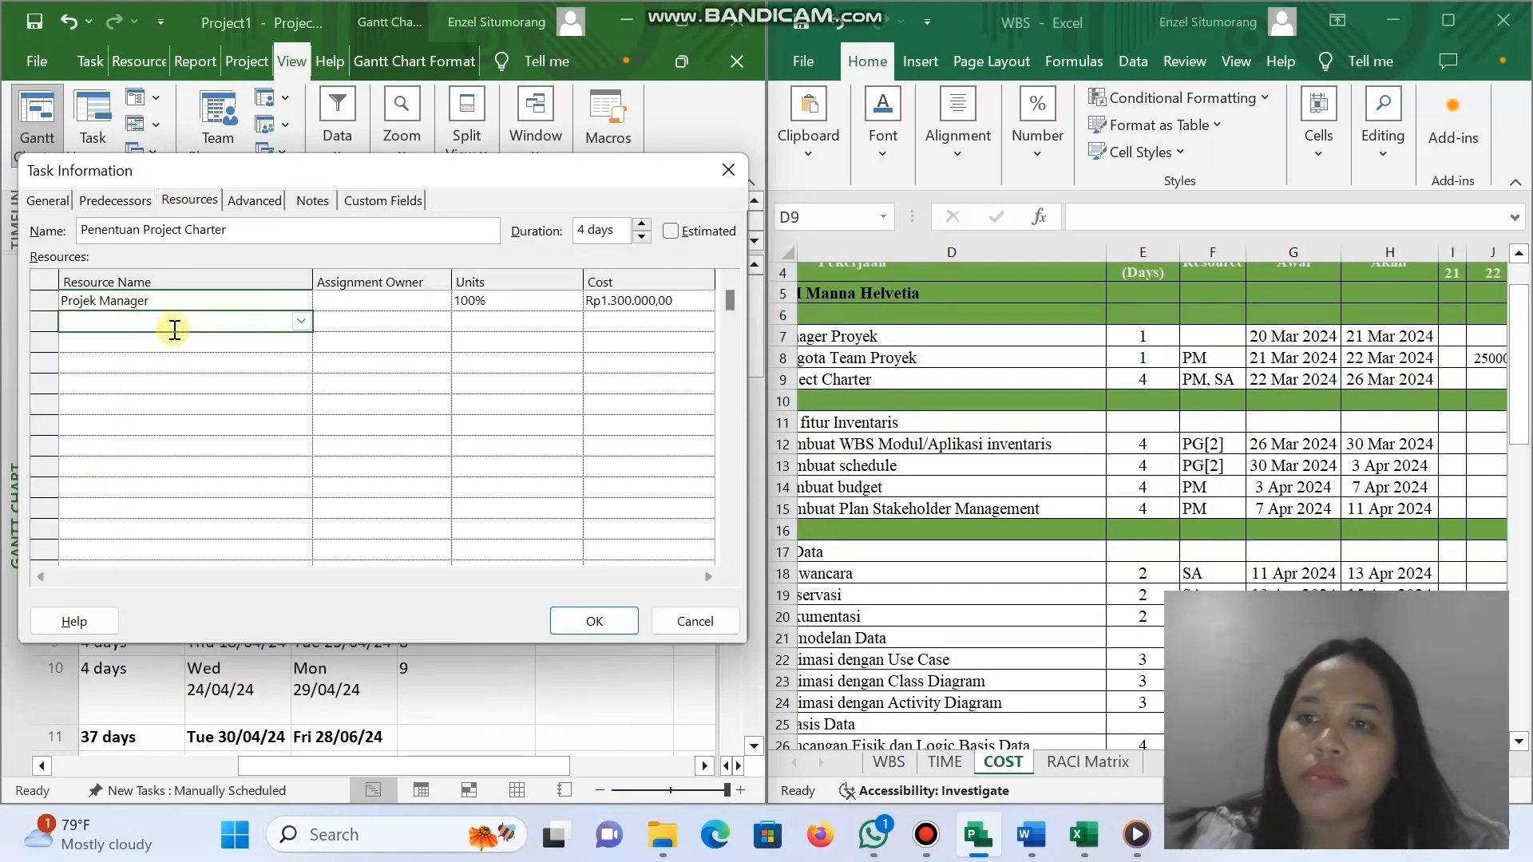
left_click(300, 321)
left_click(205, 397)
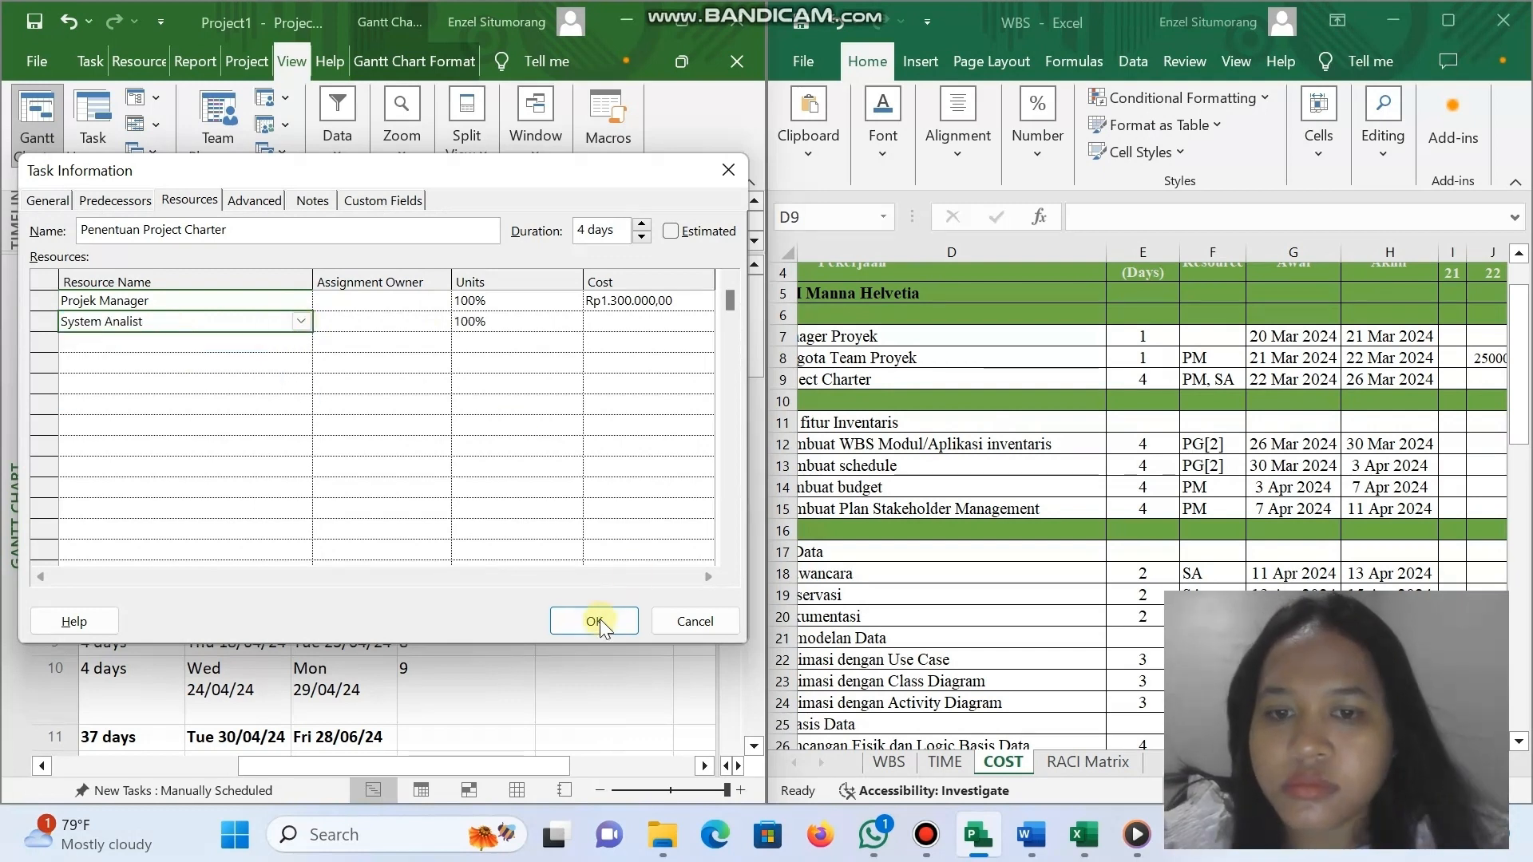
left_click(594, 621)
Assign Programmer at 200% units to Membuat WBS Modul/Aplikasi inventaris and copy the assignment down to Membuat schedule.
left_click(589, 575)
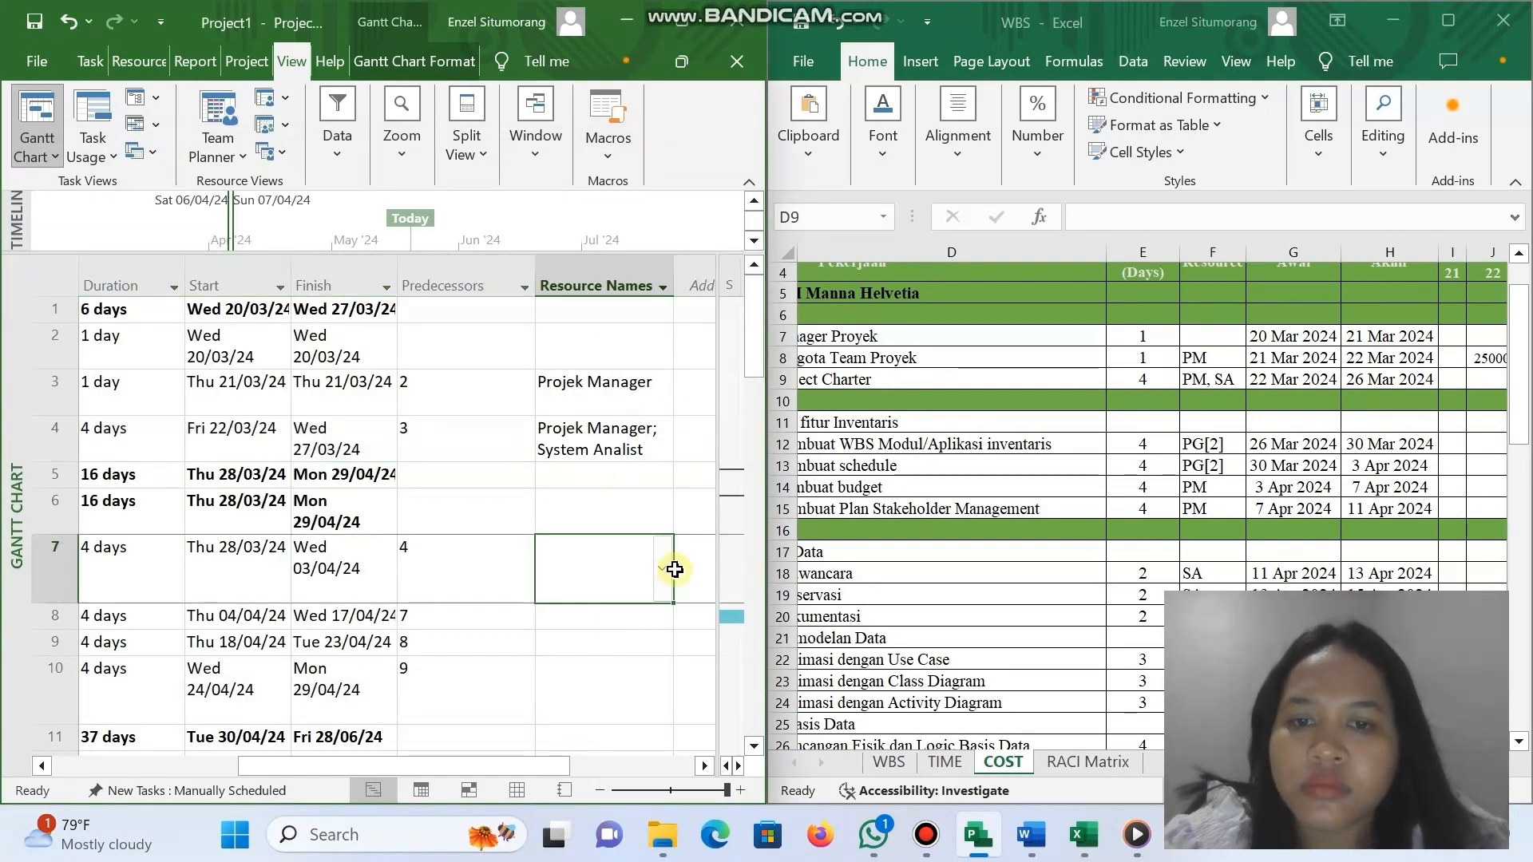
left_click(662, 568)
left_click(609, 645)
left_click(633, 582)
double_click(634, 582)
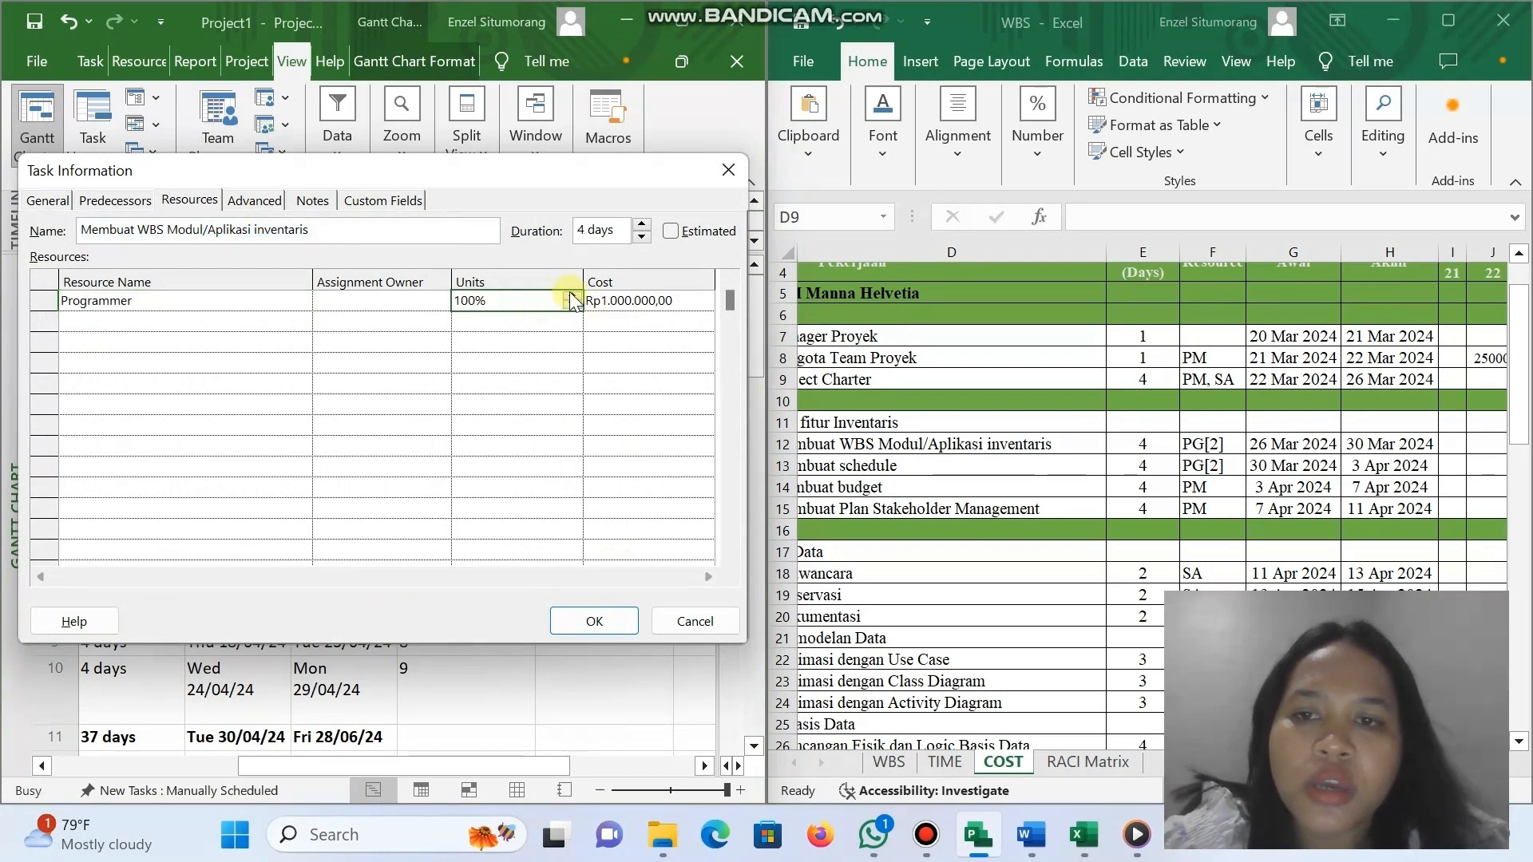
left_click(598, 621)
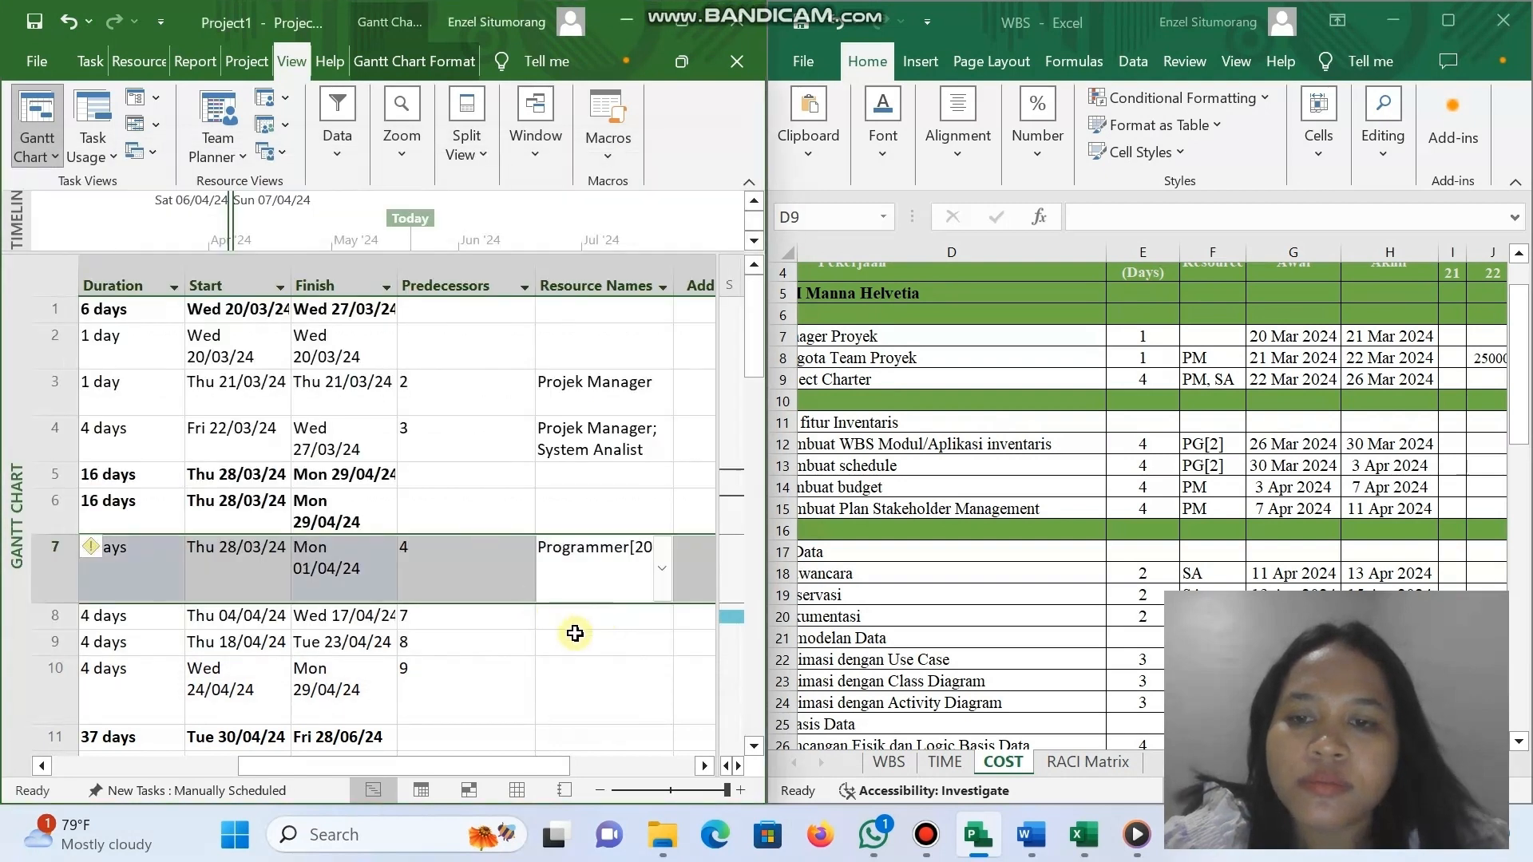
left_click(637, 590)
left_click_drag(671, 605, 672, 620)
Assign Projek Manager to membuat budget and to Membuat Plan Stakeholder Management.
left_click(603, 648)
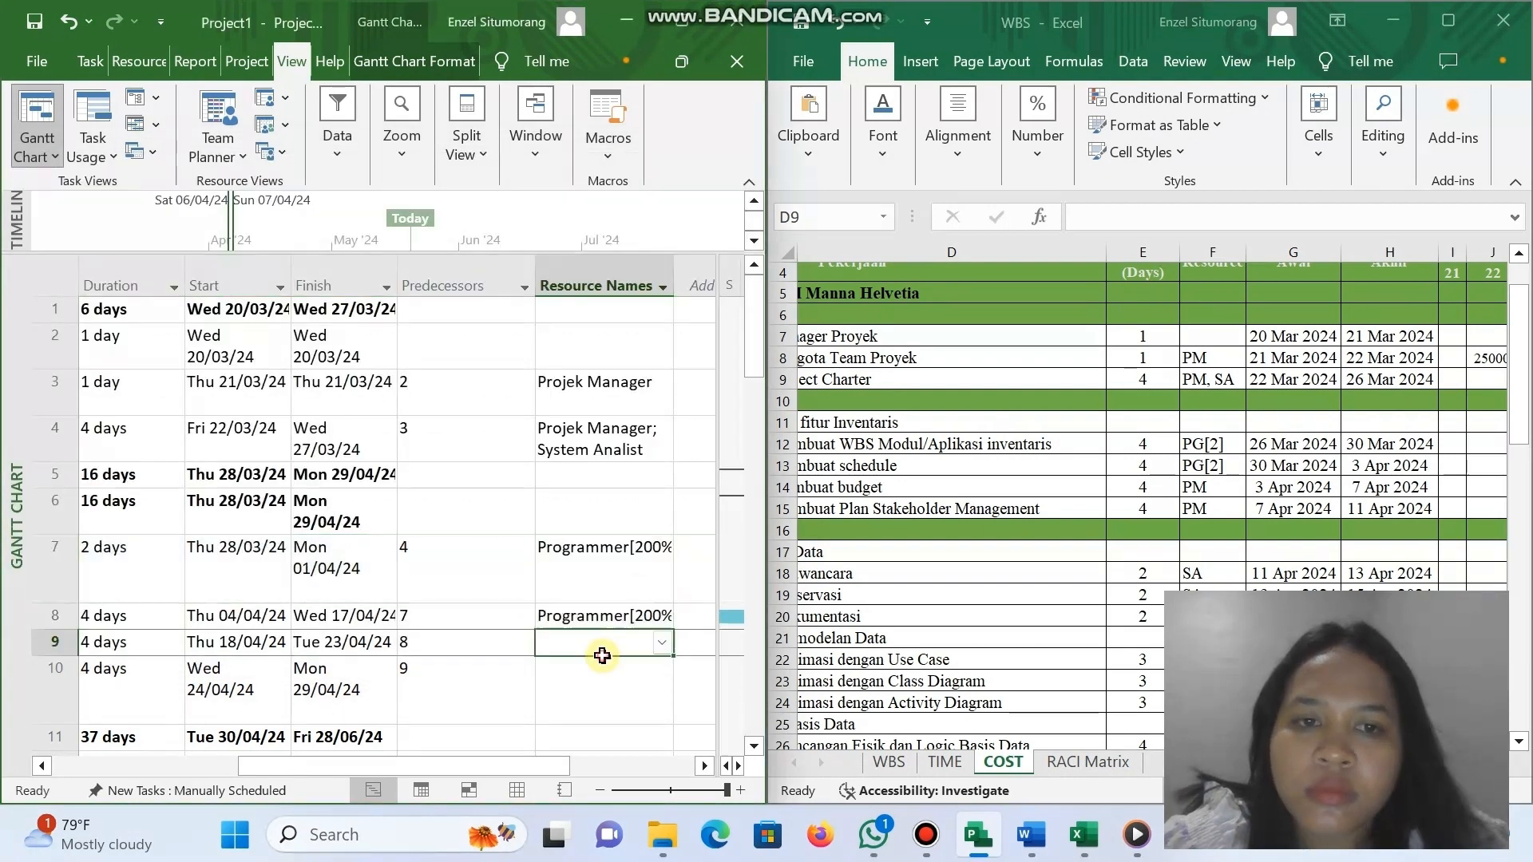
left_click(661, 642)
left_click(615, 713)
key("Return")
left_click(630, 685)
left_click(661, 690)
left_click(630, 685)
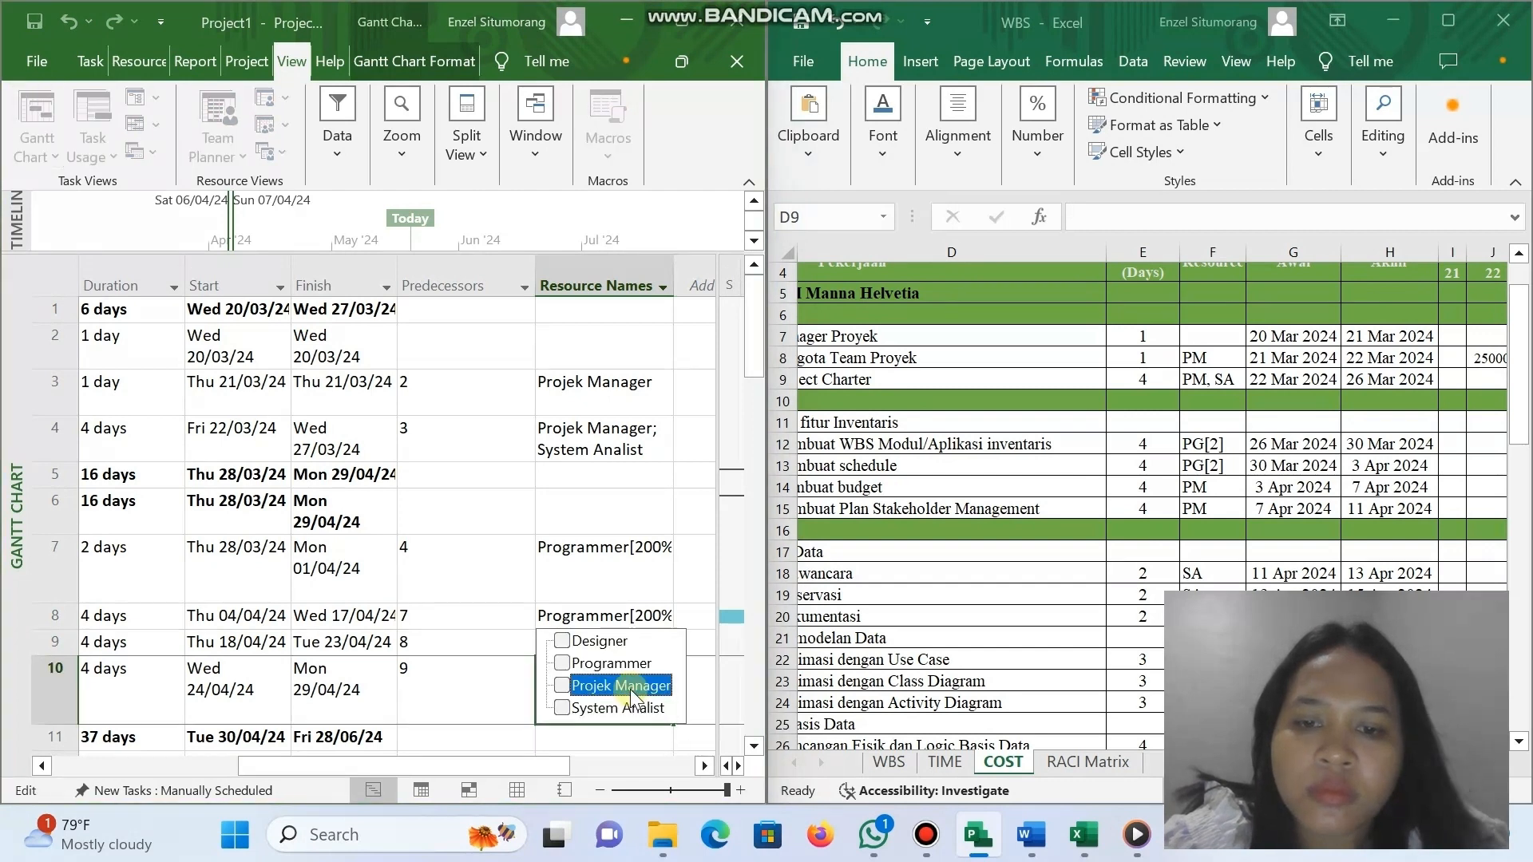
key("Return")
Assign System Analist to Wawancara and copy the assignment down to Observasi and Dokumentasi.
scroll(630, 688, "down", 2)
left_click(588, 562)
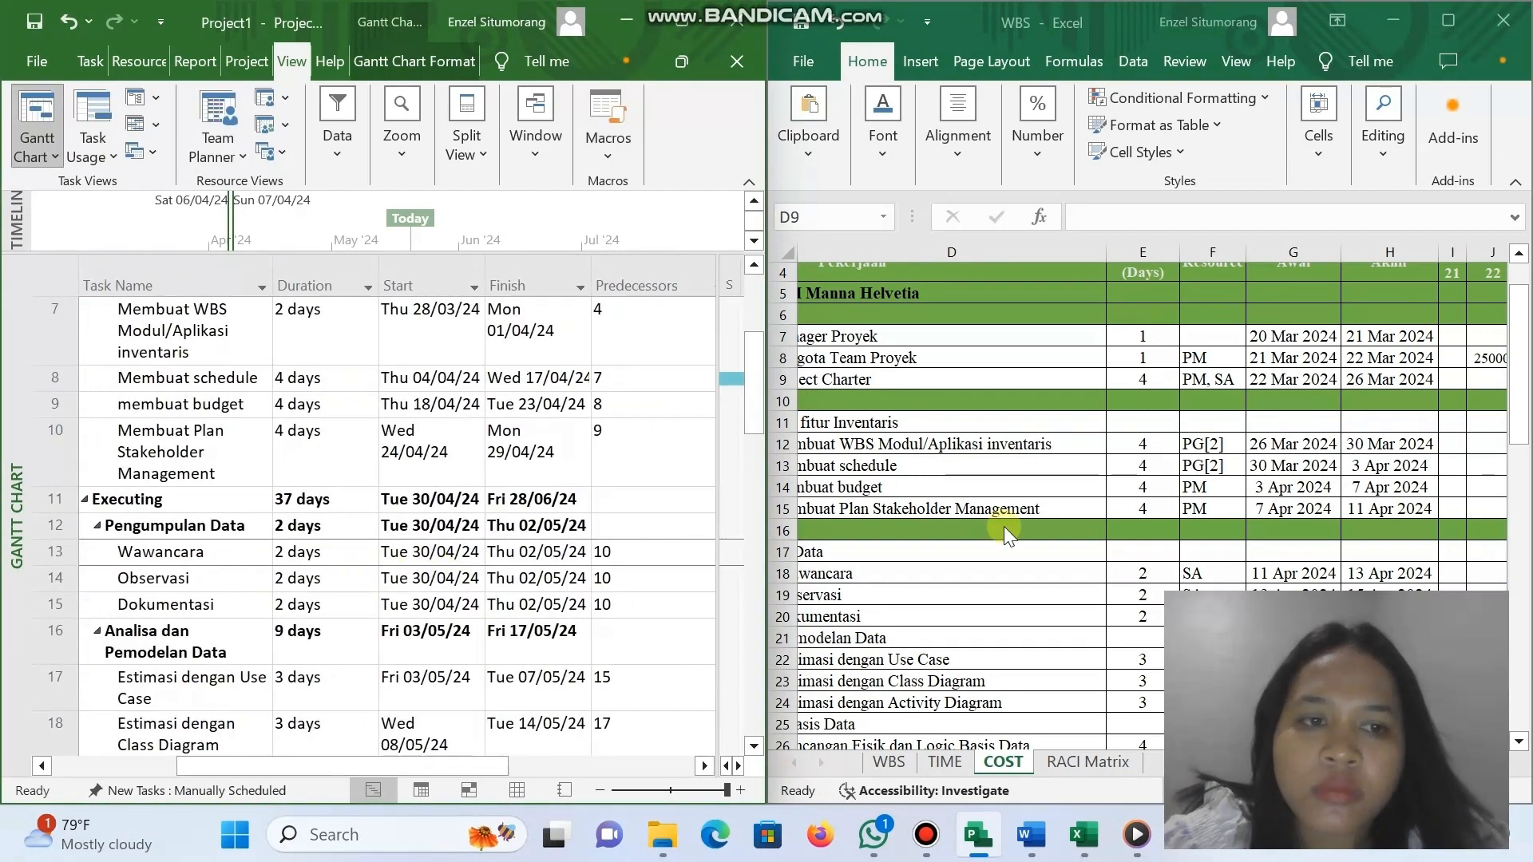
scroll(1004, 526, "down", 2)
left_click(661, 552)
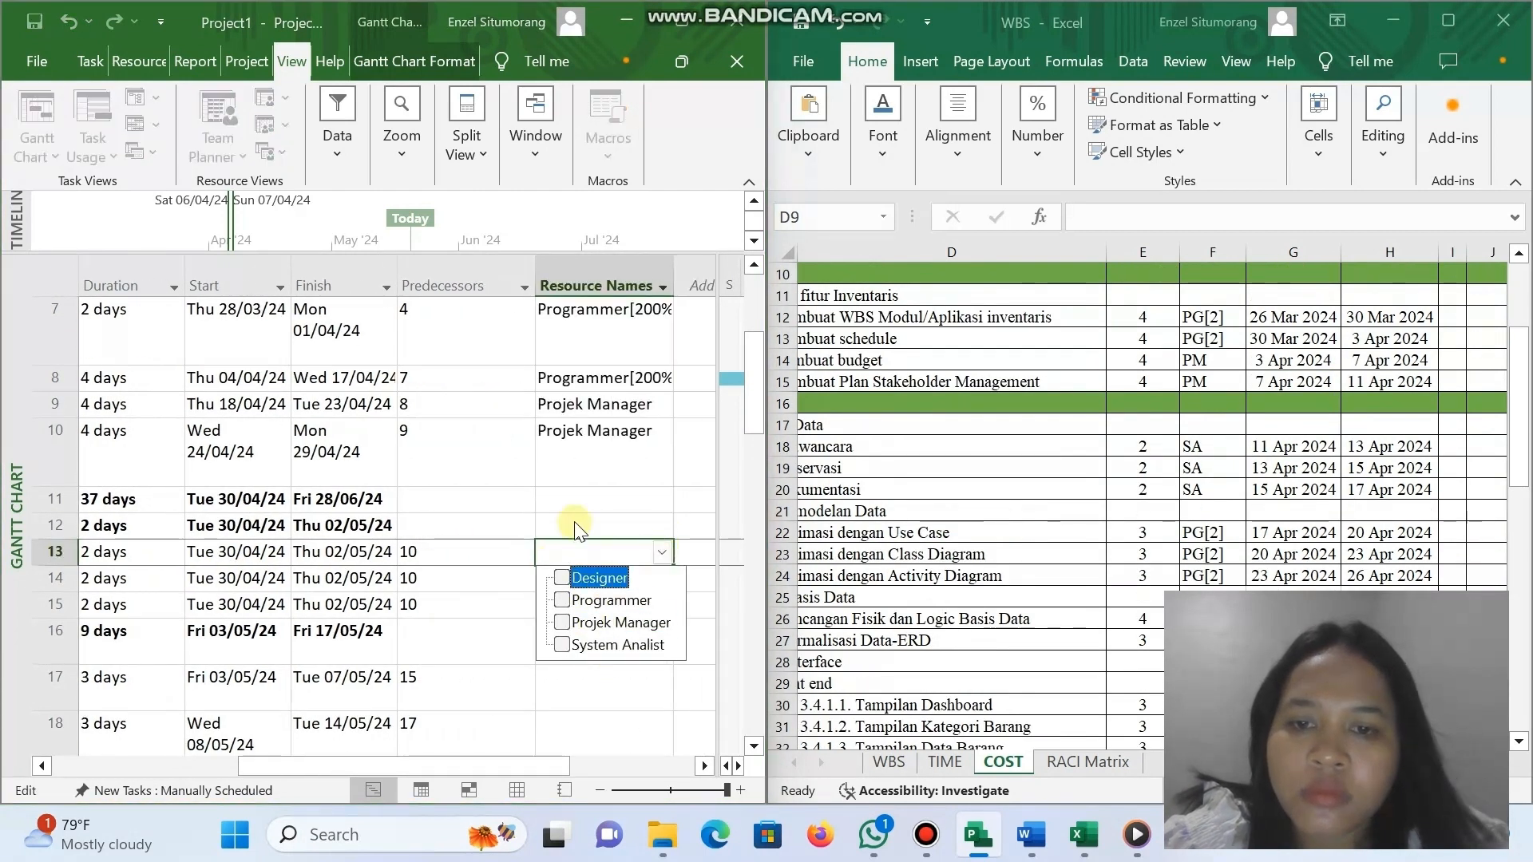
left_click(575, 520)
left_click(662, 552)
left_click(607, 648)
key("Return")
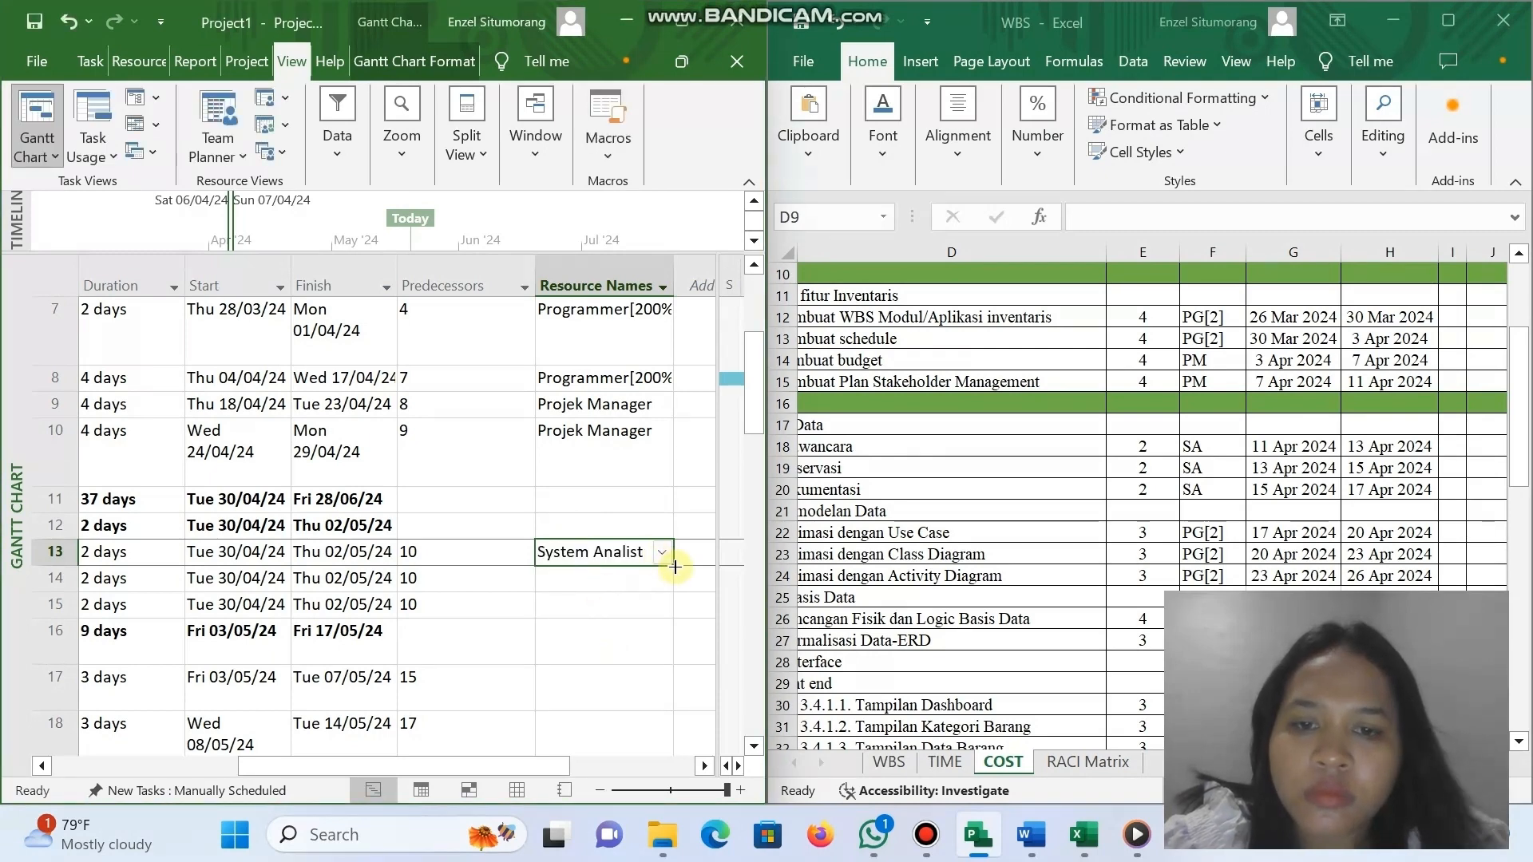
left_click_drag(674, 563, 677, 607)
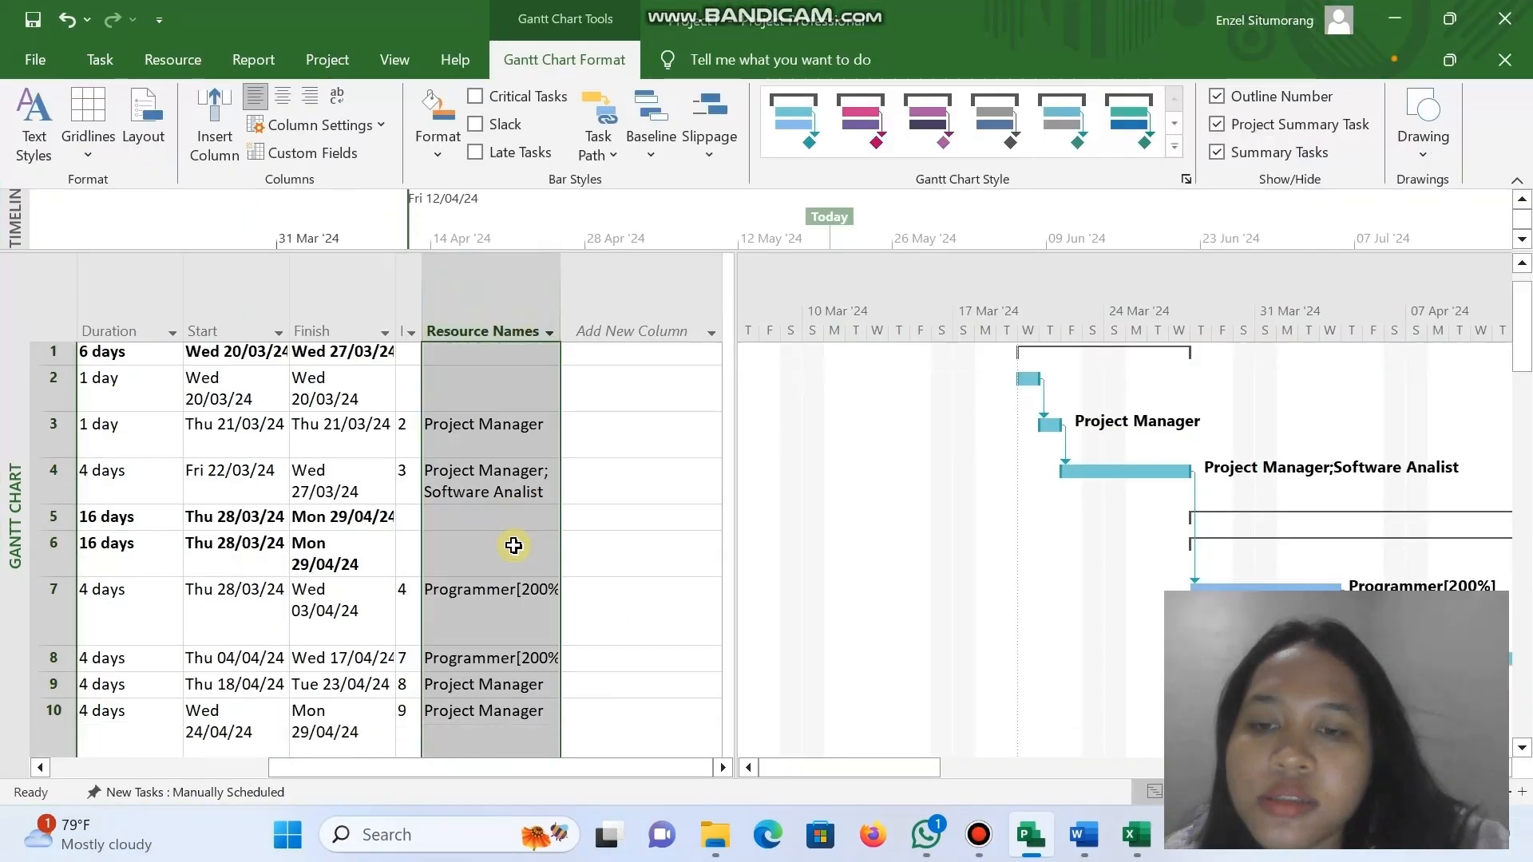
Review the resource assignments of all tasks and compare them with the resource labels beside the Gantt bars.
scroll(513, 546, "down", 9)
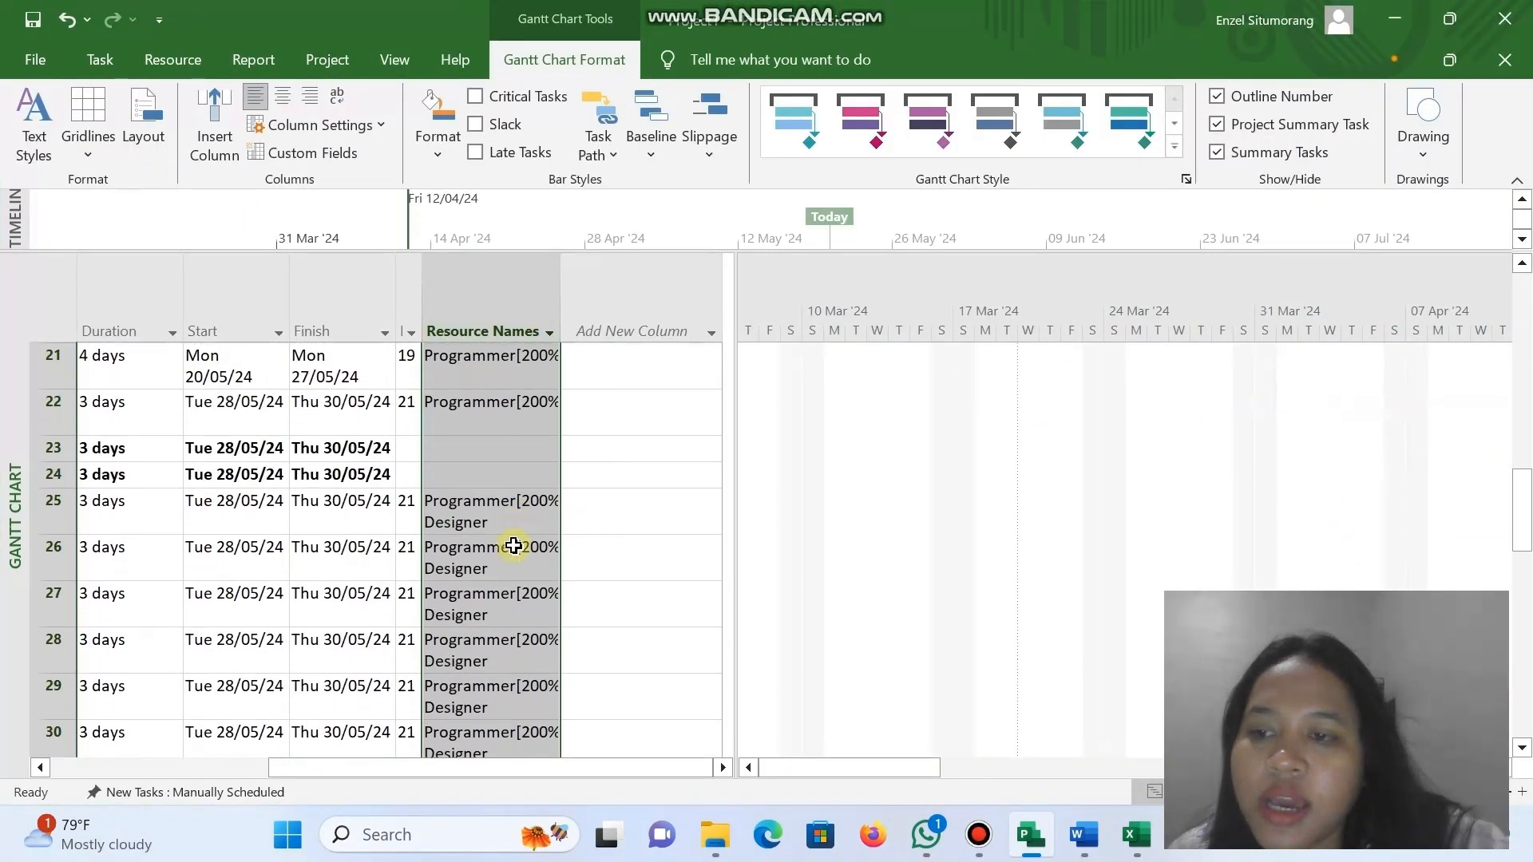
scroll(513, 545, "up", 5)
scroll(514, 543, "up", 4)
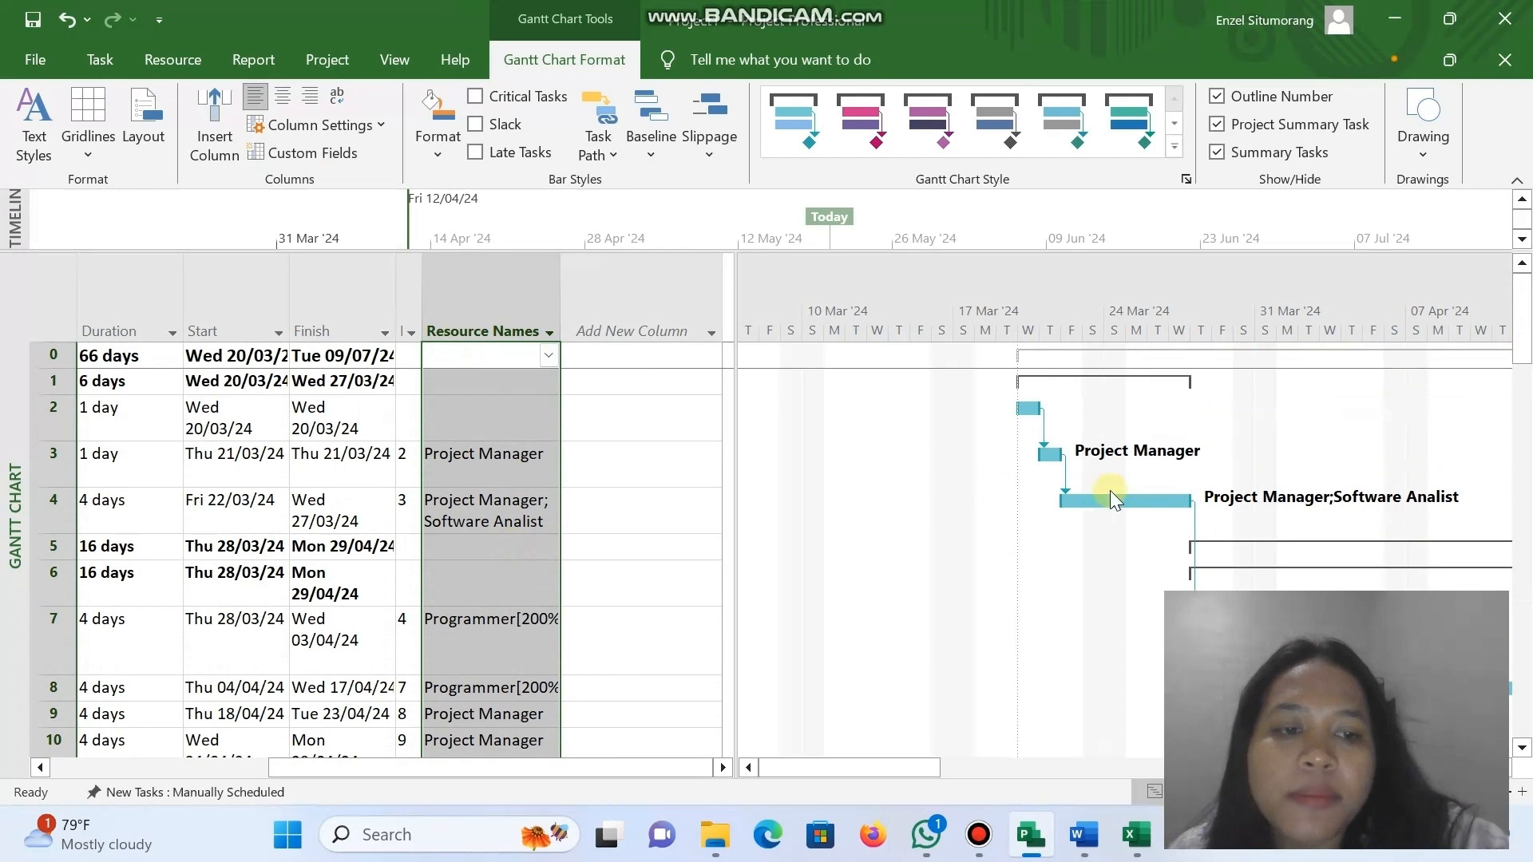
scroll(1110, 490, "right", 1)
scroll(1089, 421, "right", 1)
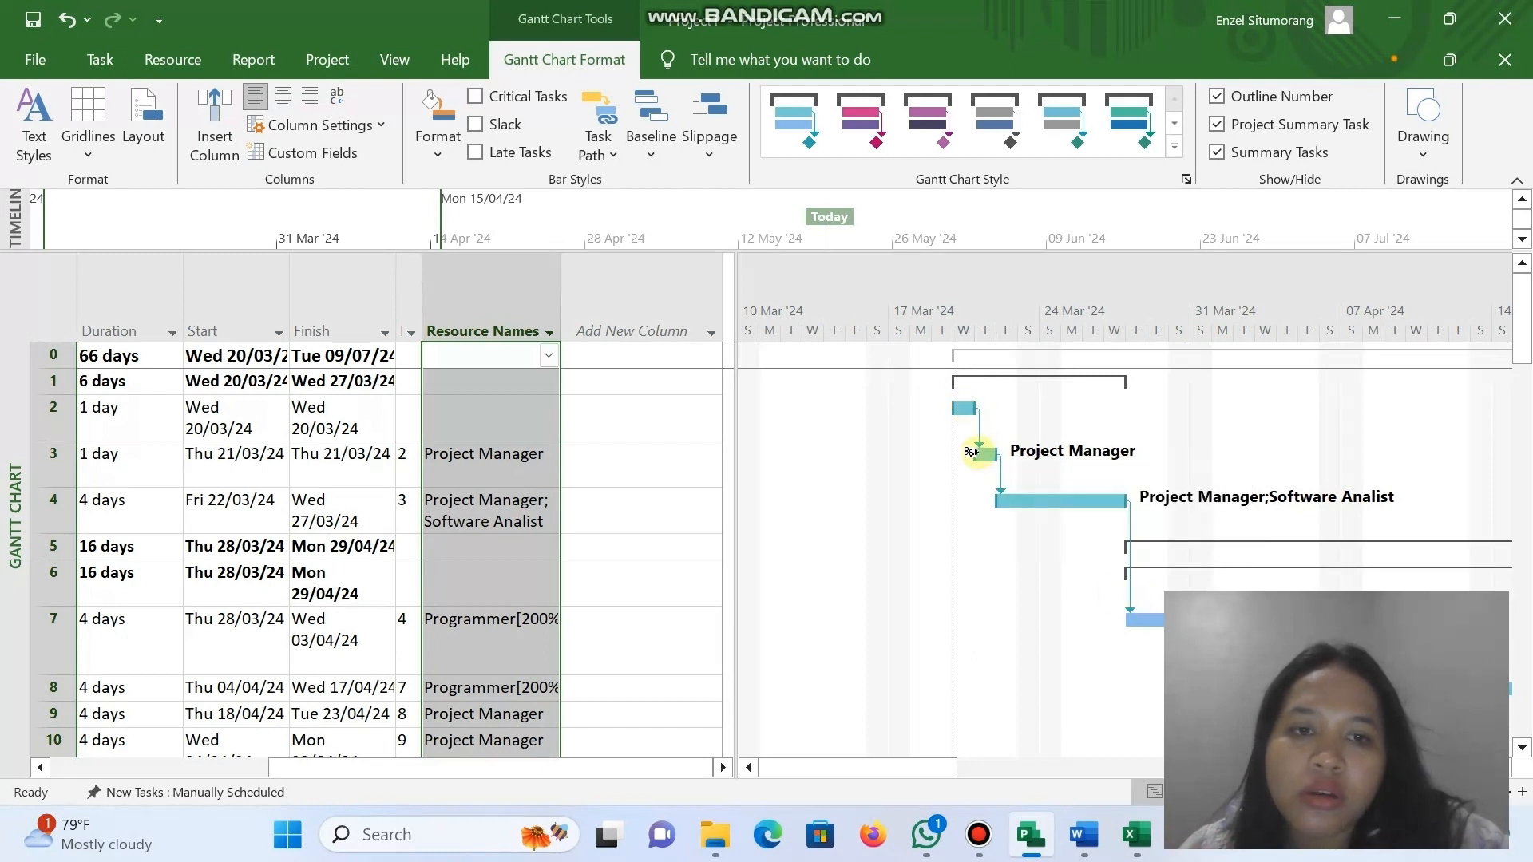
left_click(994, 457)
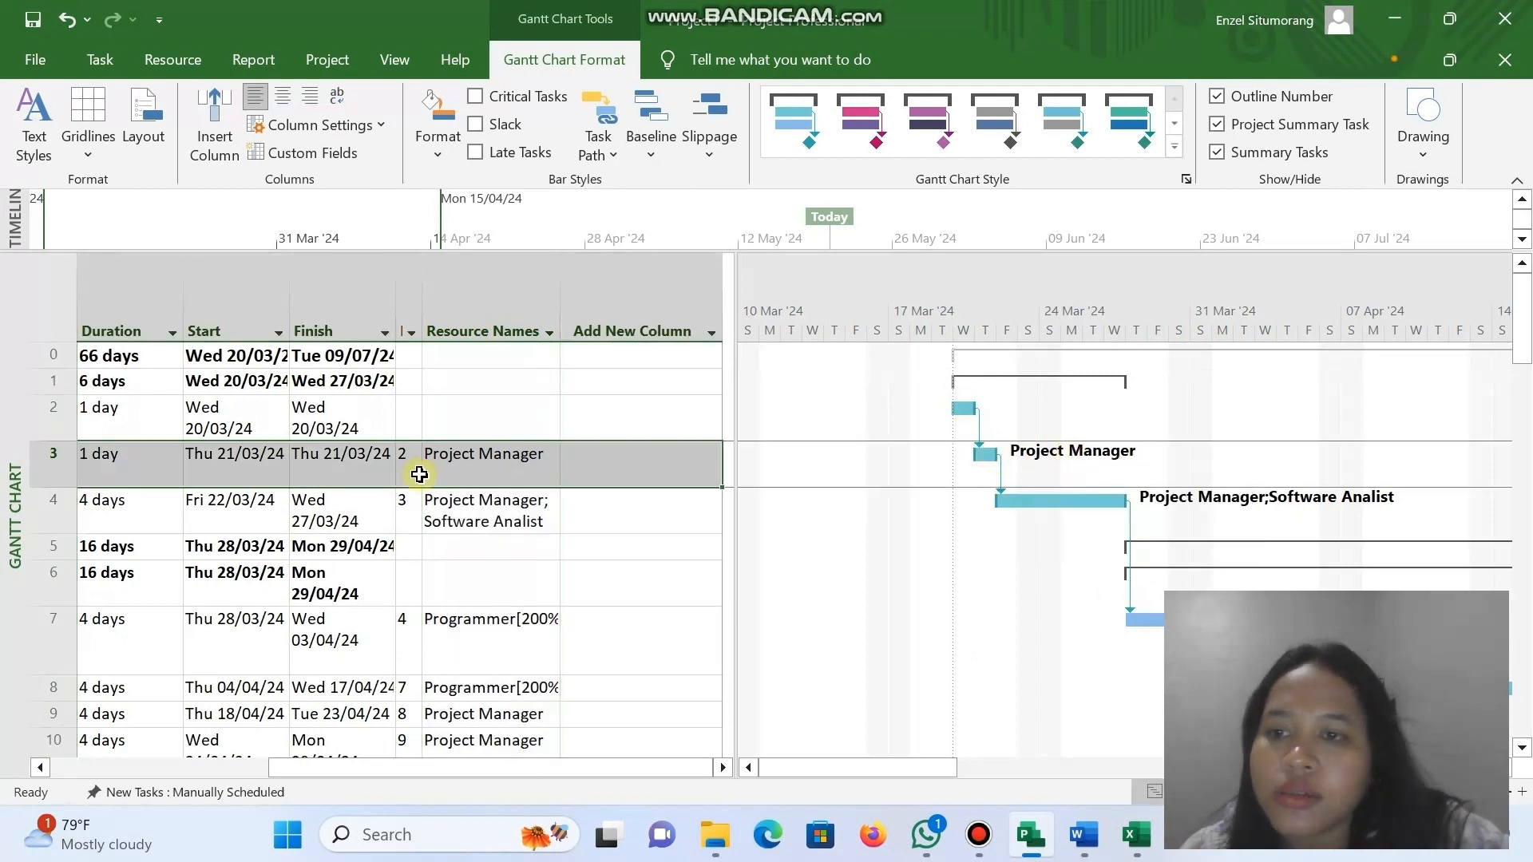
scroll(210, 512, "left", 1)
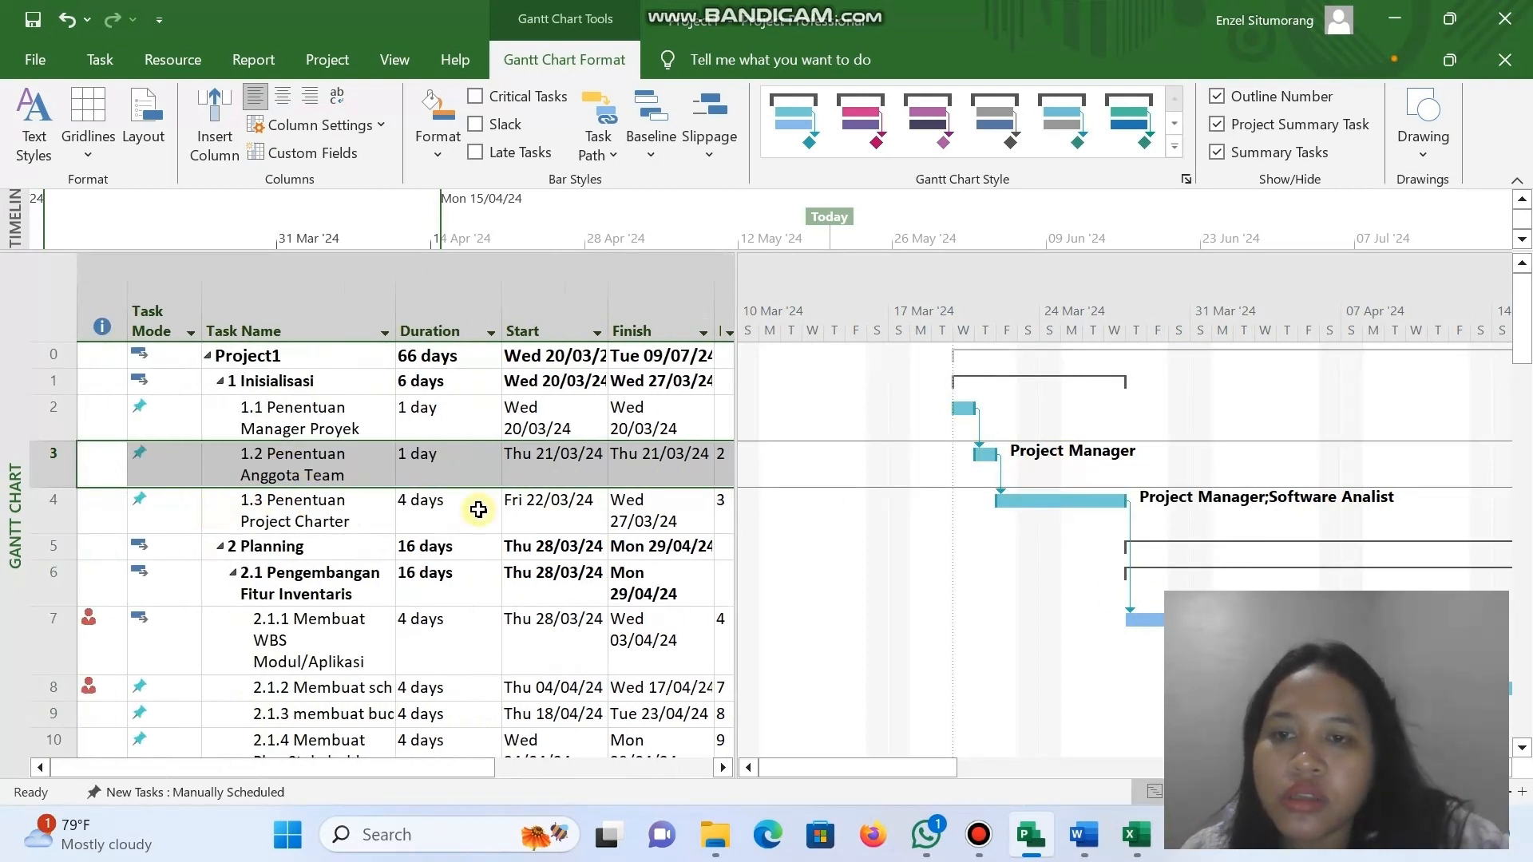
scroll(479, 510, "right", 2)
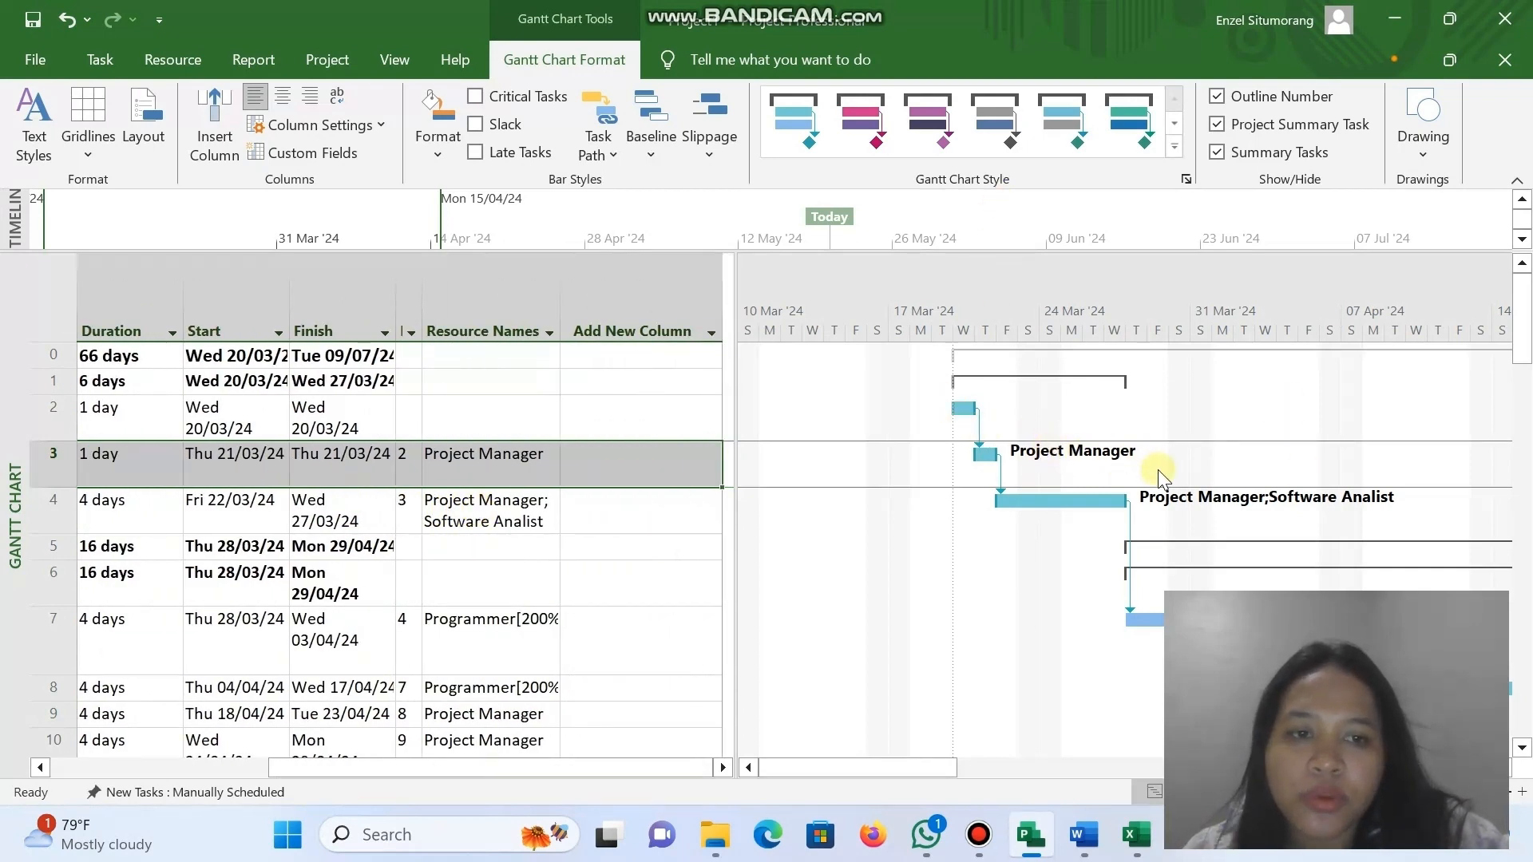
left_click(1038, 499)
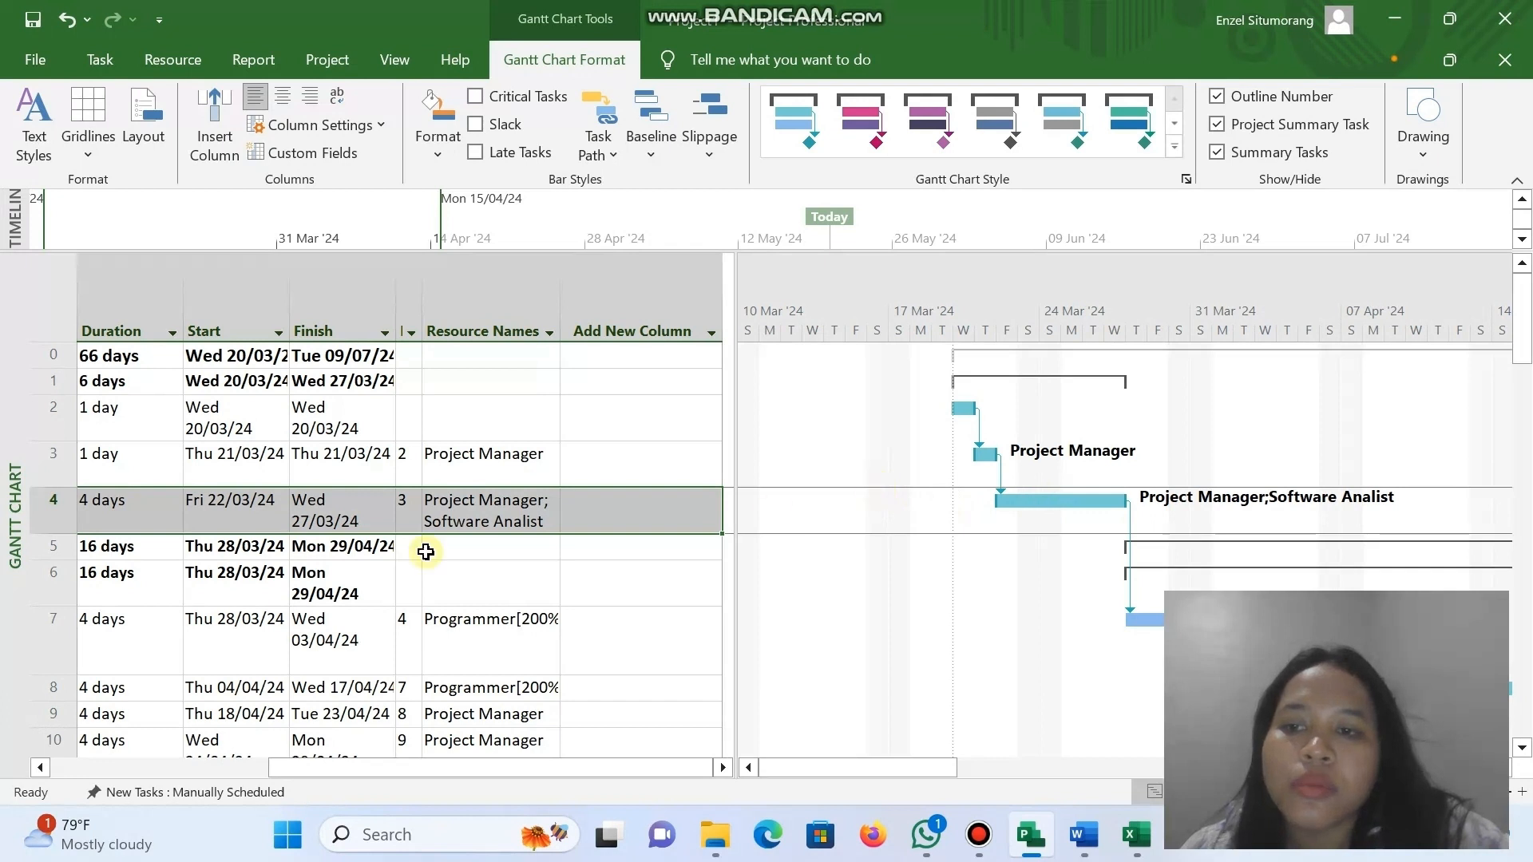
Examine the task table from the task names to the resource column against the linked bars in the Gantt chart.
scroll(426, 551, "left", 2)
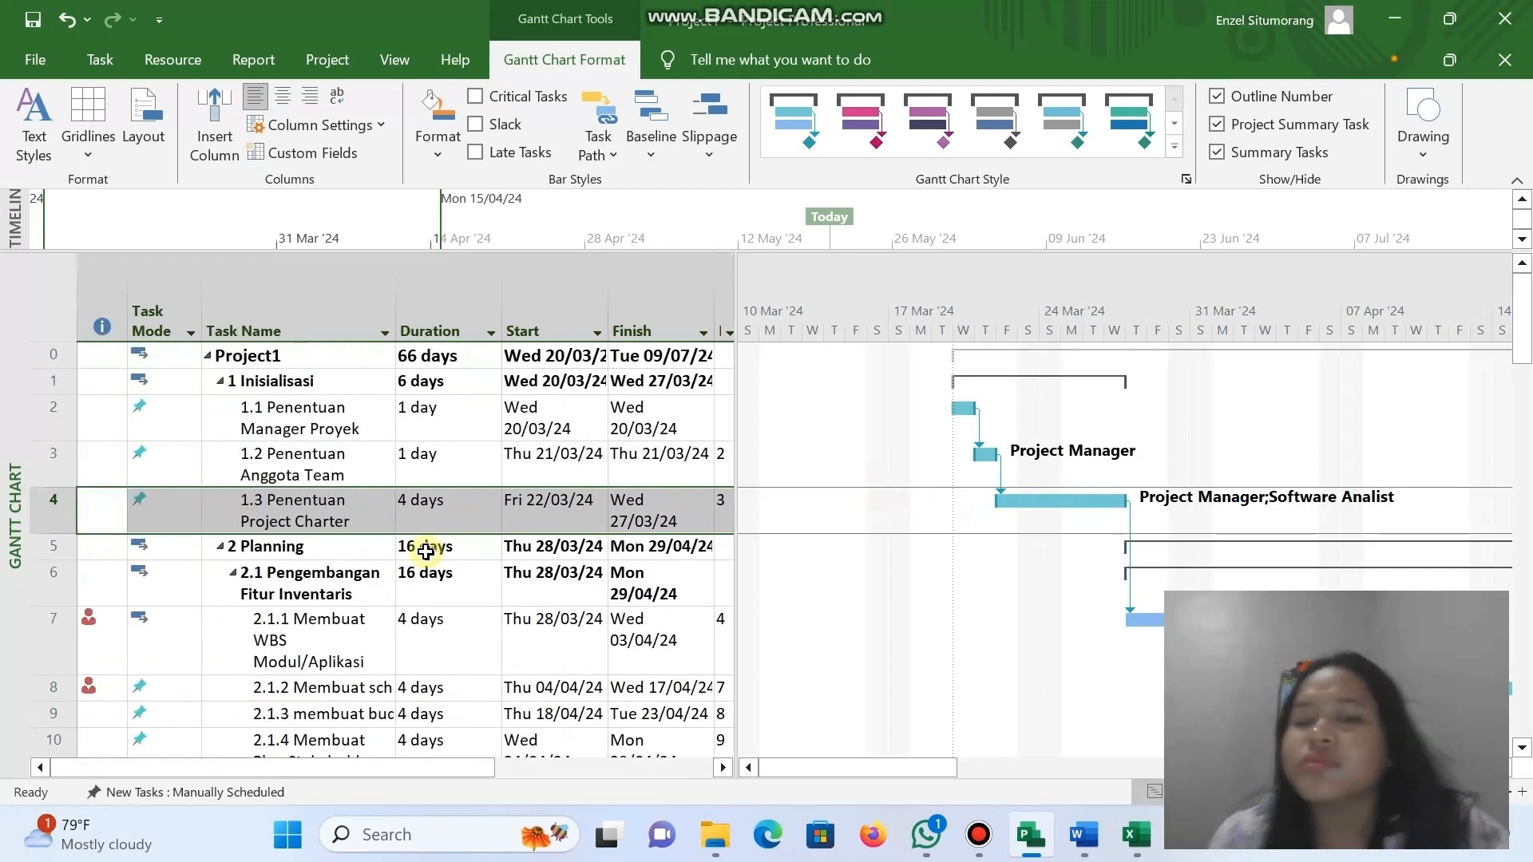
scroll(1078, 531, "right", 1)
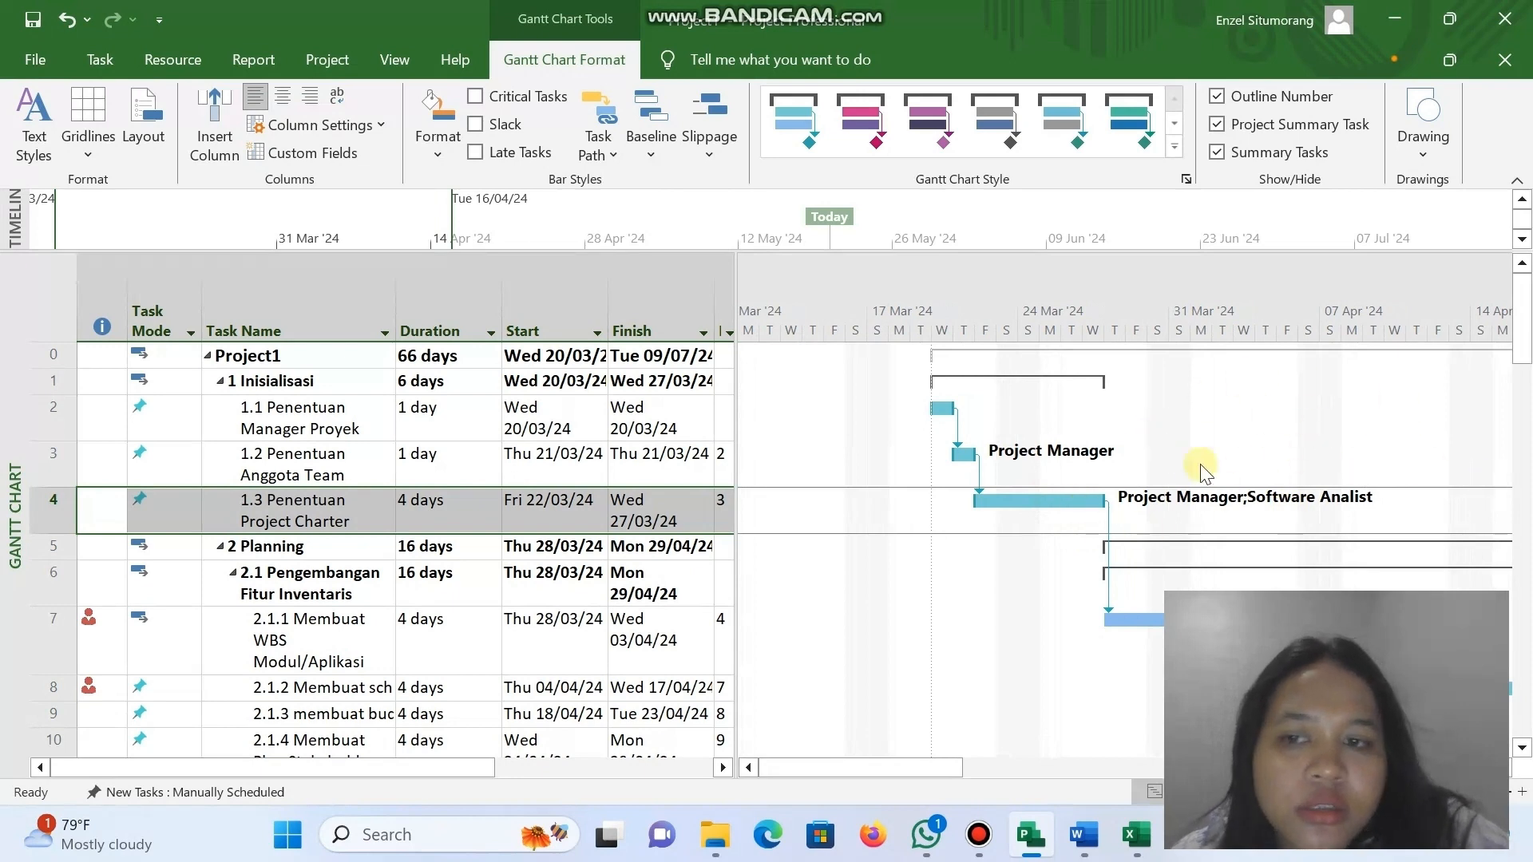
scroll(529, 541, "right", 1)
scroll(528, 541, "right", 5)
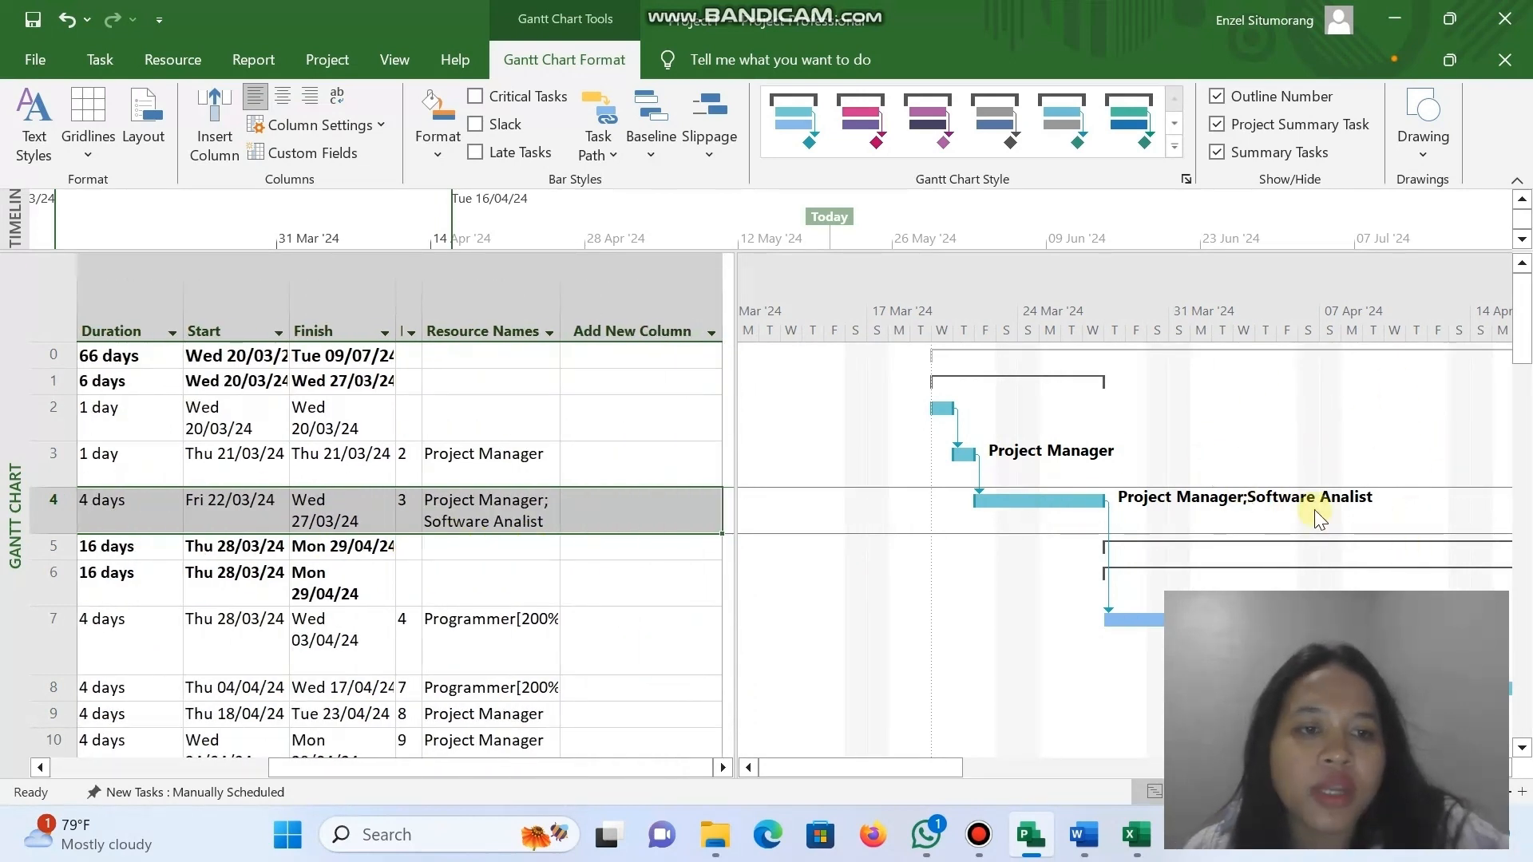
scroll(1316, 515, "down", 2)
scroll(1314, 510, "down", 3)
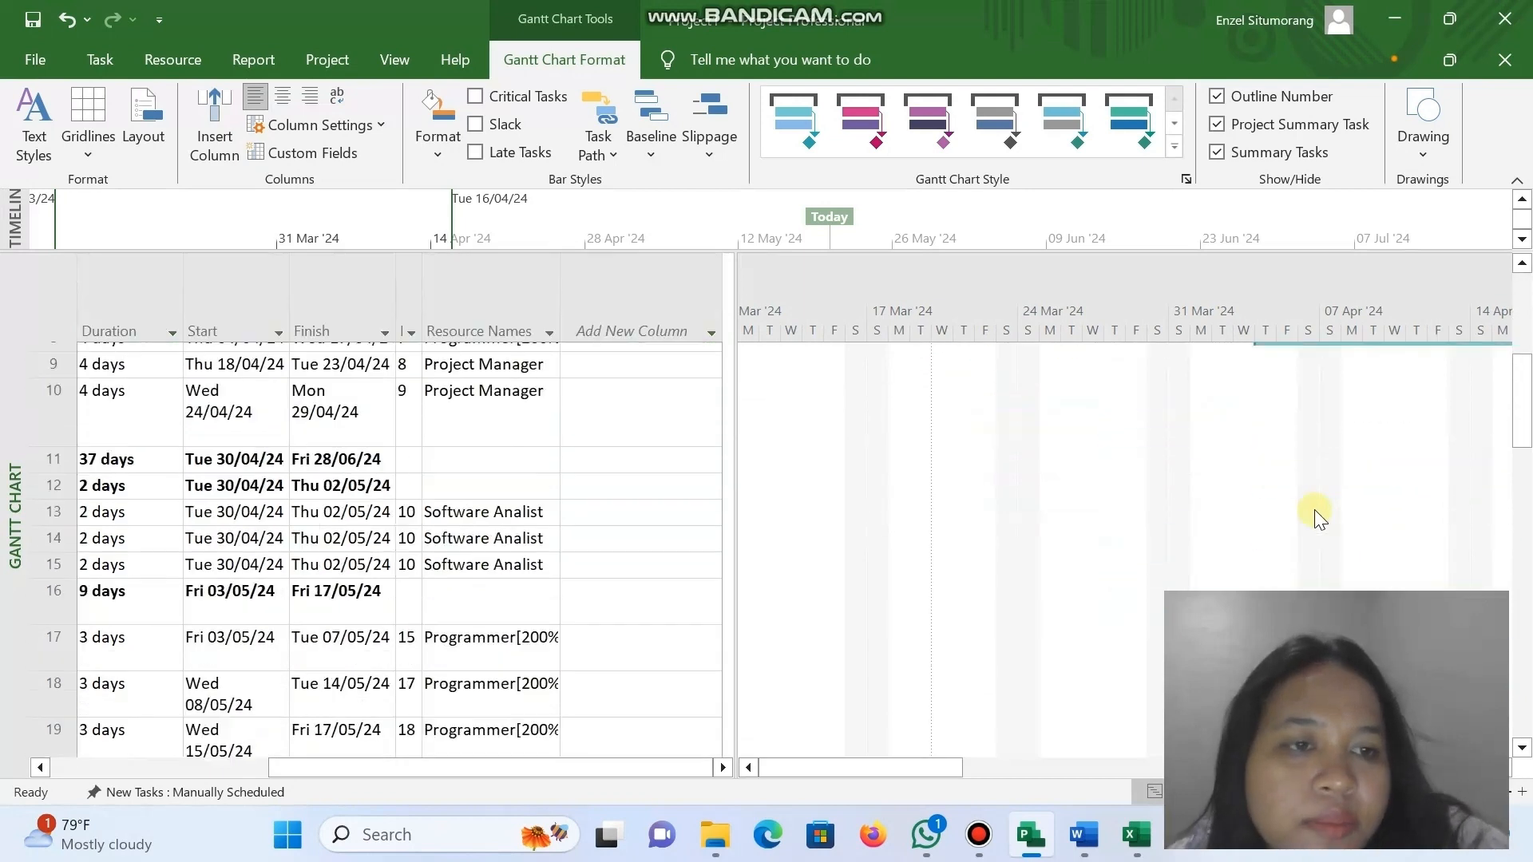
scroll(1314, 509, "right", 1)
scroll(1314, 510, "up", 3)
scroll(1315, 510, "up", 2)
left_click(1315, 510)
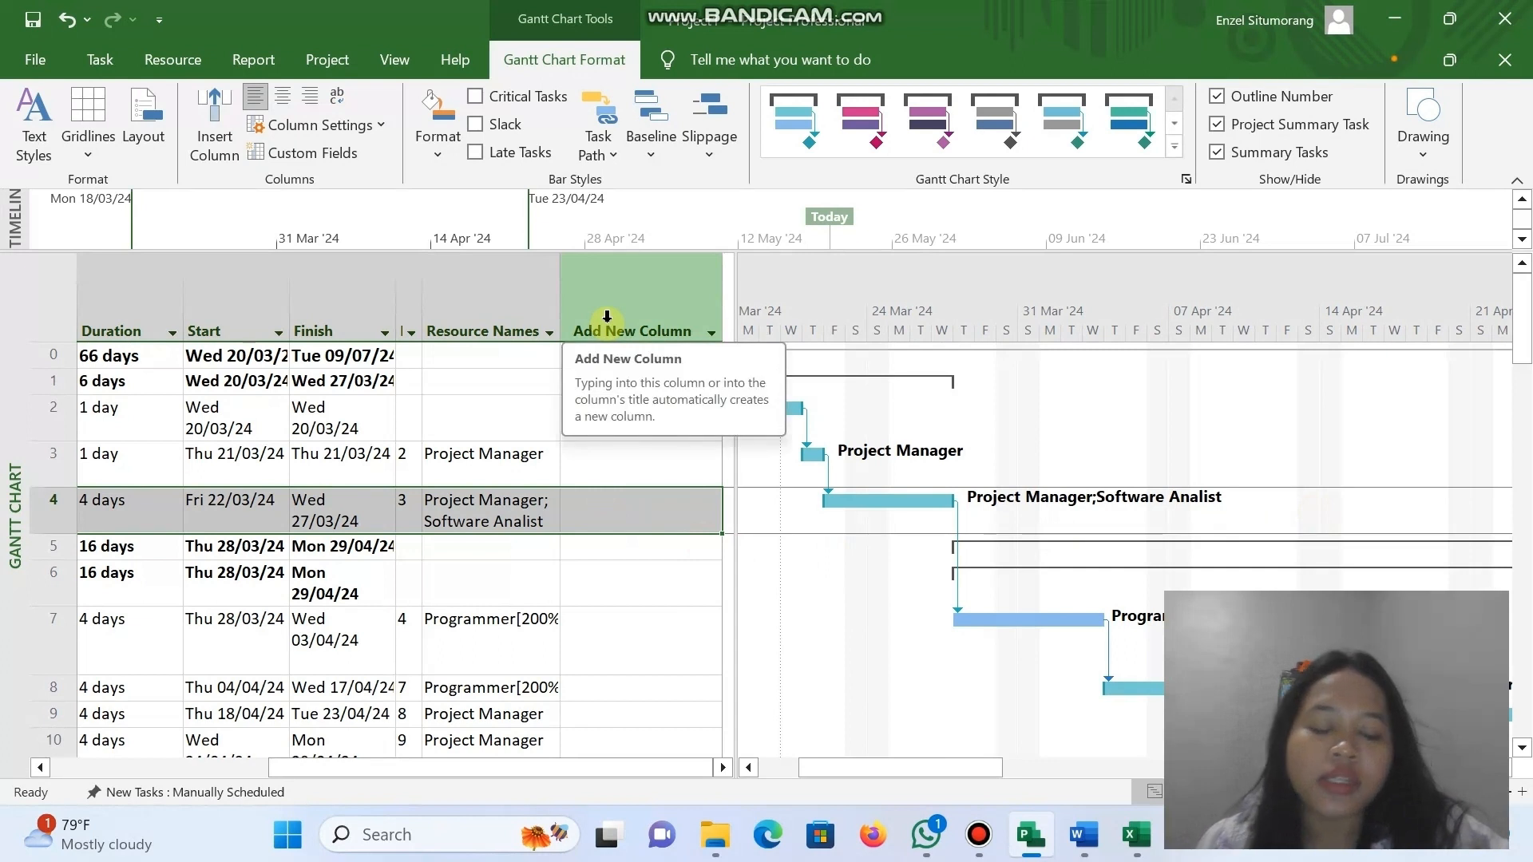
Add a Cost column to the task table beside Resource Names.
left_click(520, 306)
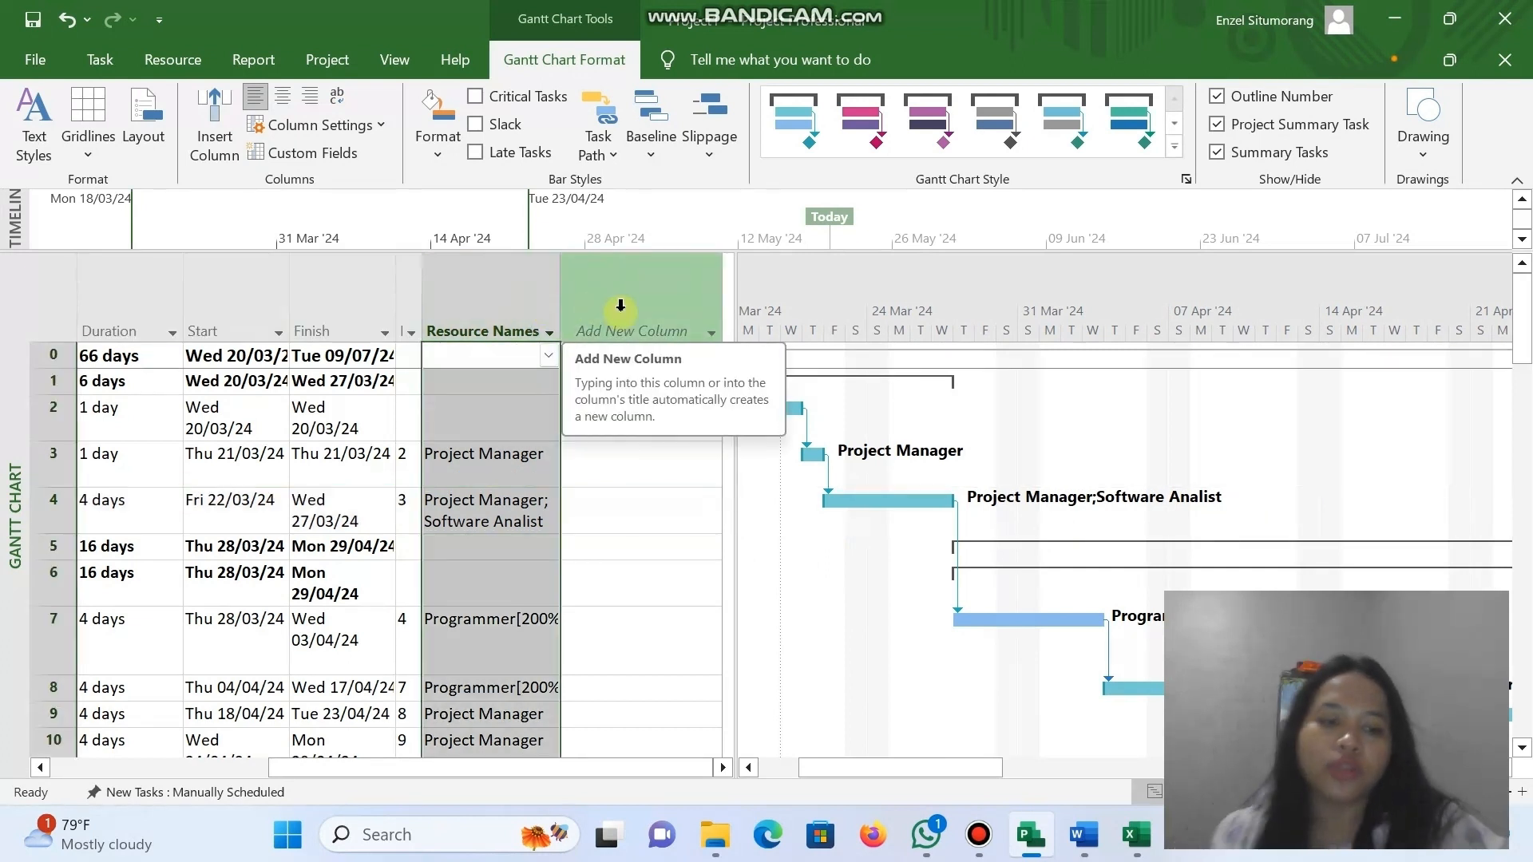
left_click(621, 306)
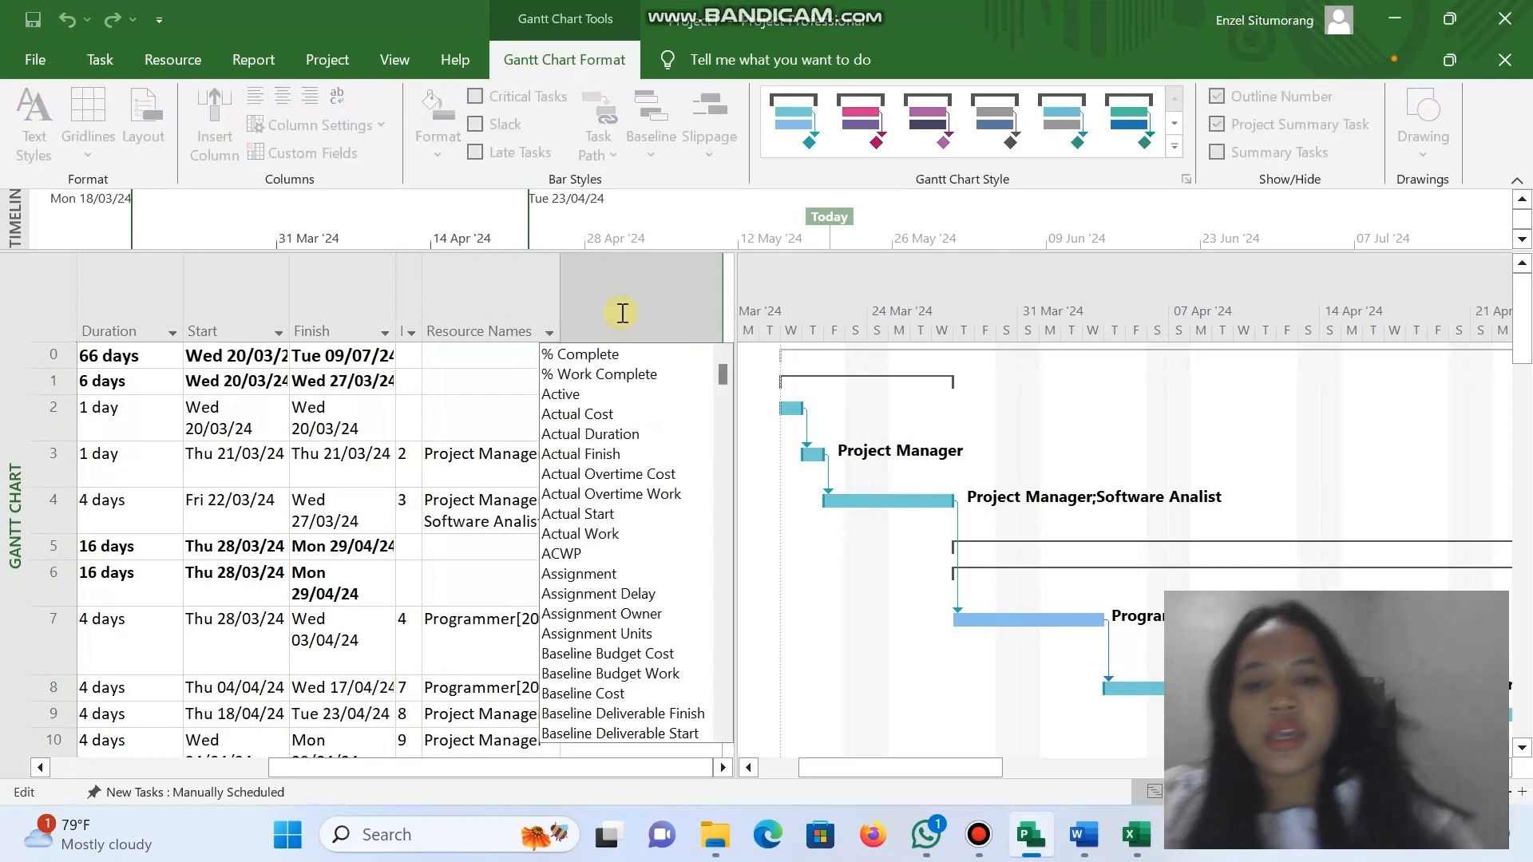
type("Cost")
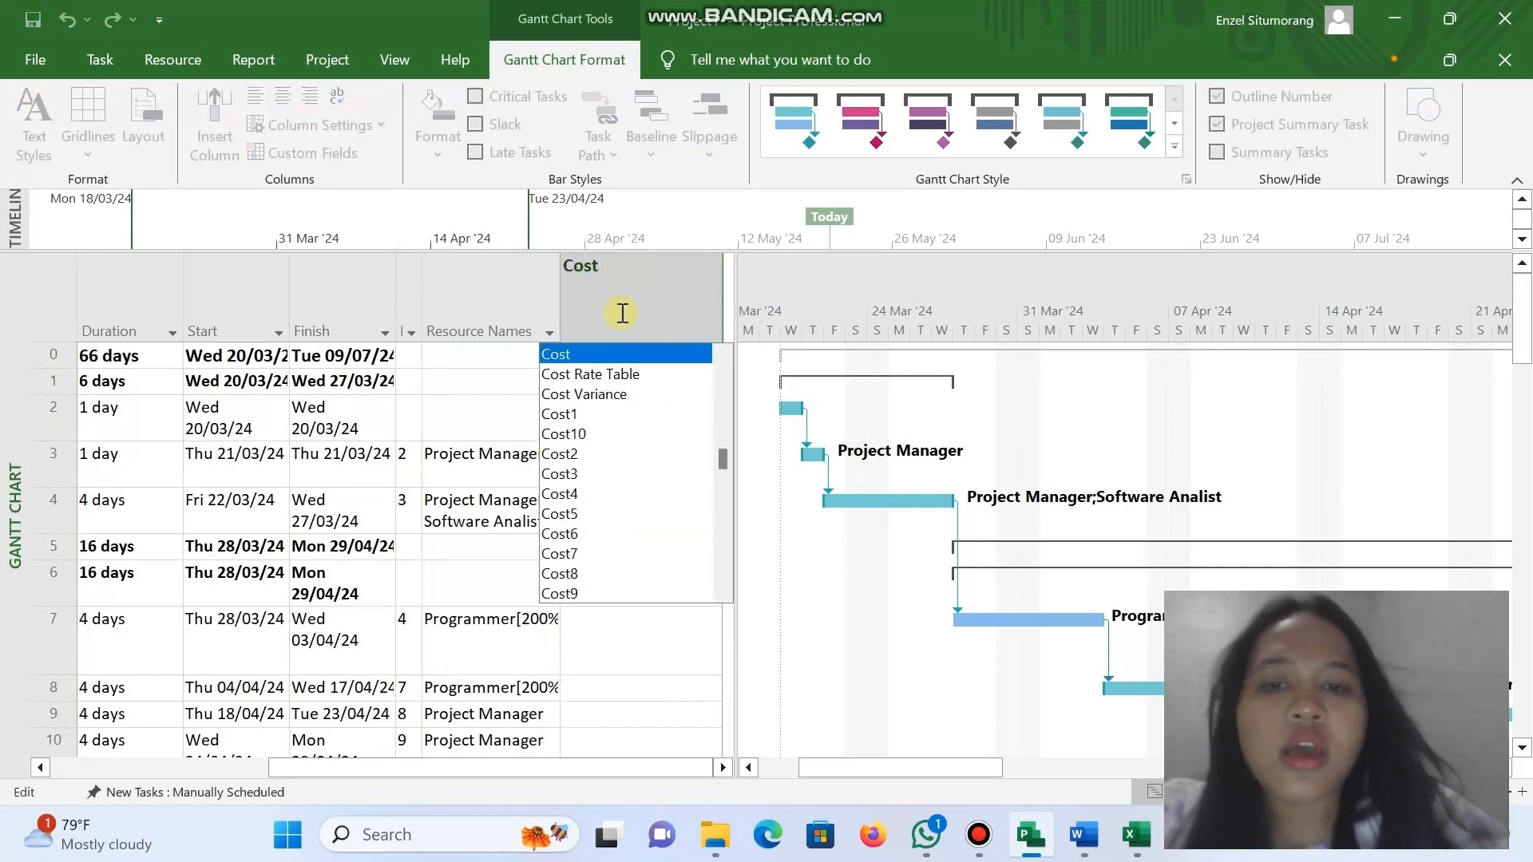
key("Return")
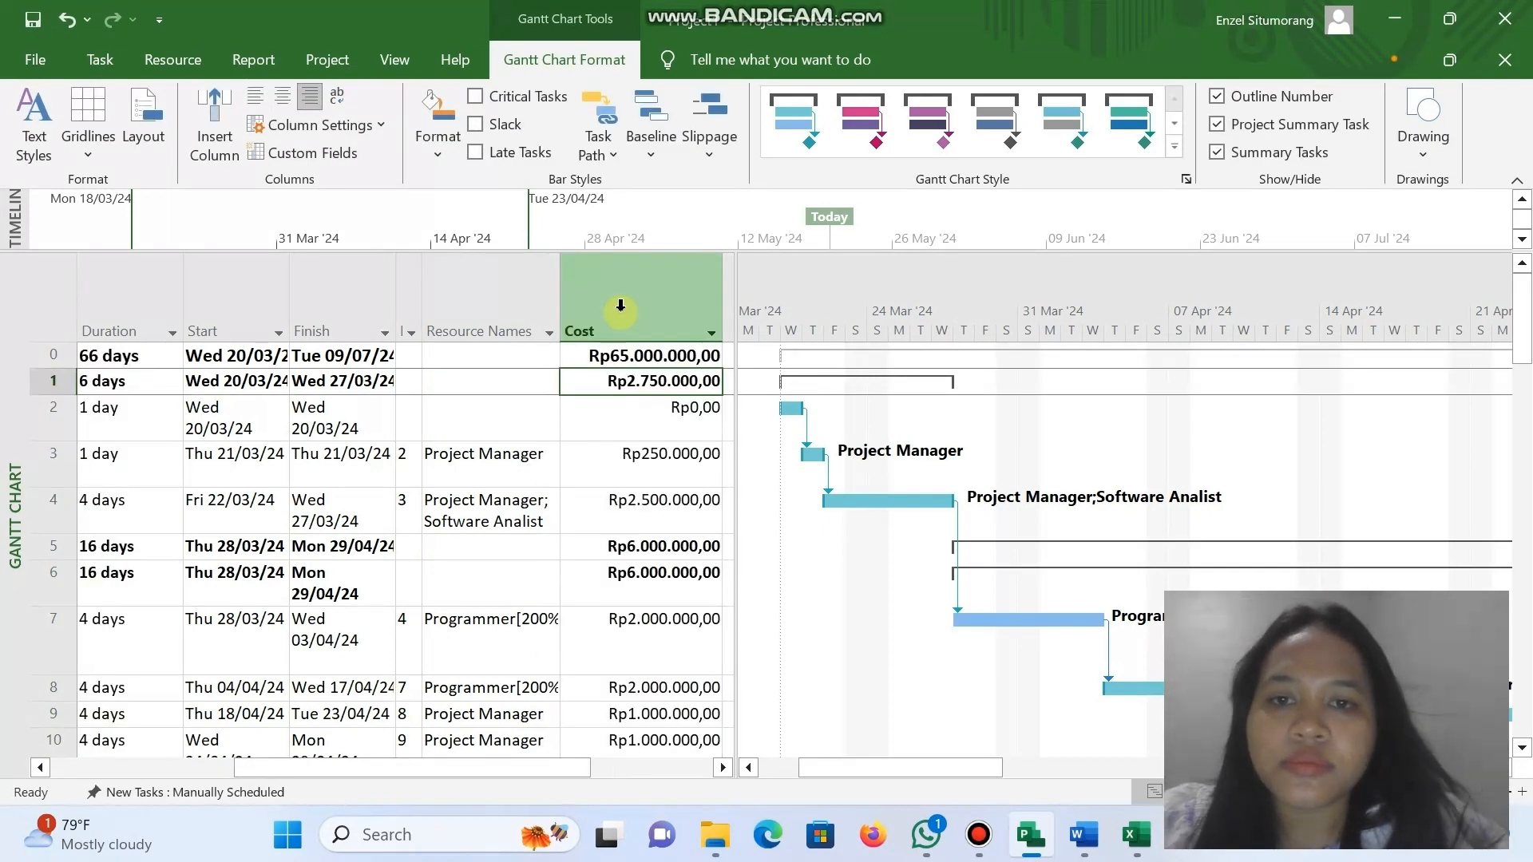
Hide the outline numbers and the project summary task, and review the costs of the tasks and phases.
left_click(1214, 125)
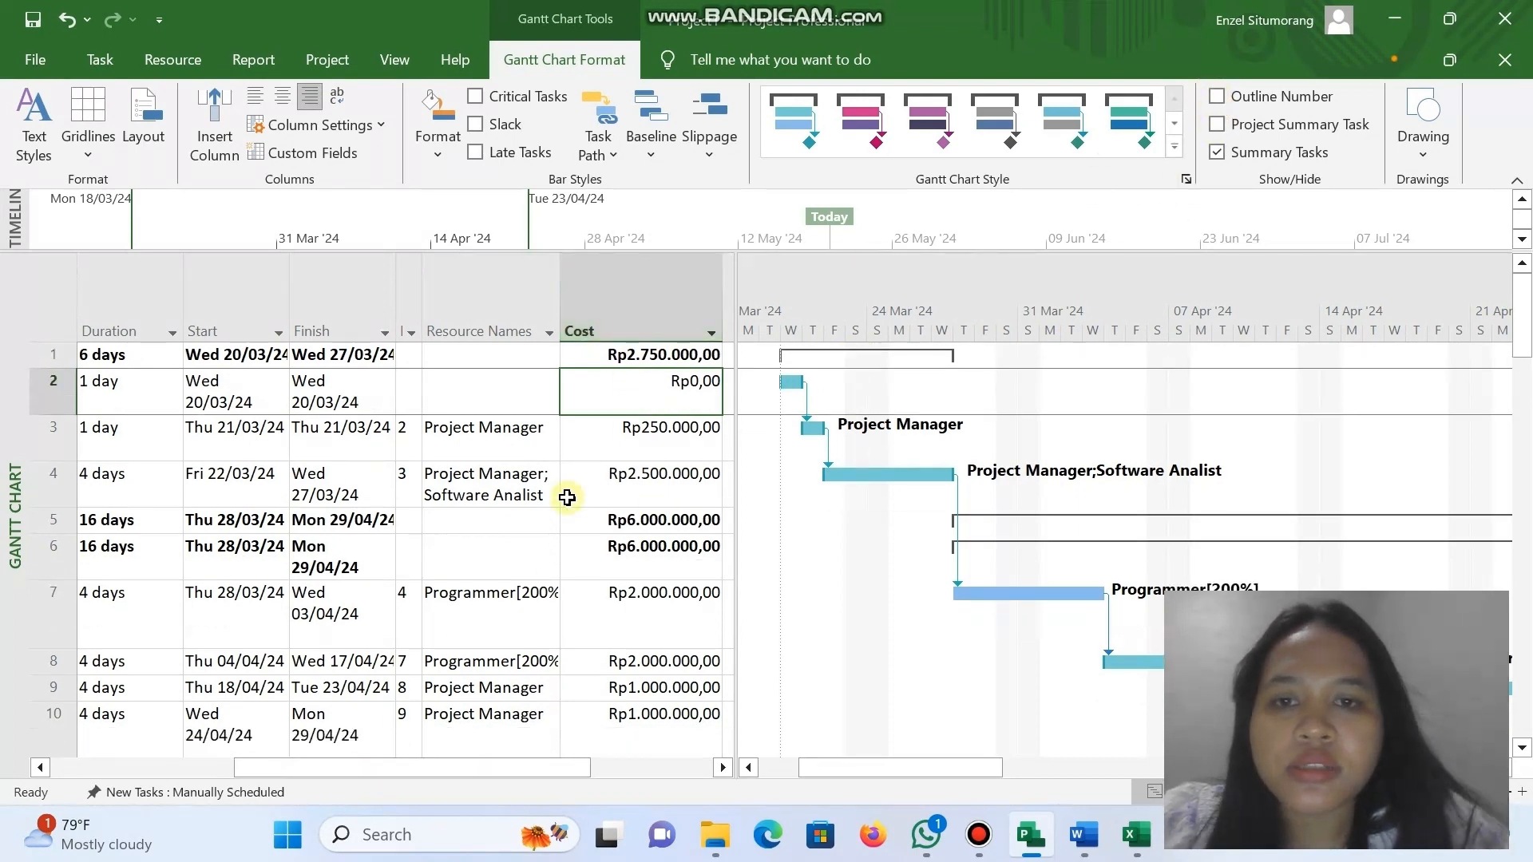
scroll(651, 515, "down", 3)
scroll(652, 509, "down", 12)
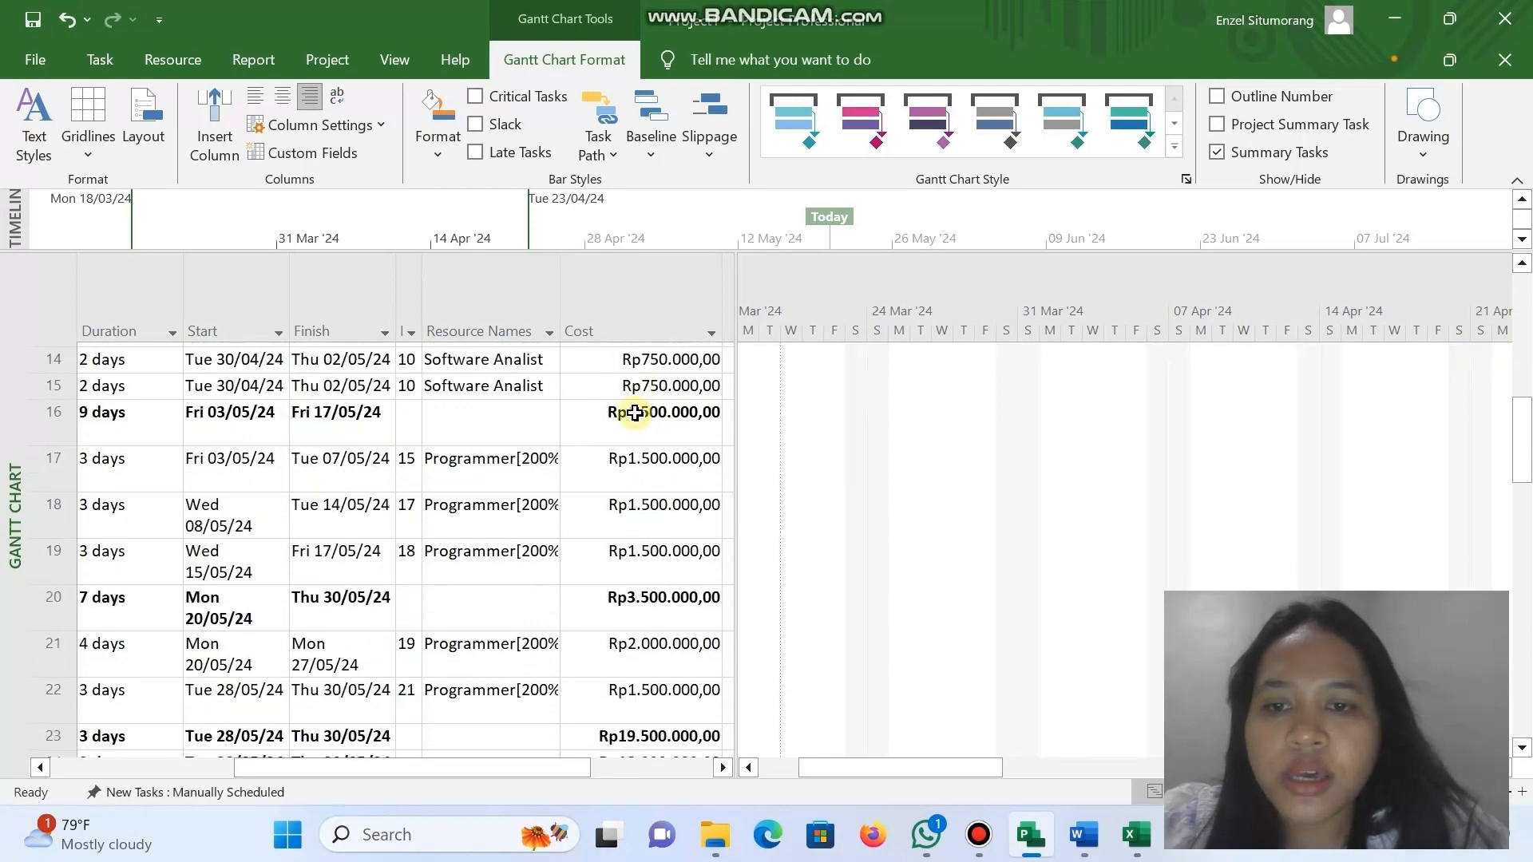
scroll(635, 413, "up", 15)
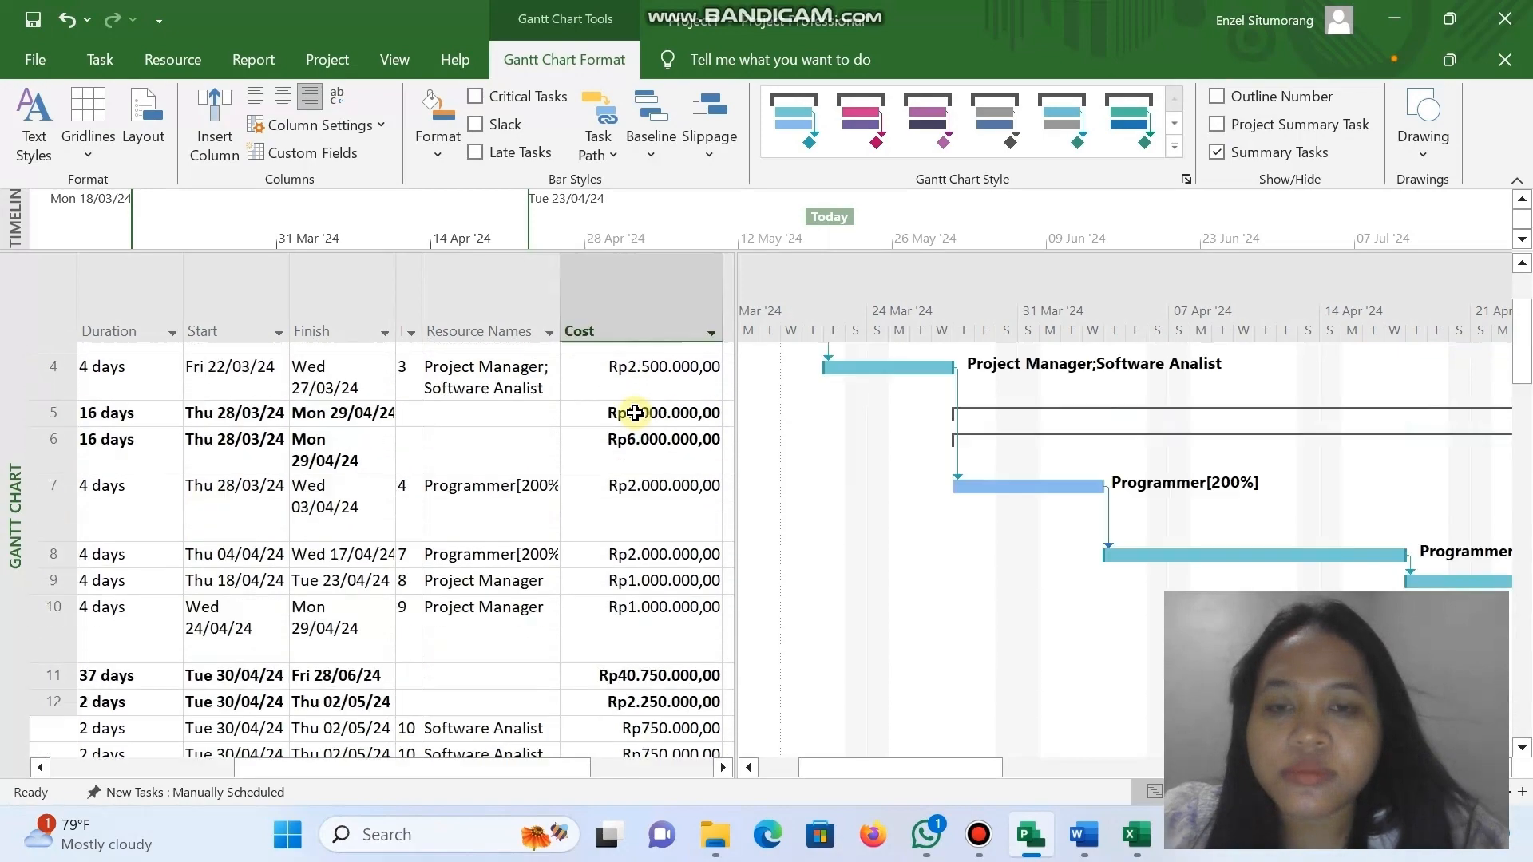
left_click(635, 413)
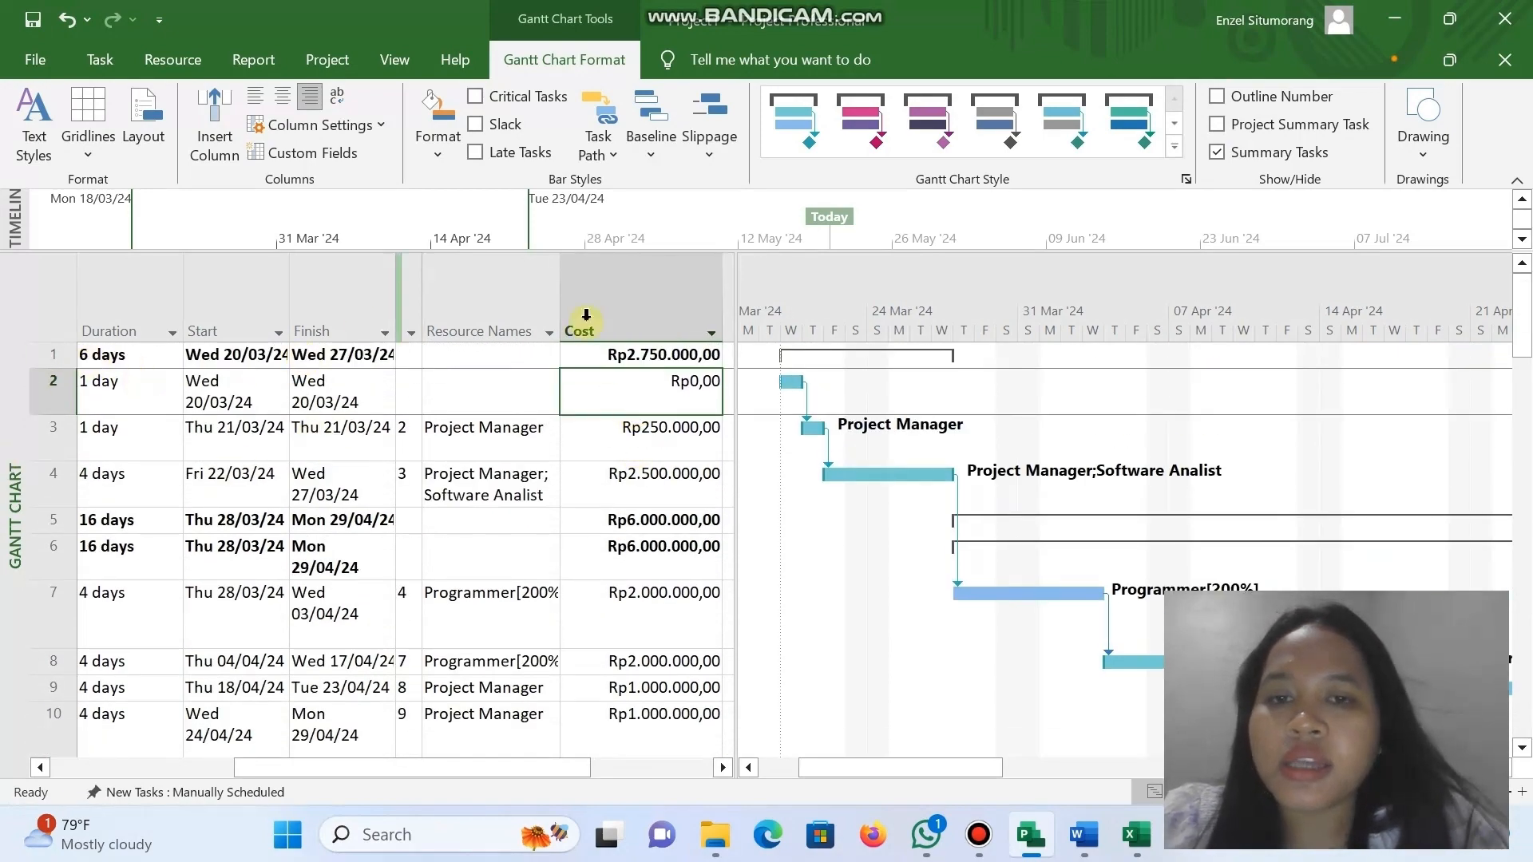
left_click(639, 360)
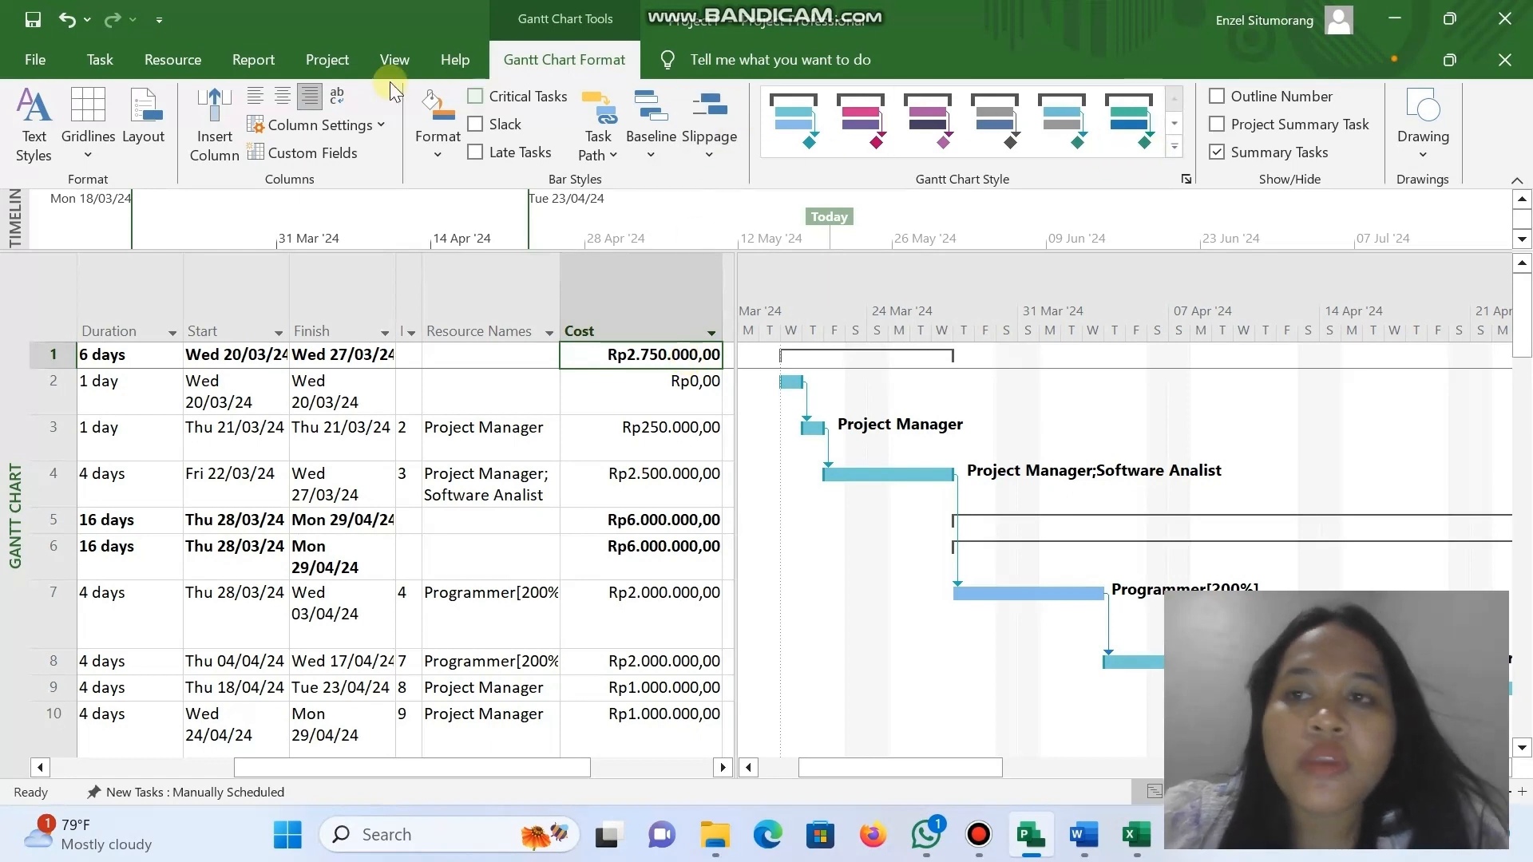
Show the project summary task row and the outline numbers in front of the task names.
double_click(549, 54)
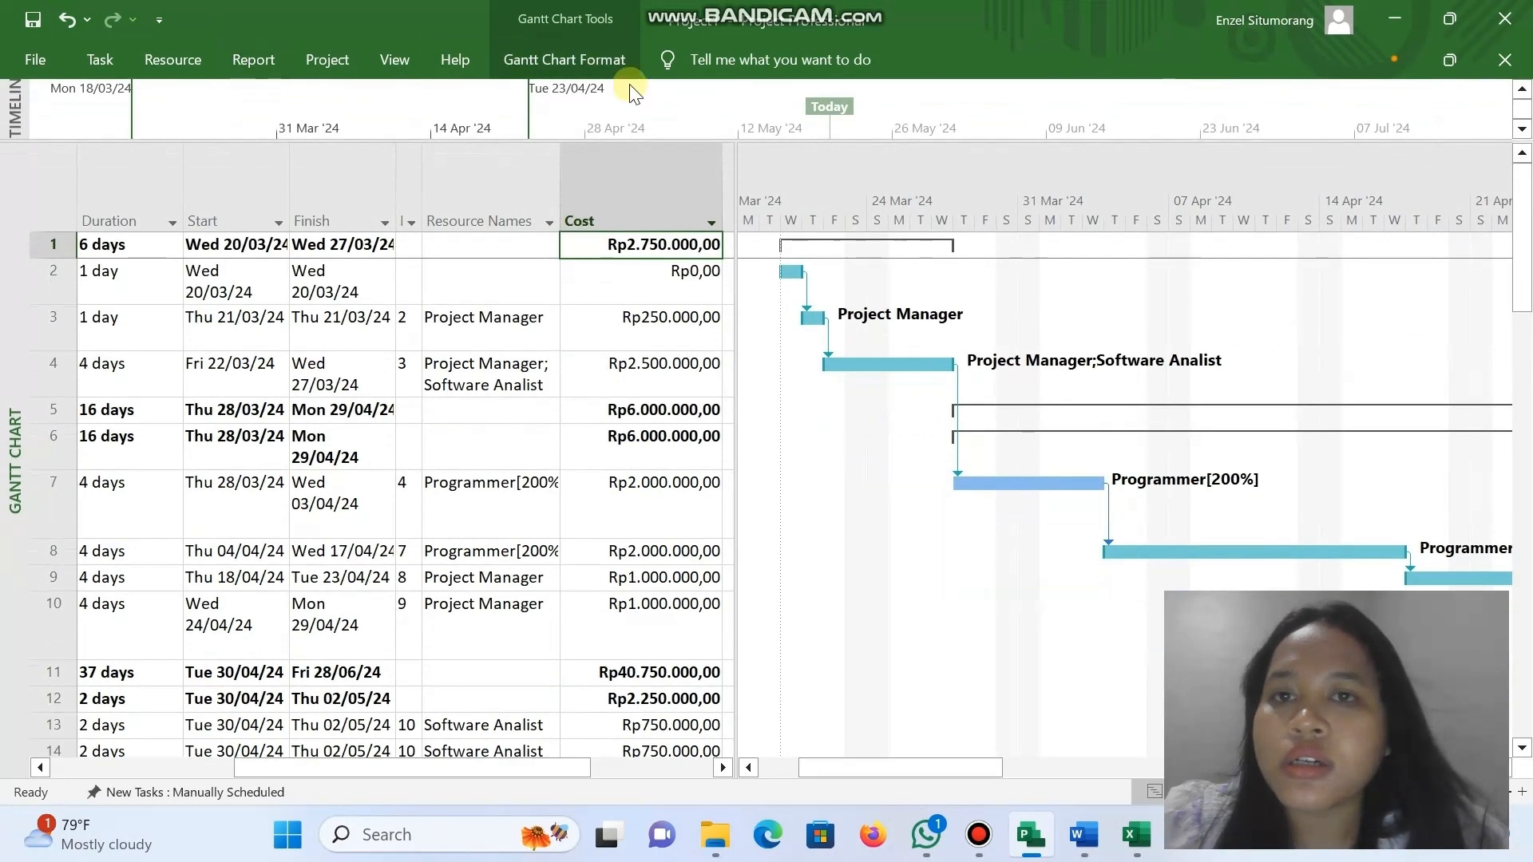
left_click(591, 58)
double_click(591, 54)
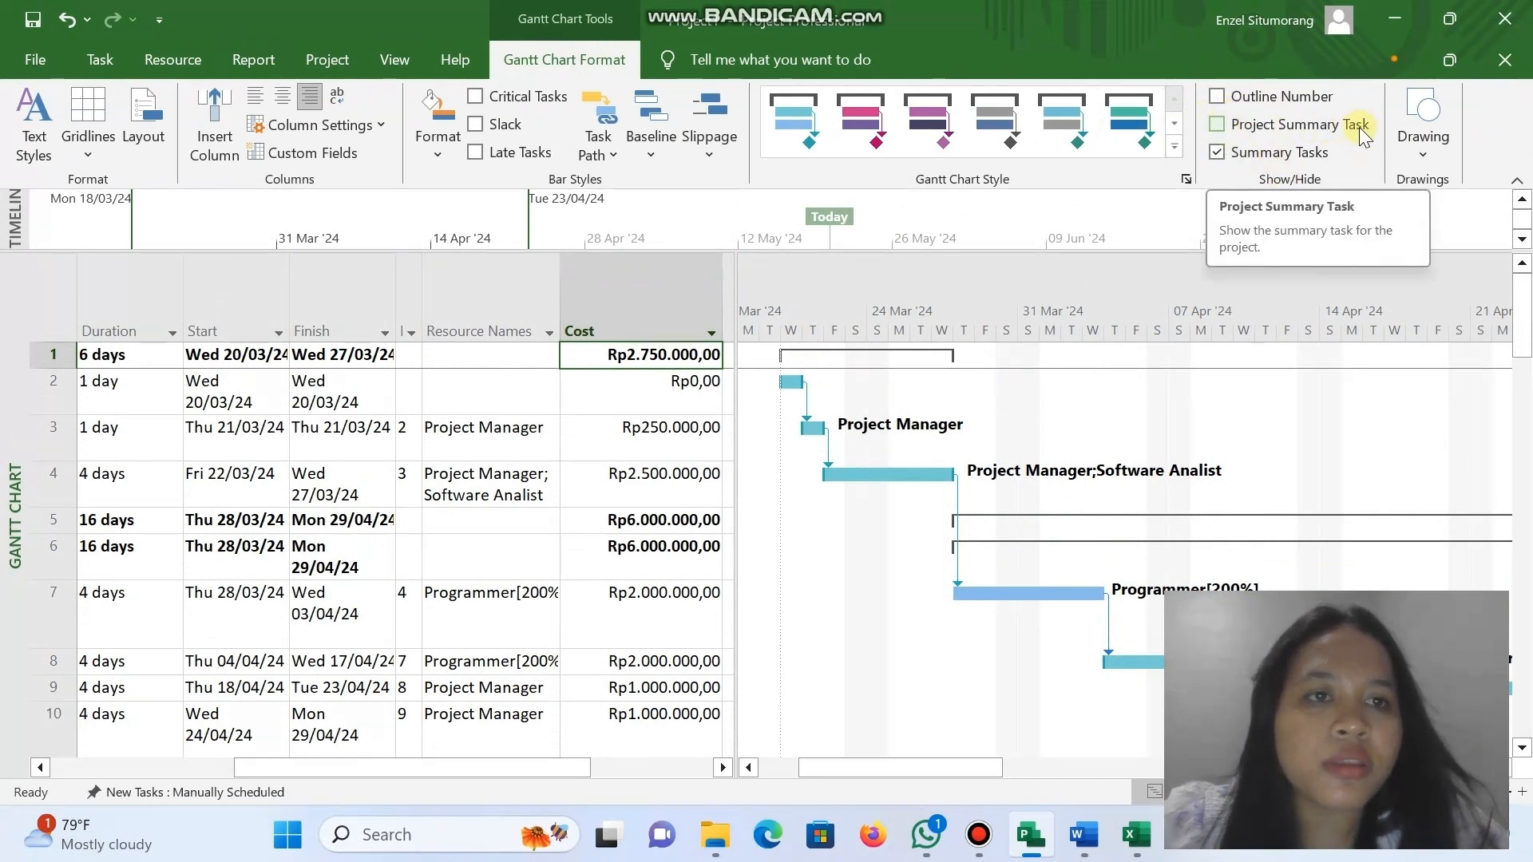
left_click(1217, 125)
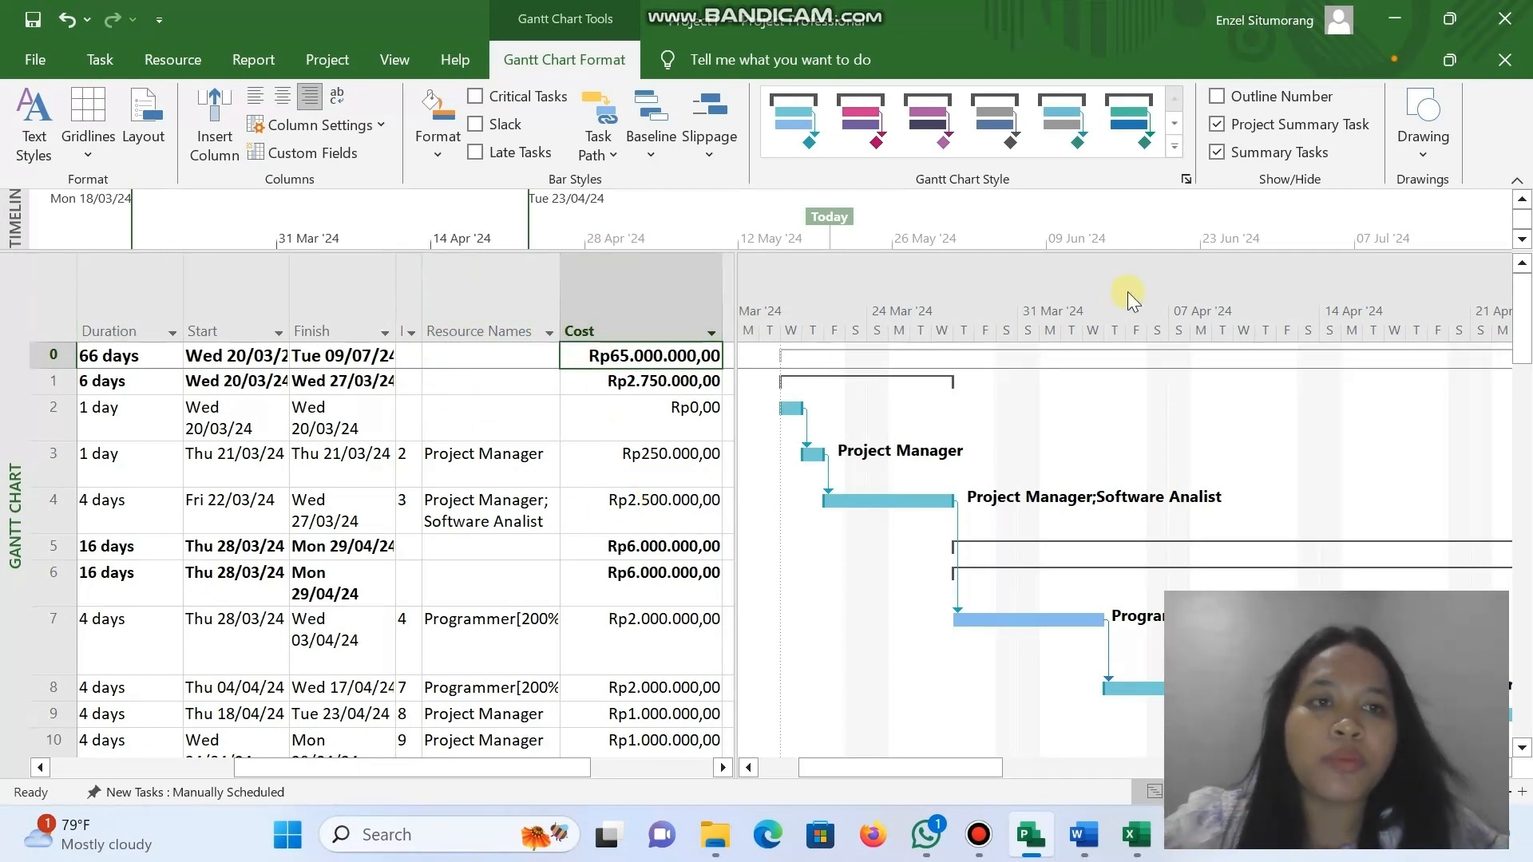
scroll(320, 535, "left", 5)
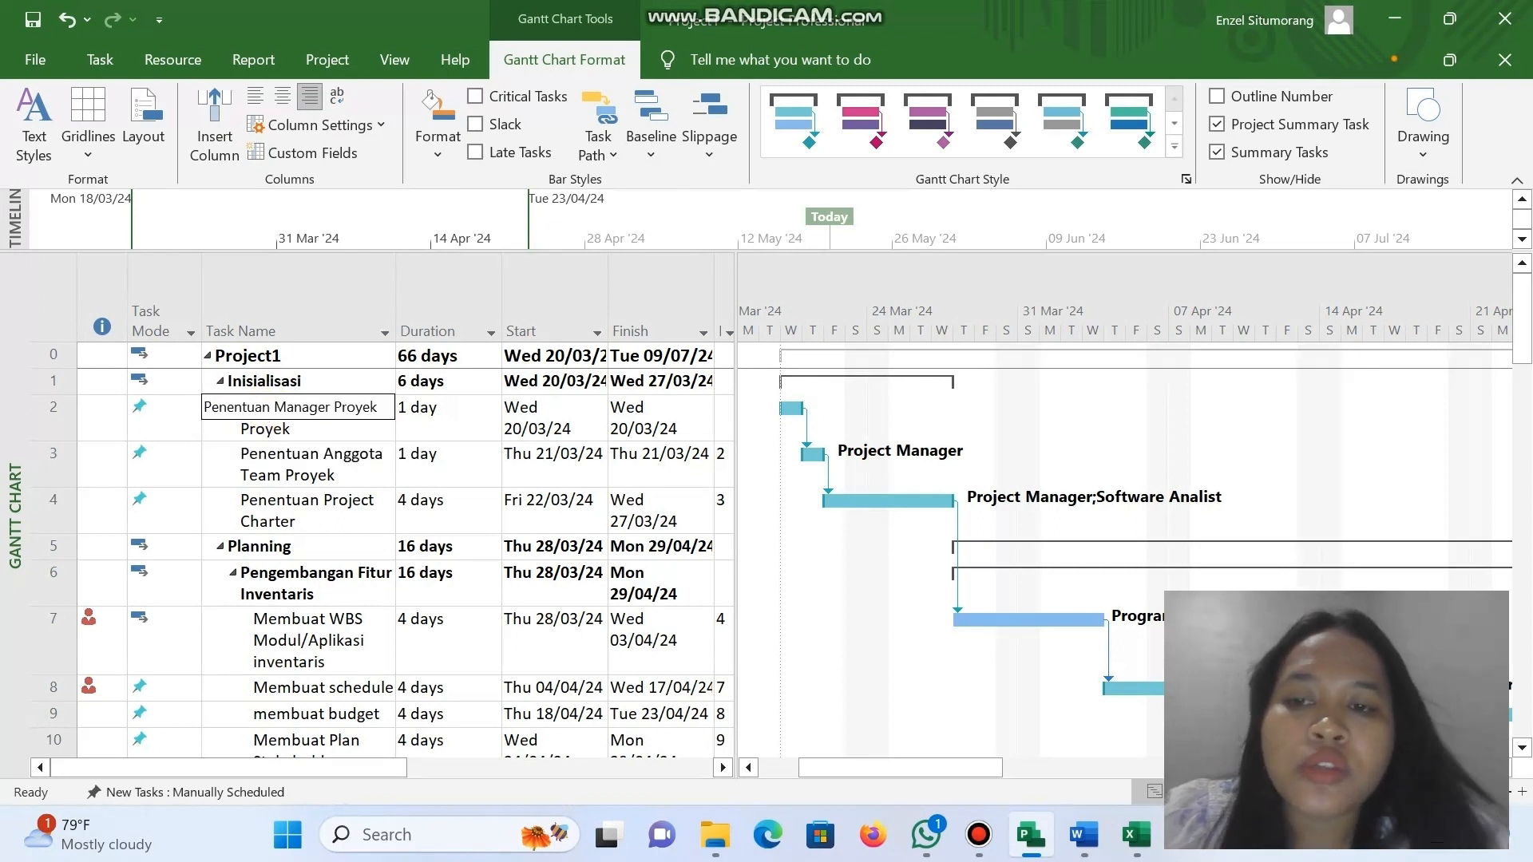
left_click(233, 463)
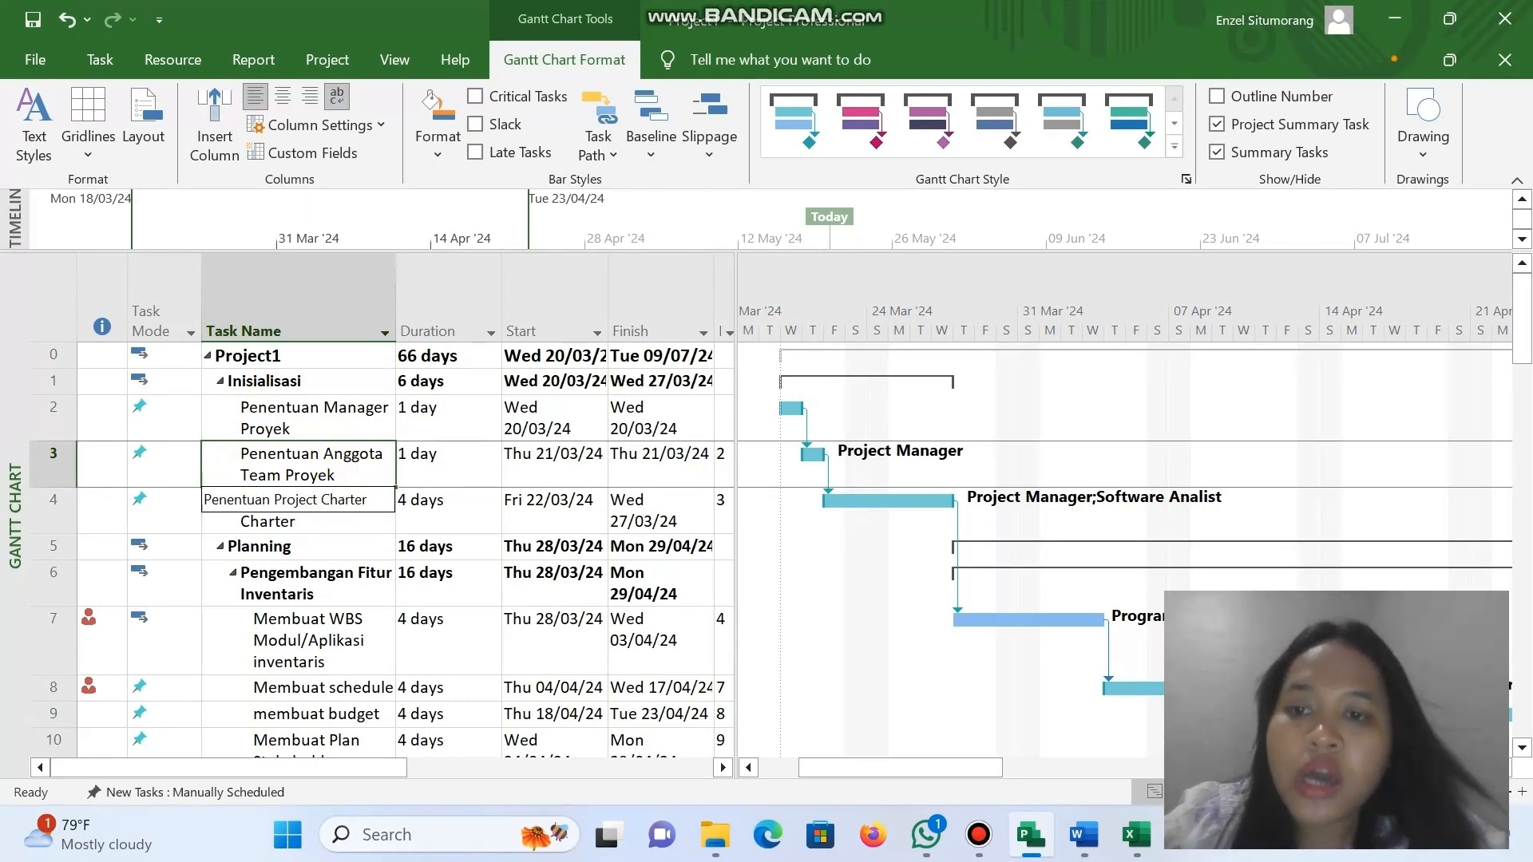
left_click(1217, 97)
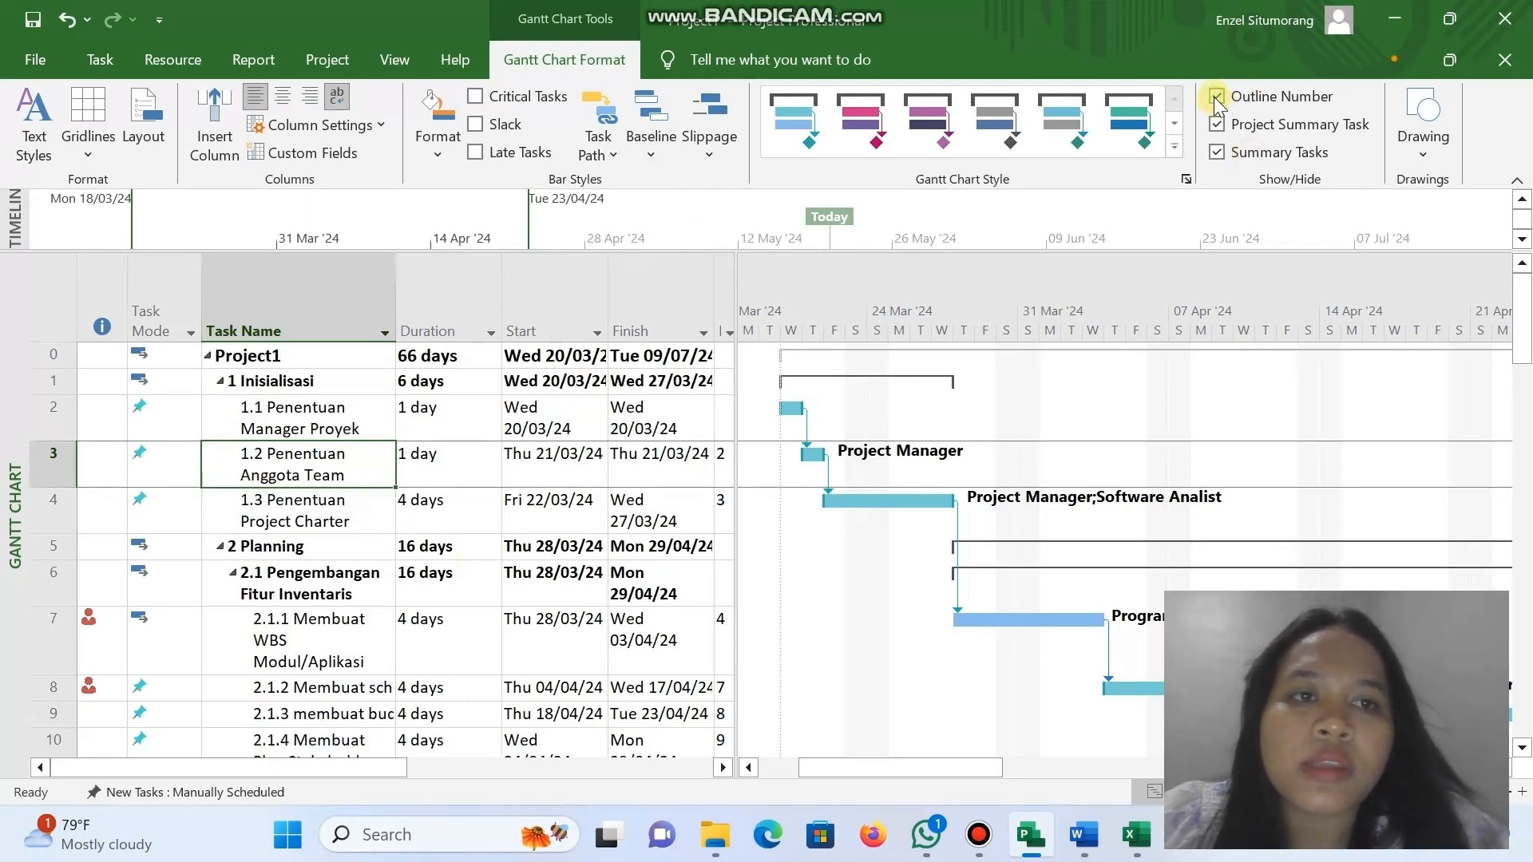
Switch to the WBS workbook in Excel and compare its TIME sheet with the schedule's tasks, dates, resources and costs.
scroll(332, 667, "down", 7)
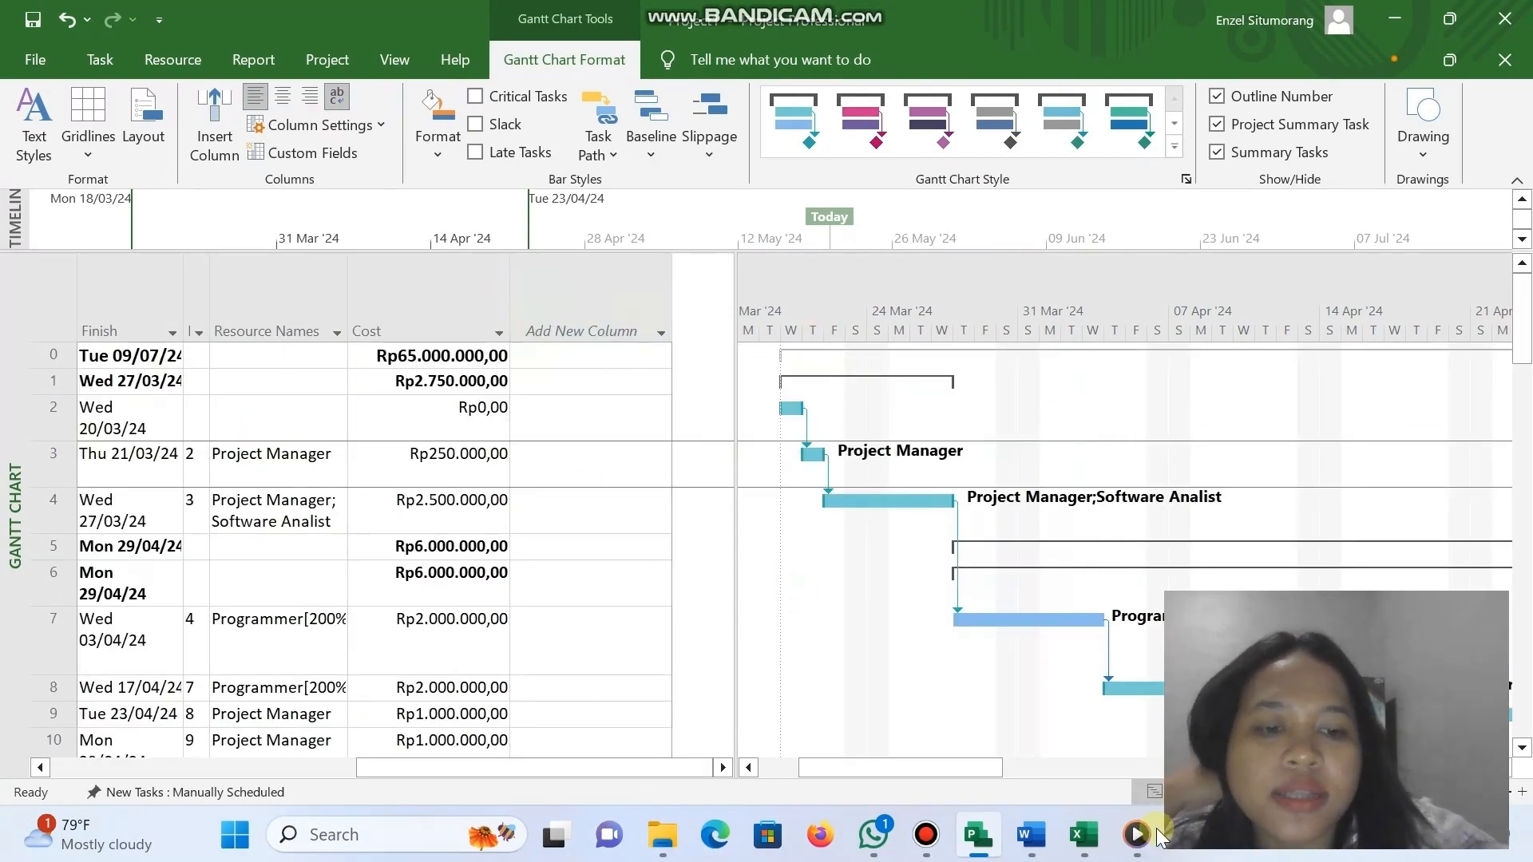
mouse_move(1094, 836)
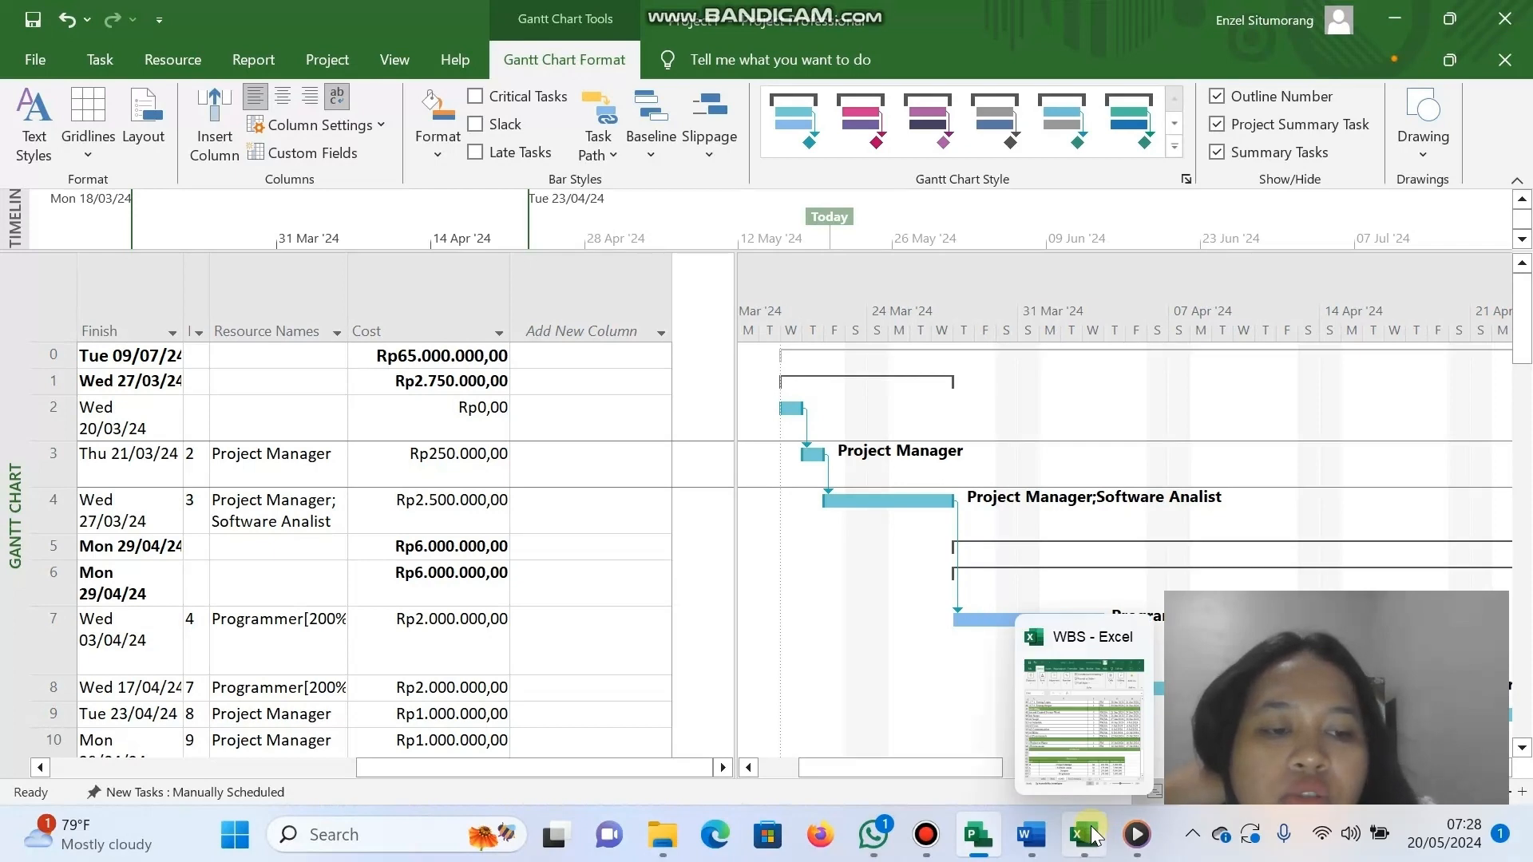
left_click(1094, 835)
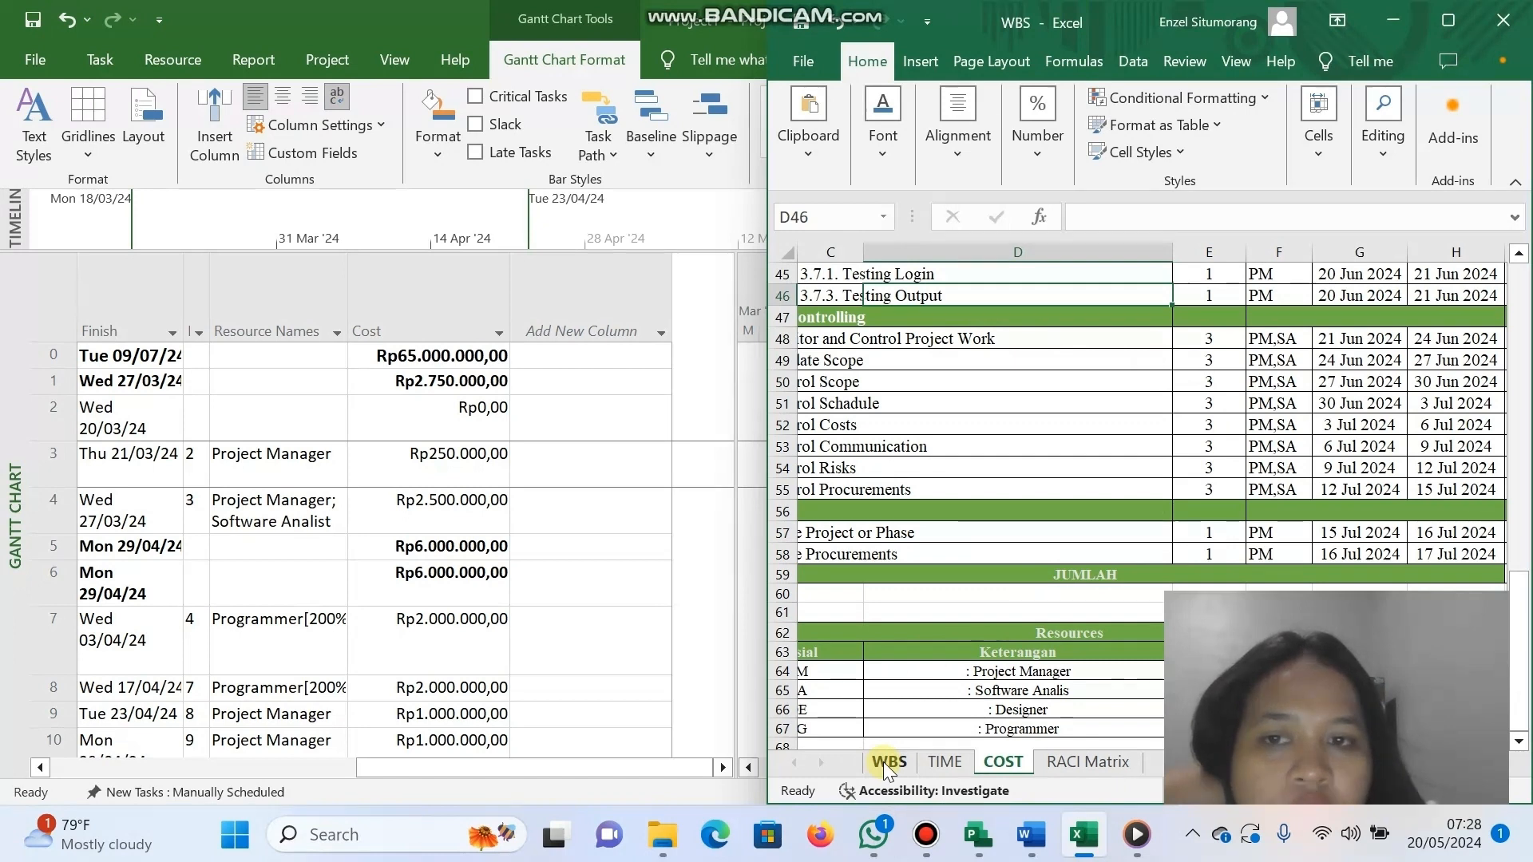
scroll(256, 530, "left", 5)
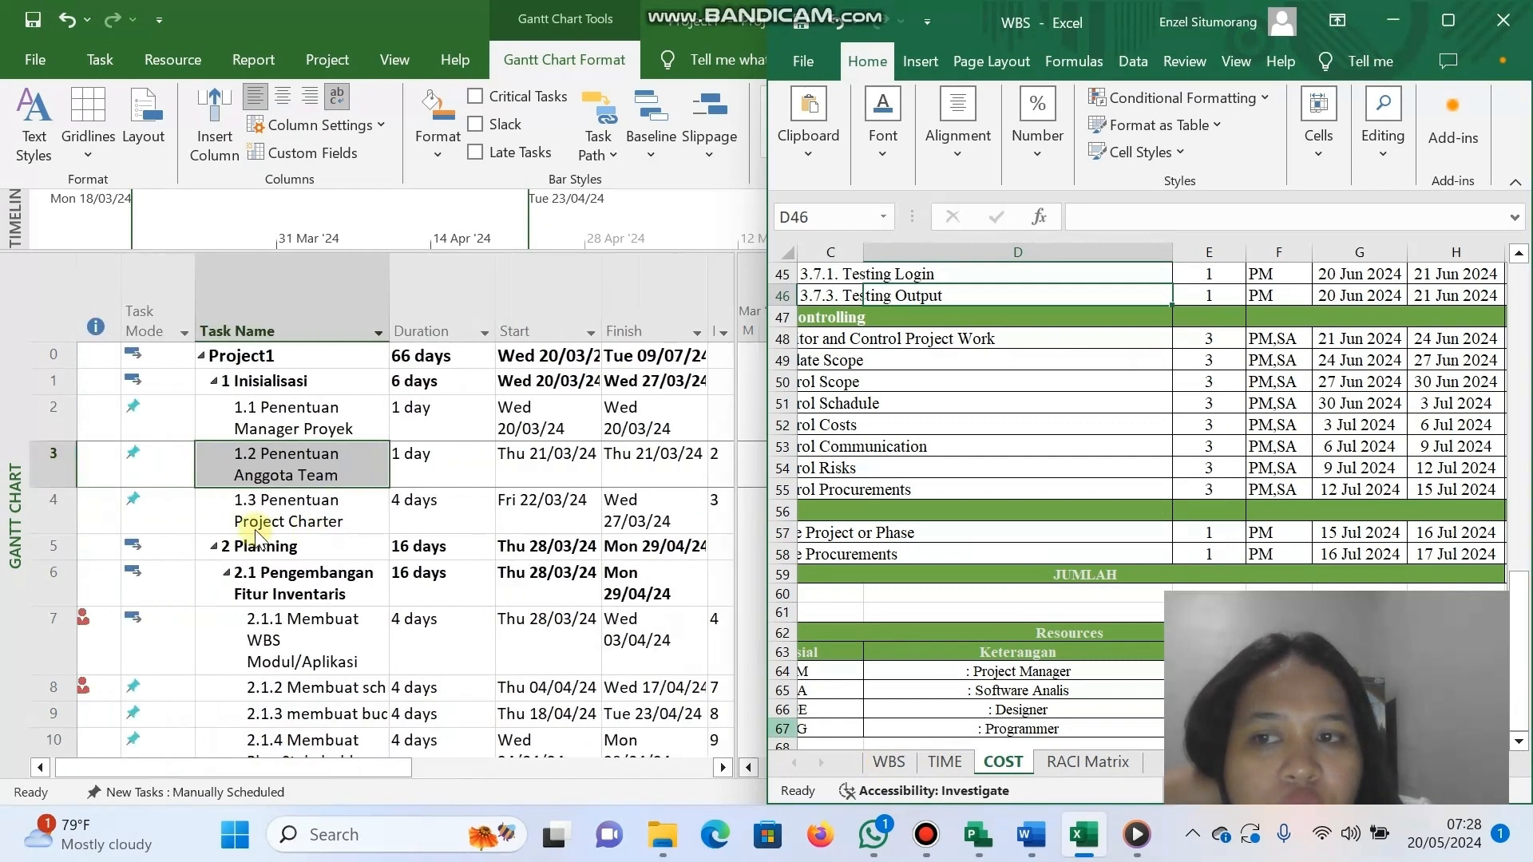
left_click_drag(324, 744, 326, 764)
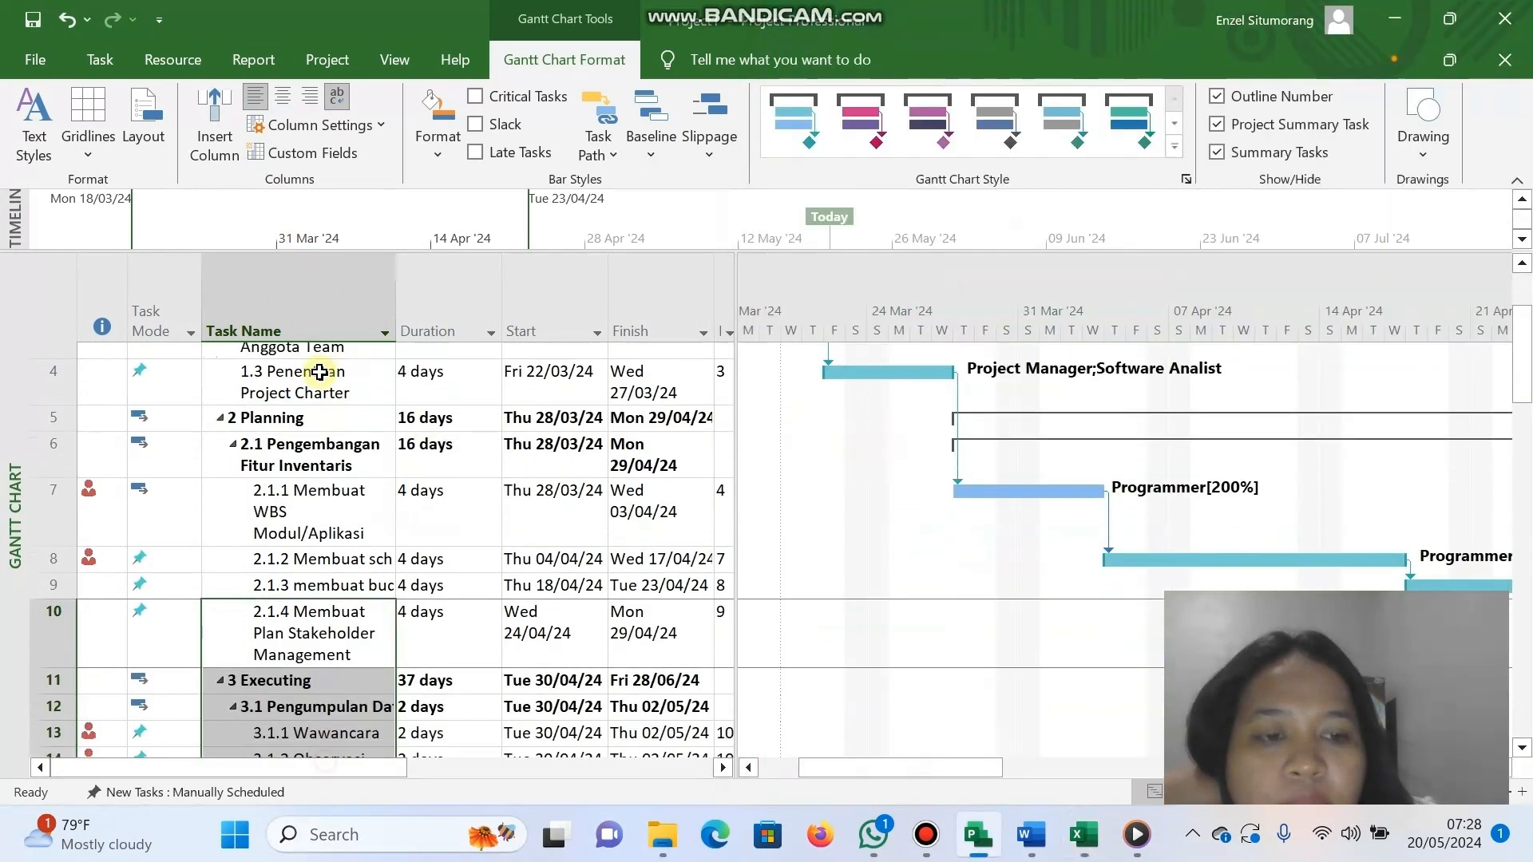
scroll(553, 424, "up", 2)
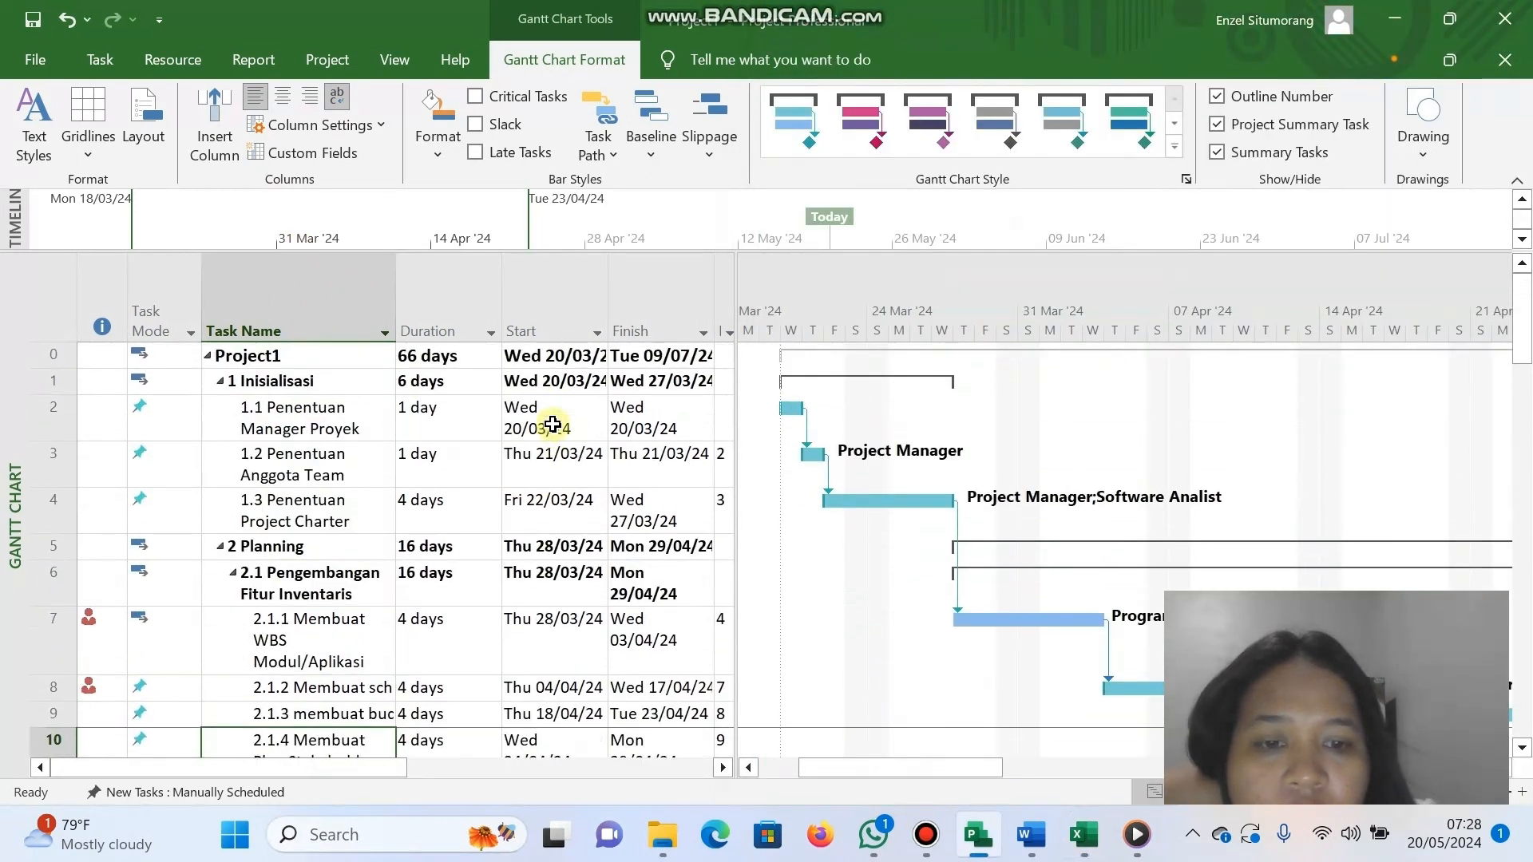
left_click(1084, 835)
scroll(1147, 374, "right", 1)
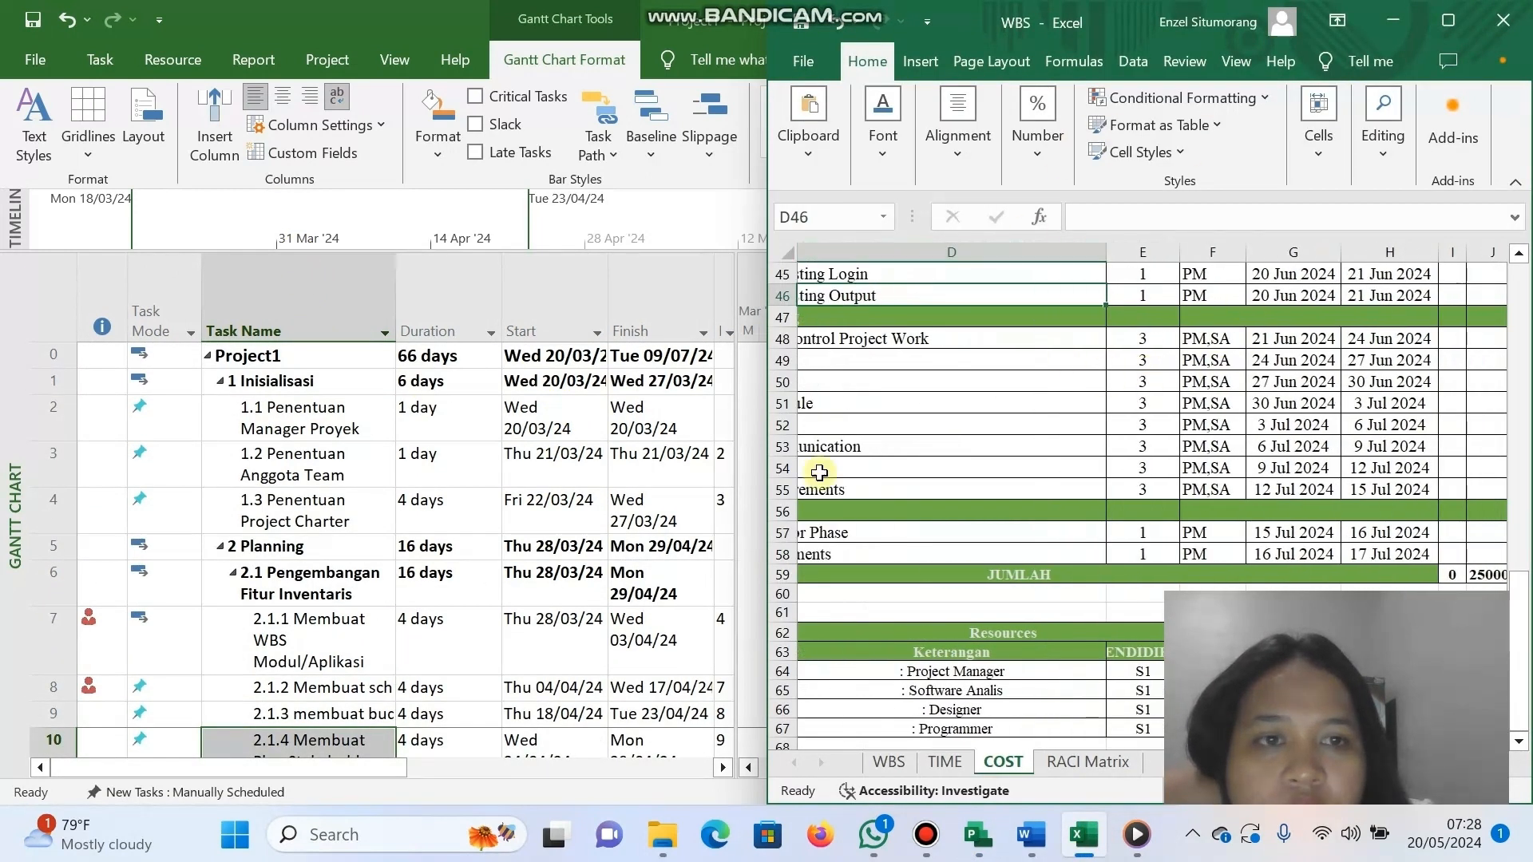
left_click(946, 762)
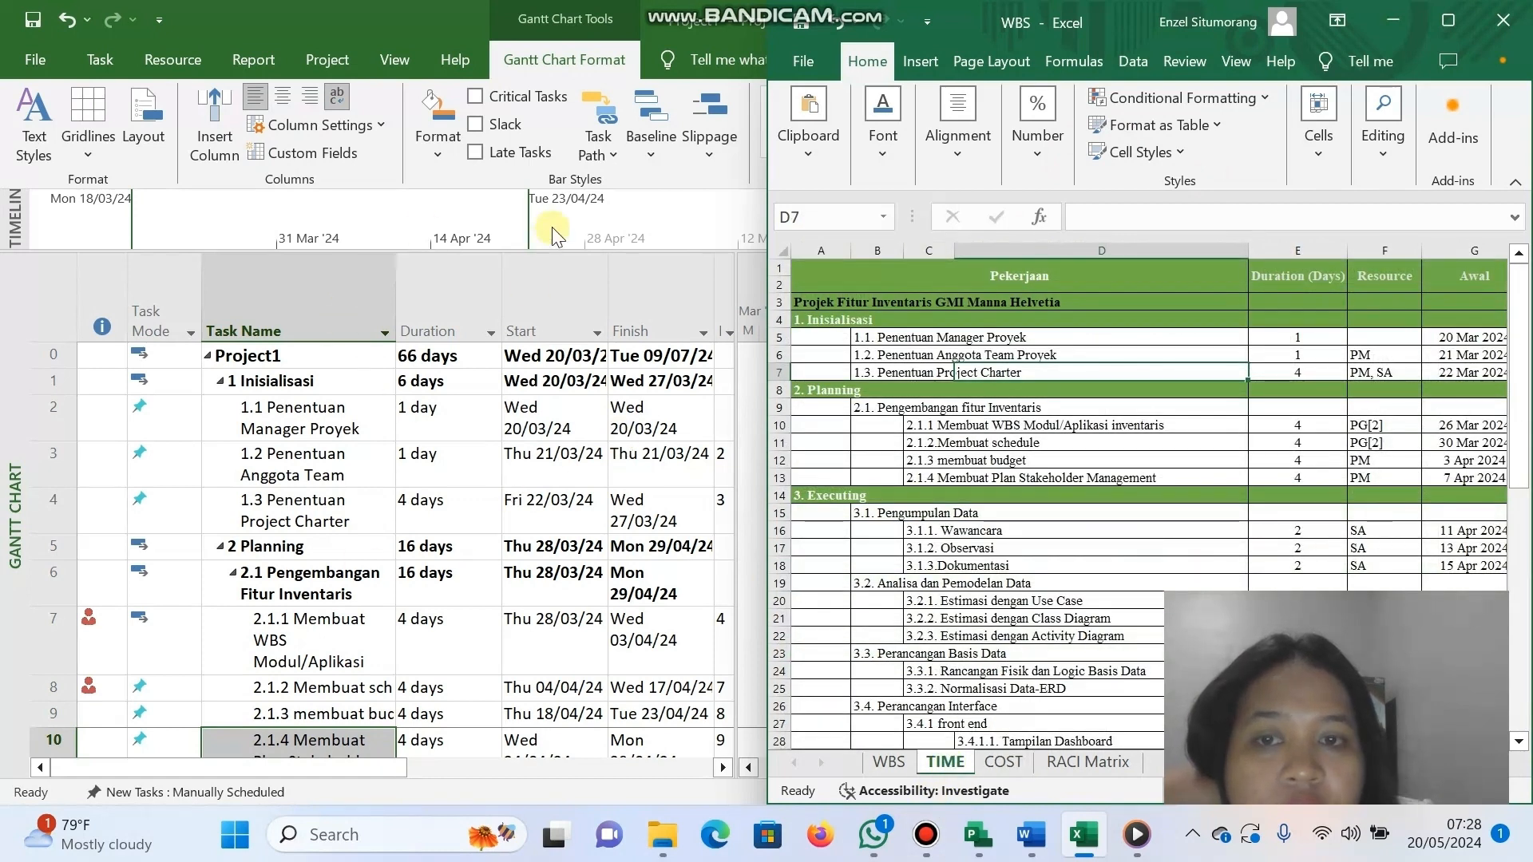
scroll(663, 631, "right", 3)
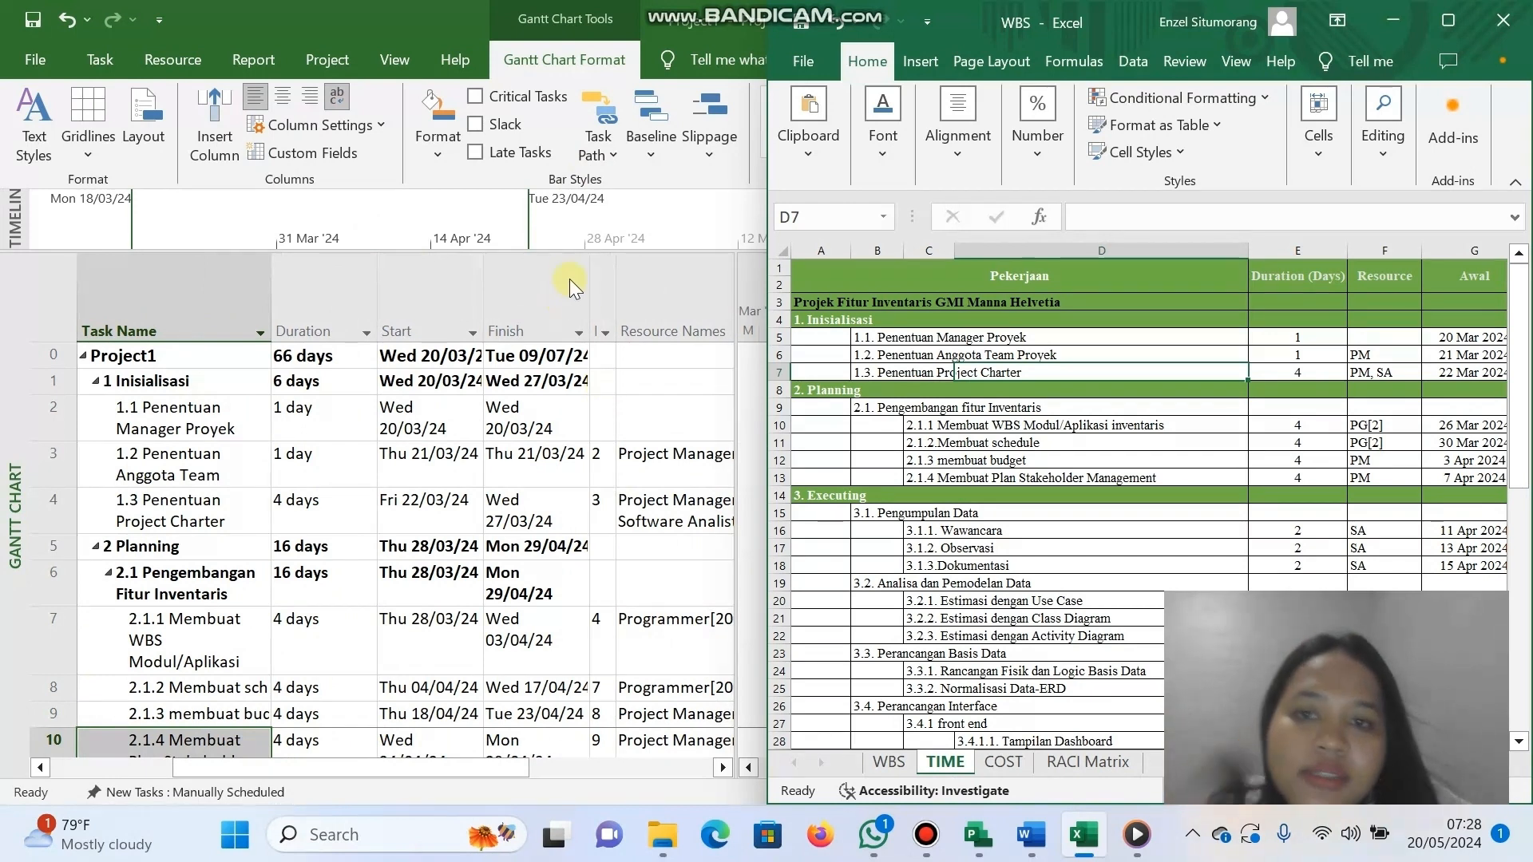
scroll(627, 519, "right", 3)
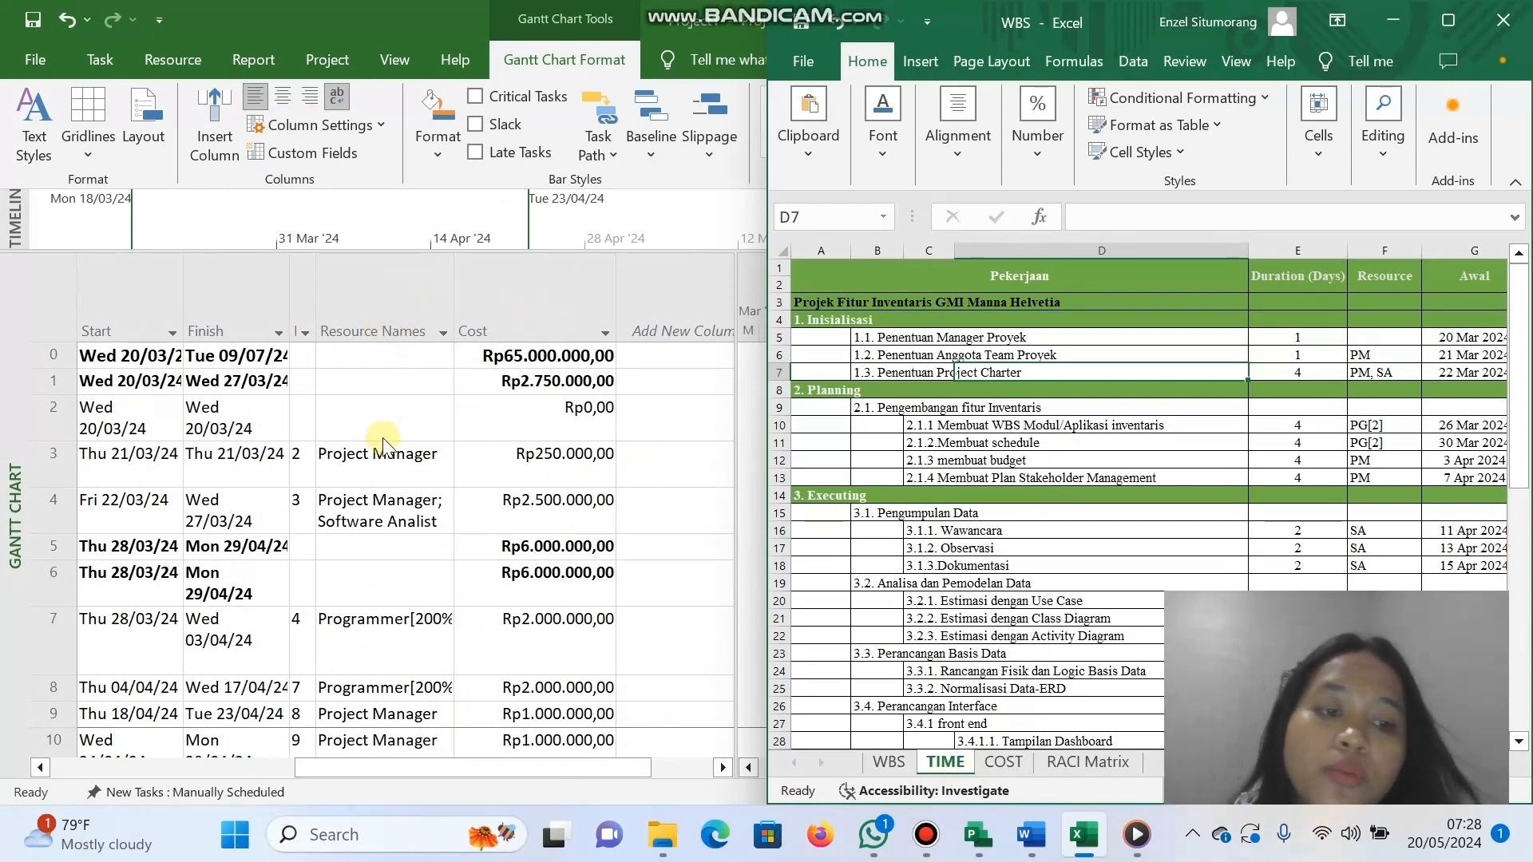
Review the COST sheet and the RACI Matrix sheet, from the task roles down to the Responsible, Accountable, Consult and Inform legend.
left_click(1000, 768)
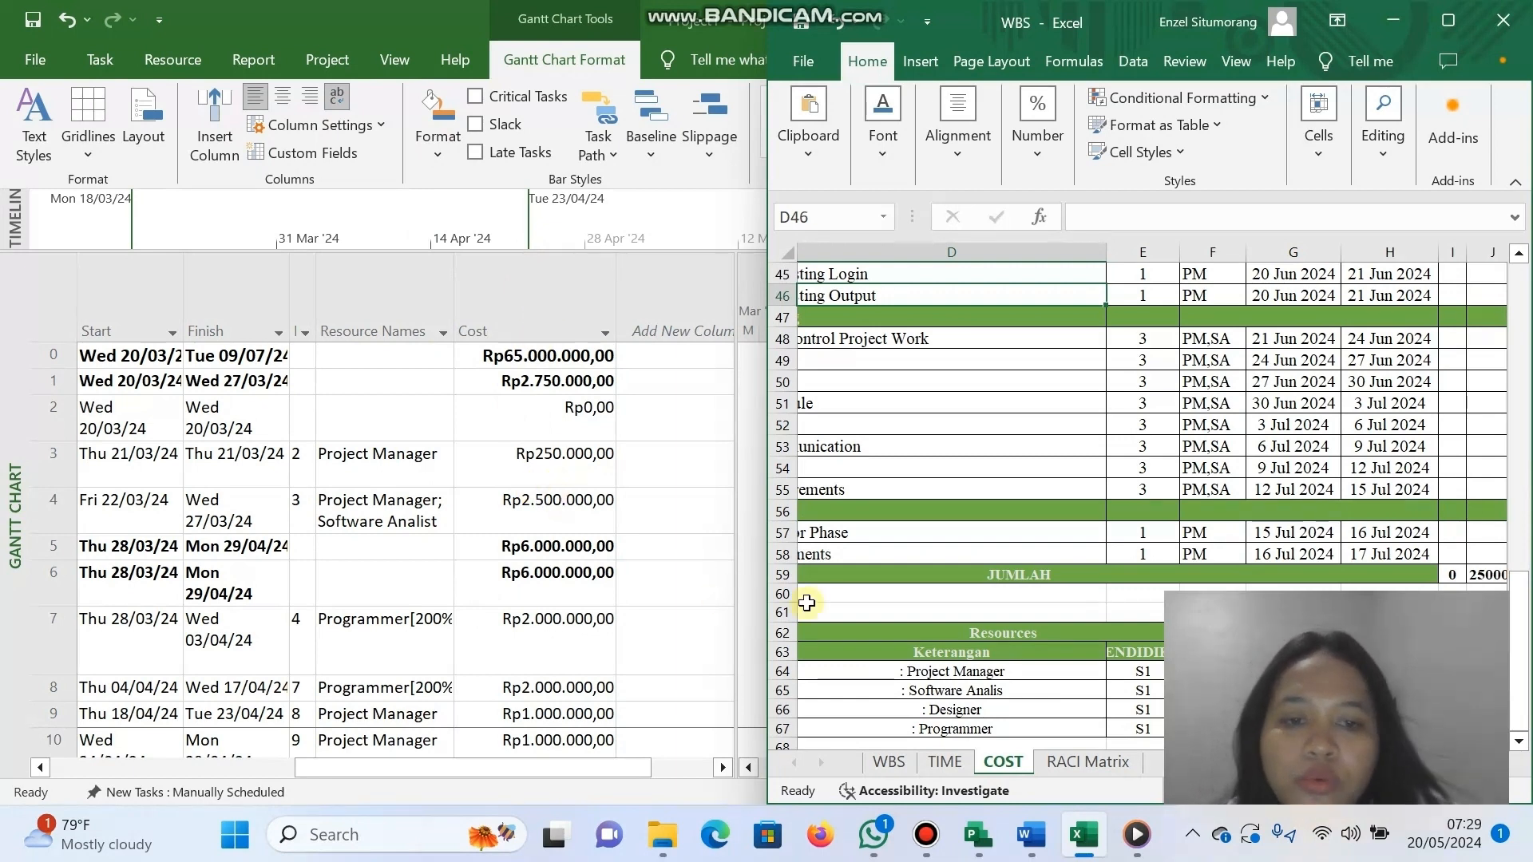
left_click(1085, 763)
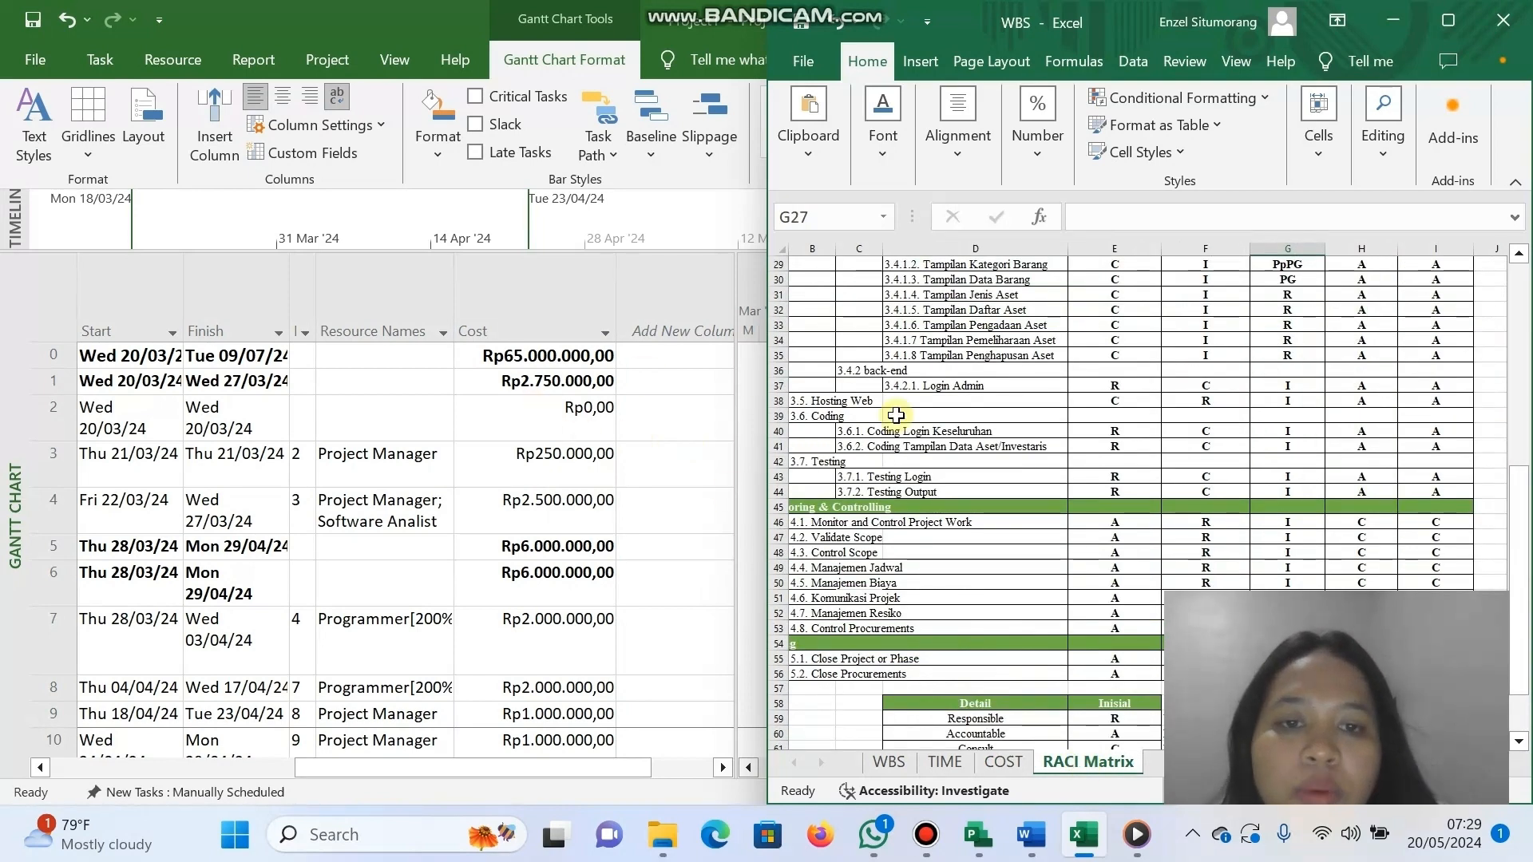
scroll(894, 415, "up", 9)
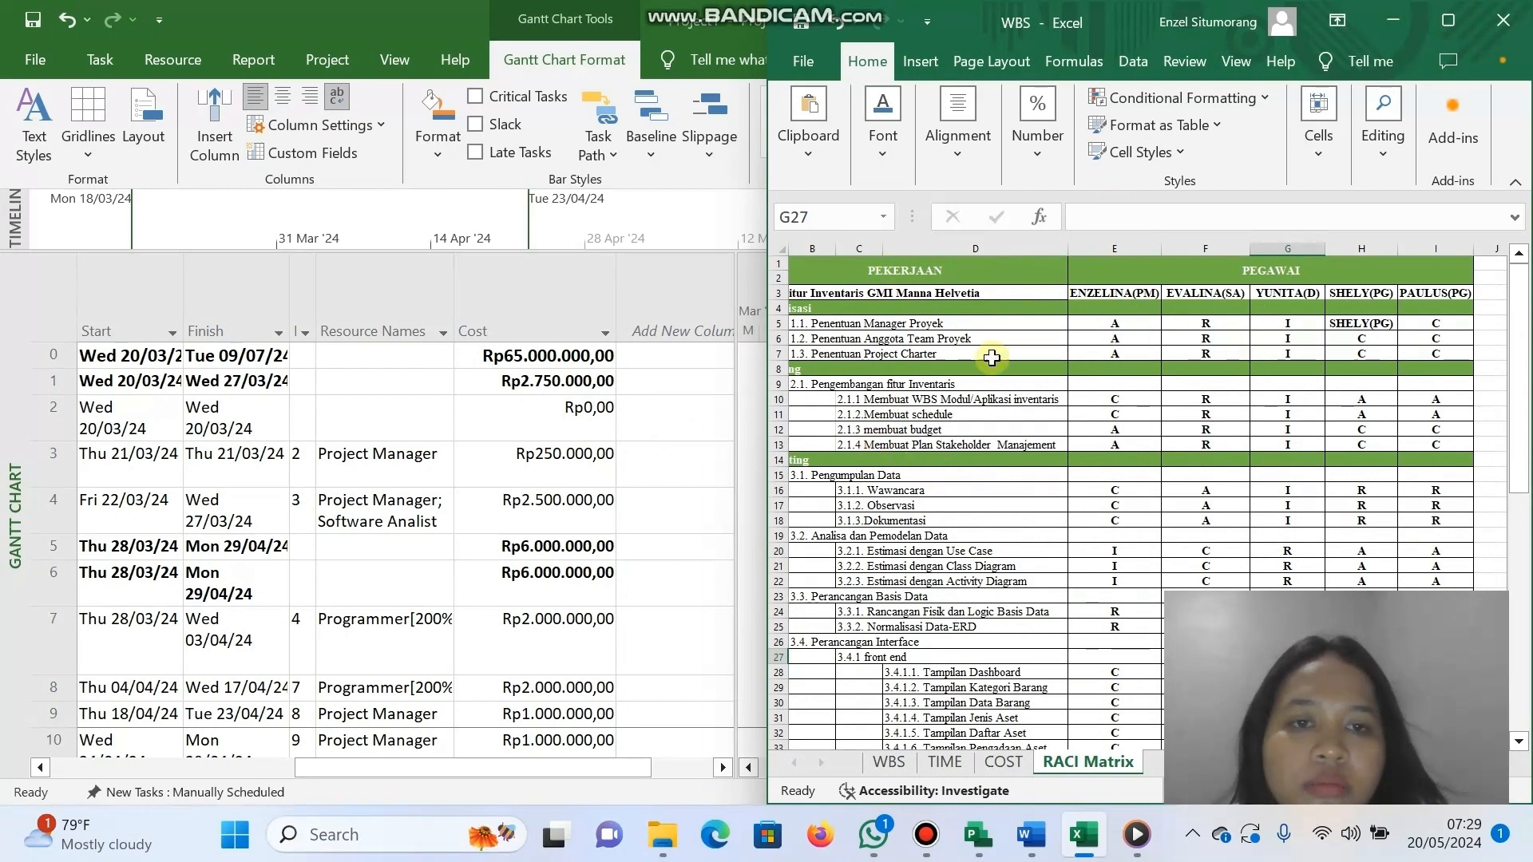
scroll(1001, 541, "down", 10)
scroll(1001, 541, "down", 2)
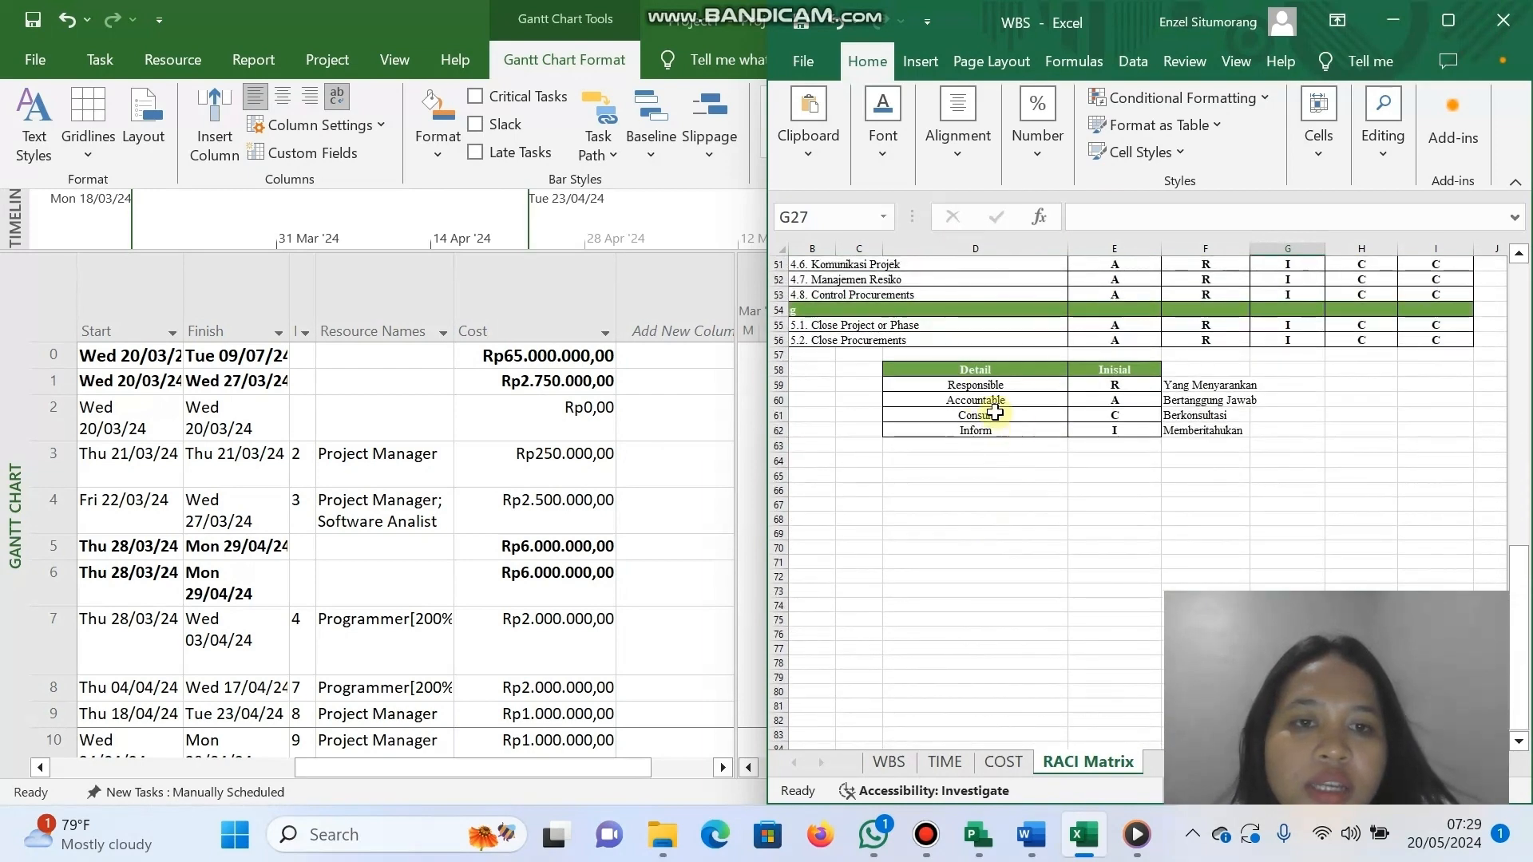
left_click(1014, 385)
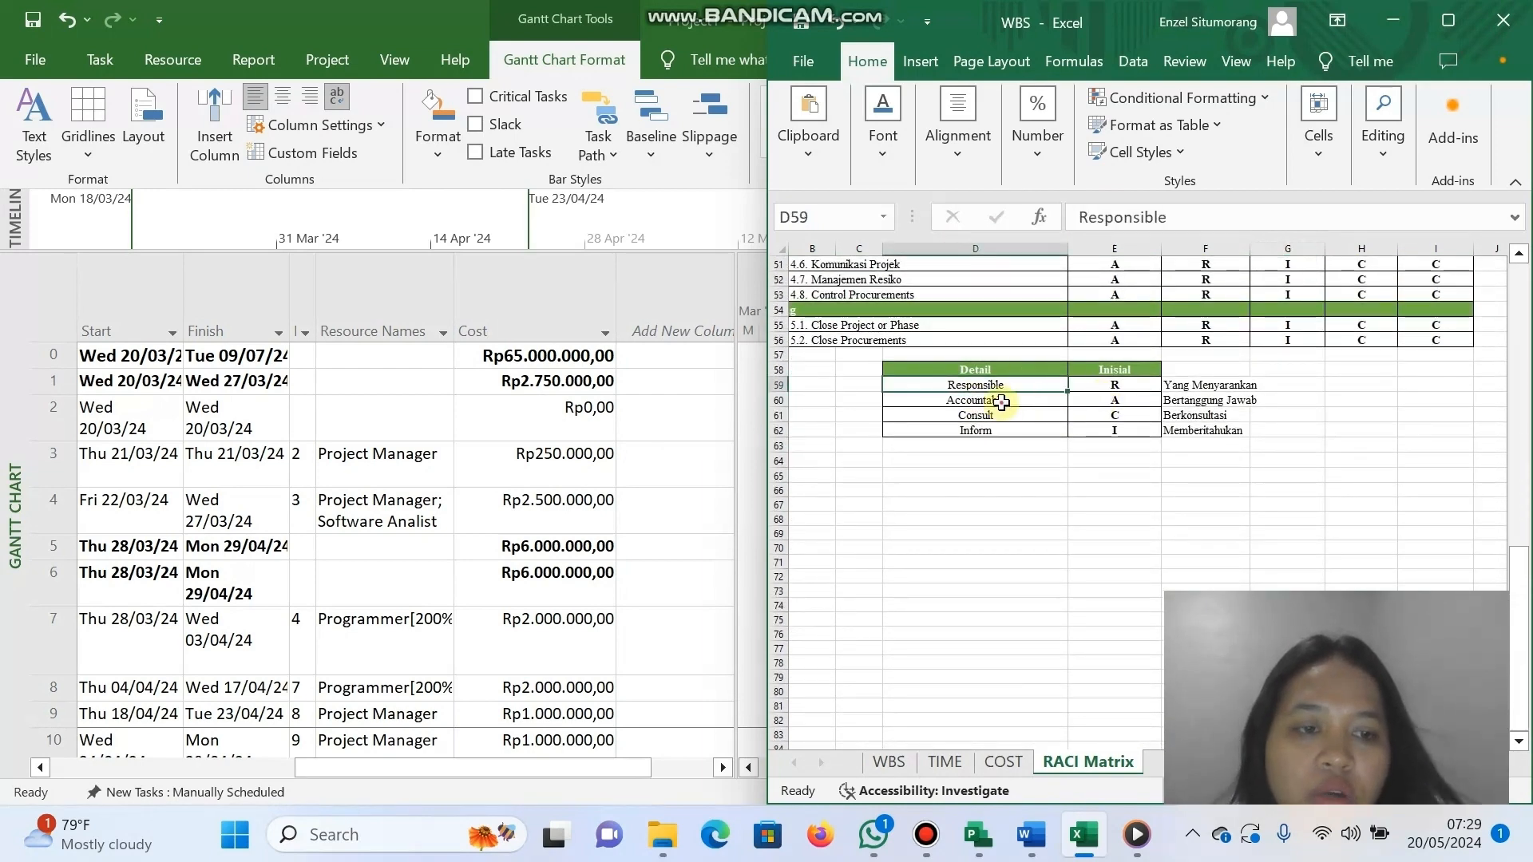
Check the RACI legend and add a custom Responsible column after the Cost column in the Project schedule.
left_click(998, 400)
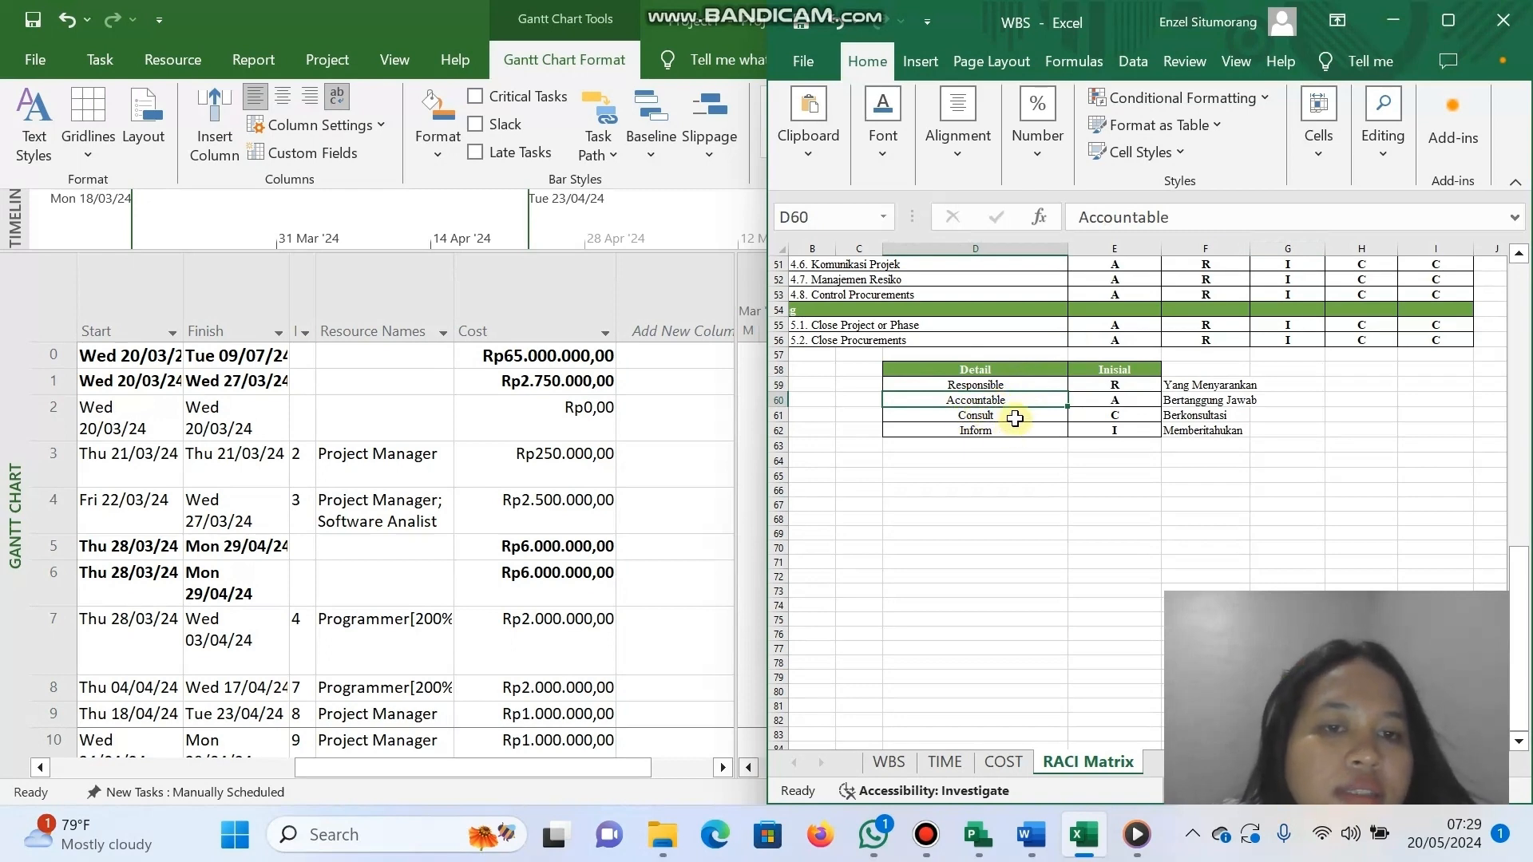
left_click(1015, 416)
left_click(1029, 432)
left_click(1033, 445)
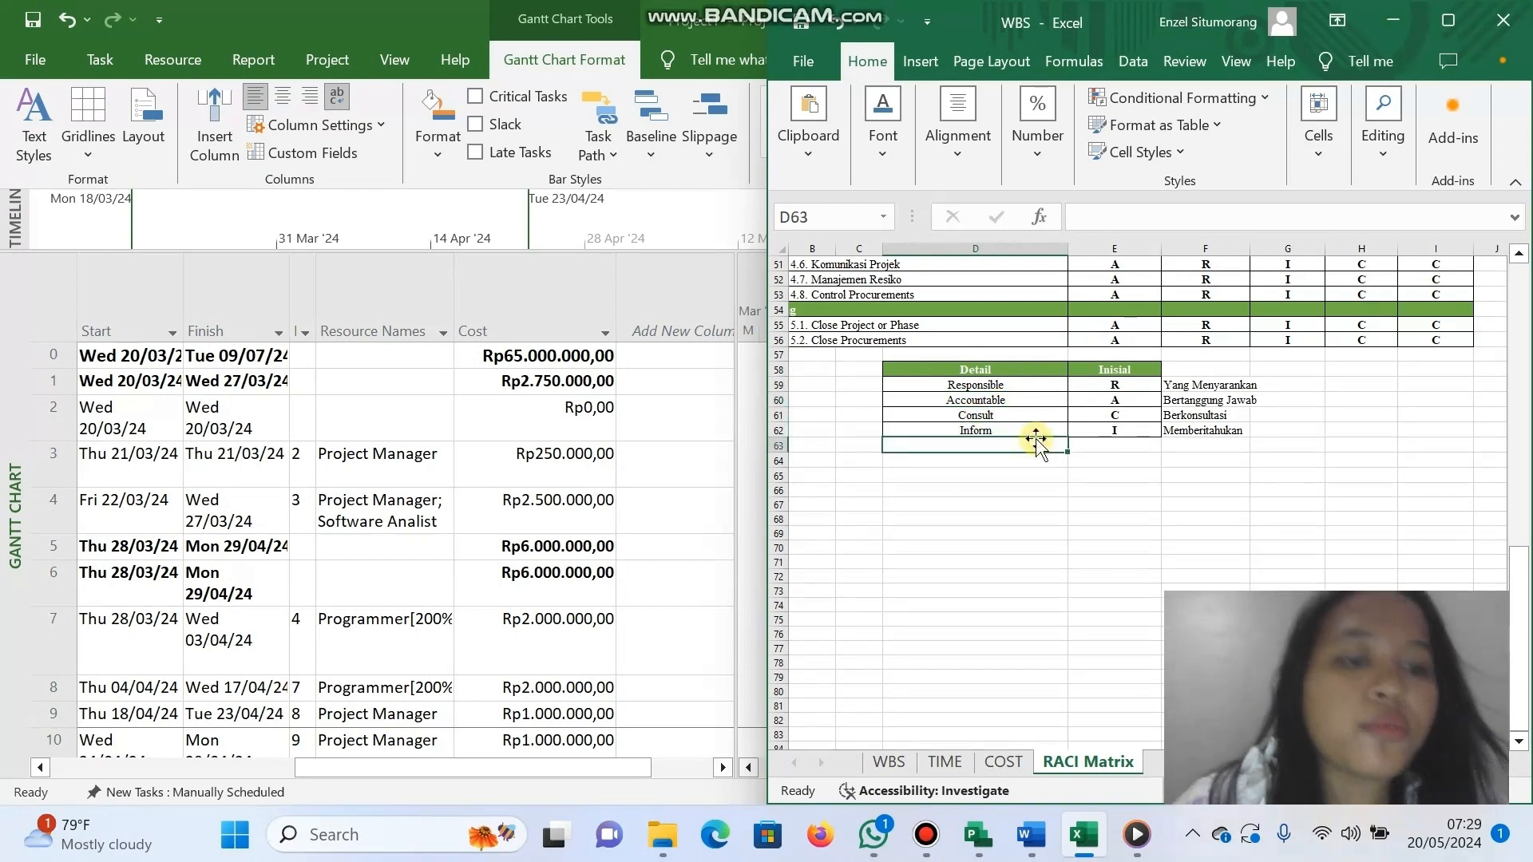
scroll(663, 371, "right", 2)
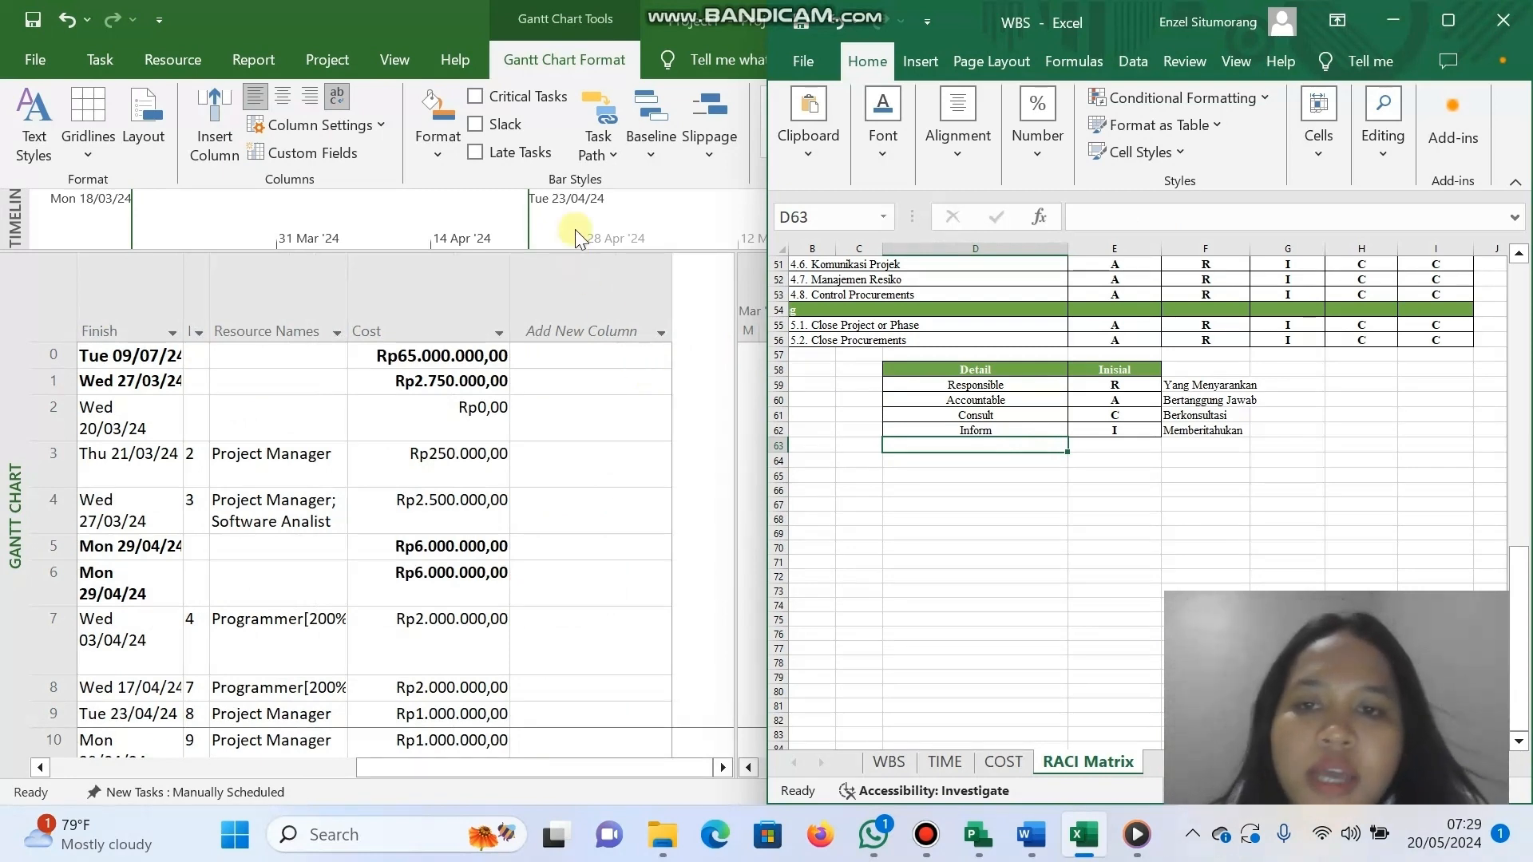
left_click(400, 305)
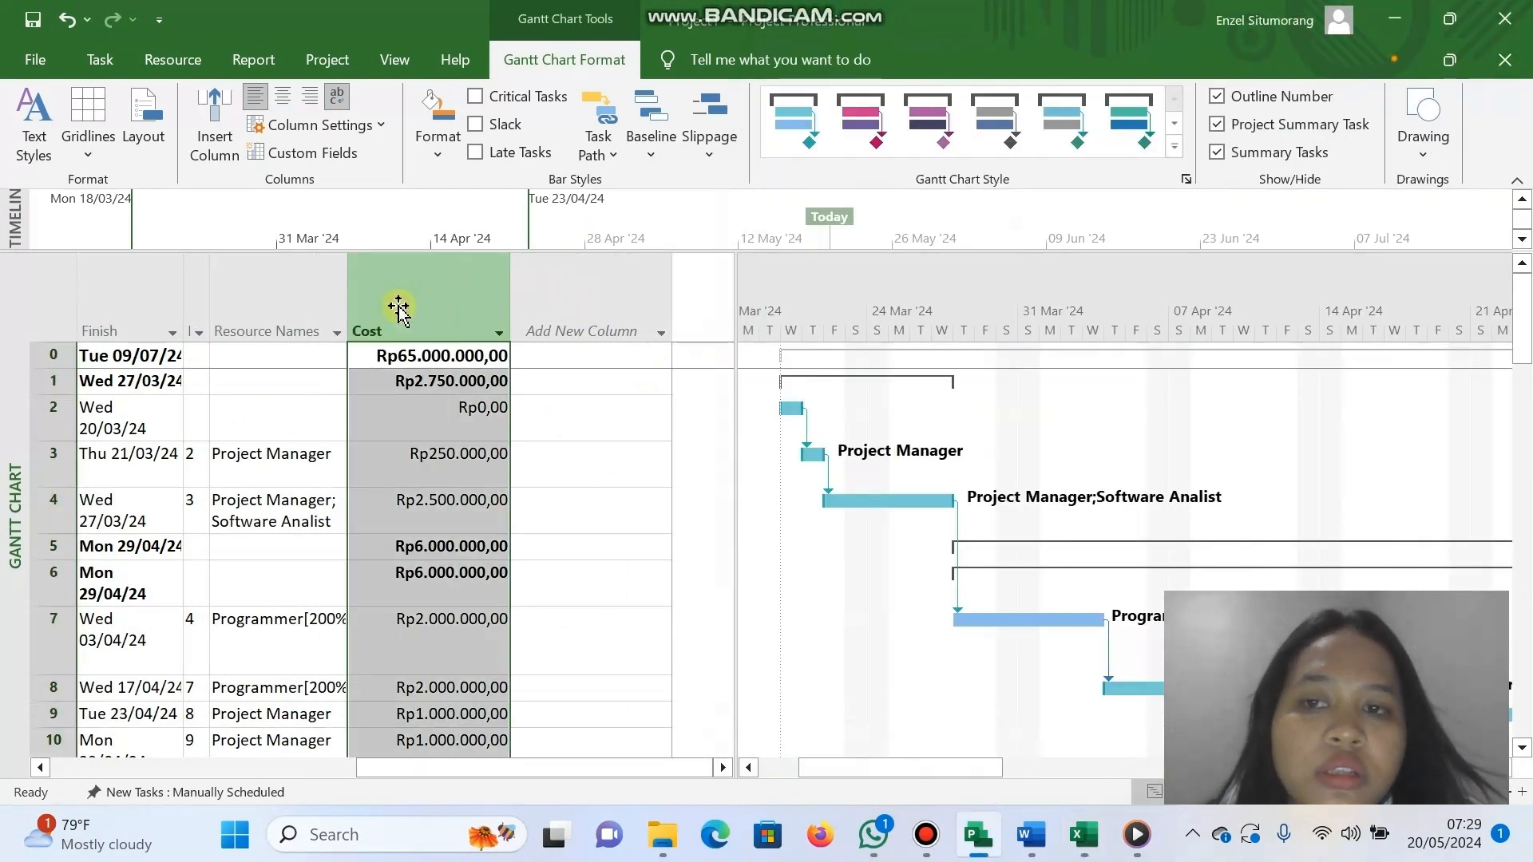
left_click(595, 315)
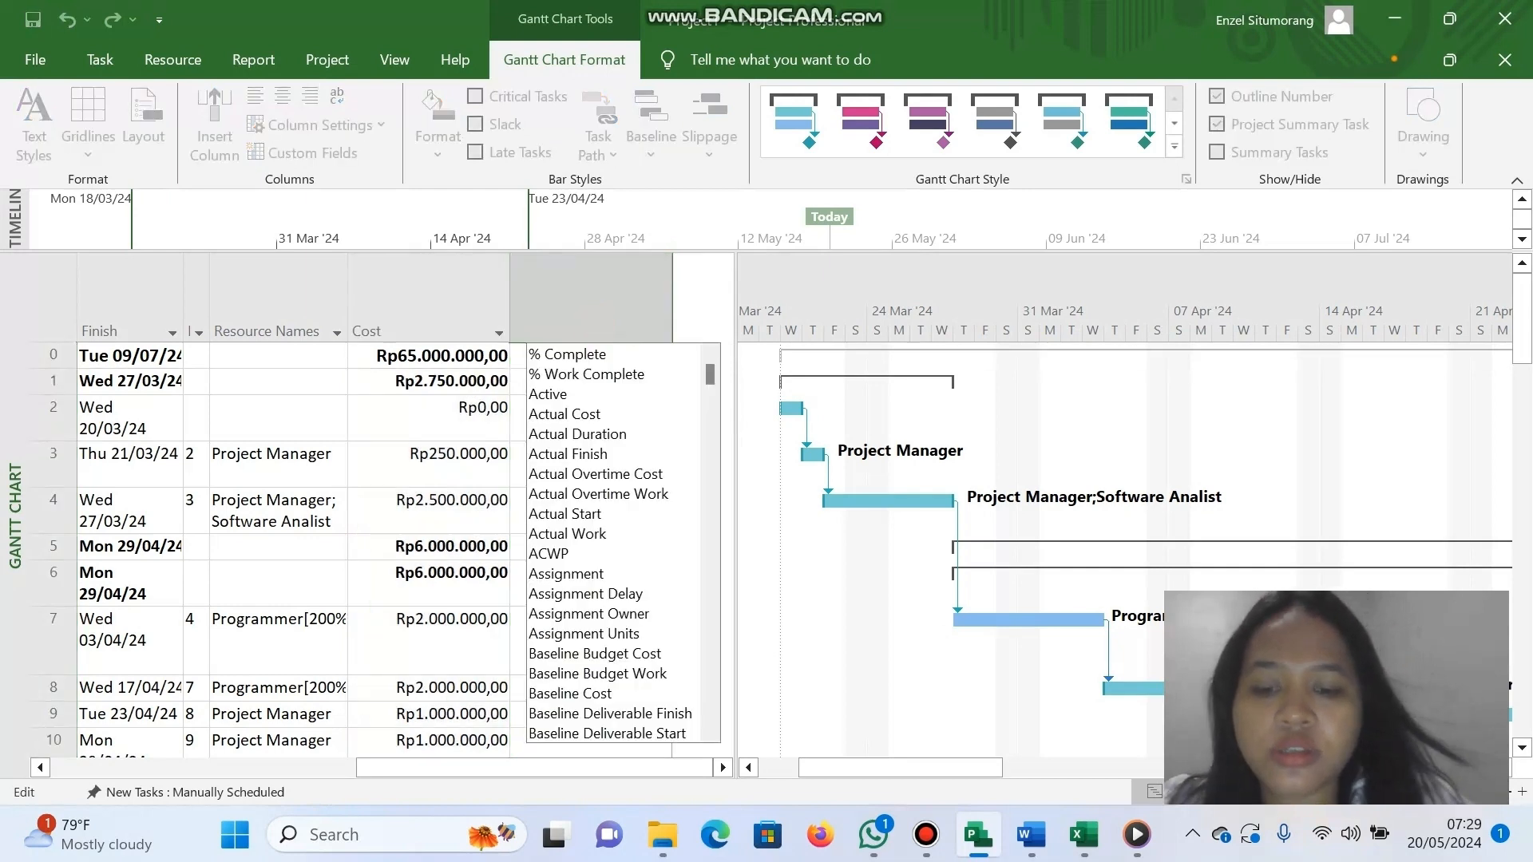
type("Respon")
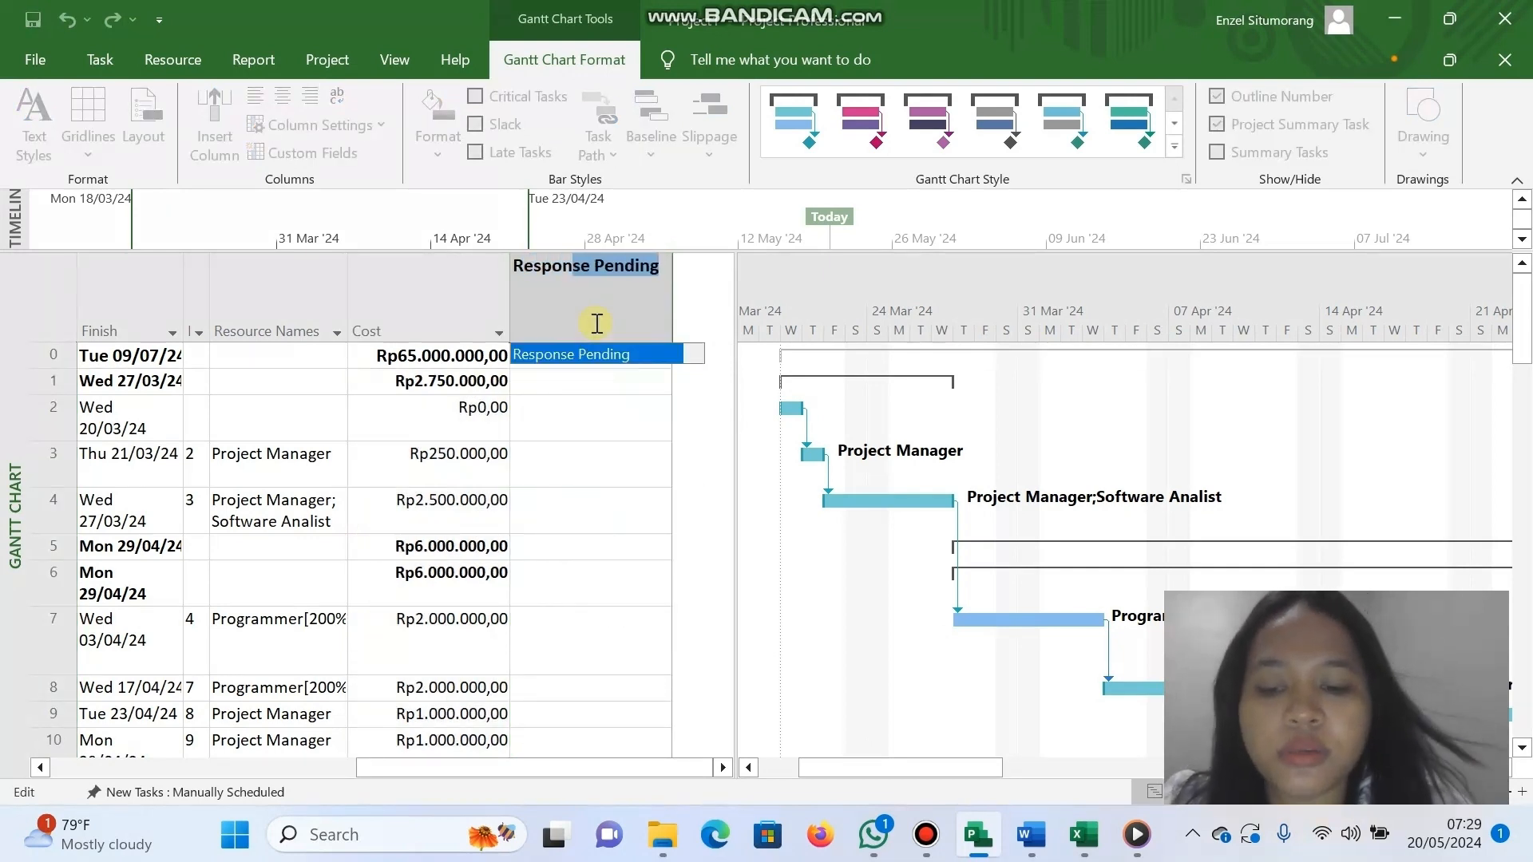
type("sible")
key("Return")
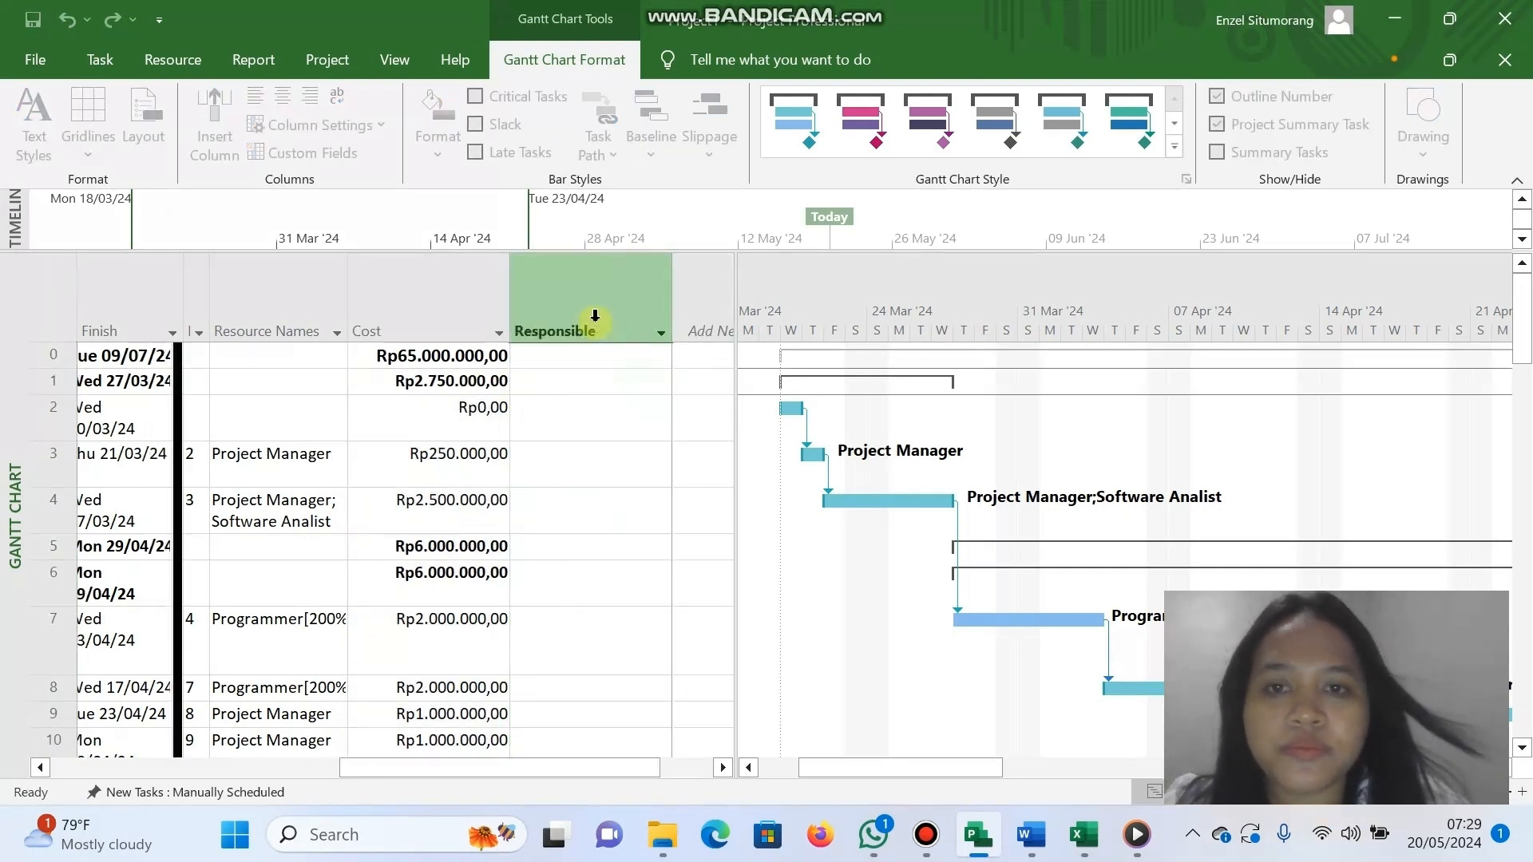
Look up in the RACI Matrix sheet which role is responsible for task 1.1 Penentuan Manager Proyek.
scroll(418, 439, "left", 5)
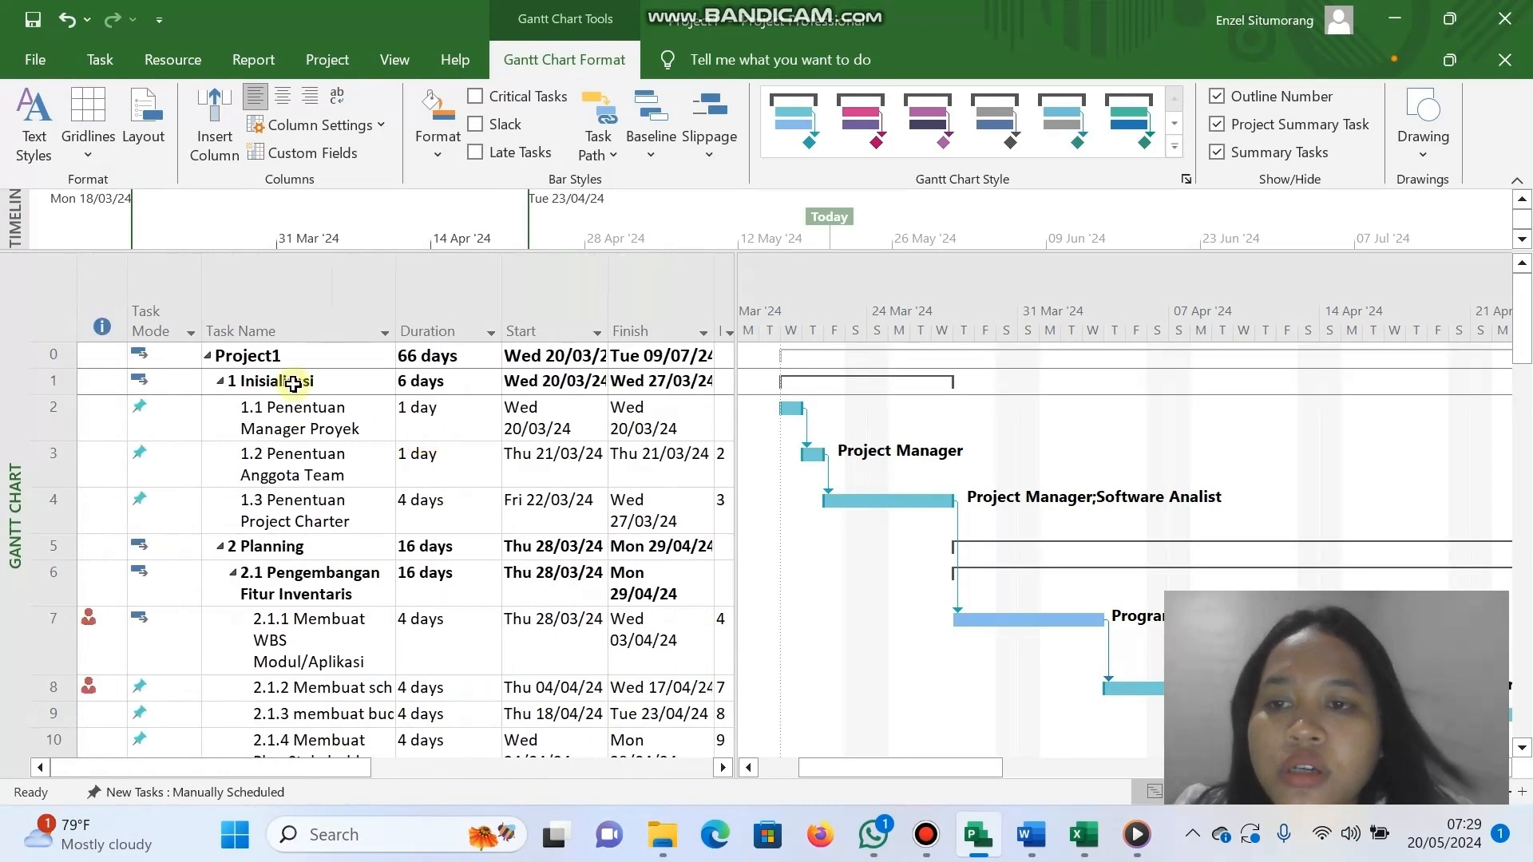
left_click(349, 418)
scroll(593, 447, "right", 5)
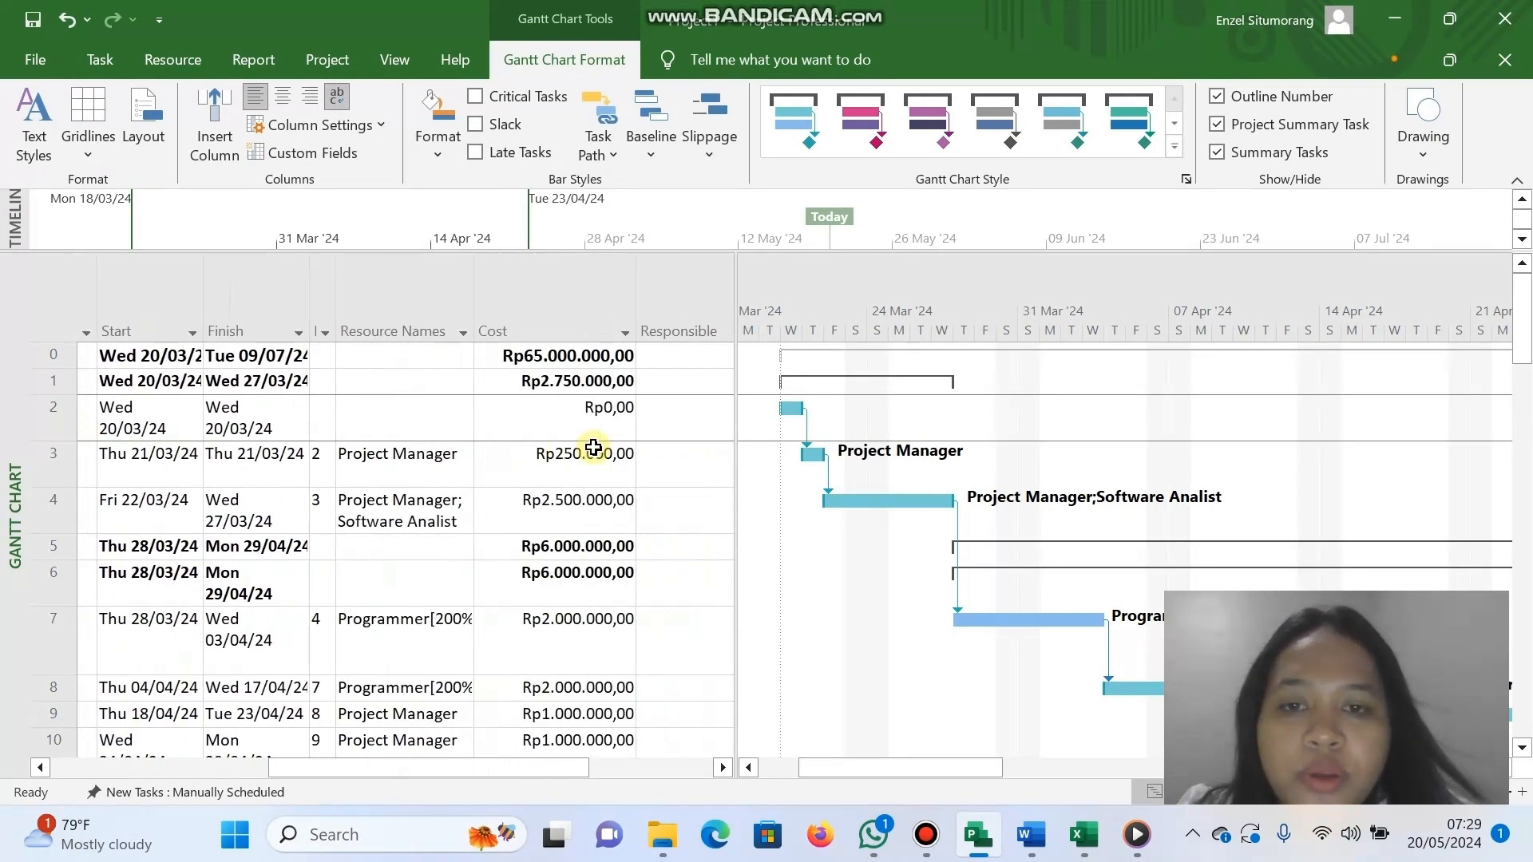
left_click(36, 420)
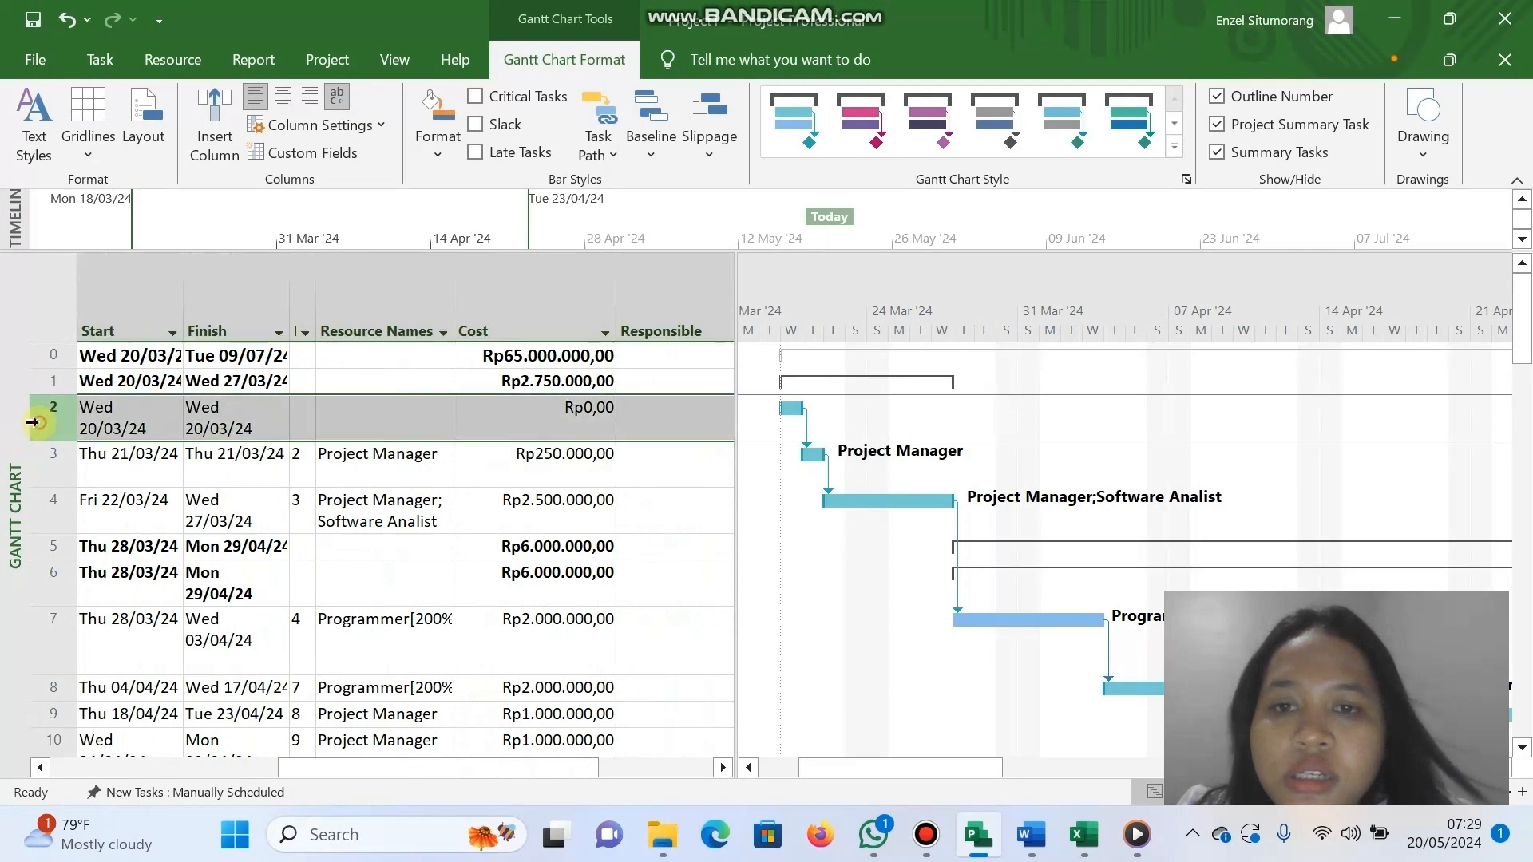
scroll(447, 447, "right", 3)
left_click(488, 439)
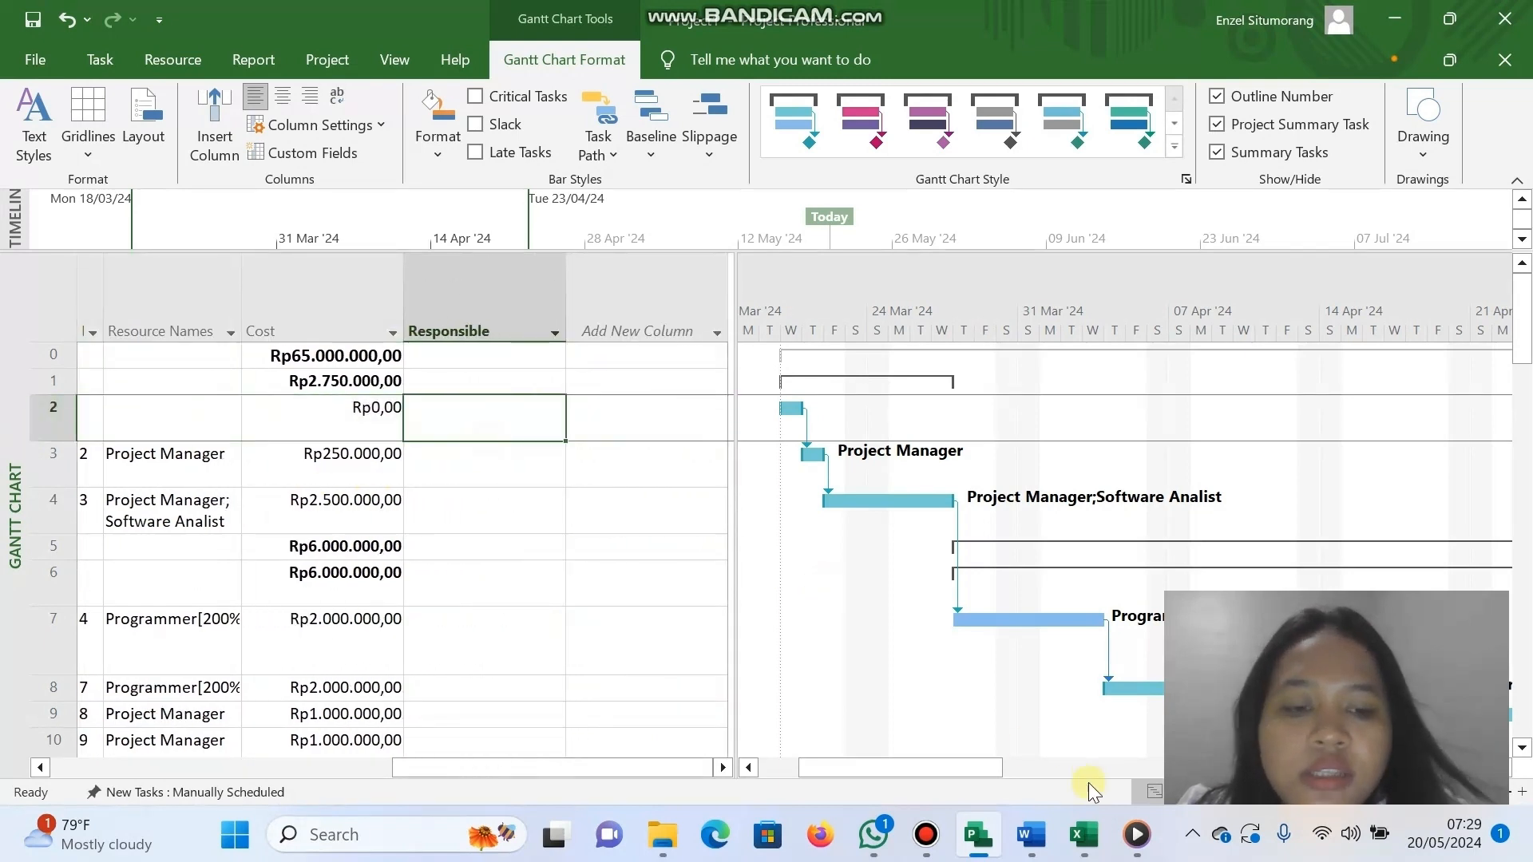
left_click(1084, 835)
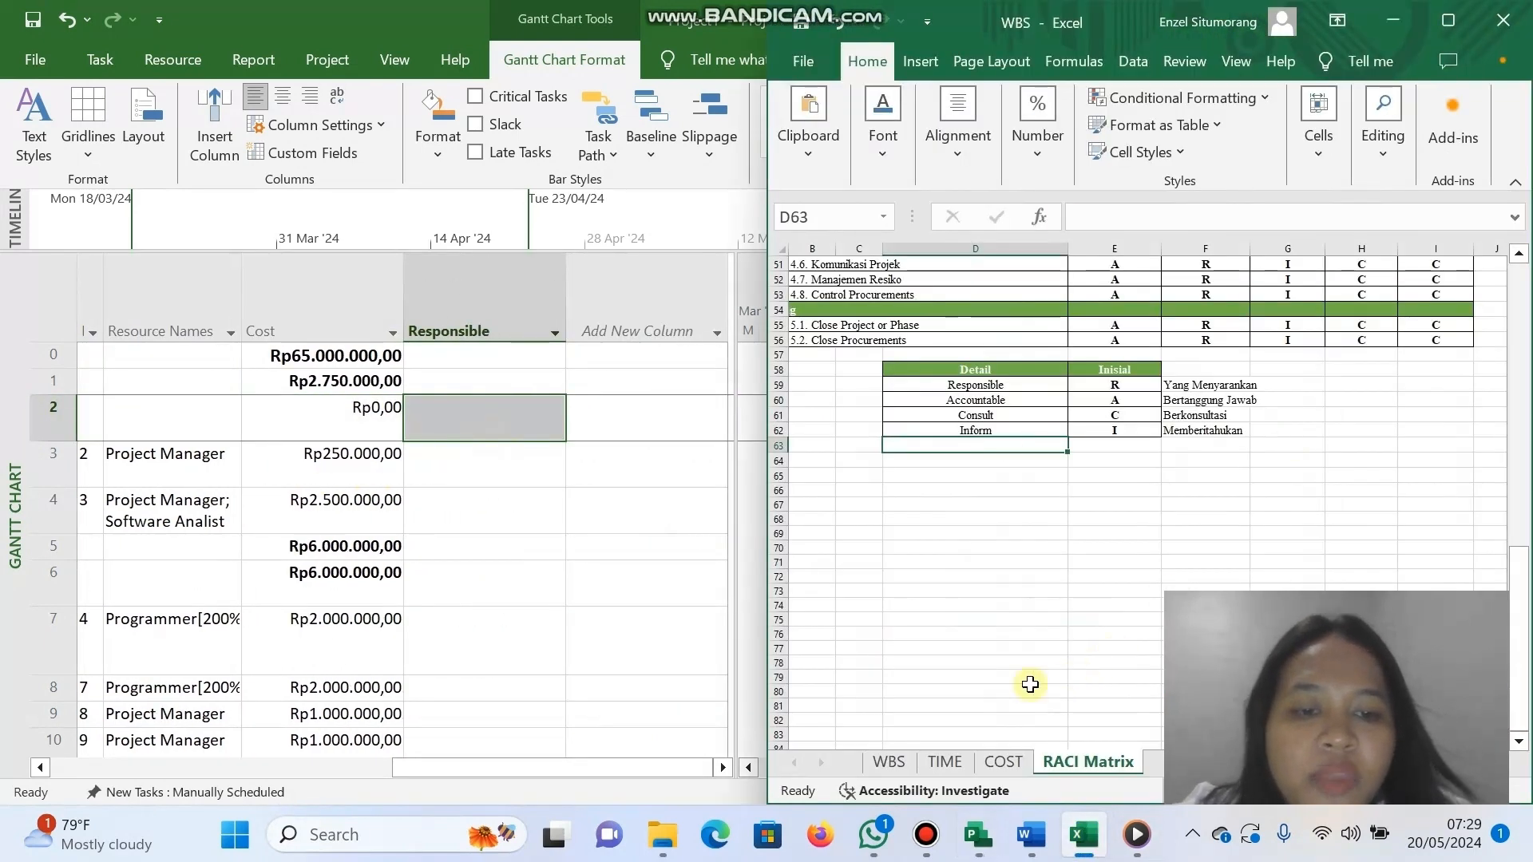
mouse_move(1468, 11)
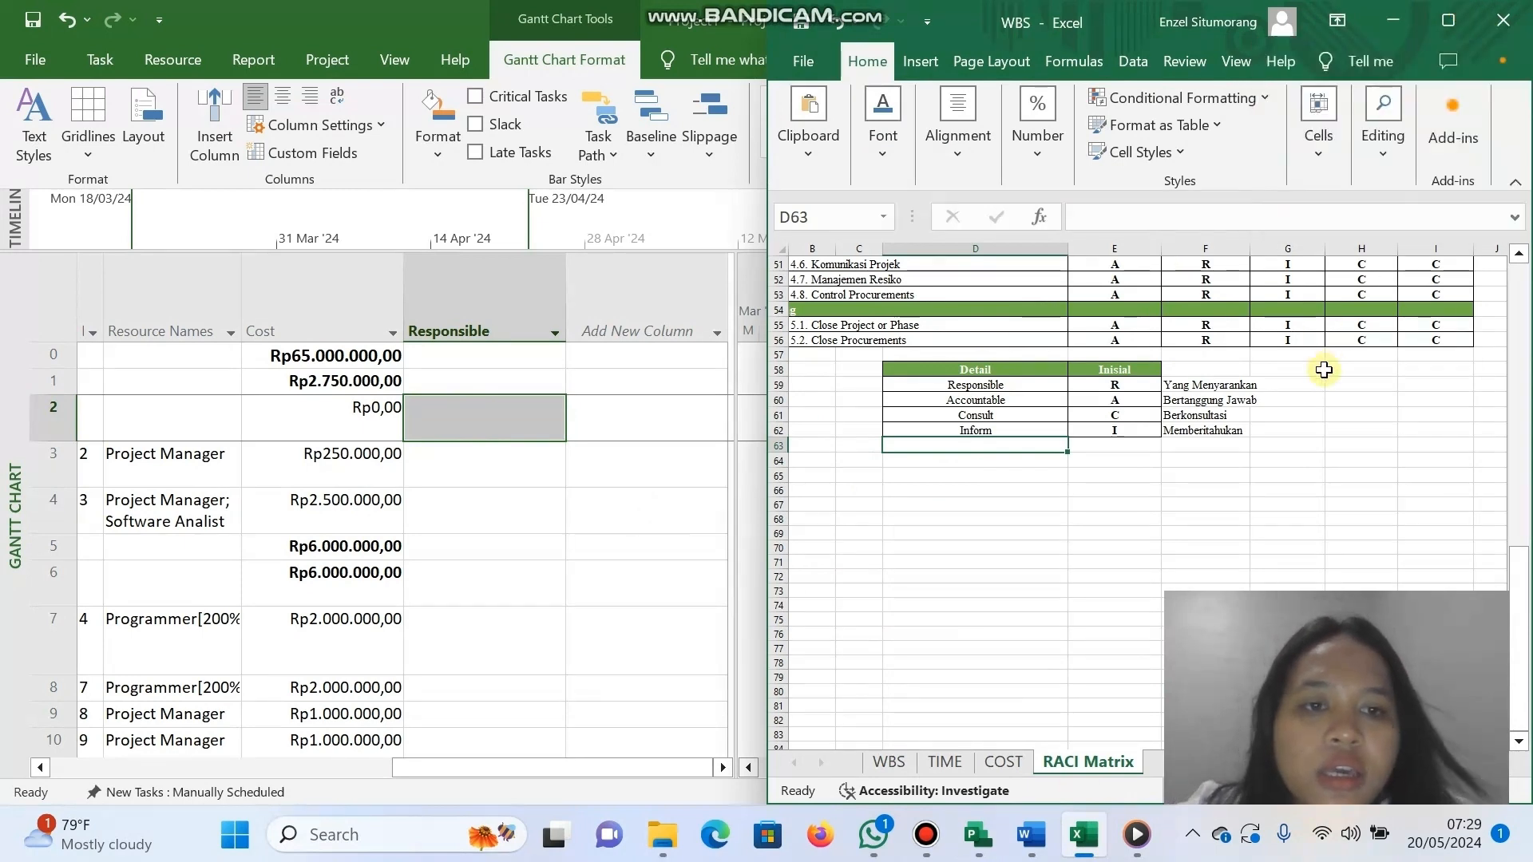
scroll(959, 335, "up", 15)
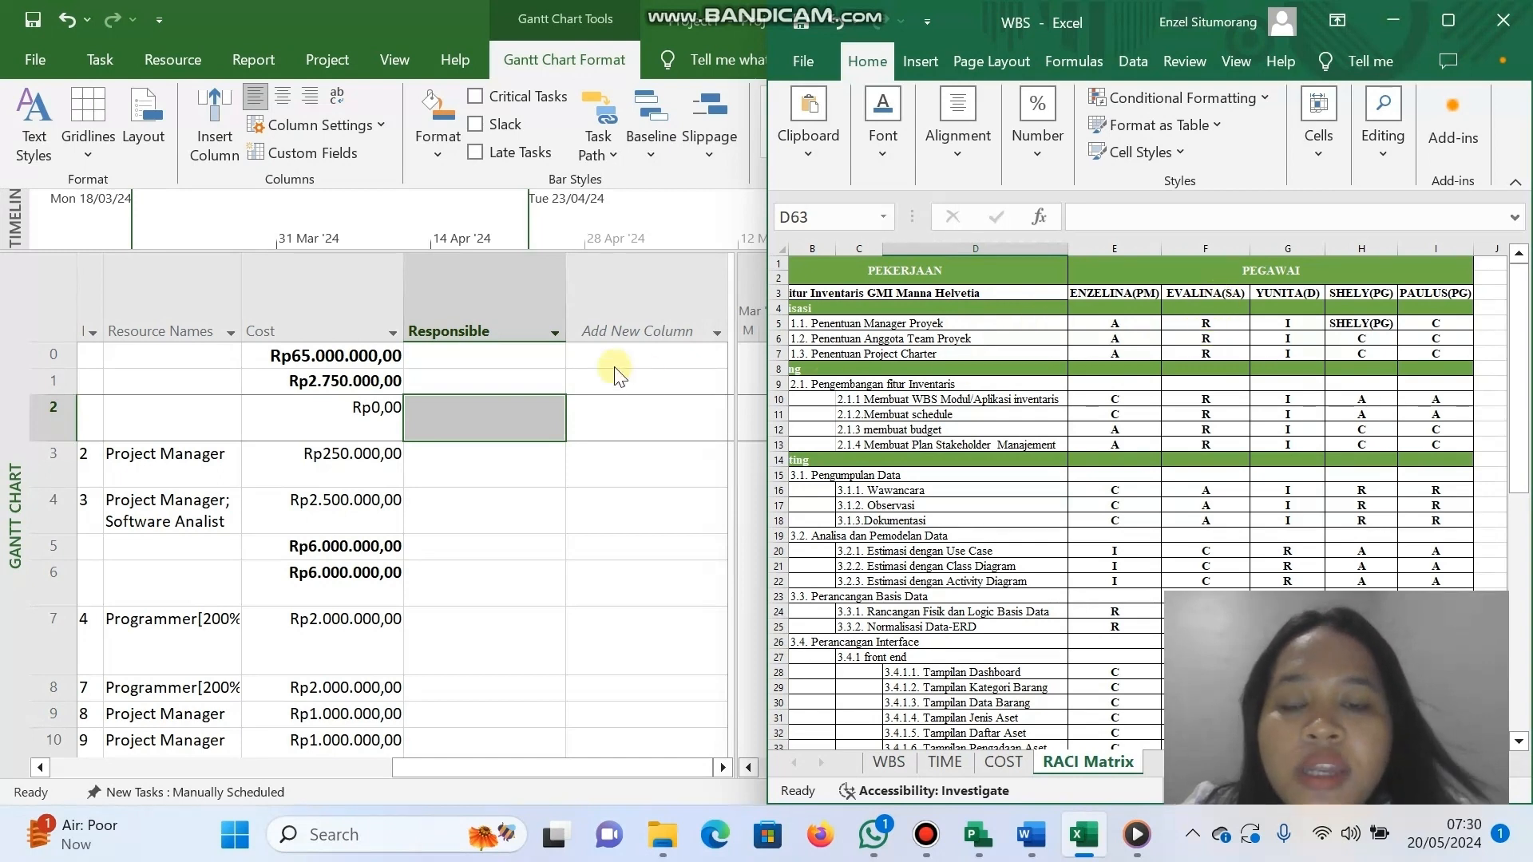
Enter SA as Responsible for task 1.1, with Project and Excel side by side, and copy it down to tasks 1.2 and 1.3.
left_click(430, 416)
type("So")
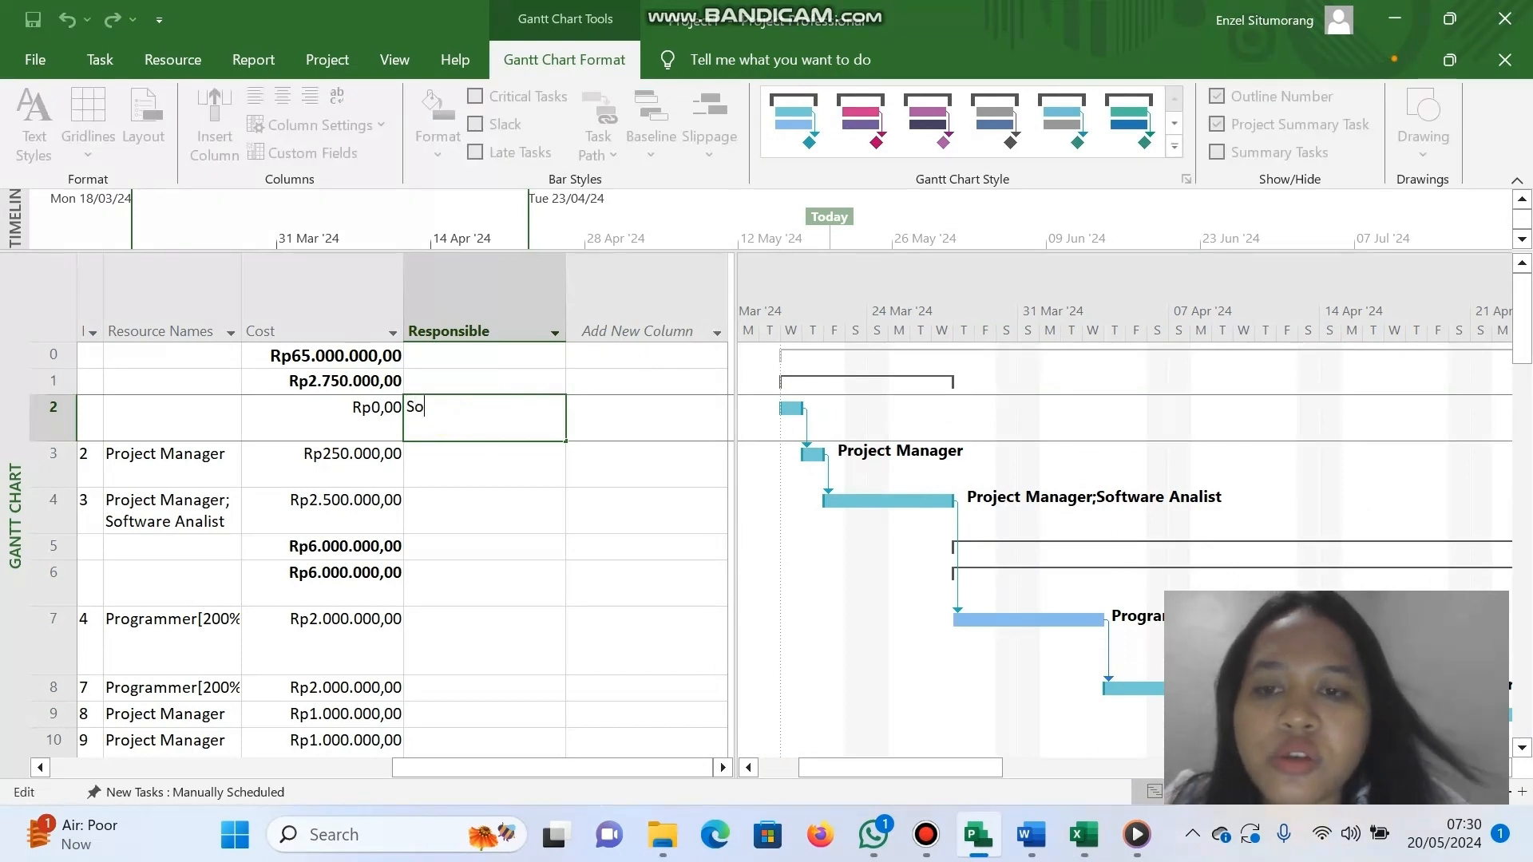
type("ft")
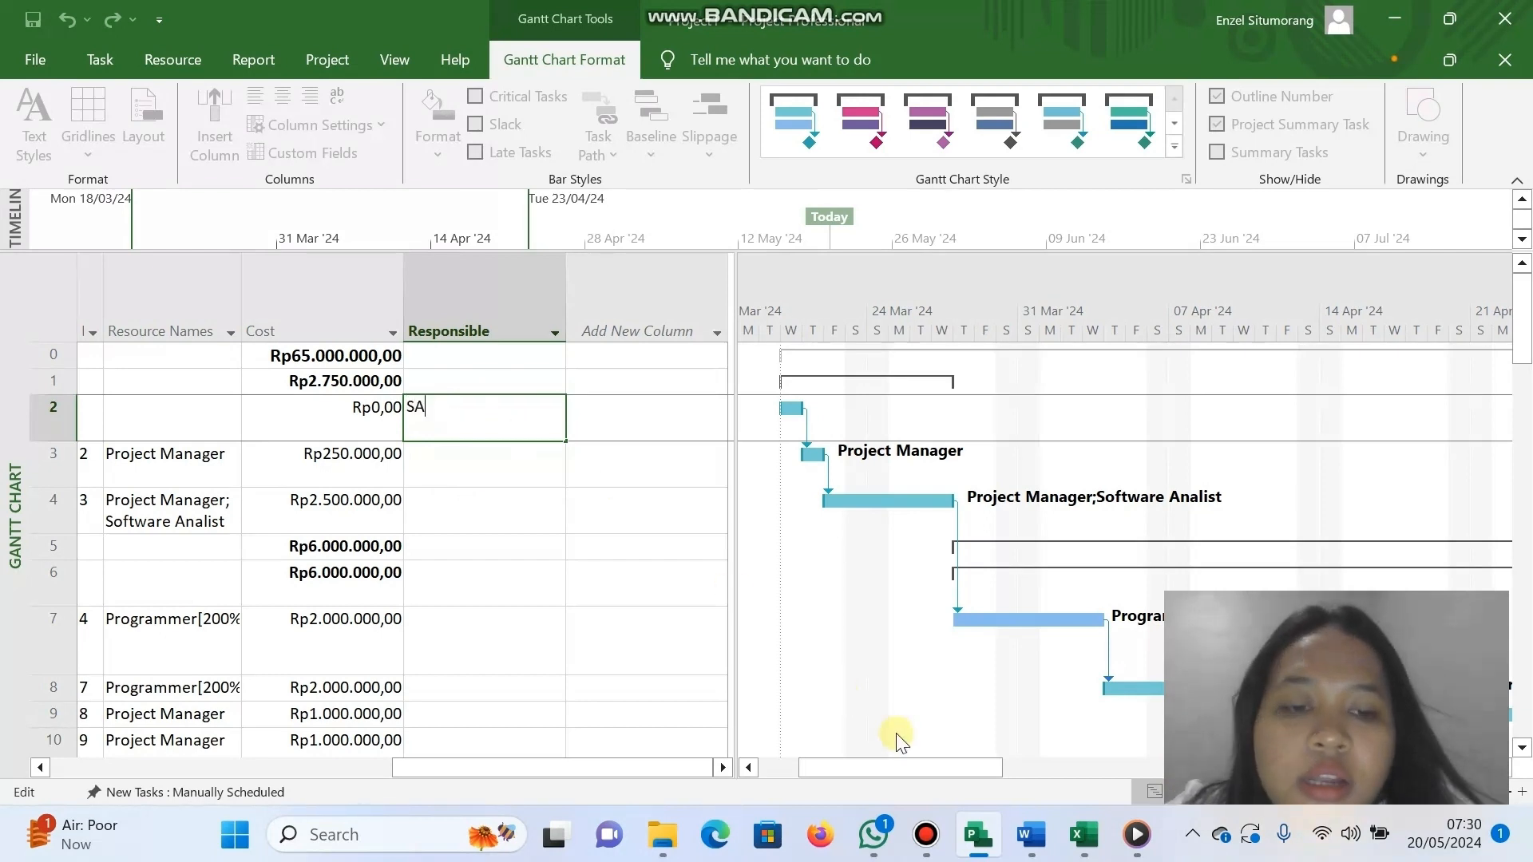
left_click(1314, 72)
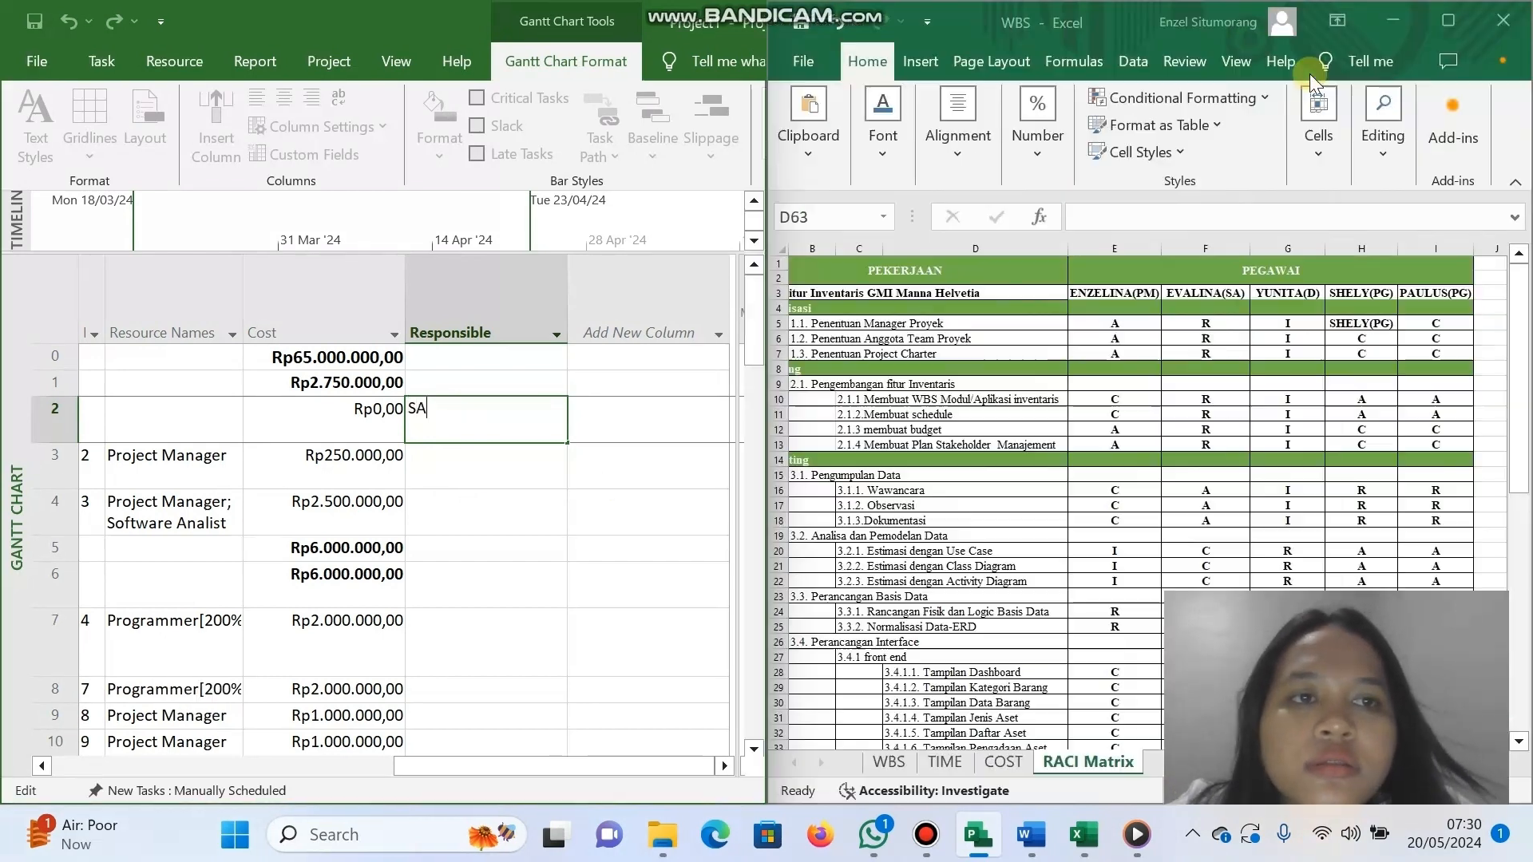
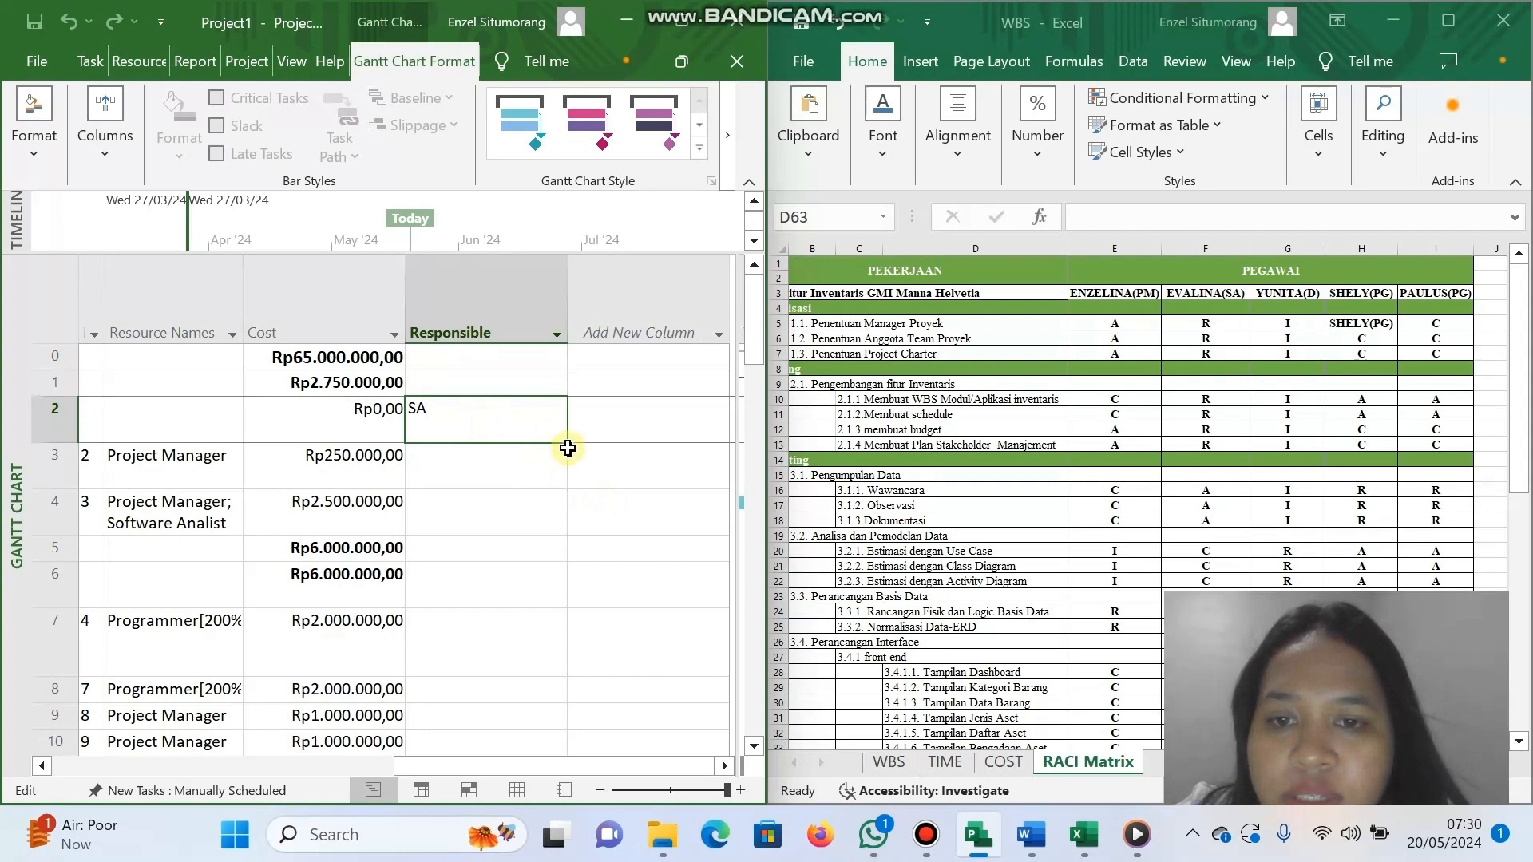
left_click(553, 483)
left_click(542, 423)
left_click_drag(567, 443, 551, 533)
Enter SA as Responsible for each of the planning tasks 2.1.1 through 2.1.4.
left_click(536, 599)
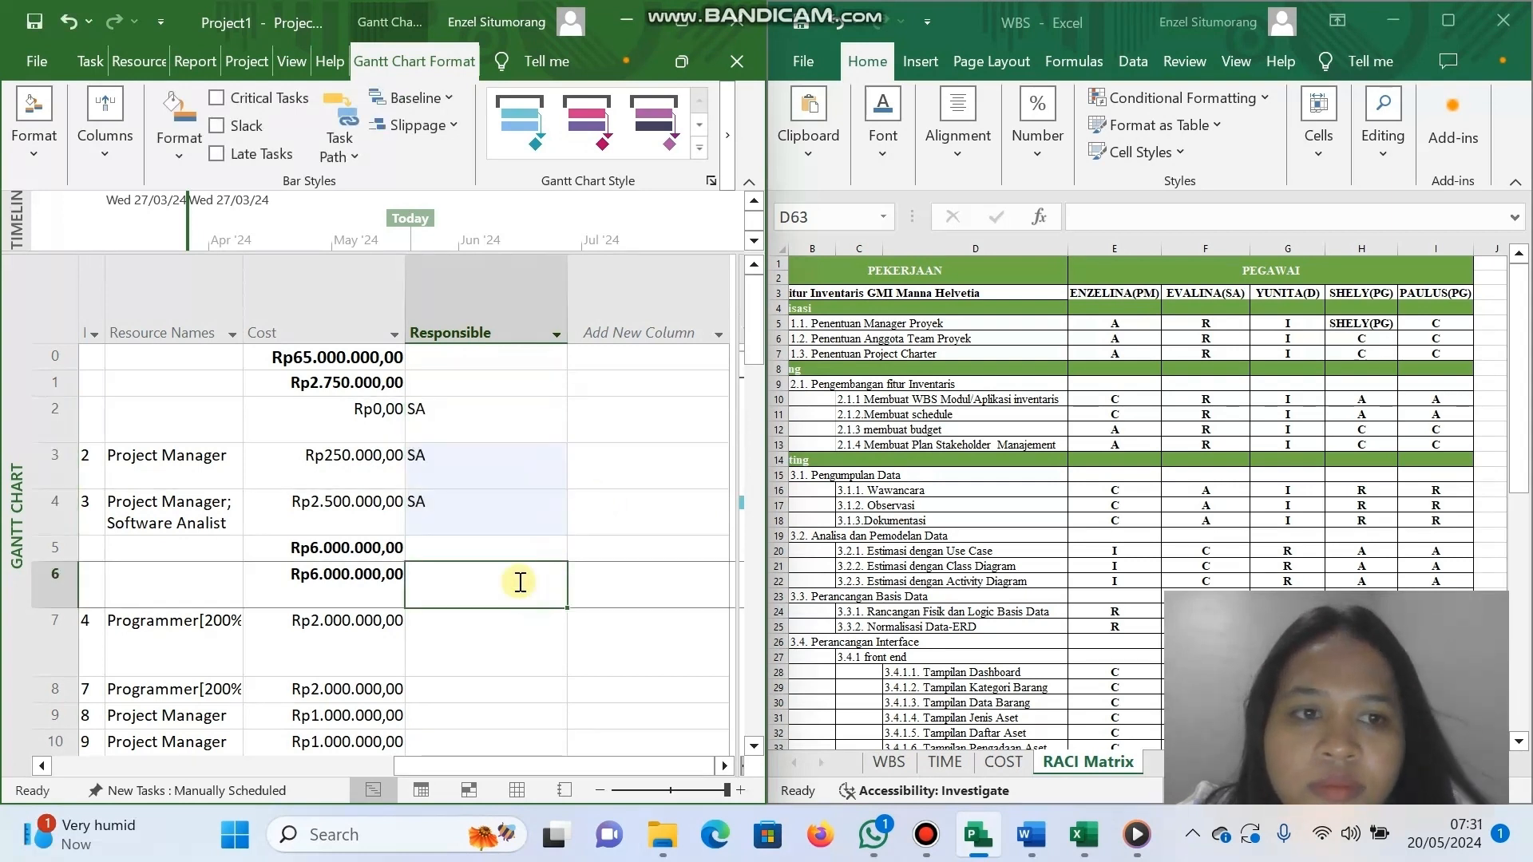
key("Down")
scroll(313, 549, "down", 1)
scroll(273, 546, "left", 5)
scroll(273, 547, "right", 2)
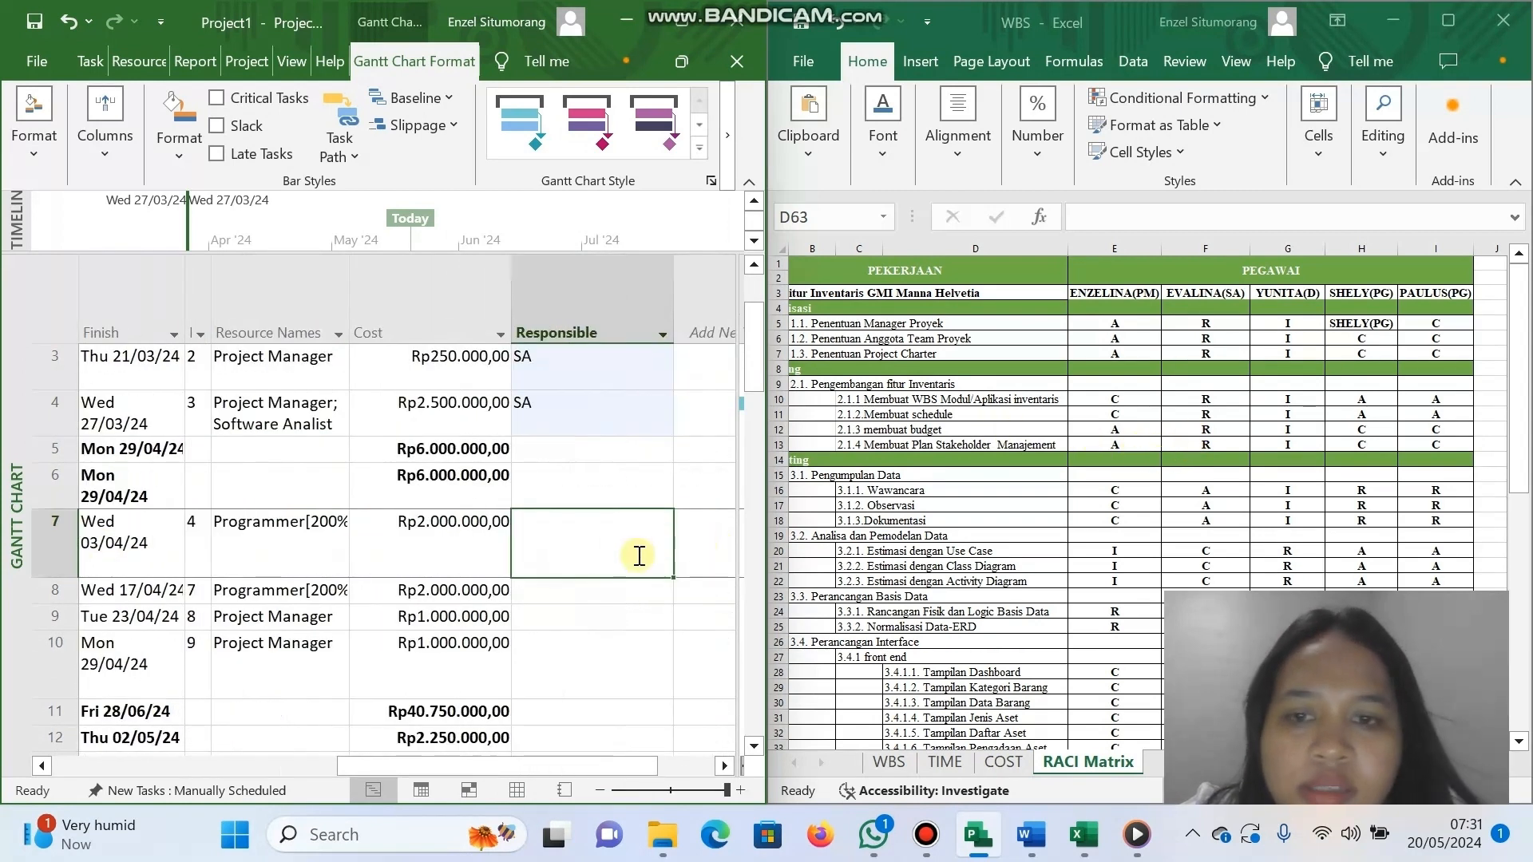
type("sa")
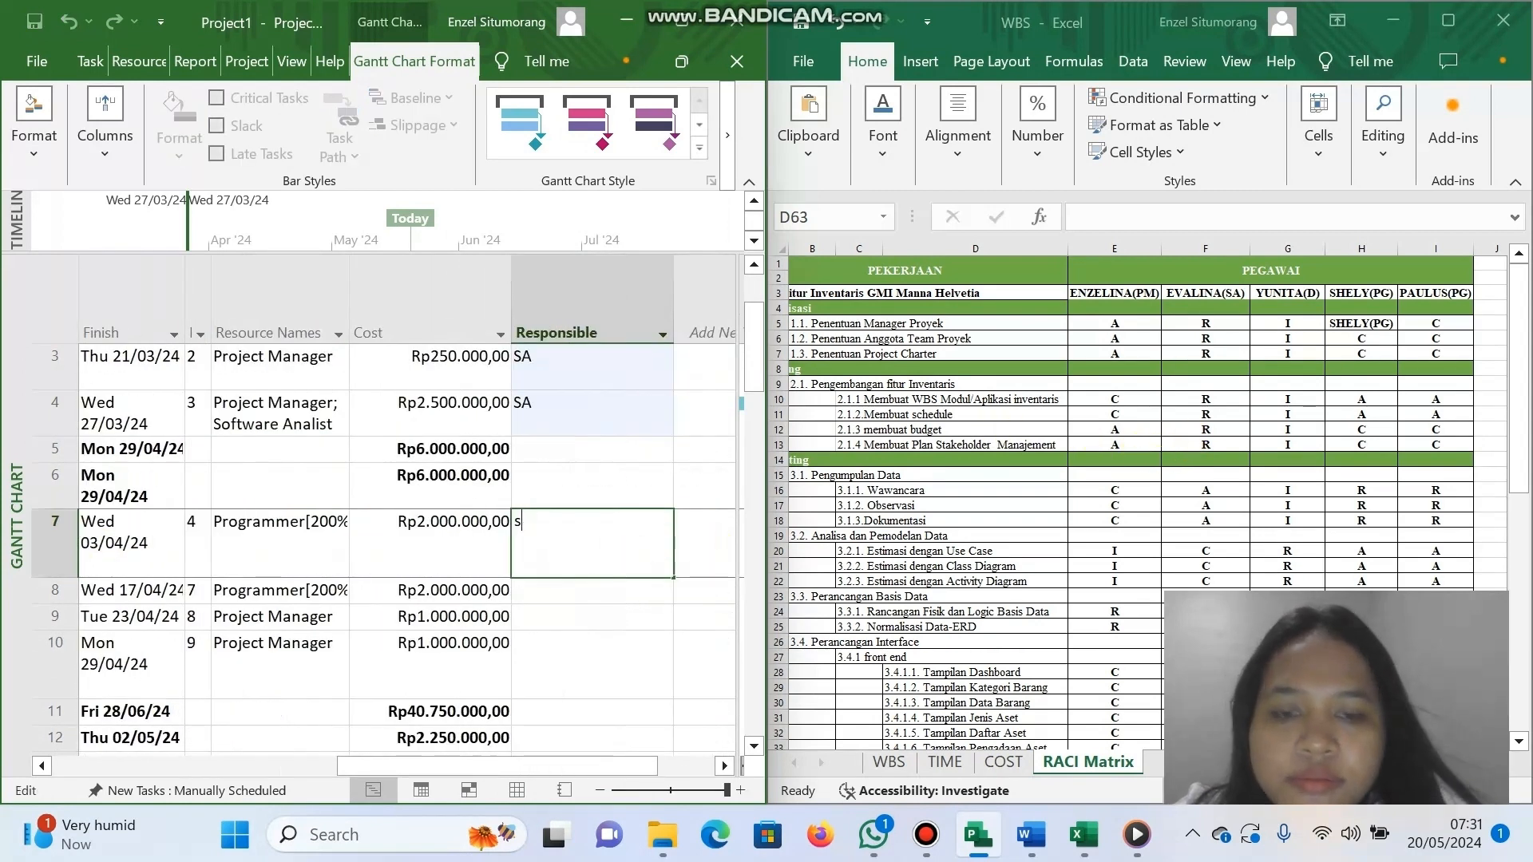
key("Return")
type("s")
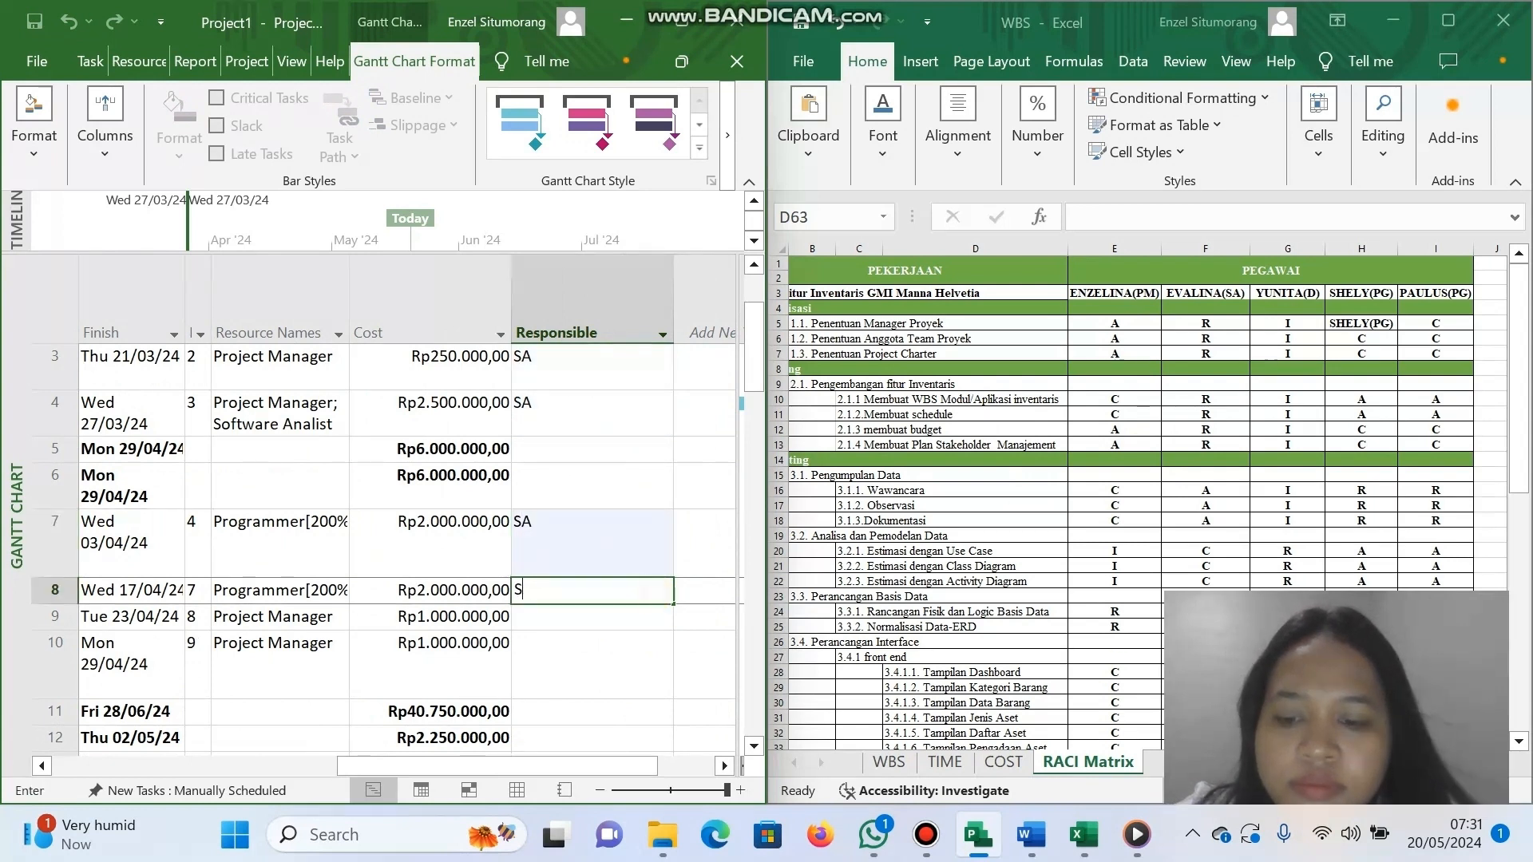
key("Return")
type("sa")
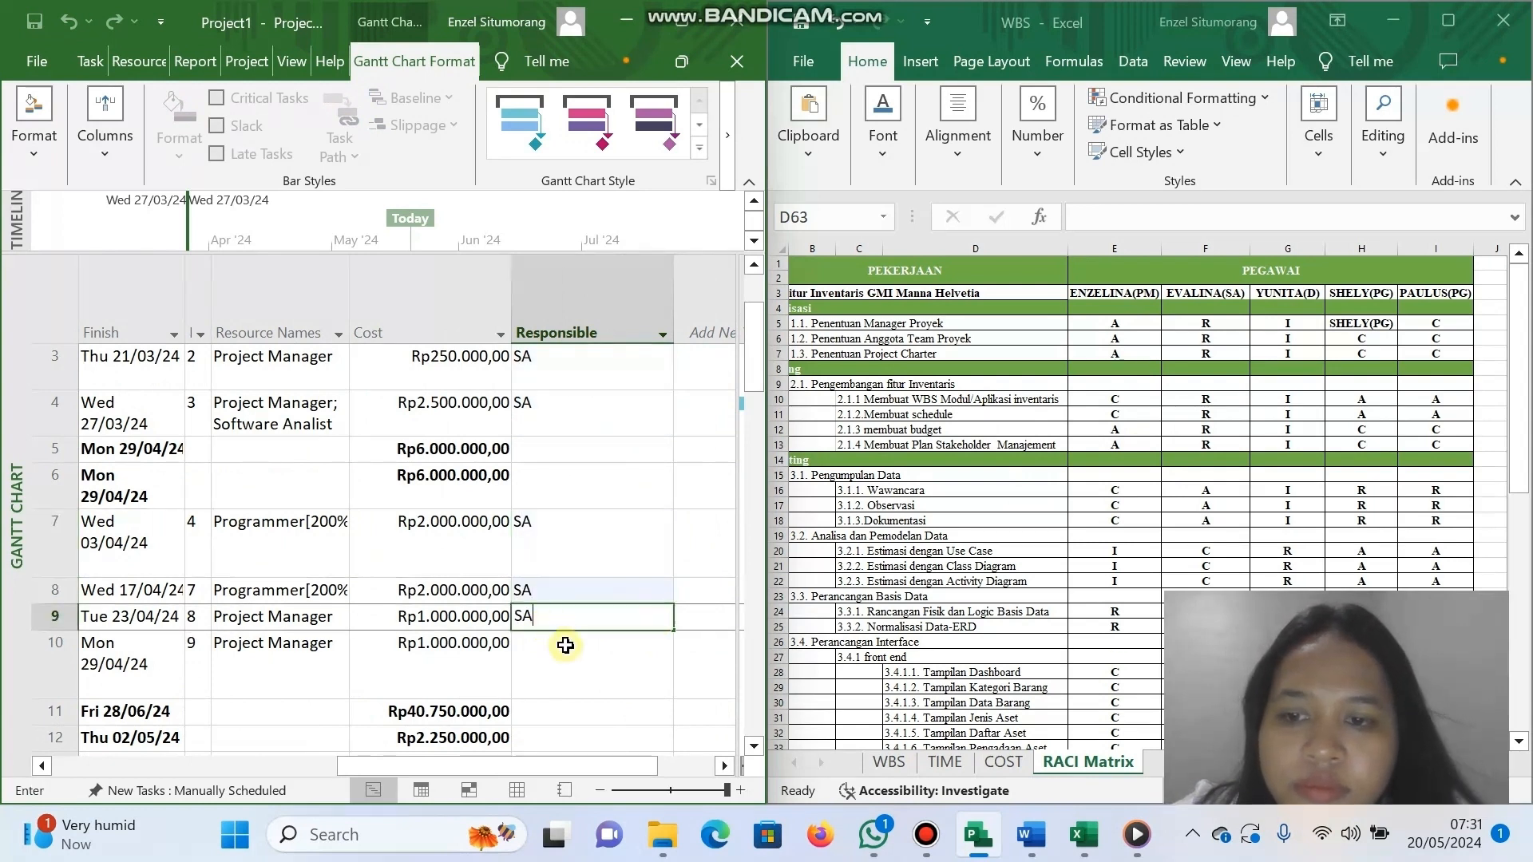
key("Return")
type("sa")
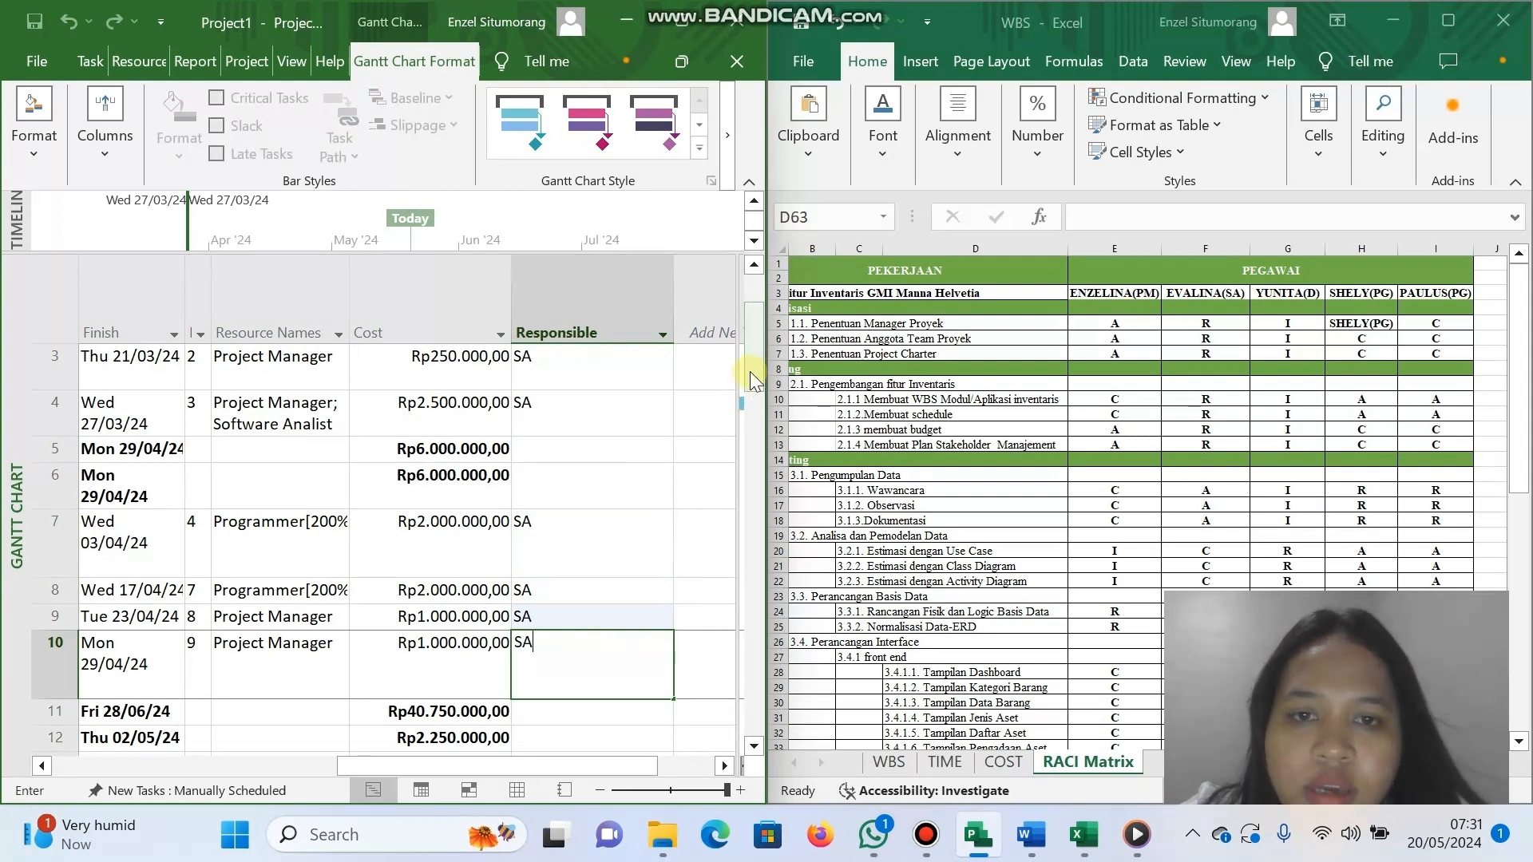
Enter PG[2] as Responsible for the first data collection task in row 13 and copy it down to rows 14 and 15.
left_click_drag(751, 371, 754, 409)
key("Return")
key("Return")
key("Return")
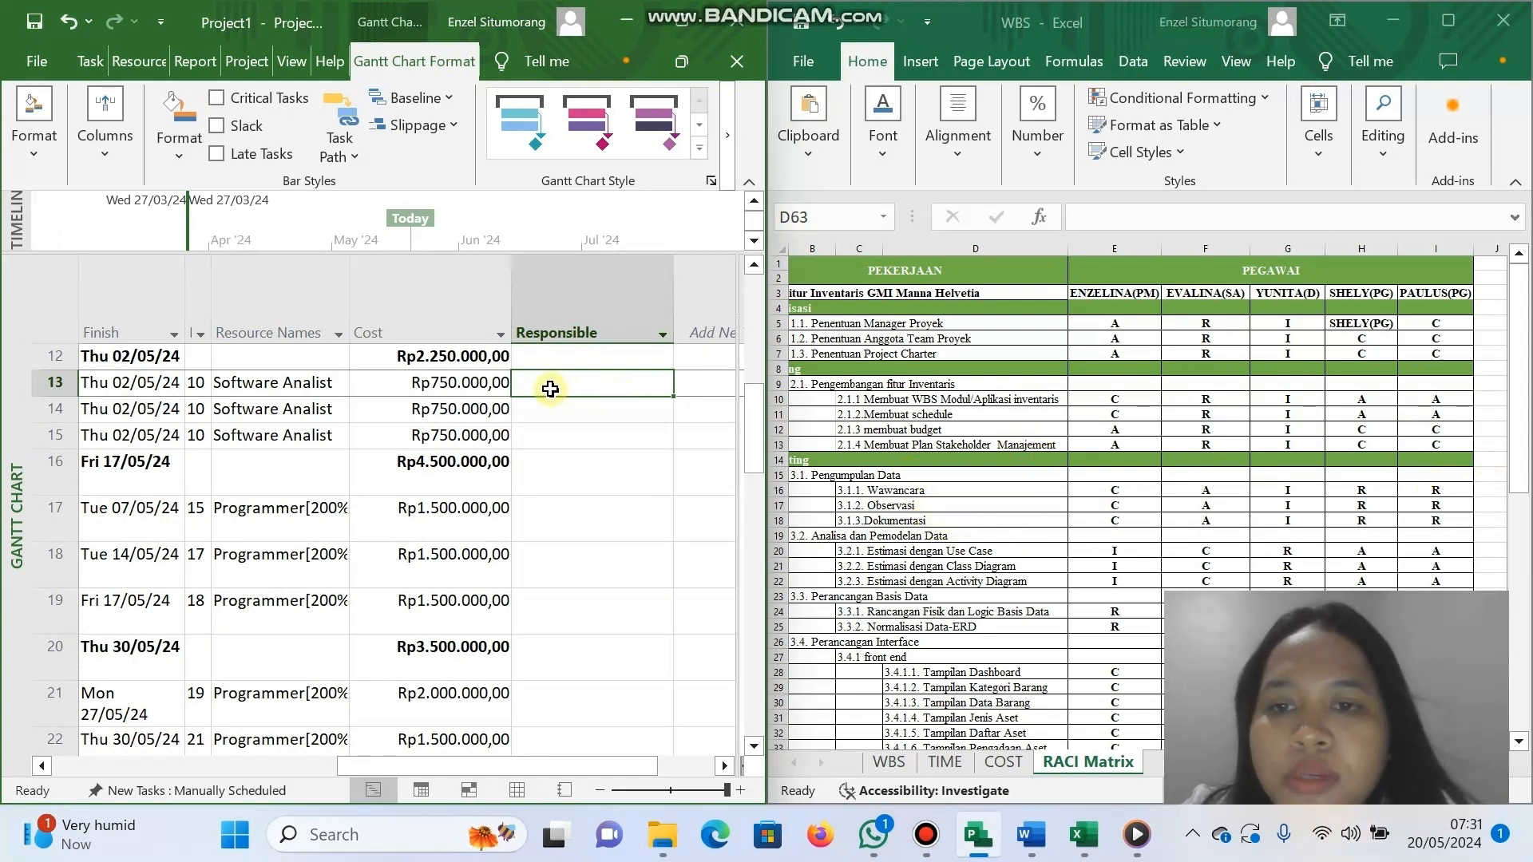
type("PG")
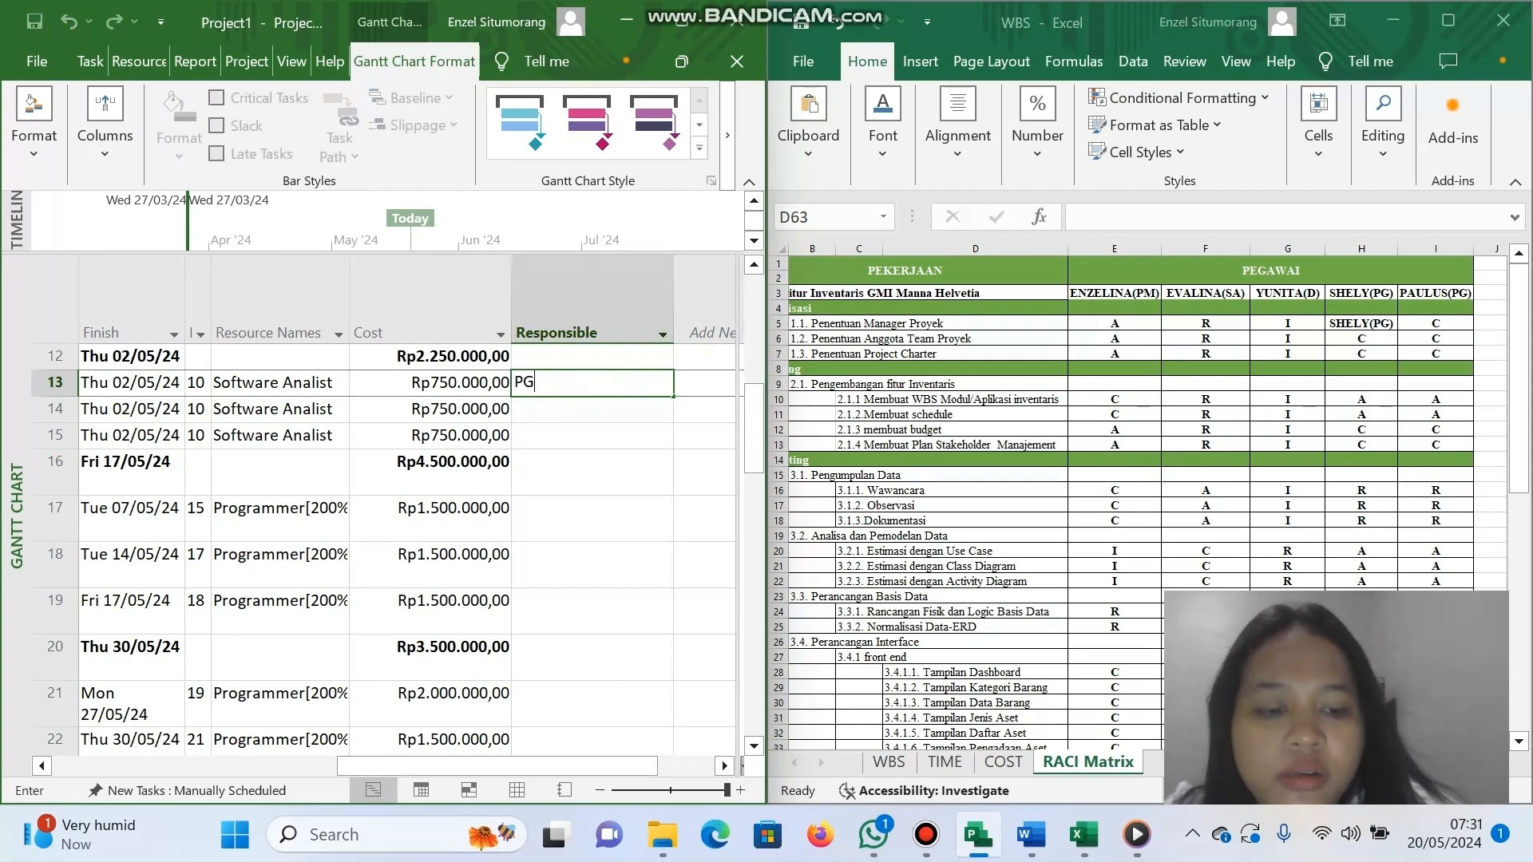
type("[2]")
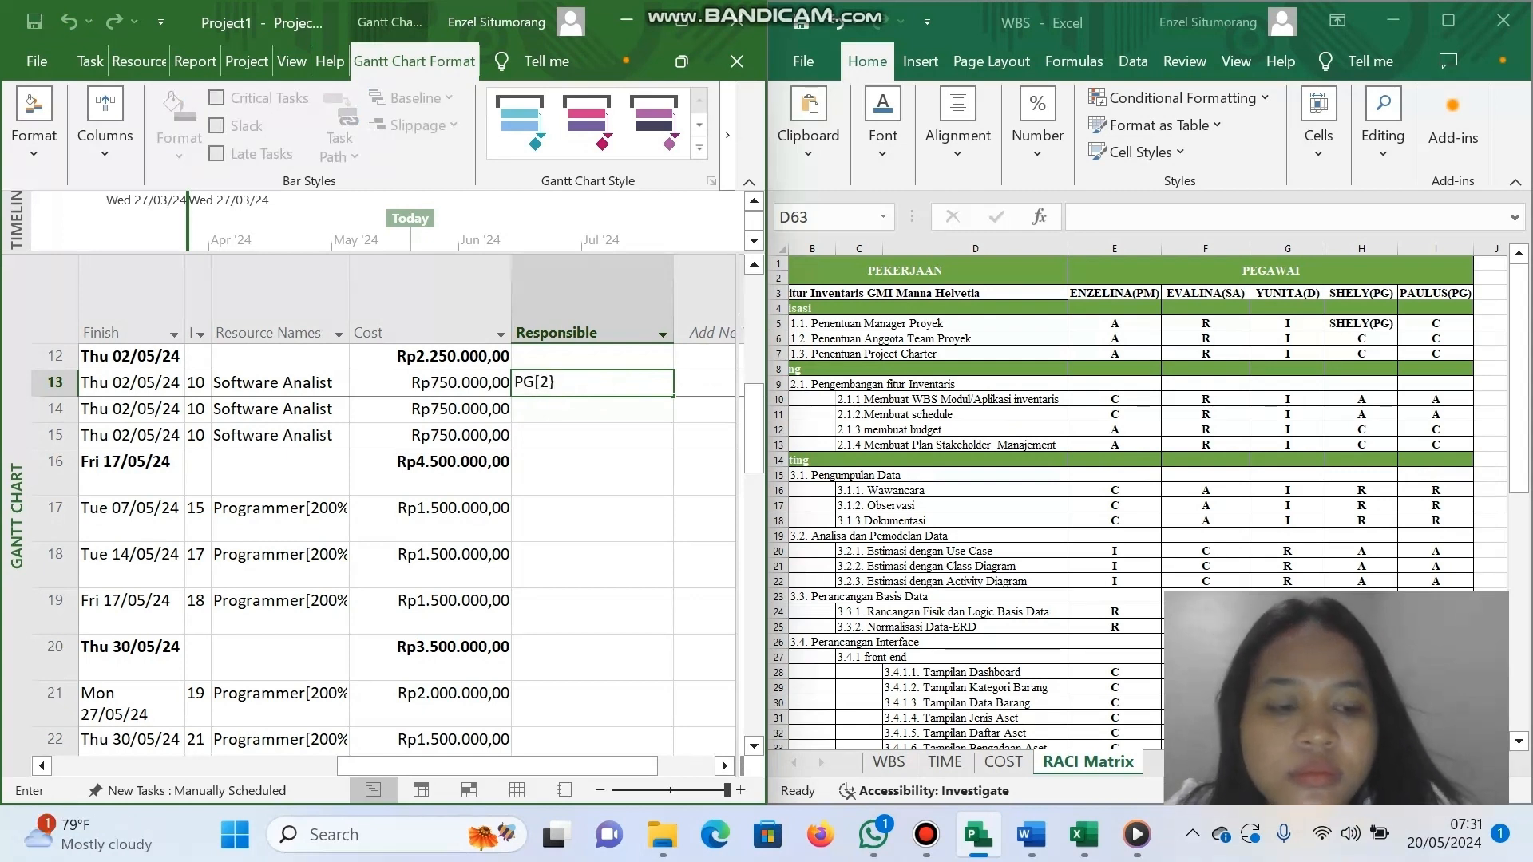
left_click(600, 452)
left_click(613, 386)
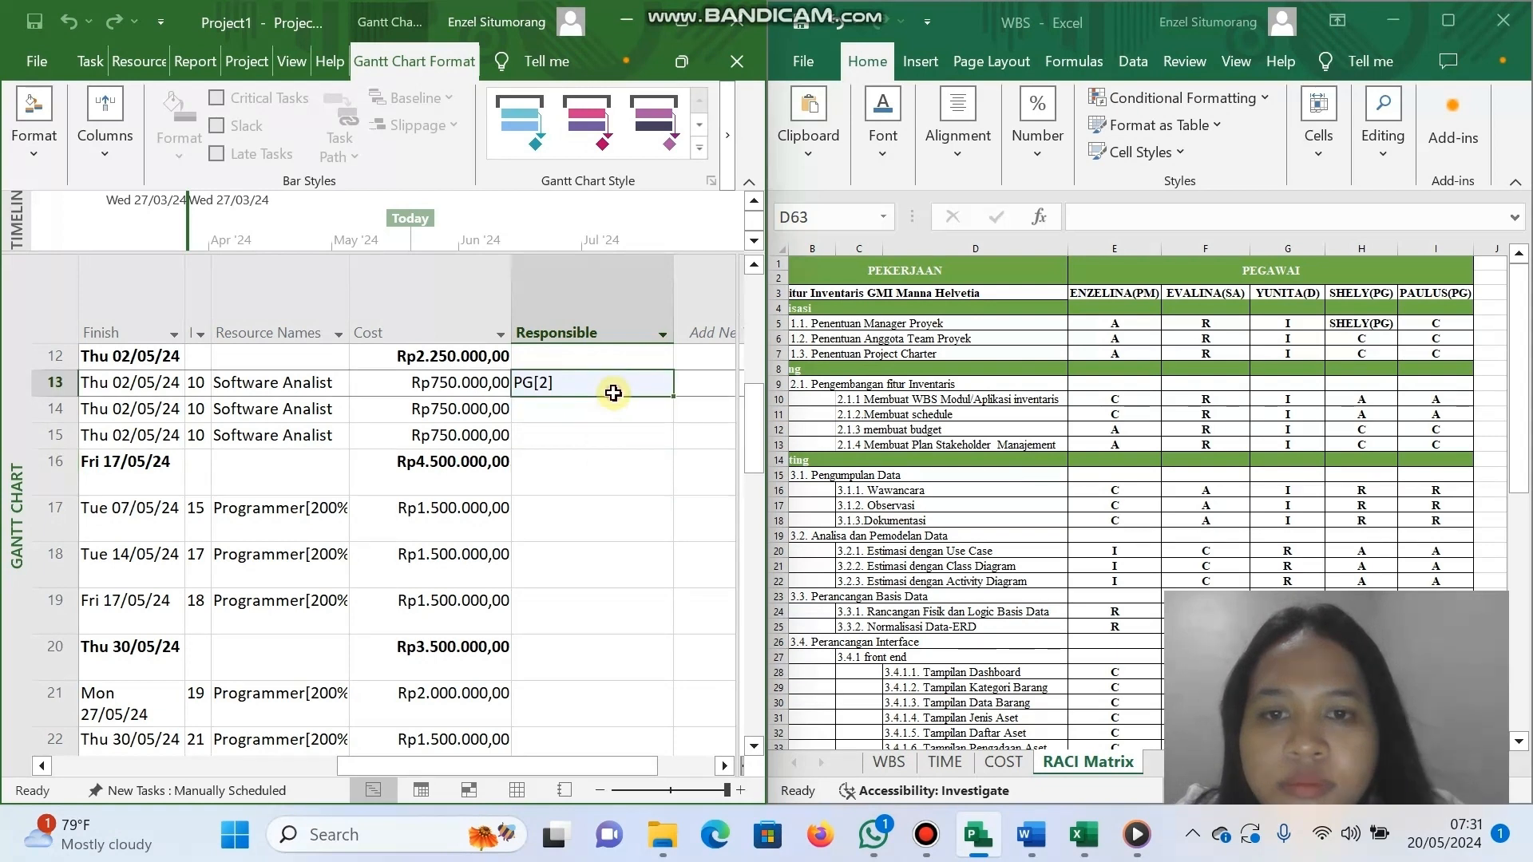
left_click_drag(675, 398, 675, 441)
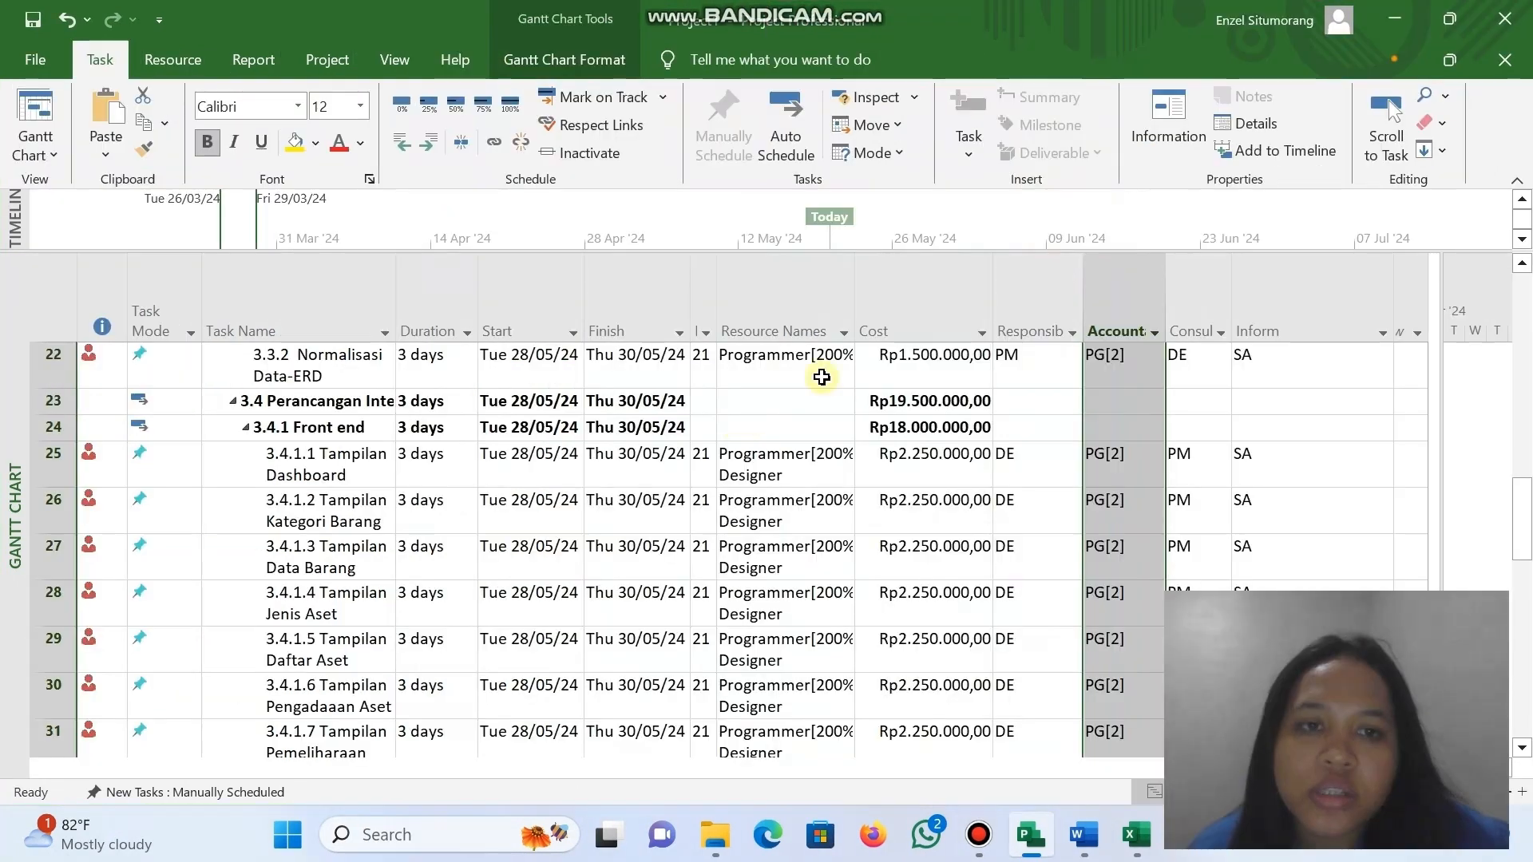
Review the Responsible, Accountable, Consult and Inform columns and compare them side by side with the RACI Matrix sheet.
left_click(1035, 261)
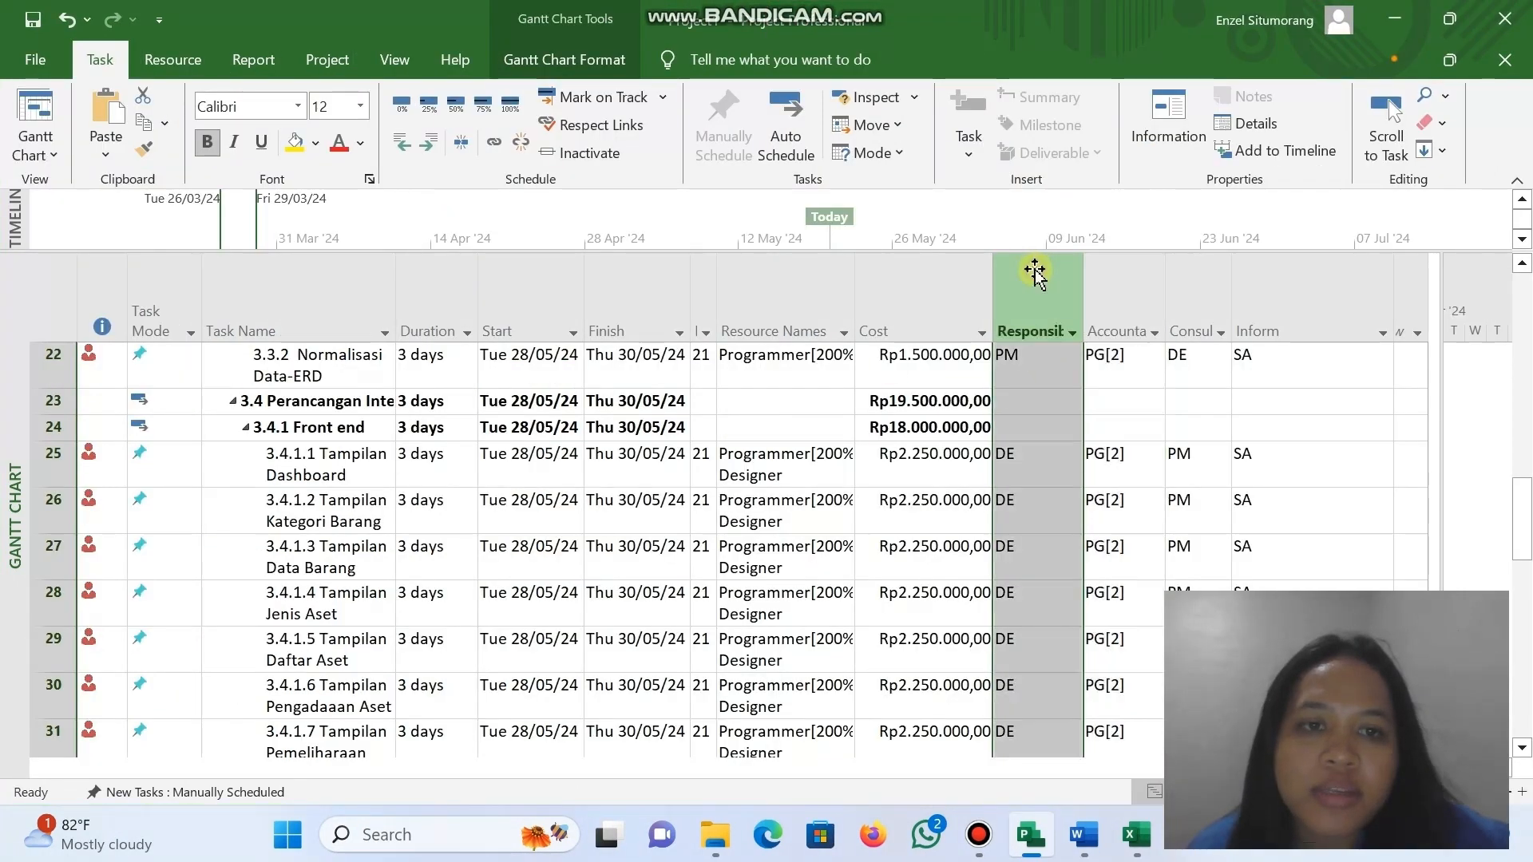
left_click(1111, 266)
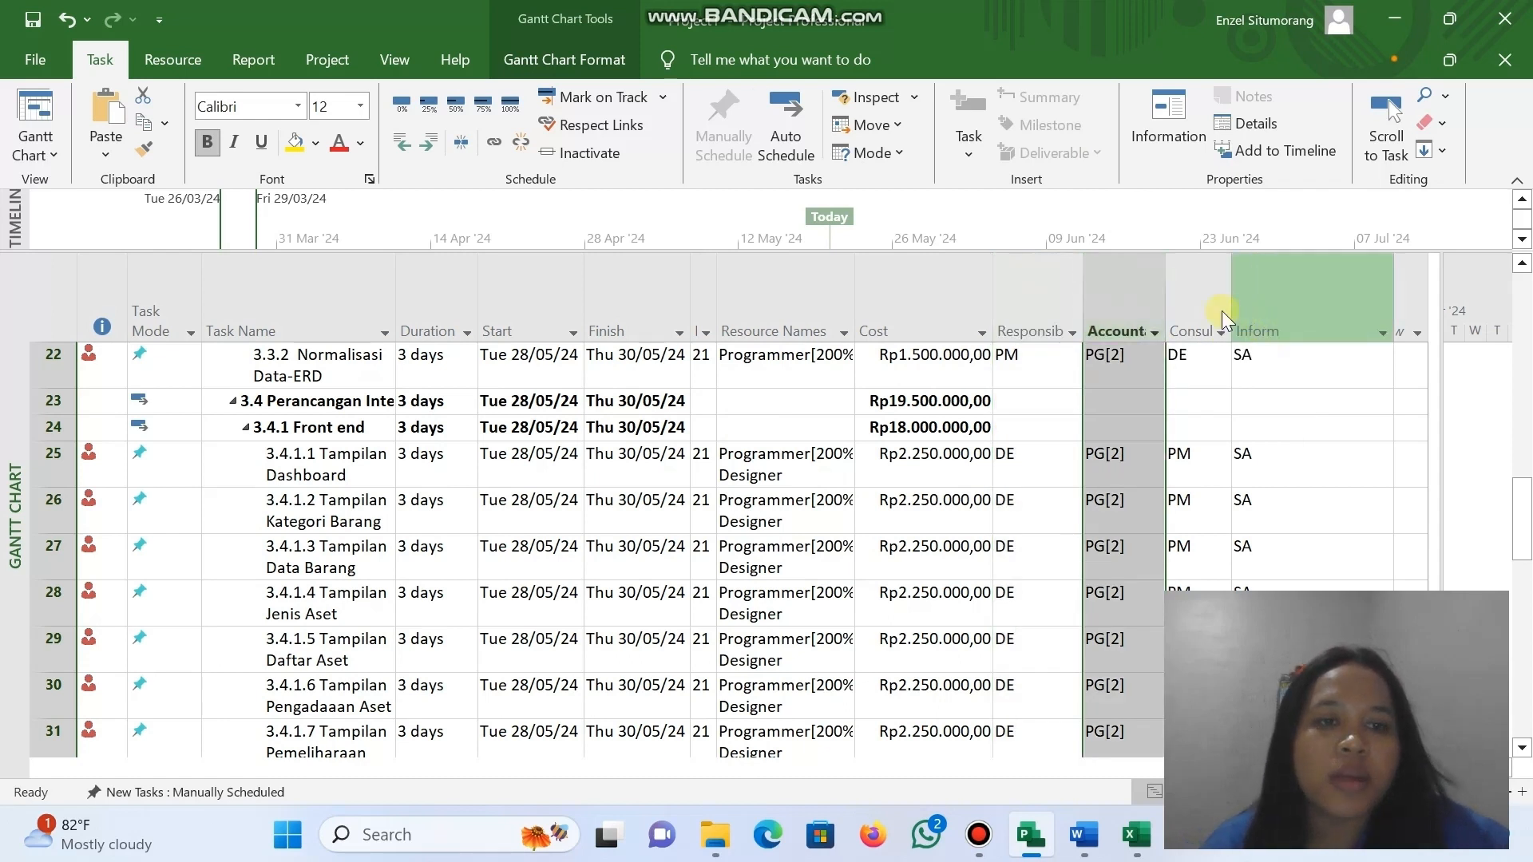
left_click(1194, 293)
left_click(1286, 315)
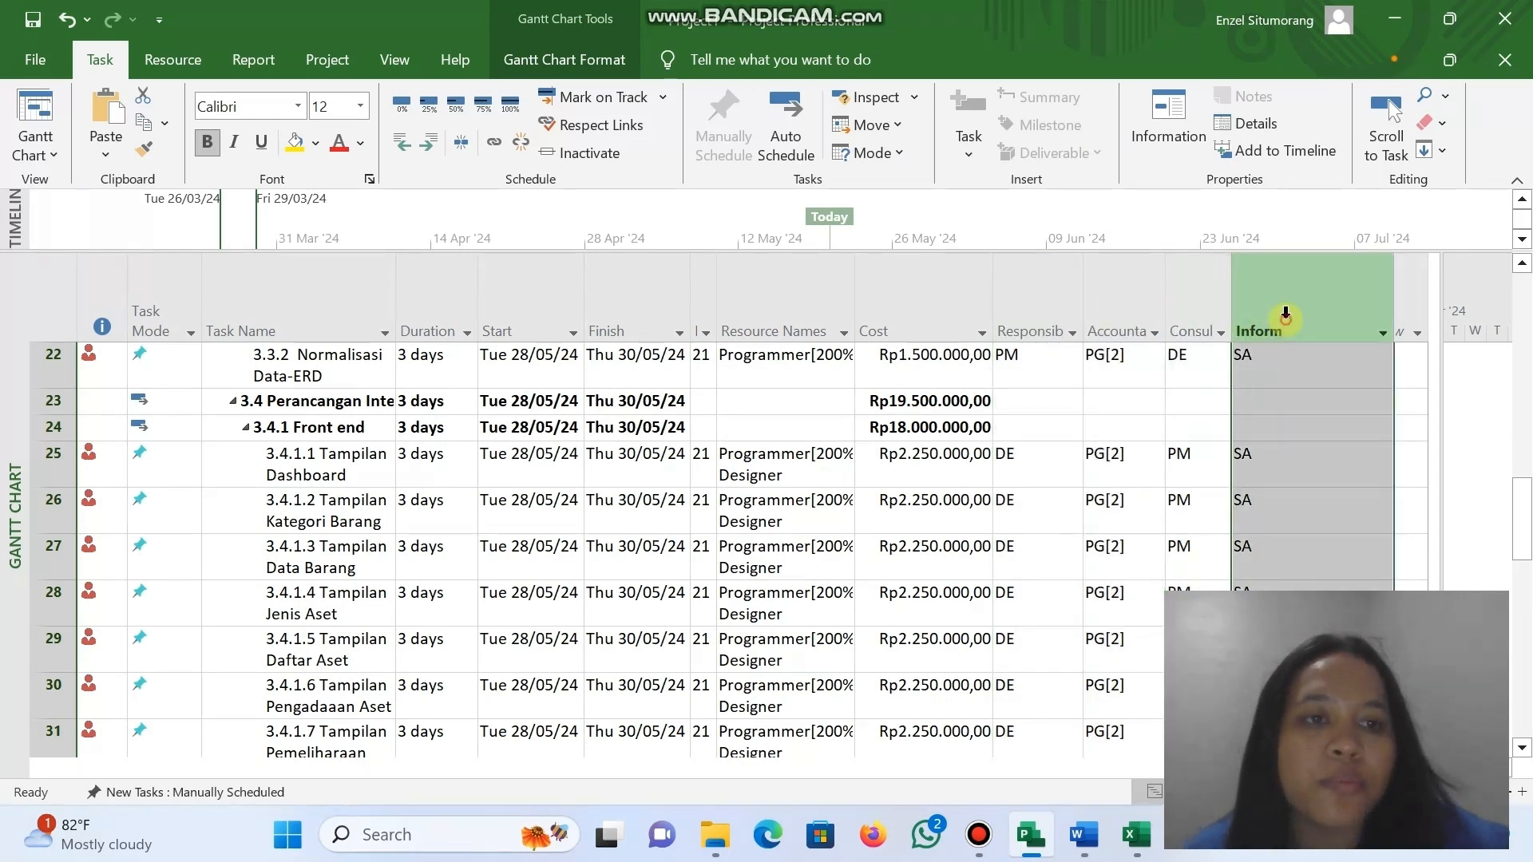
mouse_move(1461, 17)
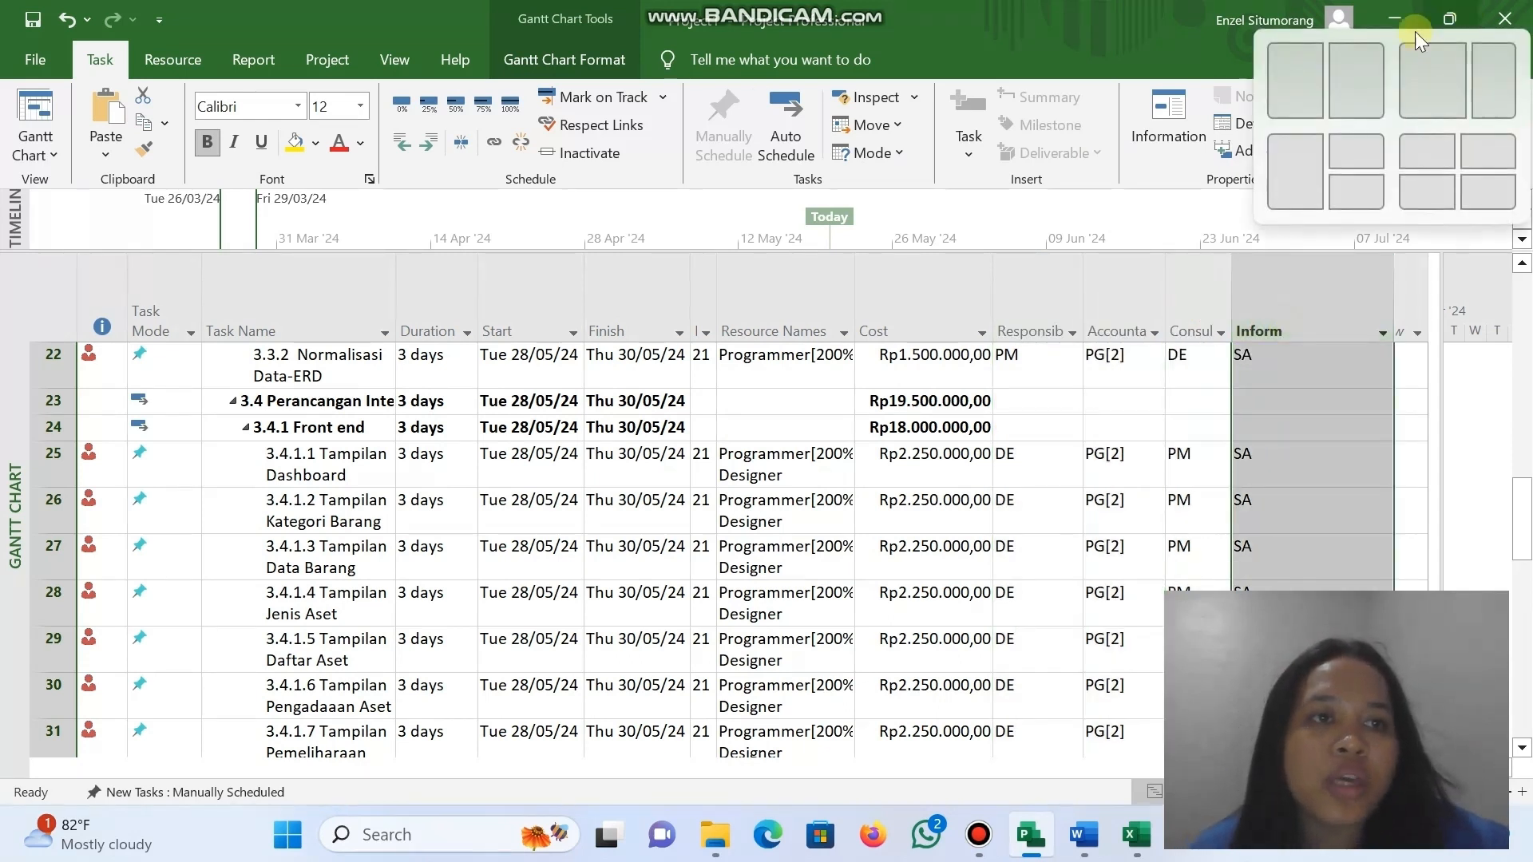
left_click(1296, 80)
left_click(998, 454)
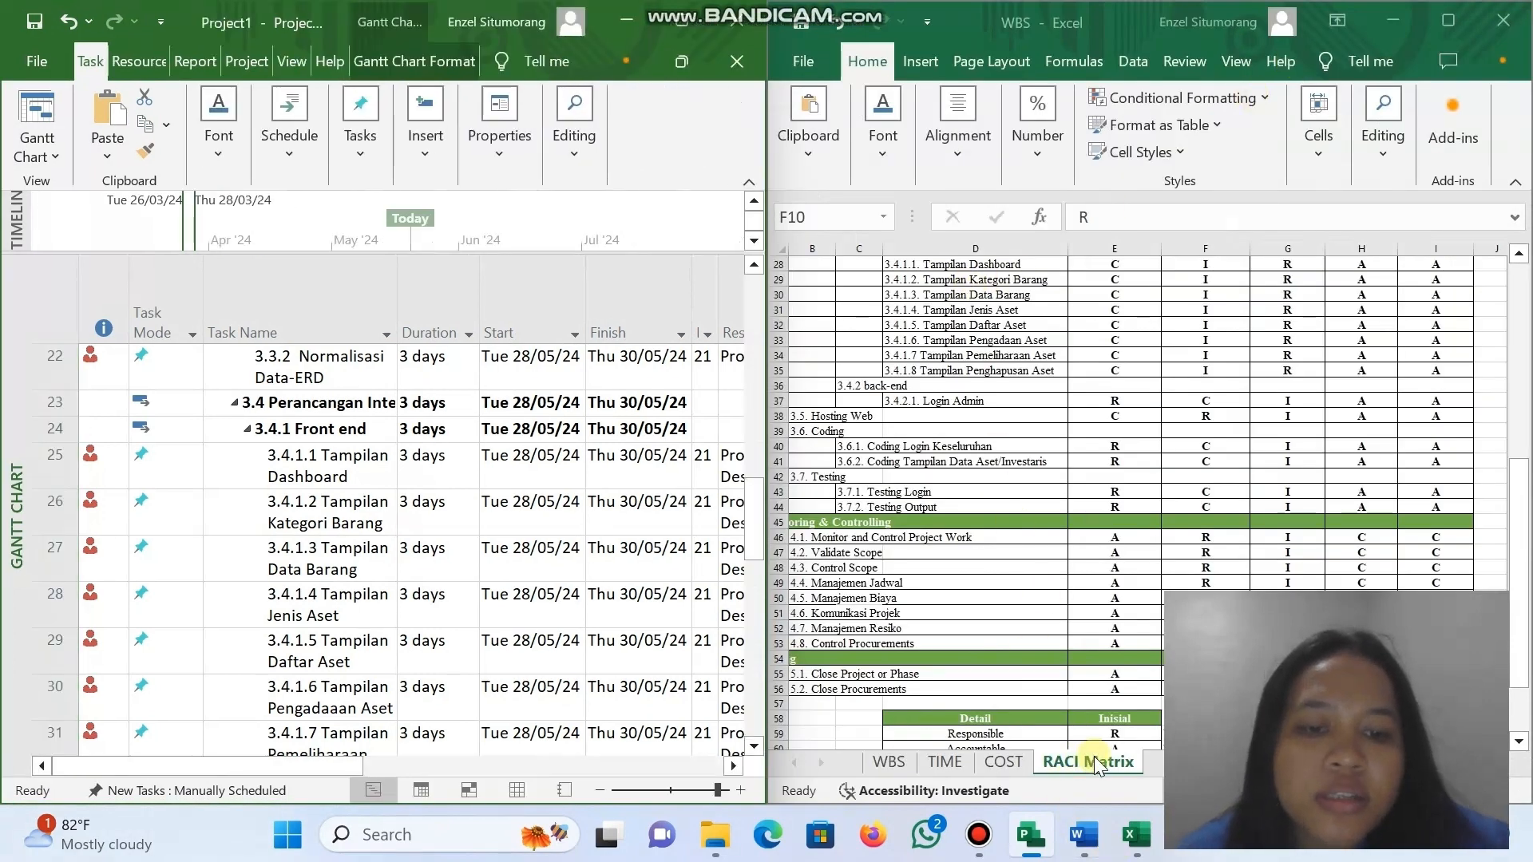
scroll(1055, 585, "down", 1)
scroll(1086, 491, "up", 10)
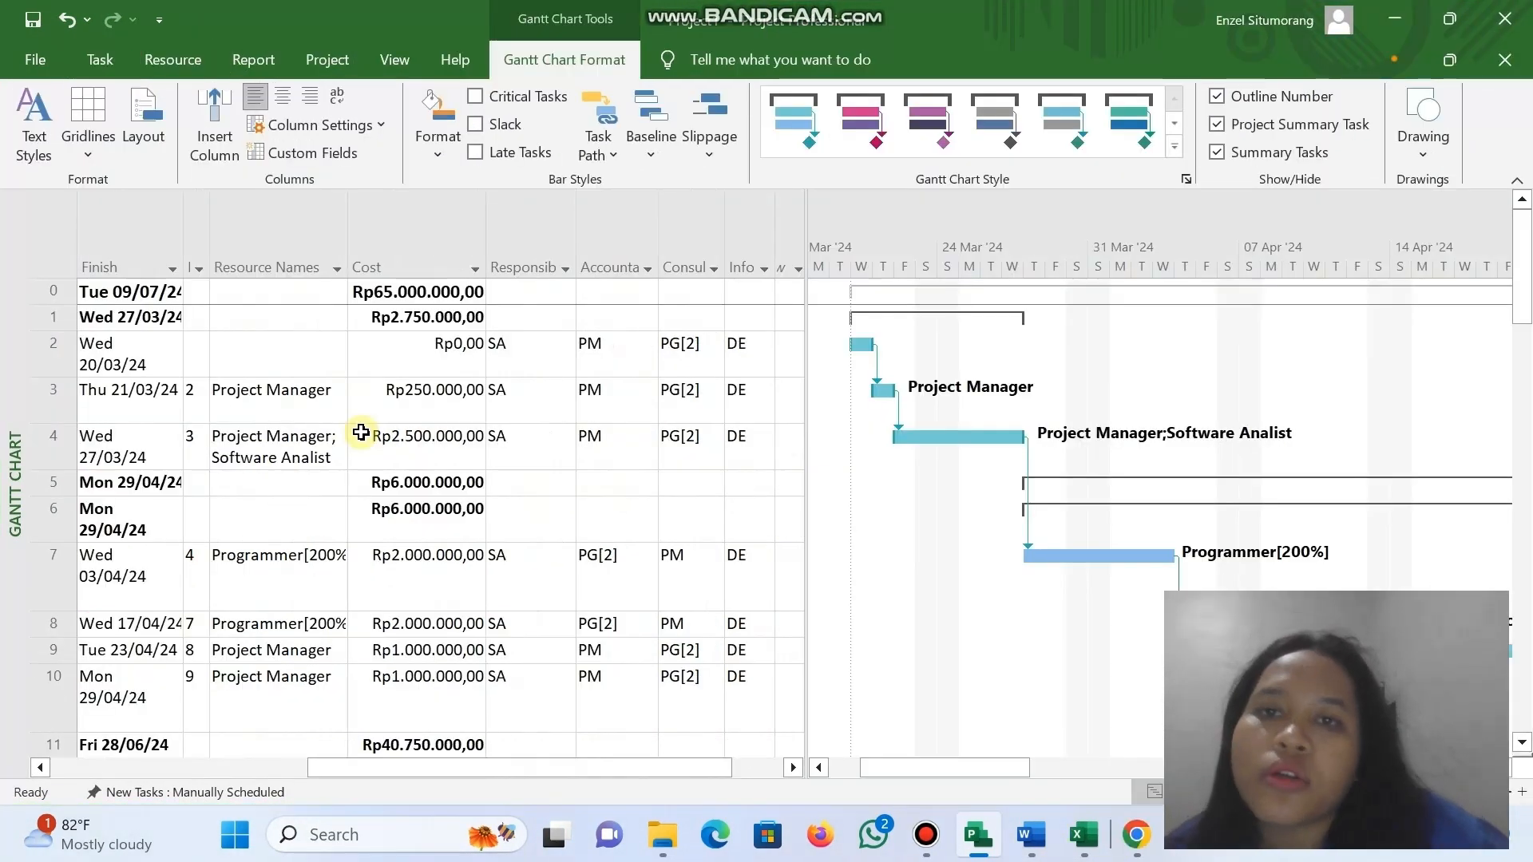
Review the schedule's Task Name, Duration, Start, Finish, predecessor and Resource Names columns one after another.
scroll(361, 432, "right", 3)
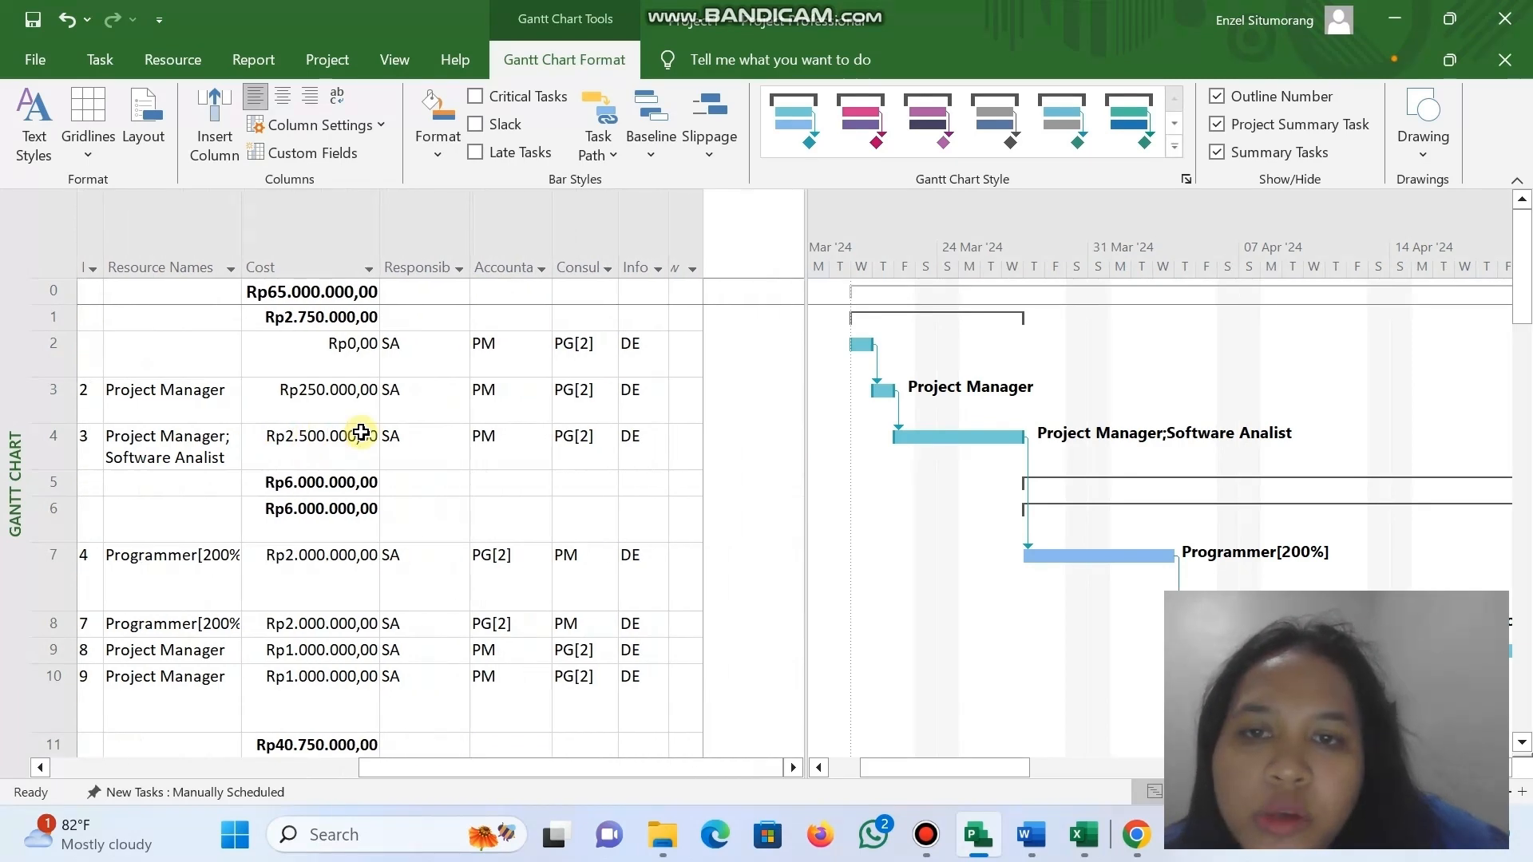
scroll(361, 432, "left", 3)
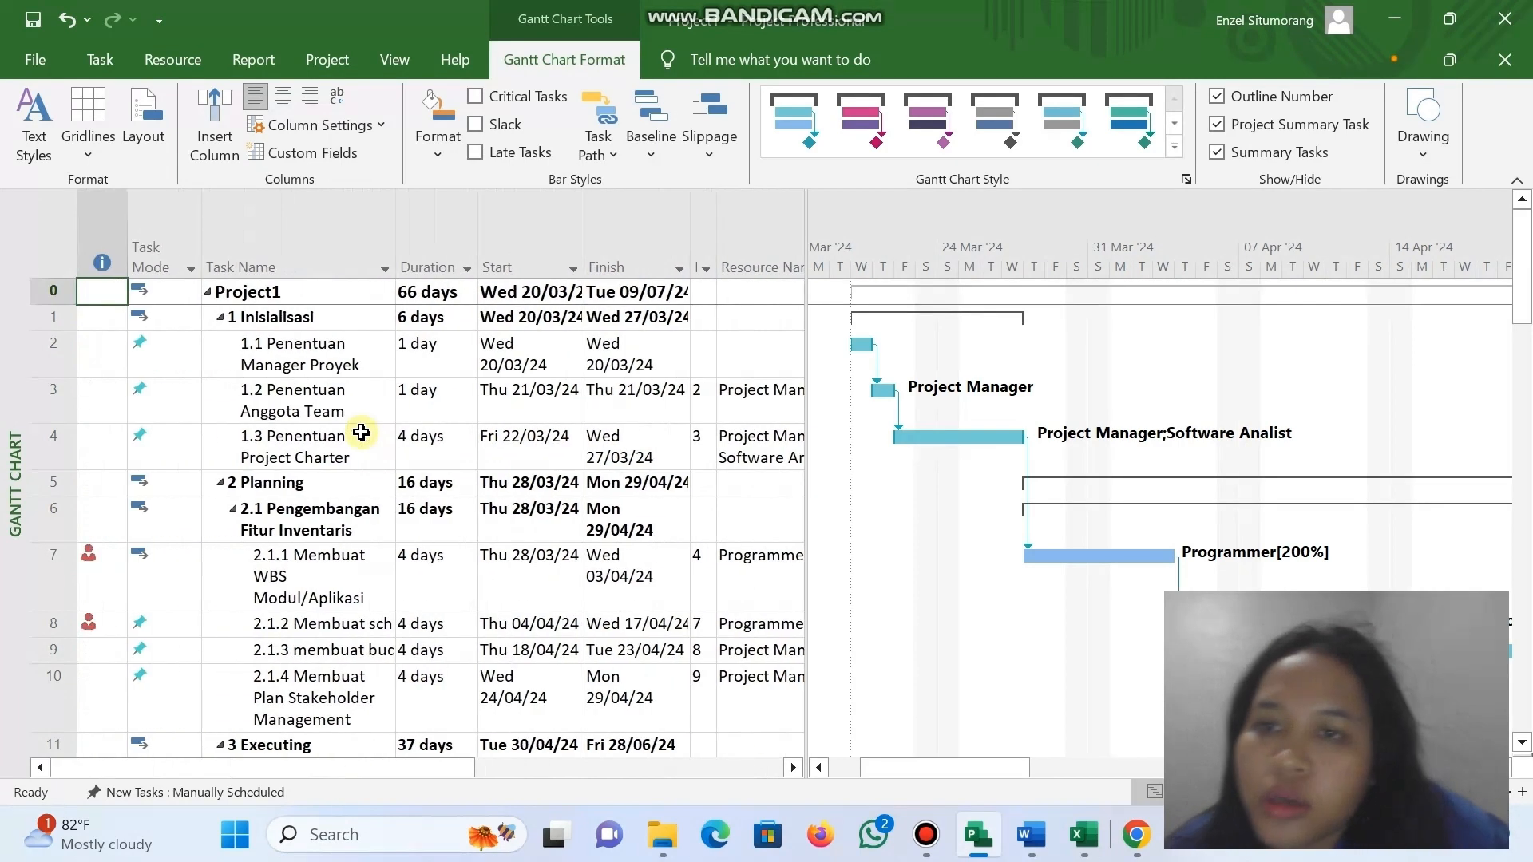
left_click(327, 237)
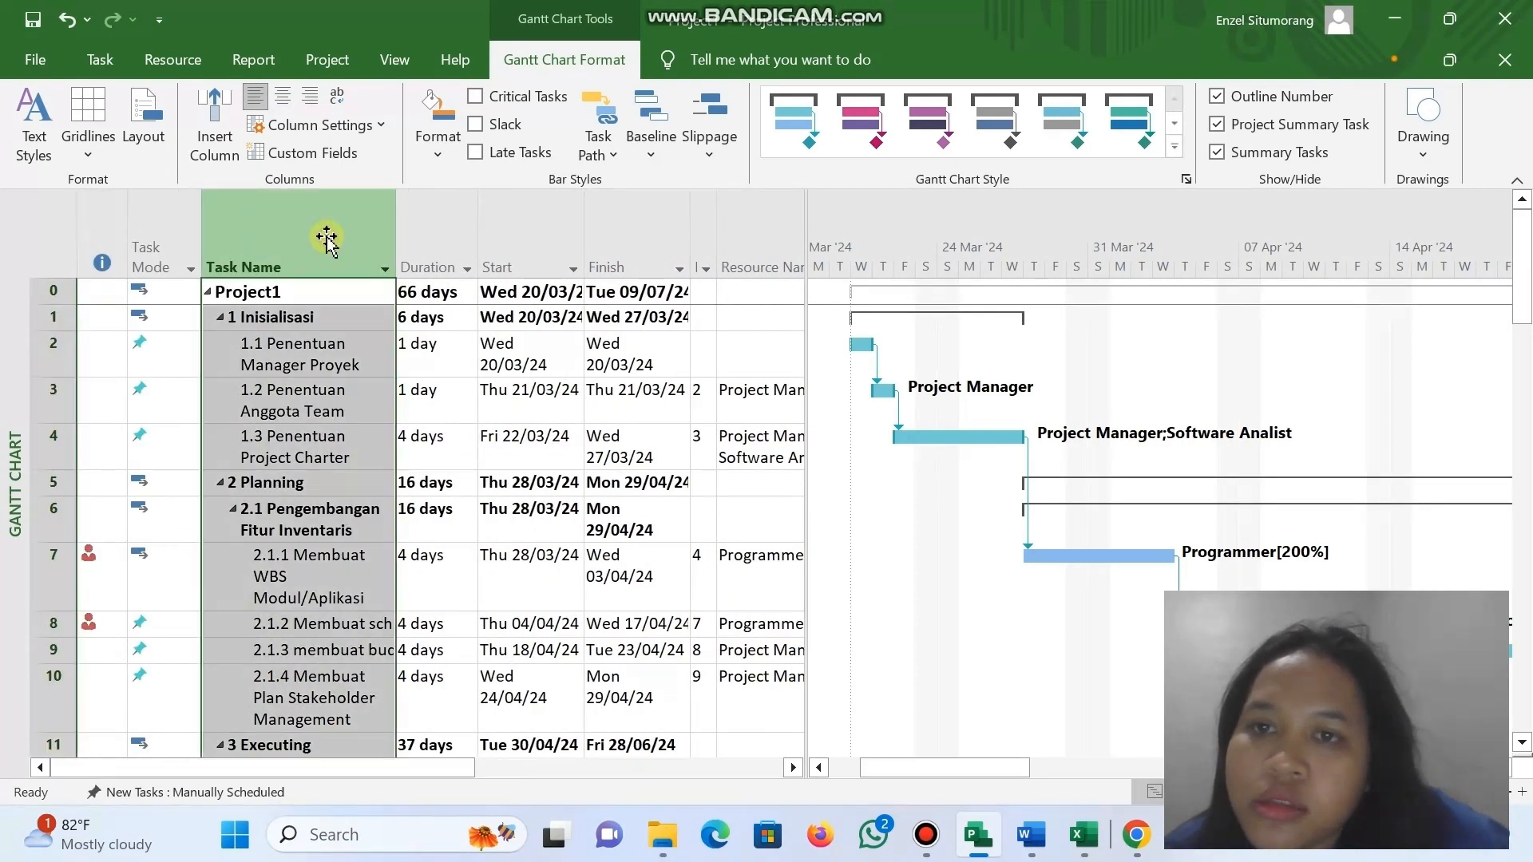
left_click(452, 233)
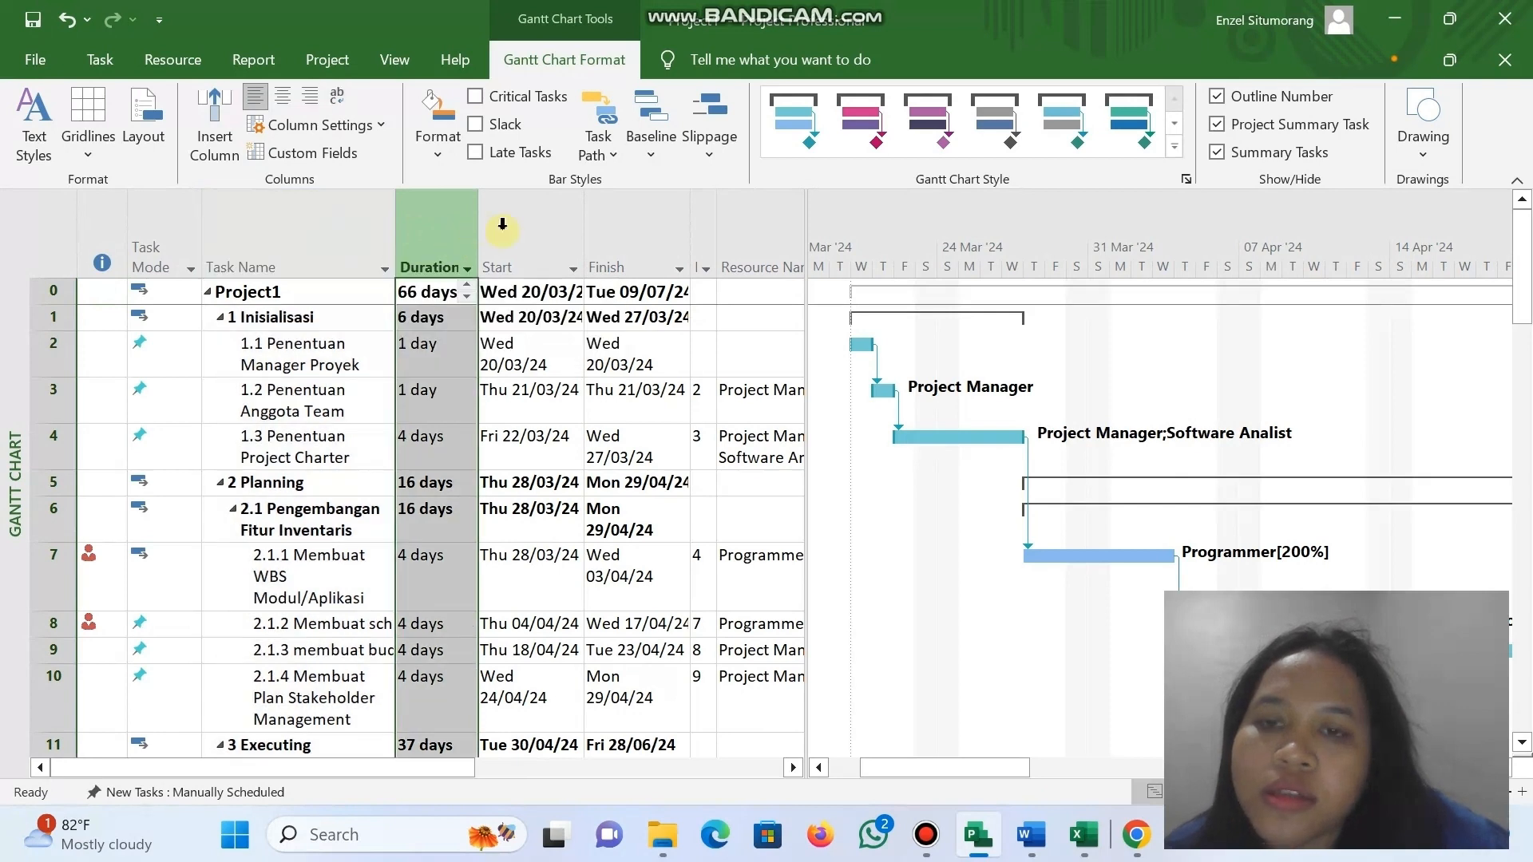
left_click(526, 228)
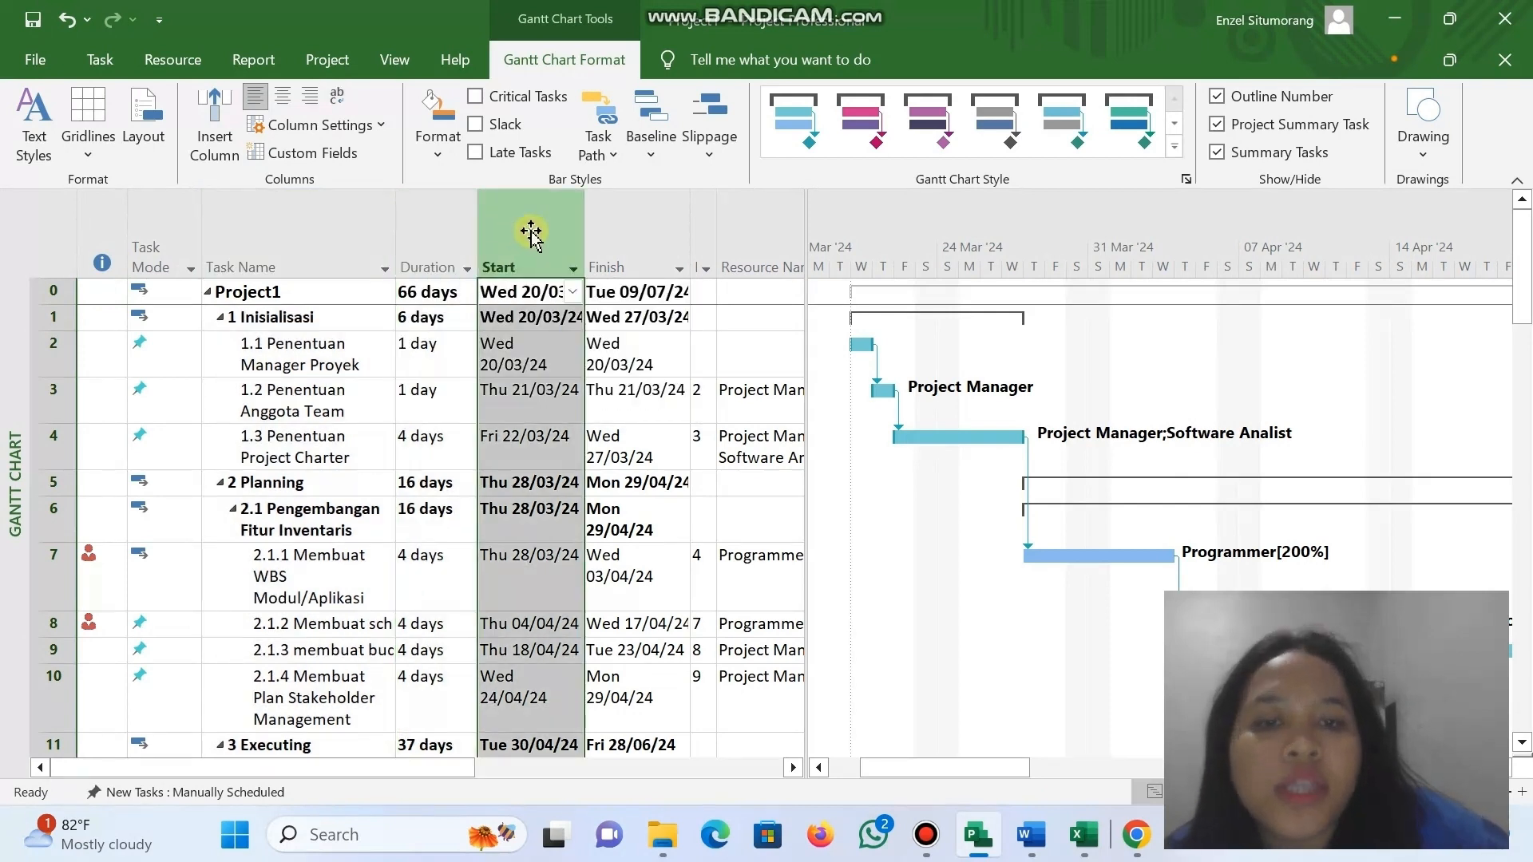
left_click(625, 229)
scroll(625, 231, "right", 2)
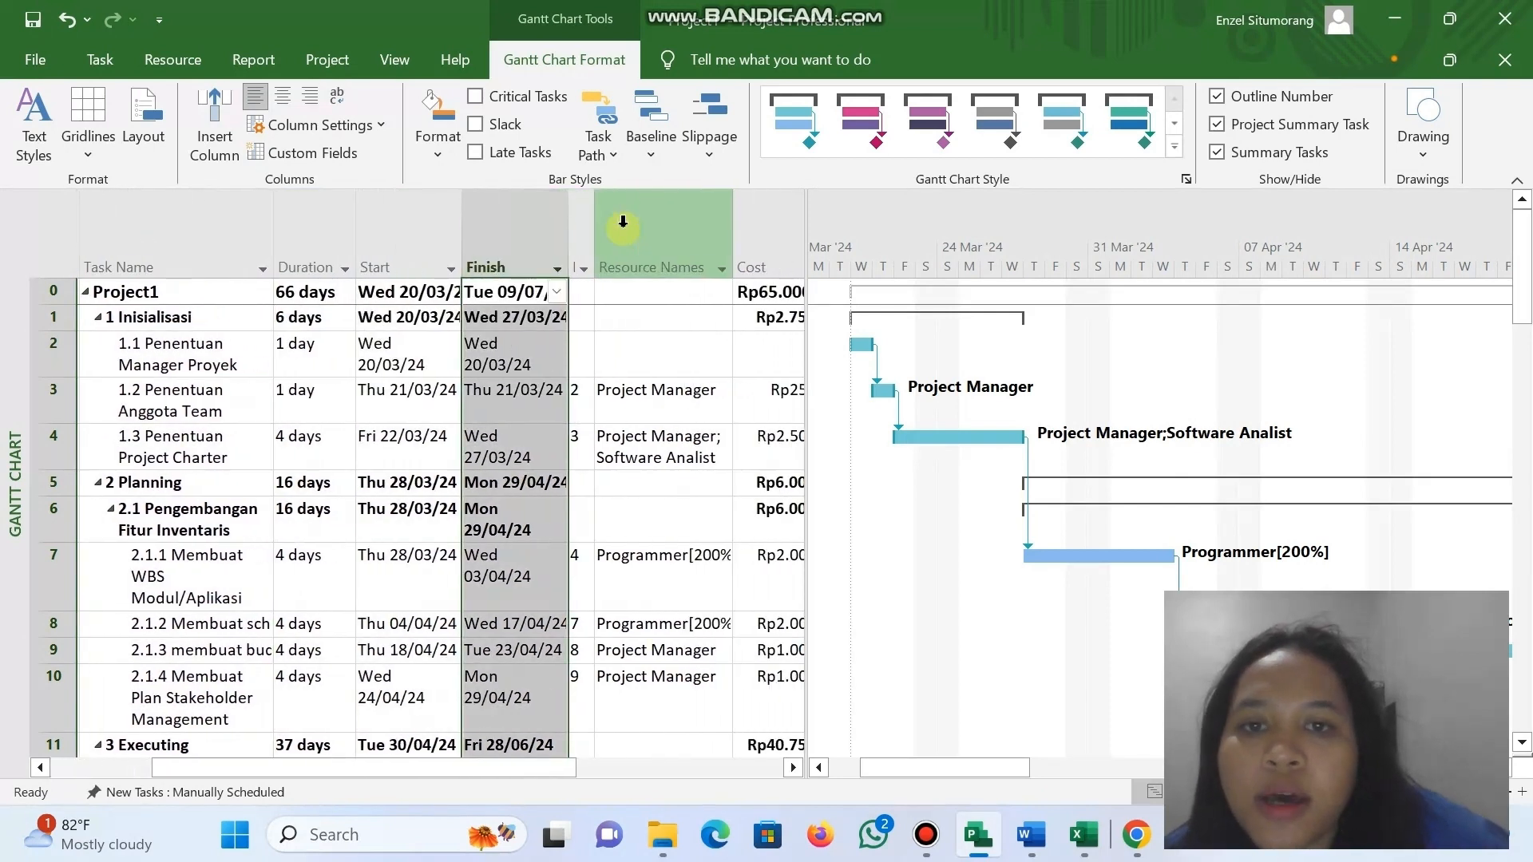
left_click(578, 232)
left_click(632, 230)
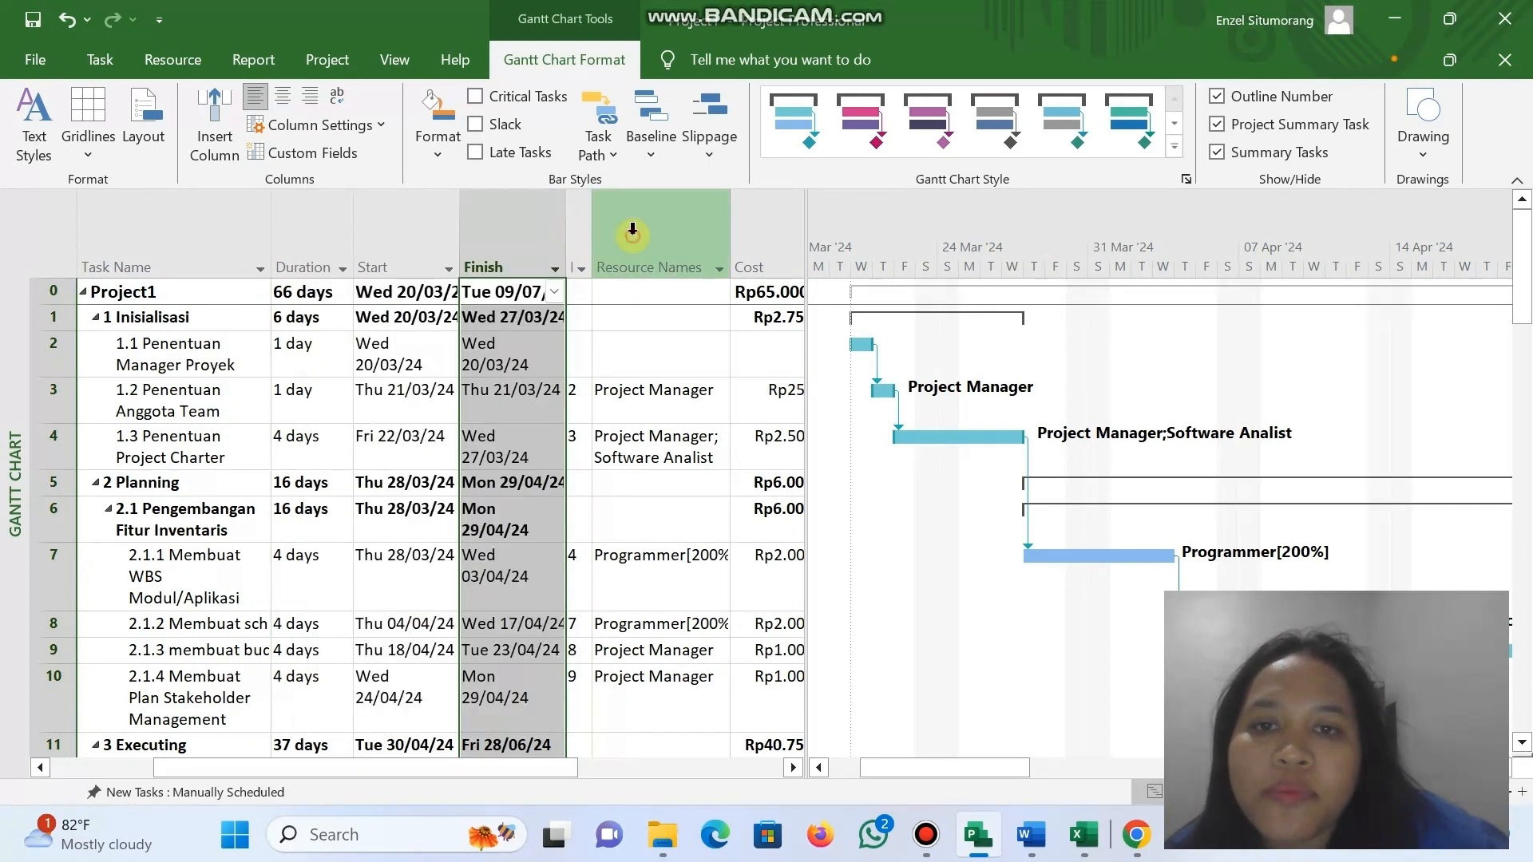
left_click(632, 230)
scroll(641, 406, "right", 2)
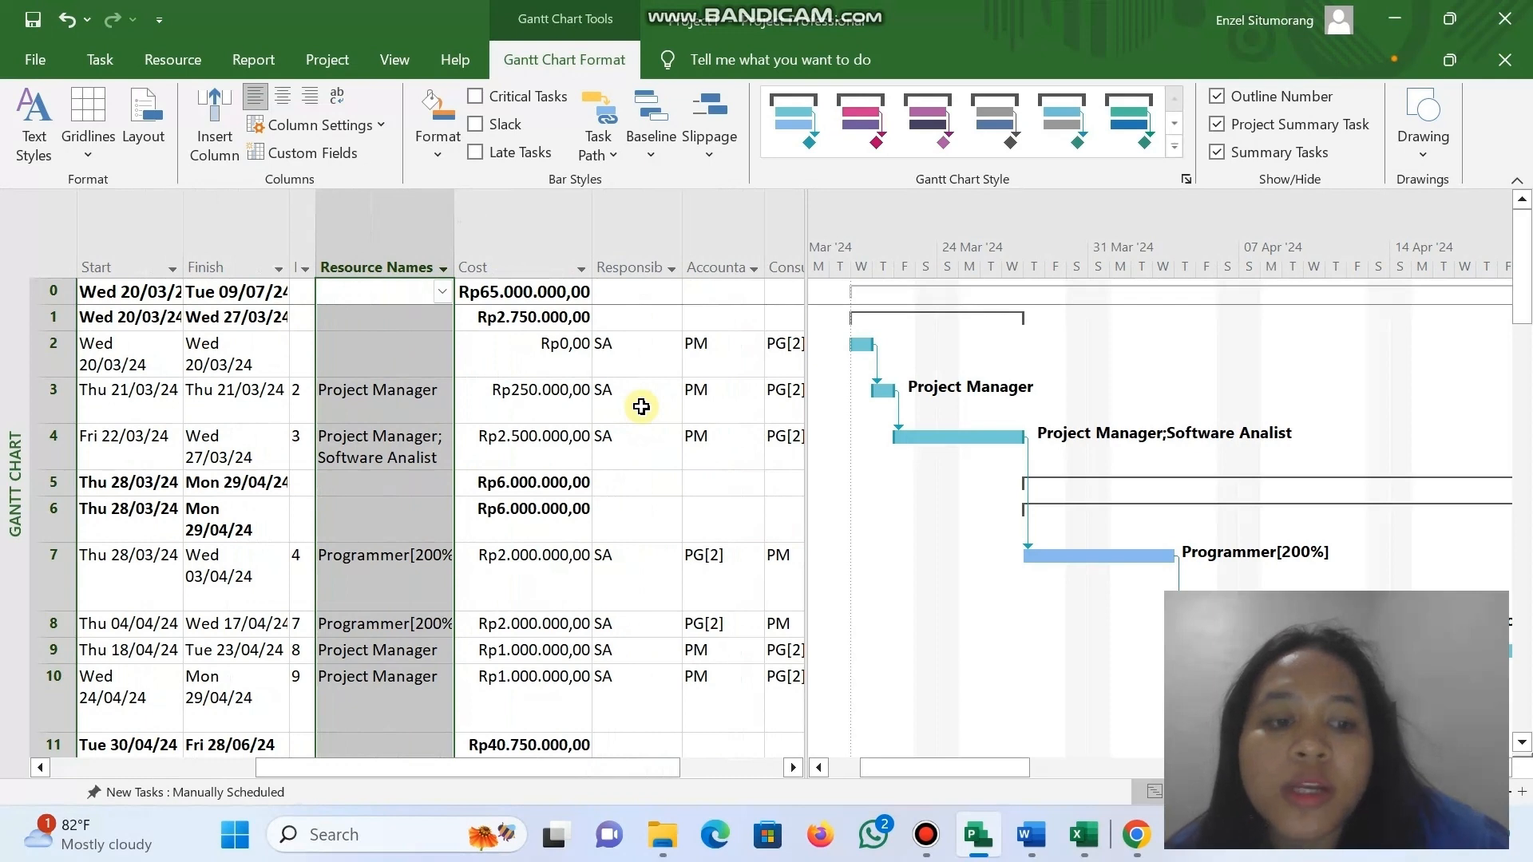
Review the Cost column down the task list, followed by the Responsible, Accountable, Consult and Inform columns.
left_click(560, 232)
scroll(572, 482, "down", 3)
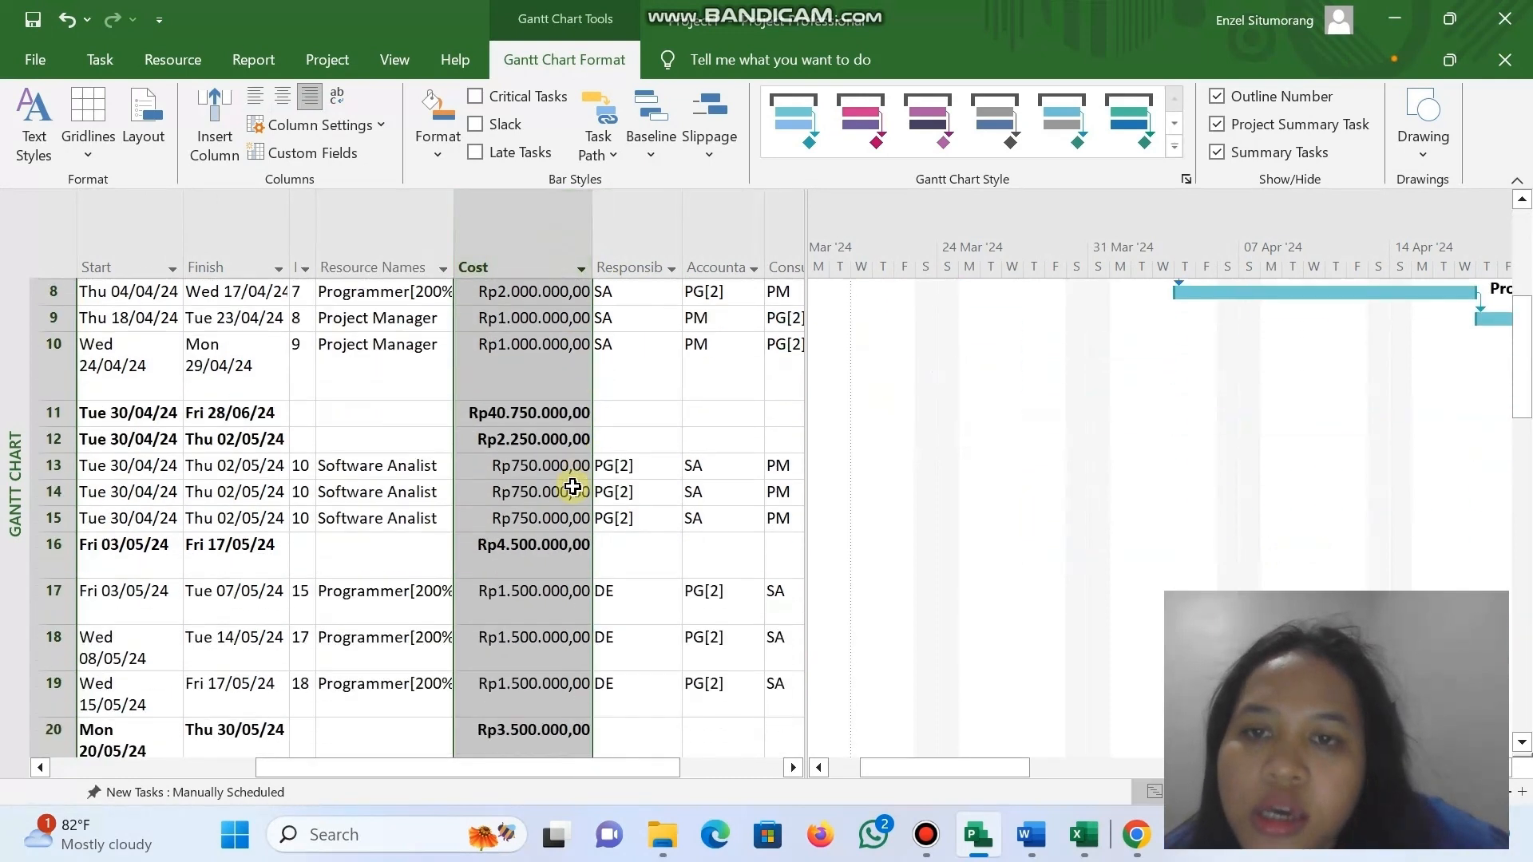
scroll(571, 487, "up", 3)
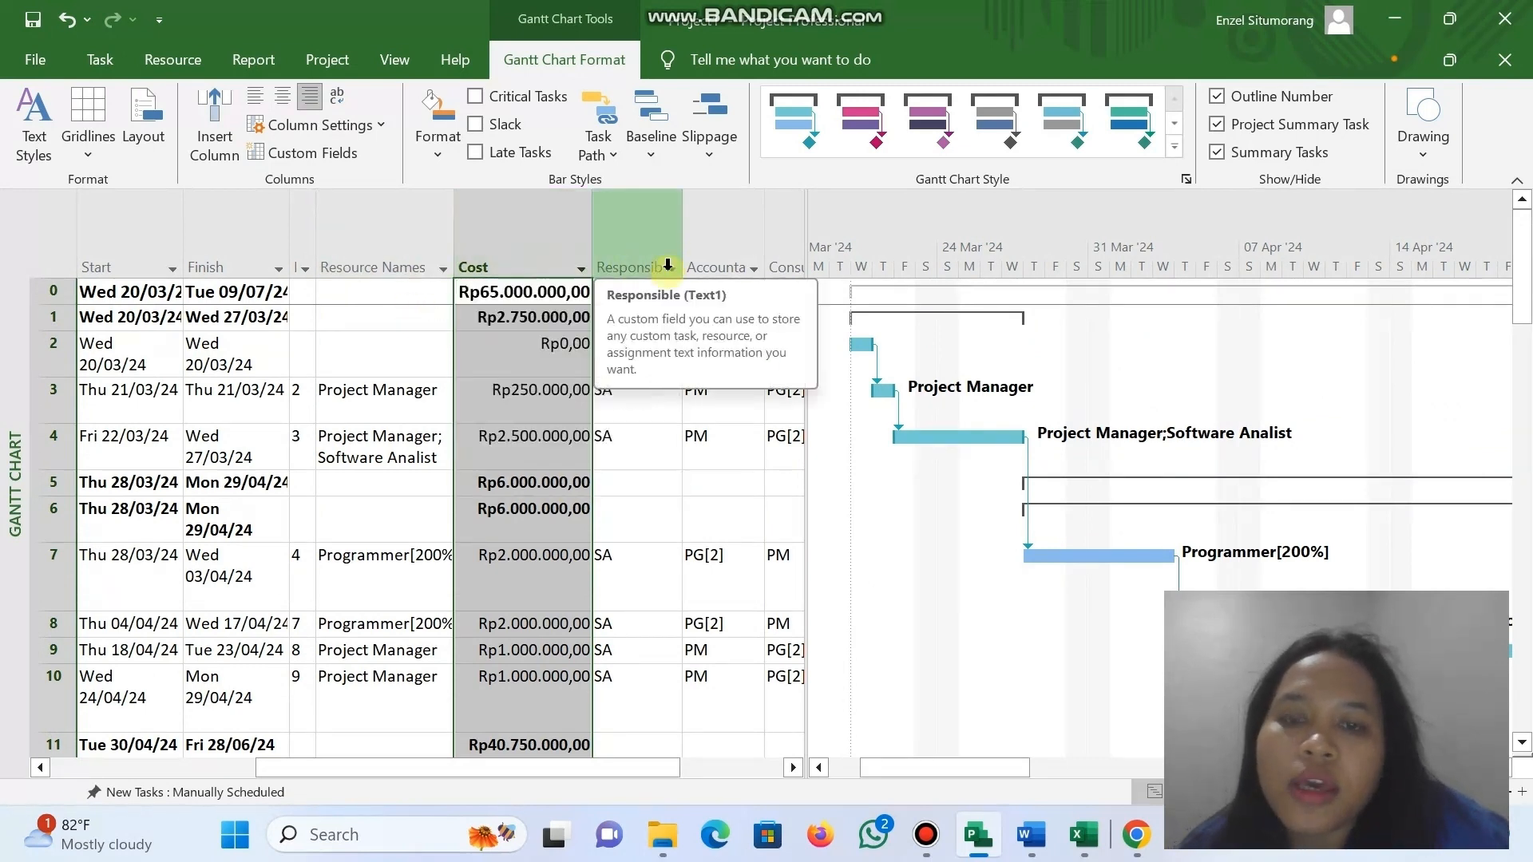
scroll(624, 488, "right", 3)
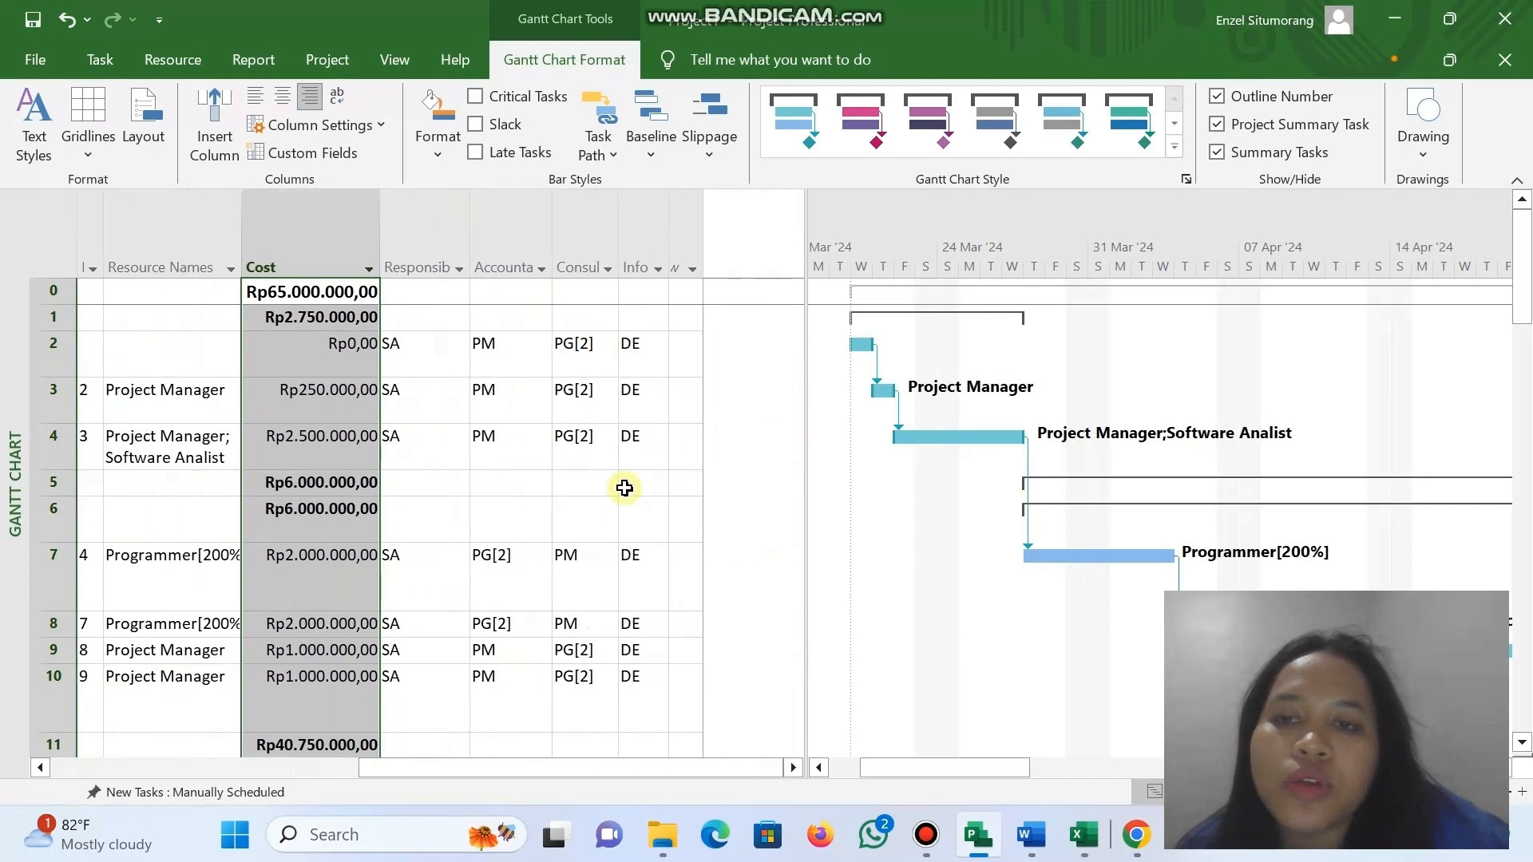
left_click(425, 240)
left_click(508, 242)
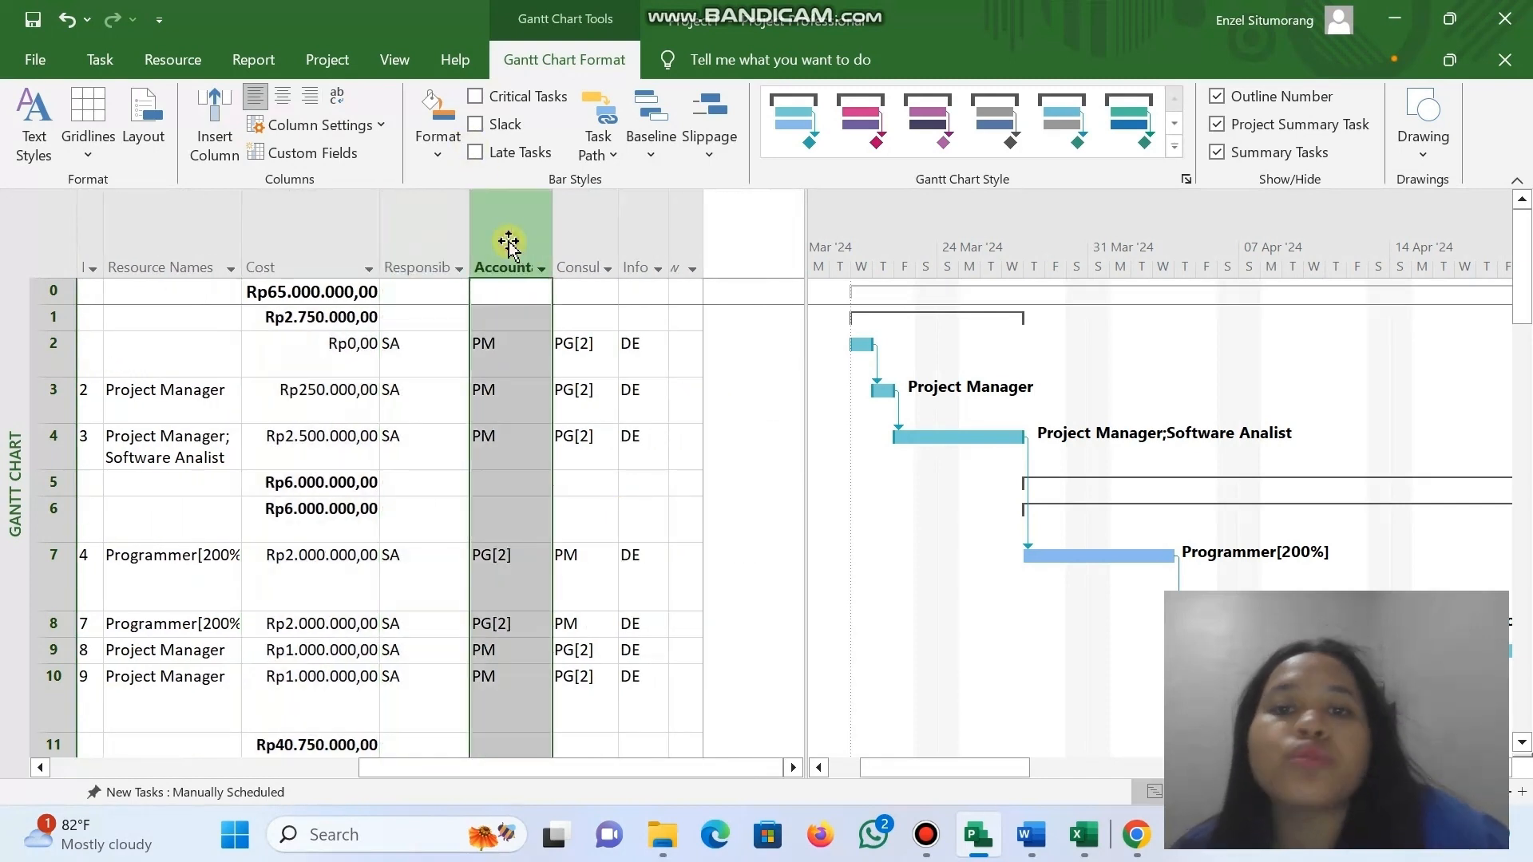
left_click(585, 240)
left_click(635, 237)
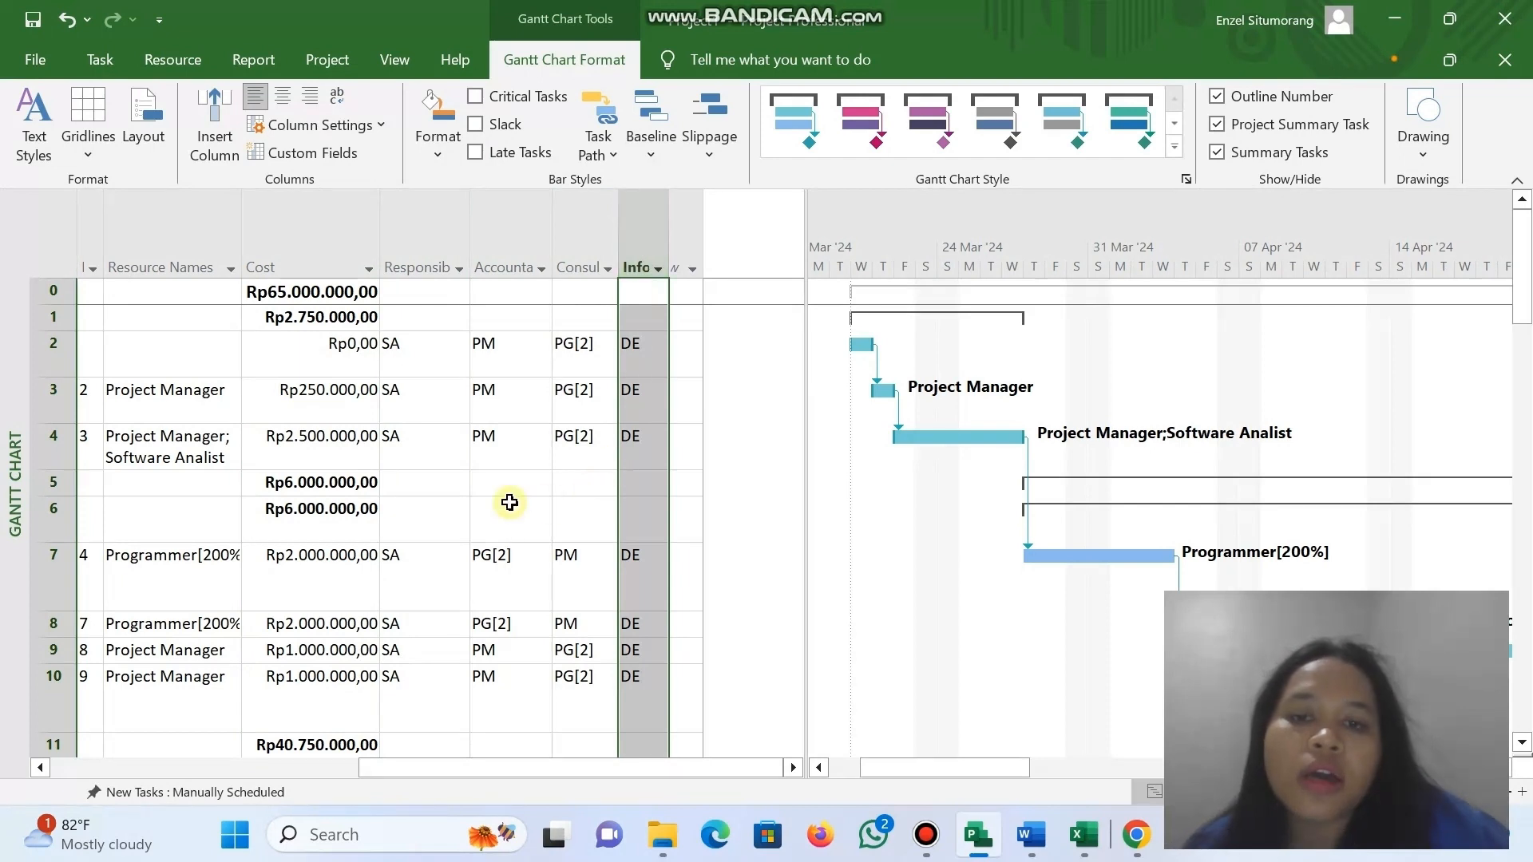
Widen the Gantt chart area by narrowing the task table so it ends at the Accountable column.
mouse_move(1086, 844)
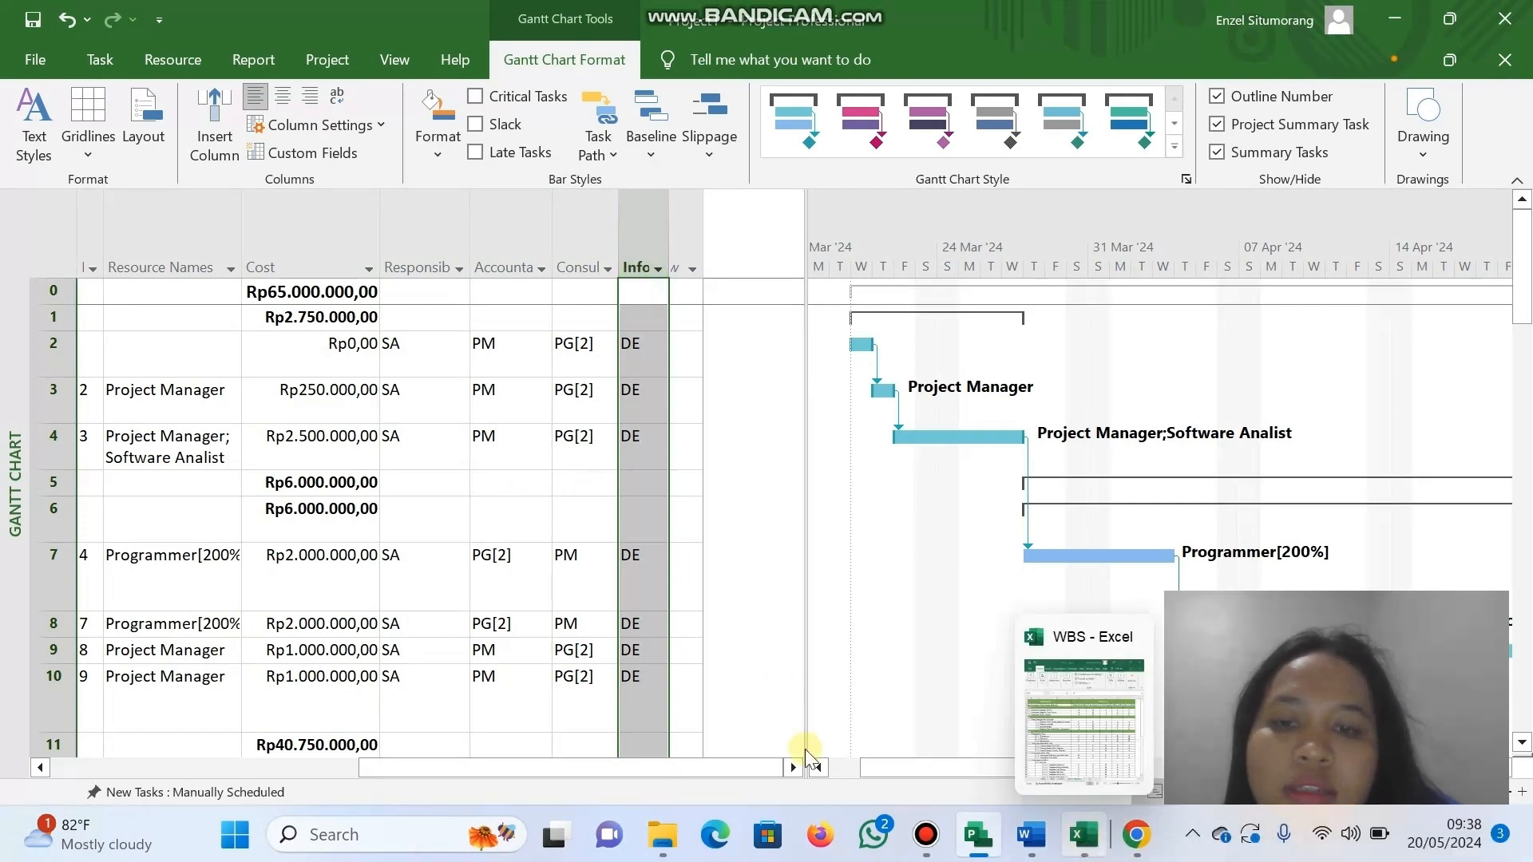
scroll(389, 555, "left", 6)
scroll(389, 555, "right", 6)
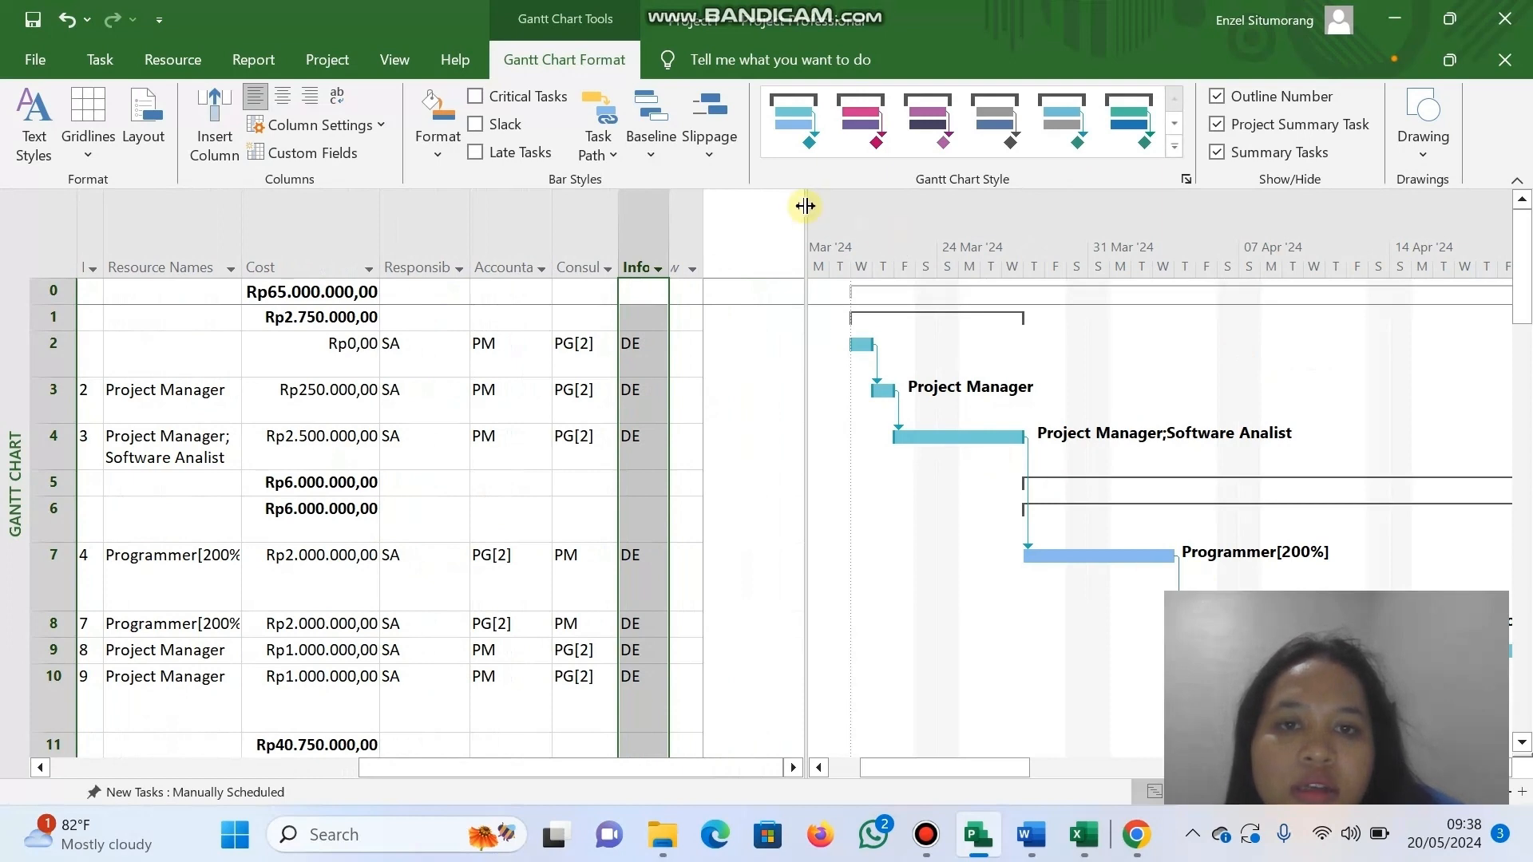
left_click_drag(804, 206, 541, 233)
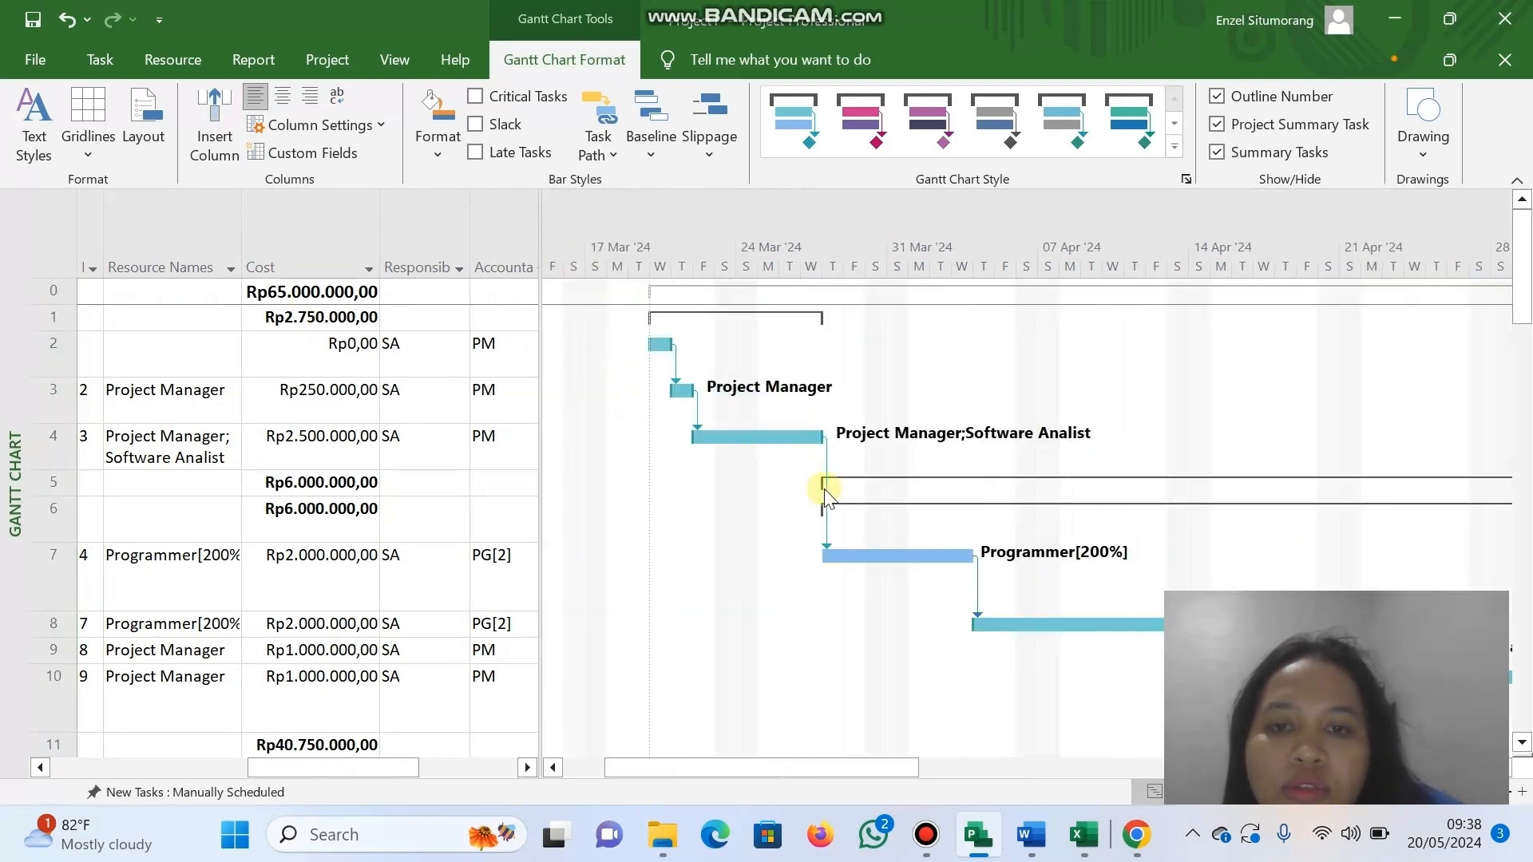
Examine the Gantt bars, their dependency links and resource labels across the Inisialisasi, Planning and Executing phases.
scroll(825, 495, "down", 1)
scroll(824, 495, "right", 2)
scroll(825, 495, "down", 3)
scroll(825, 496, "up", 4)
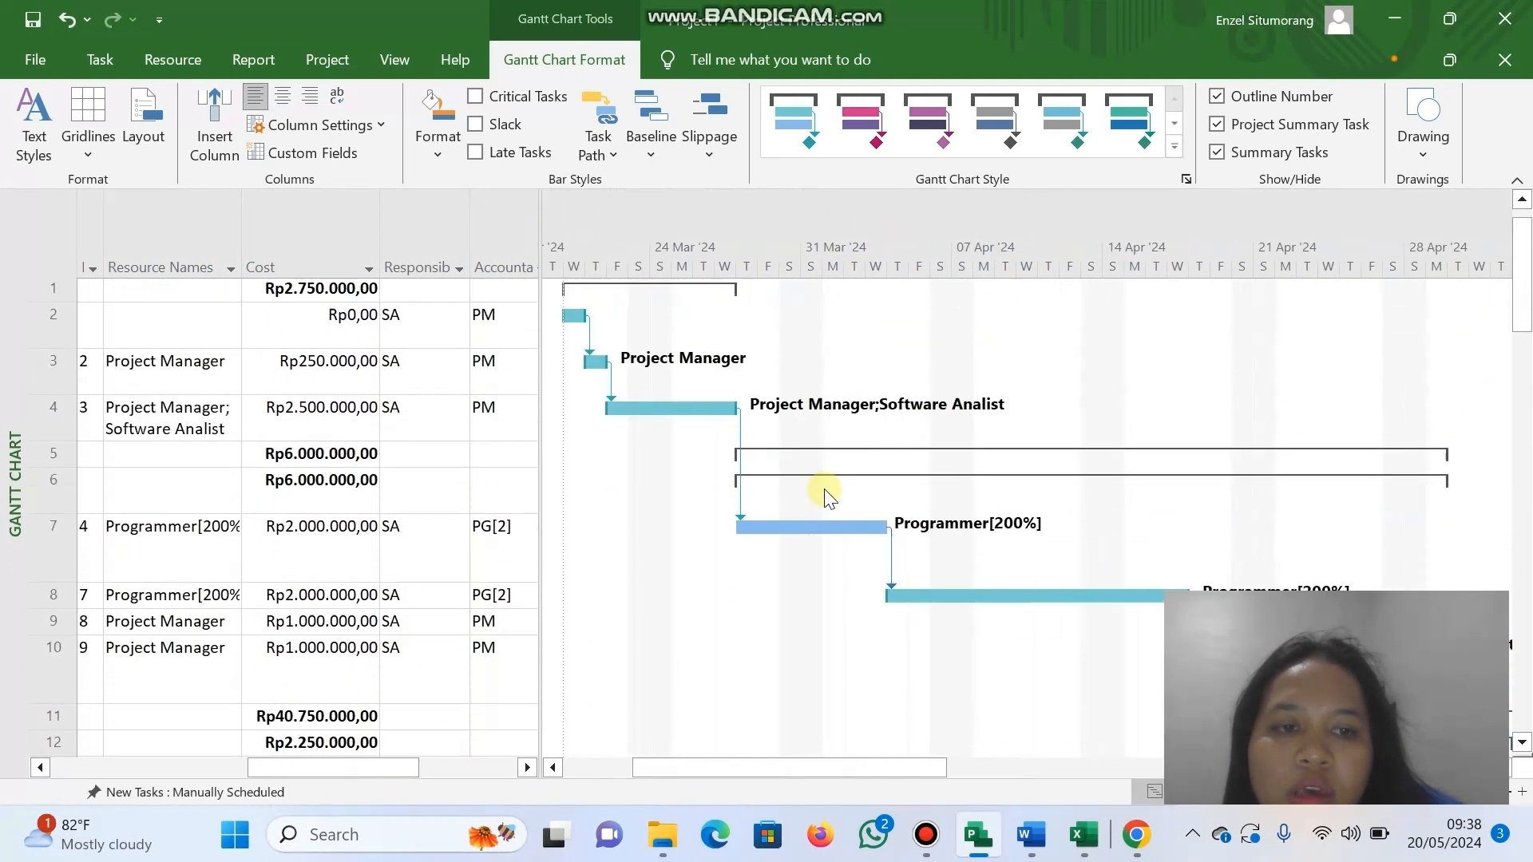
scroll(825, 495, "up", 1)
scroll(825, 496, "right", 4)
scroll(825, 495, "down", 4)
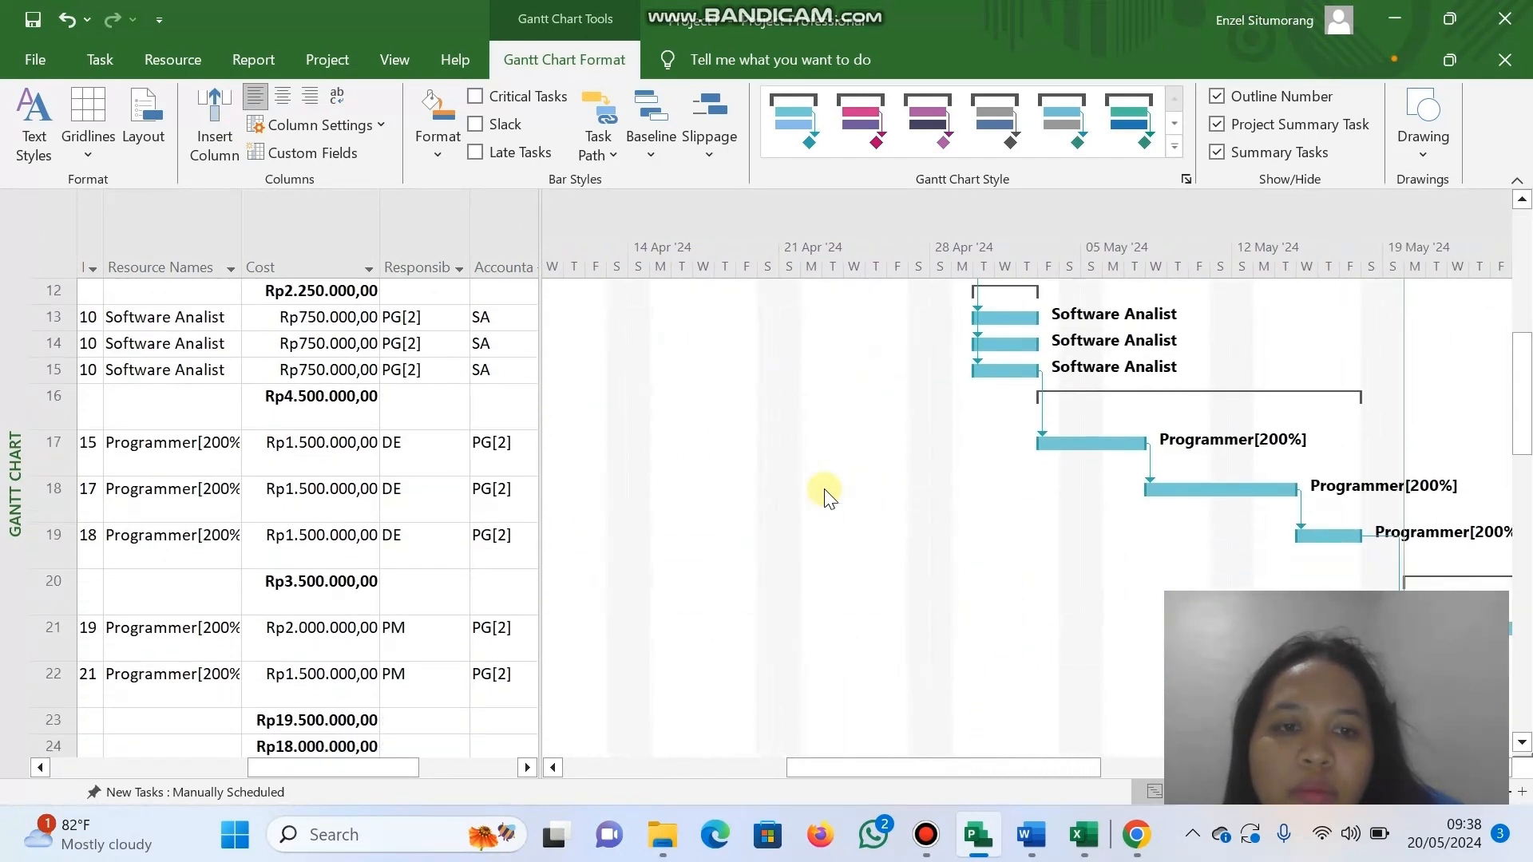
scroll(825, 495, "up", 4)
scroll(824, 495, "left", 4)
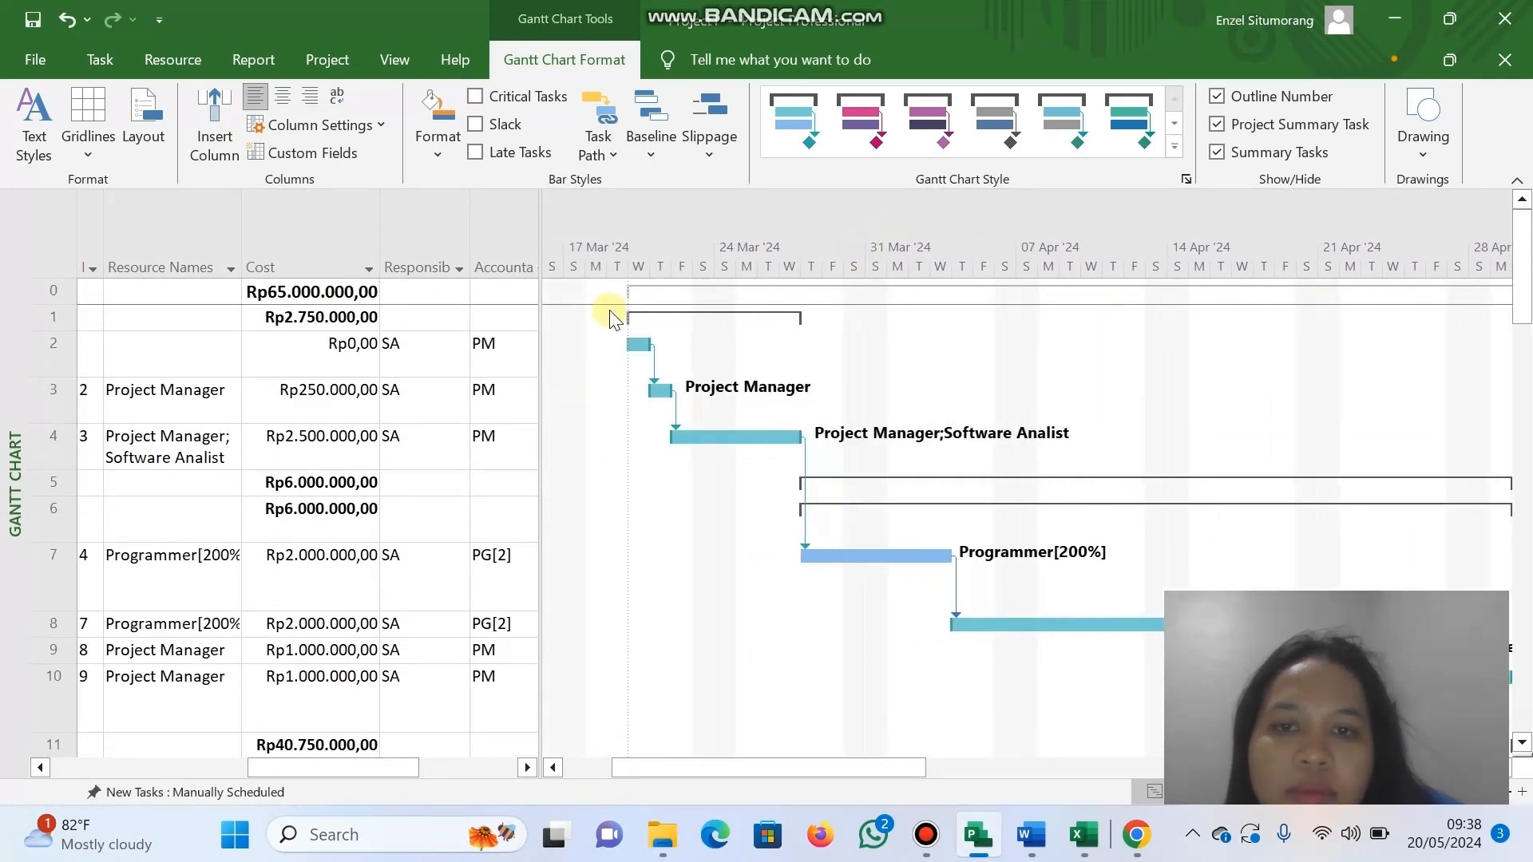
Check the Gantt bars of tasks 1.1 and 1.2 against their durations and dates in the table.
left_click(647, 345)
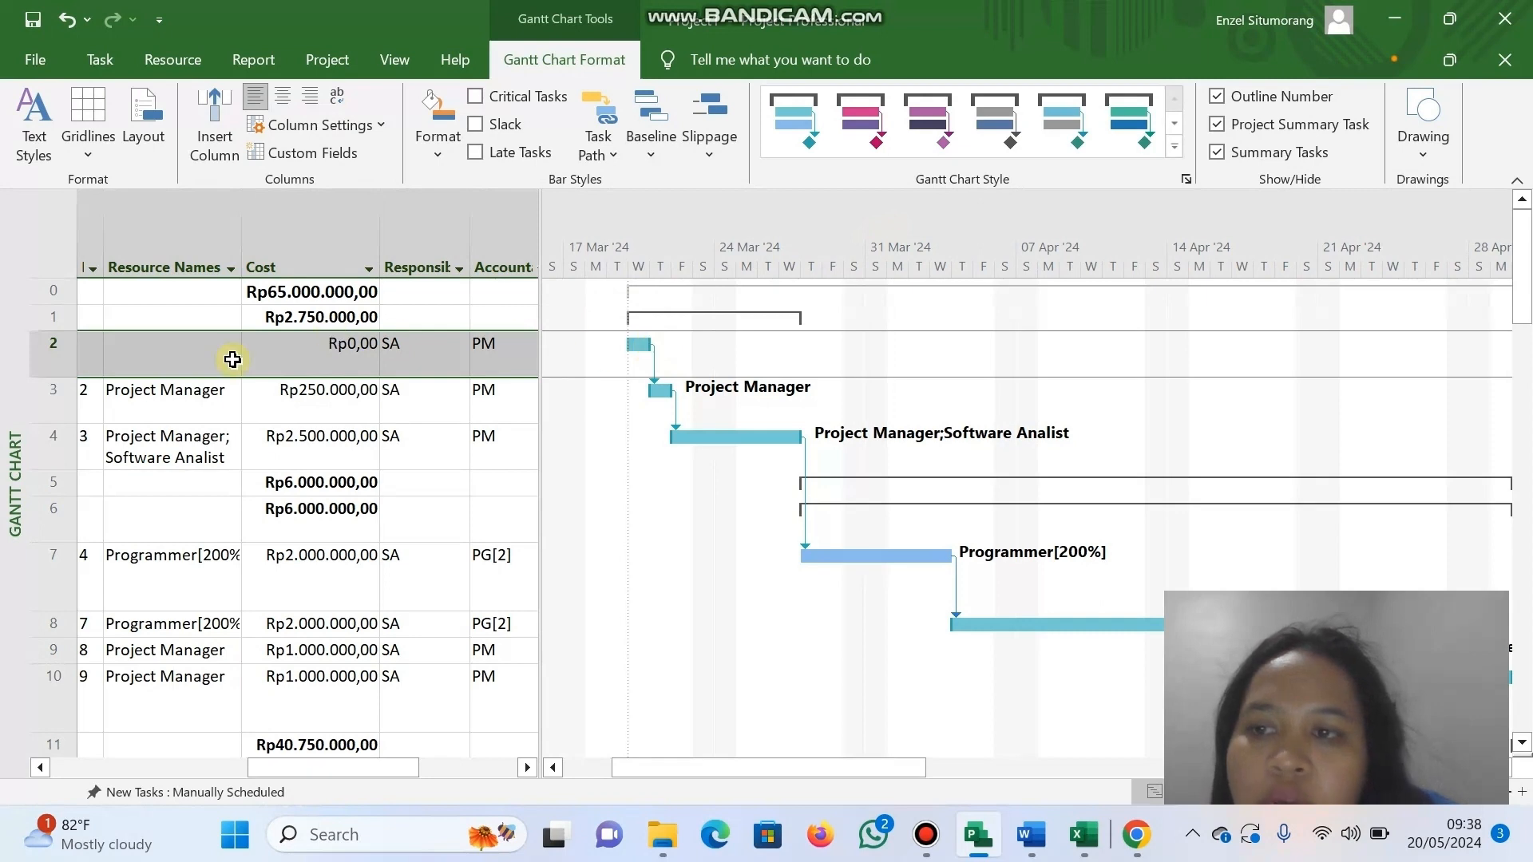
scroll(232, 359, "left", 4)
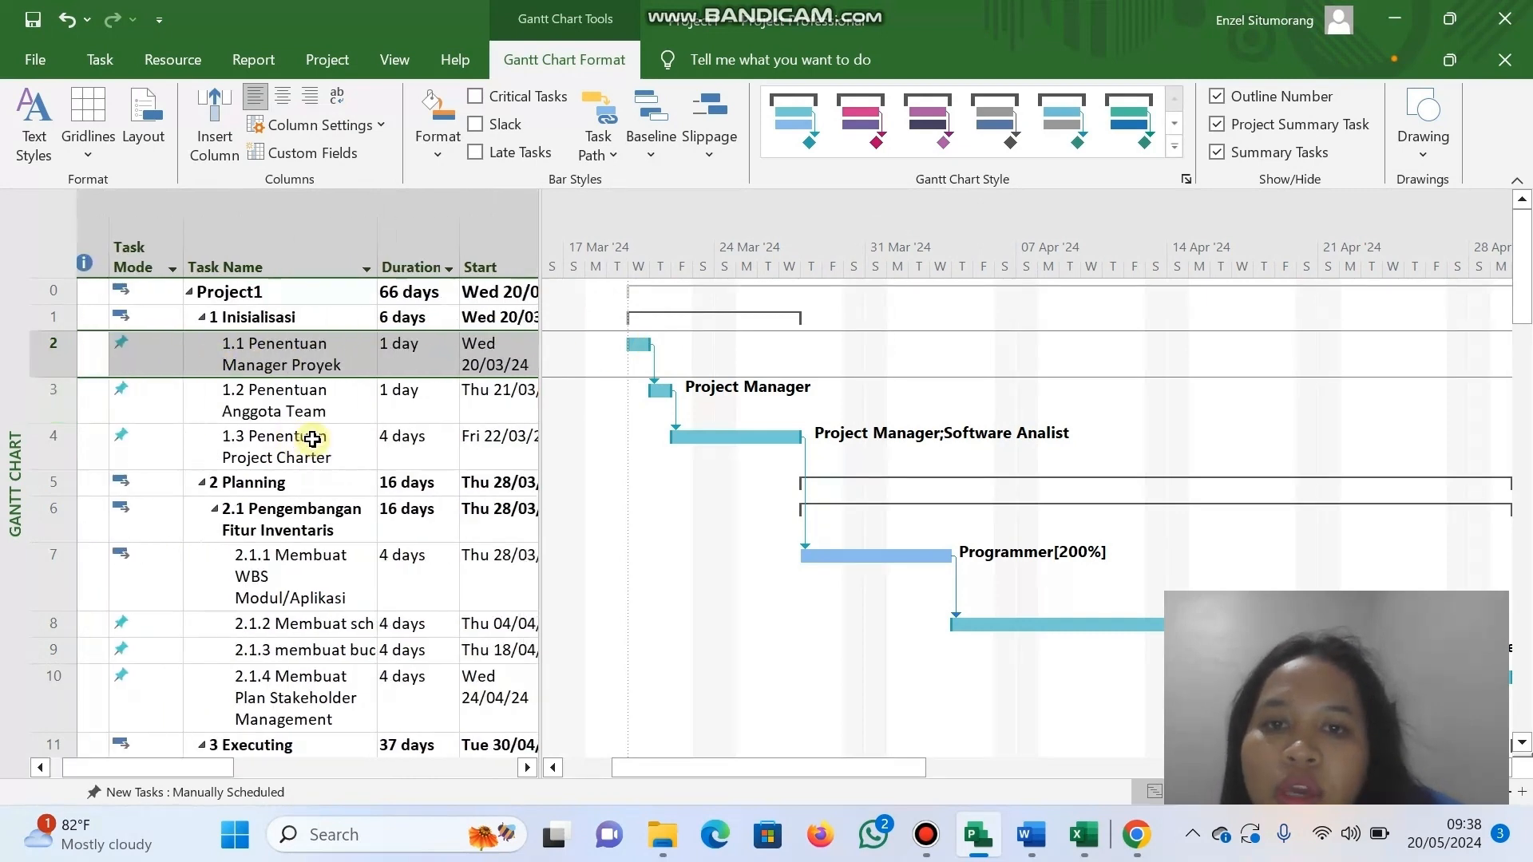
scroll(312, 438, "right", 2)
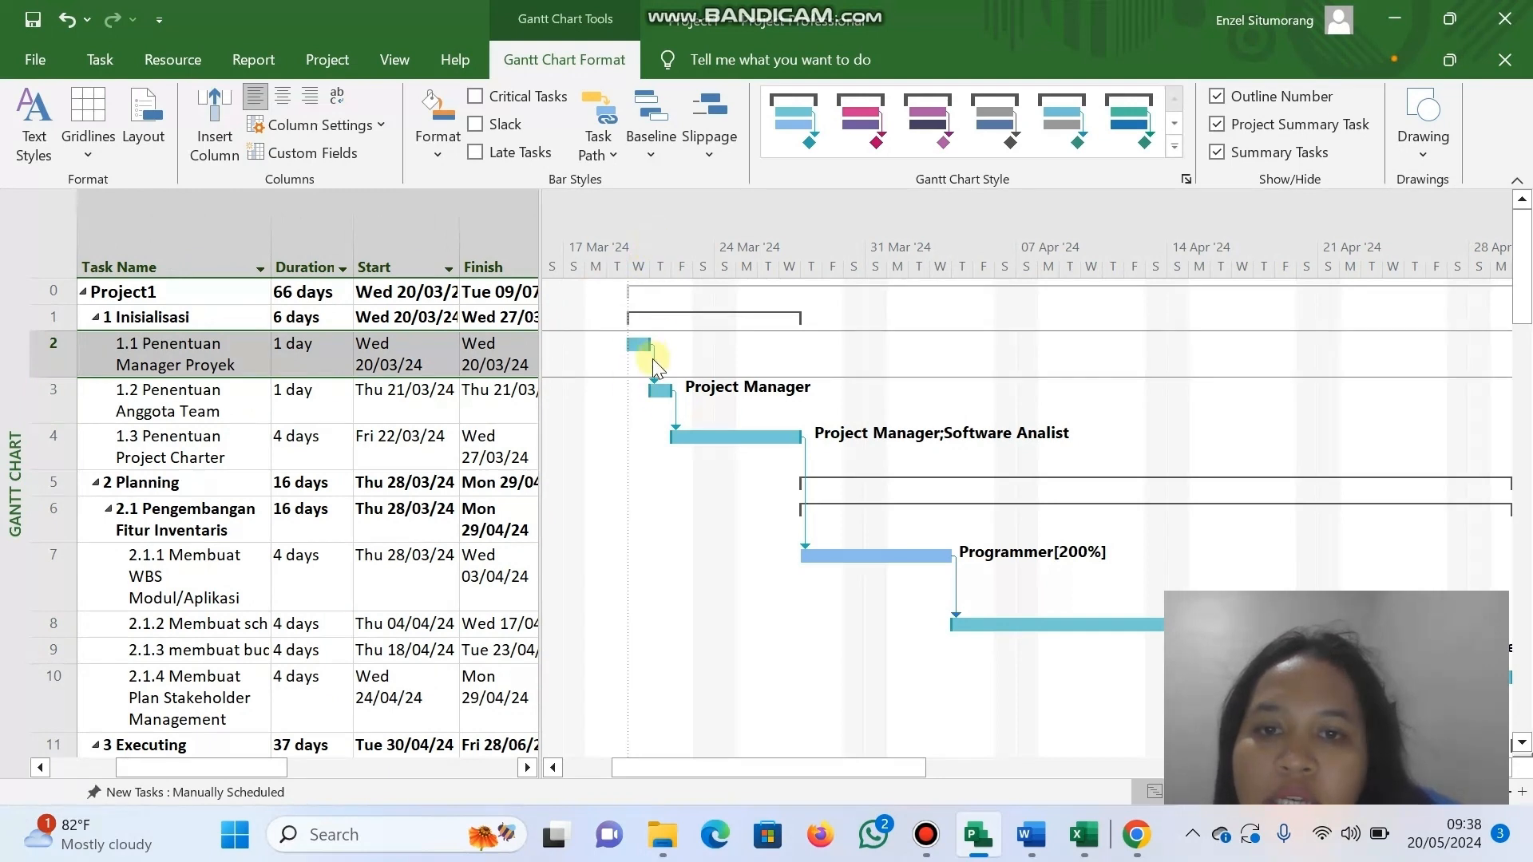
mouse_move(653, 357)
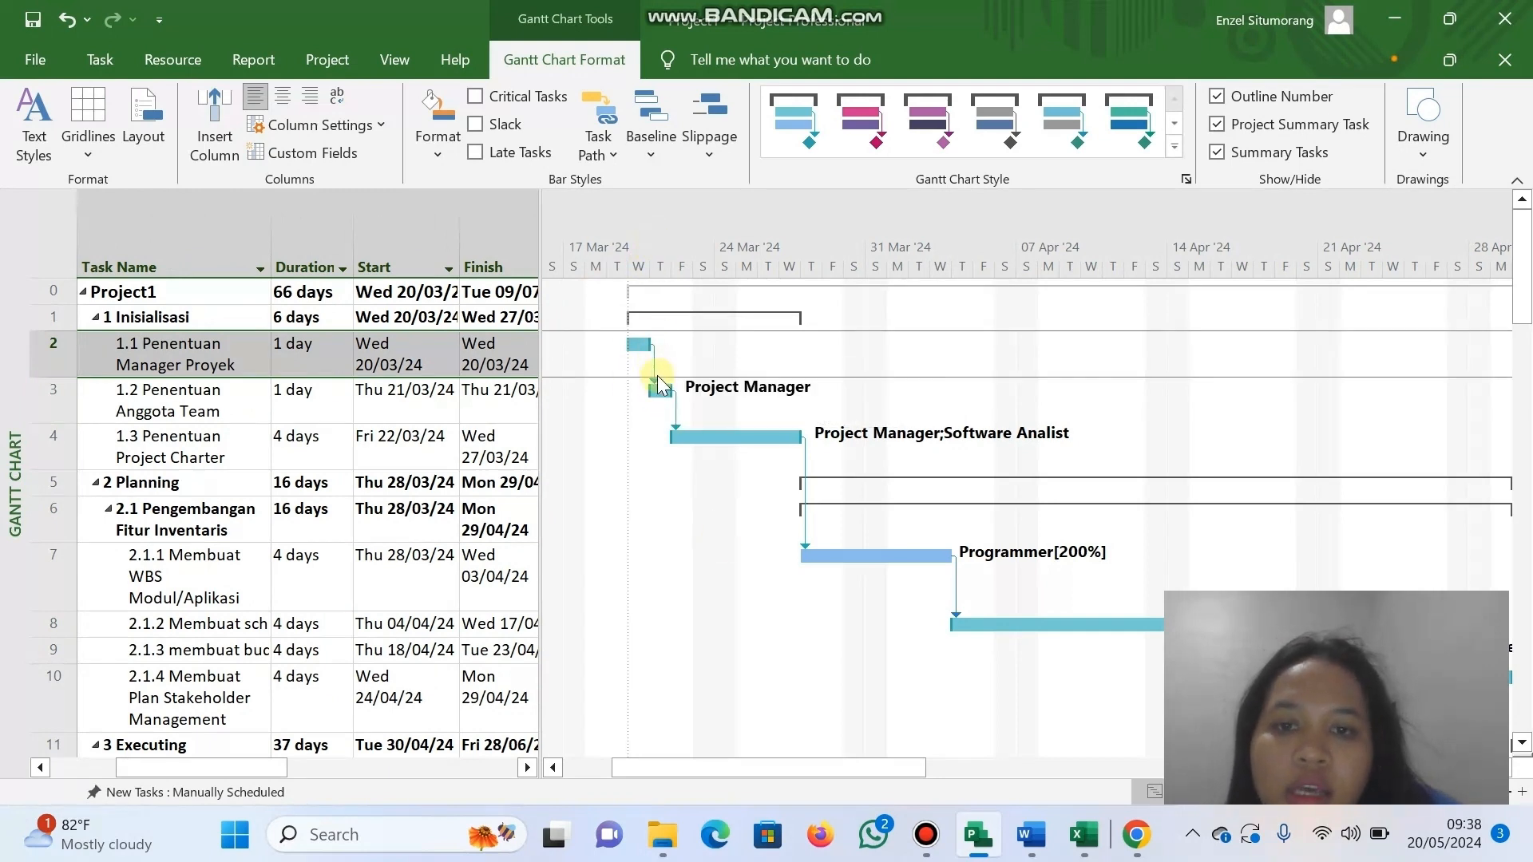
left_click(659, 393)
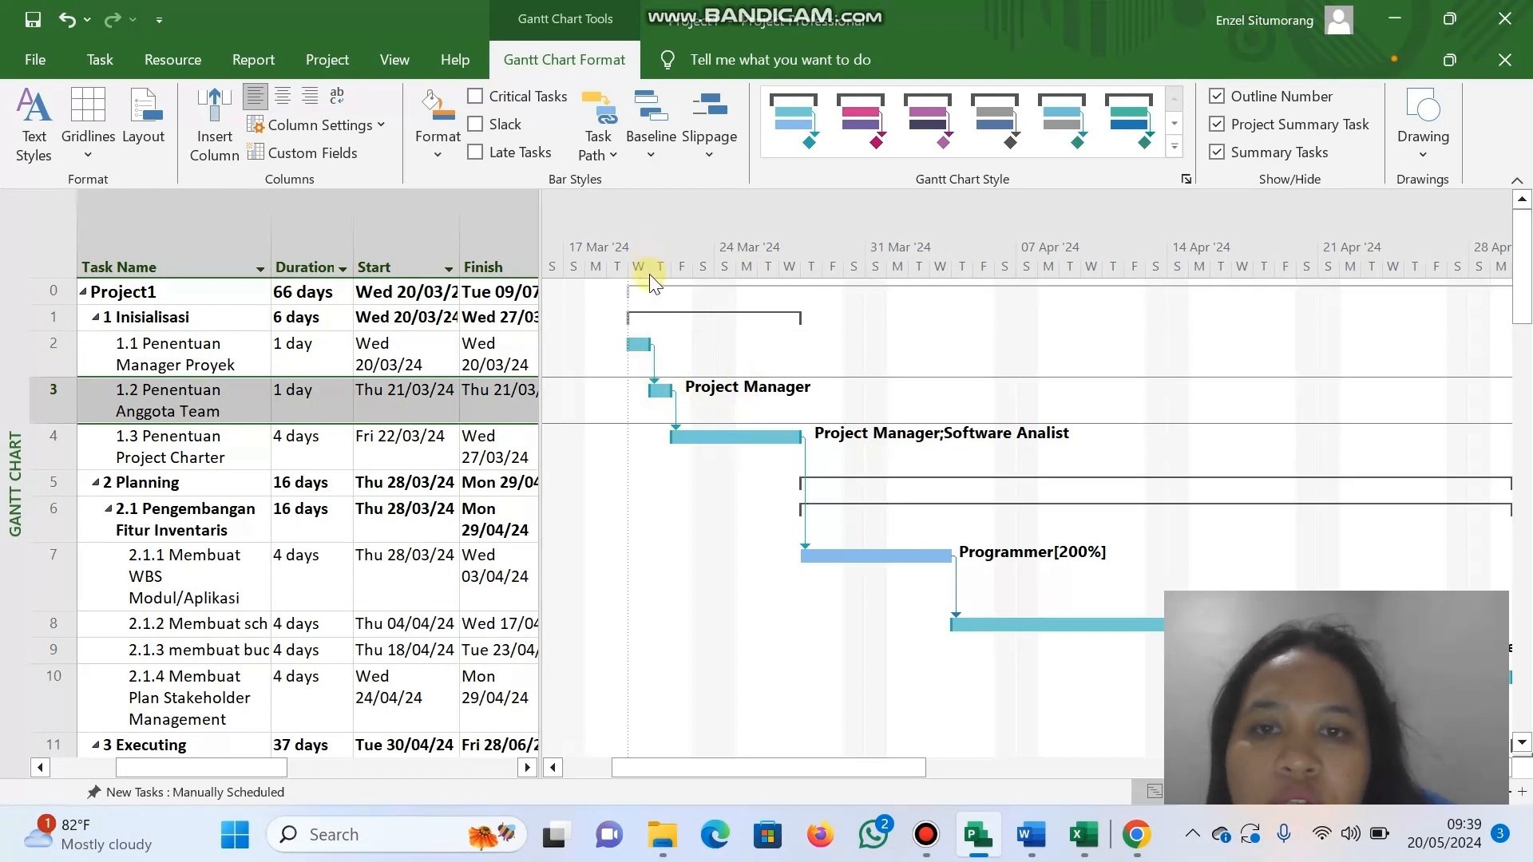
Examine the Inisialisasi task bars and their links in the Gantt chart at a daily timescale.
scroll(655, 391, "up", 5)
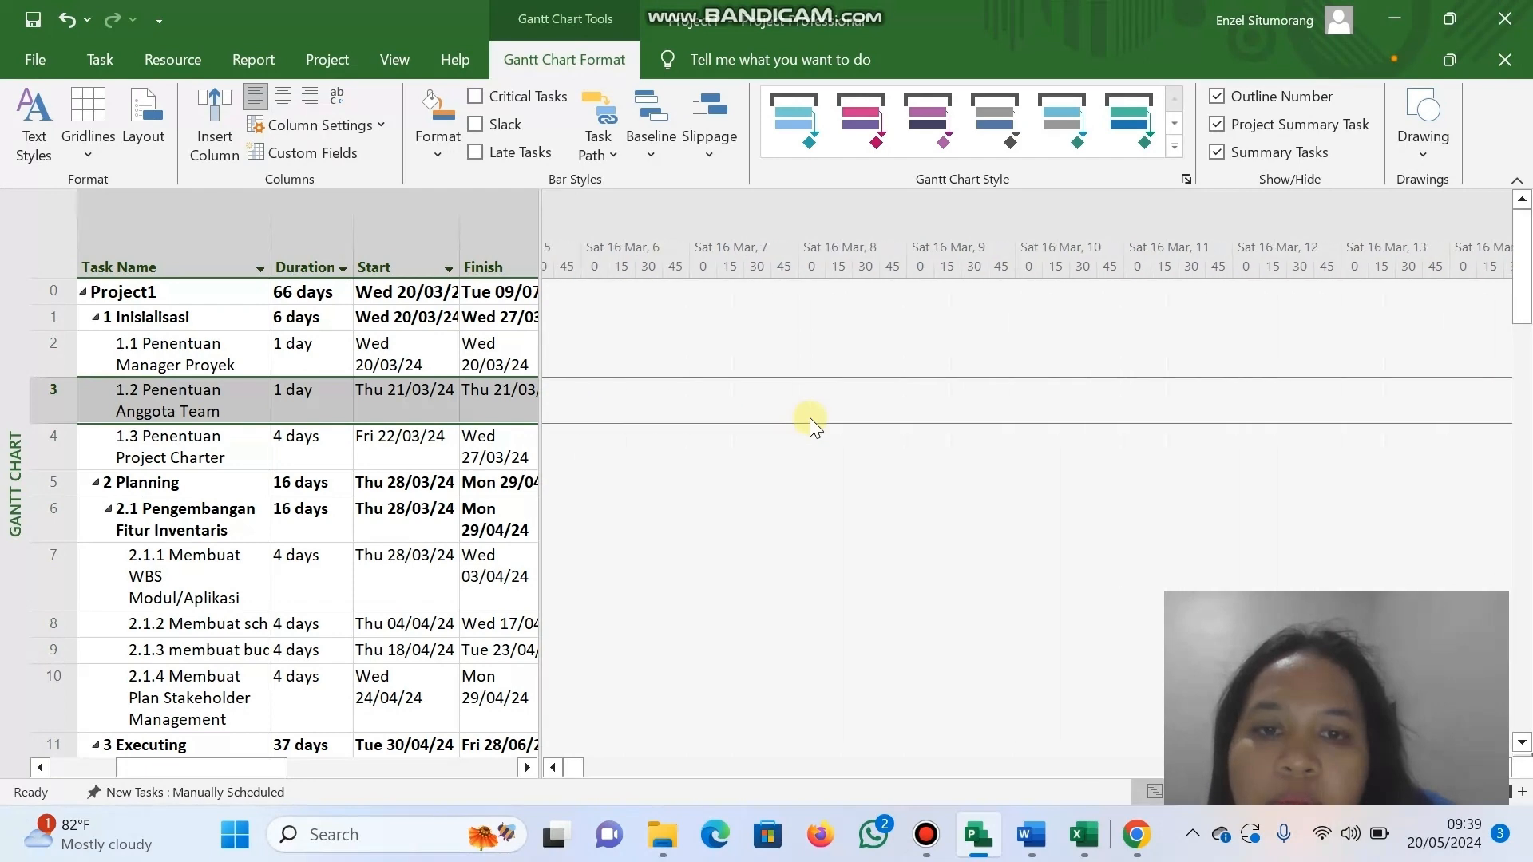
scroll(810, 418, "left", 15)
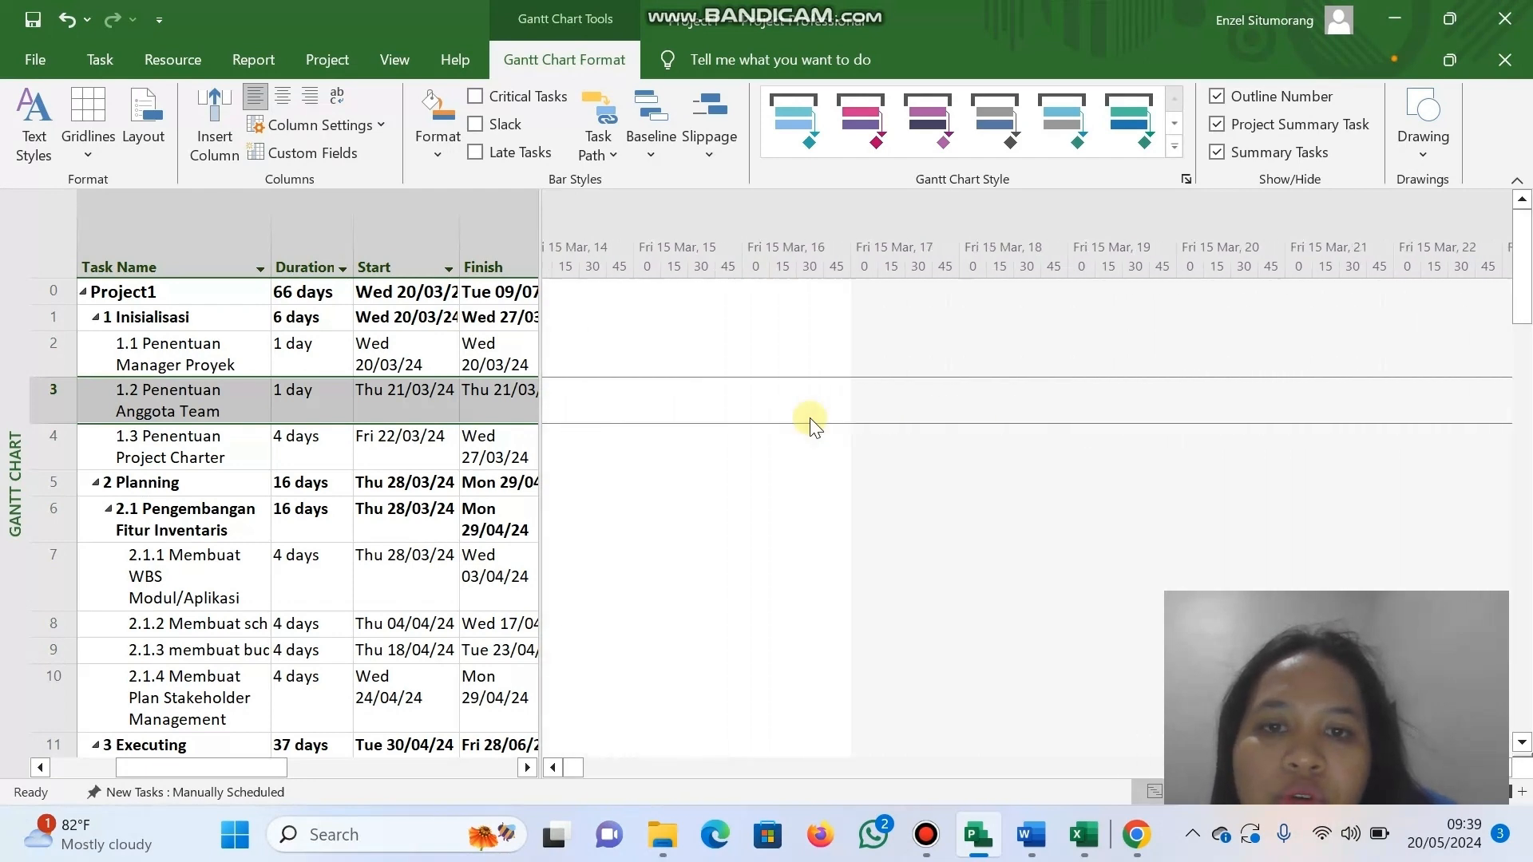
scroll(810, 418, "left", 15)
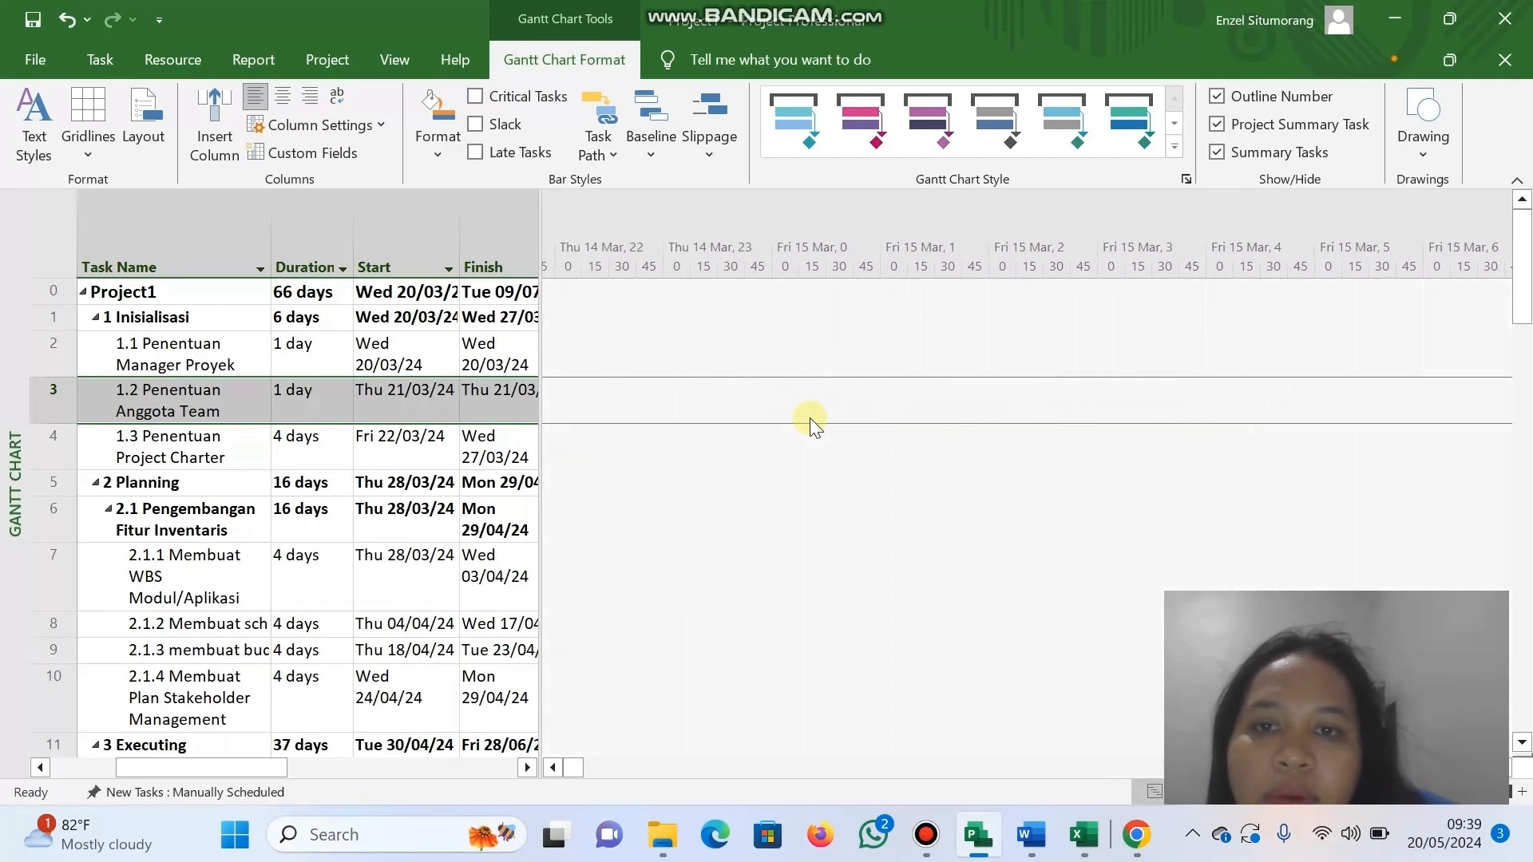
scroll(810, 418, "down", 3)
scroll(1182, 356, "right", 4)
scroll(1182, 357, "up", 1)
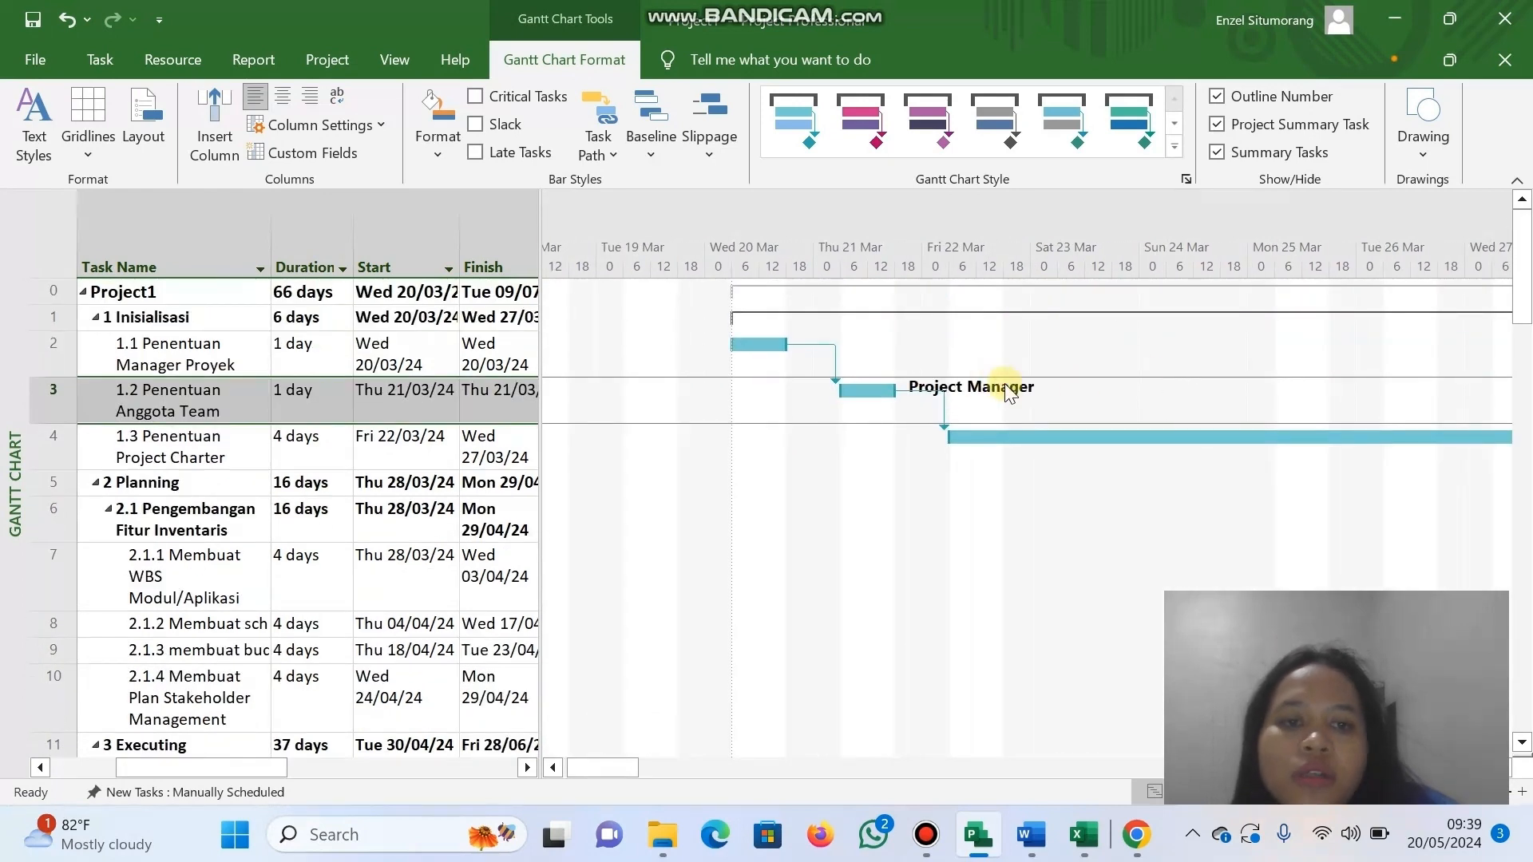
scroll(1022, 403, "right", 3)
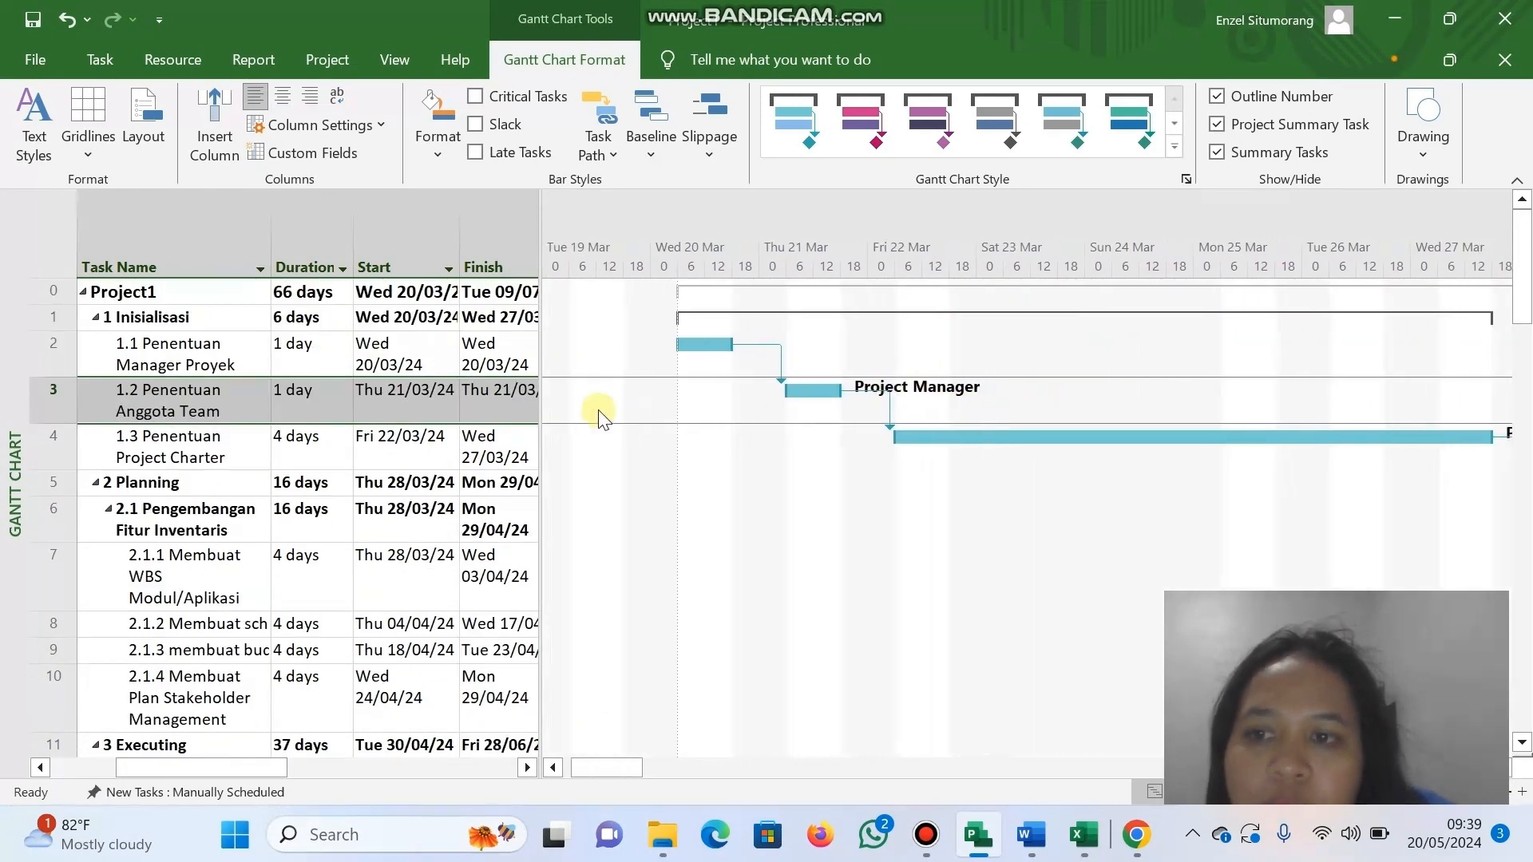
Review the Gantt bars, dependencies and assigned resources from the Project Charter task through the Closing phase.
left_click(429, 456)
scroll(882, 519, "right", 20)
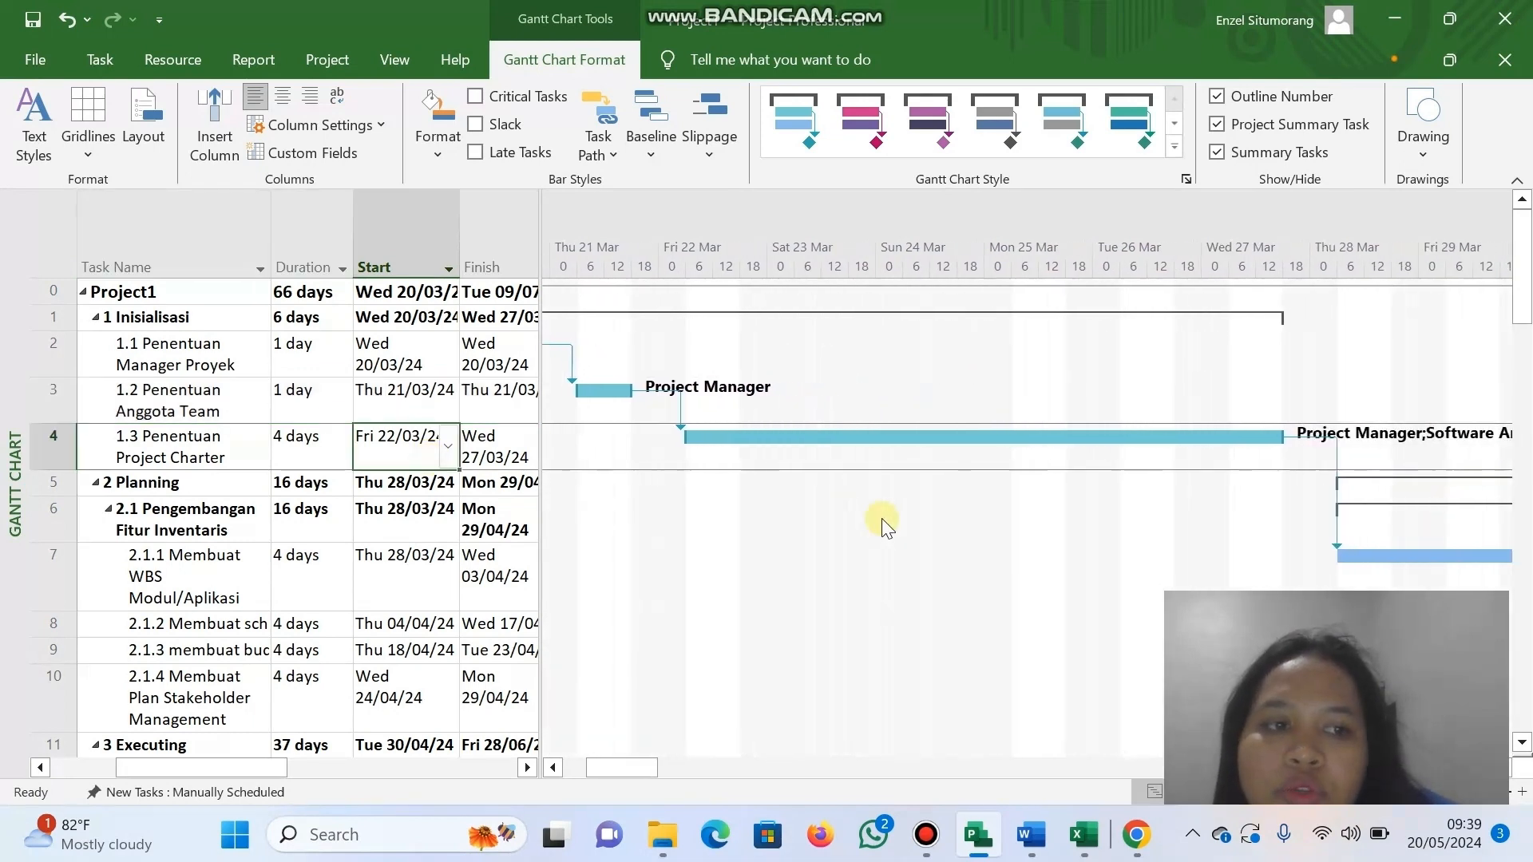
scroll(926, 424, "right", 15)
scroll(1018, 386, "down", 5)
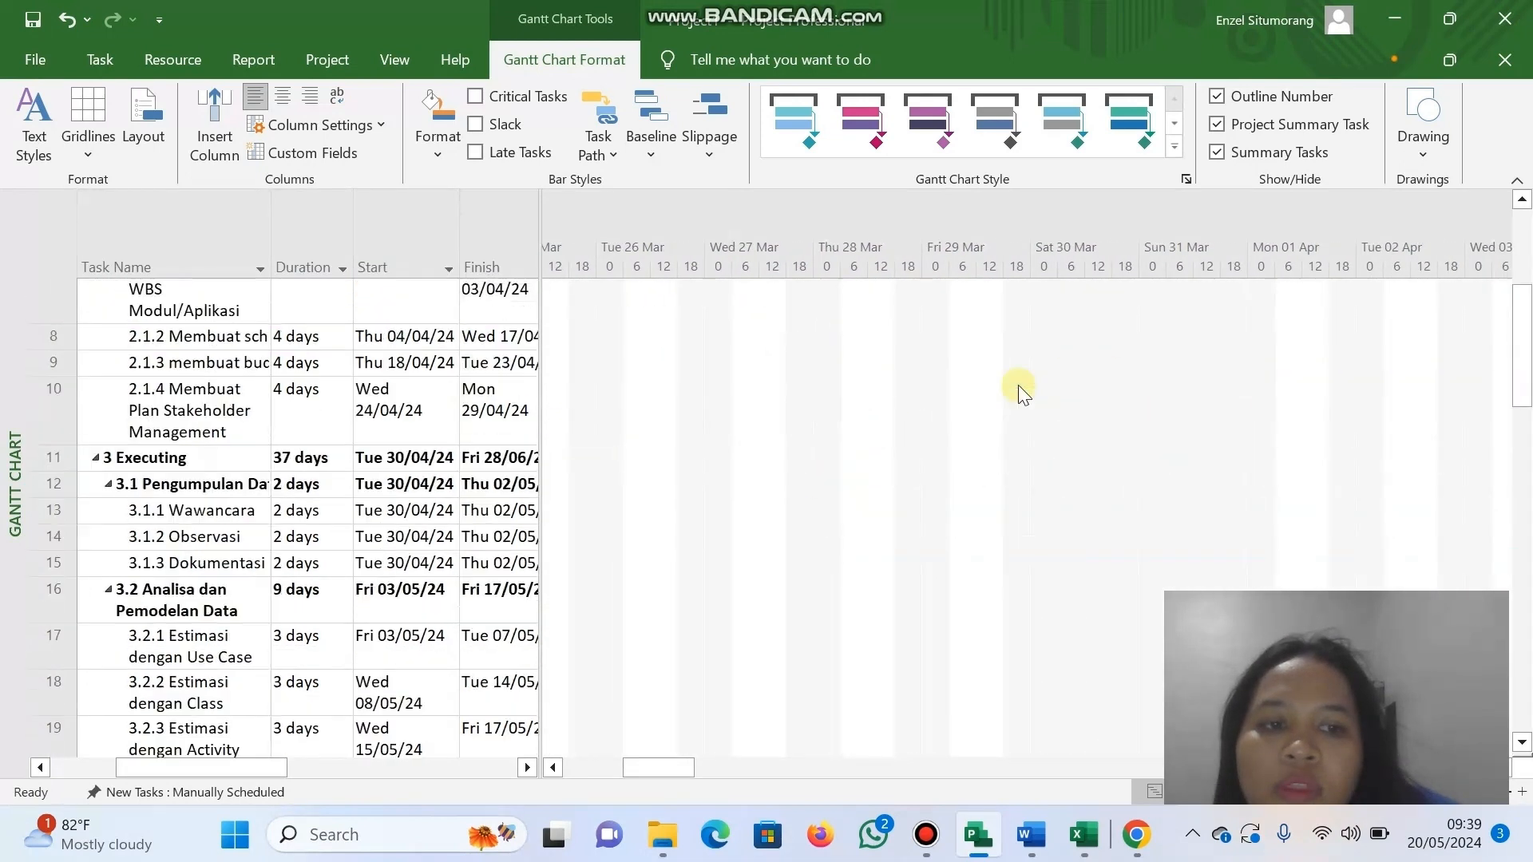
scroll(1019, 388, "right", 8)
scroll(1018, 385, "down", 3)
scroll(931, 558, "down", 7)
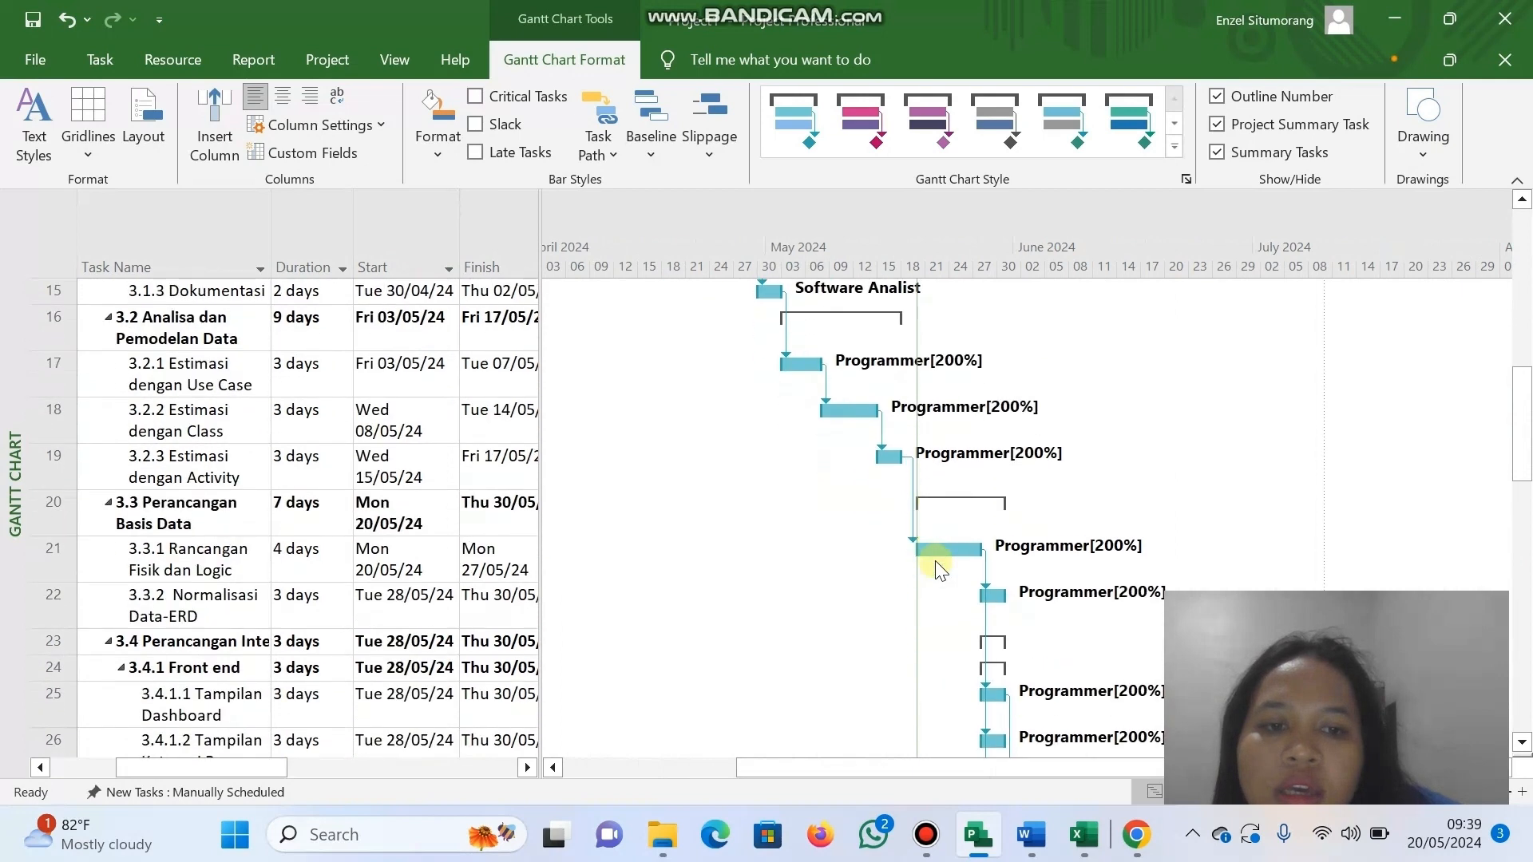
scroll(936, 566, "down", 5)
scroll(935, 564, "right", 3)
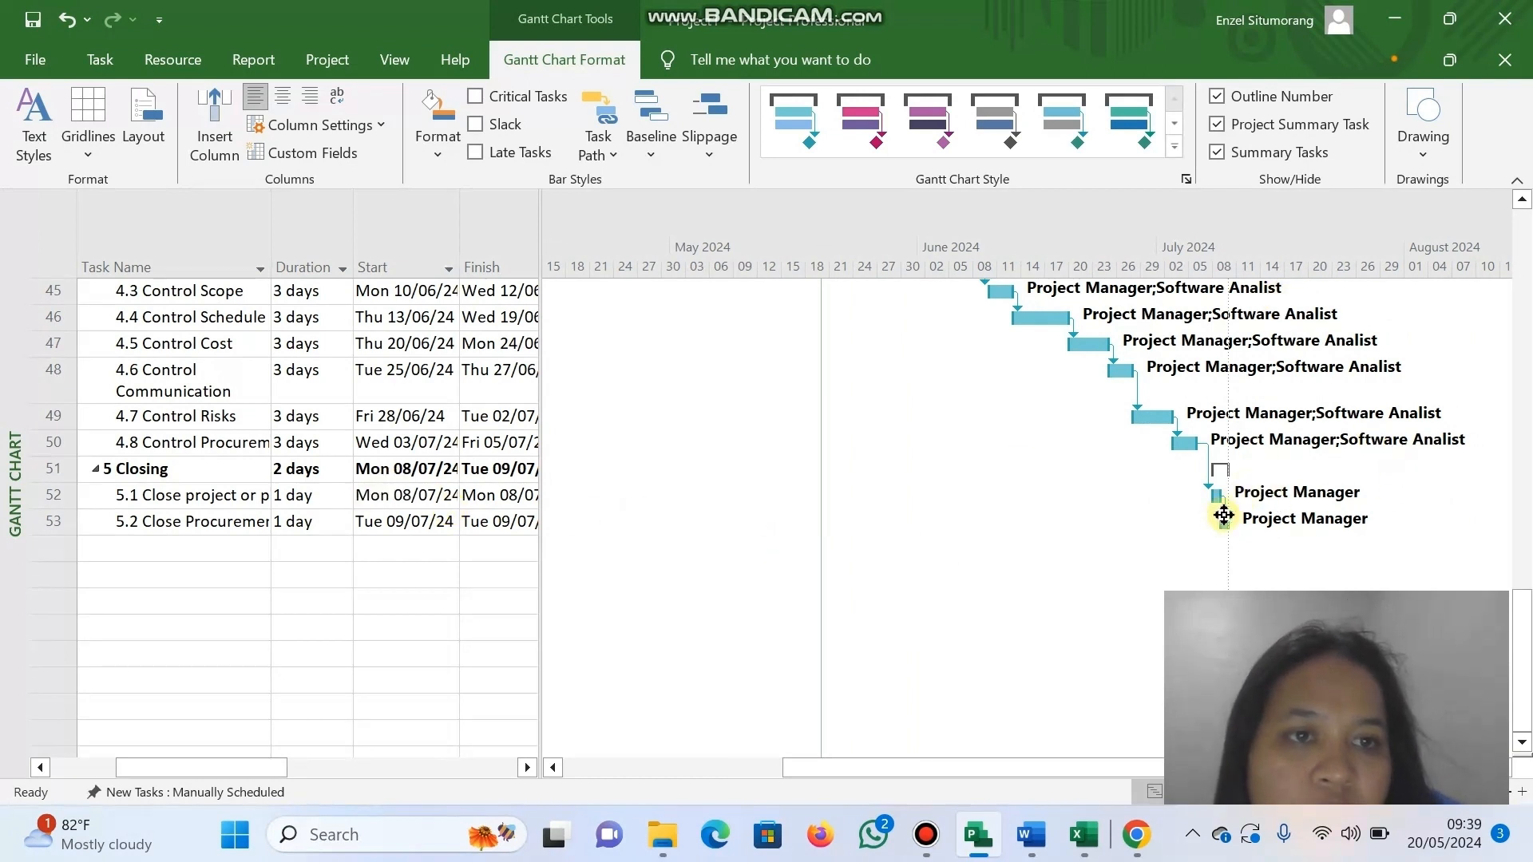
mouse_move(1225, 515)
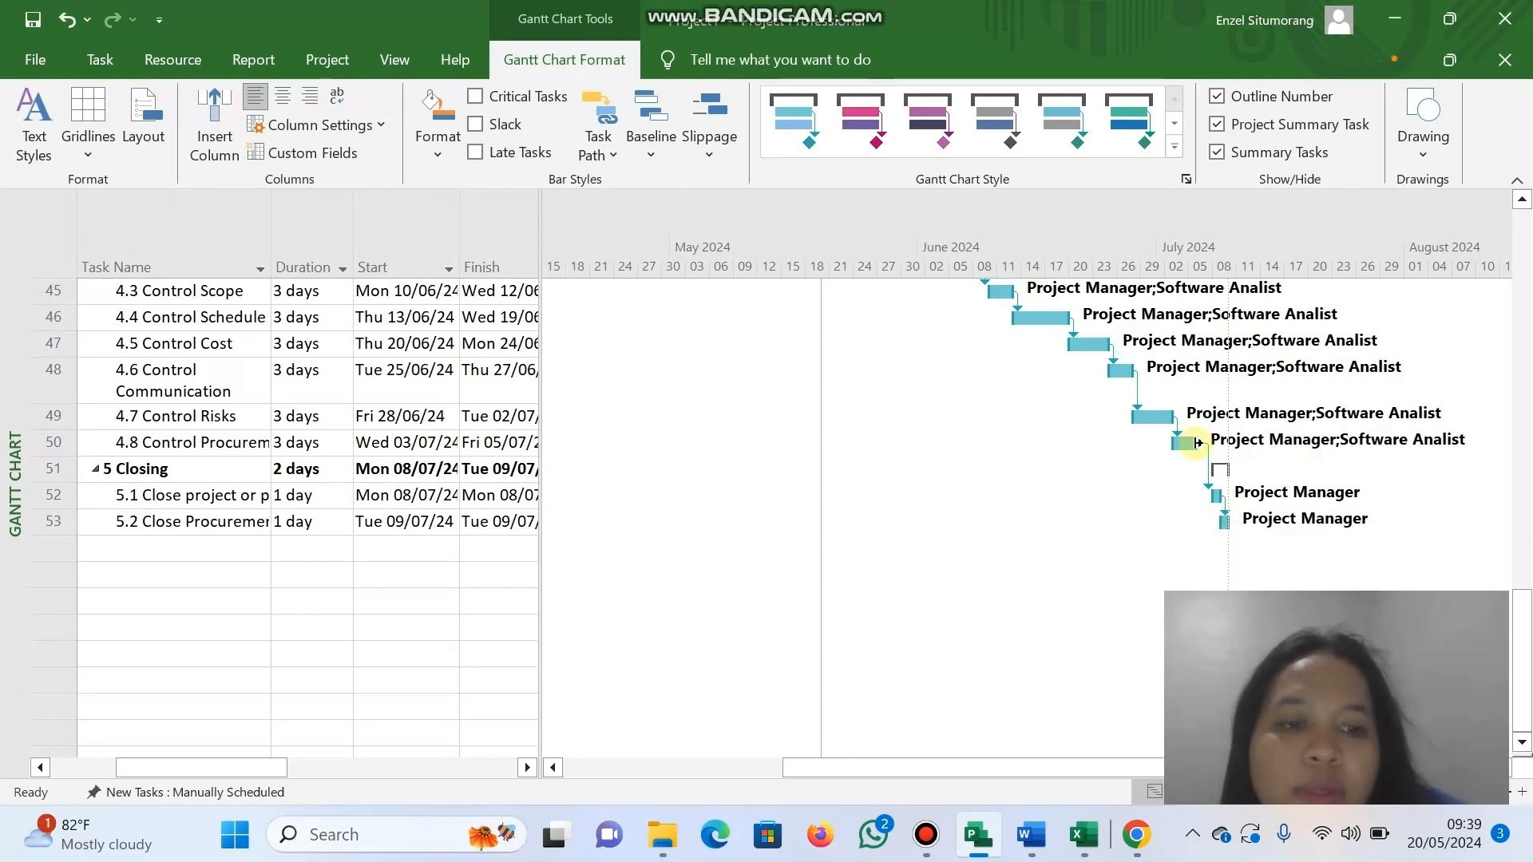
scroll(917, 448, "up", 15)
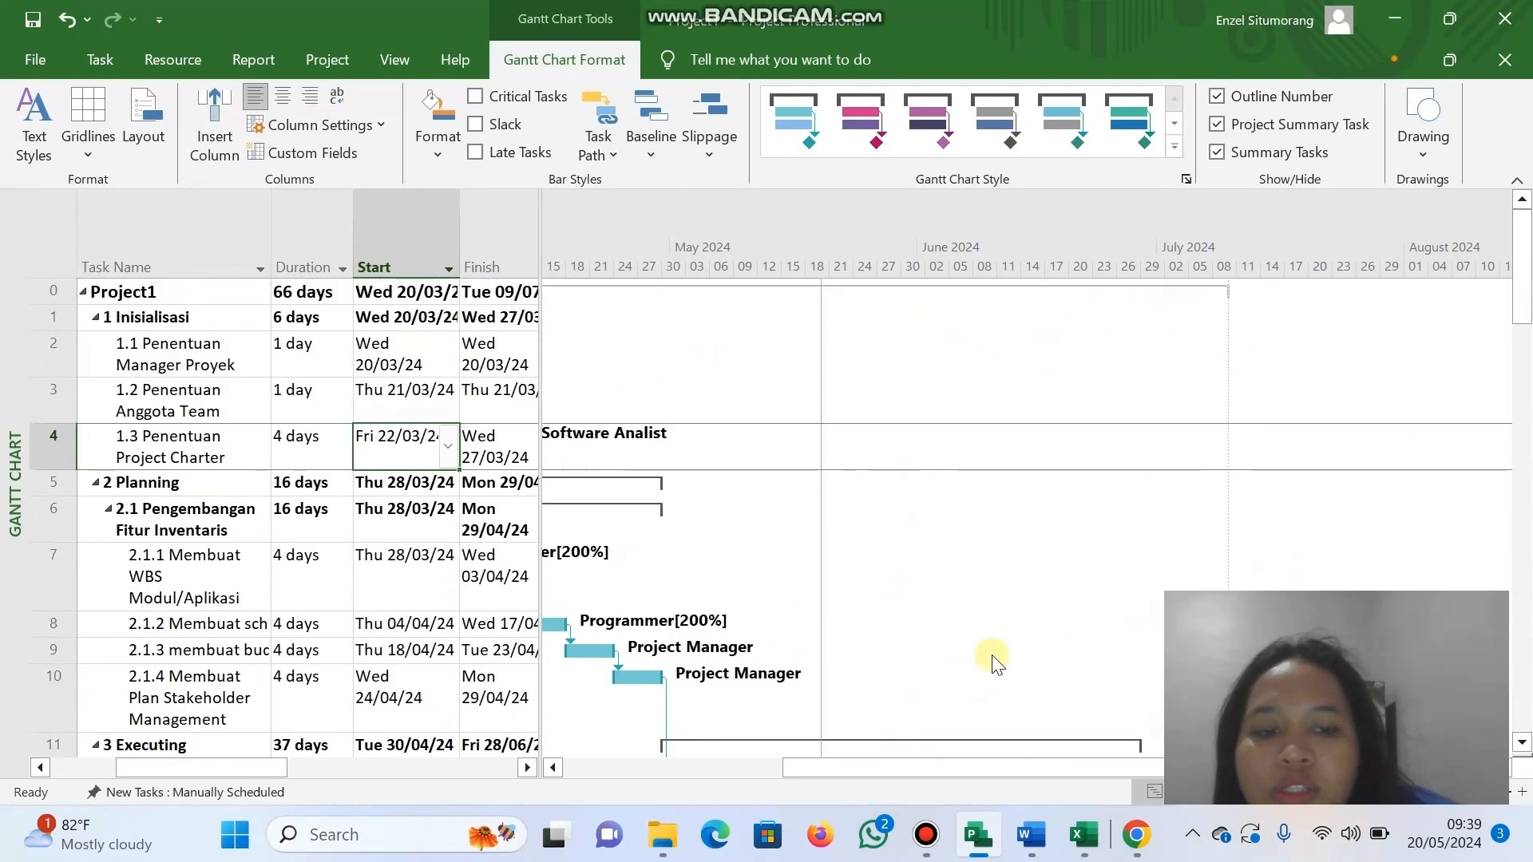
Open the Resource Sheet view to review each resource's rates and base calendar.
mouse_move(1401, 635)
left_click_drag(1447, 610, 1432, 475)
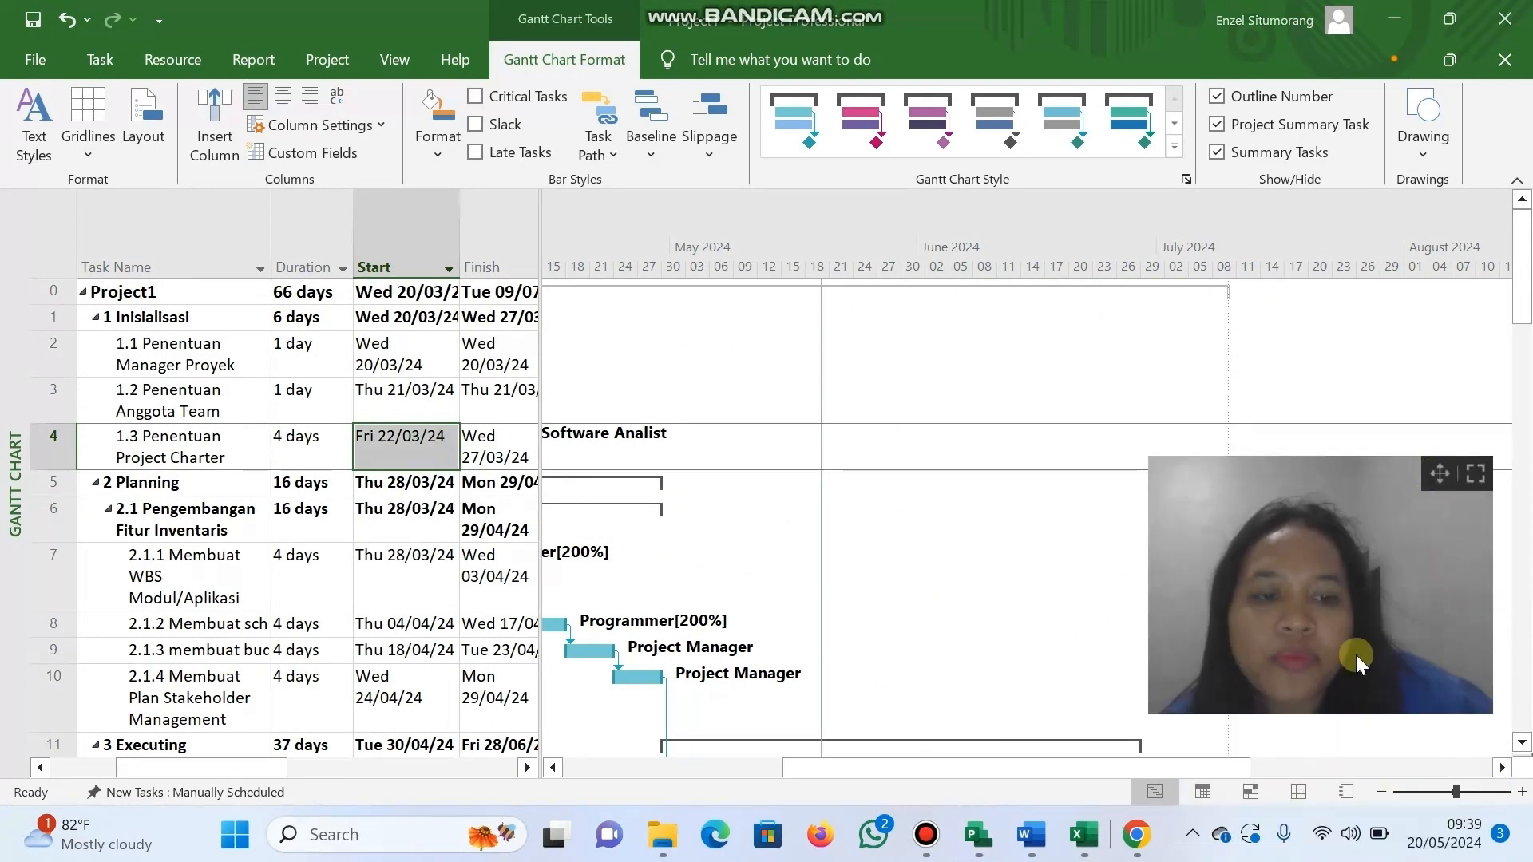
left_click(1304, 792)
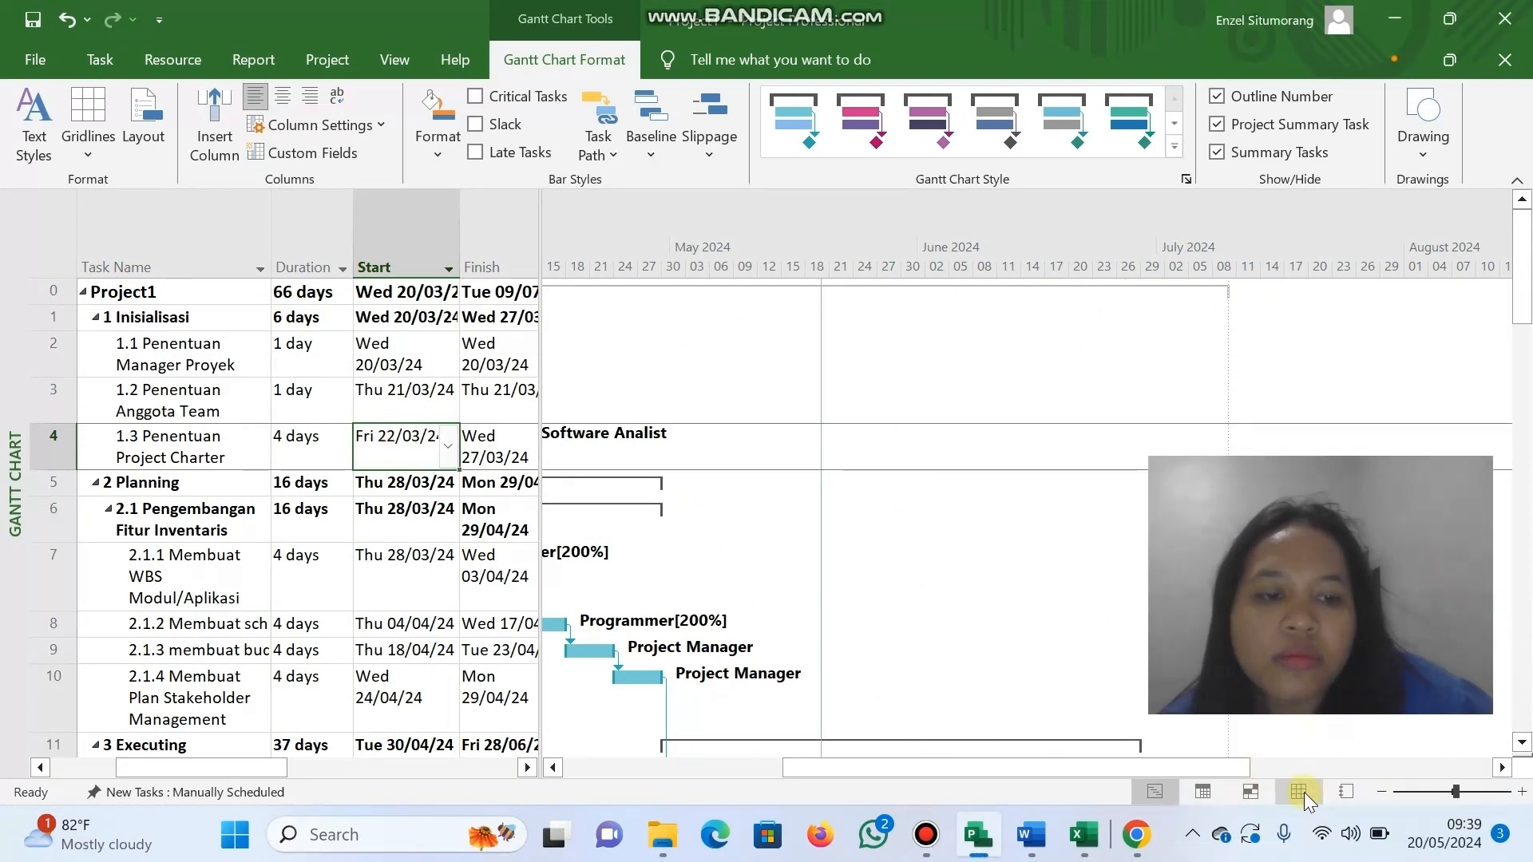
left_click(1309, 793)
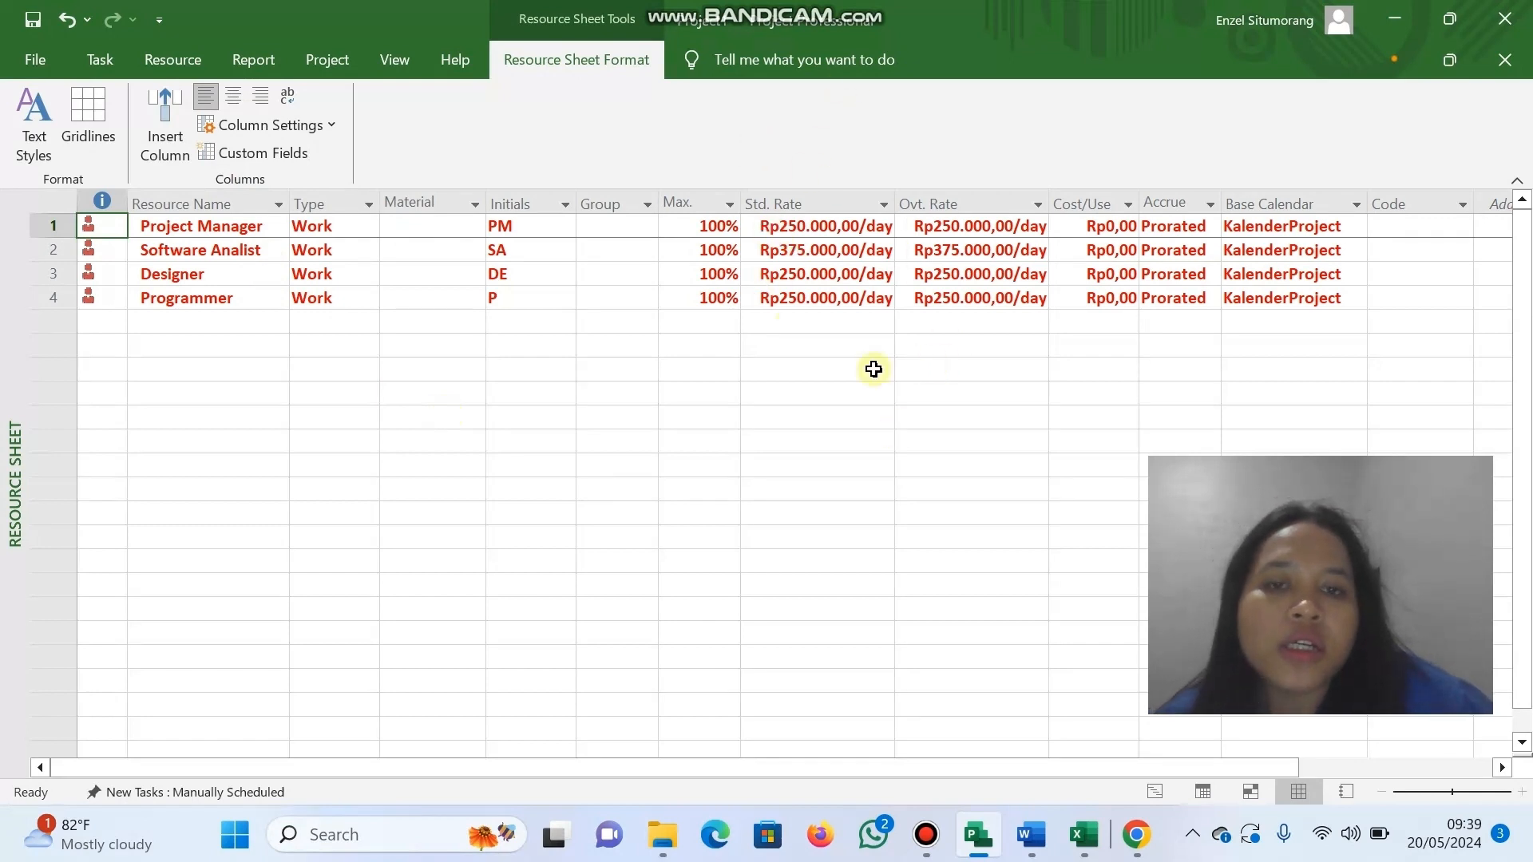
Open the Team Planner view and examine the resources' scheduled tasks along the timeline into July 2024.
left_click(1250, 790)
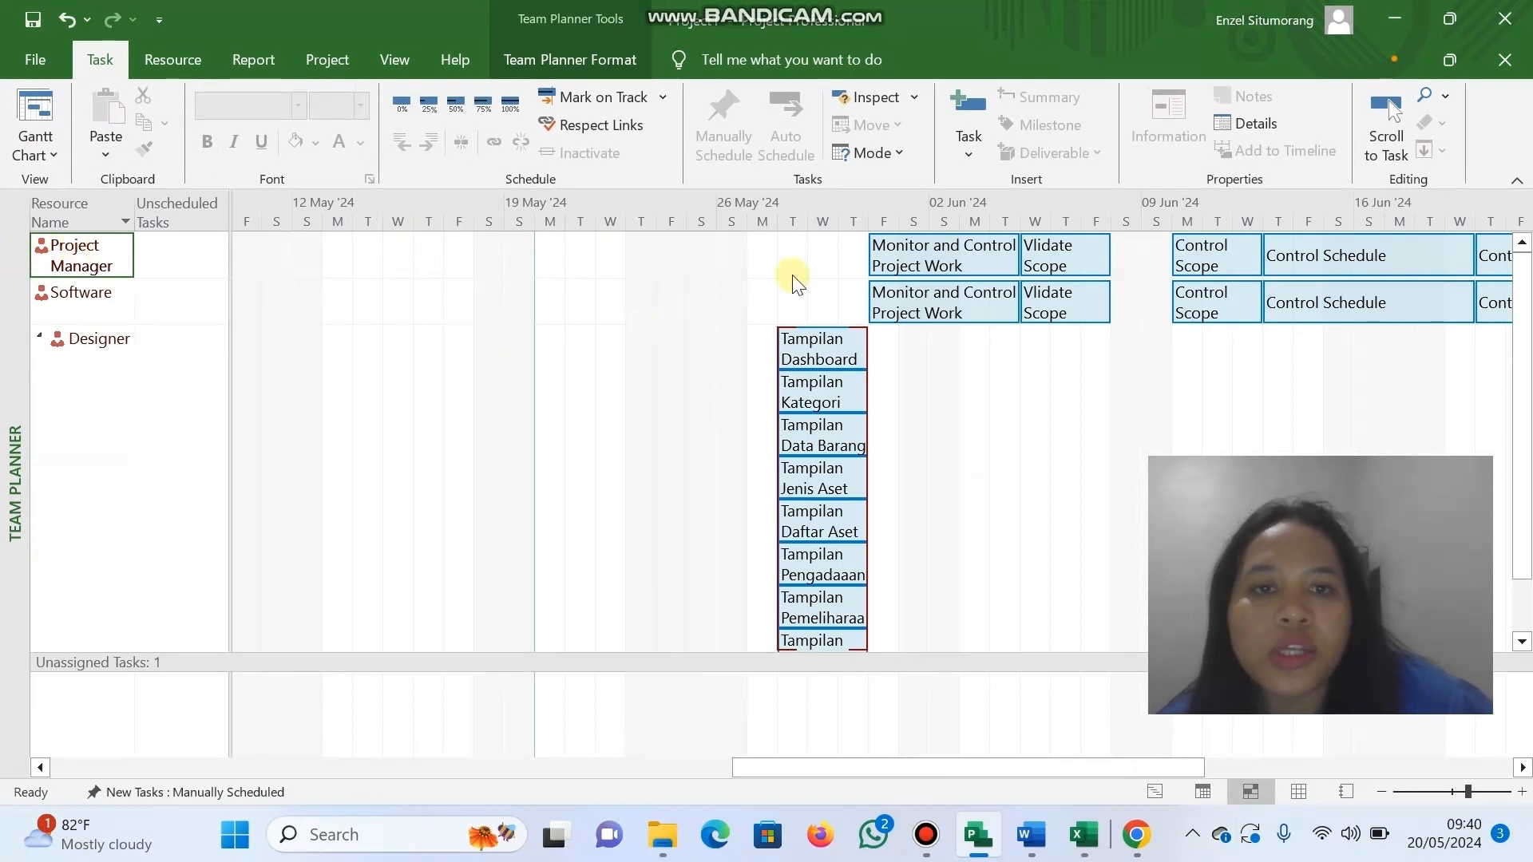
left_click_drag(1004, 764, 1351, 741)
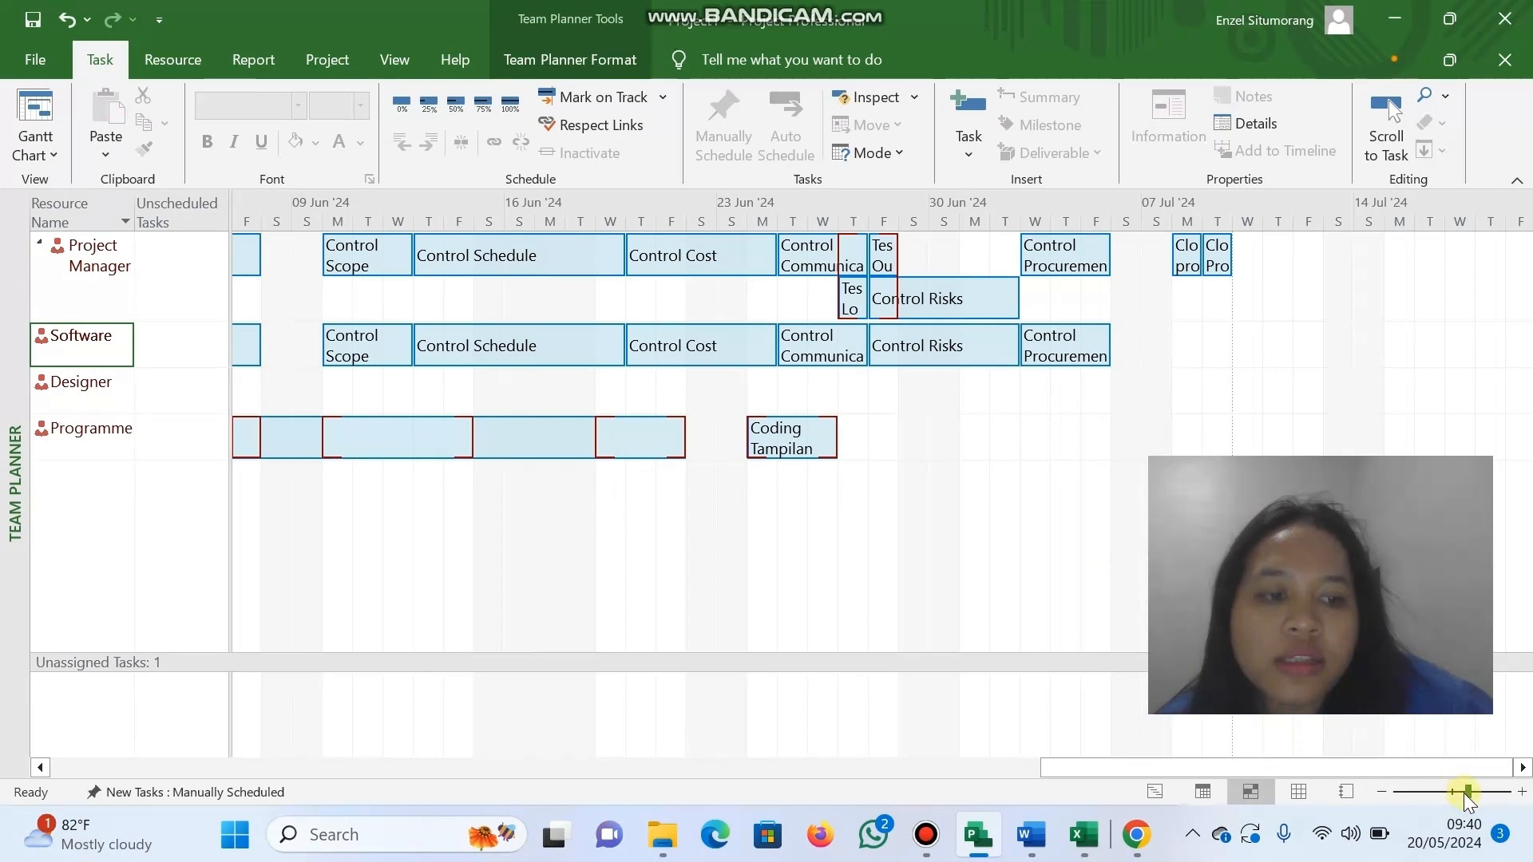
left_click_drag(1170, 767, 894, 763)
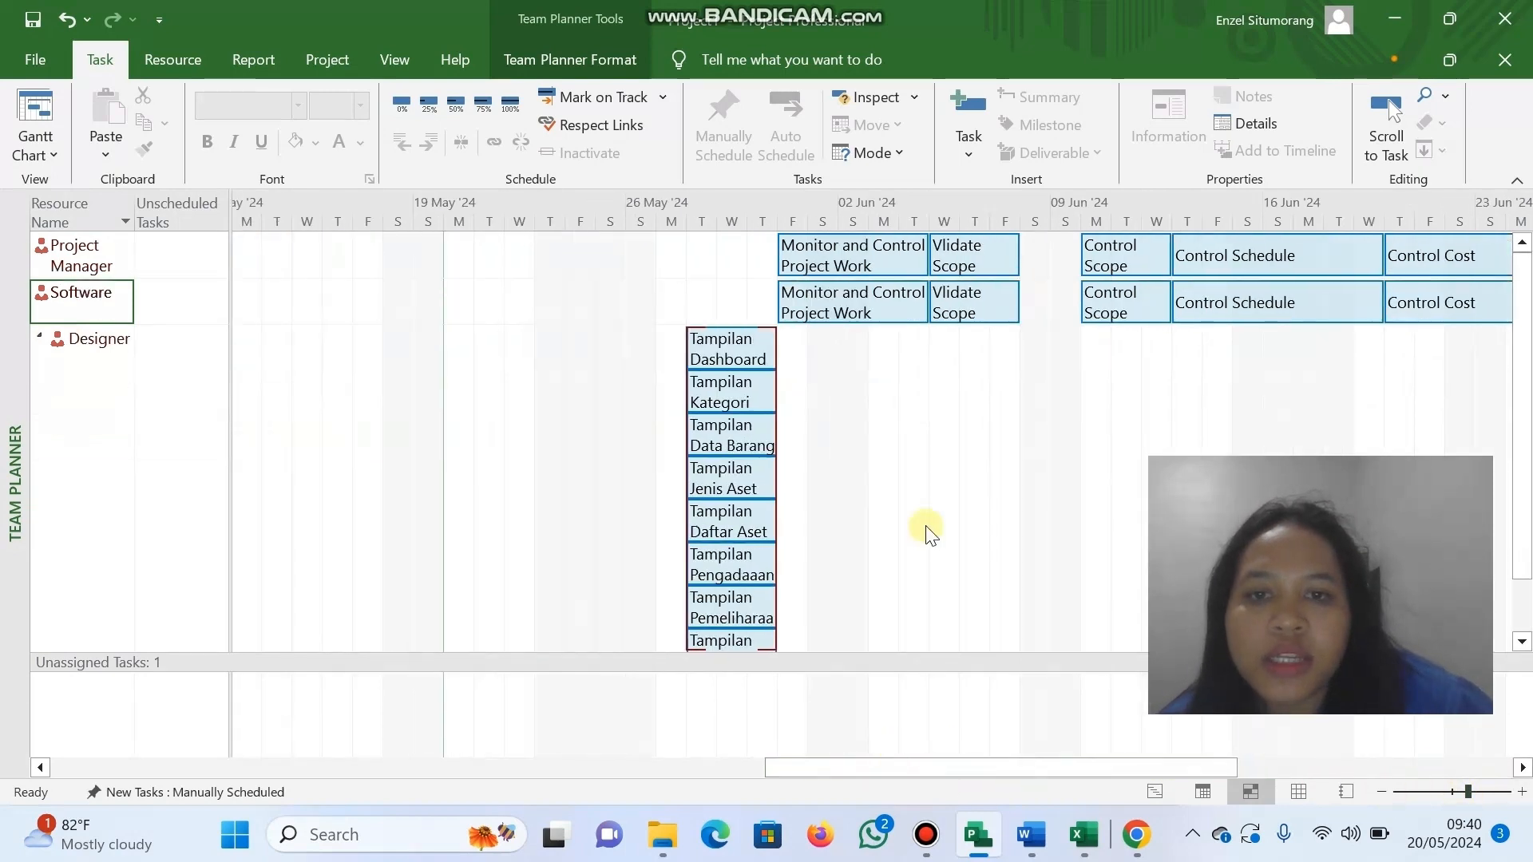
scroll(927, 527, "down", 1)
scroll(926, 527, "up", 1)
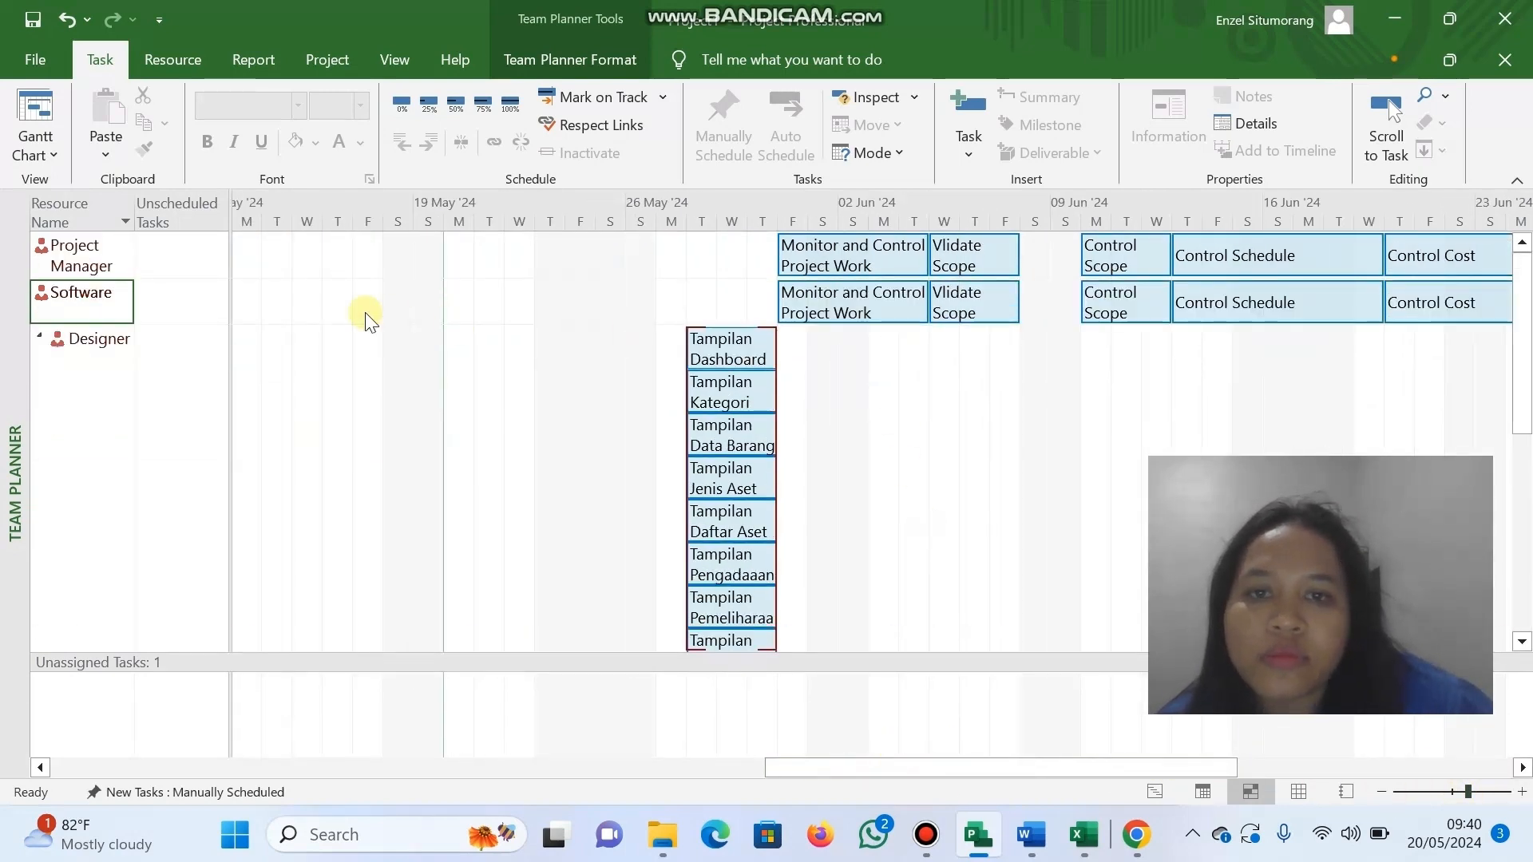
Inspect the Project Manager, Designer and Programmer rows and their assigned tasks in the Team Planner.
left_click(78, 254)
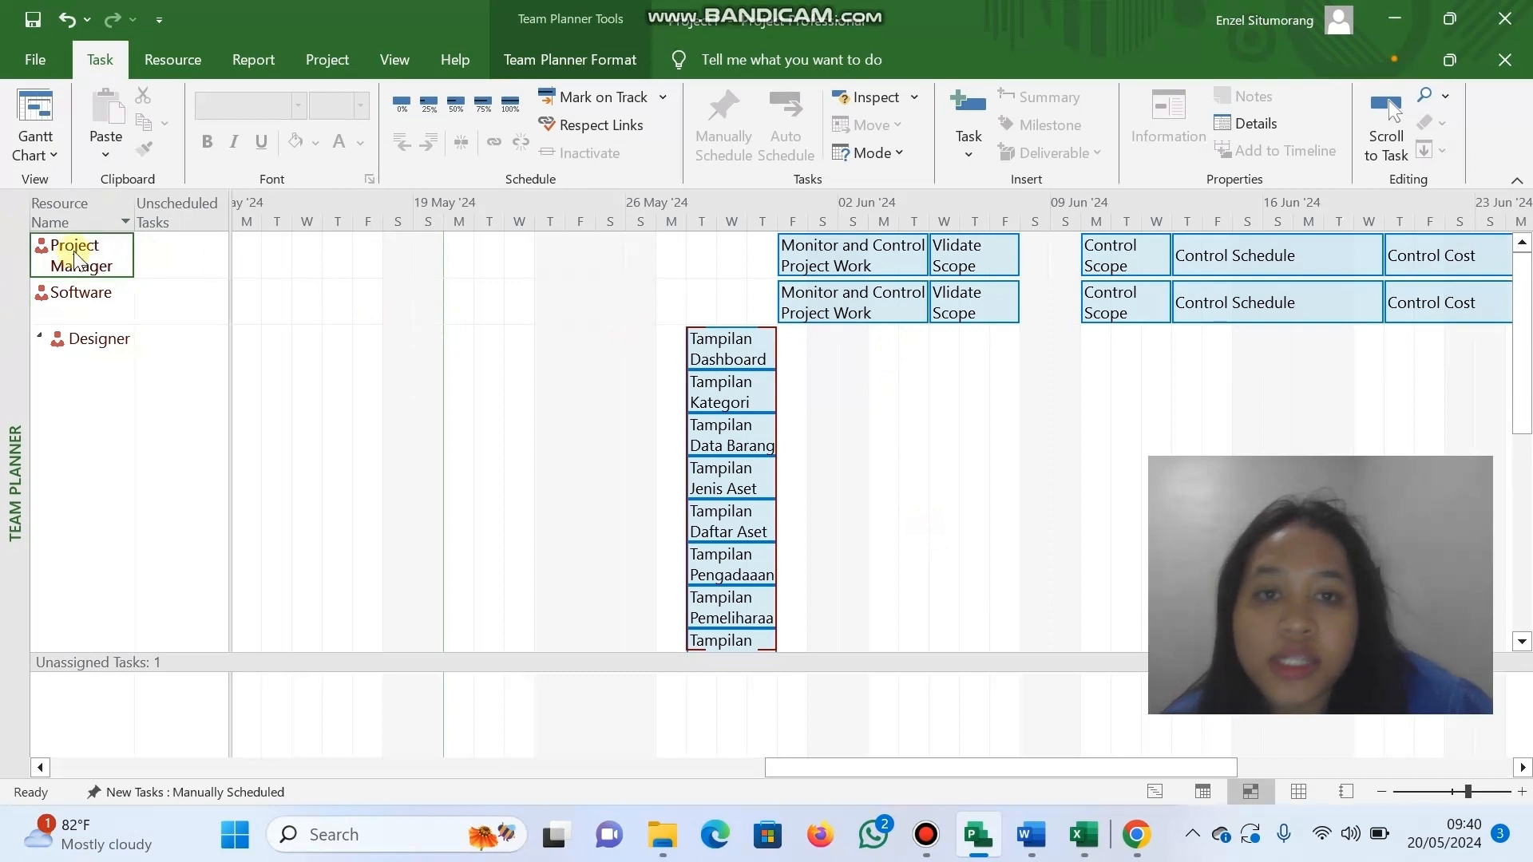
left_click(78, 345)
scroll(707, 476, "down", 1)
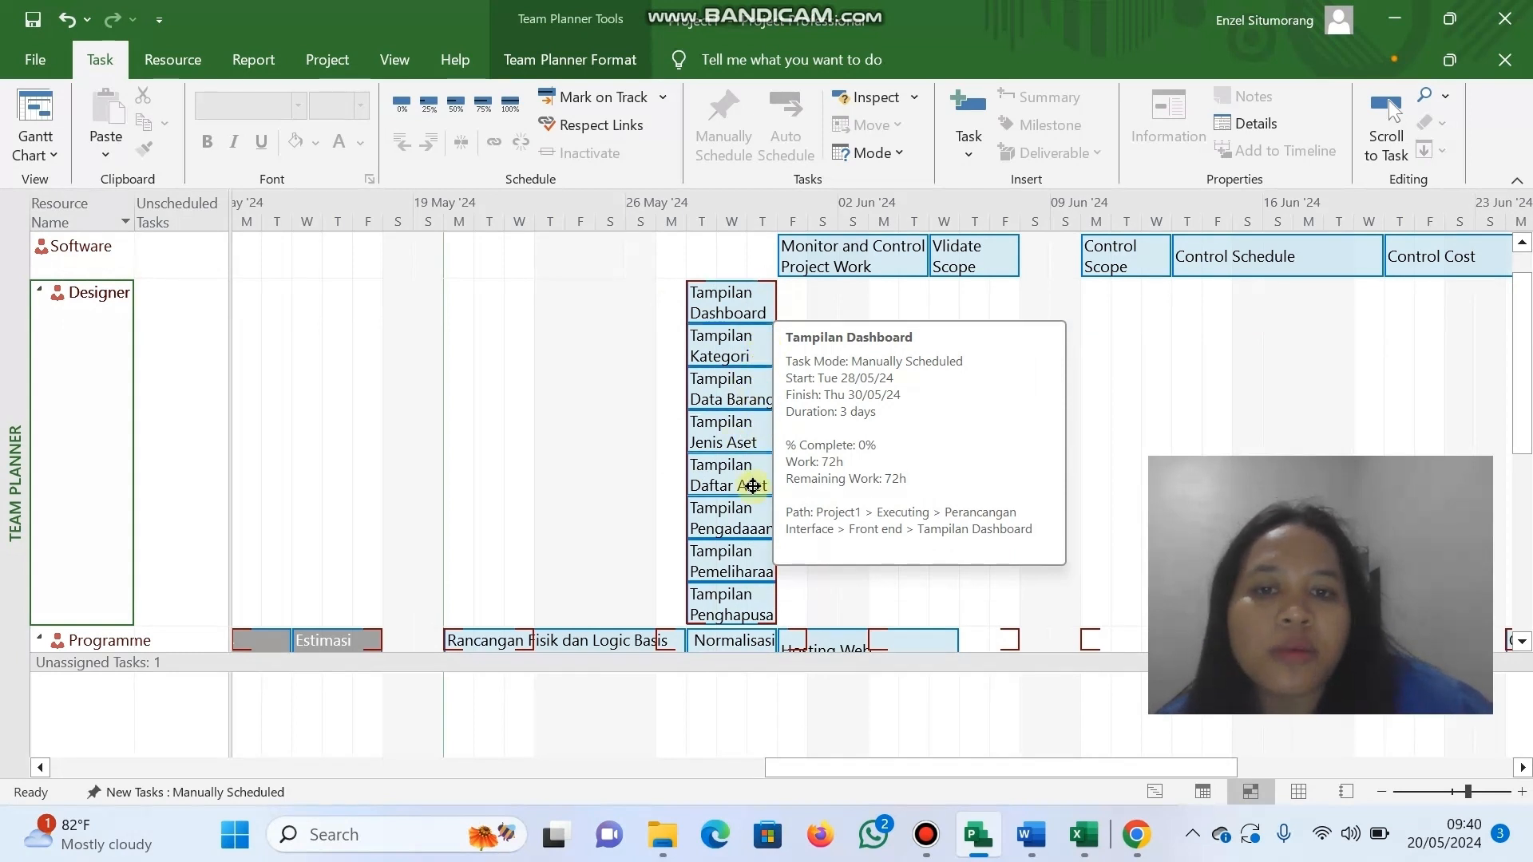
scroll(746, 479, "down", 3)
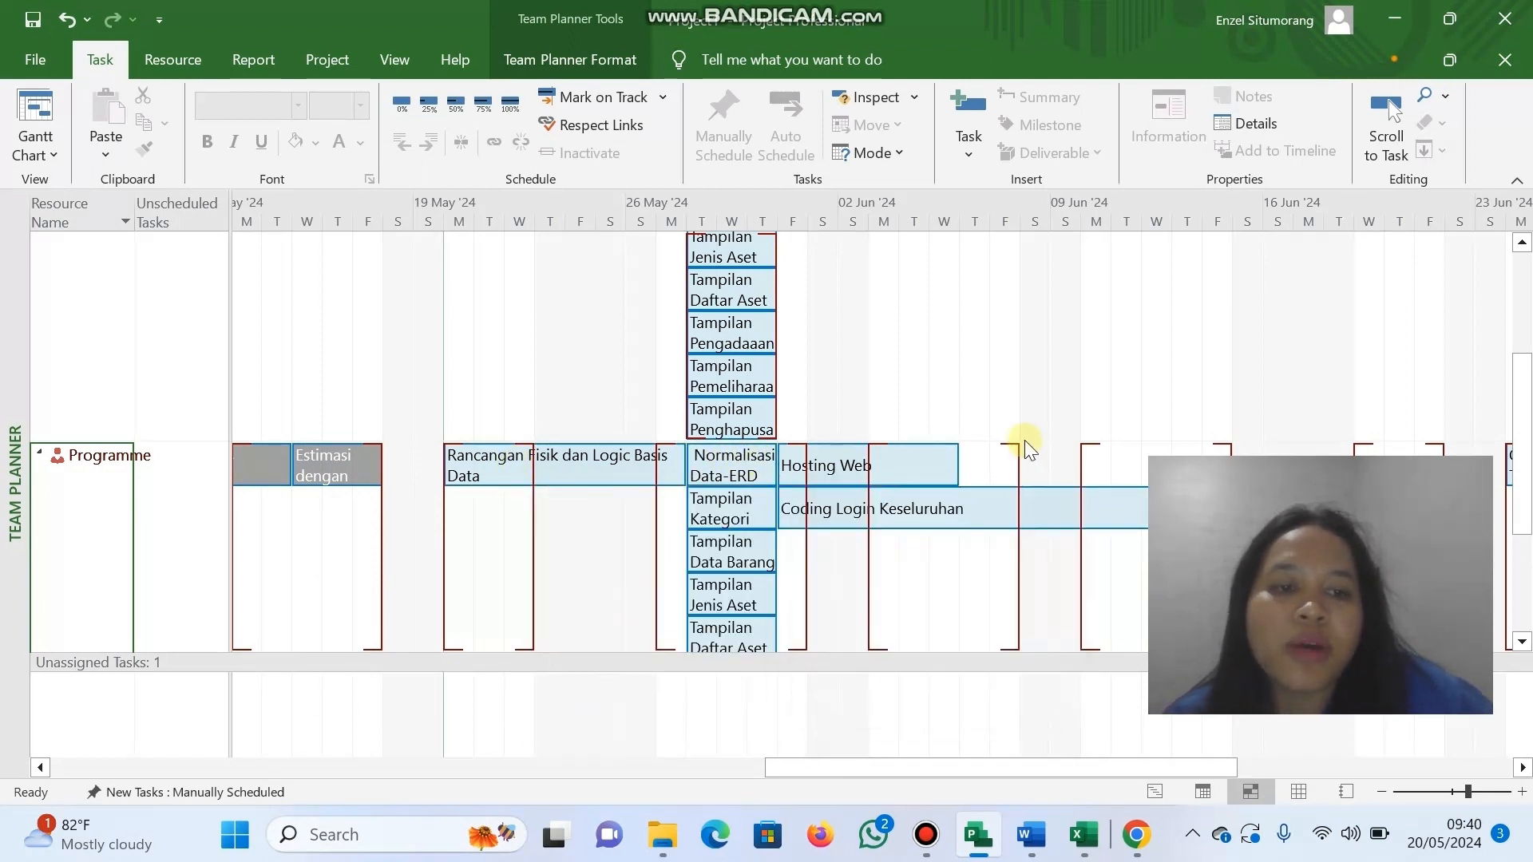
scroll(1024, 439, "down", 1)
Return to the Gantt Chart view and select the Cost value of the project summary task.
left_click(1150, 793)
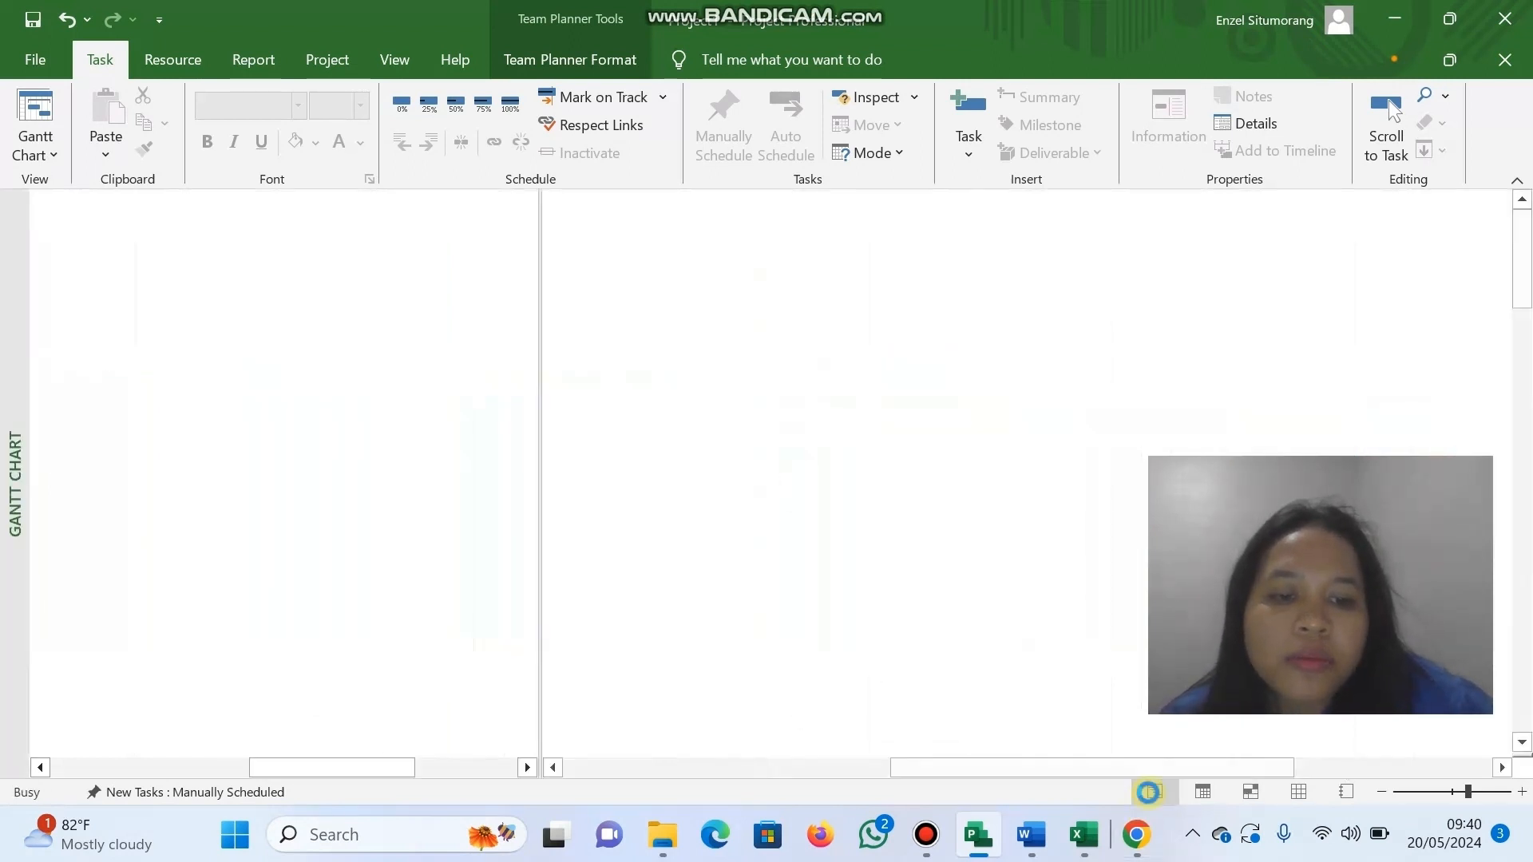
scroll(379, 355, "right", 6)
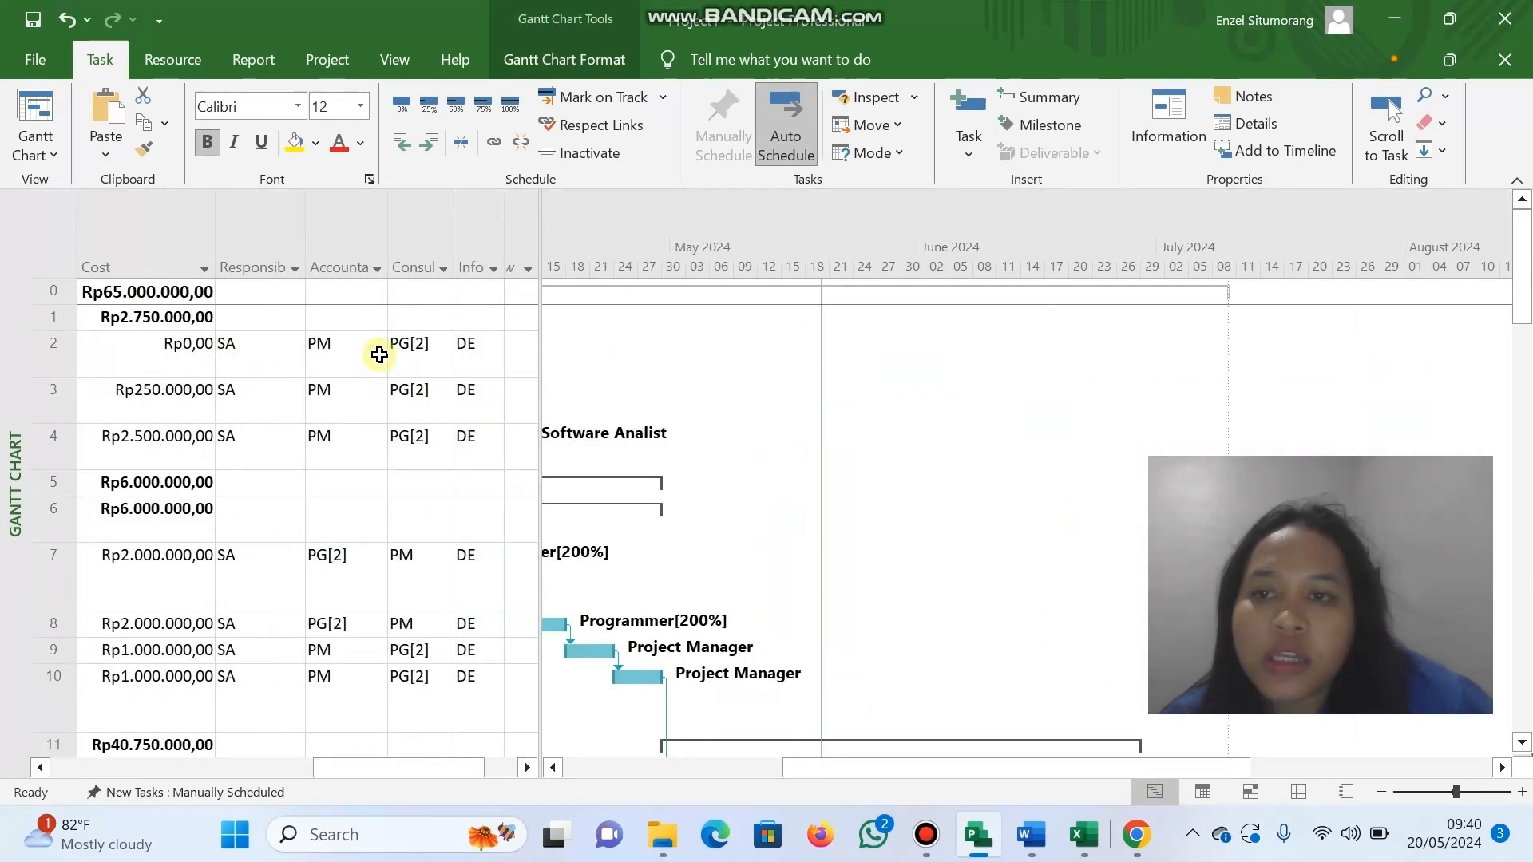
left_click(320, 295)
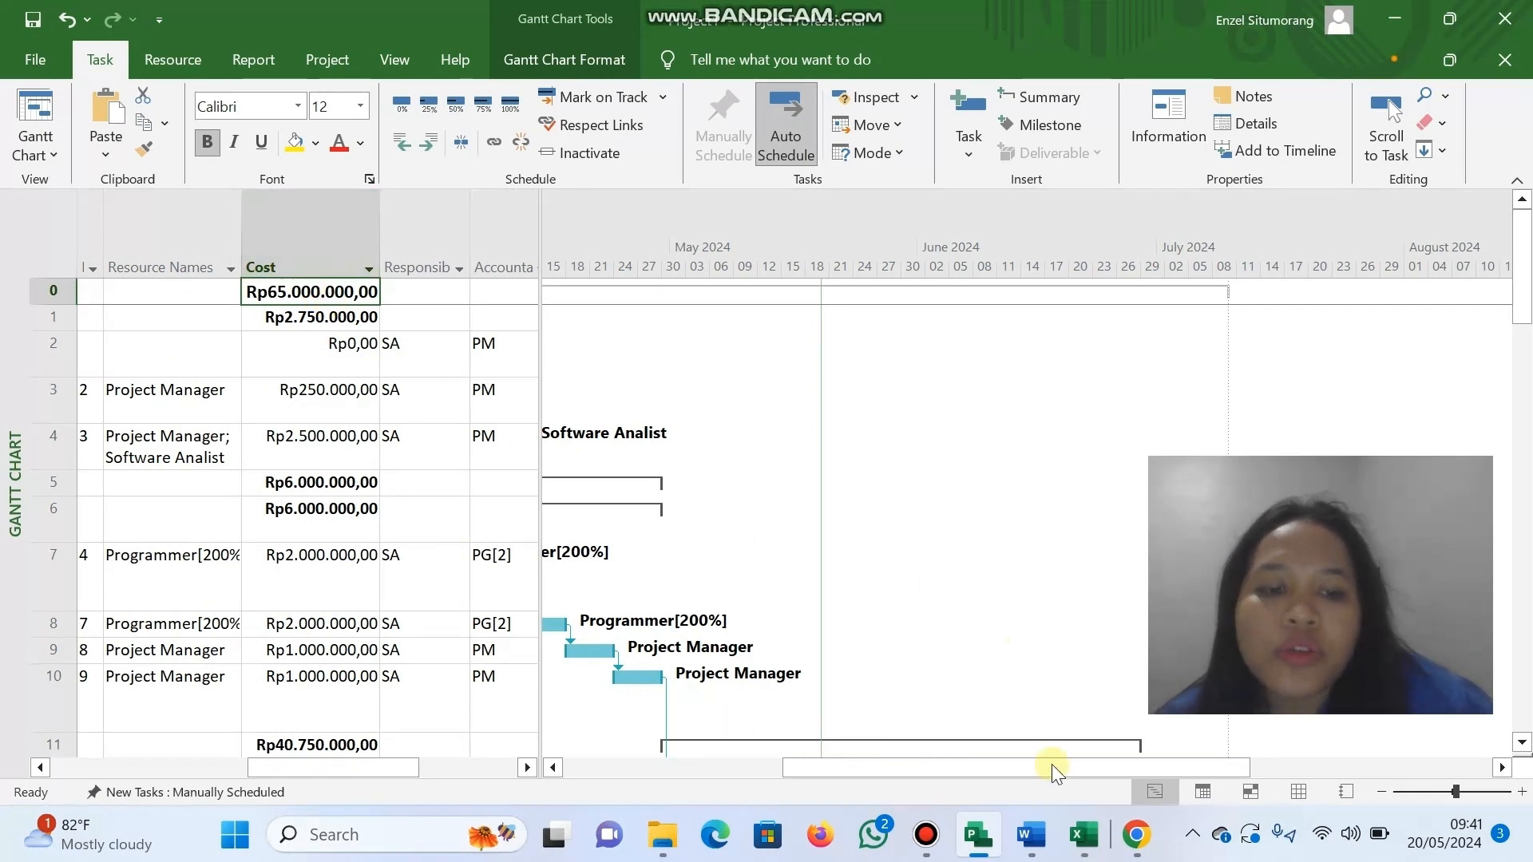
Switch to the WBS workbook in Excel and look up the project total on the COST sheet.
mouse_move(1083, 837)
left_click(1094, 663)
scroll(1095, 651, "down", 4)
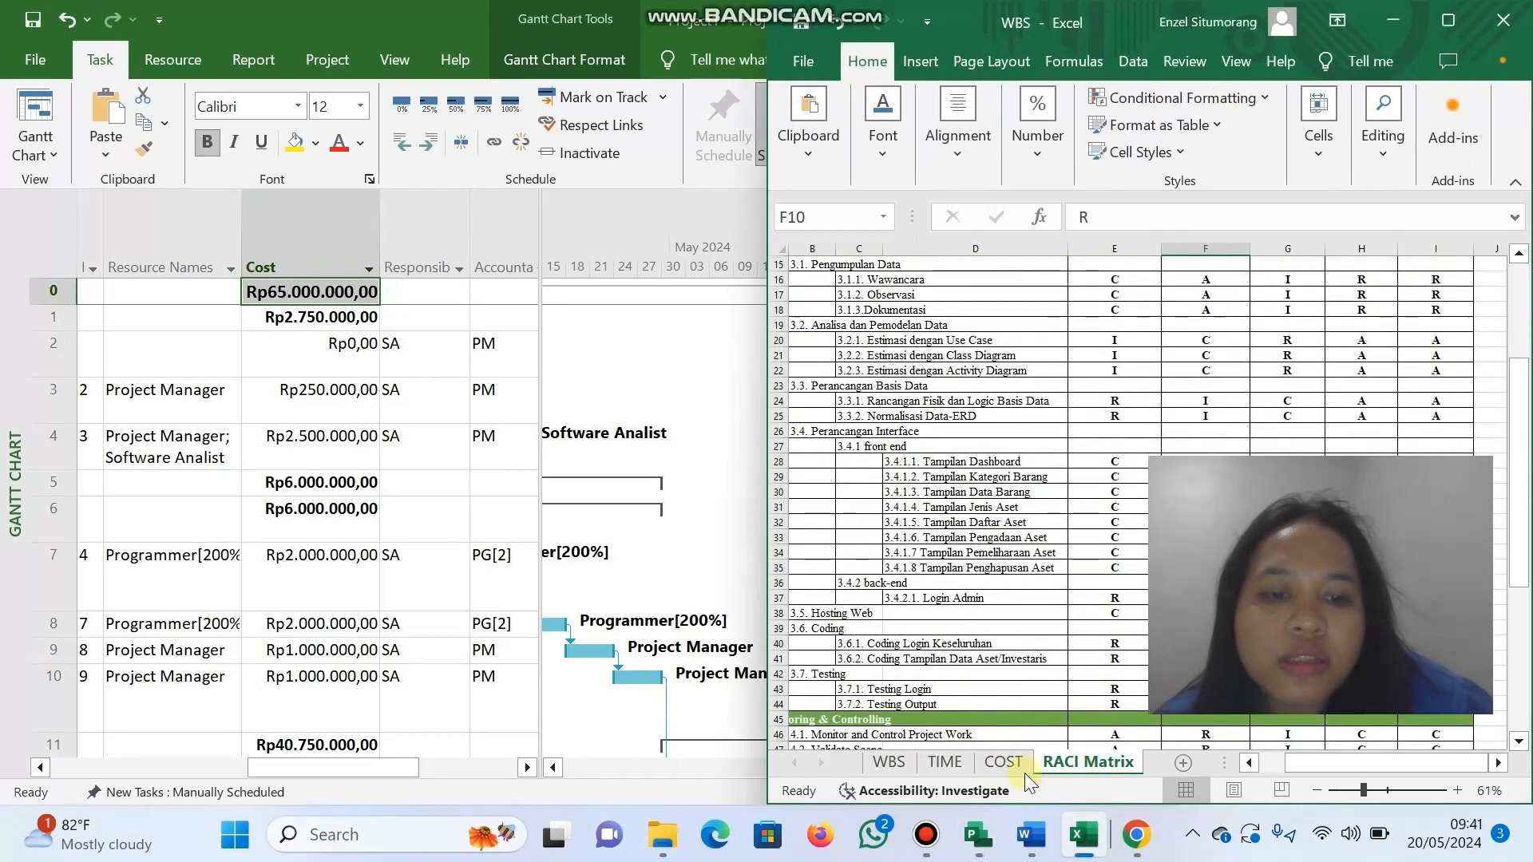
left_click(1000, 764)
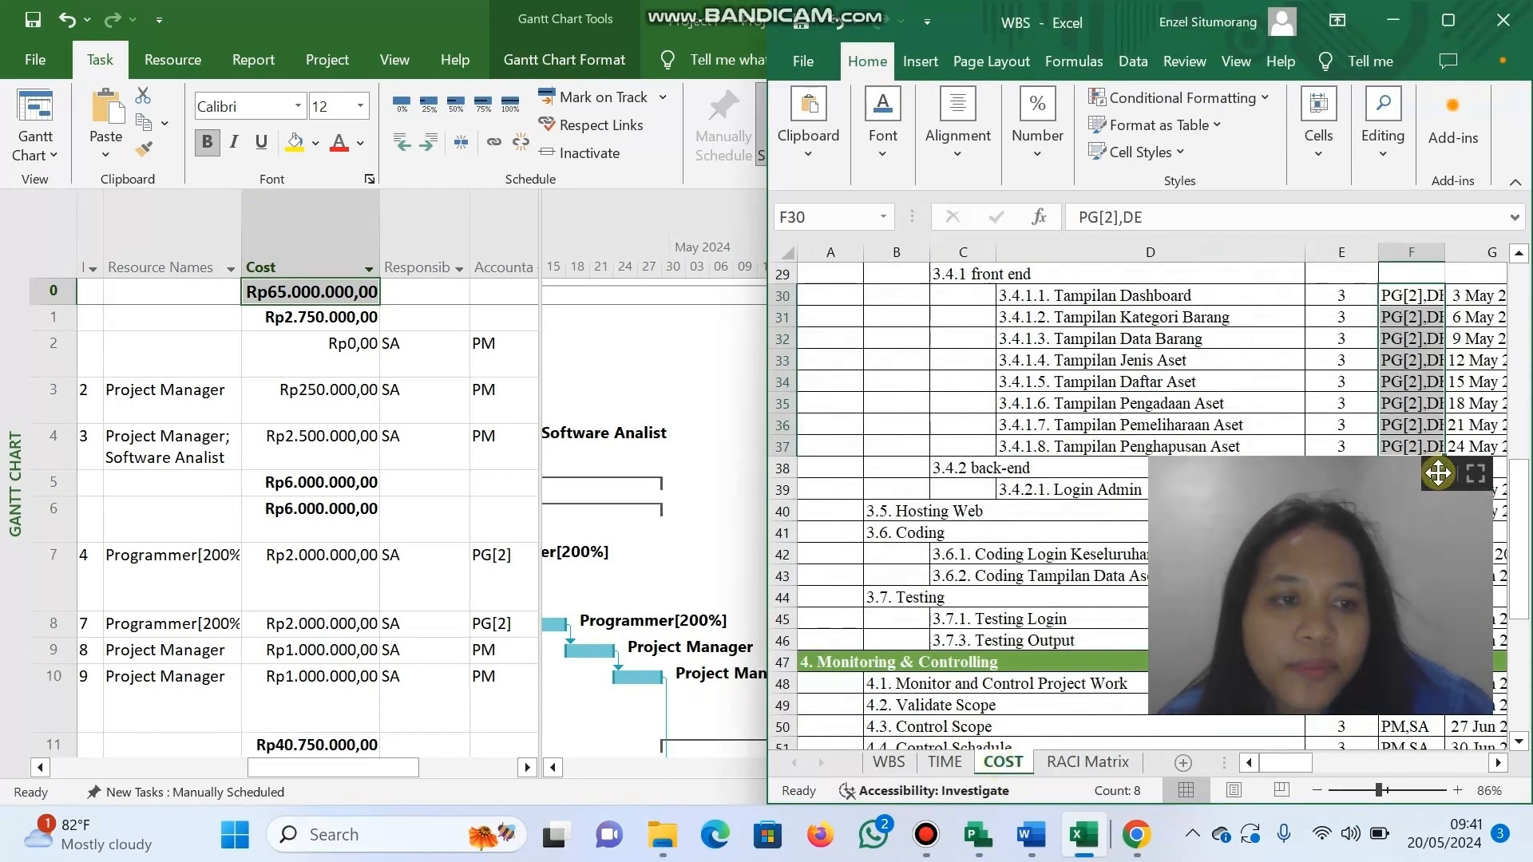
left_click_drag(1483, 471, 181, 520)
scroll(1267, 581, "down", 5)
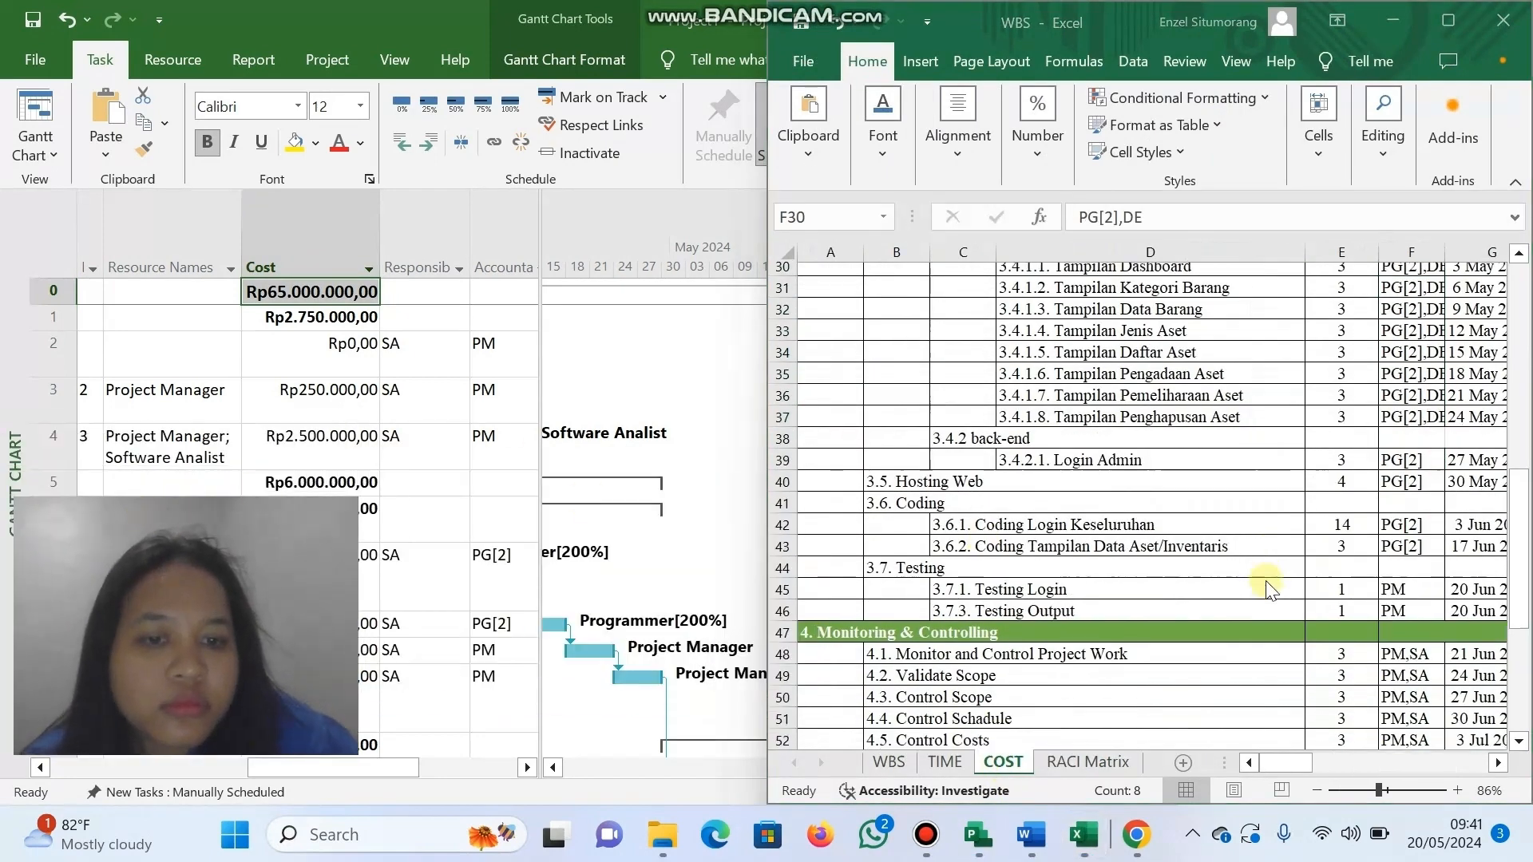
scroll(1266, 581, "down", 3)
scroll(1310, 581, "right", 4)
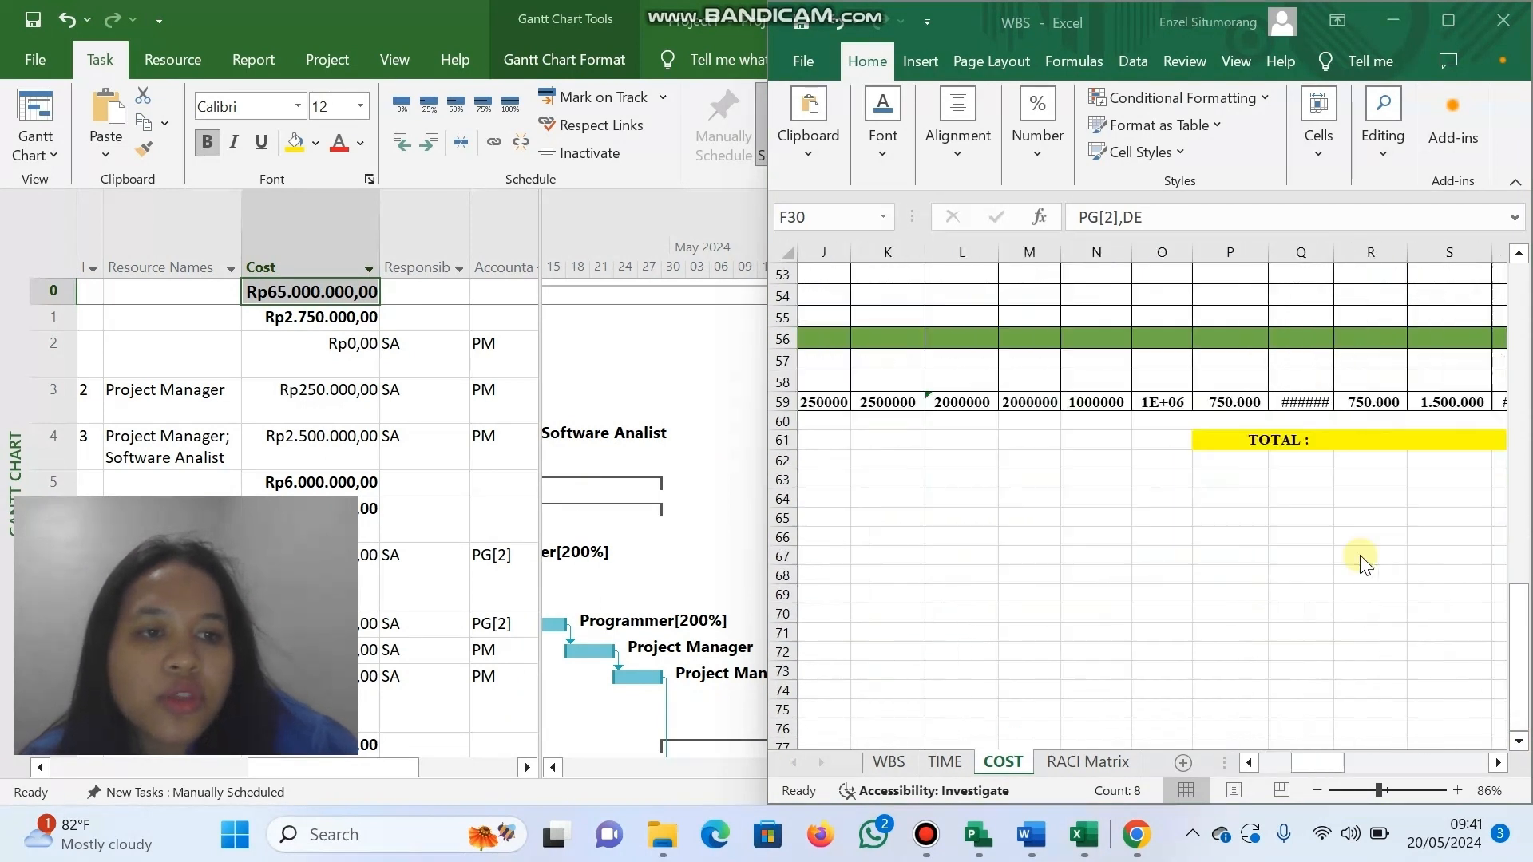
scroll(1335, 540, "right", 3)
scroll(1203, 481, "left", 1)
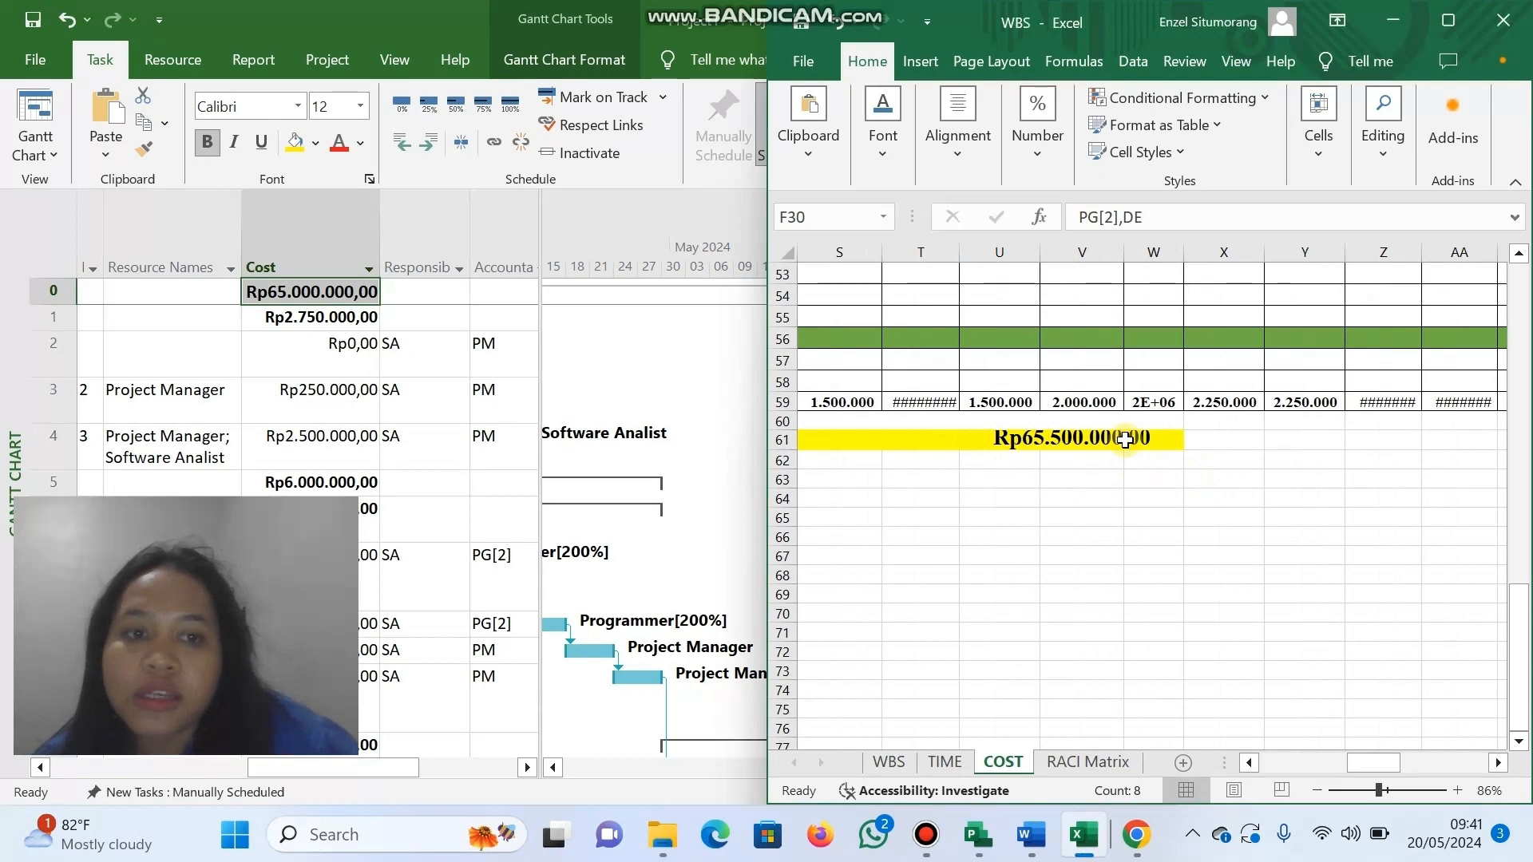
Switch back to Microsoft Project and select the project summary task's Cost to compare it with the workbook total.
left_click(327, 291)
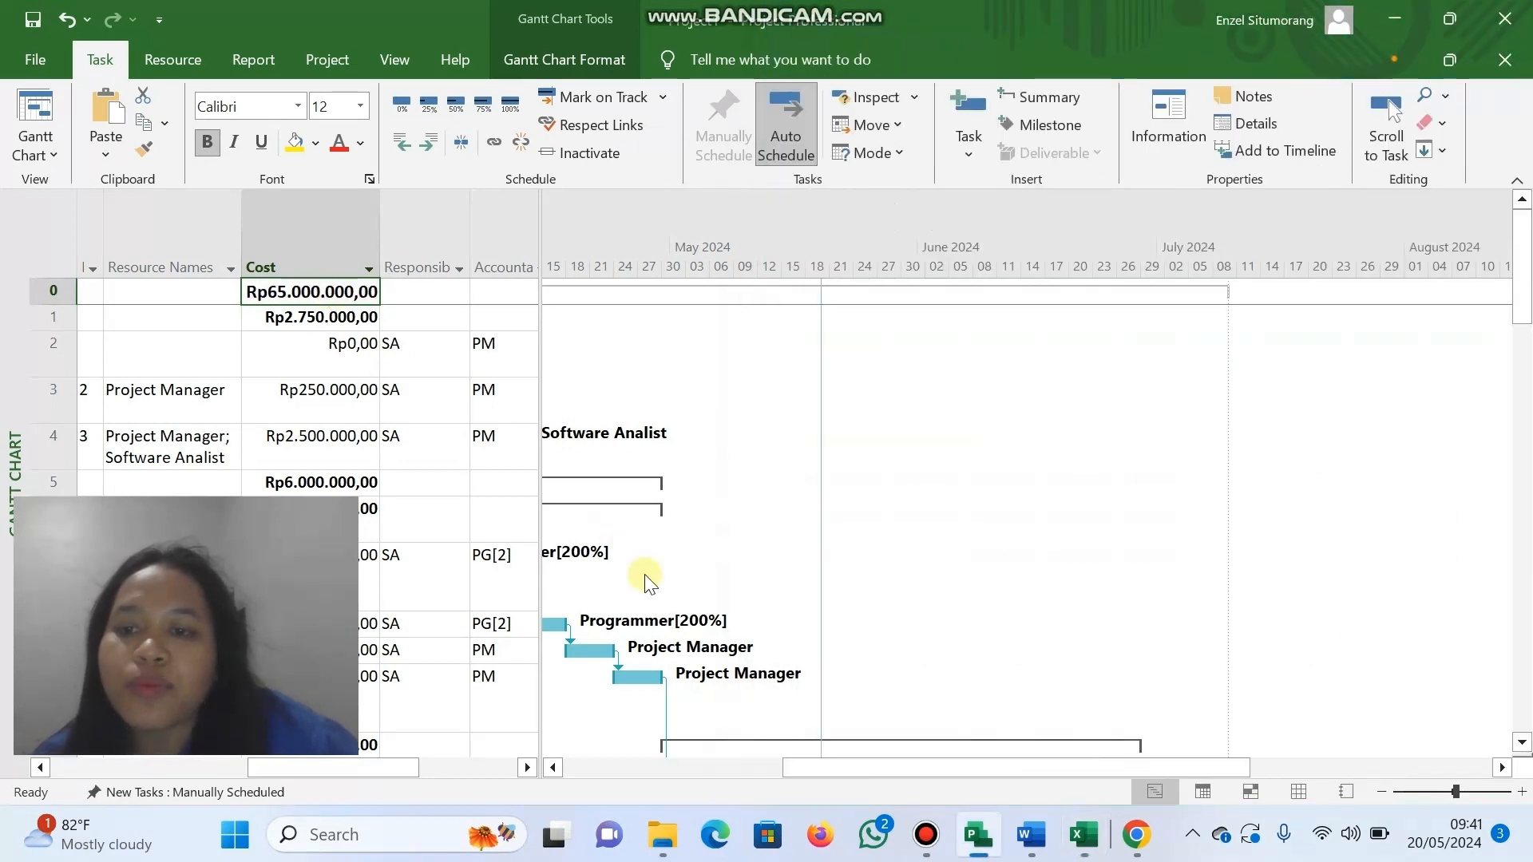
mouse_move(304, 536)
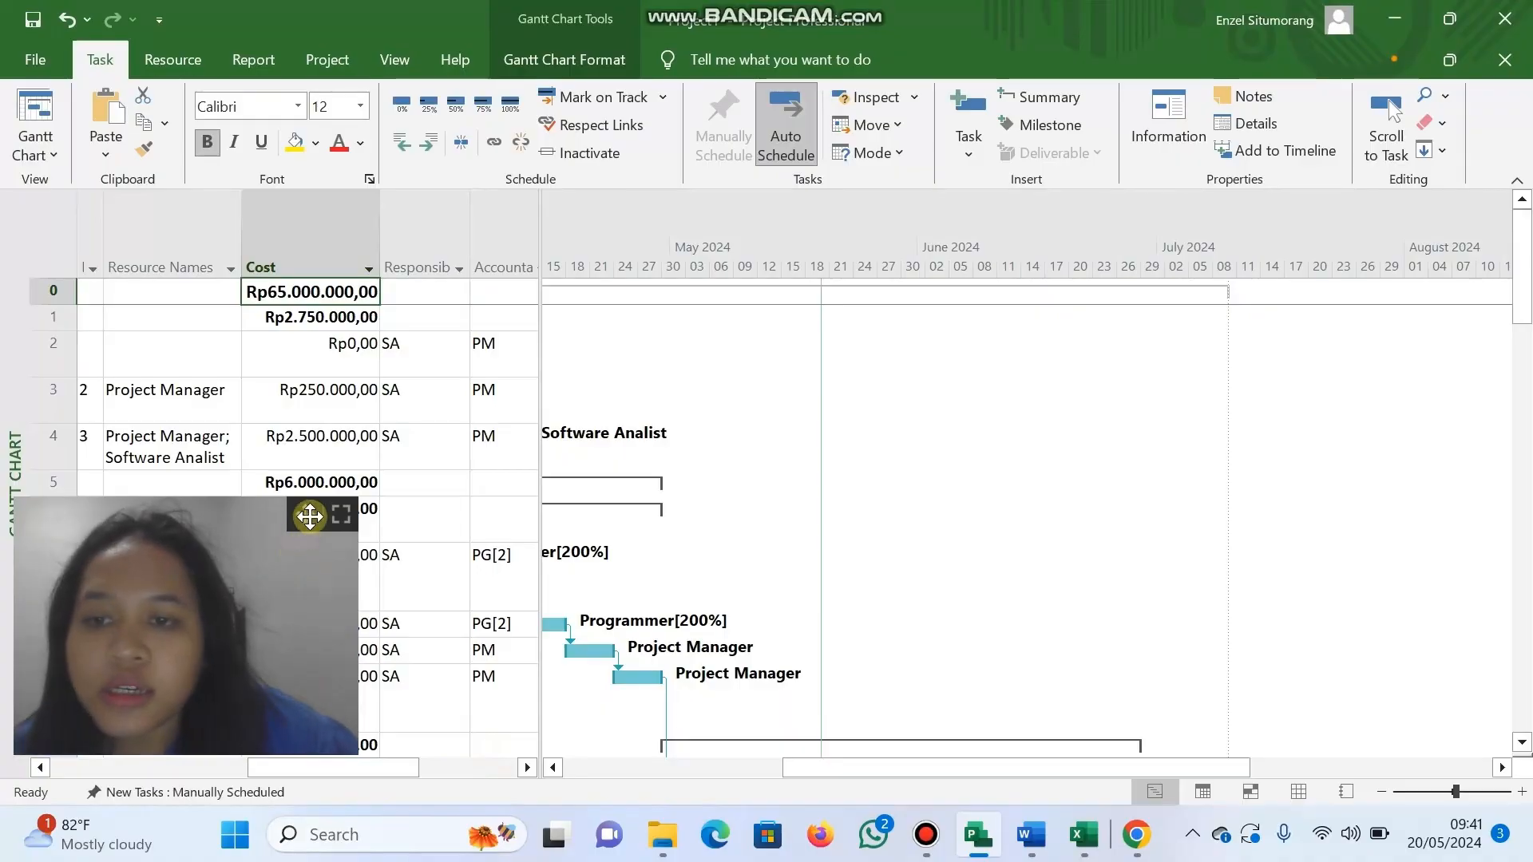
left_click_drag(317, 516, 1448, 558)
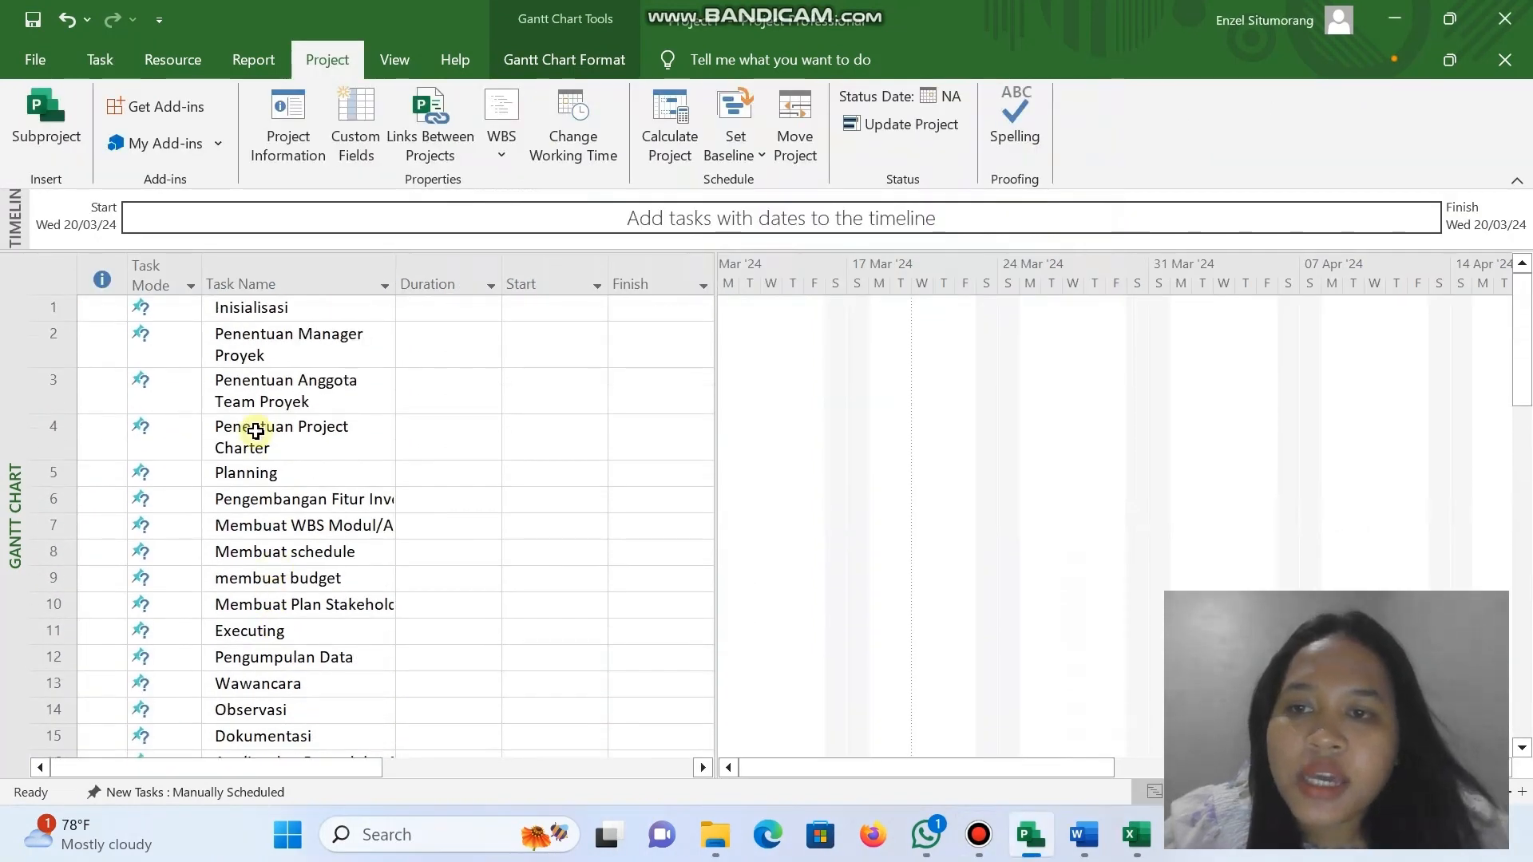
Review the unscheduled task name list, and switch to the WBS workbook in Excel to compare its WBS sheet.
scroll(203, 746, "down", 15)
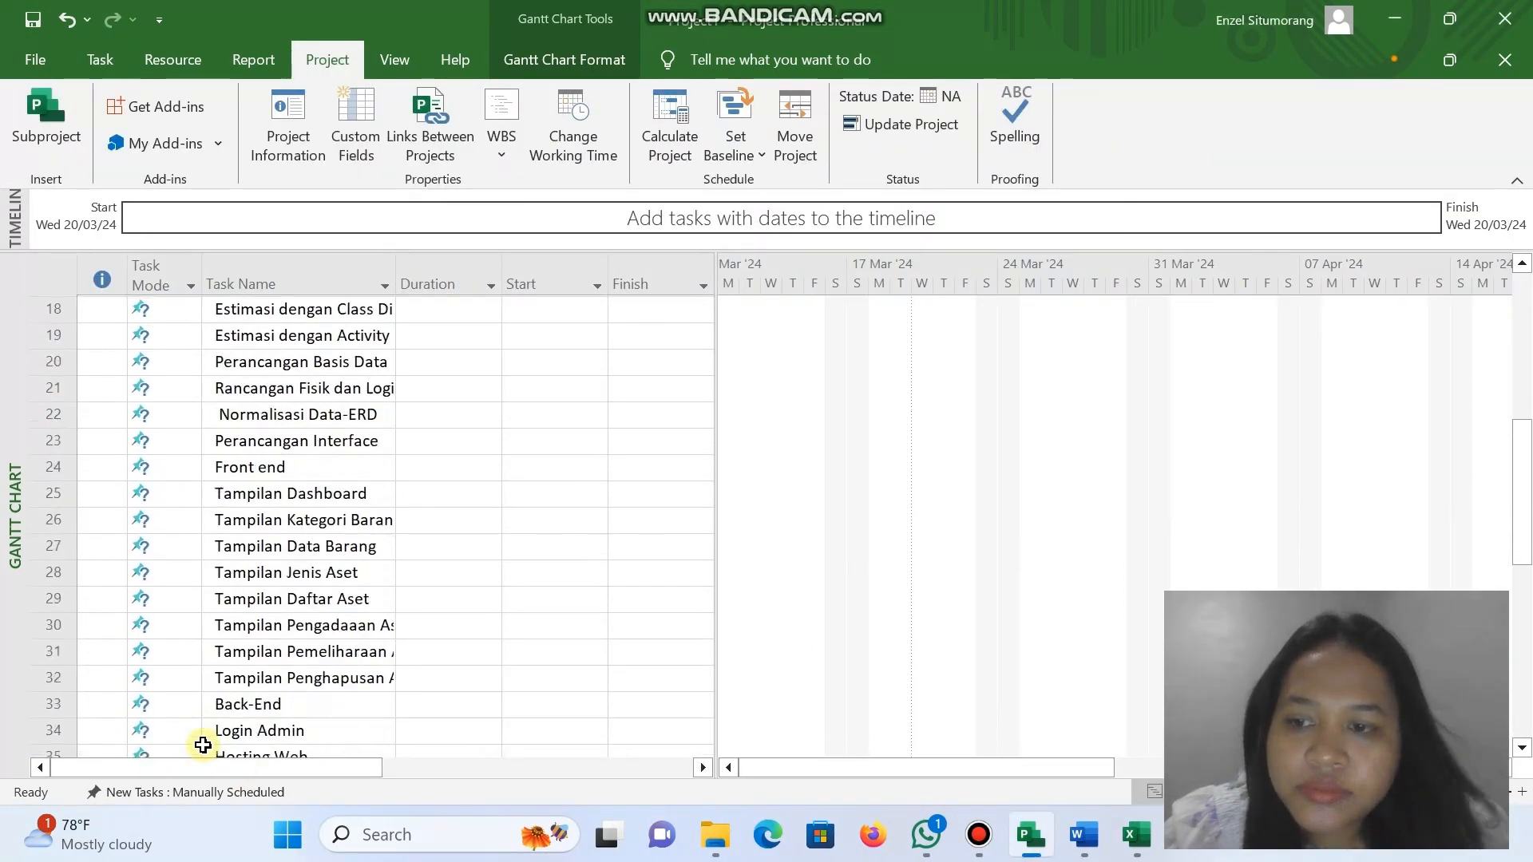
scroll(203, 745, "up", 15)
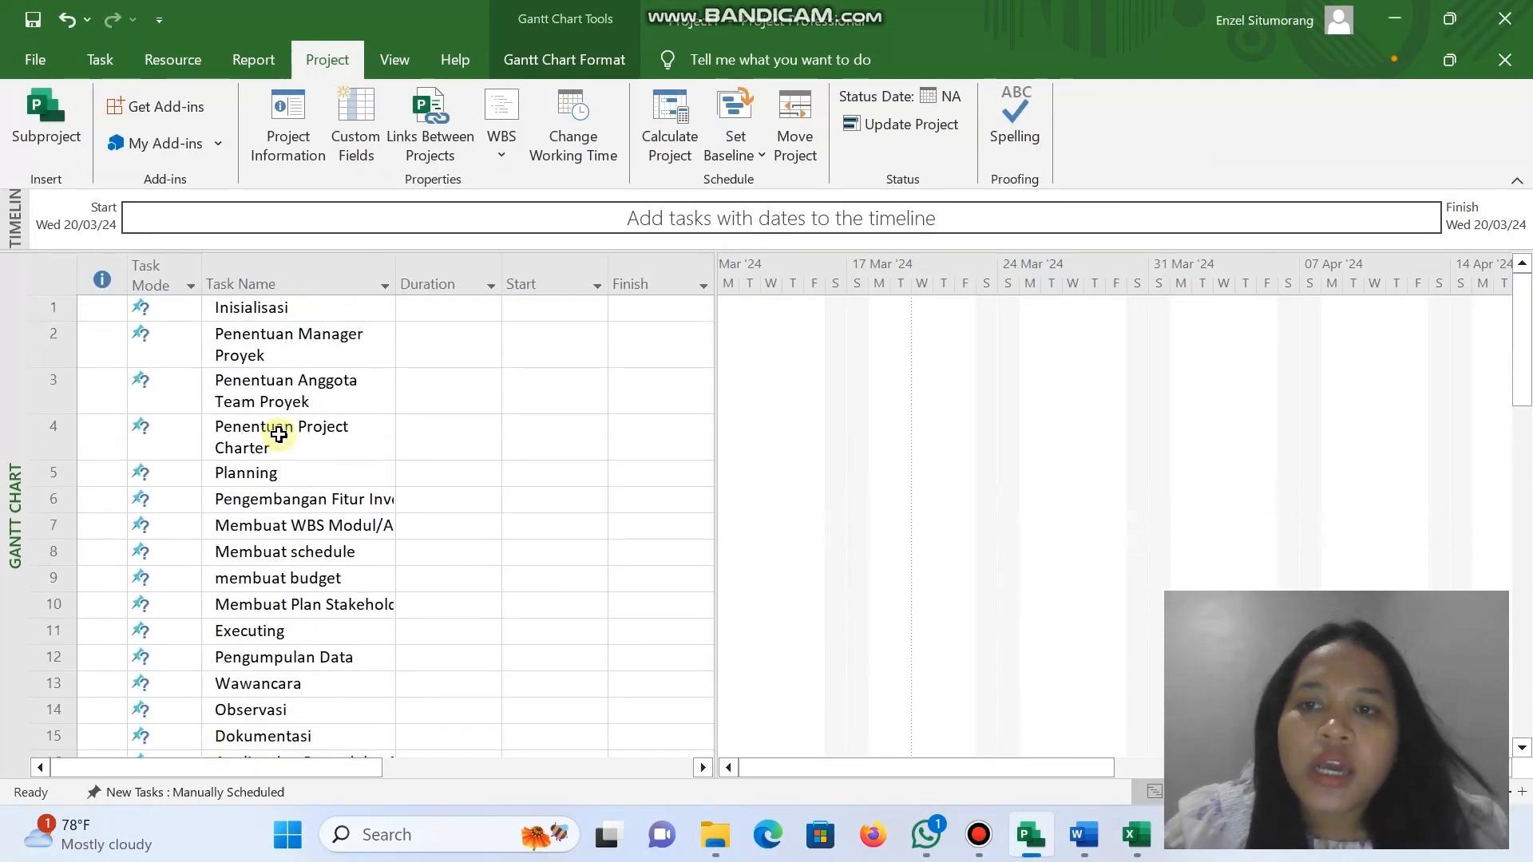
left_click(1136, 834)
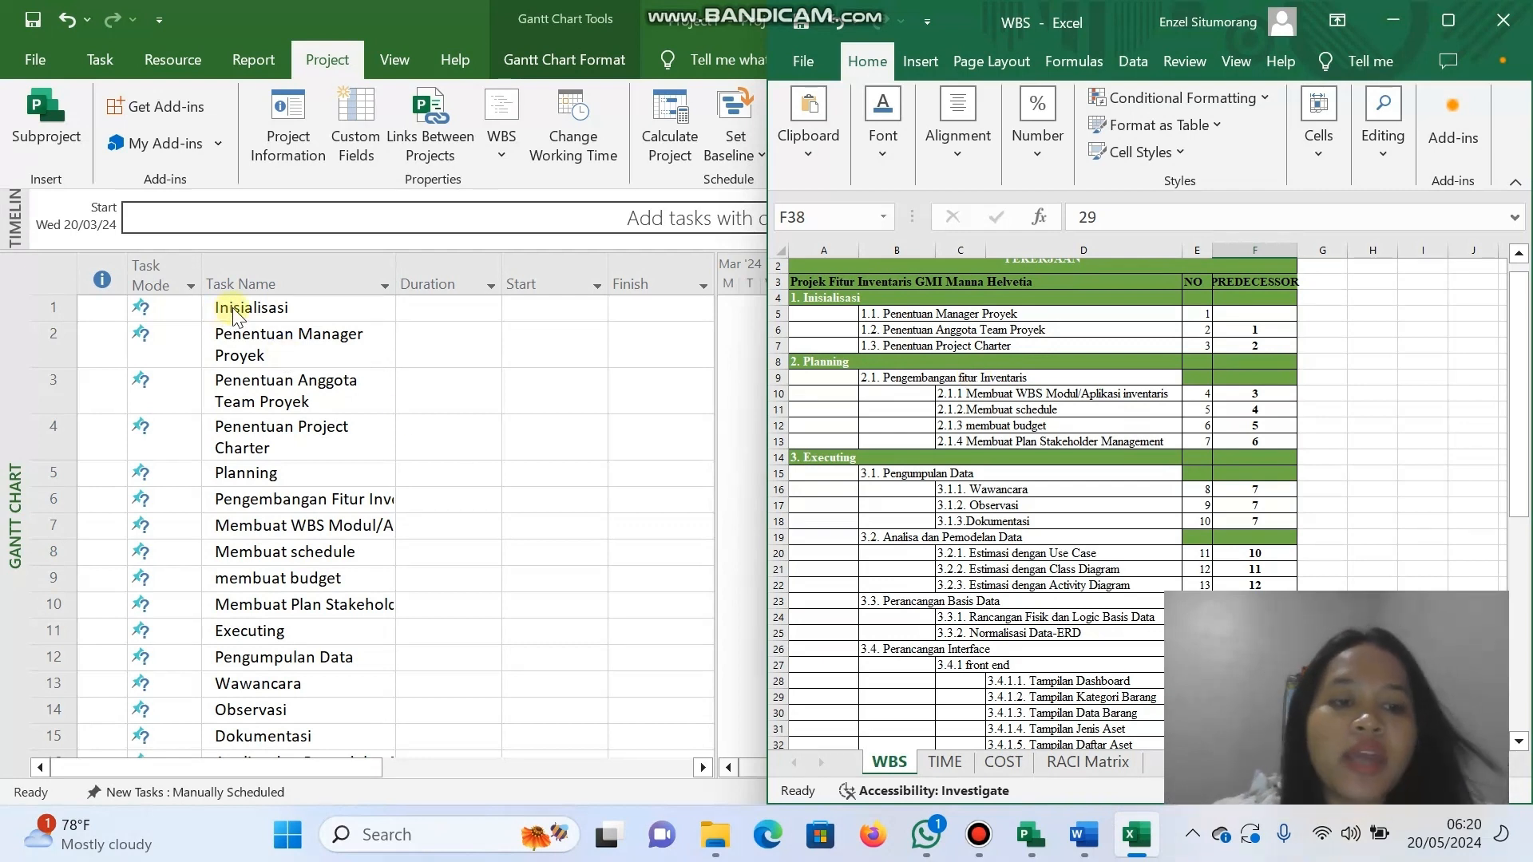
Arrange the Microsoft Project and WBS workbook windows side by side, each filling half of the screen.
left_click(250, 335)
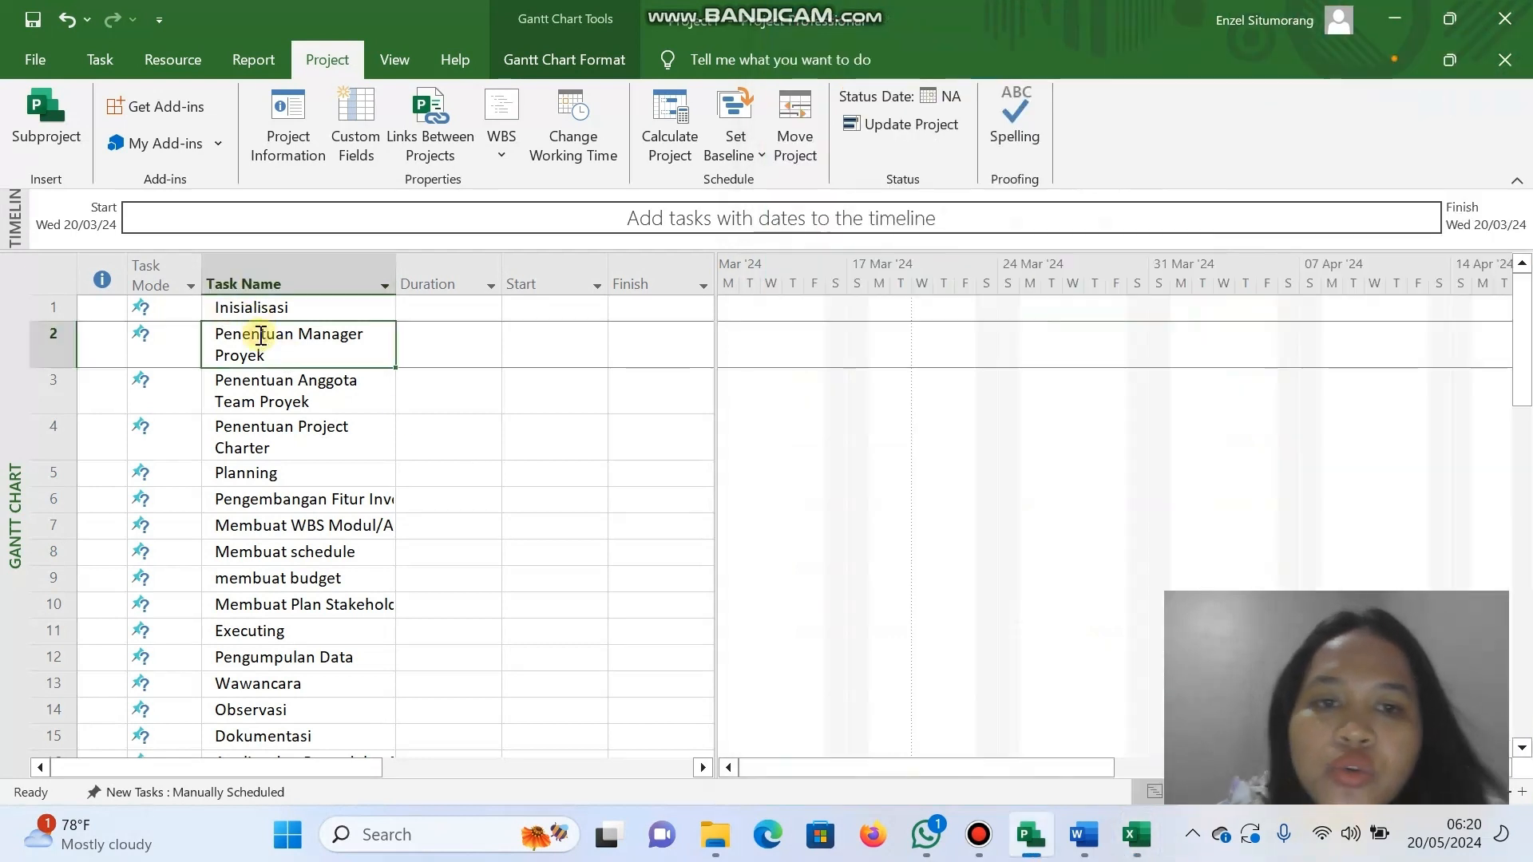
mouse_move(1130, 854)
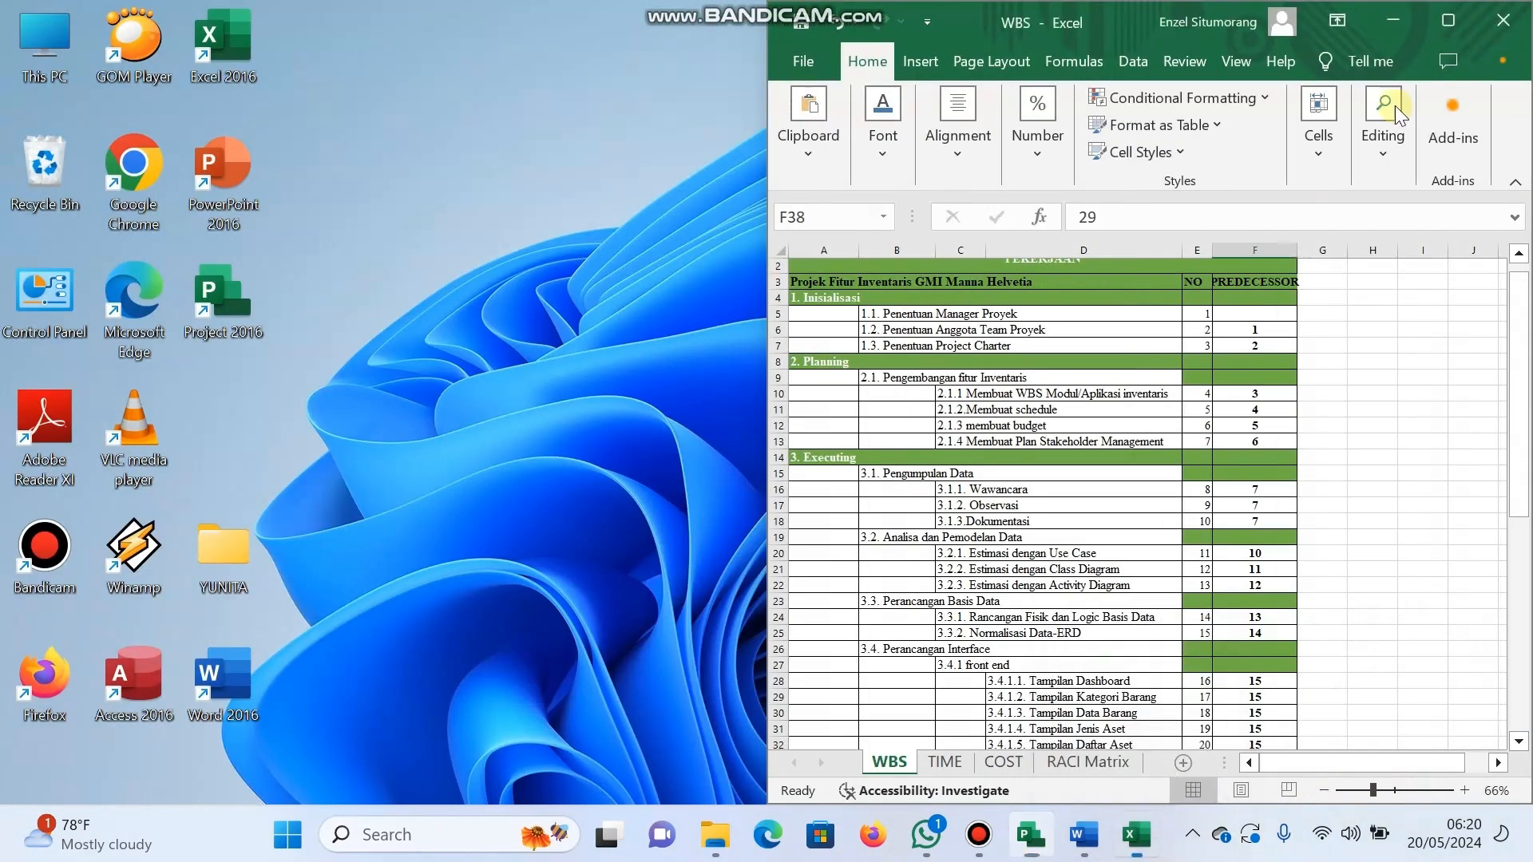
left_click(1148, 748)
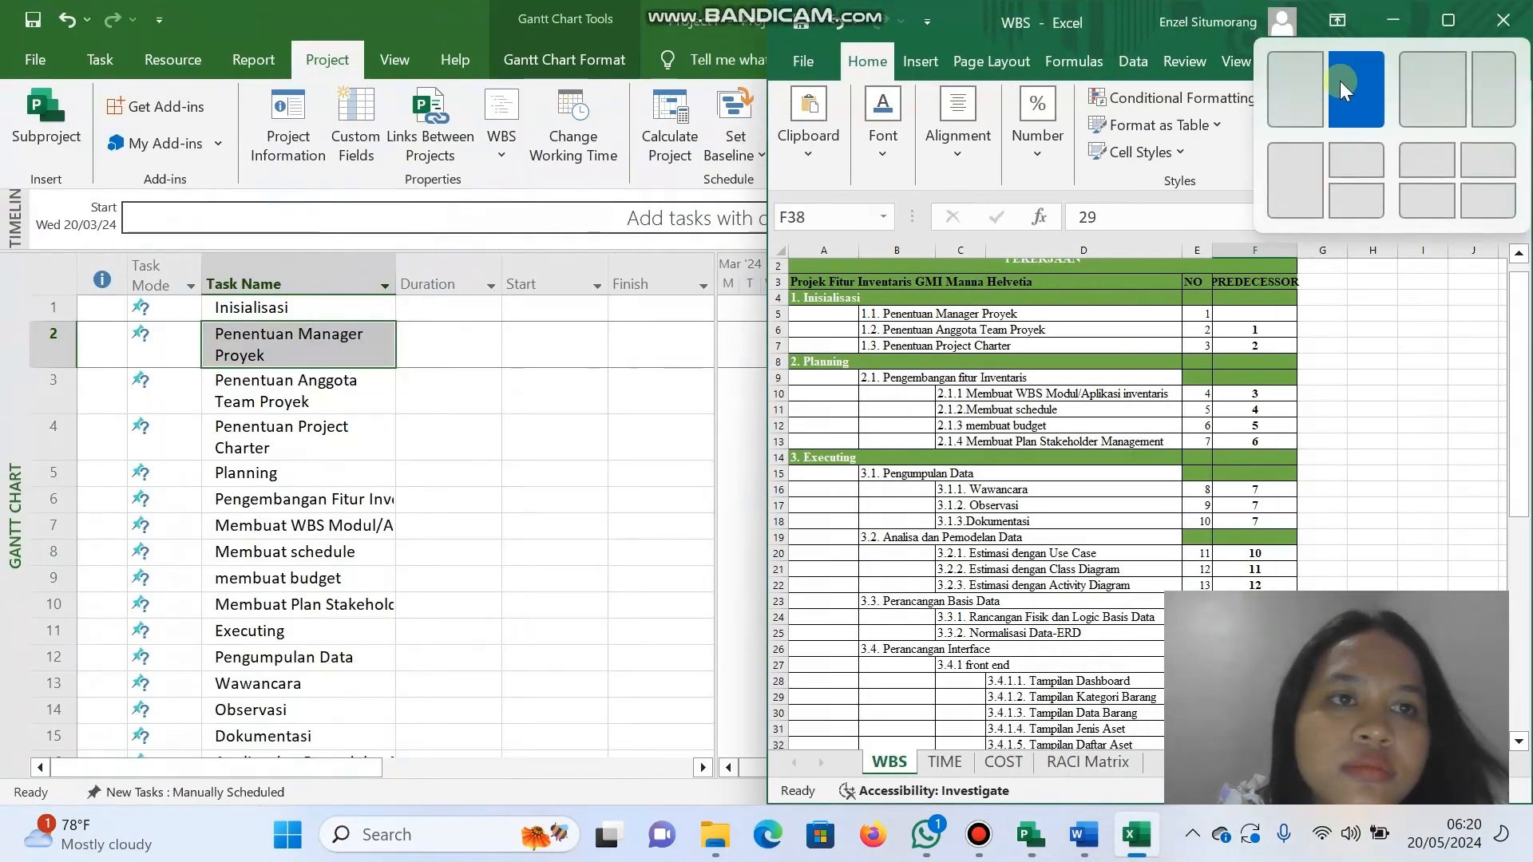
left_click(1356, 90)
left_click(382, 271)
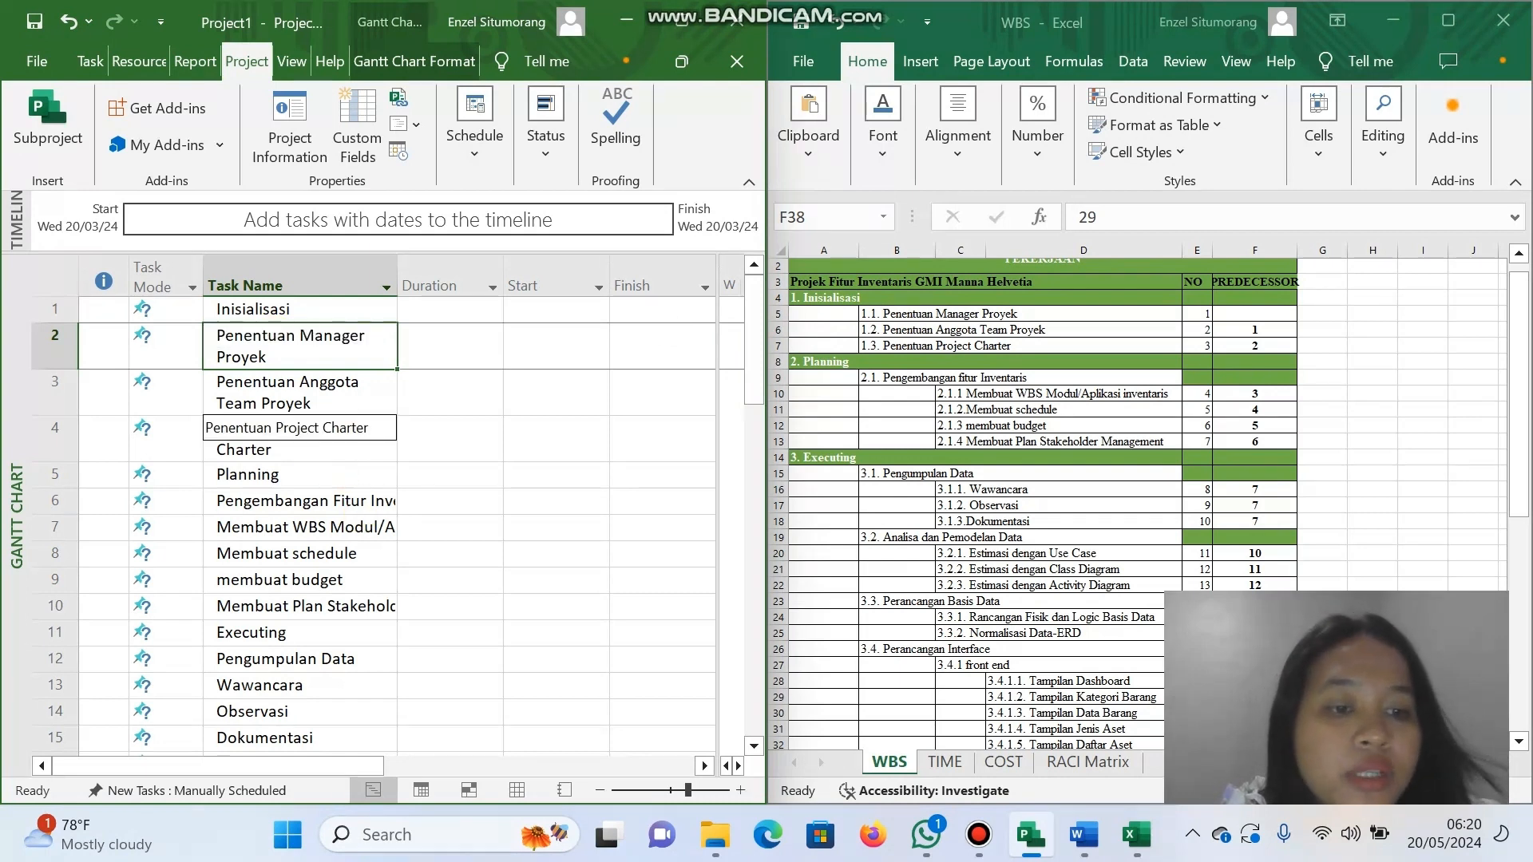
Indent Penentuan Manager Proyek, Penentuan Anggota Team Proyek and Penentuan Project Charter as subtasks of Inisialisasi.
left_click(351, 513)
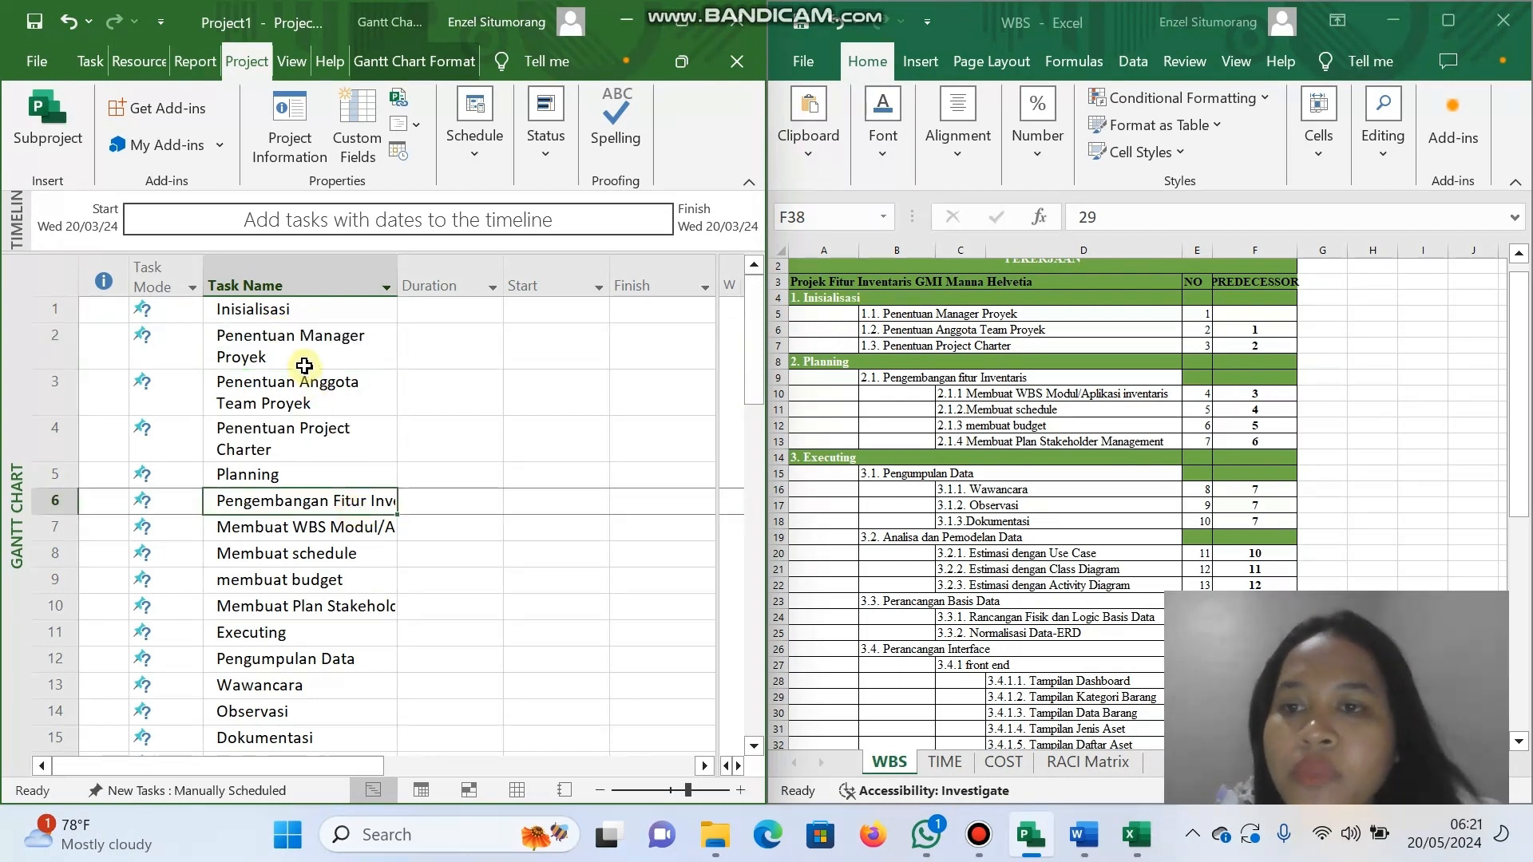
left_click_drag(303, 360, 309, 439)
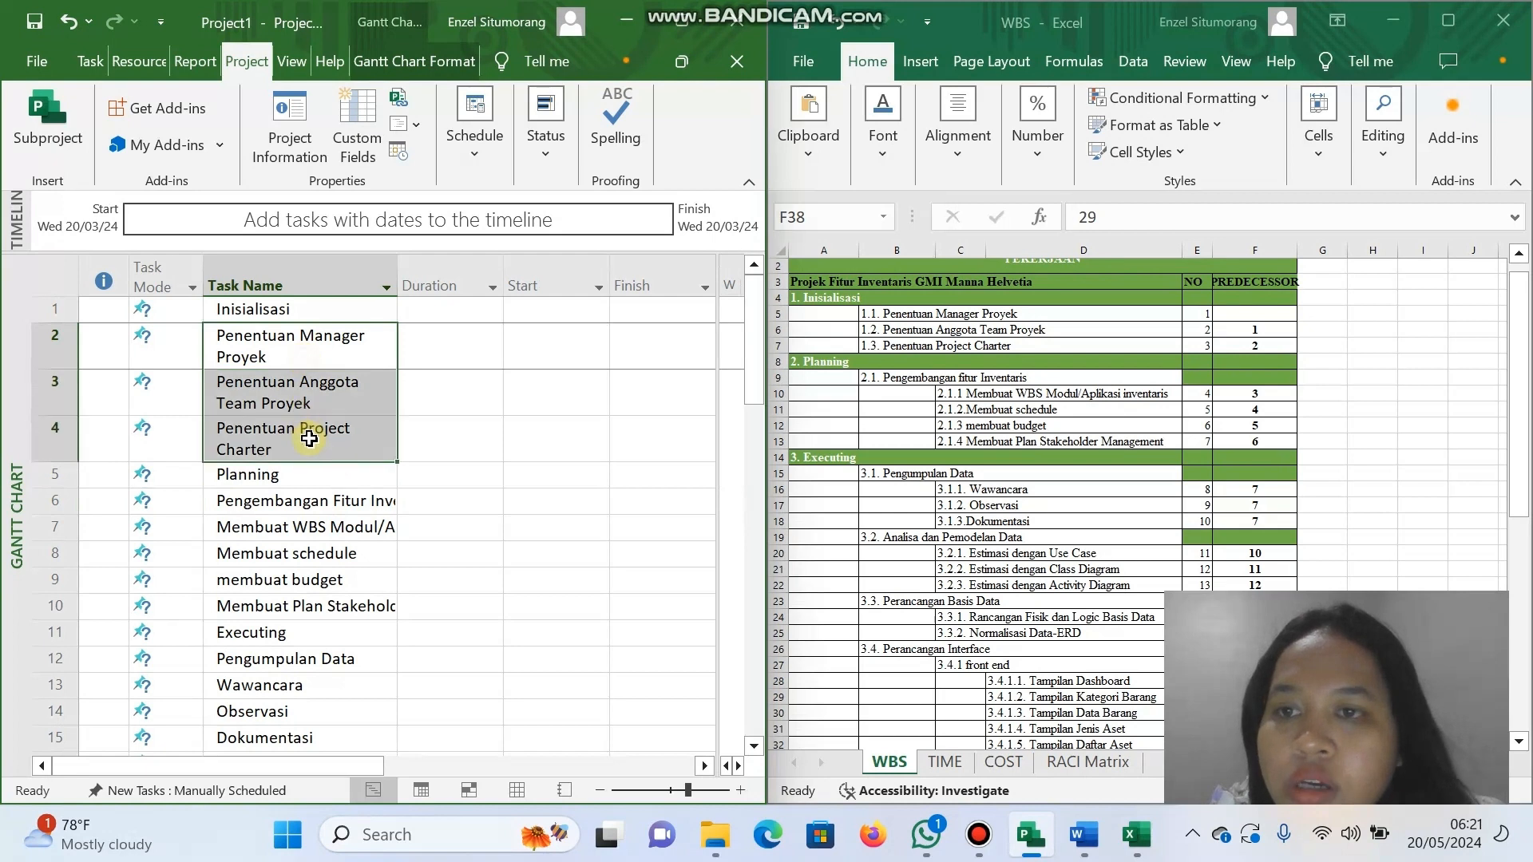
left_click(84, 57)
left_click(295, 165)
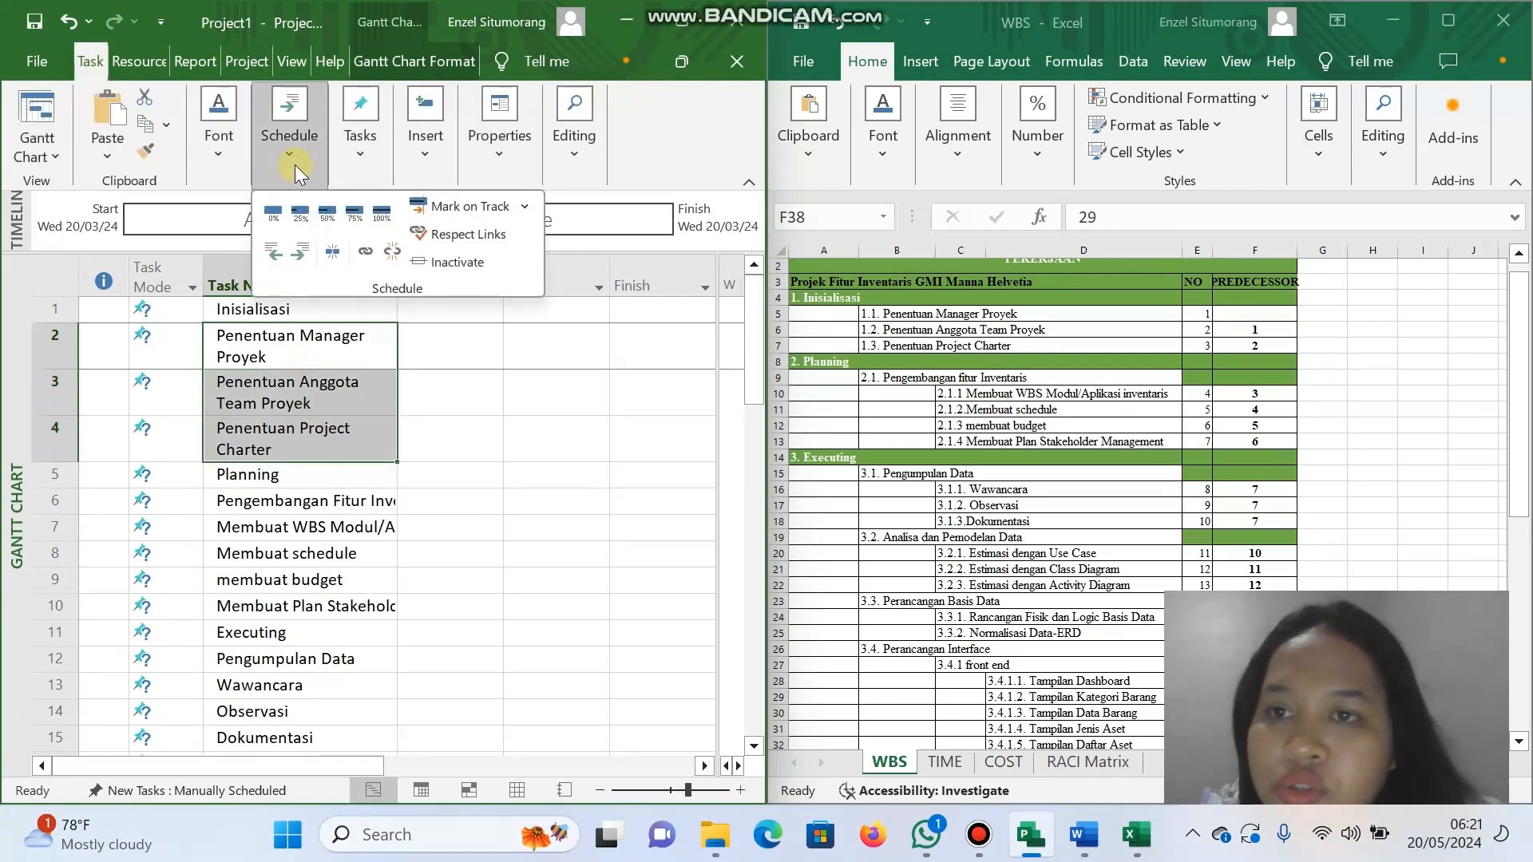
left_click(298, 252)
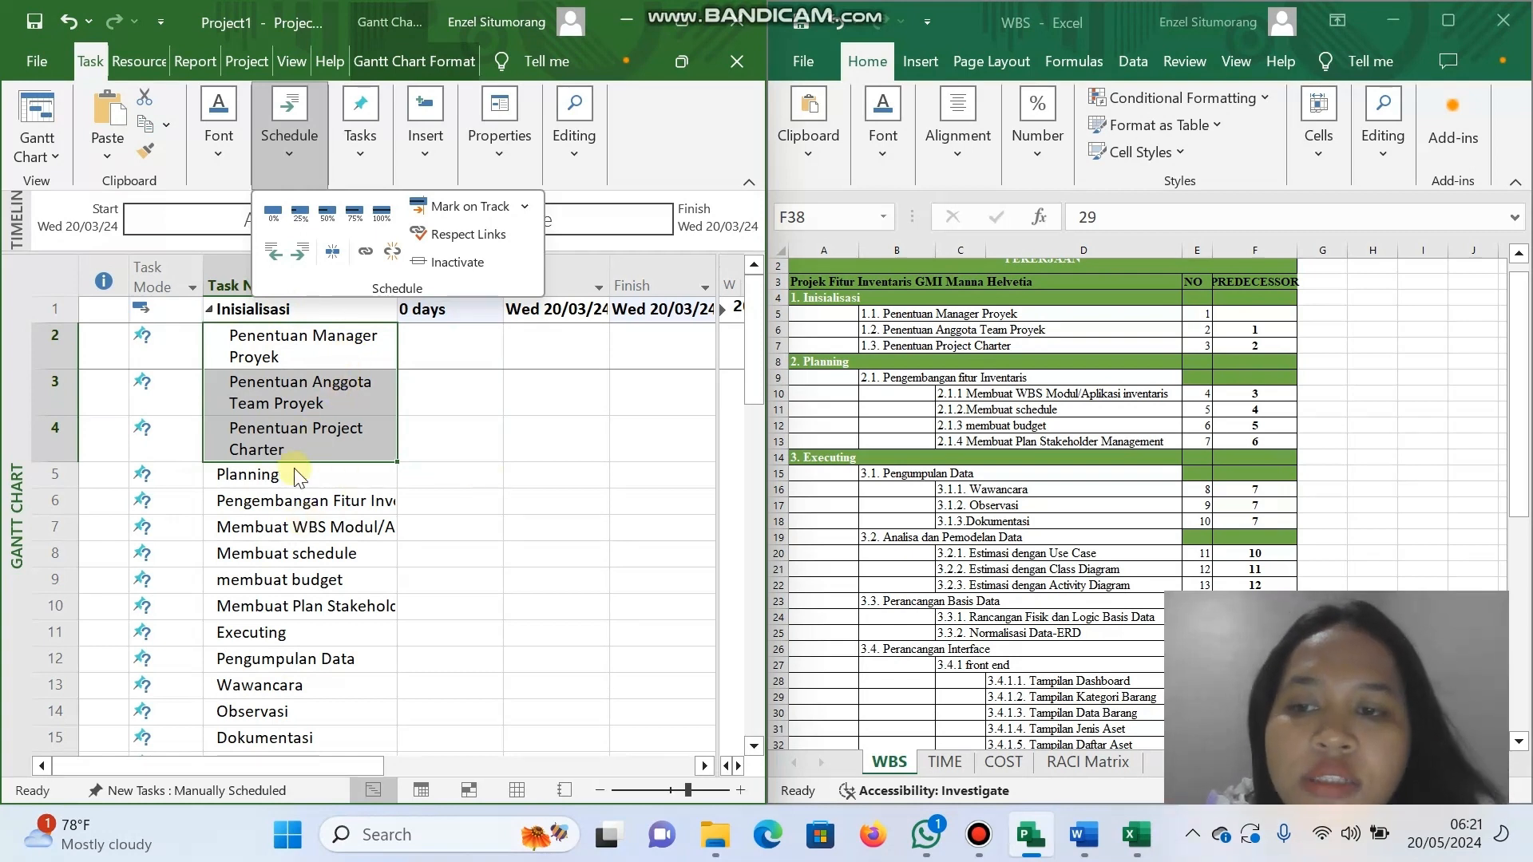
Review the remaining tasks against the WBS sheet and check the indented task hierarchy down to the last row.
scroll(287, 585, "down", 12)
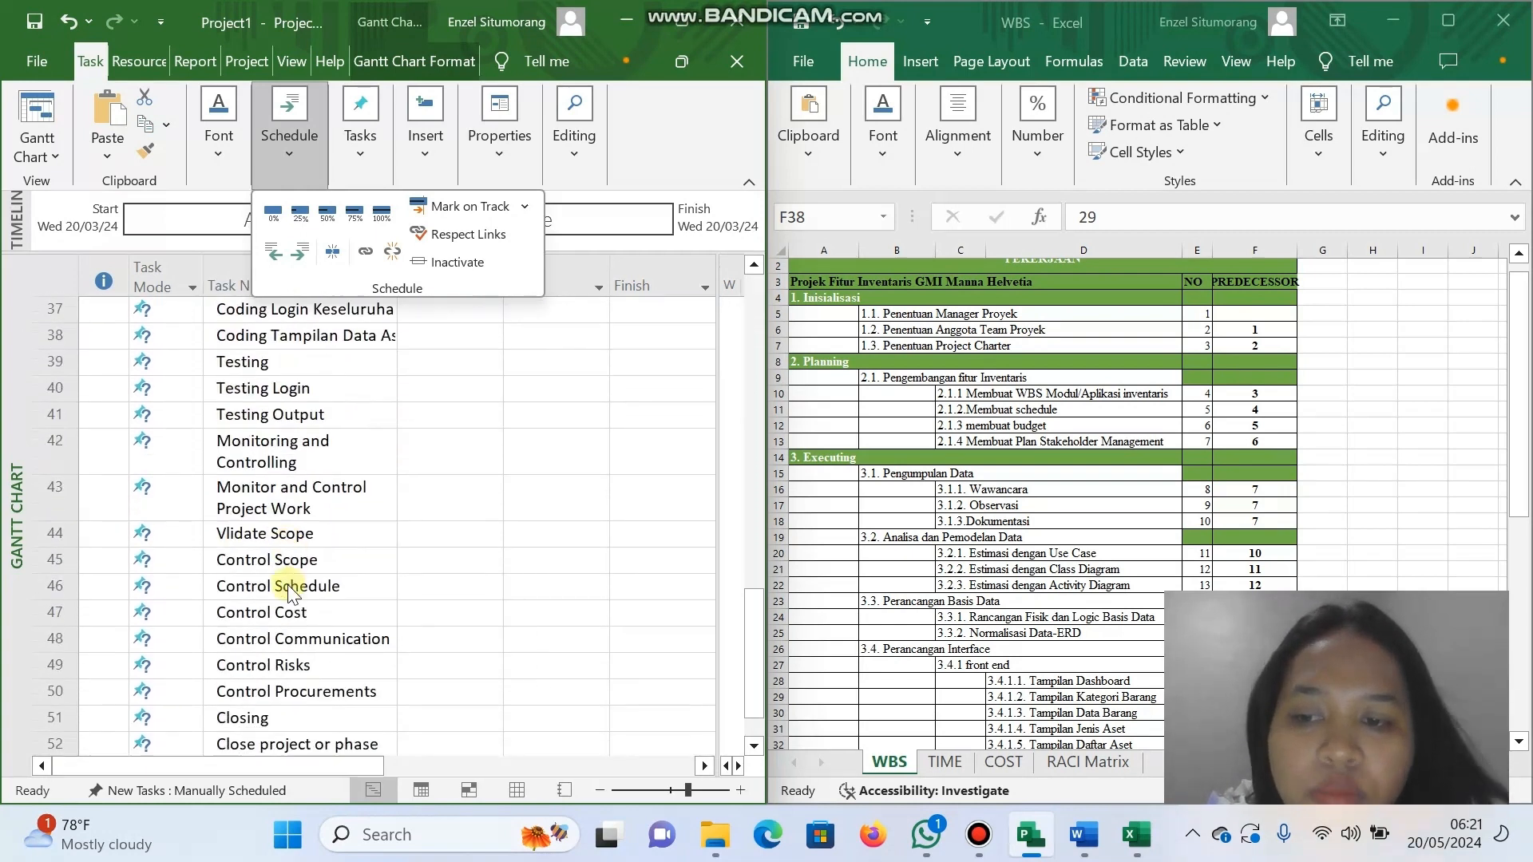
scroll(1018, 591, "down", 5)
scroll(1018, 591, "up", 6)
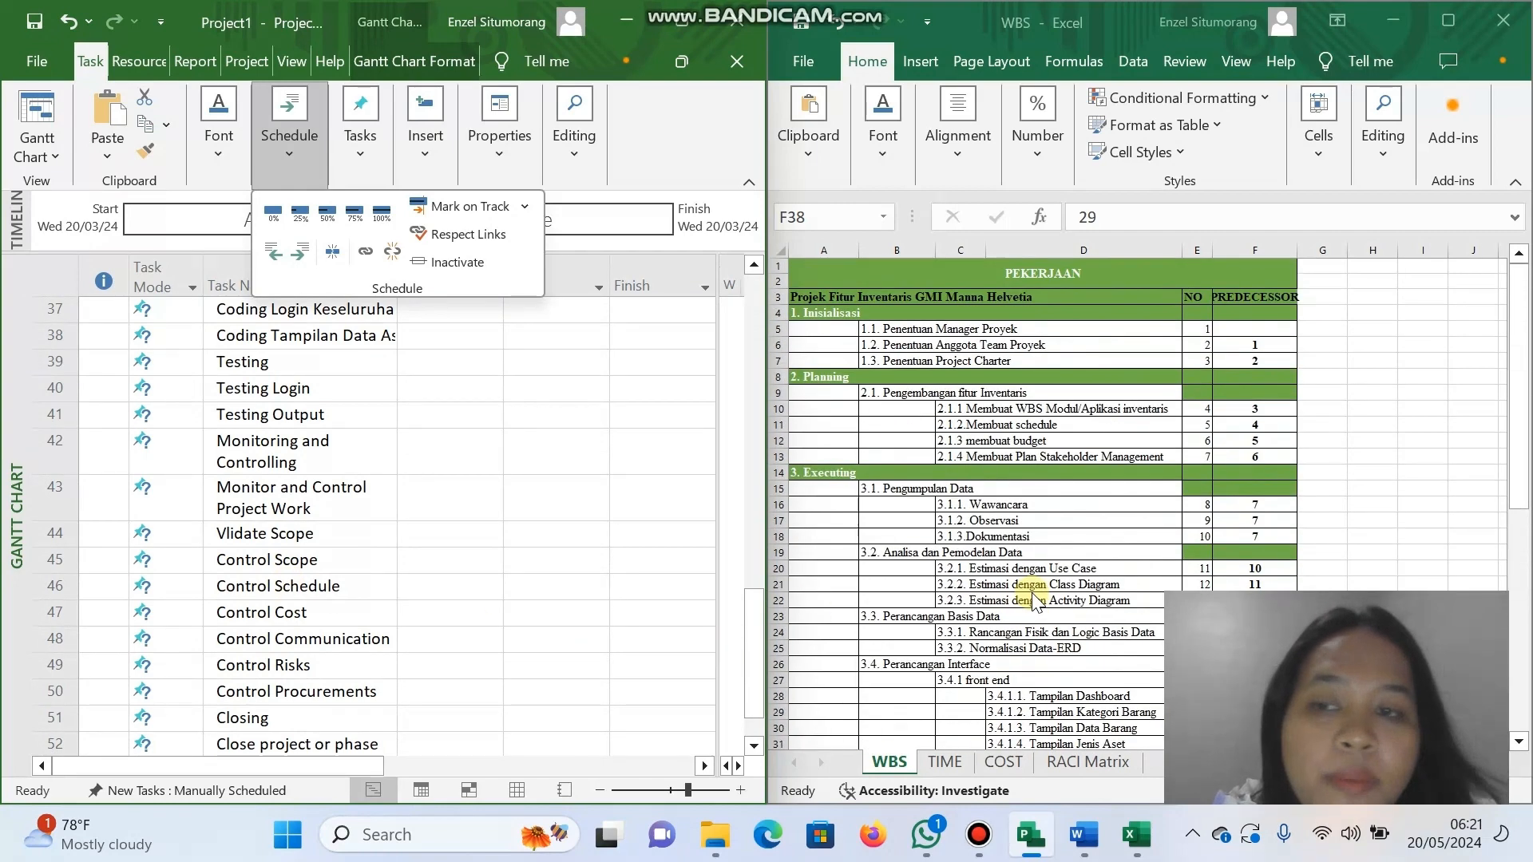
scroll(407, 476, "up", 9)
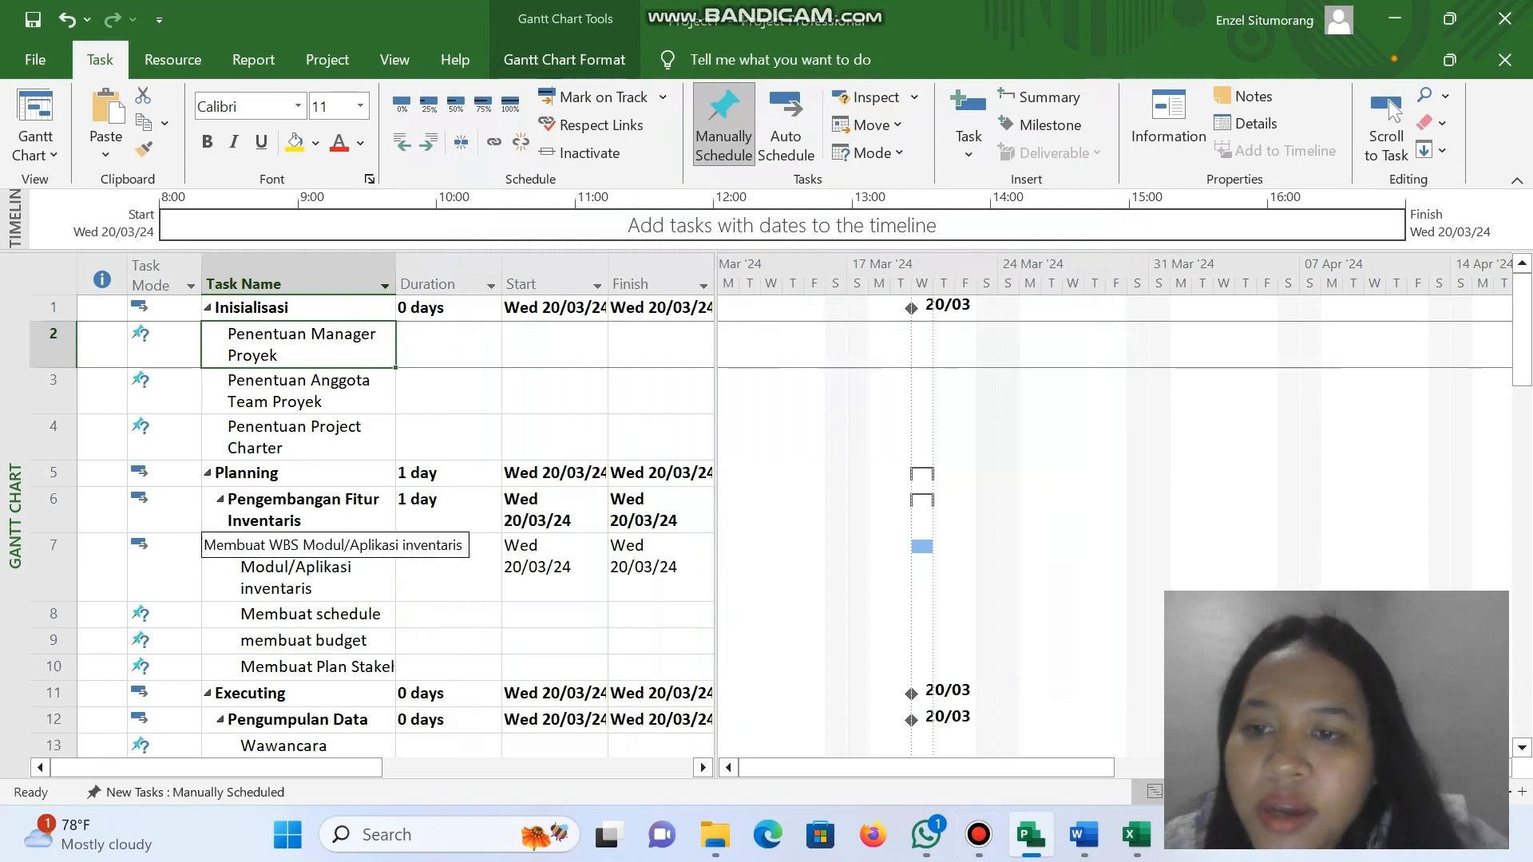
scroll(386, 599, "down", 1)
scroll(385, 600, "down", 12)
scroll(385, 600, "up", 14)
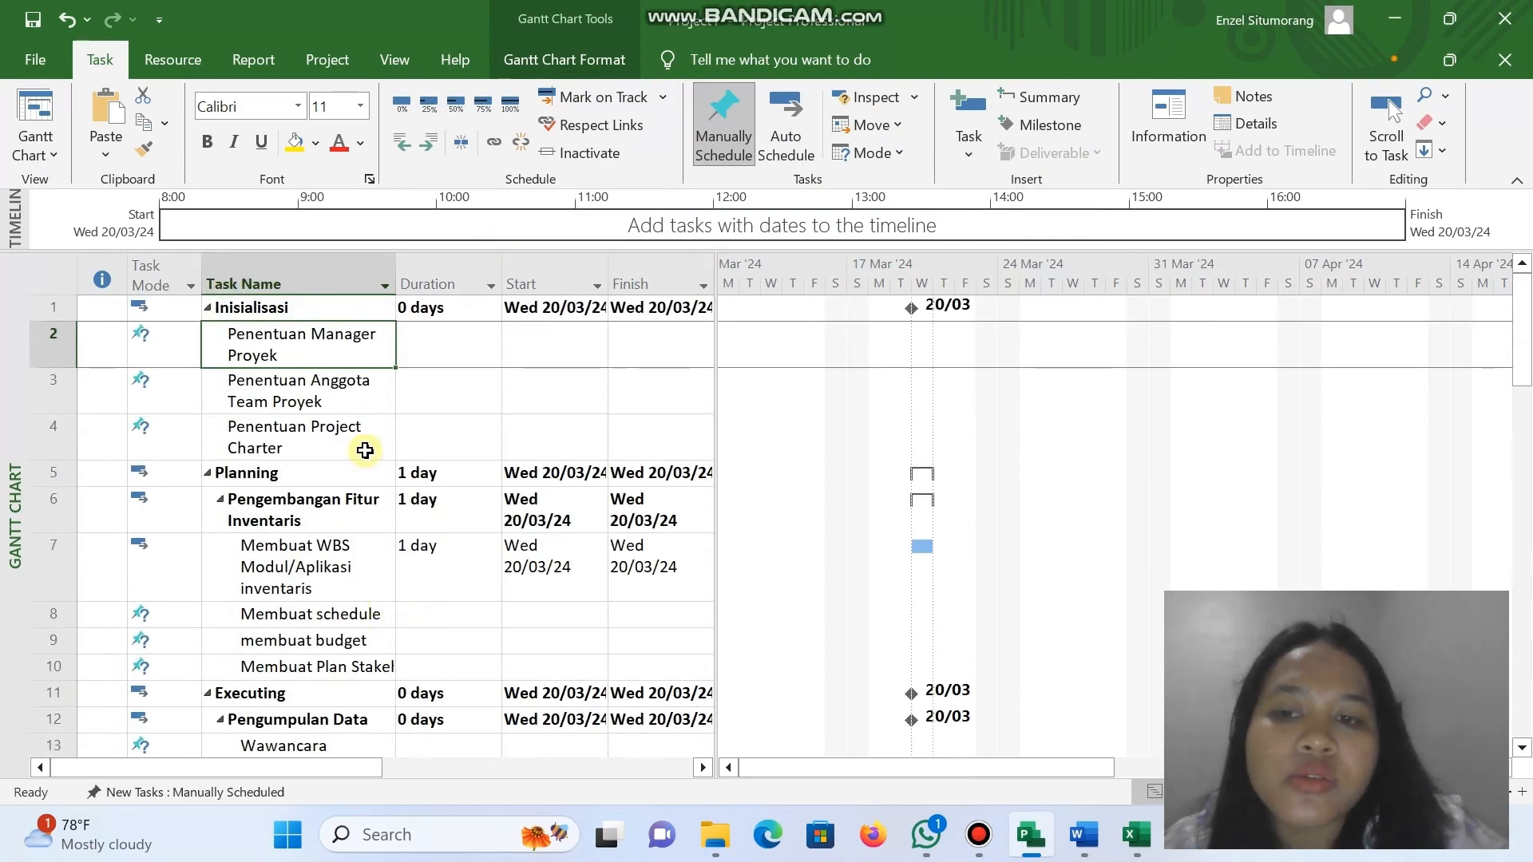
Set the durations from the TIME sheet: Penentuan Manager Proyek 1 day, Penentuan Anggota Team Proyek 1 day, Penentuan Project Charter 4 days.
left_click(425, 334)
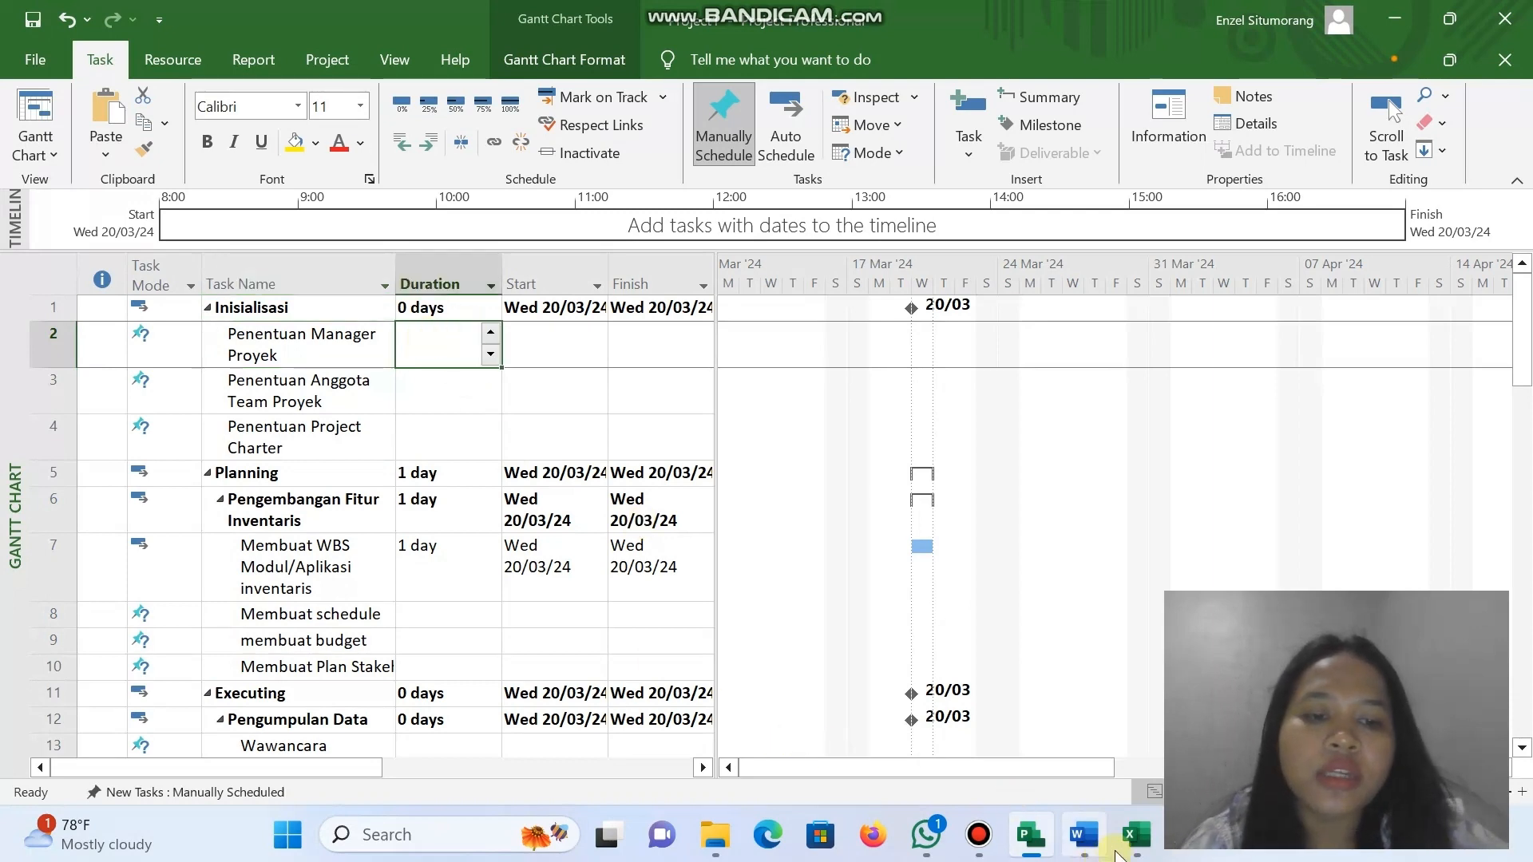
left_click(1136, 834)
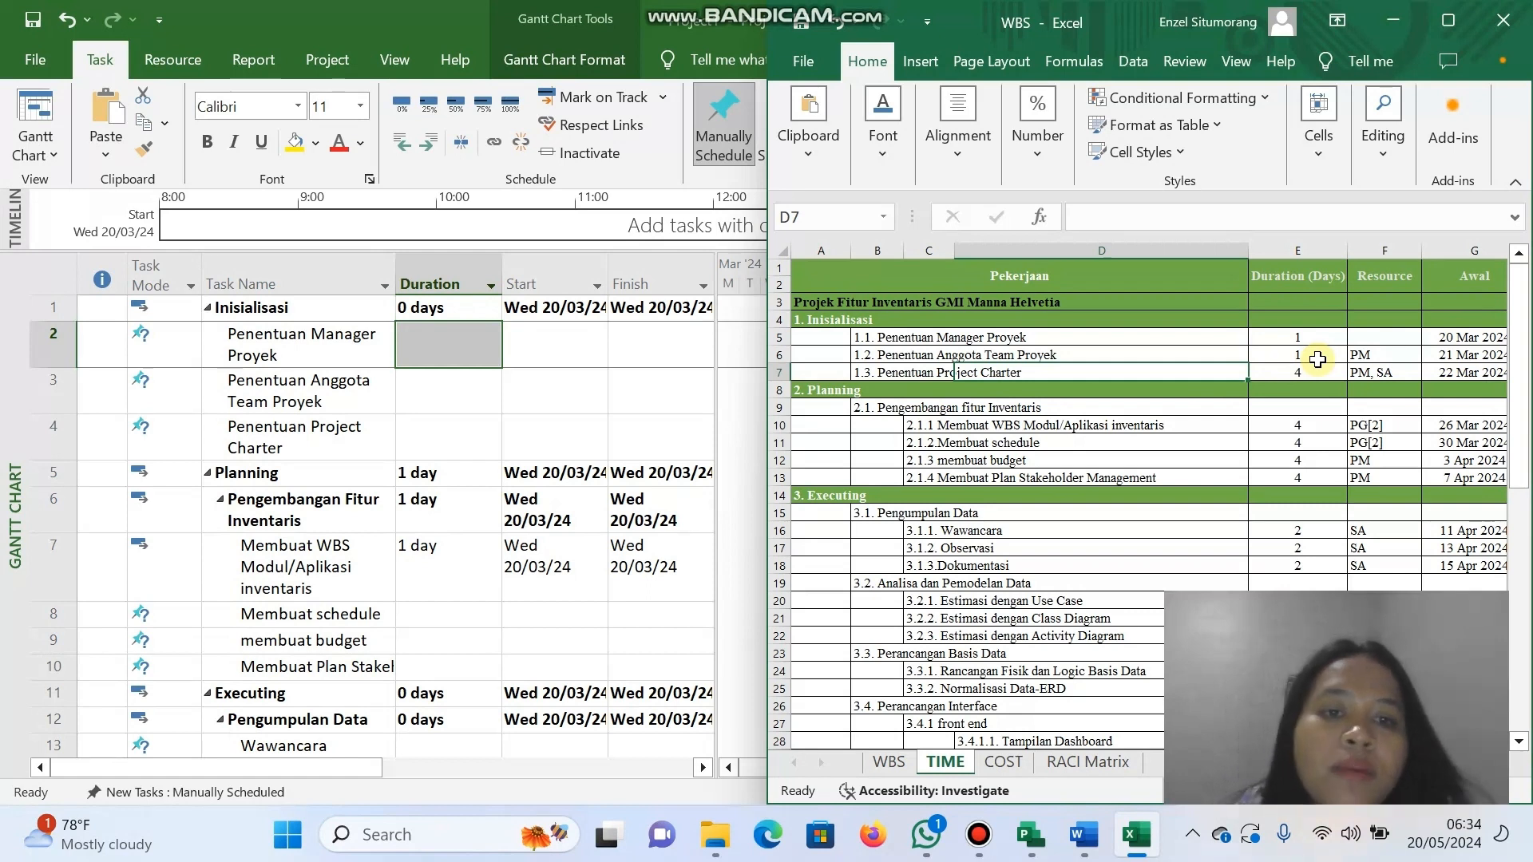
left_click(429, 337)
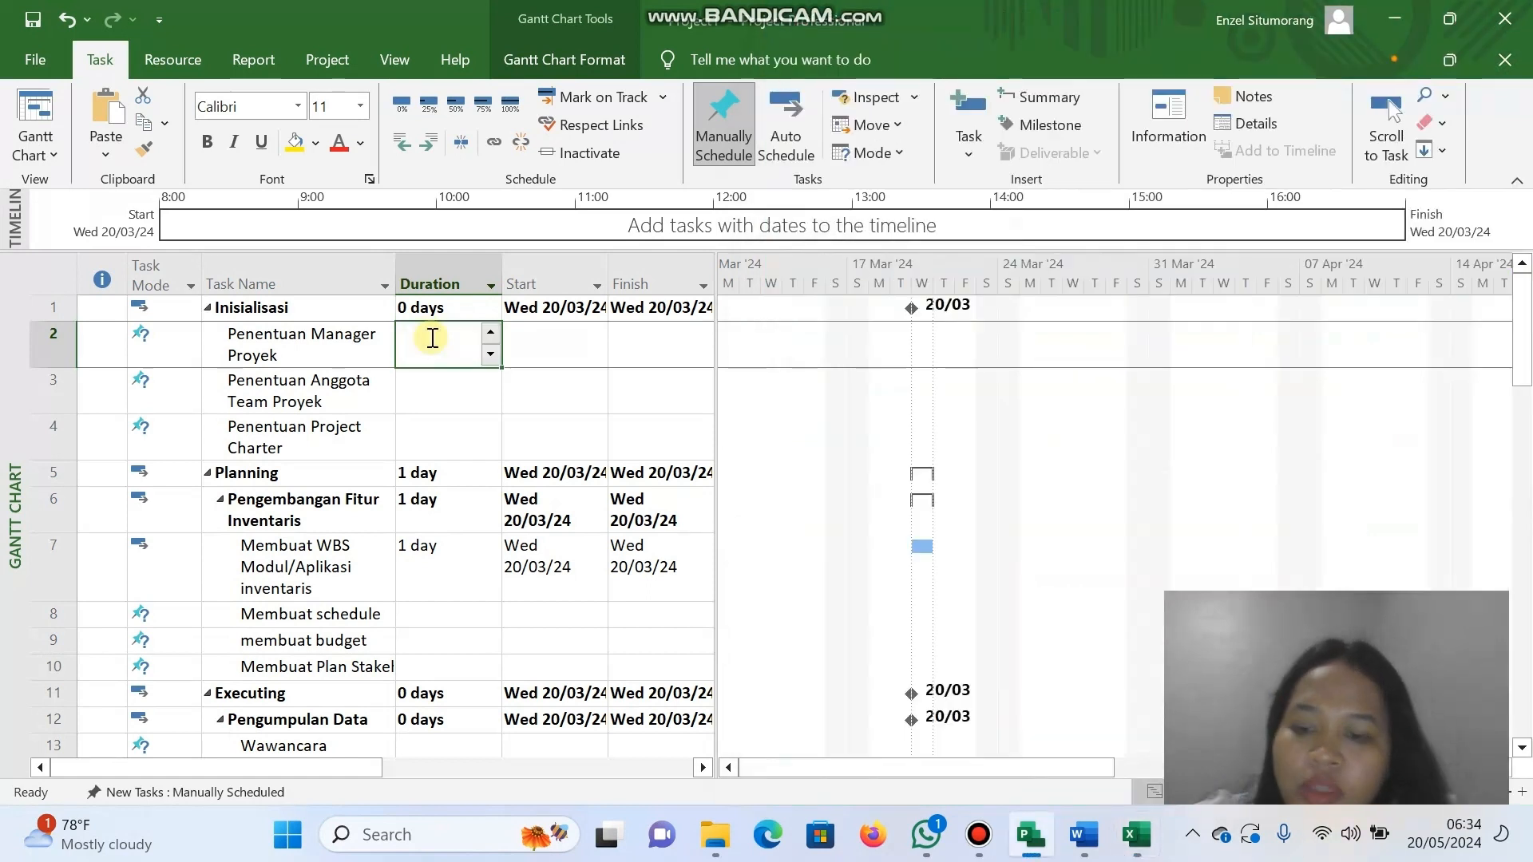
type("1")
left_click(430, 385)
type("1")
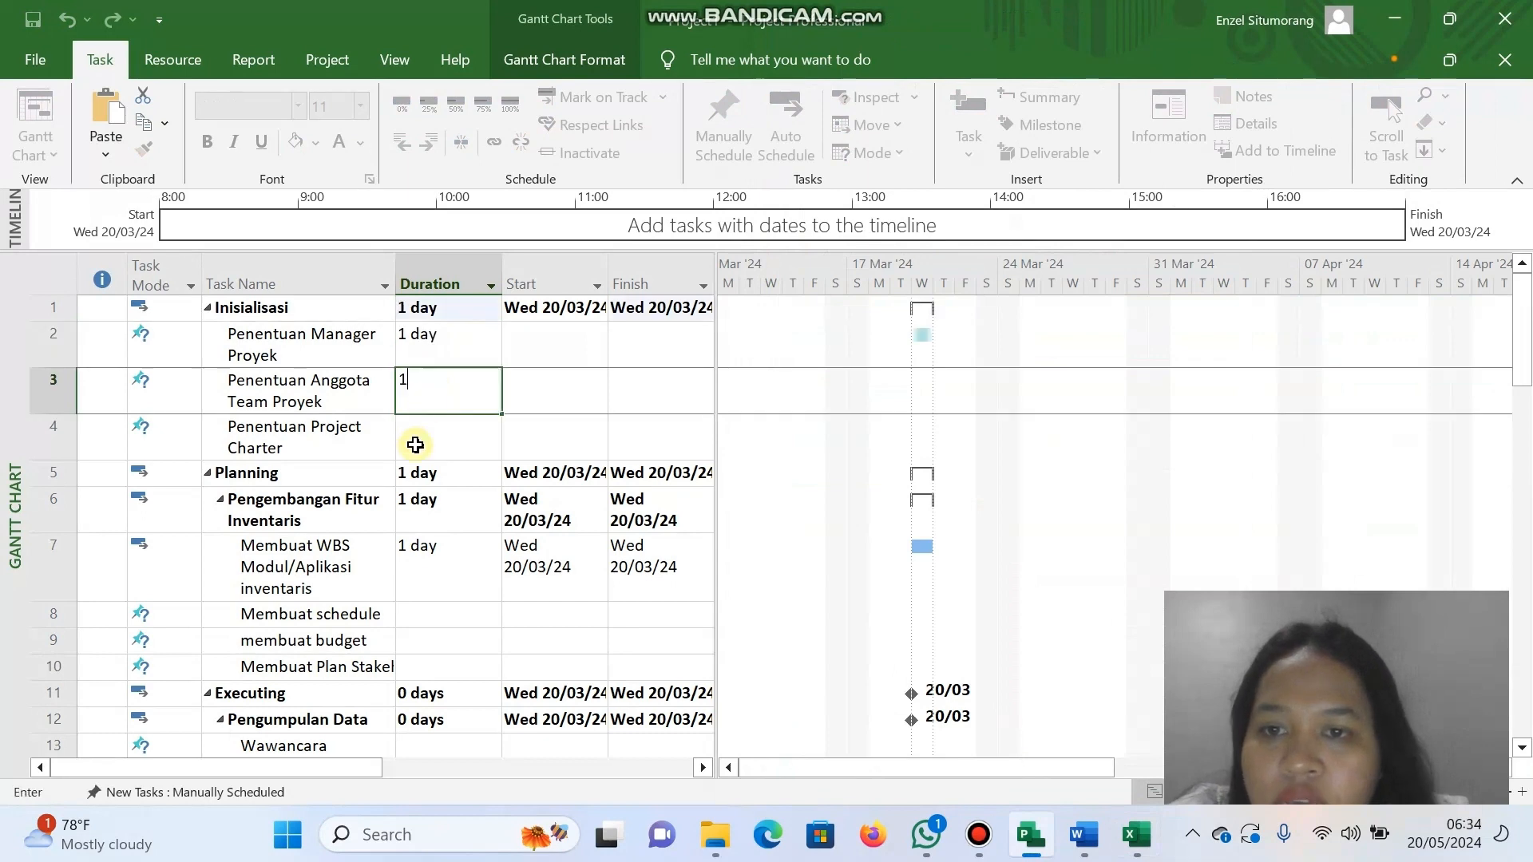
left_click(415, 447)
type("4")
Set the durations of Membuat WBS Modul/Aplikasi inventaris and Membuat schedule to 4 days each.
left_click(452, 568)
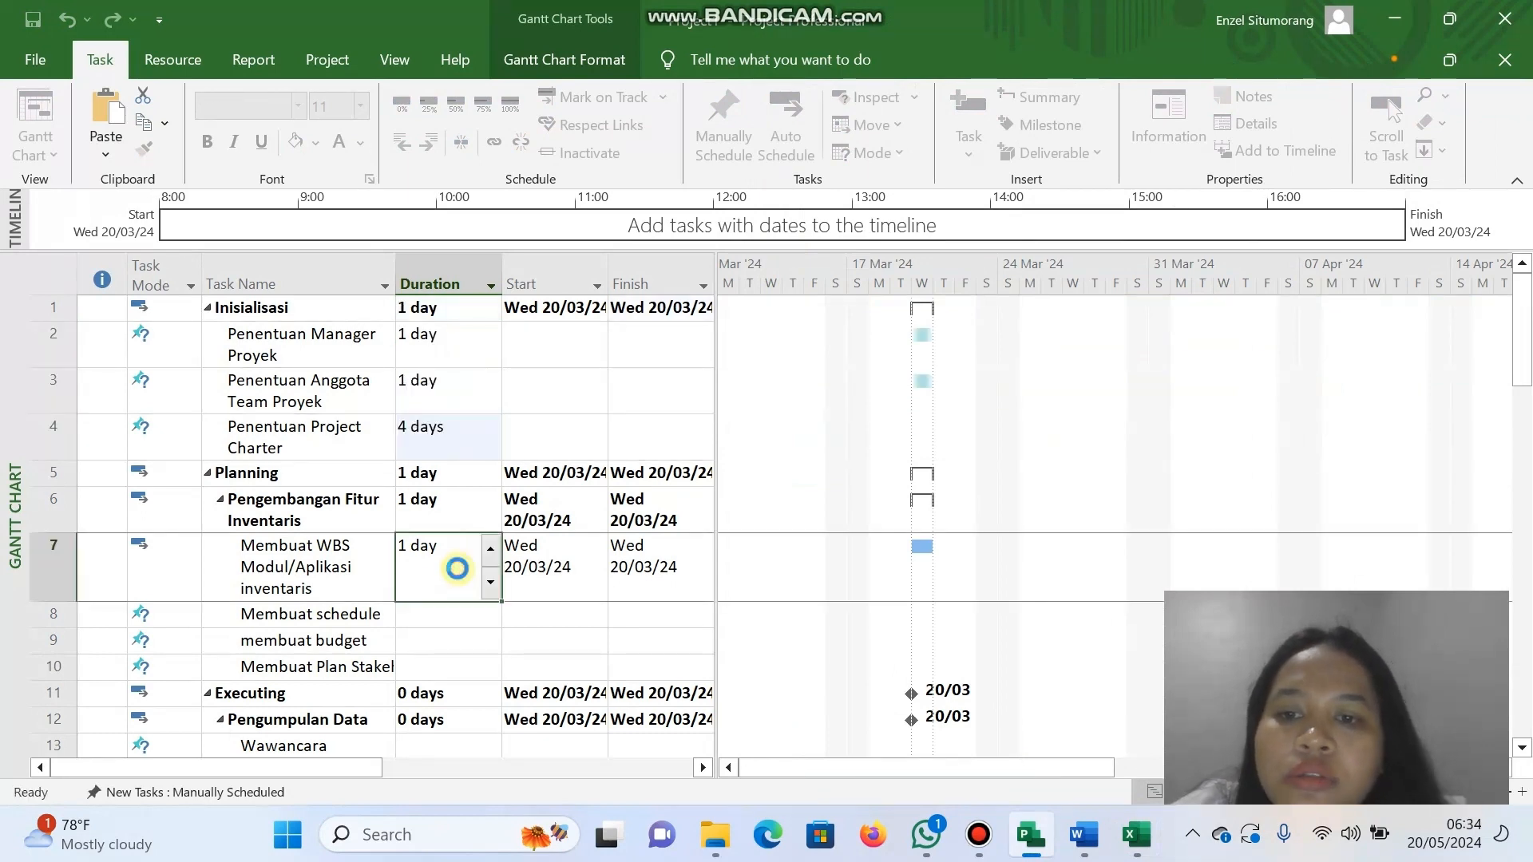
type("4")
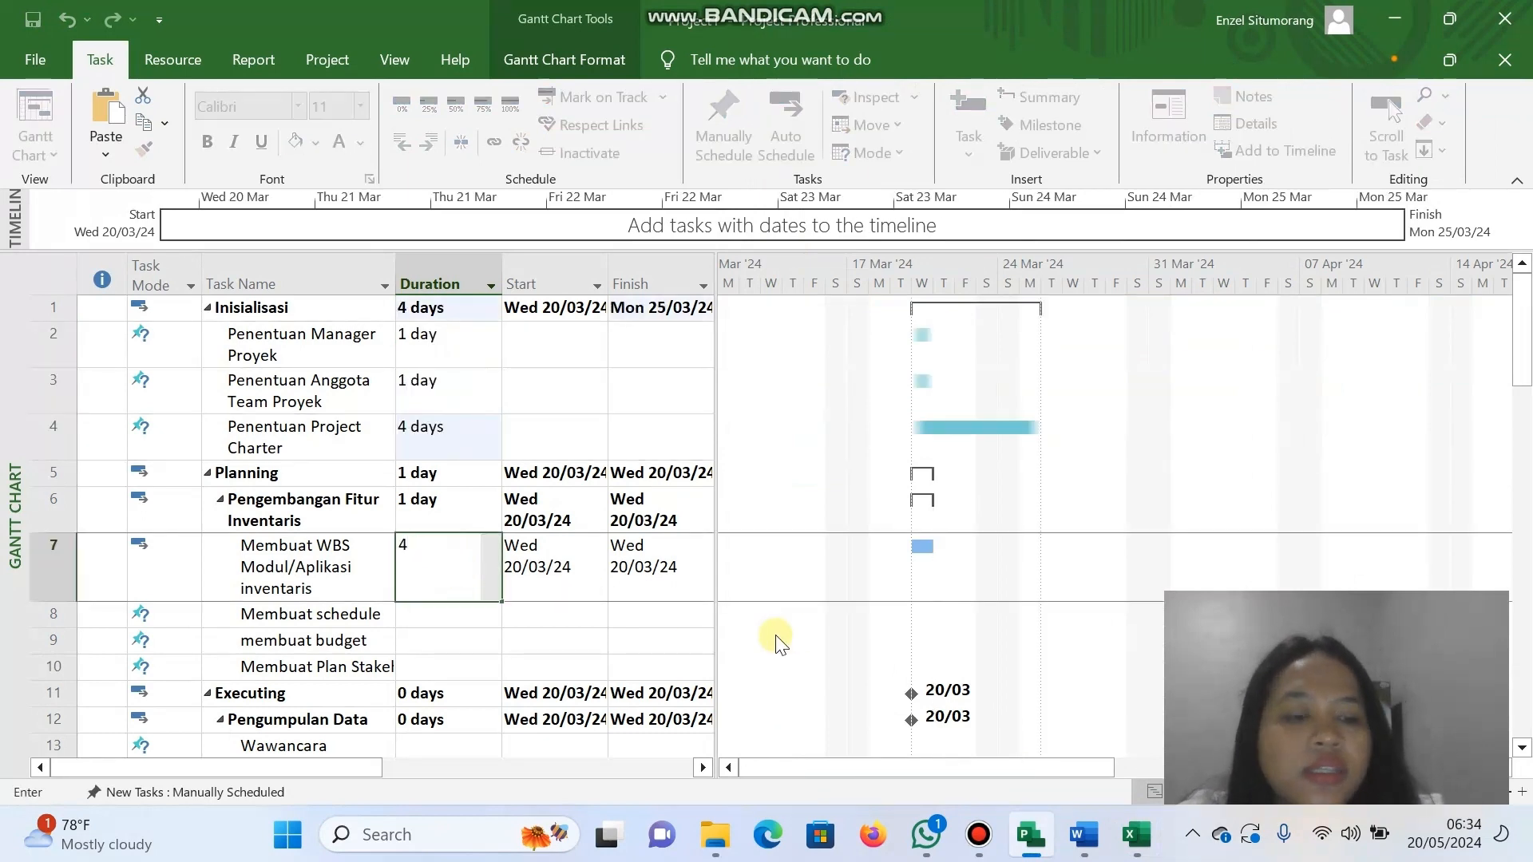
left_click(443, 620)
type("4")
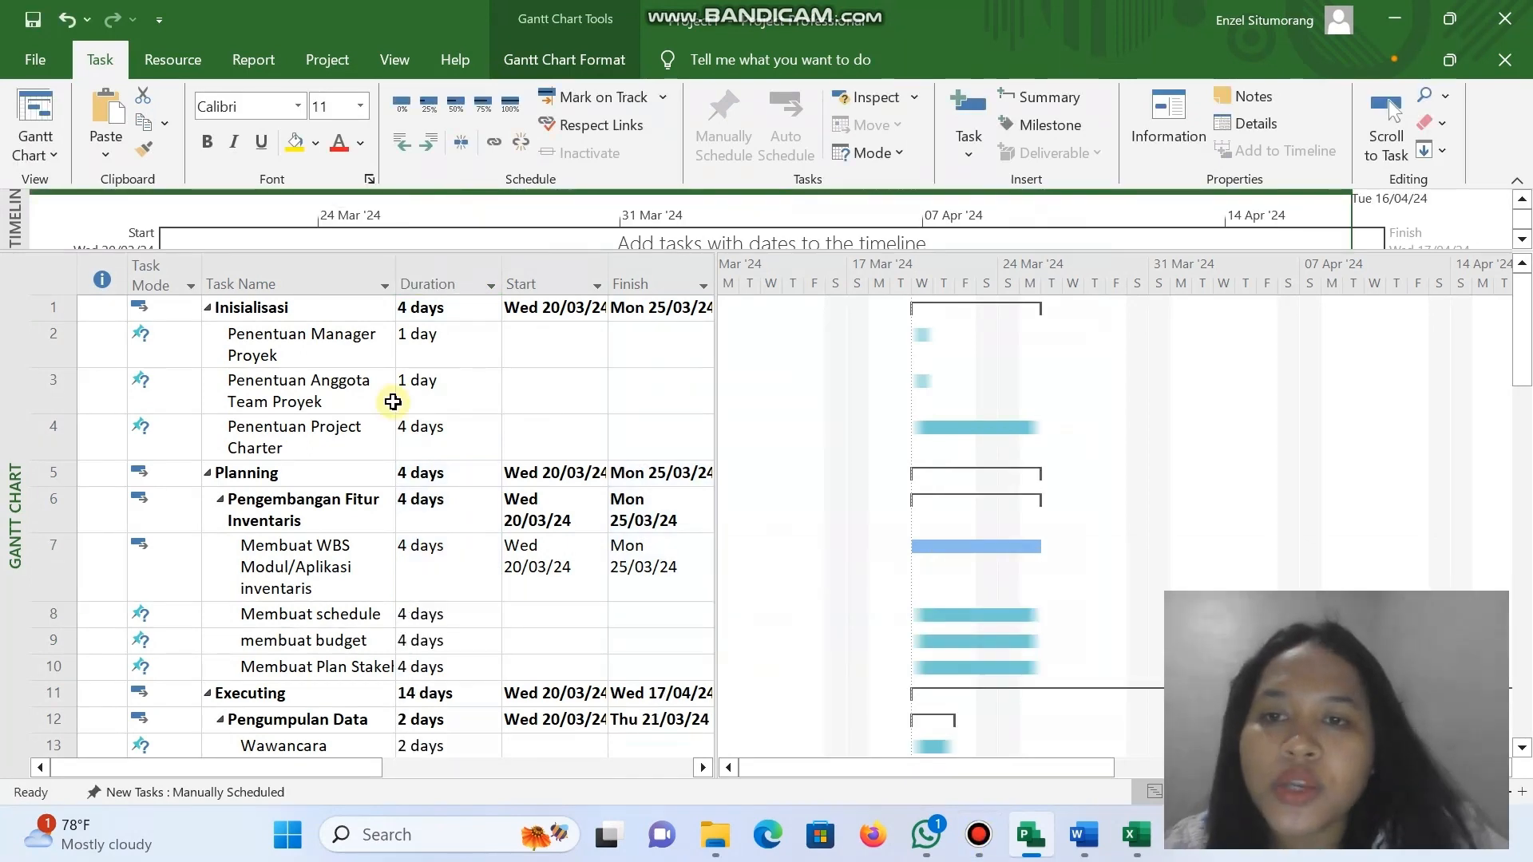
Review the Duration column from the first task to the last one.
scroll(439, 404, "down", 15)
left_click(444, 405)
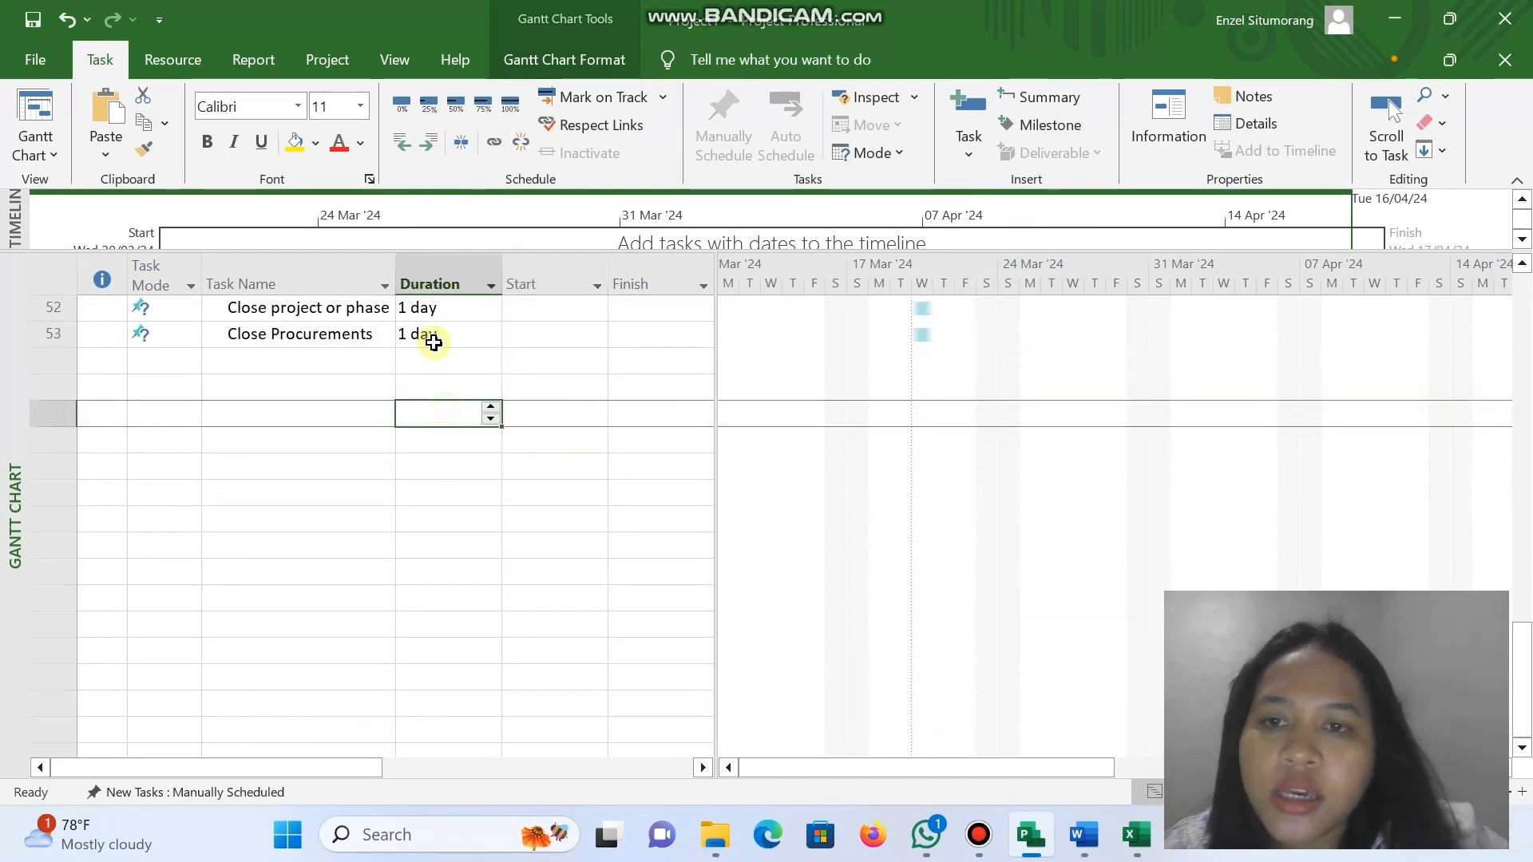
left_click(439, 282)
scroll(443, 408, "up", 10)
scroll(441, 407, "up", 7)
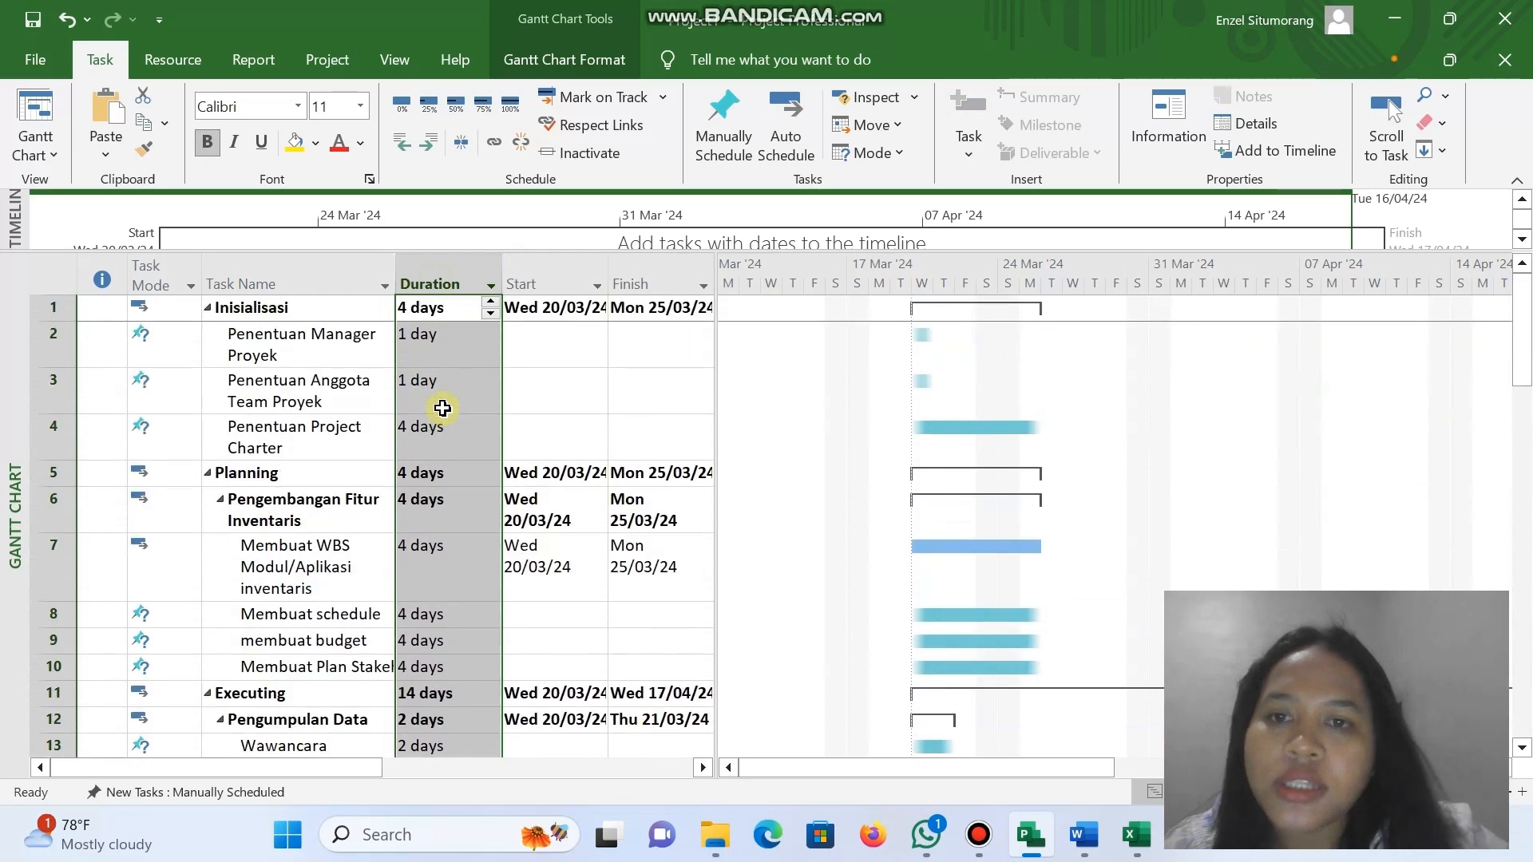
Select the Predecessors column and place the Project window beside the WBS workbook.
scroll(605, 371, "right", 3)
scroll(604, 370, "right", 2)
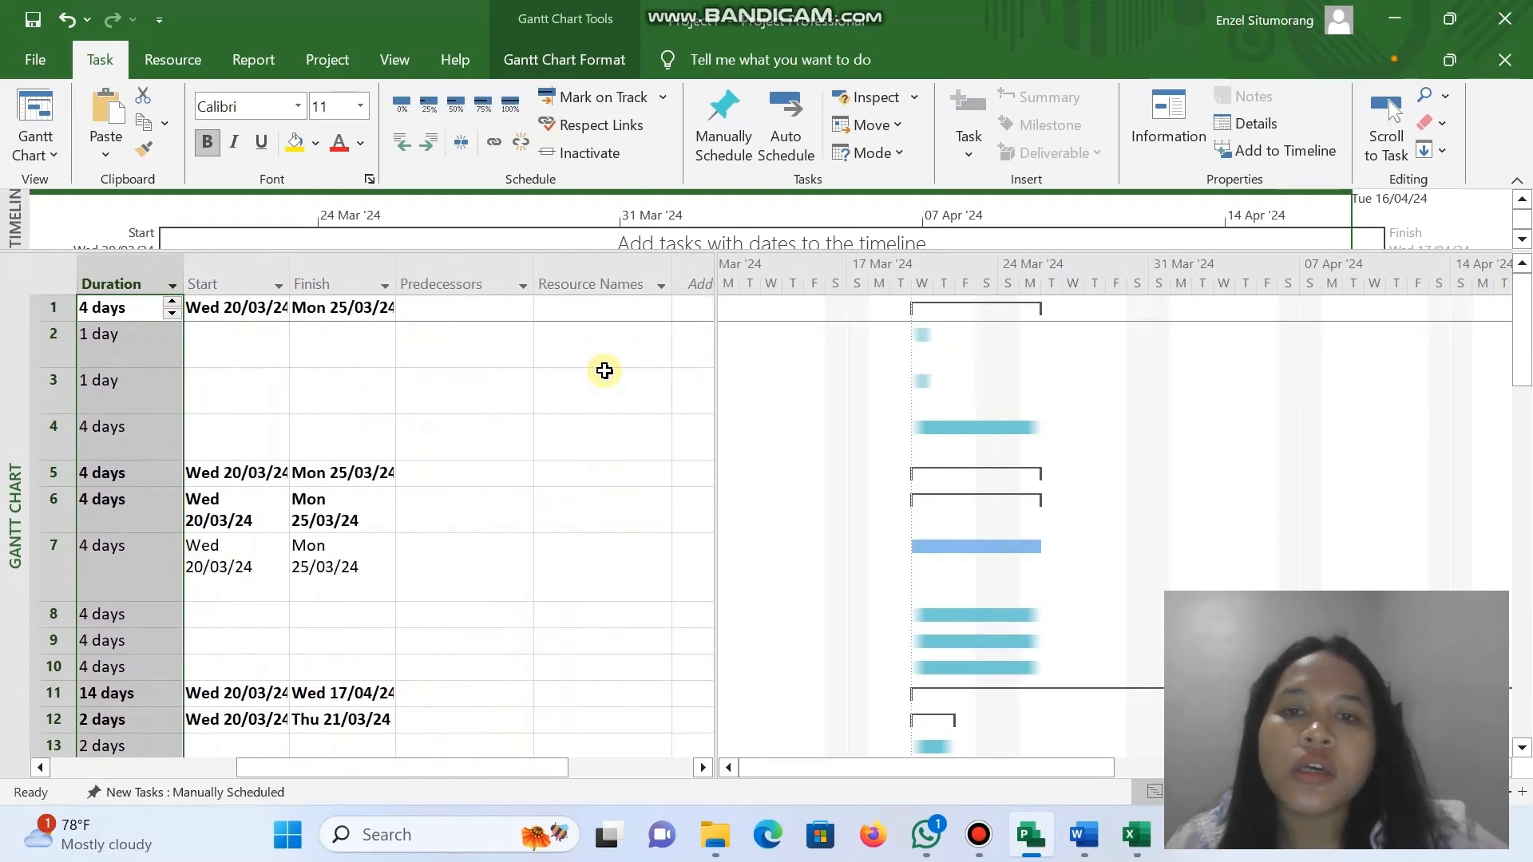
left_click(454, 281)
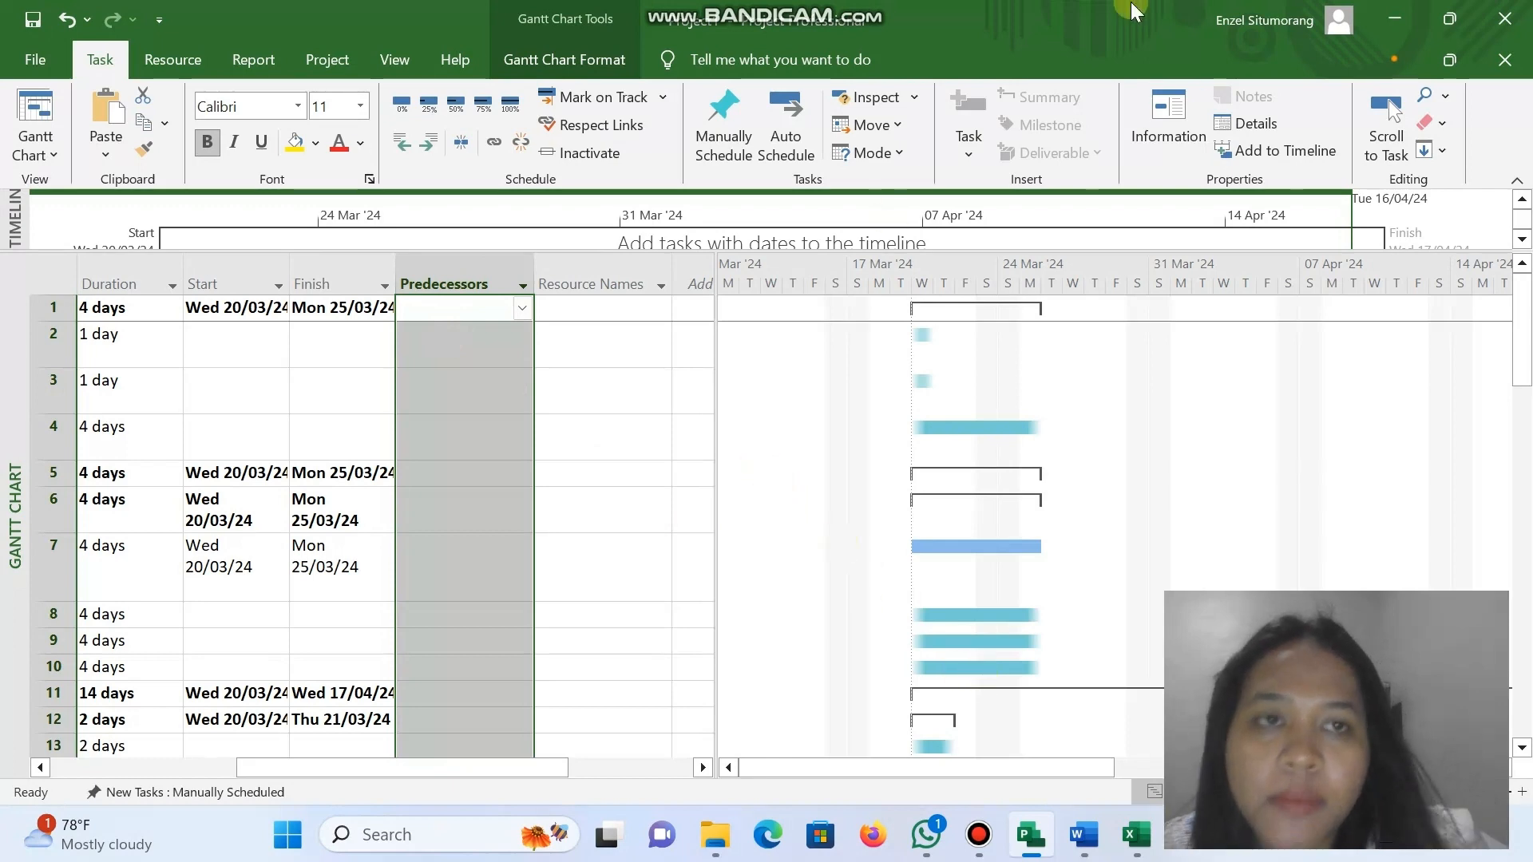
mouse_move(1435, 24)
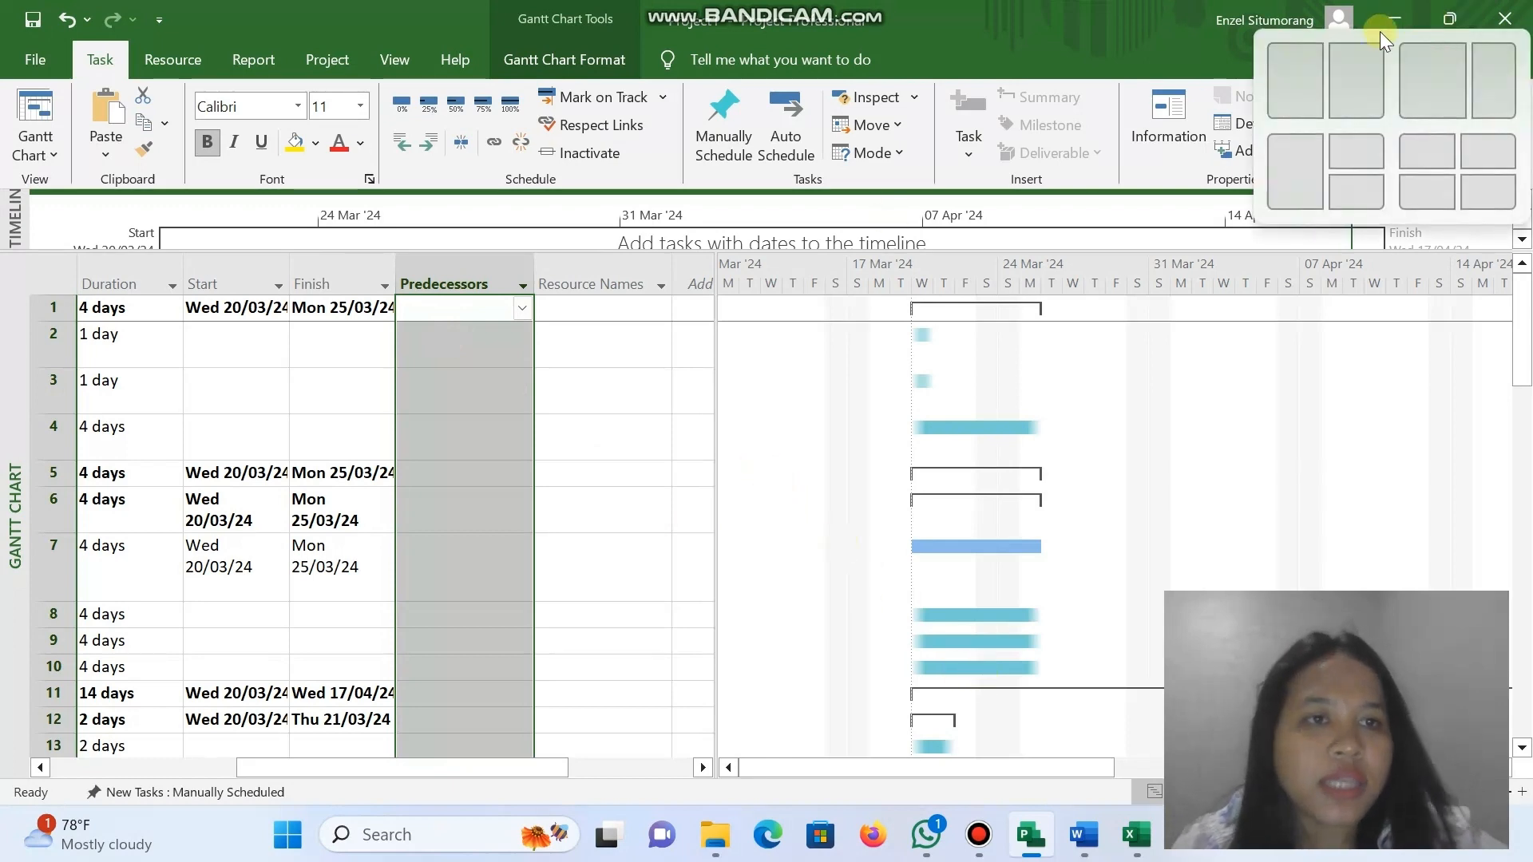
left_click(1297, 74)
Compare the TIME sheet's durations, resources and start and end dates with the task table in Project.
scroll(1362, 316, "up", 1)
scroll(1035, 627, "right", 3)
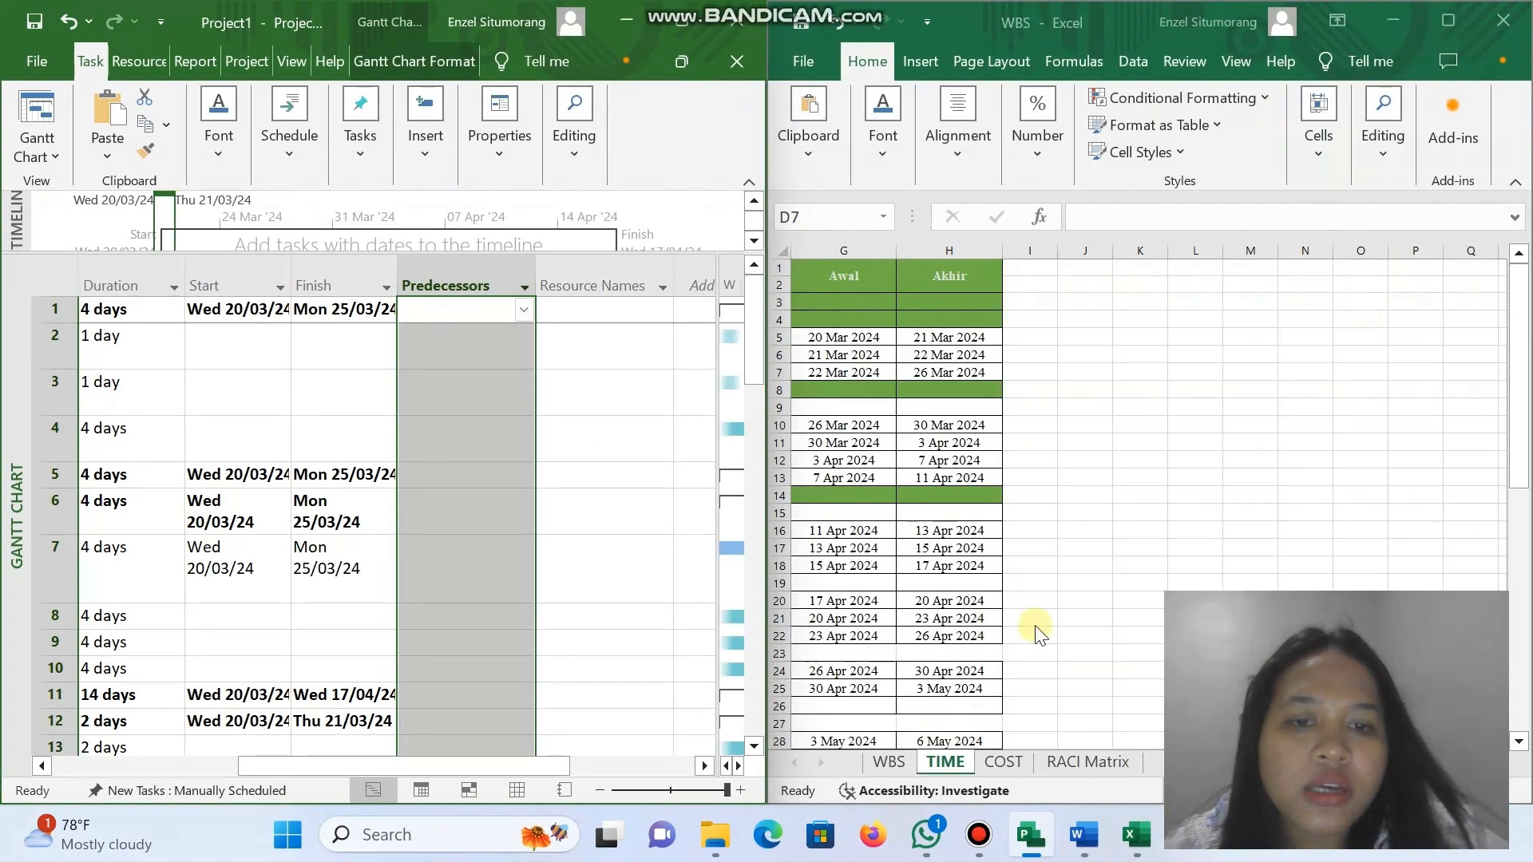
scroll(1012, 511, "left", 3)
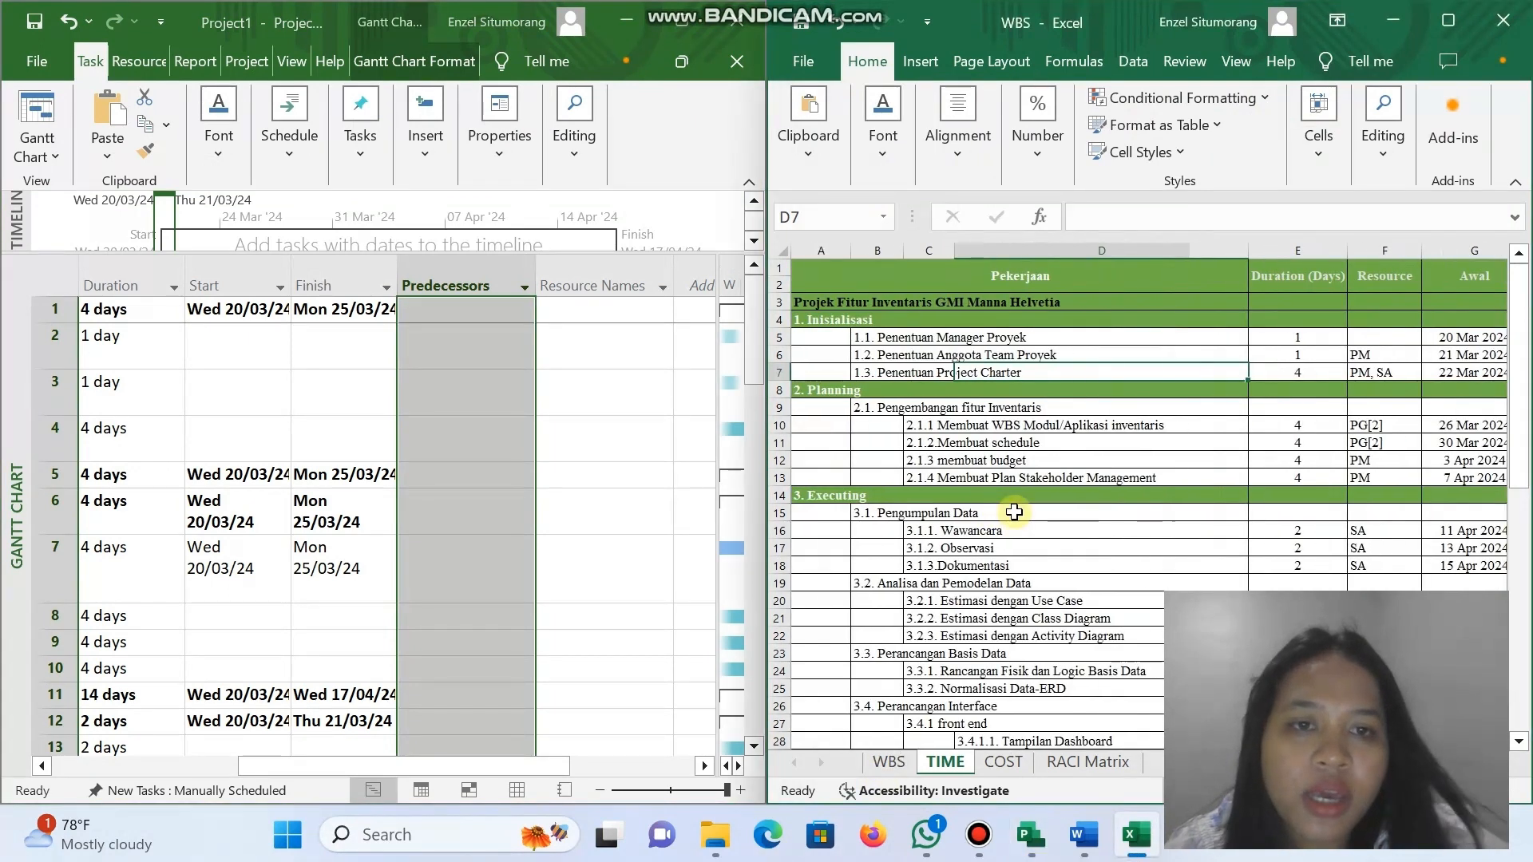
scroll(308, 479, "left", 3)
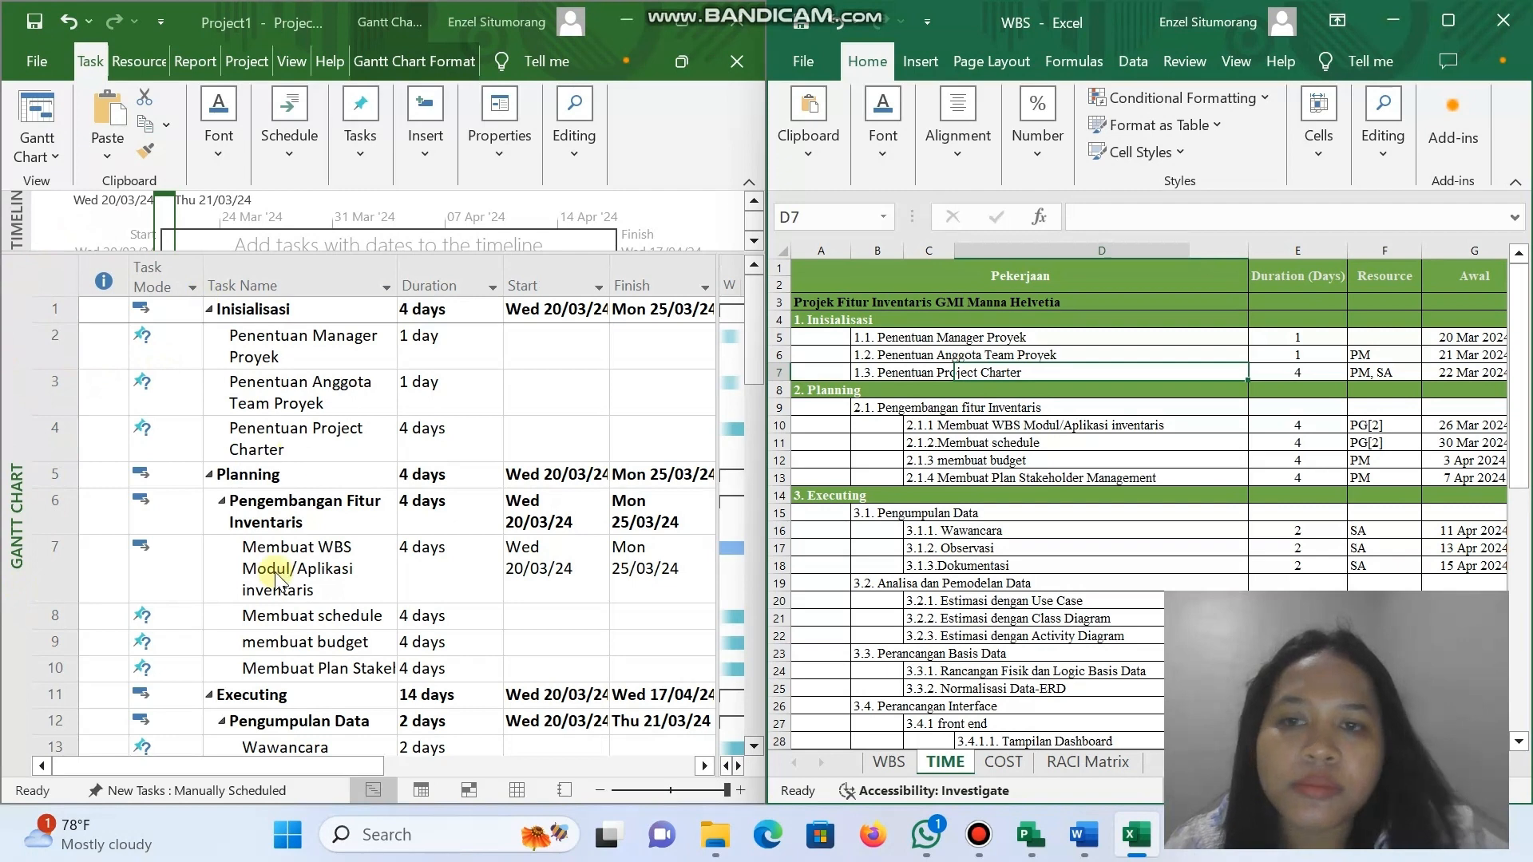
scroll(567, 448, "right", 3)
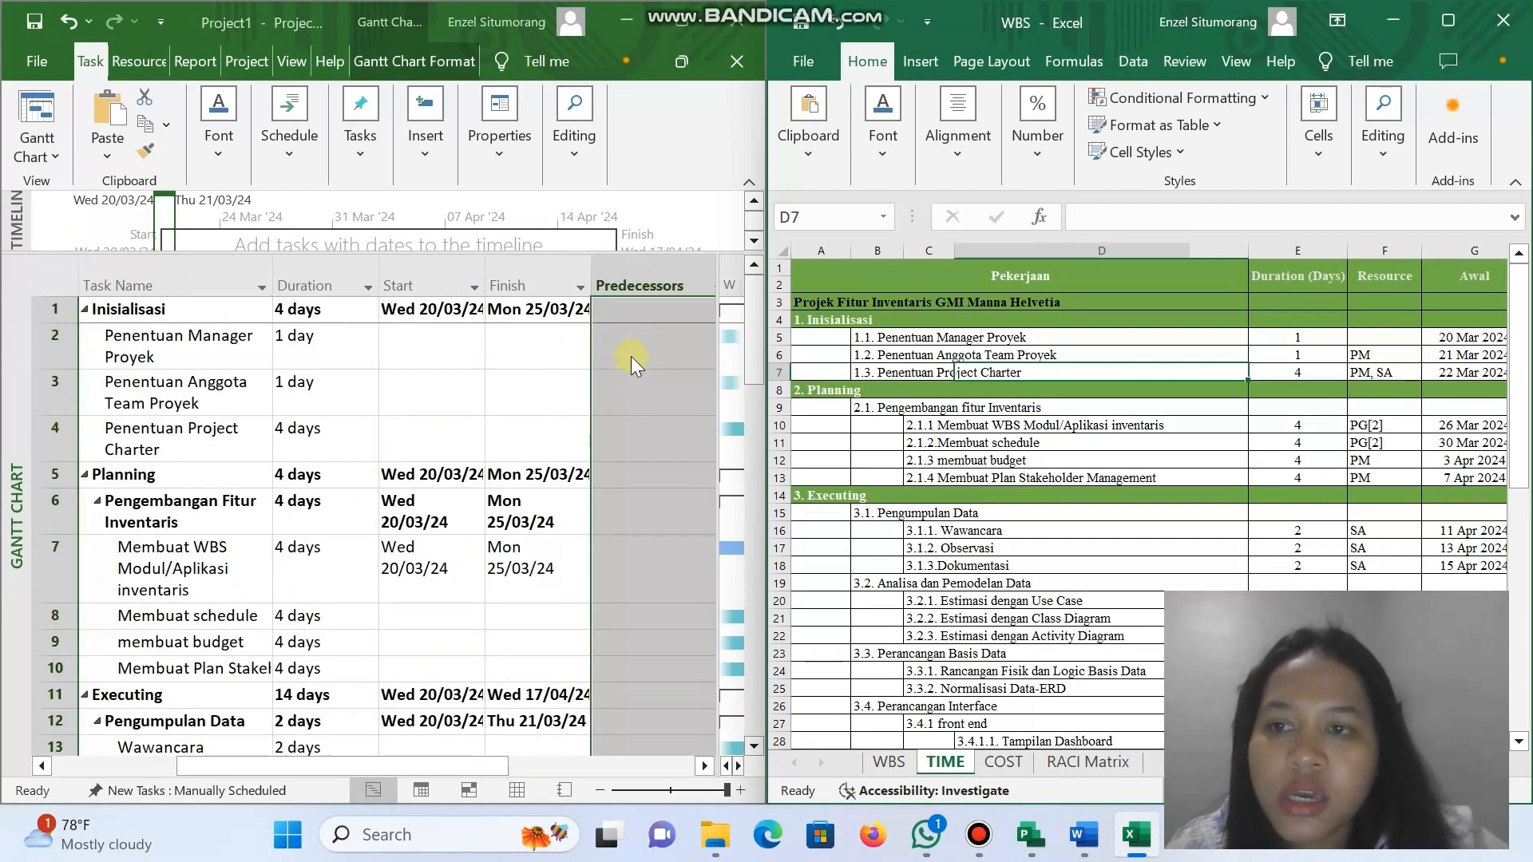
Set the predecessor of Penentuan Anggota Team Proyek to task 2.
left_click(653, 385)
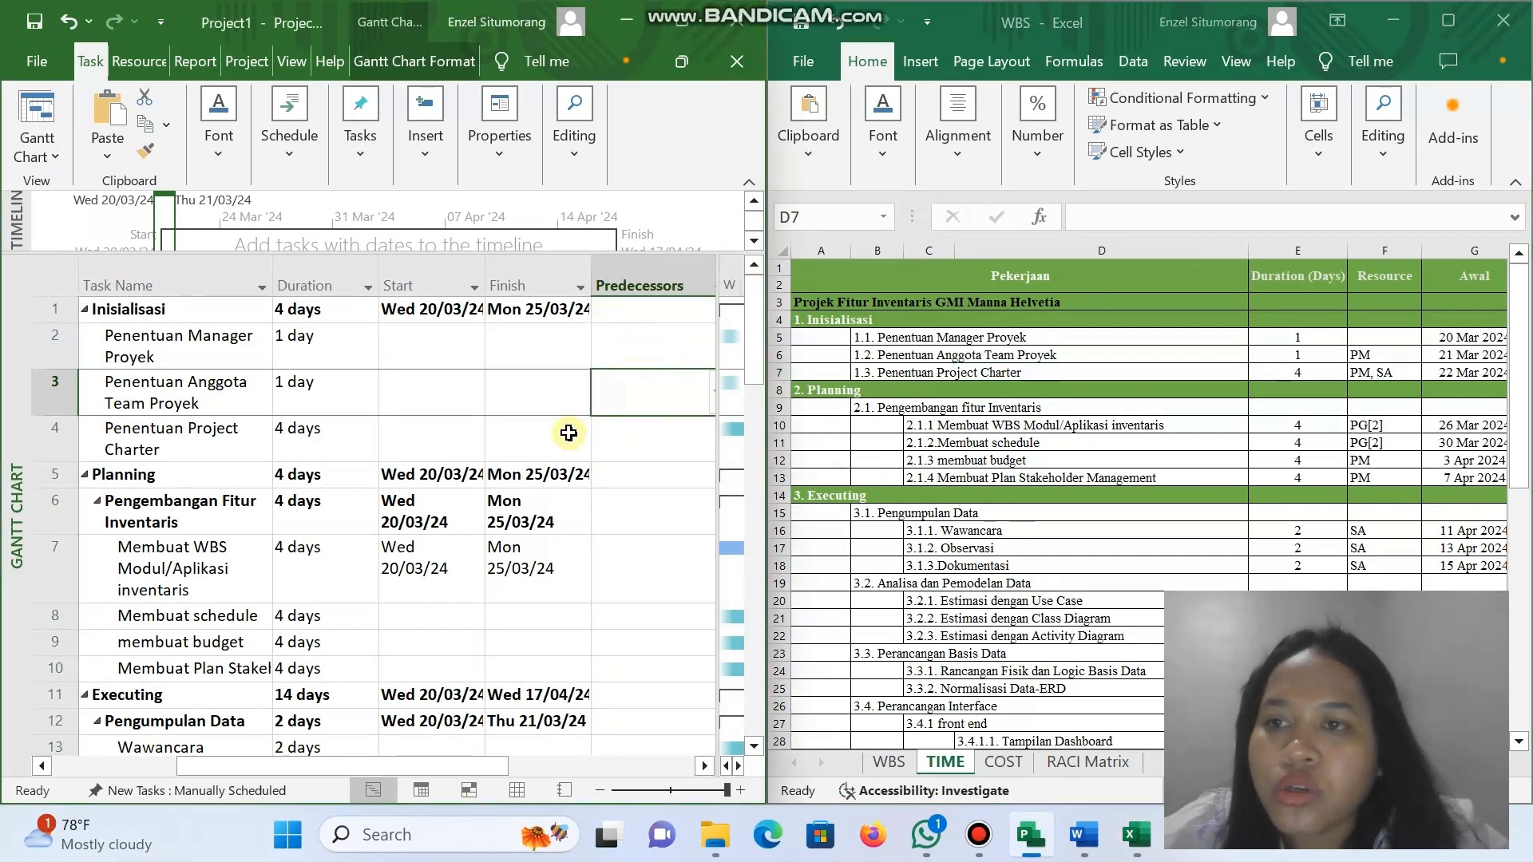
type("2")
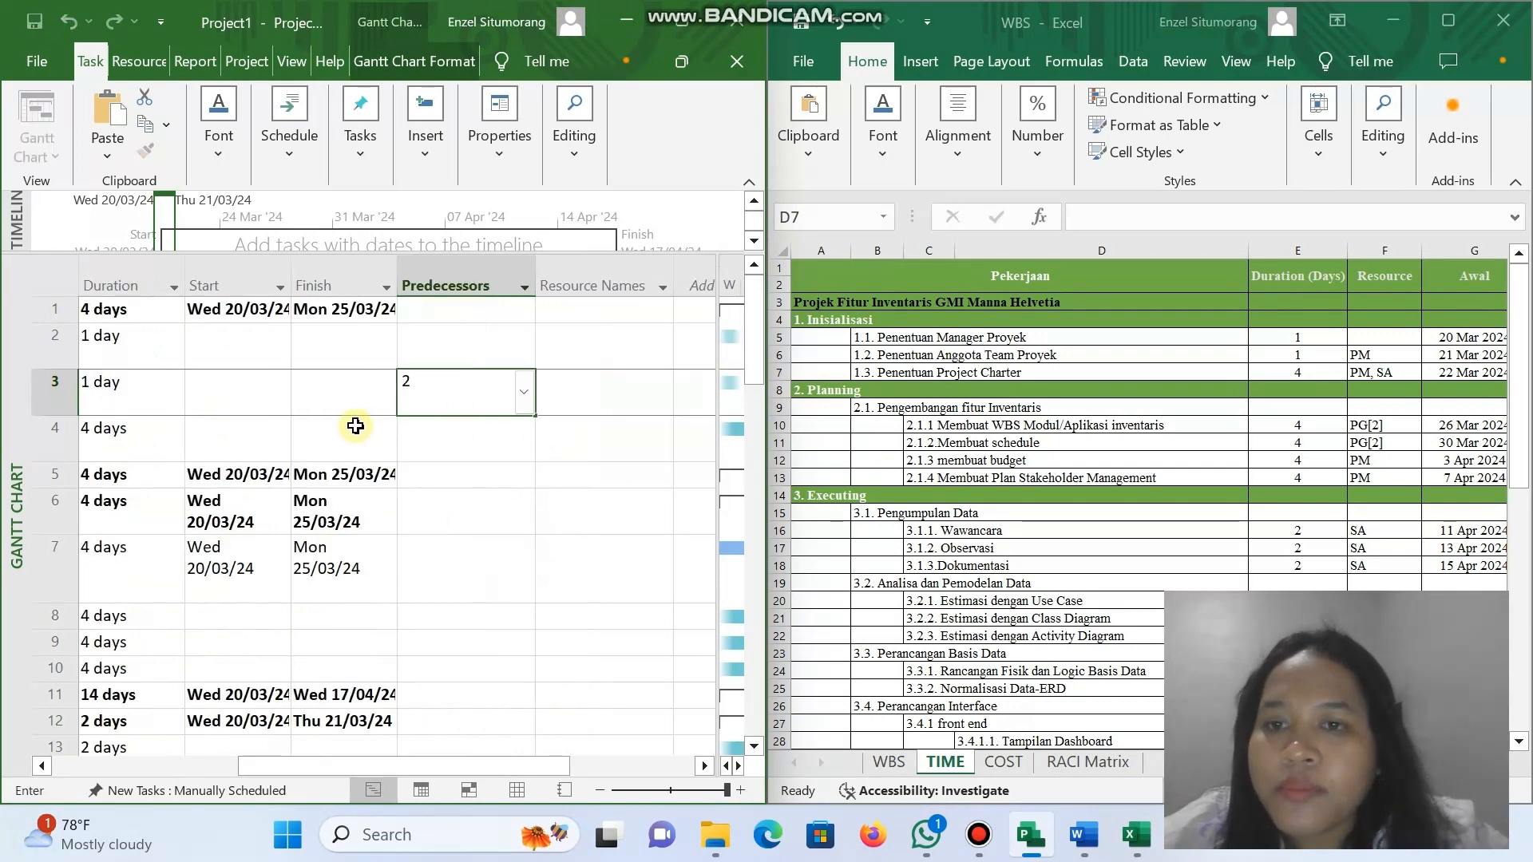
scroll(356, 426, "left", 3)
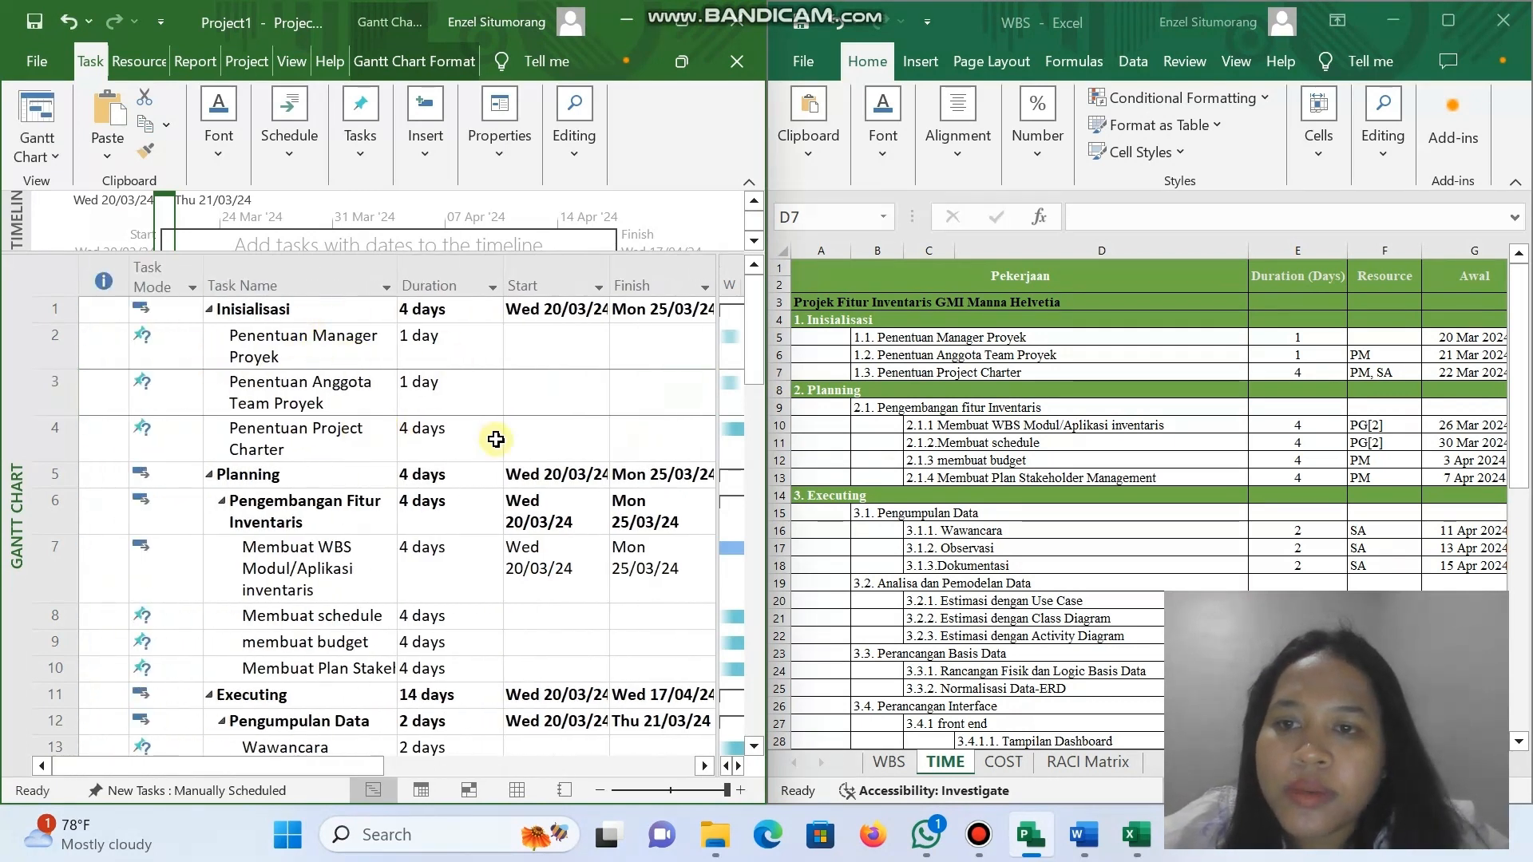
scroll(496, 439, "right", 2)
scroll(383, 446, "right", 2)
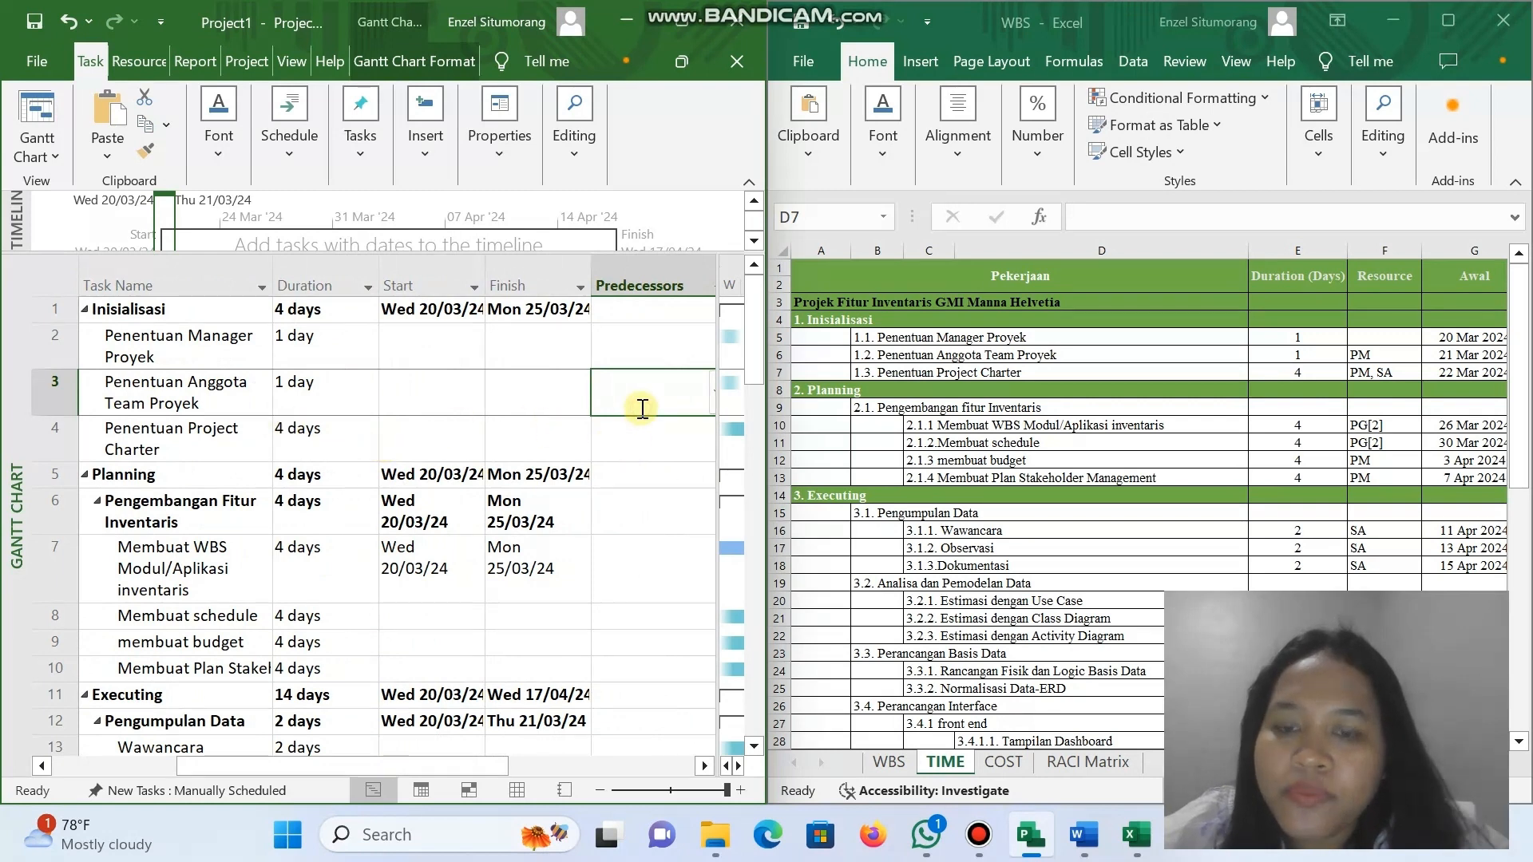
scroll(643, 408, "right", 5)
type("2")
Try to set the predecessor of Penentuan Project Charter to task 3, and maximize the Project window.
left_click(477, 450)
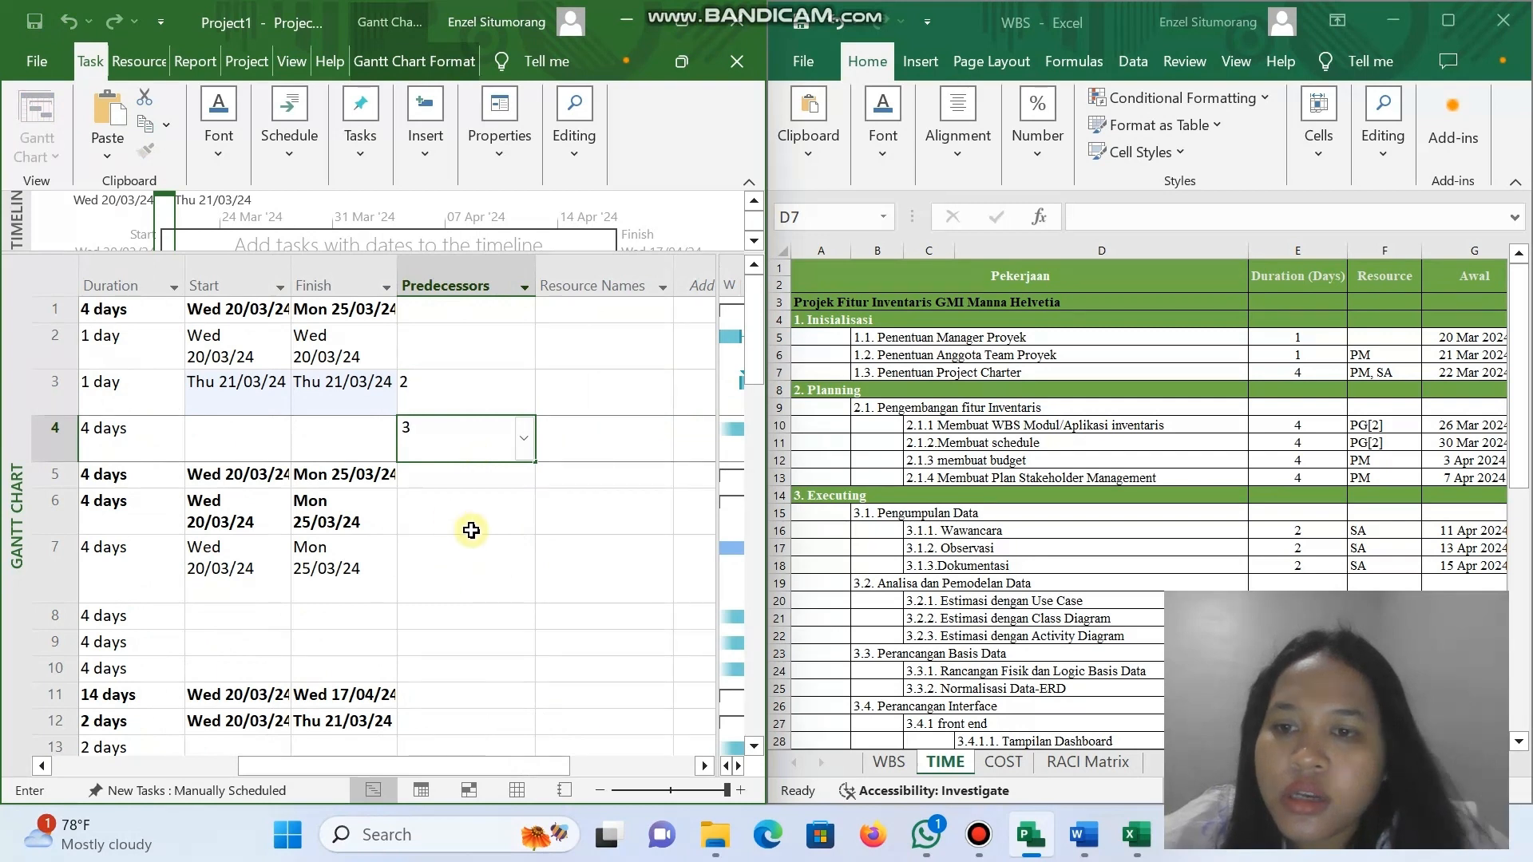
scroll(471, 531, "left", 5)
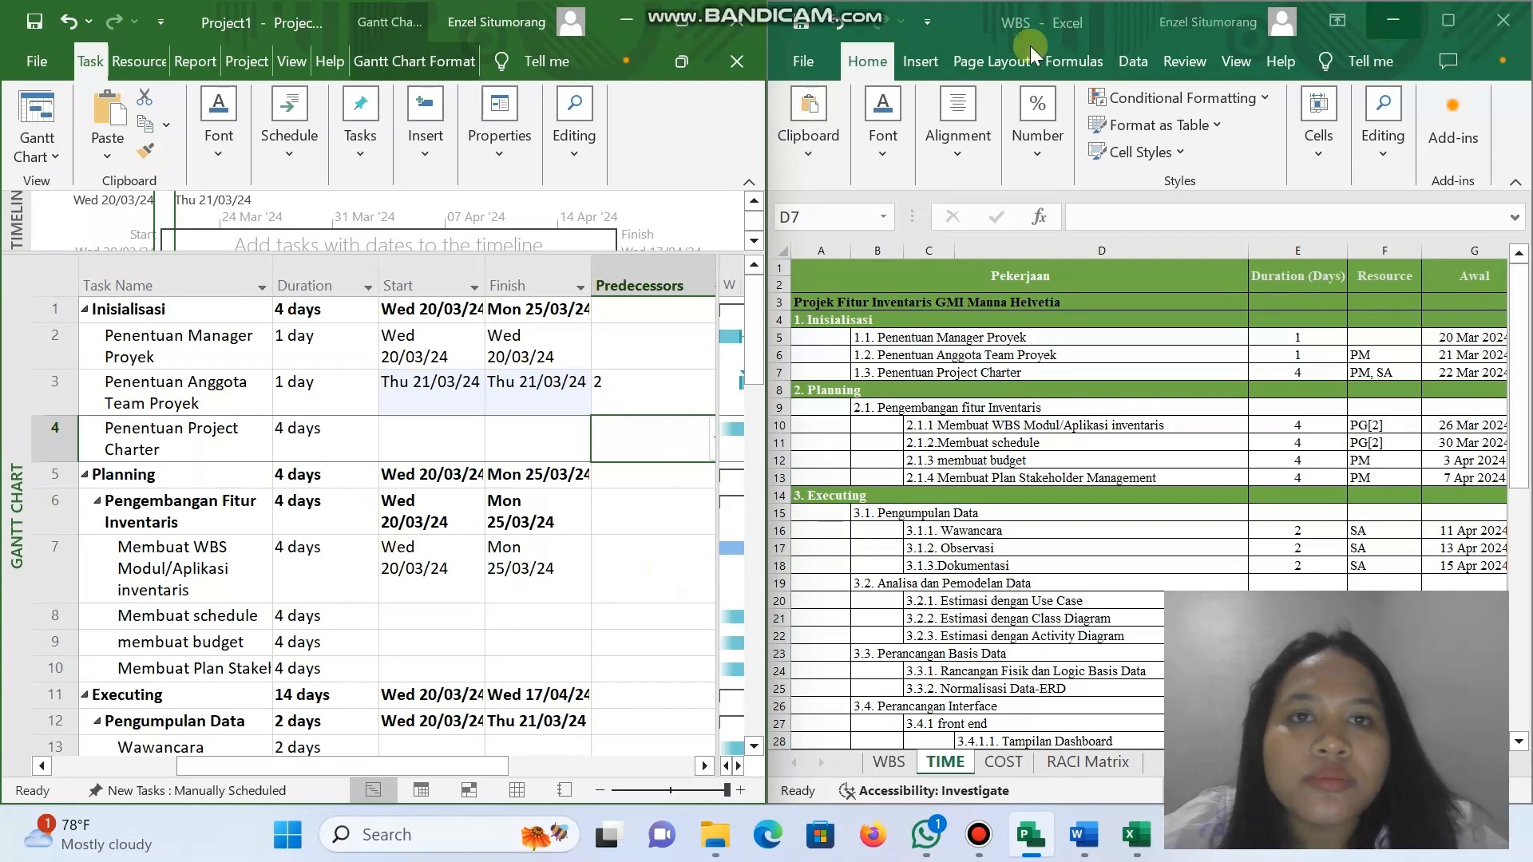
left_click(680, 24)
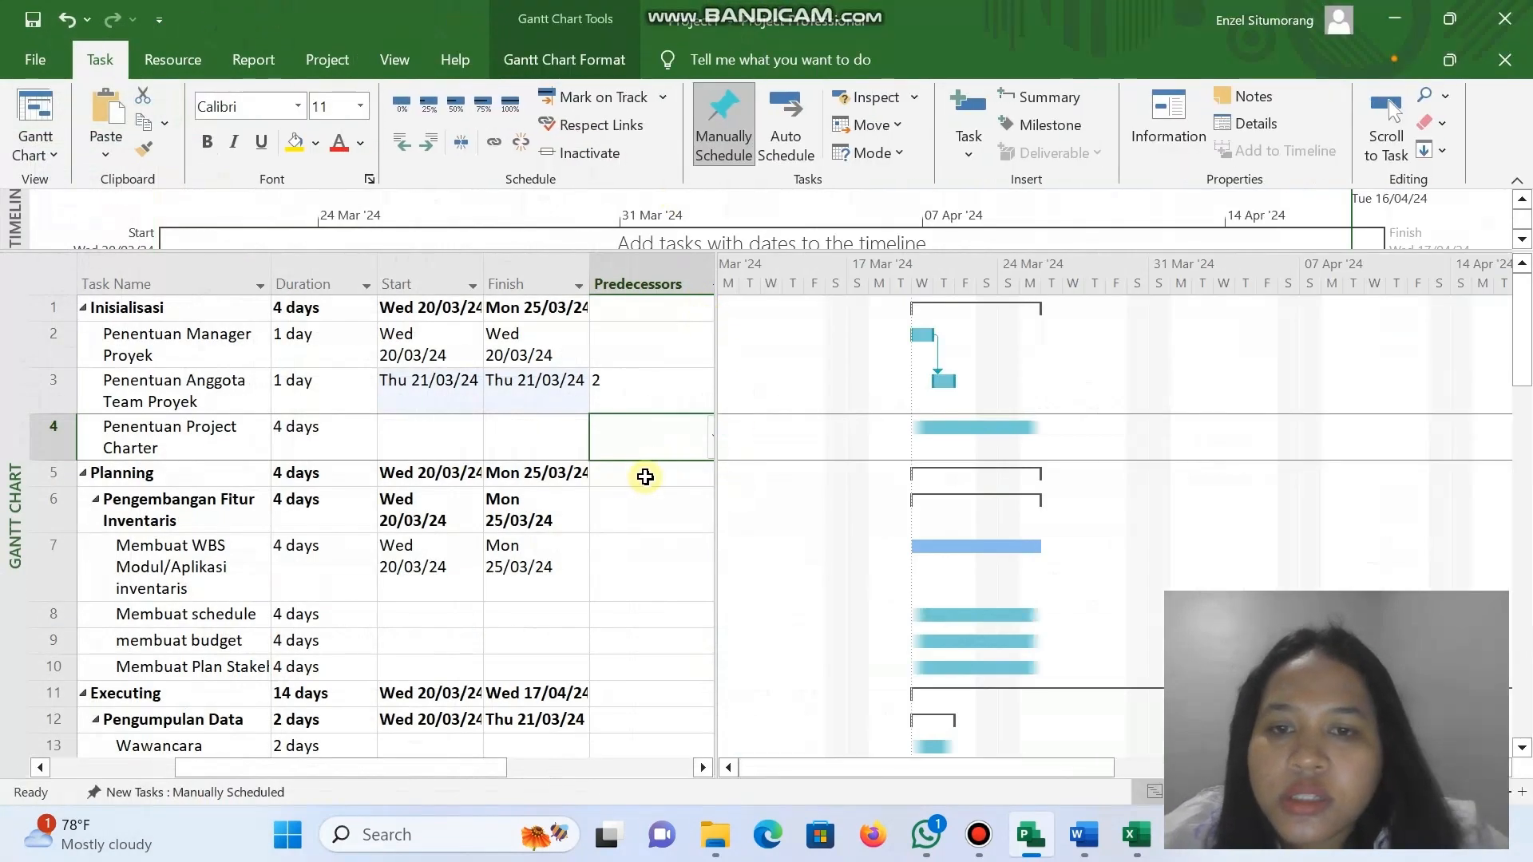
Set the predecessor of Penentuan Project Charter to task 3.
left_click(631, 573)
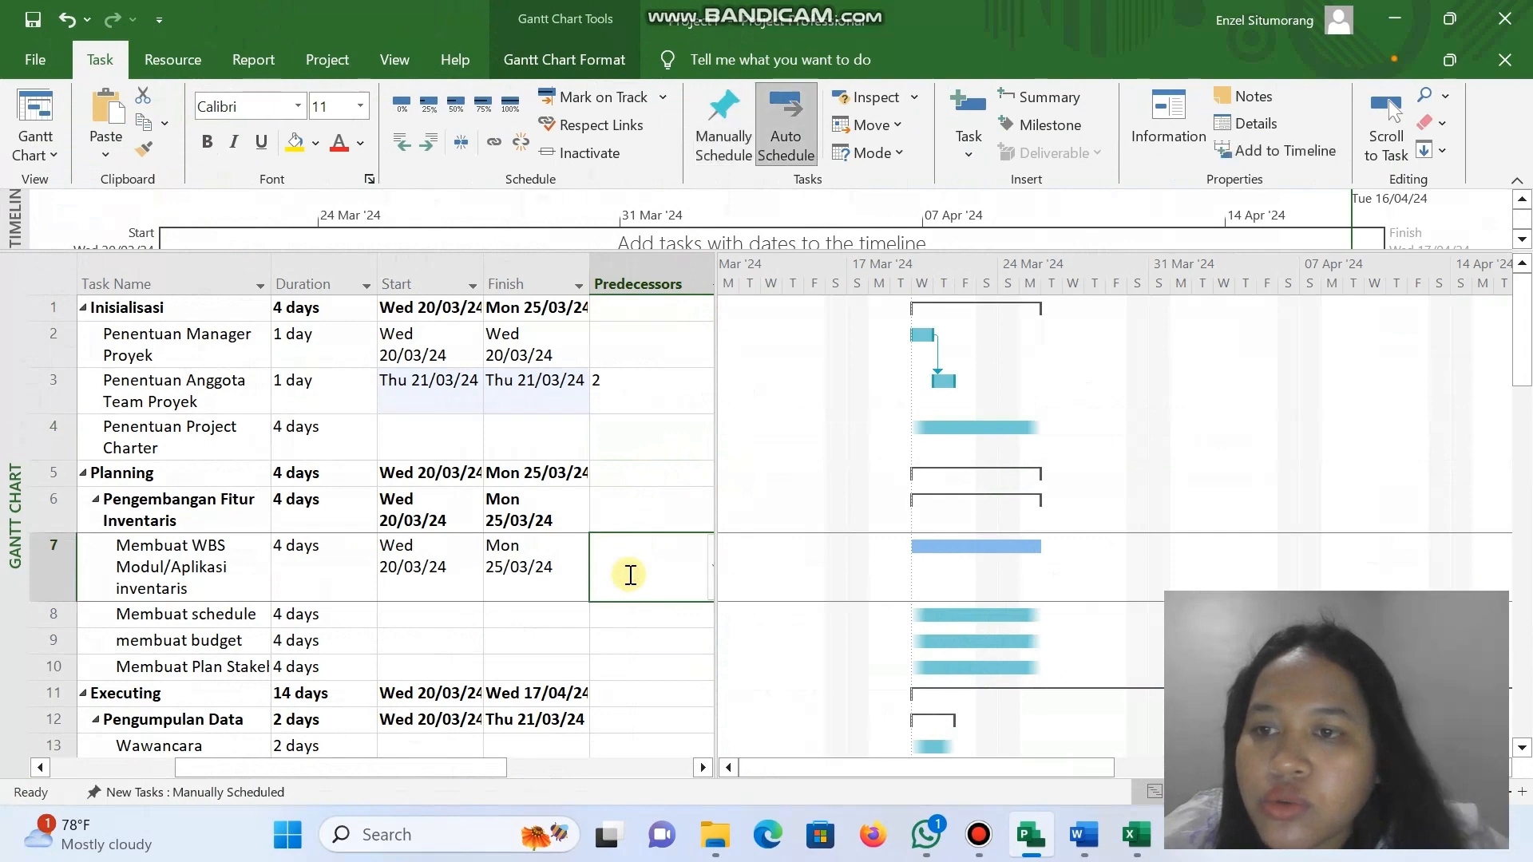
left_click(634, 445)
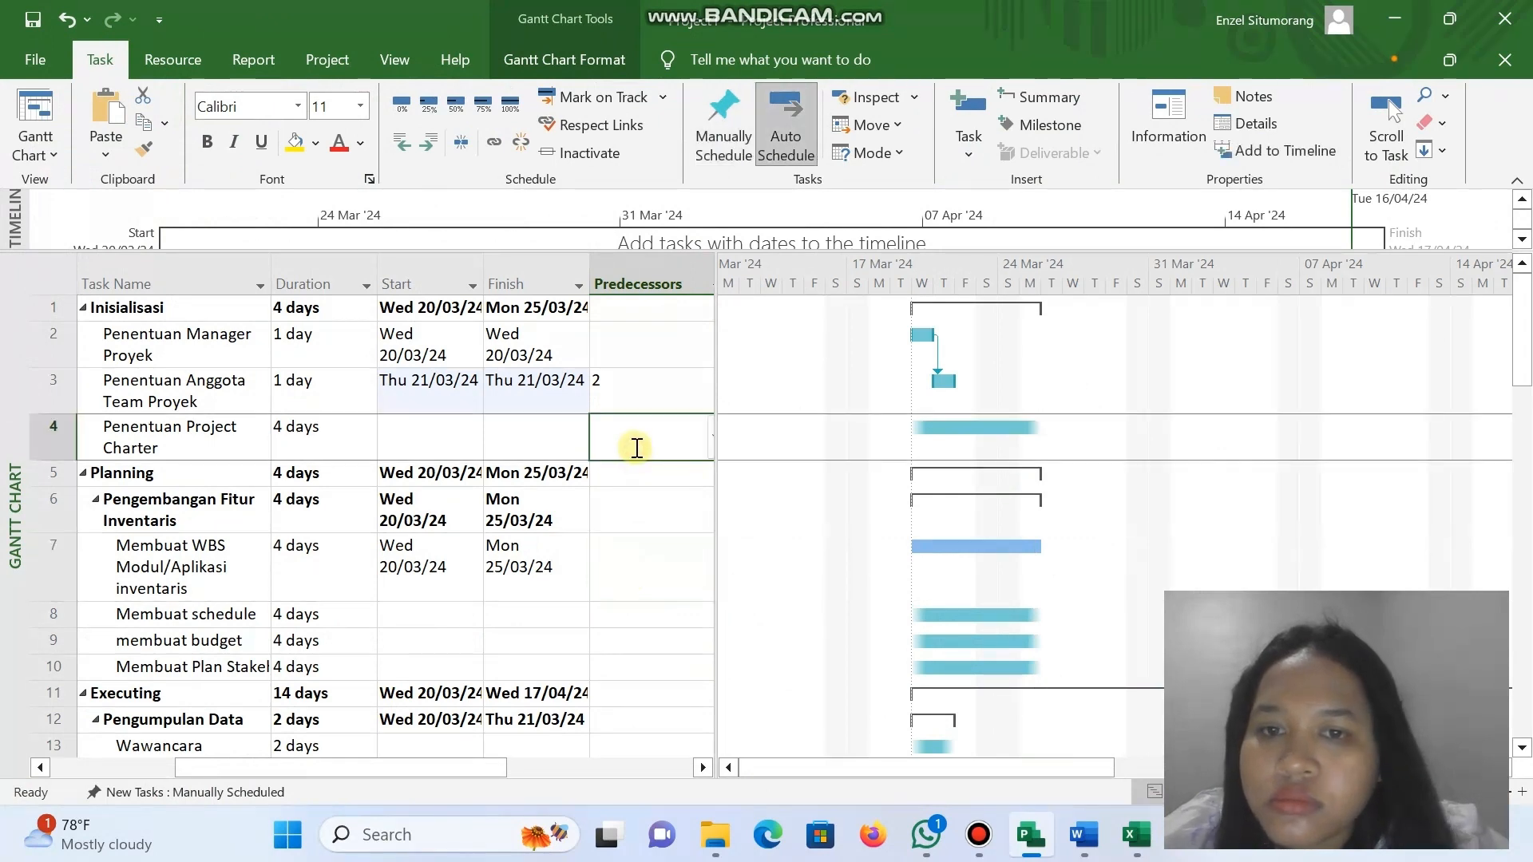
type("3")
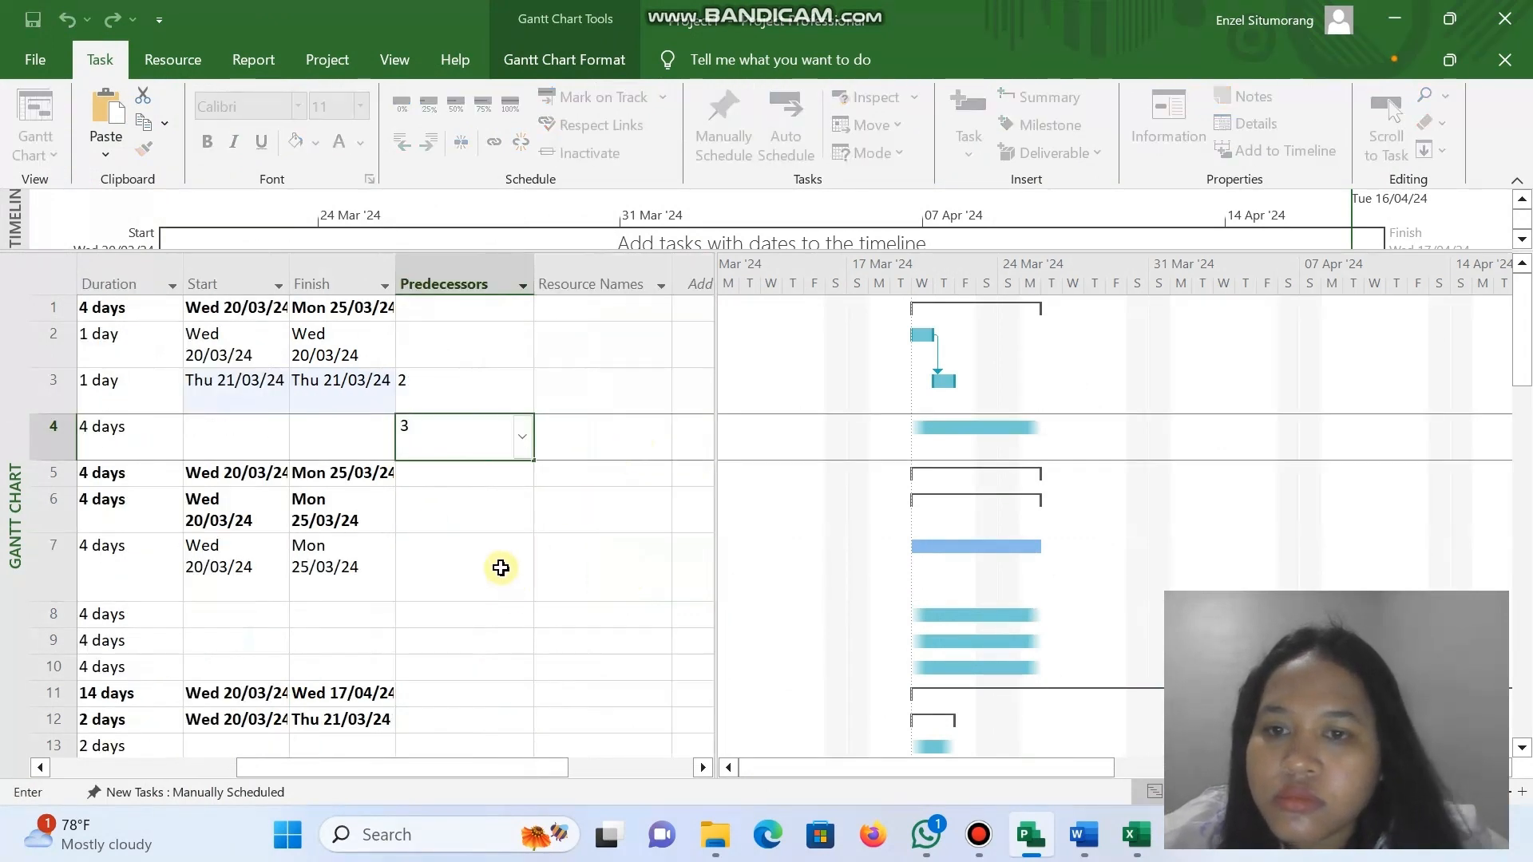
left_click(475, 563)
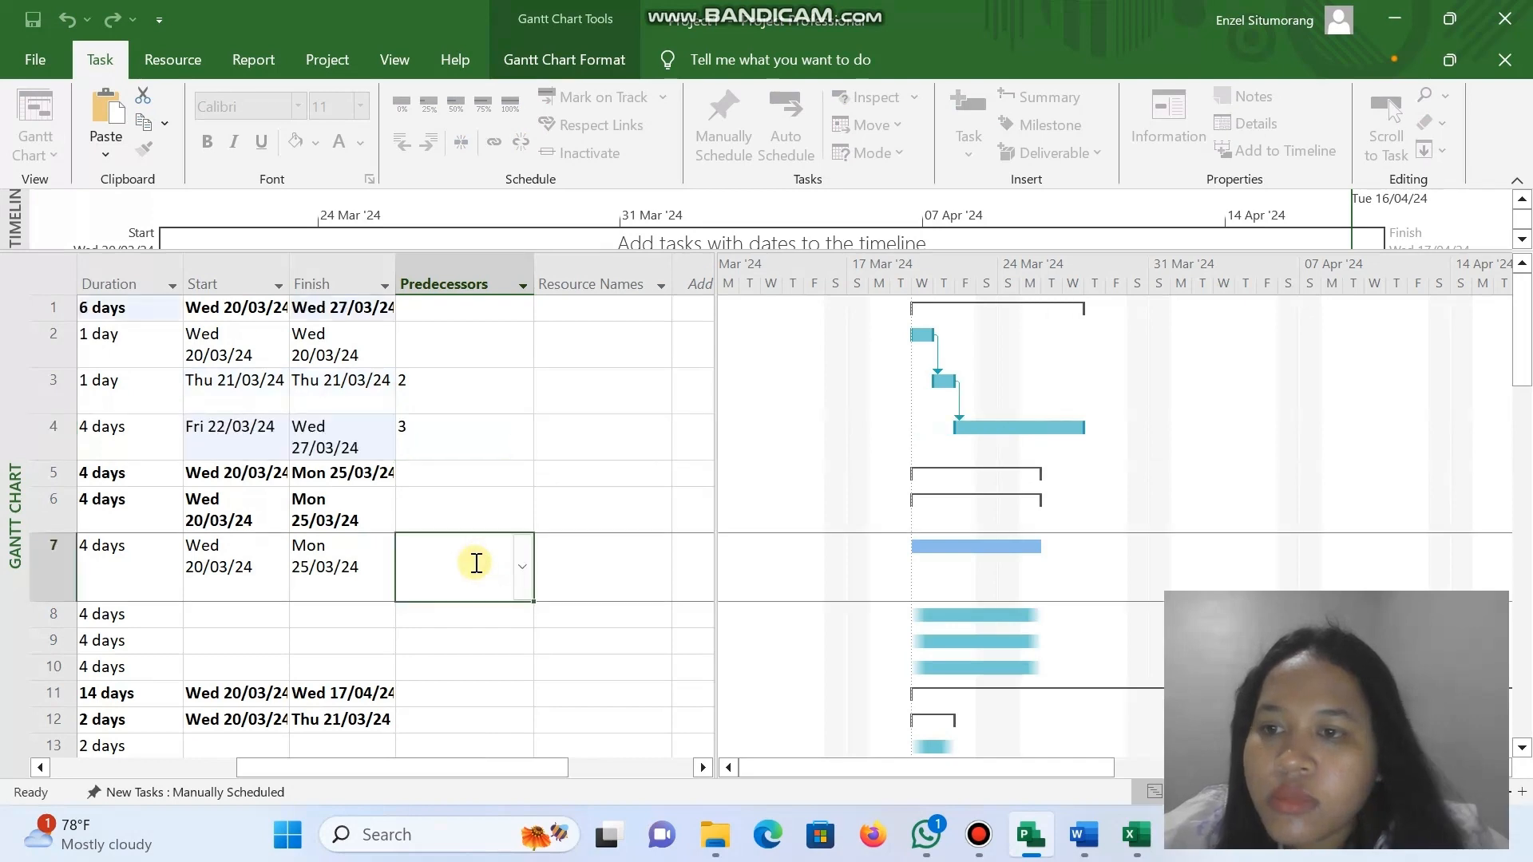
Set the predecessor of Membuat WBS Modul/Aplikasi inventaris to task 4.
type("4")
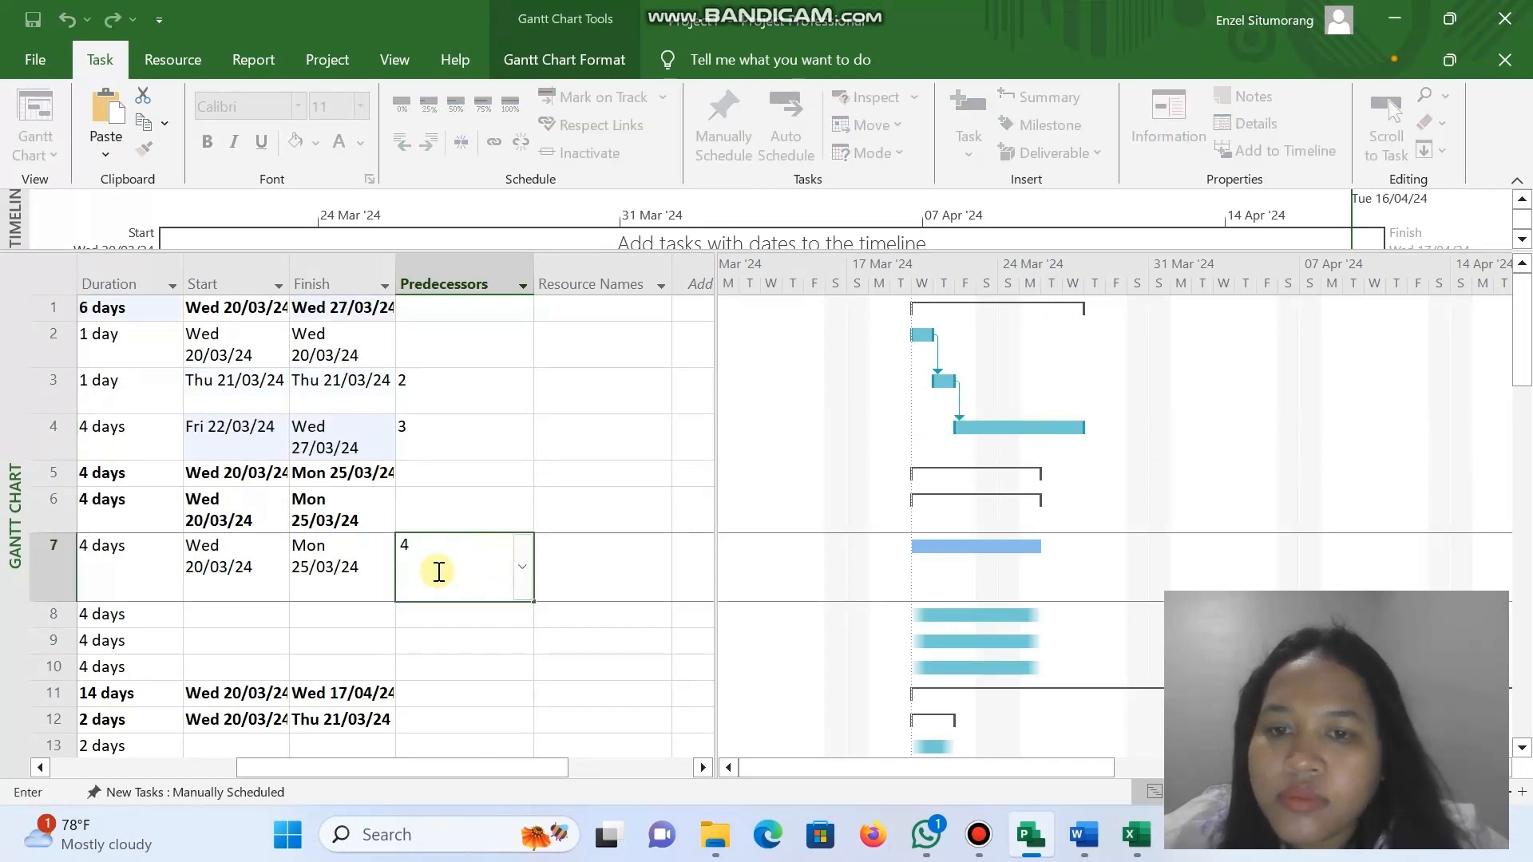
mouse_move(292, 764)
left_mouse_down()
mouse_move(272, 763)
mouse_move(314, 756)
left_mouse_up()
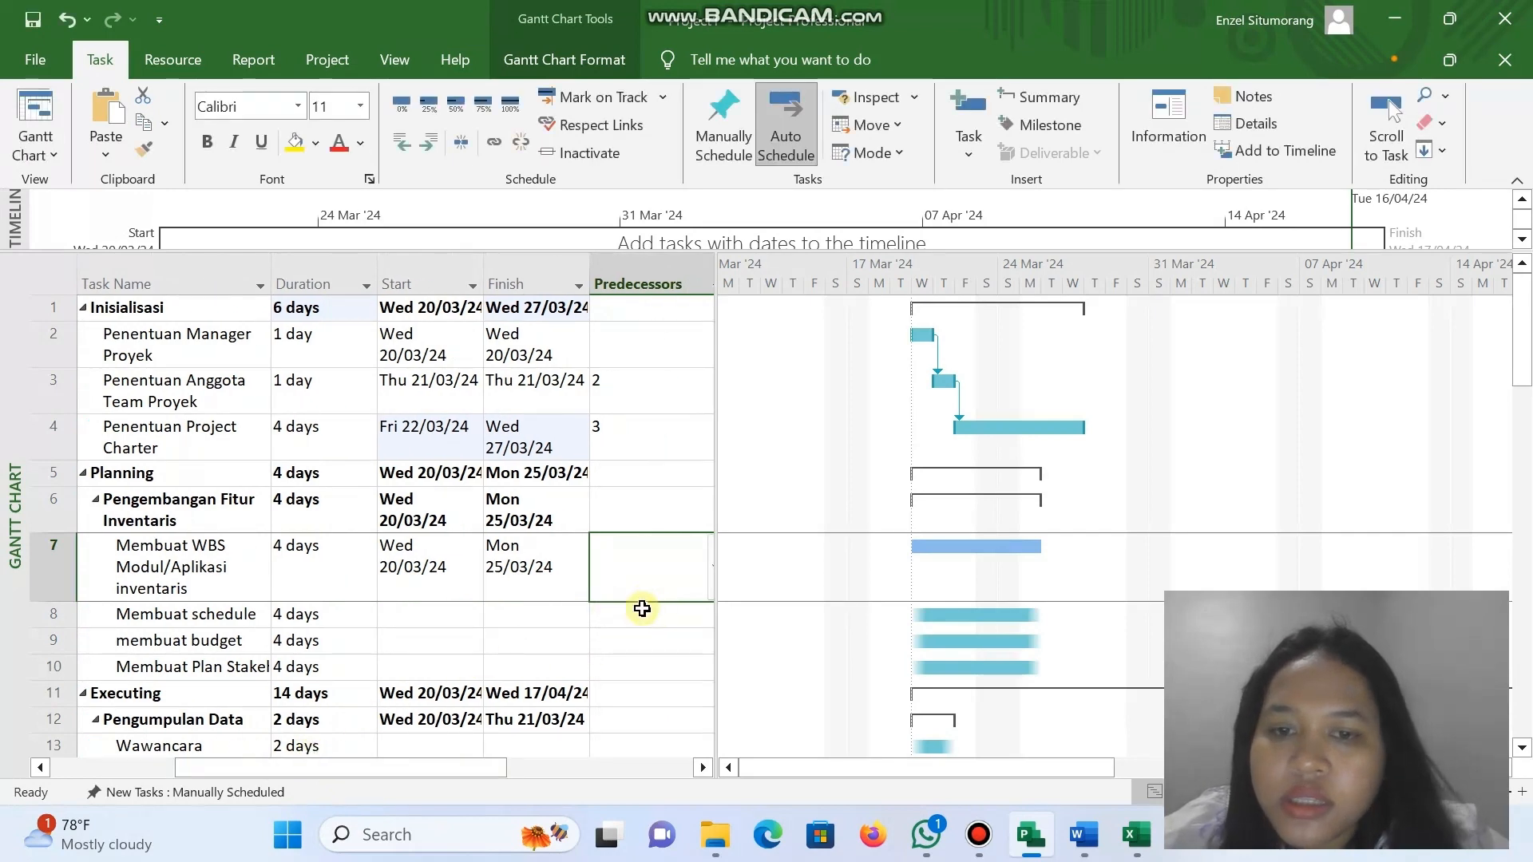
left_click(641, 612)
left_click(642, 582)
type("4")
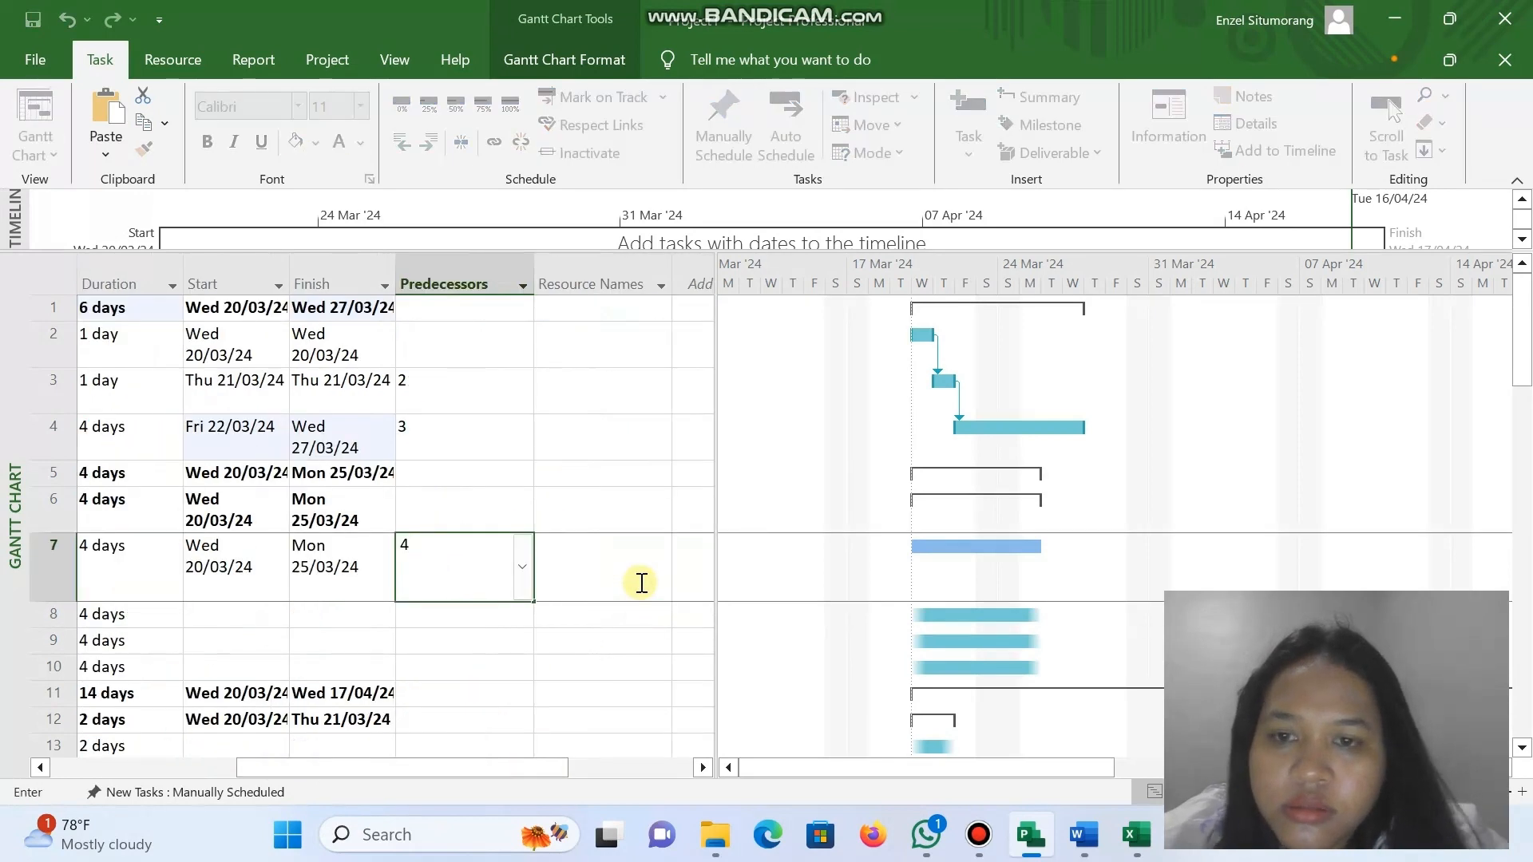
key("Return")
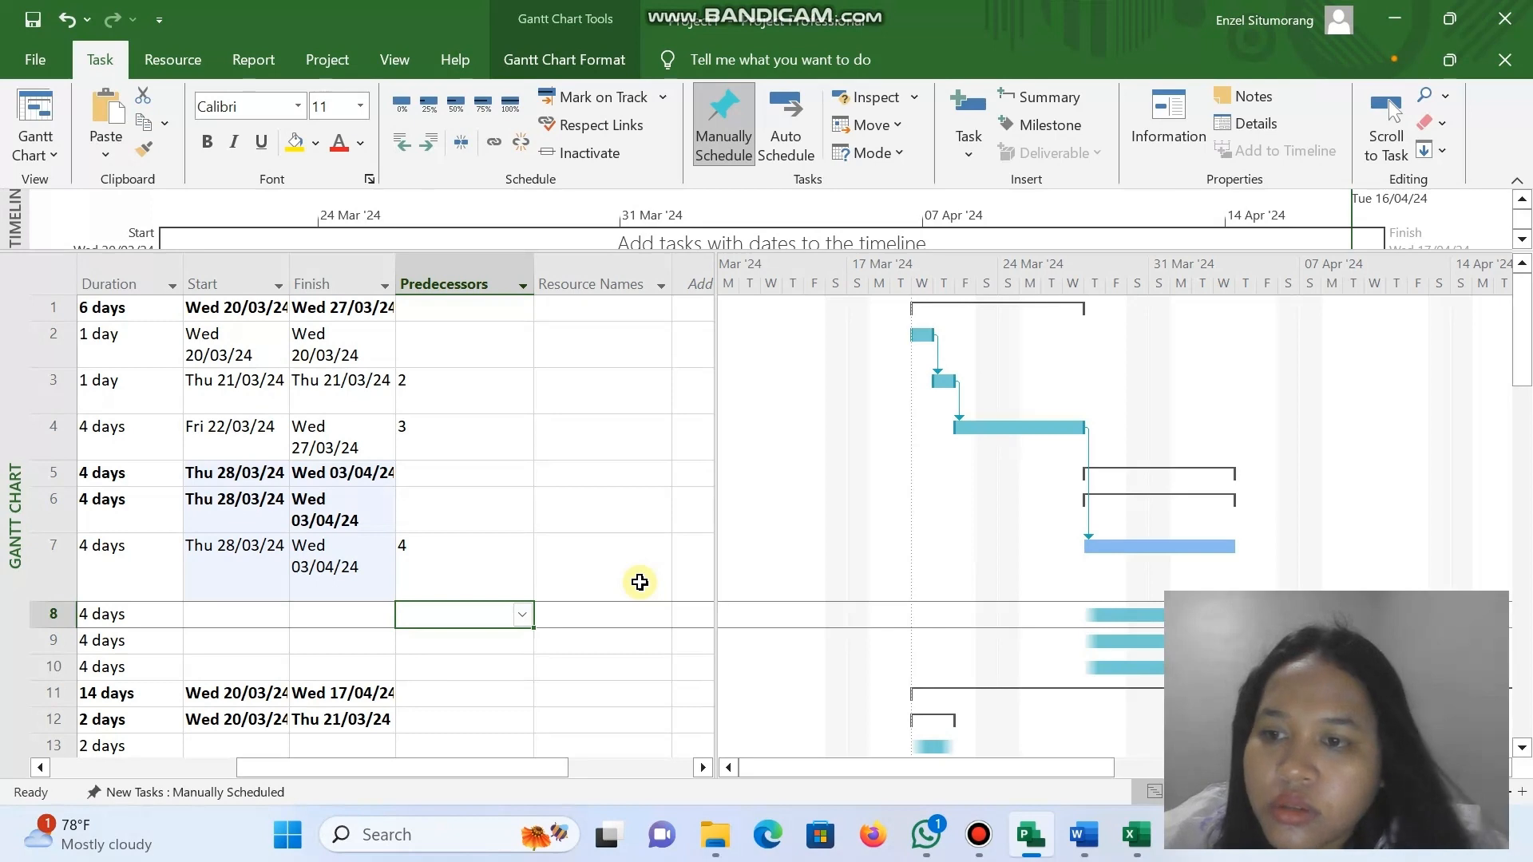
Set the predecessors of Membuat schedule, membuat budget and Membuat Plan Stakeholder Management to tasks 7, 8 and 9 respectively.
type("7")
key("Return")
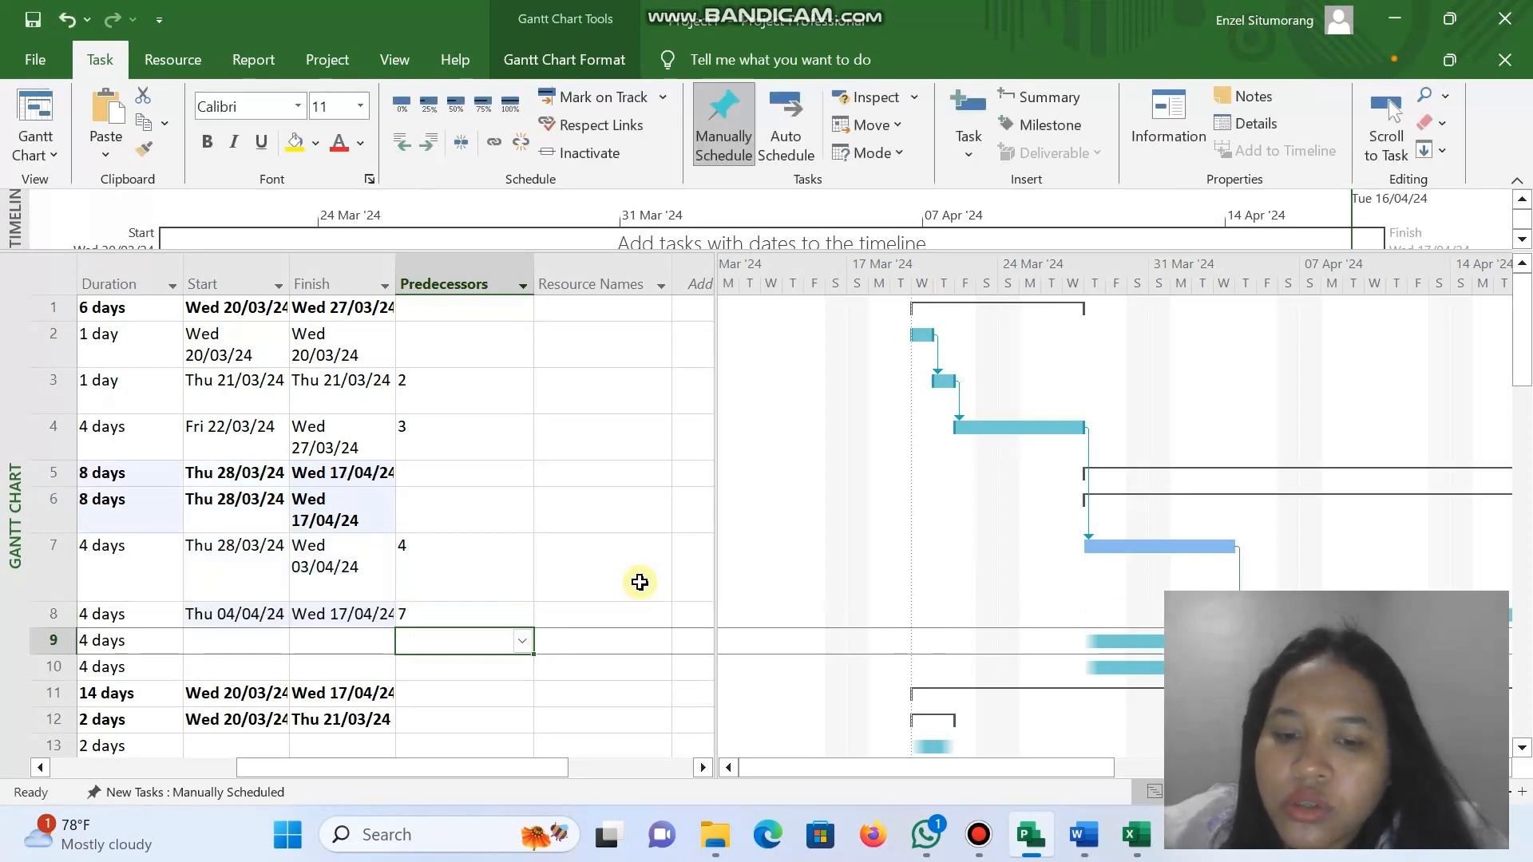
type("8")
key("Return")
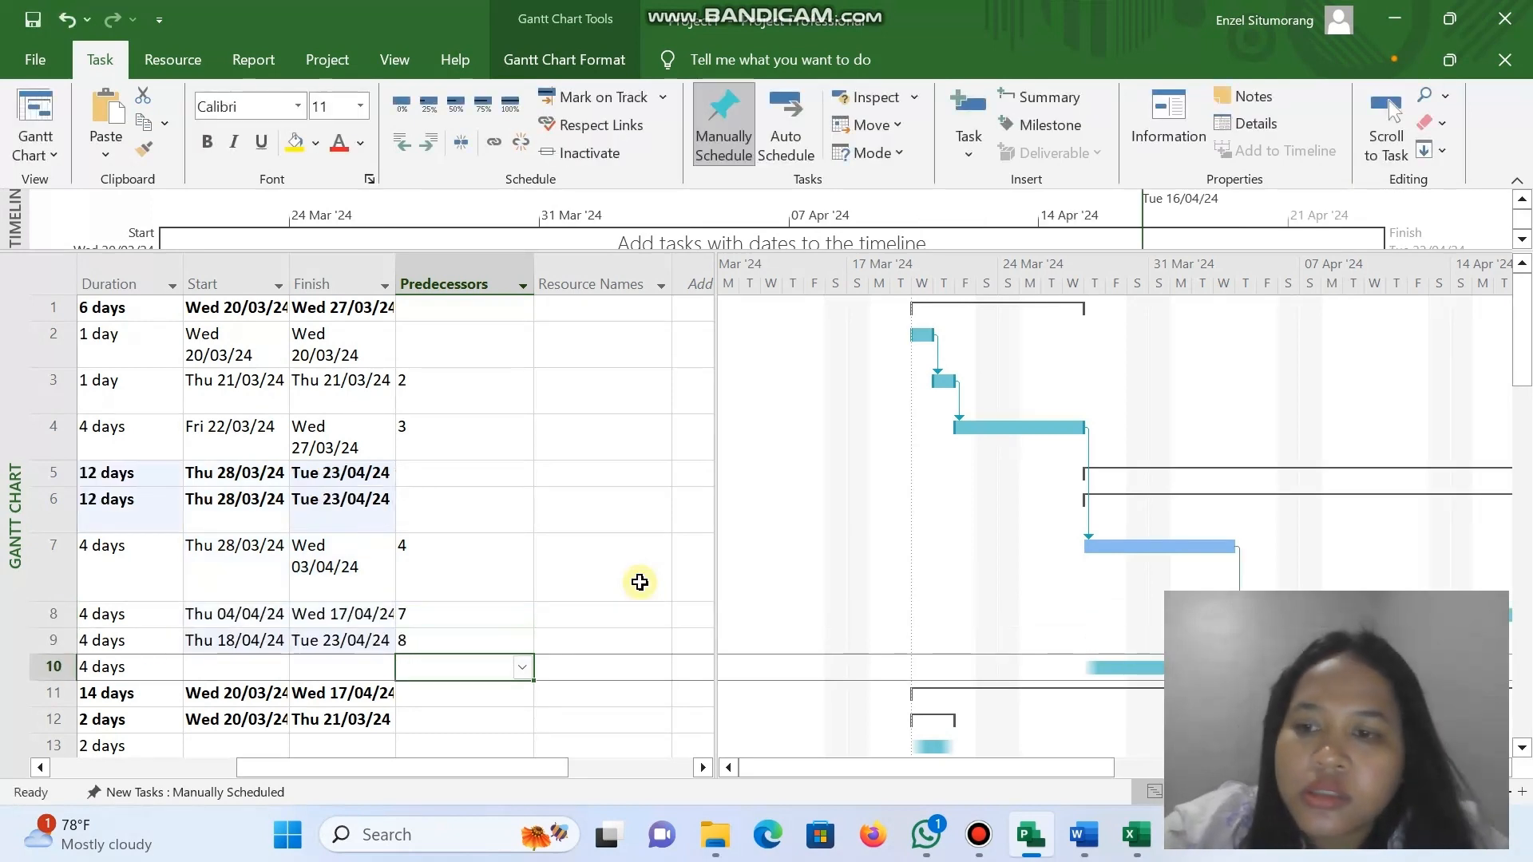
type("9")
key("Return")
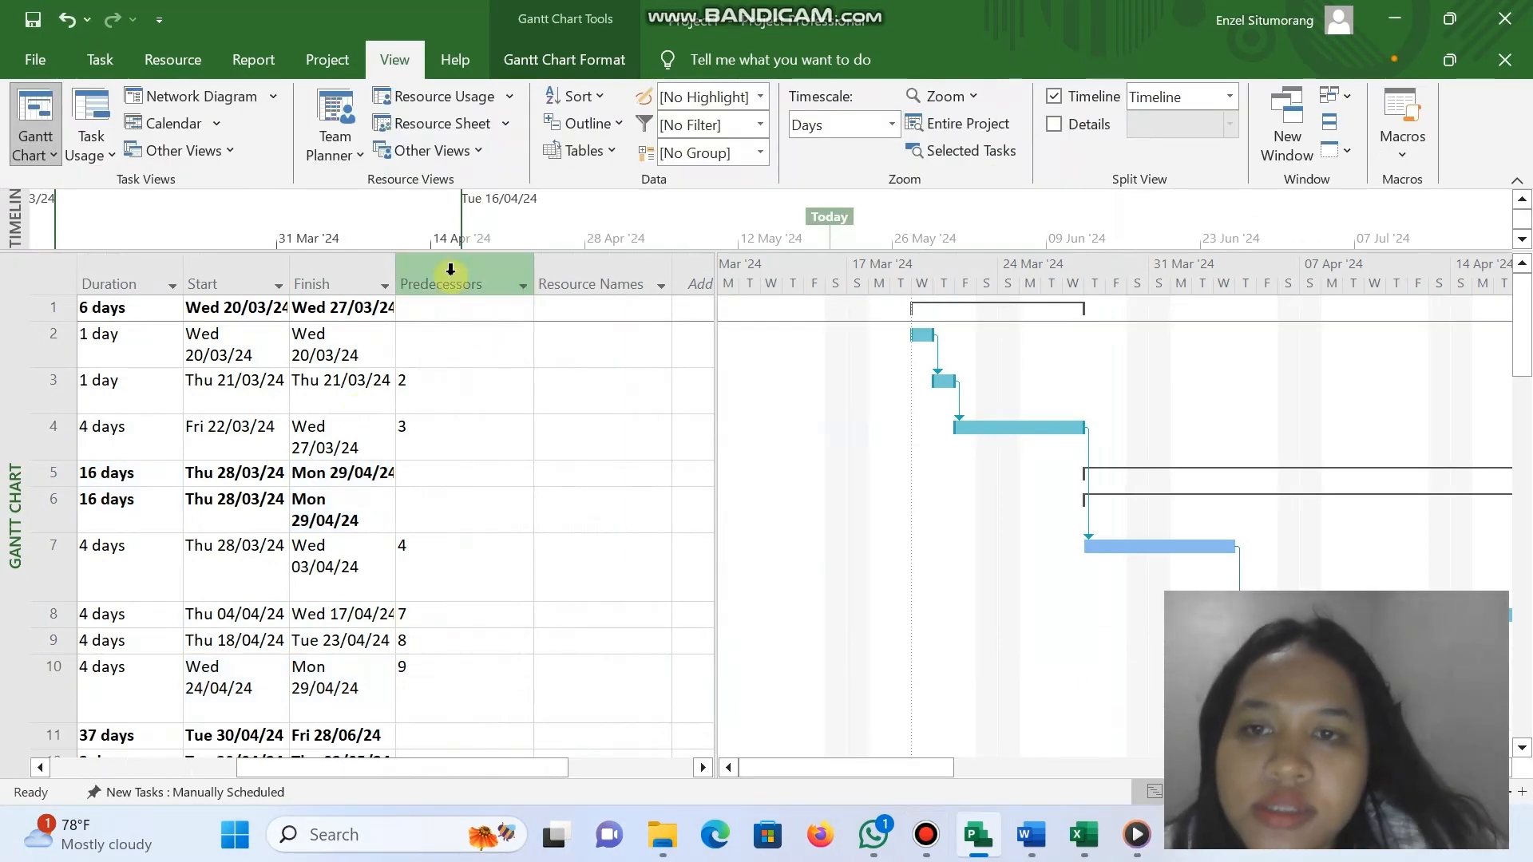
Review the Predecessors column across the whole task list together with the linked Gantt bars and task dates.
left_click(451, 276)
scroll(509, 633, "down", 8)
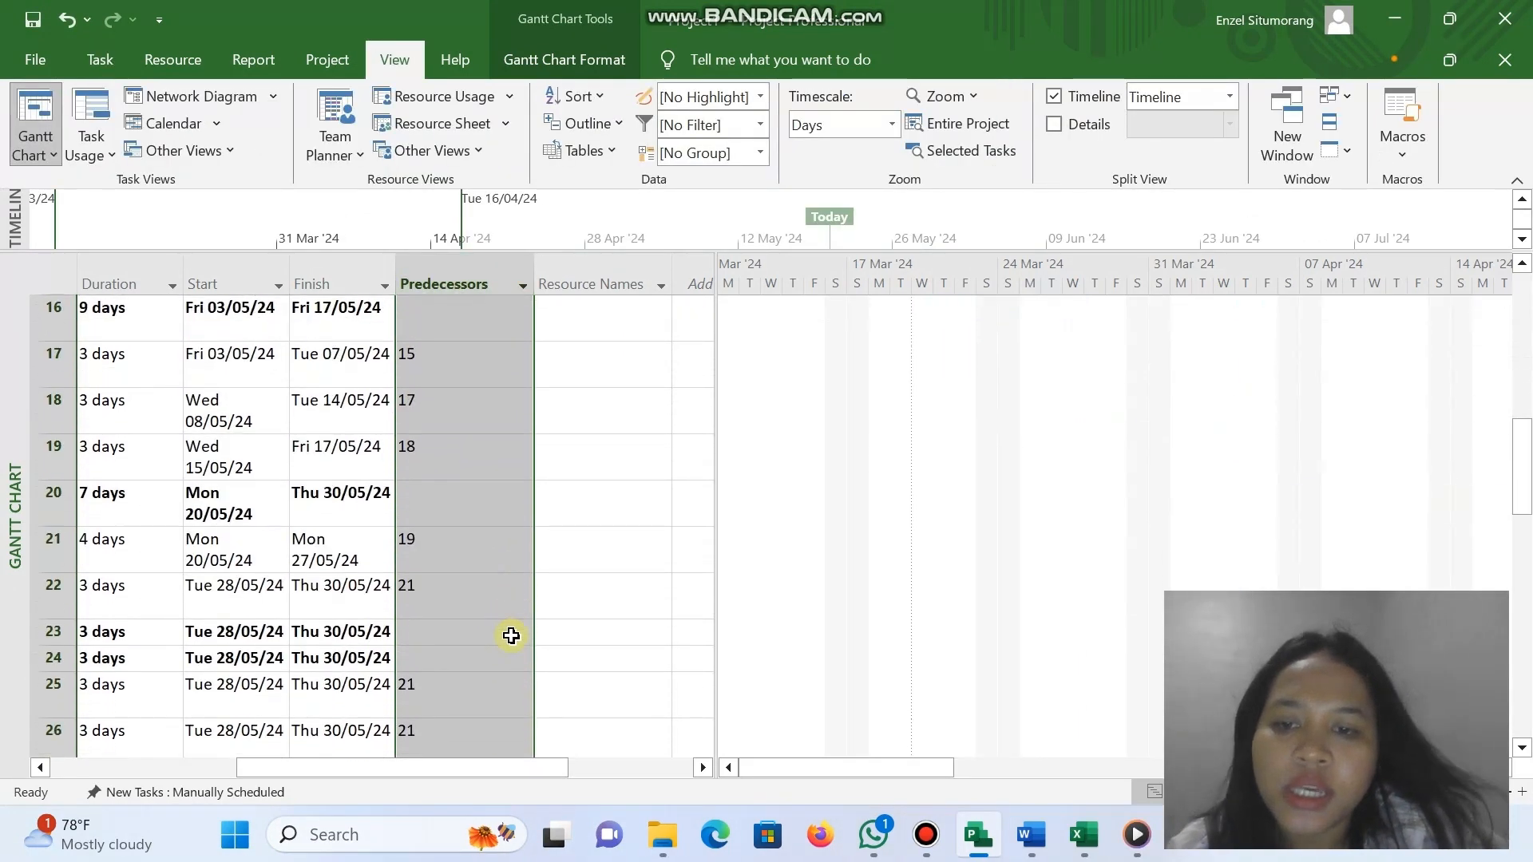
scroll(511, 637, "up", 8)
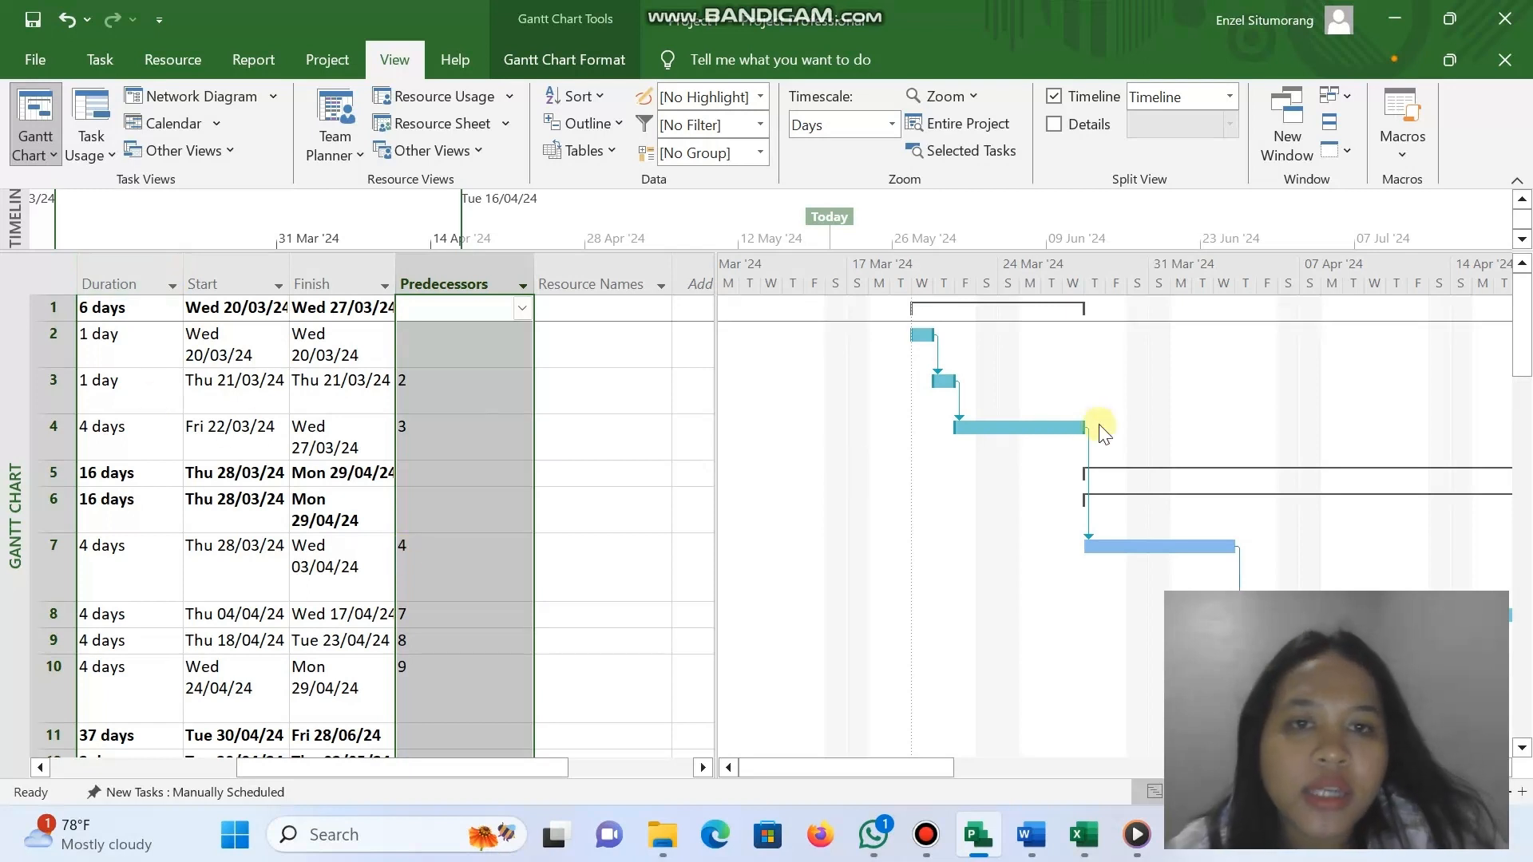
scroll(918, 557, "down", 2)
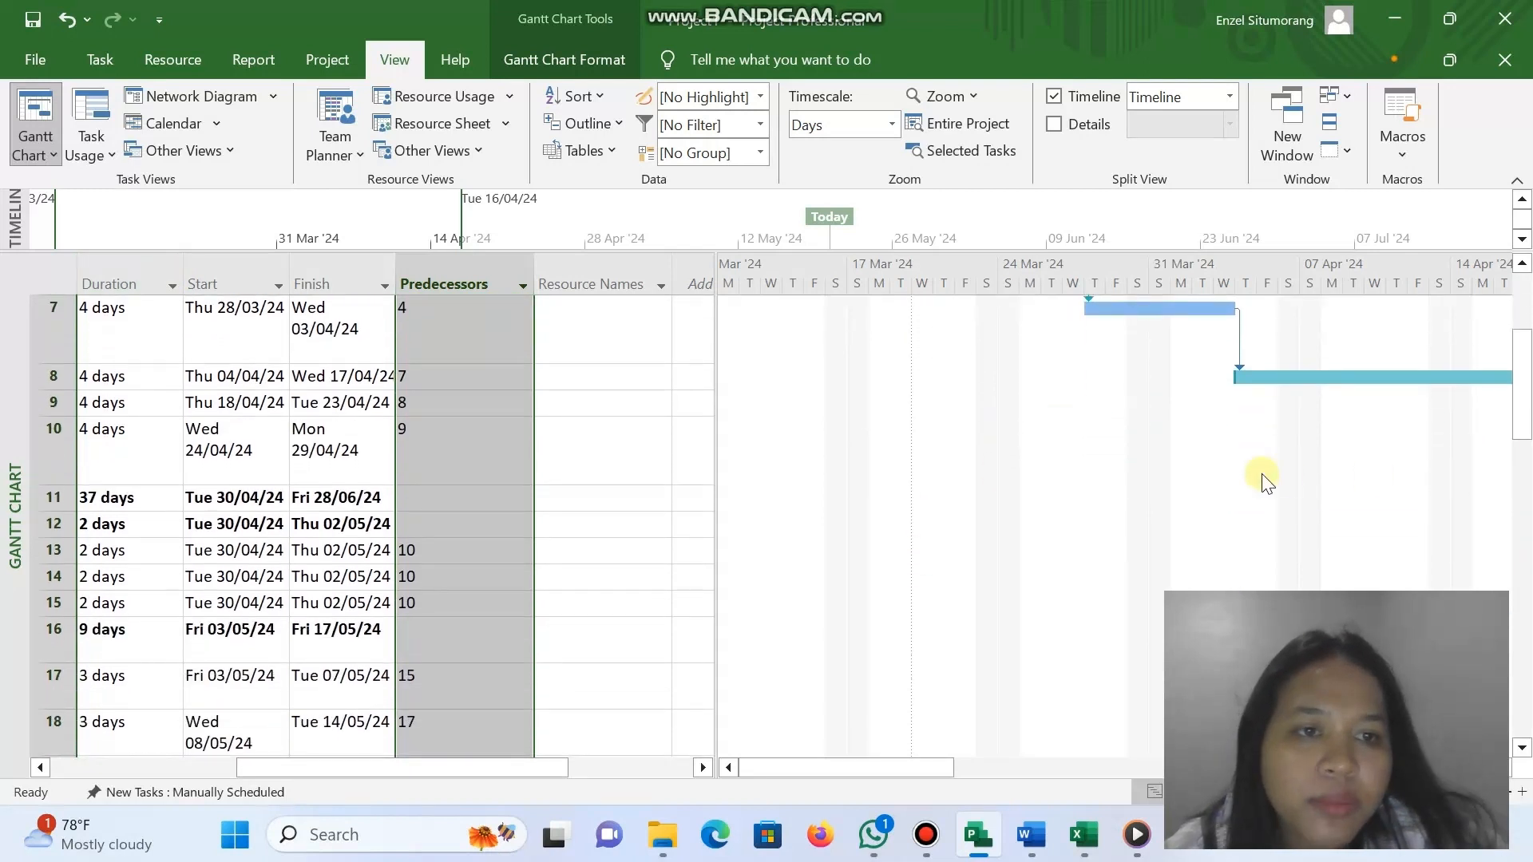
scroll(1261, 479, "right", 2)
scroll(1262, 479, "right", 4)
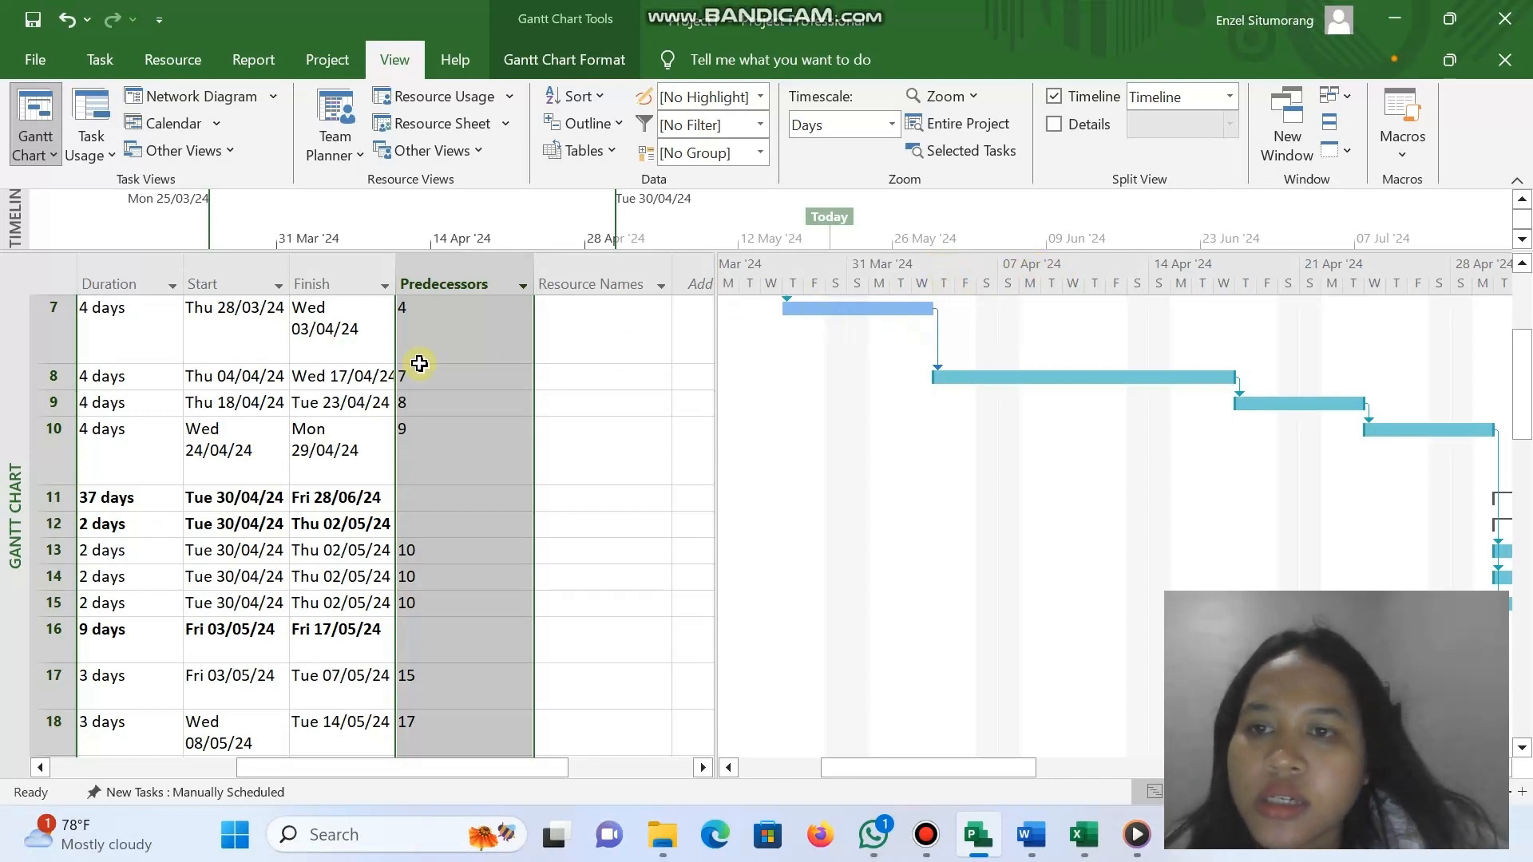
scroll(414, 359, "left", 5)
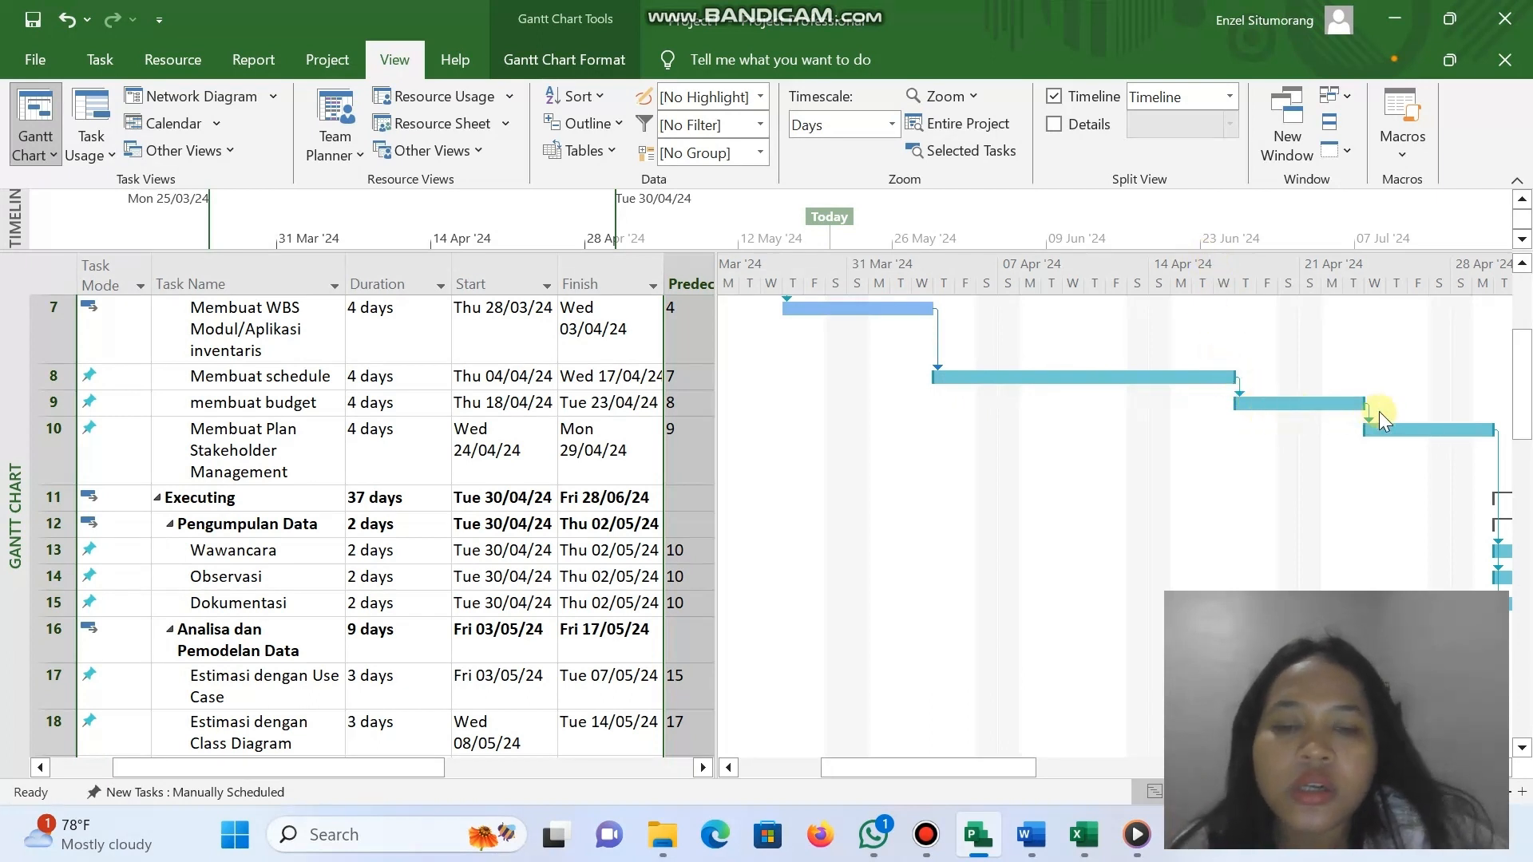
scroll(1320, 399, "right", 3)
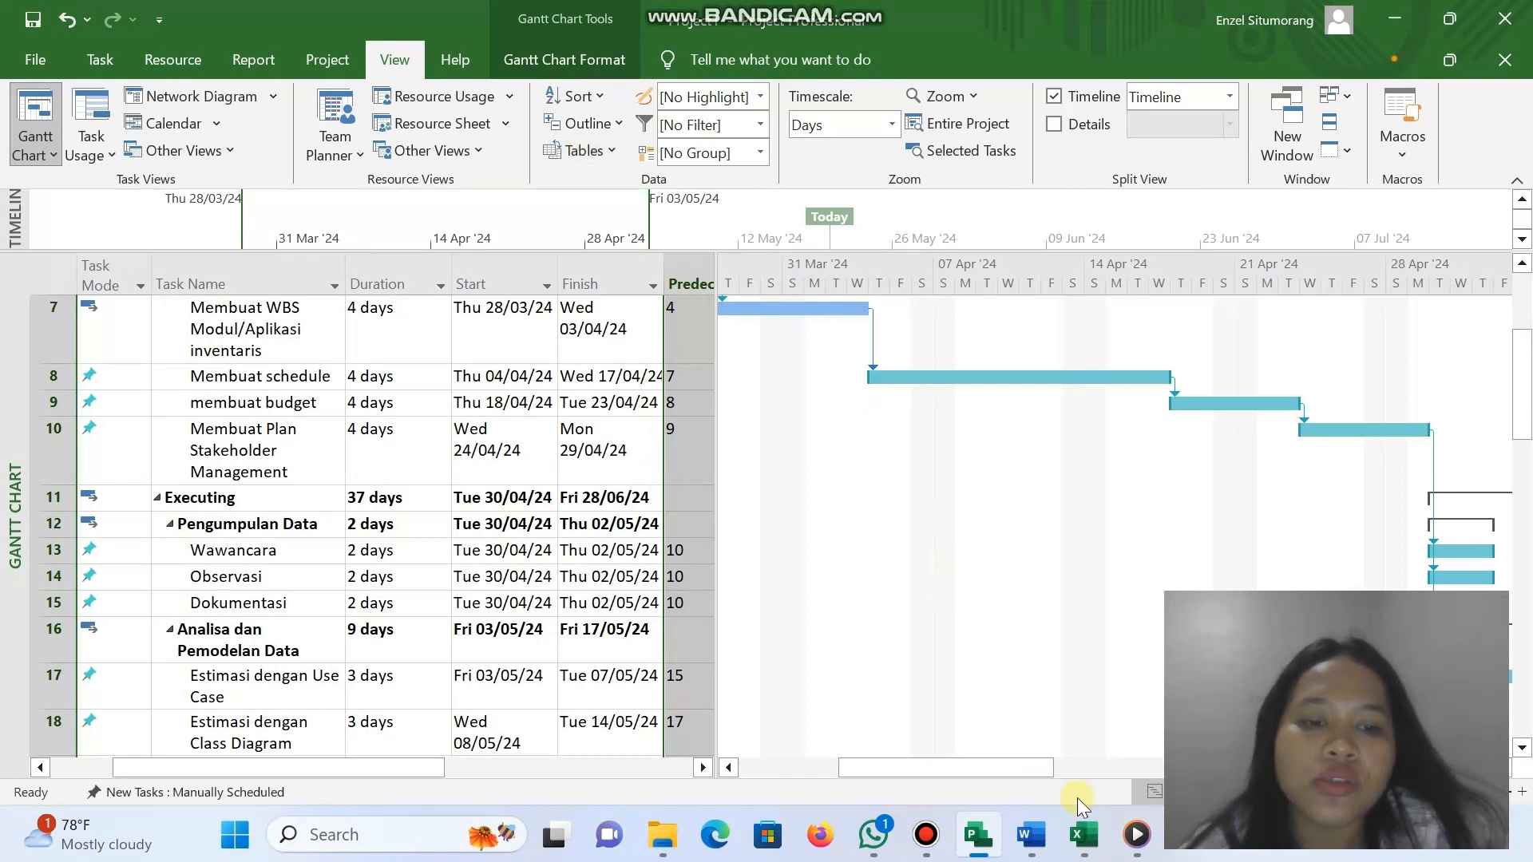
Consult the resource table on the WBS workbook's COST sheet, and switch back to Project to show the Resource Sheet.
left_click(1106, 839)
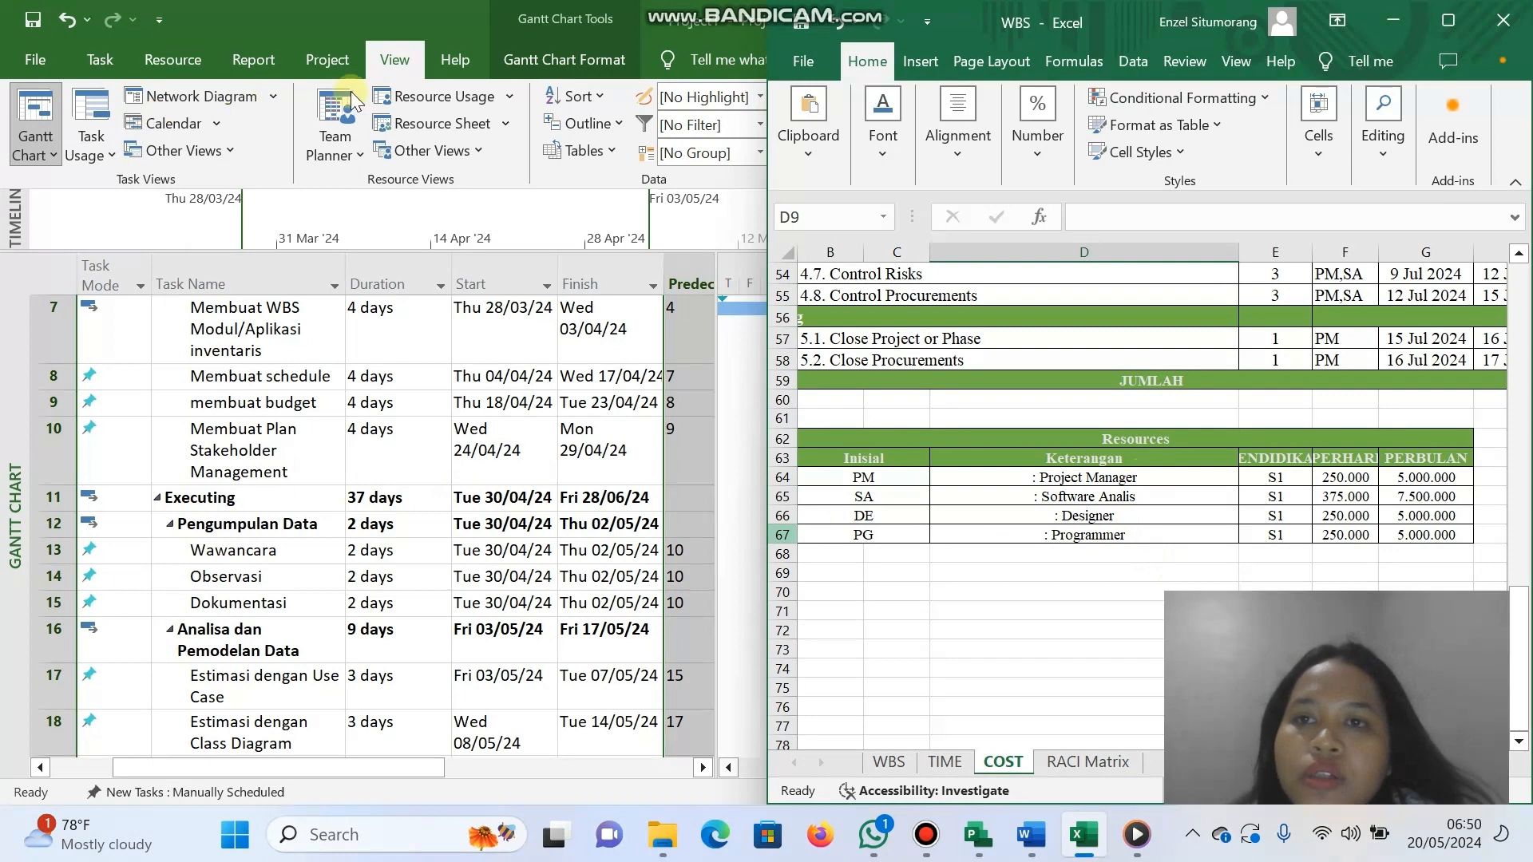
left_click(391, 64)
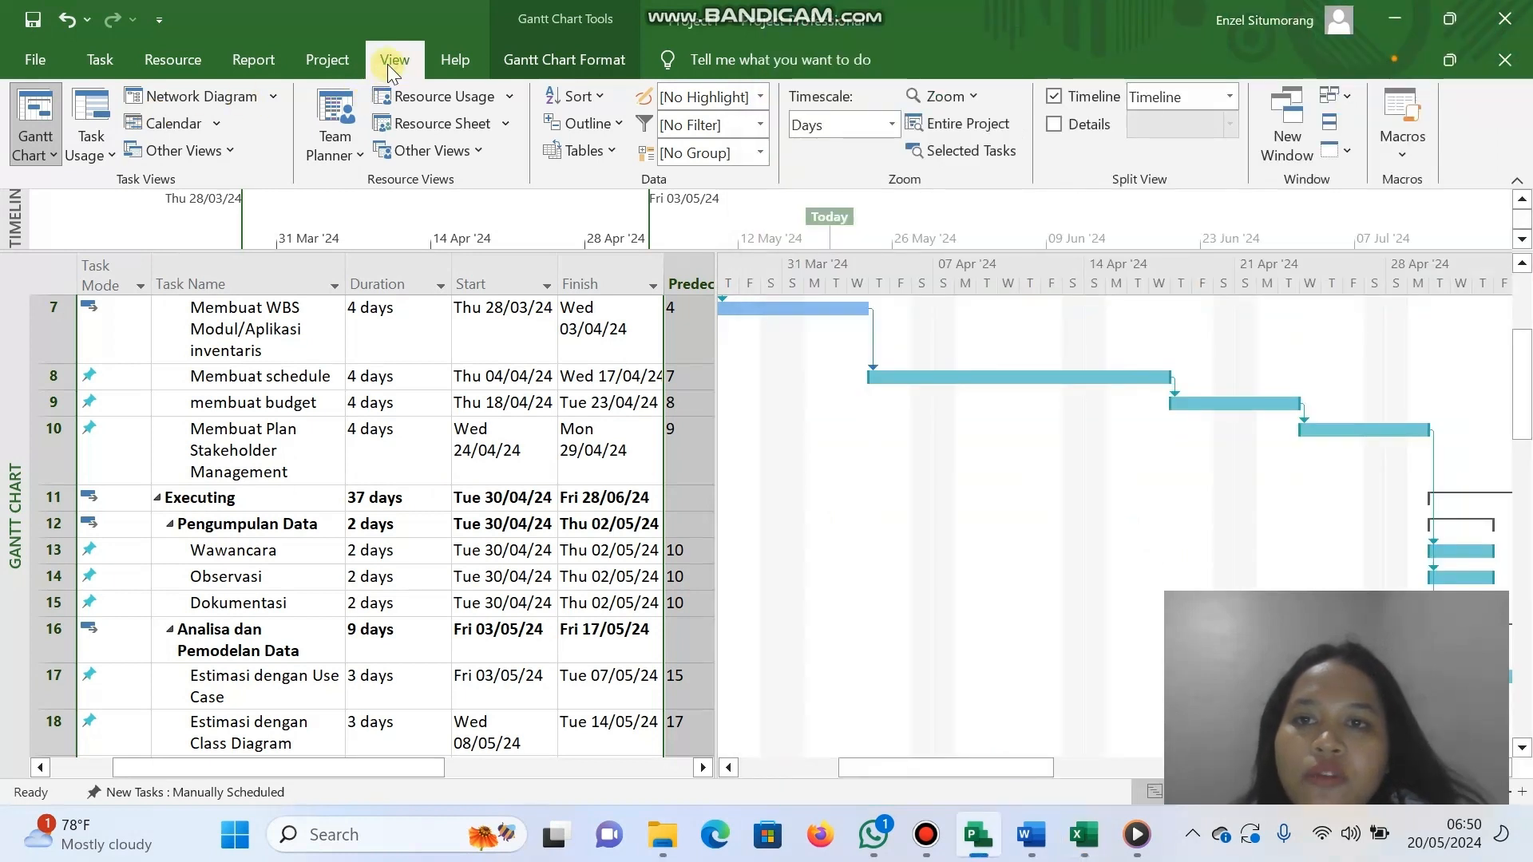
left_click(466, 133)
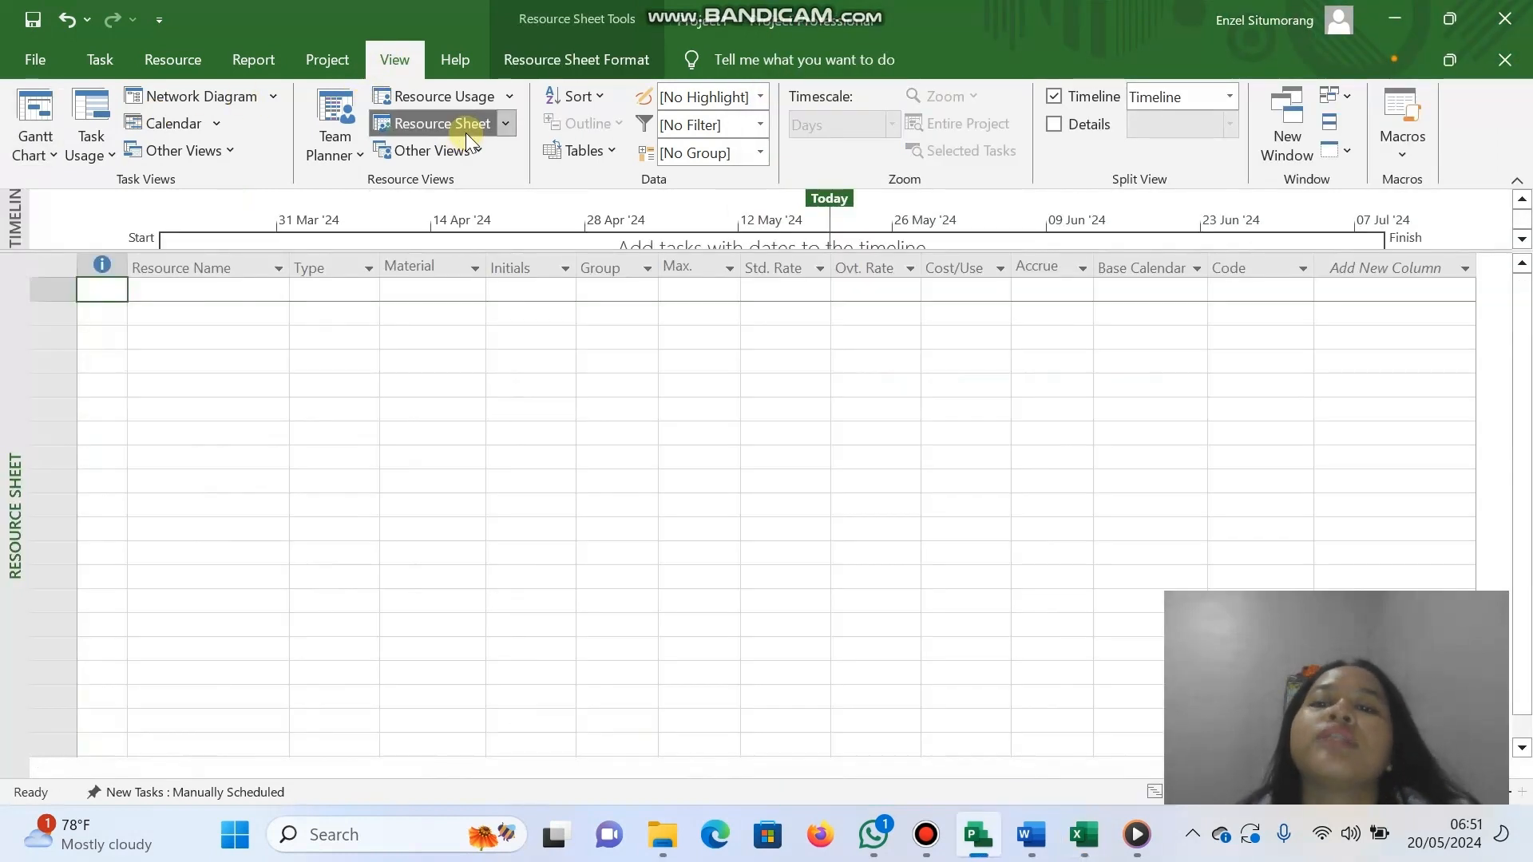
Add a first work resource named Manager Proyek.
left_click(173, 301)
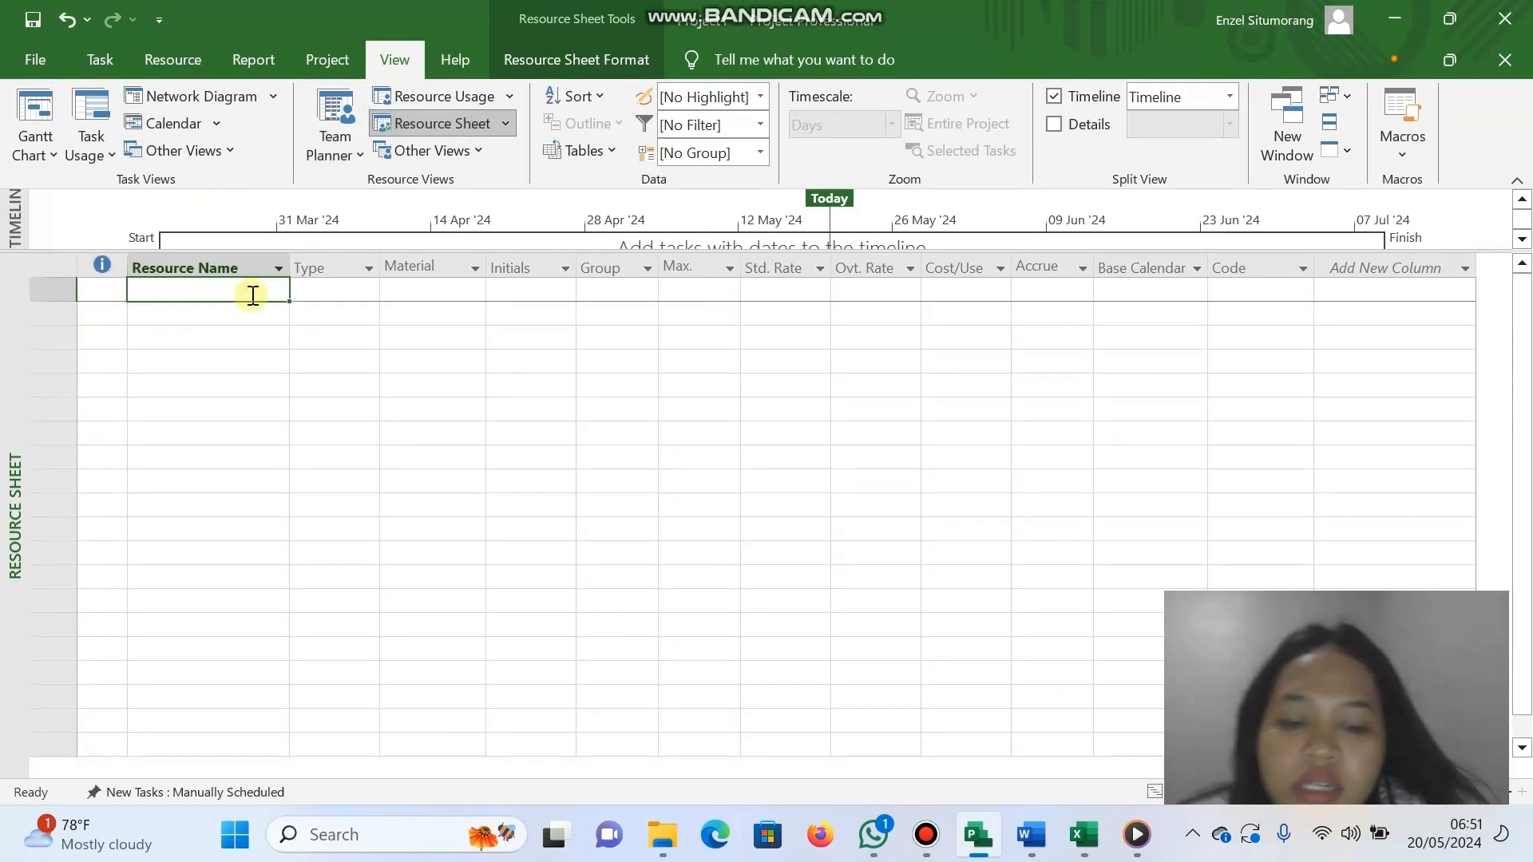
type("Manager")
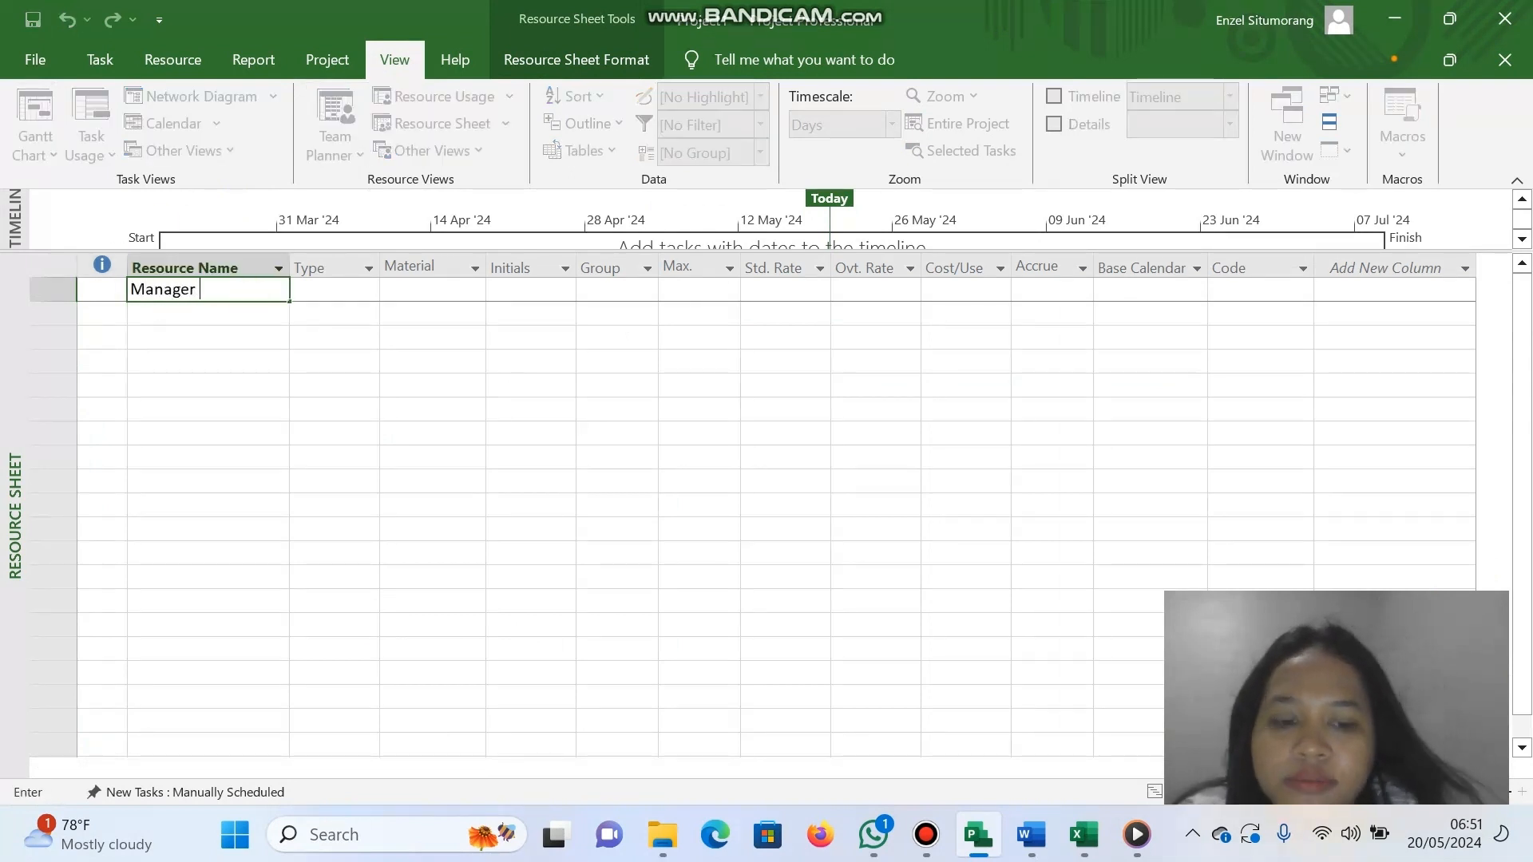
type(" Proyek")
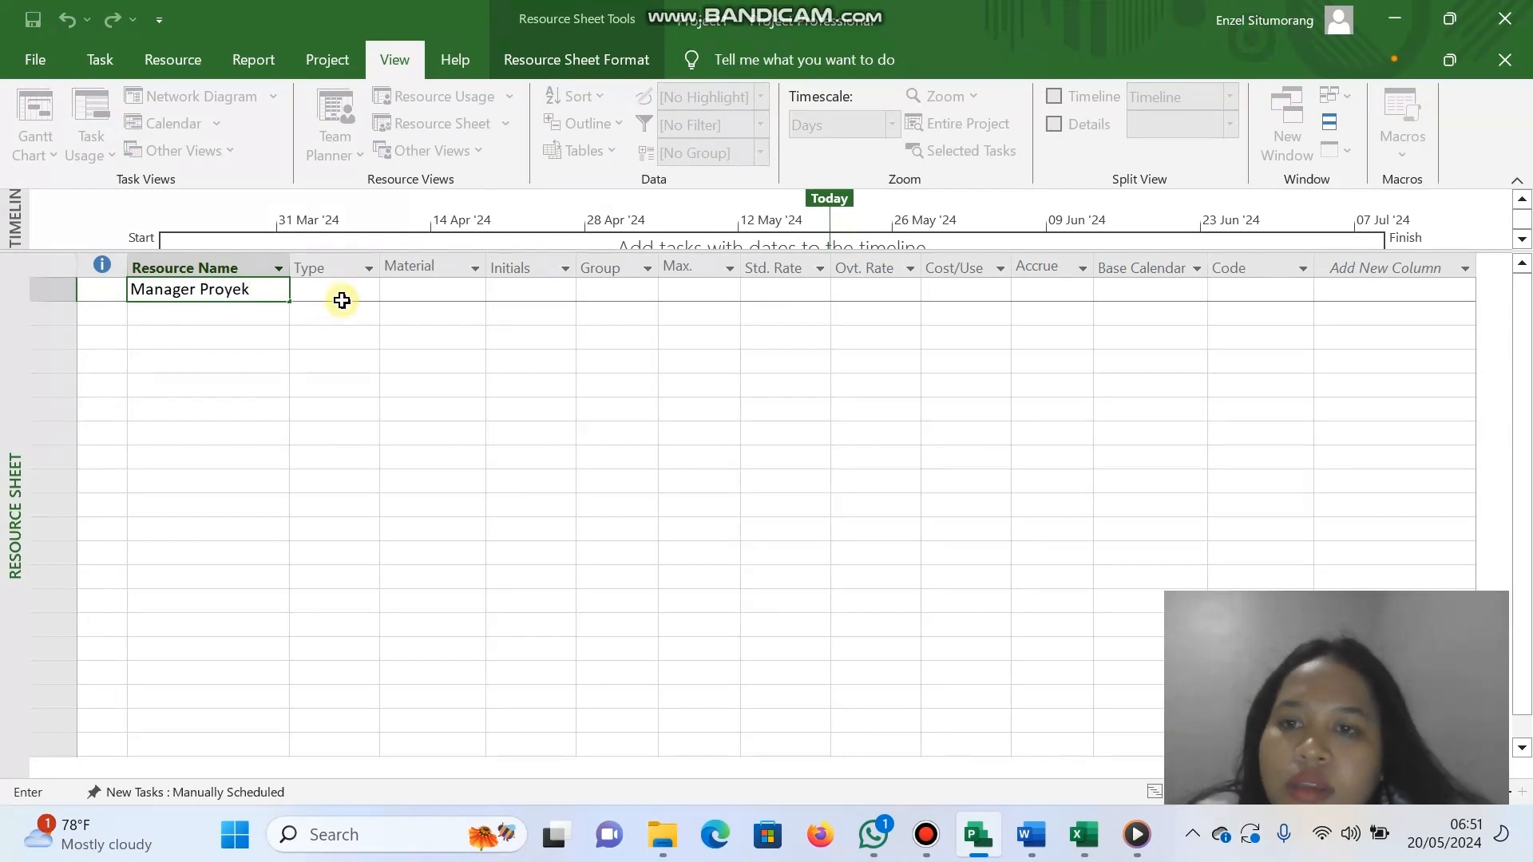
left_click(344, 297)
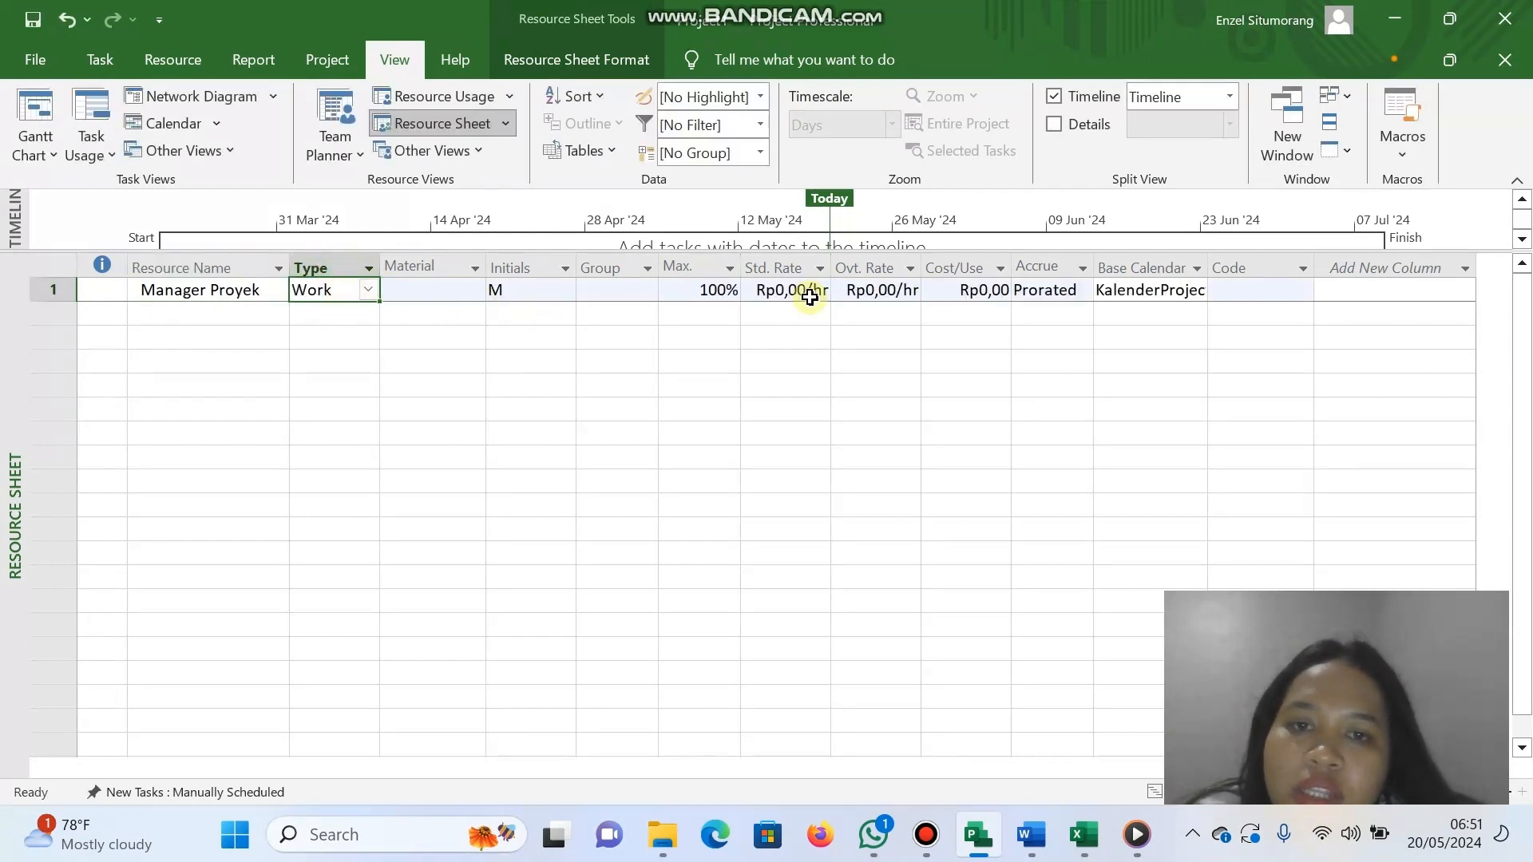
left_click(524, 294)
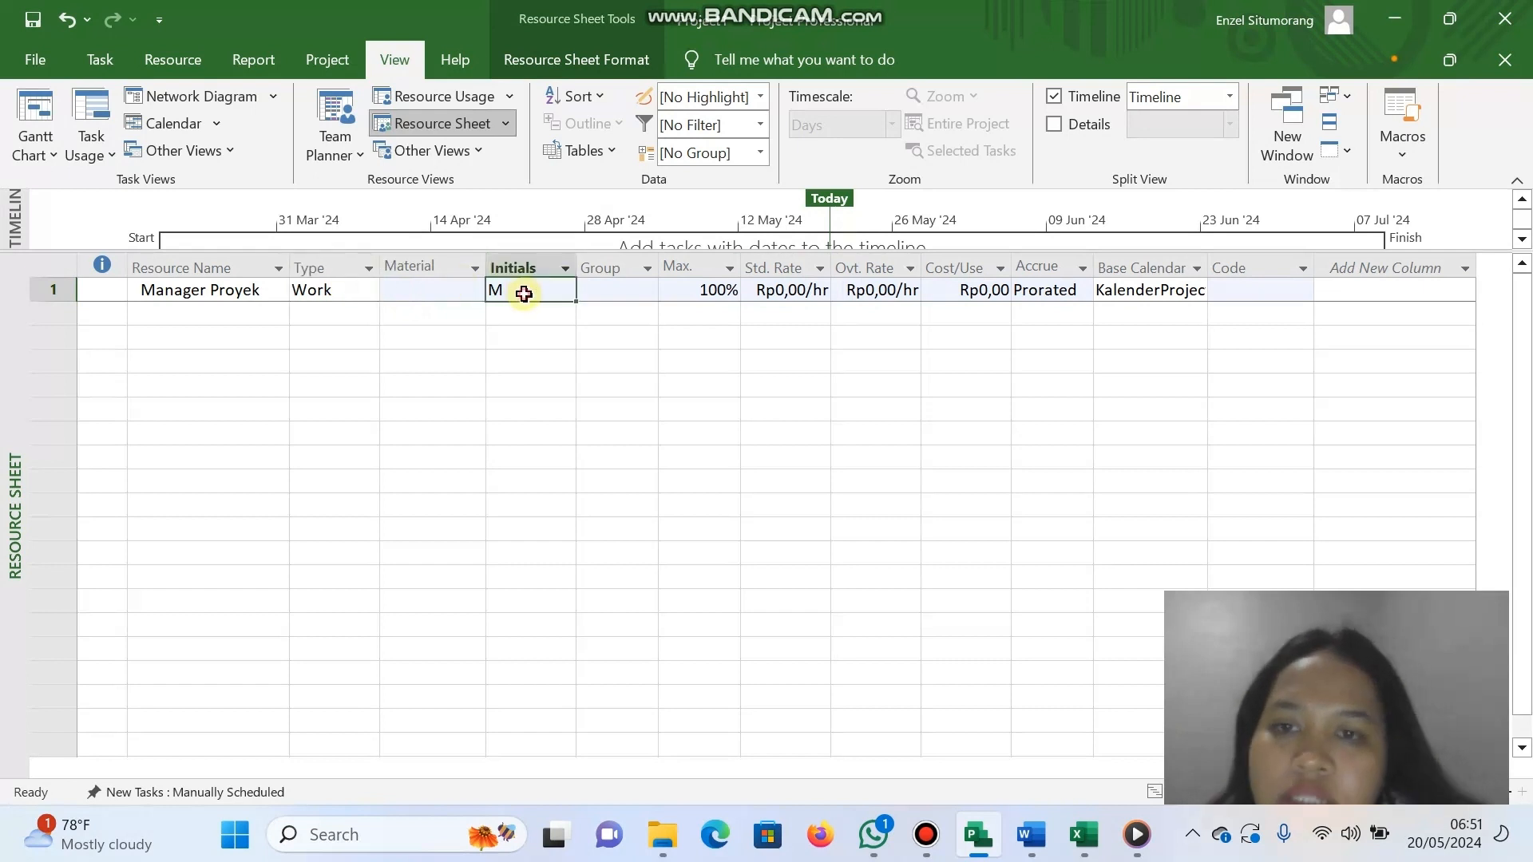
Name the first resource Projek Manager and set its initials to PM.
left_click(264, 289)
type("p")
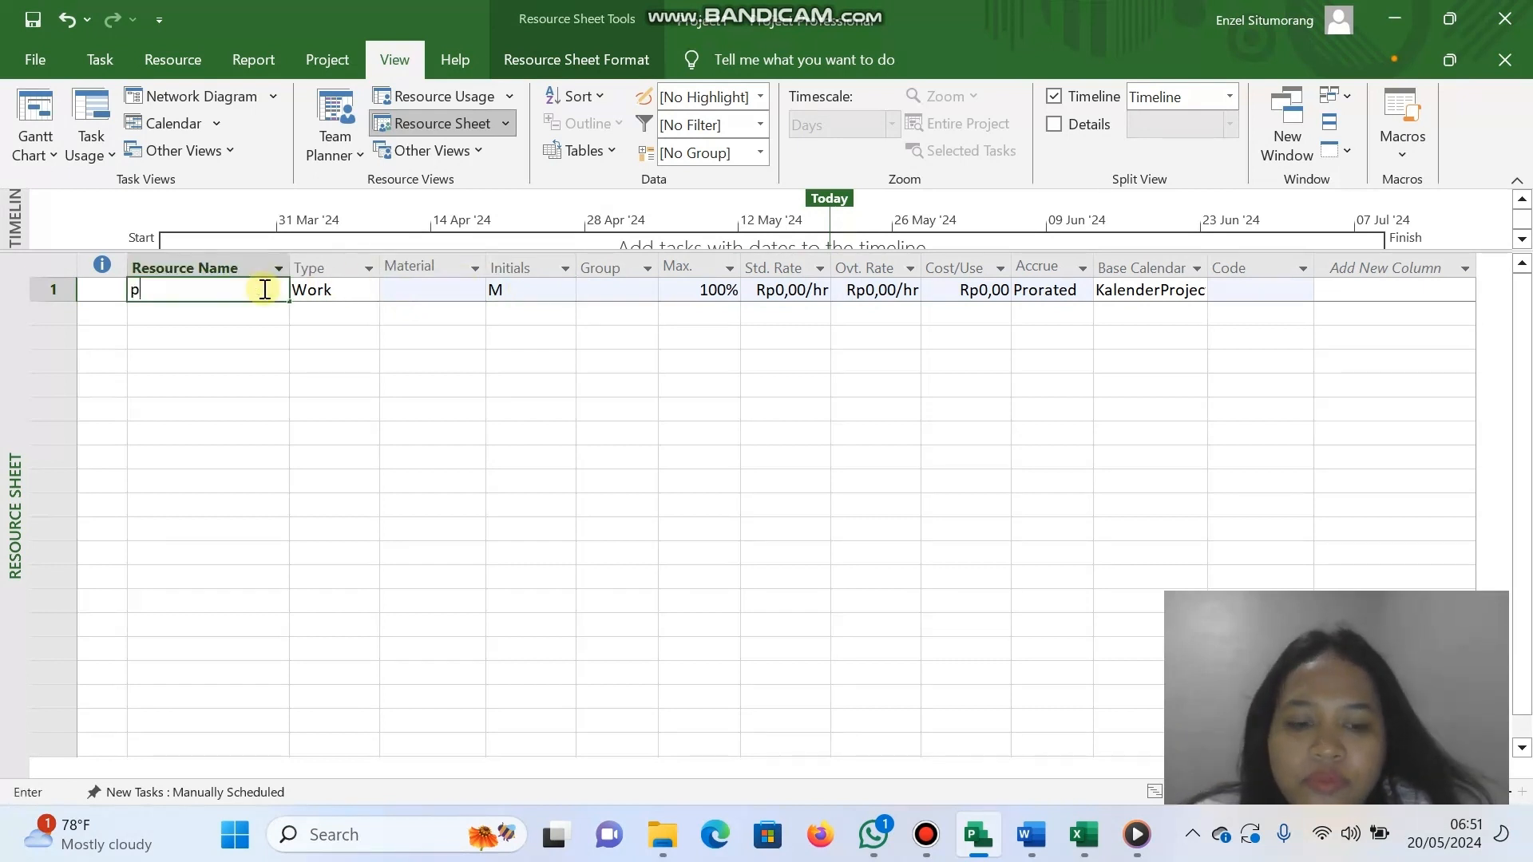
key("BackSpace")
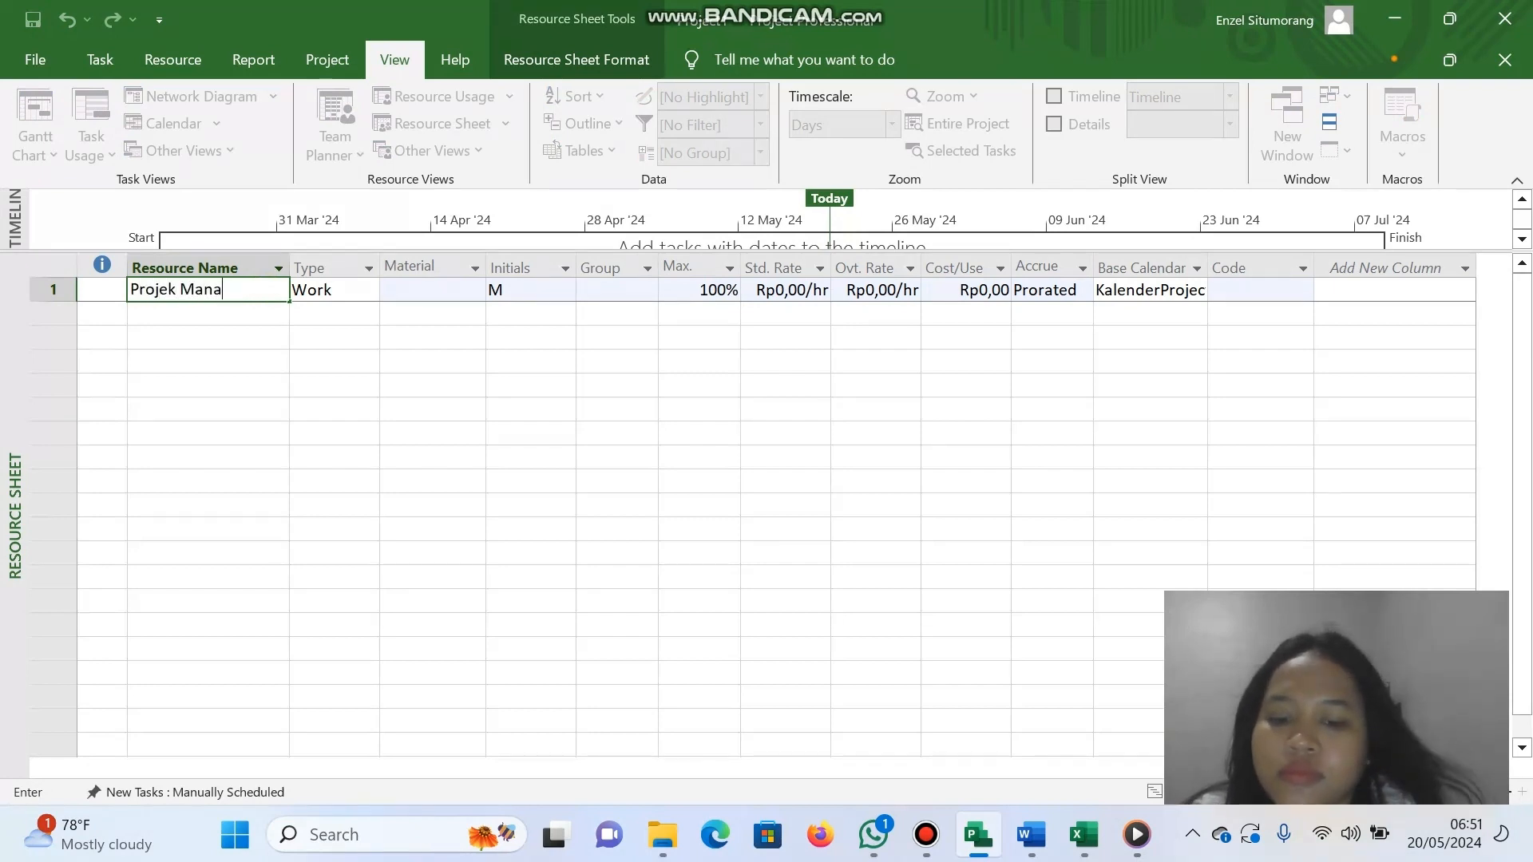
left_click(438, 301)
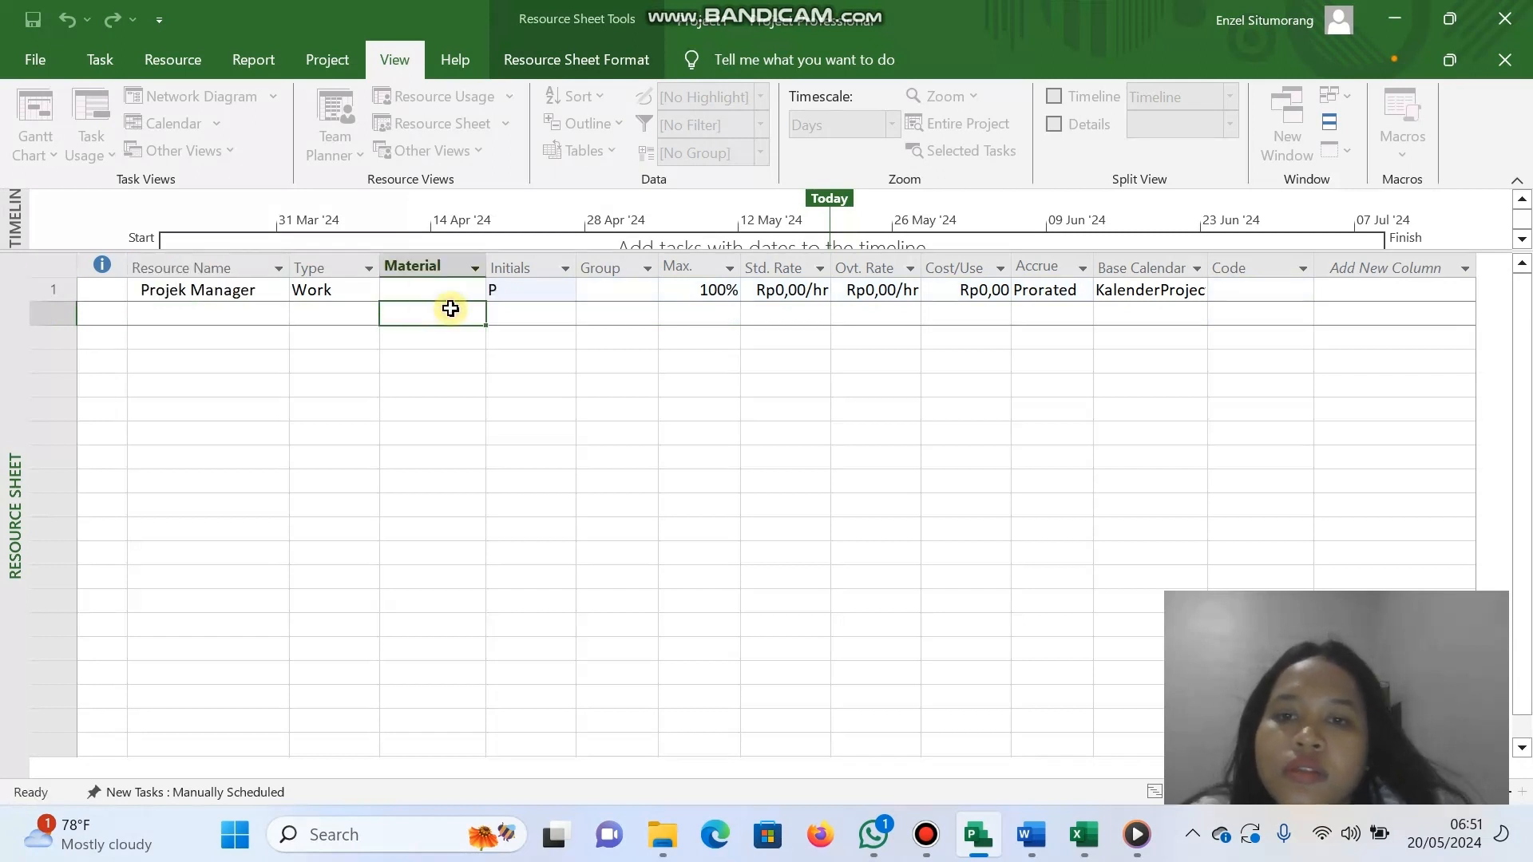
left_click(510, 298)
type("P")
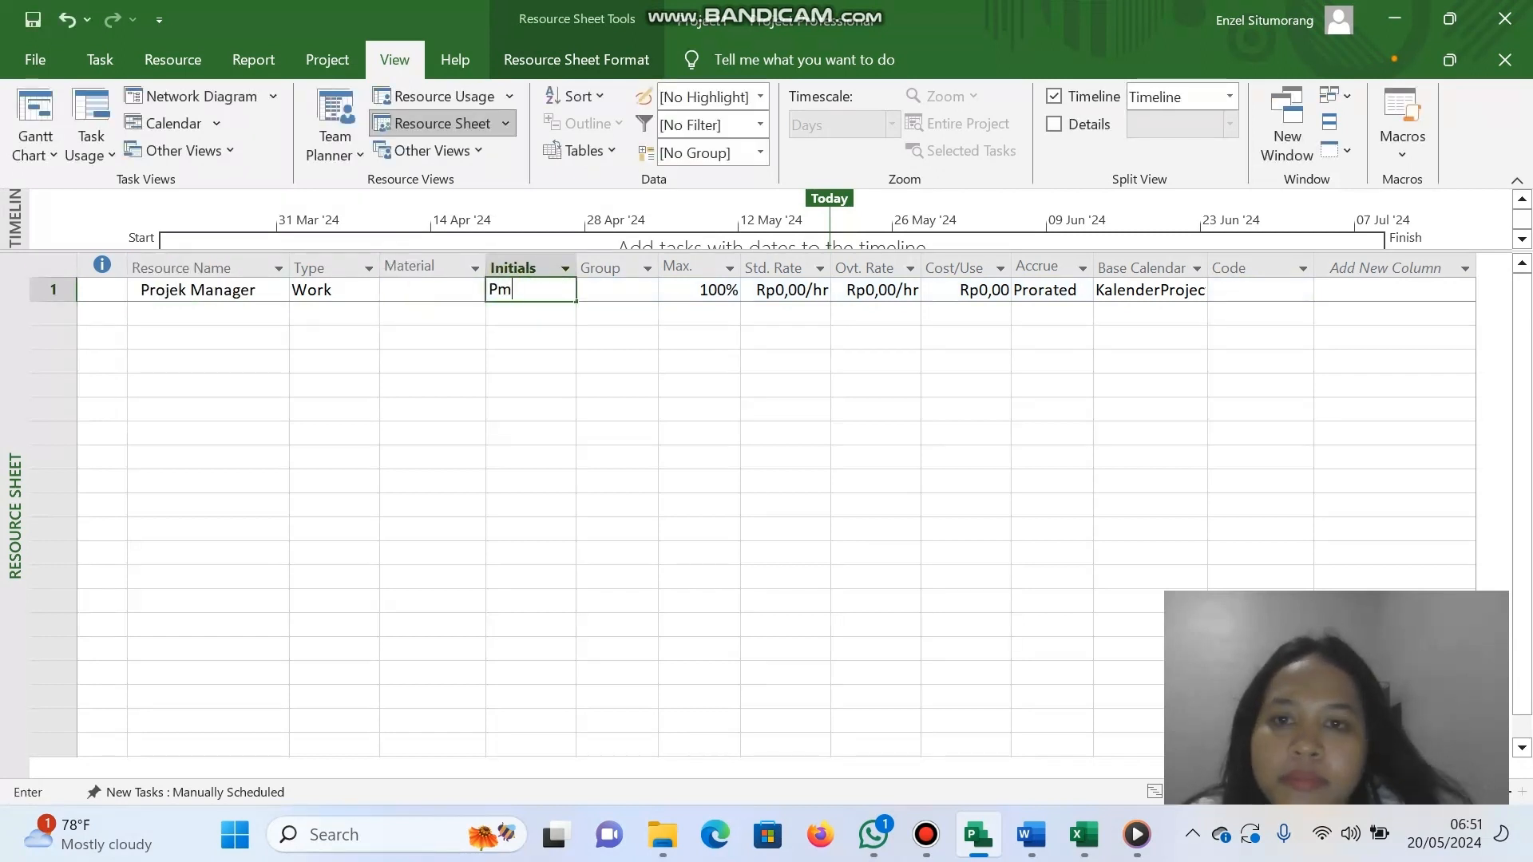
left_click(650, 370)
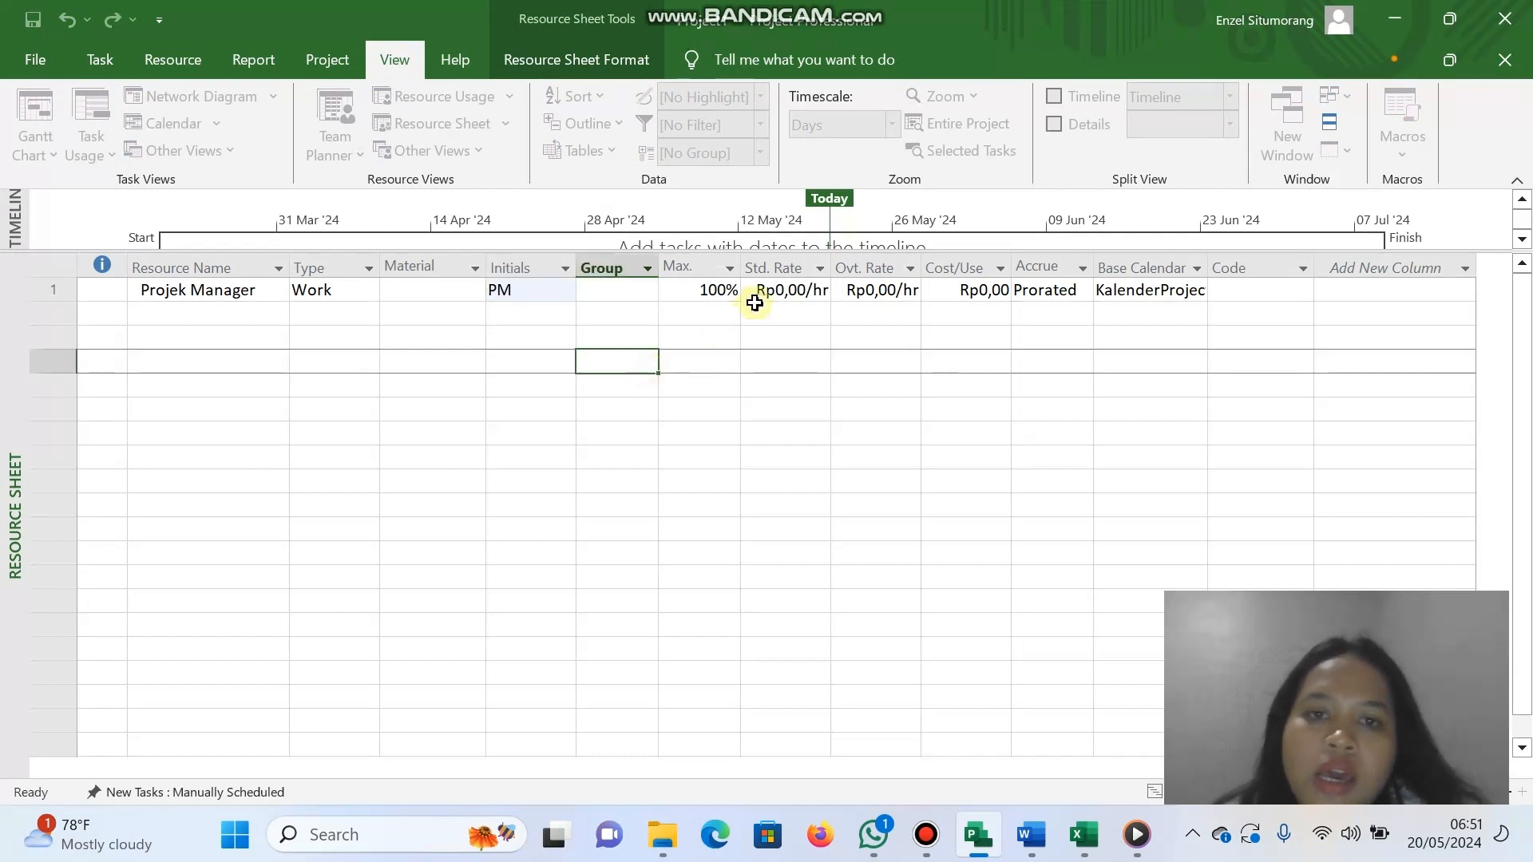
Check the daily rate on the WBS workbook's COST sheet and set Projek Manager's standard rate to 250.000/day in Project.
left_click(762, 290)
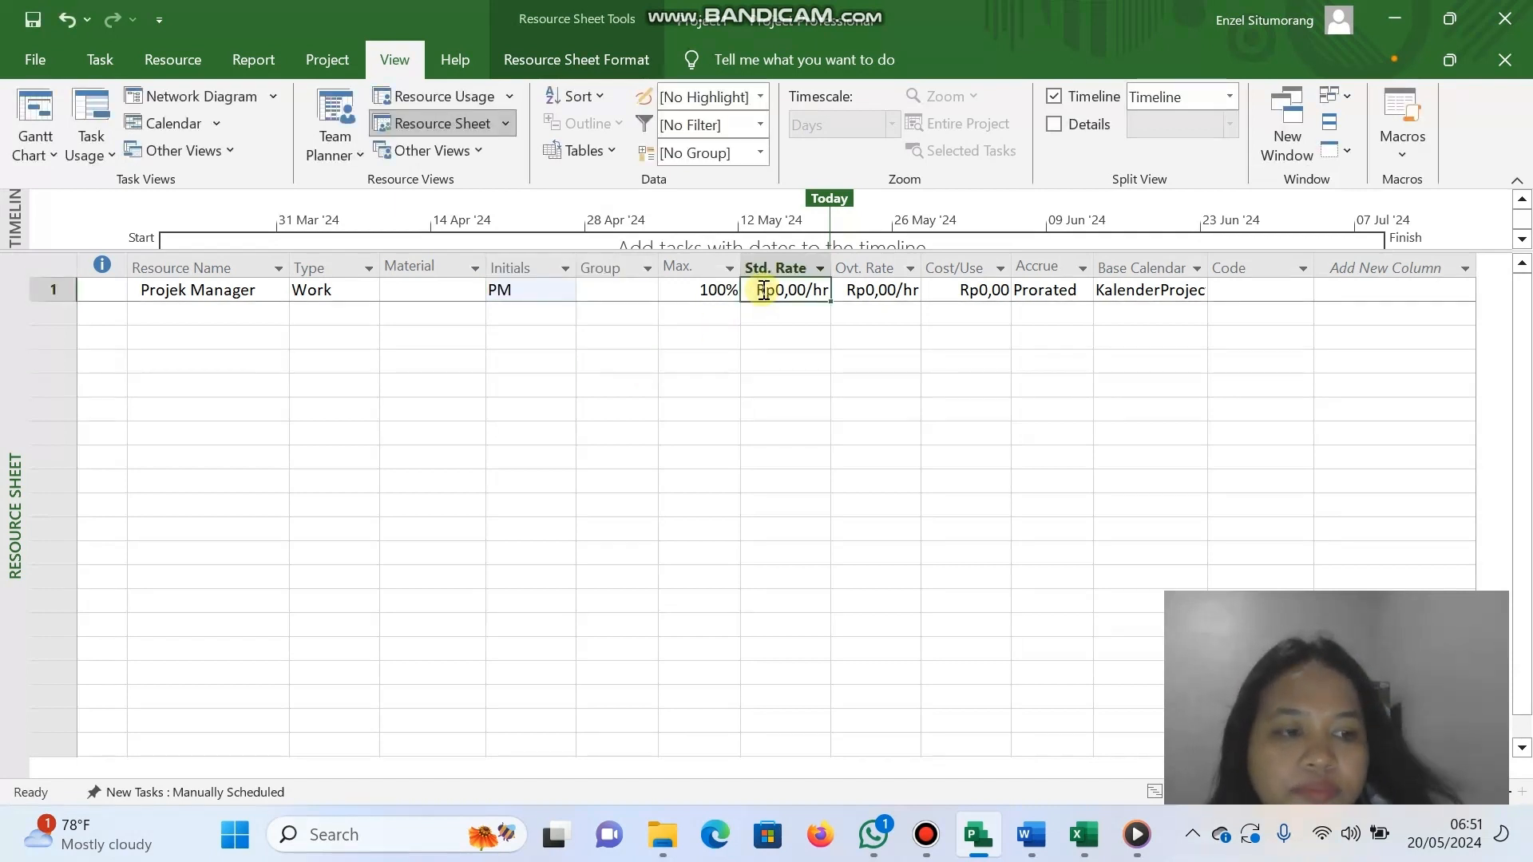
left_click(1086, 853)
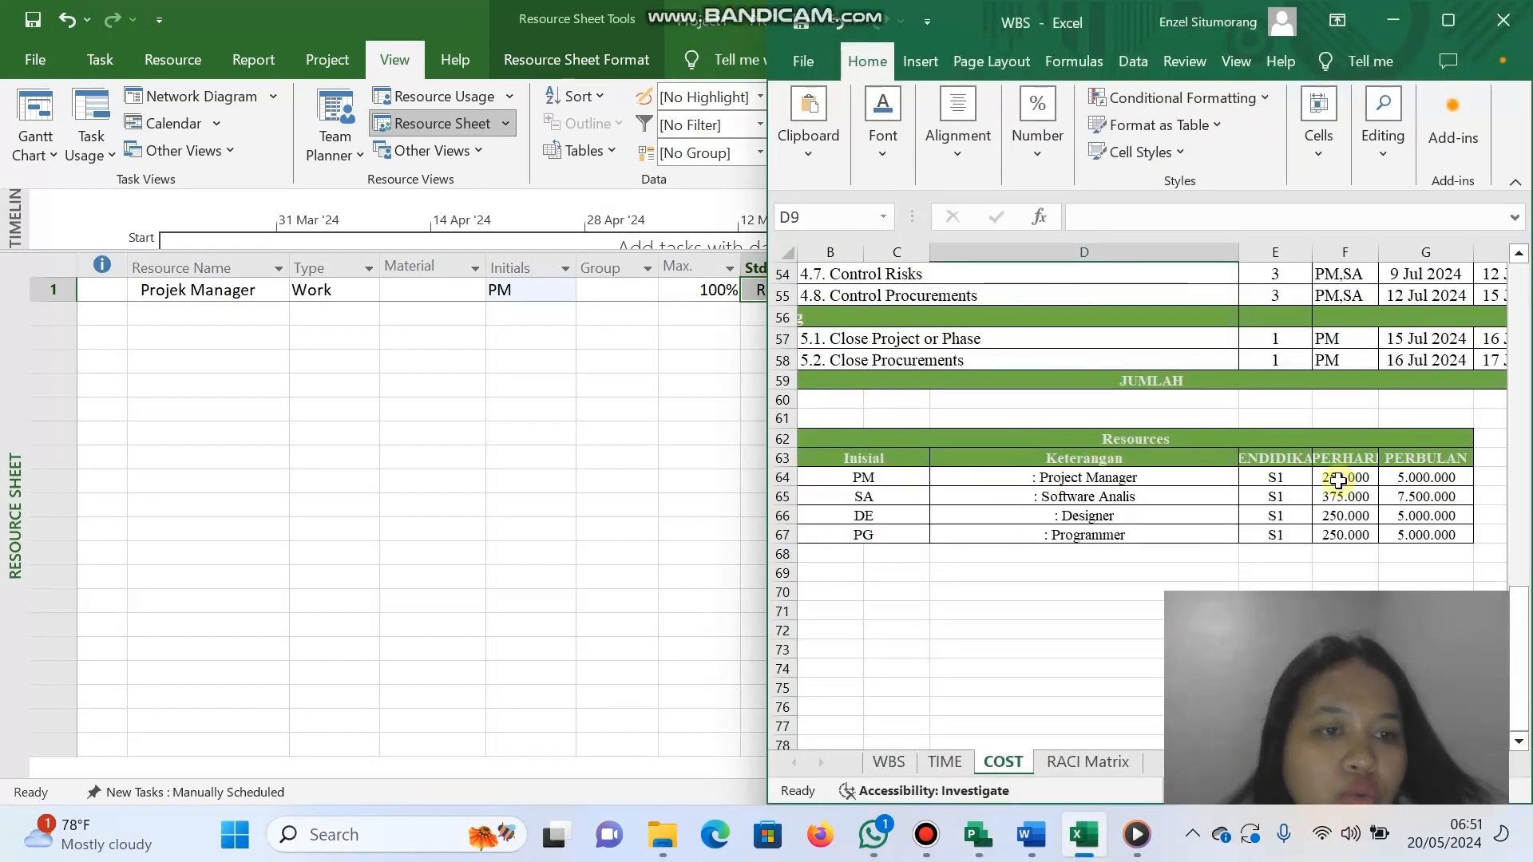
left_click(674, 463)
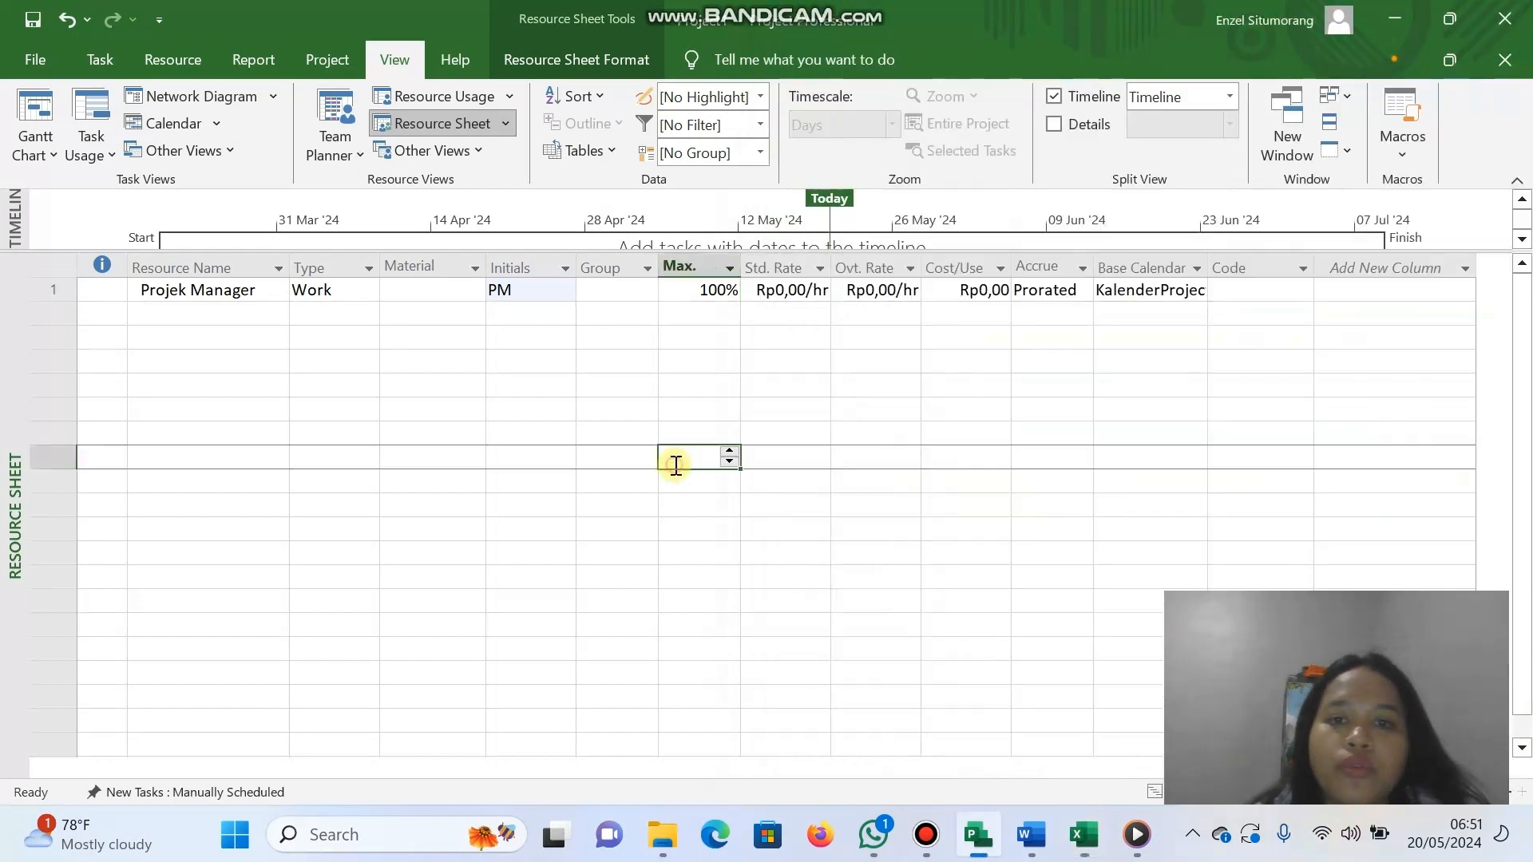
left_click(789, 292)
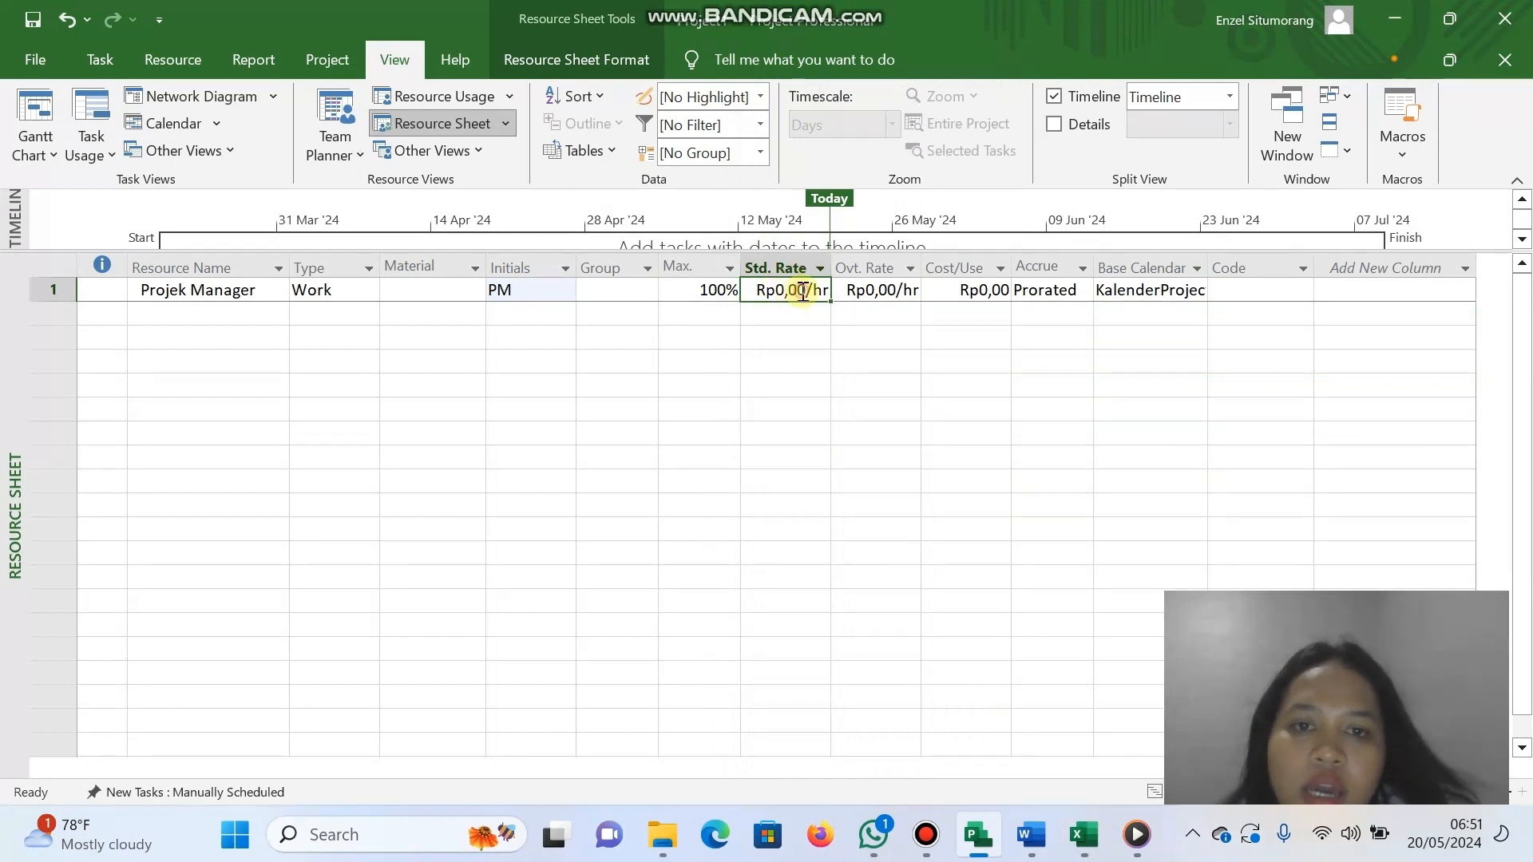
left_click(818, 288)
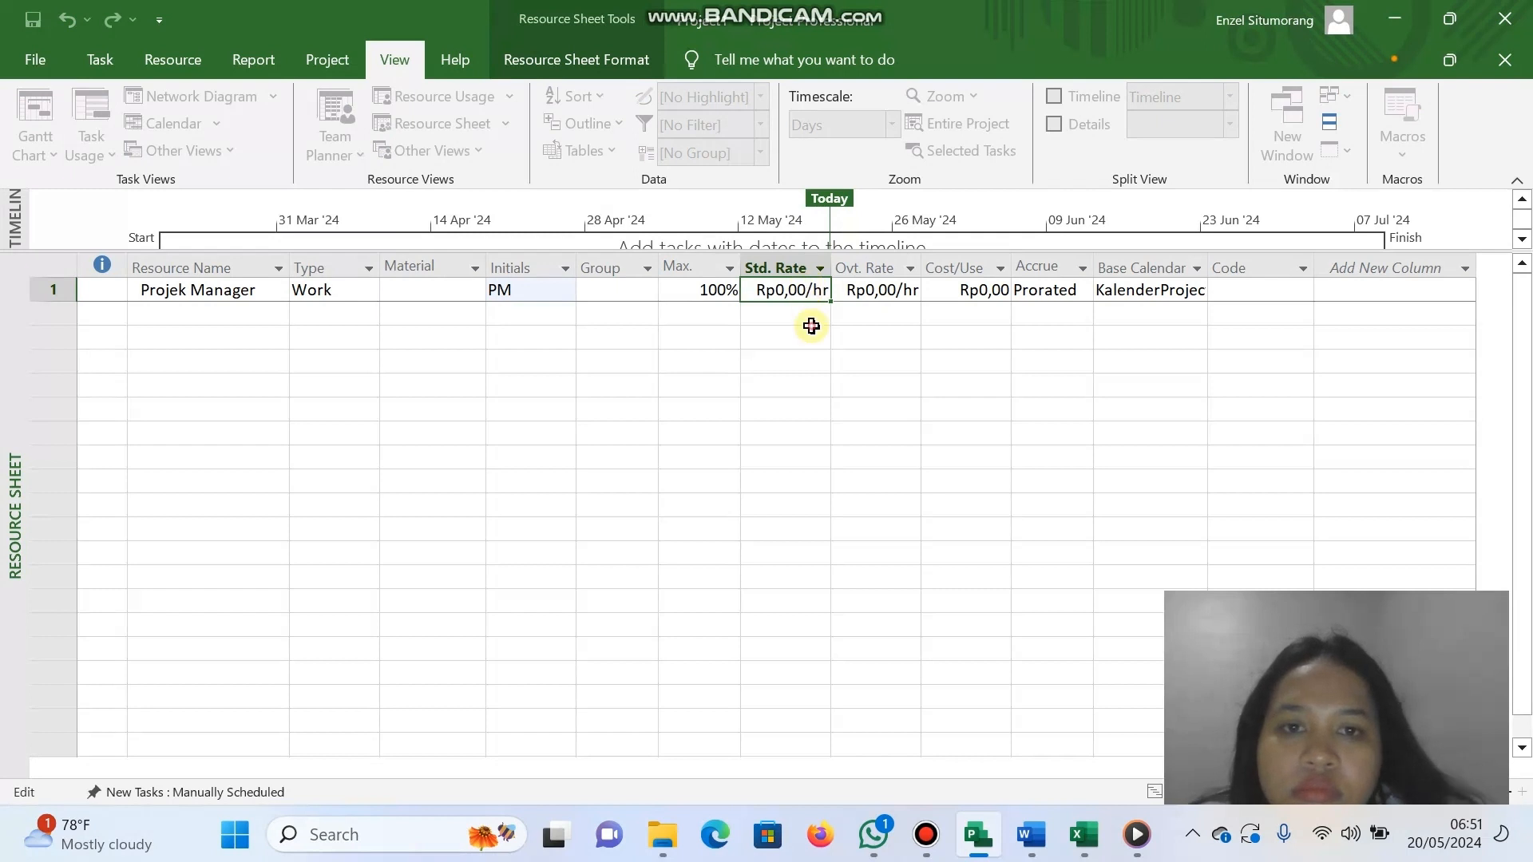
left_click(812, 319)
left_click(793, 289)
type("250.000/day")
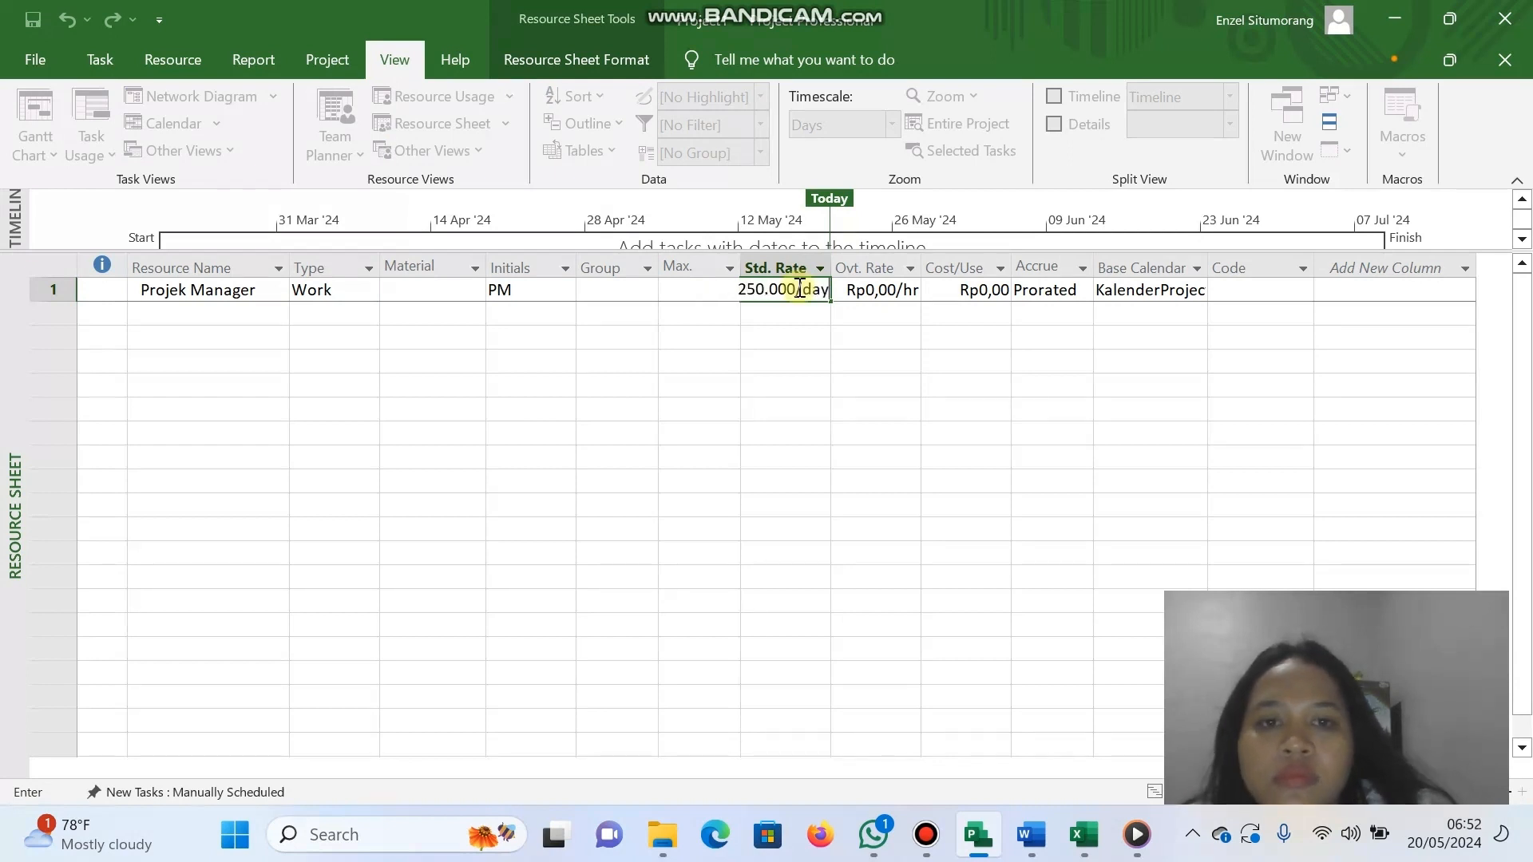
key("Return")
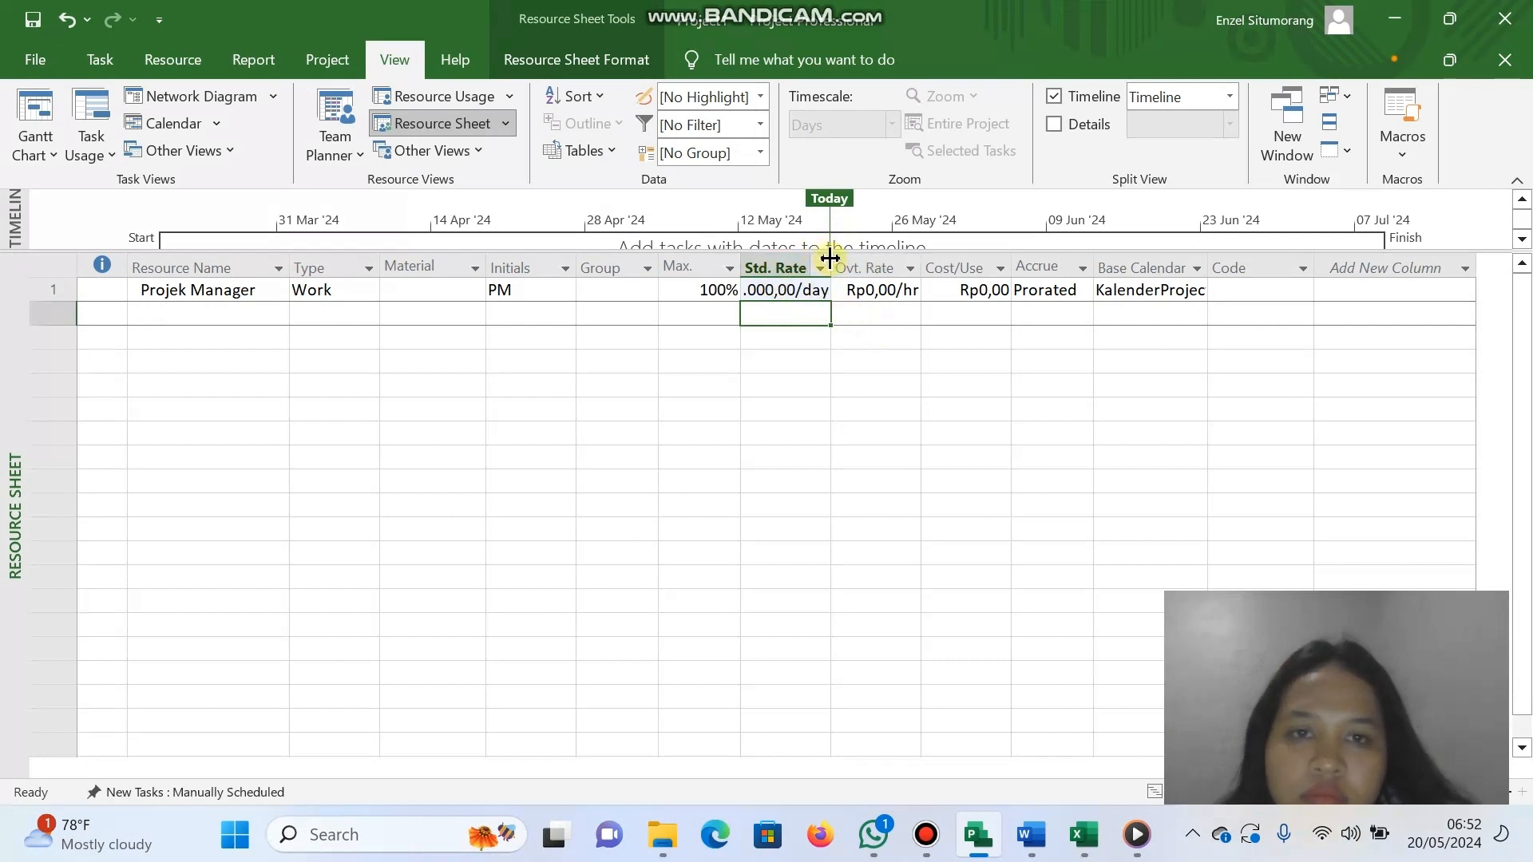
Widen the Std. Rate and Ovt. Rate columns, and copy Projek Manager's Rp250.000,00/day standard rate to the overtime rate.
left_click_drag(830, 257, 895, 283)
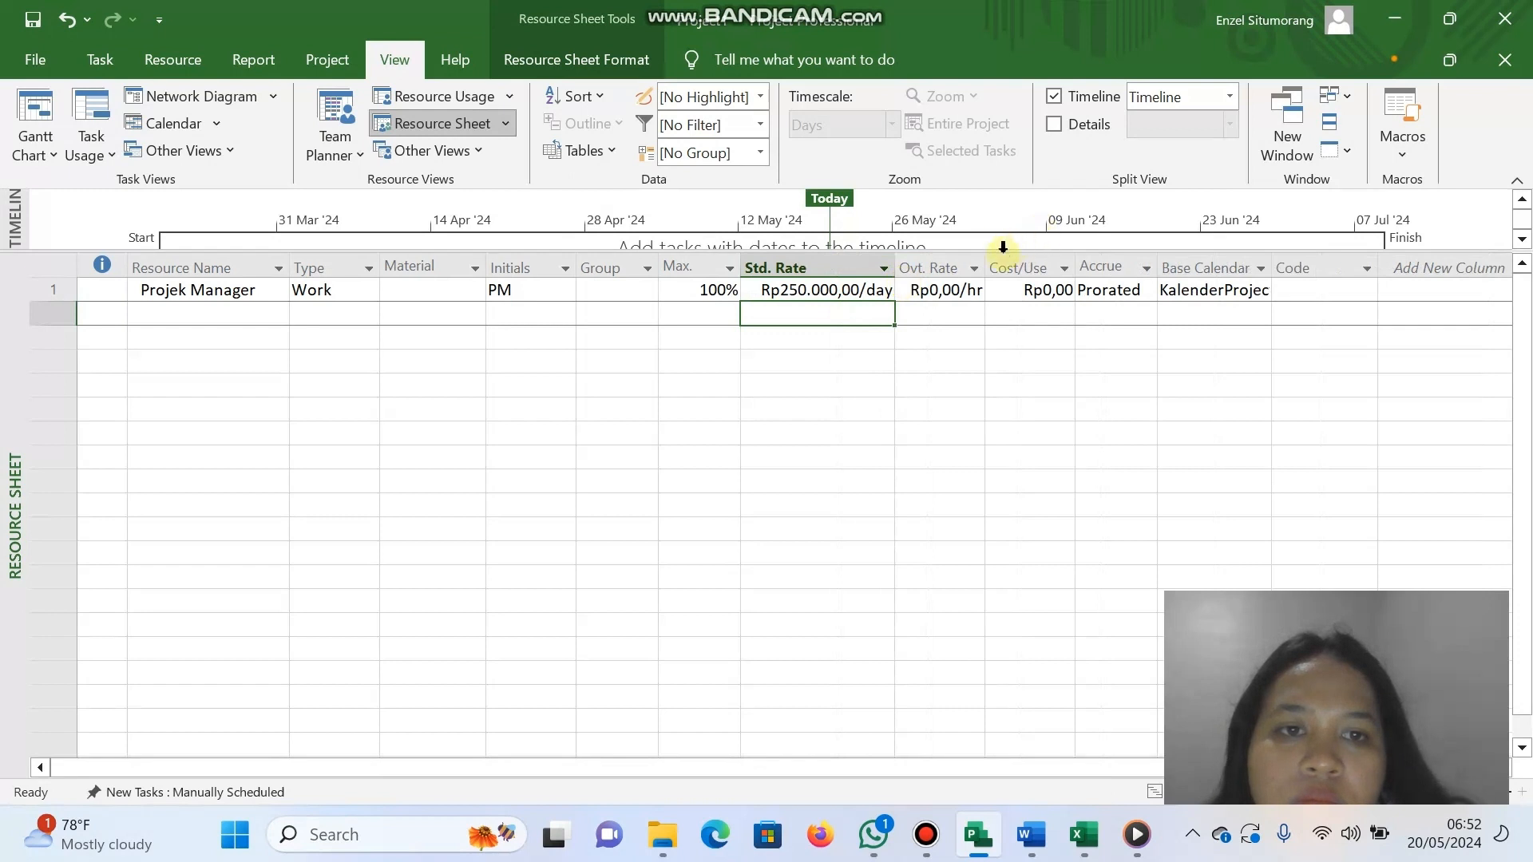
left_click_drag(986, 264, 1048, 264)
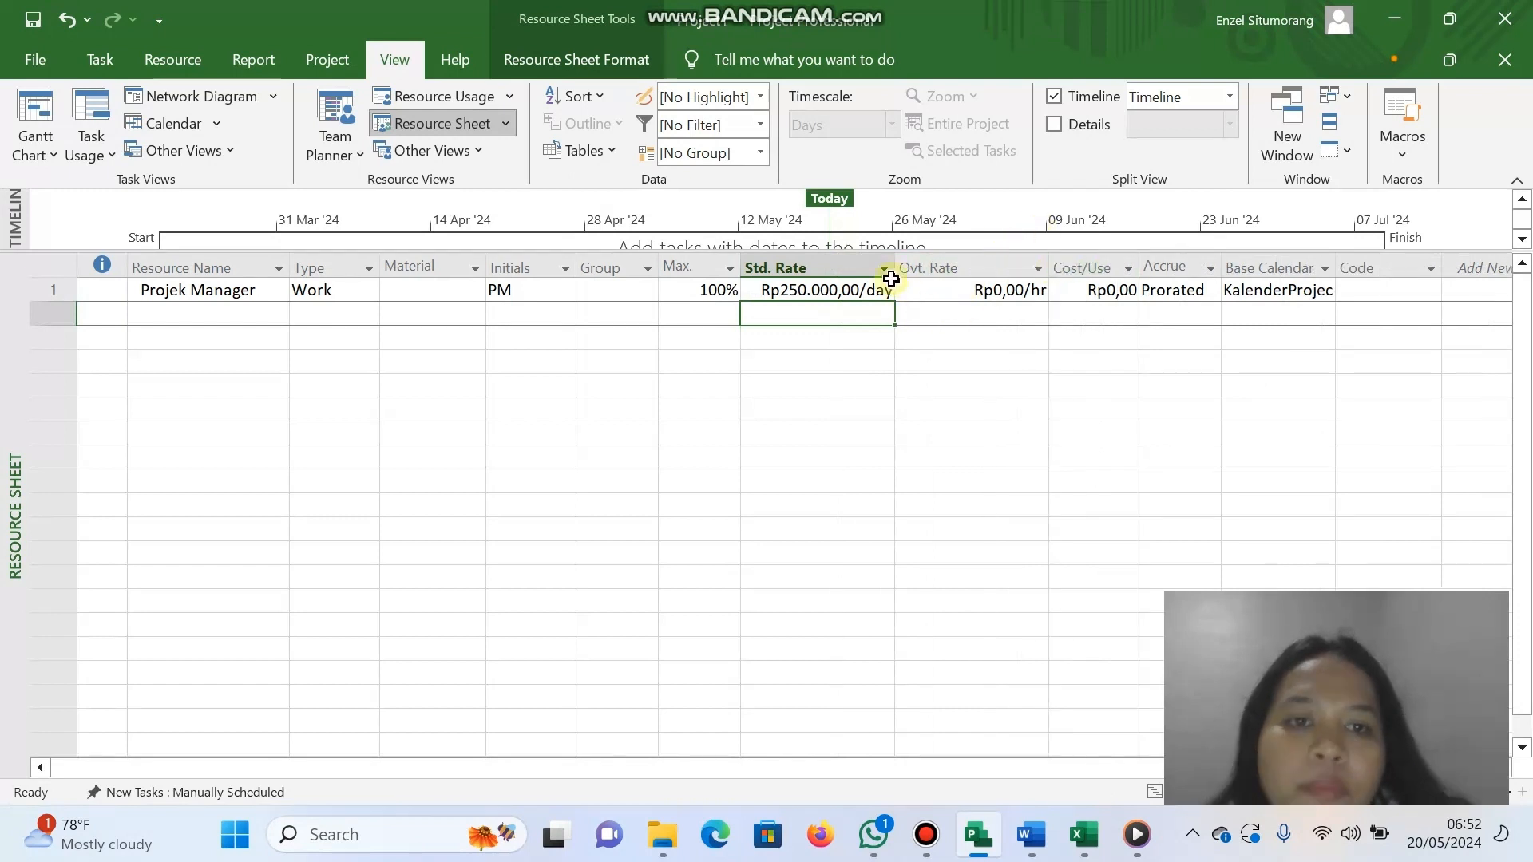
left_click(797, 290)
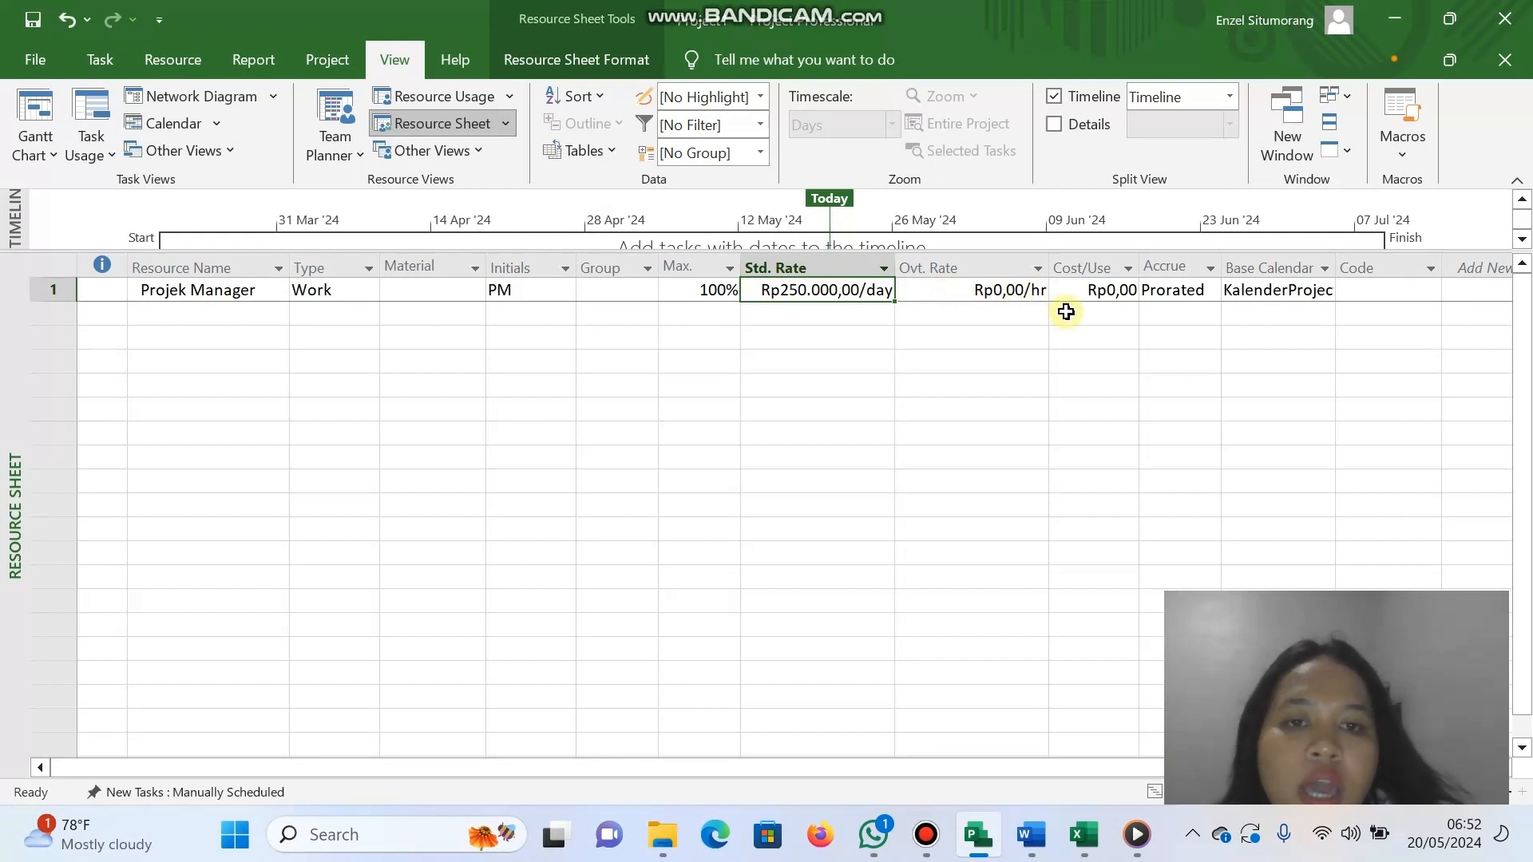
left_click(1026, 292)
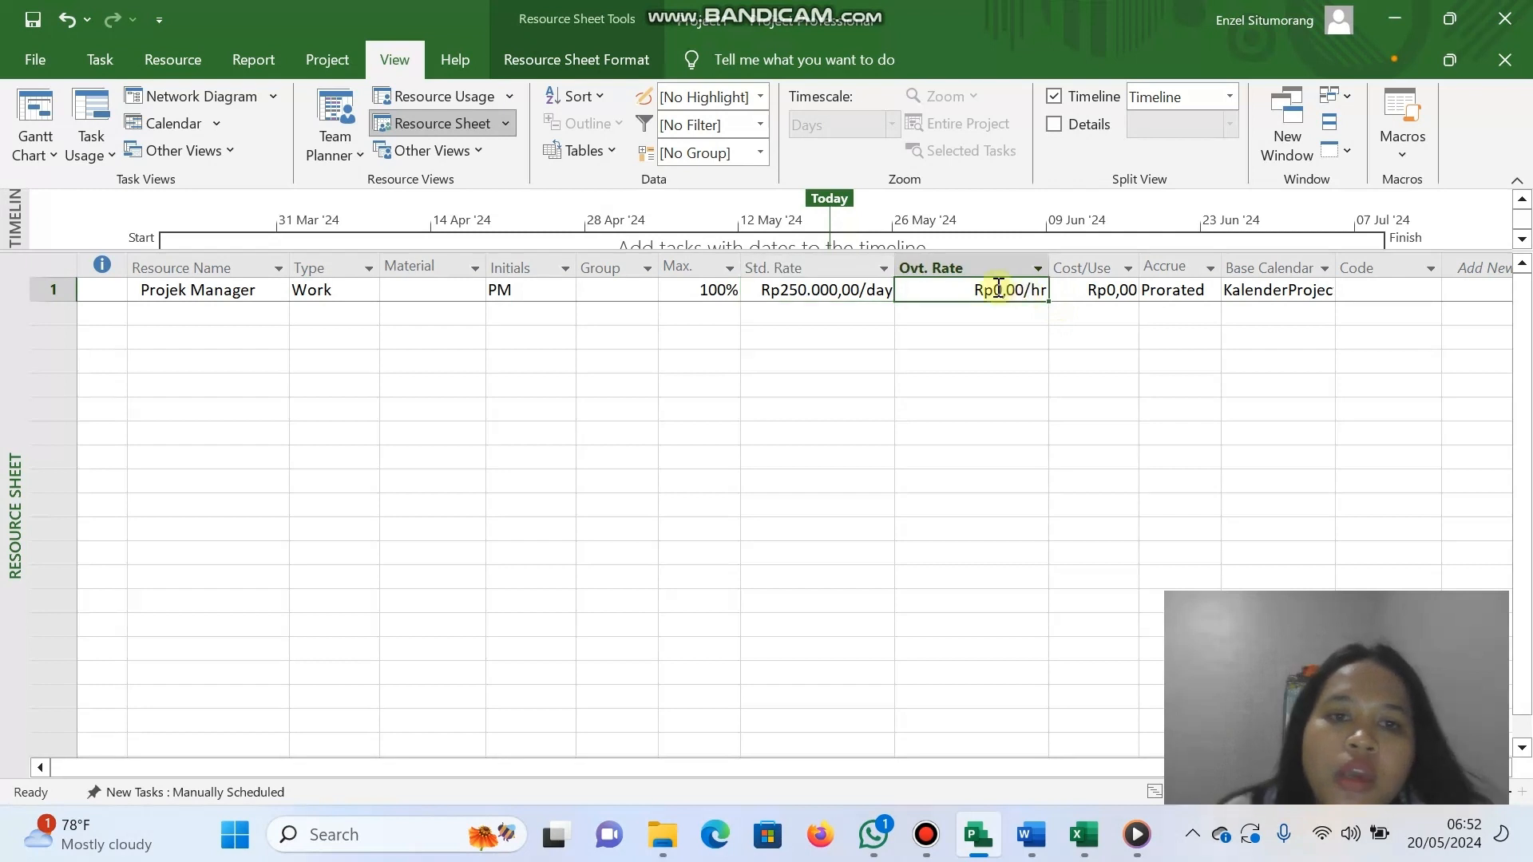
left_click(875, 290)
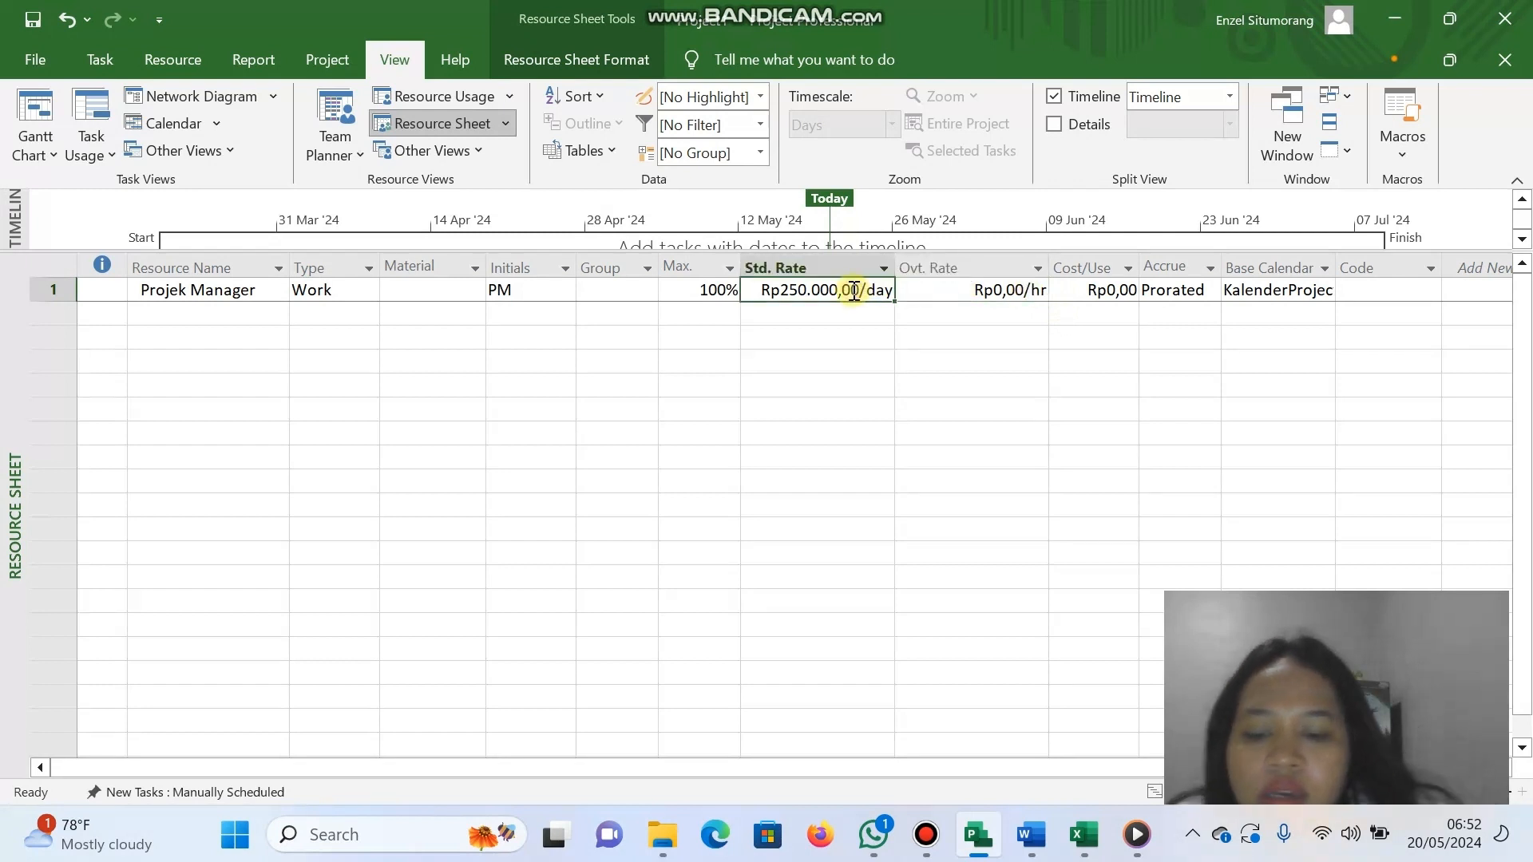
left_click(953, 294)
type("Rp250.000,00/day")
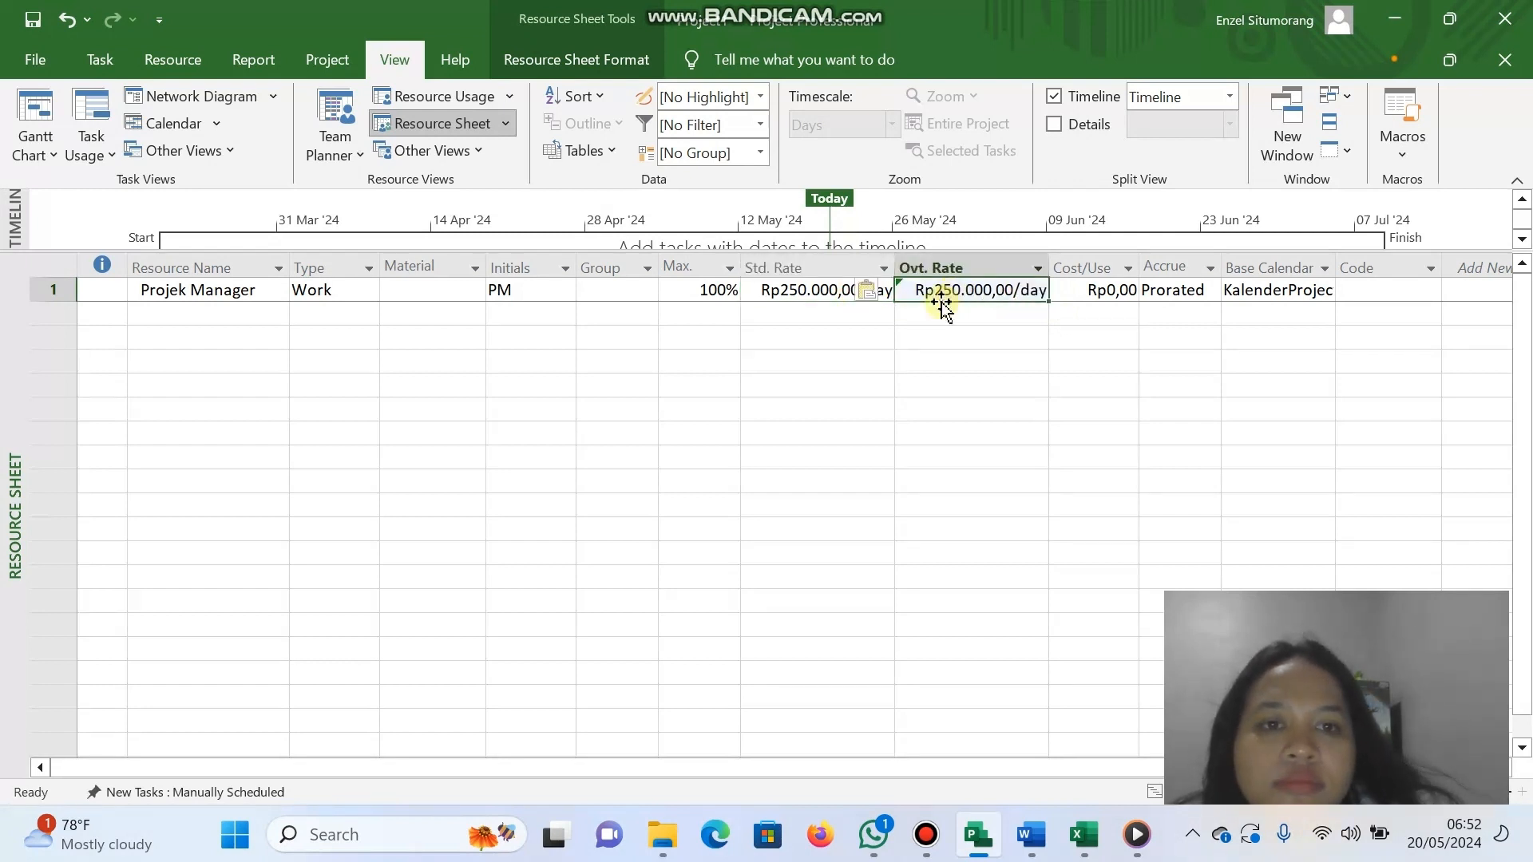
Add a second work resource named System Analist with the initials SA.
left_click(197, 318)
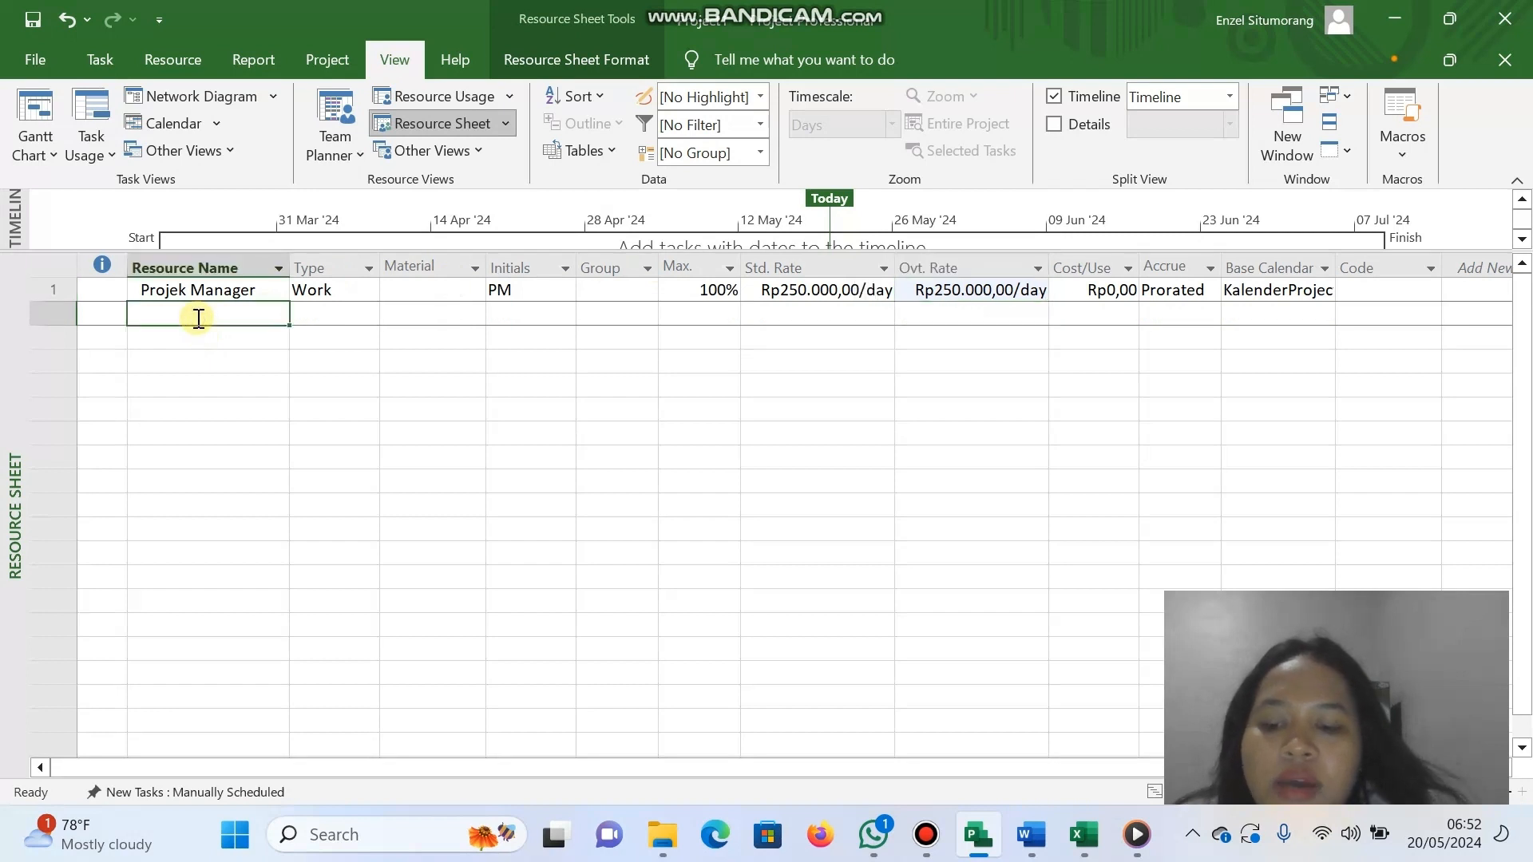
type("System An")
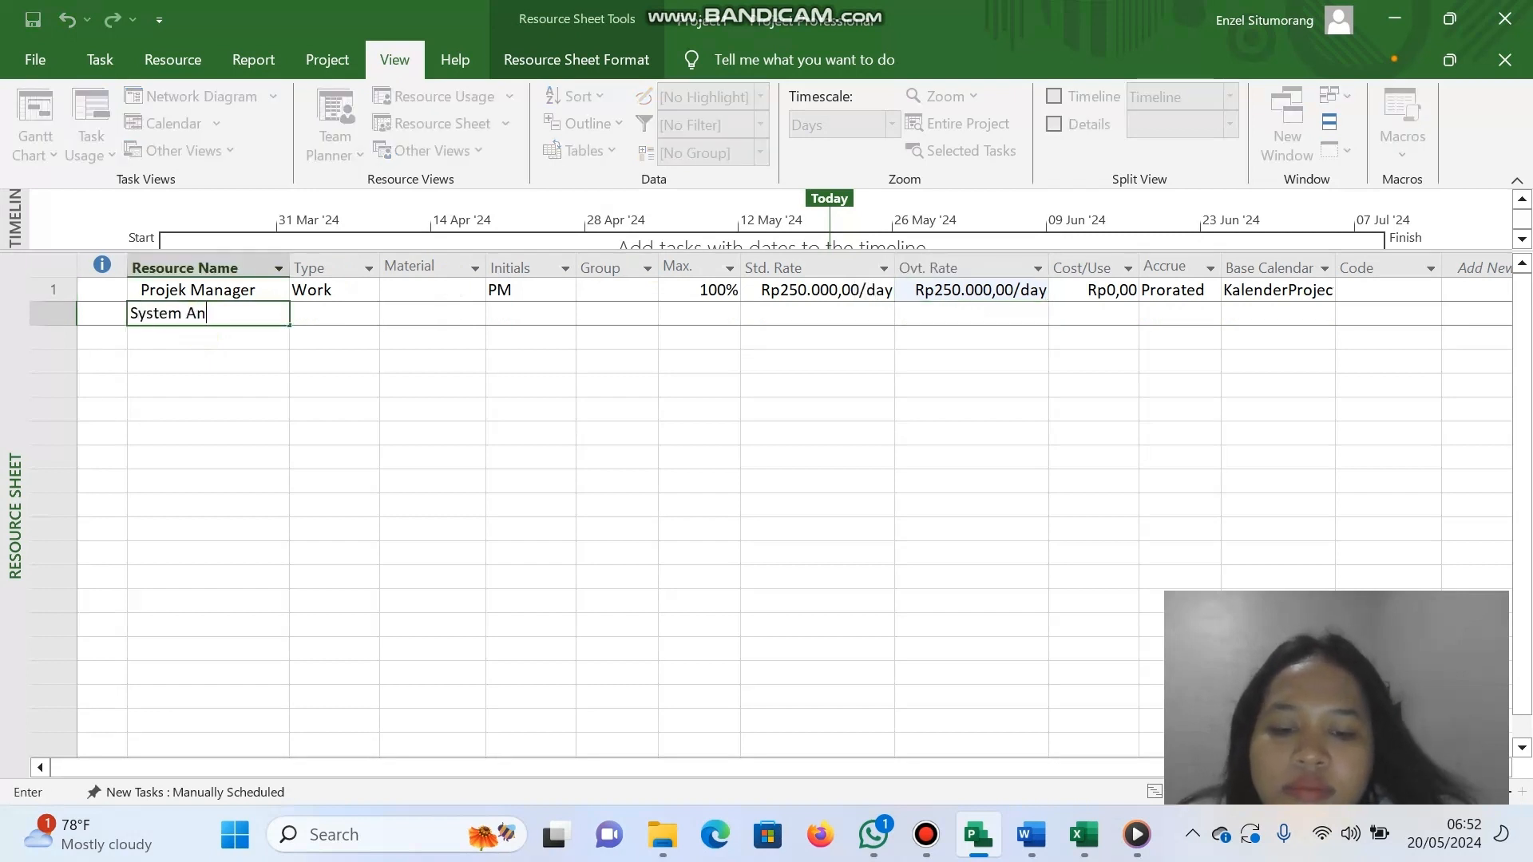
type("alist")
left_click(310, 314)
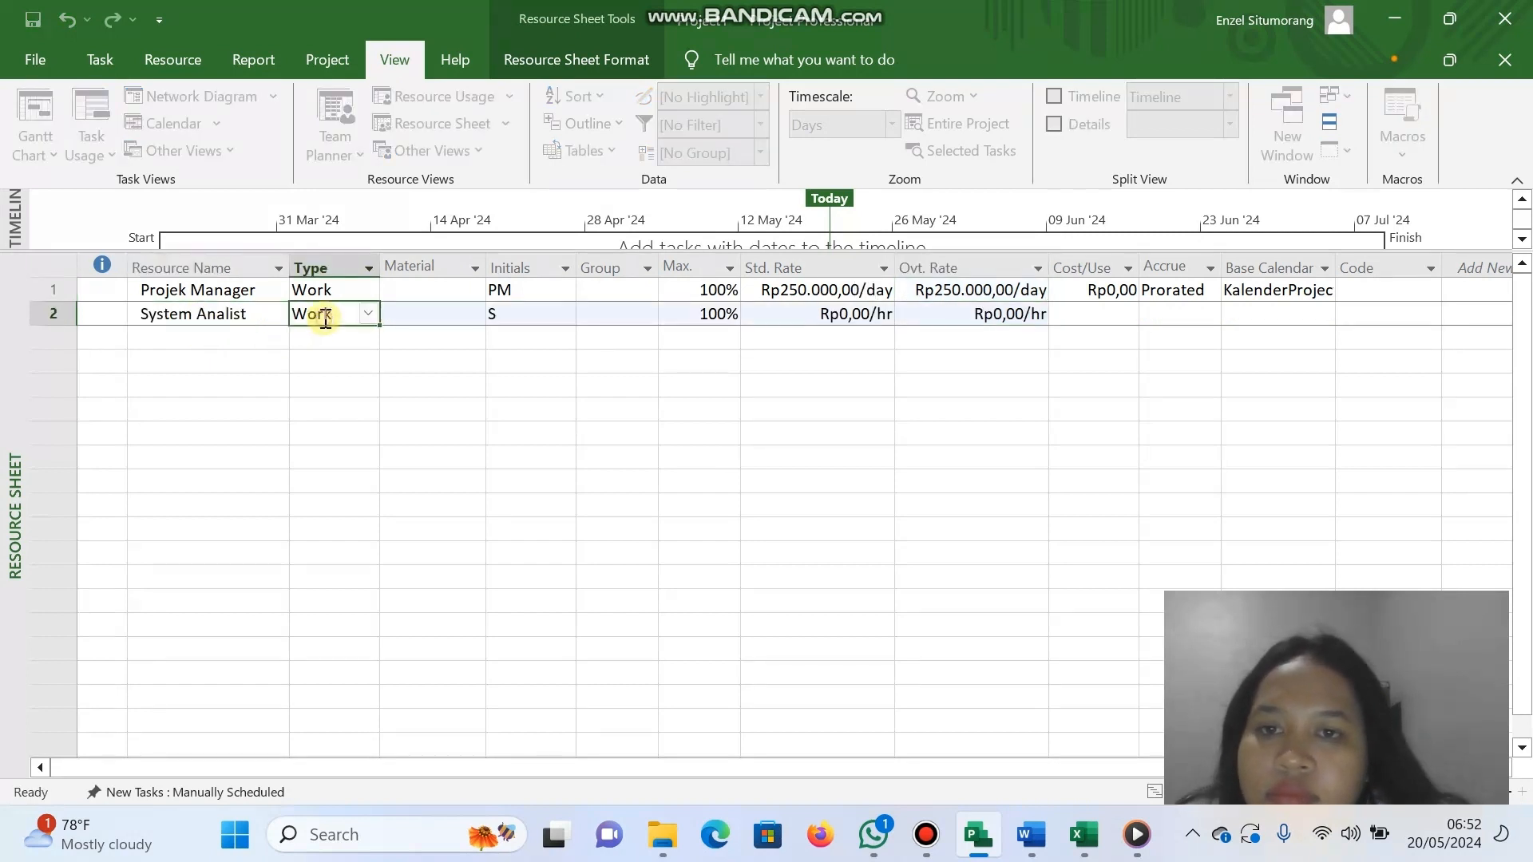
left_click(524, 316)
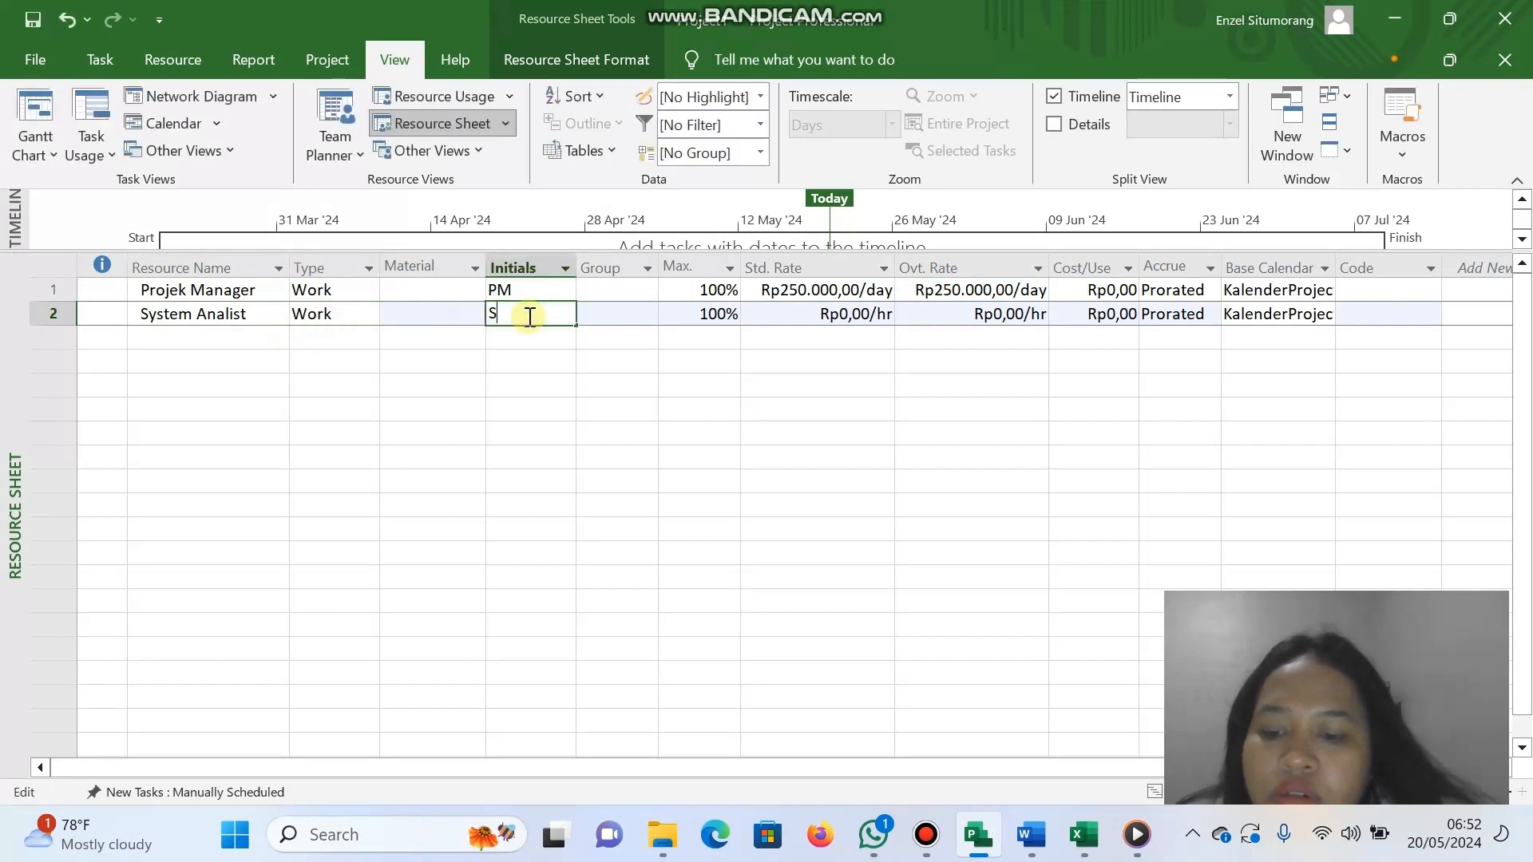
type("SSA")
key("BackSpace")
key("BackSpace")
key("BackSpace")
type("SA")
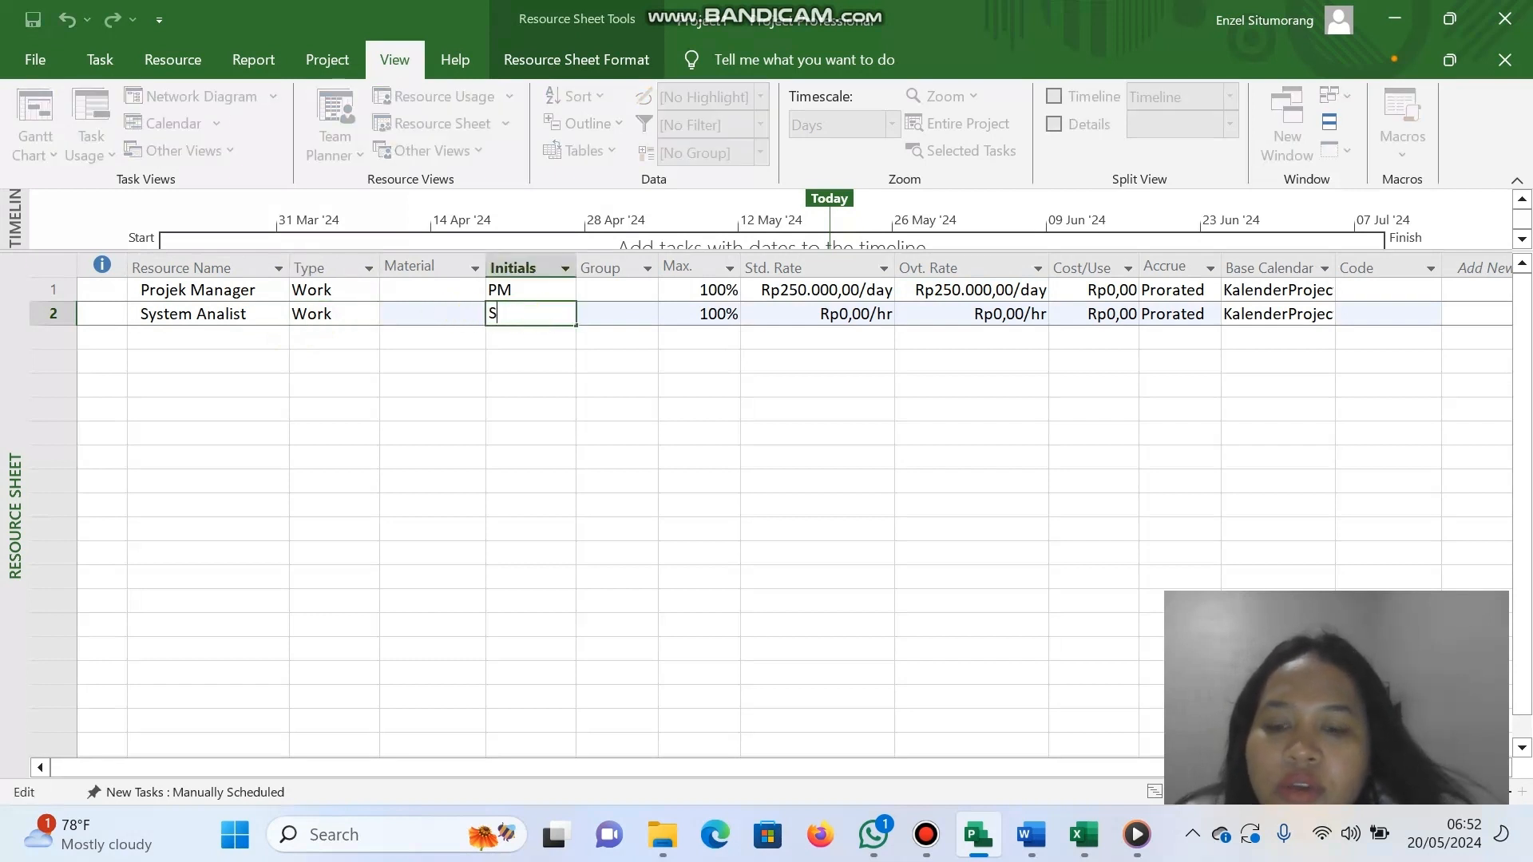
Check the analyst's rate on the COST sheet and set System Analist's standard and overtime rates to 375.000/day in Project.
left_click(820, 315)
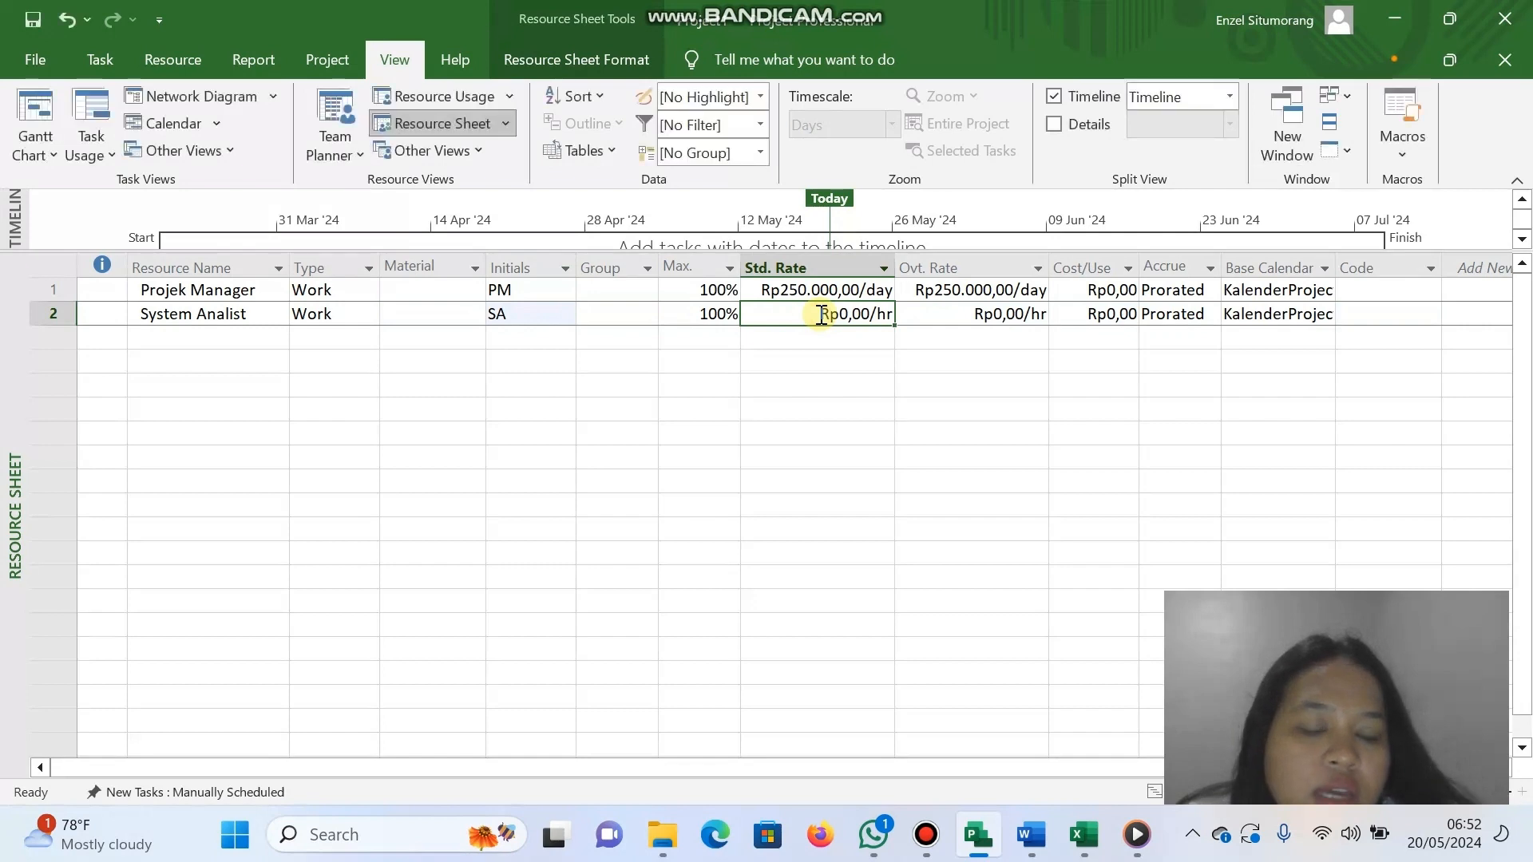
left_click(1080, 836)
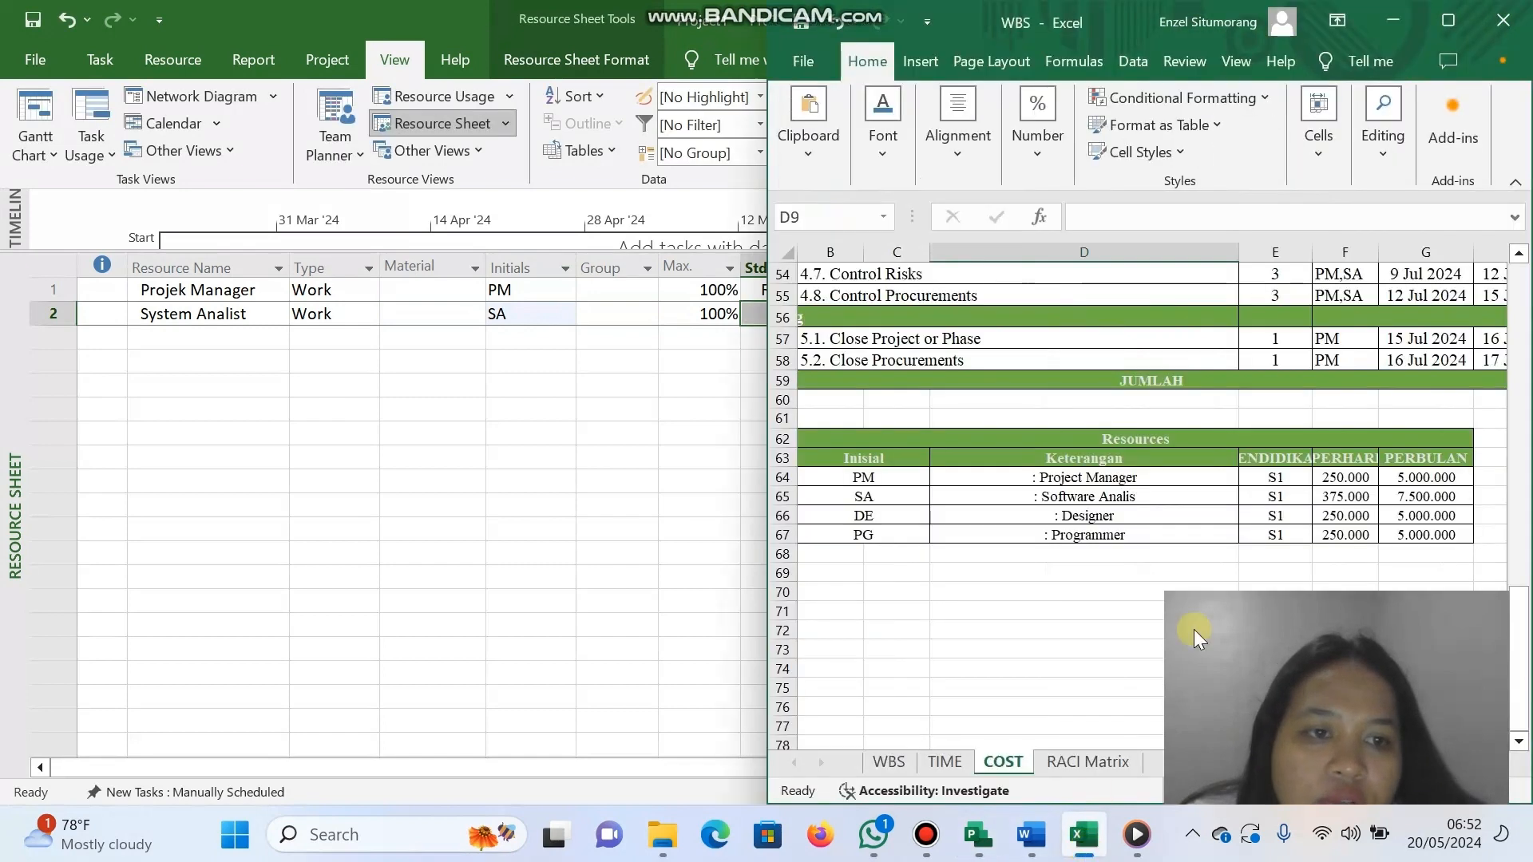
left_click(654, 484)
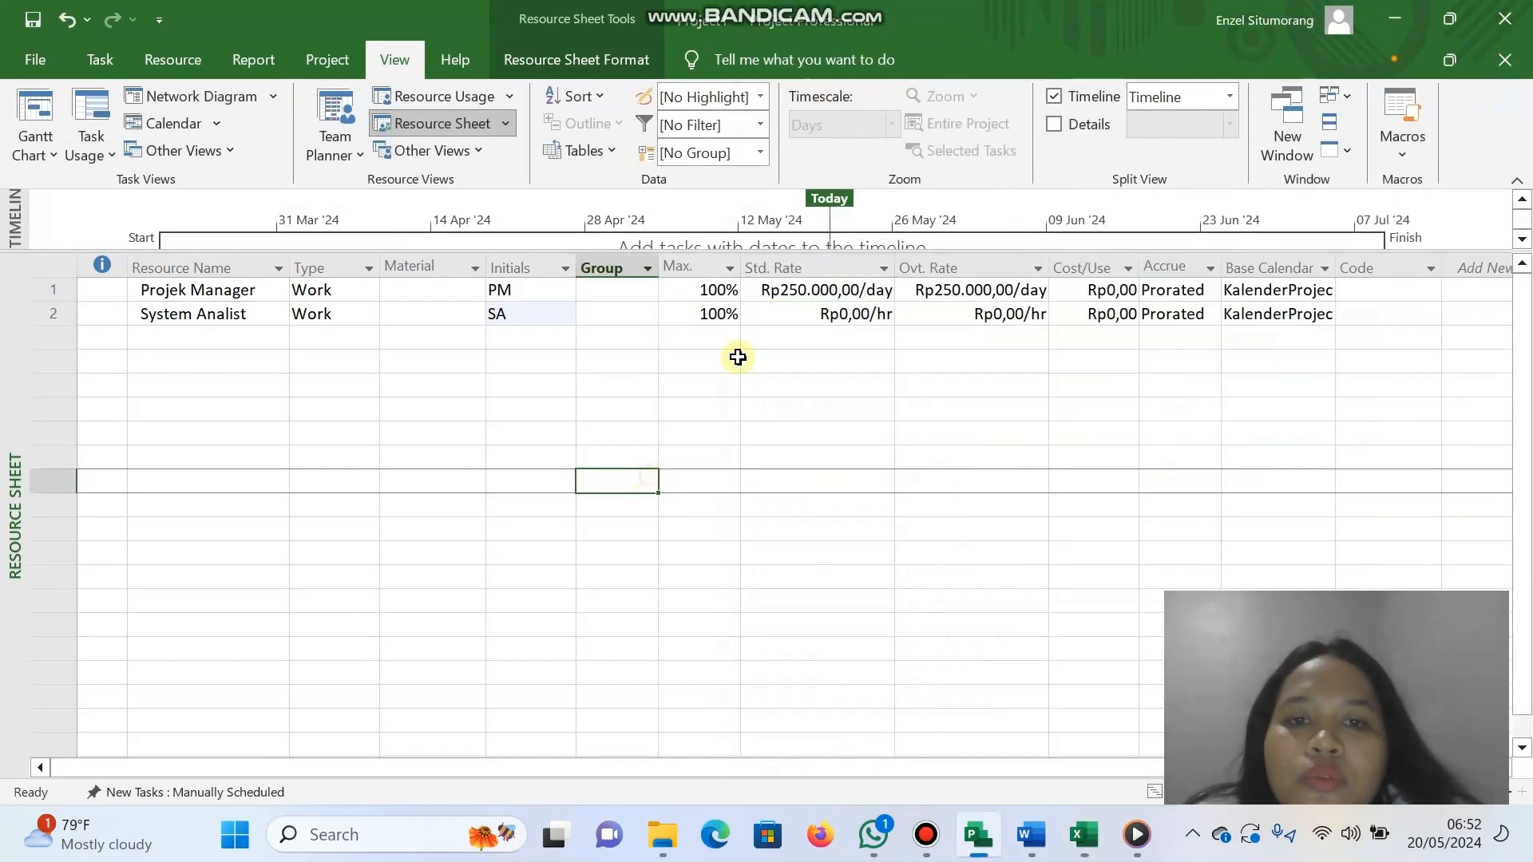
left_click(831, 315)
type("375.000/da")
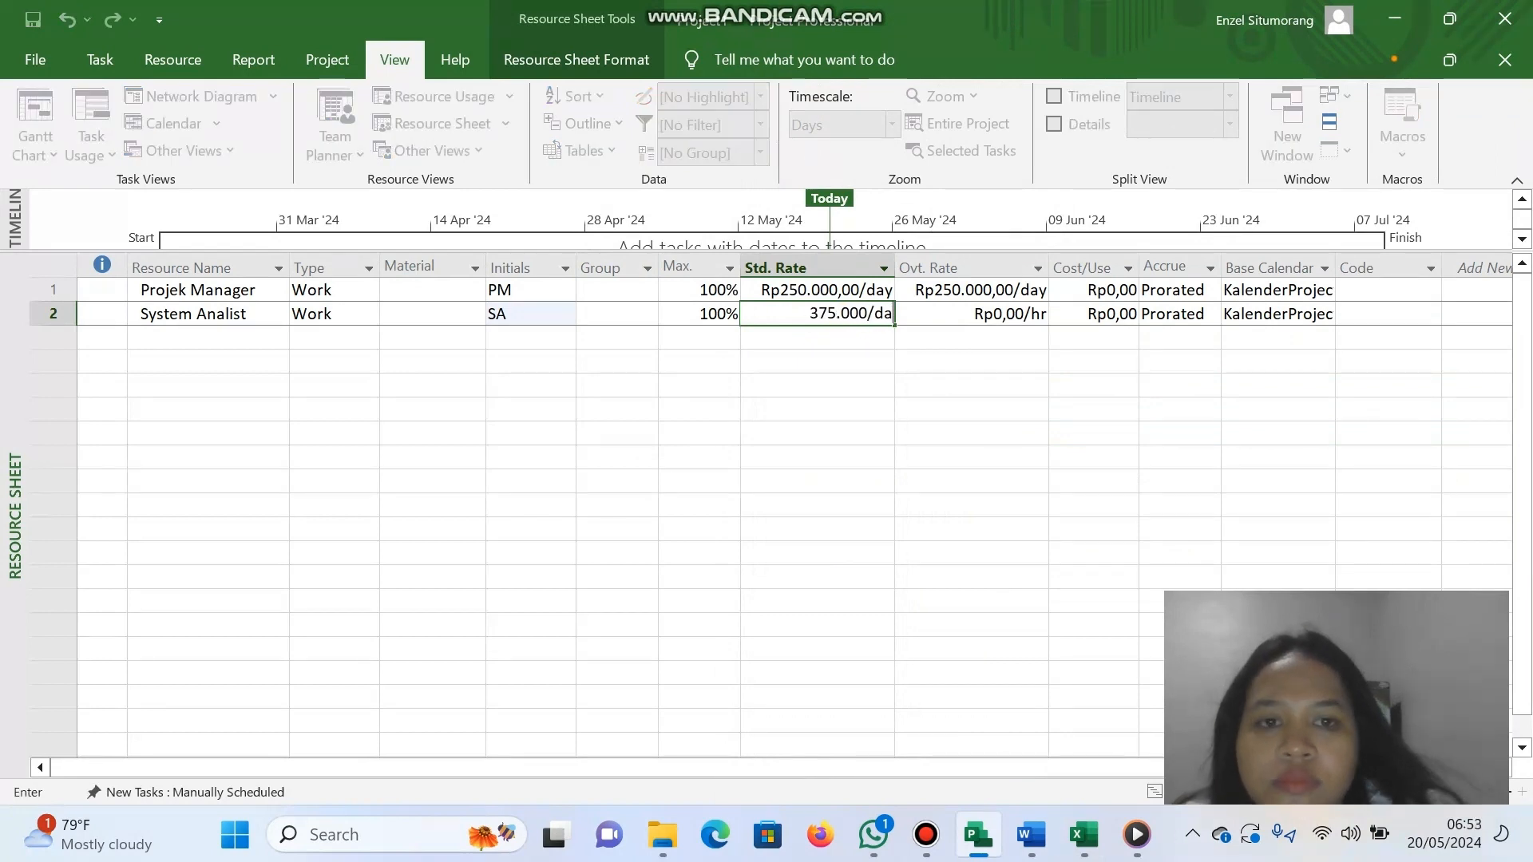
key("Return")
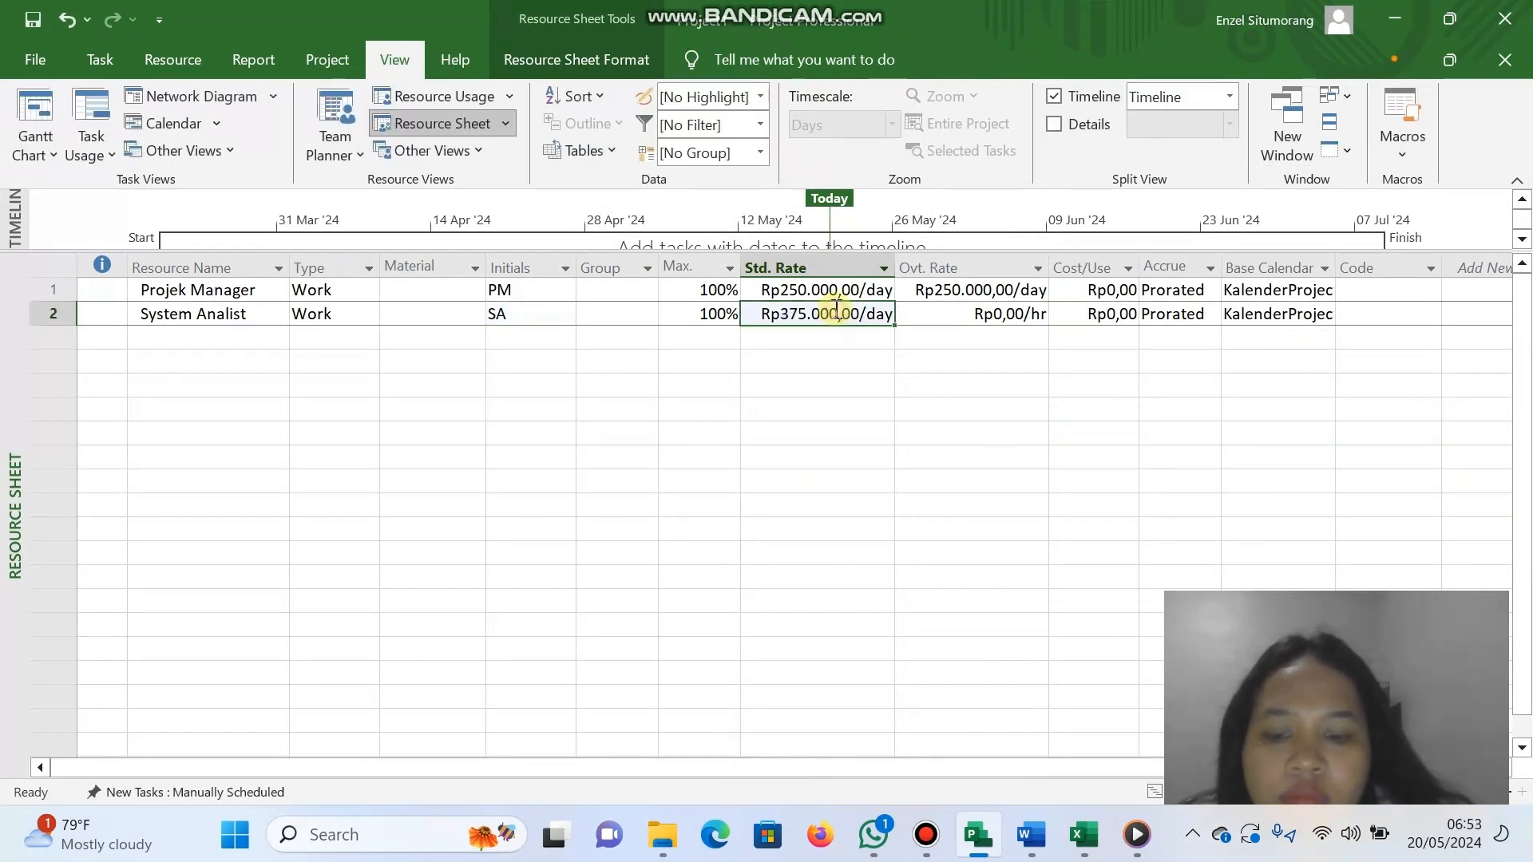
left_click(986, 314)
type("Rp375.000,00/day")
Add a third work resource named Designer with initials DE, and set its standard and overtime rates to 250.000/day.
left_click(275, 338)
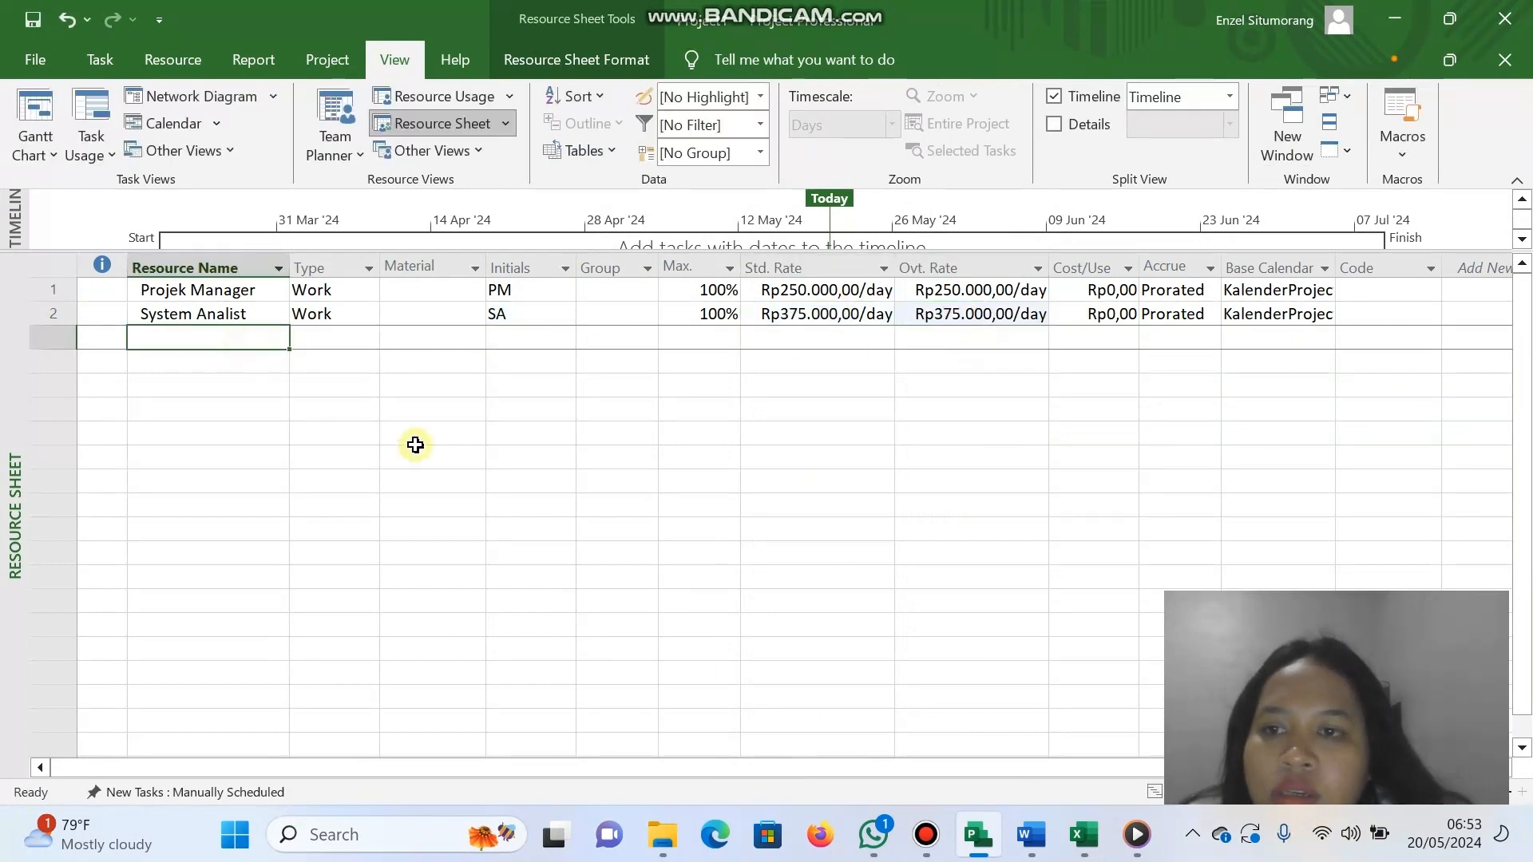
type("Designer")
key("Tab")
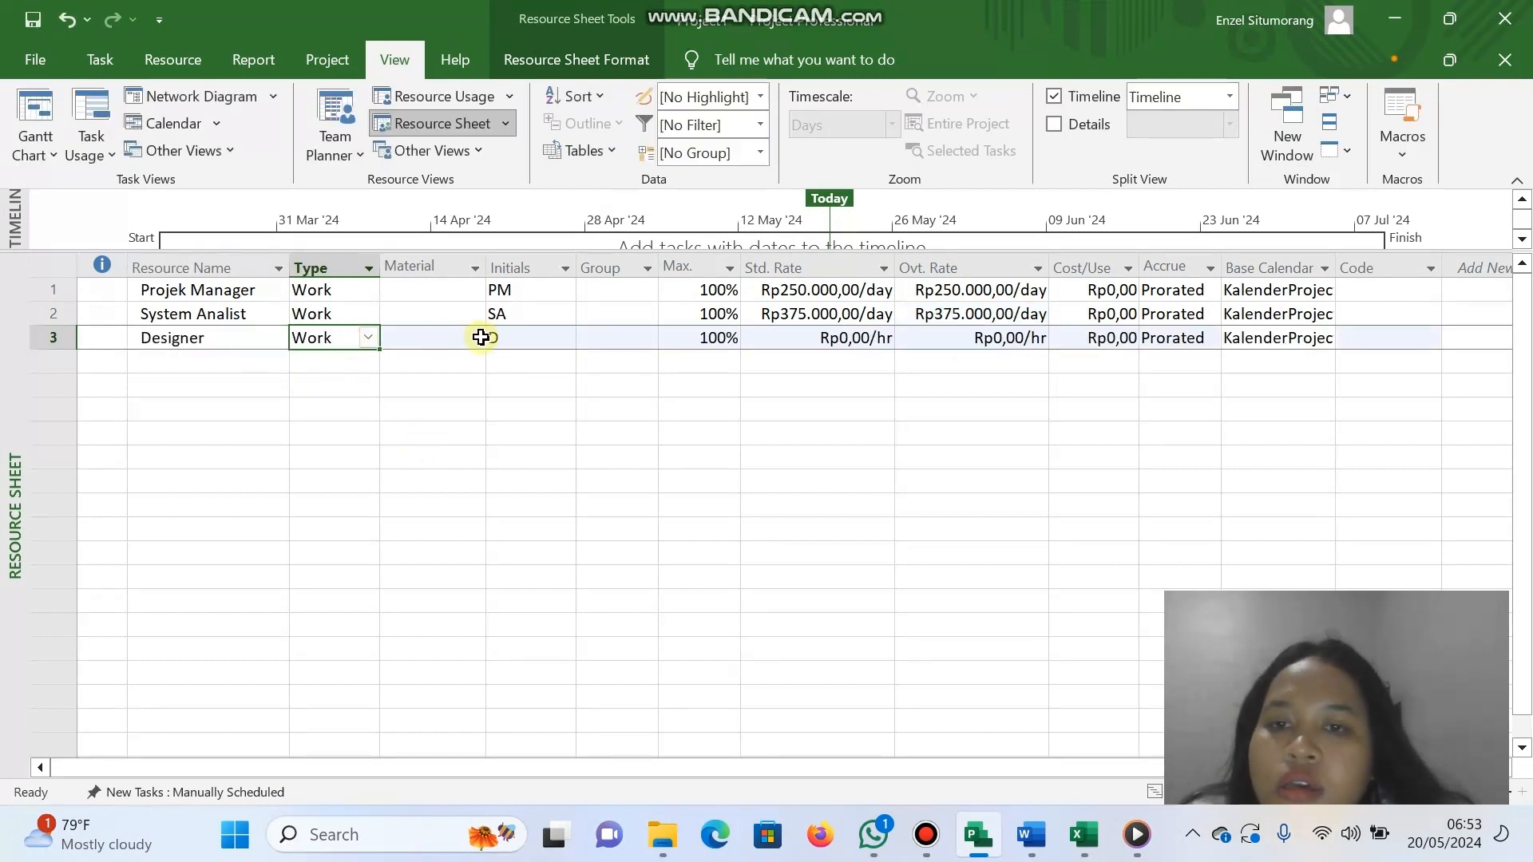
left_click(506, 335)
type("DE")
left_click(810, 337)
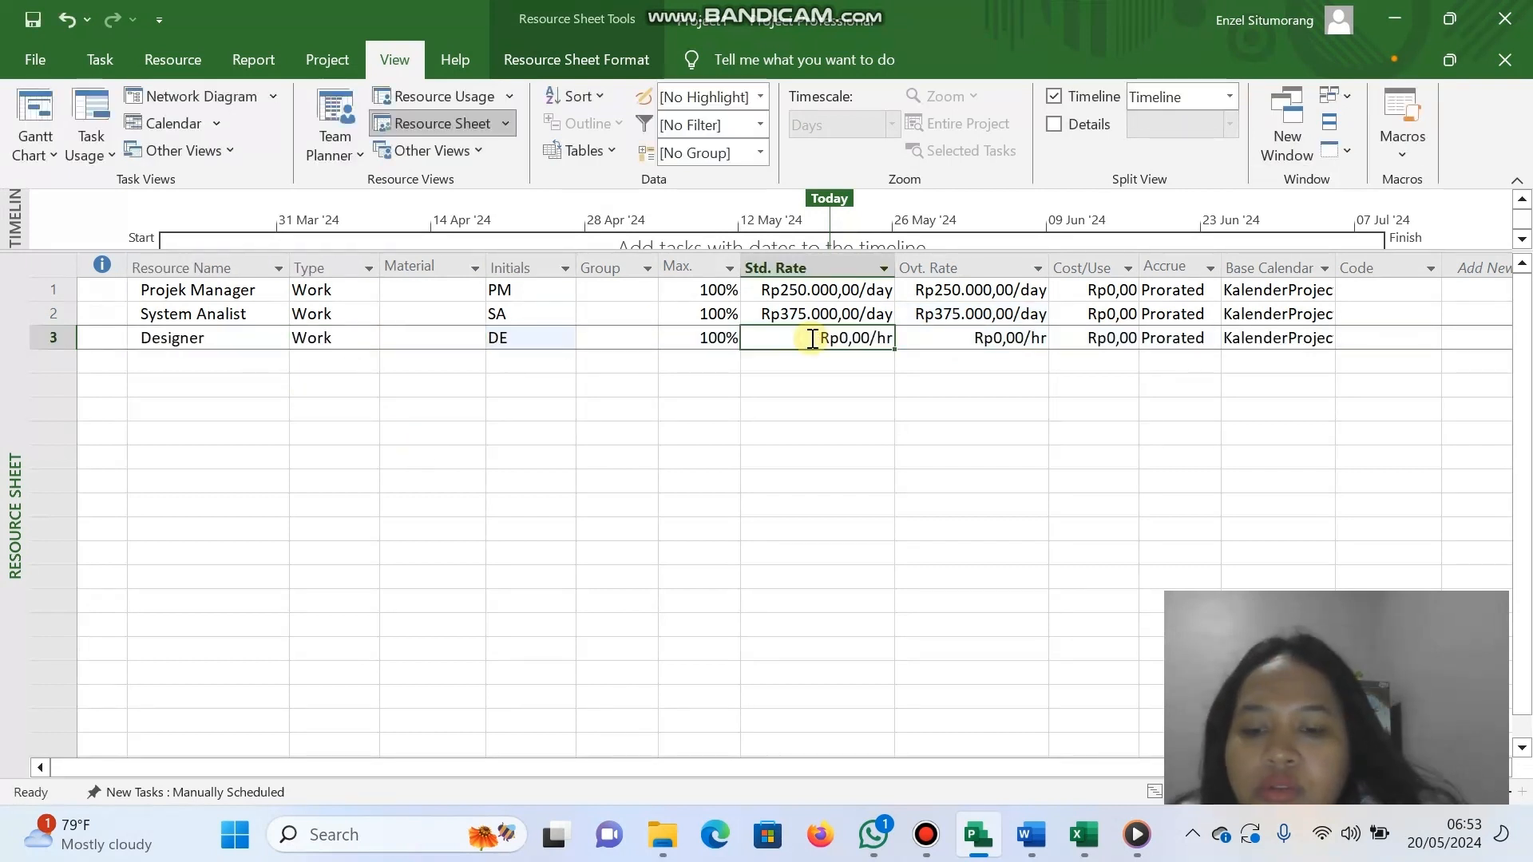
type("250.000/day")
left_click(981, 335)
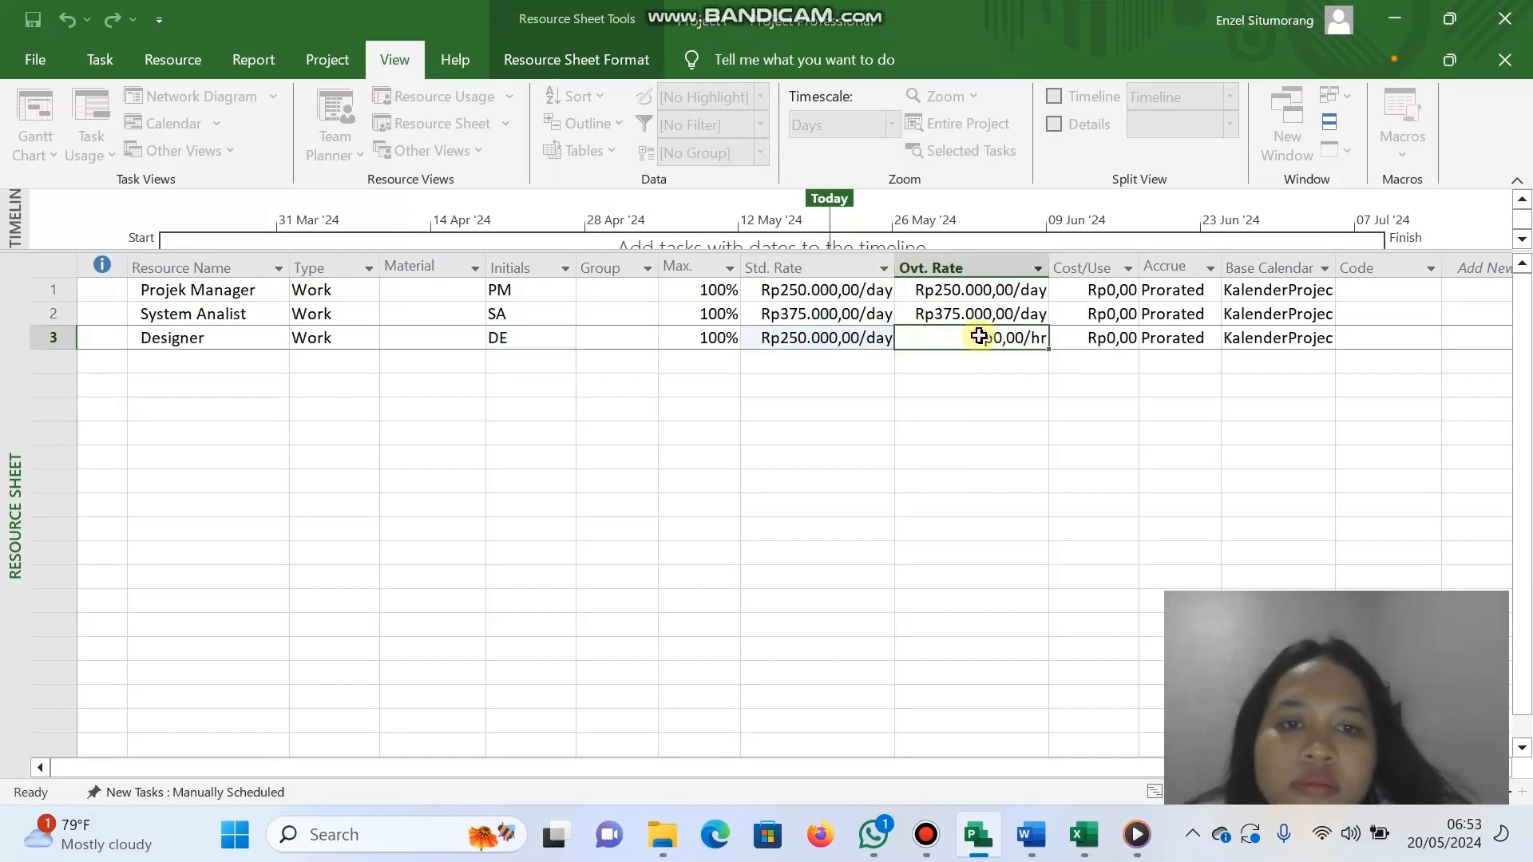
Check the remaining role on the WBS workbook's COST sheet and add a fourth work resource named Programmer in Project.
left_click(214, 361)
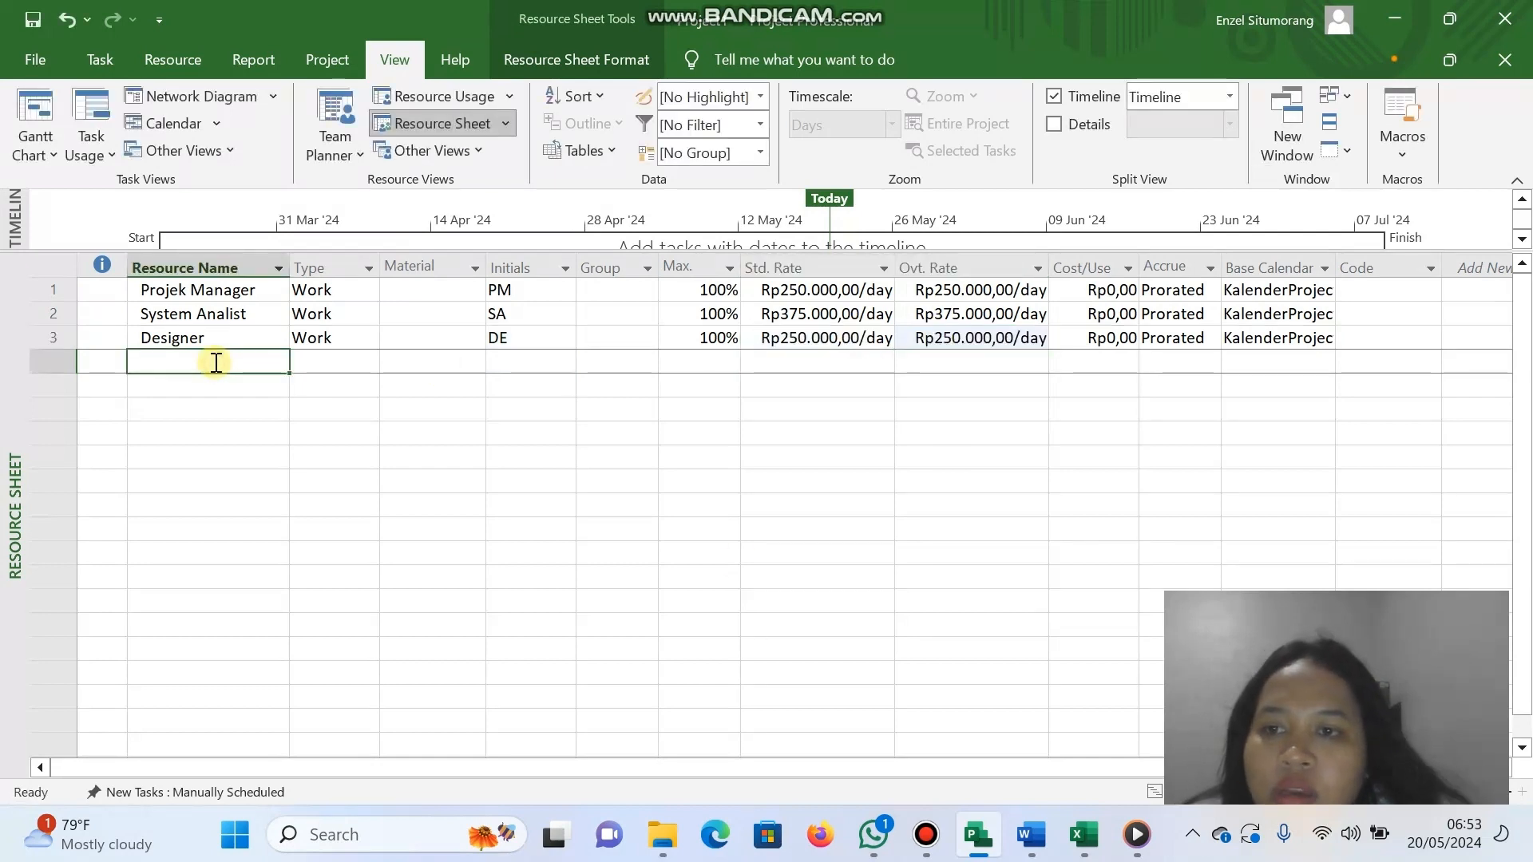
left_click(1084, 835)
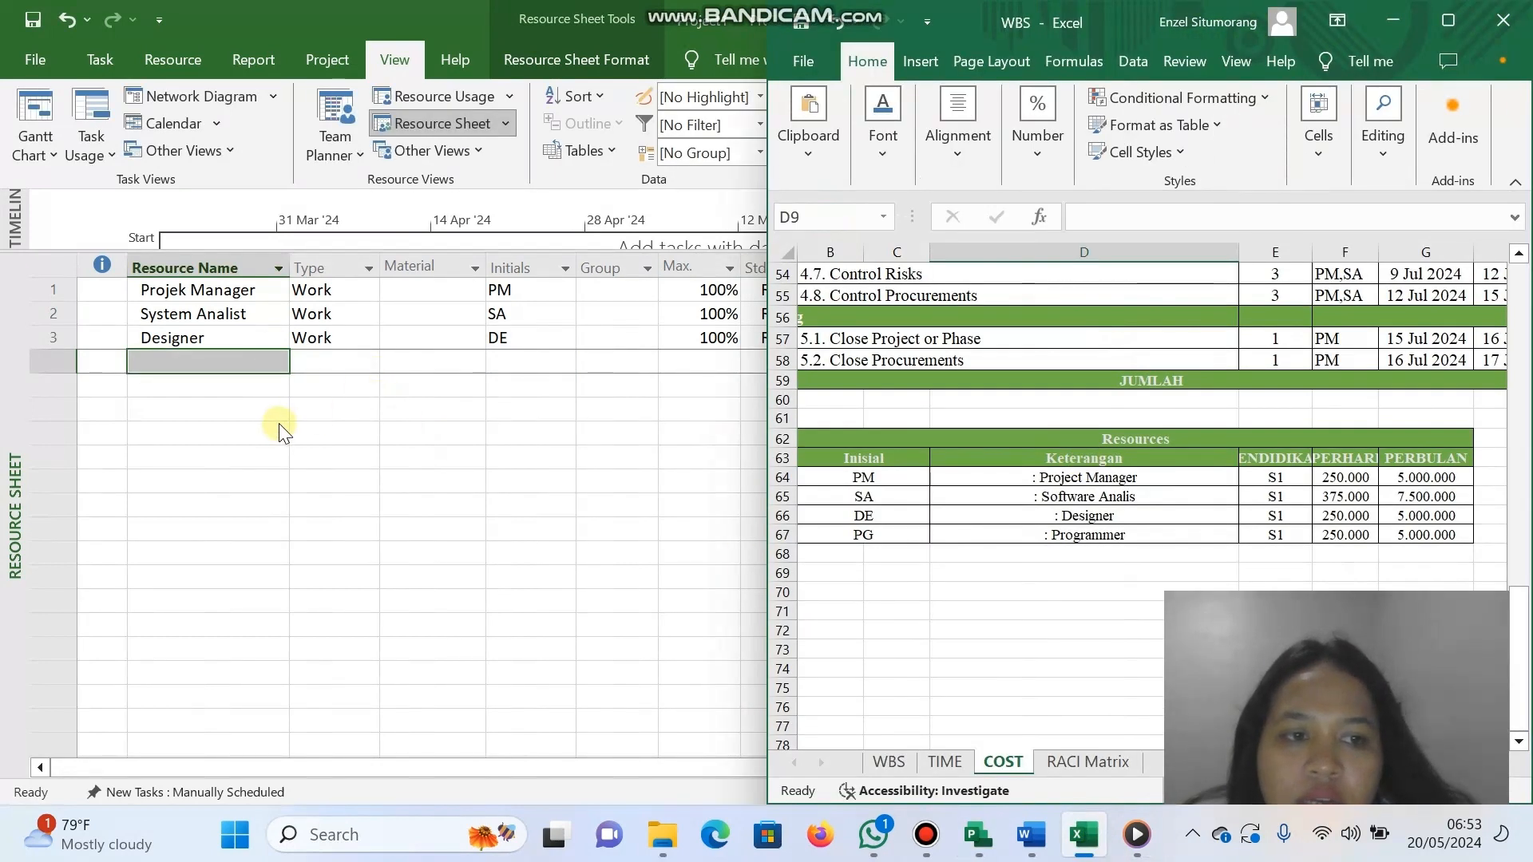
left_click(280, 423)
left_click(222, 361)
type("Progr")
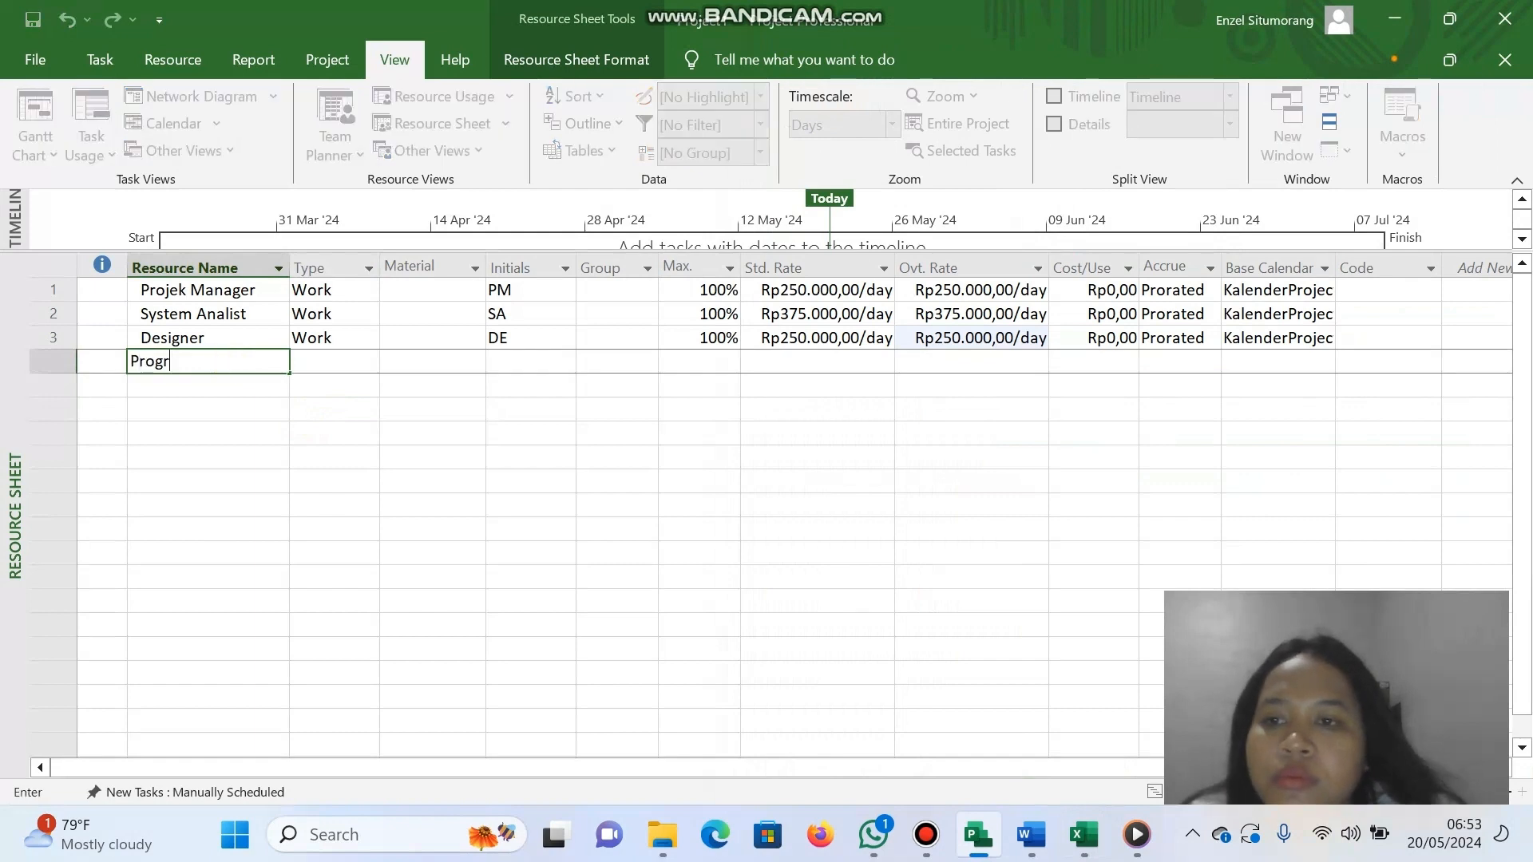
type("ammer")
key("Tab")
Set Programmer's standard rate to 250.000/day and copy it to the overtime rate.
left_click(821, 361)
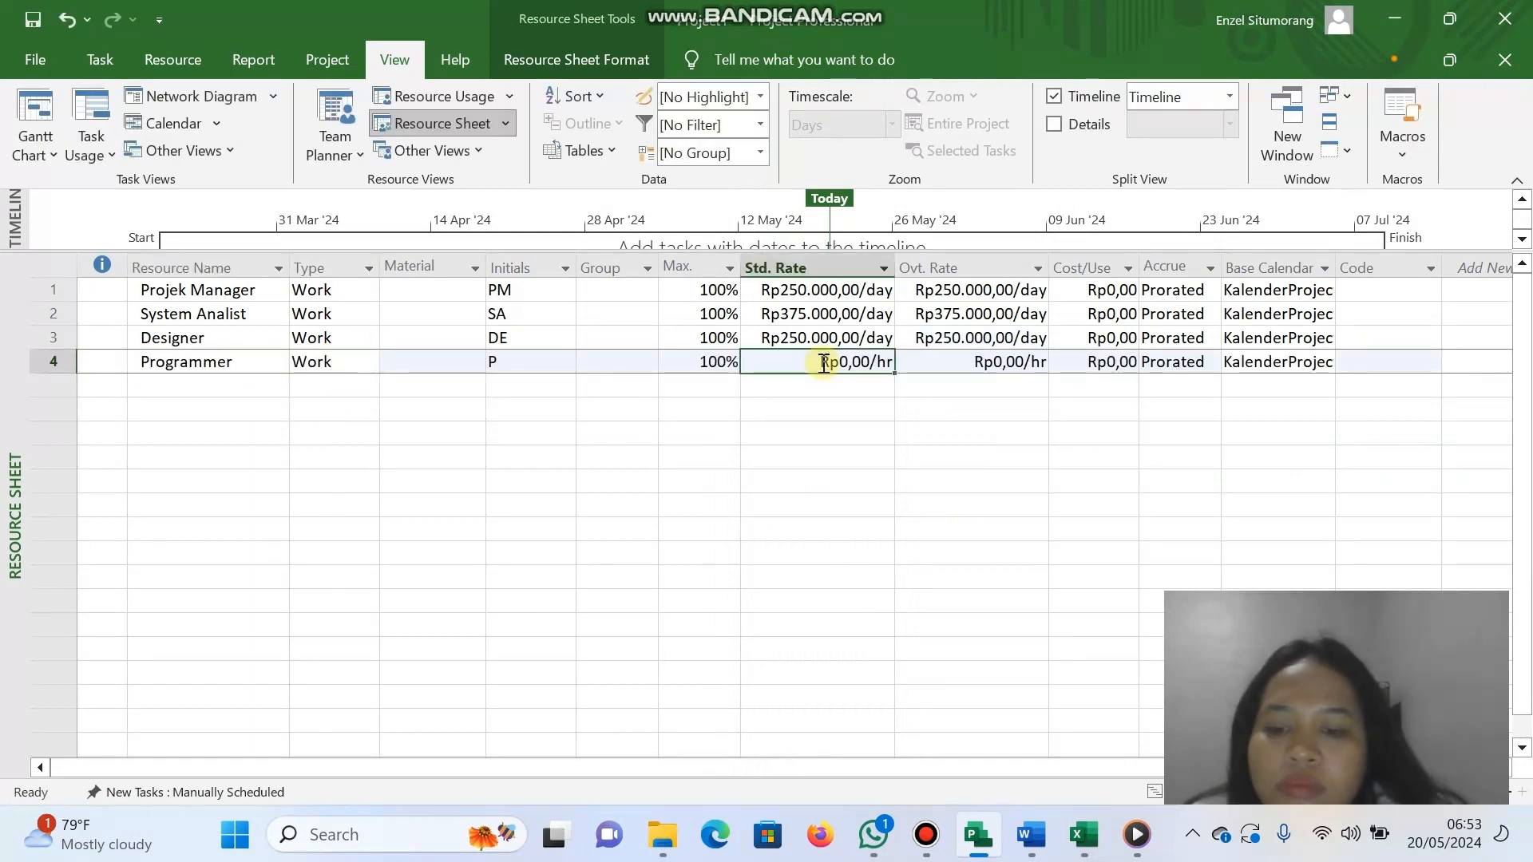
type("250.000/day")
left_click(962, 363)
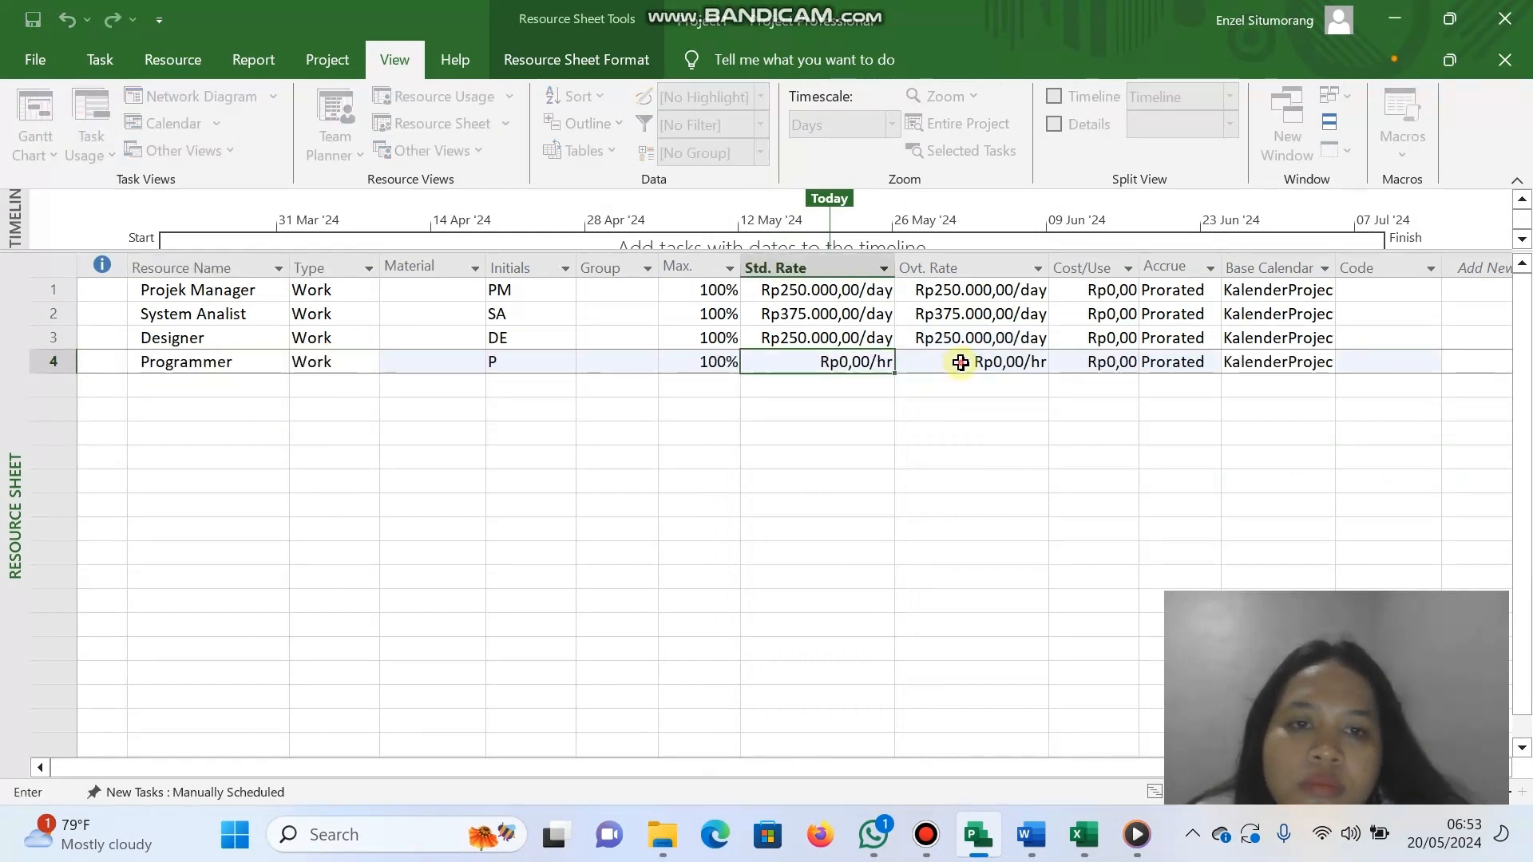
left_click(849, 361)
key("ctrl+c")
left_click(965, 364)
key("ctrl+v")
Widen the Base Calendar column to fit the full calendar name, and switch to the Gantt Chart view.
scroll(1006, 408, "right", 1)
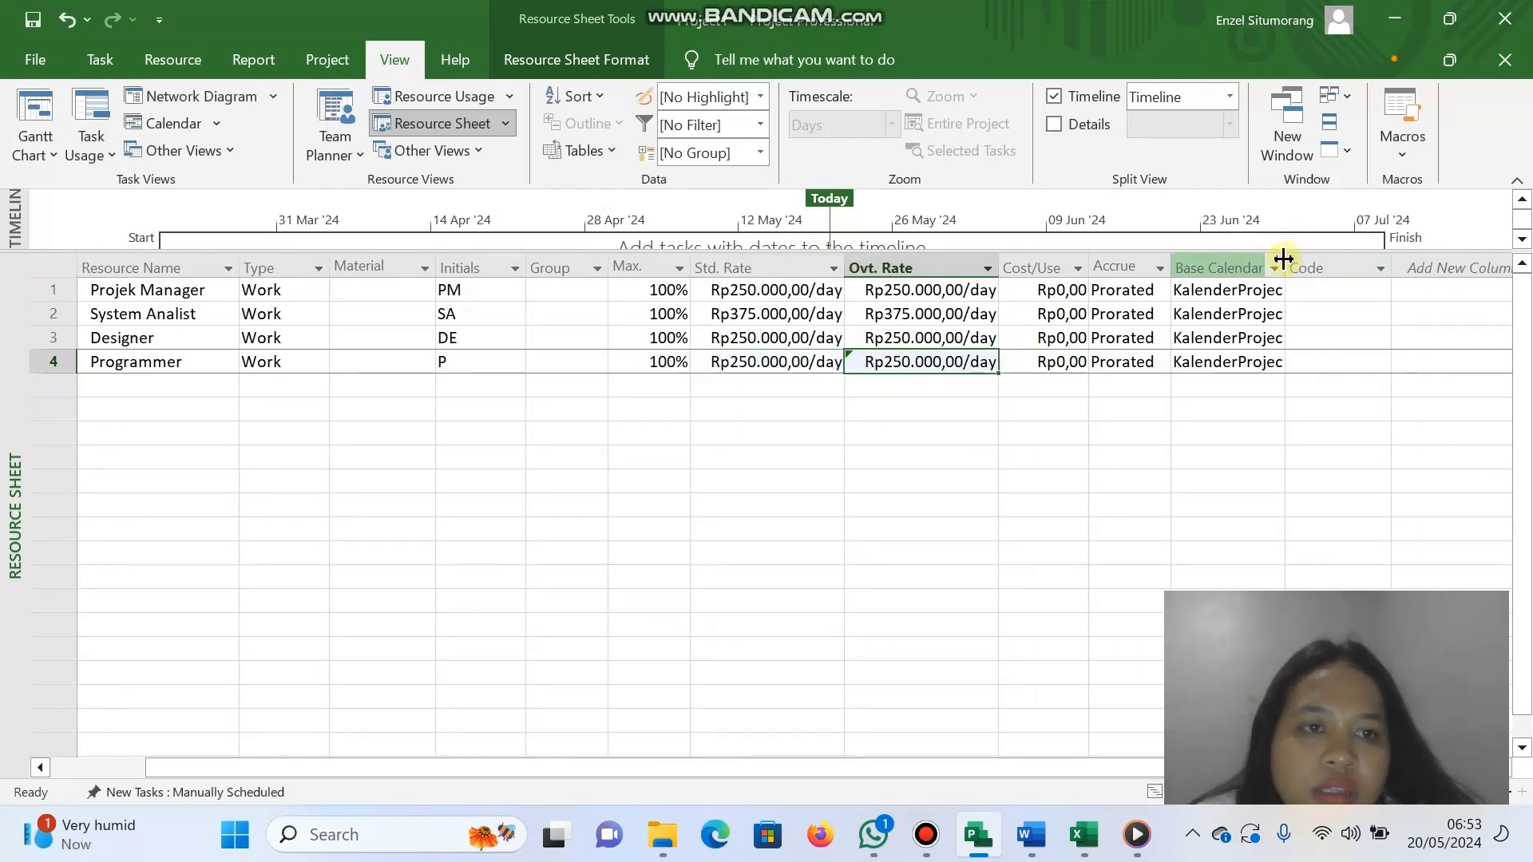
left_click_drag(1284, 258, 1318, 262)
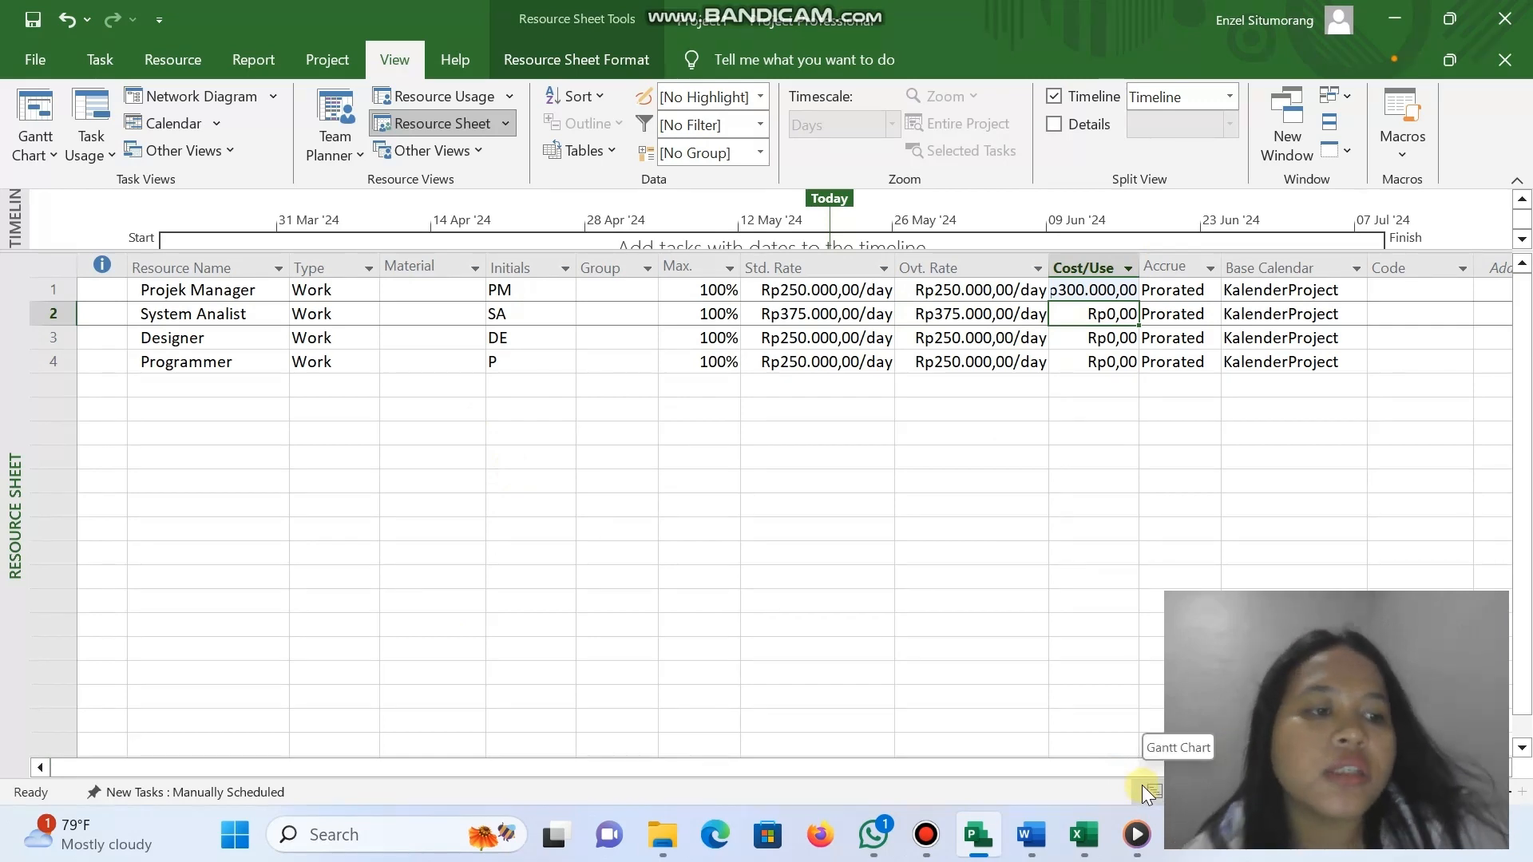
left_click(1152, 792)
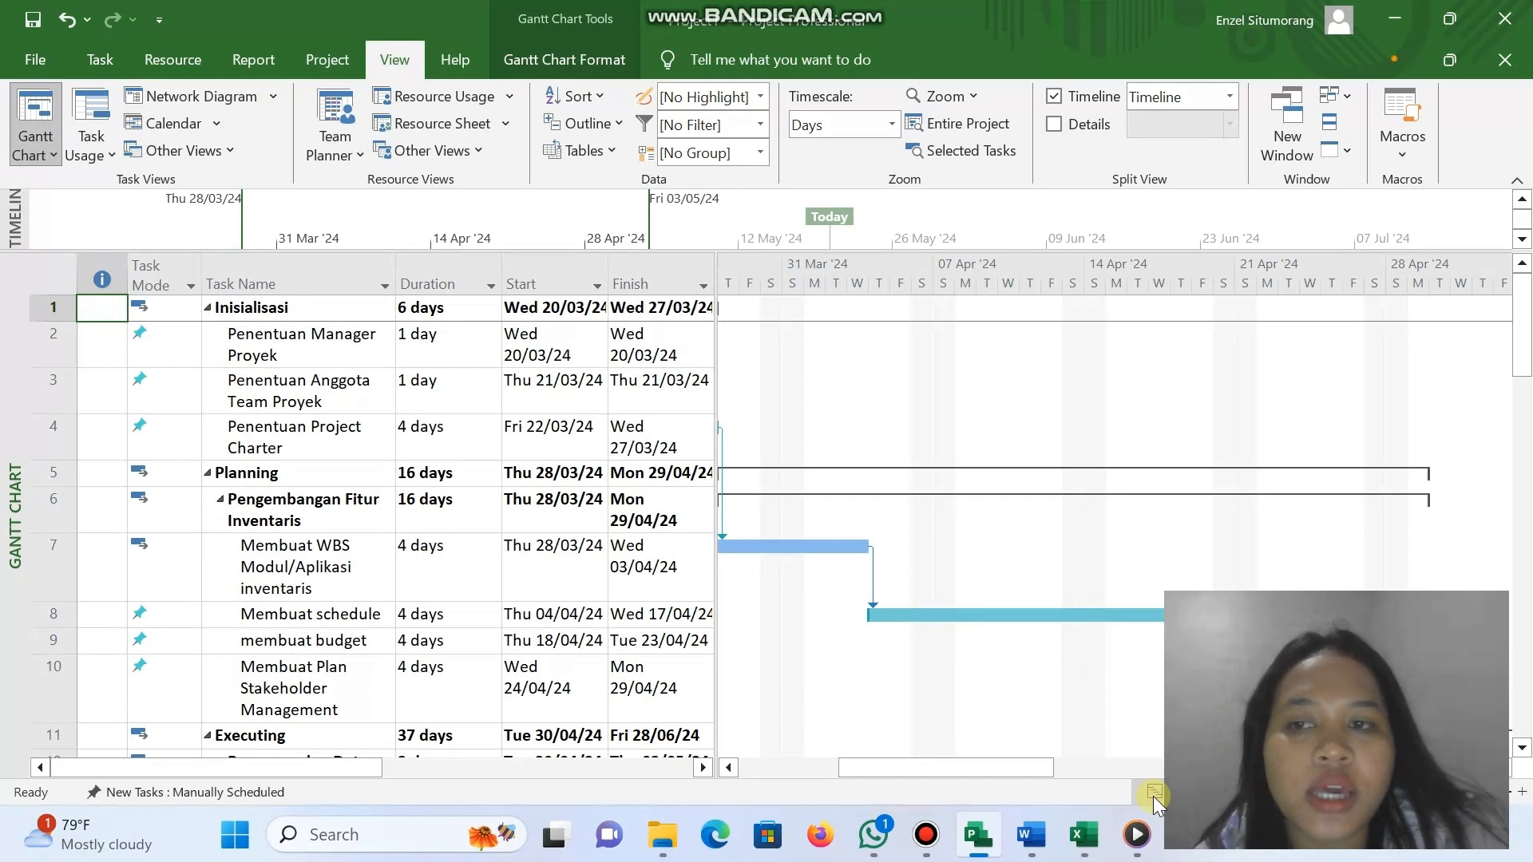
Examine the resource choices offered for Penentuan Manager Proyek and compare the task rows with the Resource Names column.
scroll(393, 347, "right", 3)
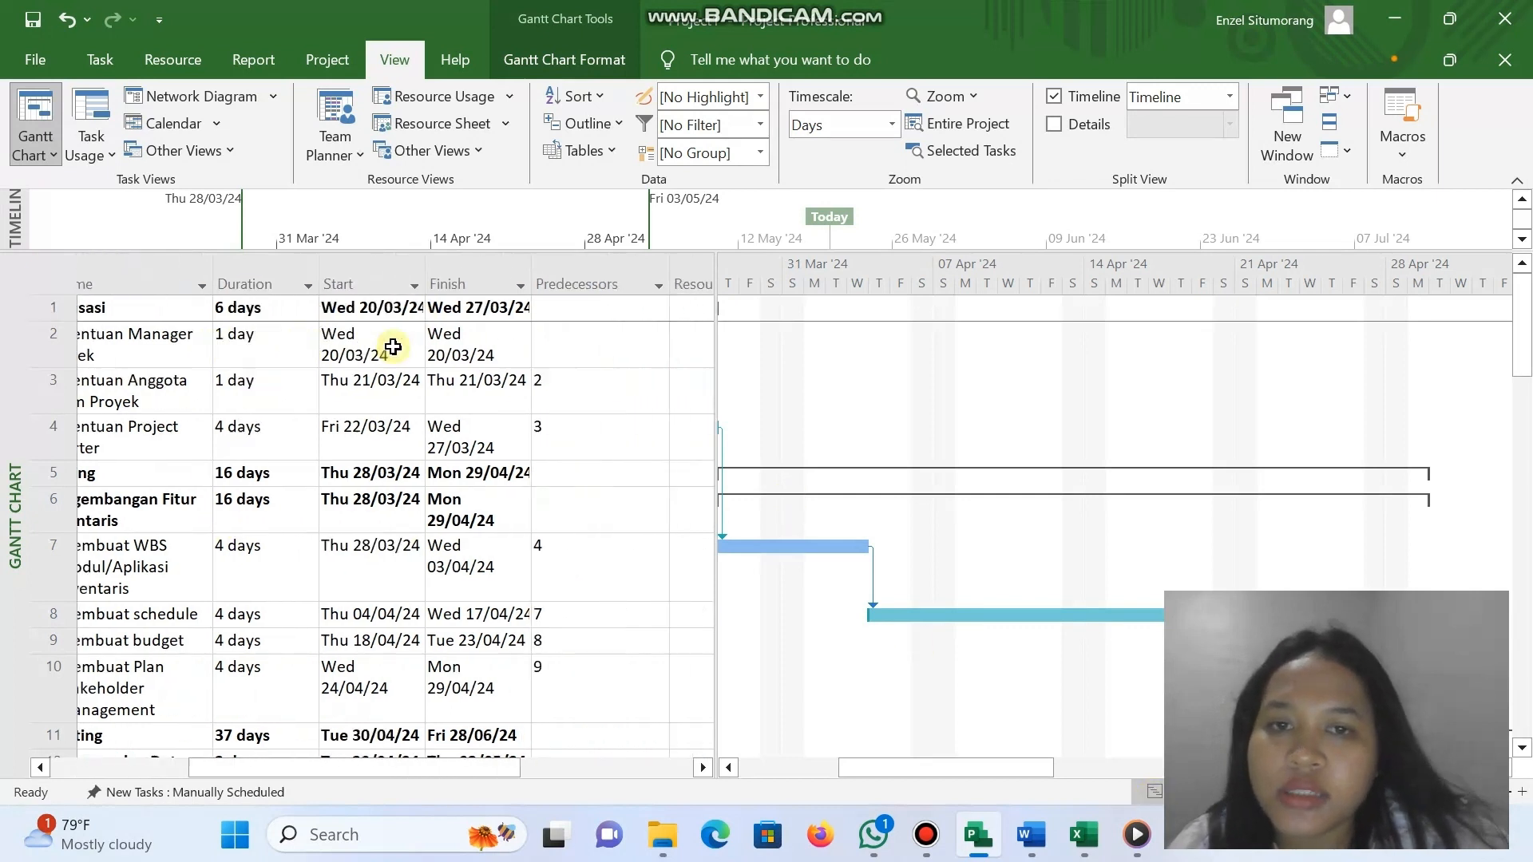
scroll(393, 347, "right", 3)
left_click(425, 288)
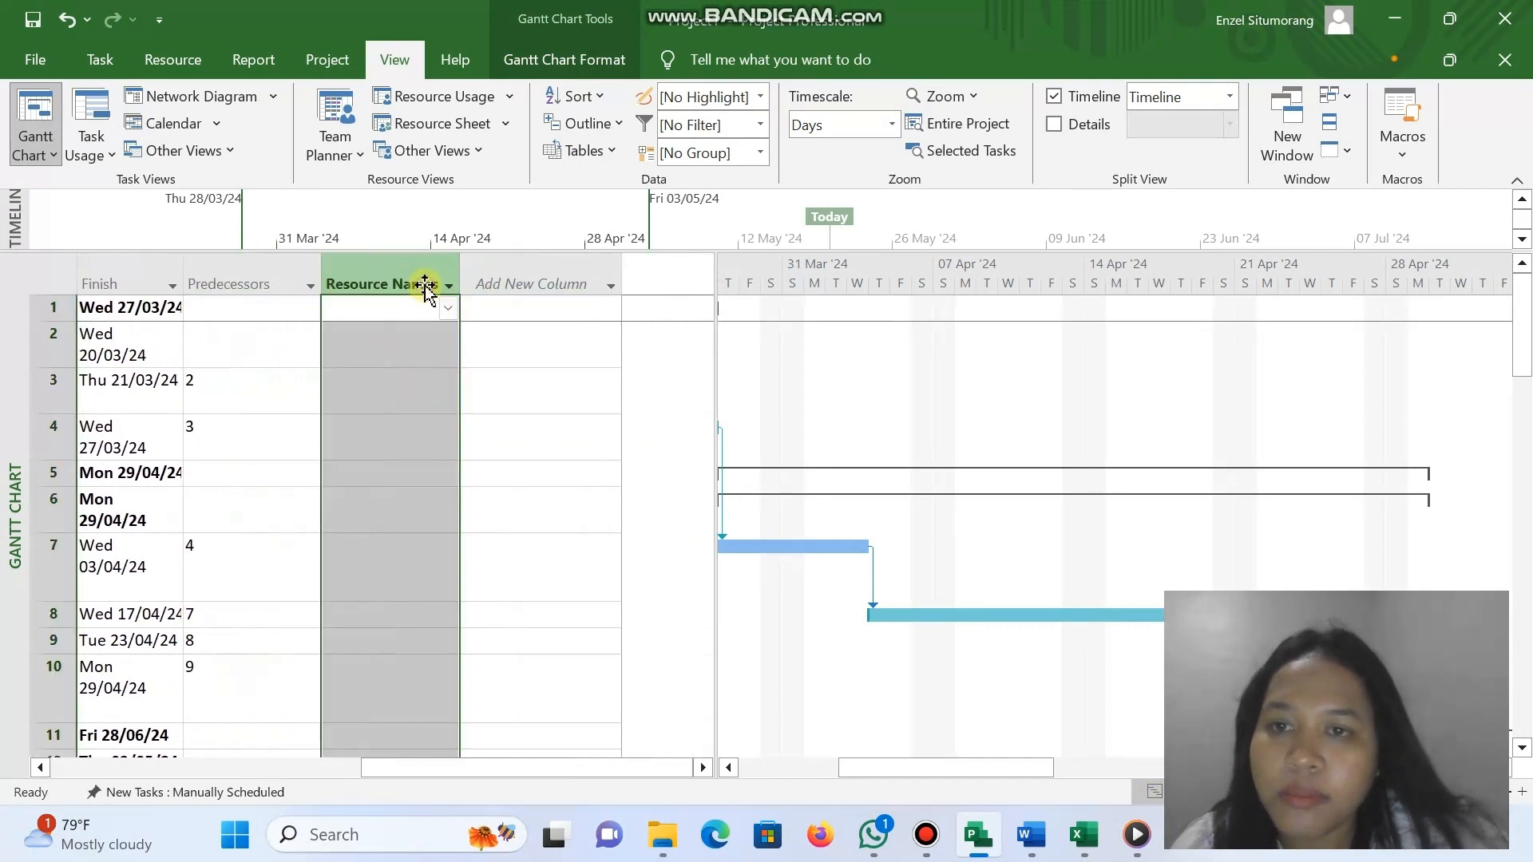
left_click(365, 347)
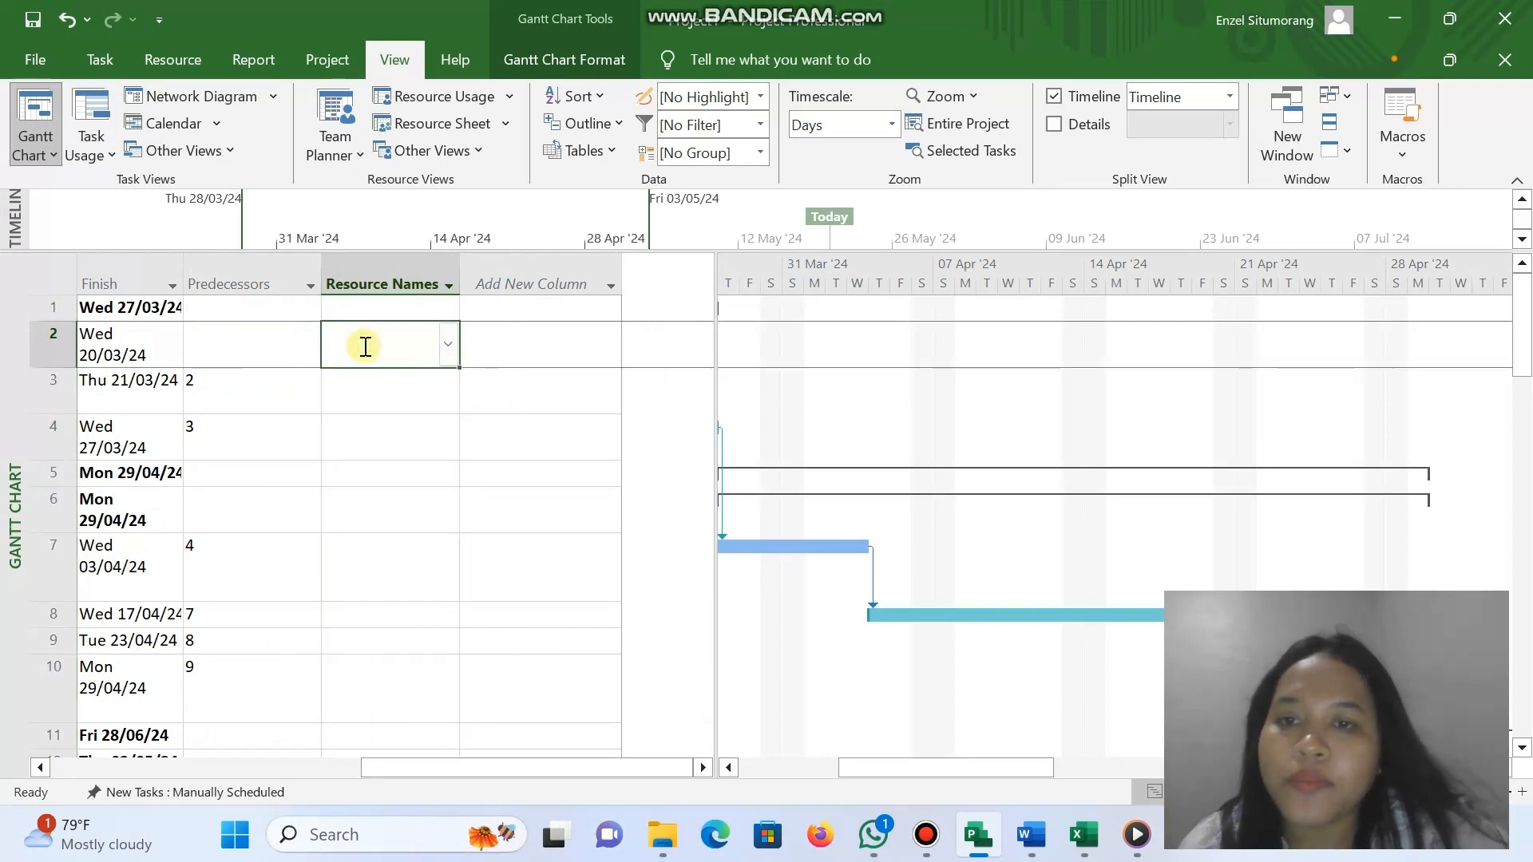
left_click(448, 343)
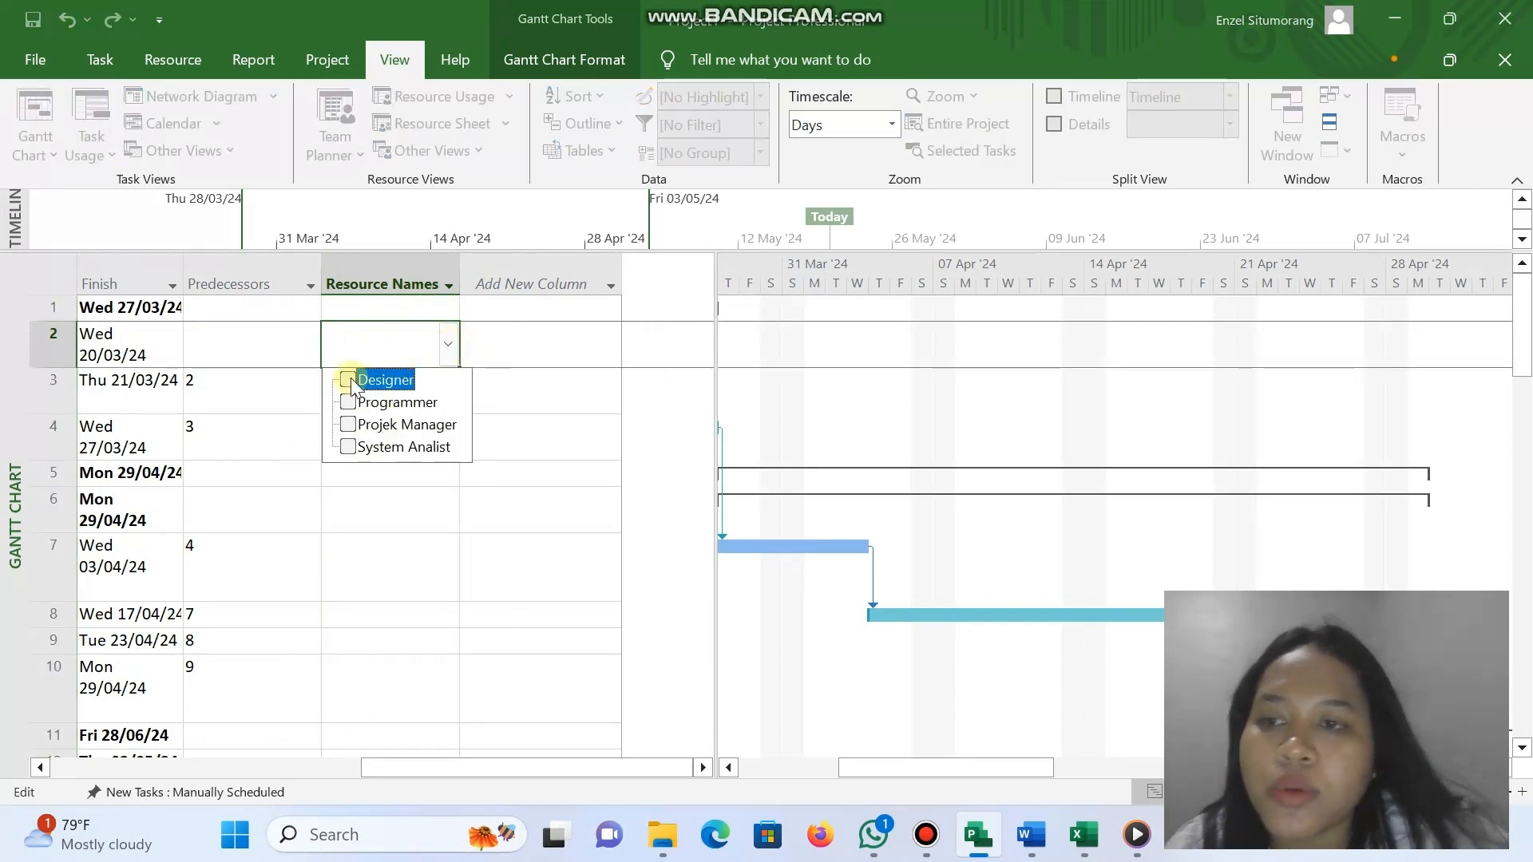
scroll(193, 421, "left", 5)
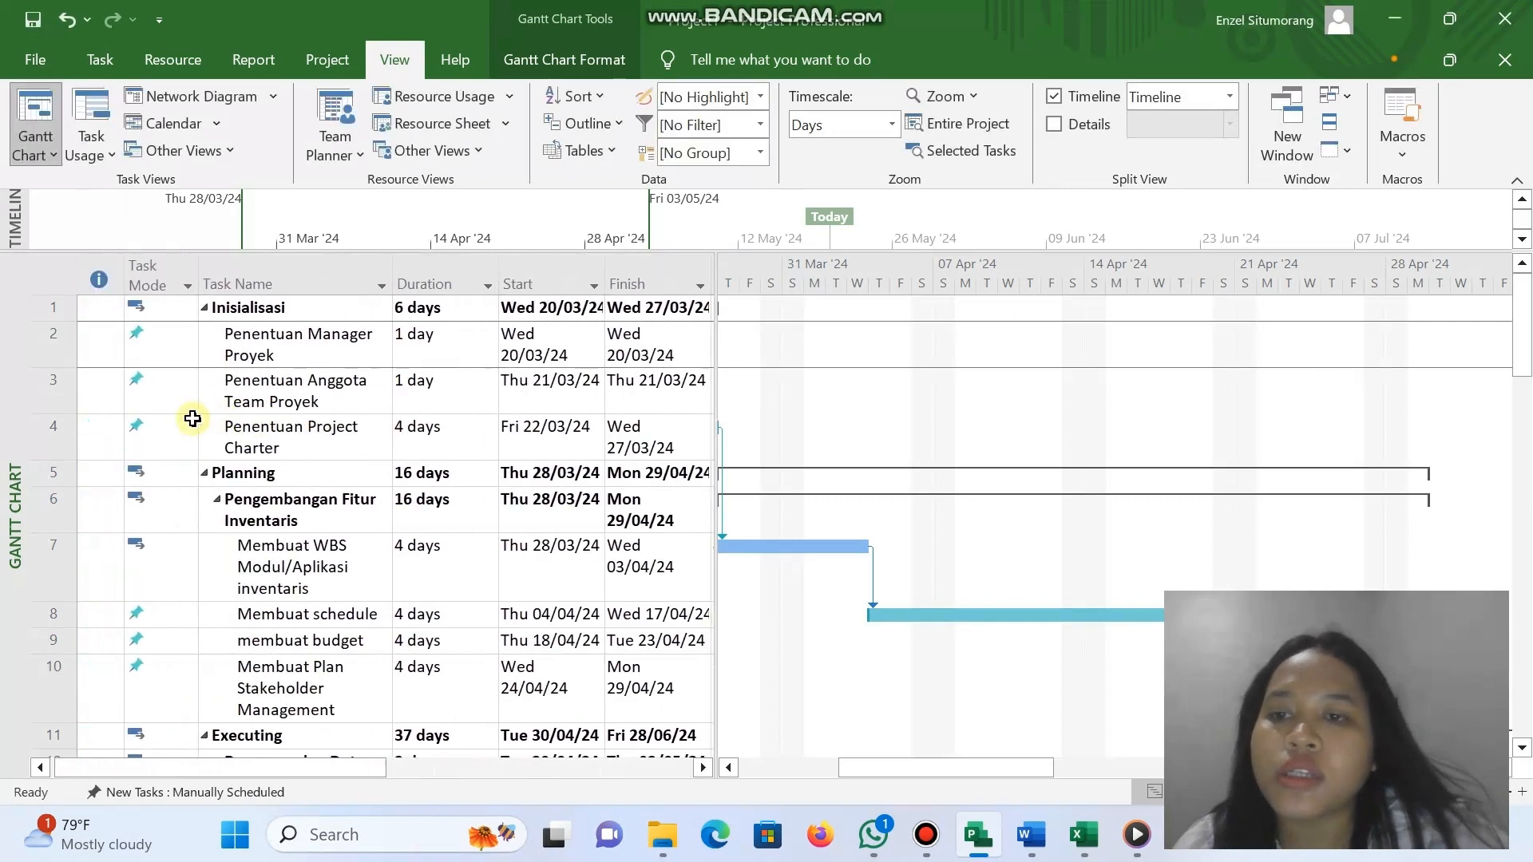
scroll(192, 419, "right", 5)
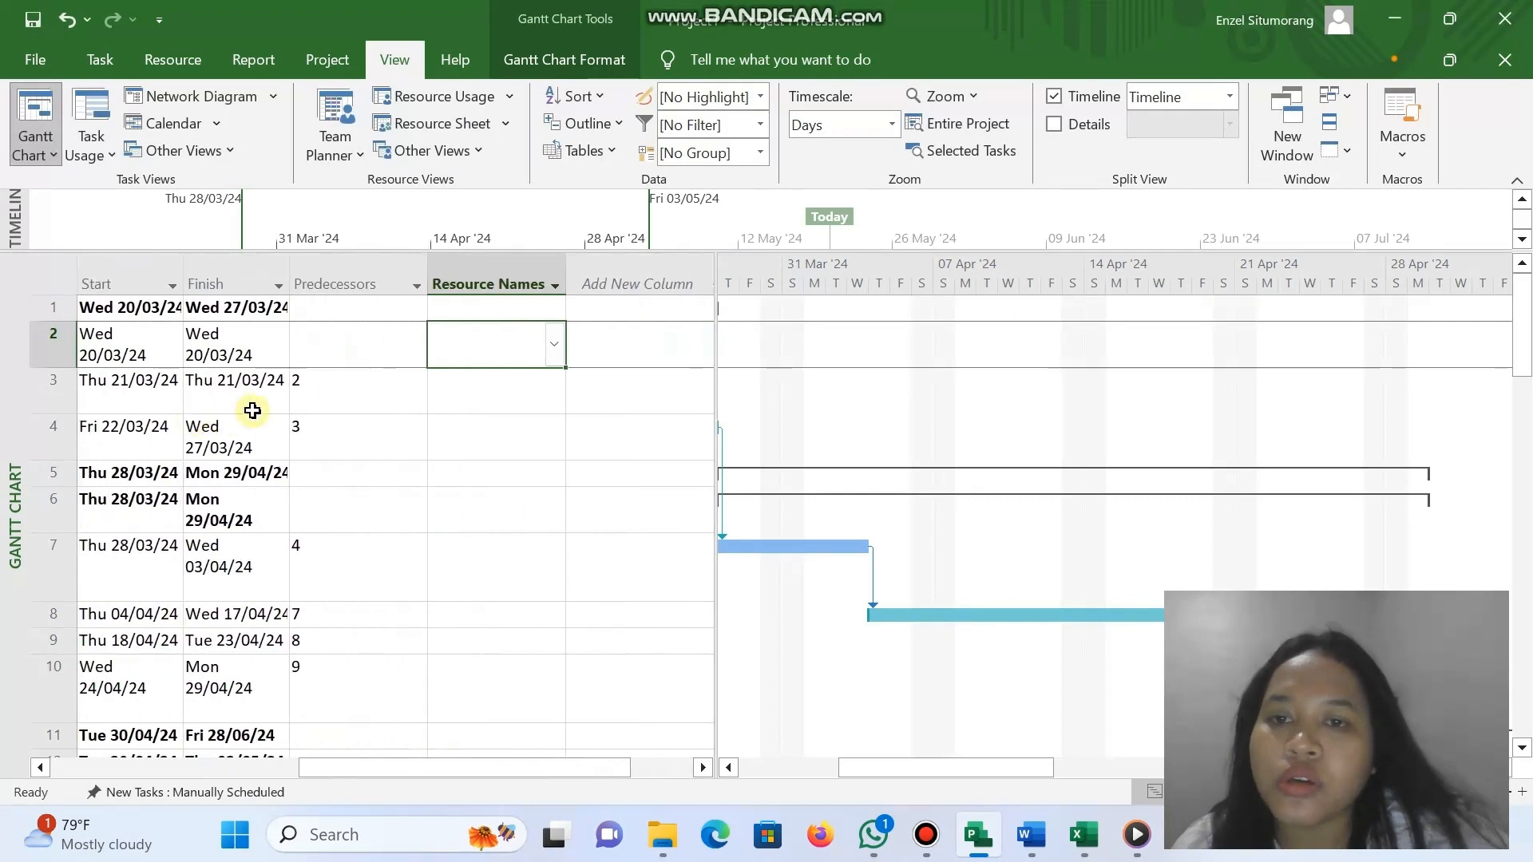
scroll(325, 410, "left", 5)
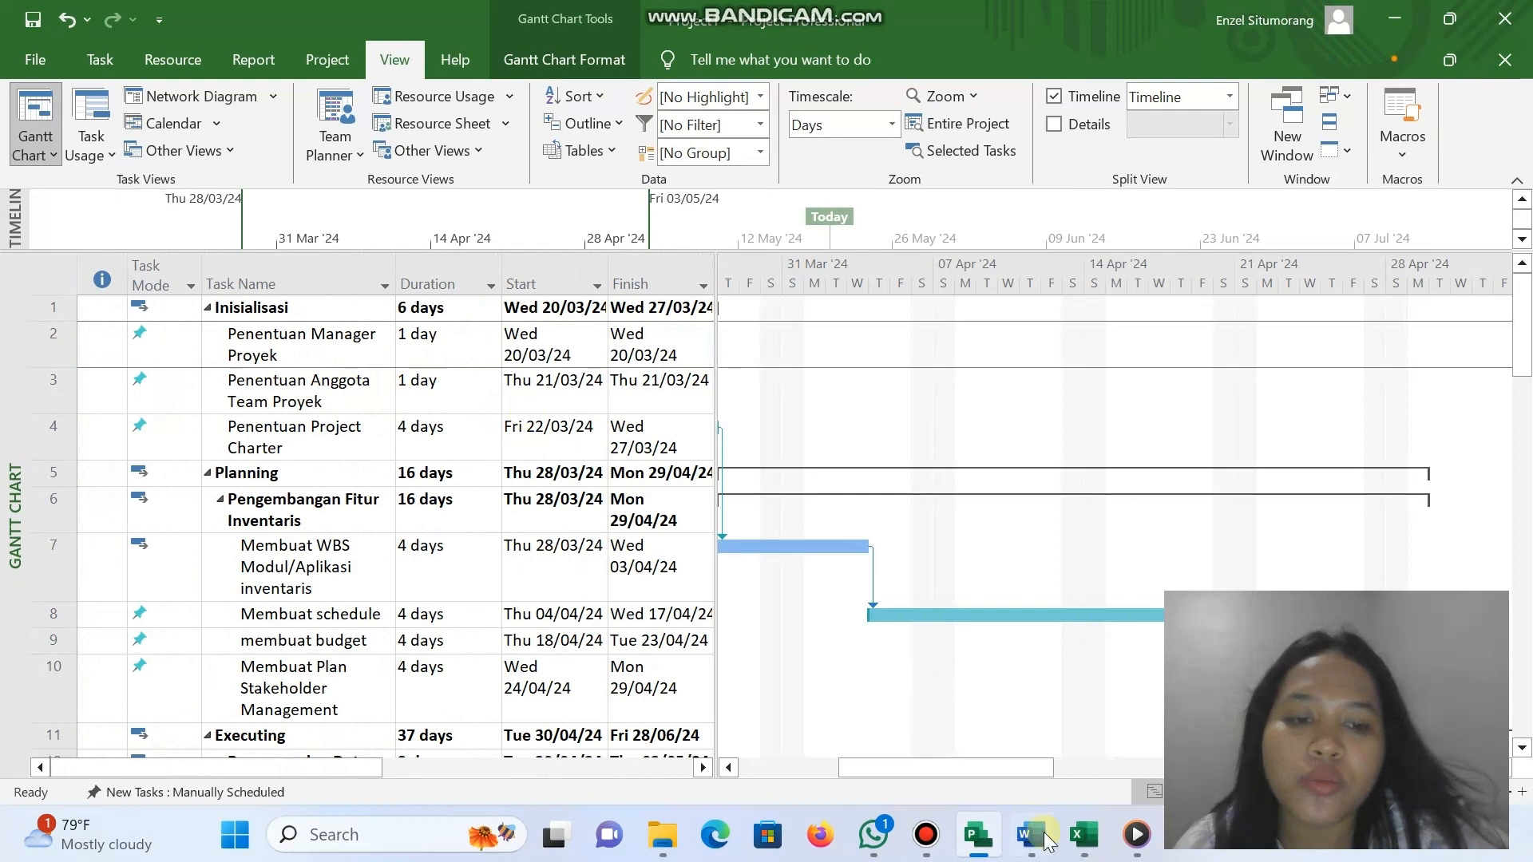
Check the task roles on the WBS workbook's COST sheet and assign Projek Manager to Penentuan Anggota Team Proyek in Project.
left_click(1083, 835)
scroll(1081, 551, "up", 20)
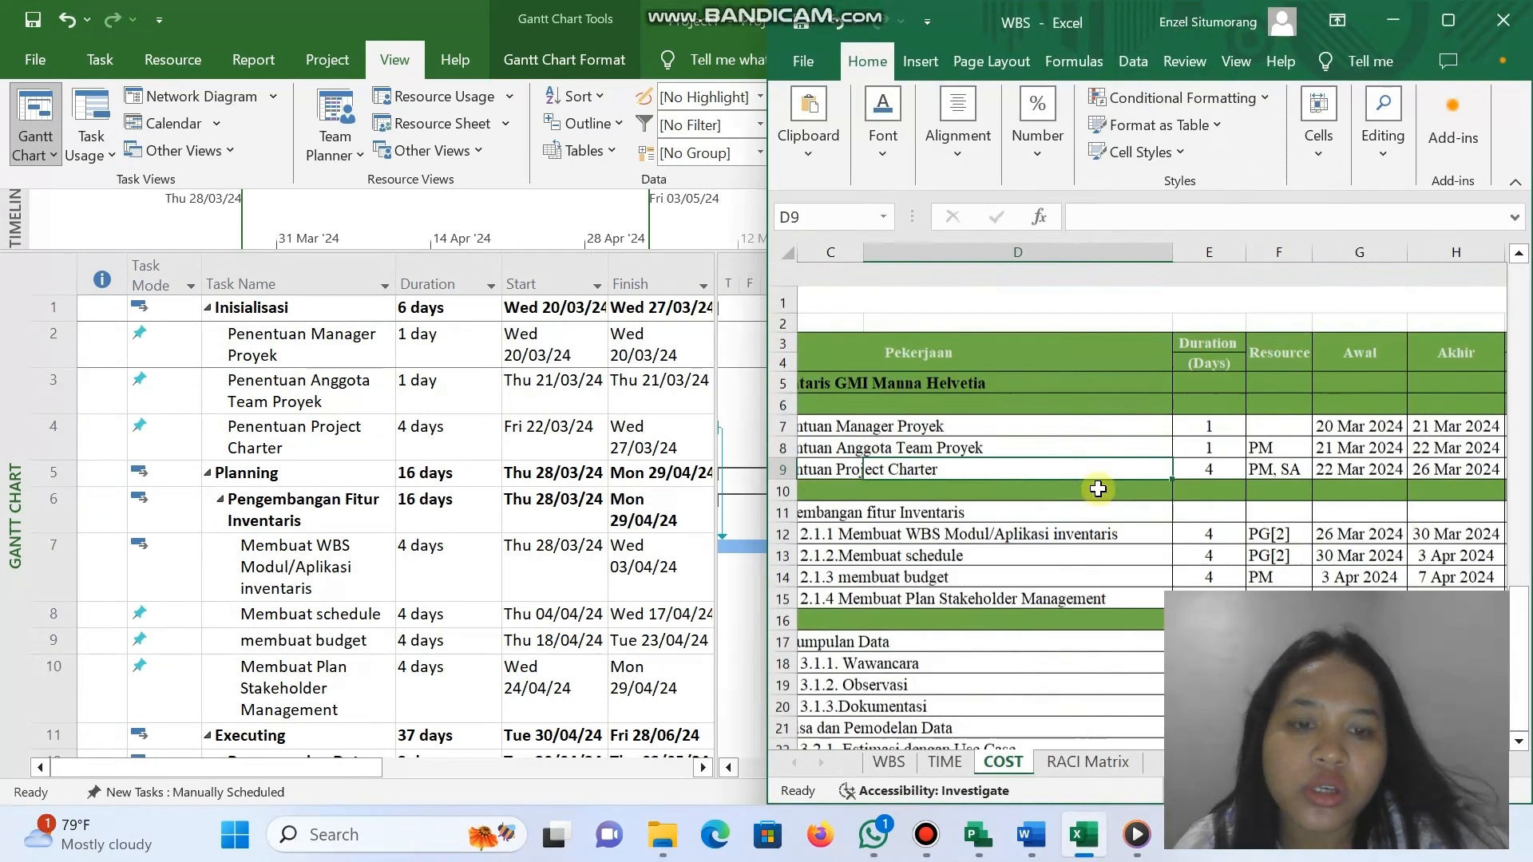
scroll(1098, 489, "down", 1)
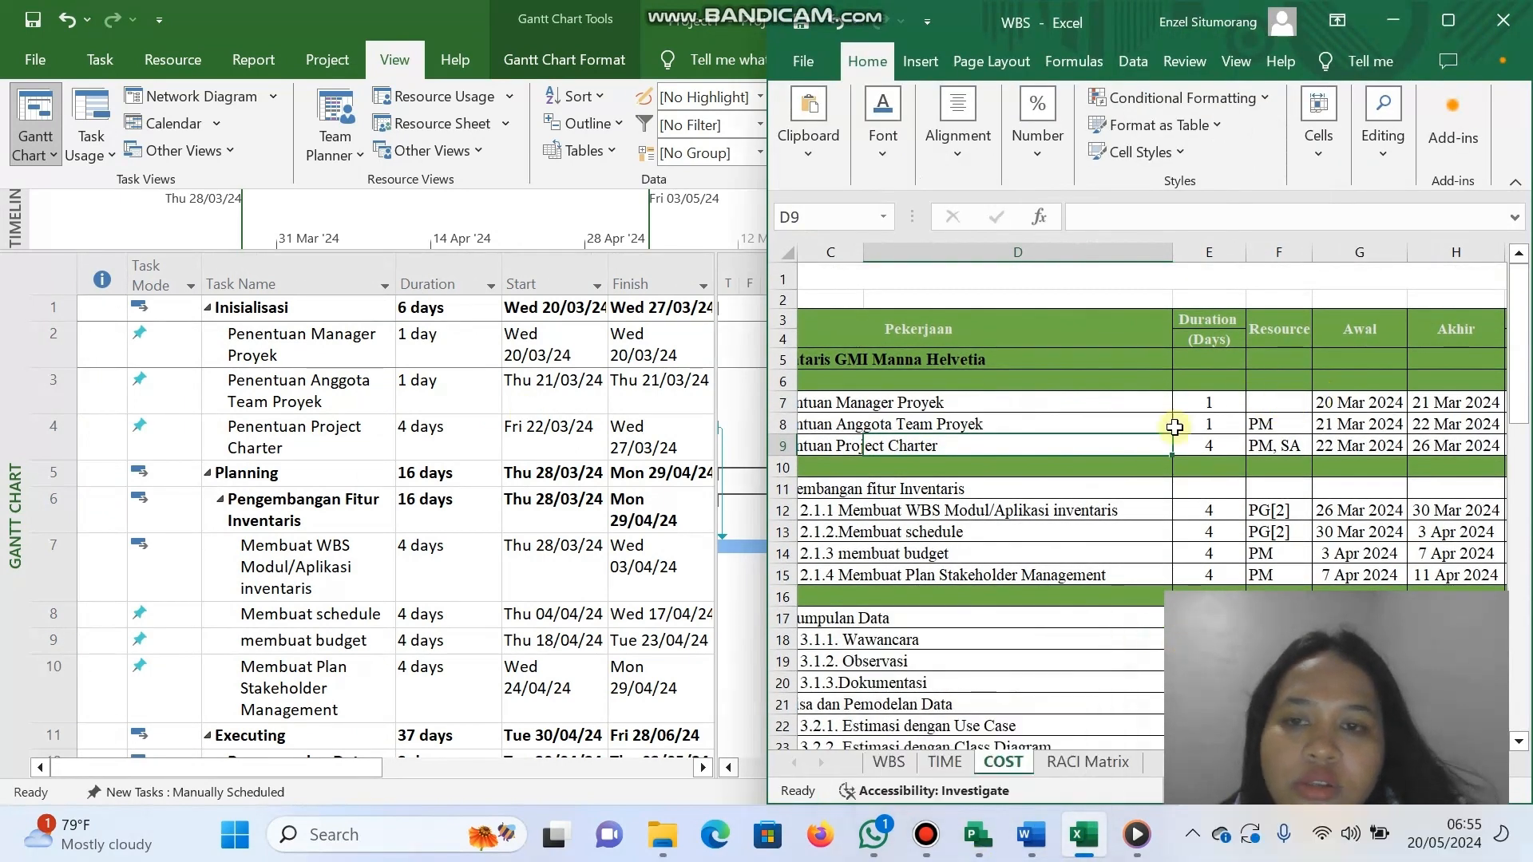
scroll(475, 420, "right", 4)
left_click(473, 403)
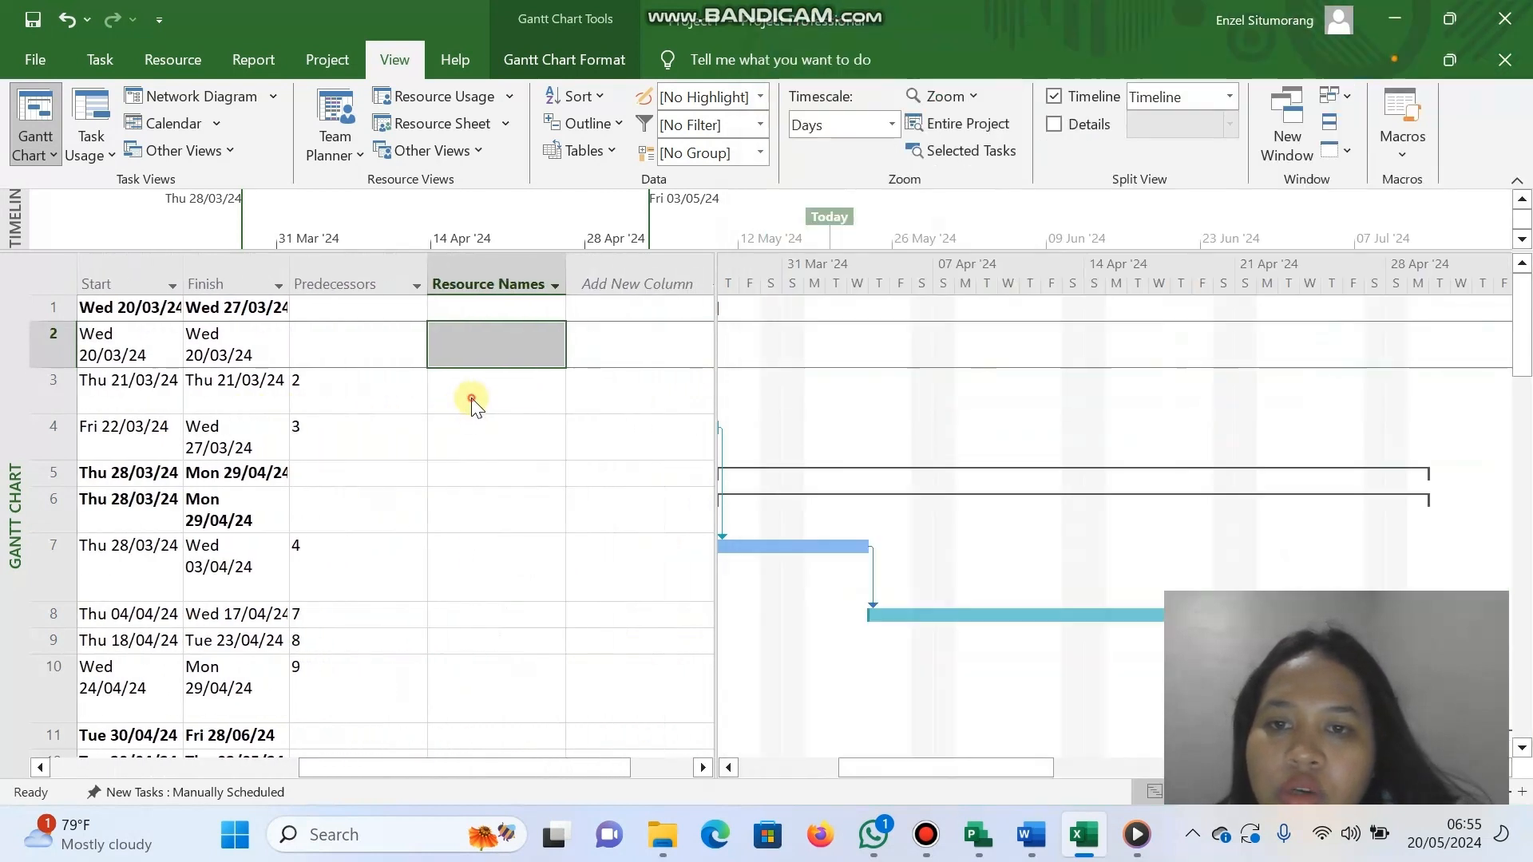
left_click(552, 394)
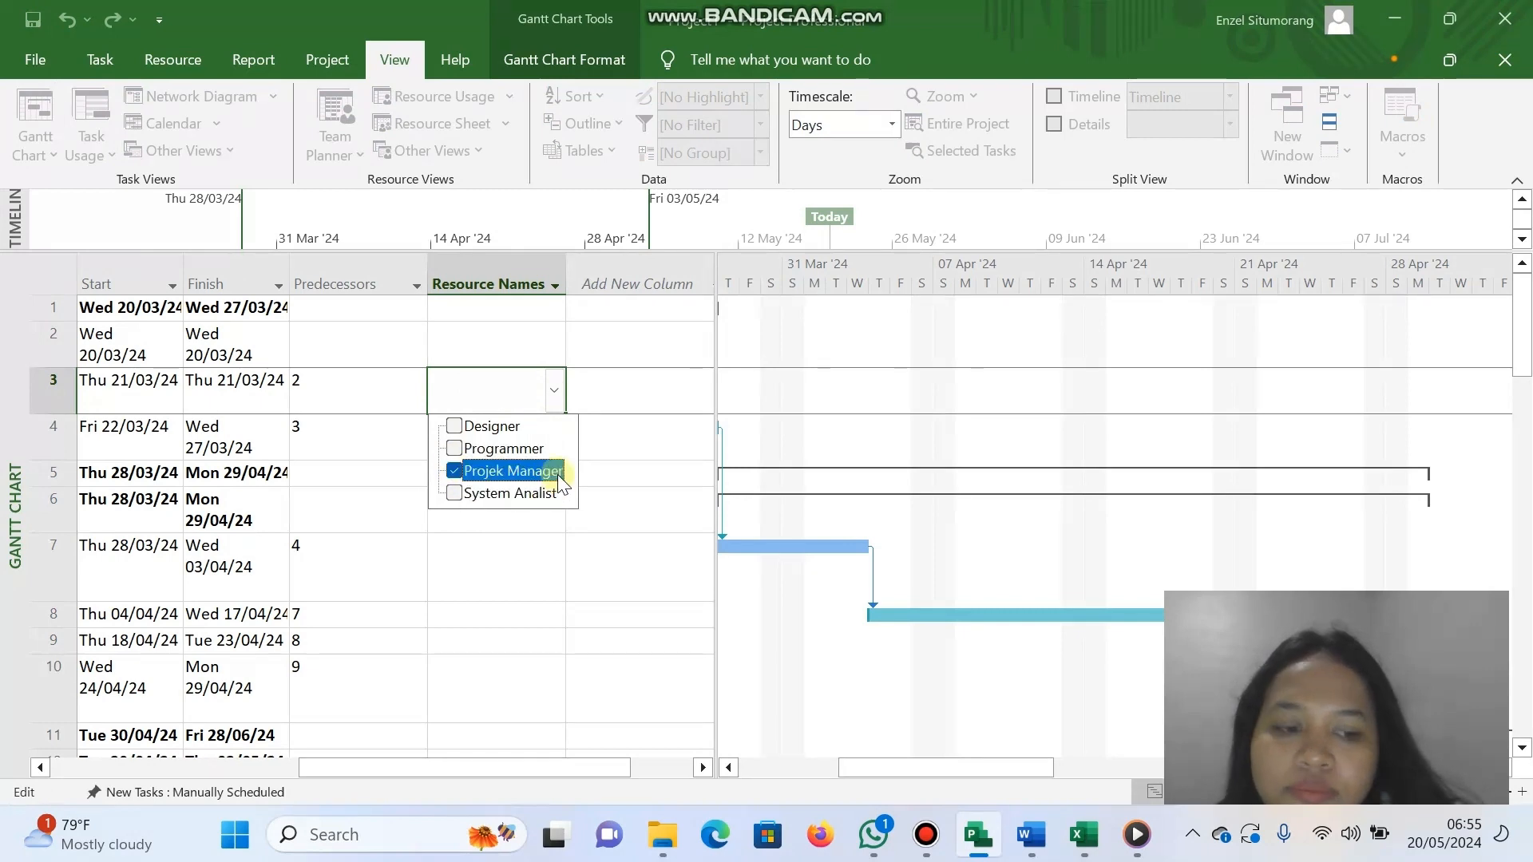
key("Return")
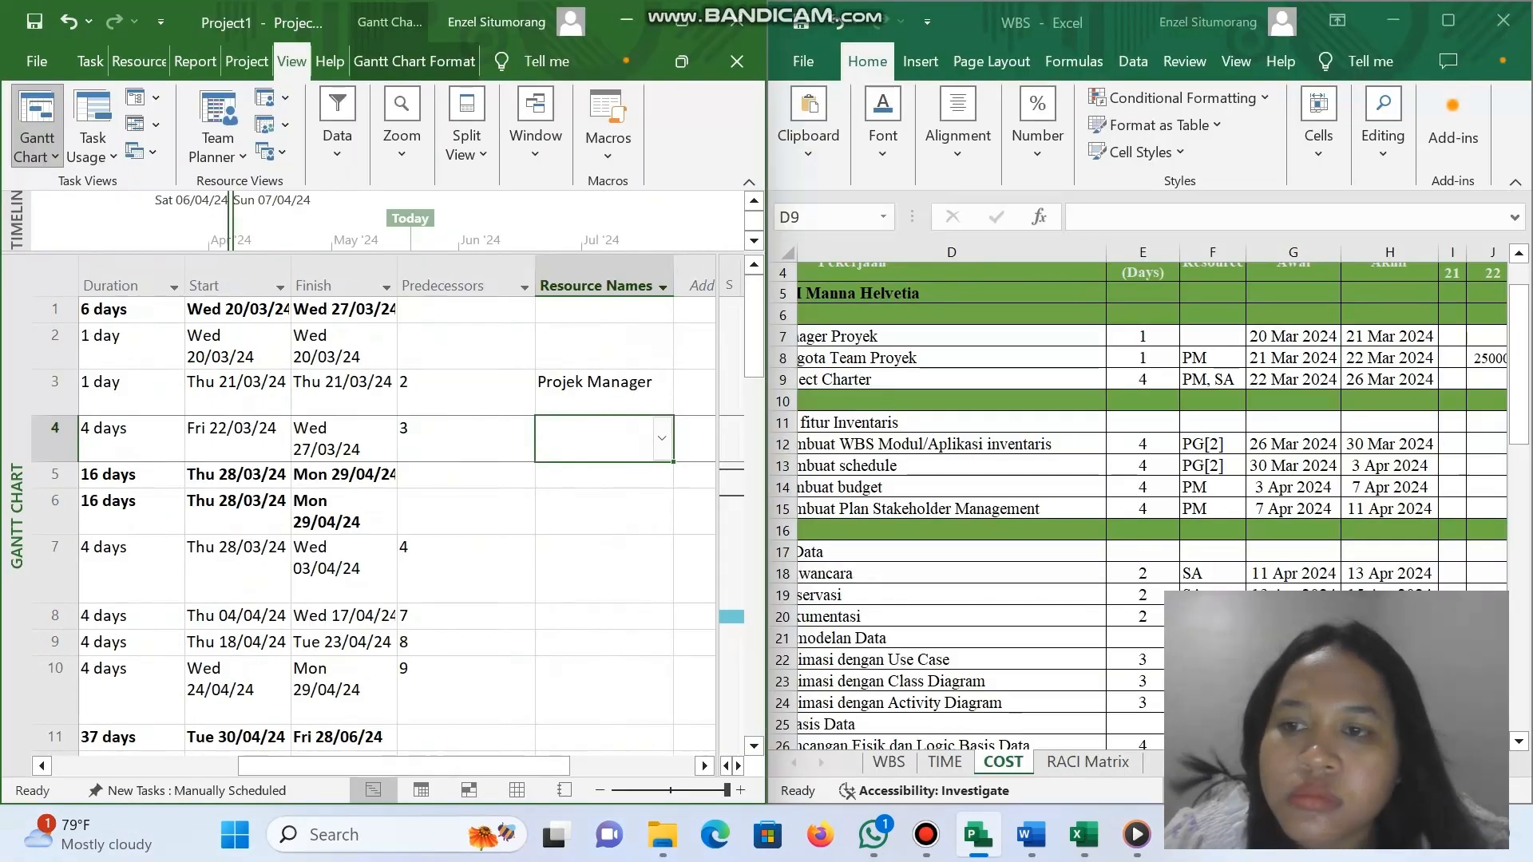
Assign Projek Manager to the Penentuan Project Charter task.
scroll(709, 379, "left", 2)
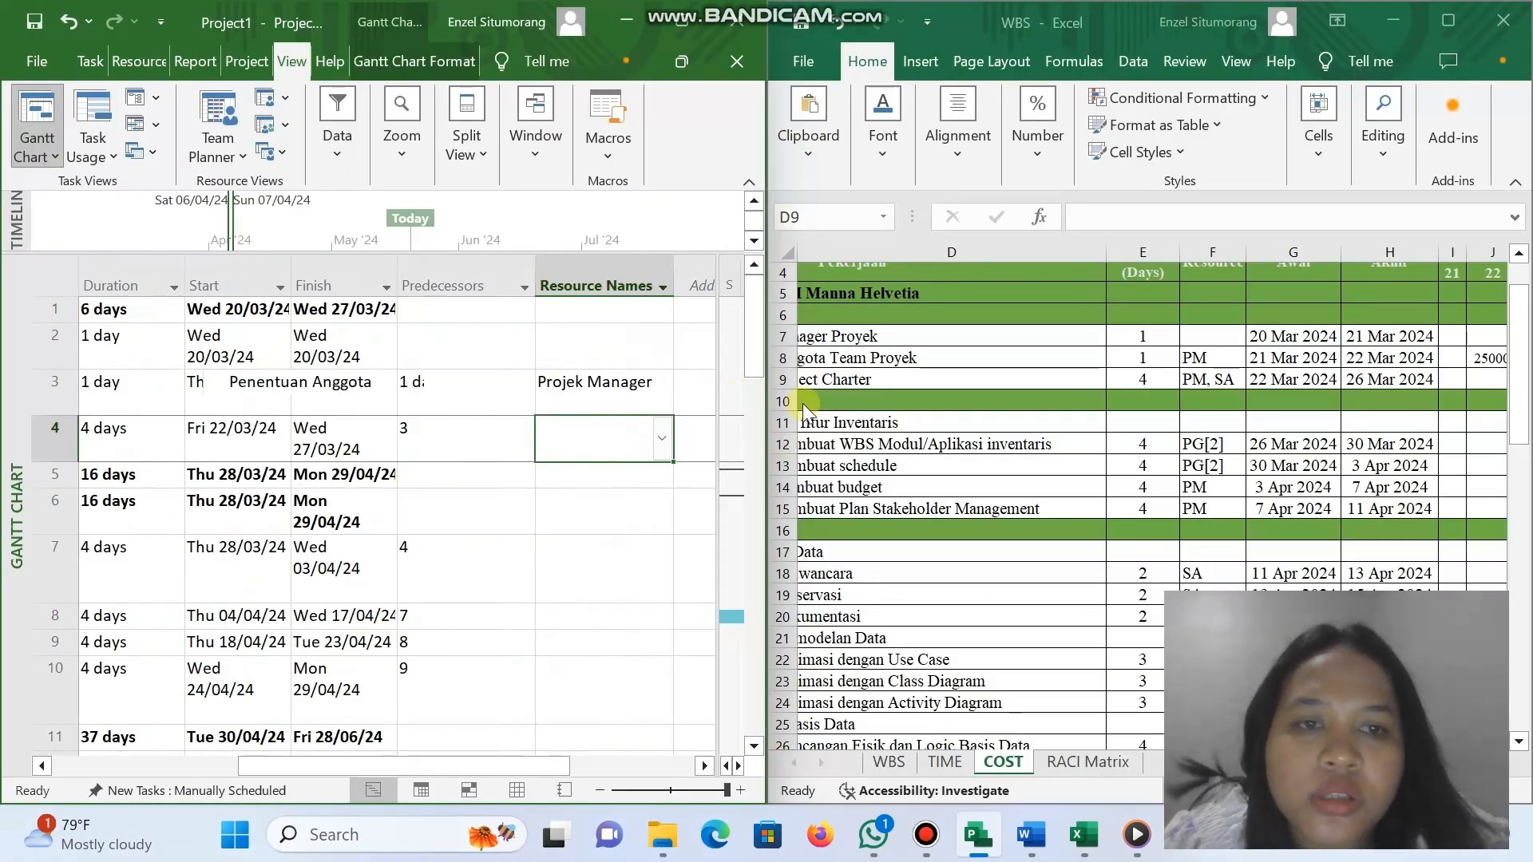
left_click(662, 439)
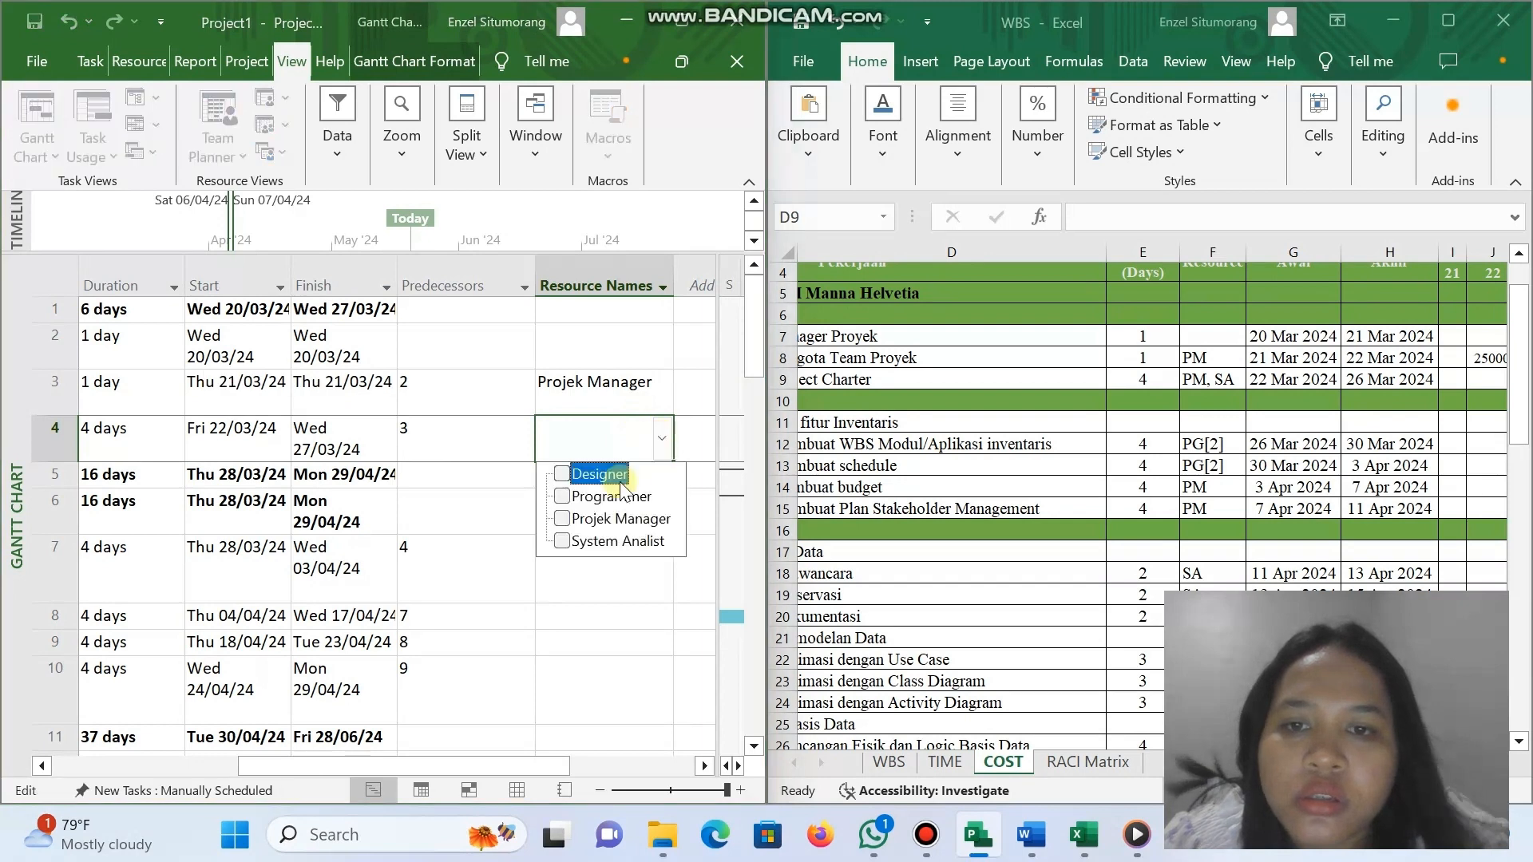
left_click(591, 444)
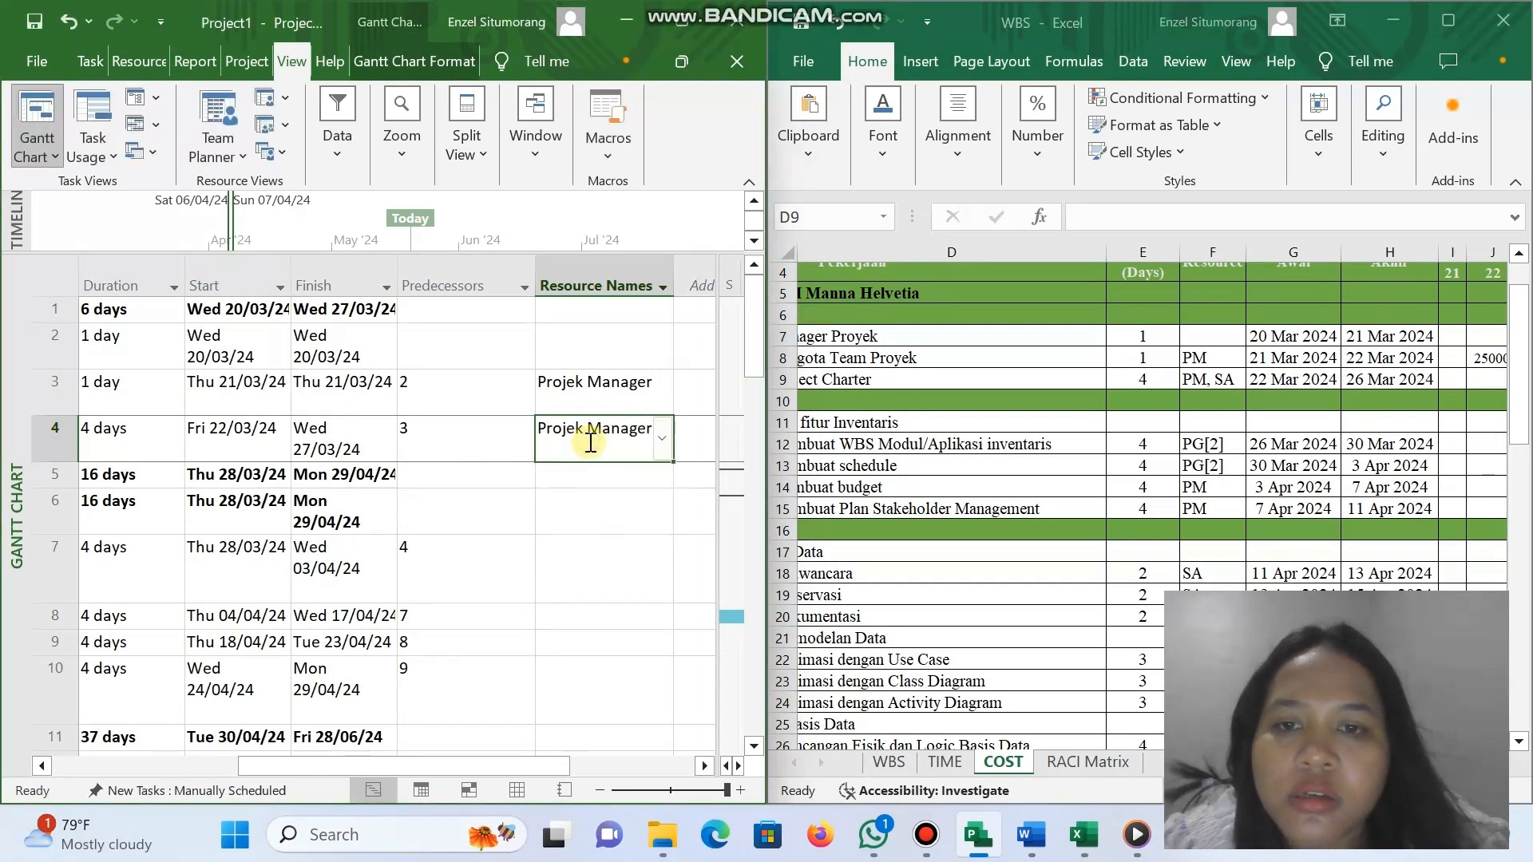
left_click(627, 531)
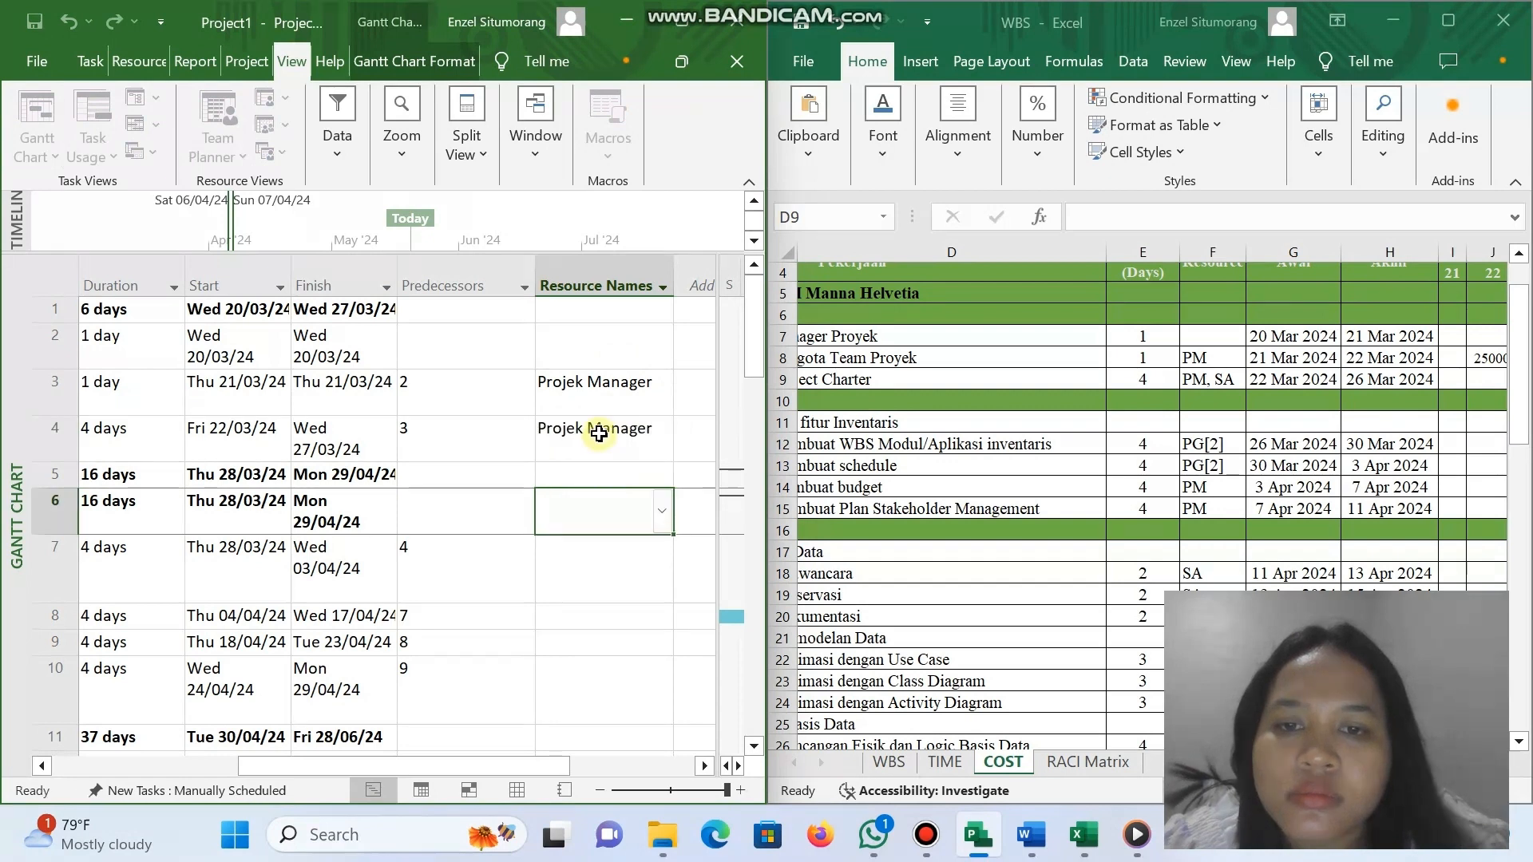
Add System Analist as a second resource in the task information of Penentuan Project Charter.
double_click(595, 428)
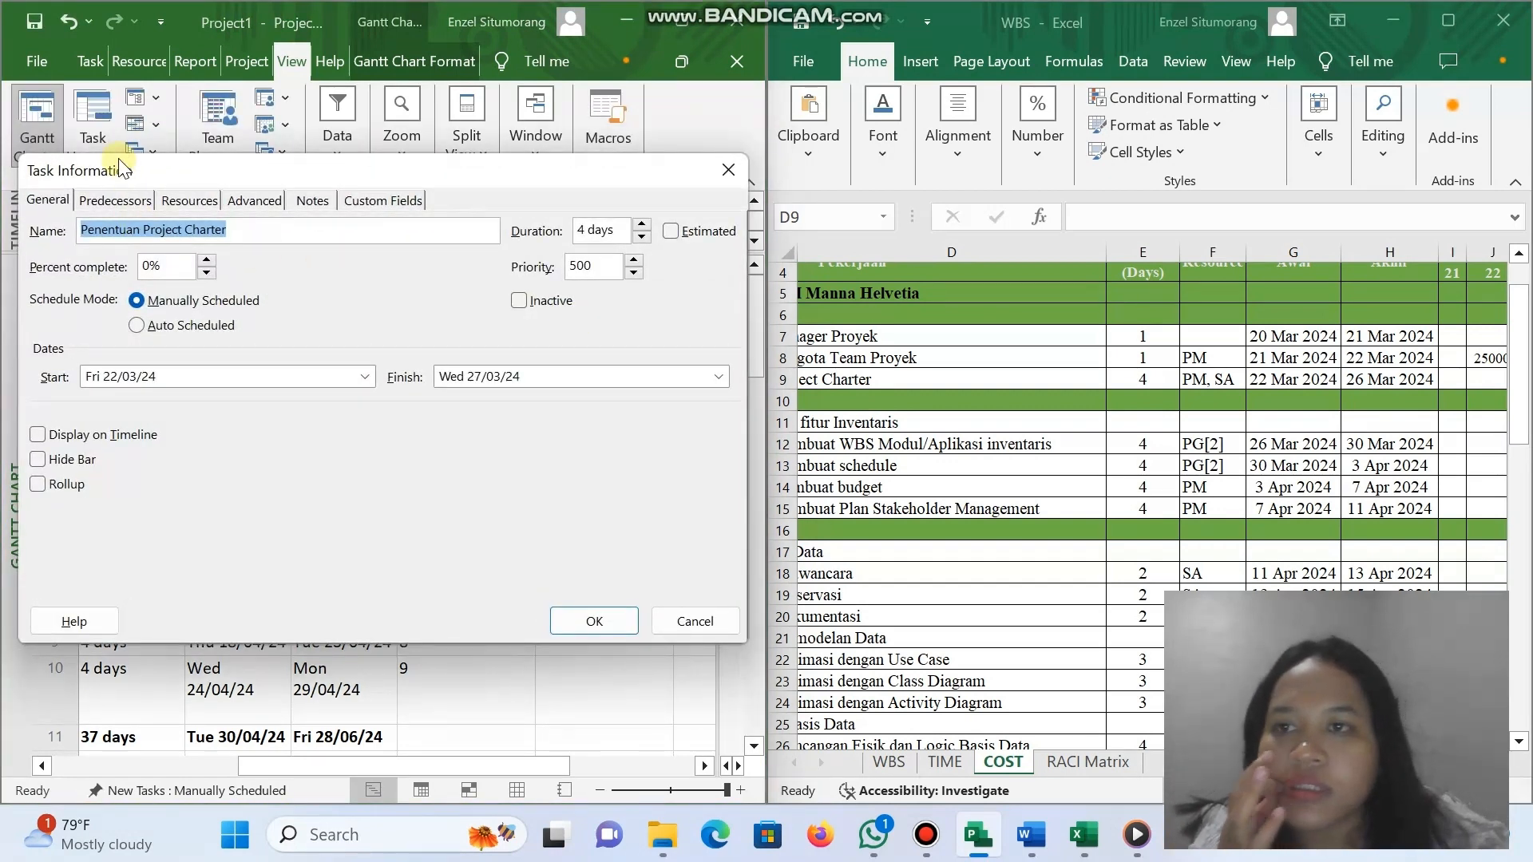
left_click(182, 202)
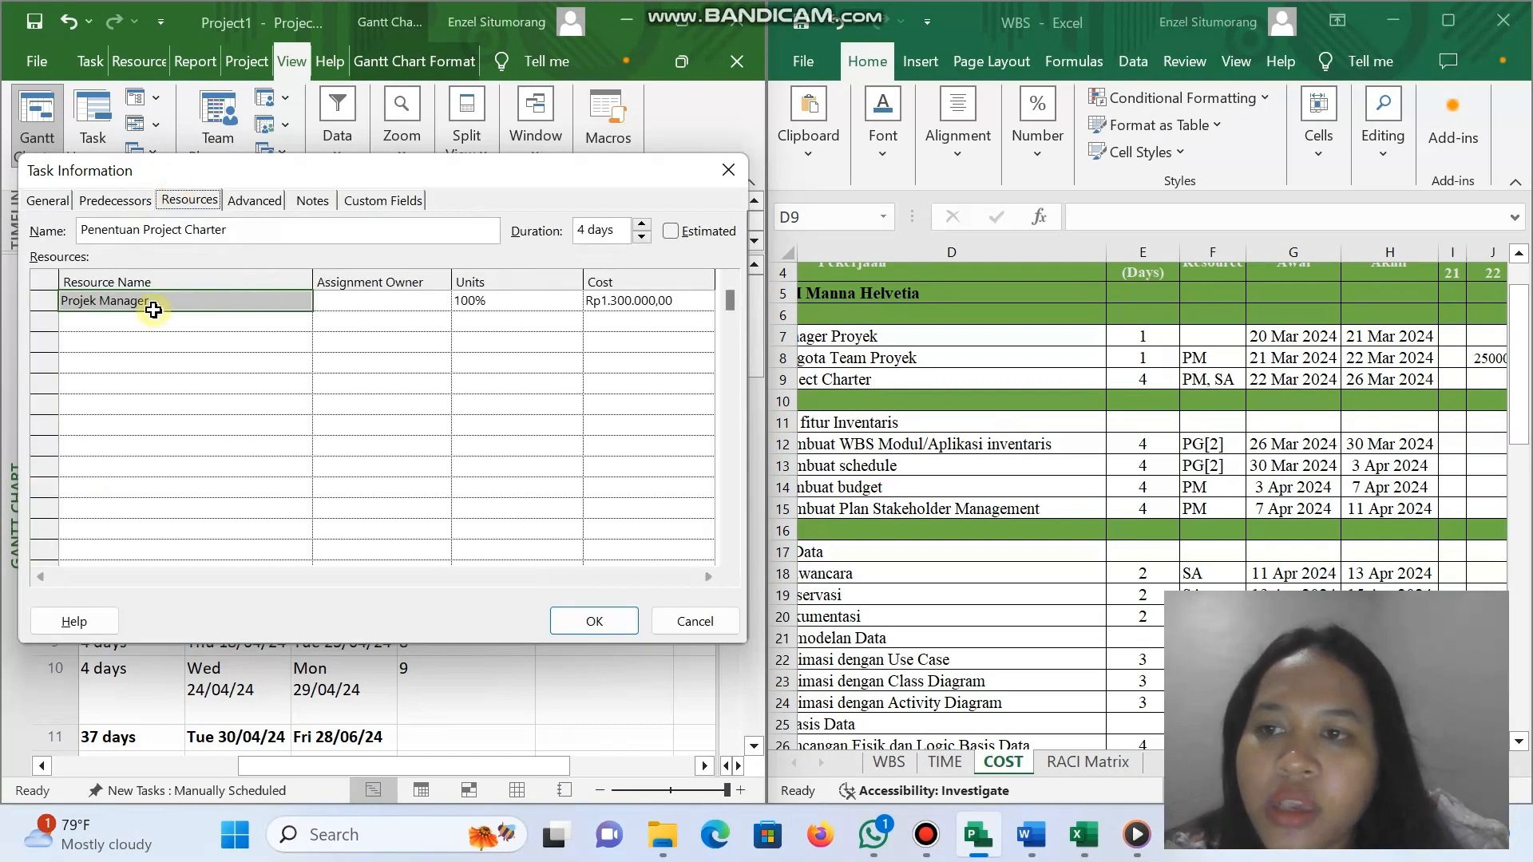
left_click(157, 302)
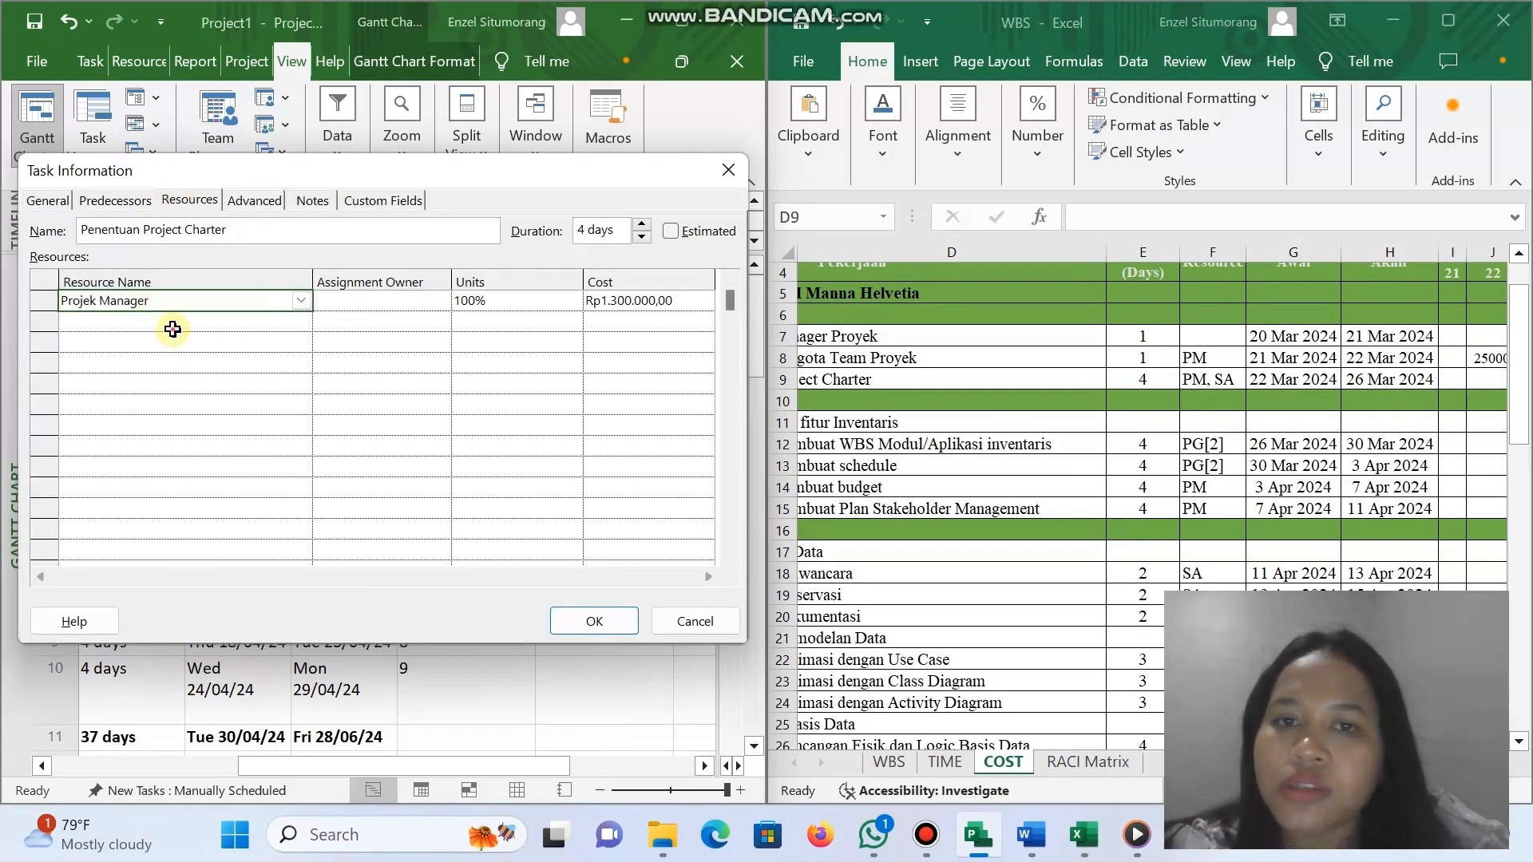
left_click(173, 323)
left_click(301, 321)
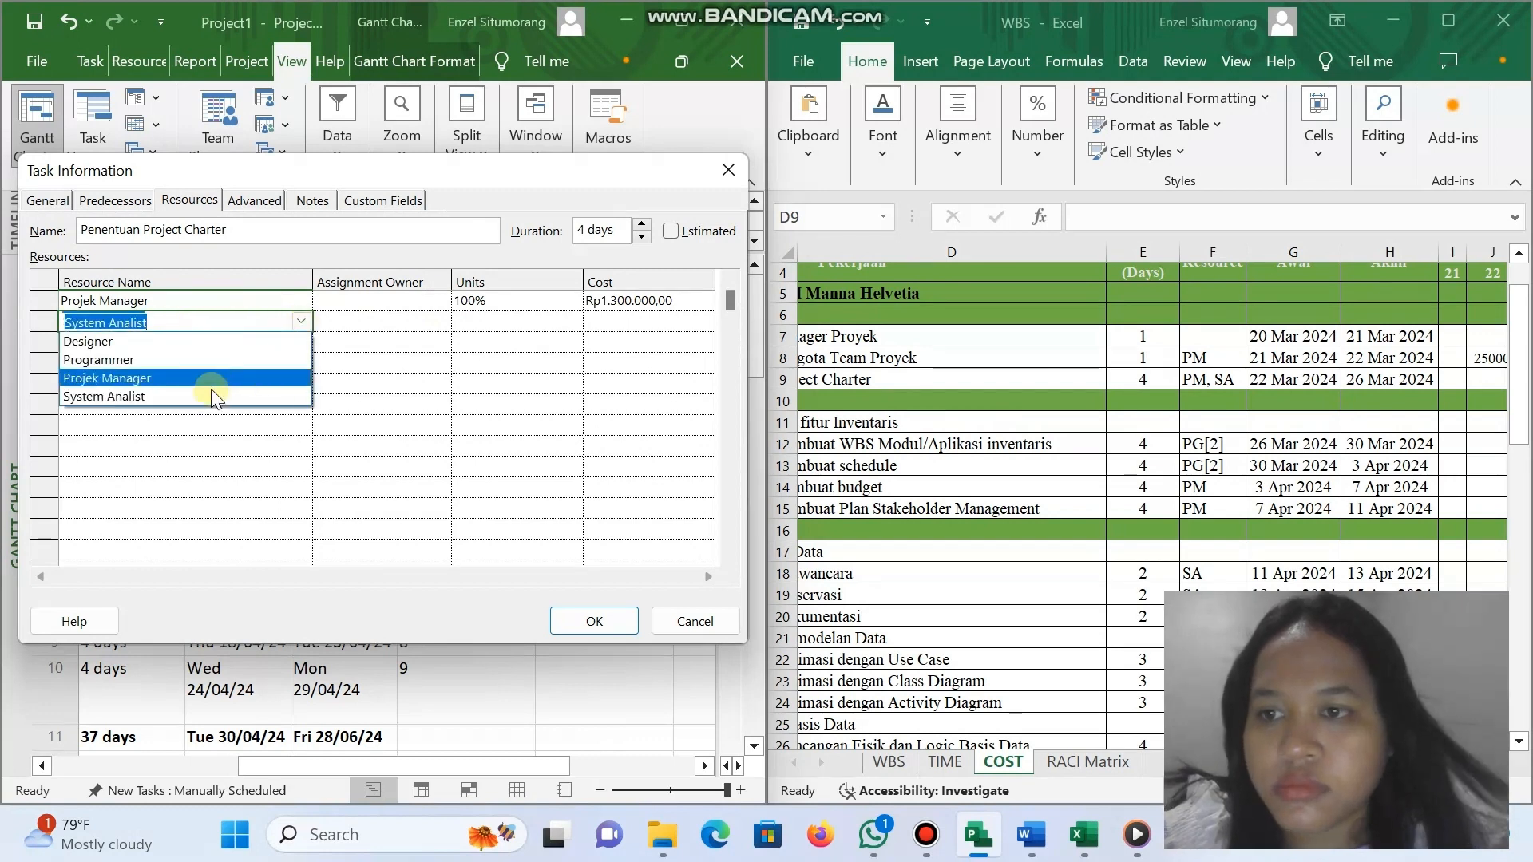
left_click(204, 396)
left_click(595, 621)
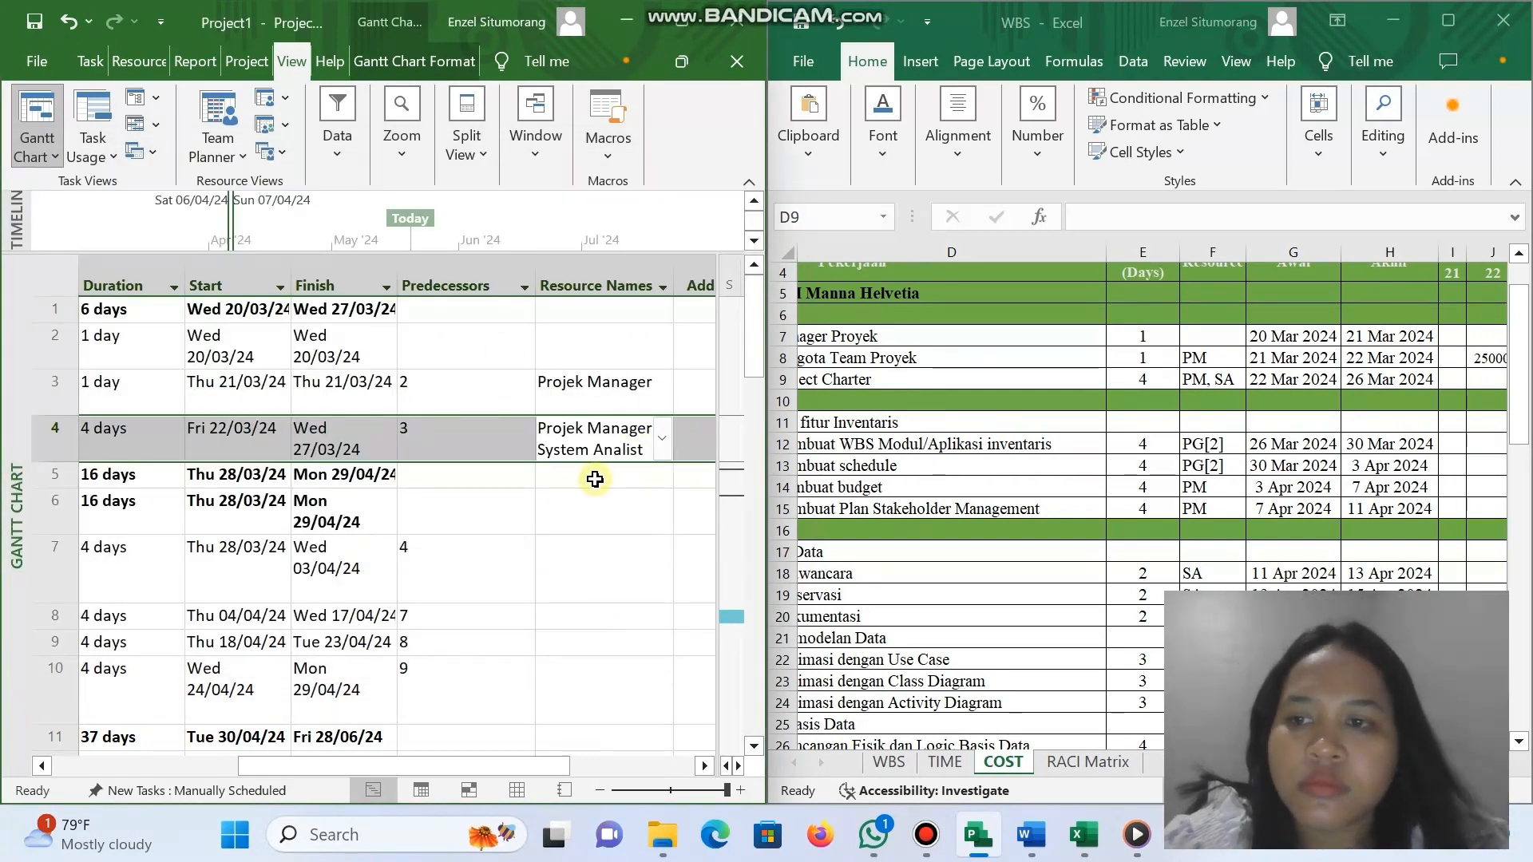
Assign Programmer at 200% units to Membuat WBS Modul/Aplikasi inventaris and copy the assignment to Membuat schedule.
left_click(586, 574)
left_click(663, 570)
left_click(586, 638)
left_click(633, 582)
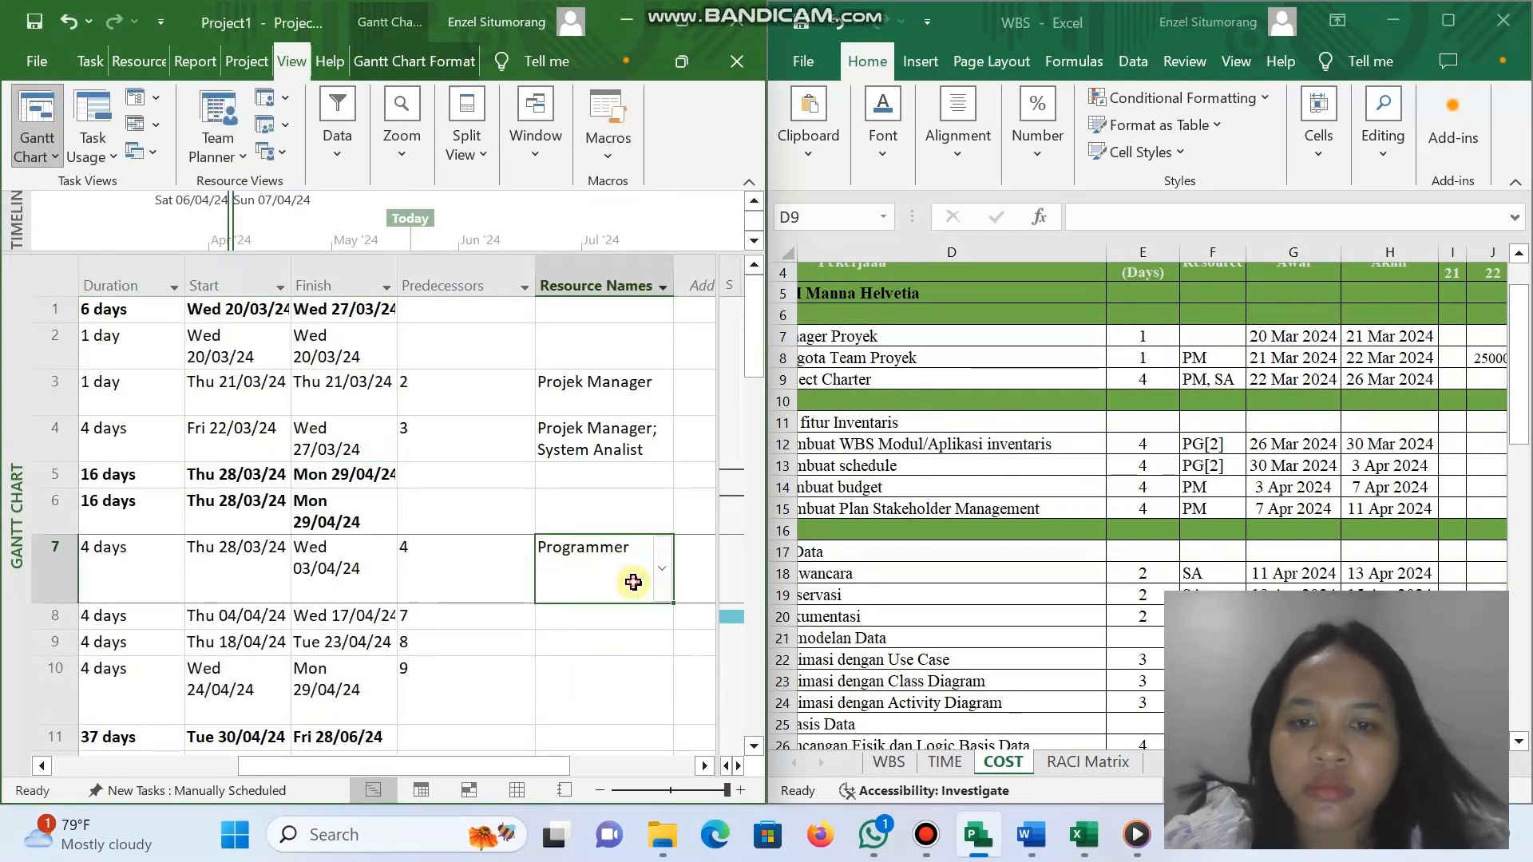
double_click(633, 583)
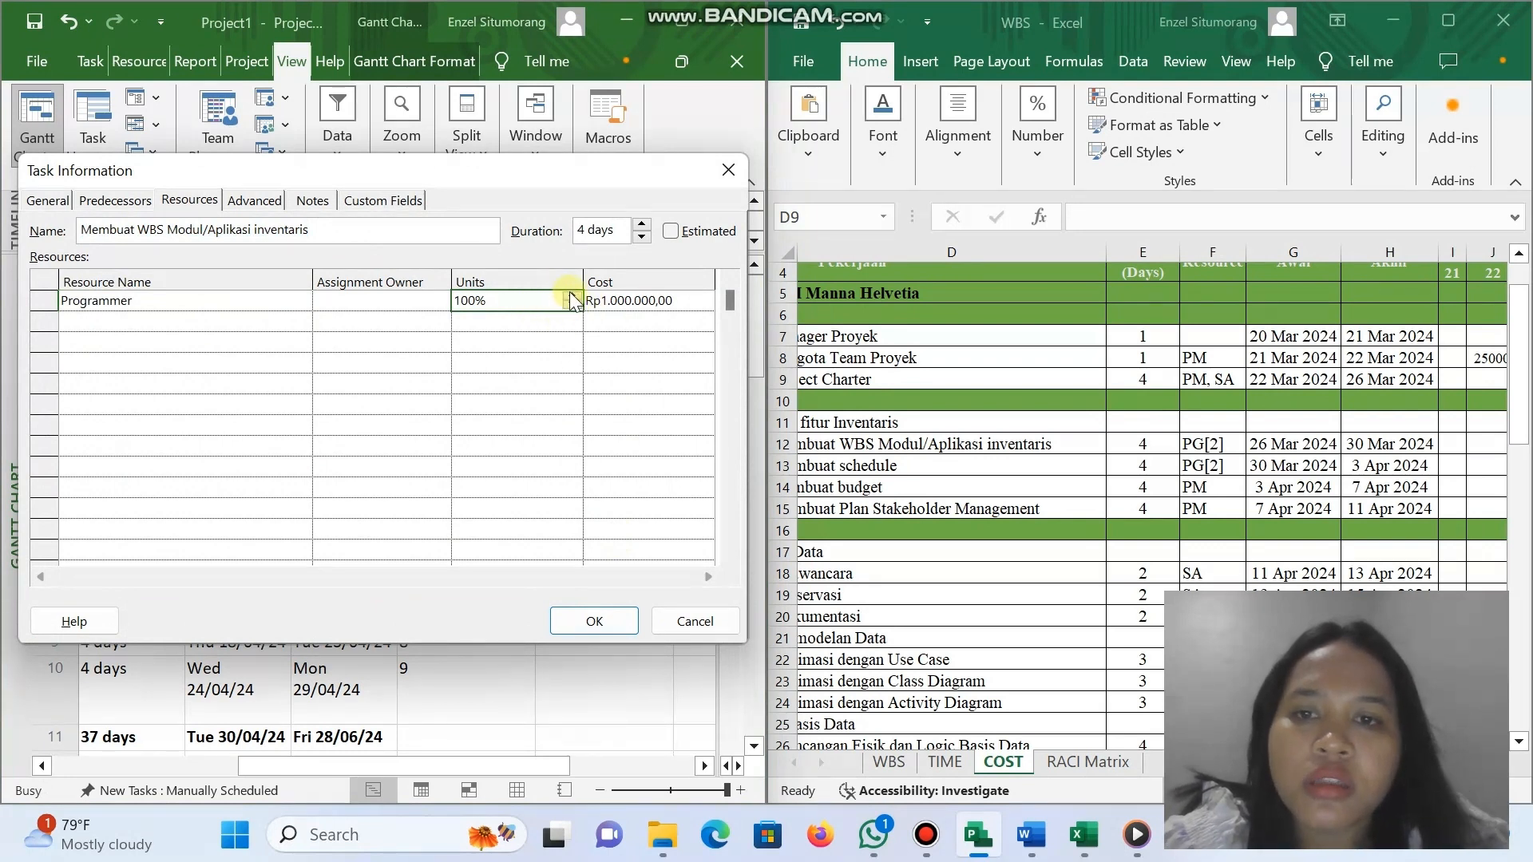
left_click(596, 621)
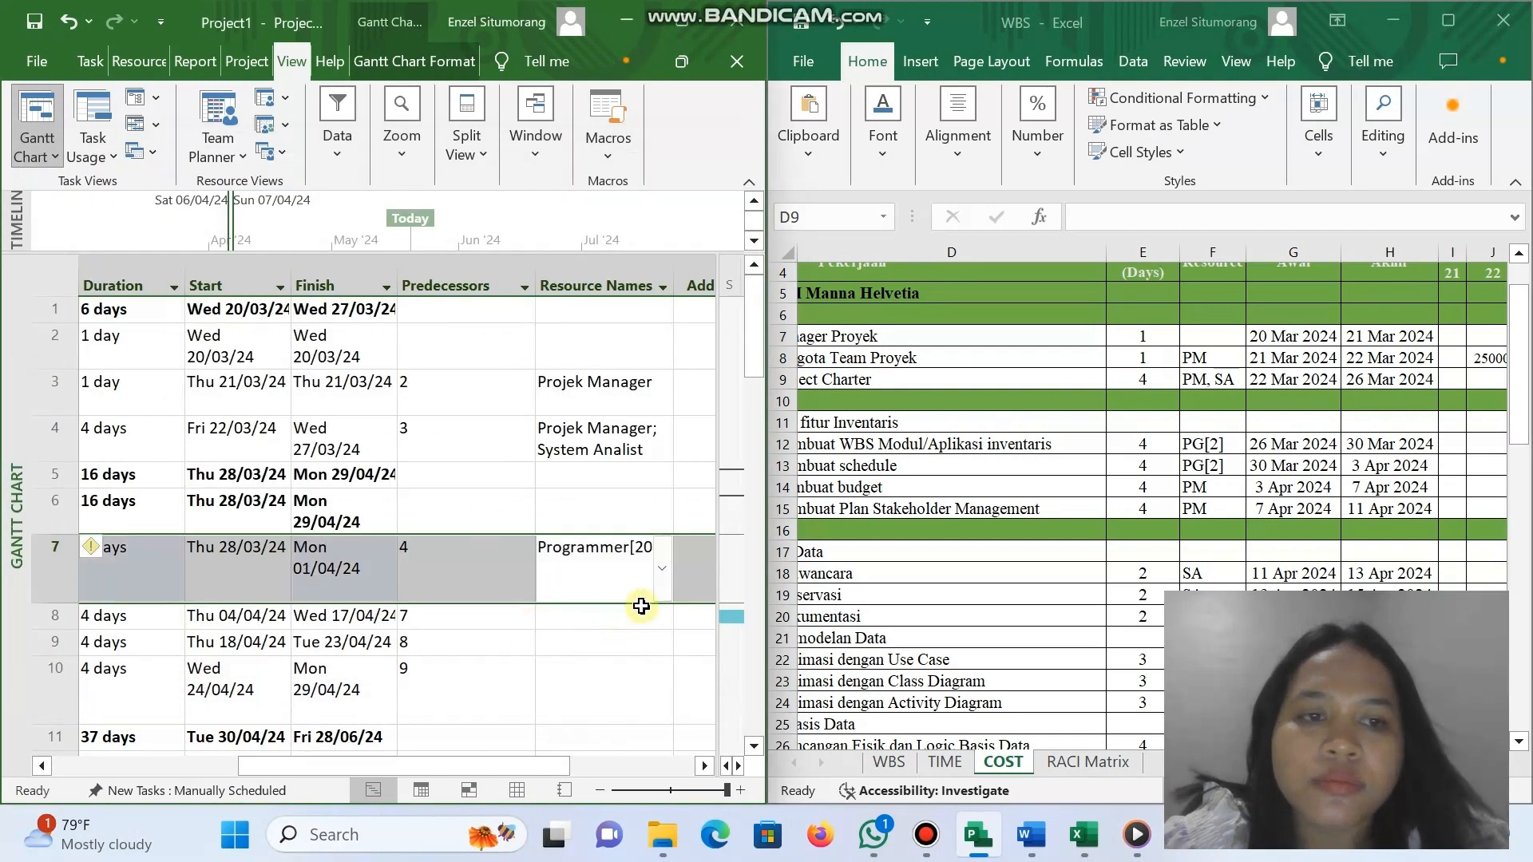
left_click(639, 592)
left_click_drag(674, 604, 669, 622)
Assign Projek Manager to the membuat budget and Membuat Plan Stakeholder Management tasks.
left_click(603, 647)
left_click(662, 643)
left_click(615, 714)
key("Return")
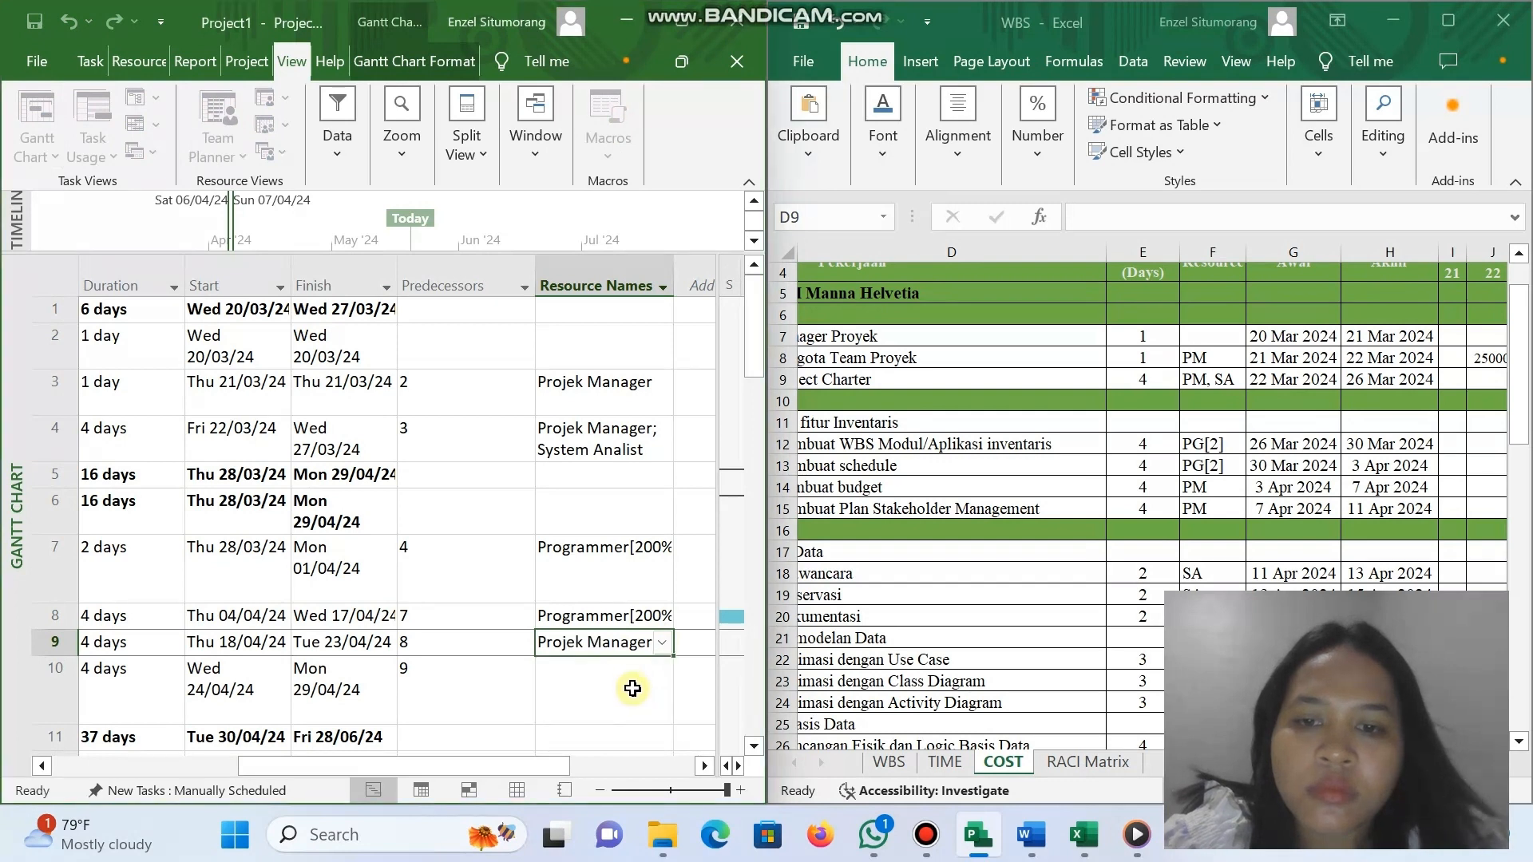
left_click(632, 689)
left_click(662, 692)
left_click(630, 687)
key("Return")
Assign System Analist to the Wawancara task and copy the assignment down to Observasi and Dokumentasi.
scroll(586, 539, "down", 2)
left_click(581, 544)
scroll(445, 570, "left", 2)
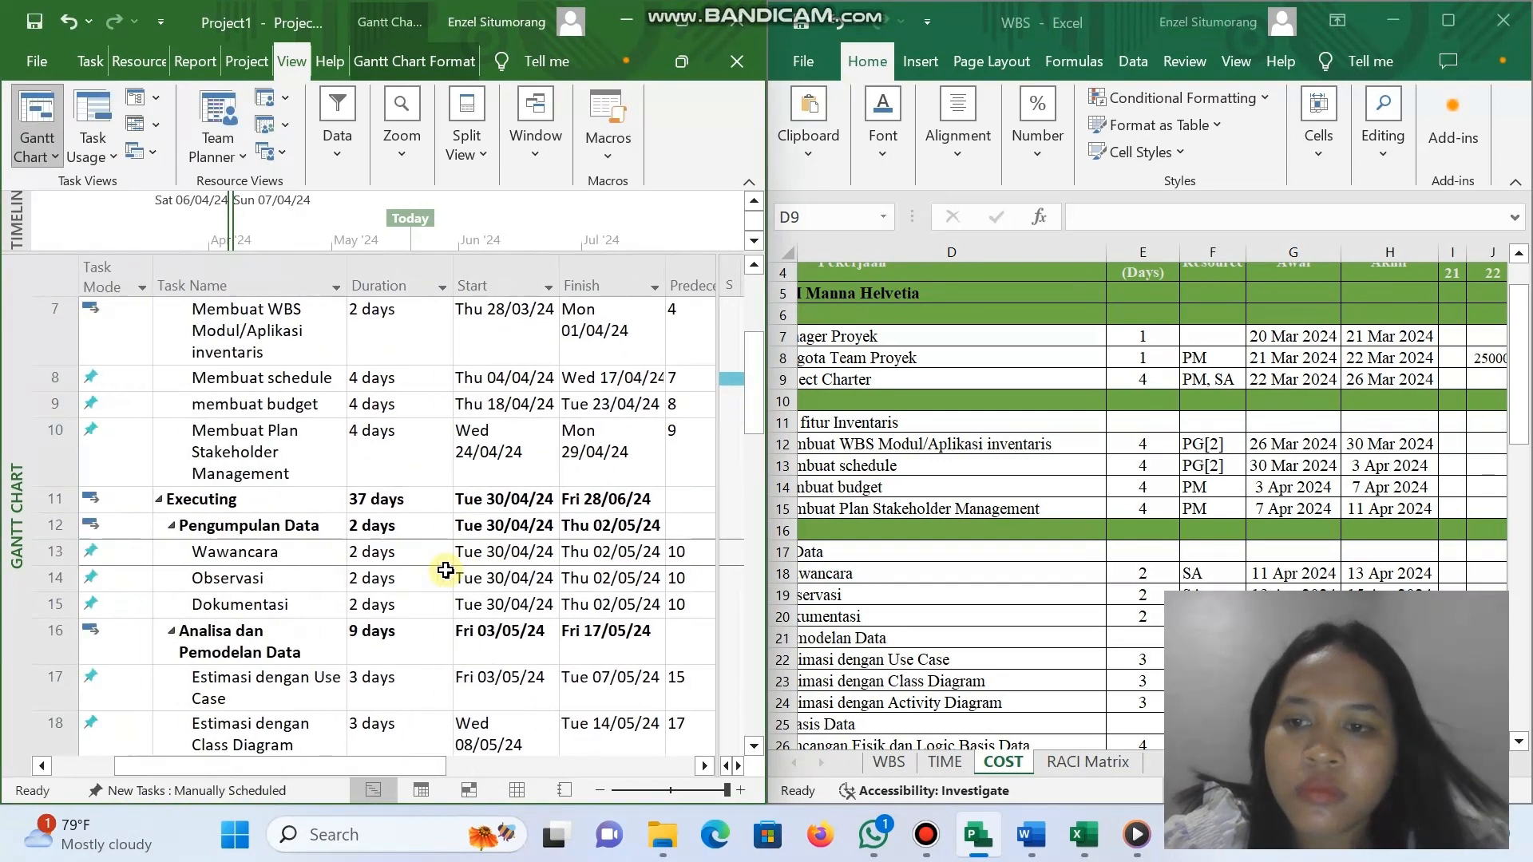
scroll(446, 570, "right", 1)
scroll(1005, 531, "down", 2)
scroll(645, 558, "right", 1)
left_click(662, 552)
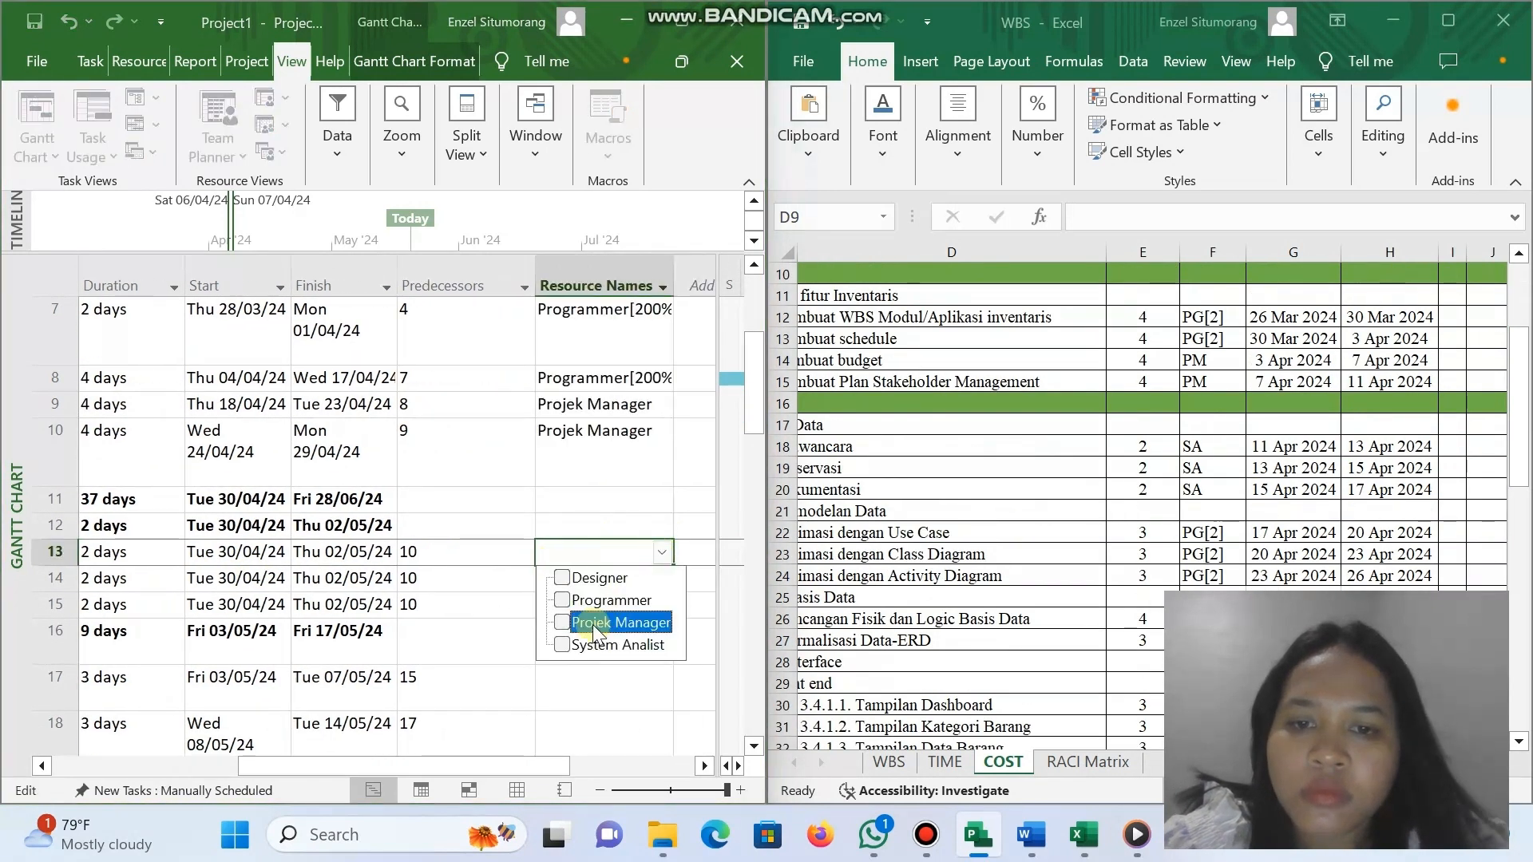
left_click(662, 556)
left_click(662, 556)
left_click(608, 648)
key("Return")
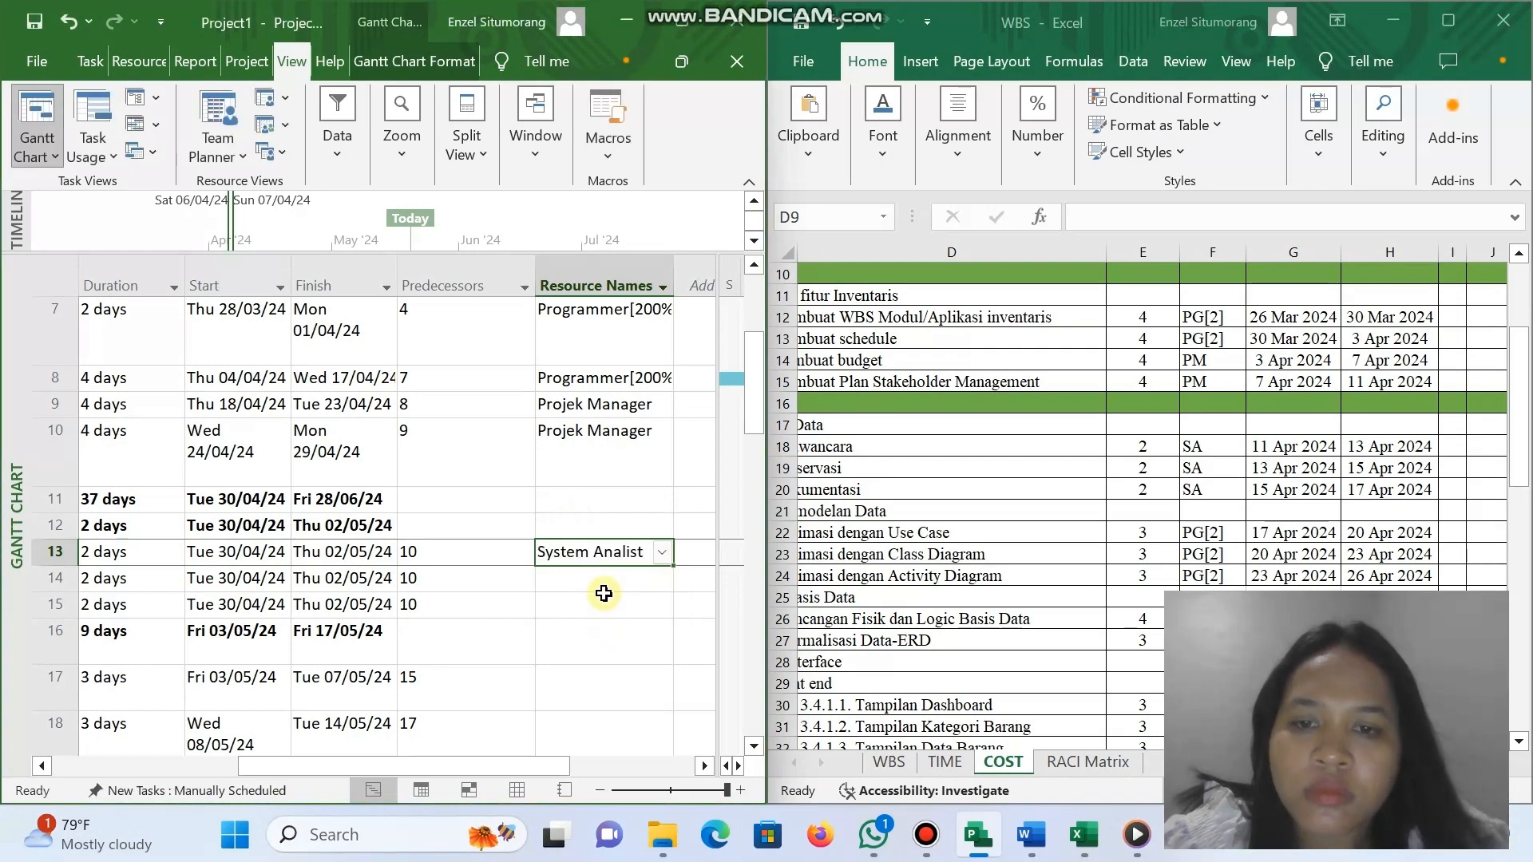
left_click_drag(676, 568, 684, 603)
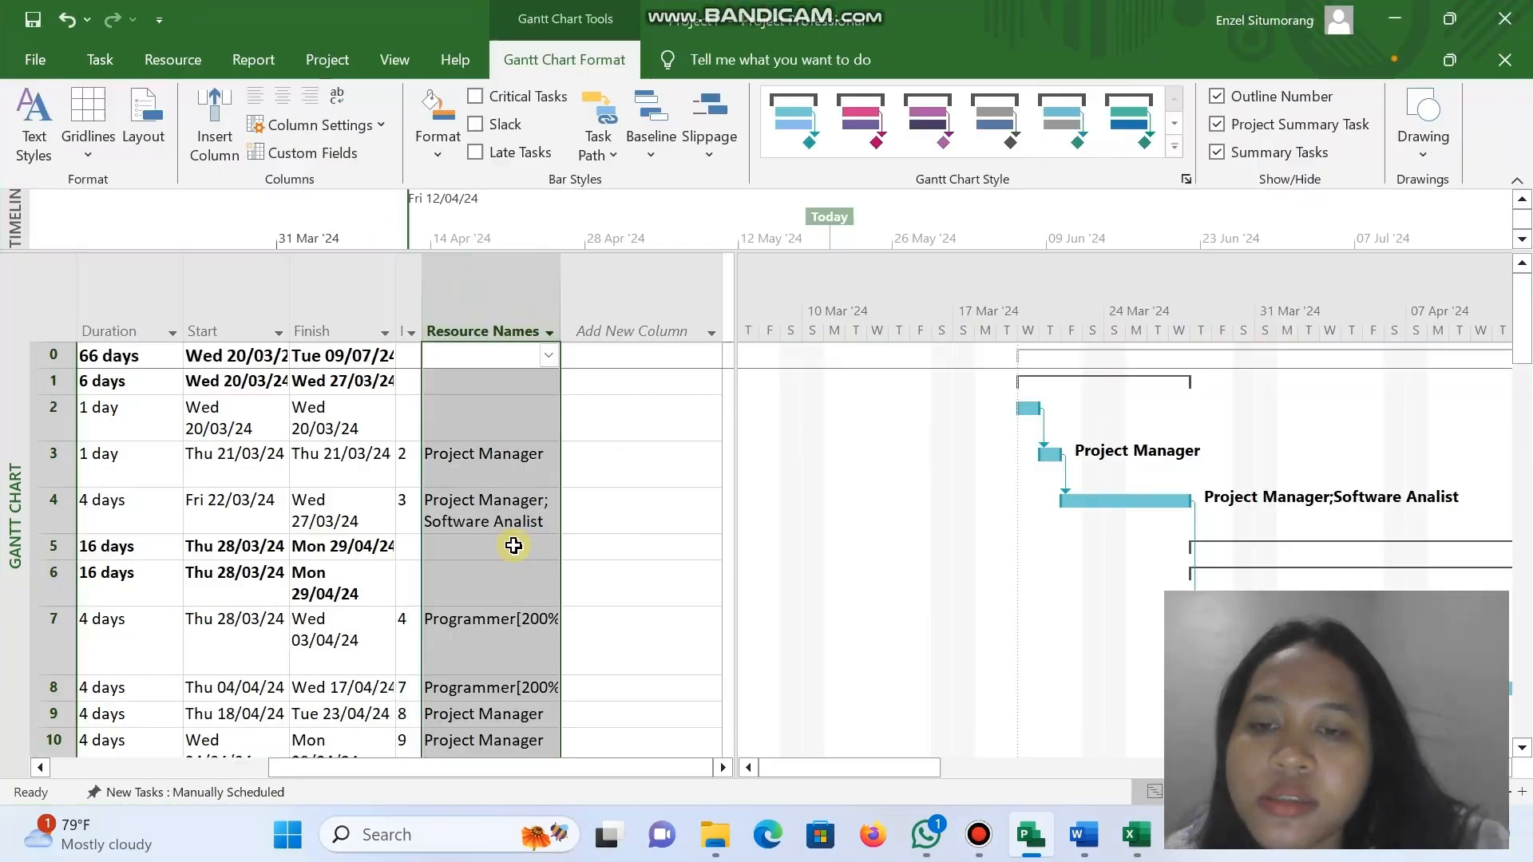
Review the resource assignments across the task list and compare them with the resource labels on the Gantt bars.
scroll(514, 543, "down", 6)
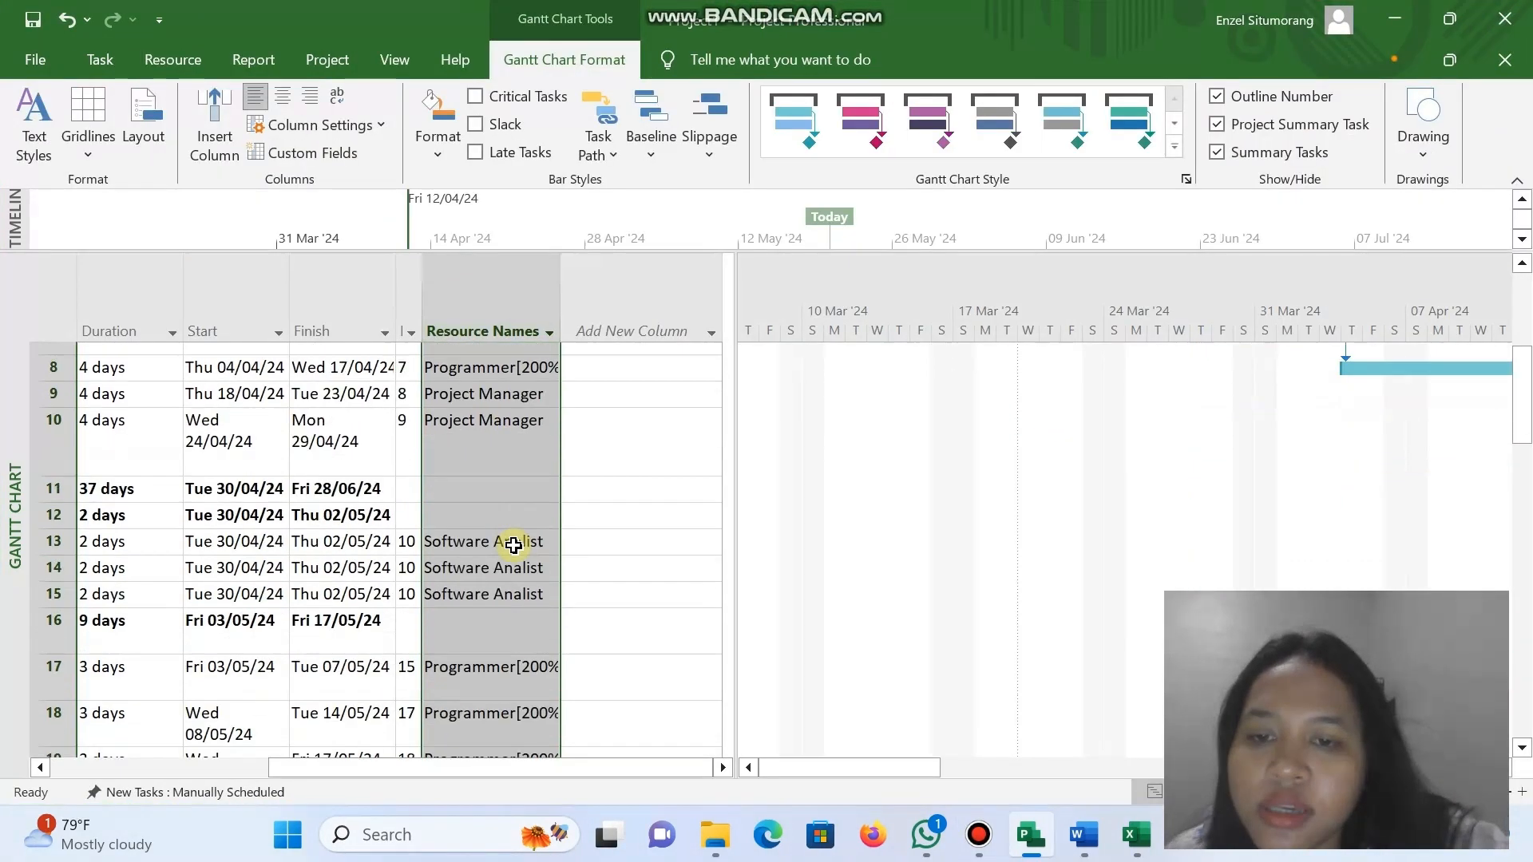
scroll(514, 545, "down", 2)
scroll(513, 545, "up", 9)
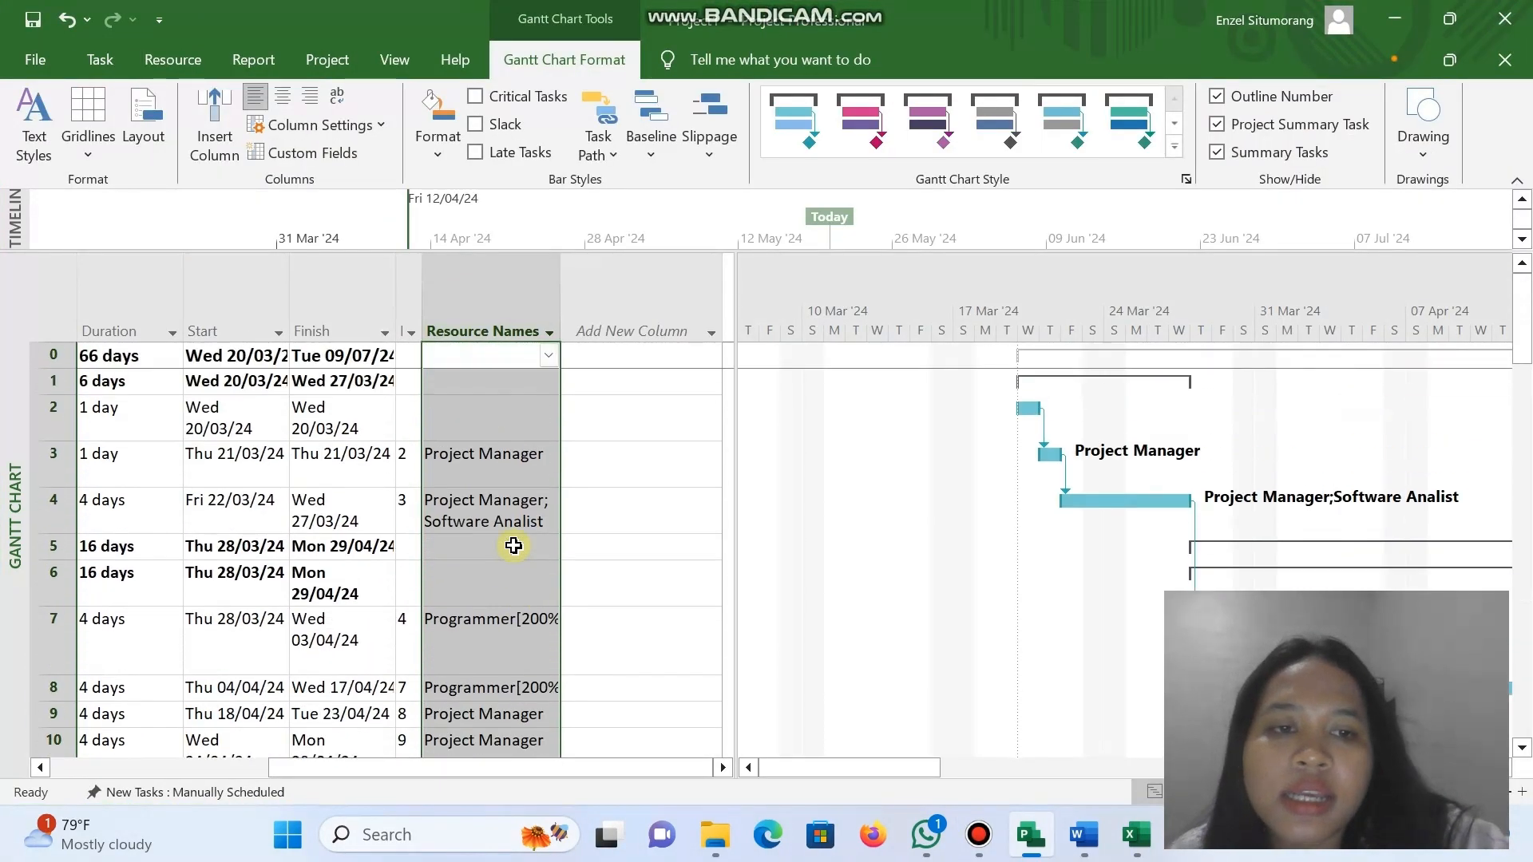
scroll(1110, 490, "right", 3)
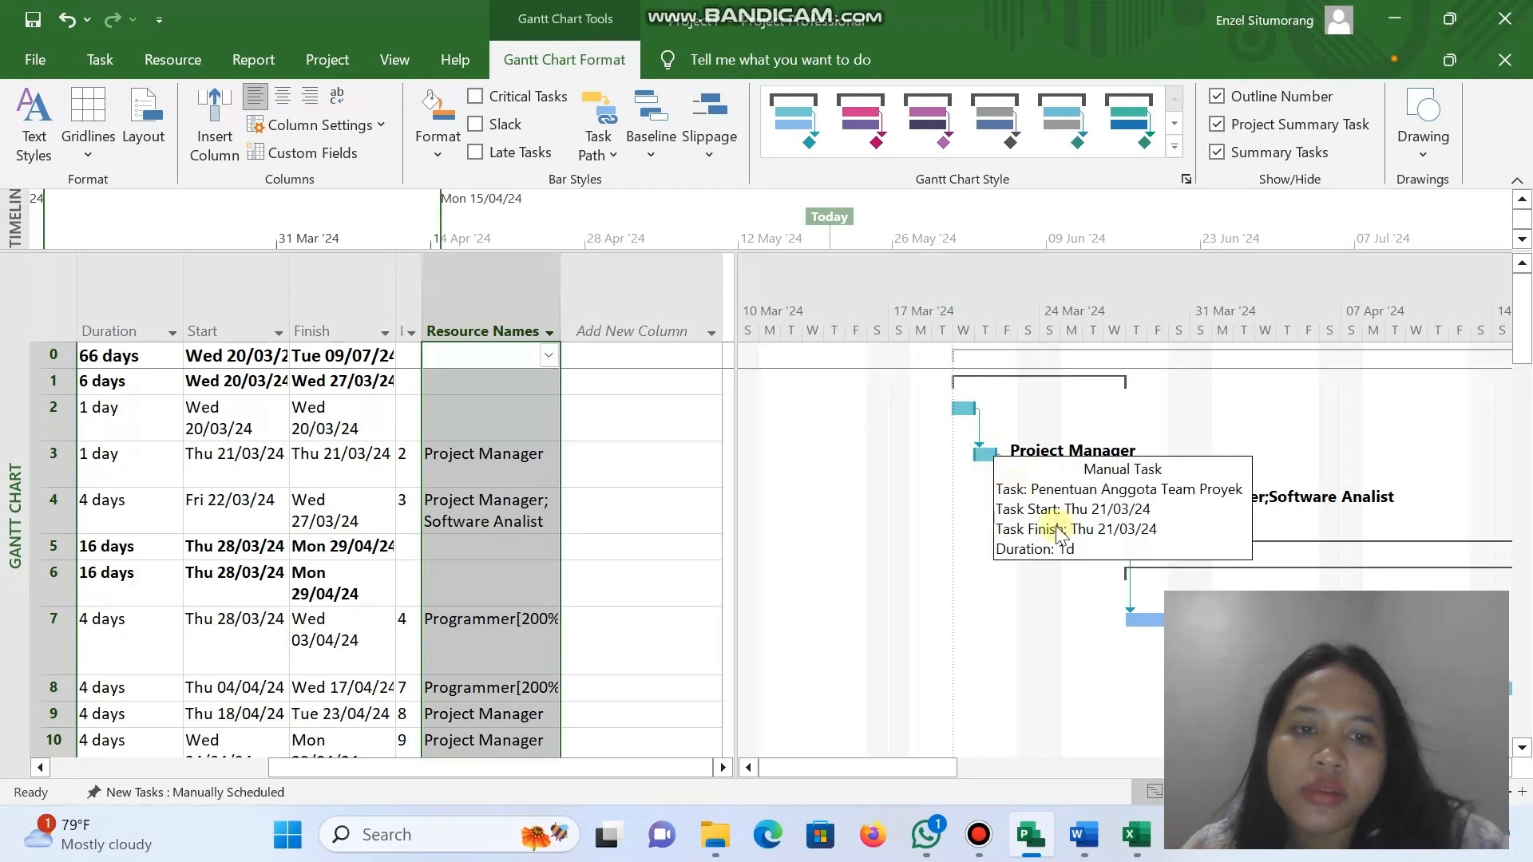
left_click(994, 457)
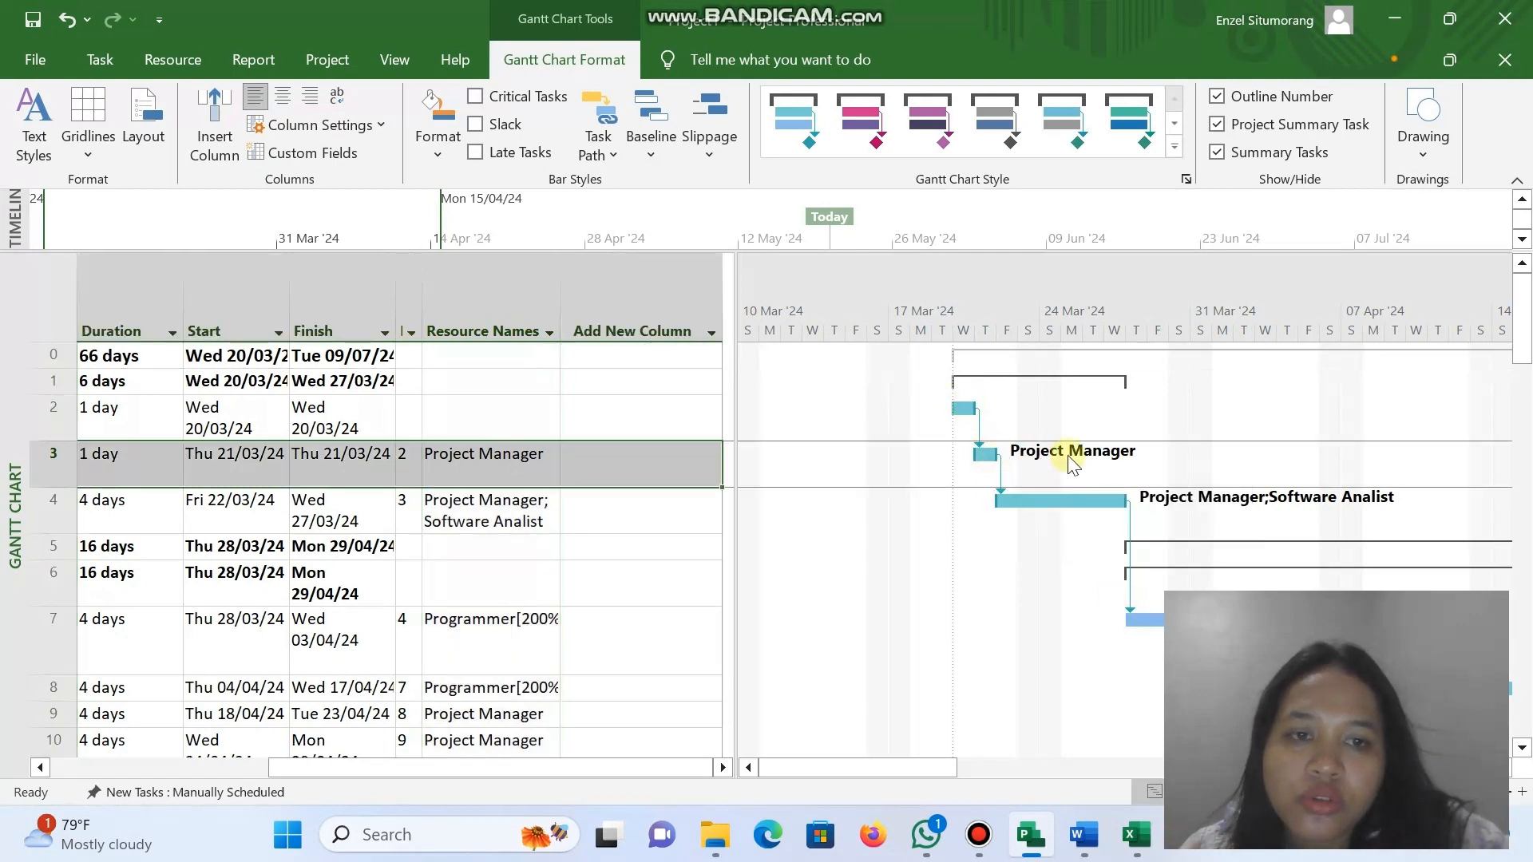
scroll(209, 501, "left", 5)
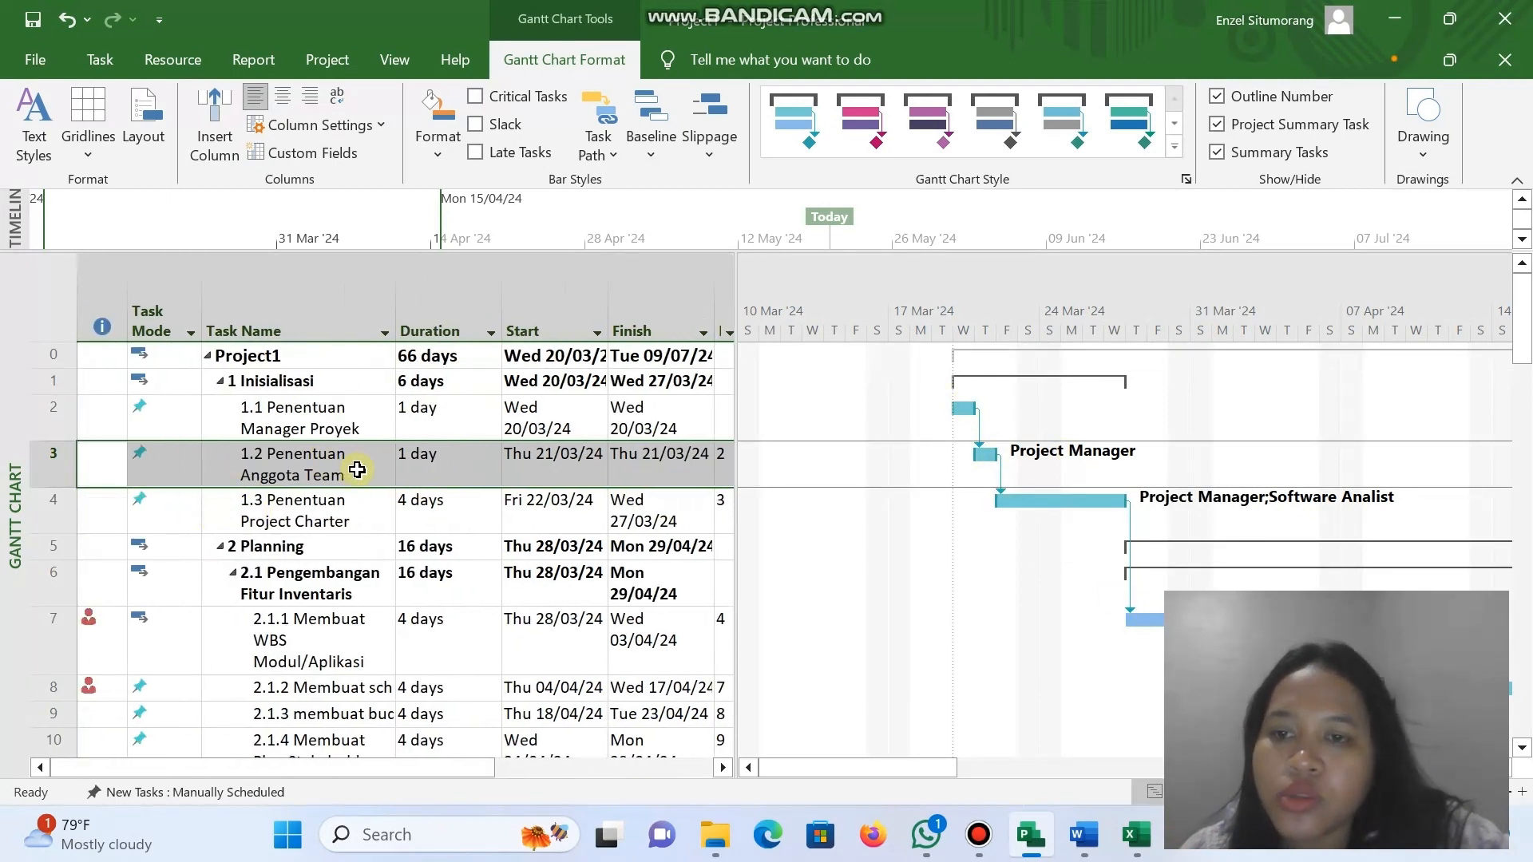
scroll(480, 511, "right", 5)
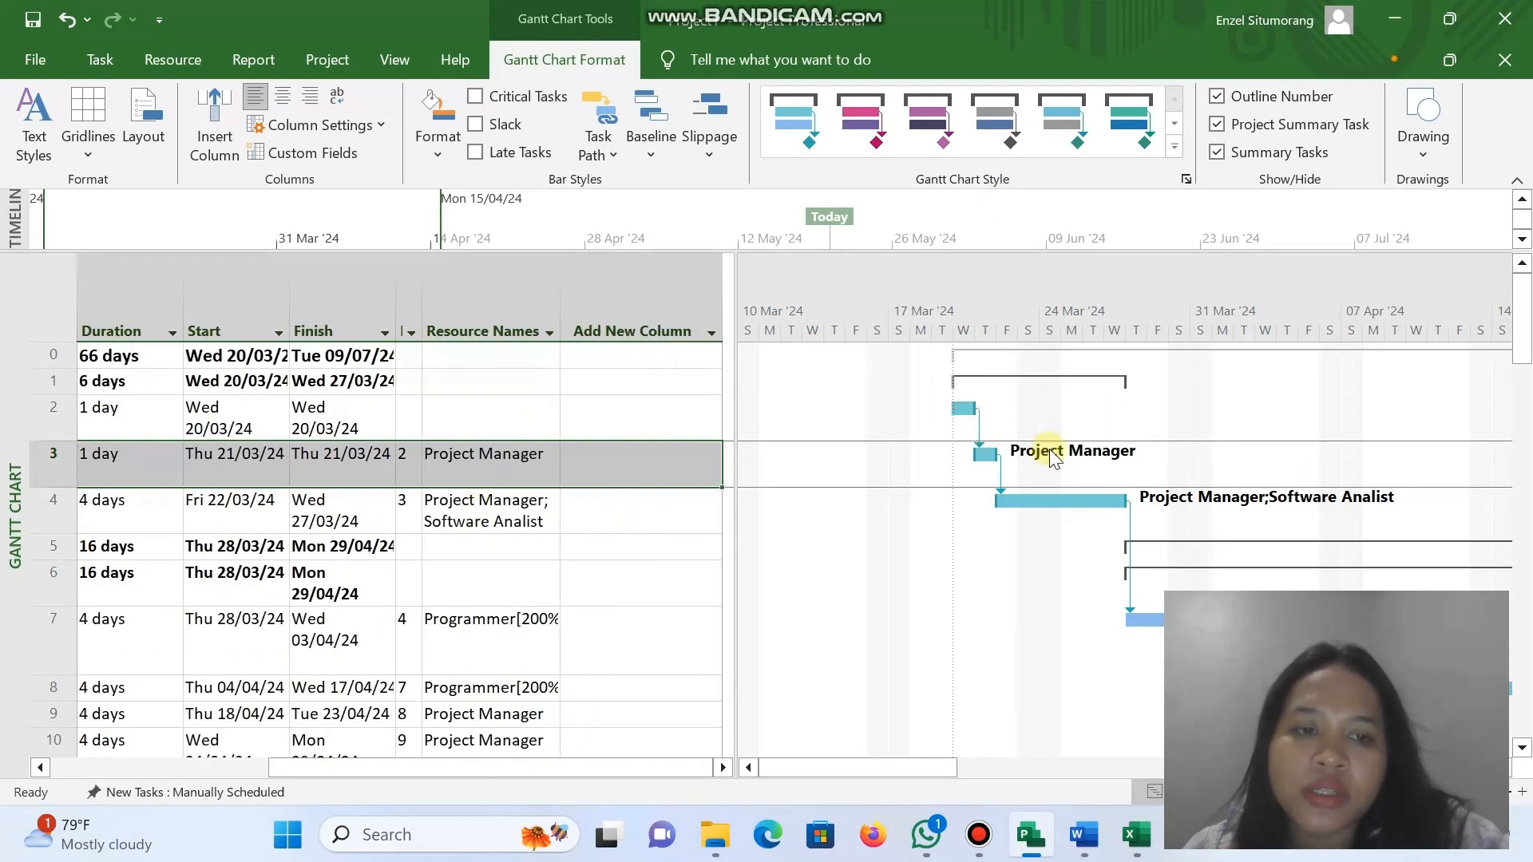
Check the resource labels beside the Gantt bars from the Inisialisasi tasks through the Planning tasks.
left_click(881, 502)
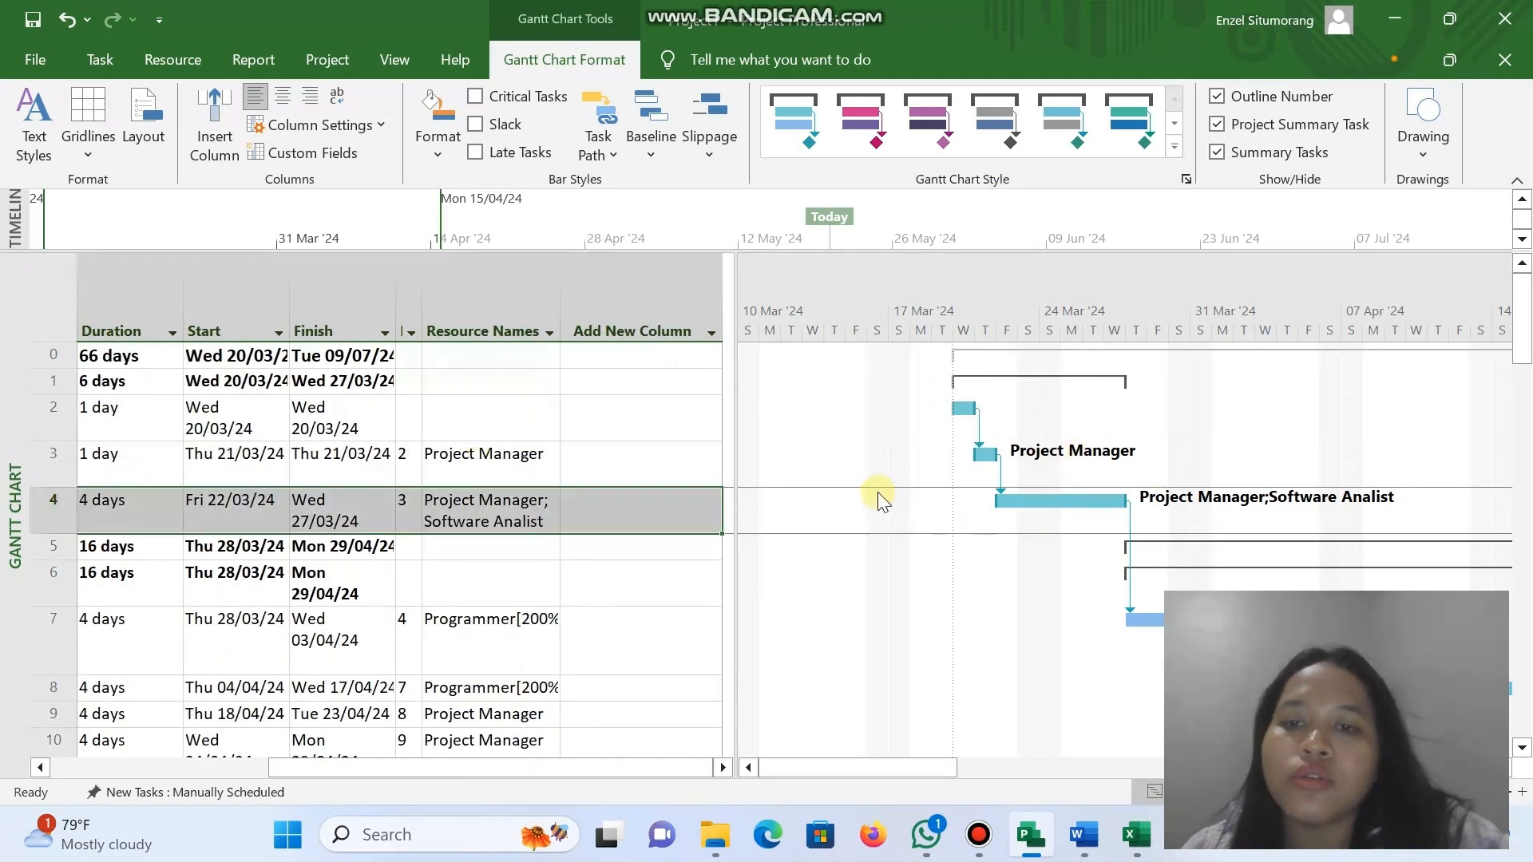
scroll(426, 553, "left", 5)
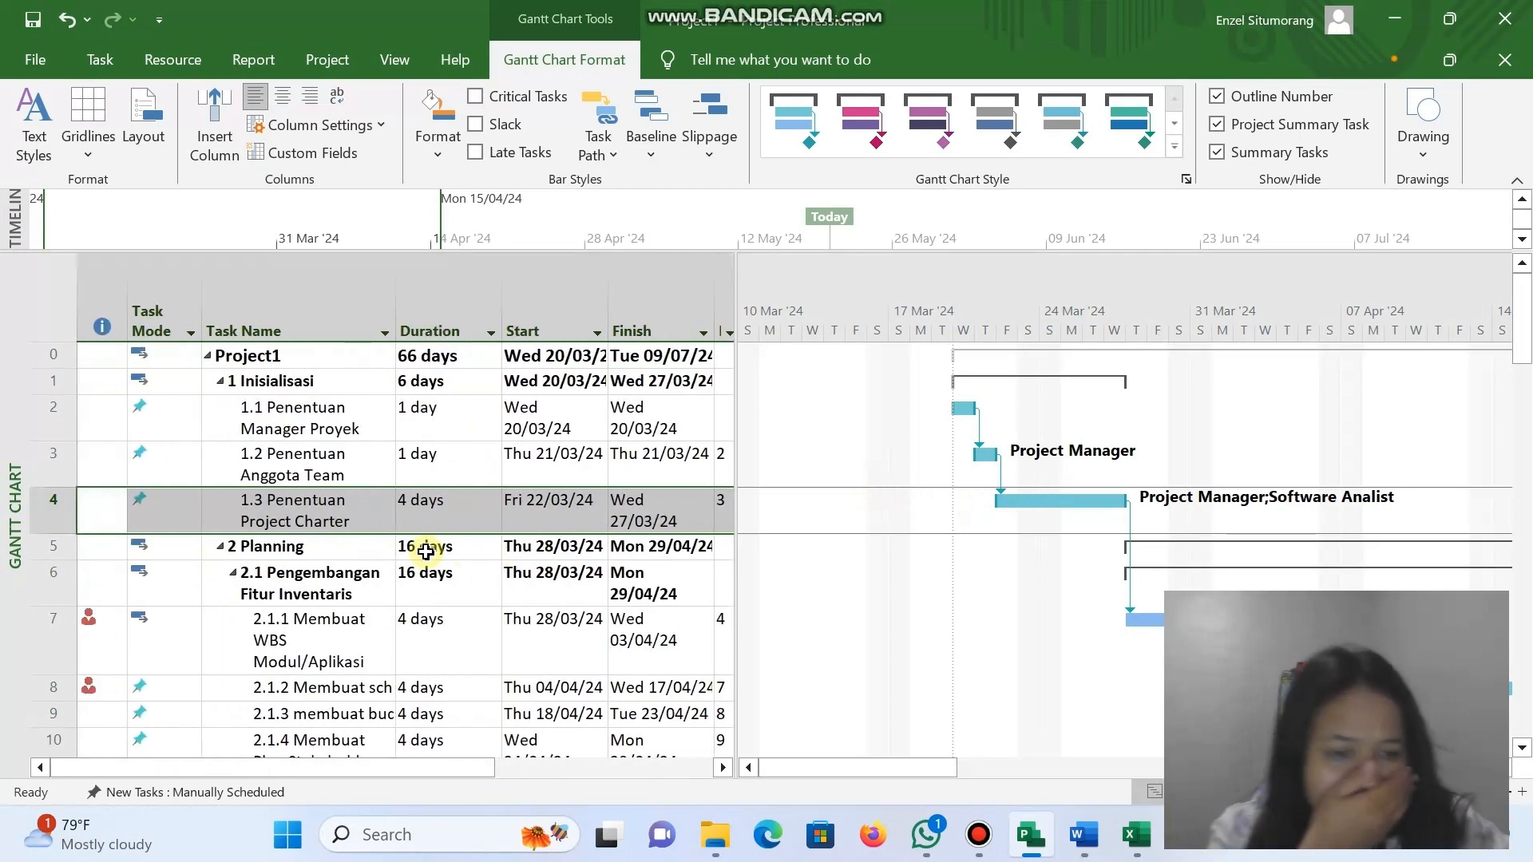
scroll(1046, 496, "right", 1)
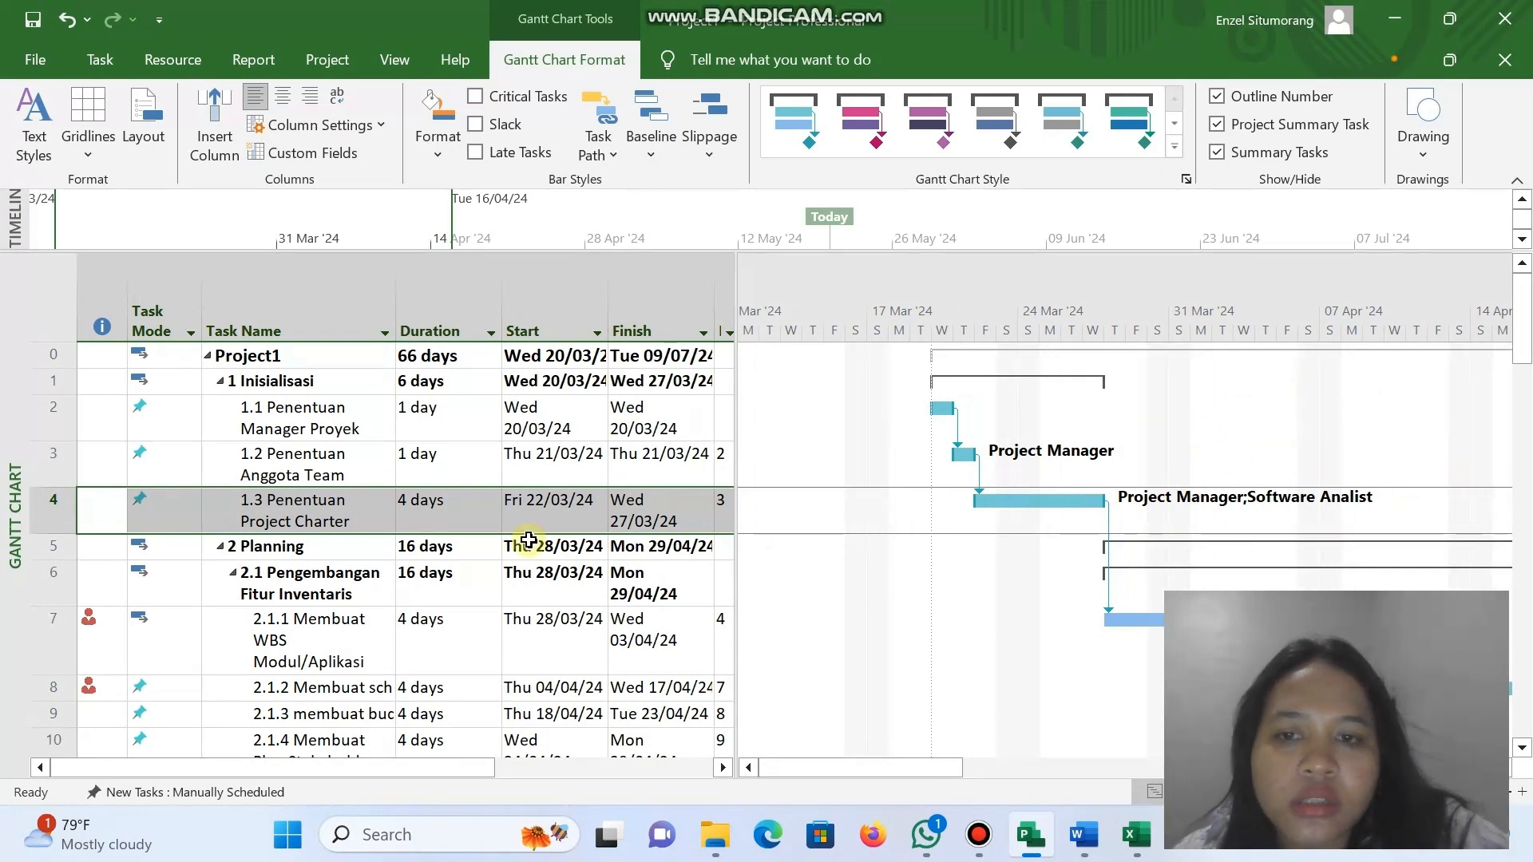
scroll(529, 541, "right", 5)
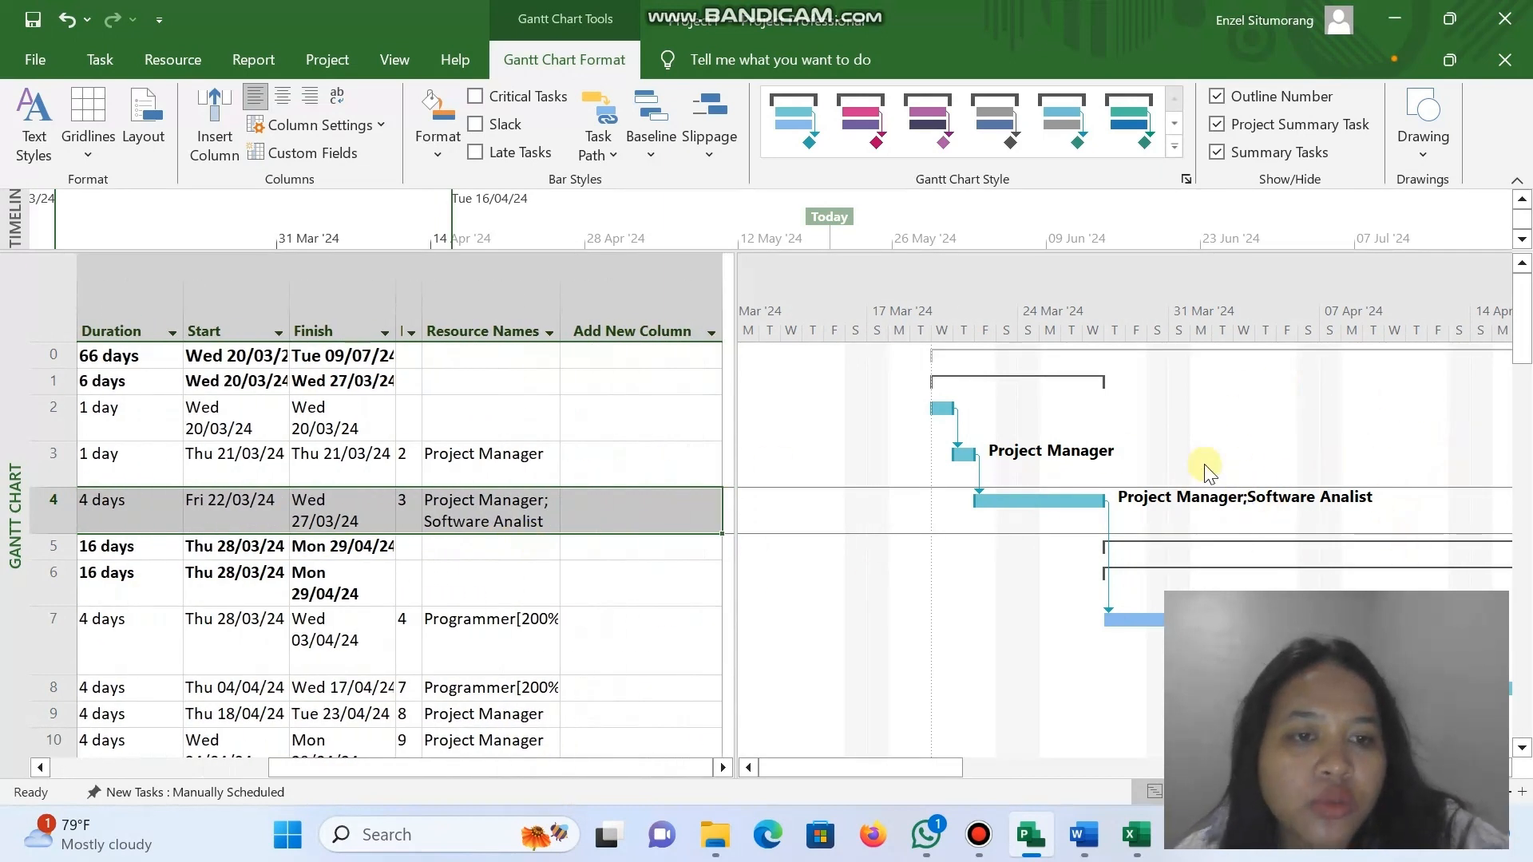
scroll(1316, 517, "down", 4)
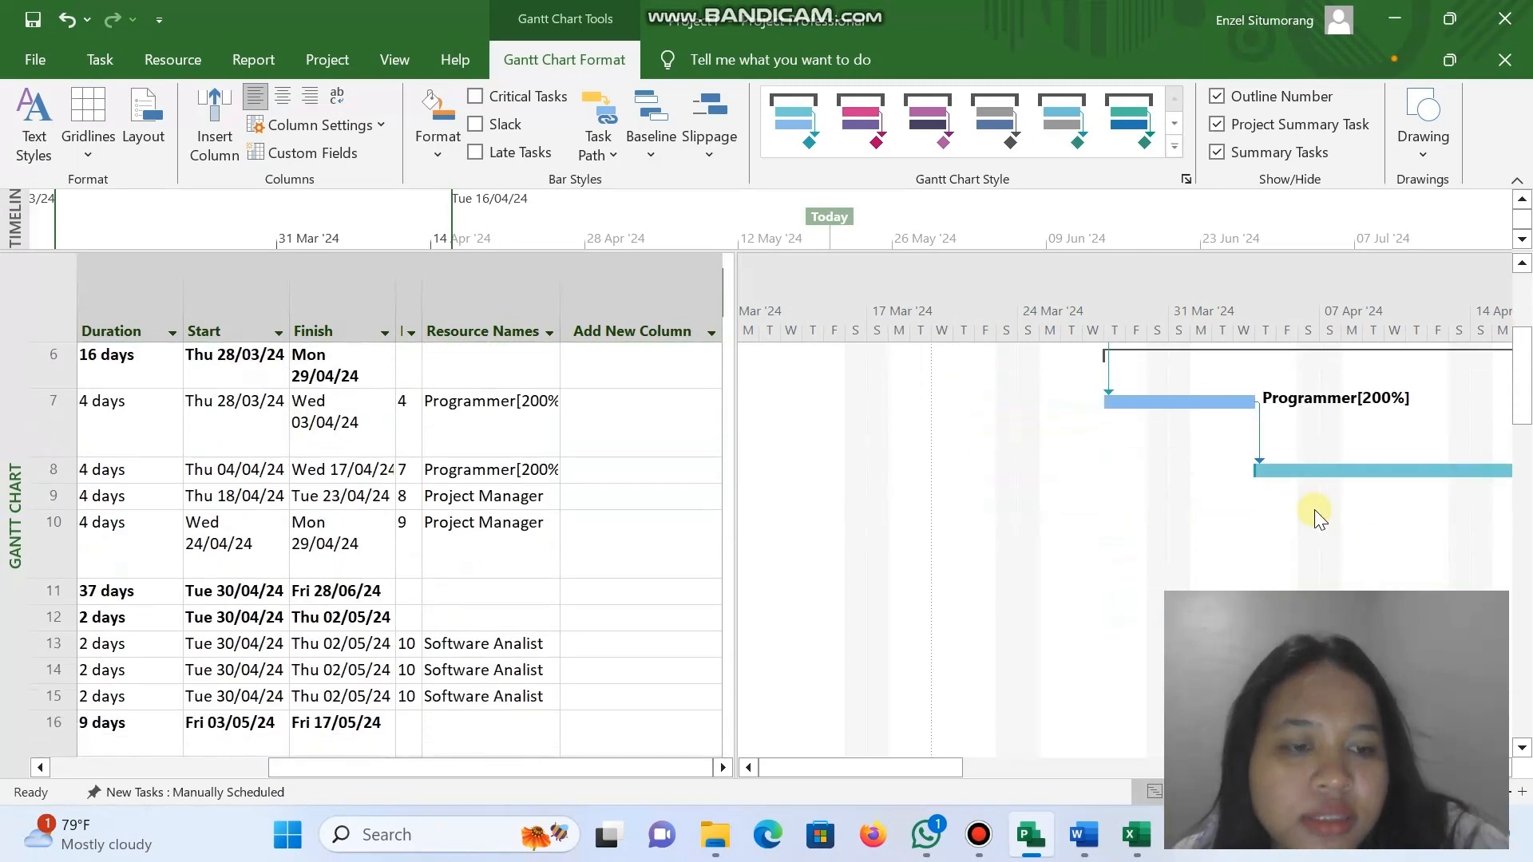
scroll(1315, 509, "down", 2)
scroll(1315, 510, "right", 1)
scroll(1314, 510, "up", 4)
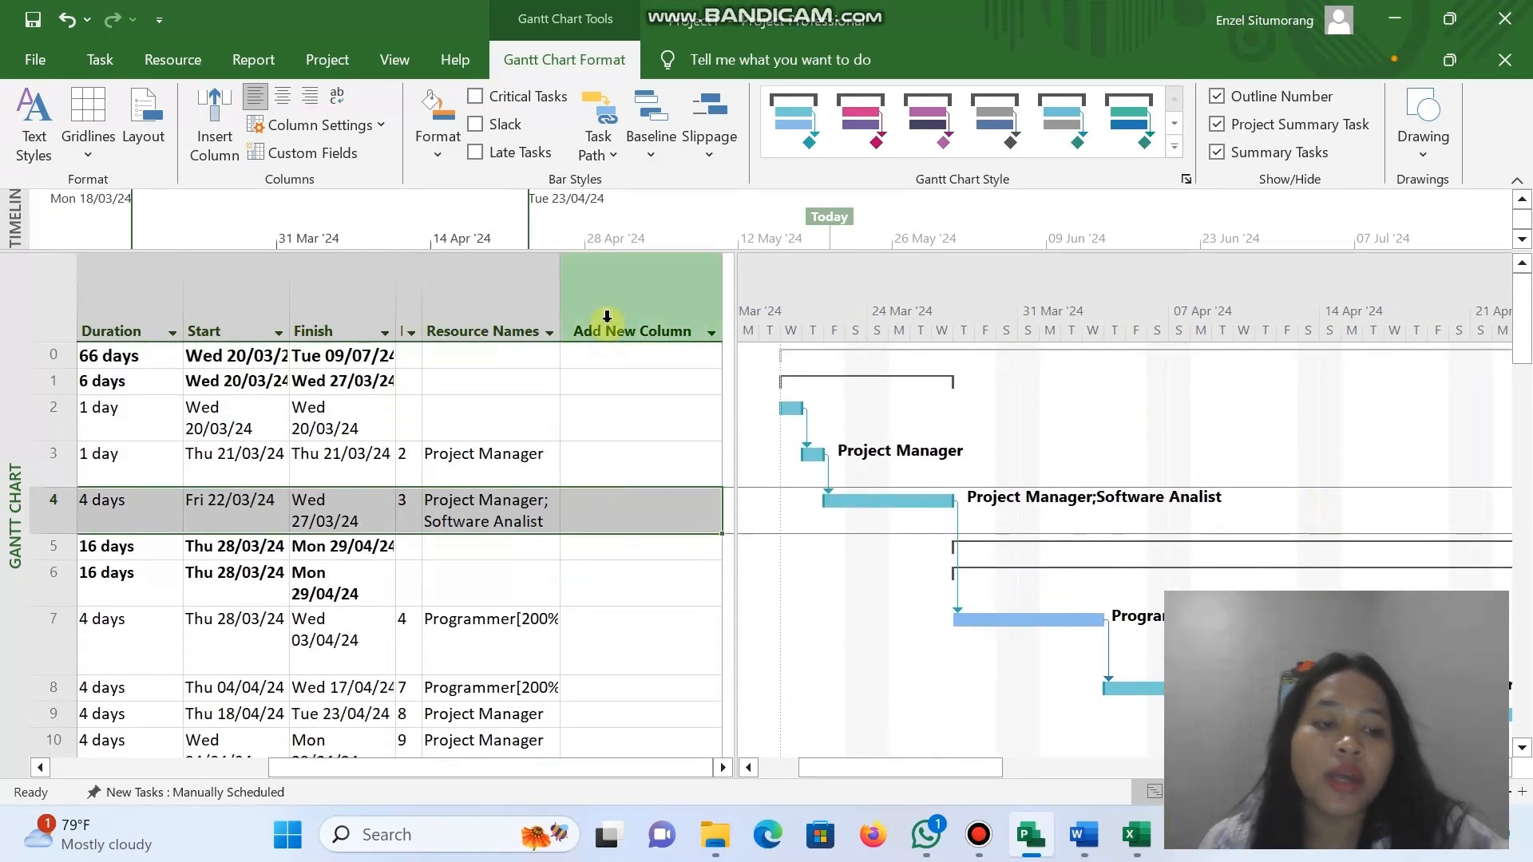
Add a Cost column after Resource Names in the task table.
left_click(520, 308)
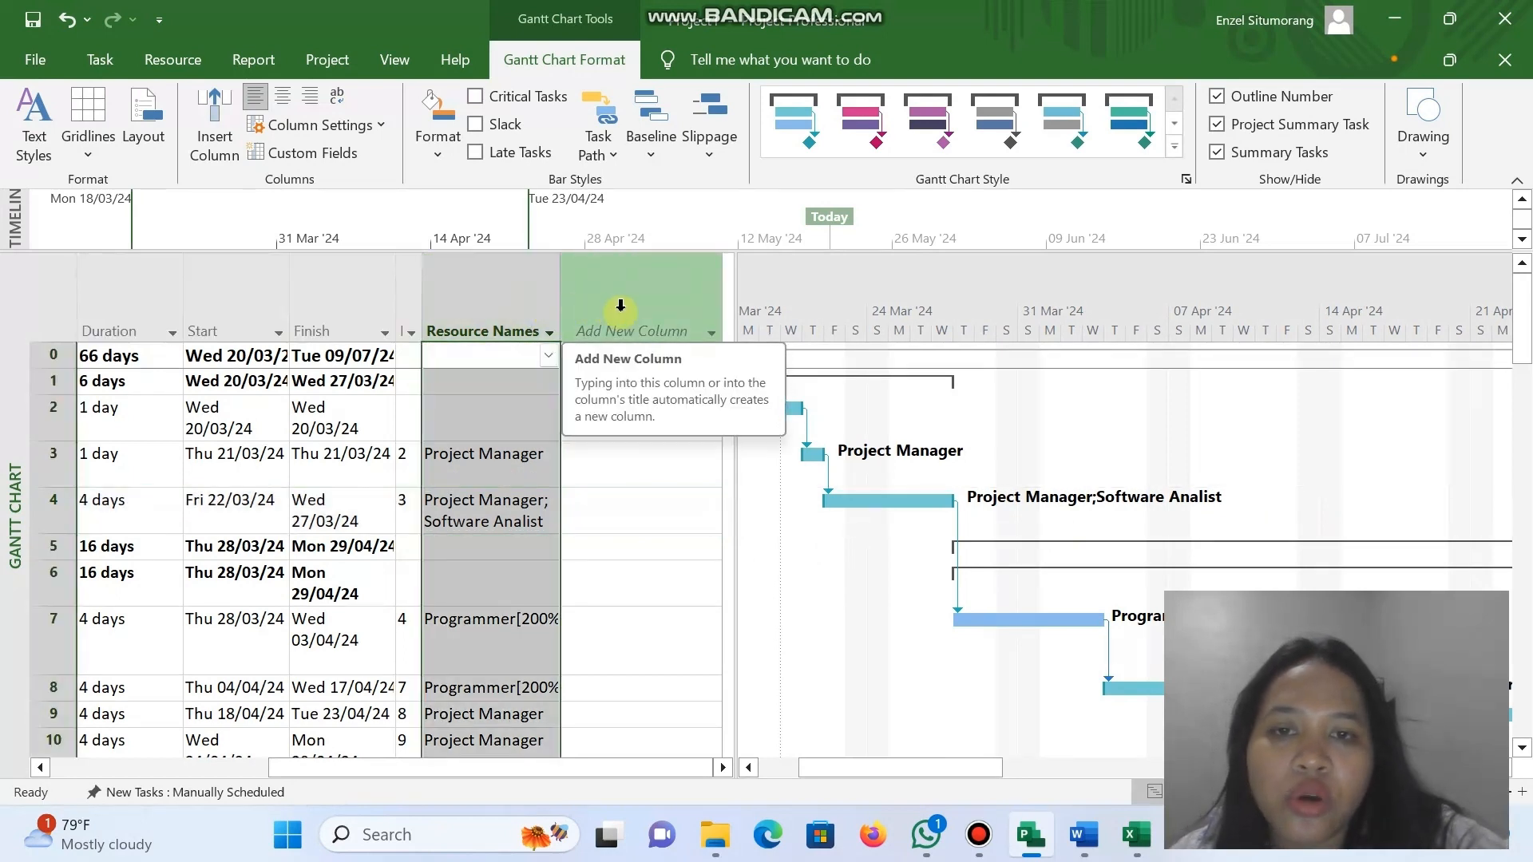
left_click(620, 306)
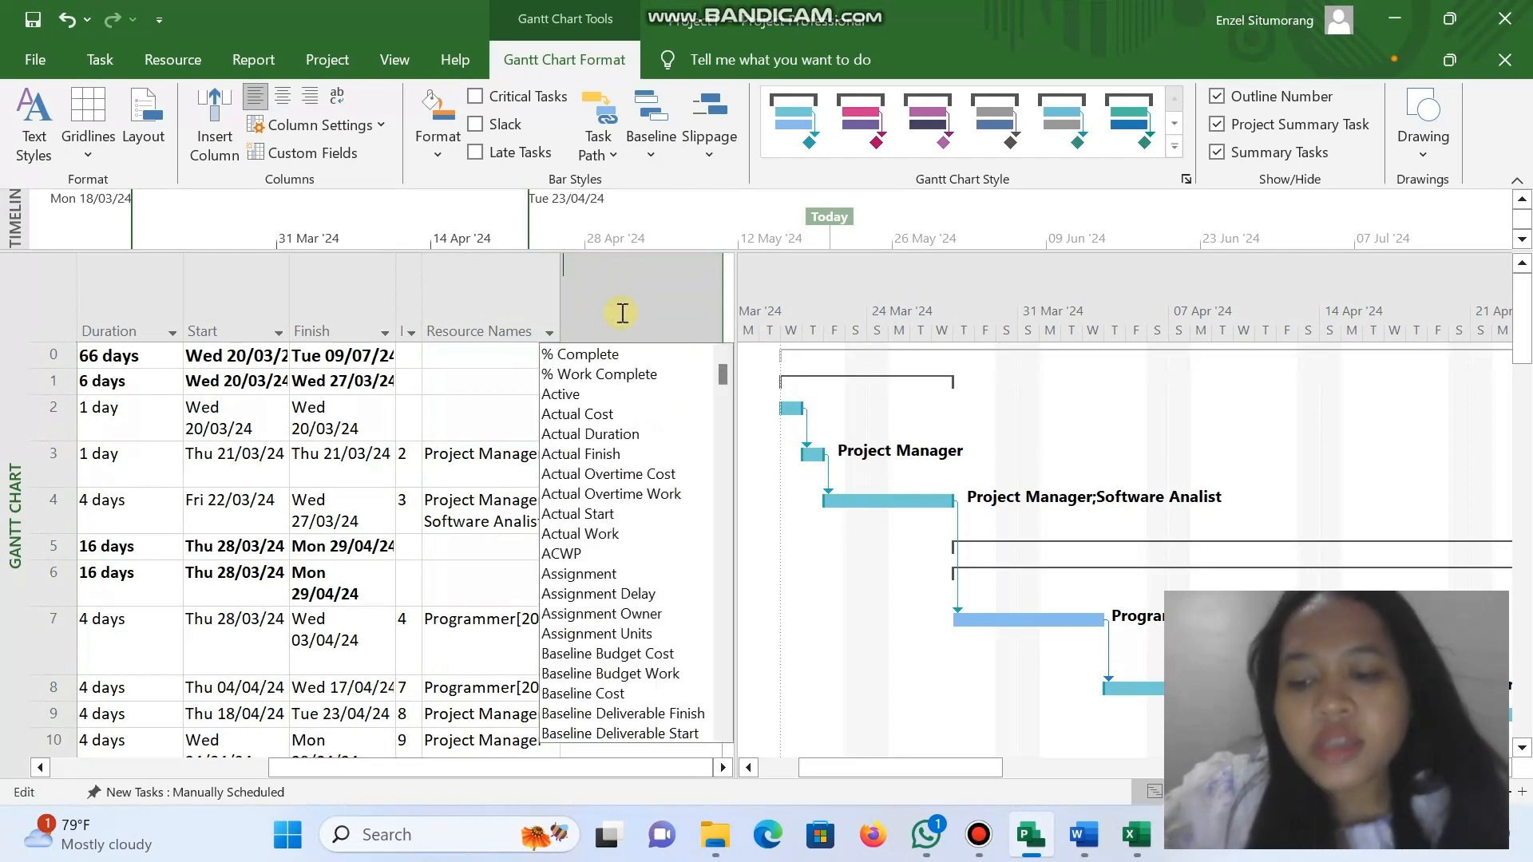
type("Cost")
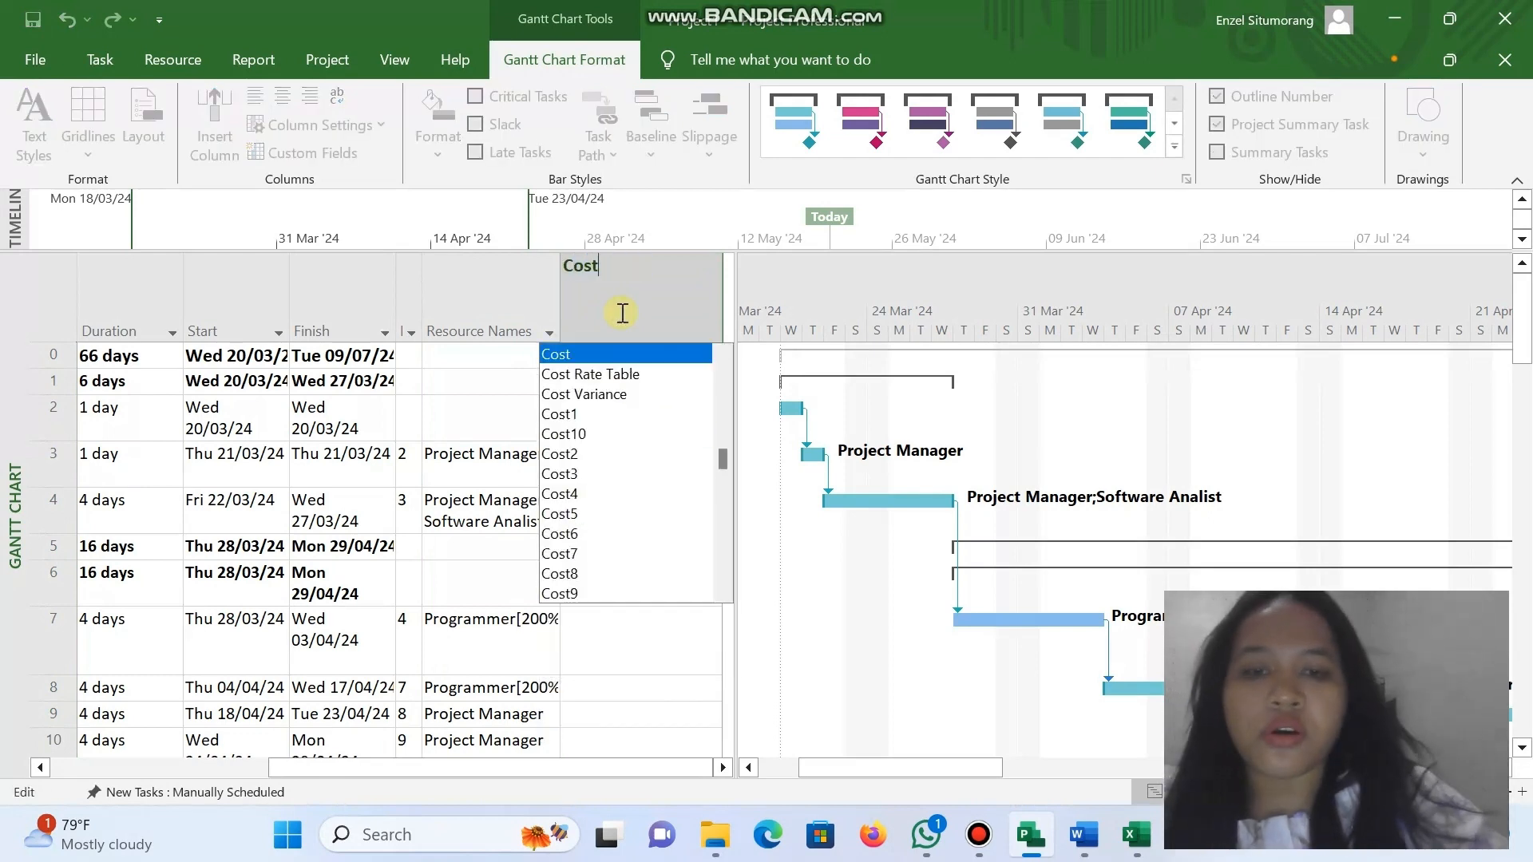
key("Return")
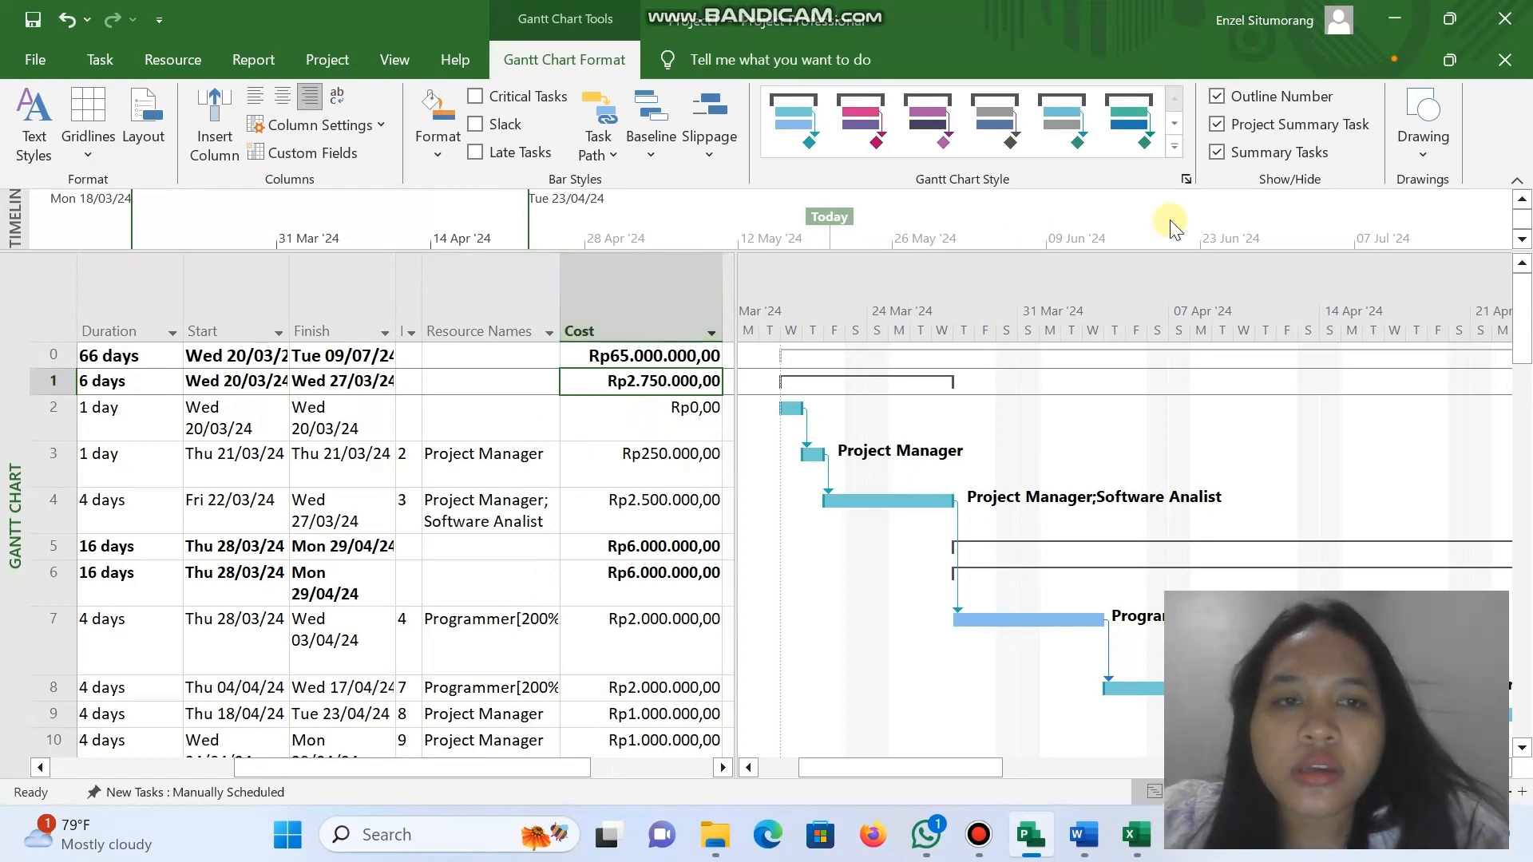
Hide the project summary task and the outline numbers, and look through the cost values of all tasks.
left_click(1217, 126)
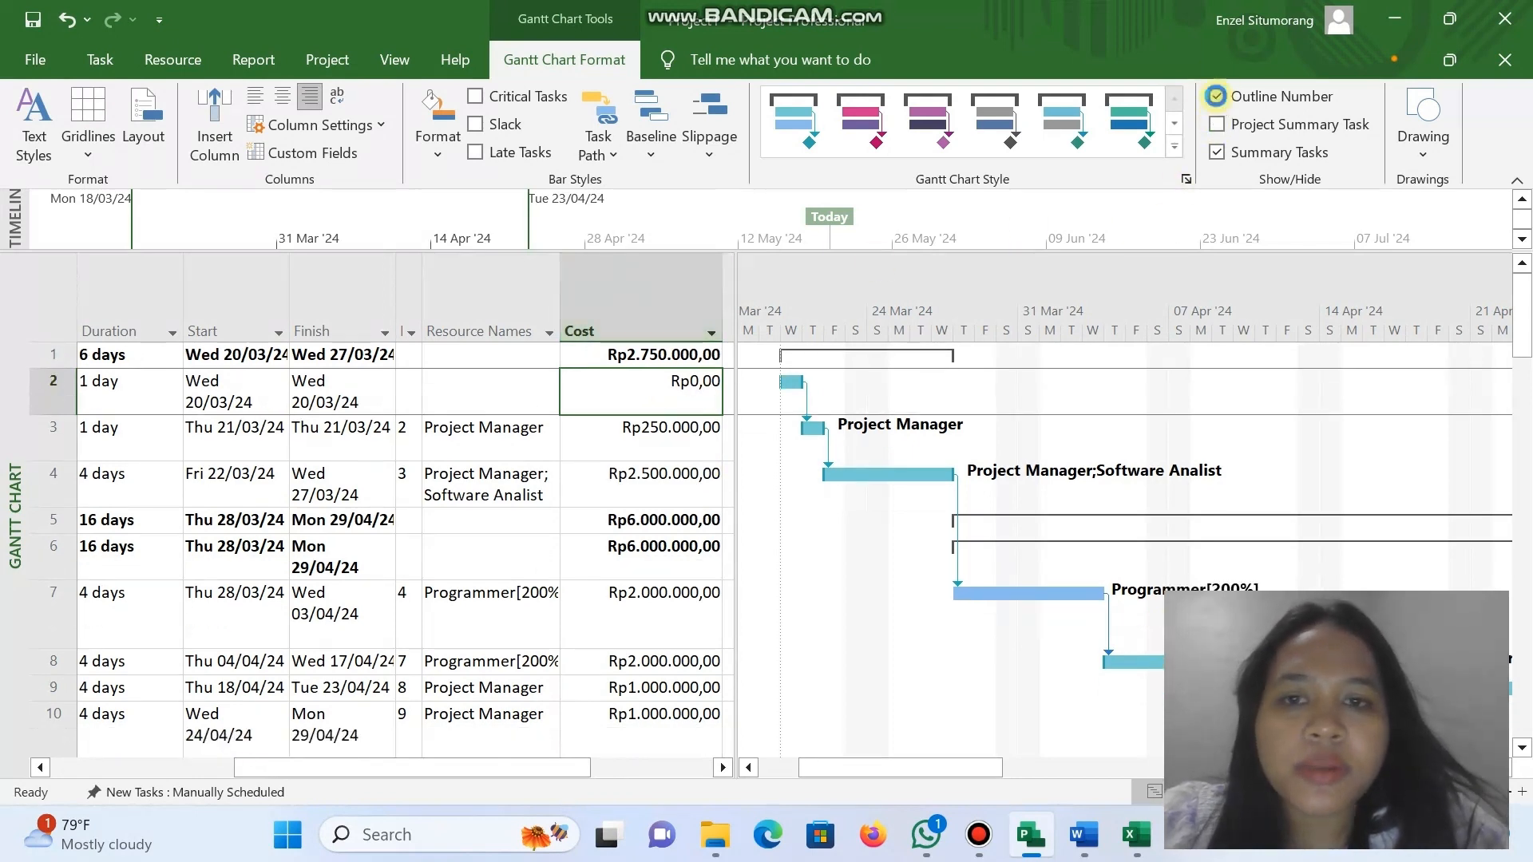
left_click(1216, 96)
scroll(656, 524, "down", 3)
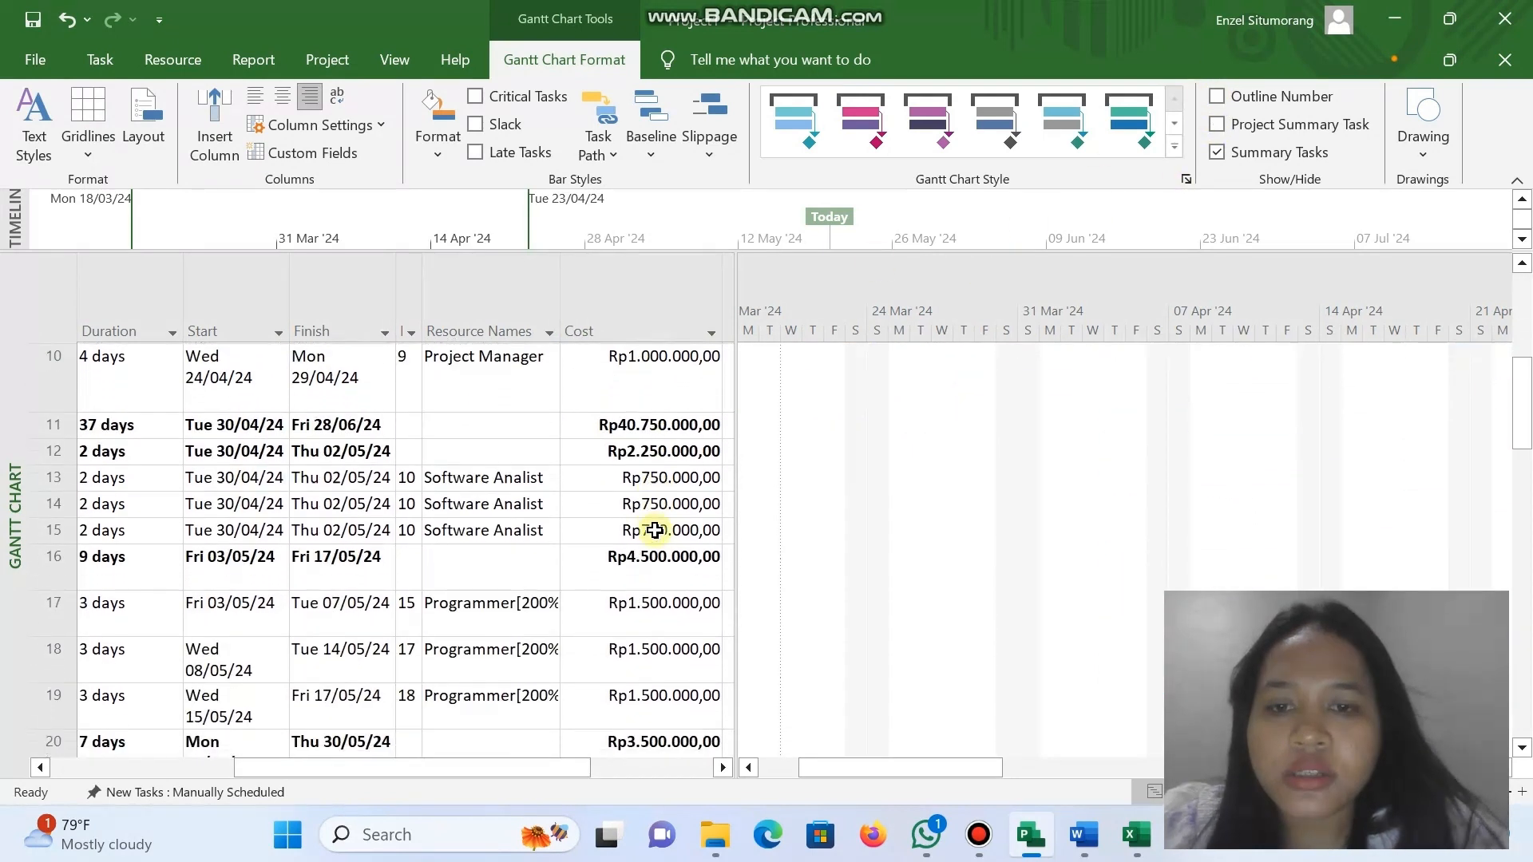
scroll(655, 530, "down", 13)
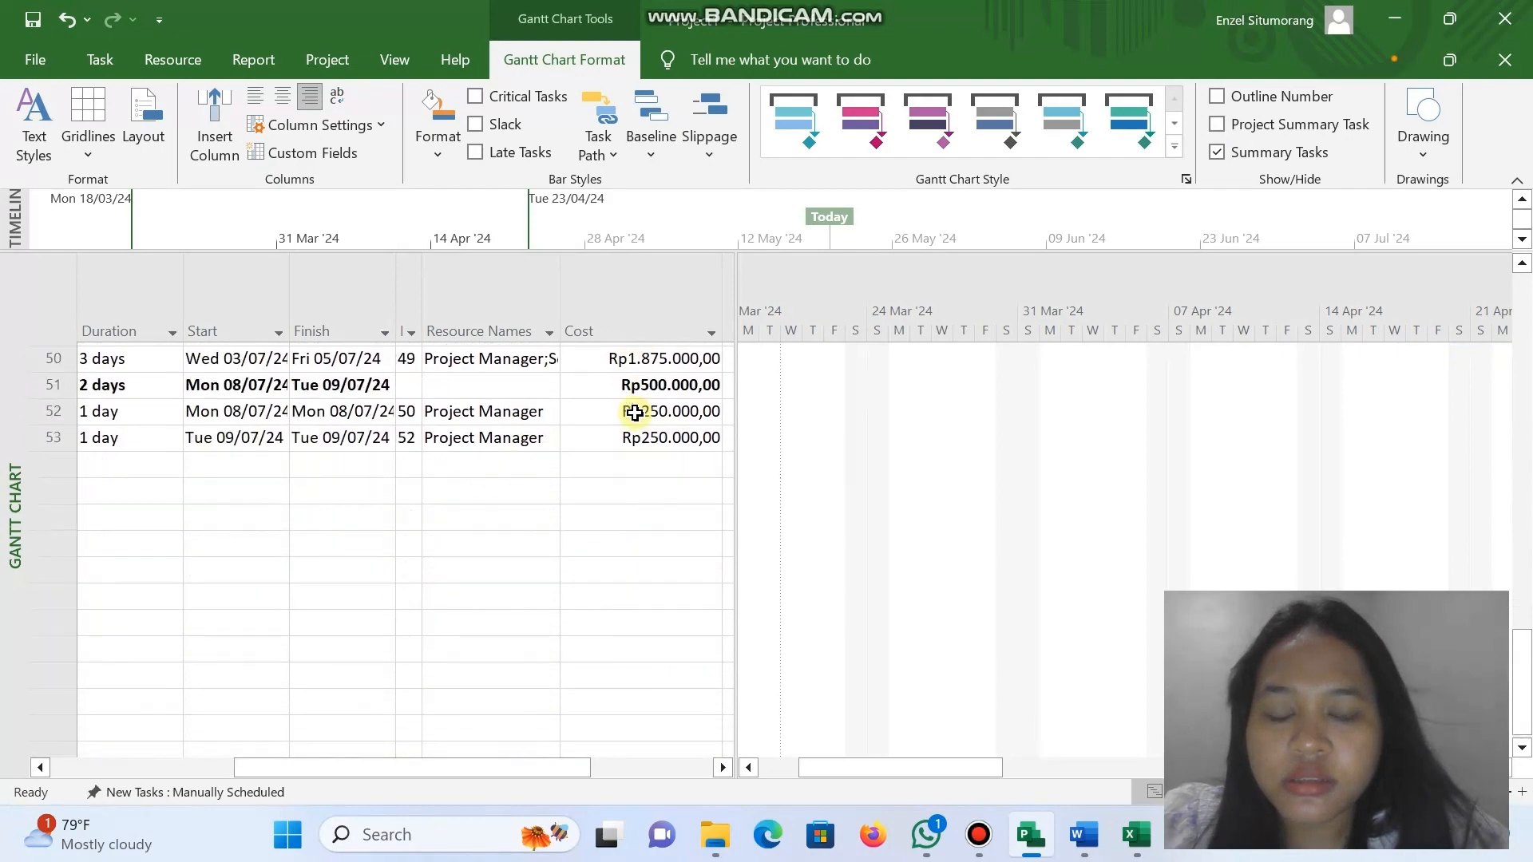
scroll(635, 411, "up", 15)
left_click(633, 407)
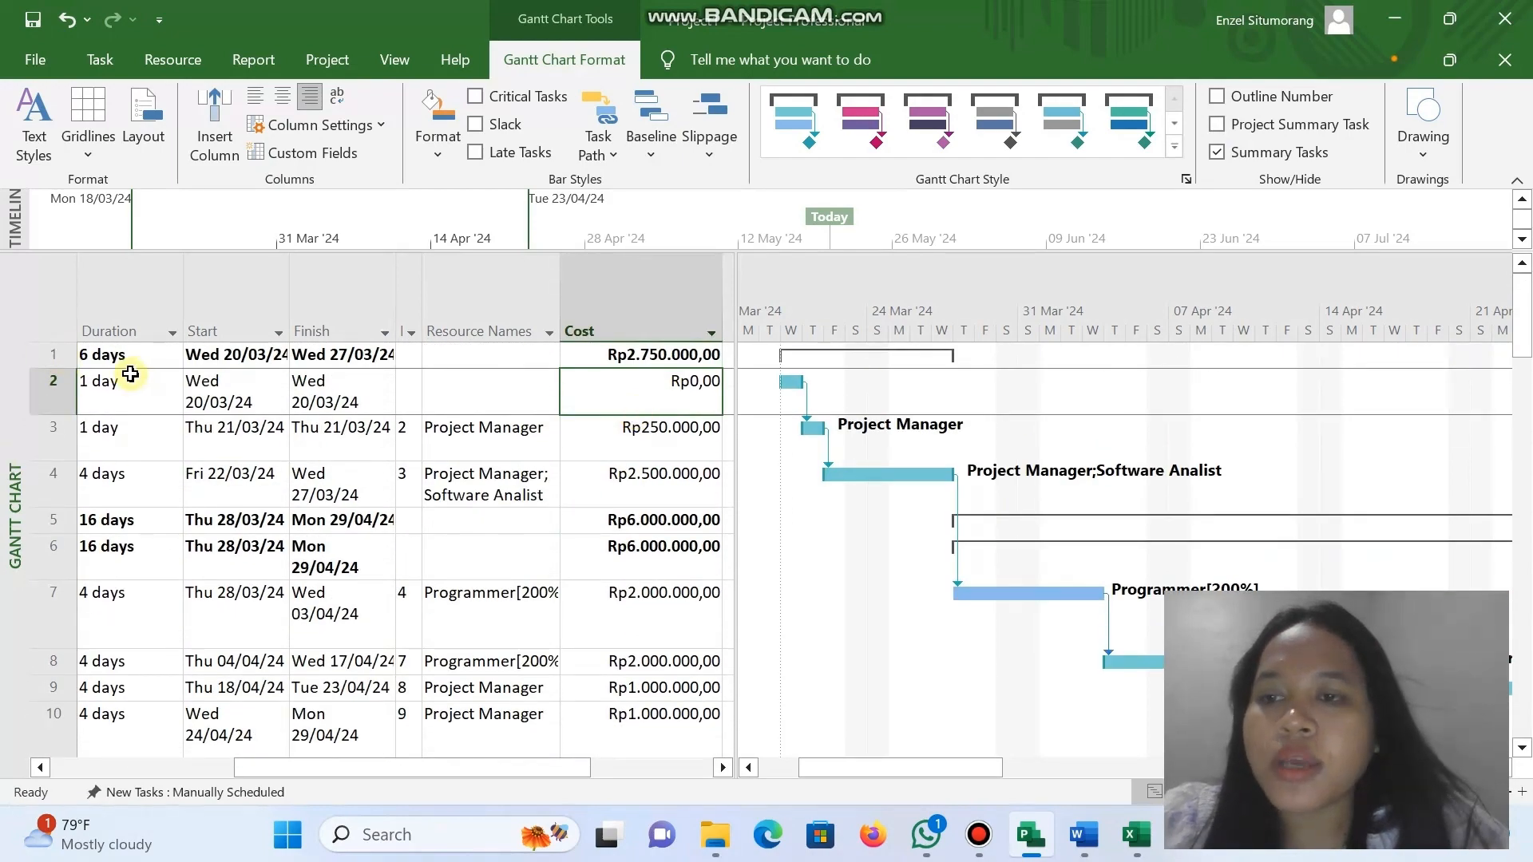
left_click(638, 360)
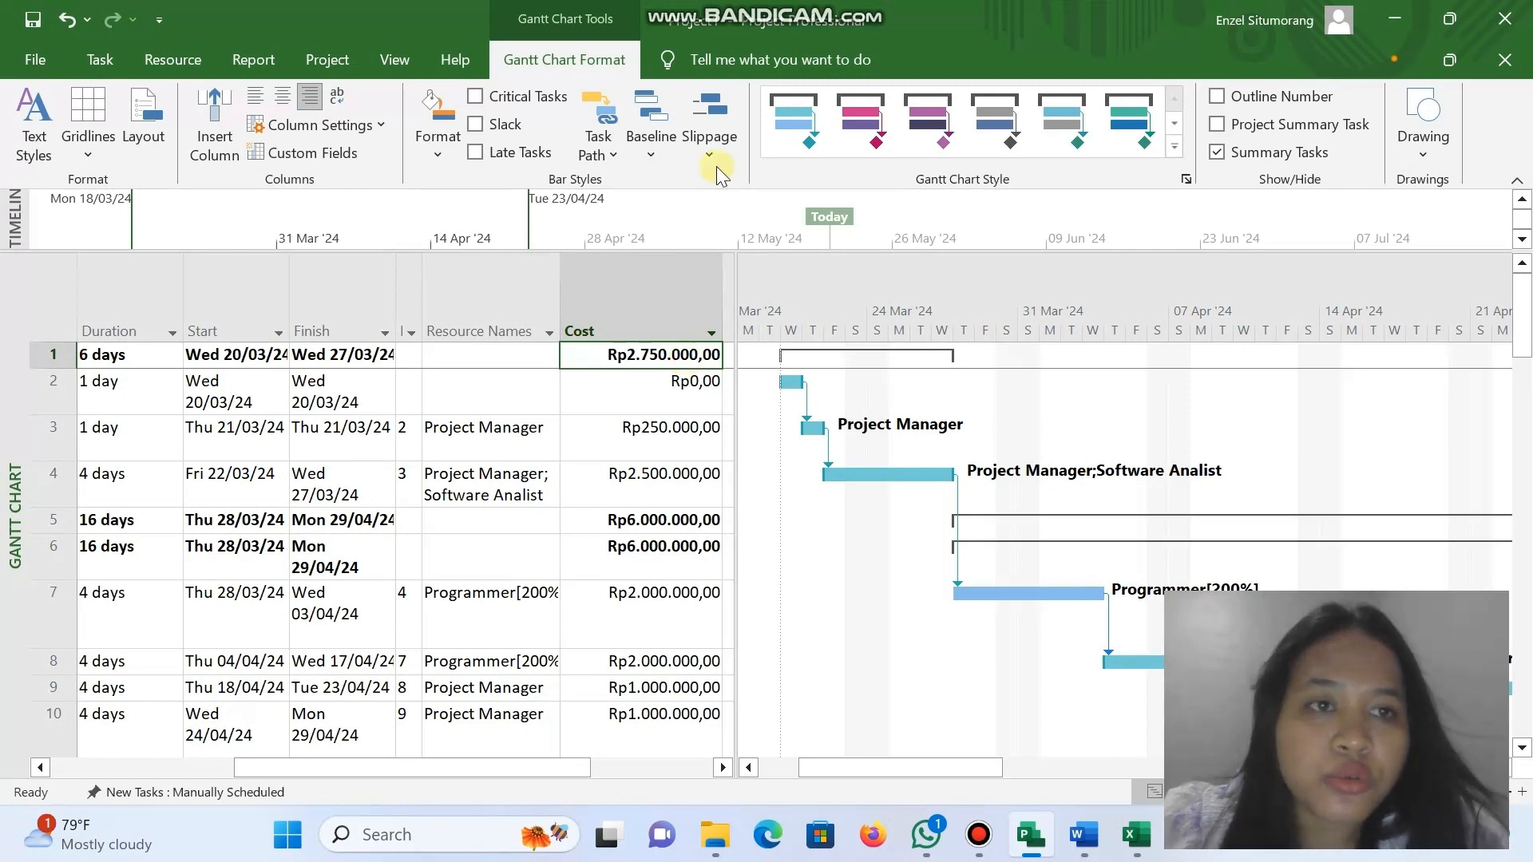
Show the project summary task above the task list and the outline numbers in front of the task names.
double_click(550, 54)
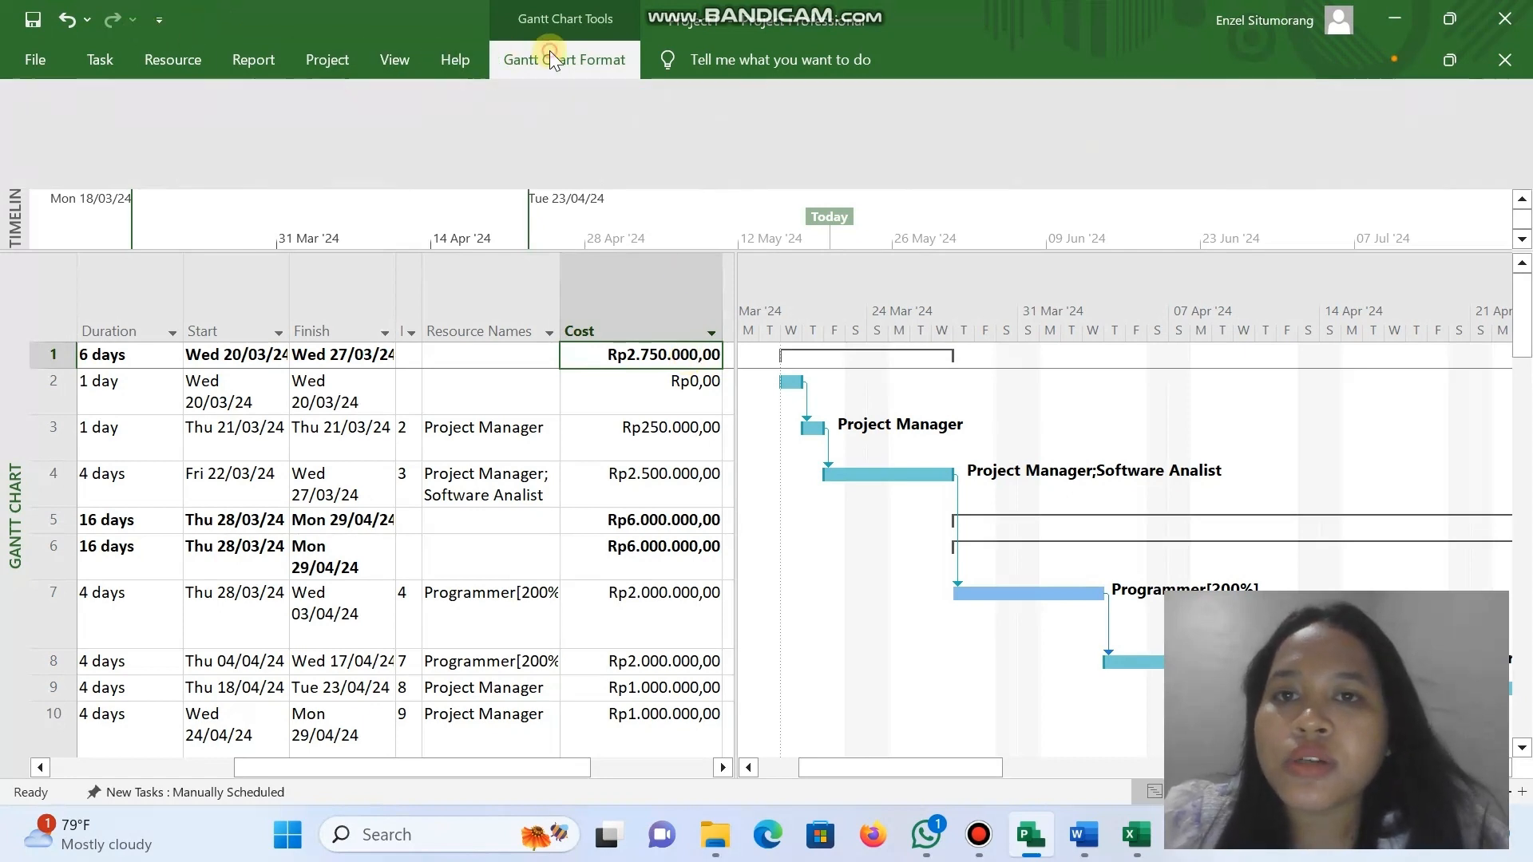
left_click(591, 62)
double_click(591, 54)
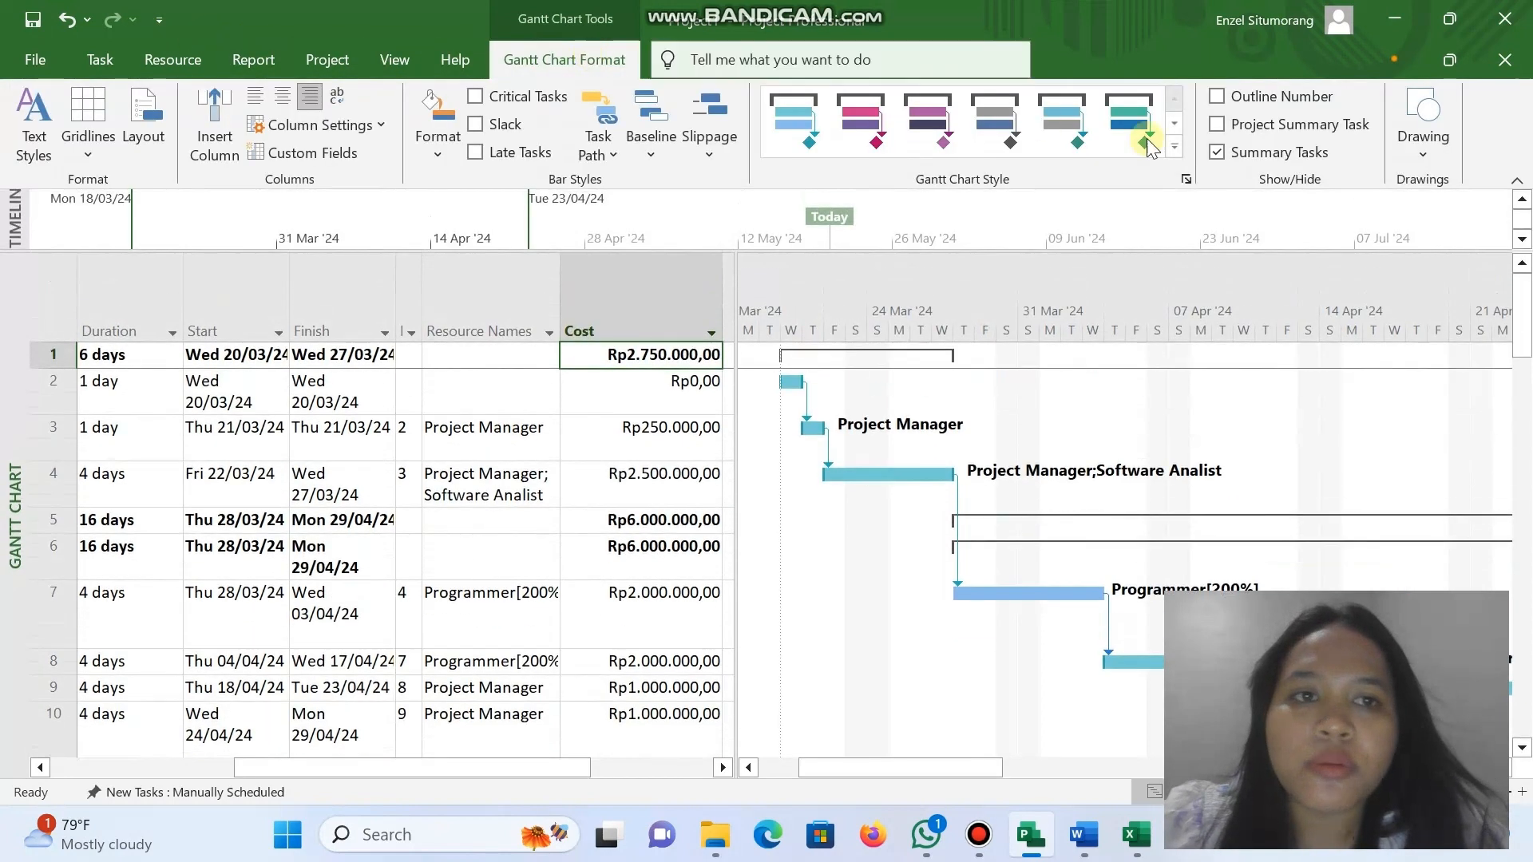
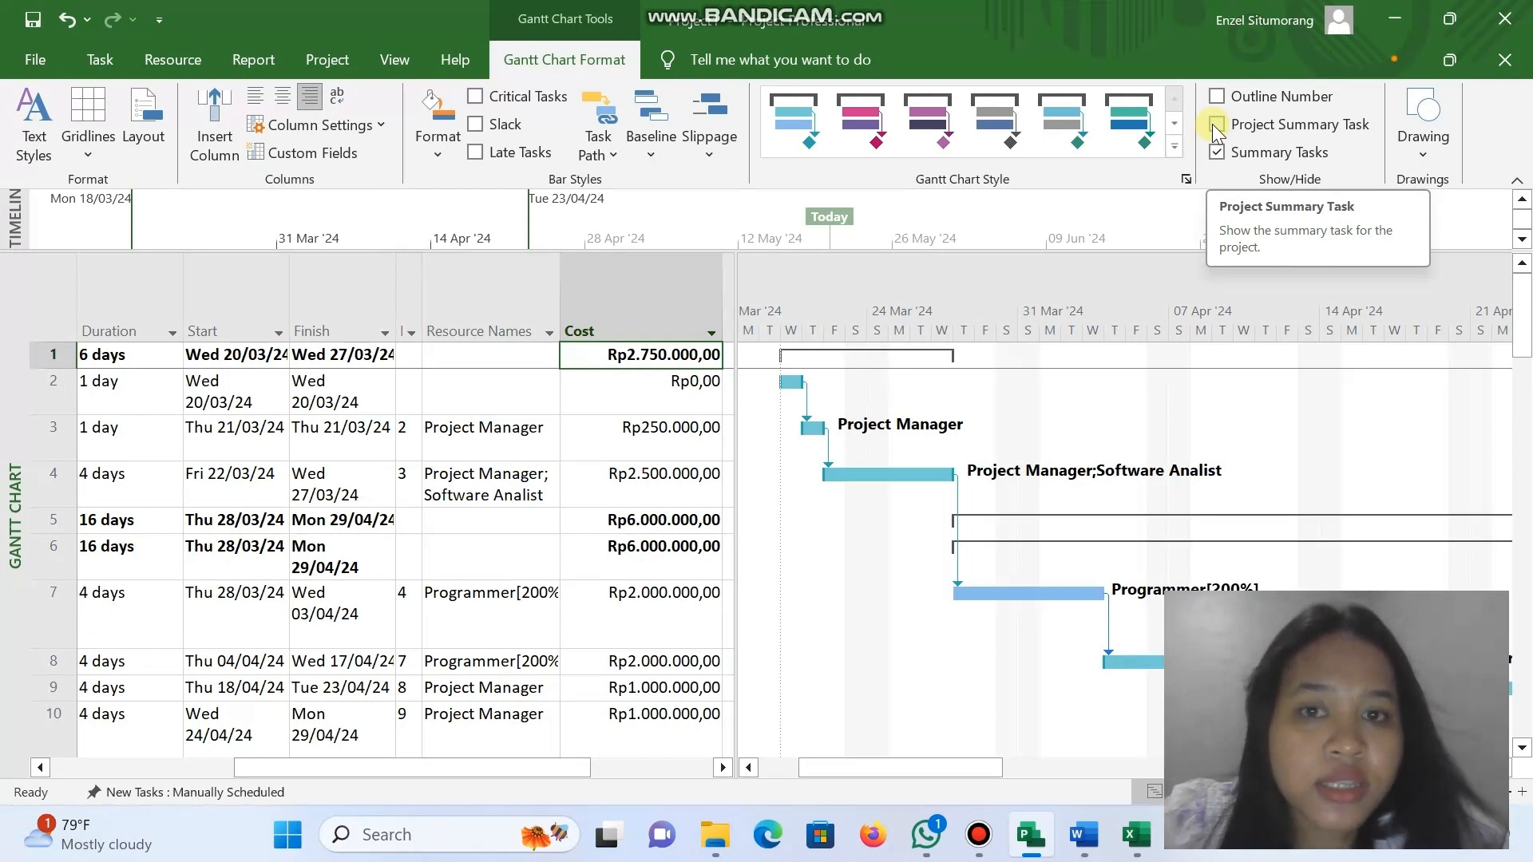
left_click(1216, 125)
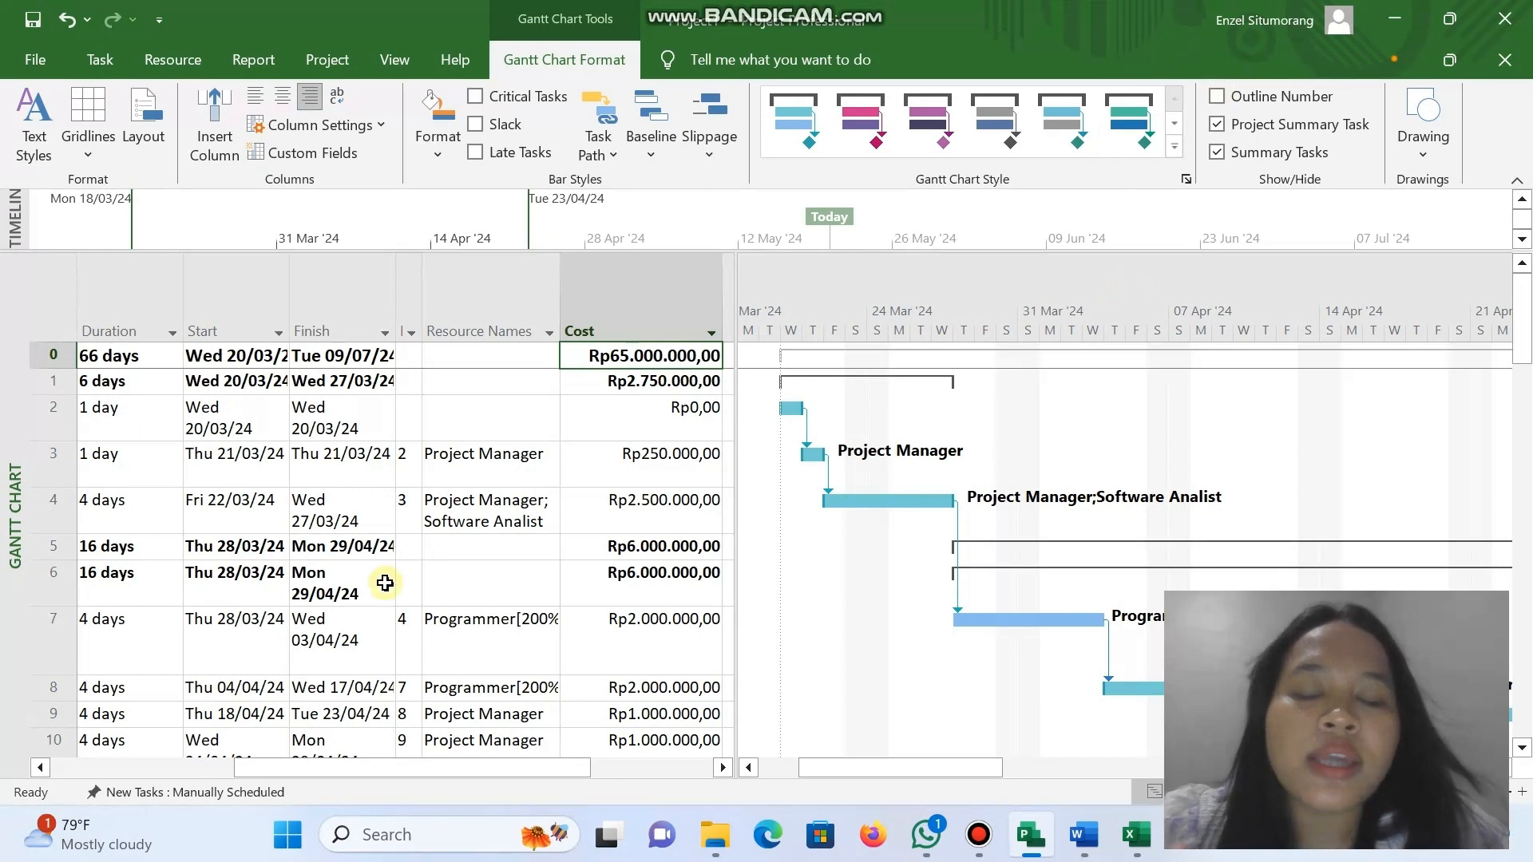
scroll(320, 535, "left", 5)
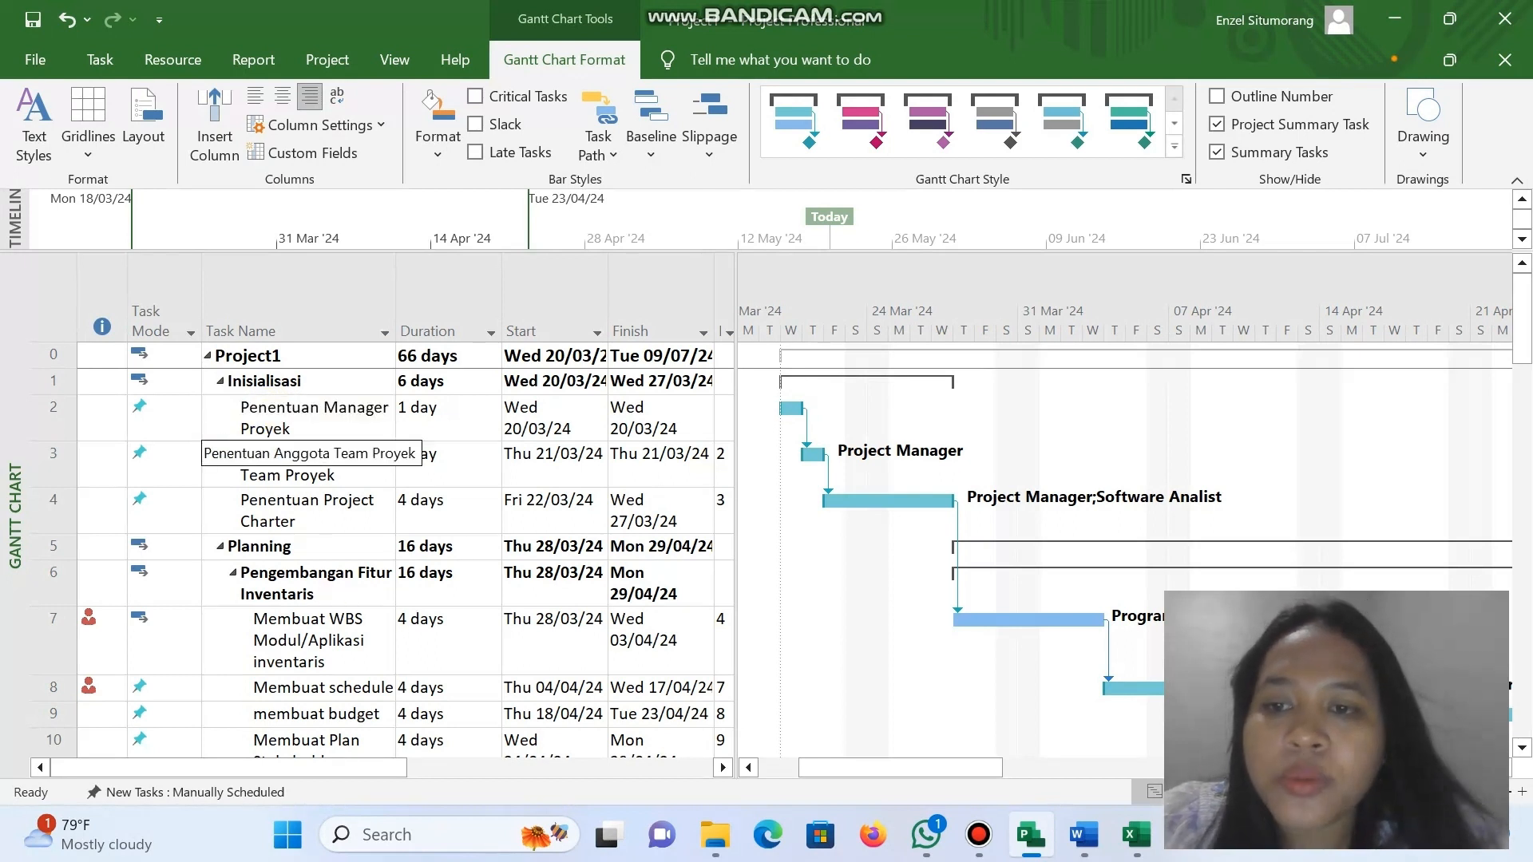
left_click(232, 466)
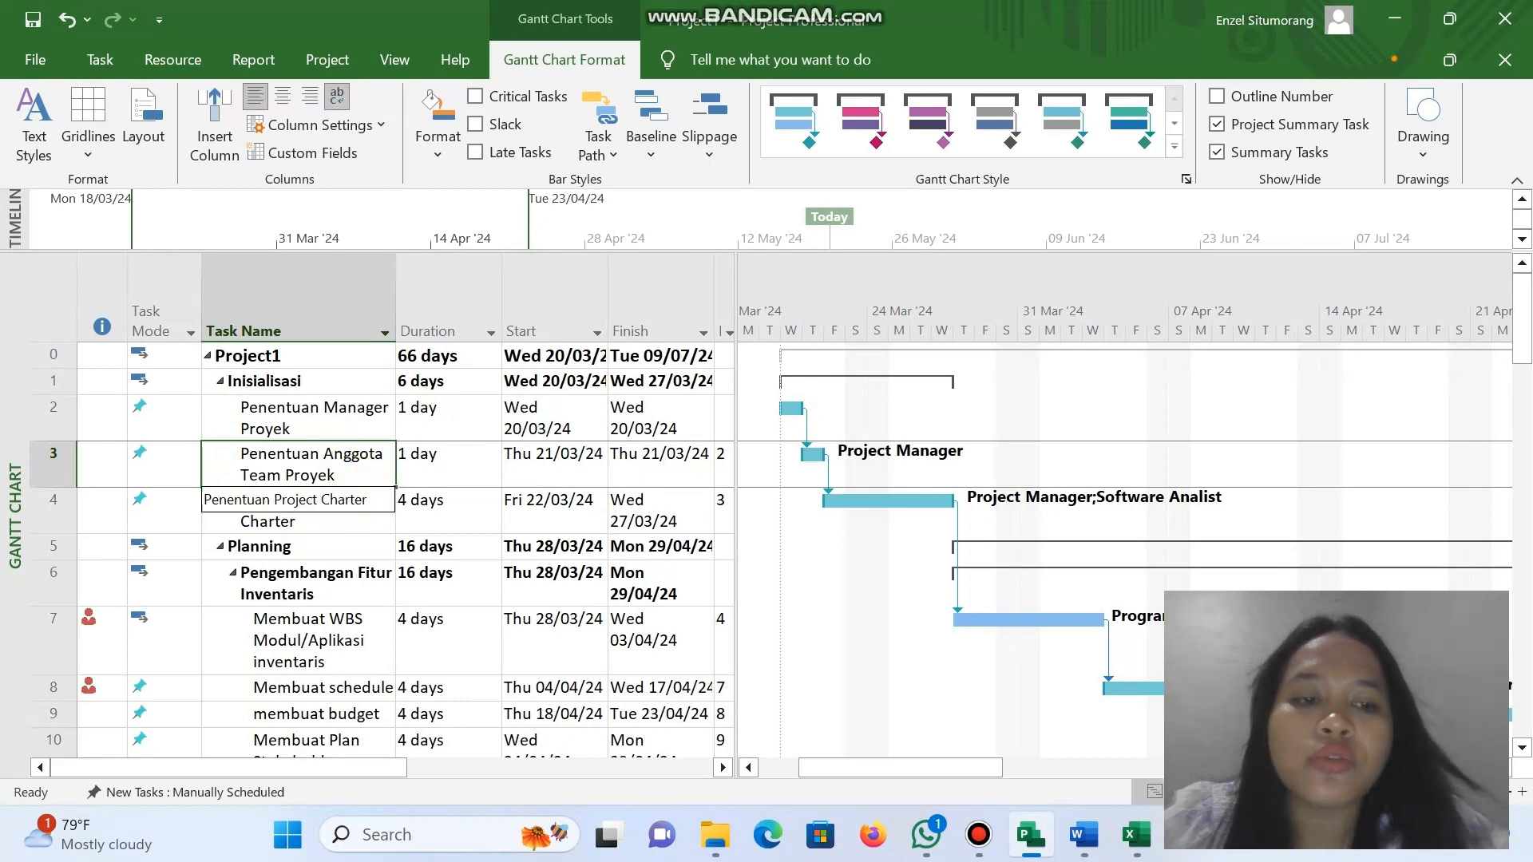
left_click(1218, 97)
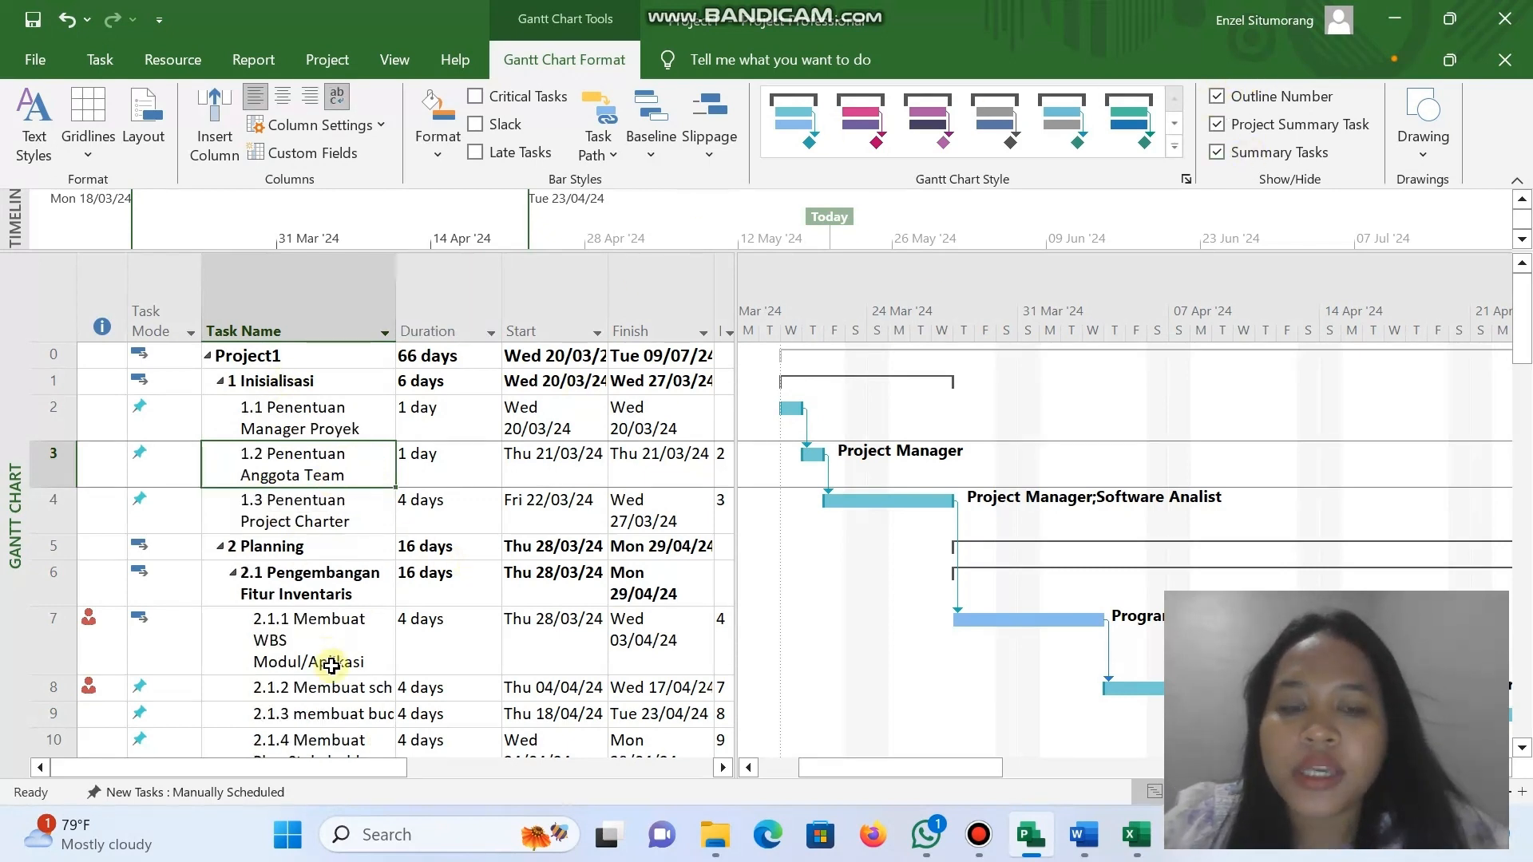
Bring up the WBS workbook in Excel beside the project plan and view its COST sheet against the task list.
scroll(325, 650, "down", 7)
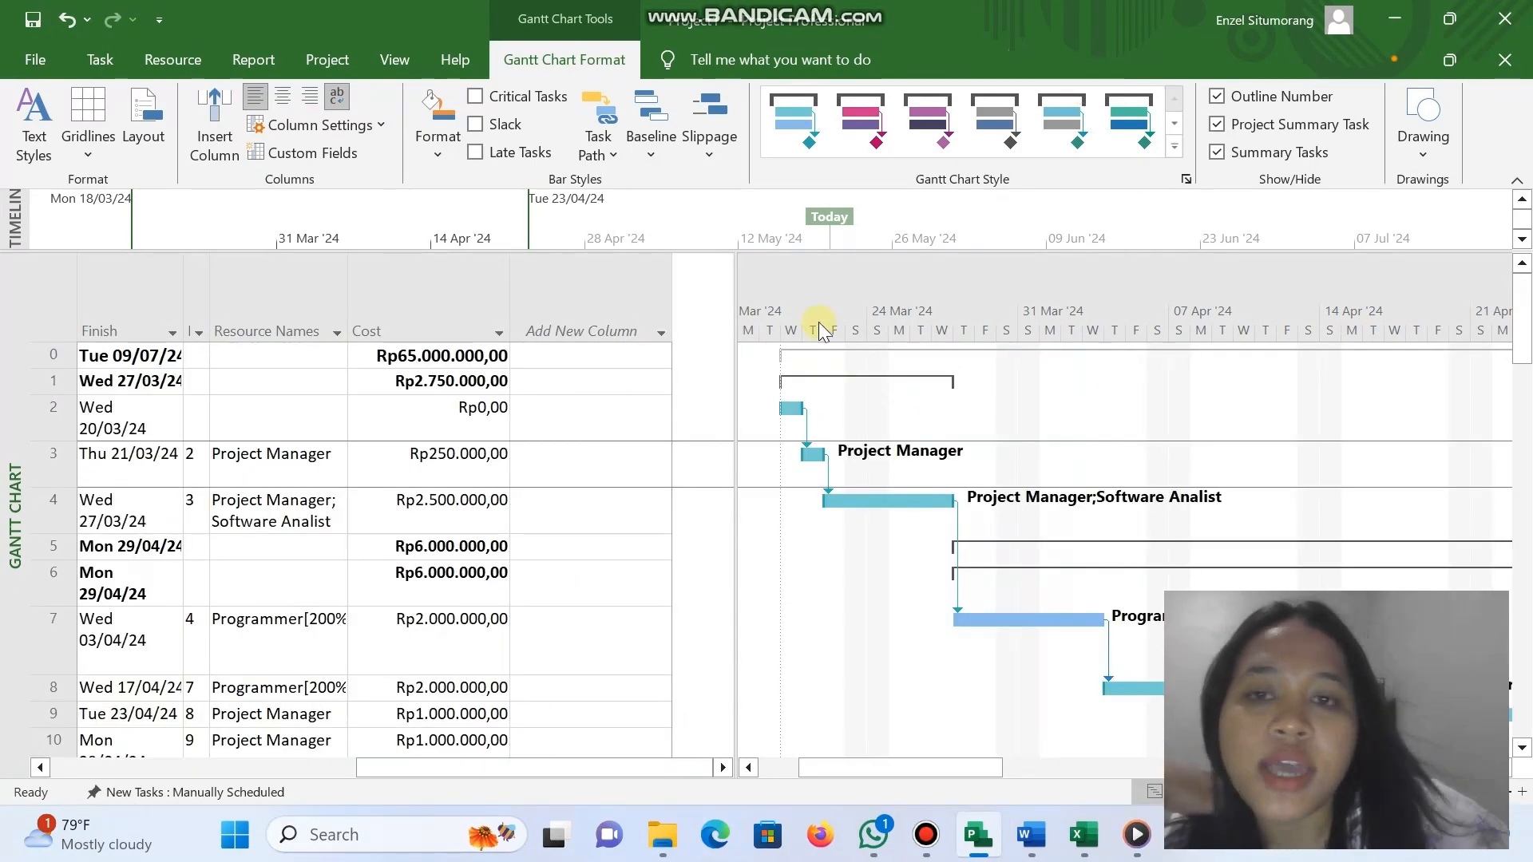
left_click(520, 284)
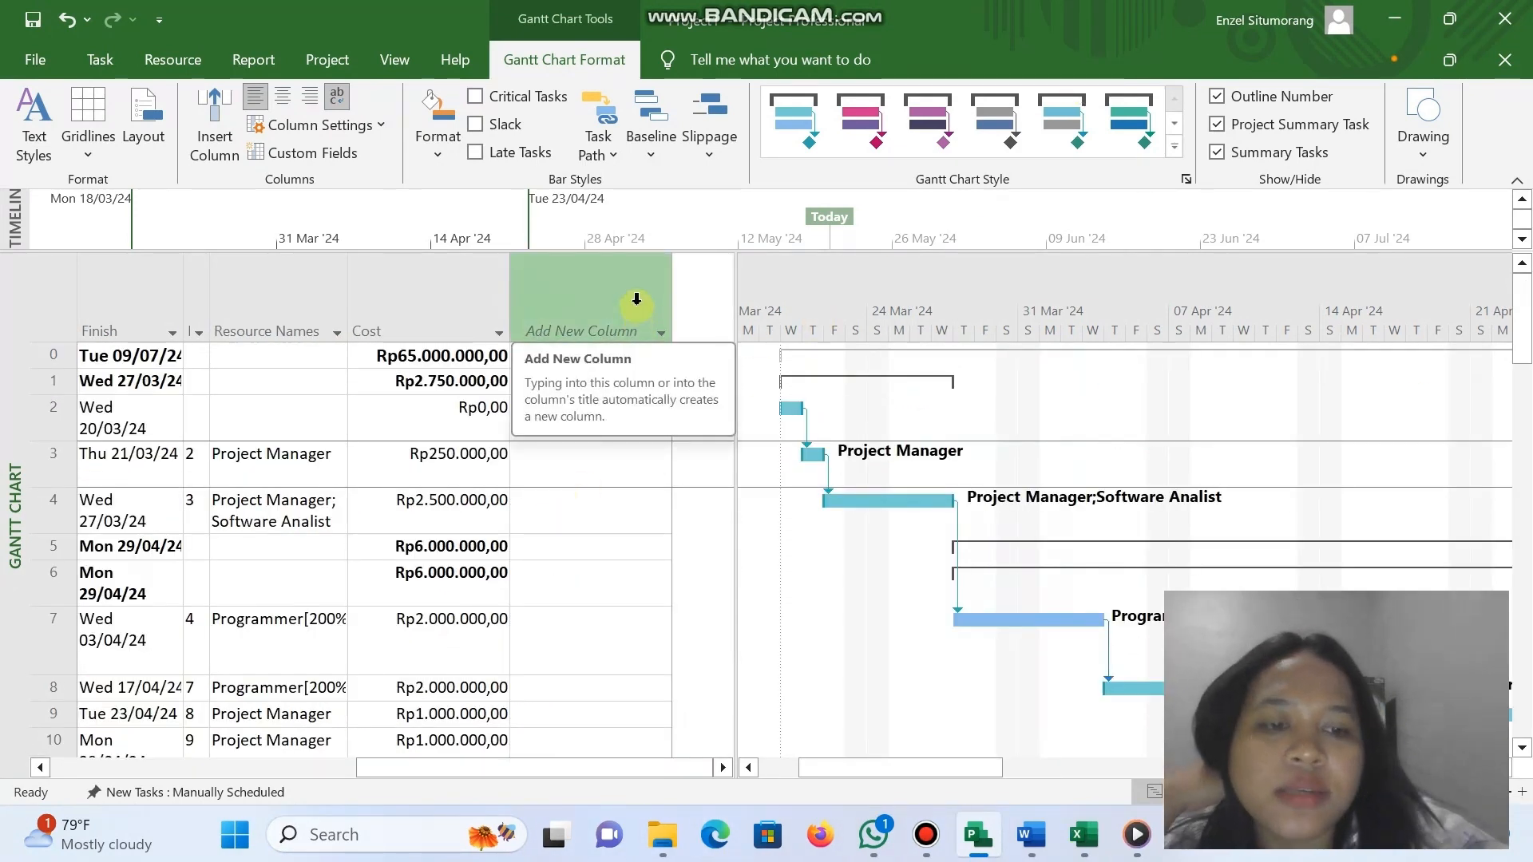
mouse_move(1093, 836)
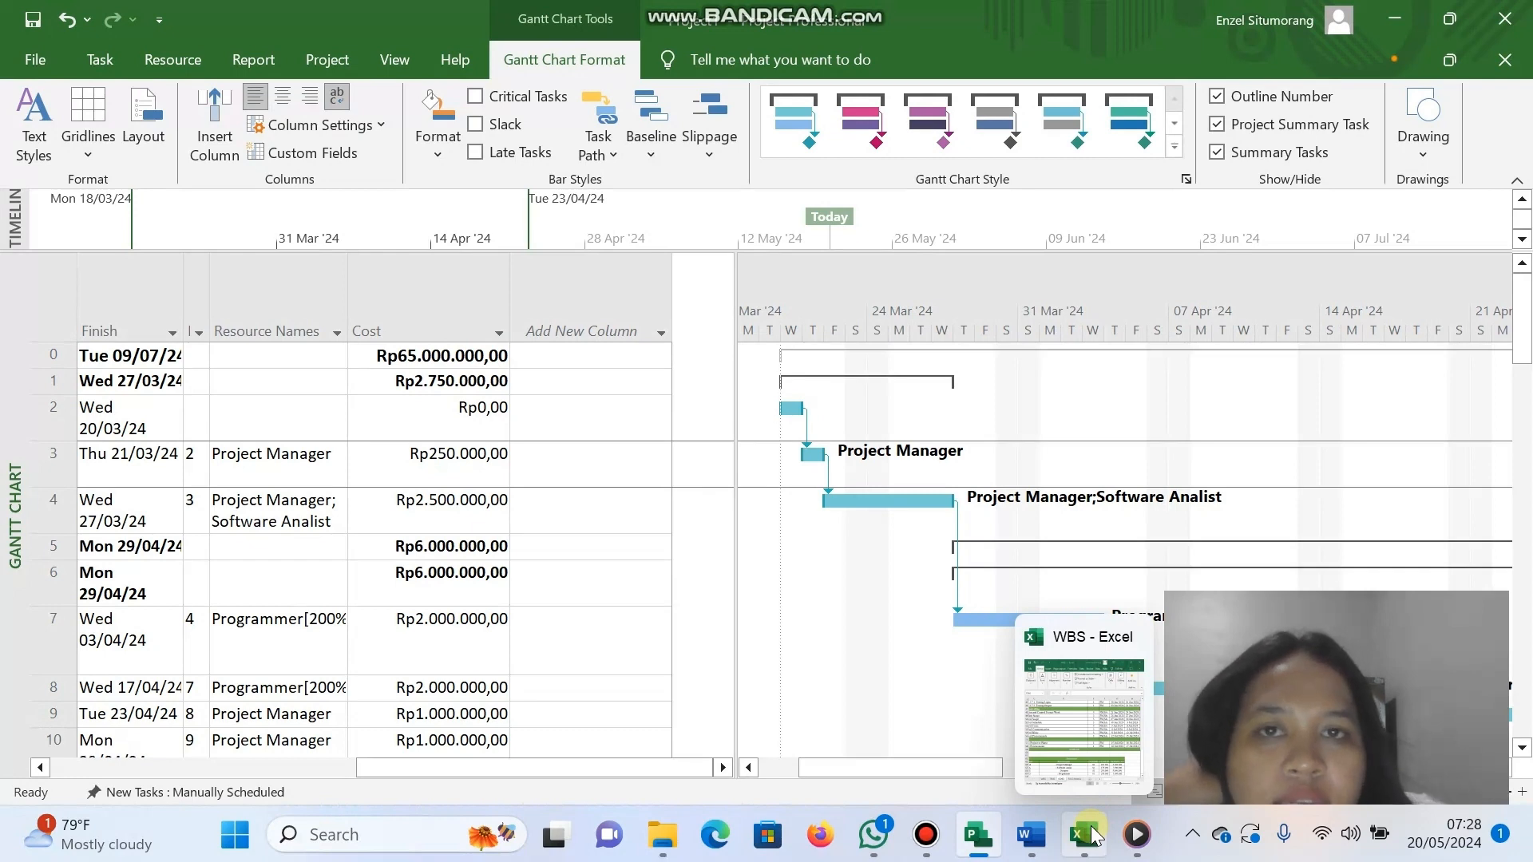
left_click(1087, 835)
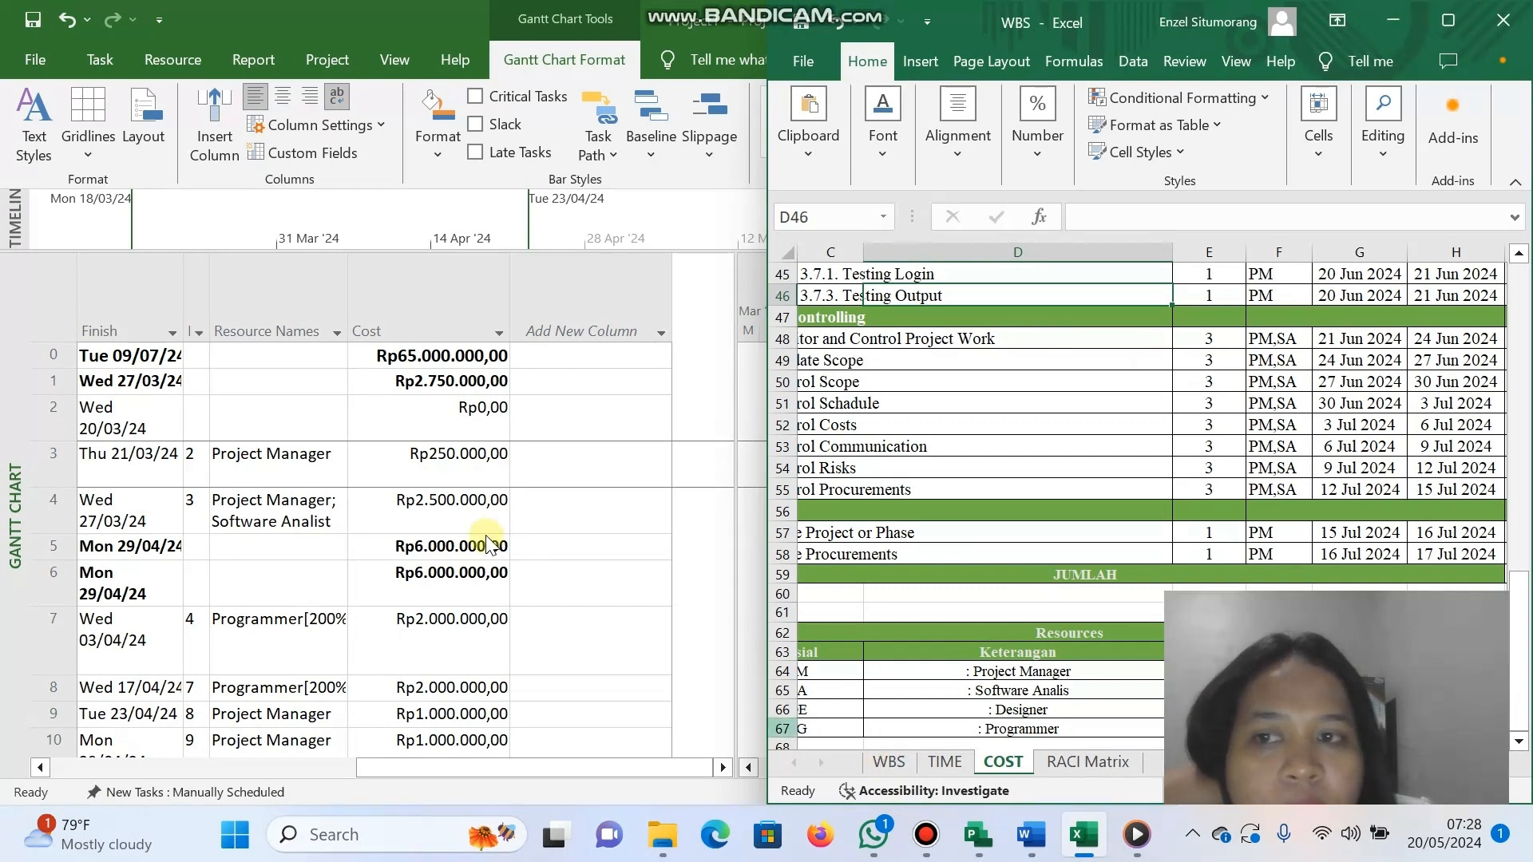
left_click(256, 523)
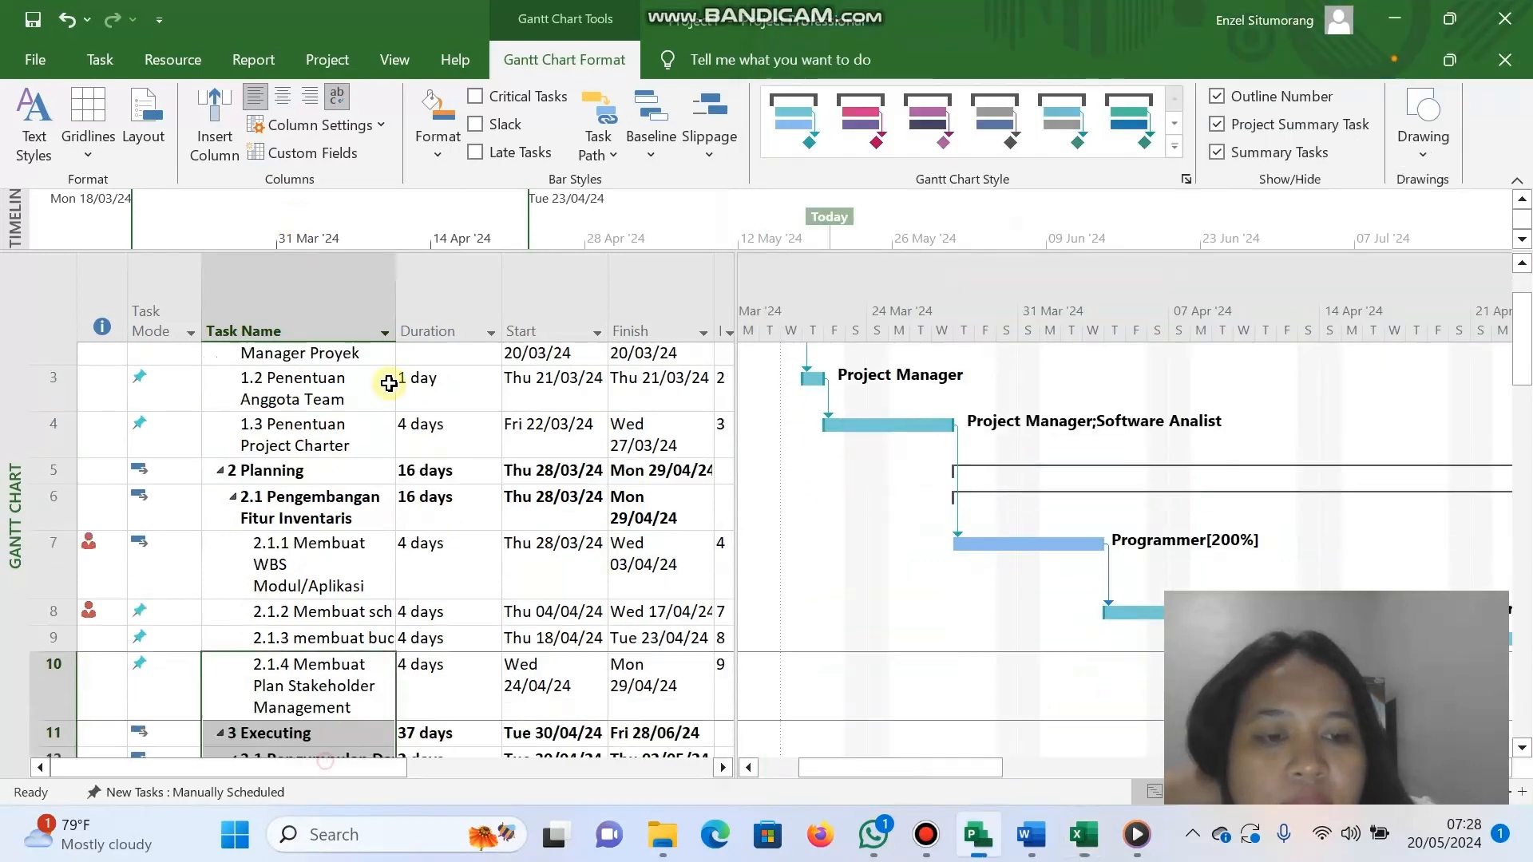
scroll(391, 384, "down", 1)
scroll(553, 425, "up", 2)
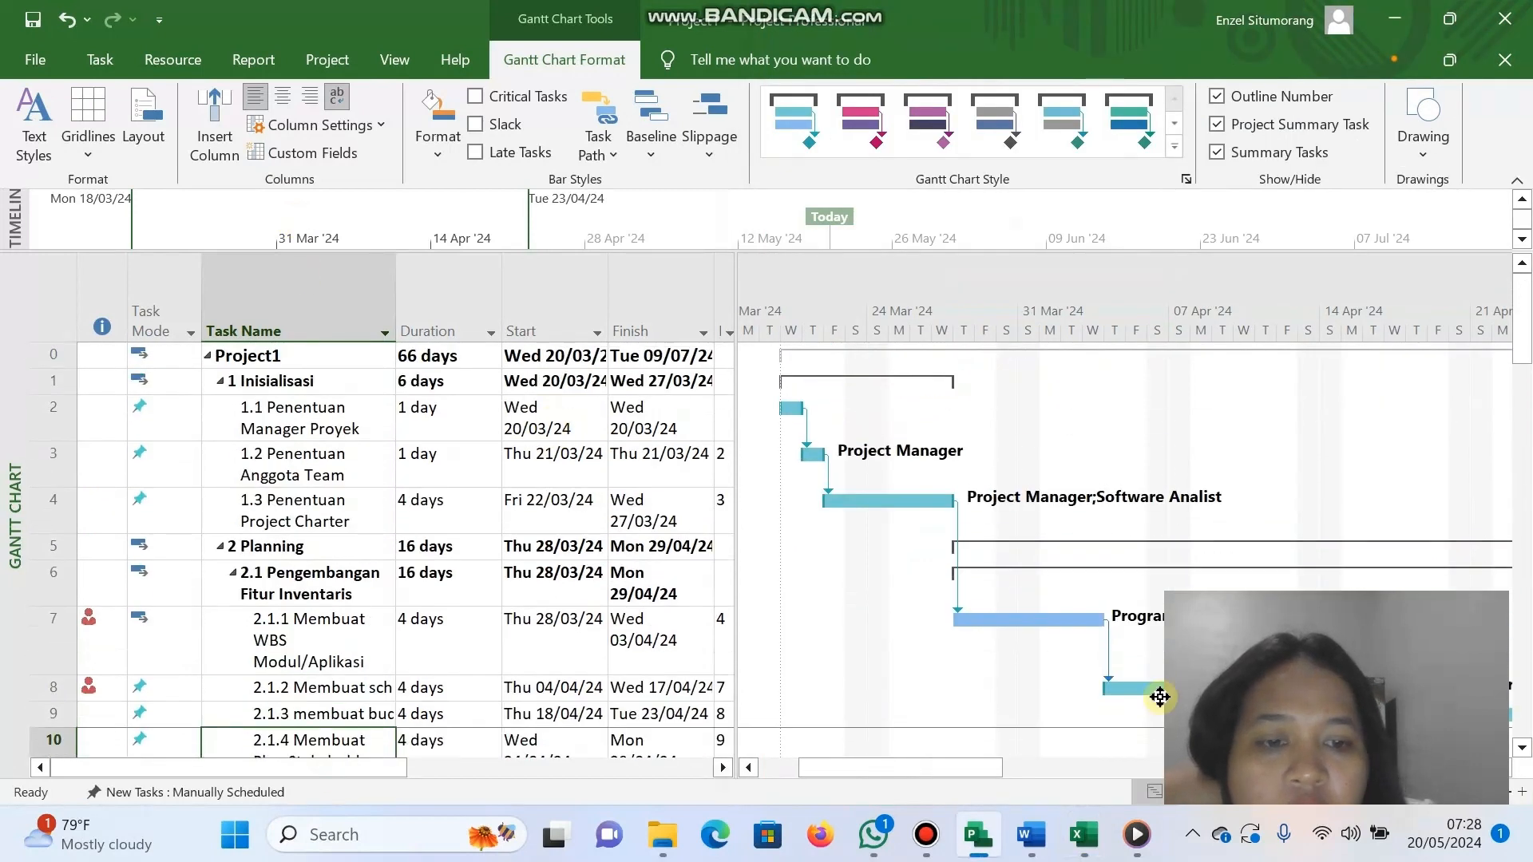
left_click(1085, 834)
scroll(1148, 376, "right", 2)
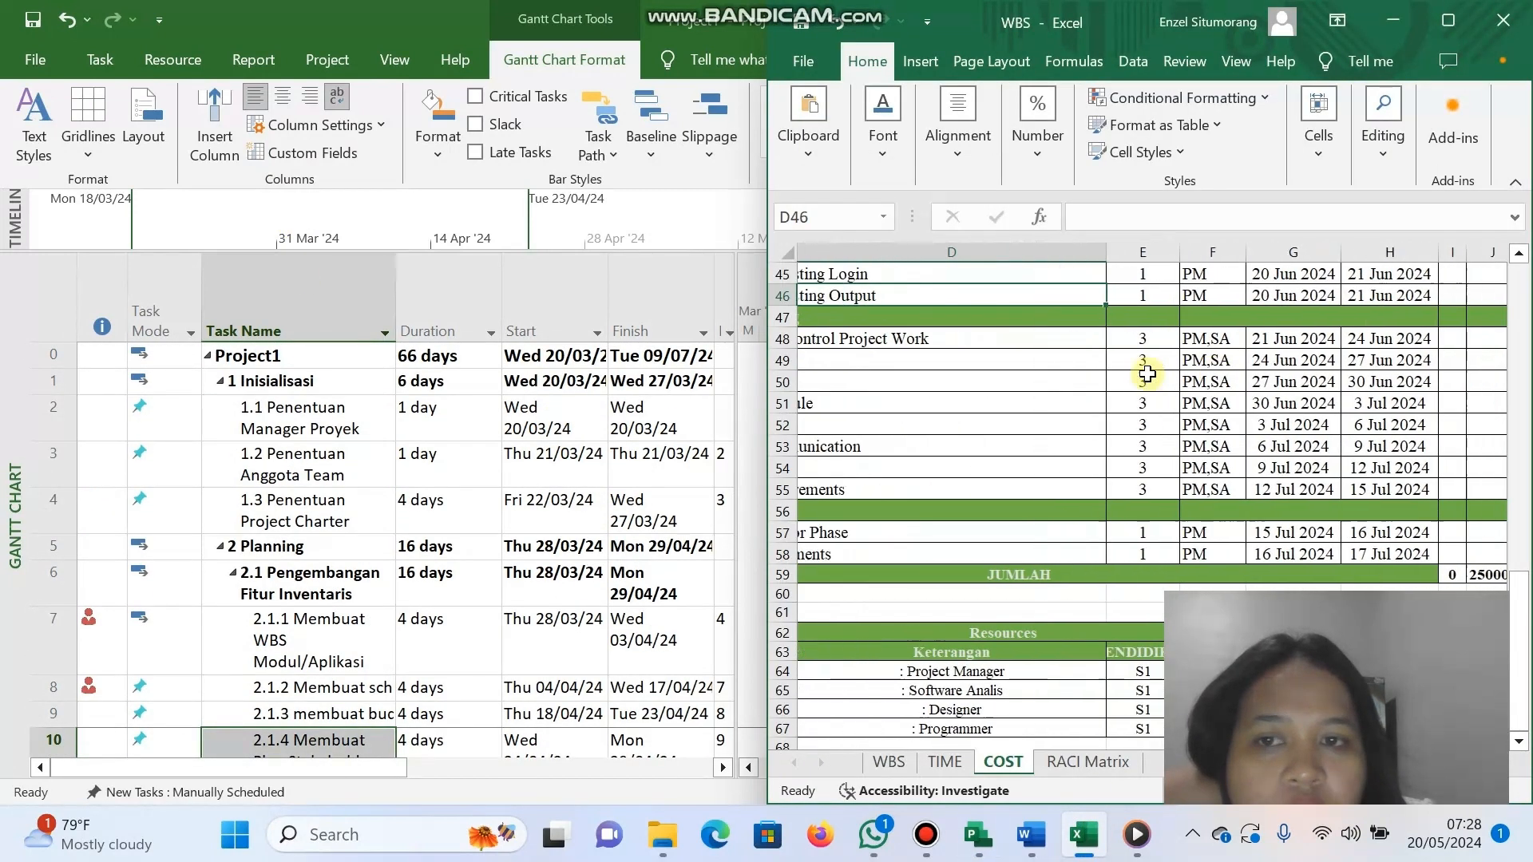
Compare the workbook's TIME, COST and RACI Matrix sheets with the plan's dates, resources and costs.
left_click(945, 763)
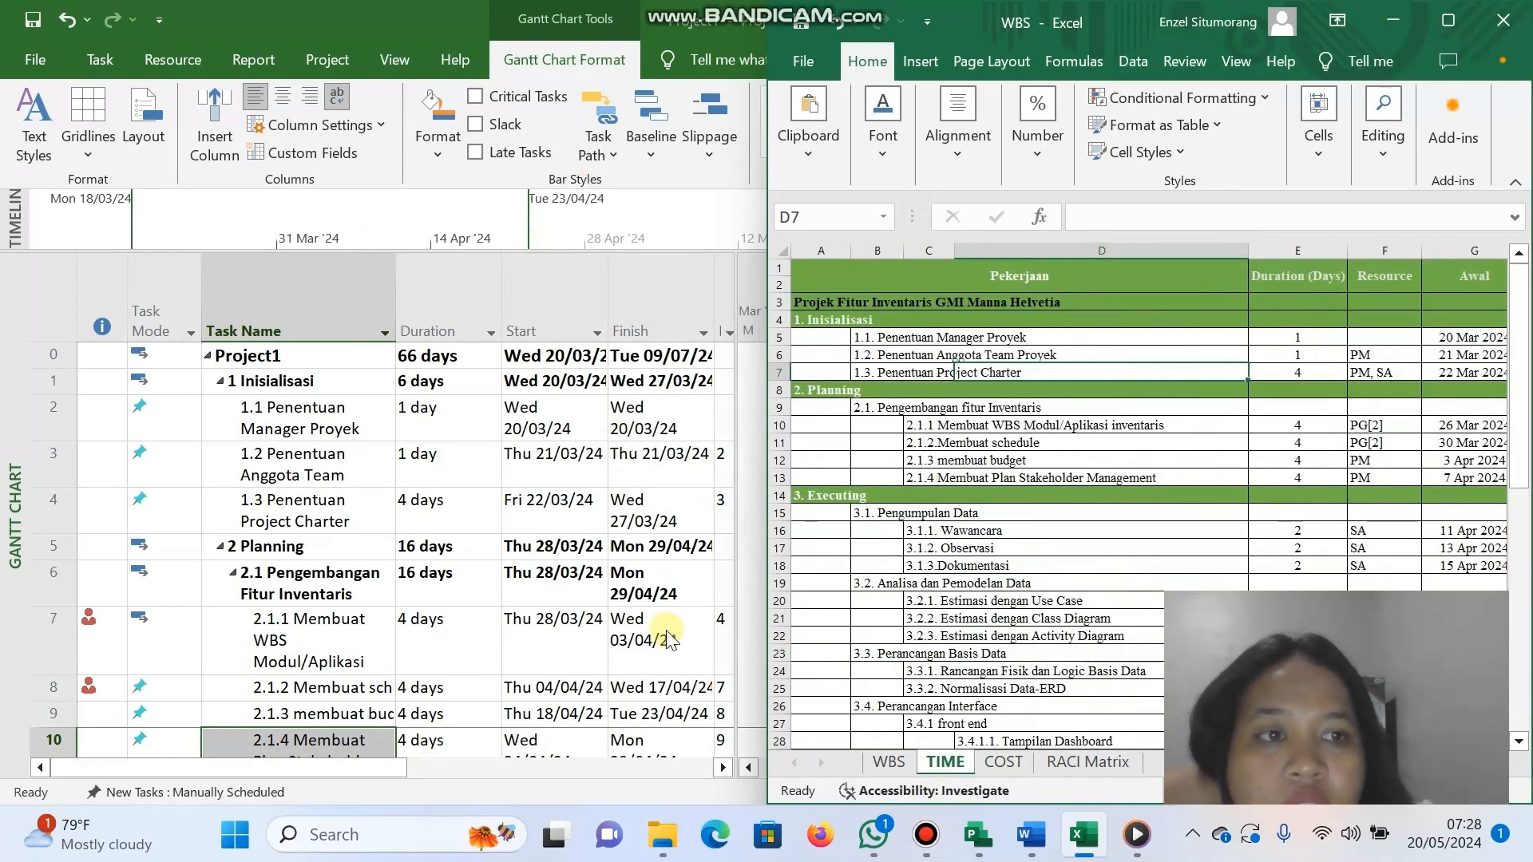
scroll(662, 627, "right", 3)
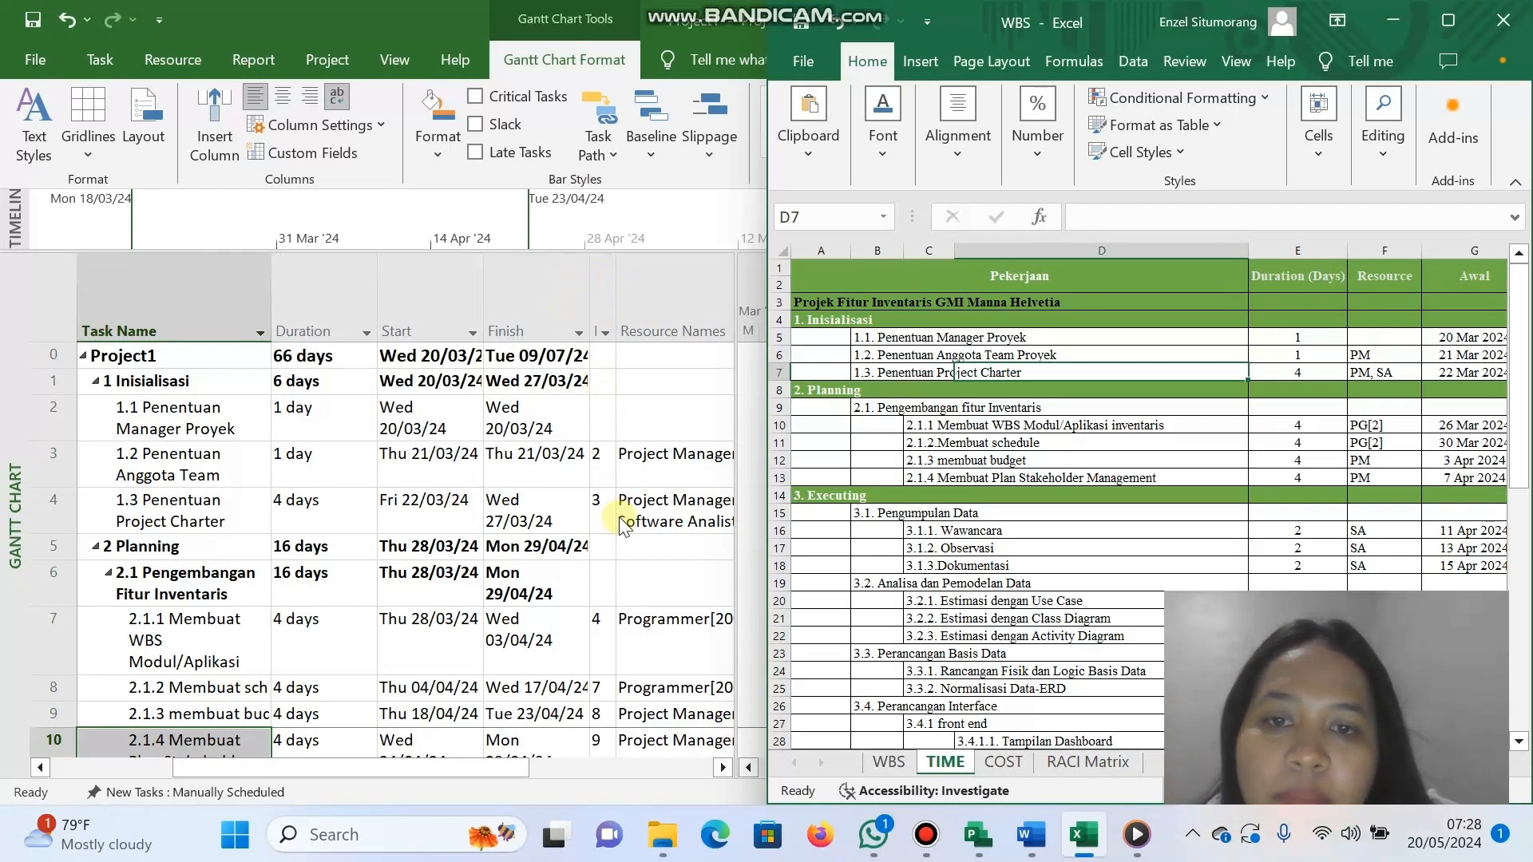
scroll(616, 515, "right", 3)
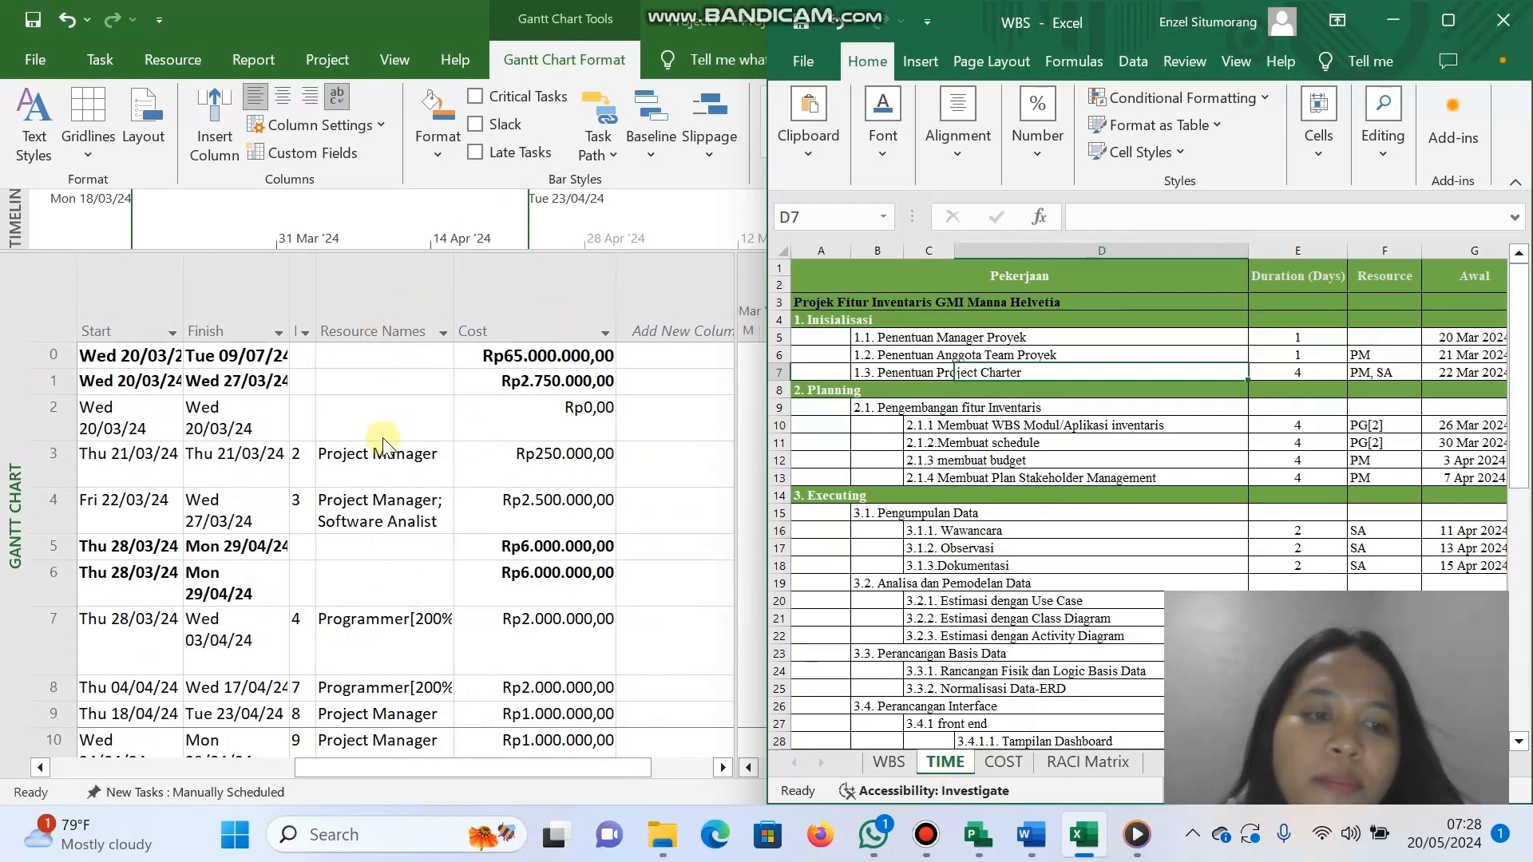
left_click(1002, 763)
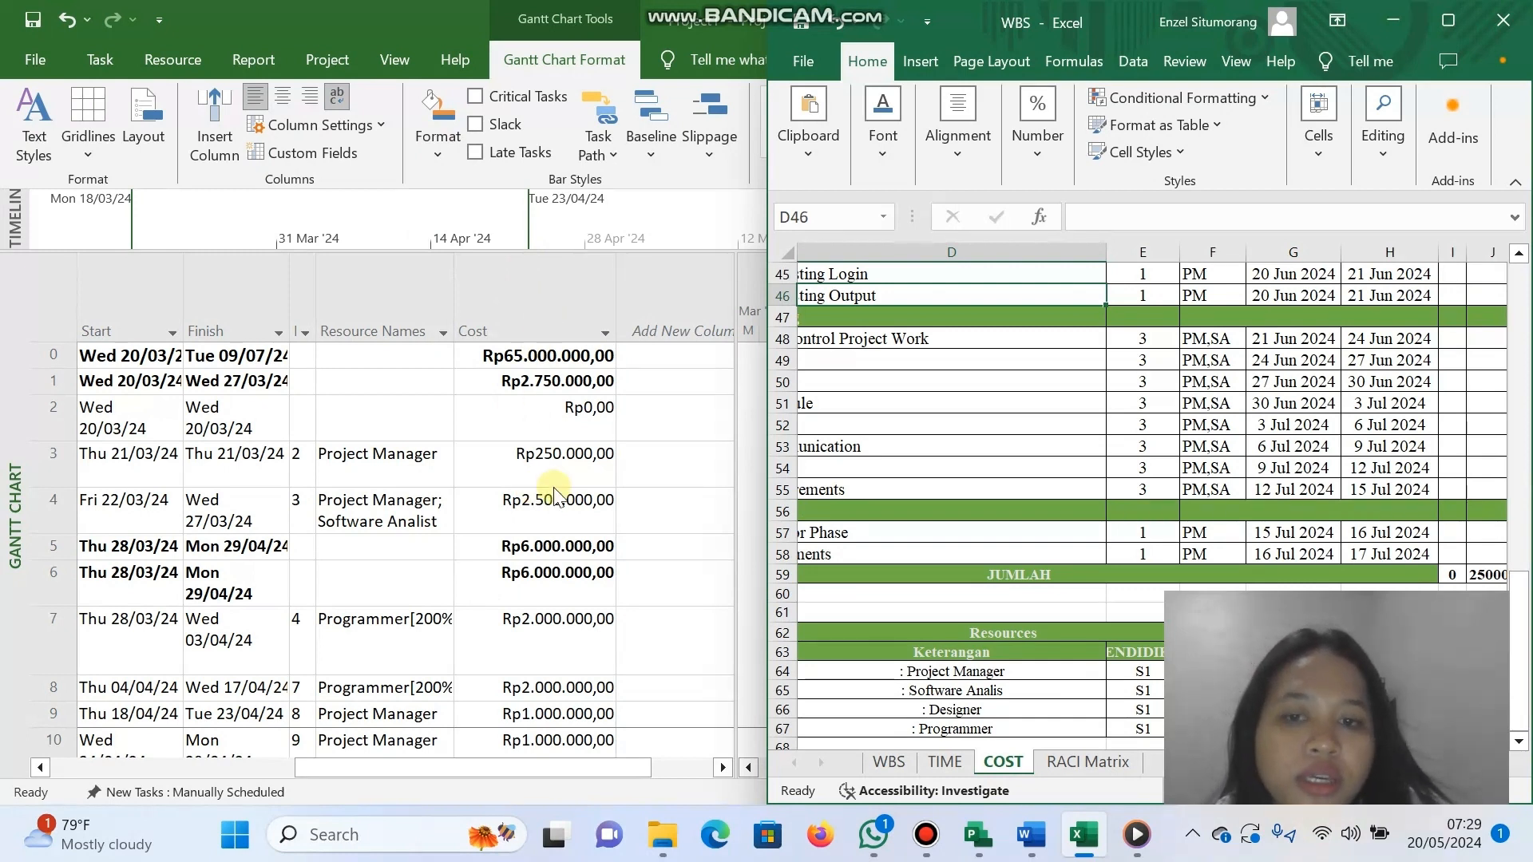
left_click(1085, 763)
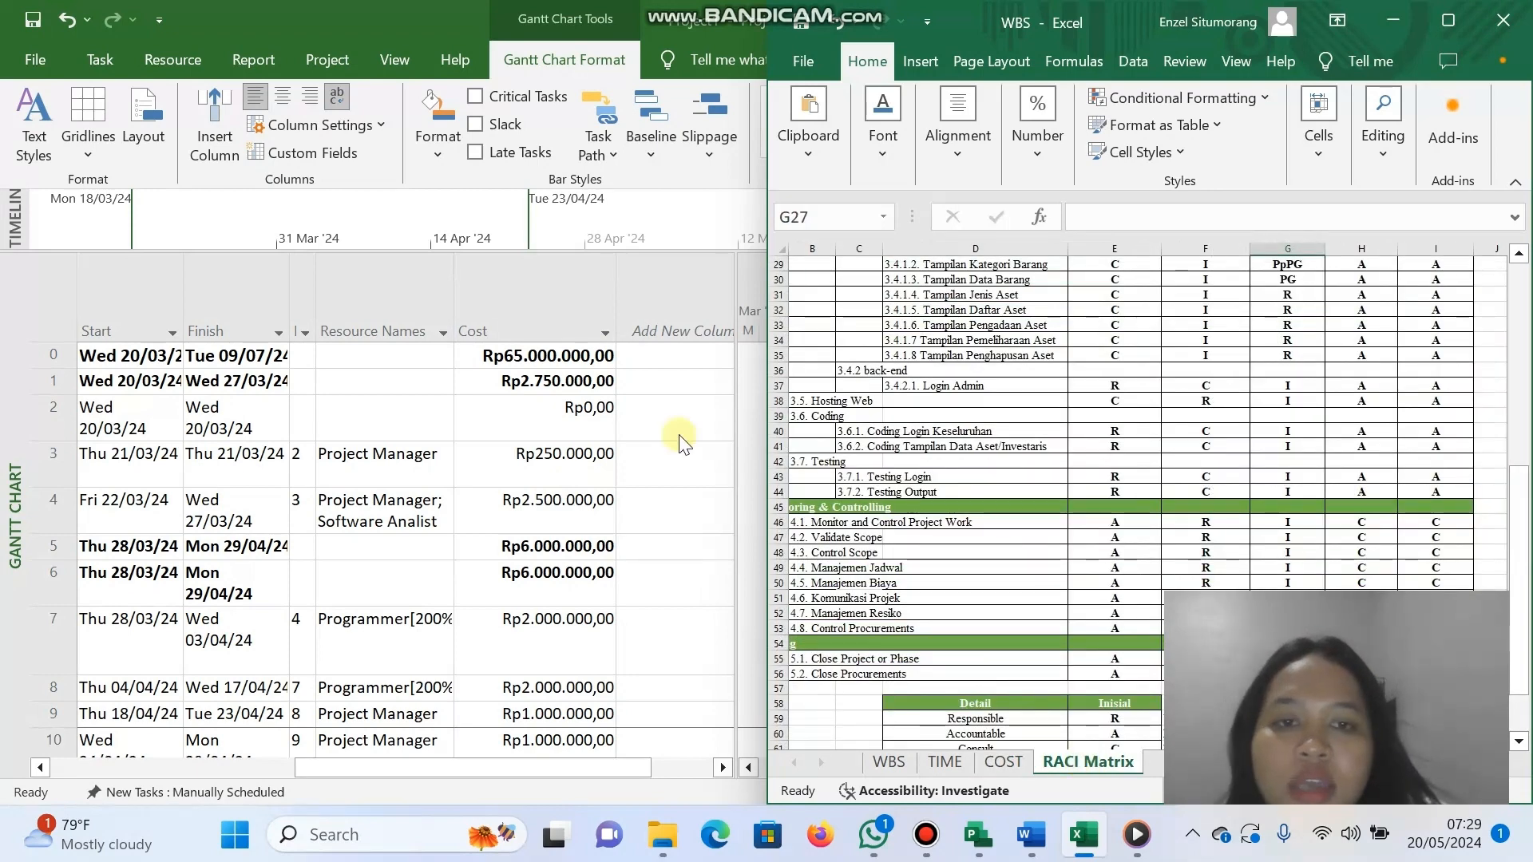
scroll(896, 415, "up", 9)
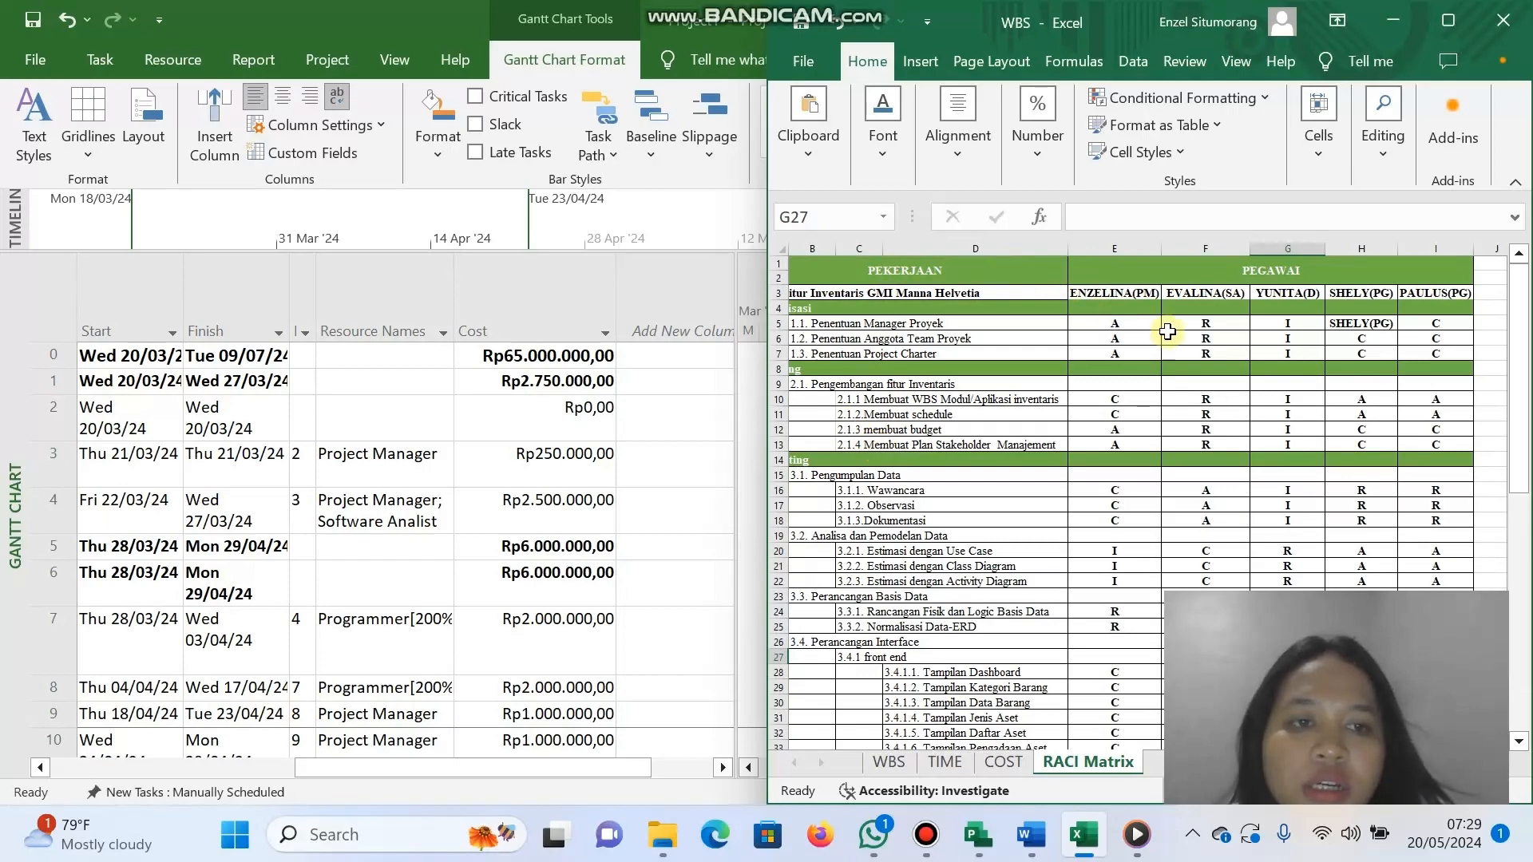
Review the legend of the Responsible, Accountable, Consult and Inform initials beneath the workbook's RACI Matrix.
scroll(1000, 540, "down", 17)
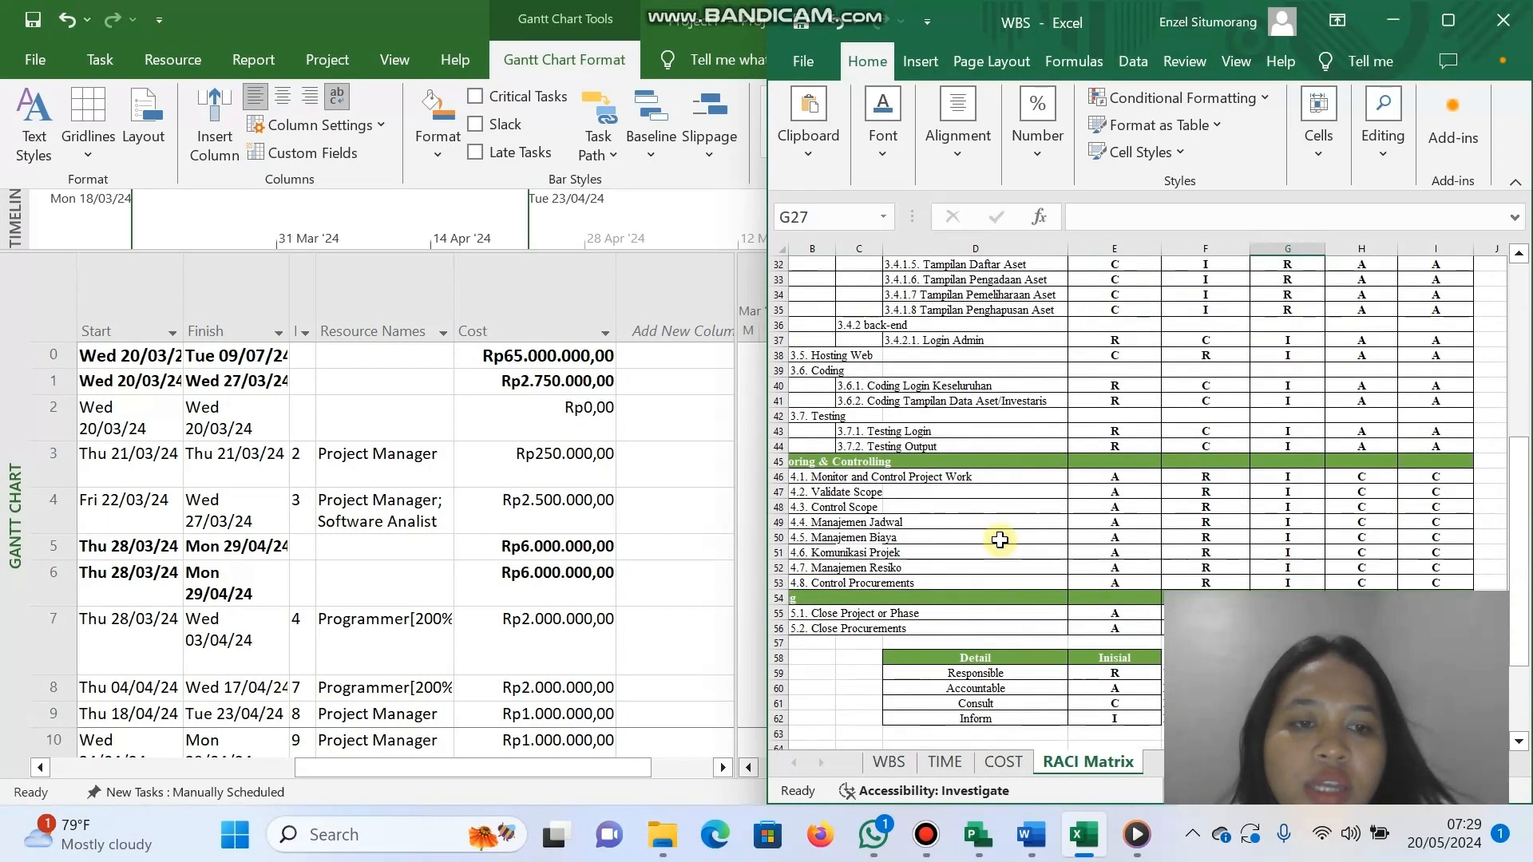
left_click(1017, 384)
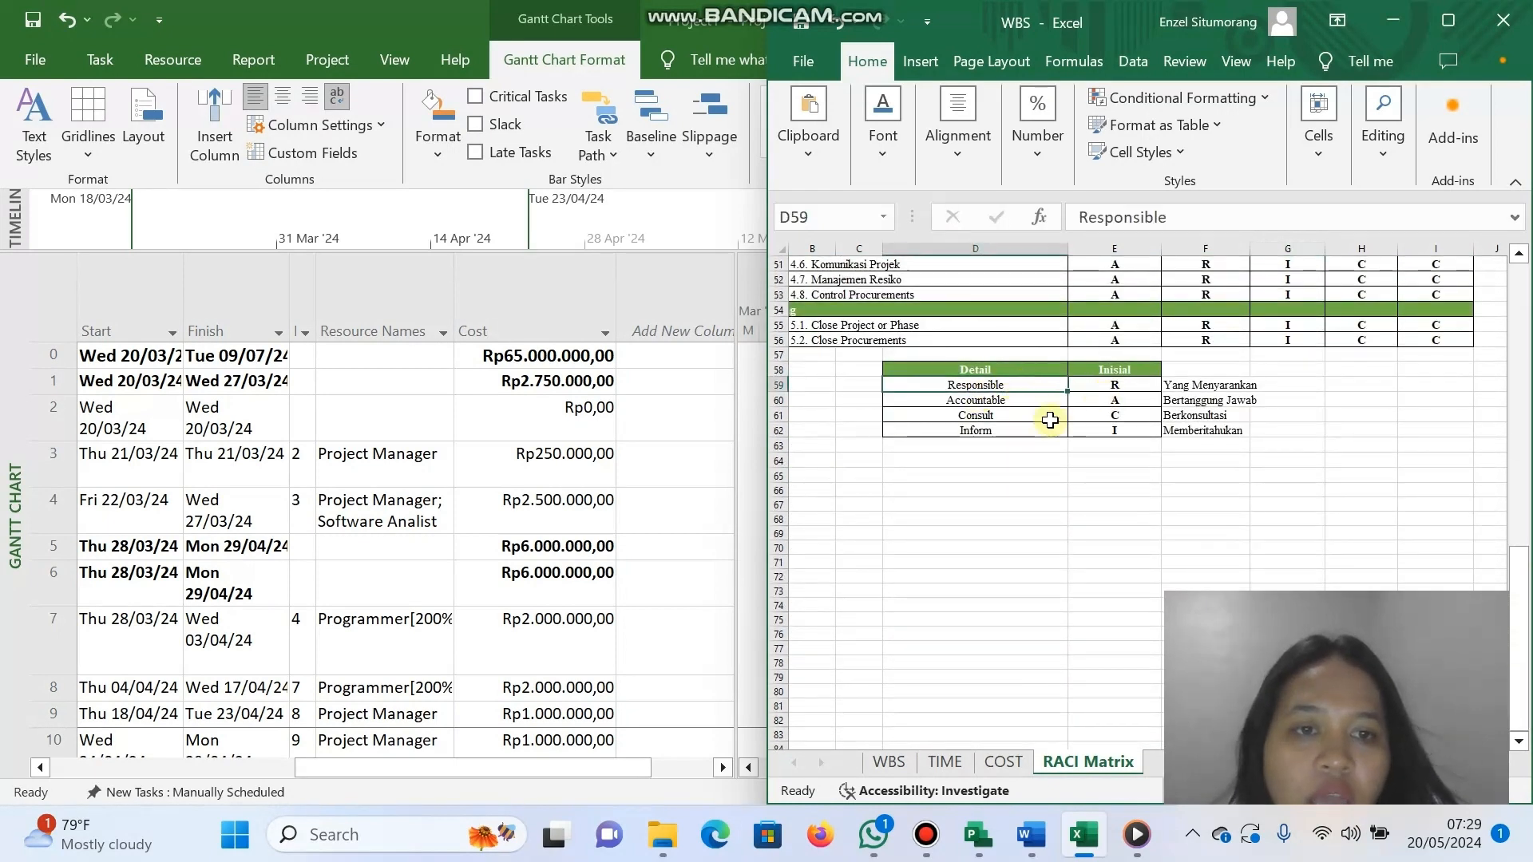
left_click(1001, 403)
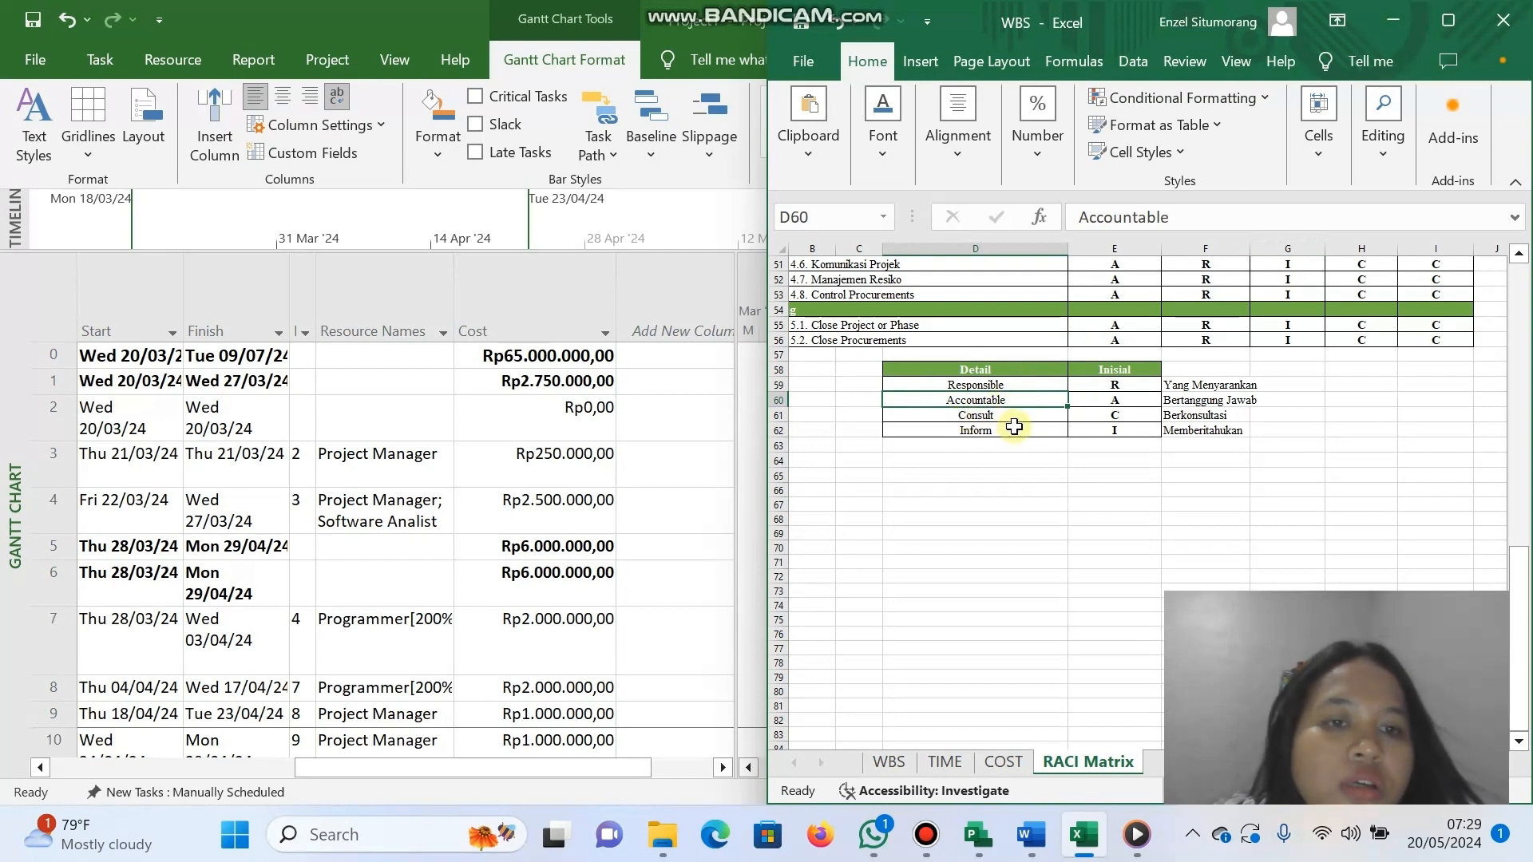
left_click(1015, 416)
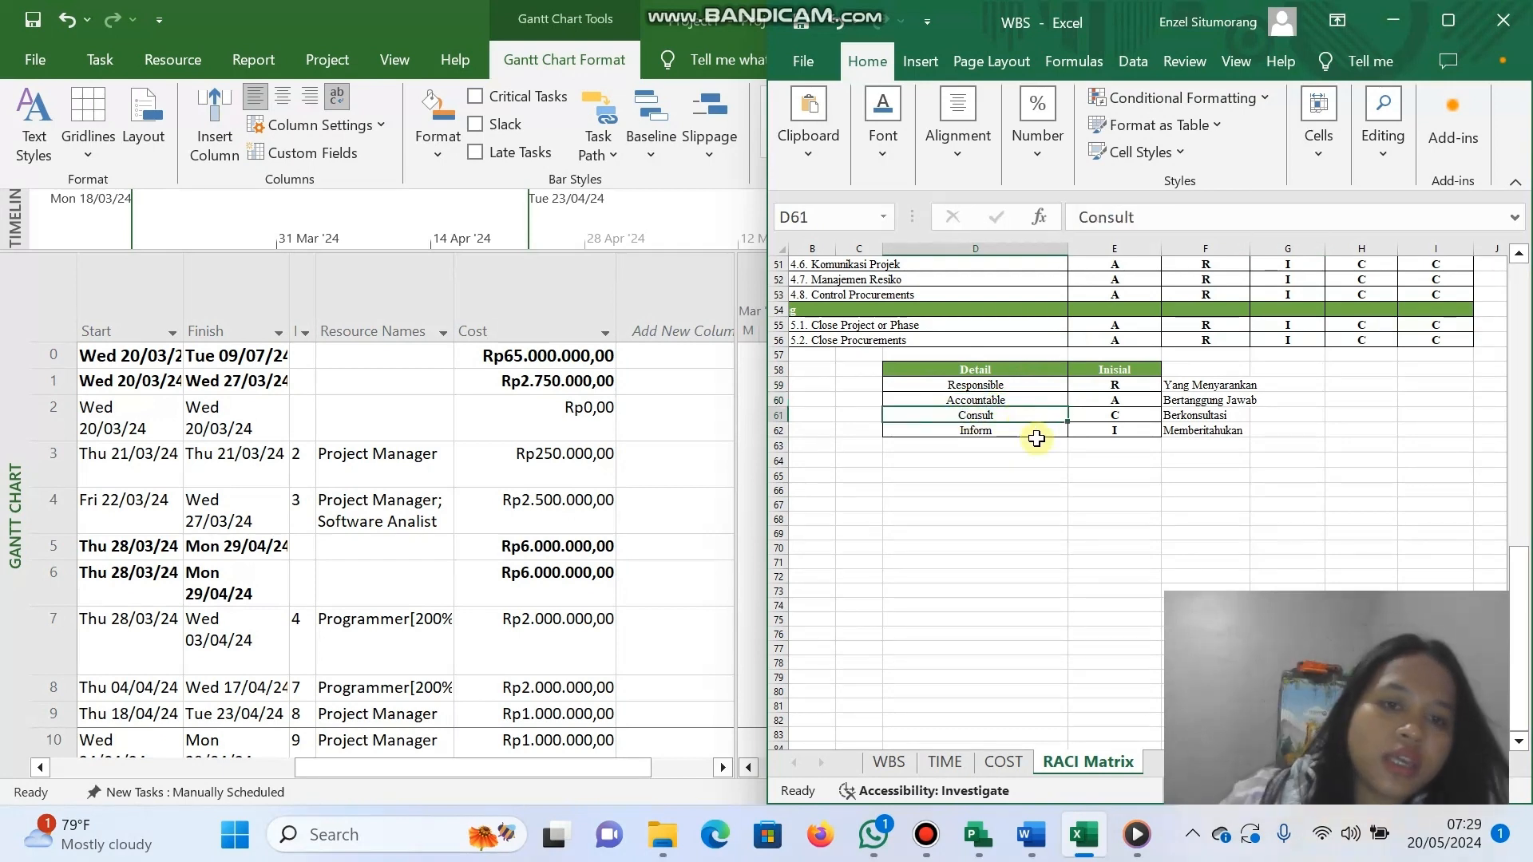
left_click(1039, 445)
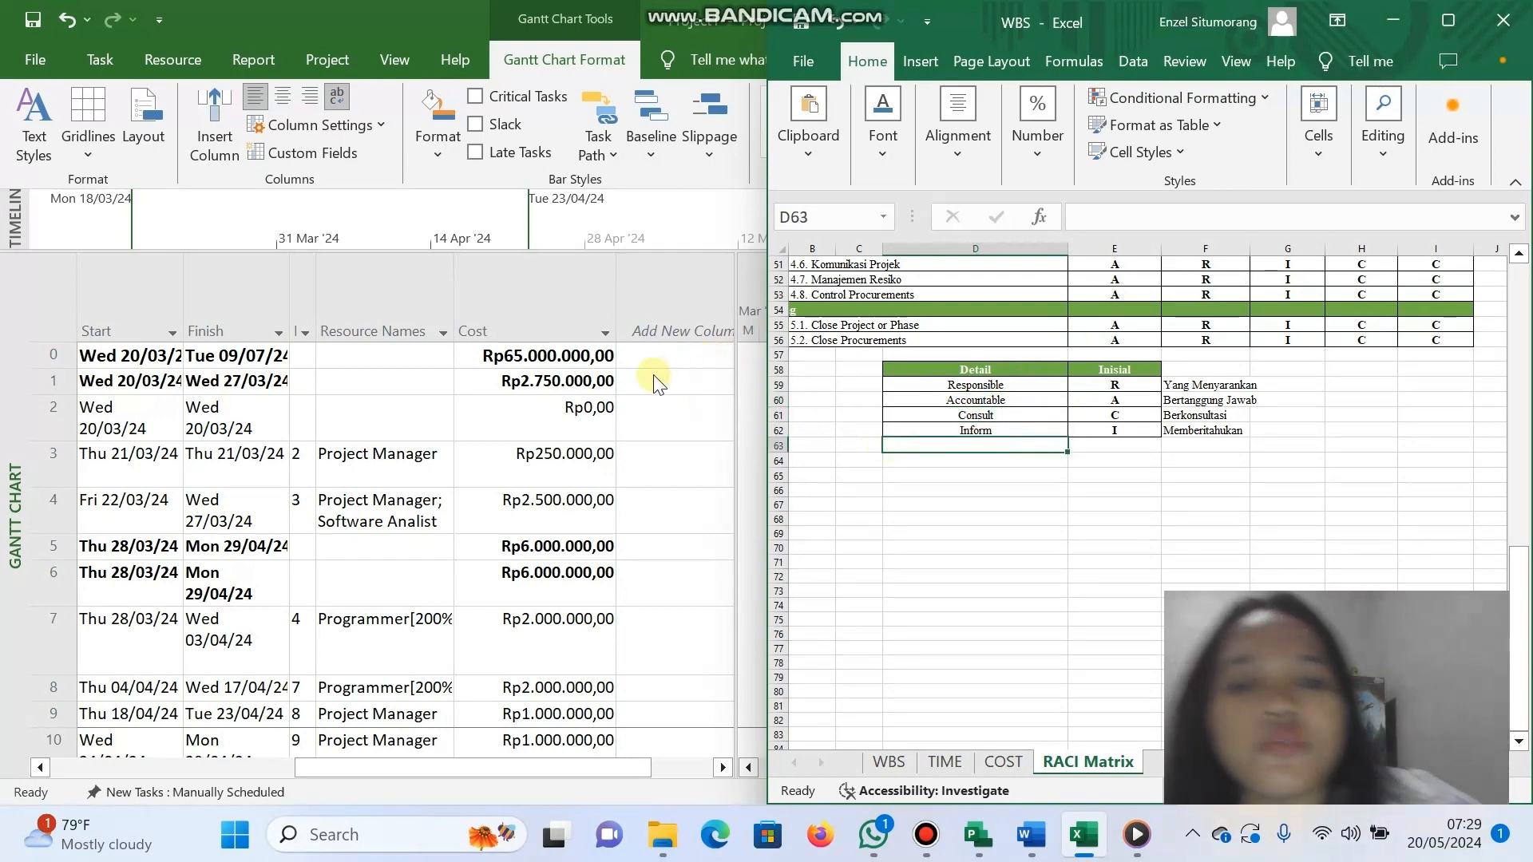
Add a custom column named Responsible after the Cost column of the project plan.
scroll(729, 352, "right", 2)
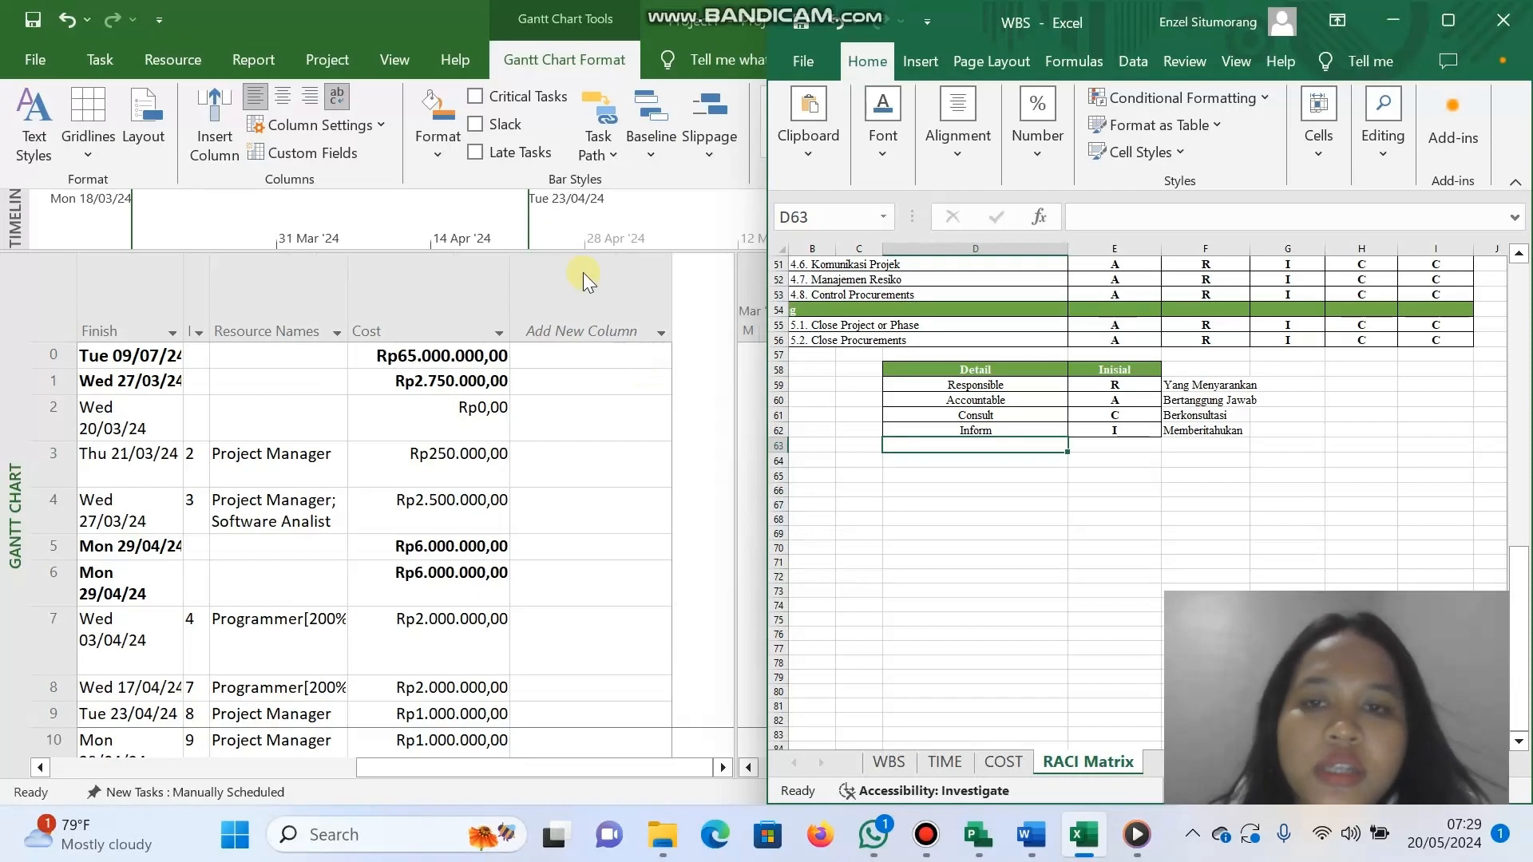
left_click(400, 305)
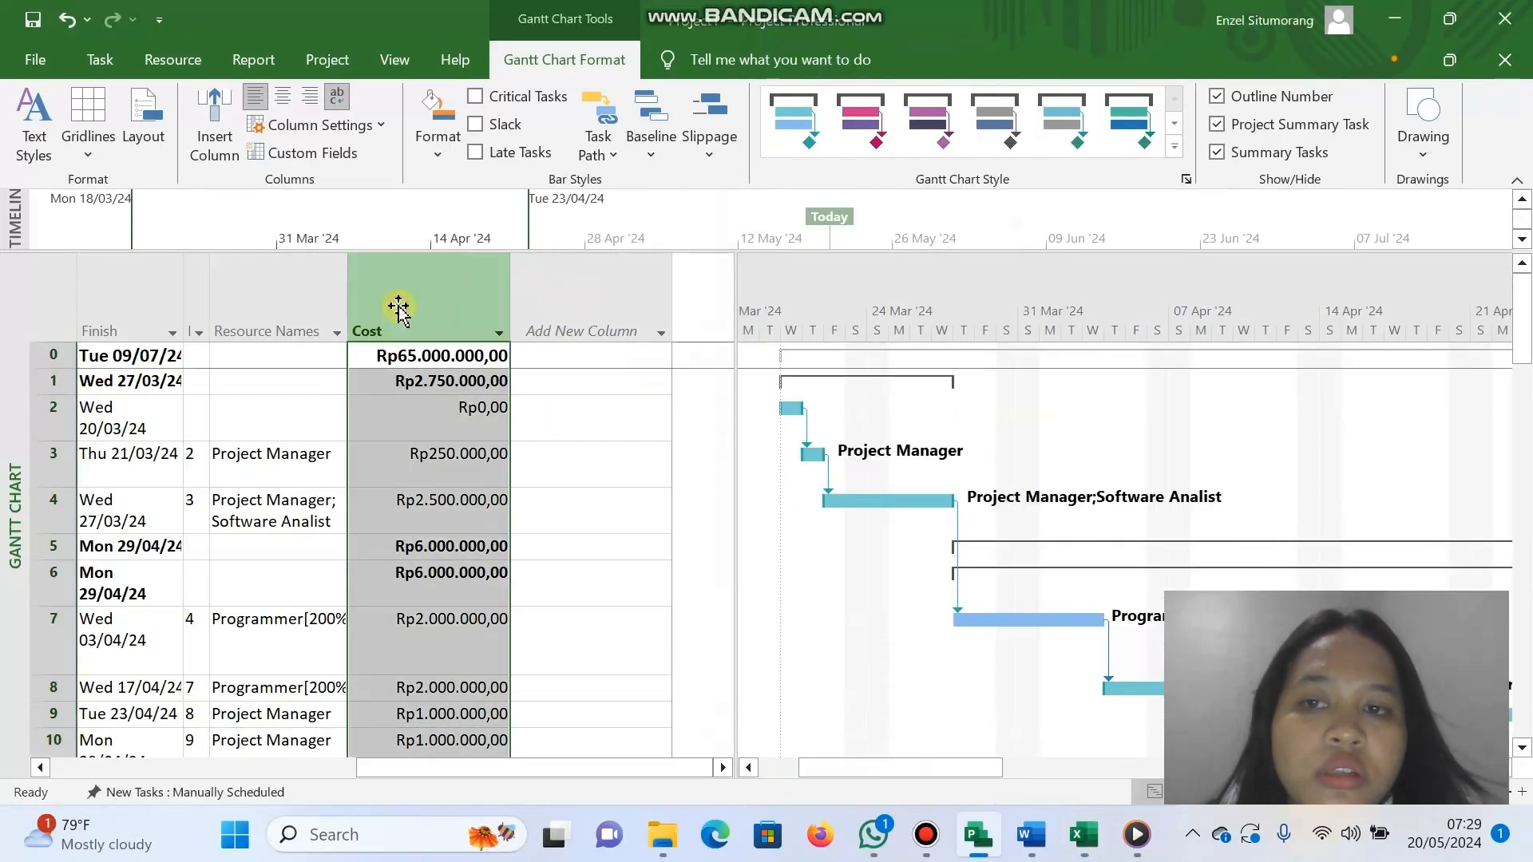
left_click(595, 316)
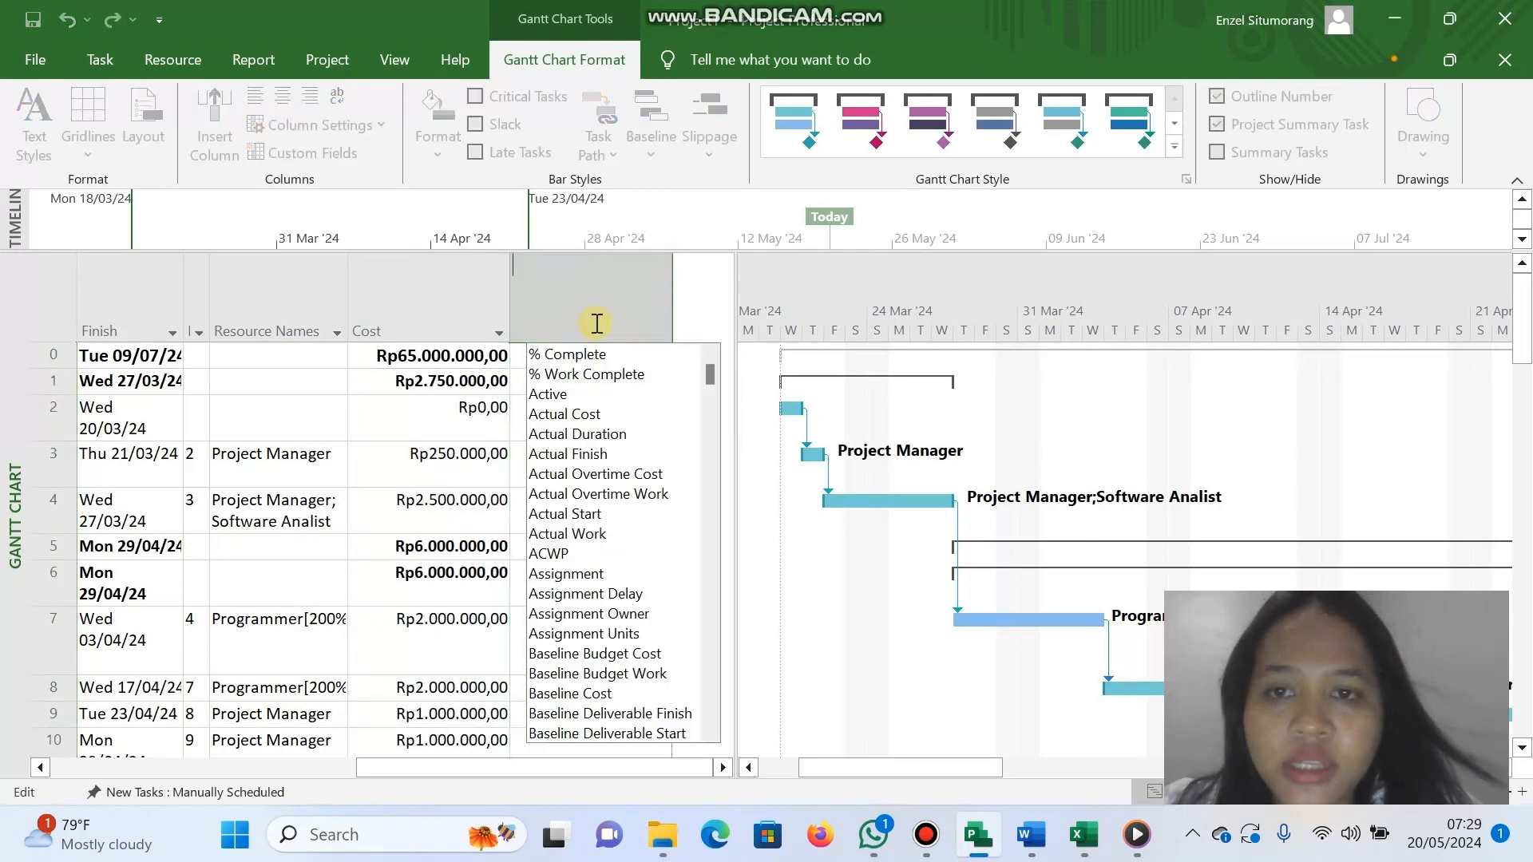
type("responsible")
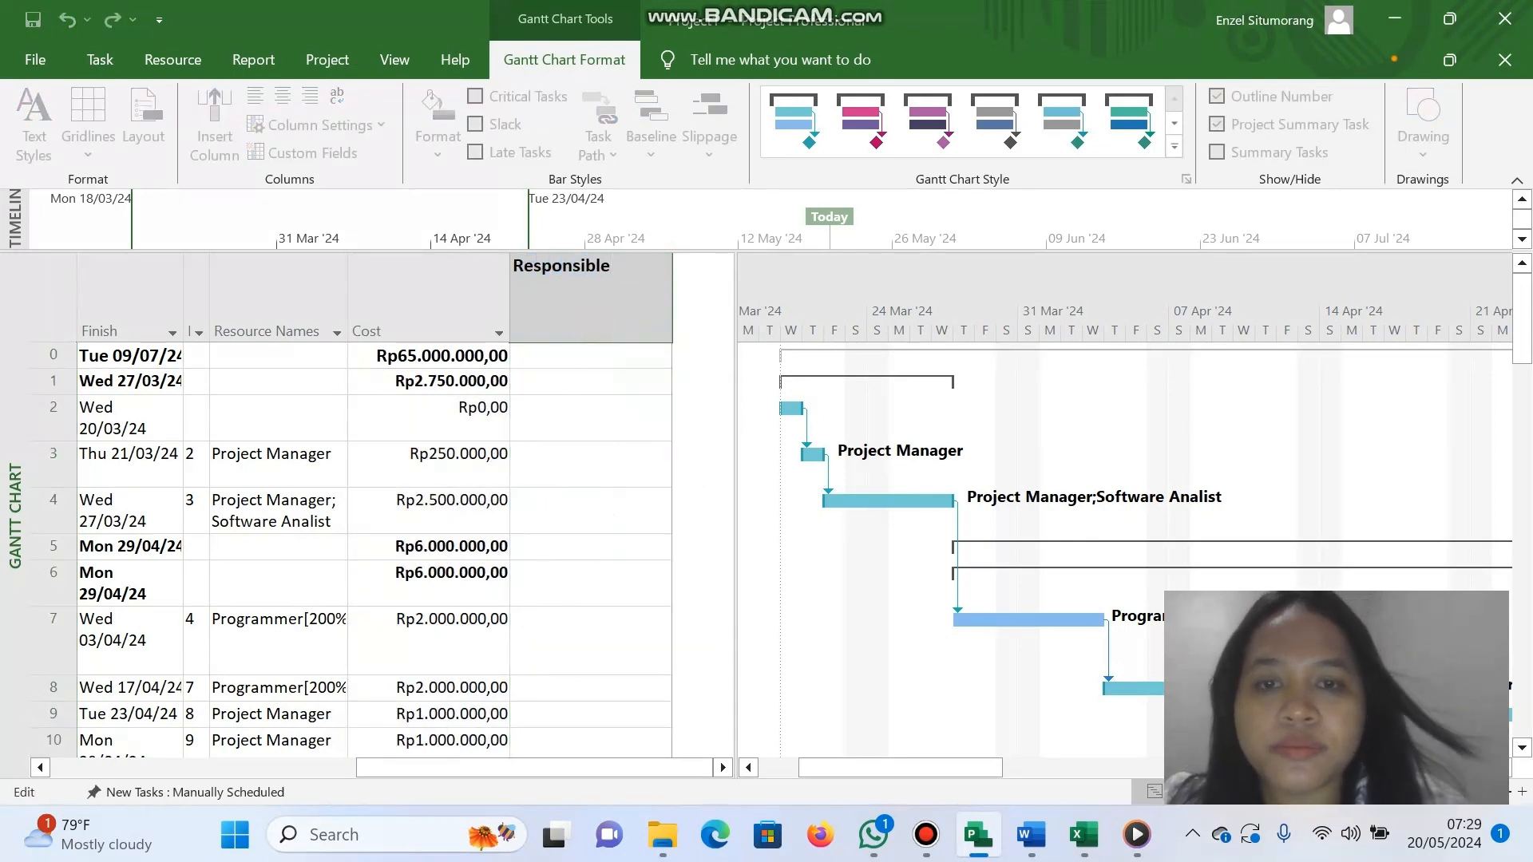
key("Return")
Enter SA as Responsible for task 1.1 Penentuan Manager Proyek, following the workbook's RACI Matrix.
scroll(418, 438, "left", 5)
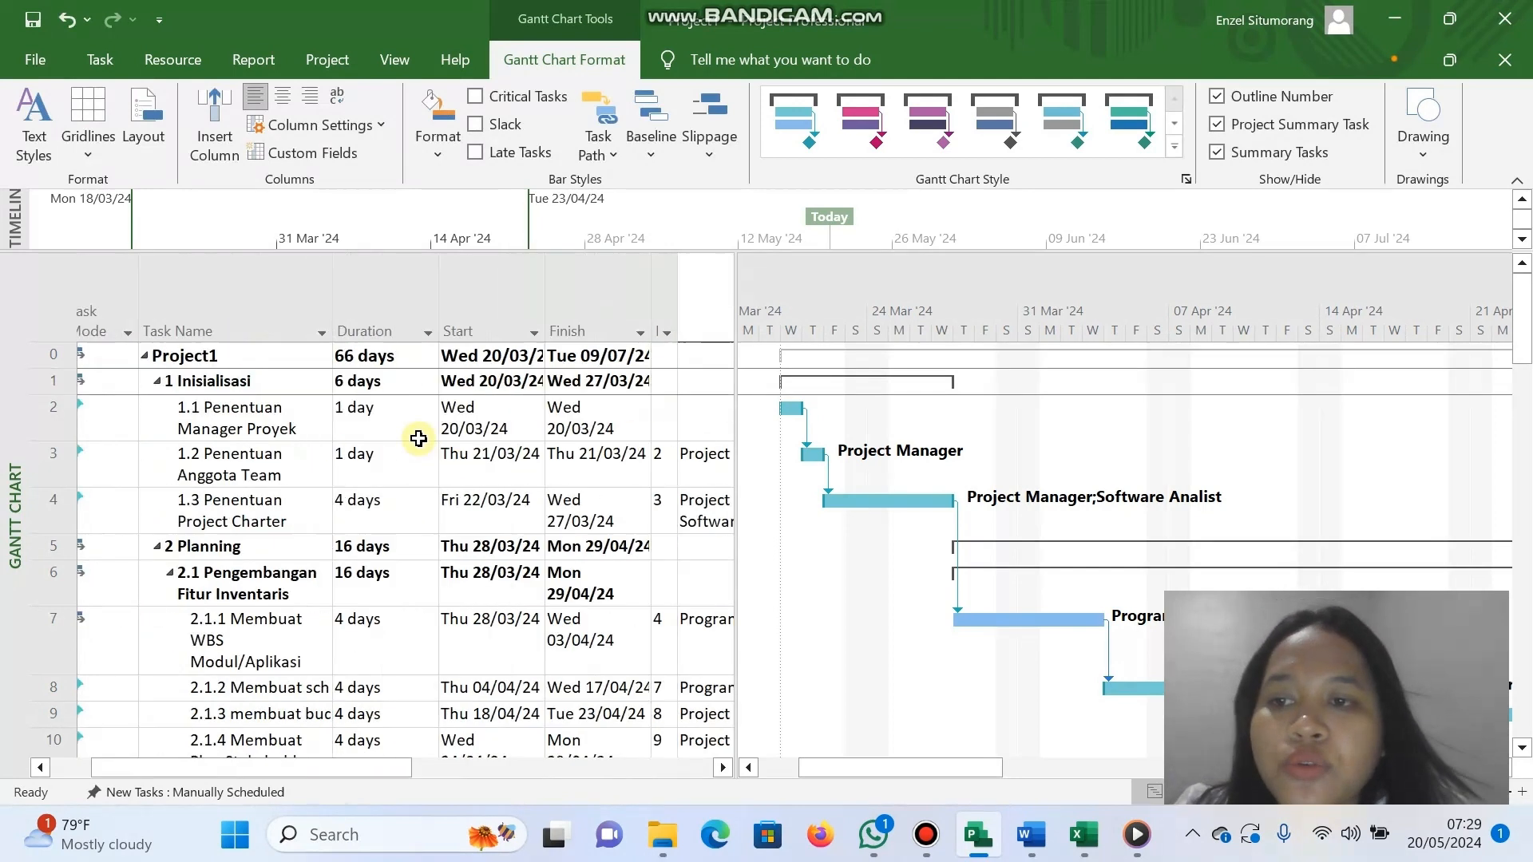
scroll(419, 438, "left", 2)
left_click(342, 418)
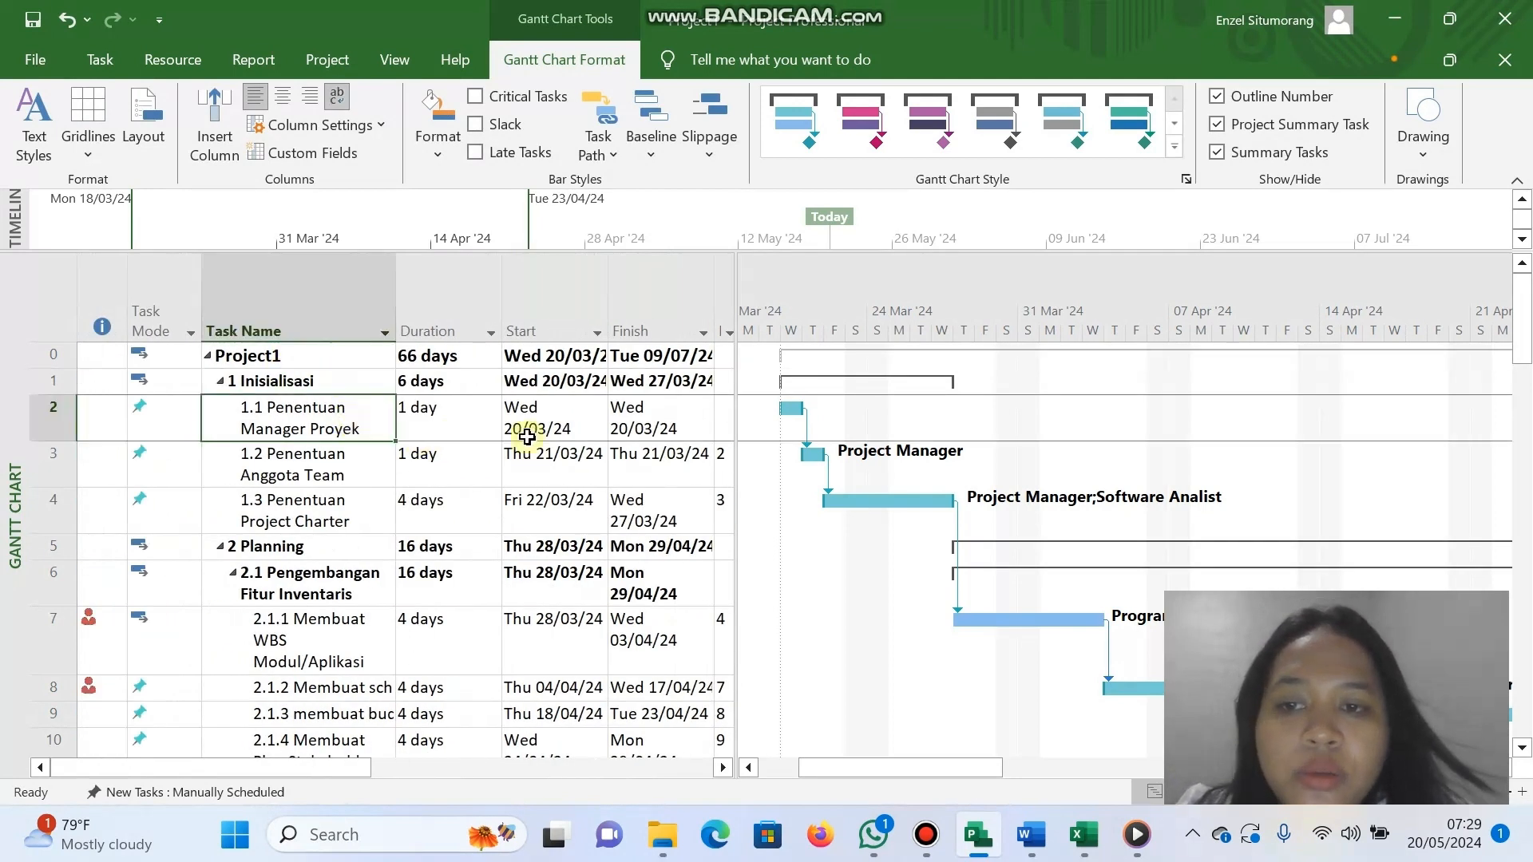
scroll(527, 435, "right", 5)
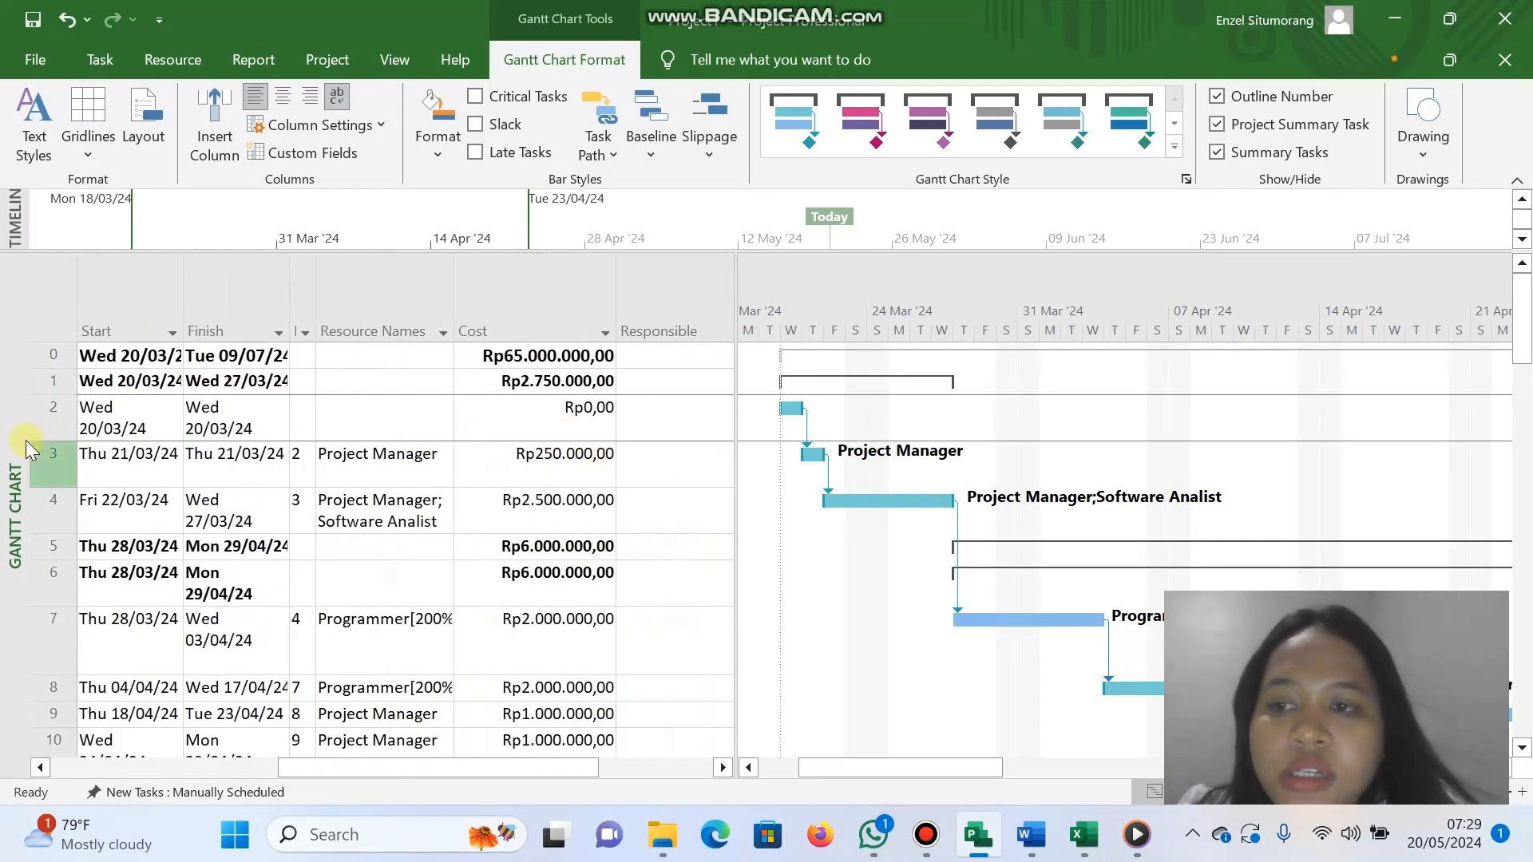
left_click(47, 415)
scroll(489, 445, "right", 3)
left_click(488, 438)
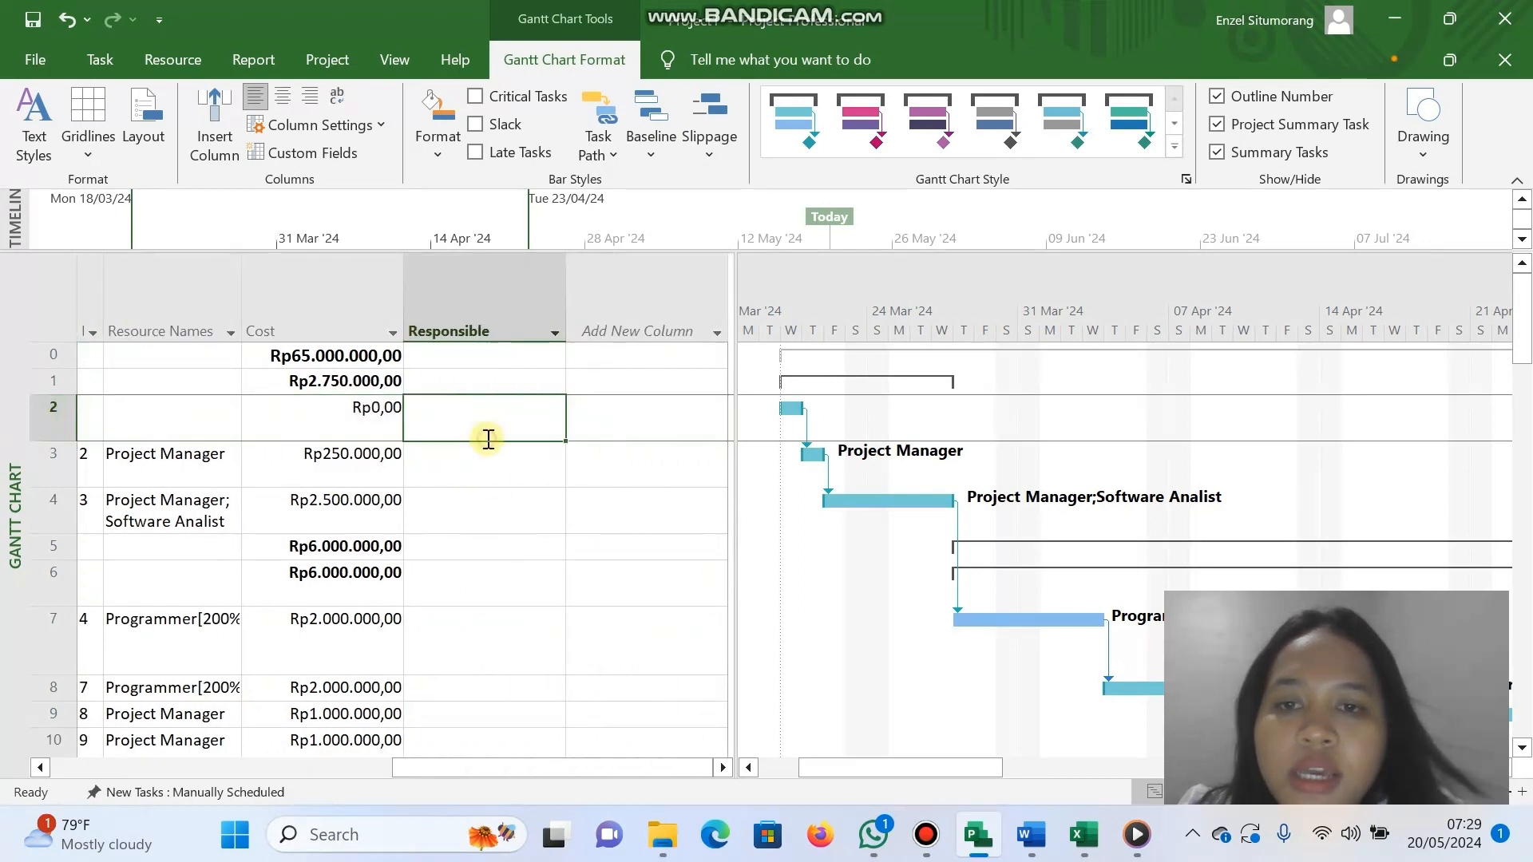
left_click(1084, 835)
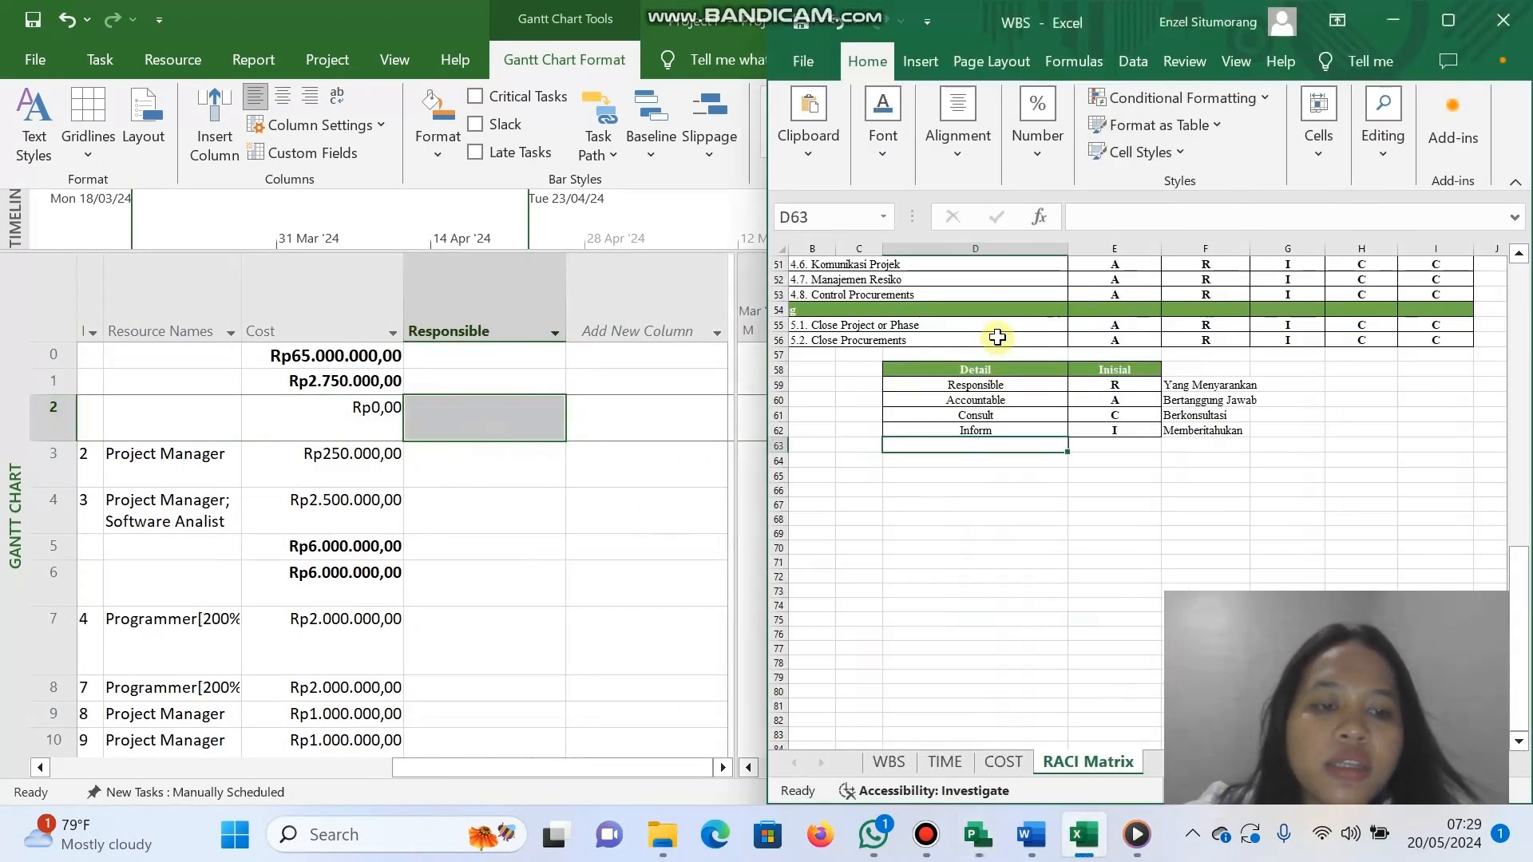
mouse_move(1469, 12)
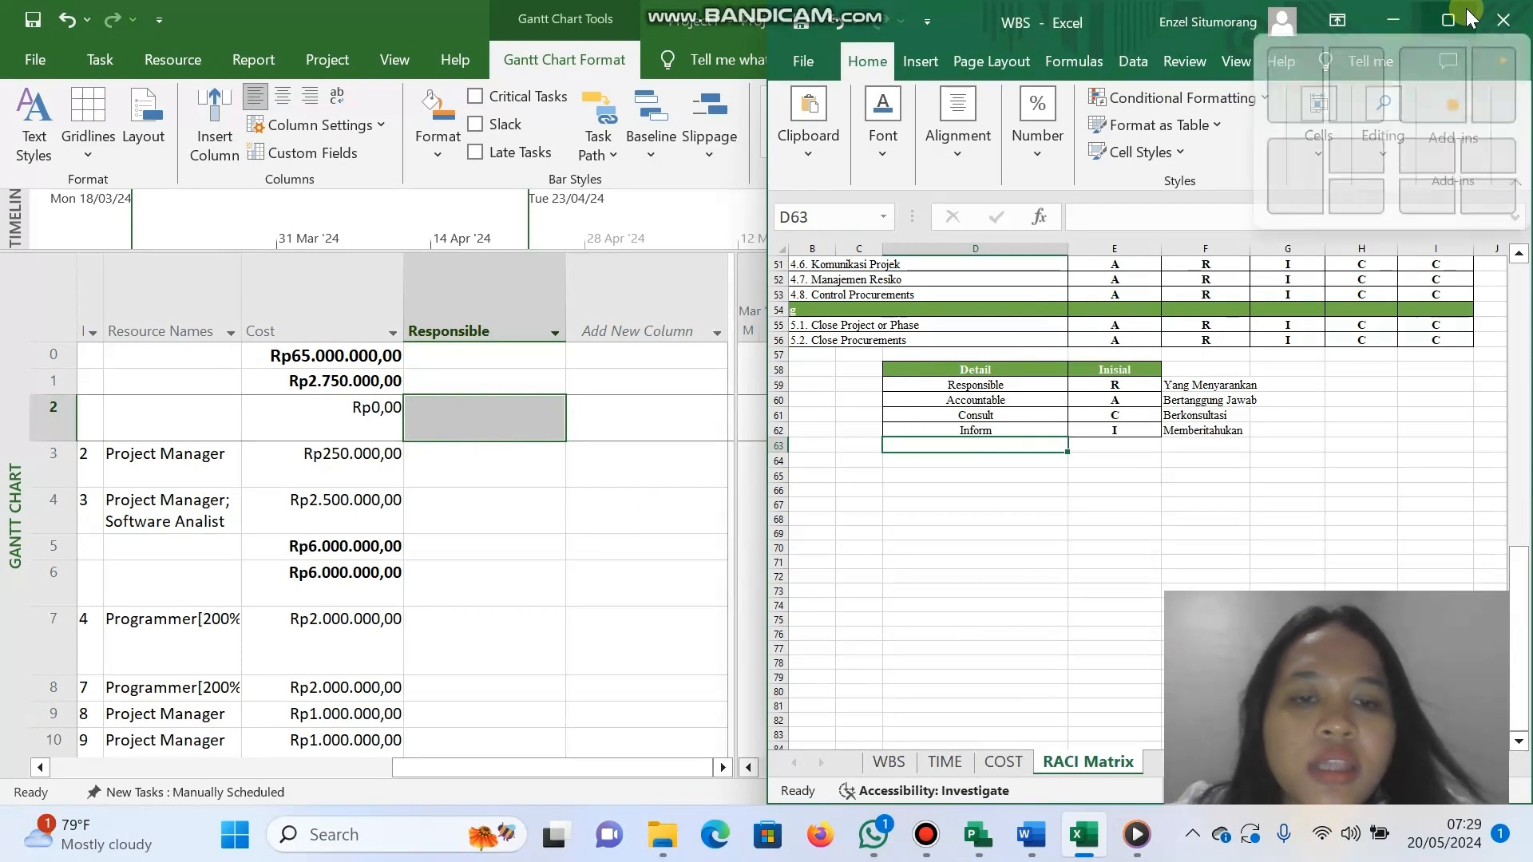
scroll(1329, 360, "up", 17)
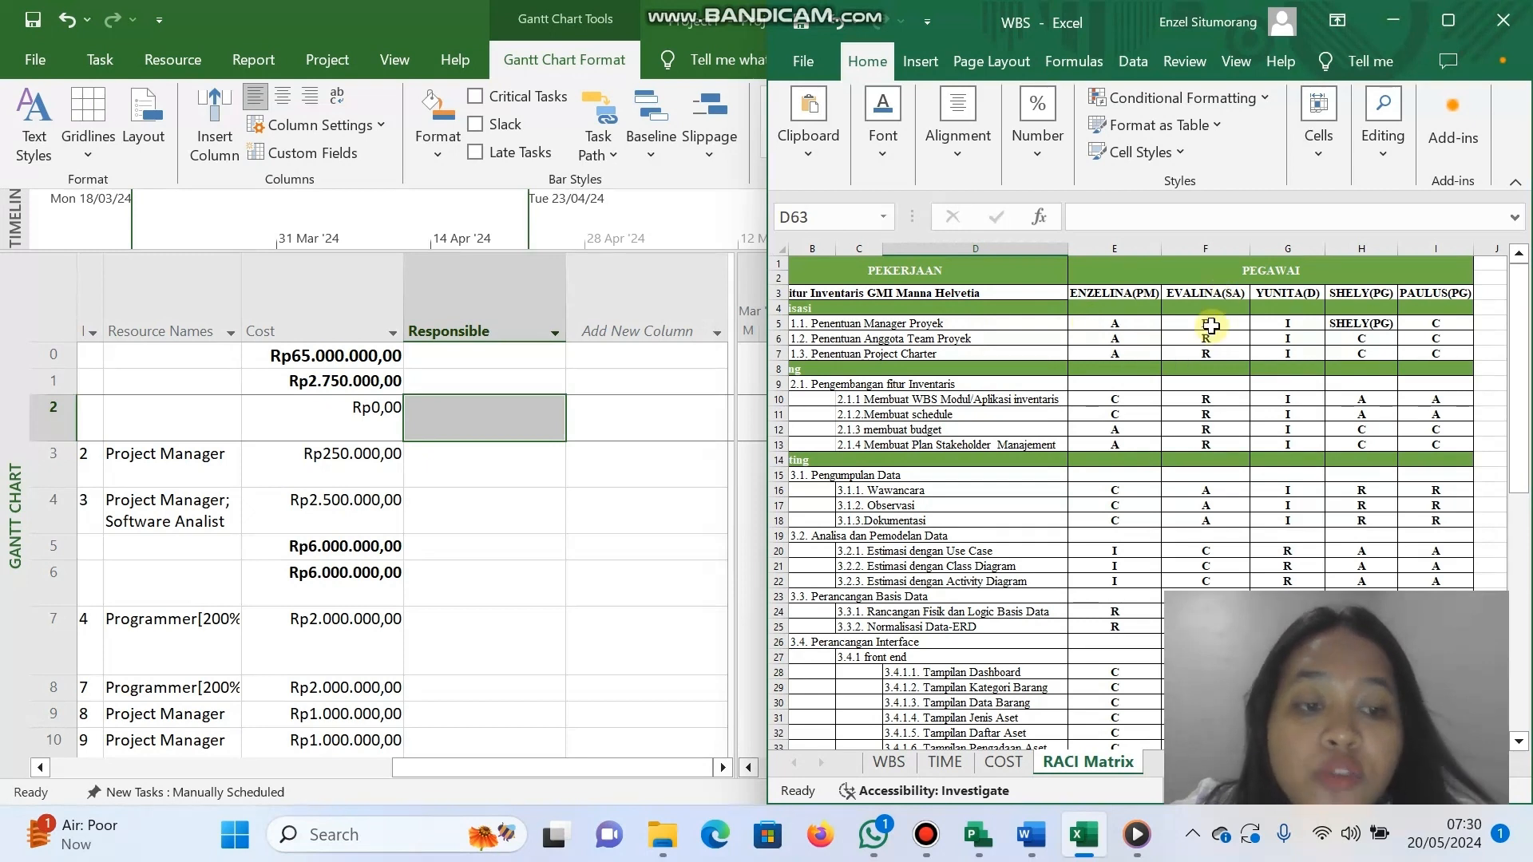
left_click(442, 421)
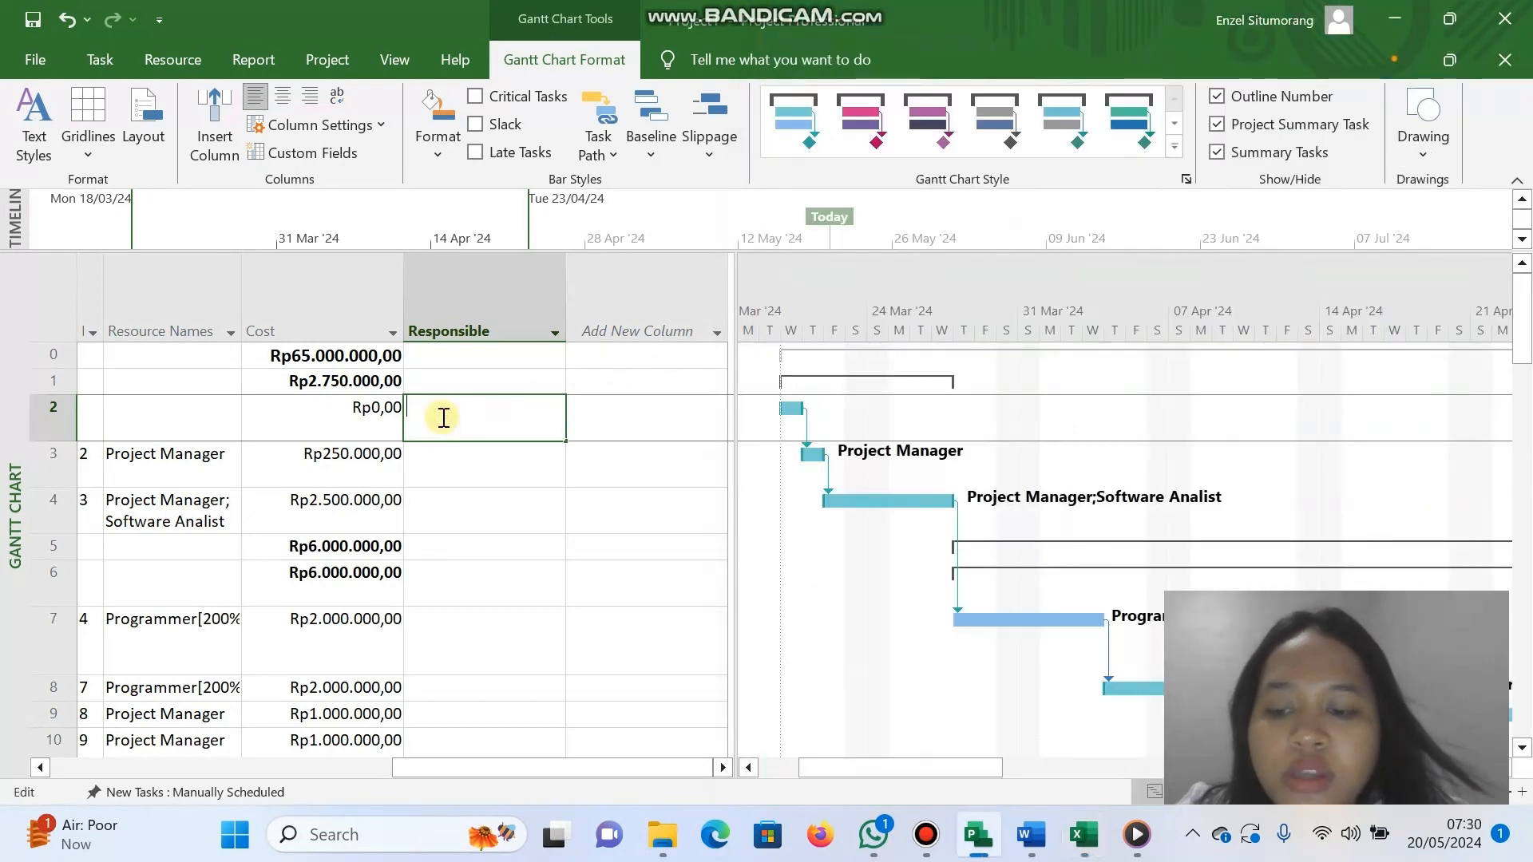
type("S")
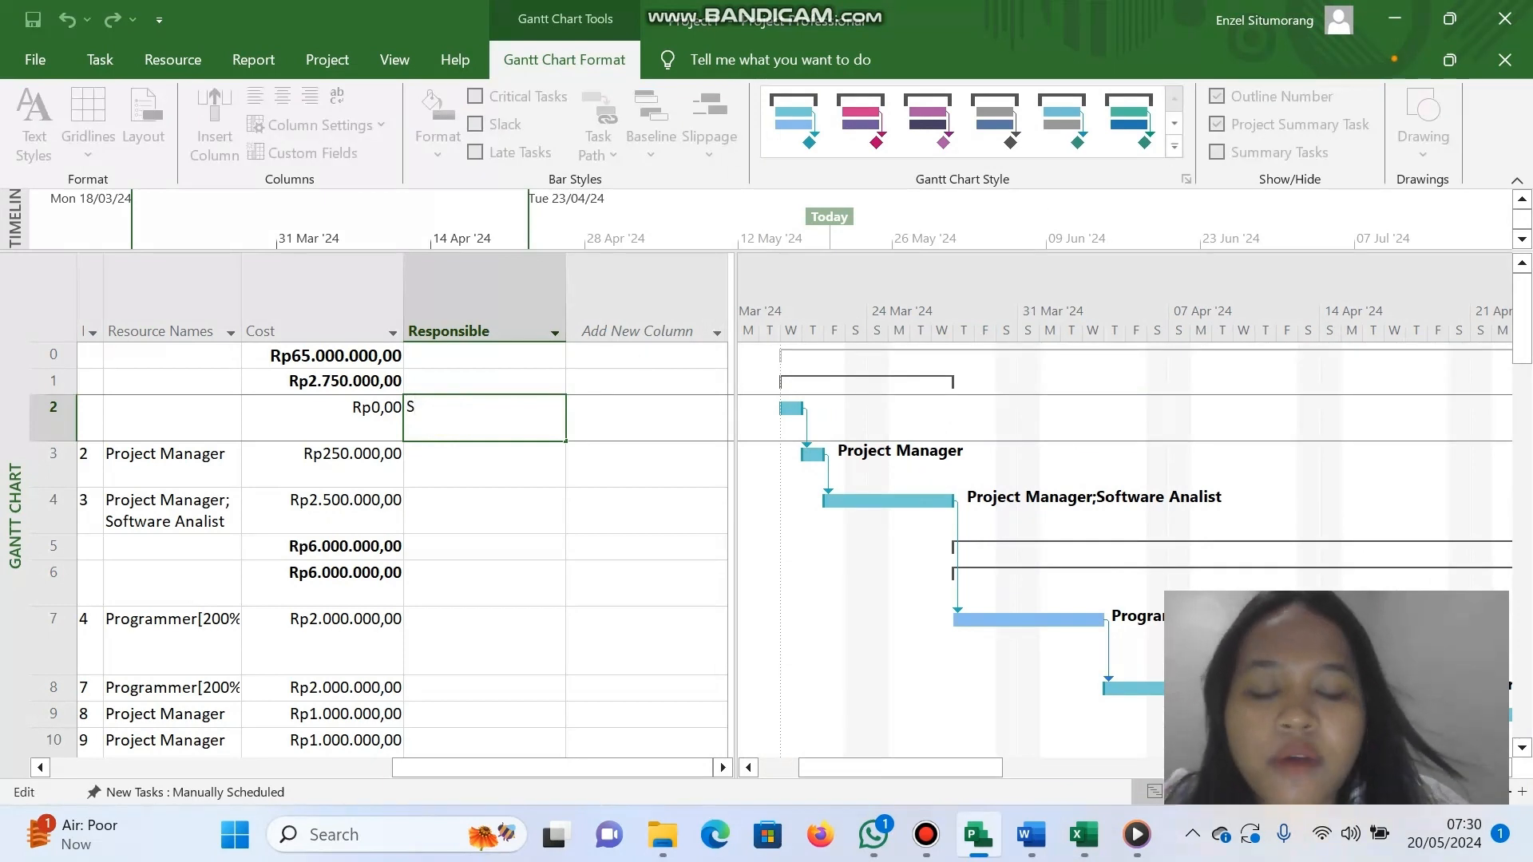
type("oftware Analist")
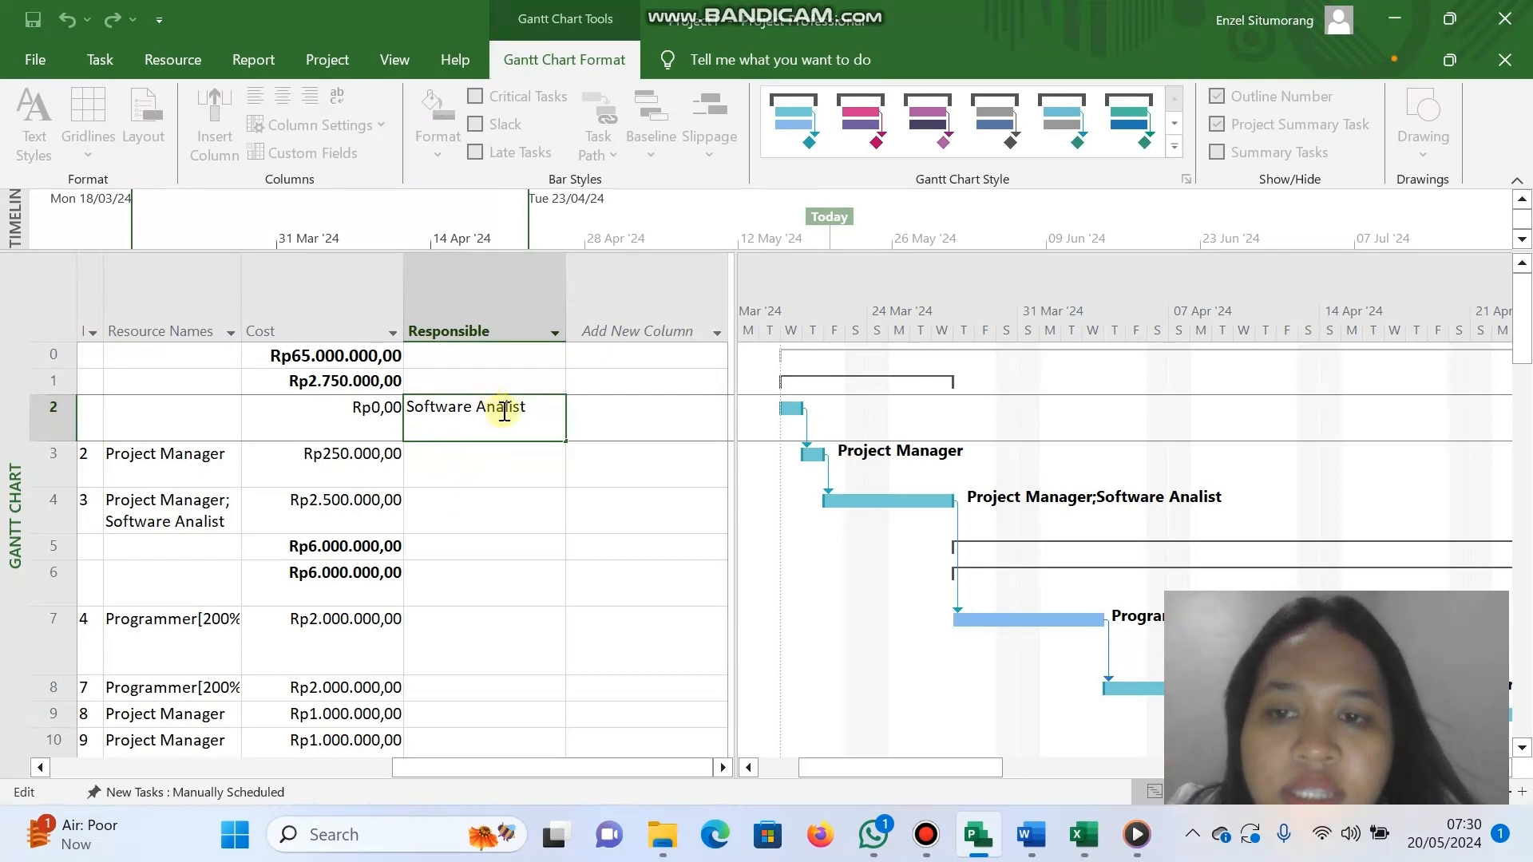
key("BackSpace")
key("BackSpace")
key("BackSpace")
key("BackSpace")
key("BackSpace")
key("BackSpace")
key("BackSpace")
key("BackSpace")
key("BackSpace")
key("BackSpace")
key("BackSpace")
key("BackSpace")
key("BackSpace")
key("BackSpace")
key("BackSpace")
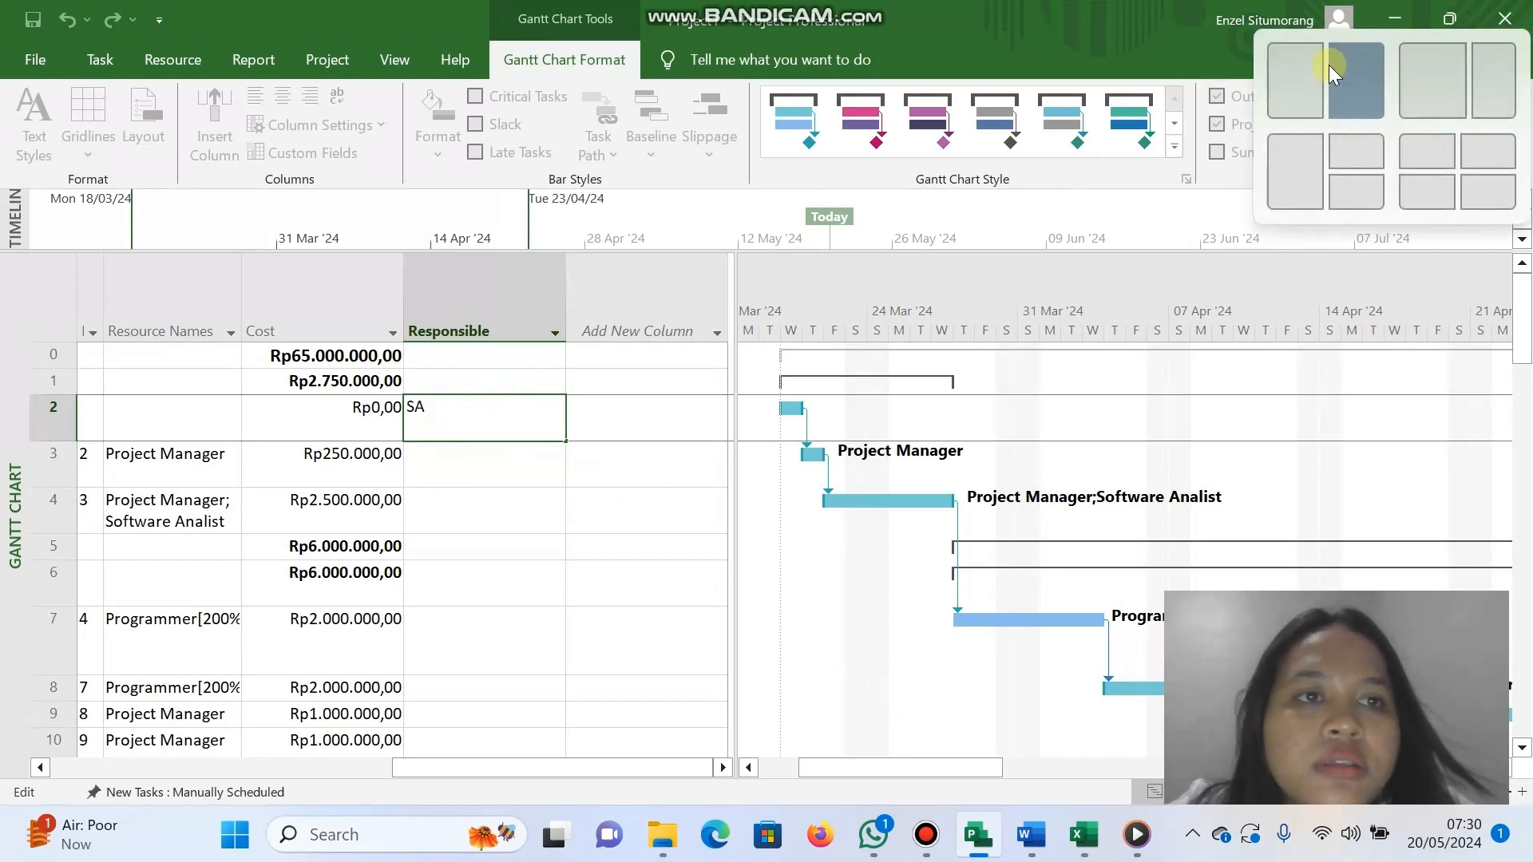
Arrange the plan side by side with the workbook and fill the SA entry down to tasks 1.2 and 1.3.
left_click(1310, 73)
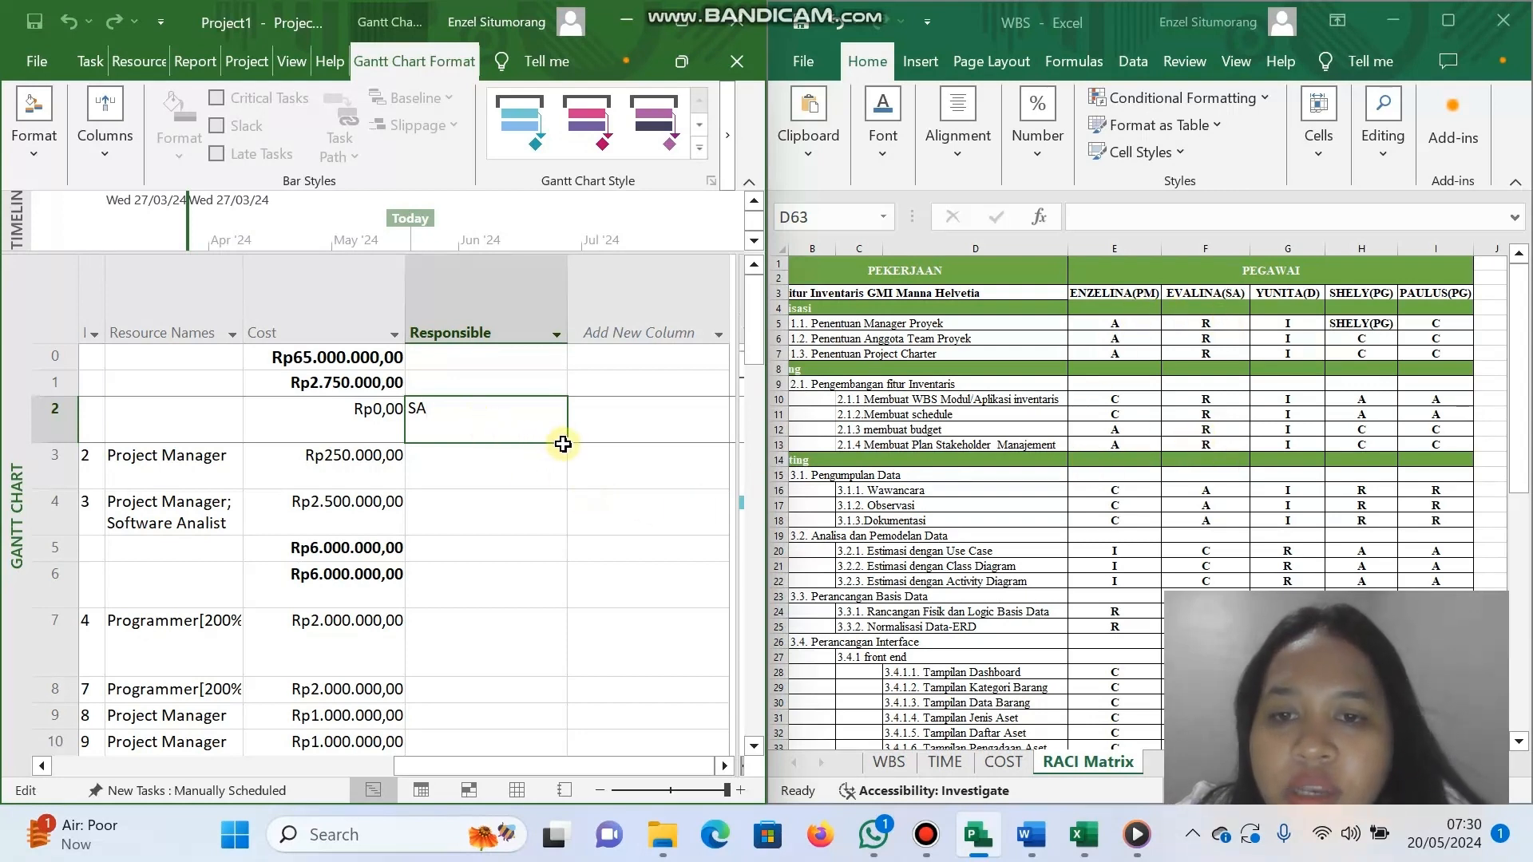
key("Return")
left_click(542, 423)
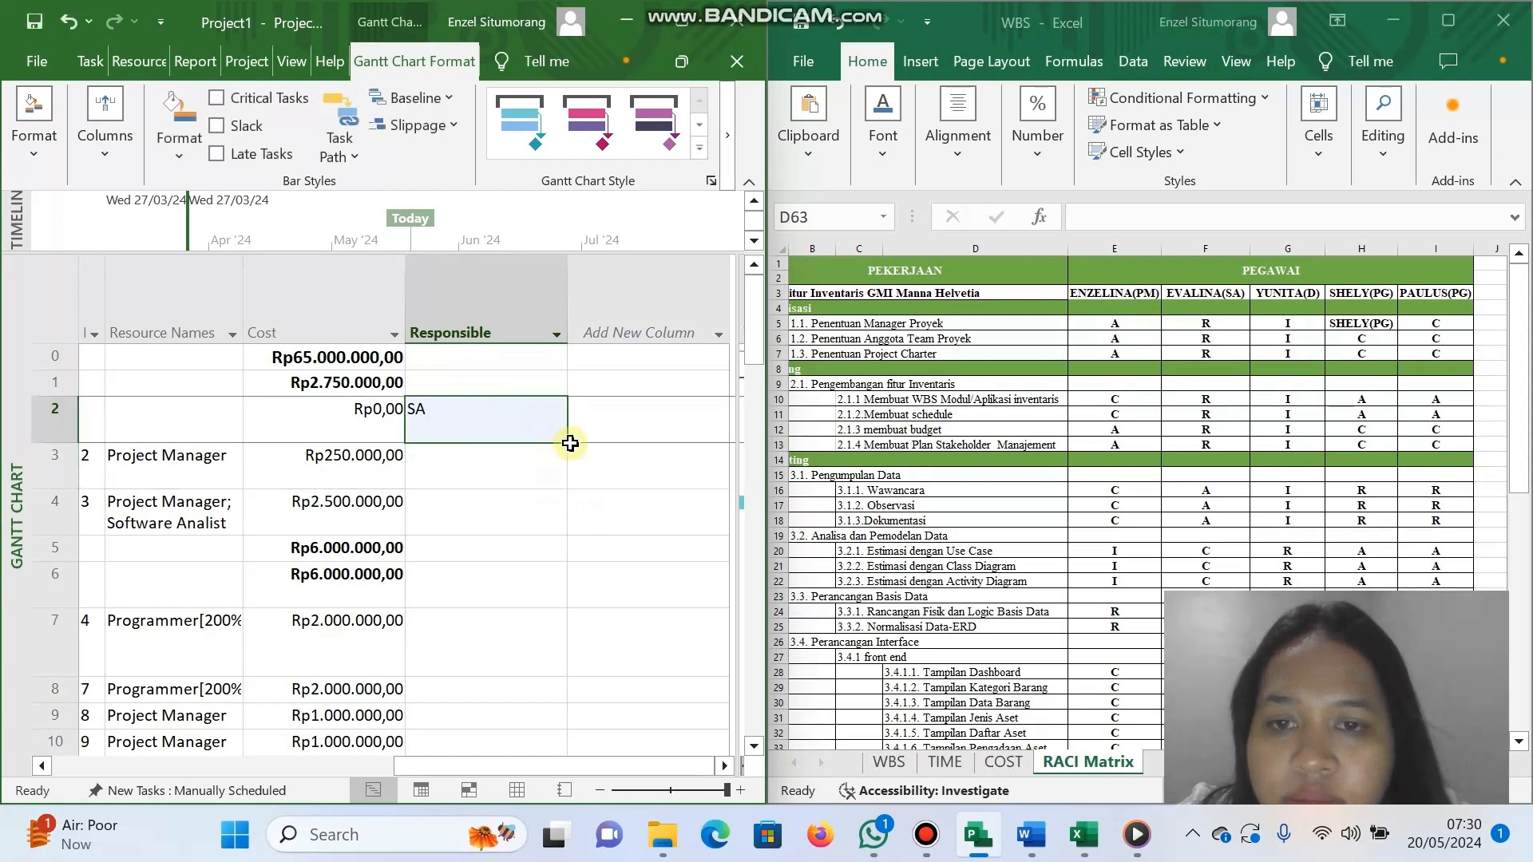
left_click_drag(568, 443, 554, 537)
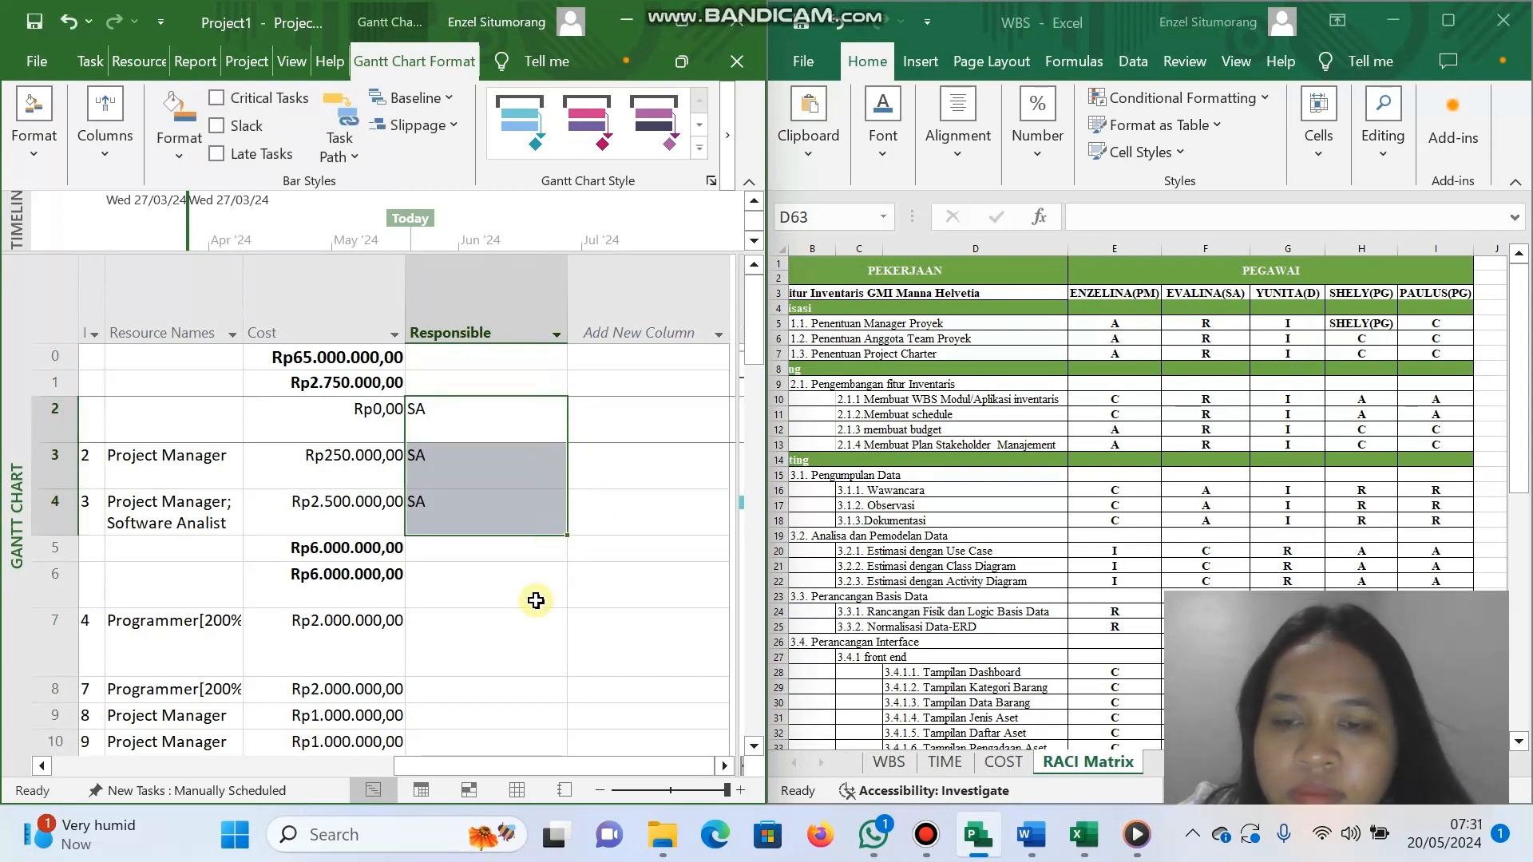
Enter SA as Responsible for tasks 2.1.1 to 2.1.4 under Pengembangan Fitur Inventaris.
left_click(536, 600)
scroll(457, 421, "down", 1)
left_click(439, 554)
scroll(397, 561, "left", 6)
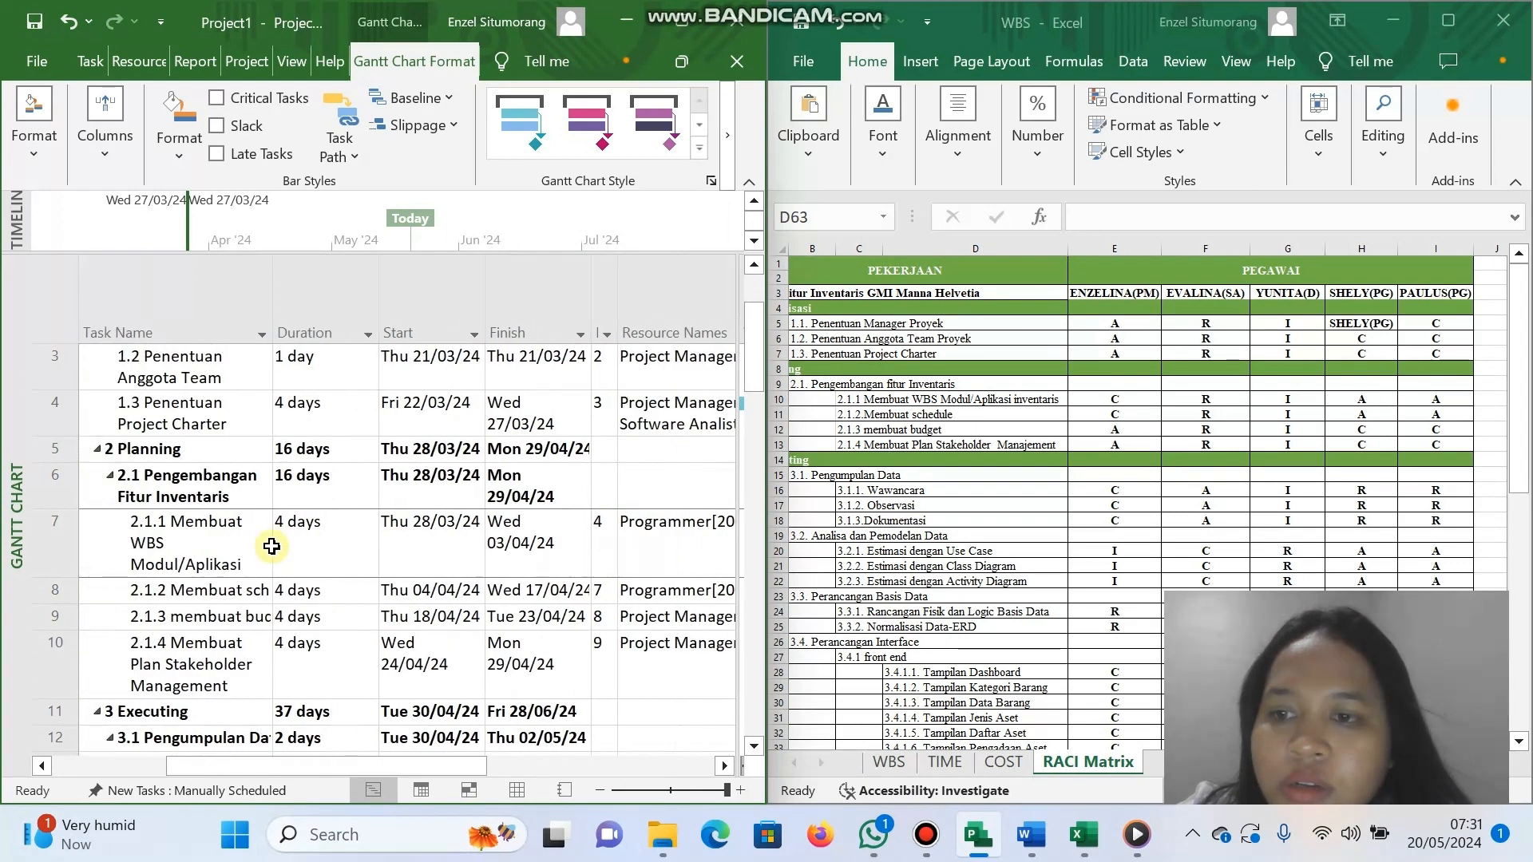
scroll(274, 543, "right", 3)
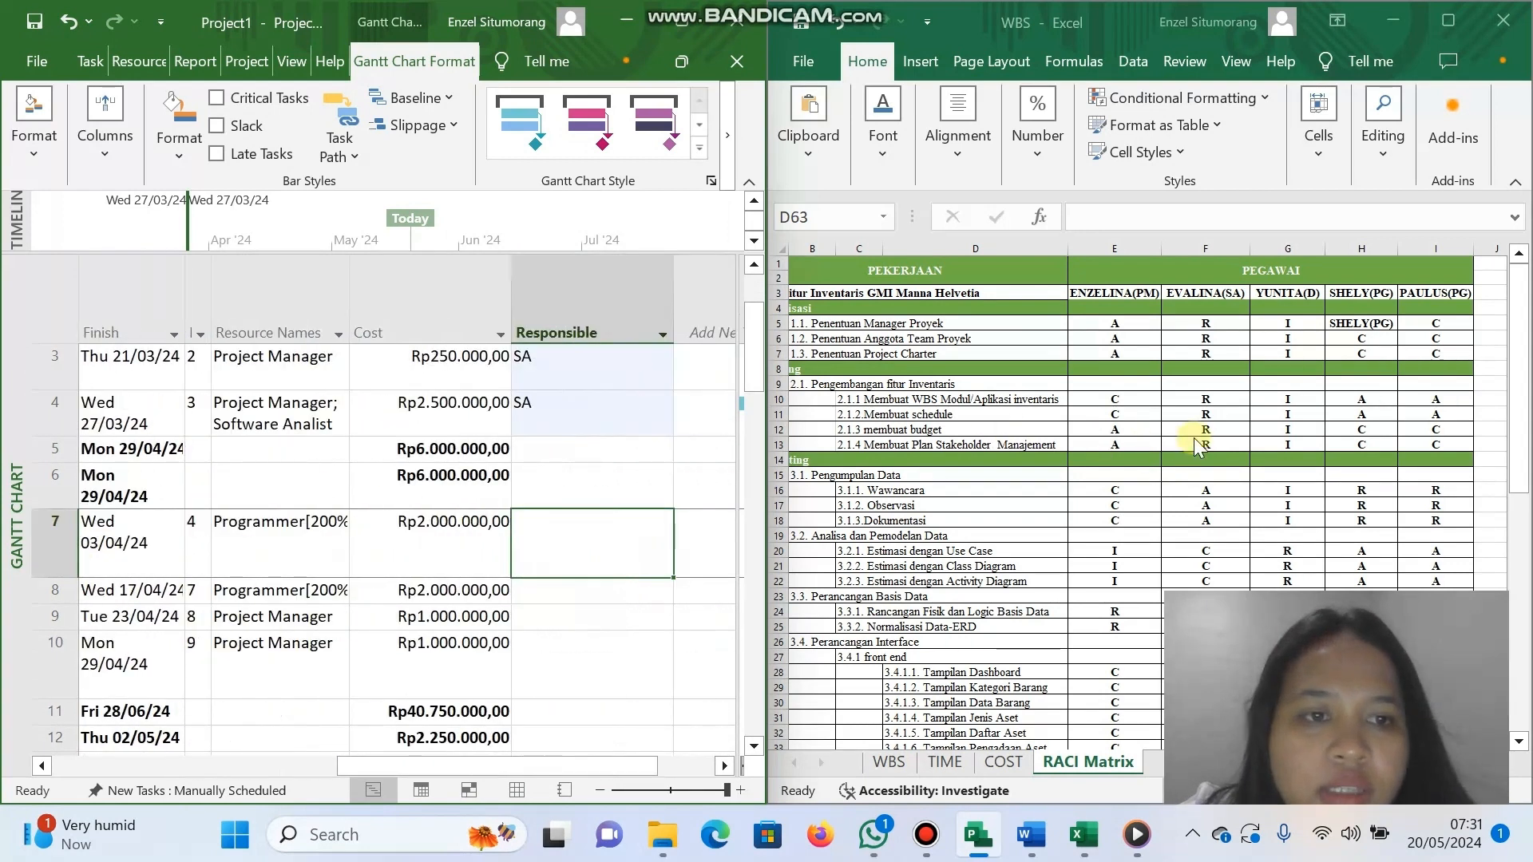
type("sa")
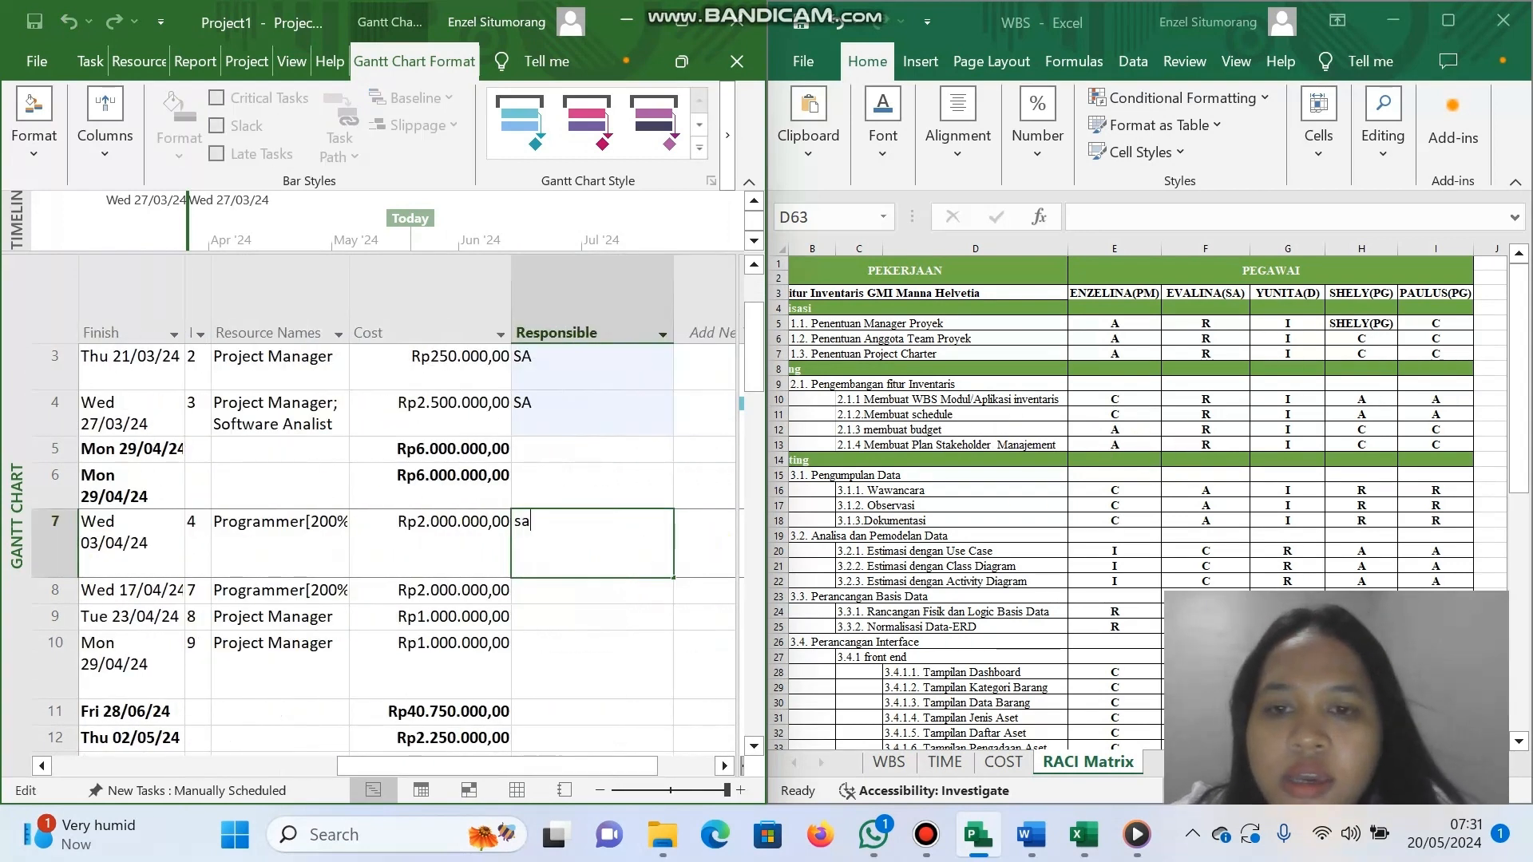
left_click(658, 592)
left_click(546, 624)
type("SA")
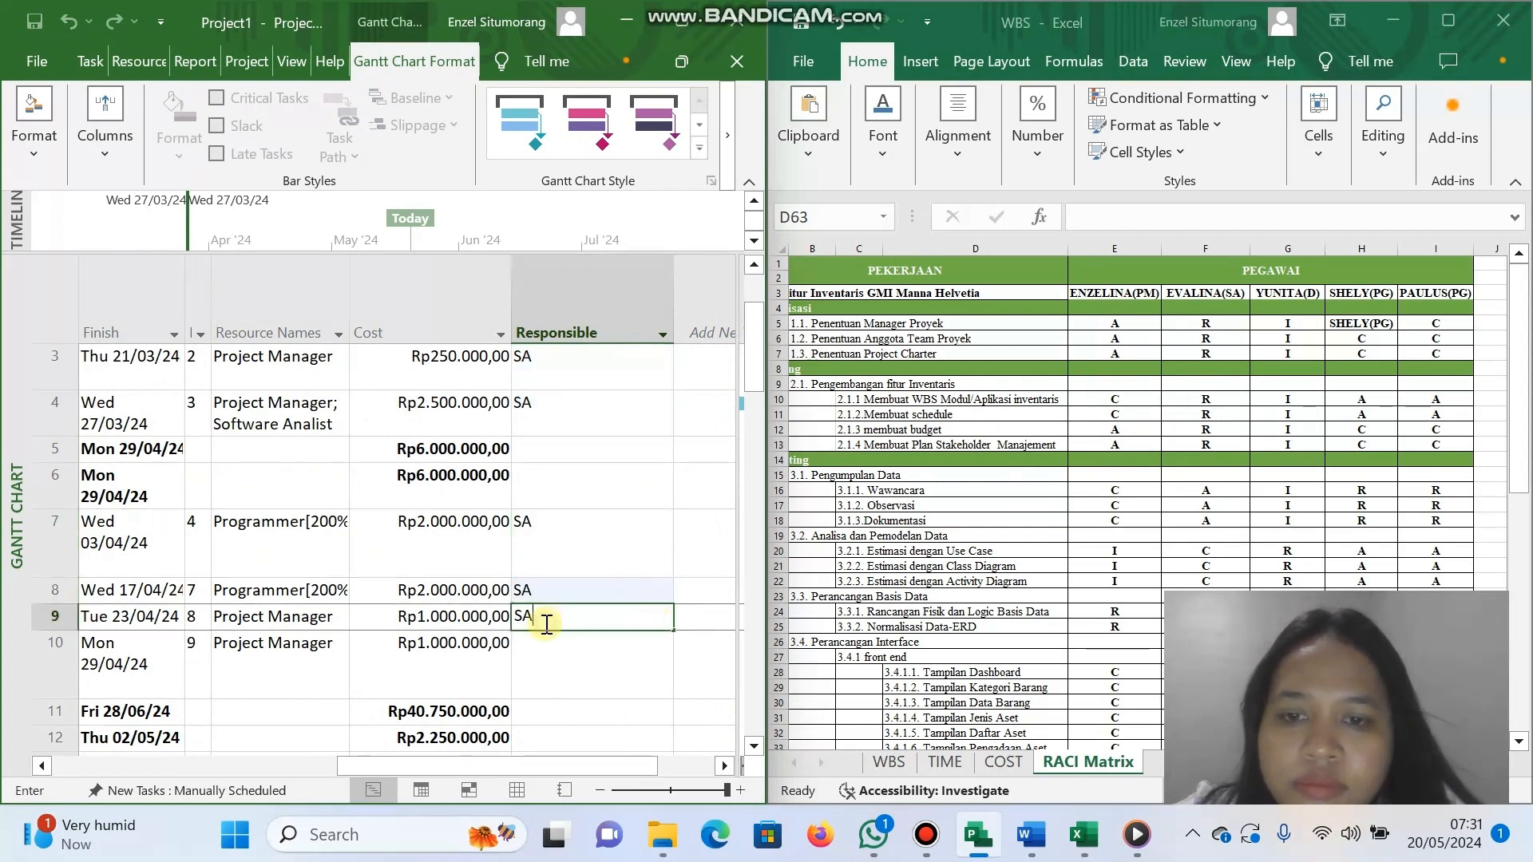
left_click(566, 657)
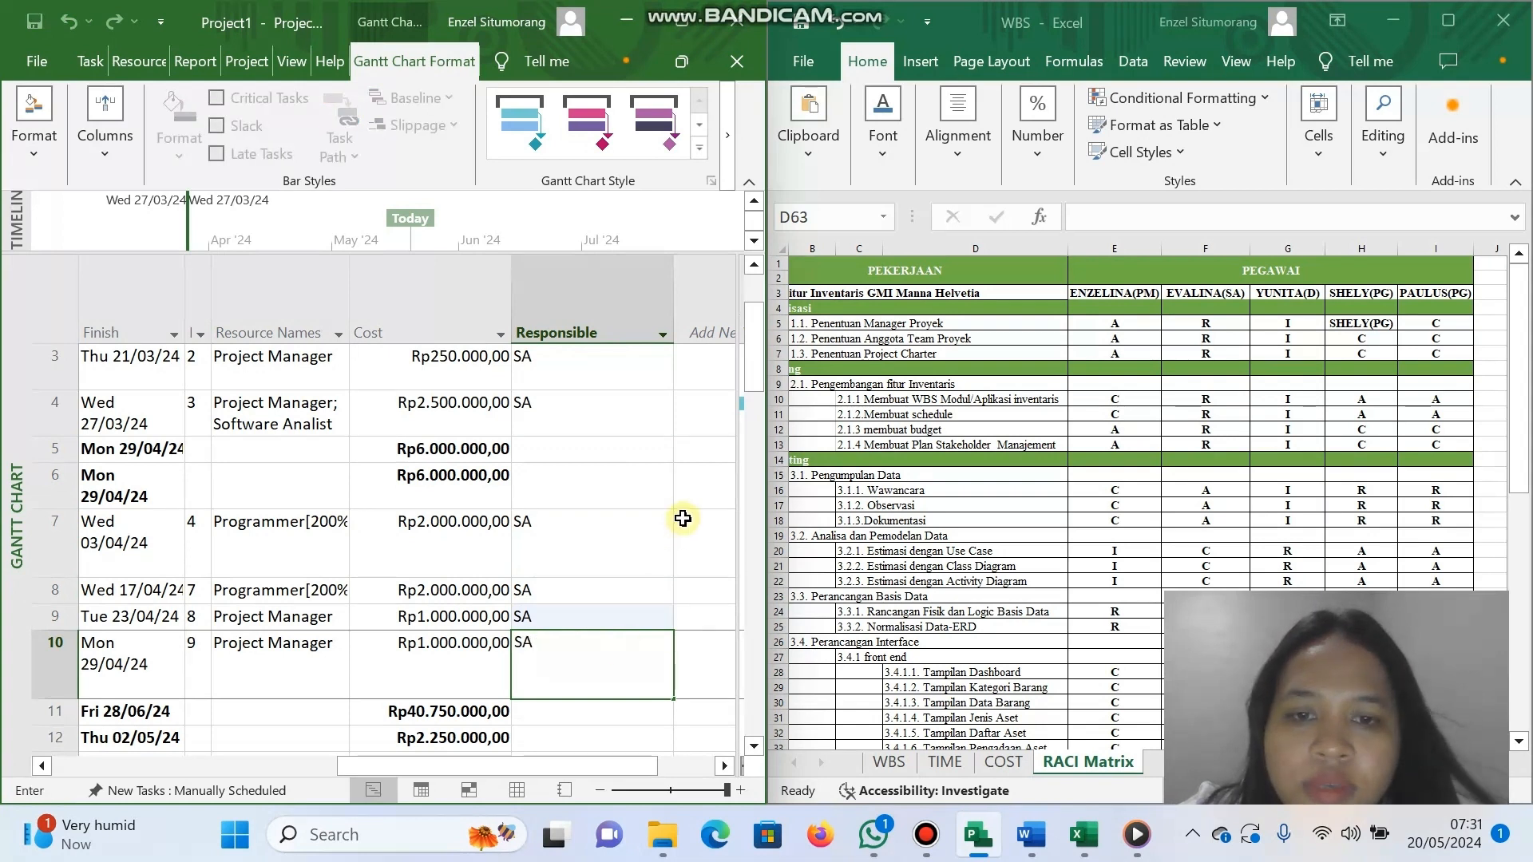
Enter PG[2] as Responsible for task 3.1.1 Wawancara and fill it down to tasks 3.1.2 and 3.1.3.
left_click_drag(750, 372, 754, 409)
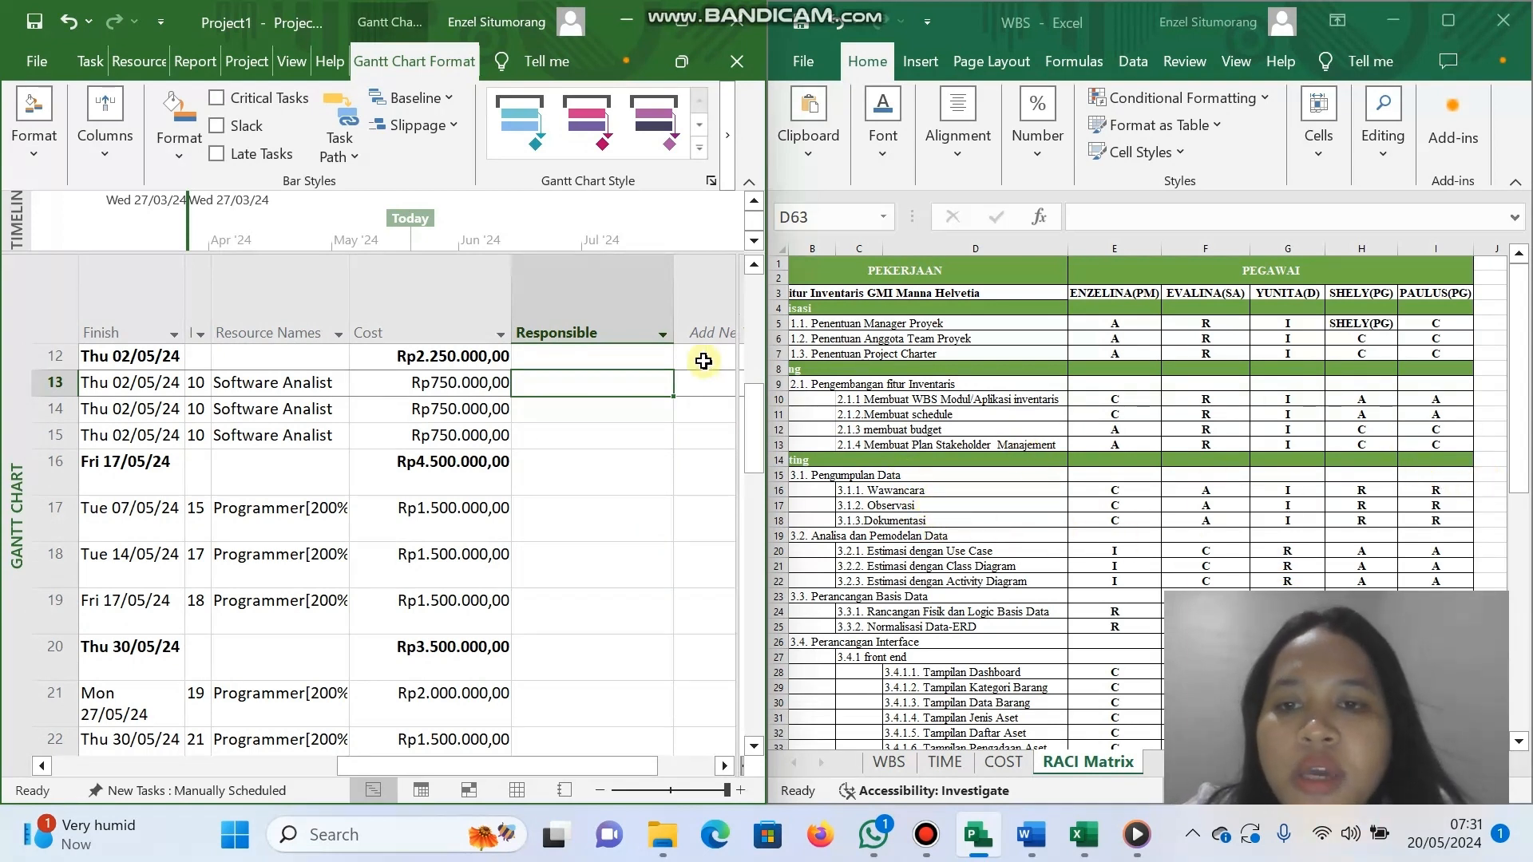
type("PG")
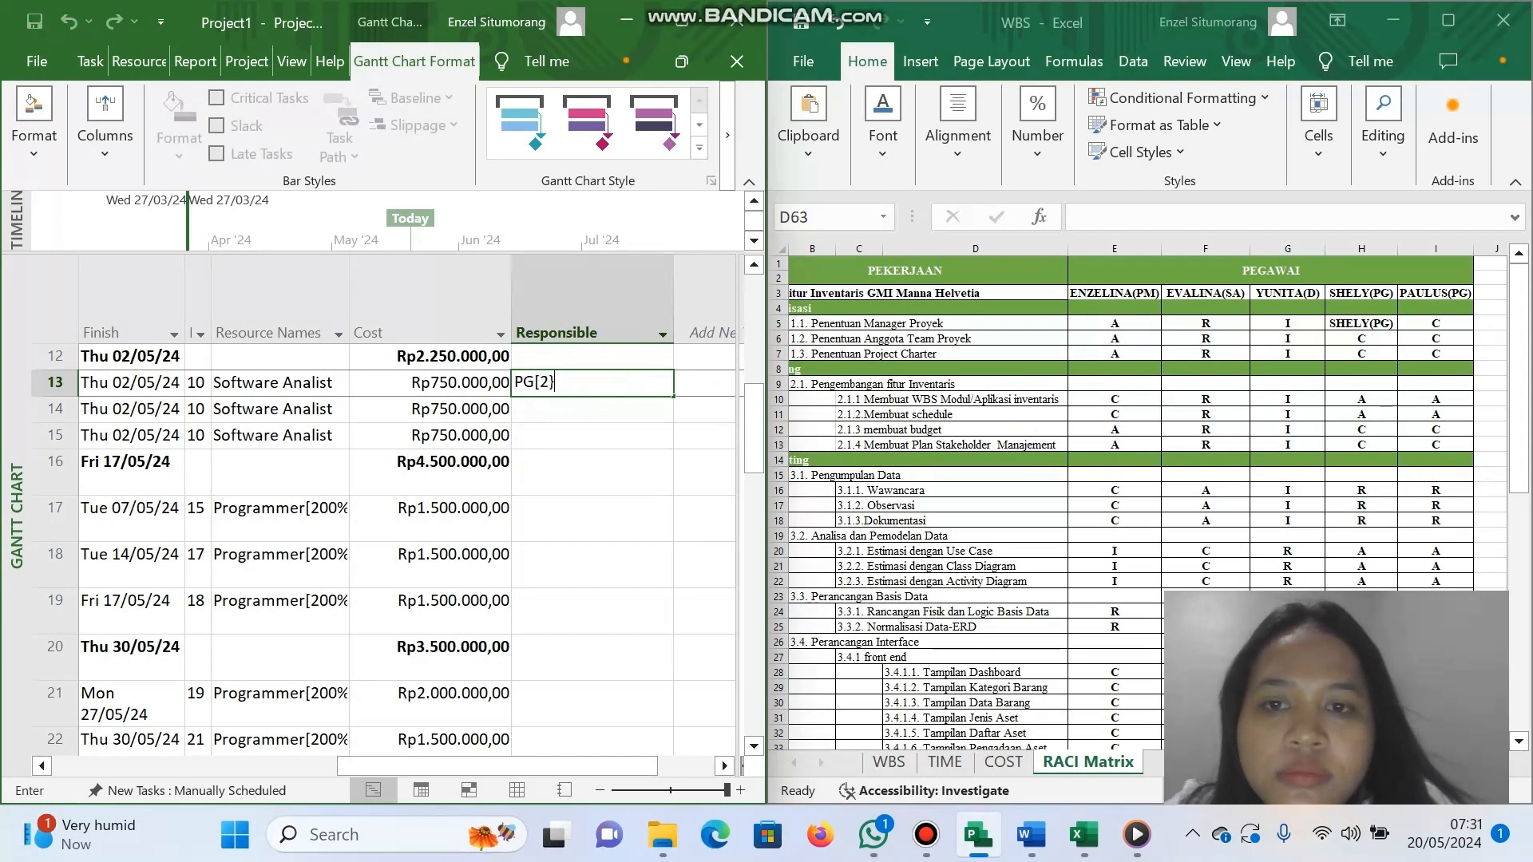
type("[2]")
left_click(602, 452)
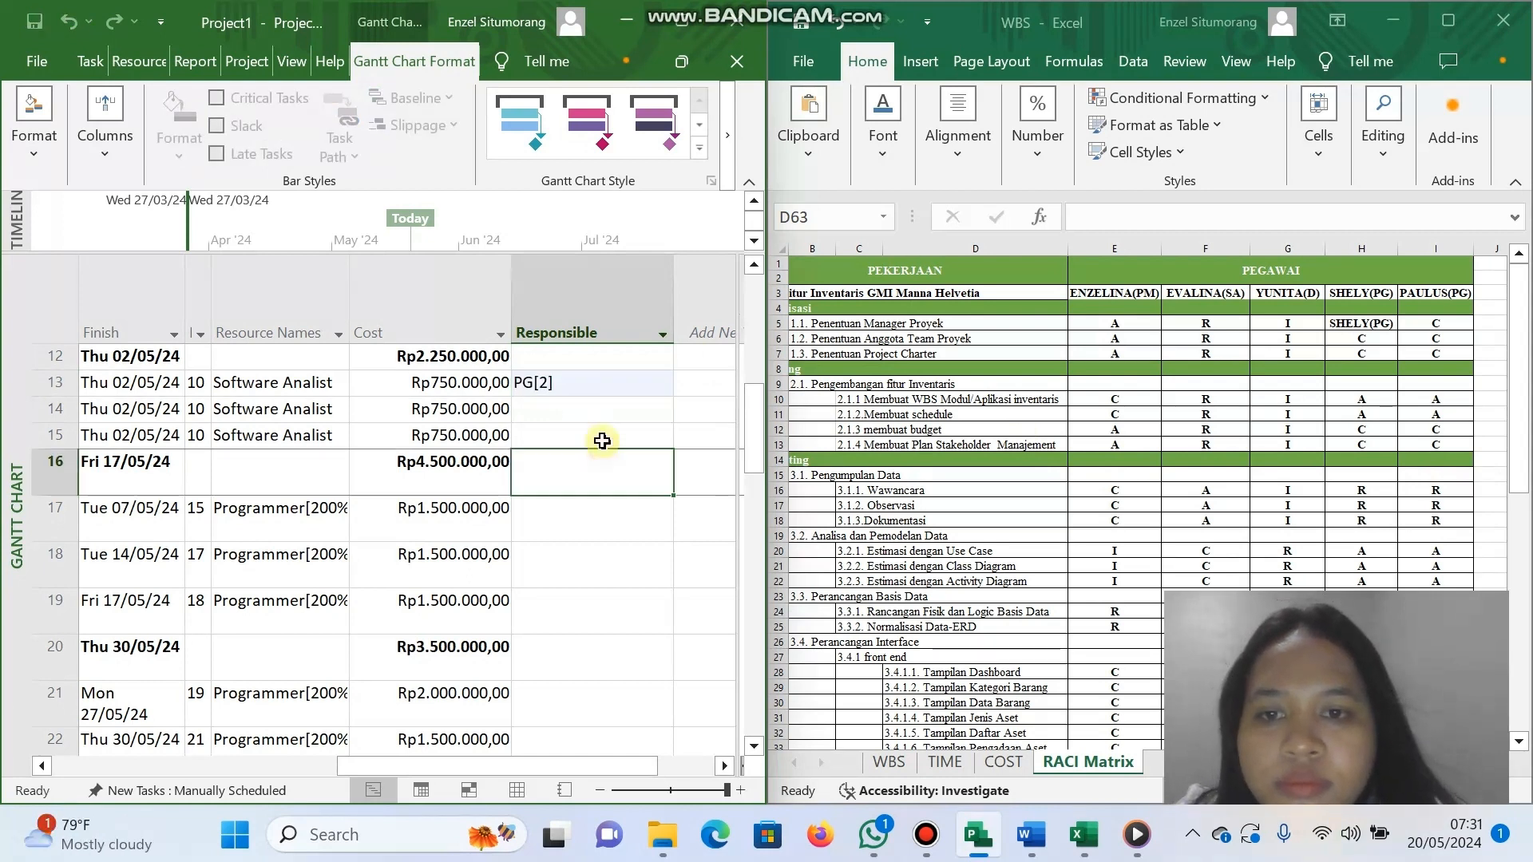
left_click(609, 386)
left_click_drag(675, 395, 674, 445)
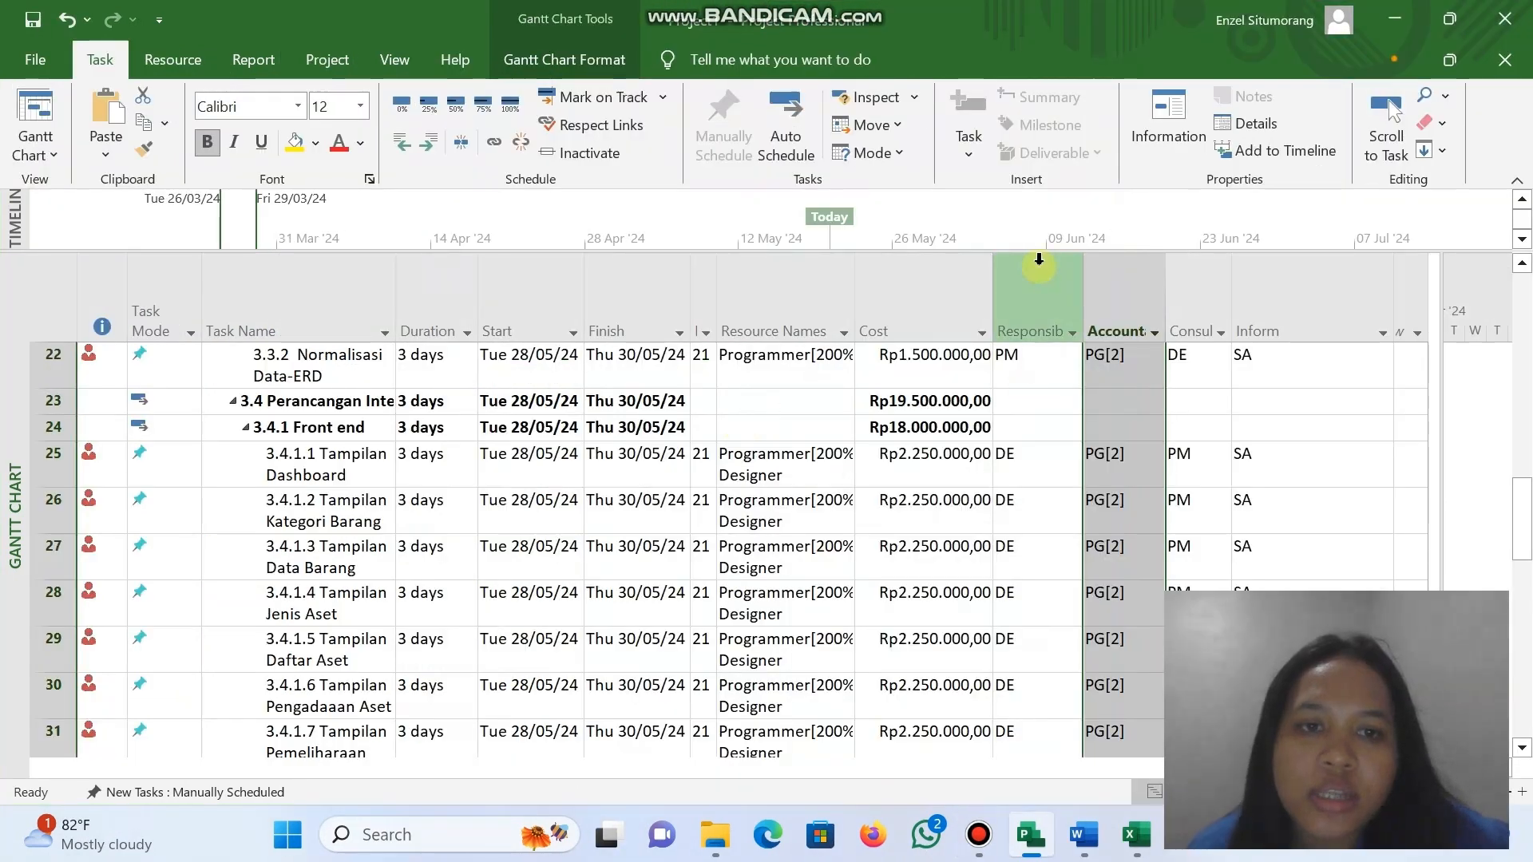
Review the Responsible, Accountable, Consult and Inform role columns for the design tasks in the plan.
left_click(1035, 266)
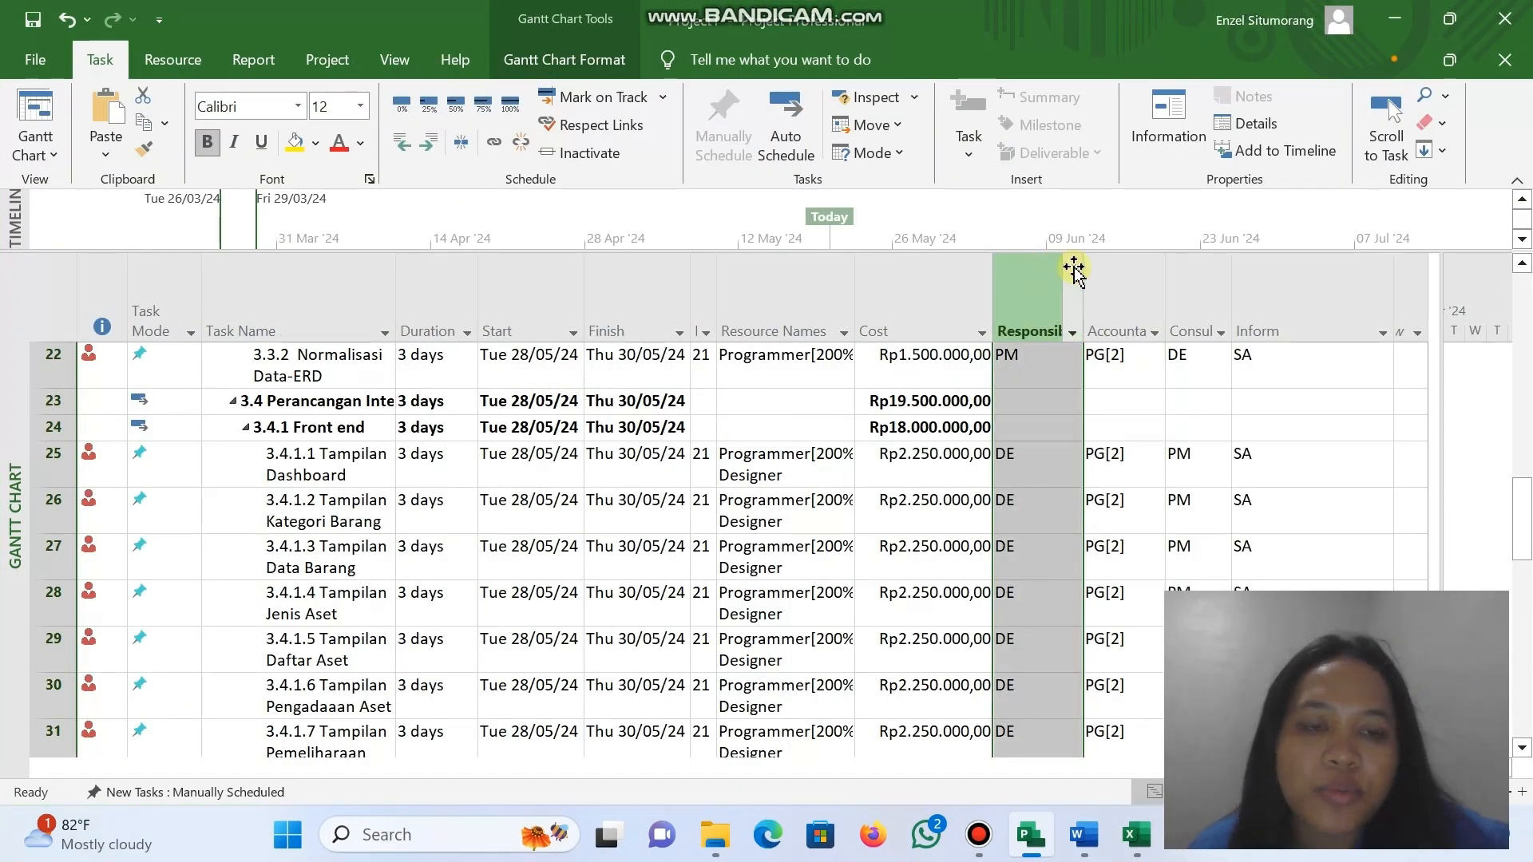
left_click(1112, 268)
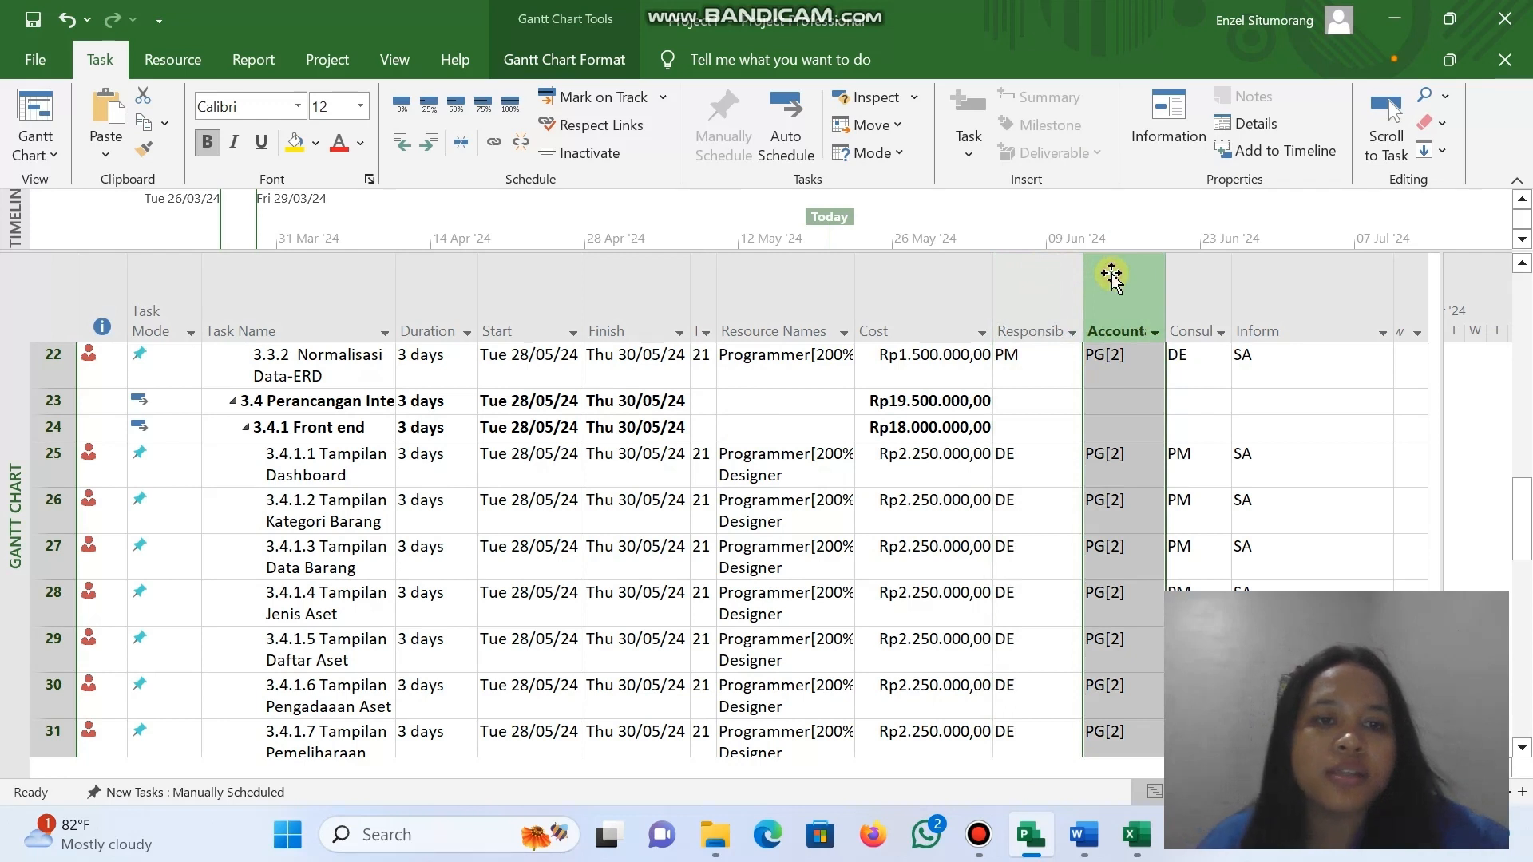
left_click(1194, 292)
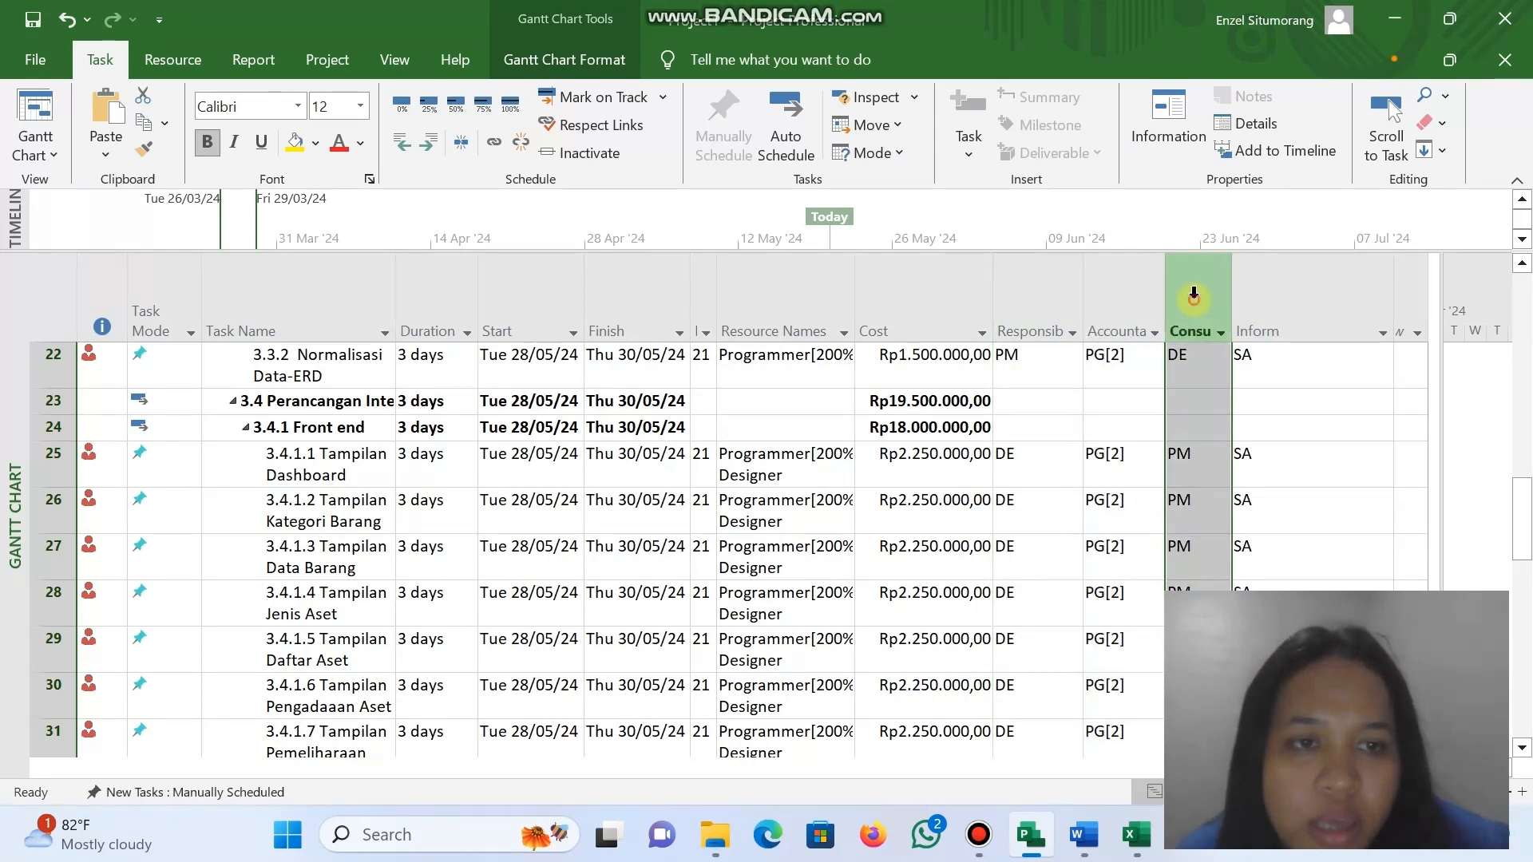
left_click(1268, 326)
Place the plan side by side with the WBS workbook and check the roles against its RACI Matrix sheet.
mouse_move(1472, 16)
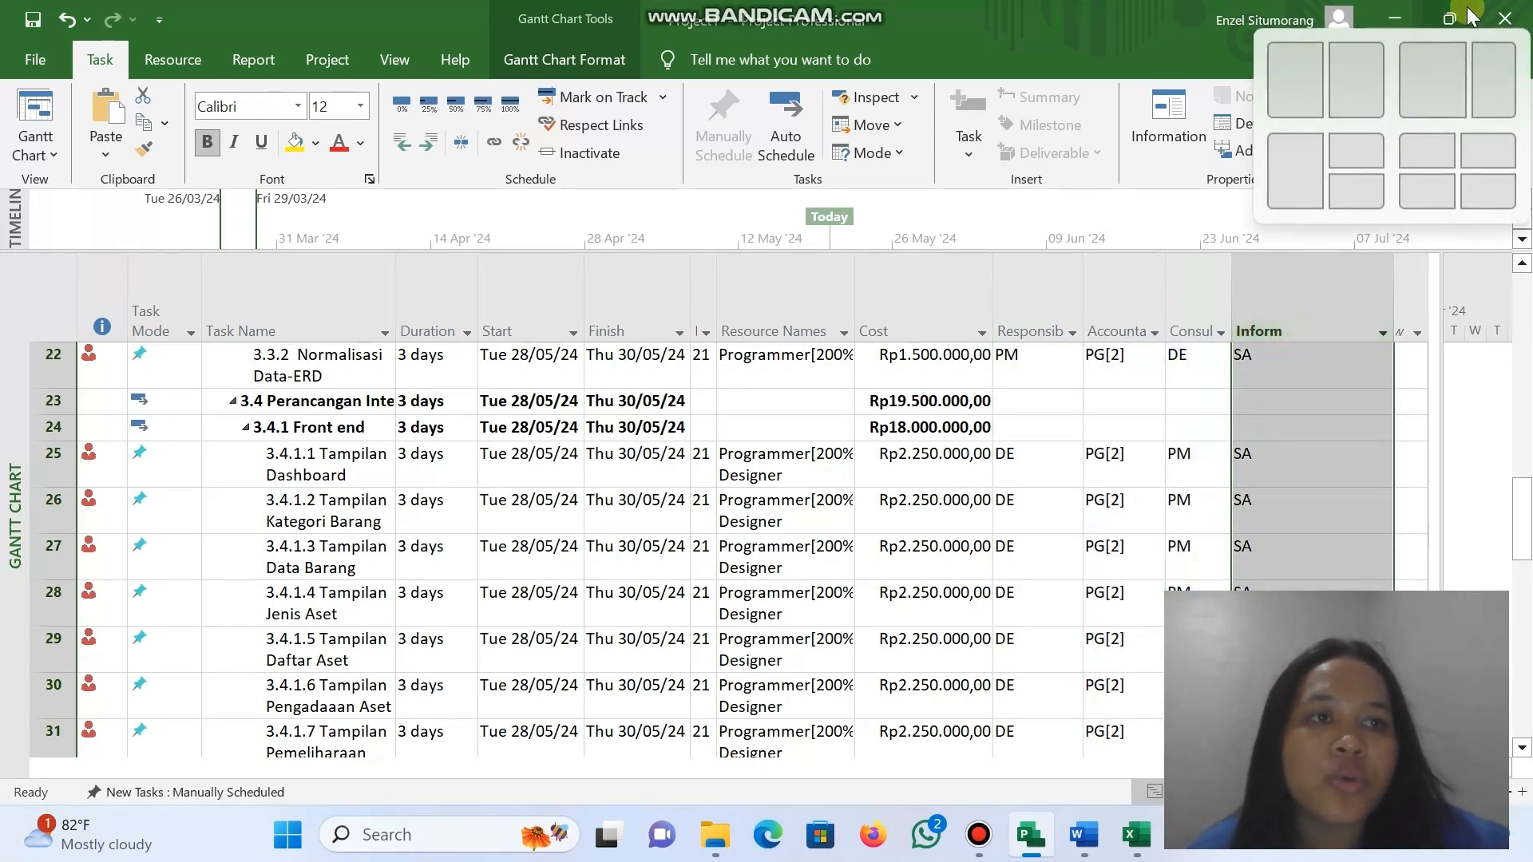
left_click(1295, 80)
left_click(1043, 599)
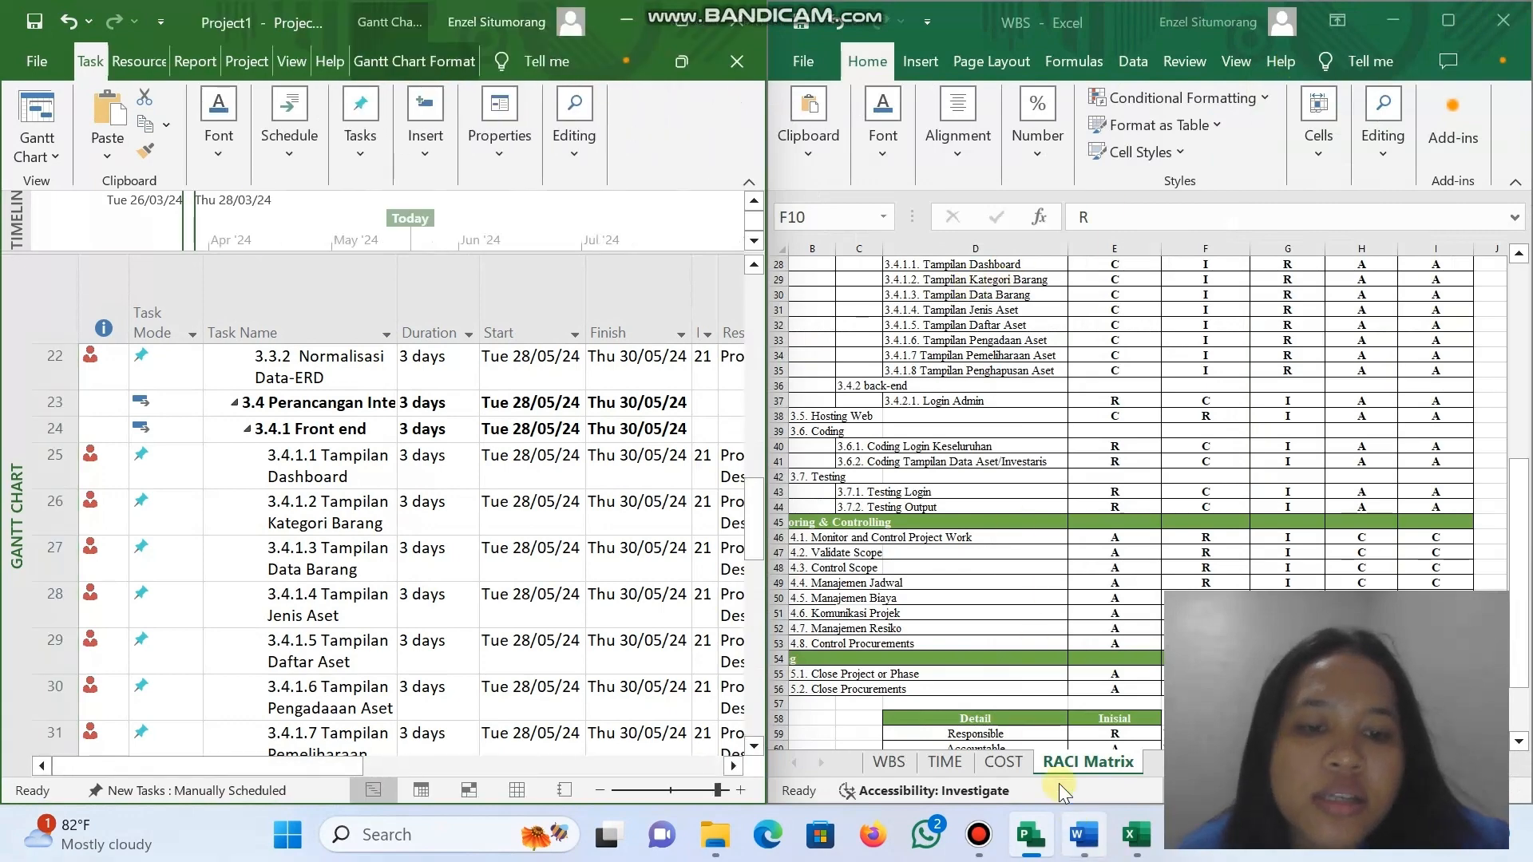
scroll(1059, 589, "down", 2)
scroll(1070, 479, "up", 10)
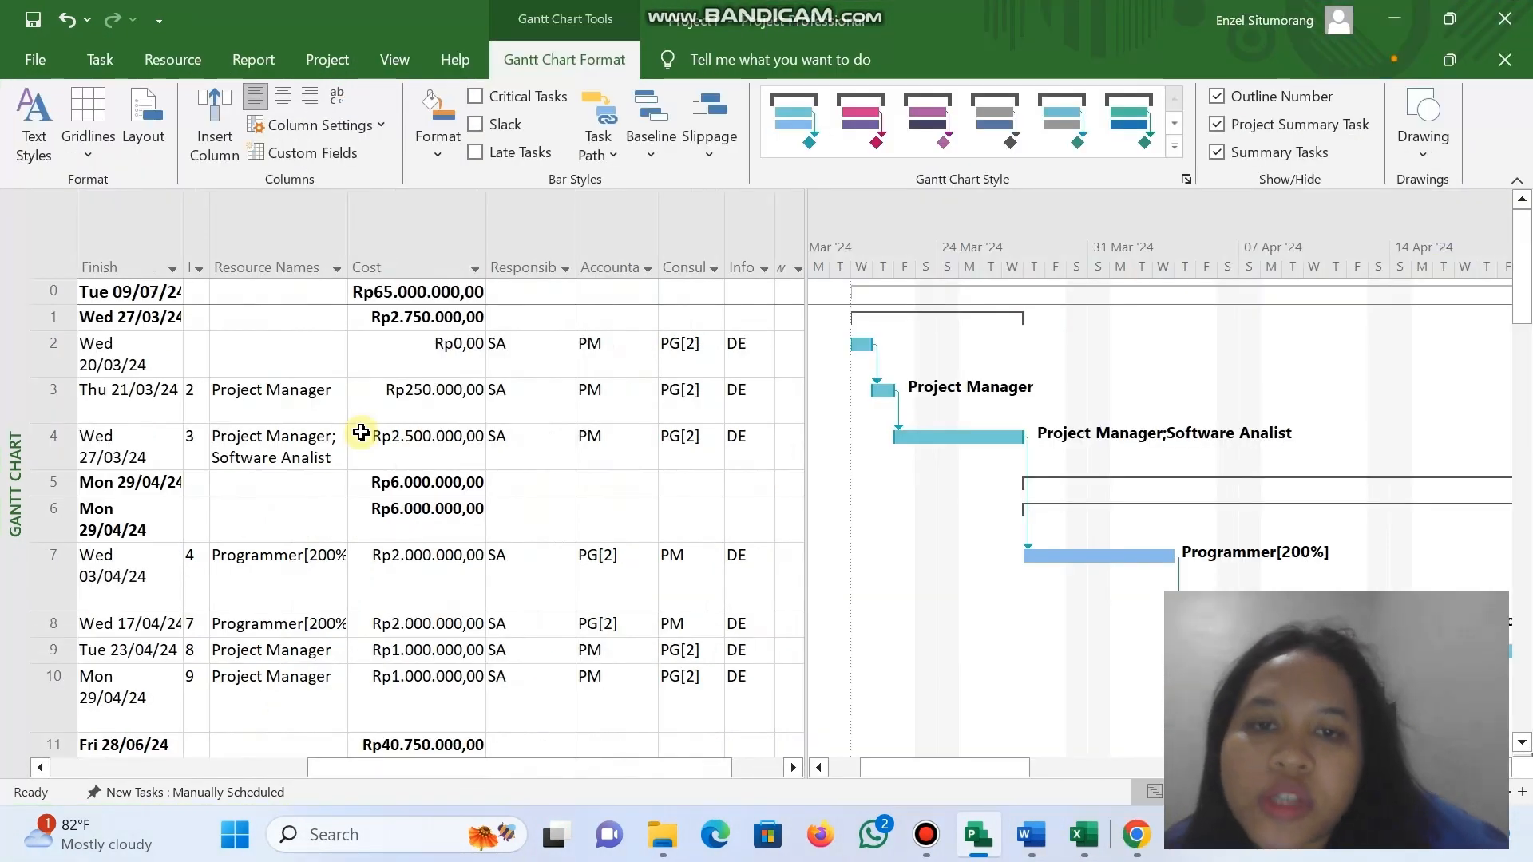
Examine the plan's Task Name, Duration, Start, Finish, Predecessors and Resource Names columns.
scroll(361, 432, "right", 2)
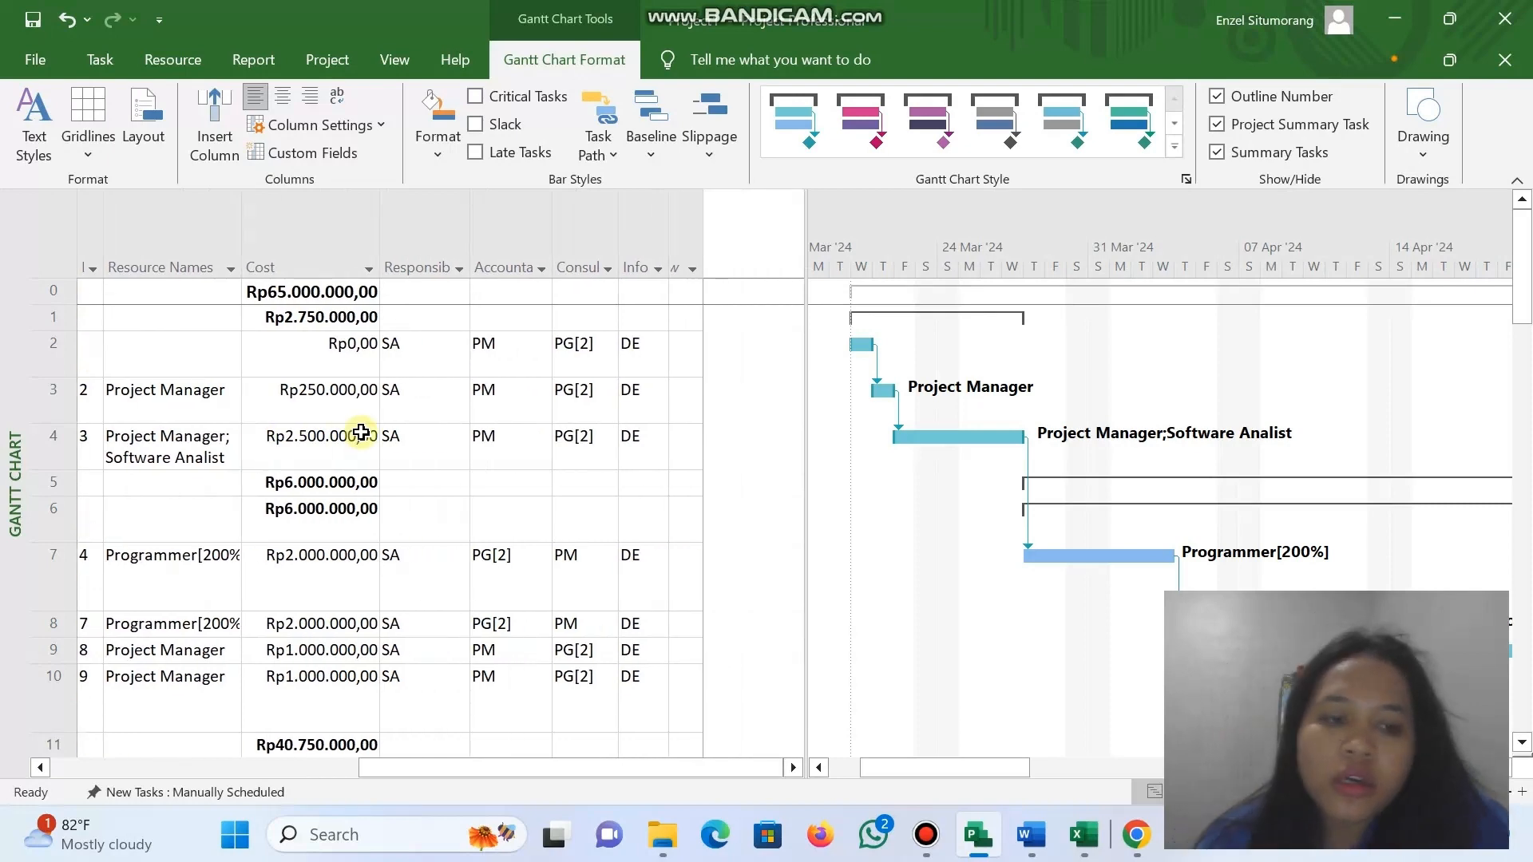
scroll(361, 432, "left", 3)
left_click(324, 263)
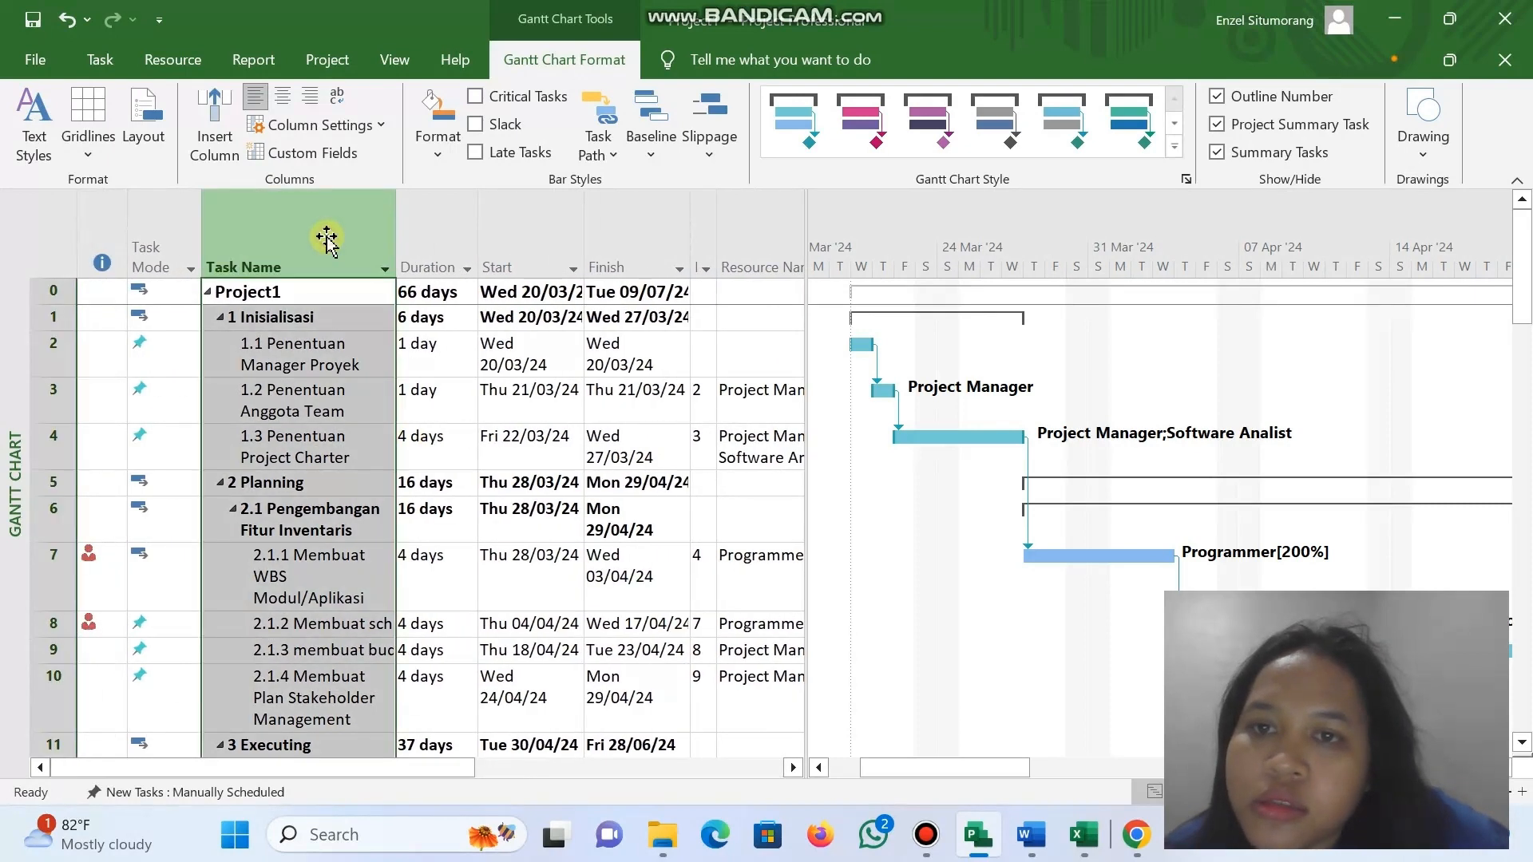
left_click(454, 232)
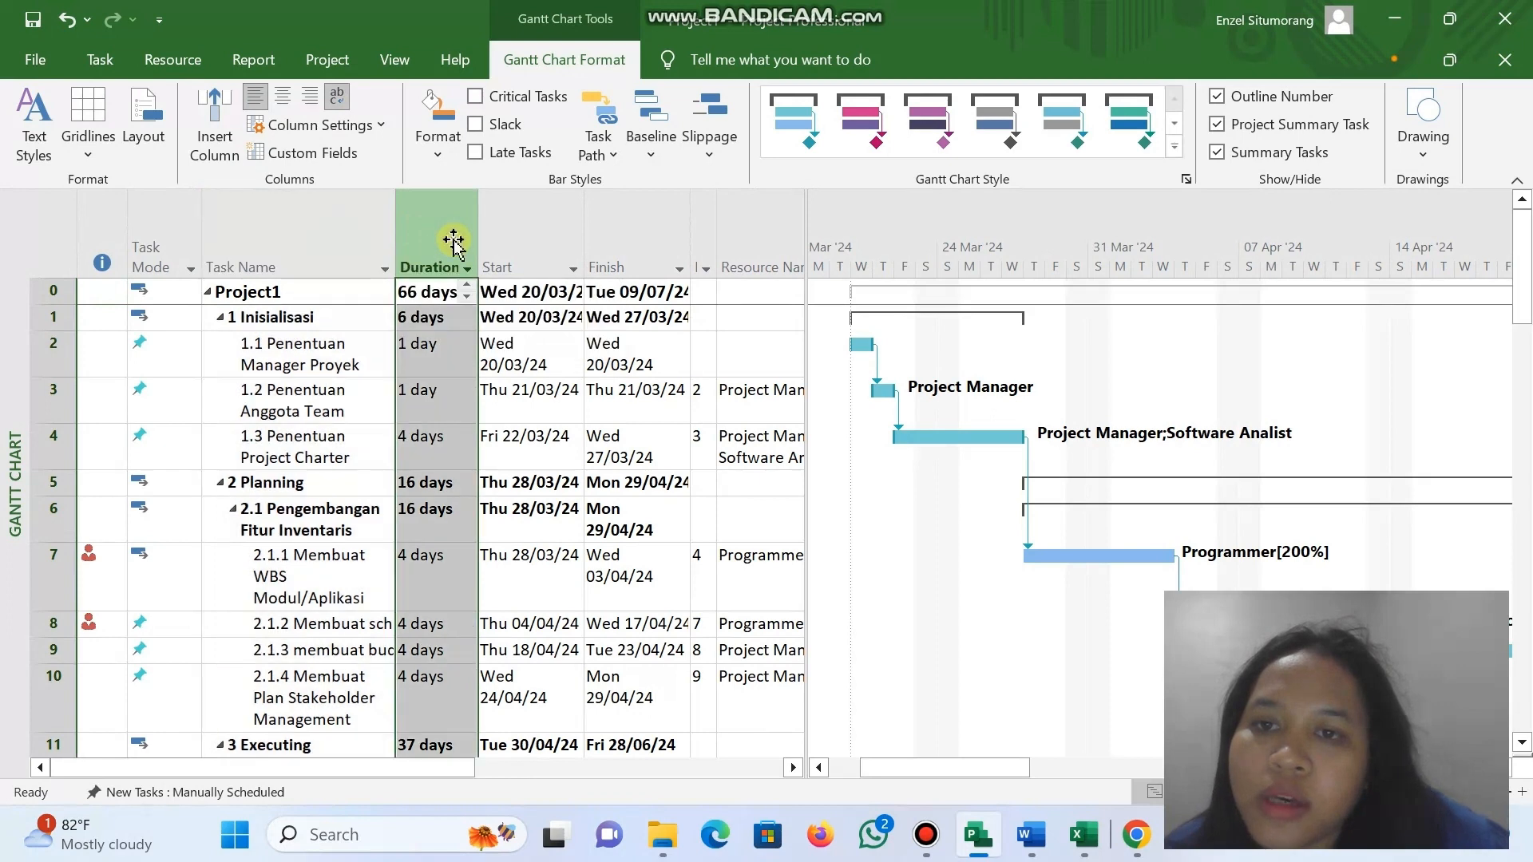
left_click(526, 234)
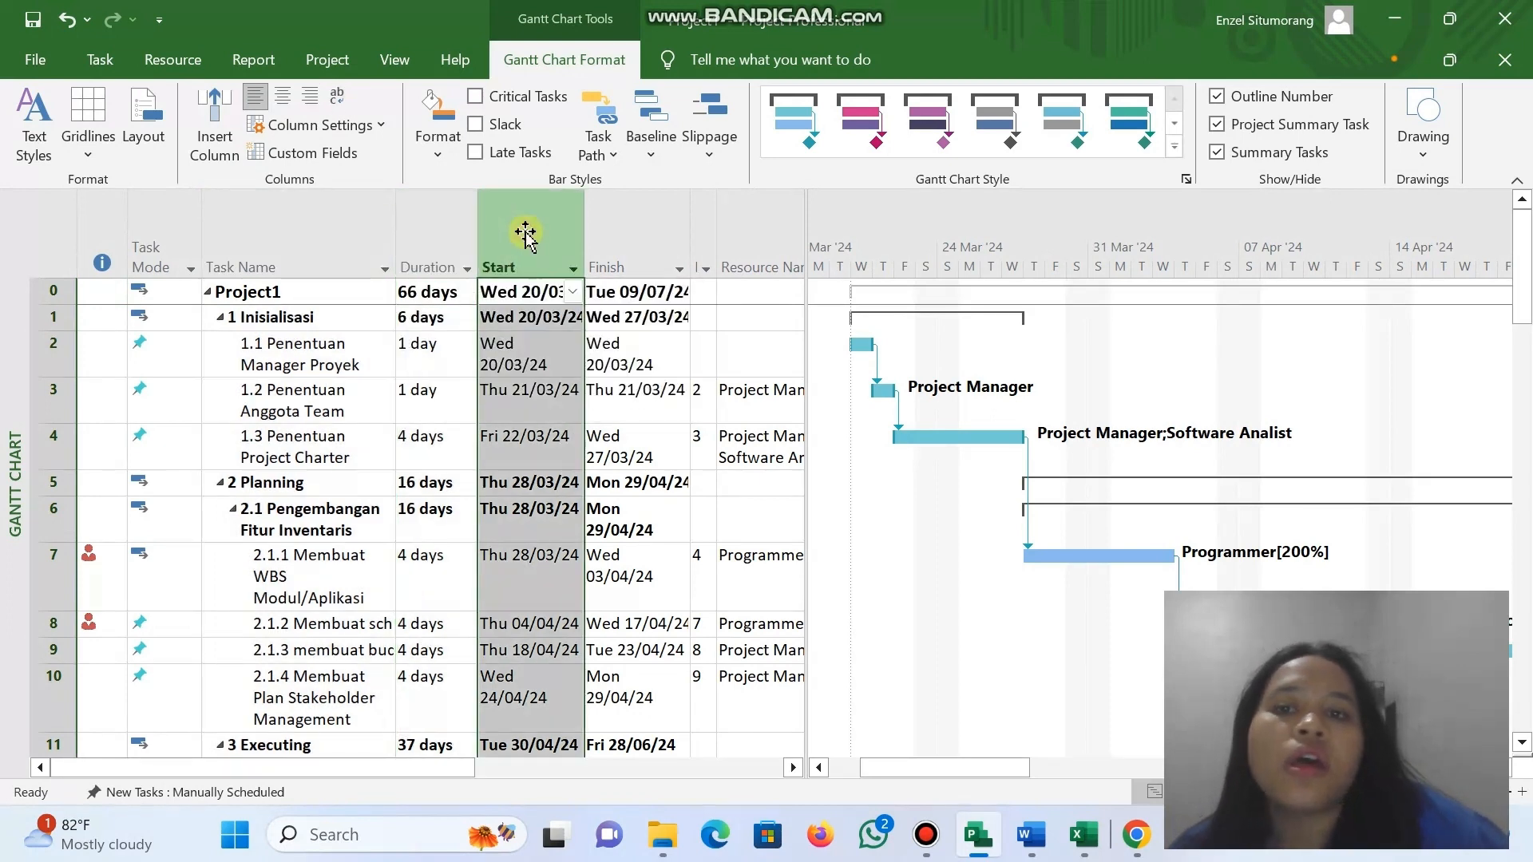
left_click(621, 224)
scroll(623, 227, "right", 3)
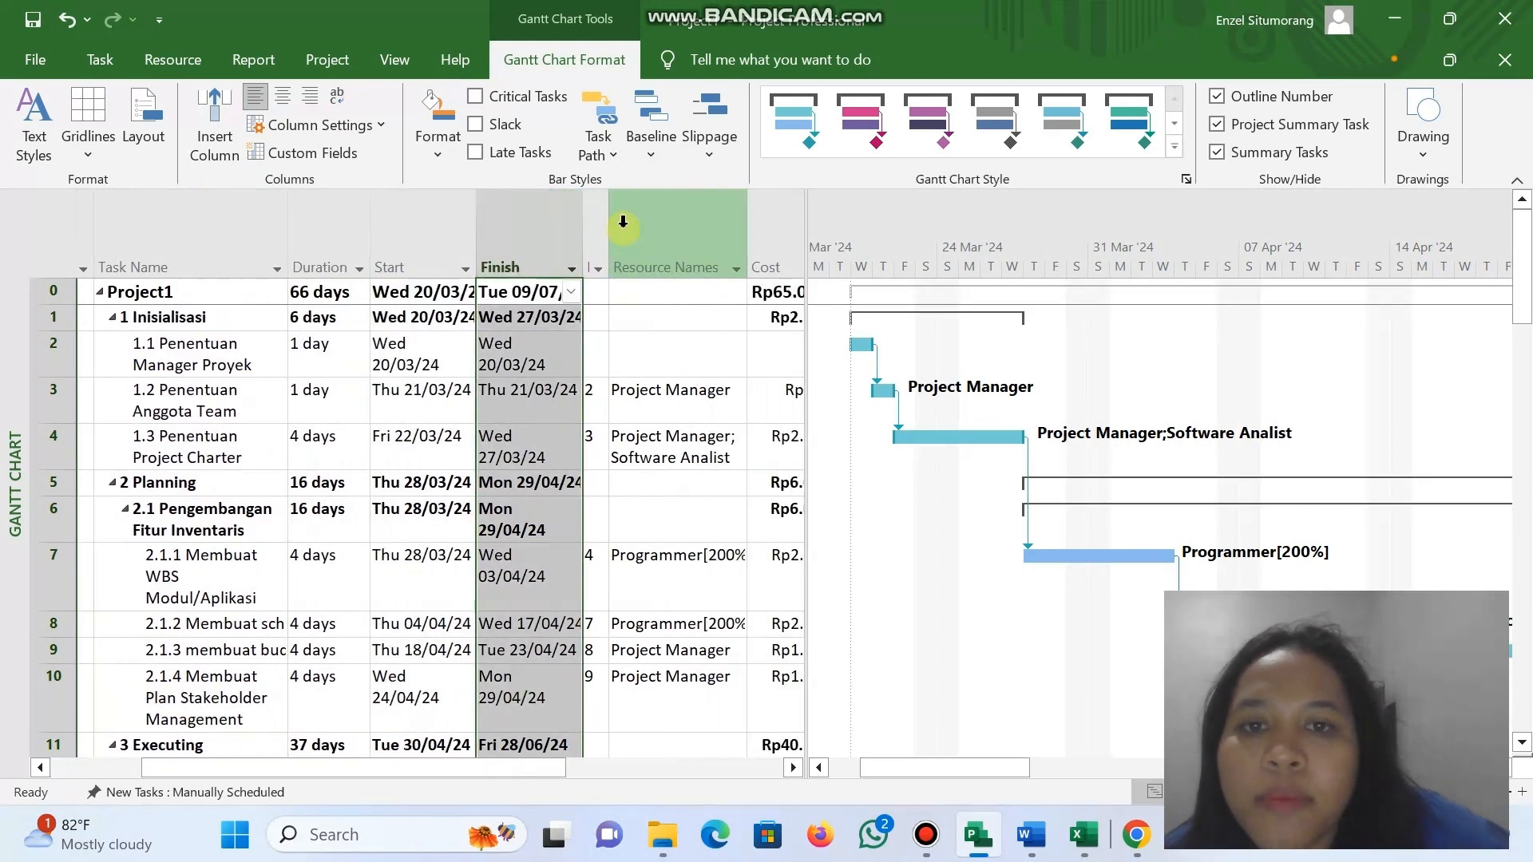
left_click(580, 234)
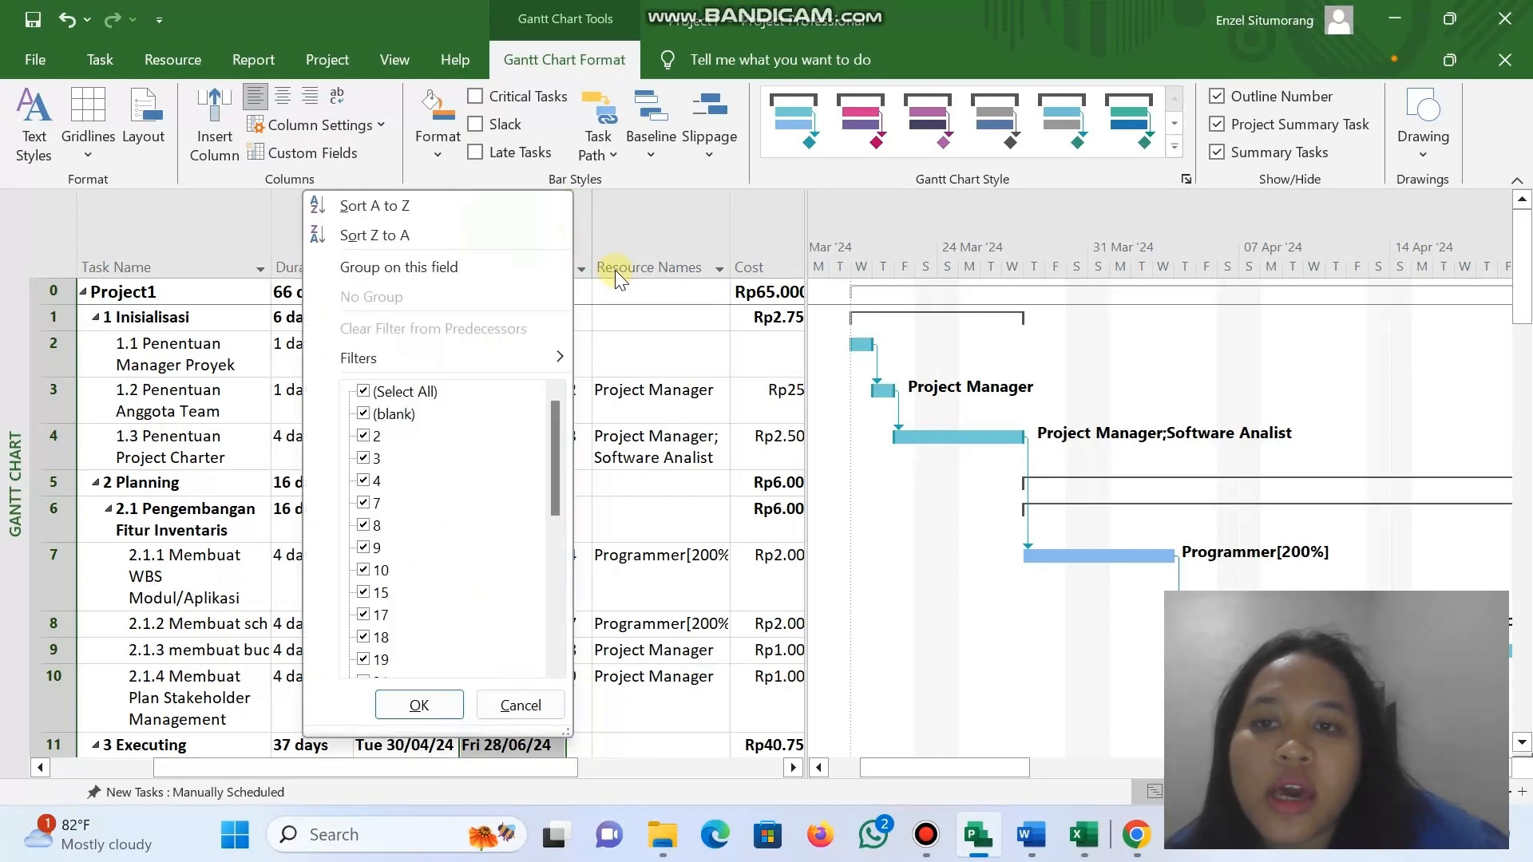
left_click(632, 232)
left_click(633, 231)
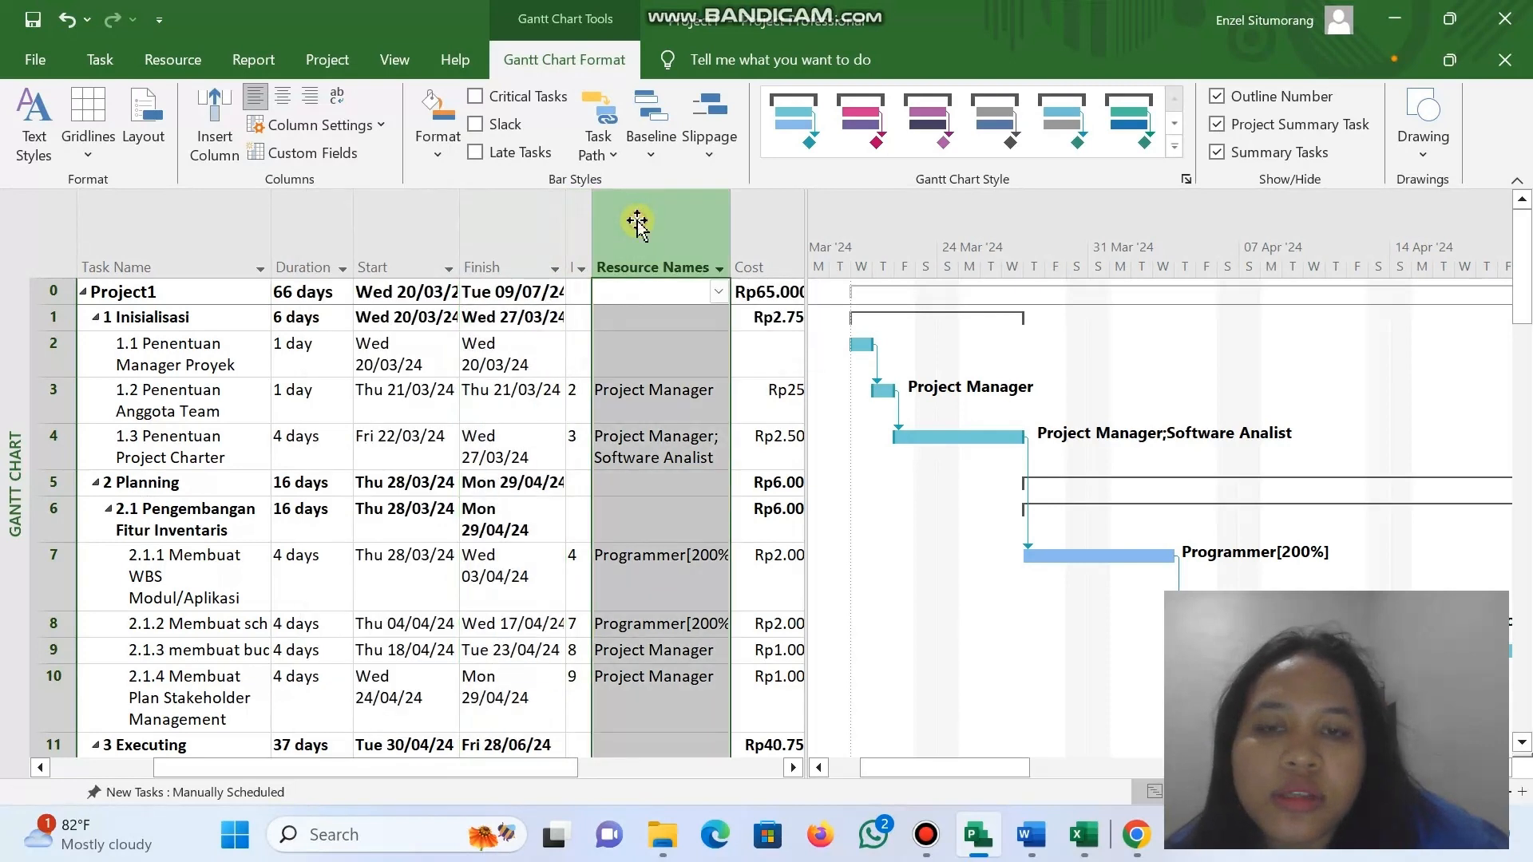
scroll(639, 403, "right", 3)
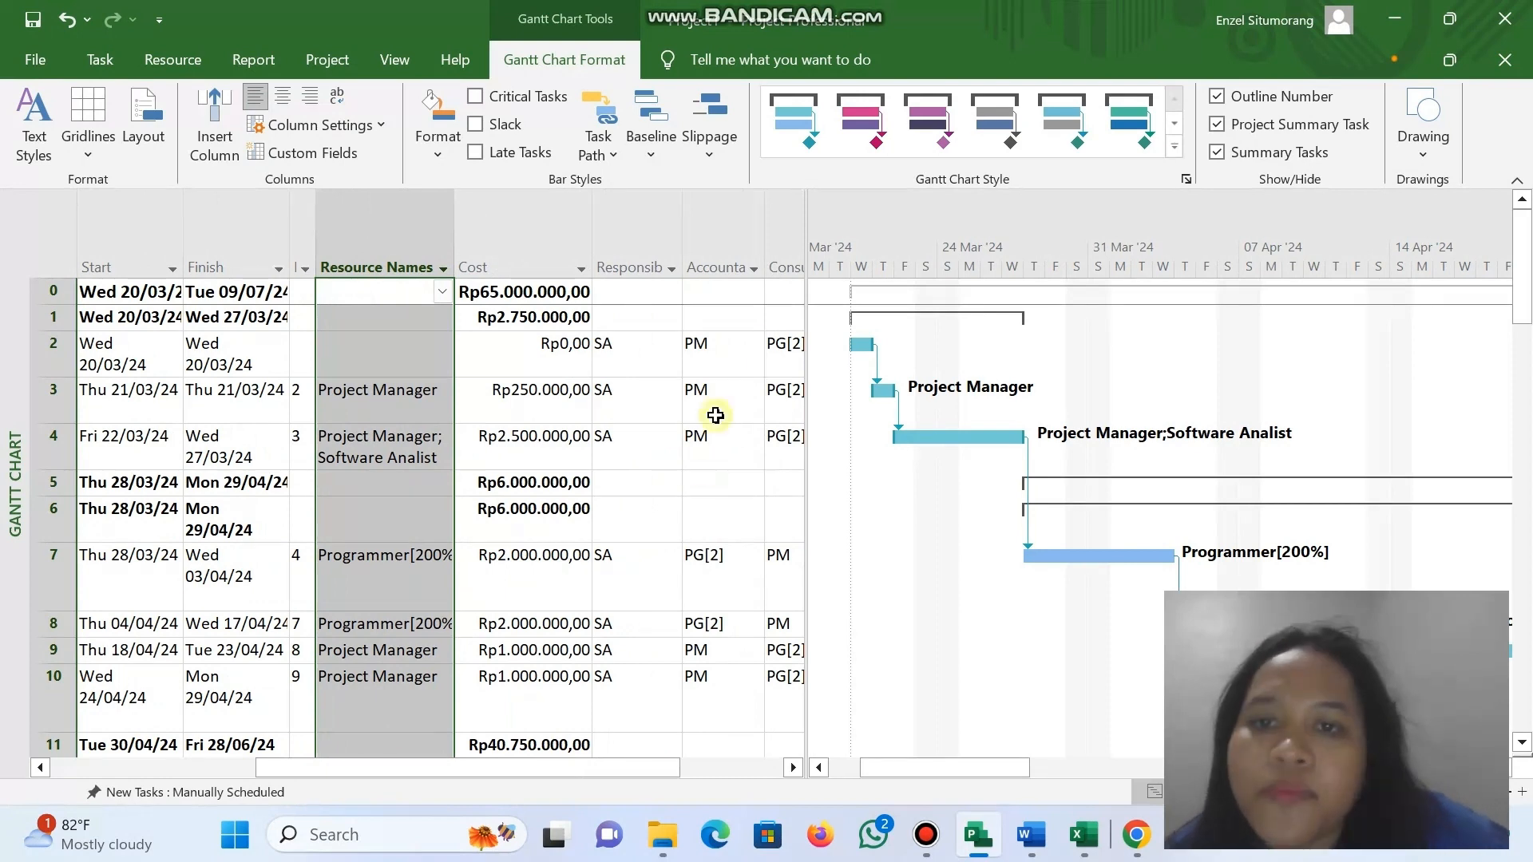
Examine the Cost column and the four RACI role columns from the first task down.
left_click(523, 267)
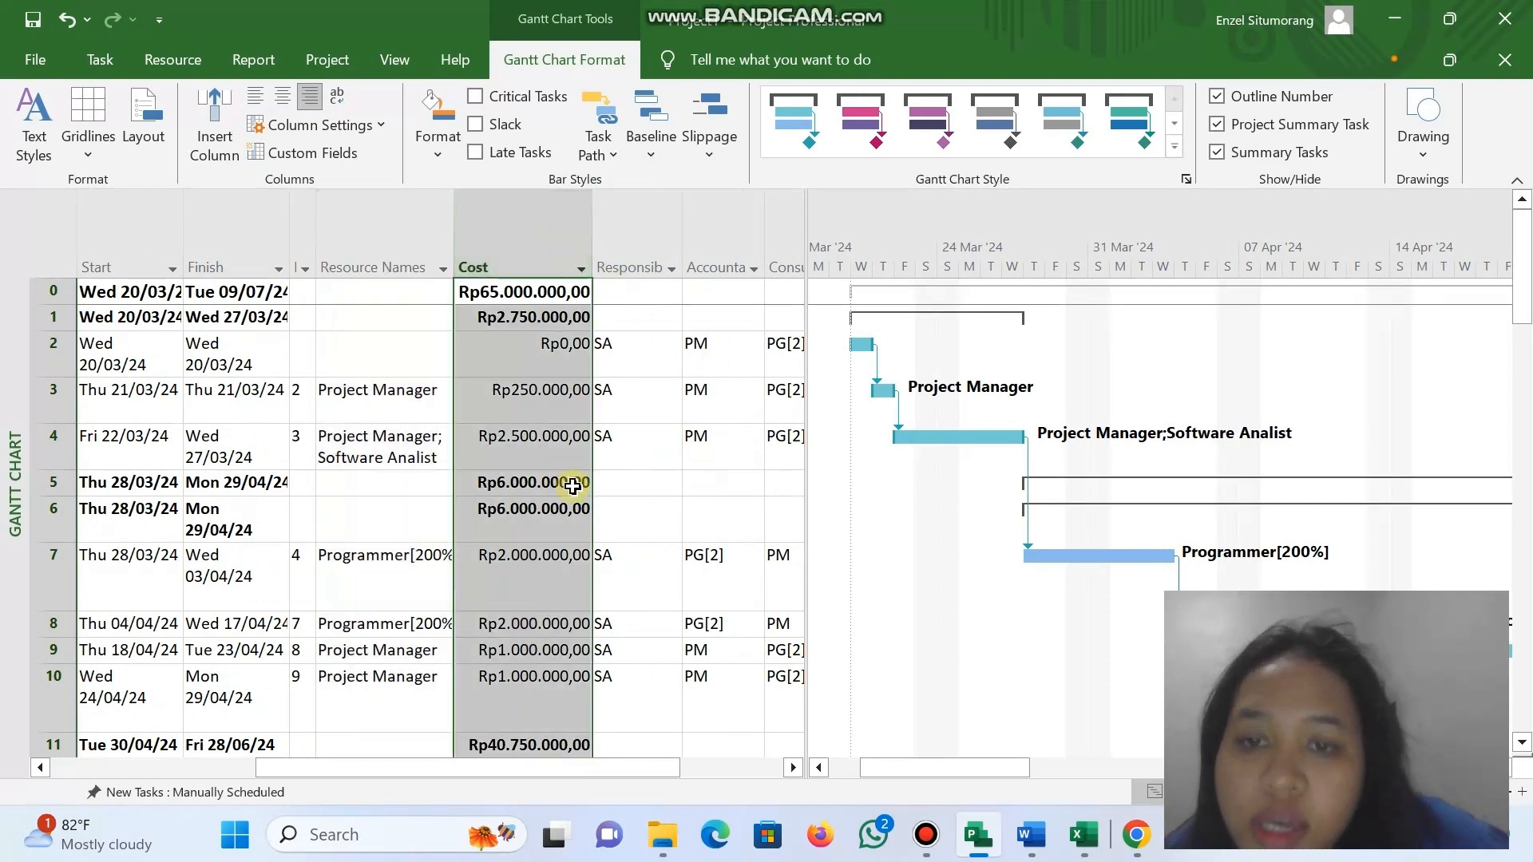
scroll(572, 487, "down", 3)
scroll(573, 486, "up", 3)
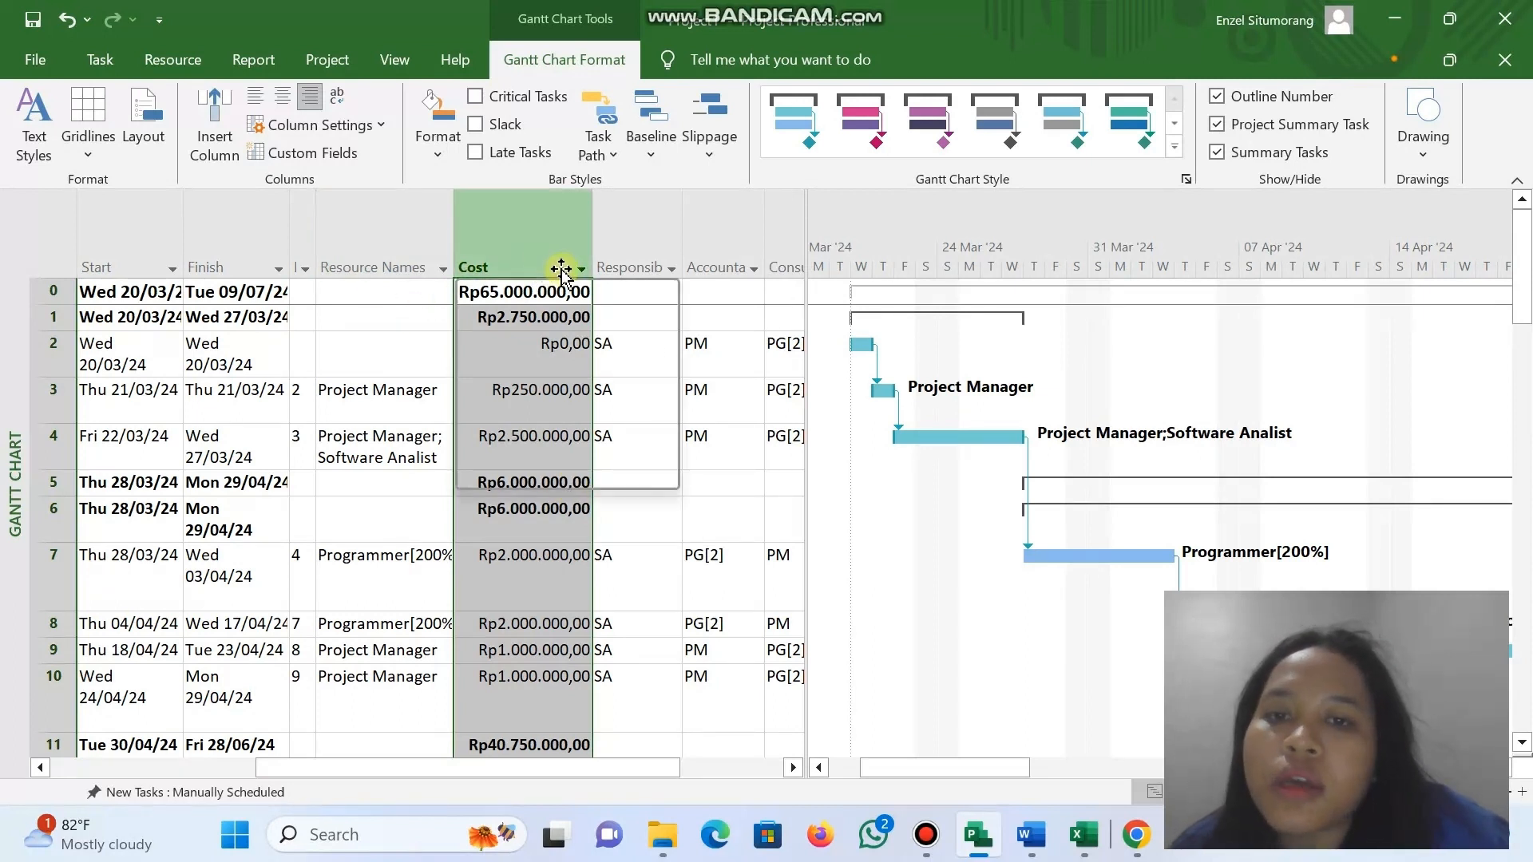
scroll(625, 488, "right", 3)
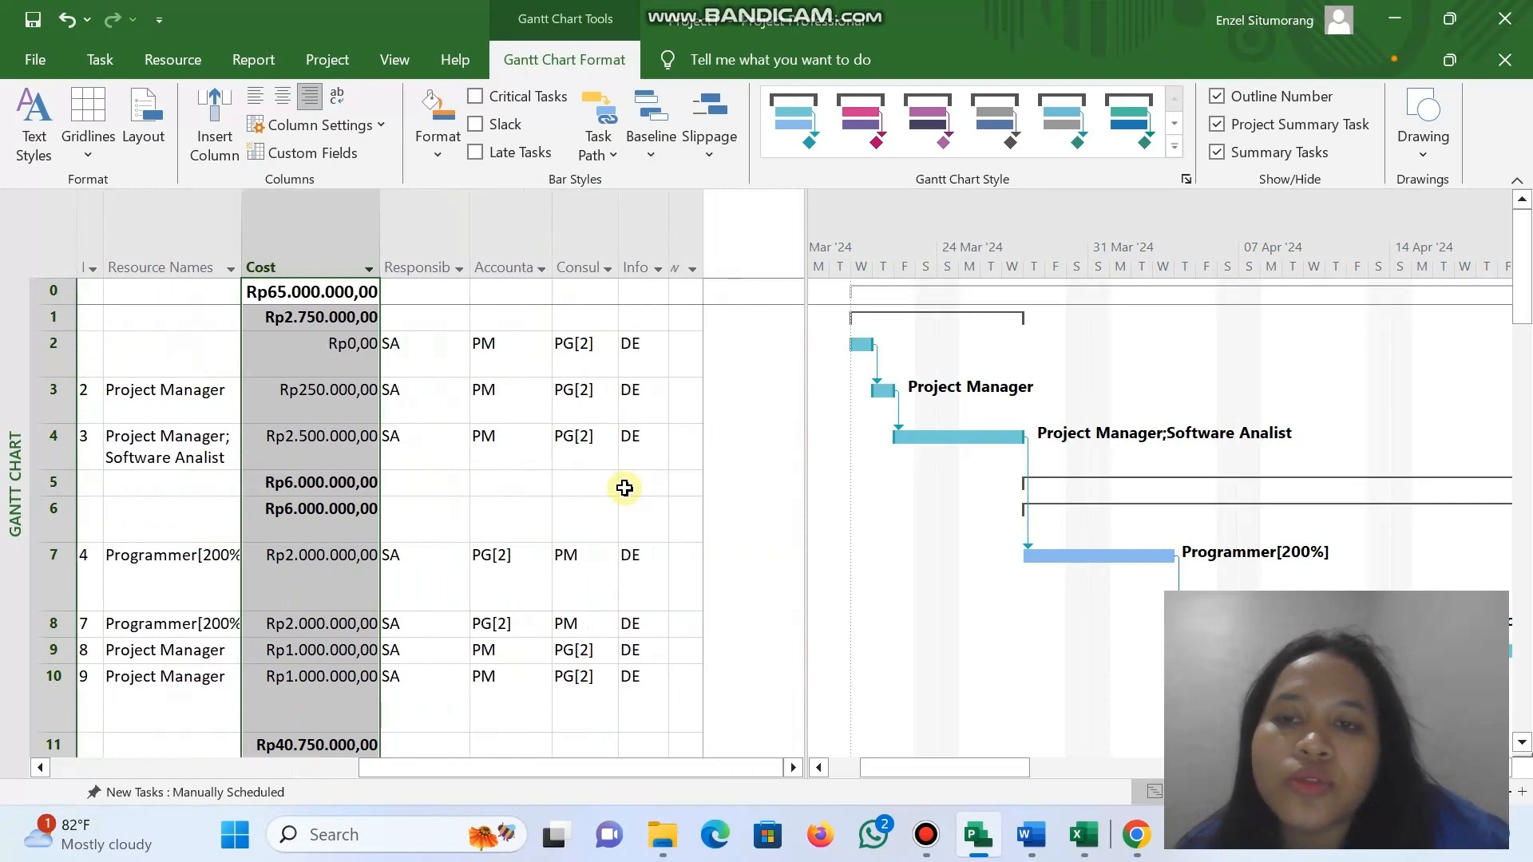
left_click(424, 239)
left_click(506, 241)
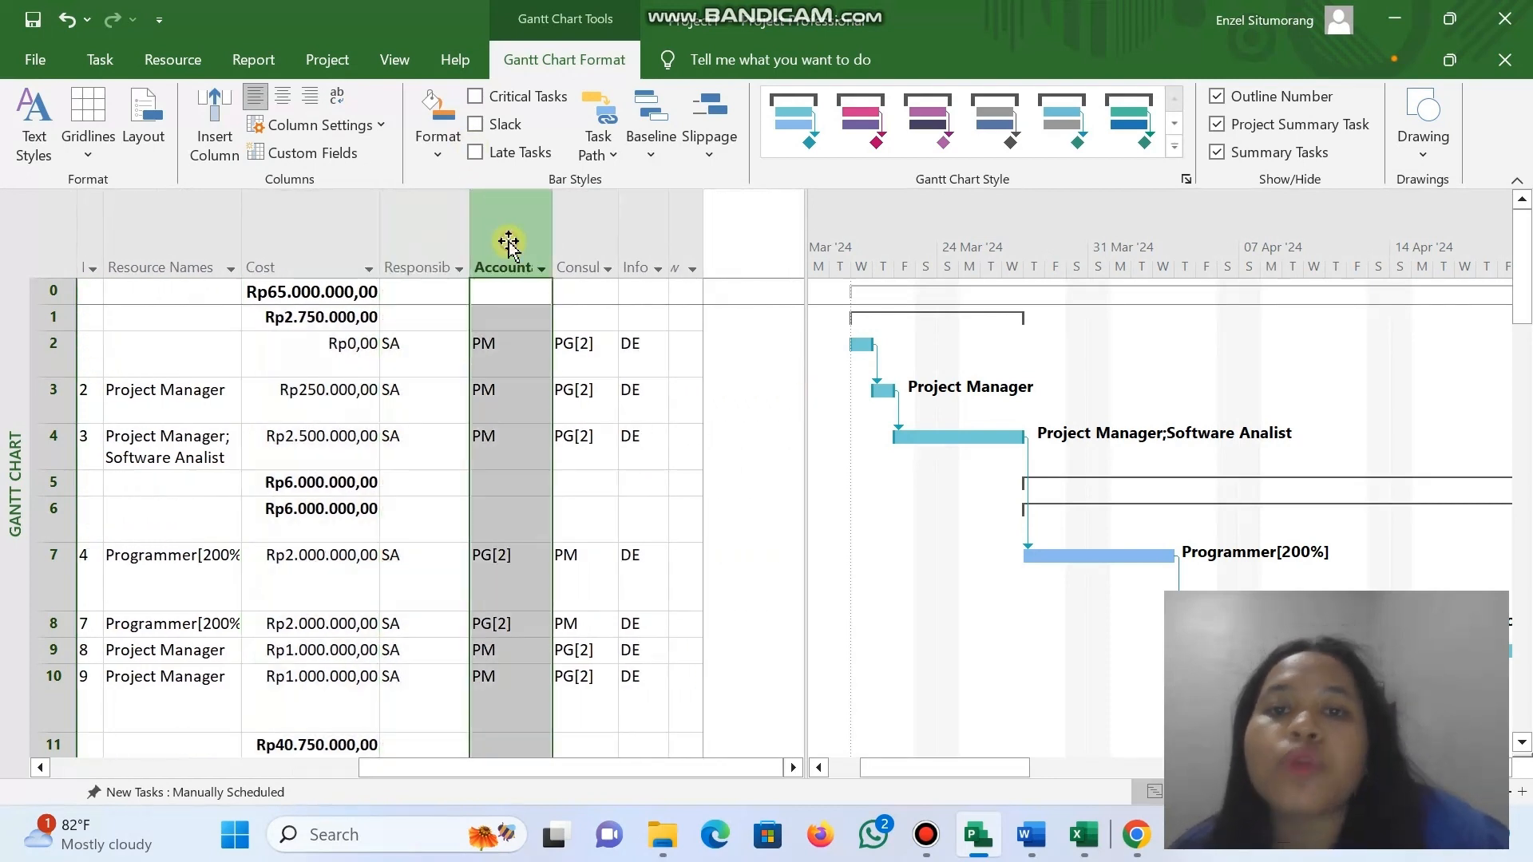
left_click(587, 232)
left_click(635, 231)
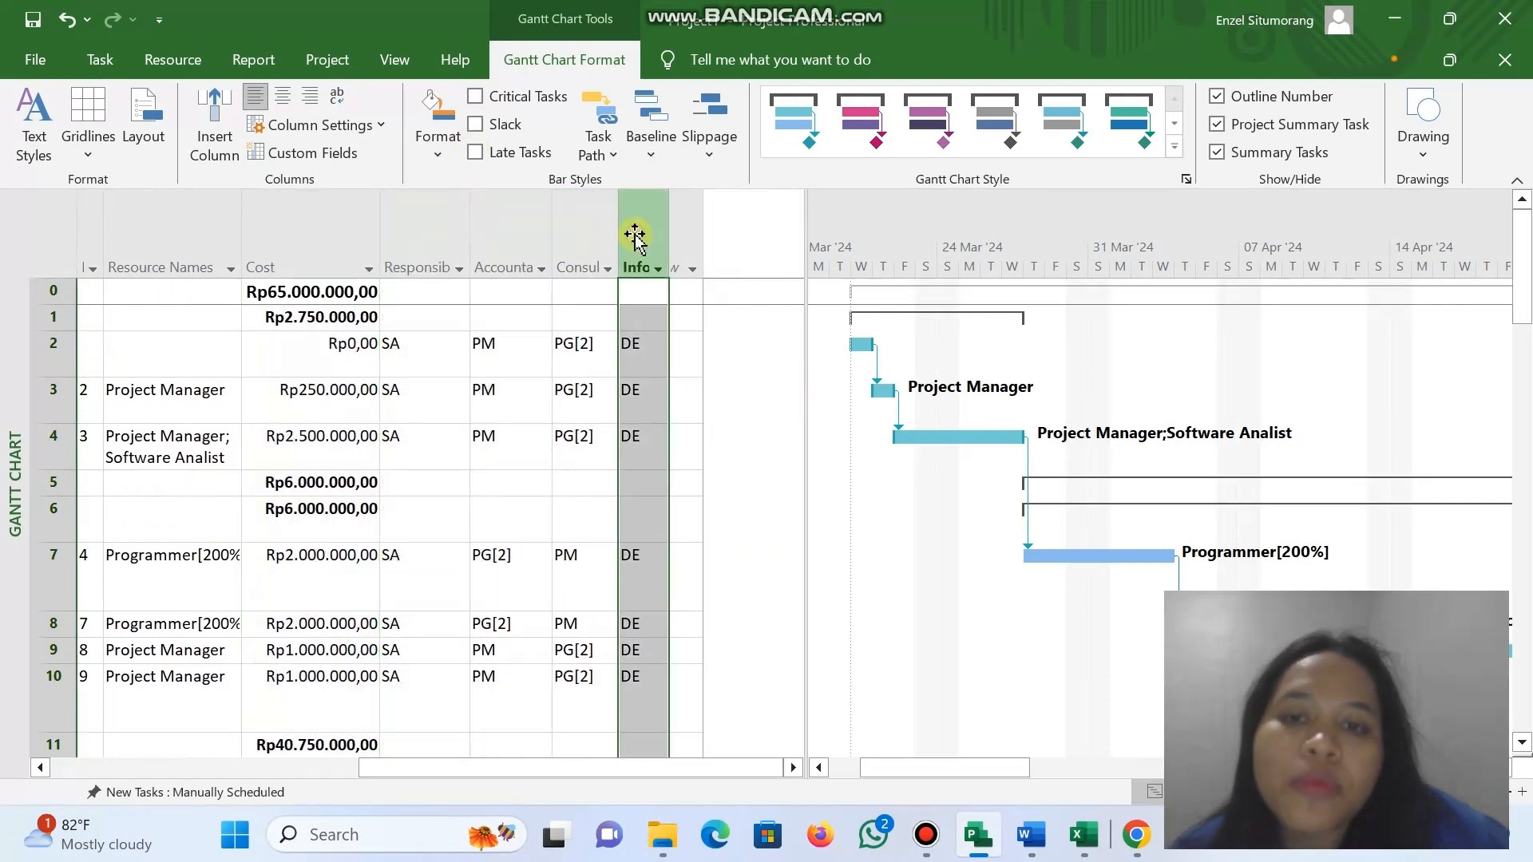
Widen the Gantt chart area beside the task table and examine the task bars and links along the timeline.
mouse_move(1084, 845)
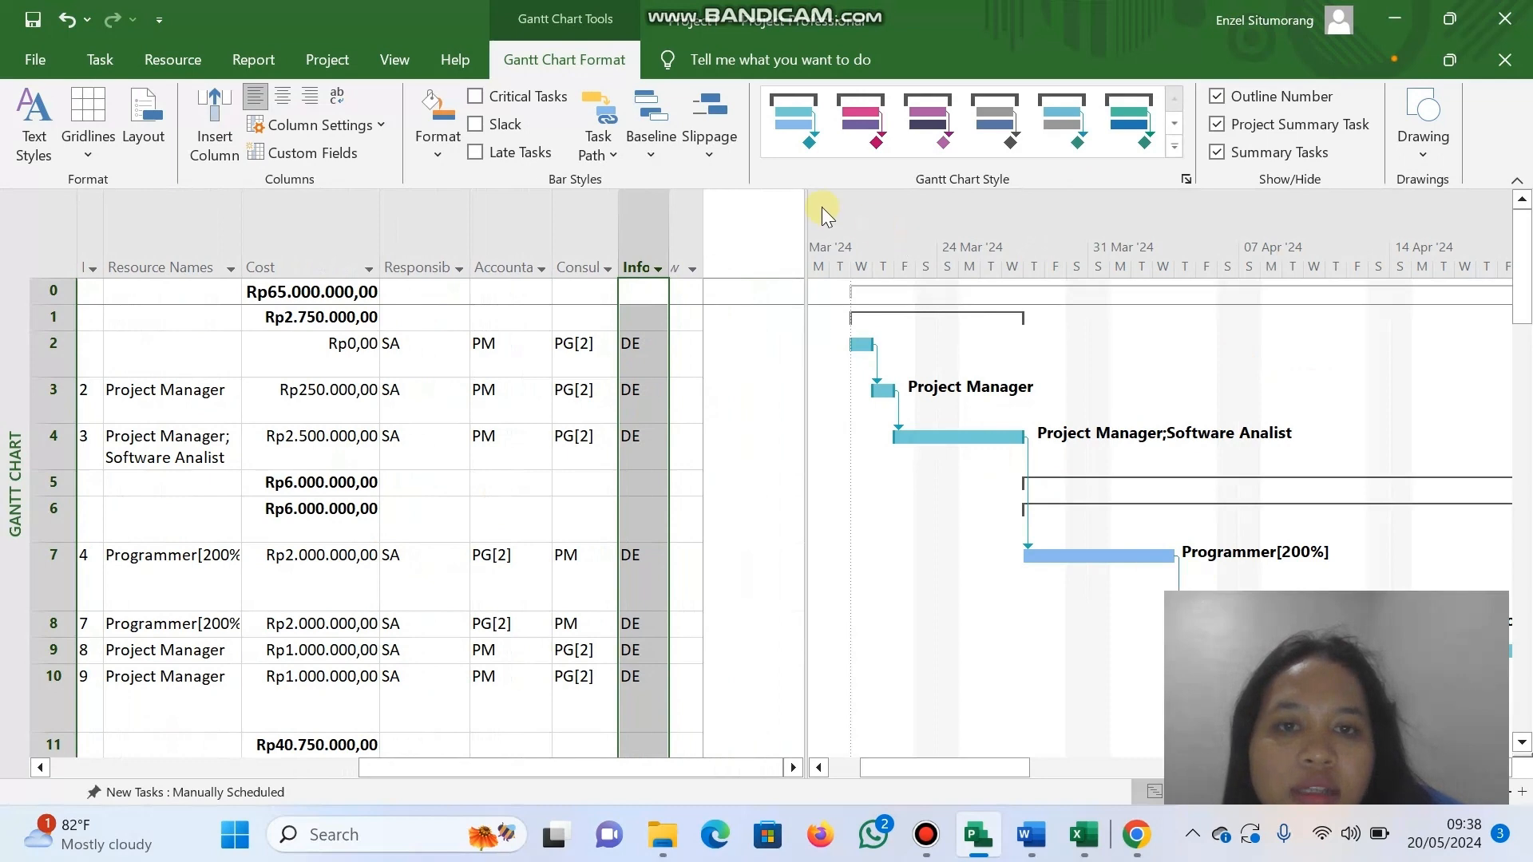
left_click_drag(803, 206, 540, 236)
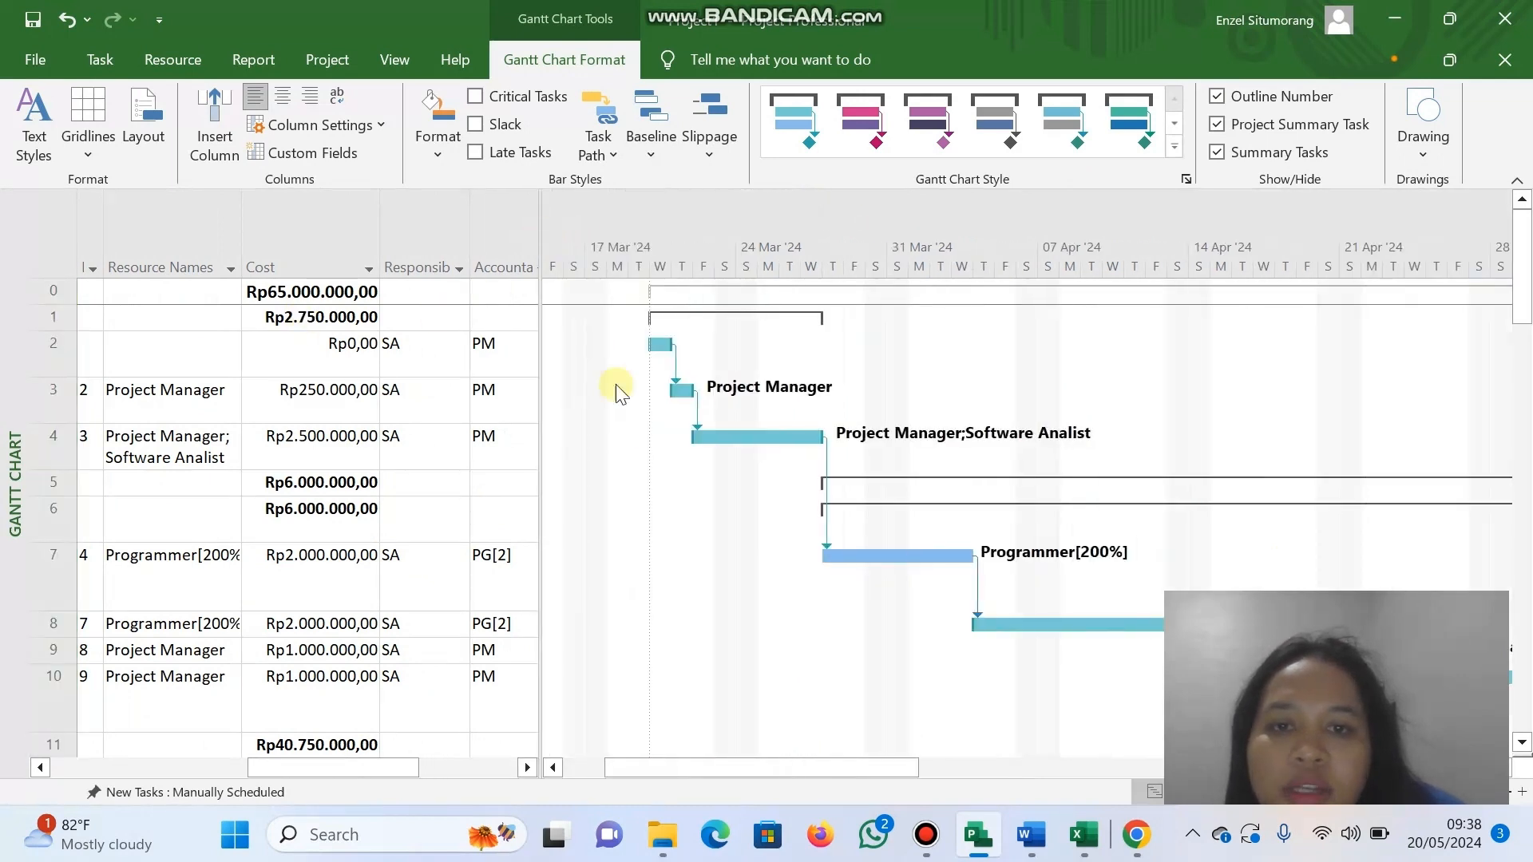
scroll(825, 493, "down", 3)
scroll(825, 493, "right", 2)
scroll(825, 493, "down", 5)
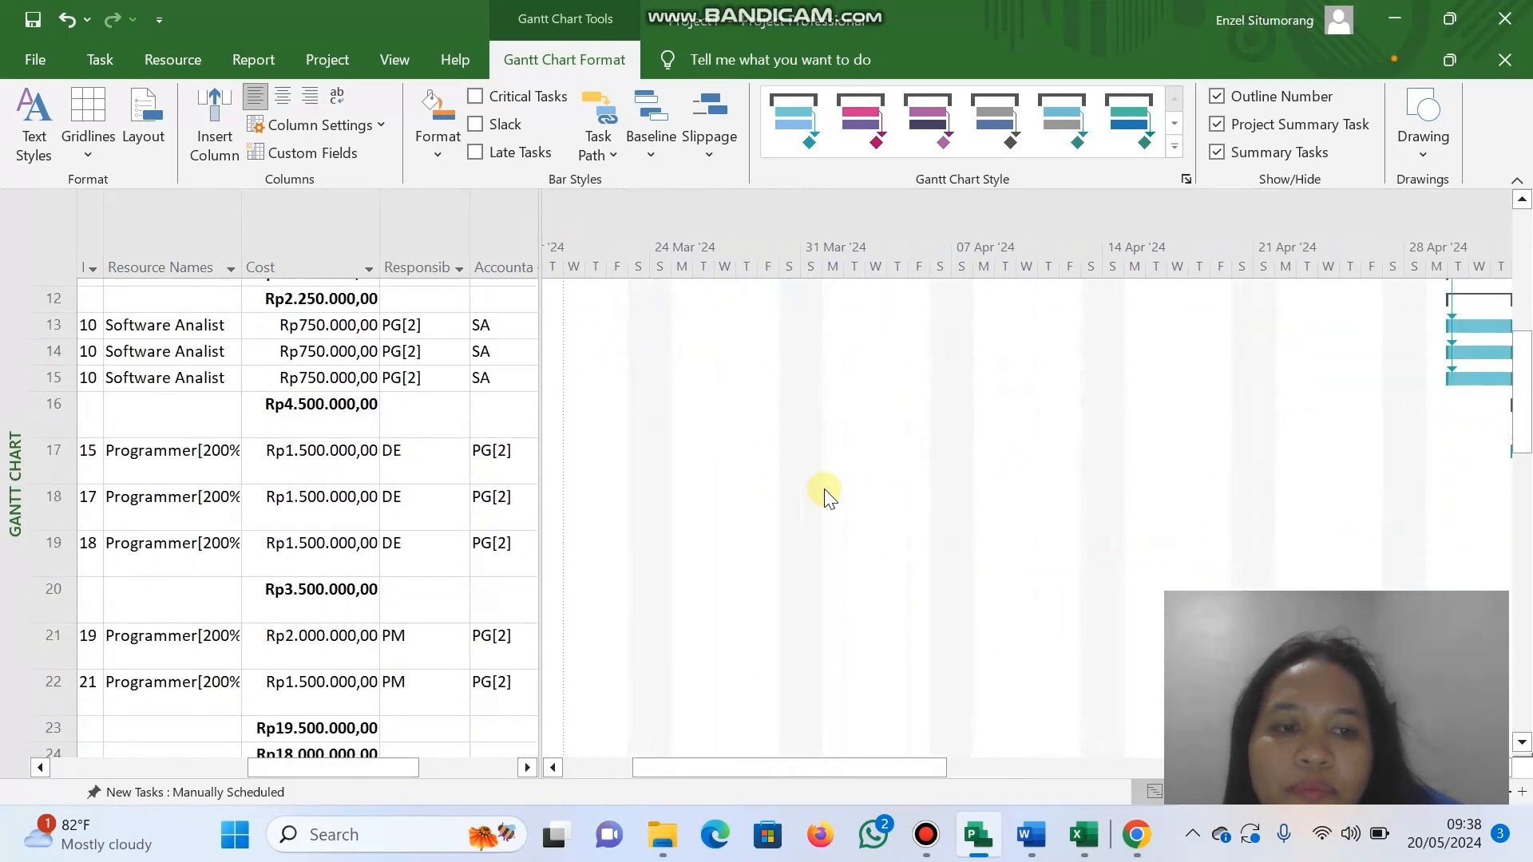
scroll(825, 493, "up", 5)
scroll(825, 493, "up", 2)
scroll(825, 492, "right", 4)
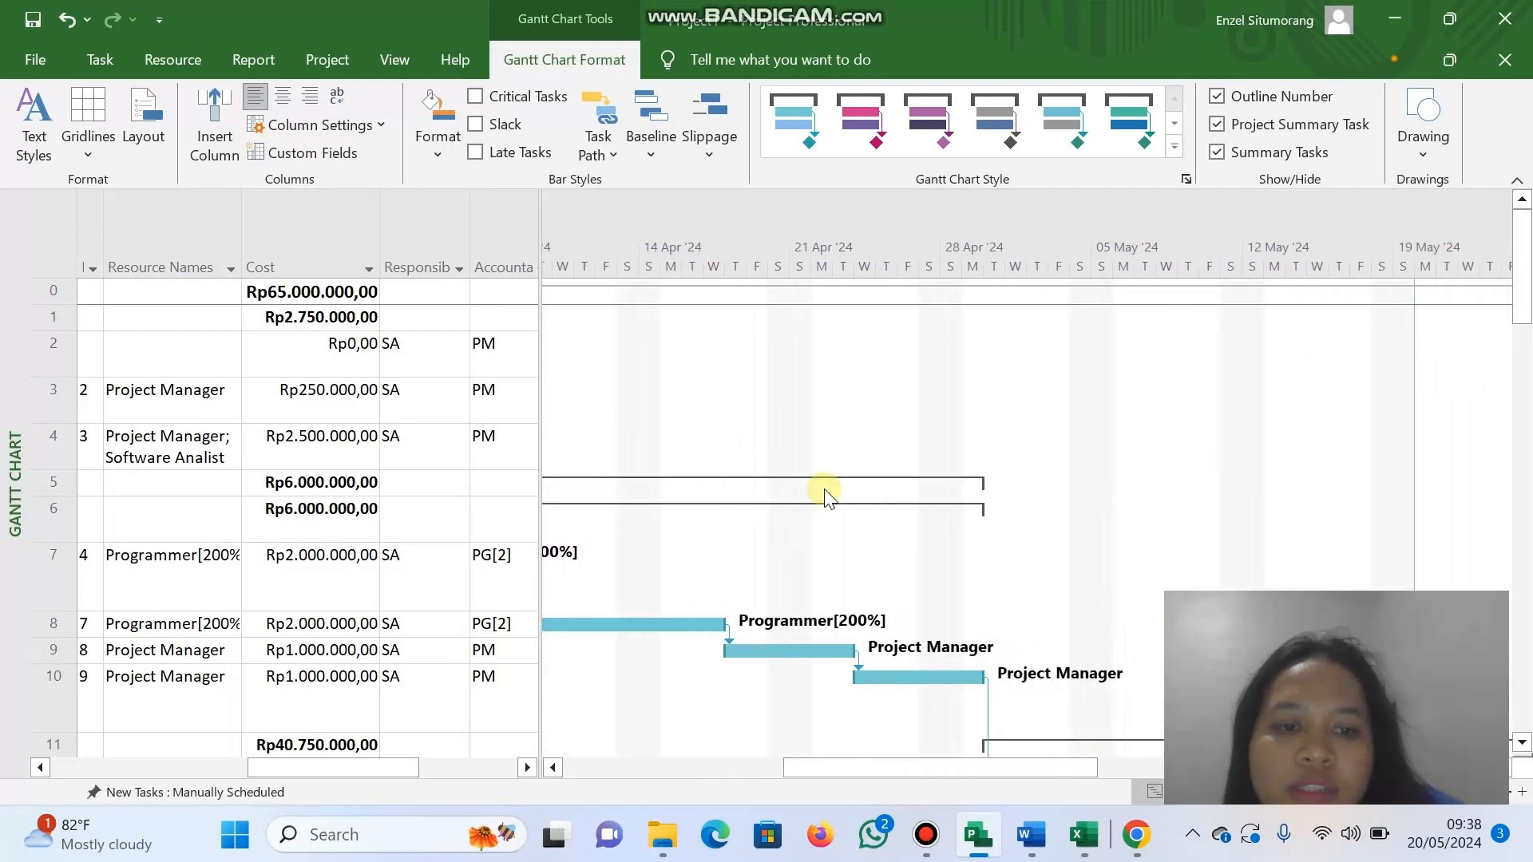
scroll(825, 492, "down", 4)
scroll(825, 492, "up", 5)
scroll(825, 493, "left", 5)
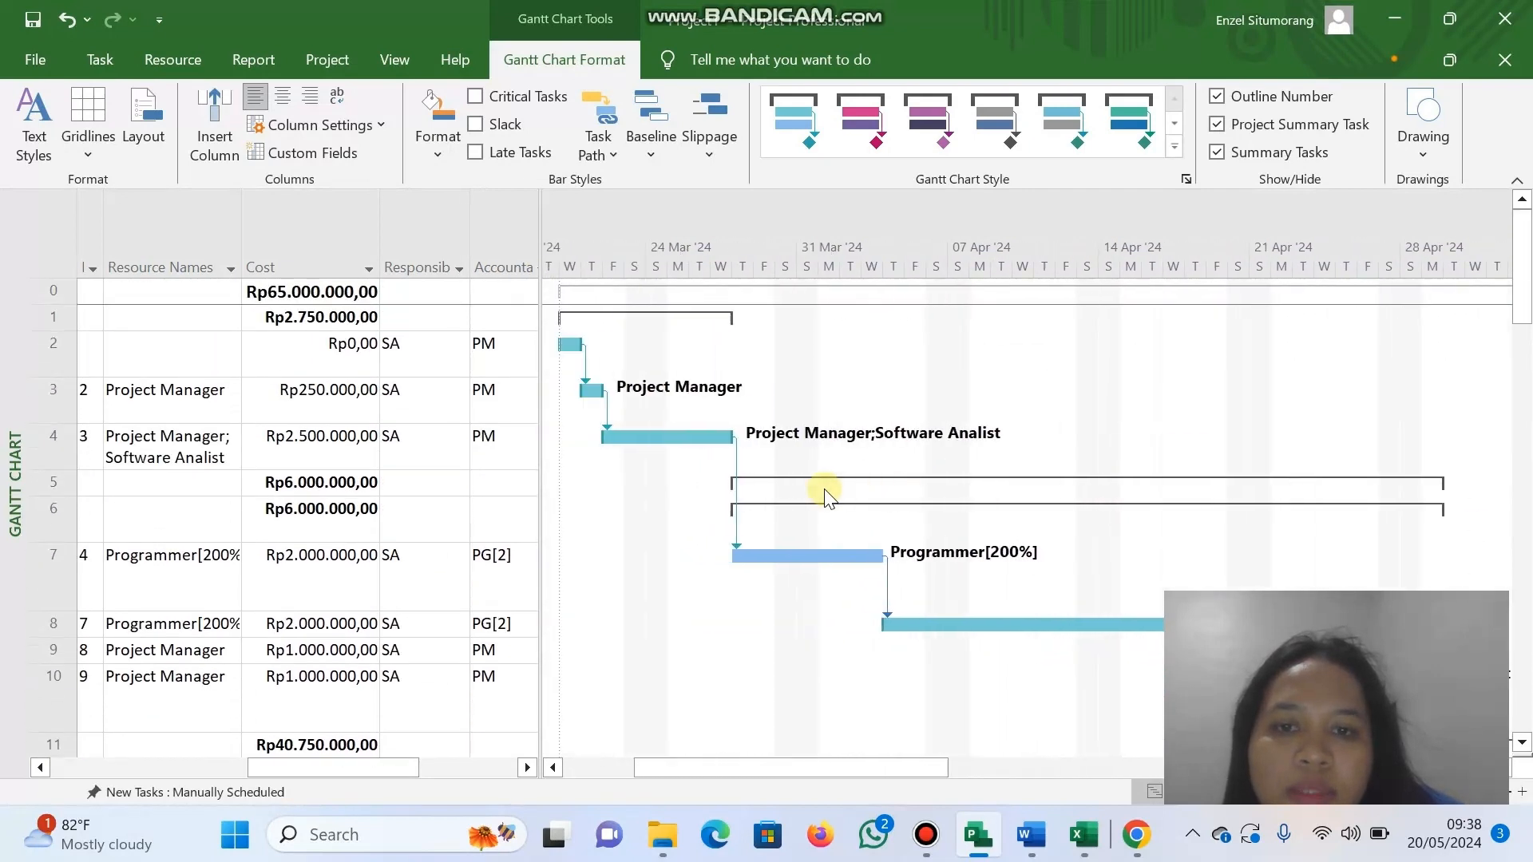
Compare the Gantt bars of tasks 1.1 Penentuan Manager Proyek and 1.2 Penentuan Anggota Team with their scheduled dates.
left_click(653, 347)
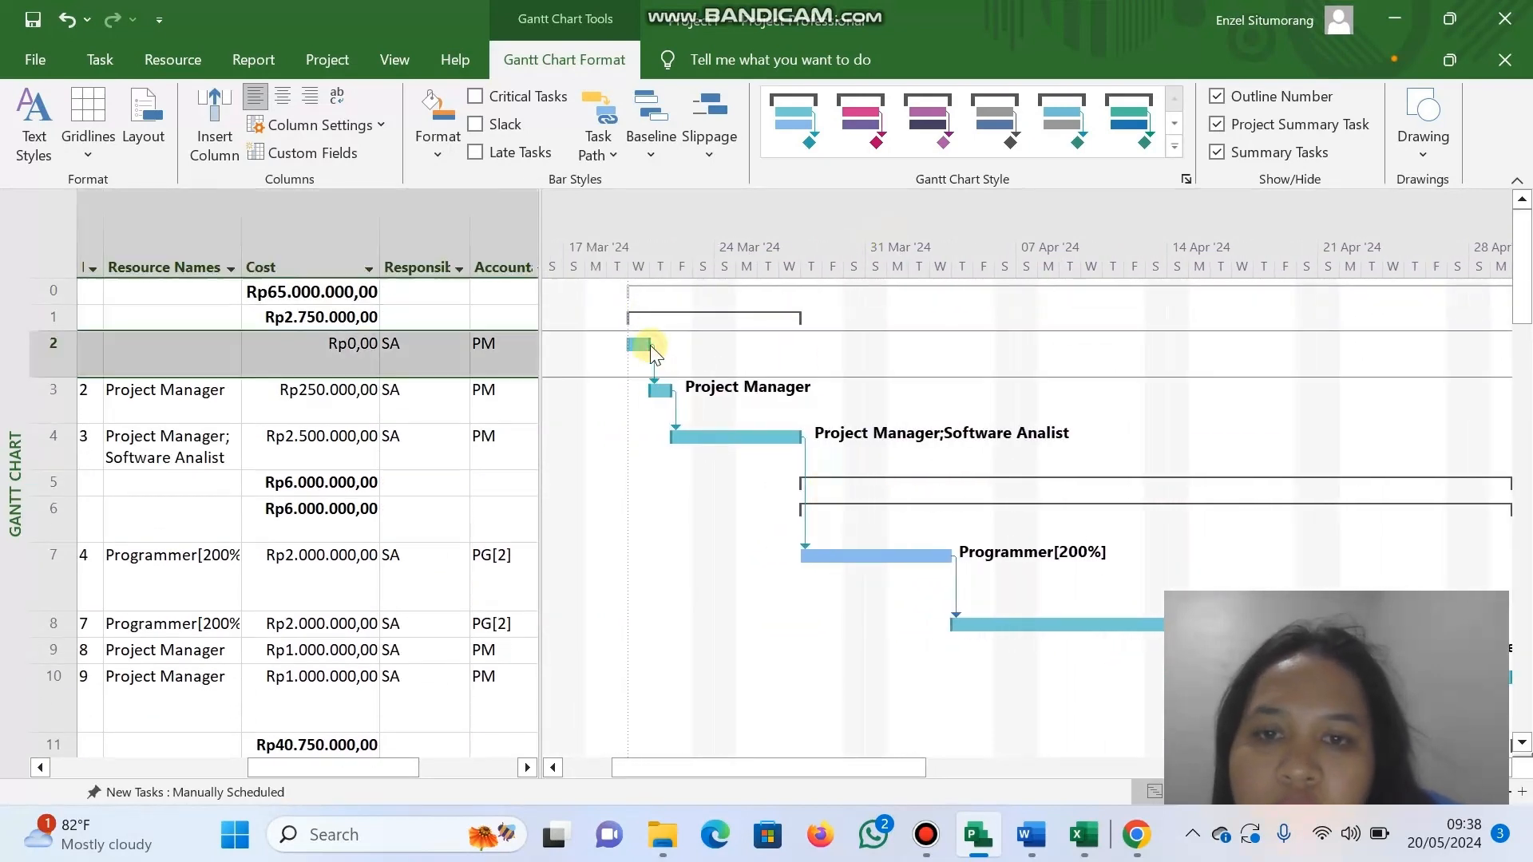
scroll(290, 345, "left", 5)
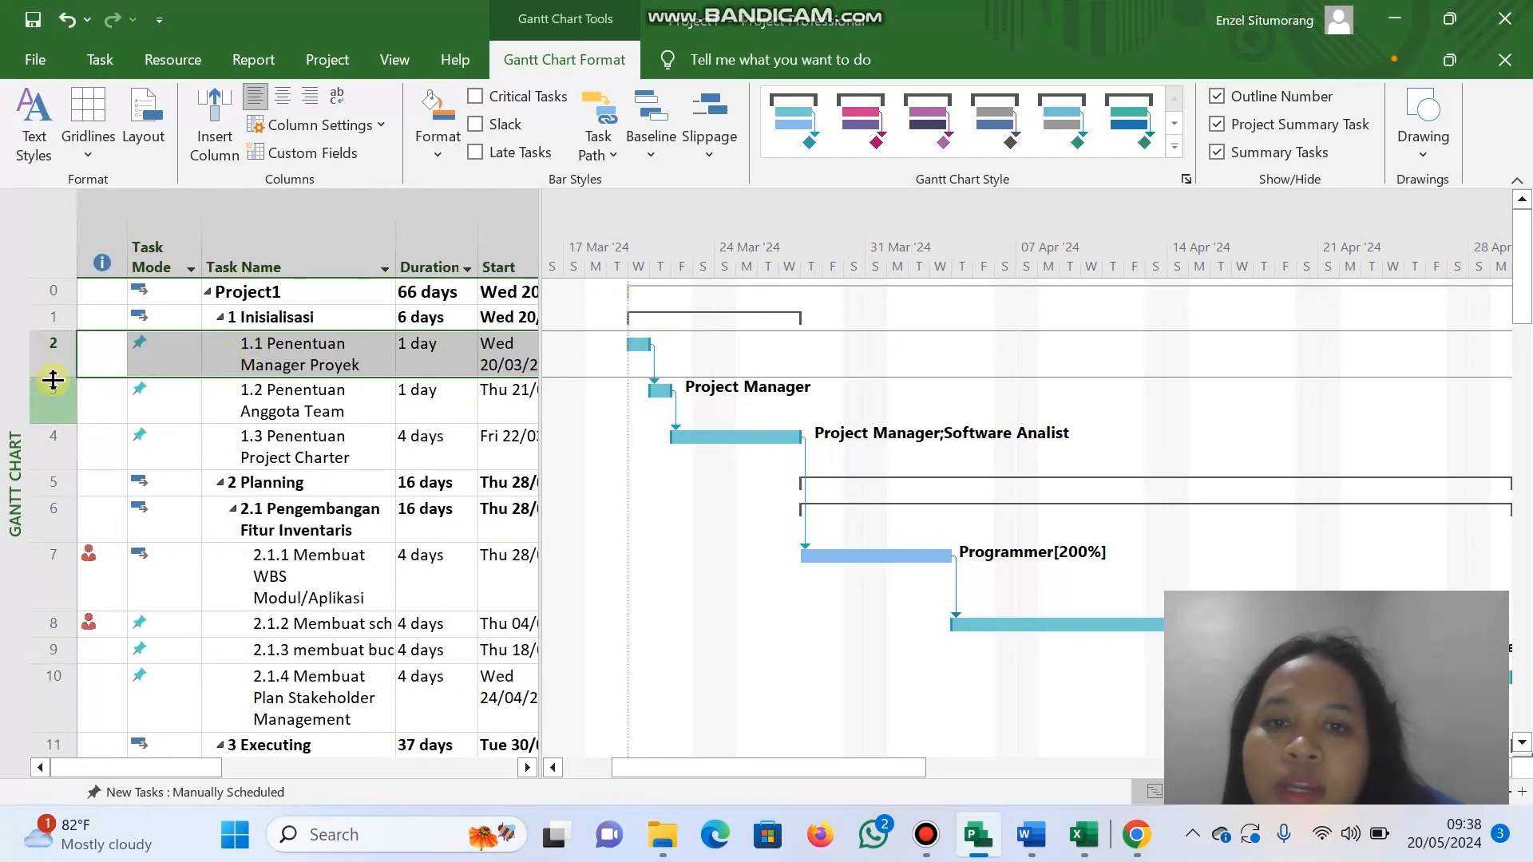
scroll(313, 439, "right", 3)
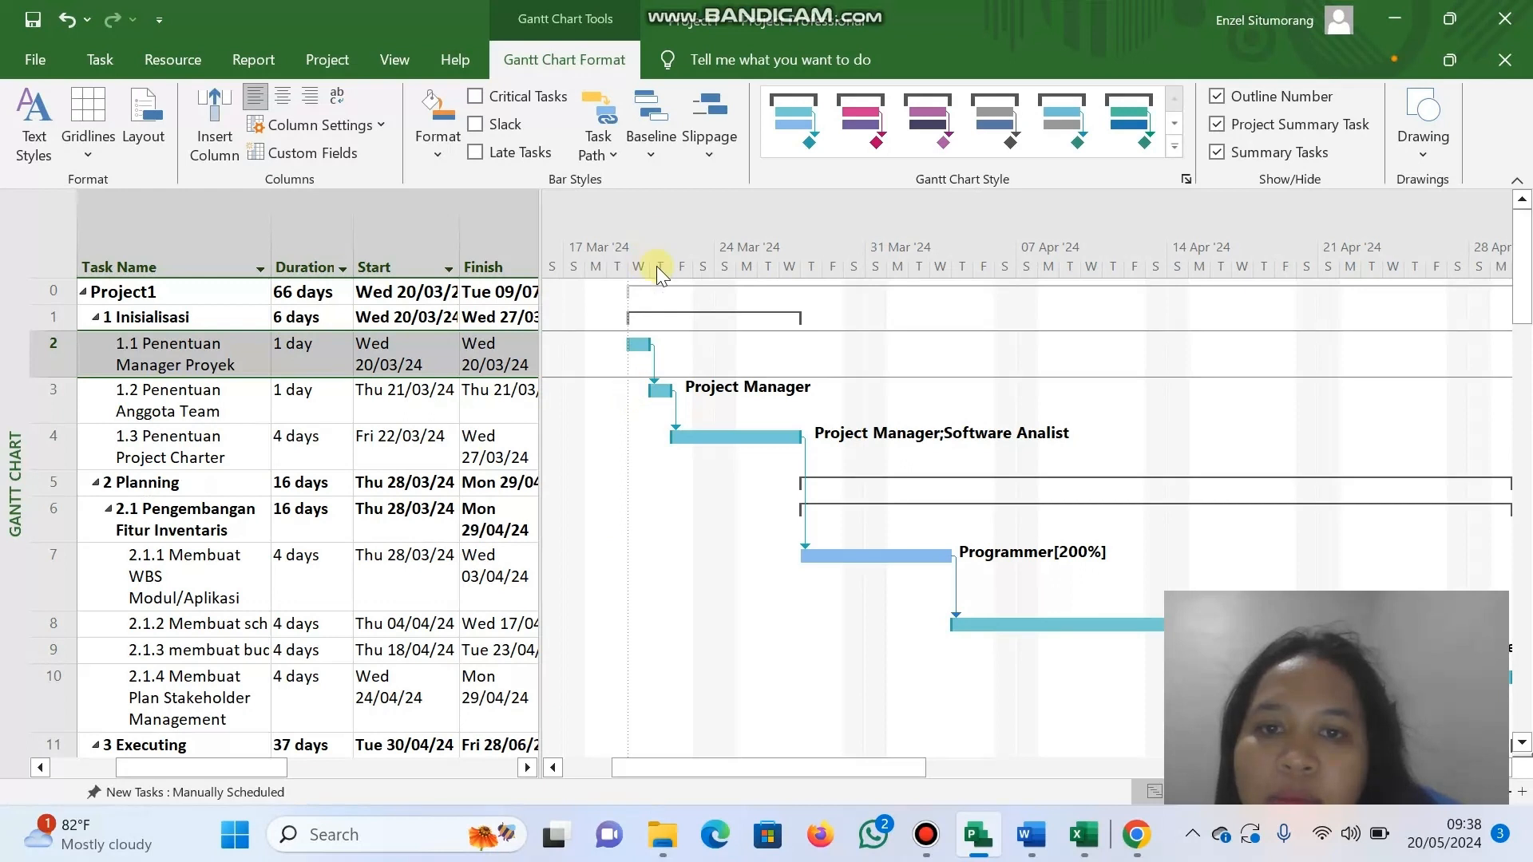
mouse_move(653, 368)
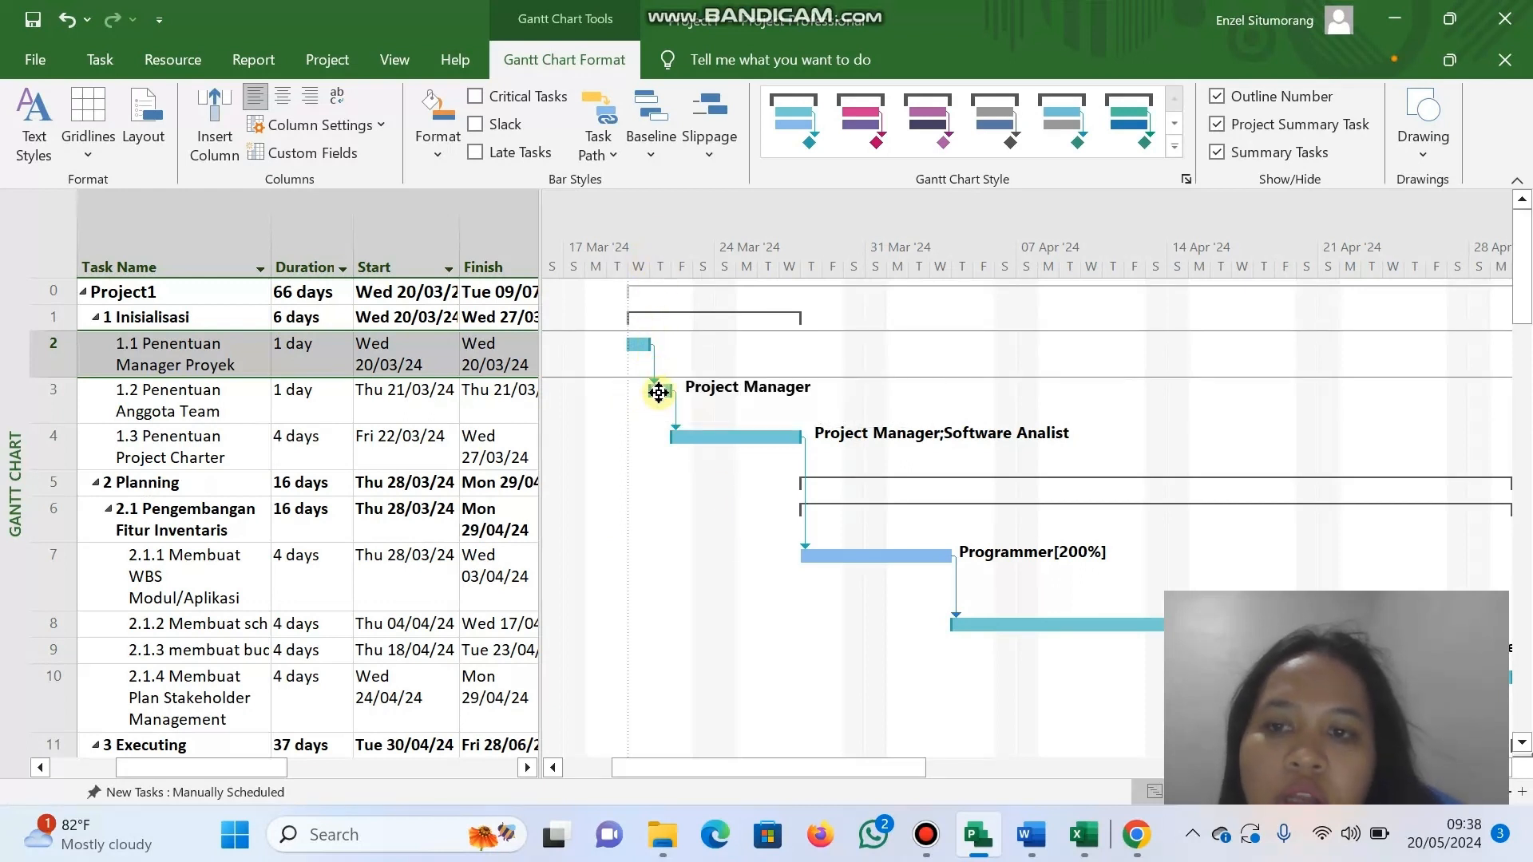
left_click(658, 392)
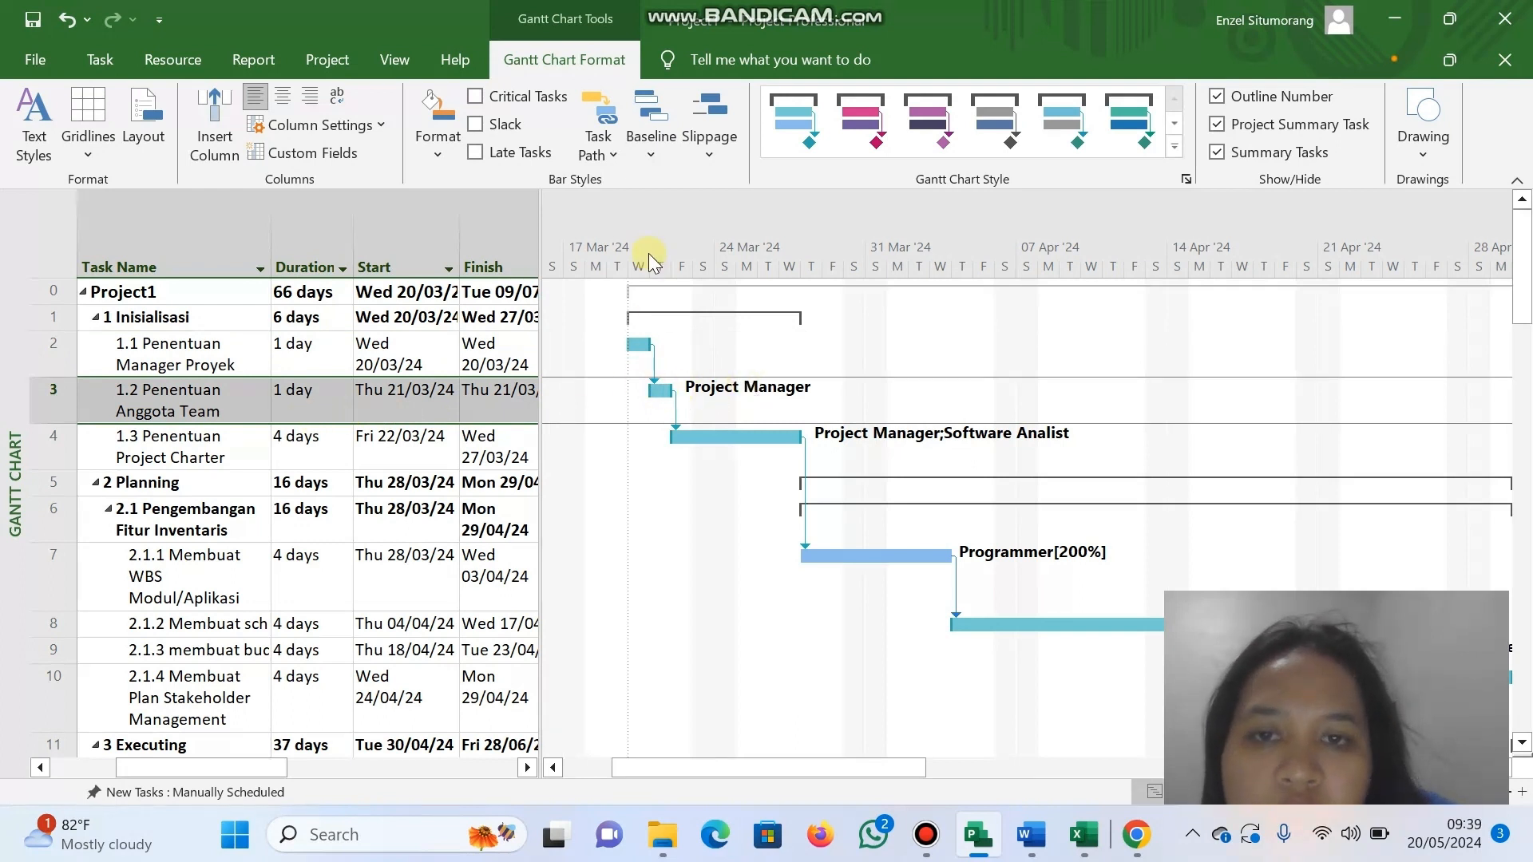
Zoom the timescale to days with six-hour divisions and check the bars of tasks 1.1 to 1.3 against their start dates.
scroll(657, 398, "up", 3)
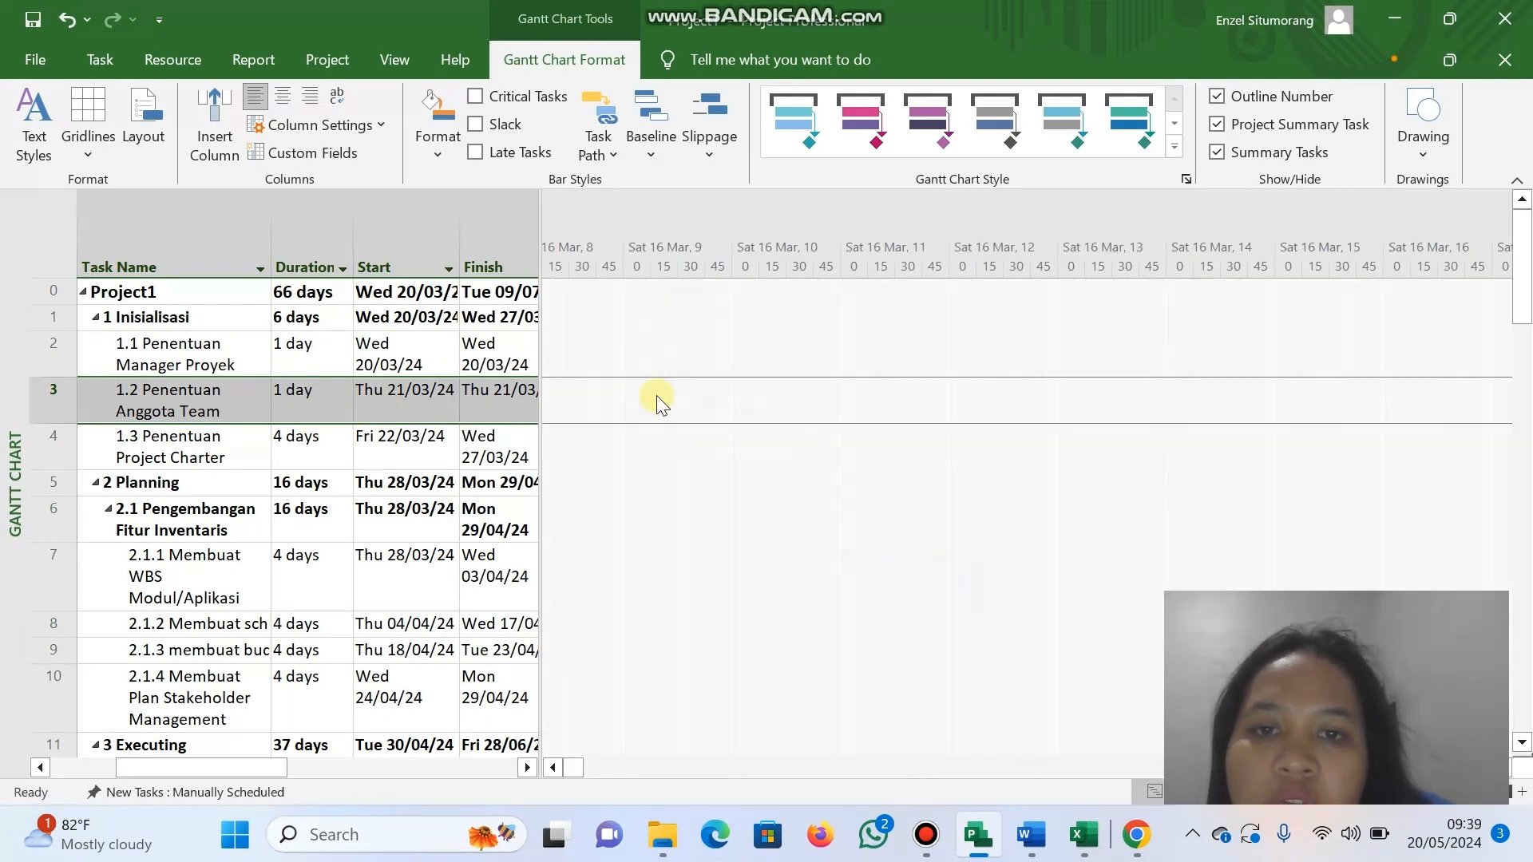
scroll(810, 418, "left", 5)
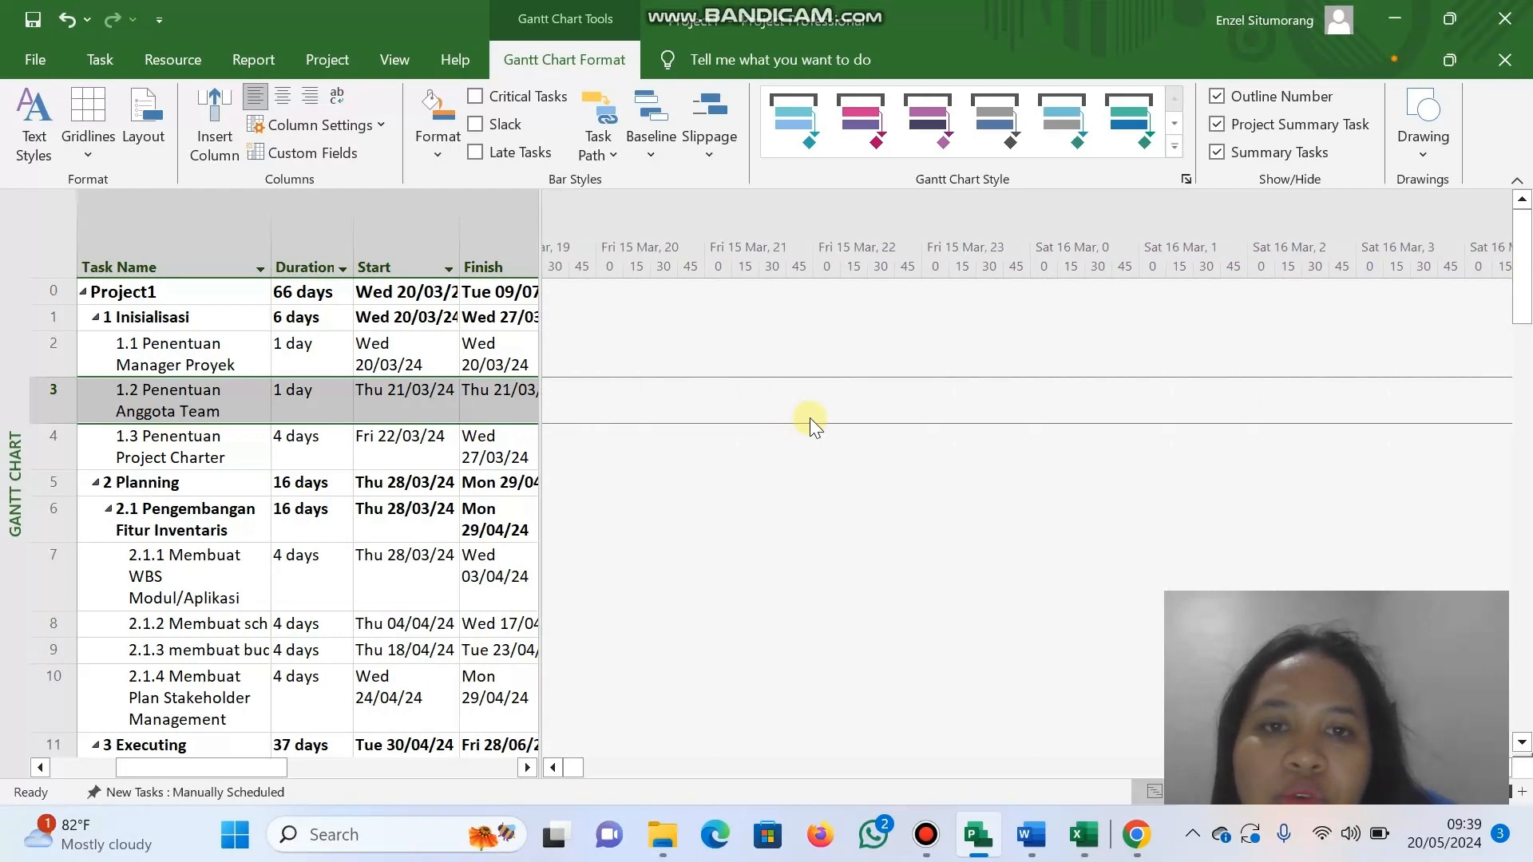
scroll(811, 417, "left", 10)
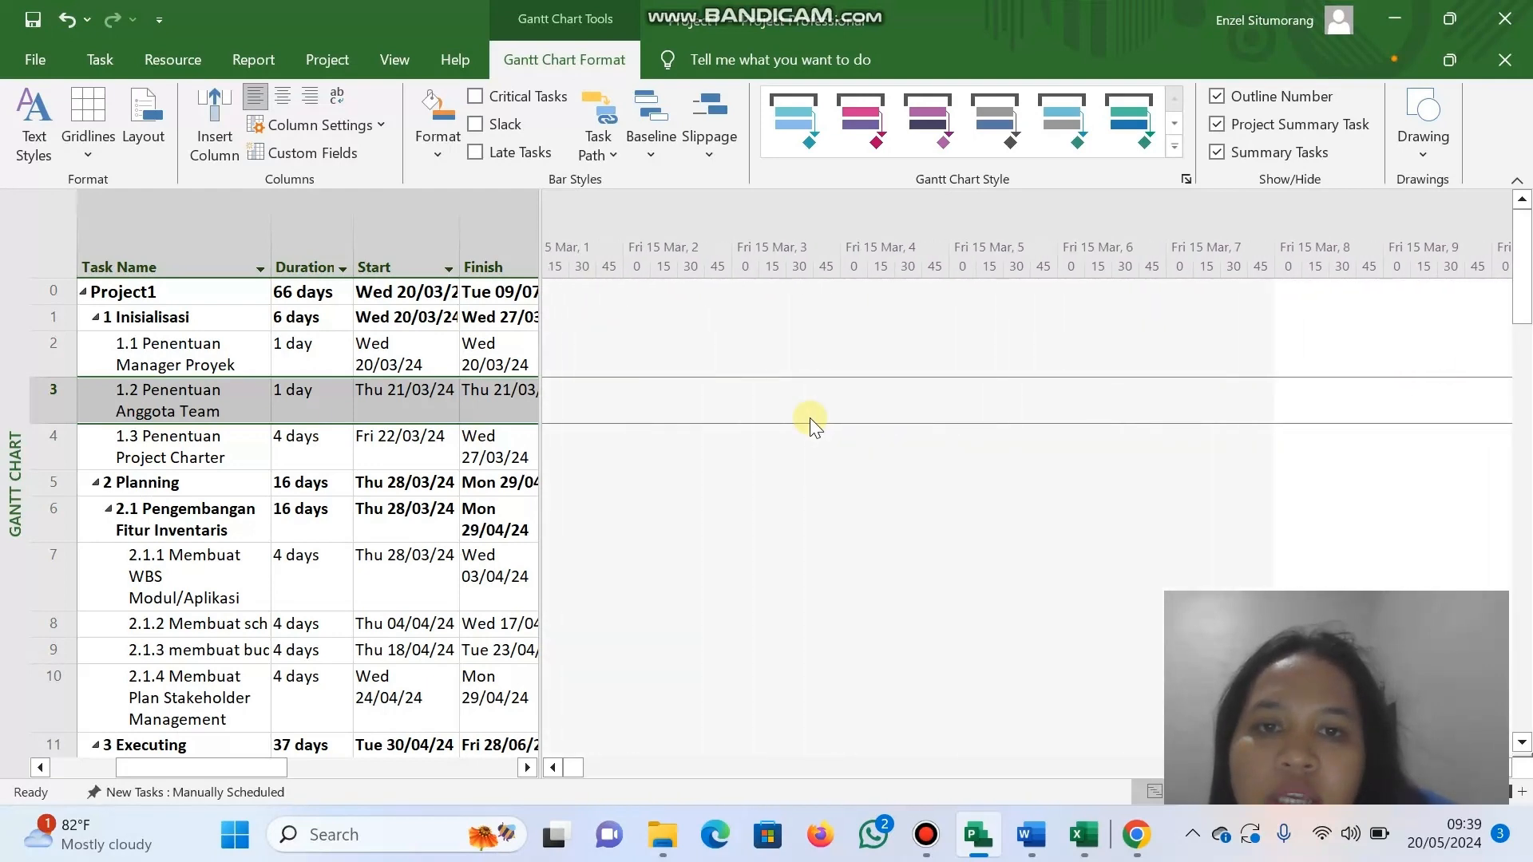
scroll(810, 418, "left", 2)
scroll(811, 418, "down", 3)
scroll(1182, 357, "right", 2)
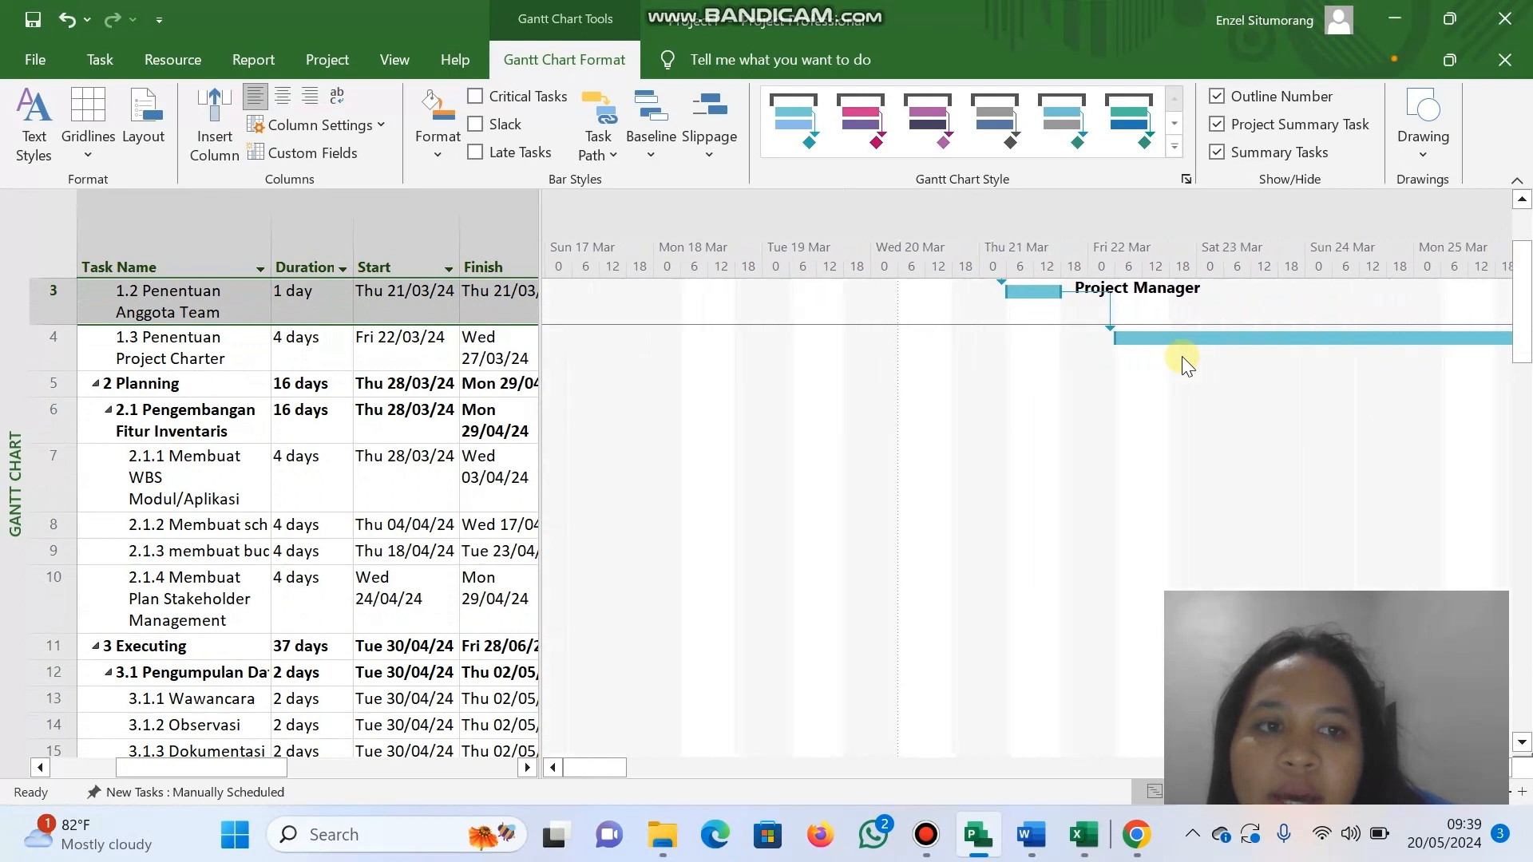
scroll(1182, 356, "right", 2)
scroll(1182, 356, "up", 1)
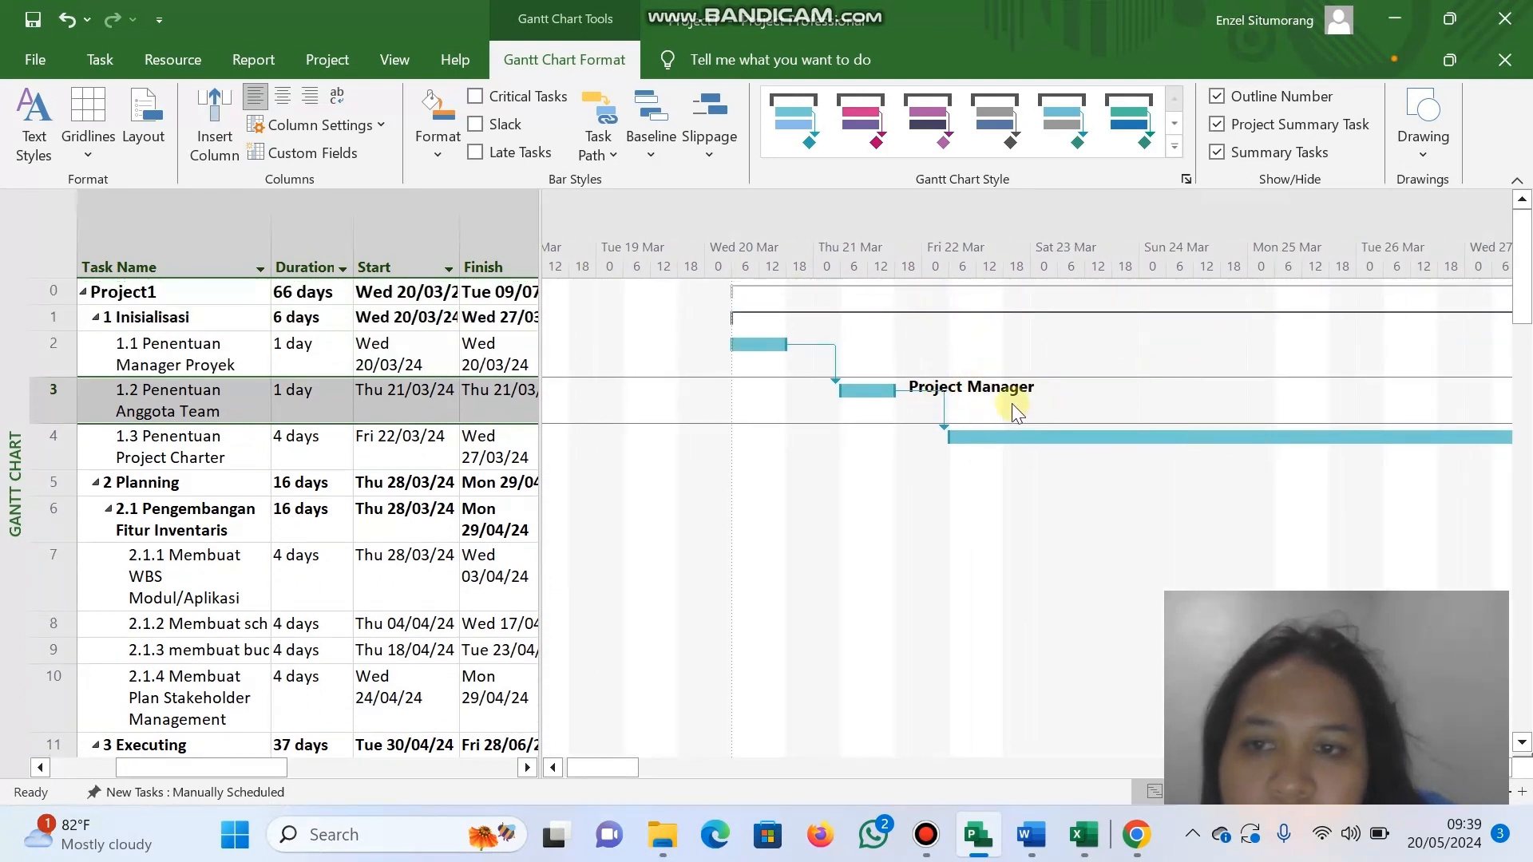
scroll(1013, 404, "right", 1)
left_click(425, 464)
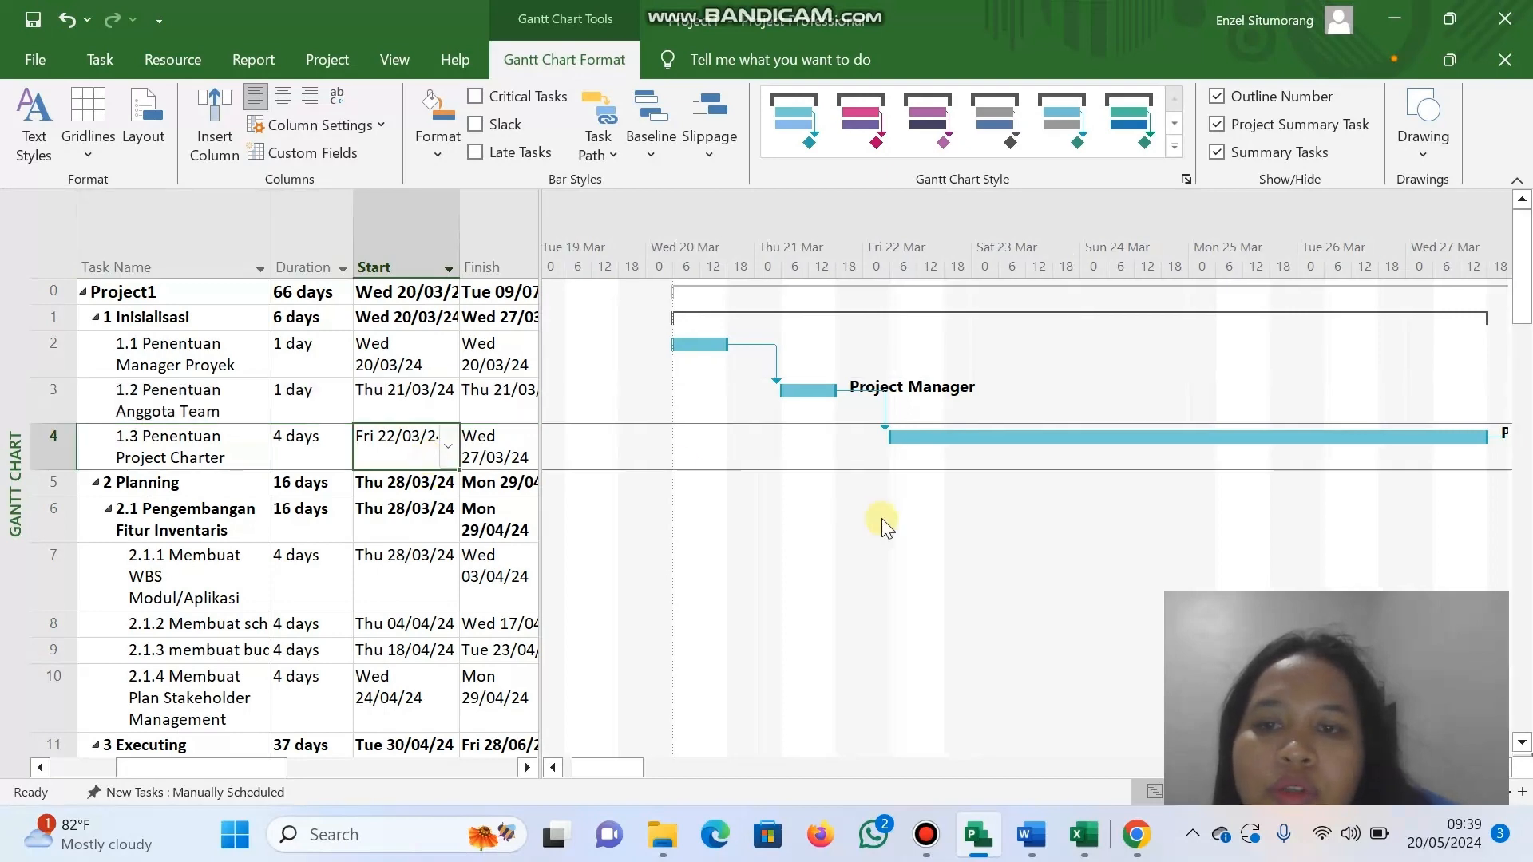
Follow the Gantt bars from 1.3 Penentuan Project Charter to 5.2 Close Procurement, zooming the timescale out to months with three-day divisions.
scroll(882, 521, "right", 7)
scroll(883, 521, "right", 6)
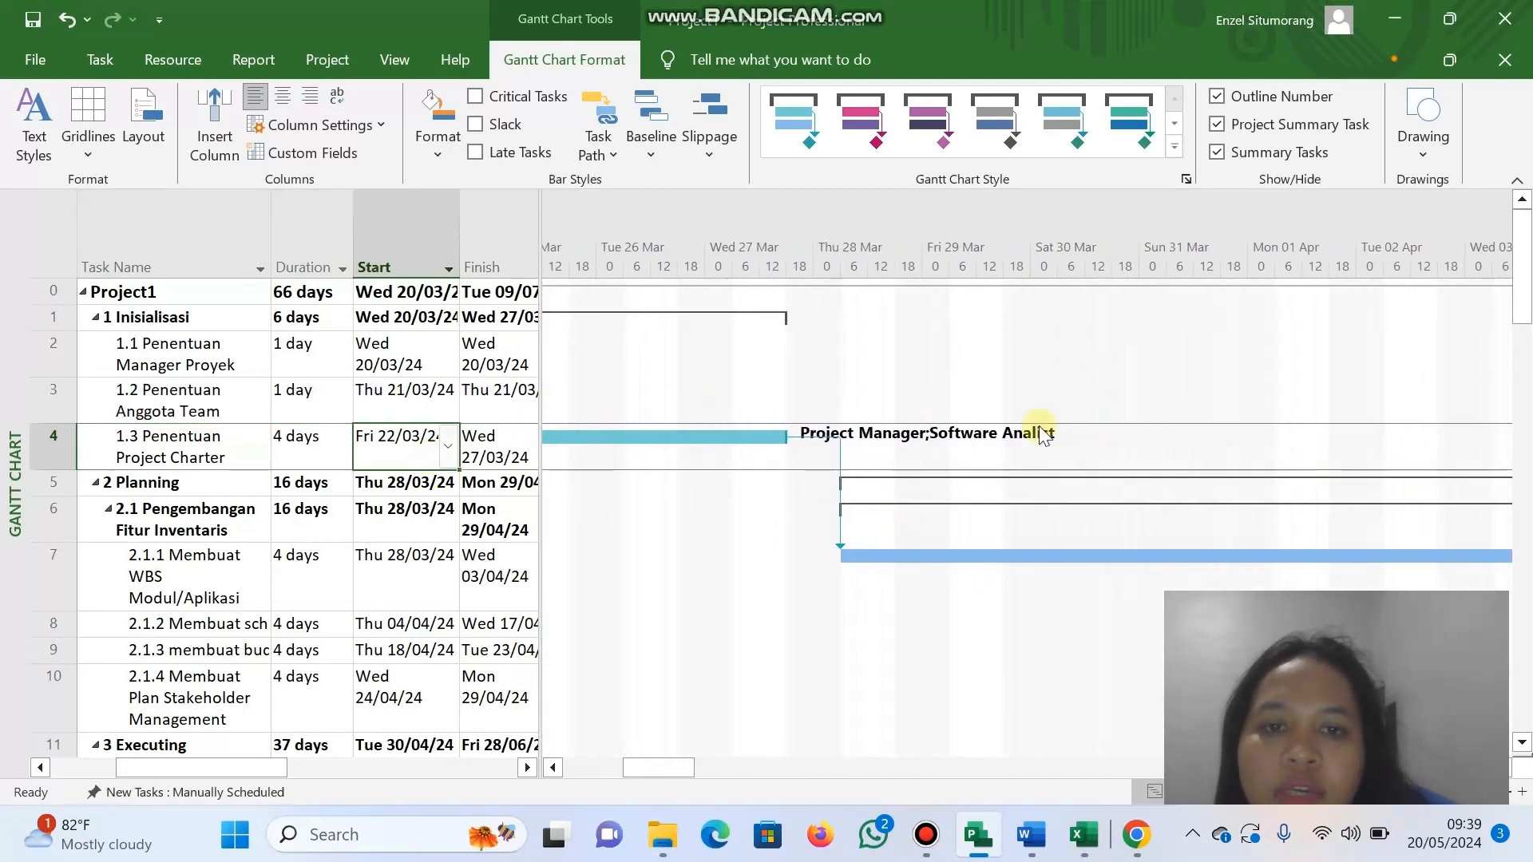
scroll(1018, 385, "down", 3)
scroll(1018, 385, "right", 3)
scroll(1018, 384, "down", 3, "ctrl")
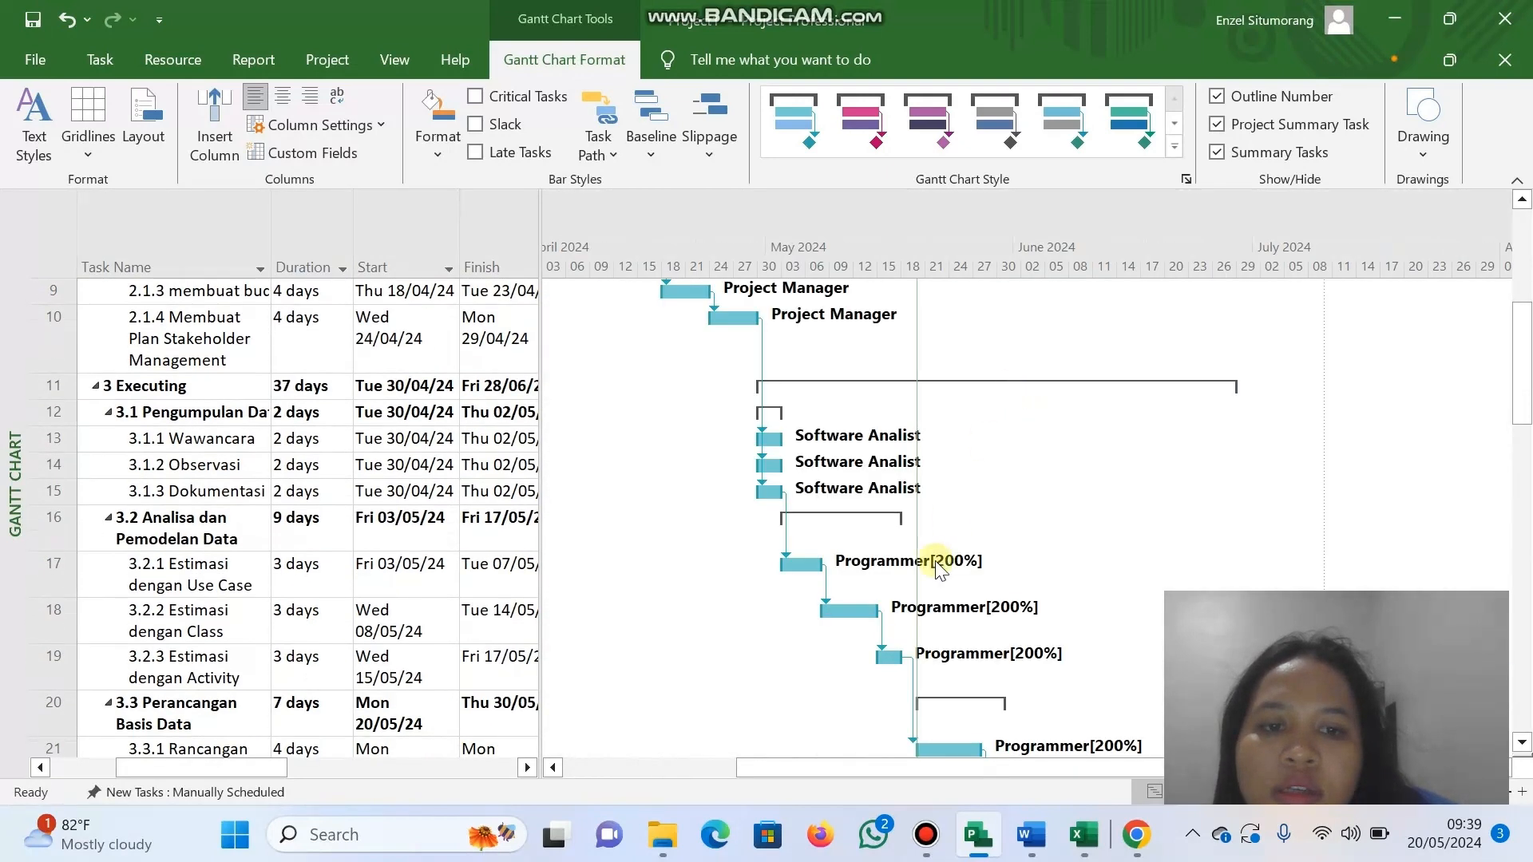
scroll(941, 558, "down", 6)
scroll(937, 564, "down", 6)
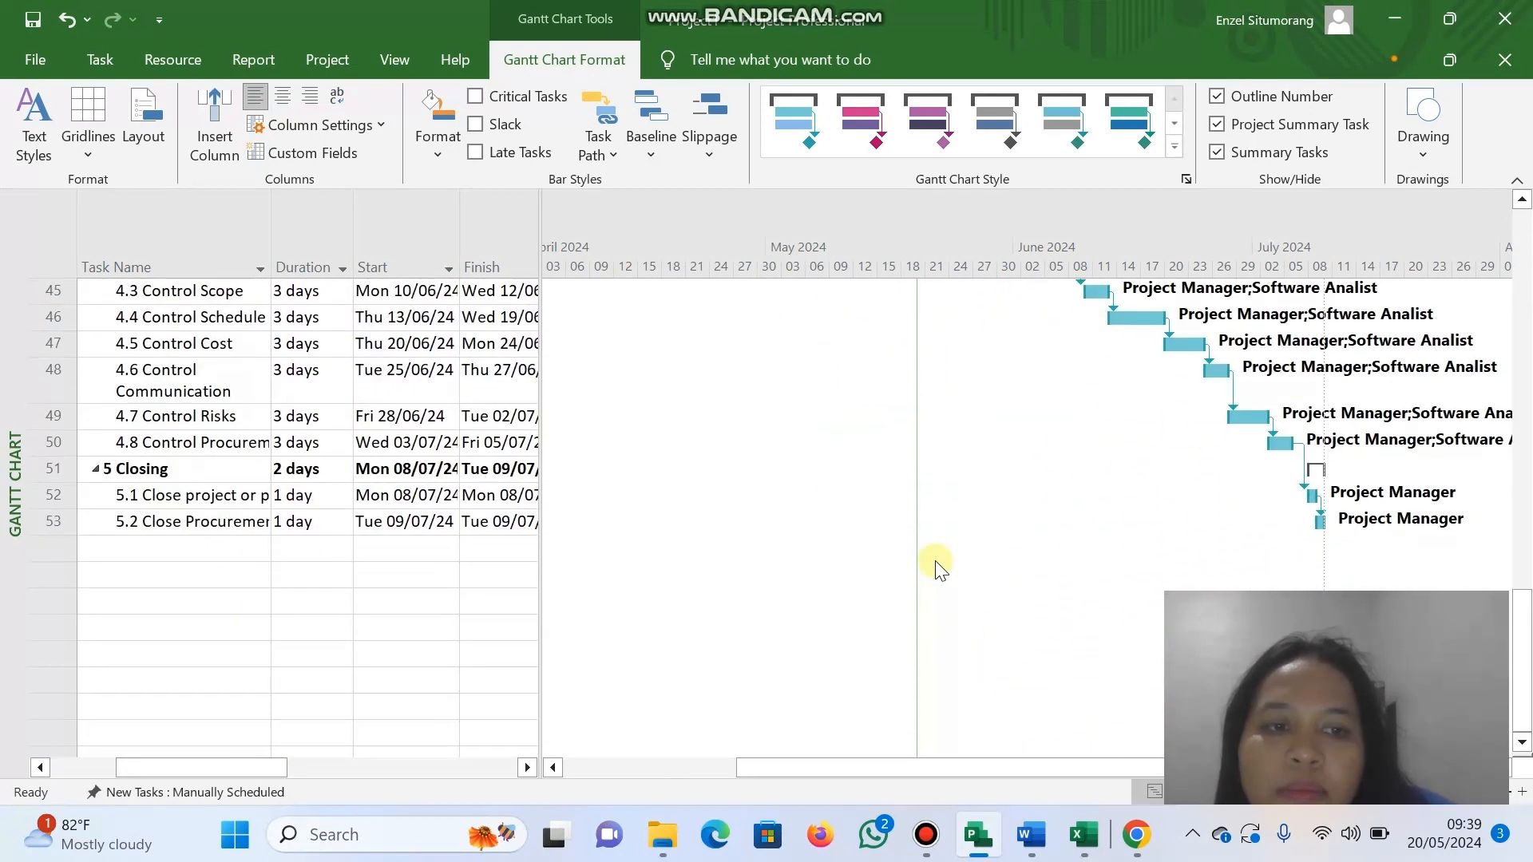
scroll(934, 565, "right", 3)
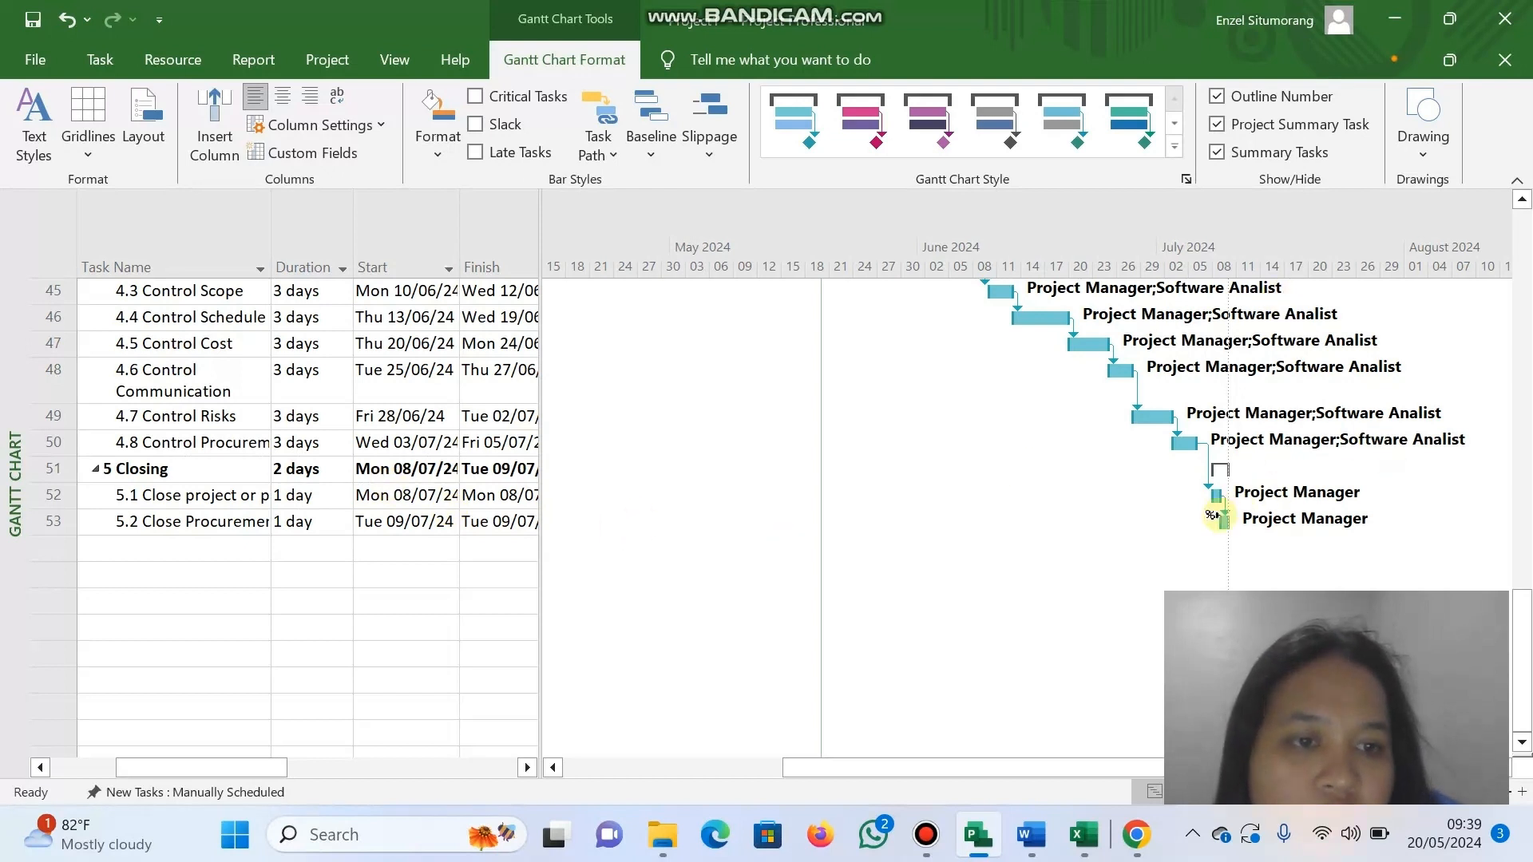
mouse_move(1225, 516)
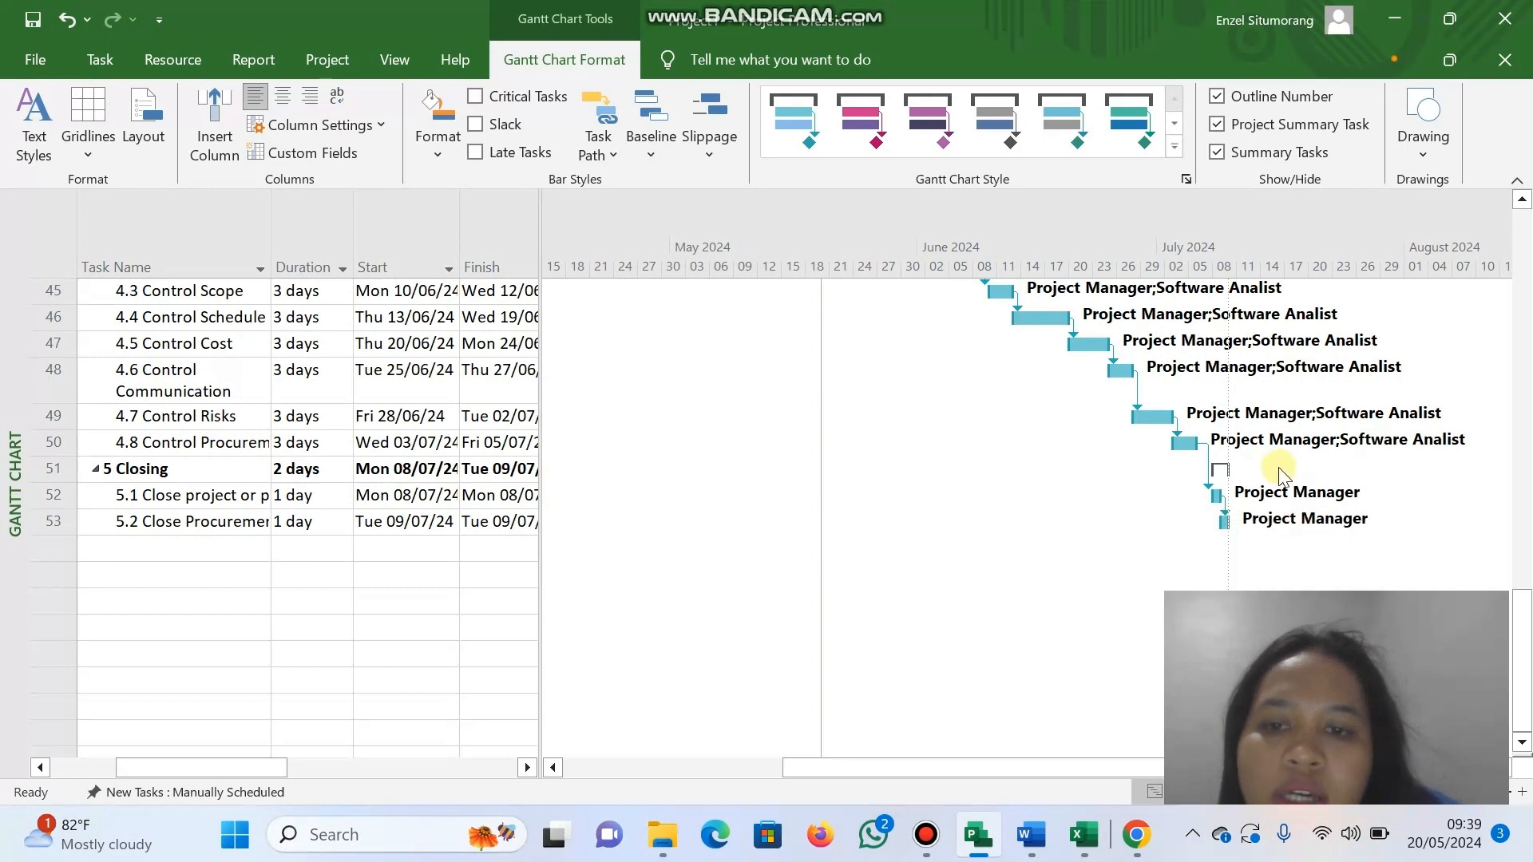
scroll(917, 448, "up", 15)
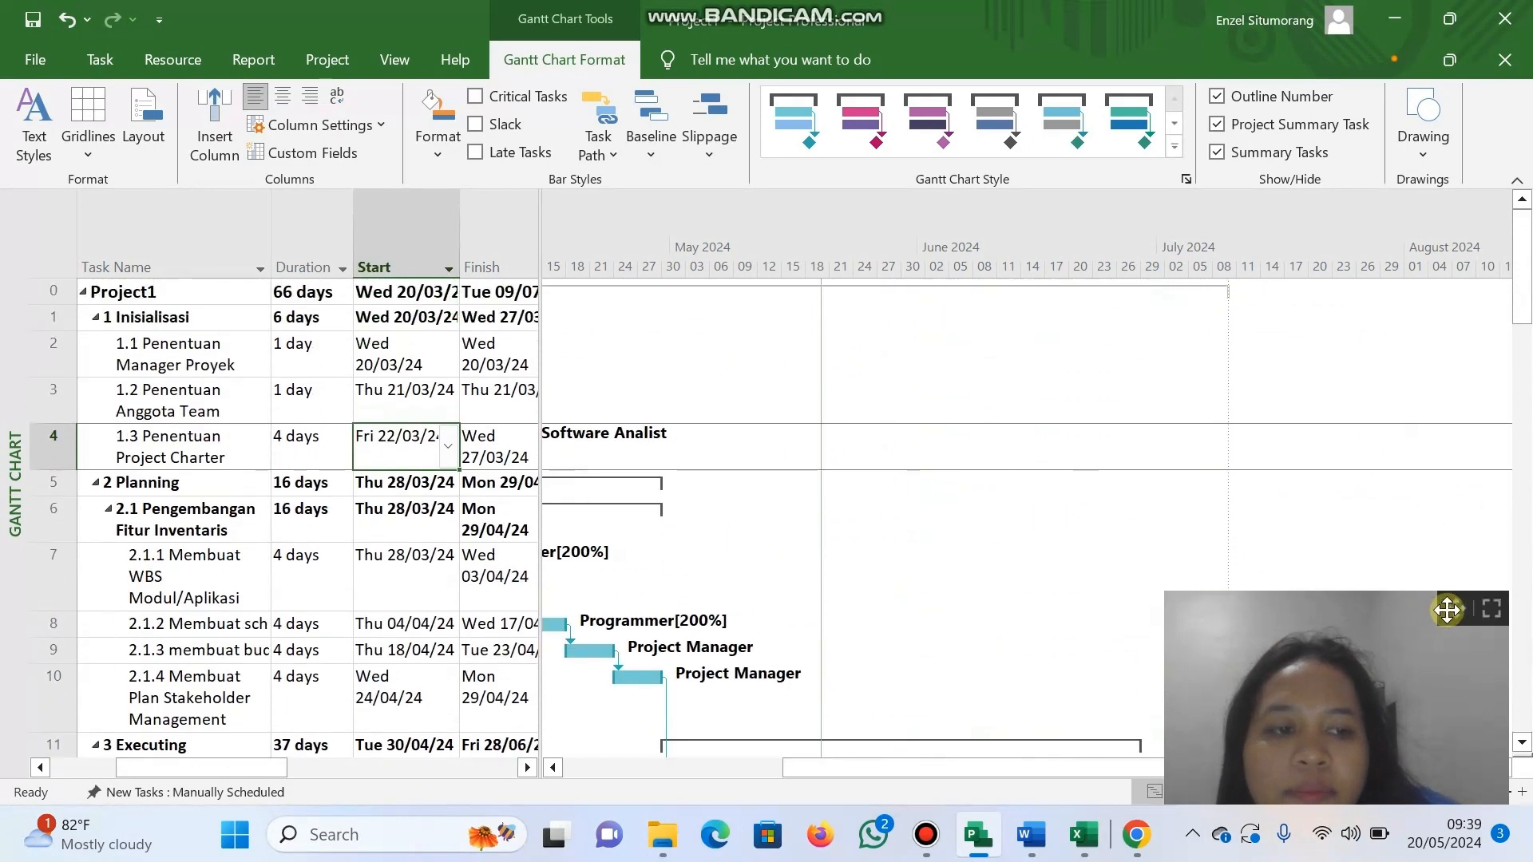
Show the Resource Sheet and examine the rates and base calendars of the four project resources.
left_click_drag(1450, 610, 1434, 475)
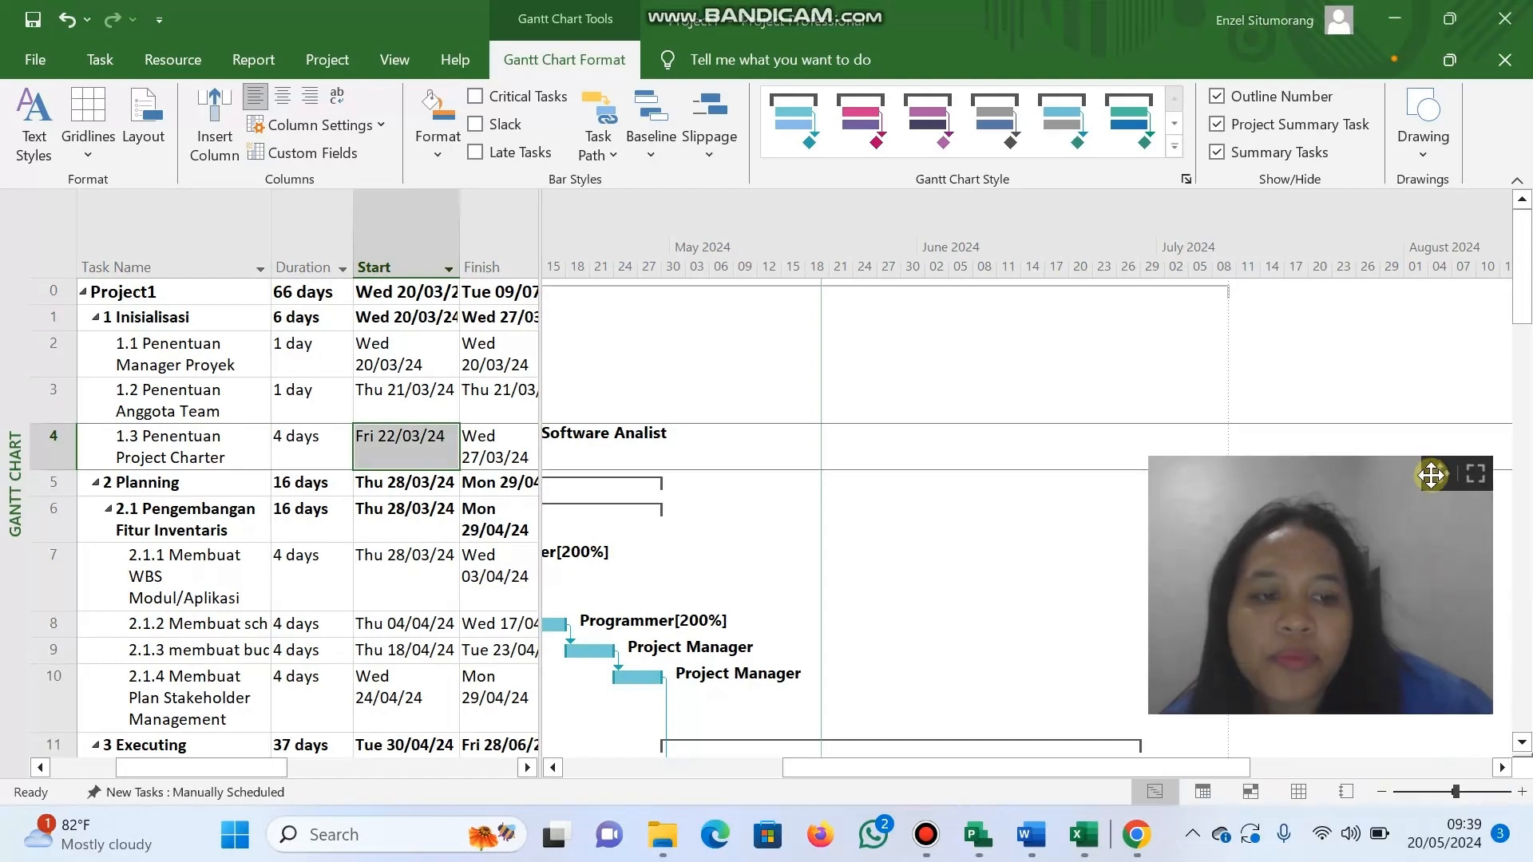
left_click(1305, 793)
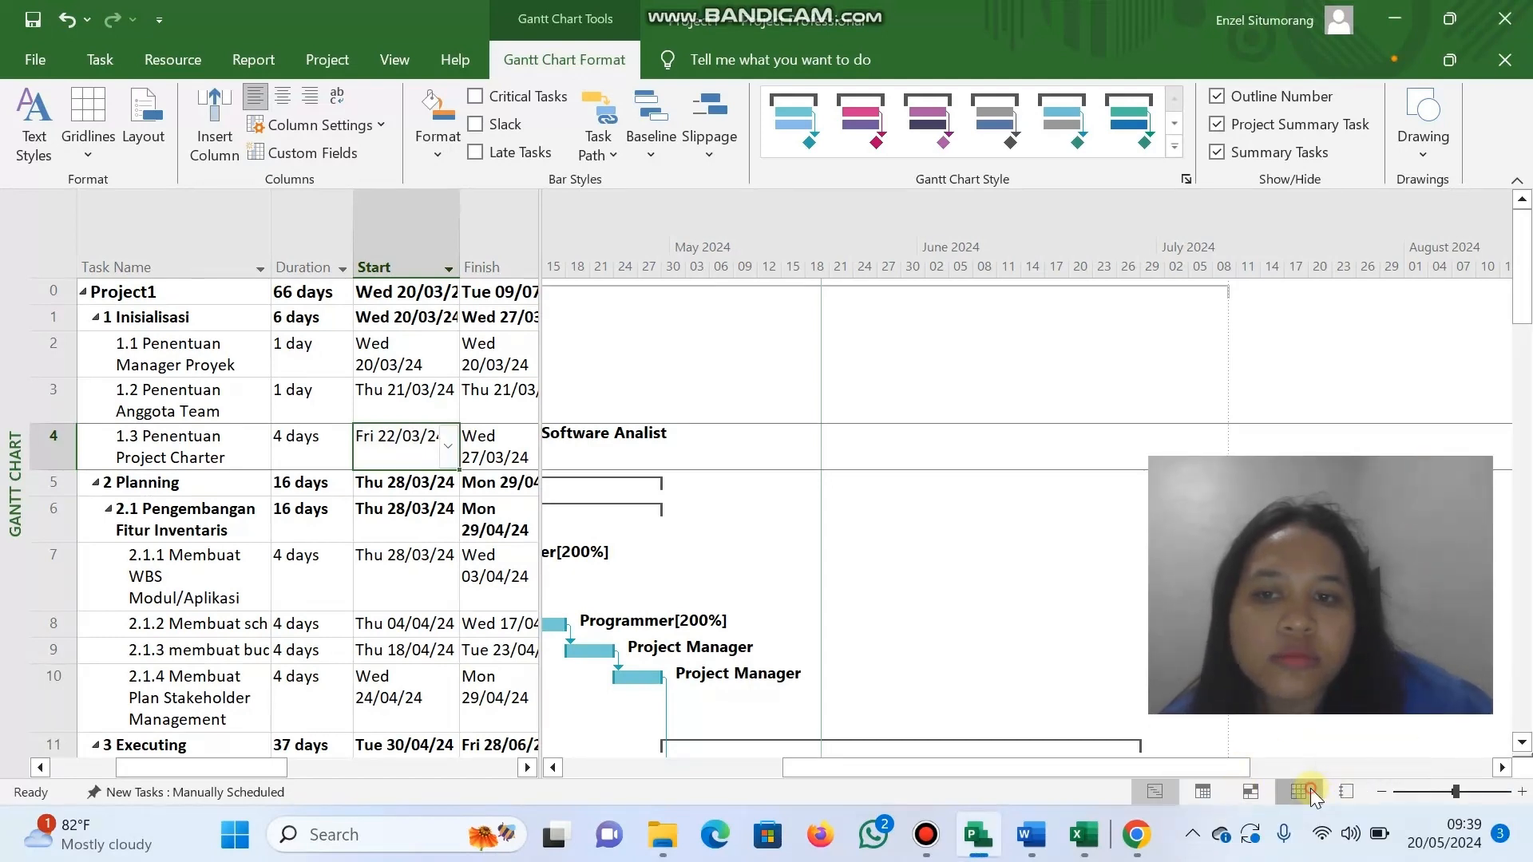
left_click(1312, 791)
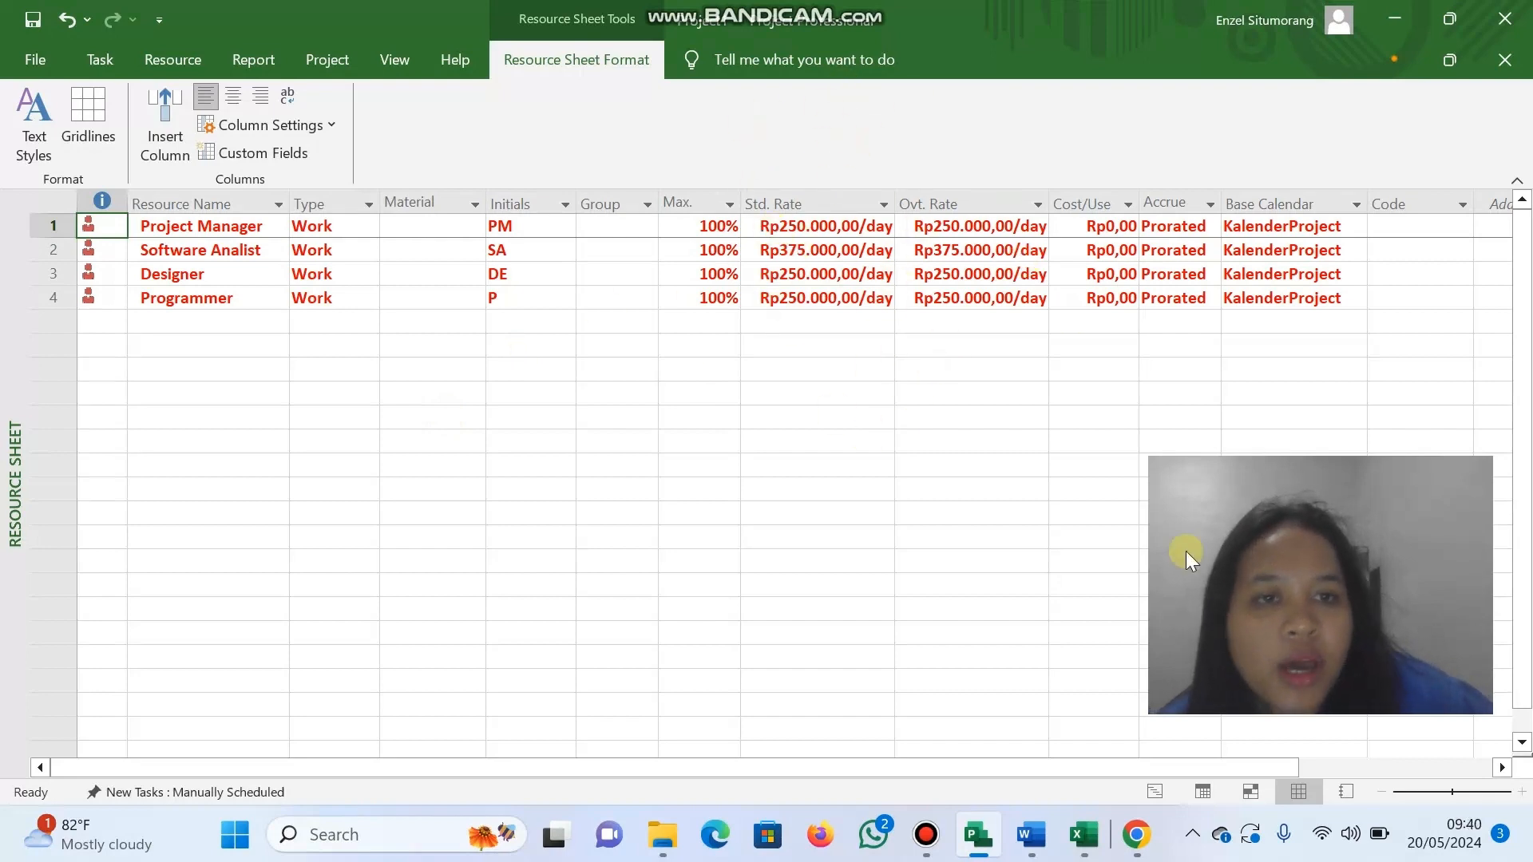
Open the Team Planner and examine the Project Manager and Software Analist assignments along the timeline up to the closing tasks.
left_click(1251, 790)
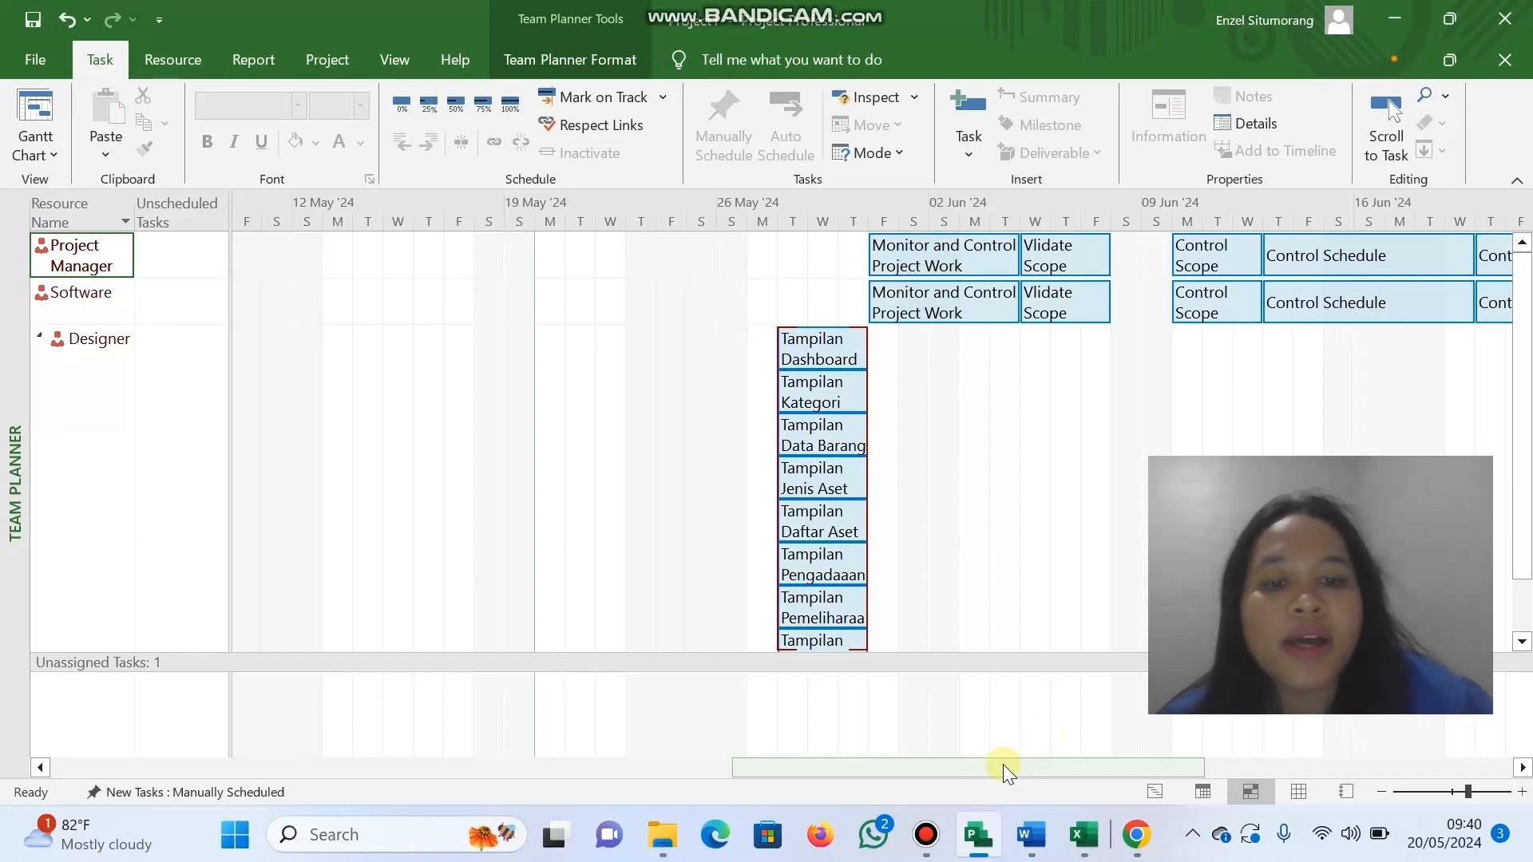
left_click_drag(1003, 764, 1351, 742)
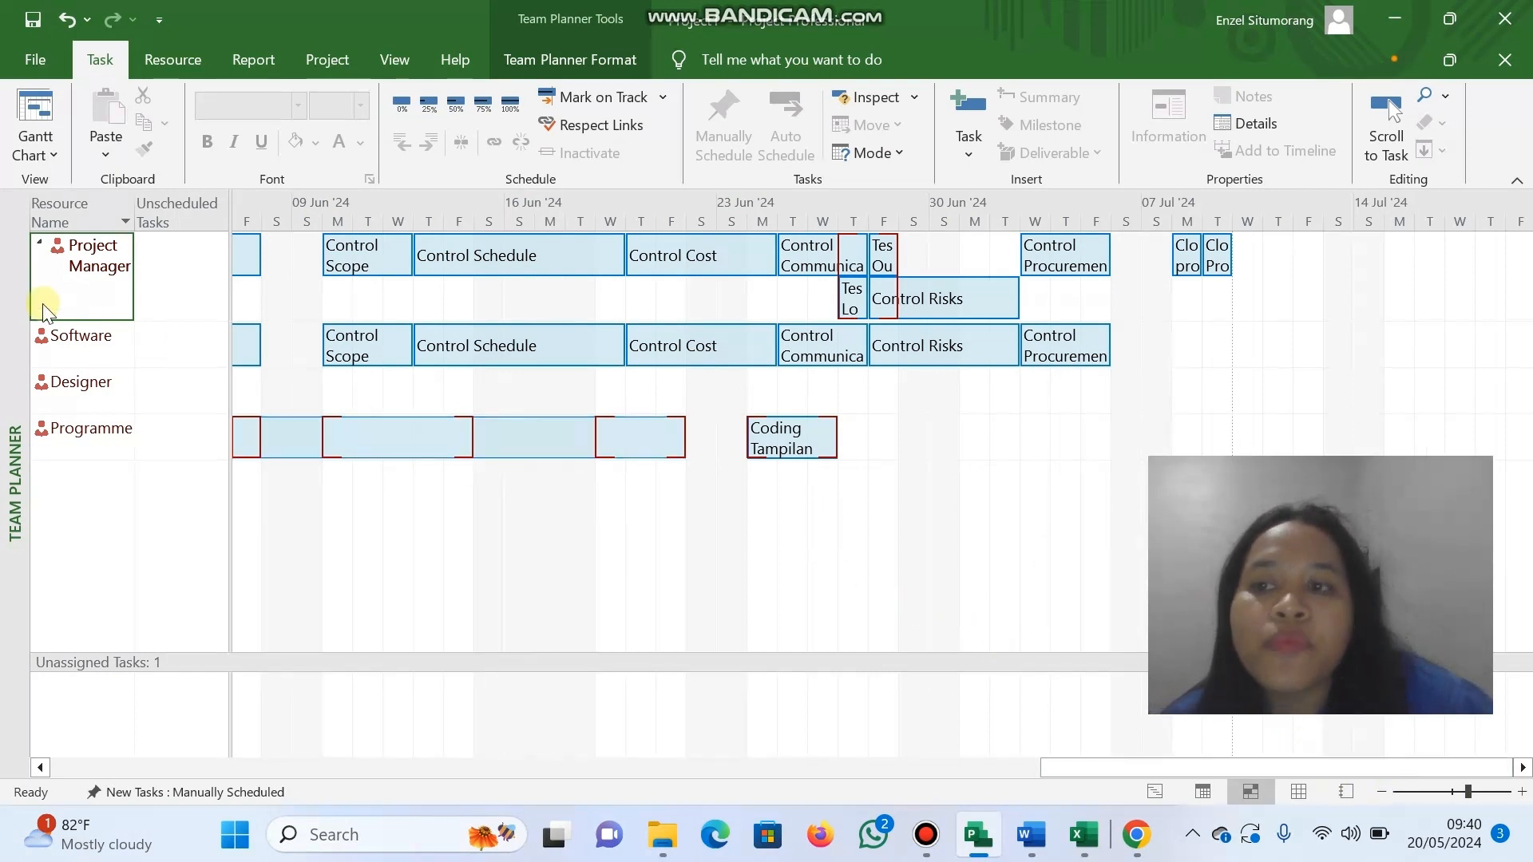
left_click(75, 345)
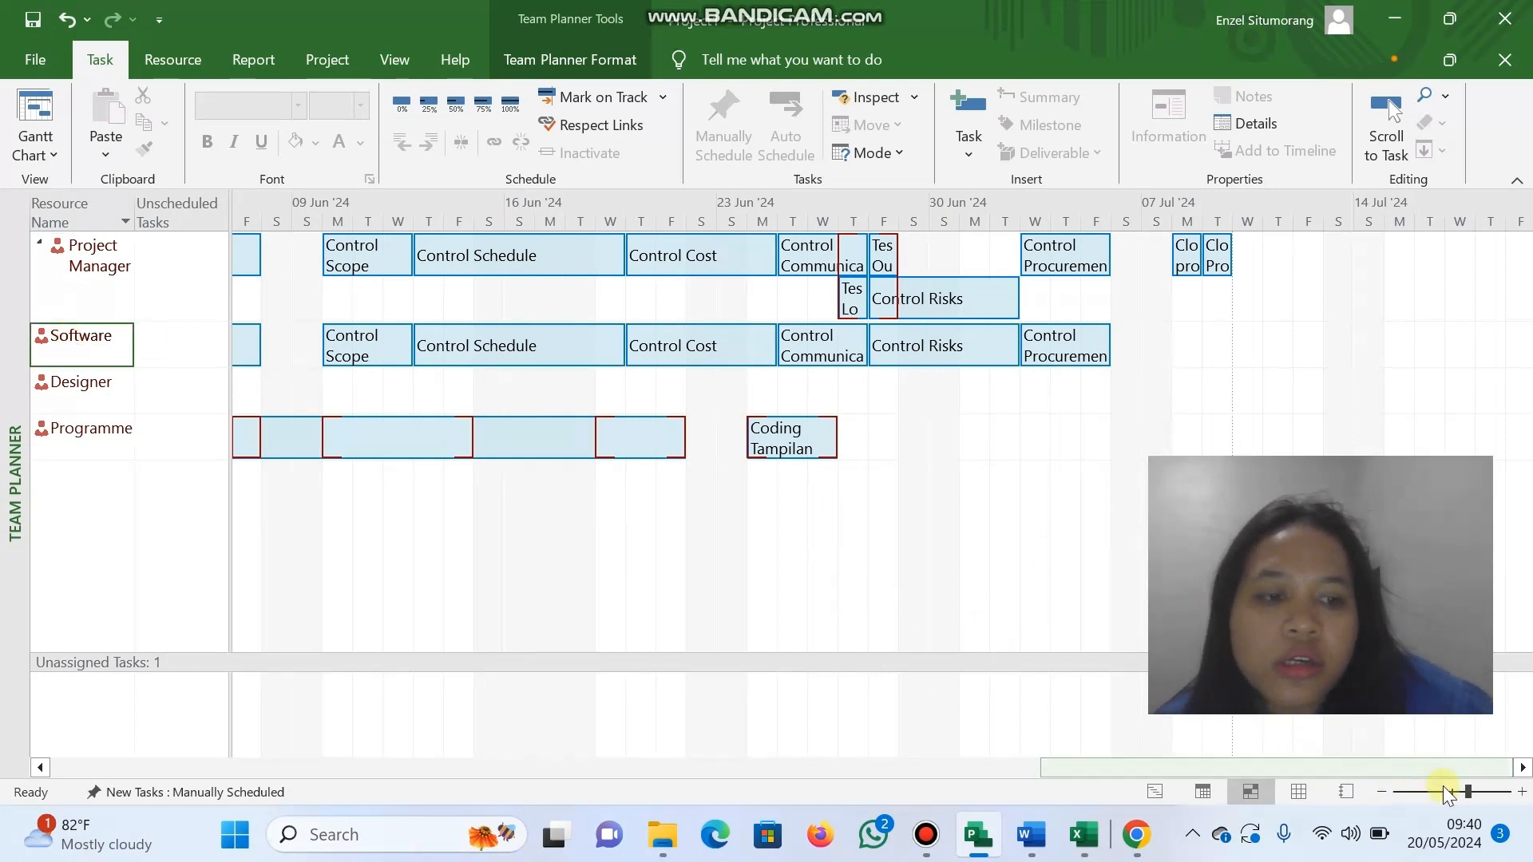
left_click_drag(1170, 767, 872, 757)
scroll(924, 531, "down", 1)
scroll(924, 531, "up", 1)
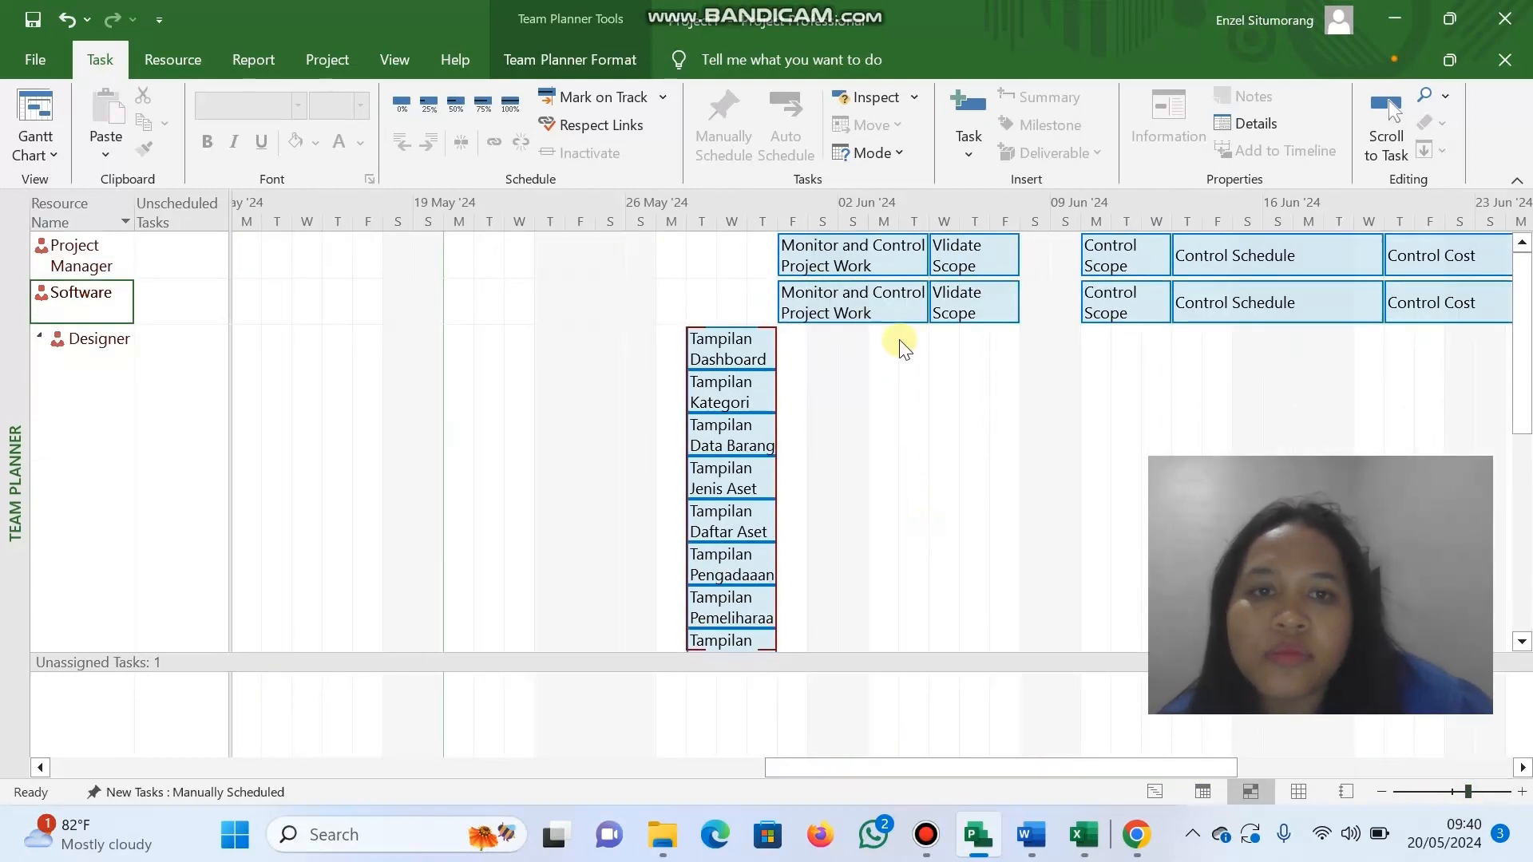
Compare the Team Planner rows by resource and inspect the task details of the Designer's and Programmer's assignments.
left_click(102, 243)
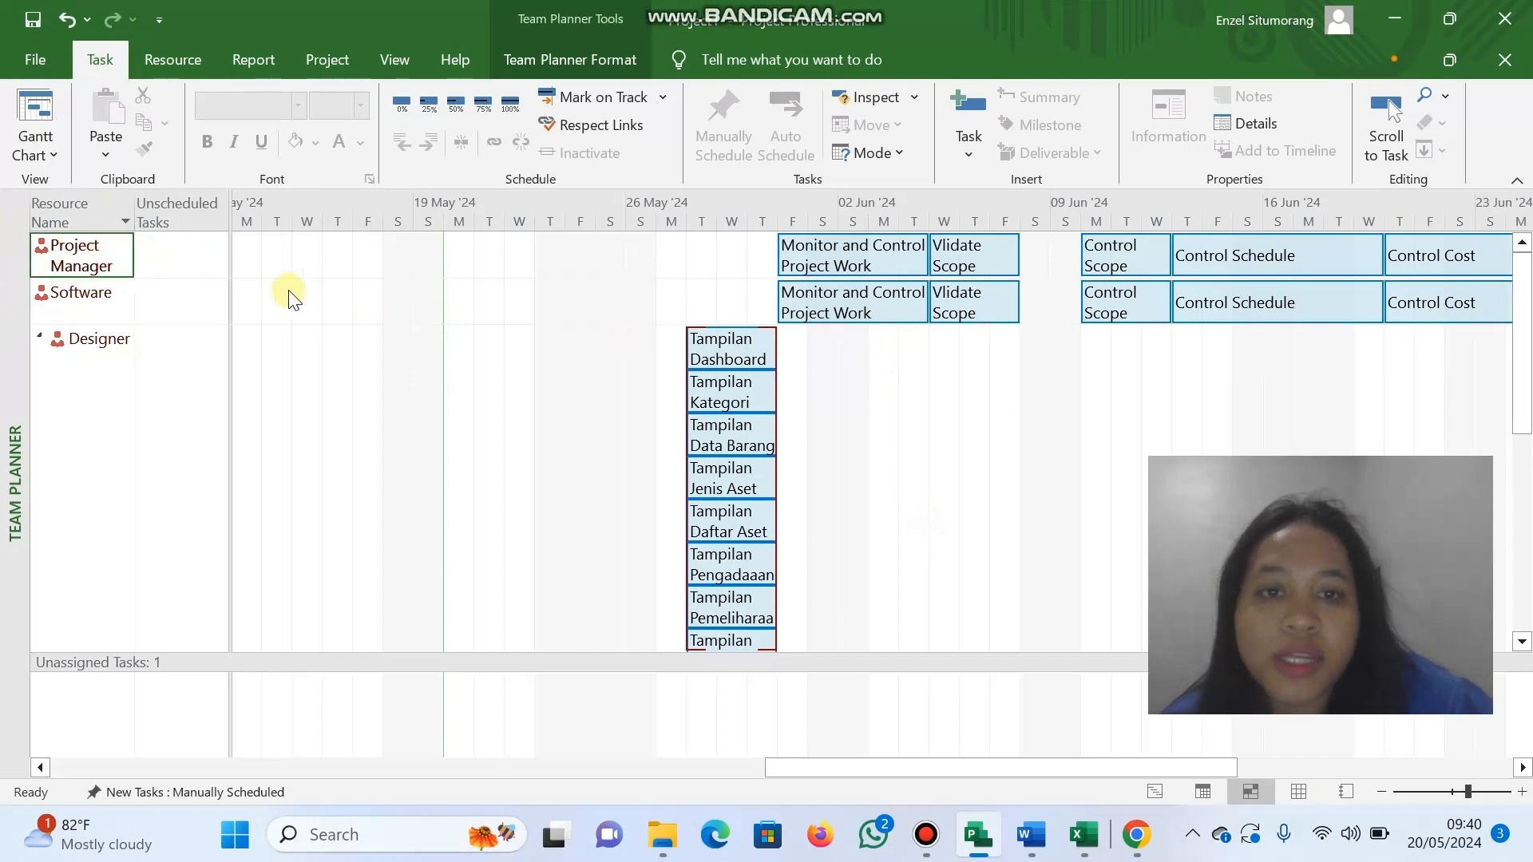
left_click(96, 339)
scroll(707, 475, "down", 1)
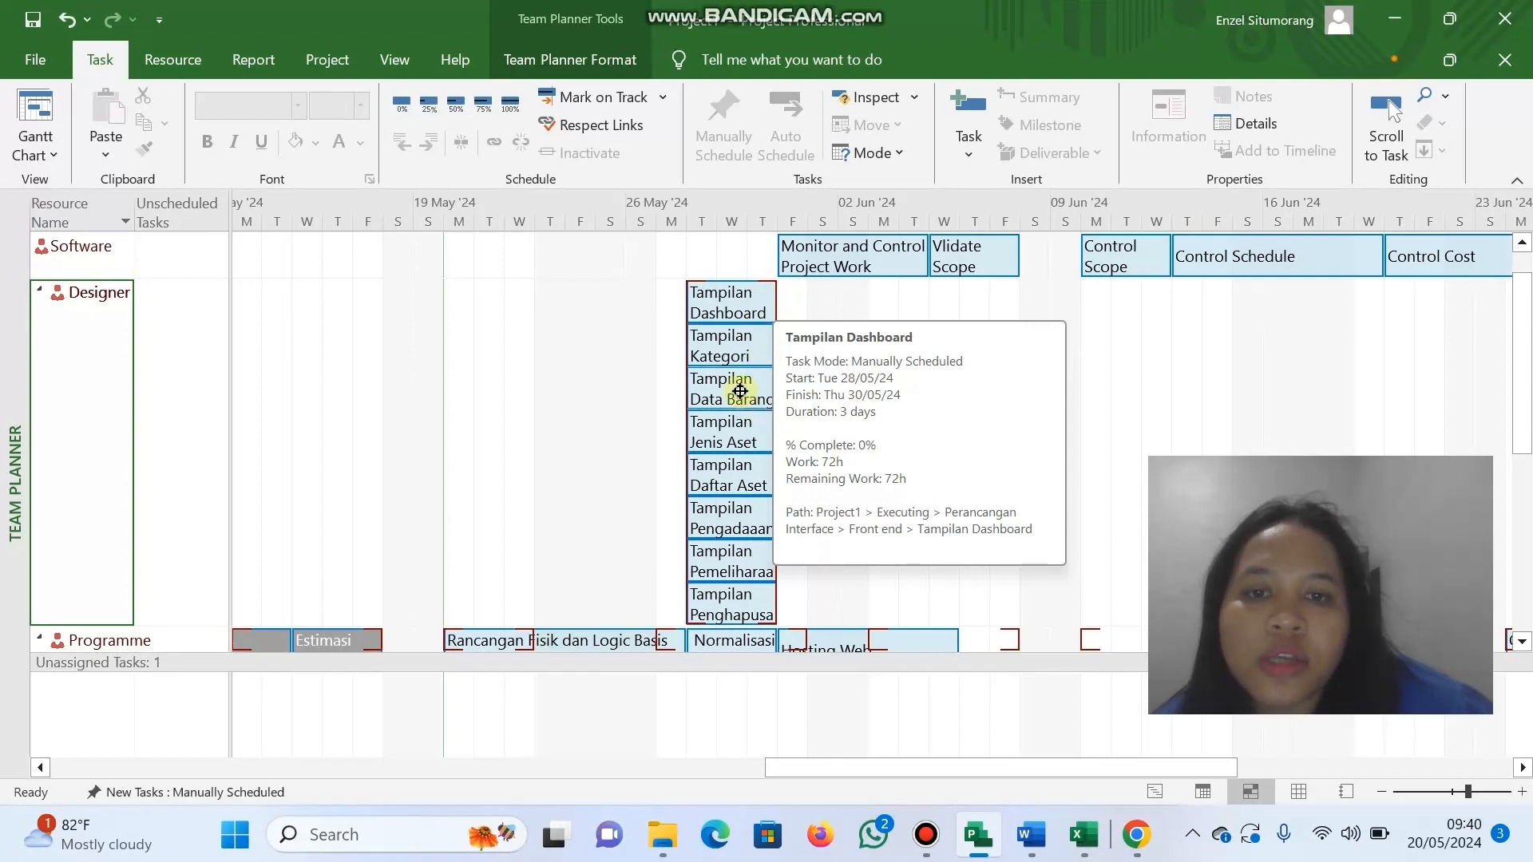
scroll(746, 482, "down", 3)
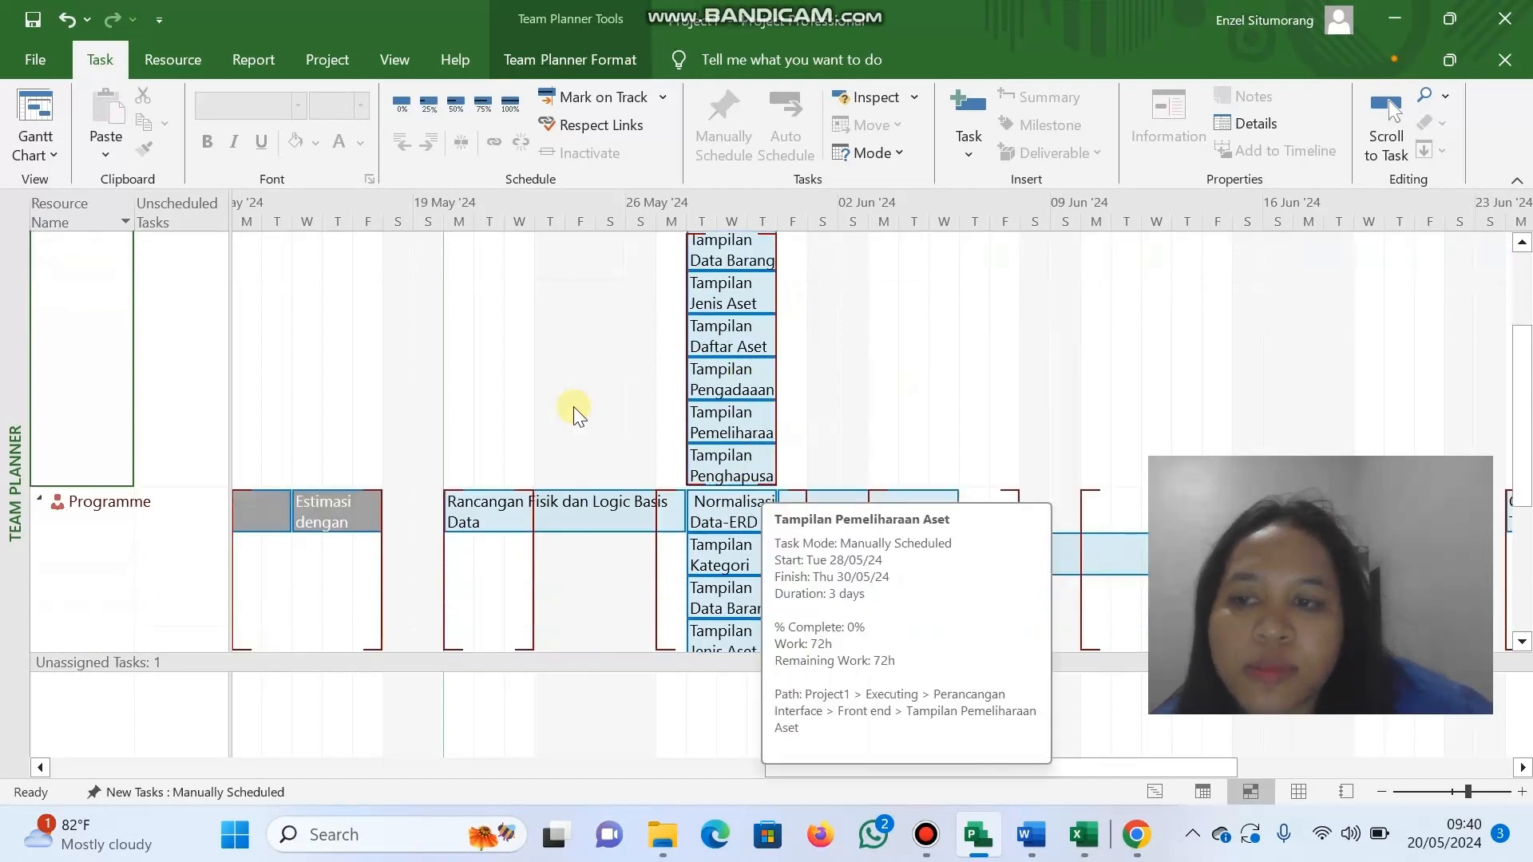
scroll(579, 411, "down", 1)
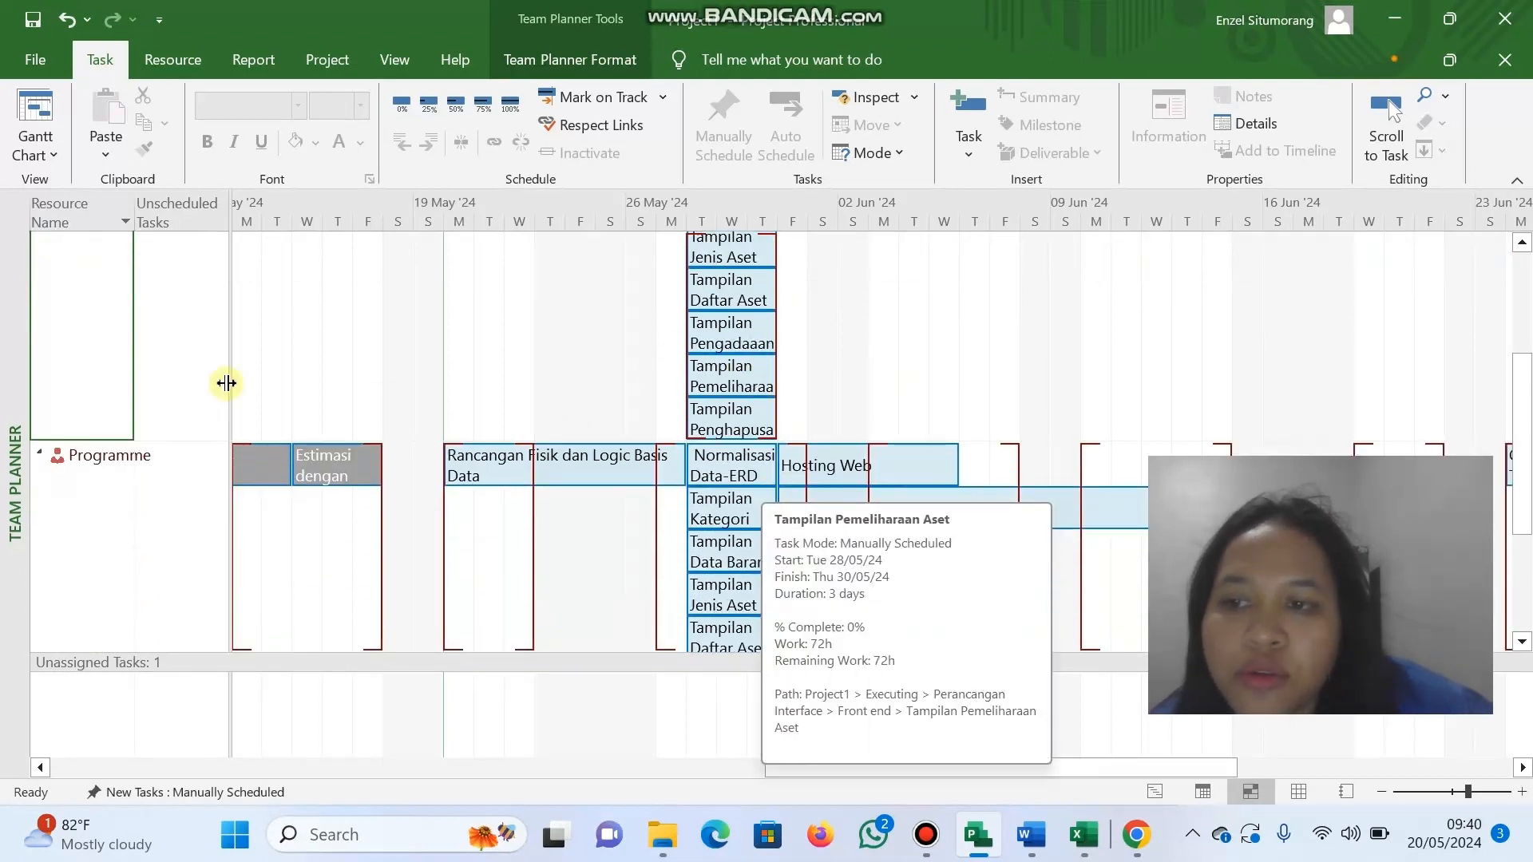
left_click(118, 463)
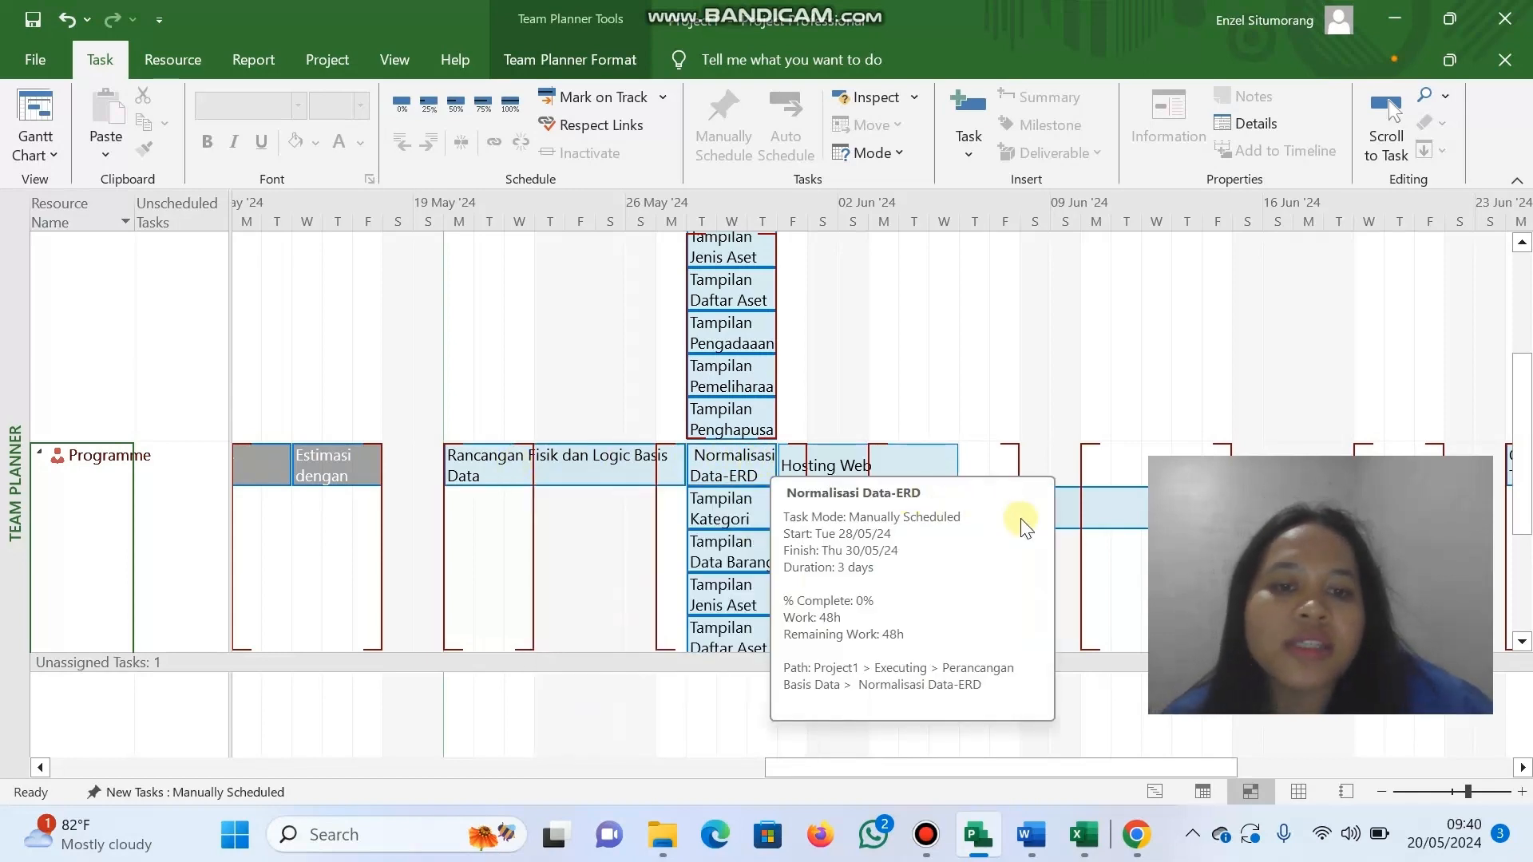
scroll(1024, 439, "down", 2)
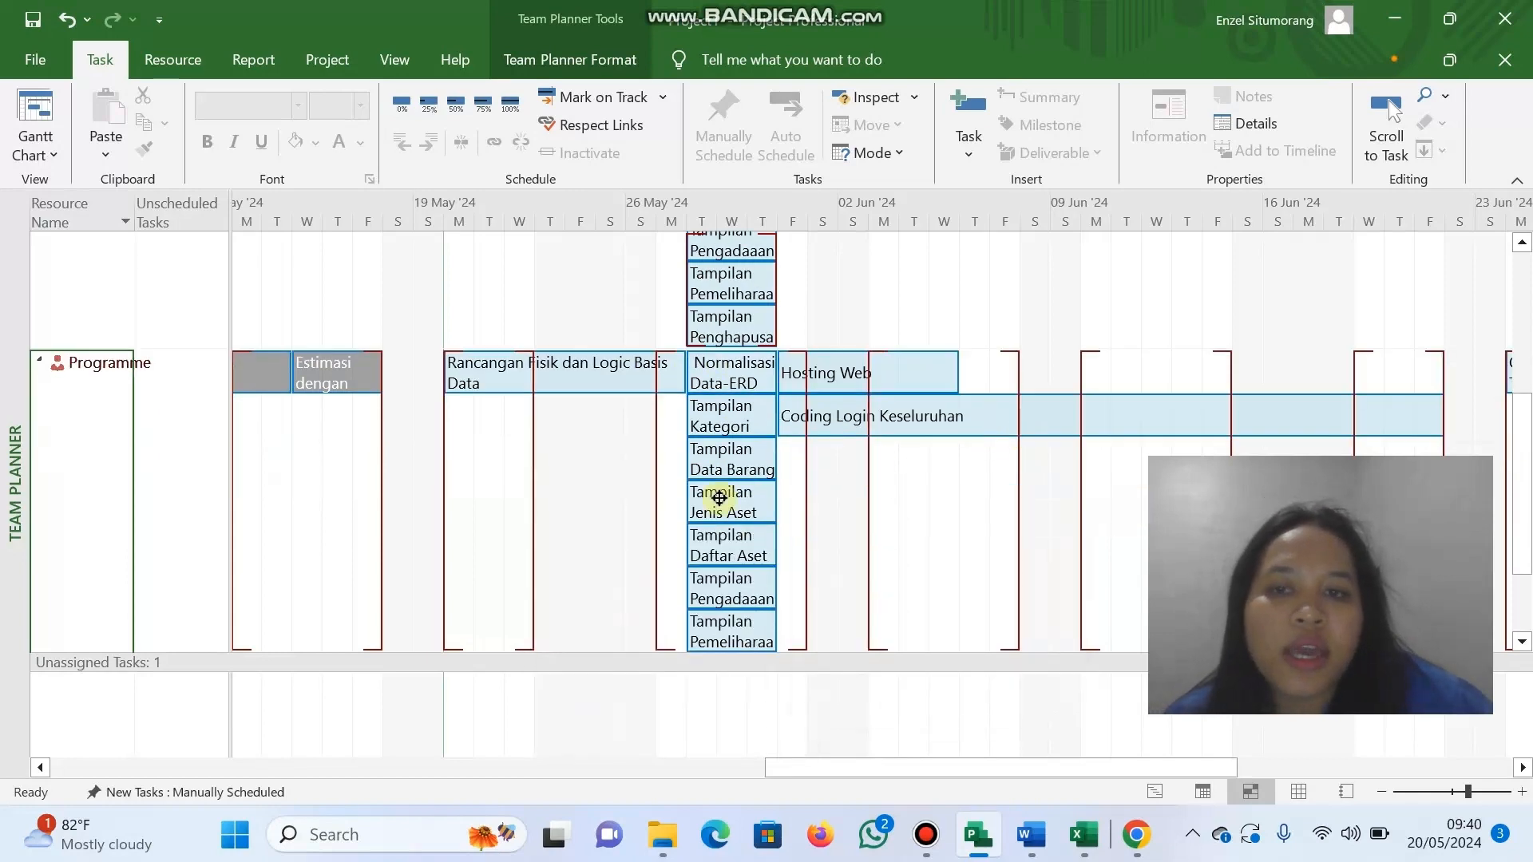
Return to the Gantt Chart view and select the Cost value of the Project1 summary task.
left_click(1154, 792)
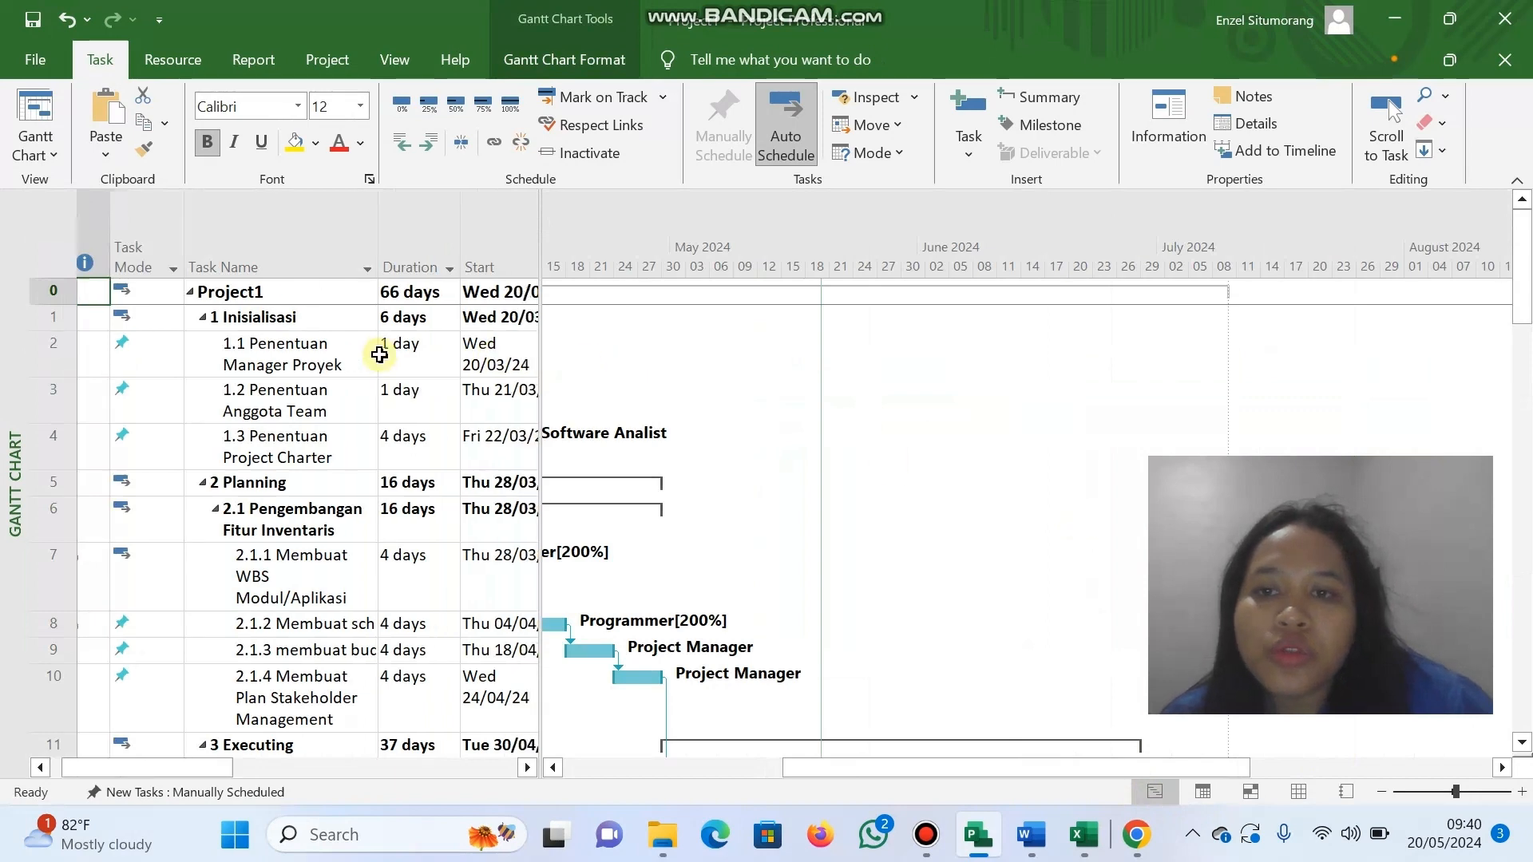
scroll(379, 355, "right", 5)
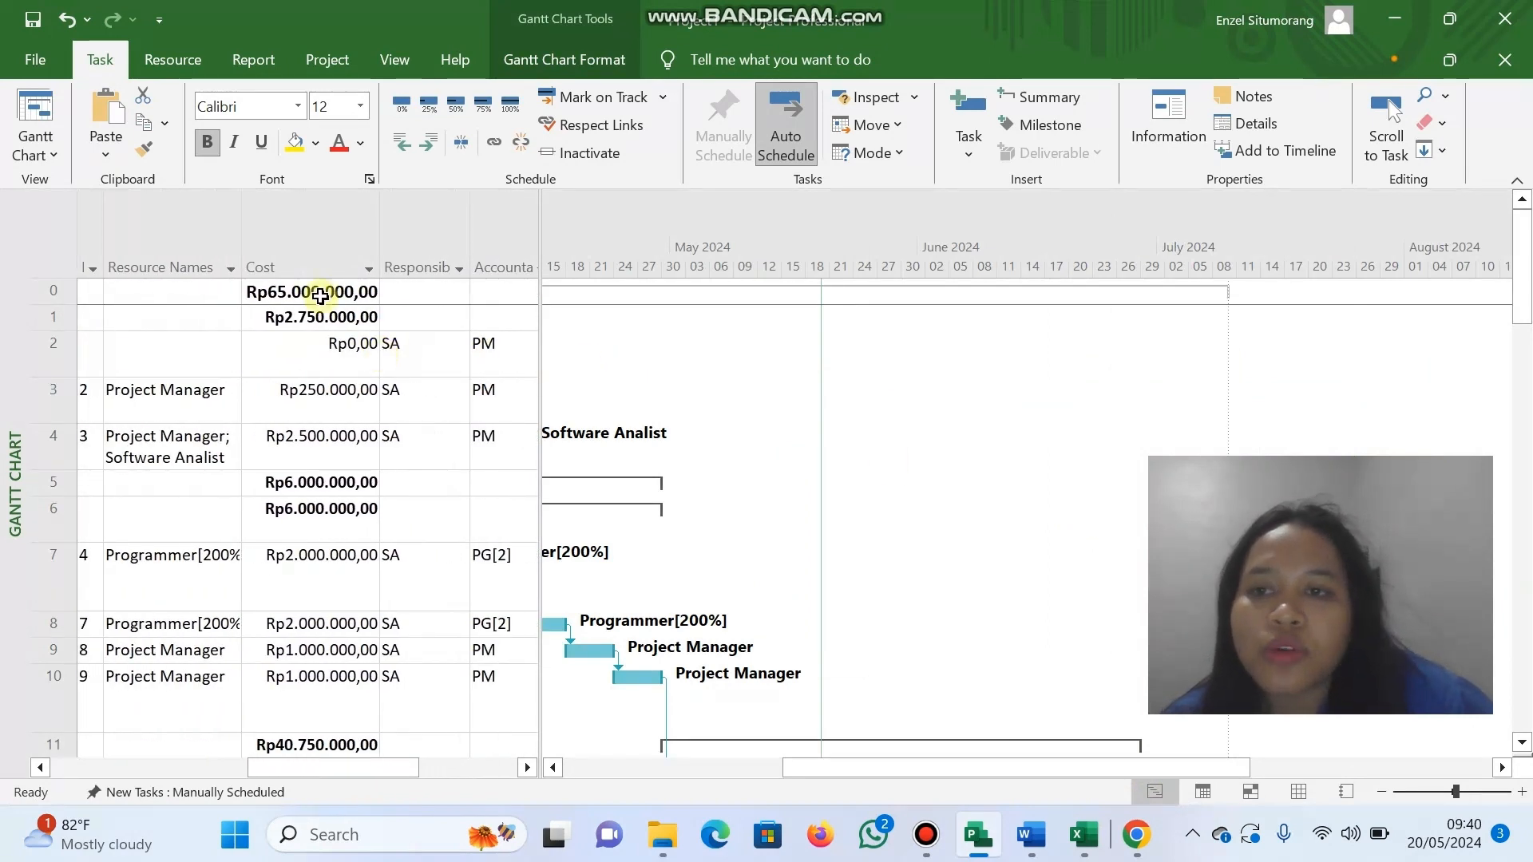
left_click(321, 295)
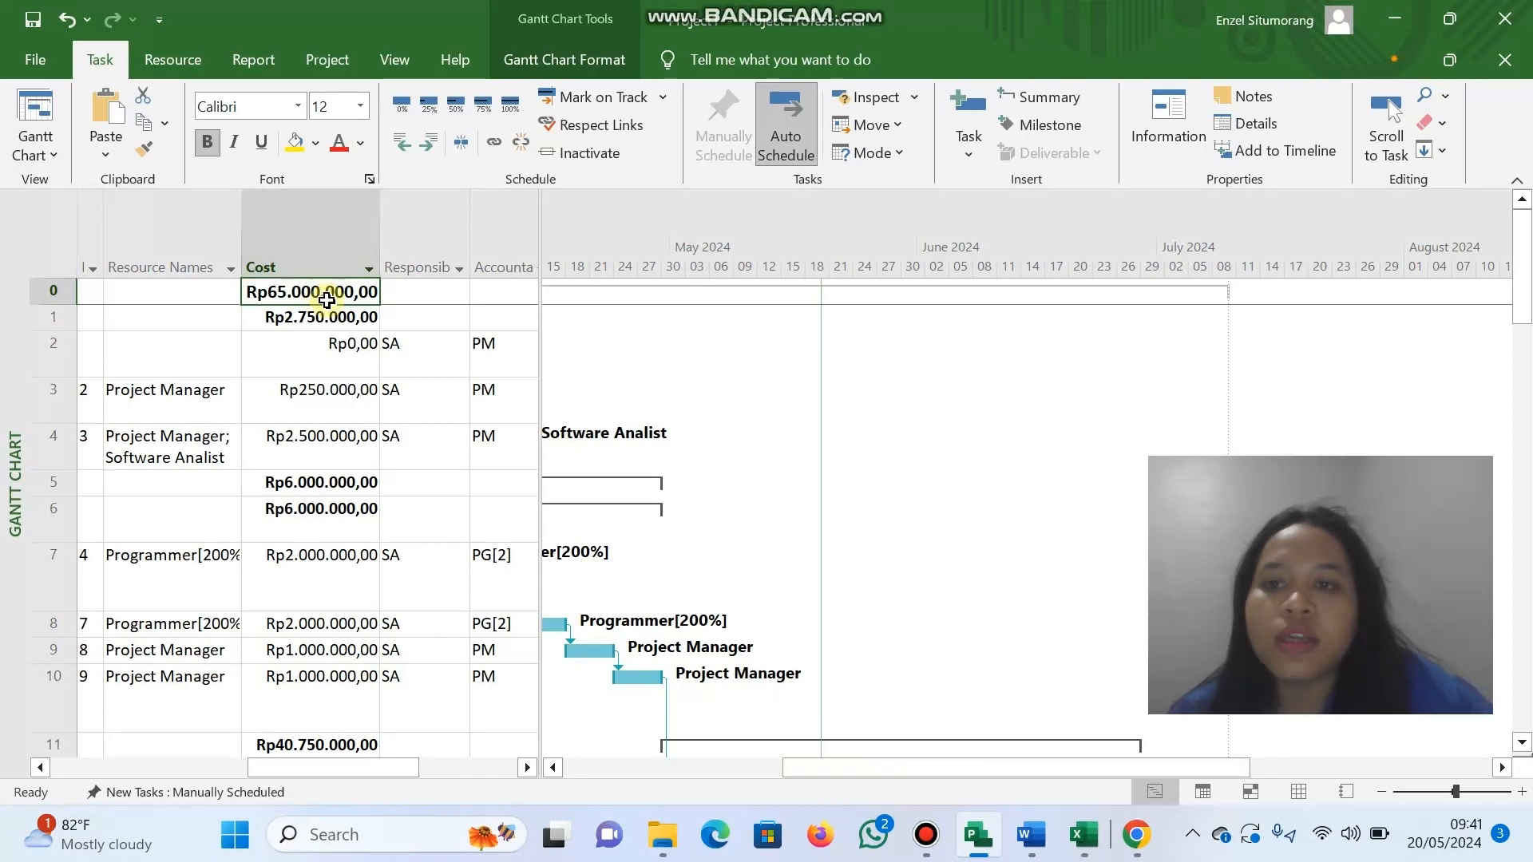
Switch to the WBS workbook in Excel, find the highlighted grand total on the COST sheet, and compare it with the project summary cost in Project.
left_click(1083, 835)
scroll(1099, 653, "down", 5)
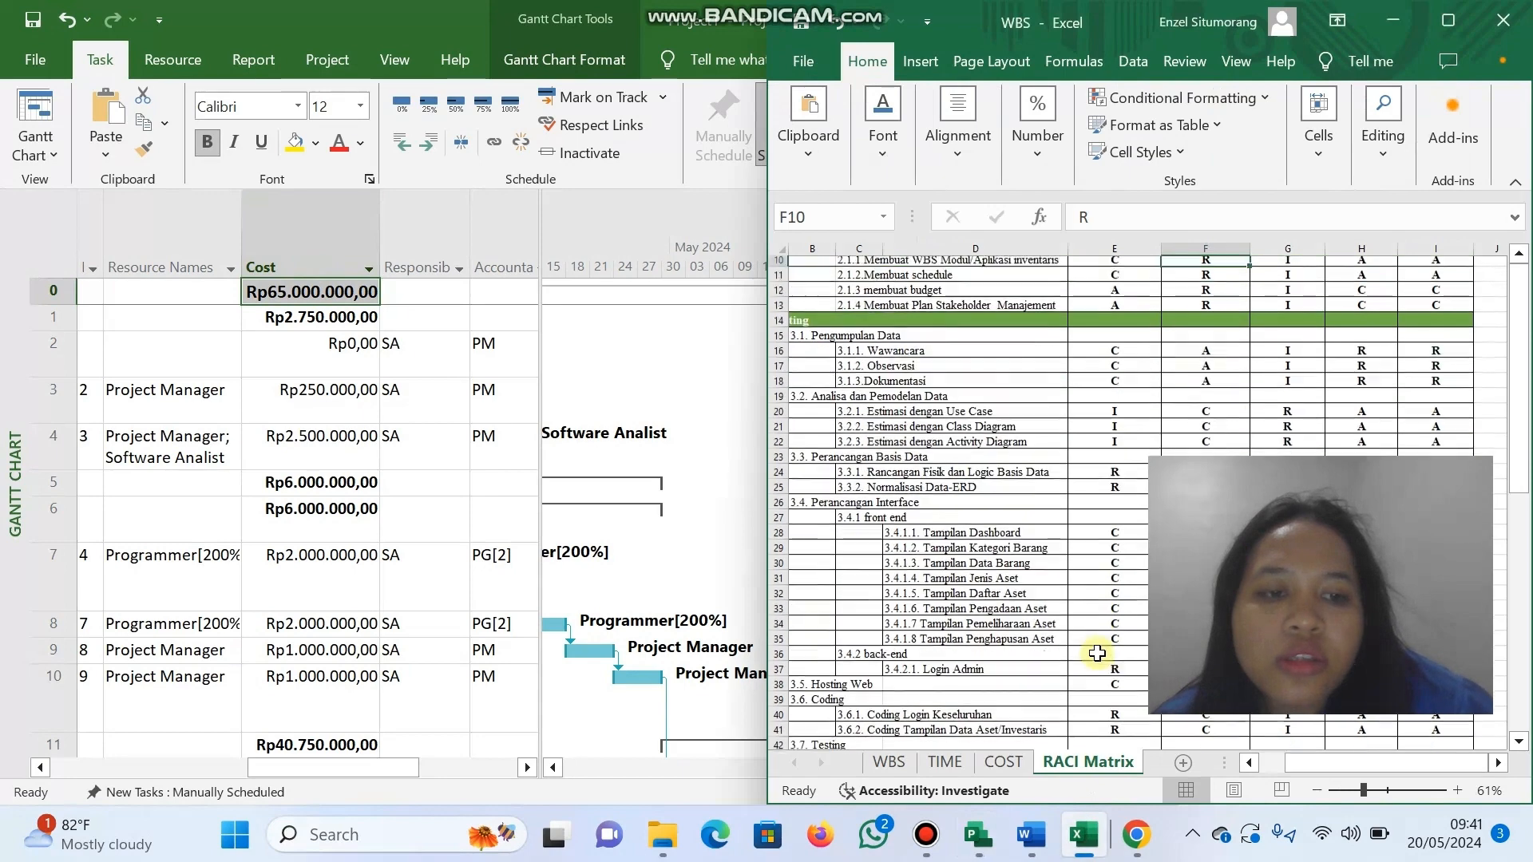
left_click(1001, 763)
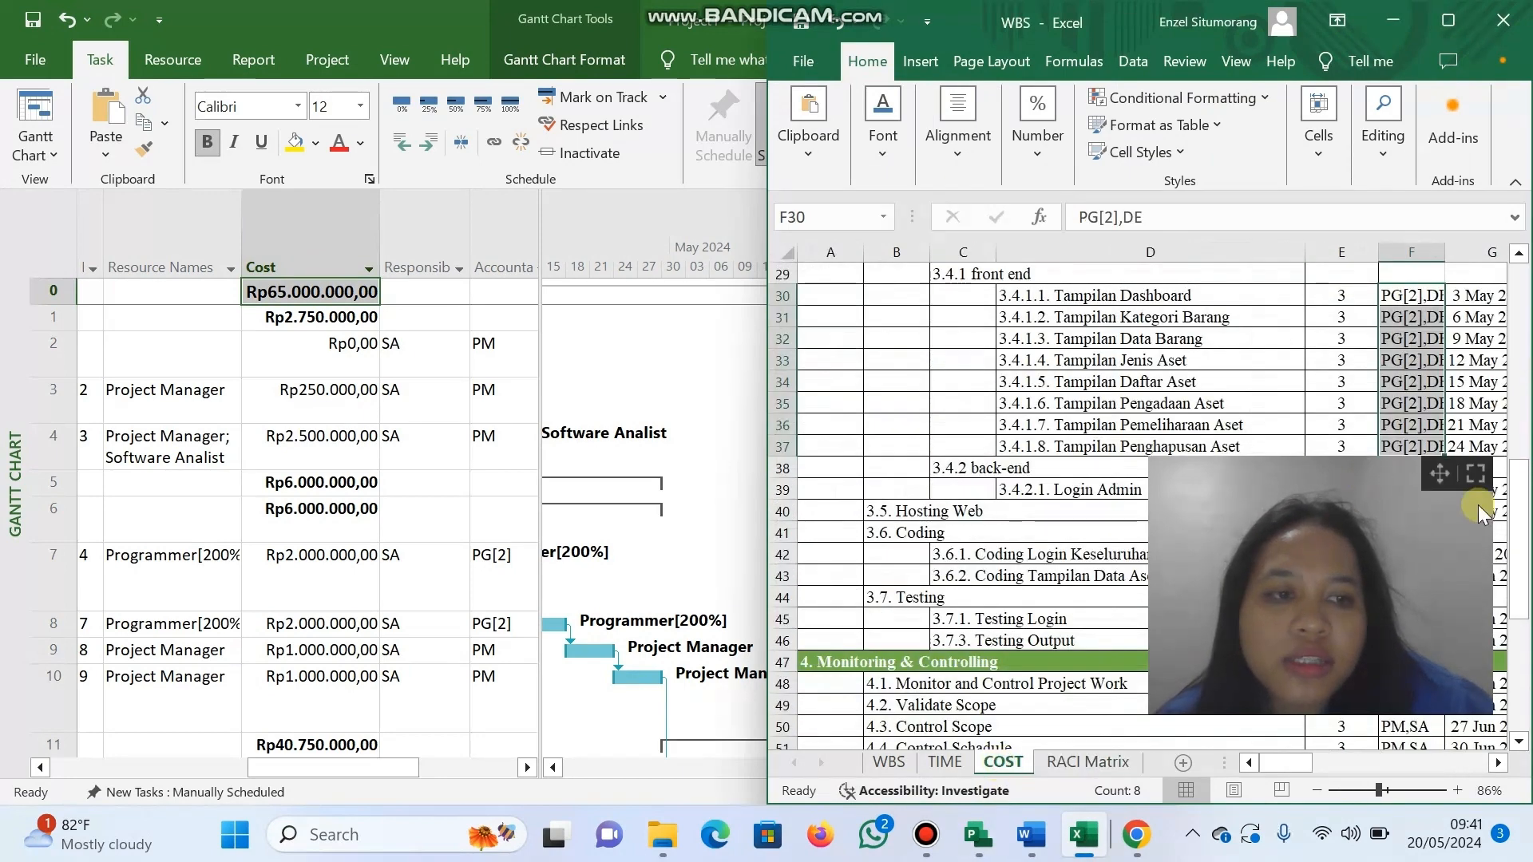
left_click_drag(1438, 472, 304, 512)
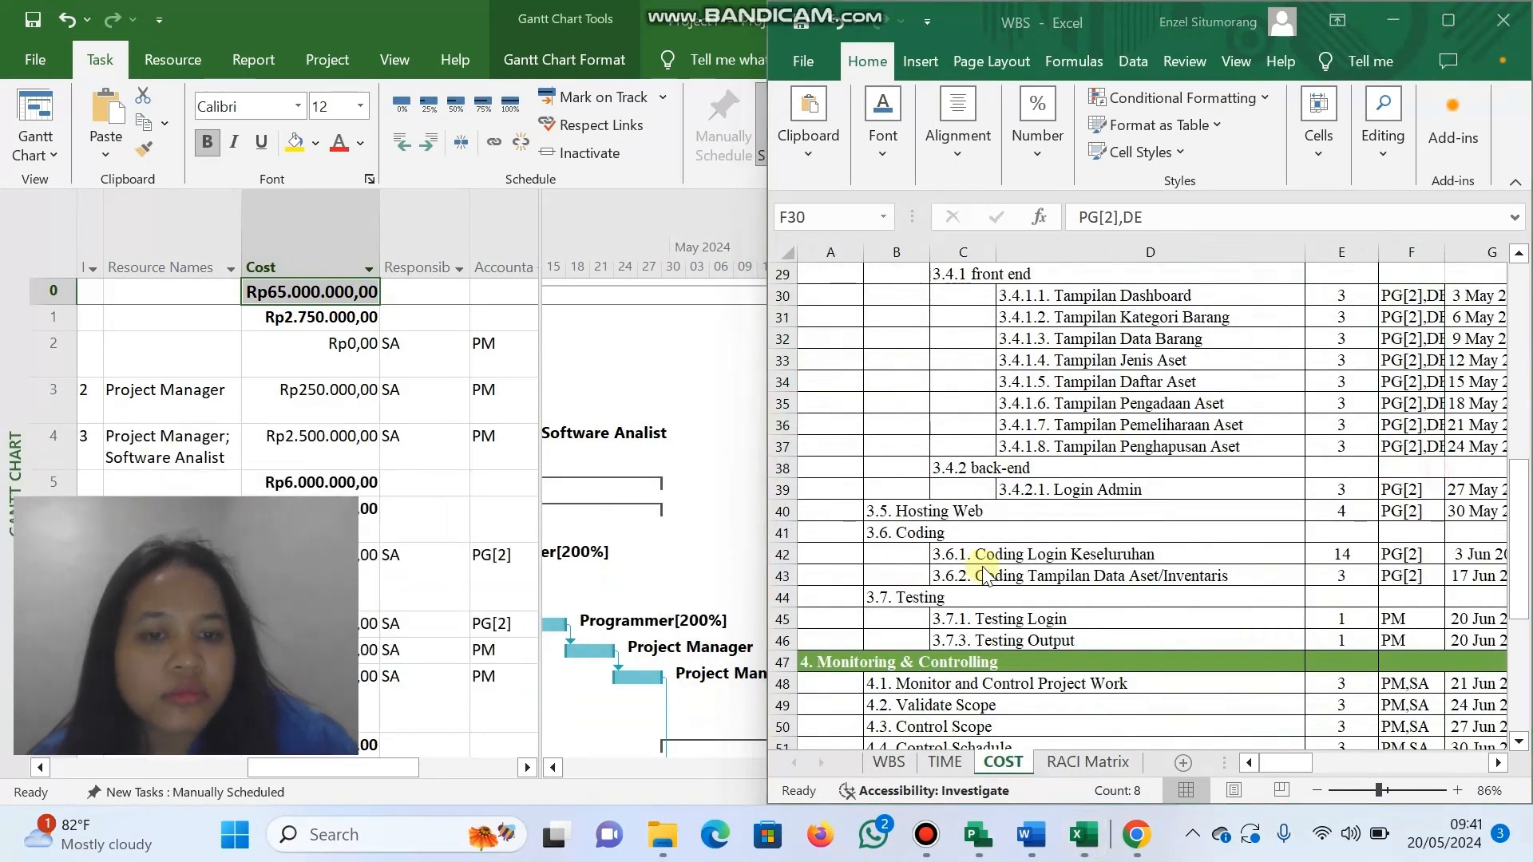
scroll(1267, 588, "down", 8)
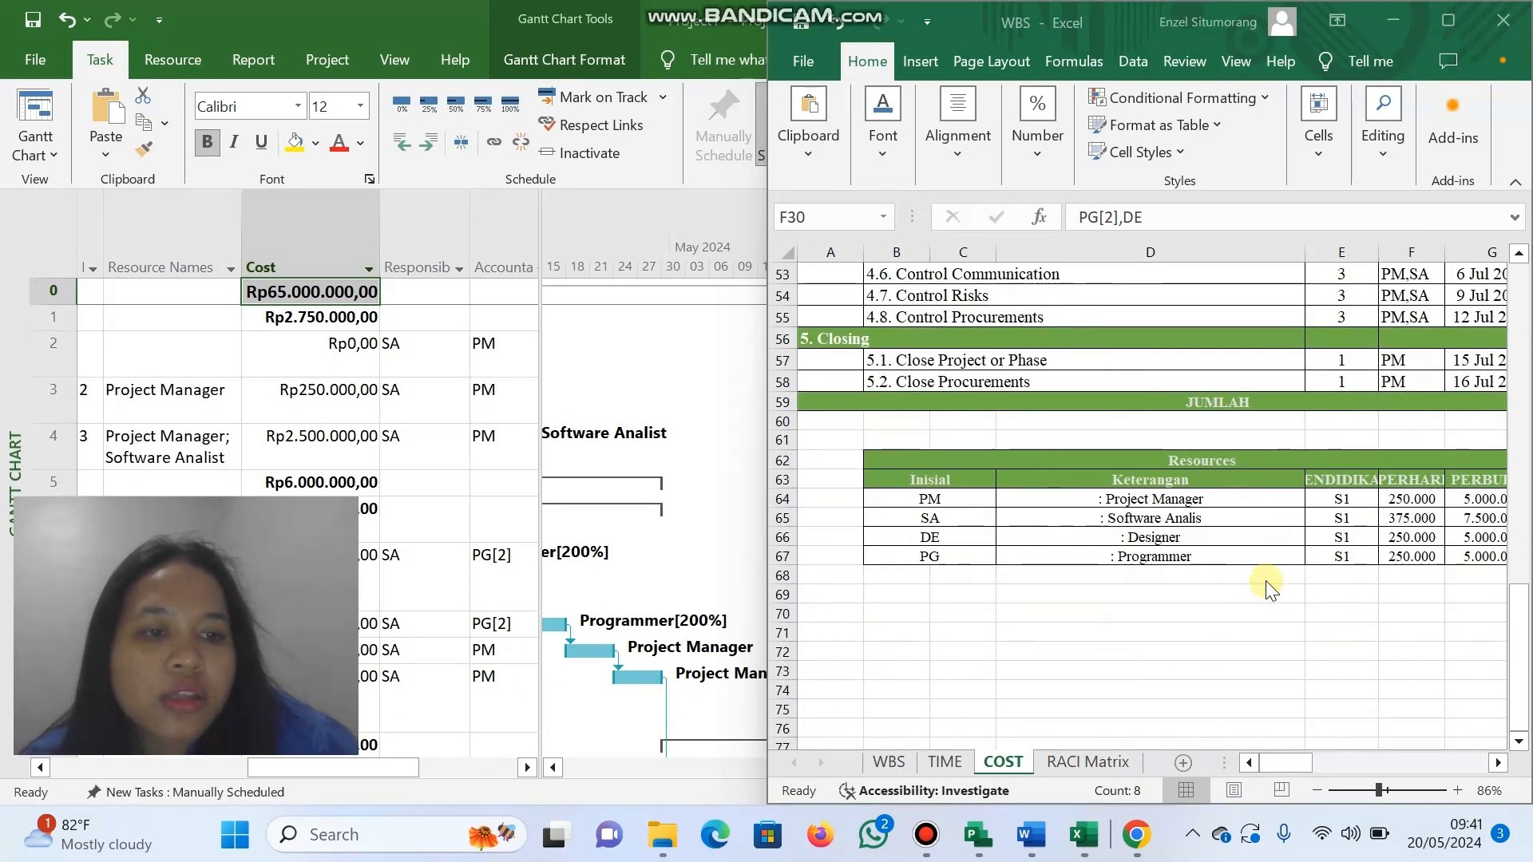
scroll(1360, 554, "right", 1)
scroll(1359, 554, "right", 6)
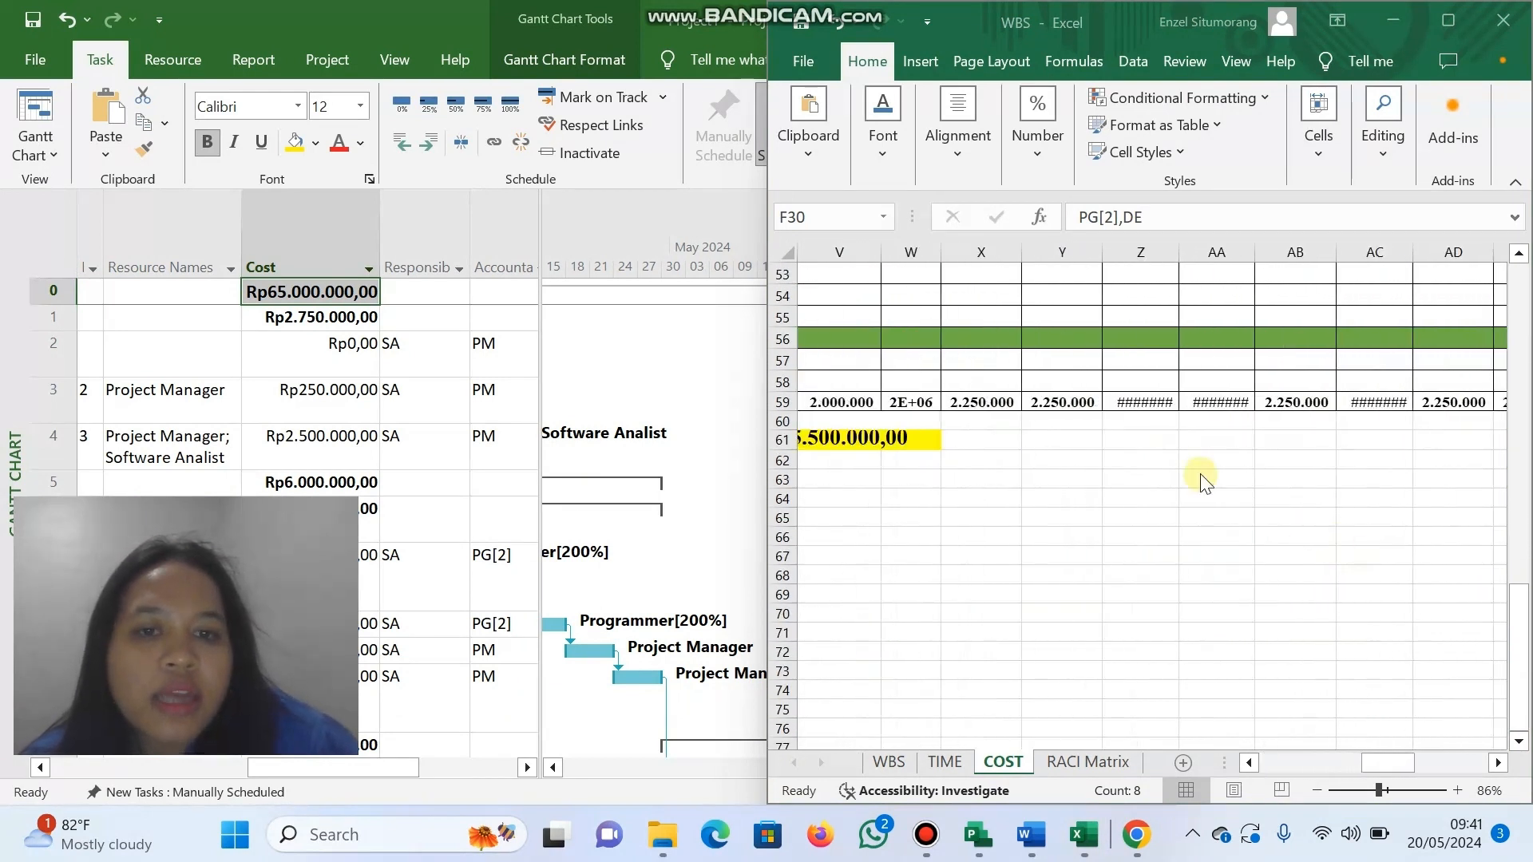
left_click(1127, 443)
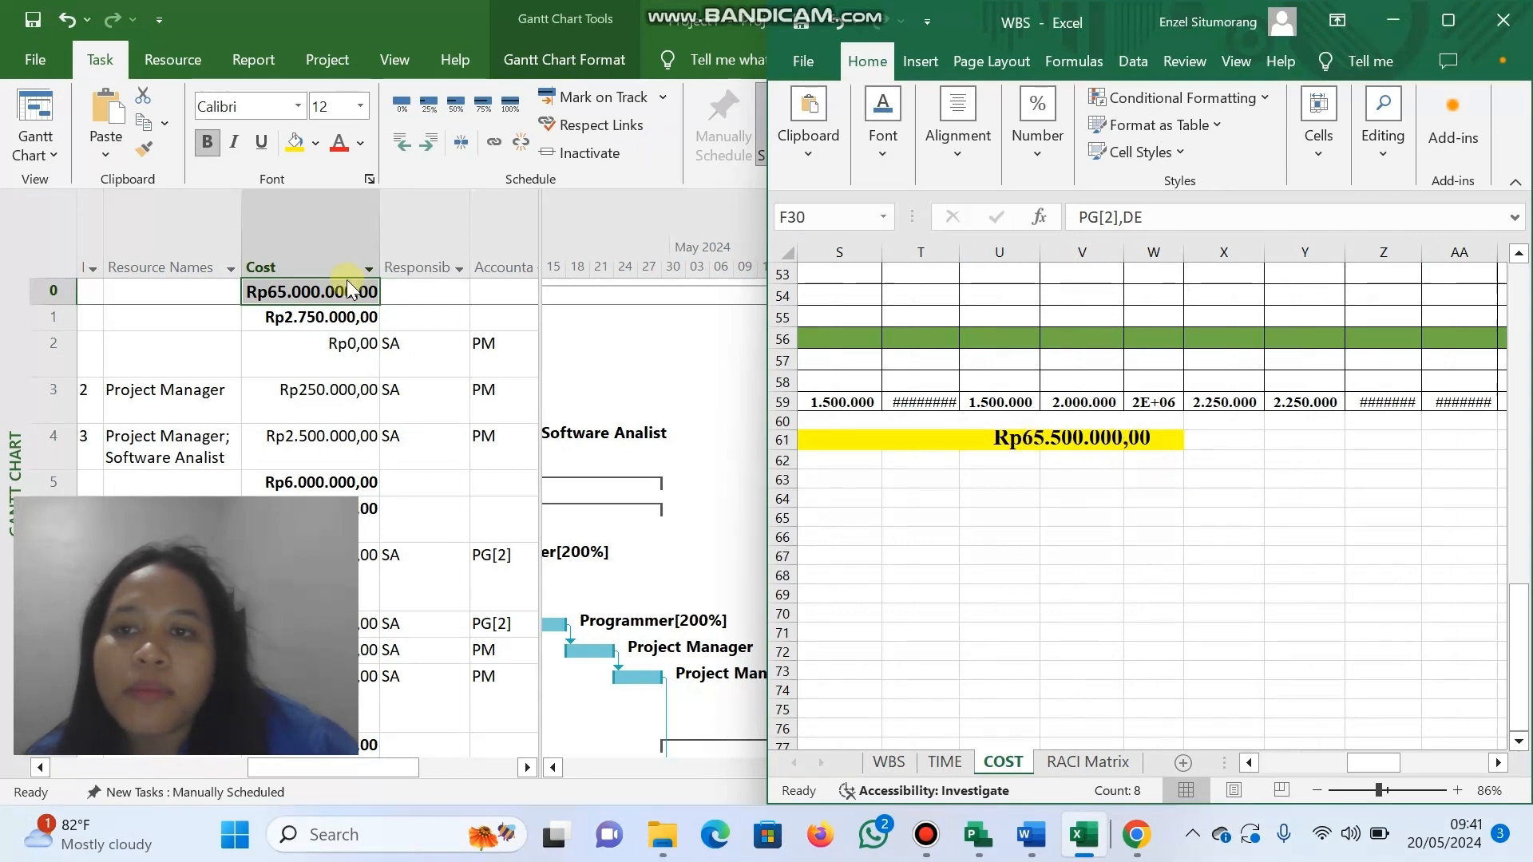
left_click(328, 295)
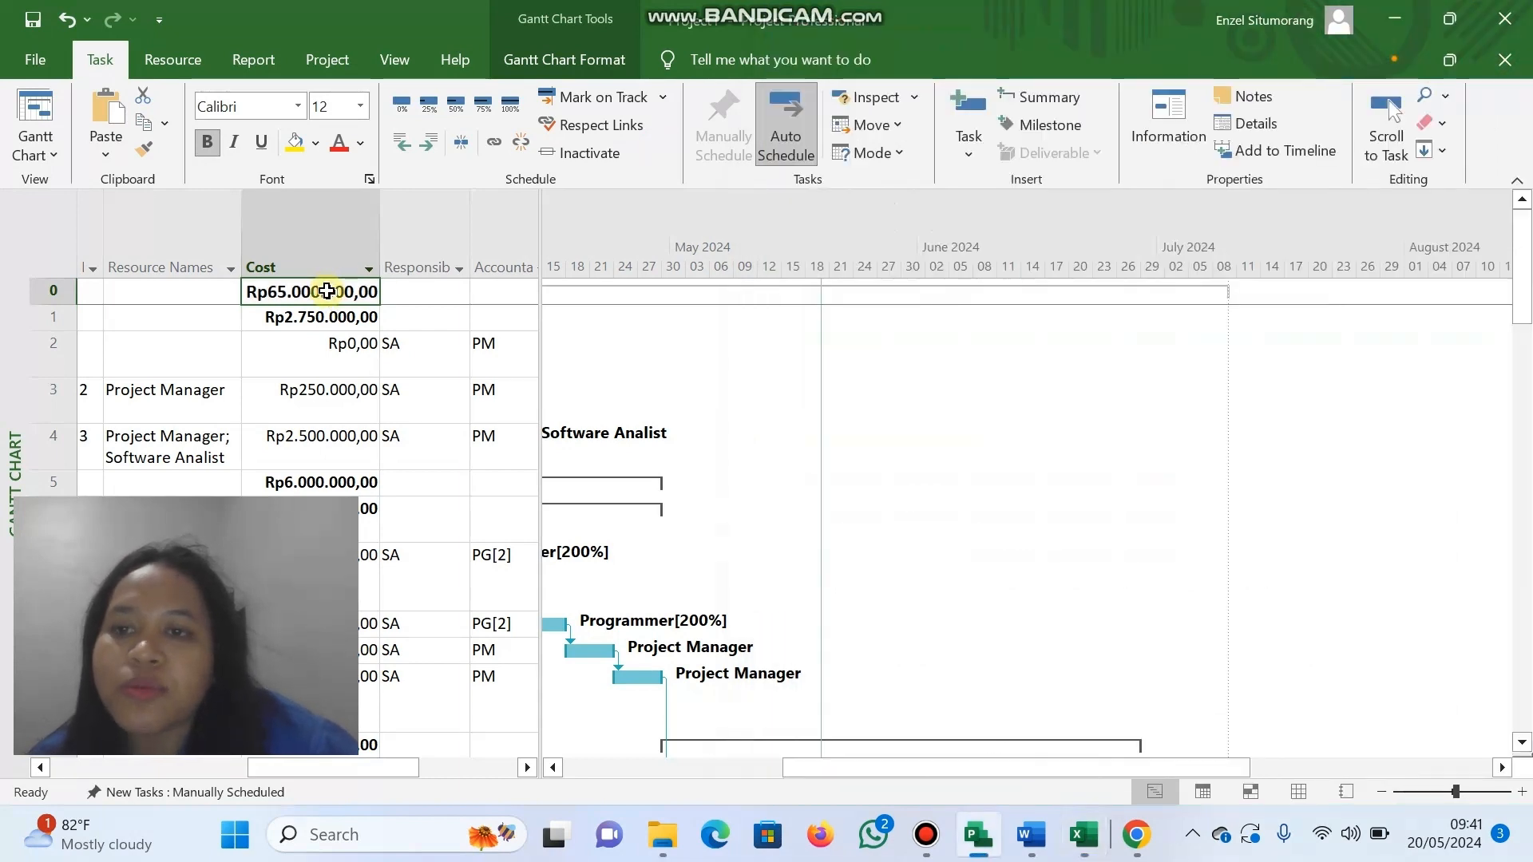